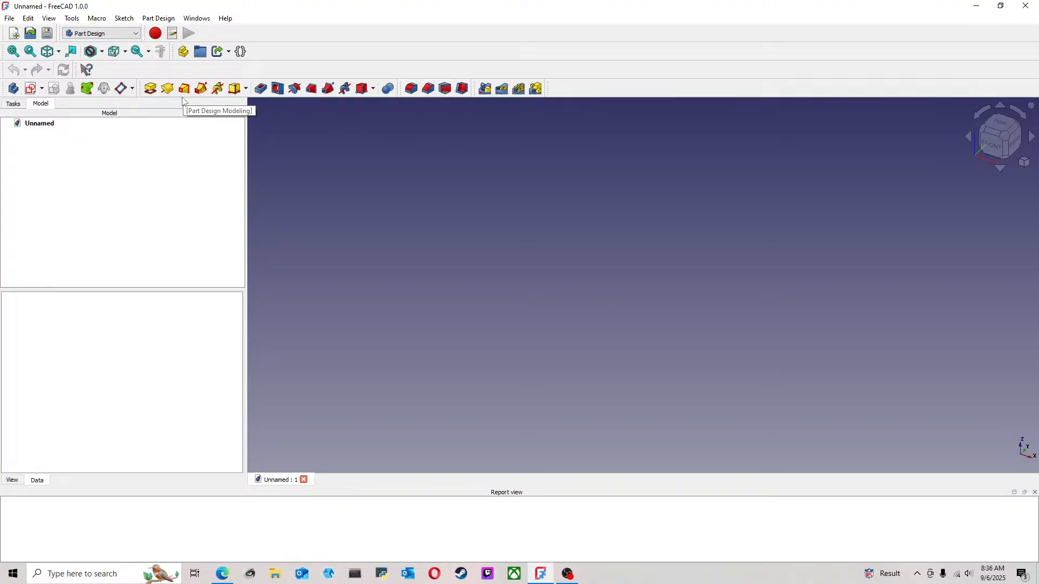
Start a sketch on the XZ plane and draw a vertical line along the vertical axis, from about 10 mm above the origin to below it
click(30, 91)
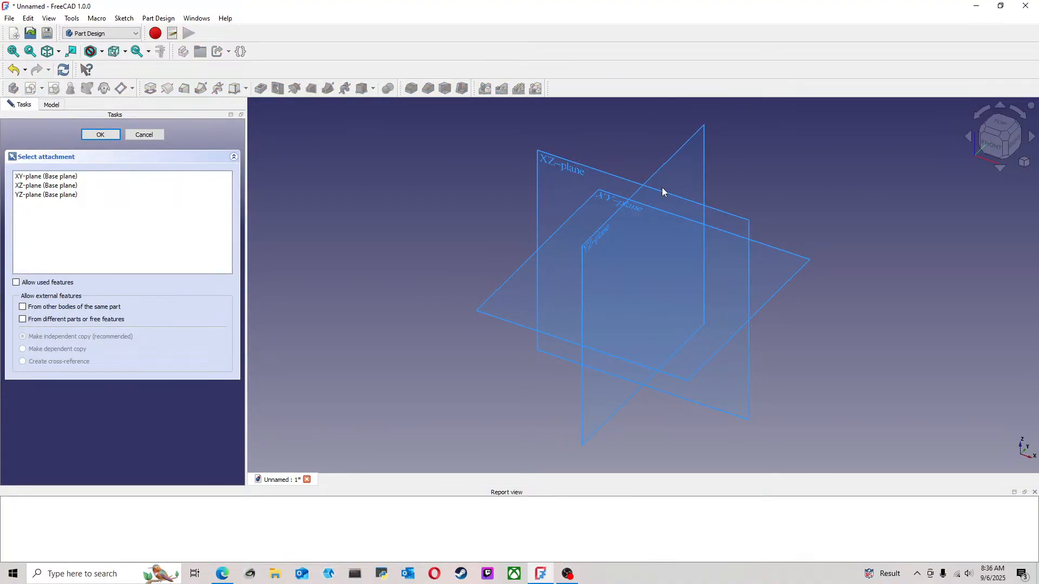
click(719, 214)
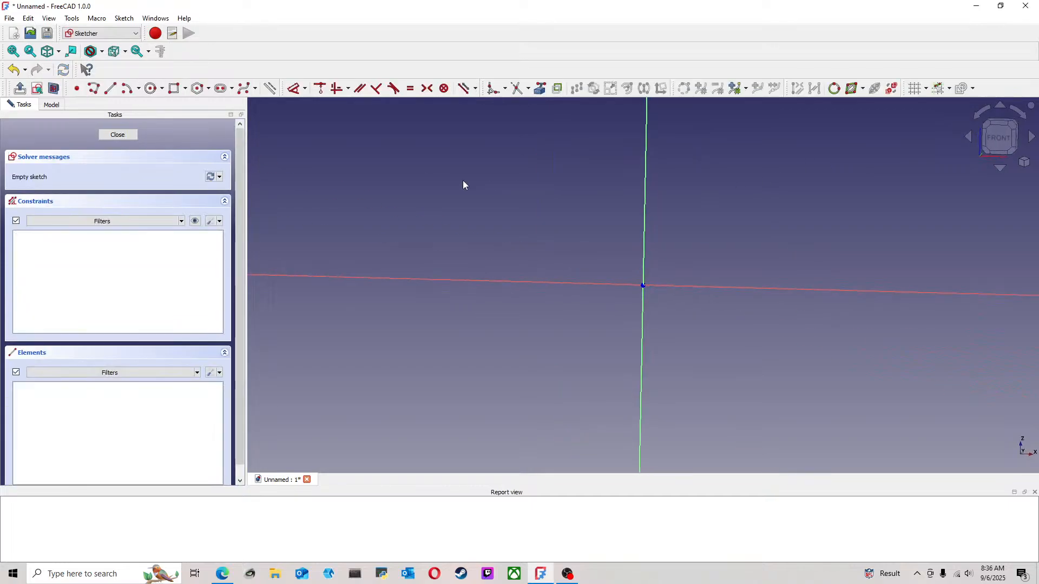
click(111, 88)
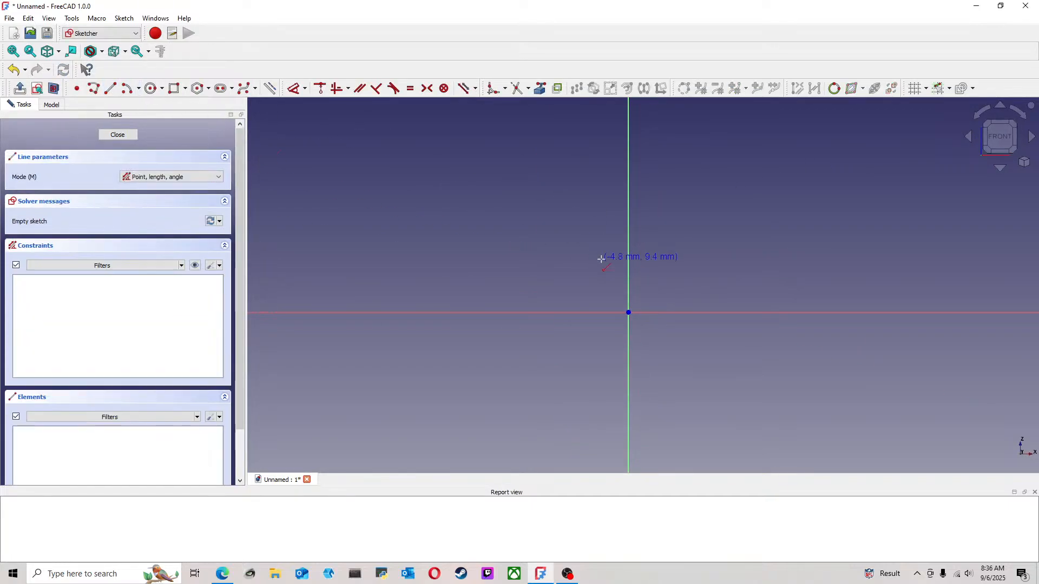
click(629, 257)
click(629, 375)
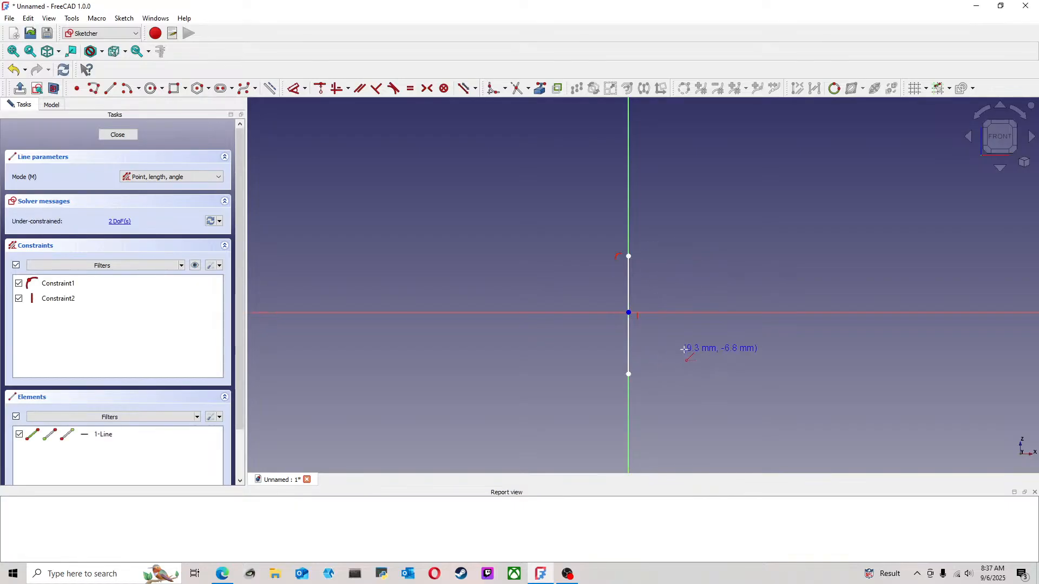
right_click(685, 343)
Shorten the vertical line by moving its lower and upper endpoints closer to the origin
middle_drag(705, 337, 619, 343)
scroll(619, 343, up, 2)
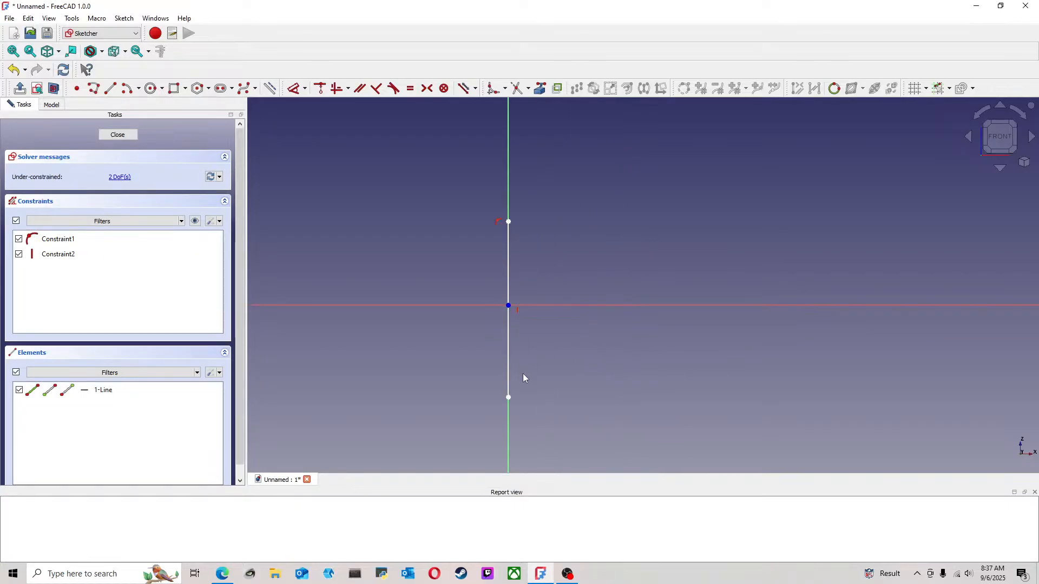
drag(509, 398, 509, 342)
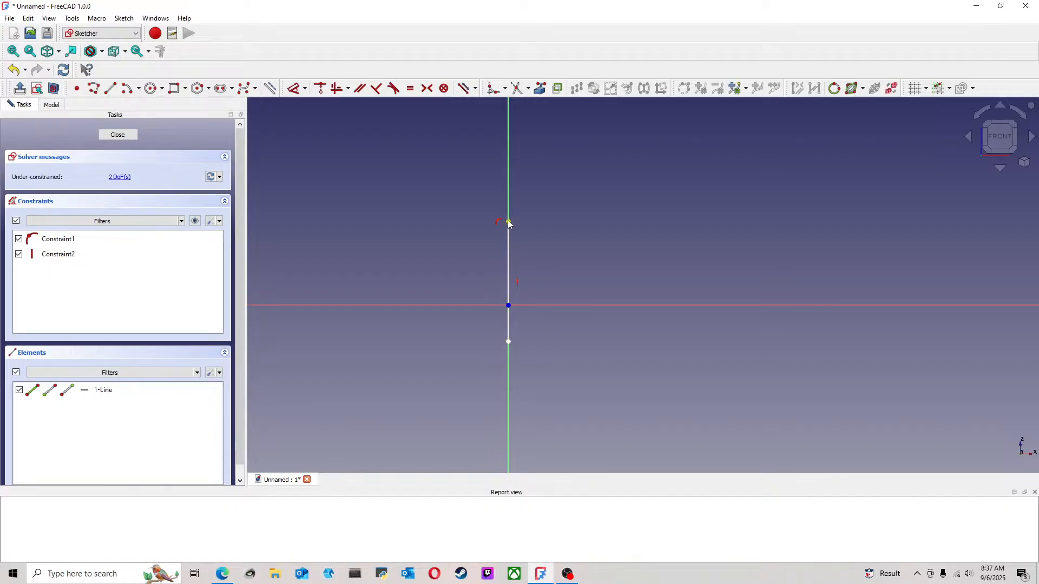
drag(509, 223, 508, 263)
Draw an arc of ellipse centred on the origin, bulging to the right of the line, with a horizontal radius of about 3.1 mm
click(140, 89)
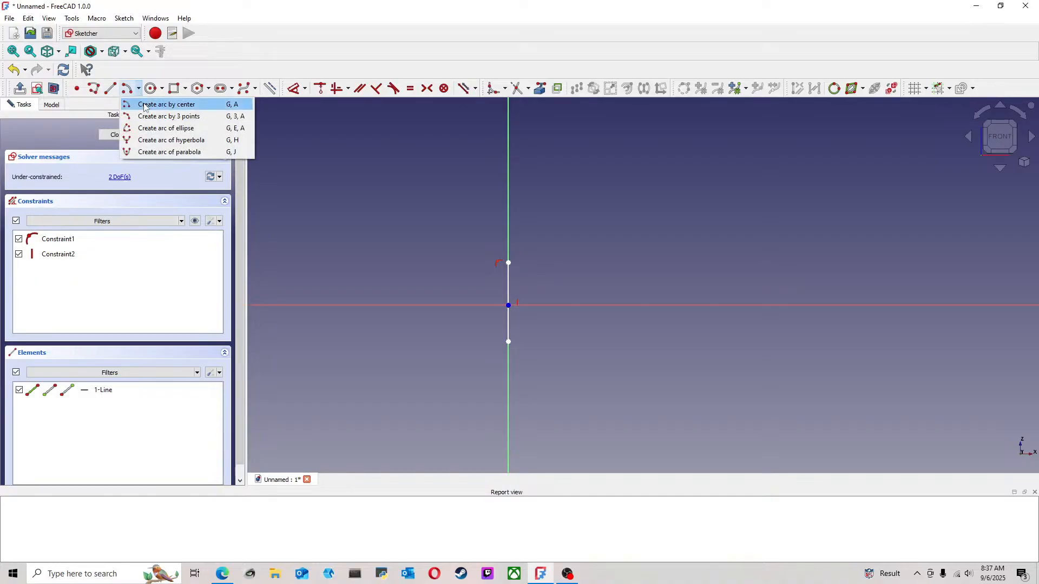
click(151, 130)
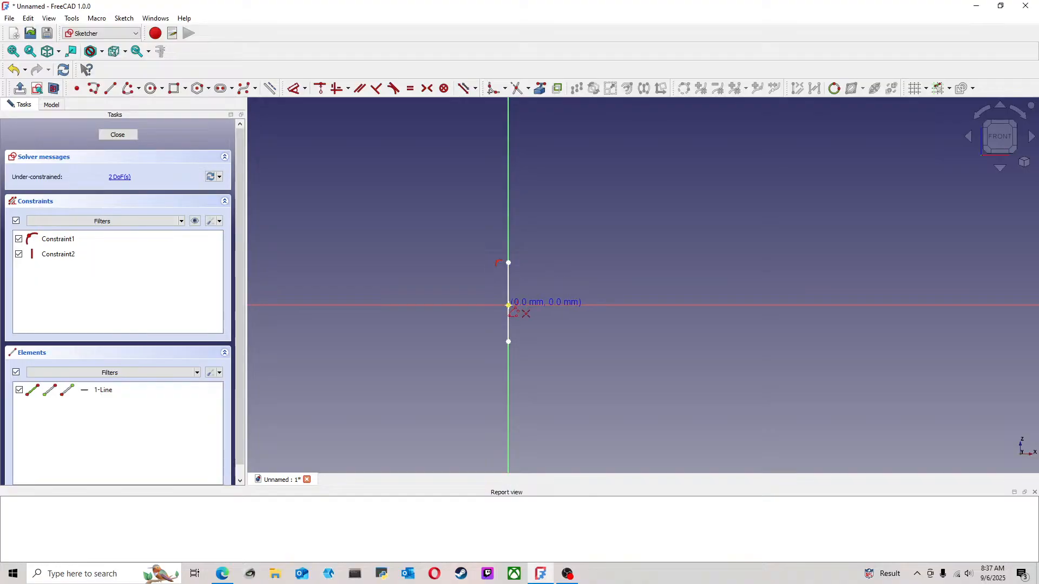
click(508, 306)
click(533, 305)
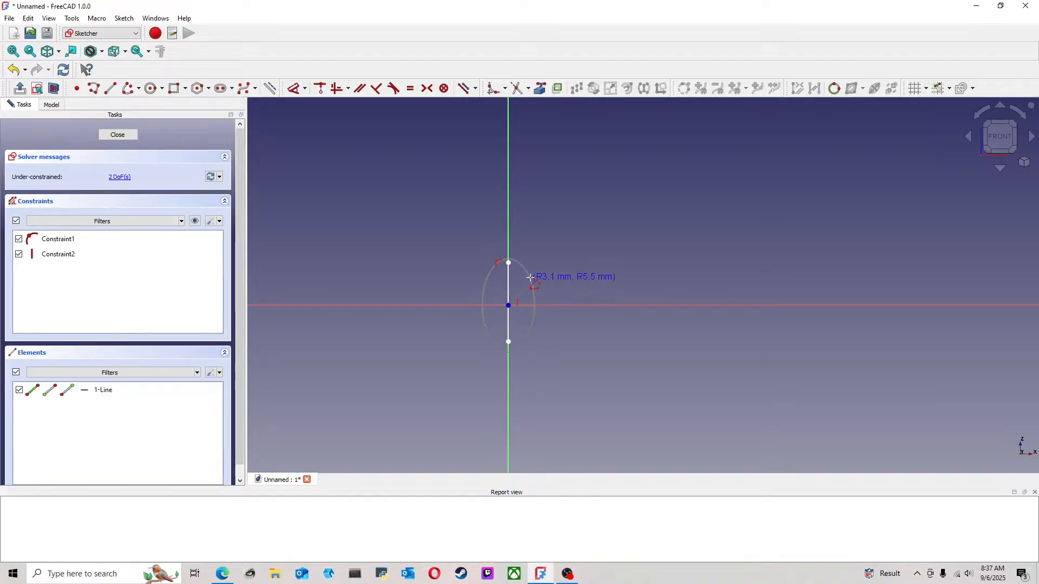
click(528, 266)
click(531, 339)
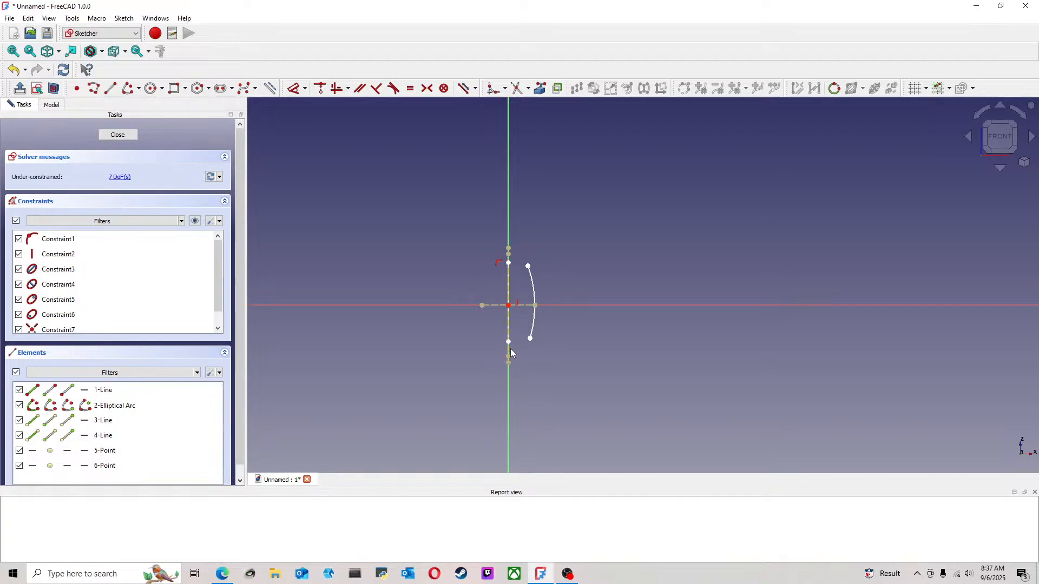
drag(508, 378, 509, 343)
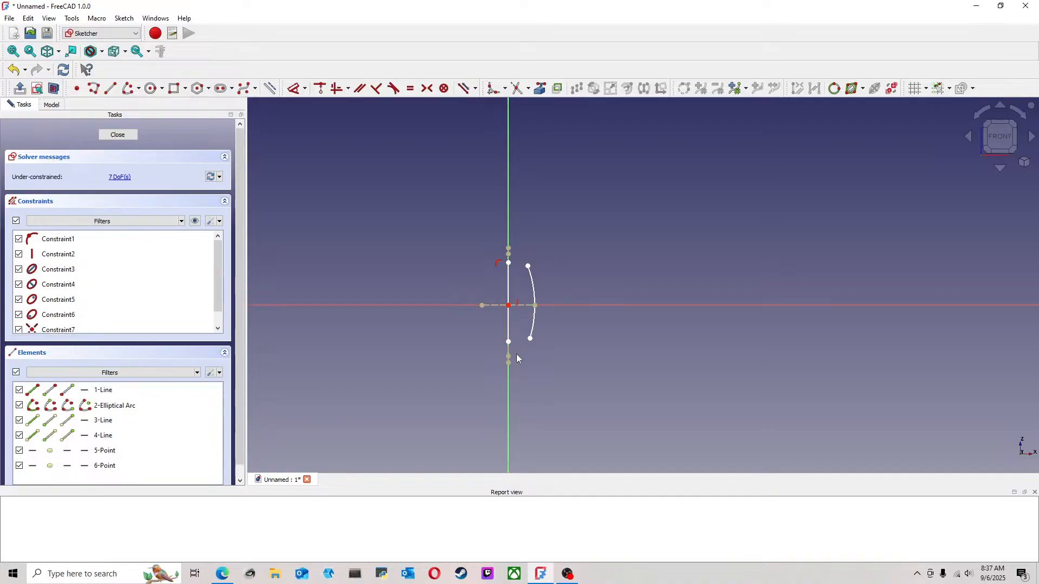
Make the elliptical arc's upper endpoint coincident with the vertical line's upper endpoint
click(529, 266)
click(508, 263)
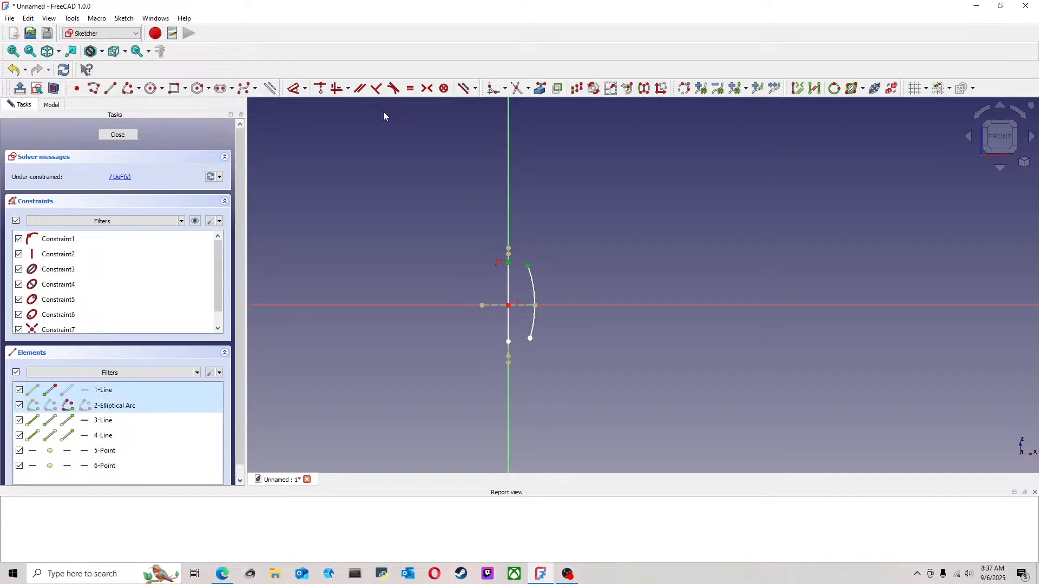
click(319, 88)
Try a vertical constraint on the ellipse's tilted long axis line and undo it
scroll(527, 349, up, 4)
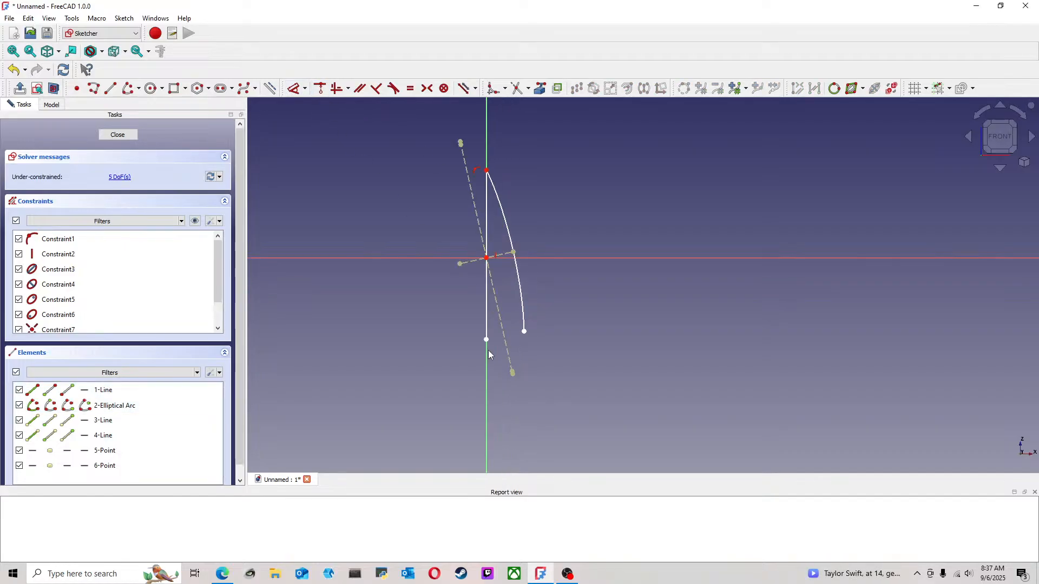
click(502, 334)
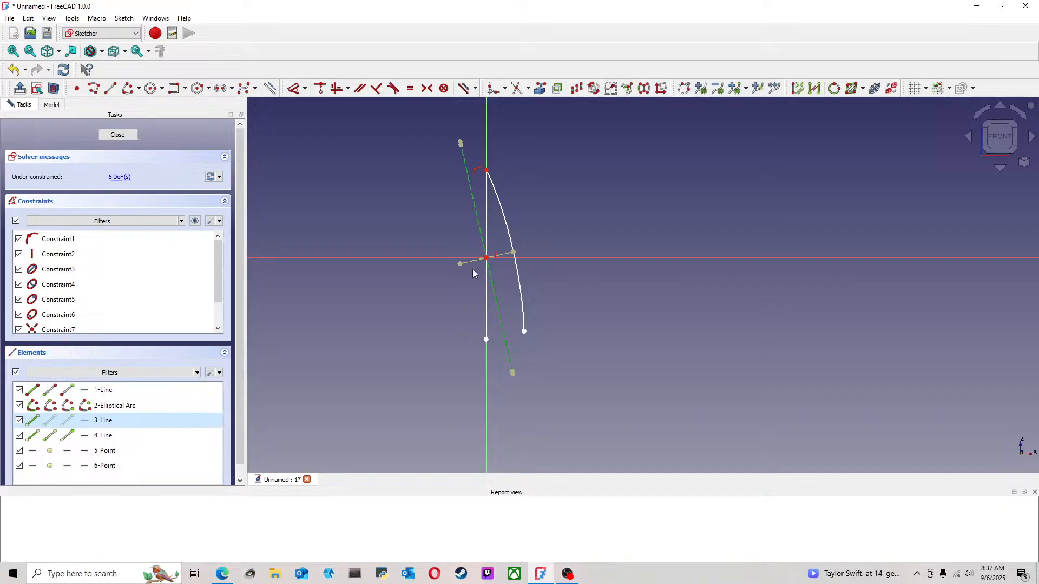
click(336, 89)
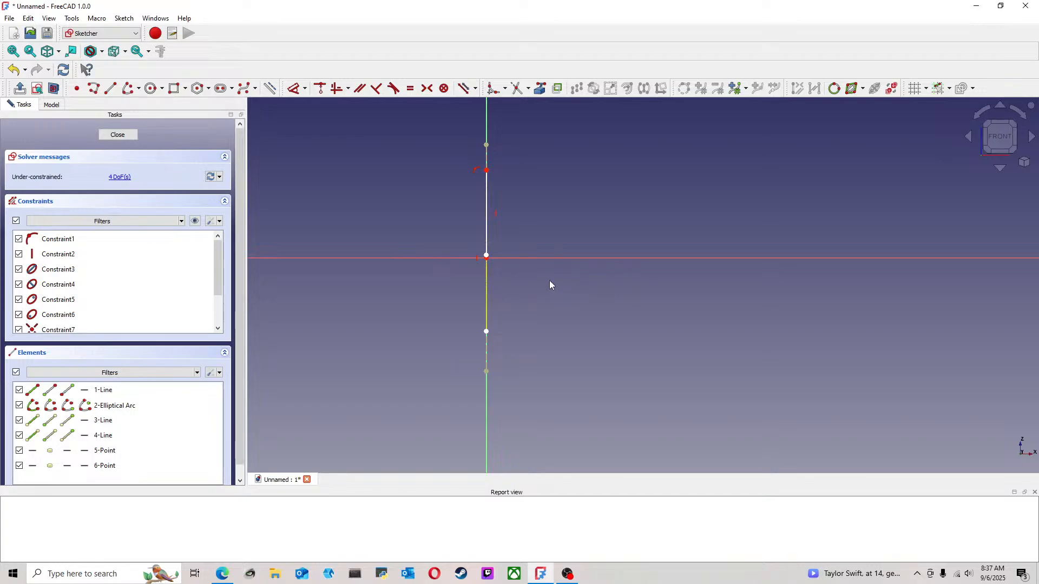
click(18, 77)
click(18, 78)
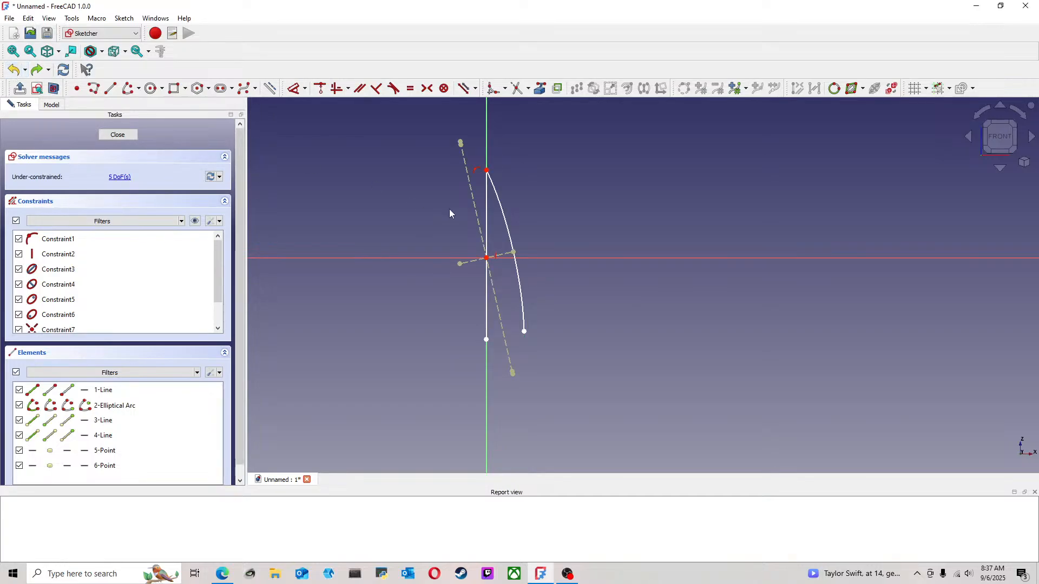
Reshape the elliptical arc so it is taller and wider, and constrain its long axis line vertical
drag(490, 174, 496, 135)
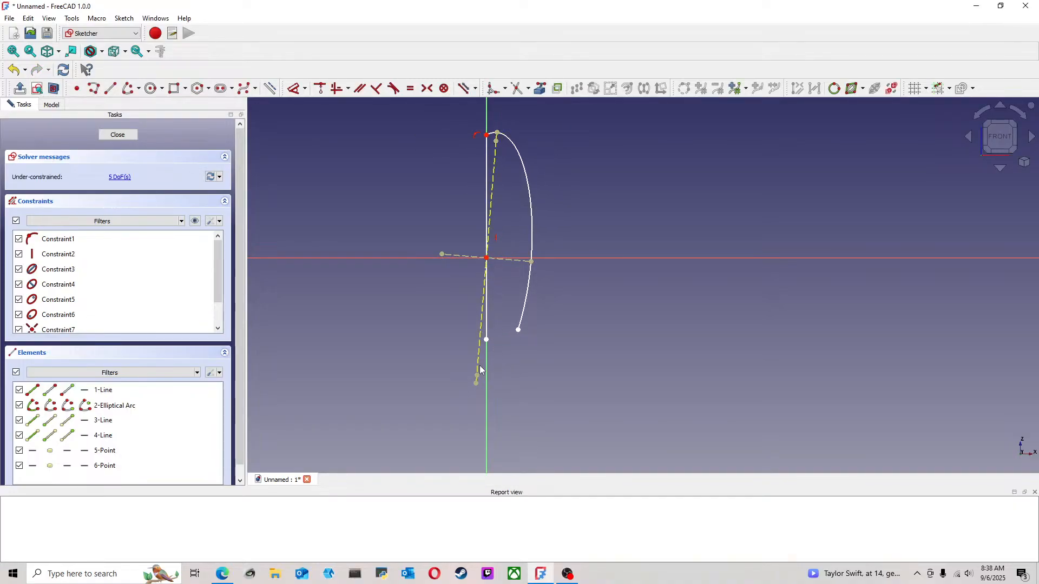
click(491, 230)
click(336, 89)
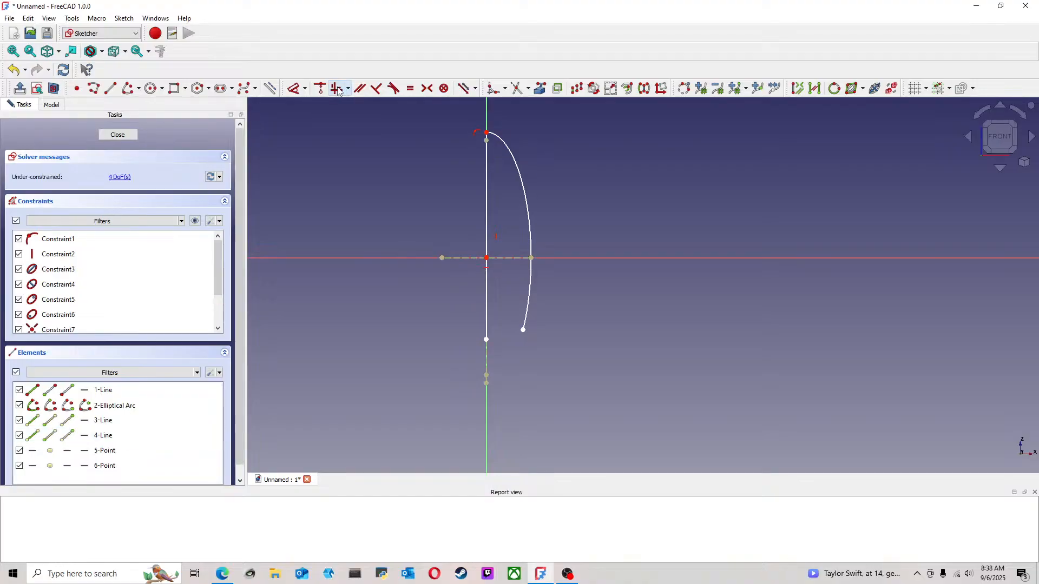
mouse_move(525, 335)
mouse_down()
mouse_move(501, 360)
mouse_move(561, 332)
mouse_move(595, 337)
mouse_move(584, 371)
mouse_move(569, 380)
mouse_move(577, 376)
mouse_up()
Apply a tangent constraint between the vertical line and the elliptical arc, and delete the redundant constraint
middle_drag(538, 220, 519, 411)
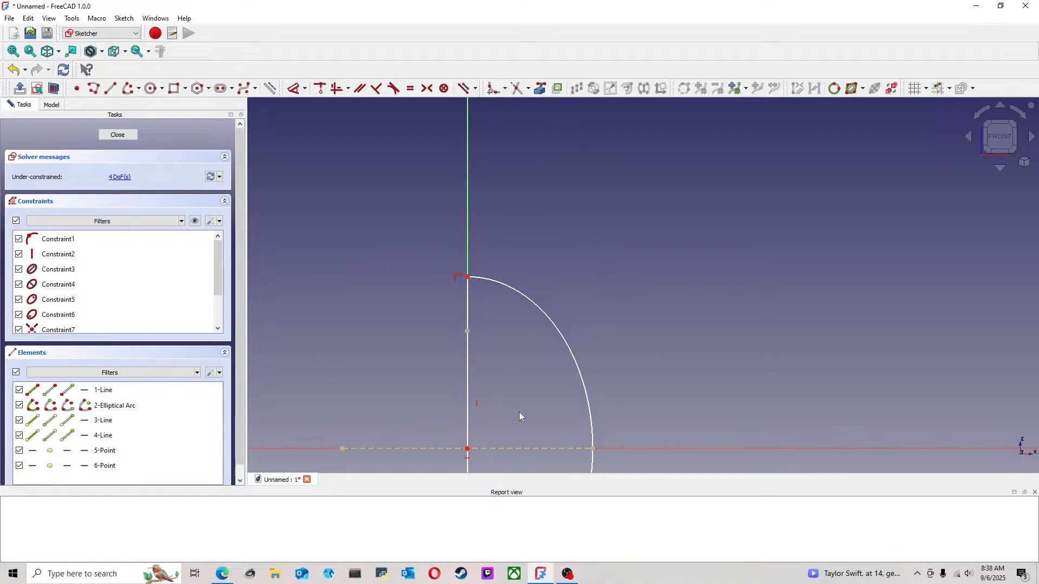
scroll(517, 410, down, 2)
scroll(495, 379, up, 3)
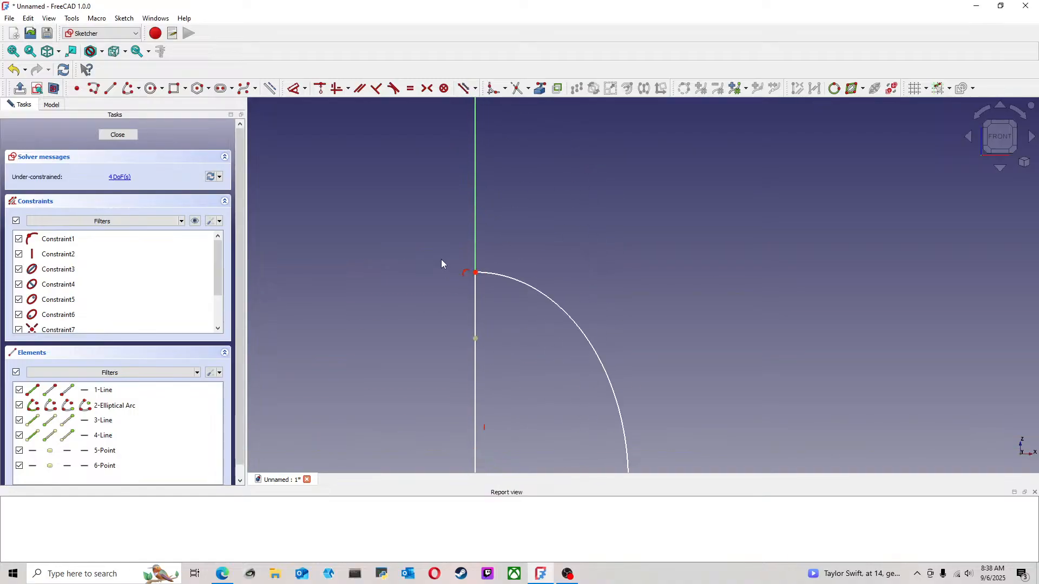
click(476, 303)
click(487, 275)
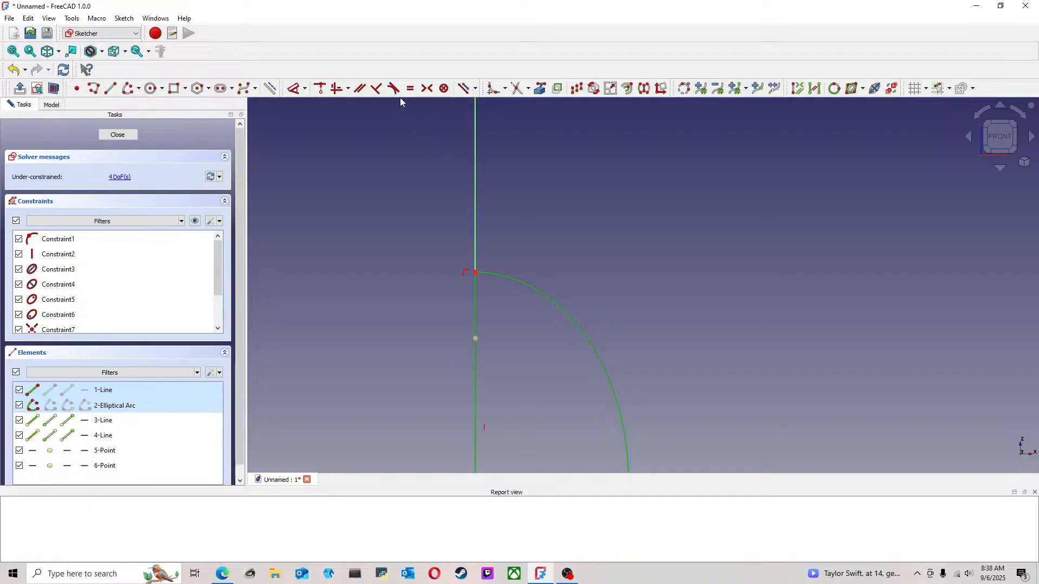
click(484, 315)
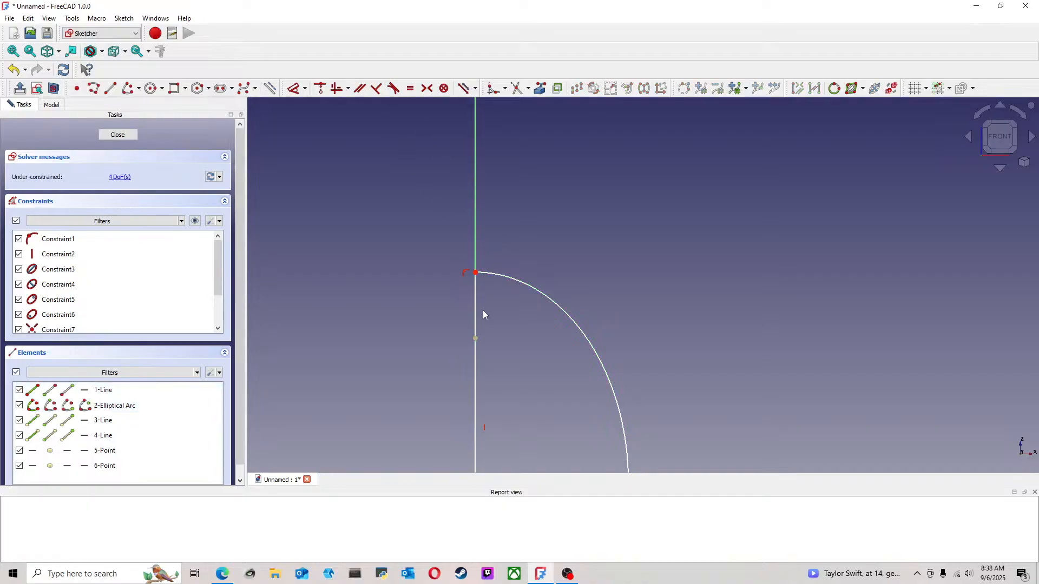
click(476, 303)
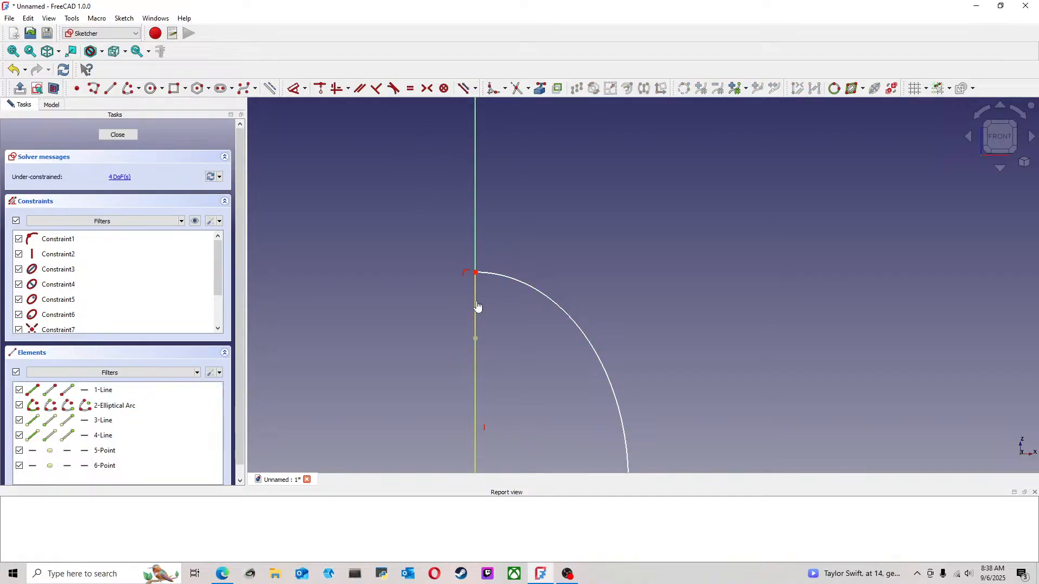
click(482, 273)
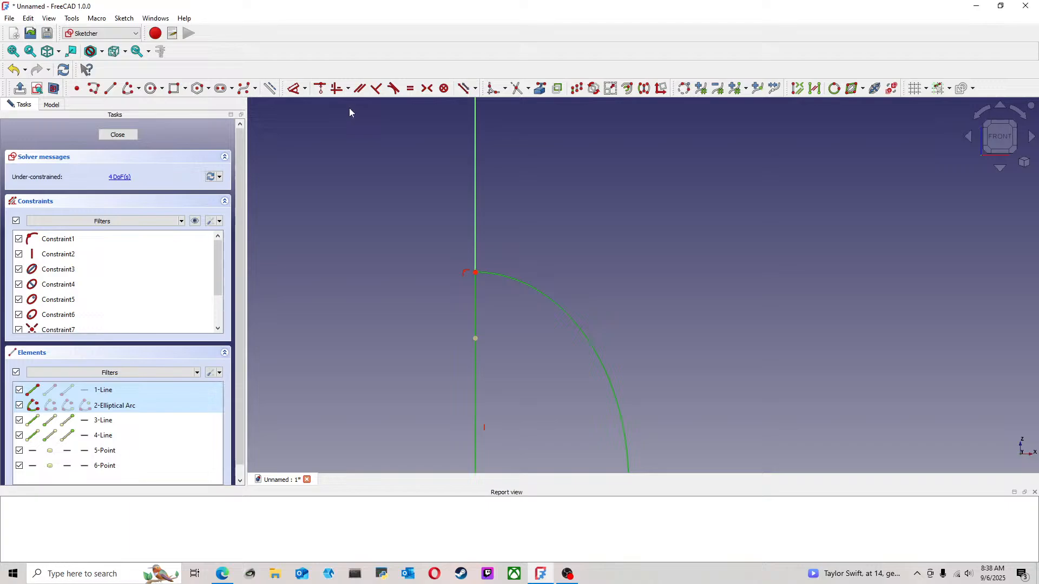
click(393, 90)
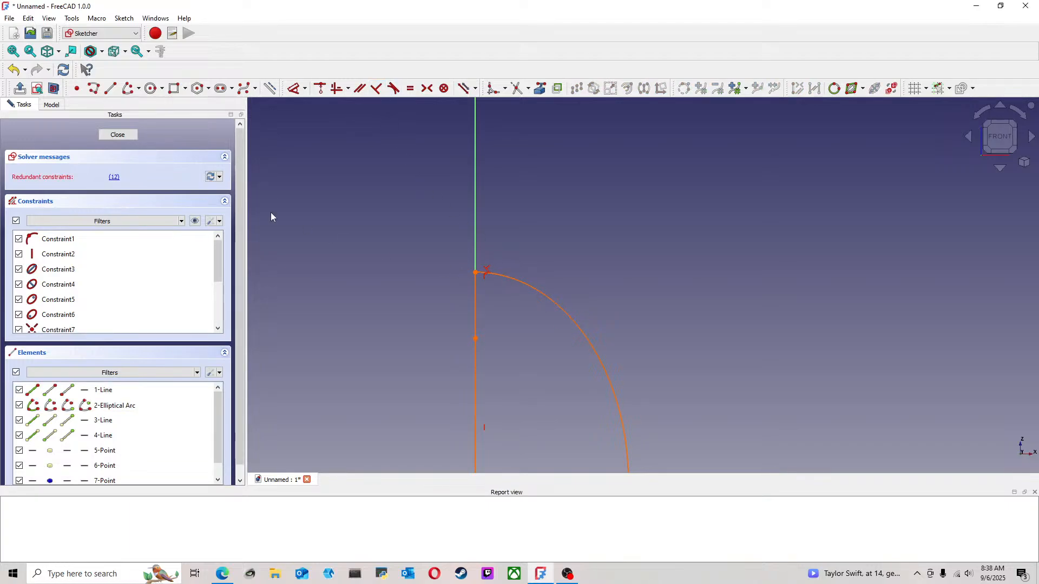
click(114, 180)
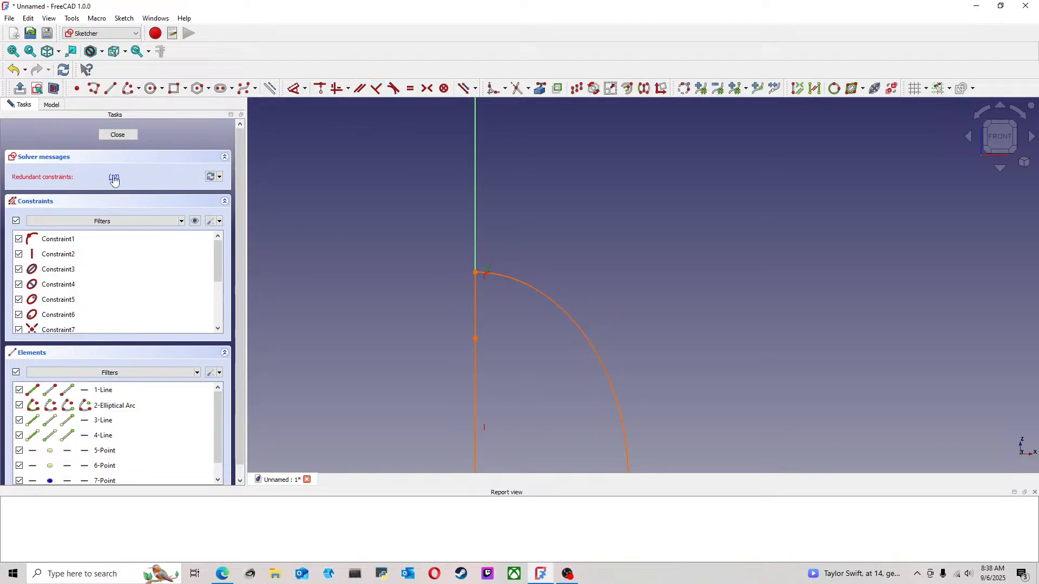
key(Delete)
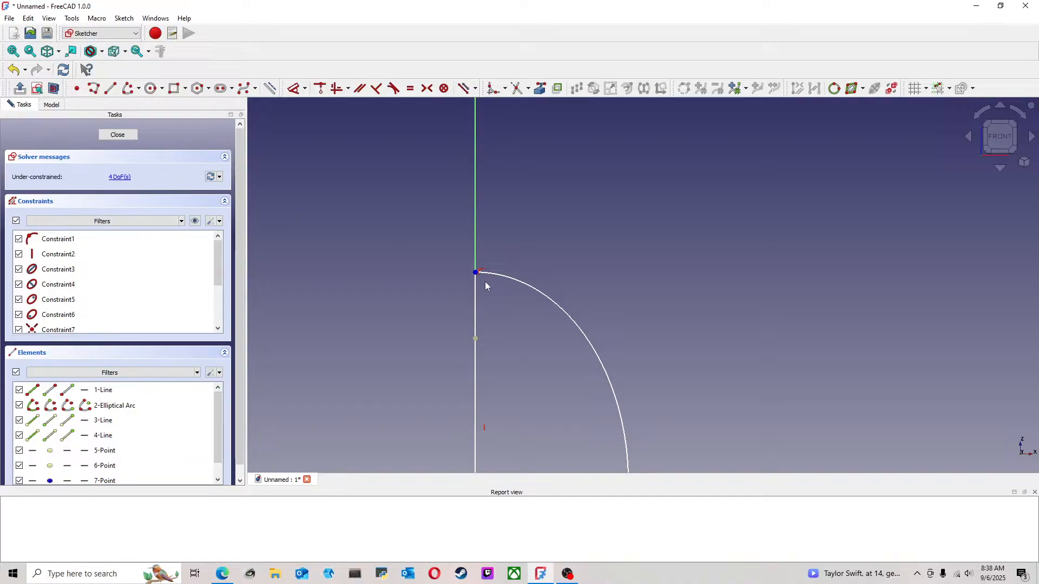
Extend the elliptical arc's lower end down to the vertical axis and make it coincident with the line's lower endpoint
drag(489, 272, 516, 283)
scroll(514, 318, down, 3)
middle_drag(534, 344, 527, 255)
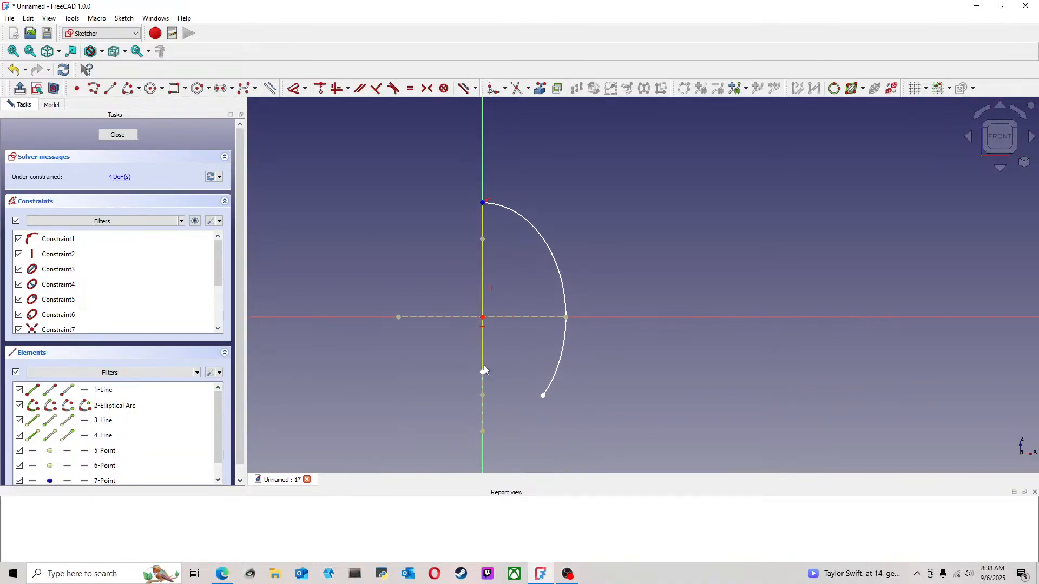
scroll(483, 372, up, 3)
drag(592, 423, 485, 447)
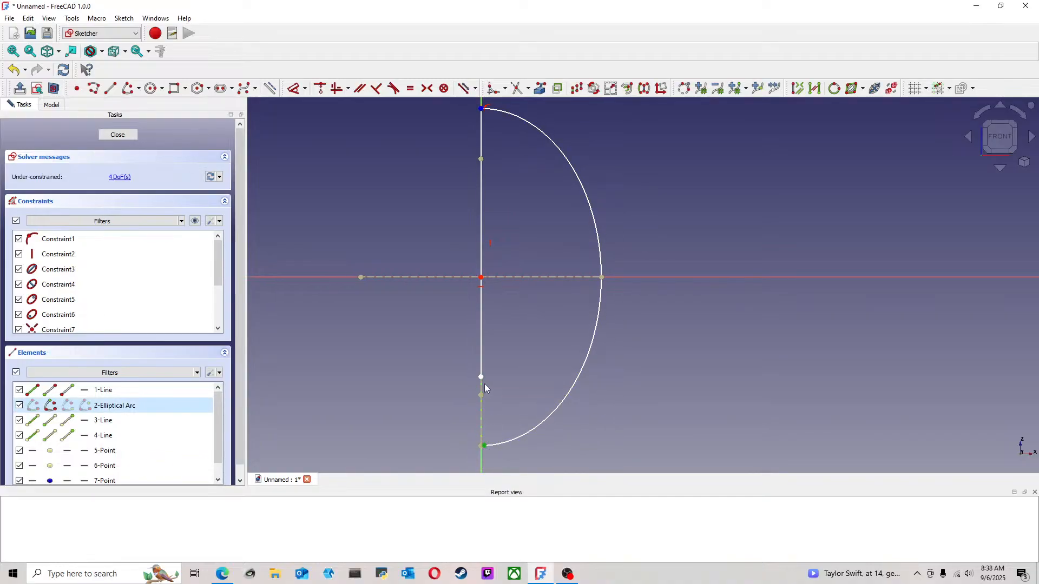
click(320, 88)
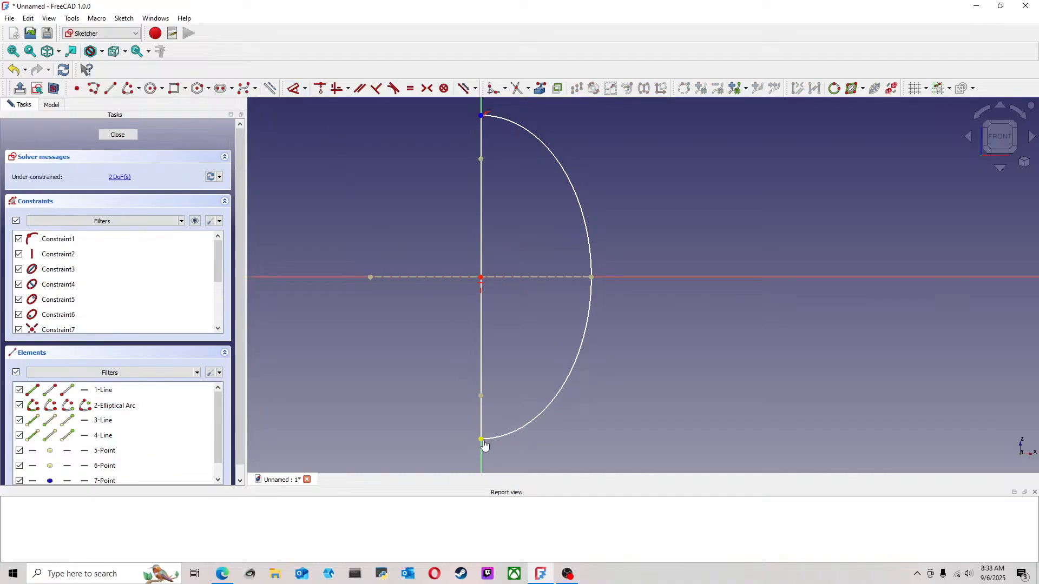
Shrink the closed half-ellipse profile by moving its bottom endpoint and its curved side inward toward the origin
drag(482, 440, 483, 449)
scroll(483, 444, down, 3)
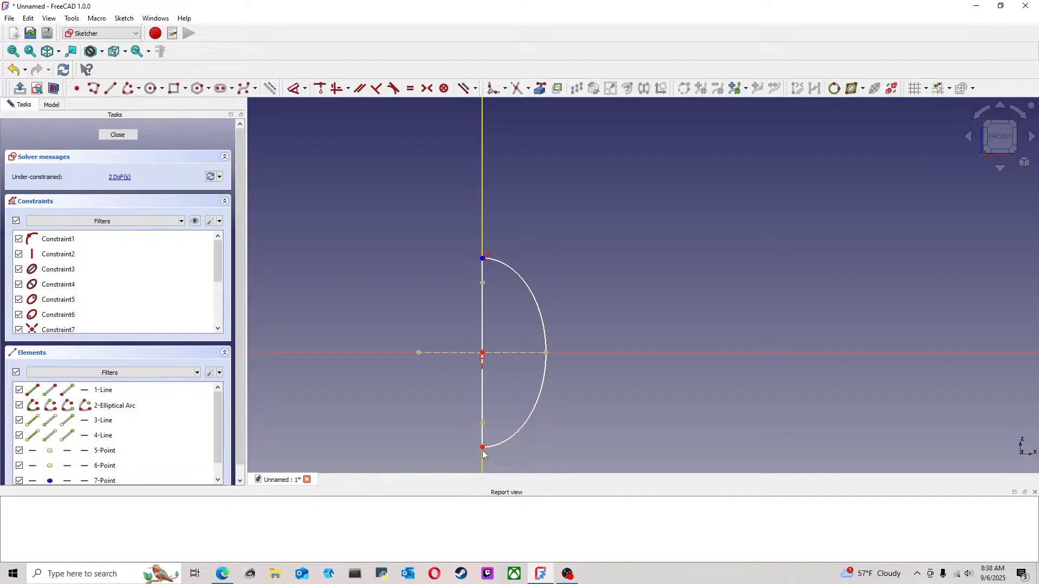
drag(484, 449, 491, 426)
drag(533, 358, 515, 354)
drag(483, 421, 483, 413)
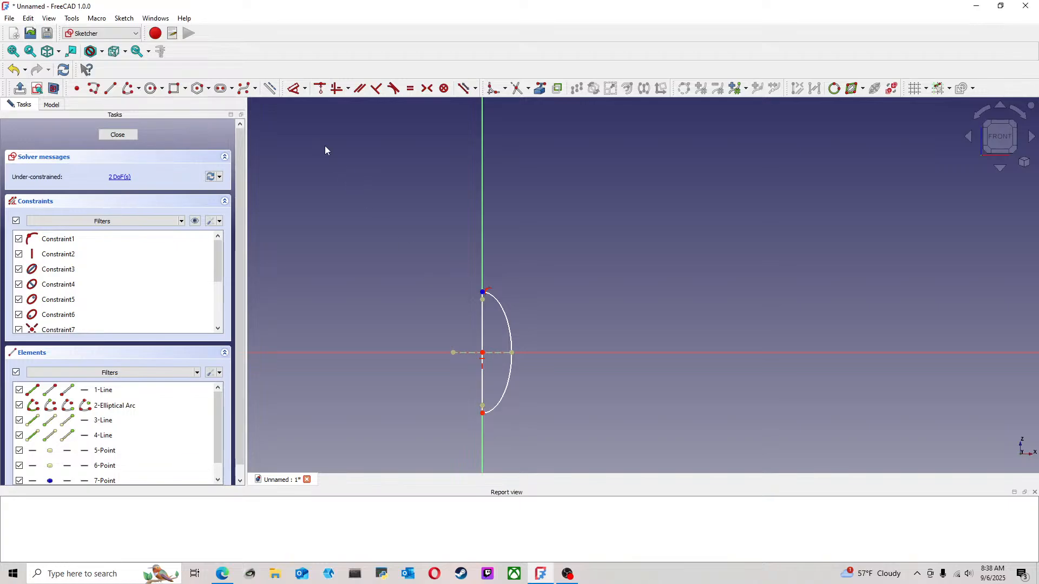
Dimension the half-ellipse's horizontal radius from the origin to the arc and set it to 3 mm
click(293, 88)
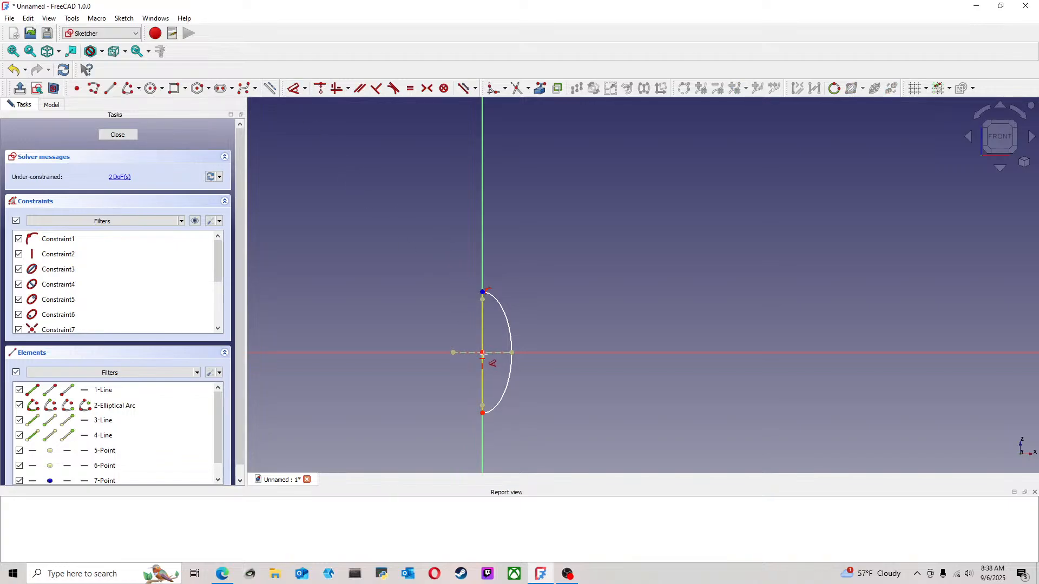
click(510, 353)
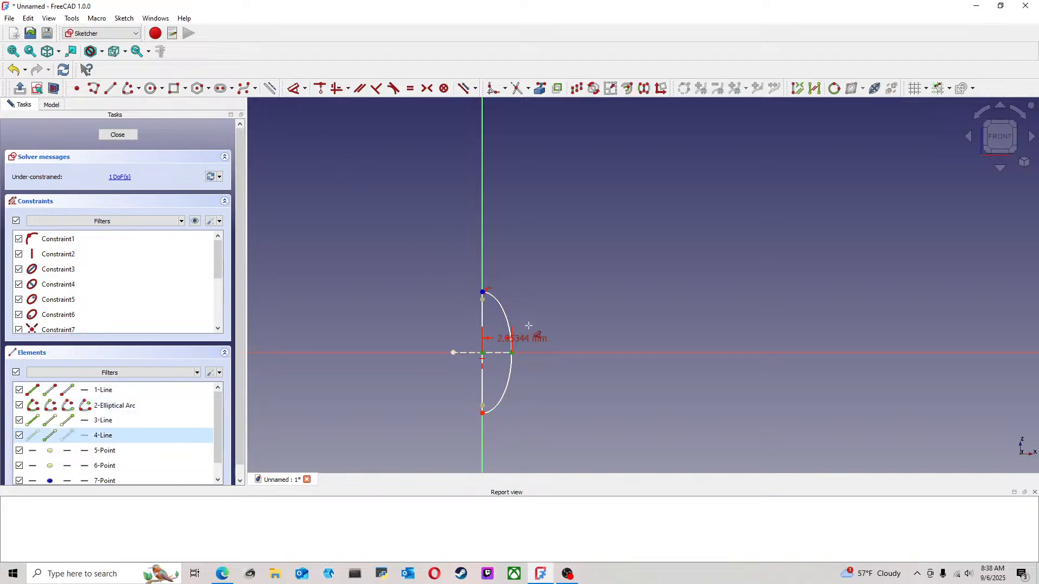
click(591, 273)
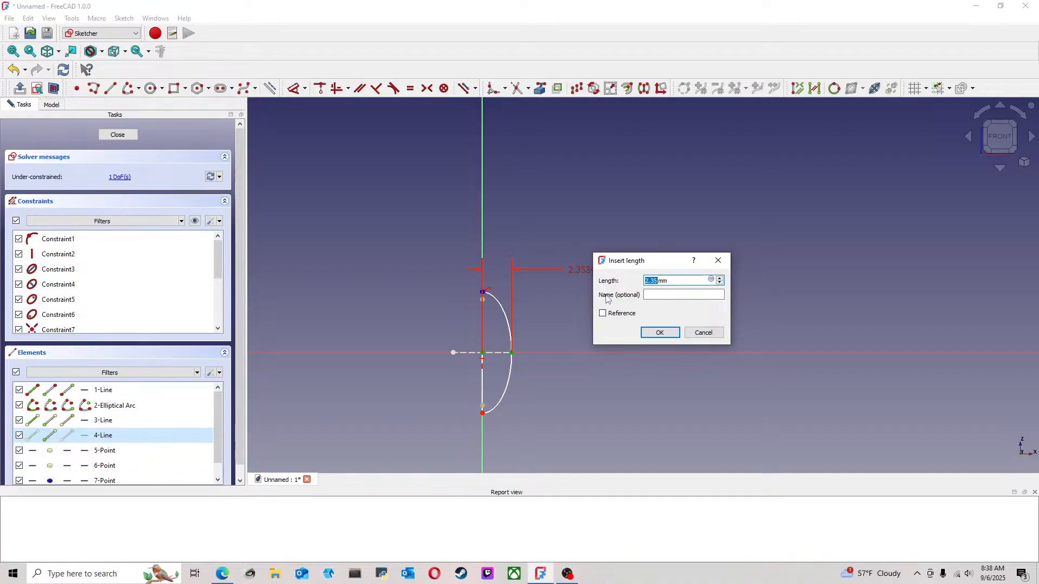
text(3)
key(Return)
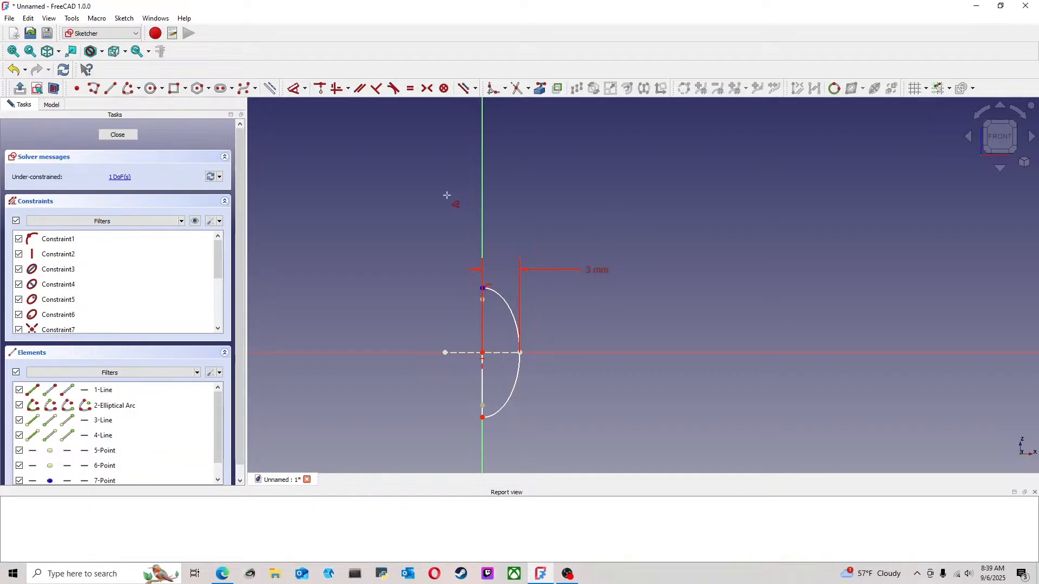
Dimension the half-ellipse's vertical radius from the origin to its top endpoint and set it to 4 mm
click(483, 288)
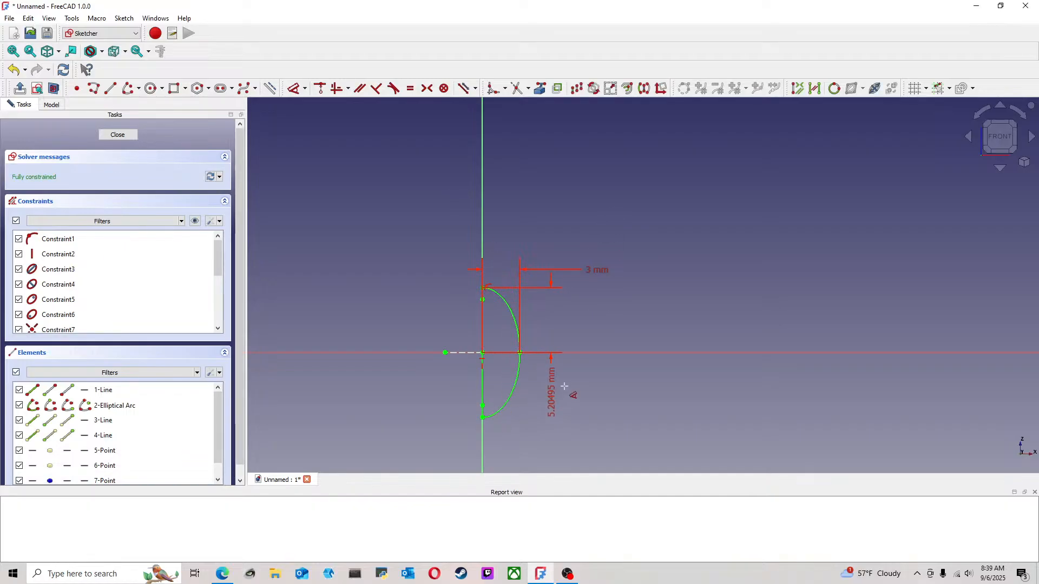
click(654, 319)
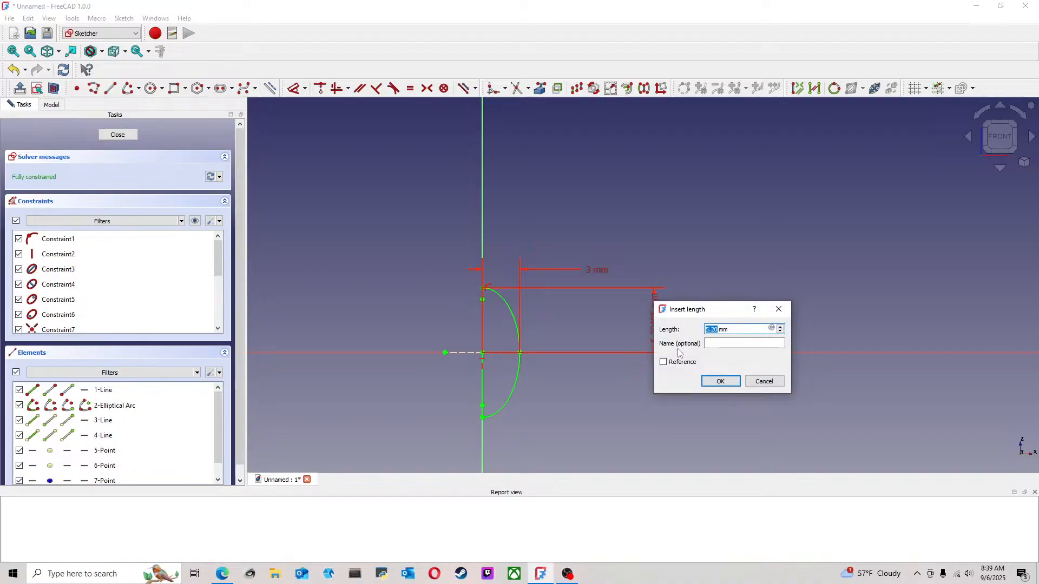
text(4)
key(Return)
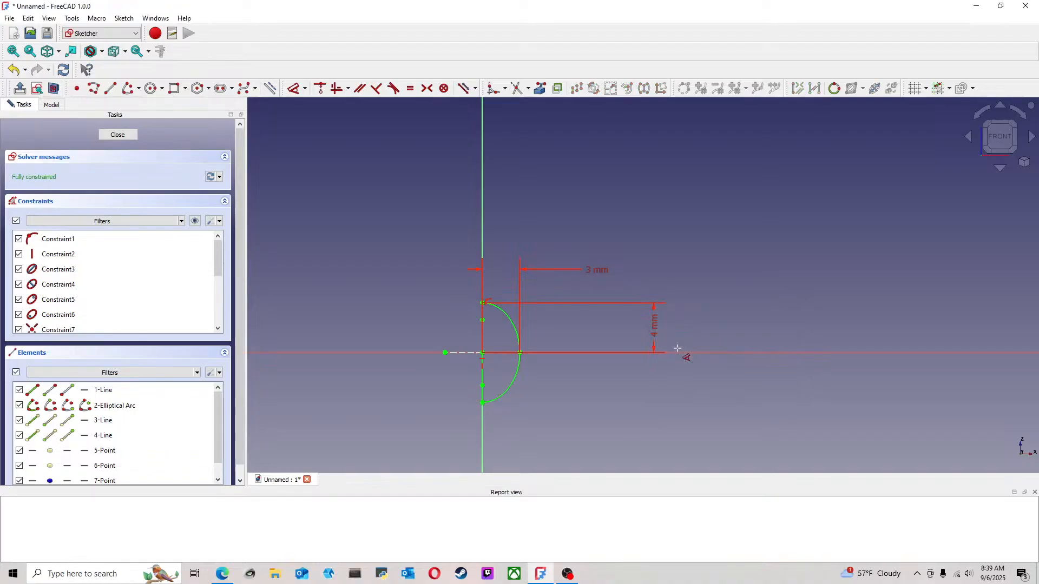
Set the half-ellipse's vertical radius dimension to 6 mm and finish the profile sketch
scroll(663, 324, up, 2)
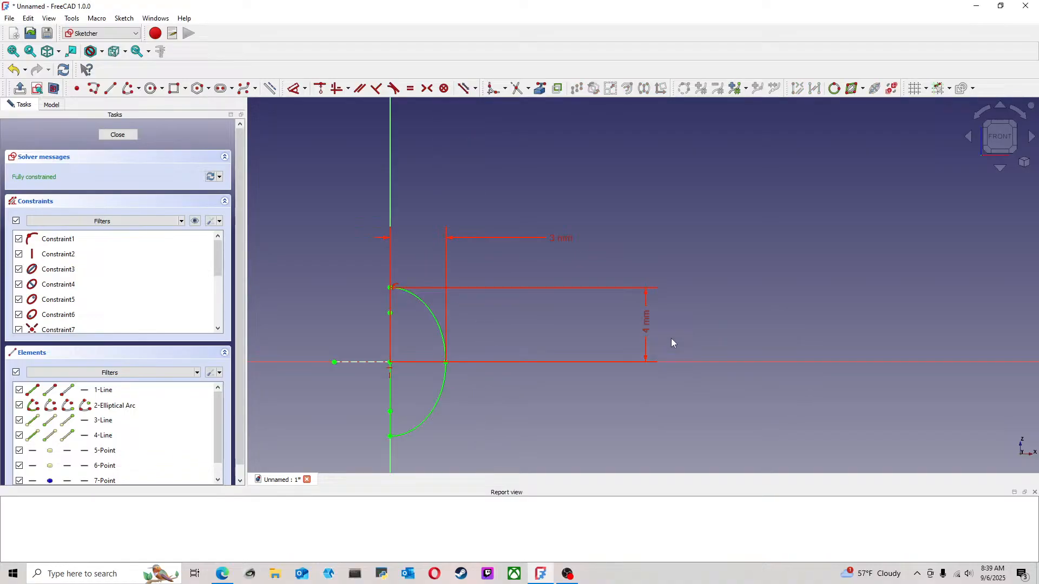
double_click(648, 324)
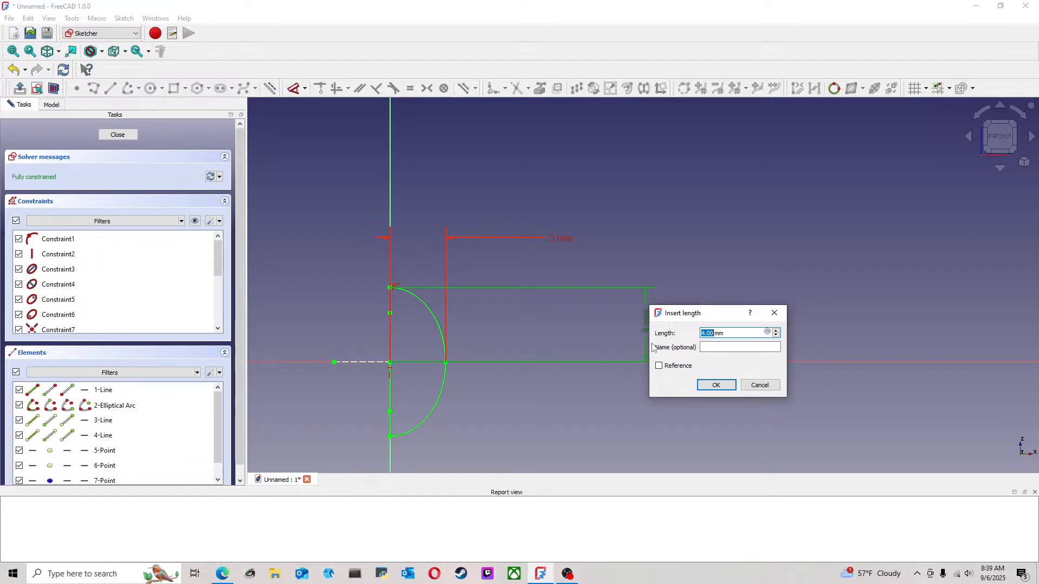
text(6)
key(Return)
scroll(651, 343, down, 2)
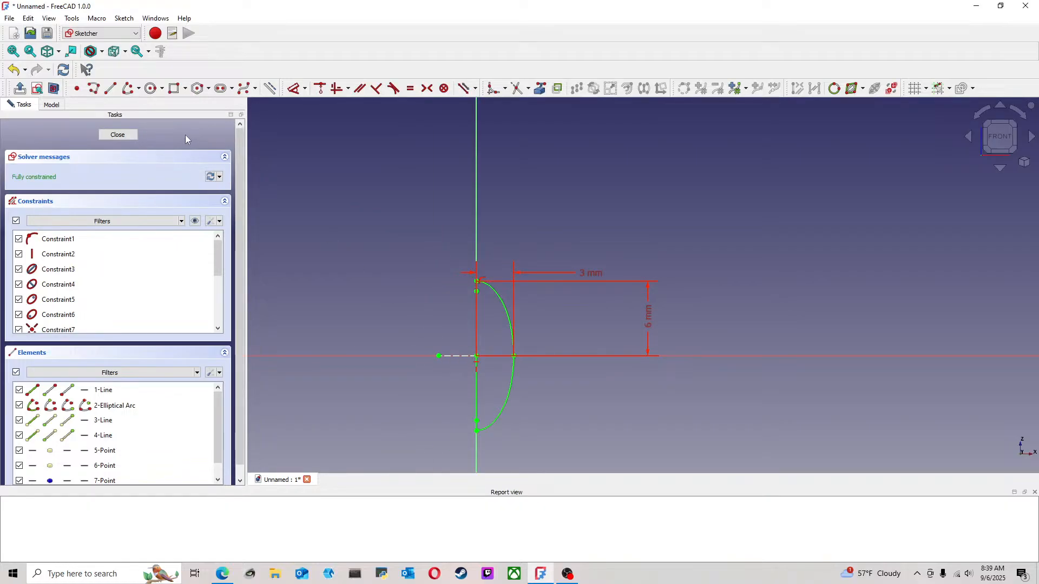
click(122, 139)
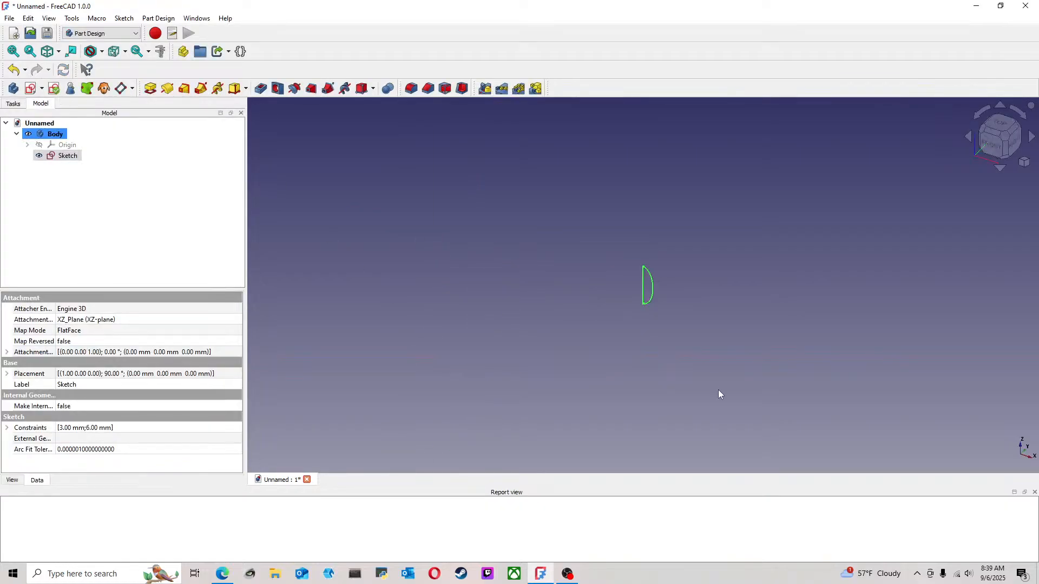
Create a new sketch on the YZ plane, seen from the right side
click(1015, 146)
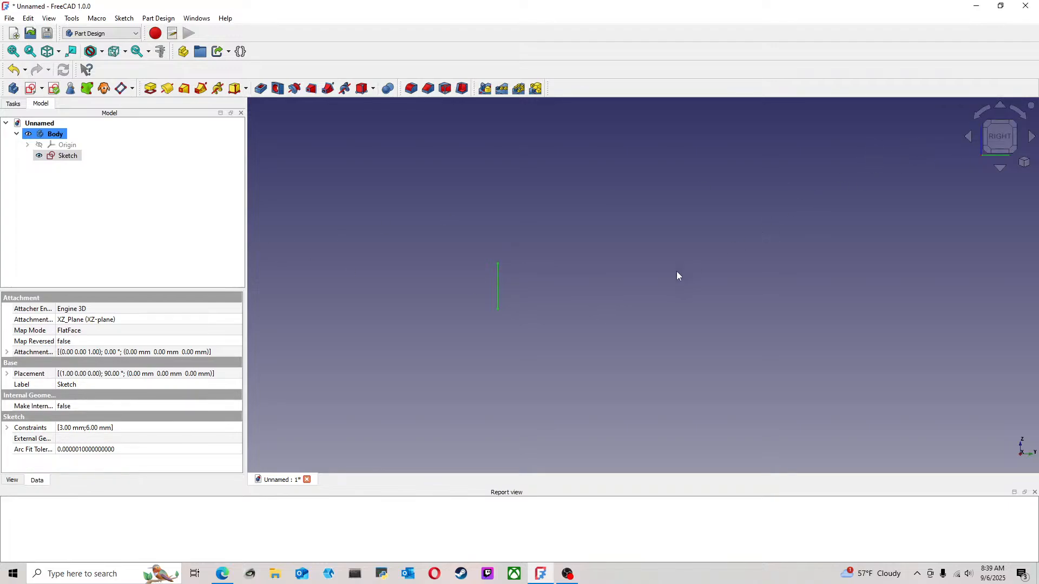
click(31, 88)
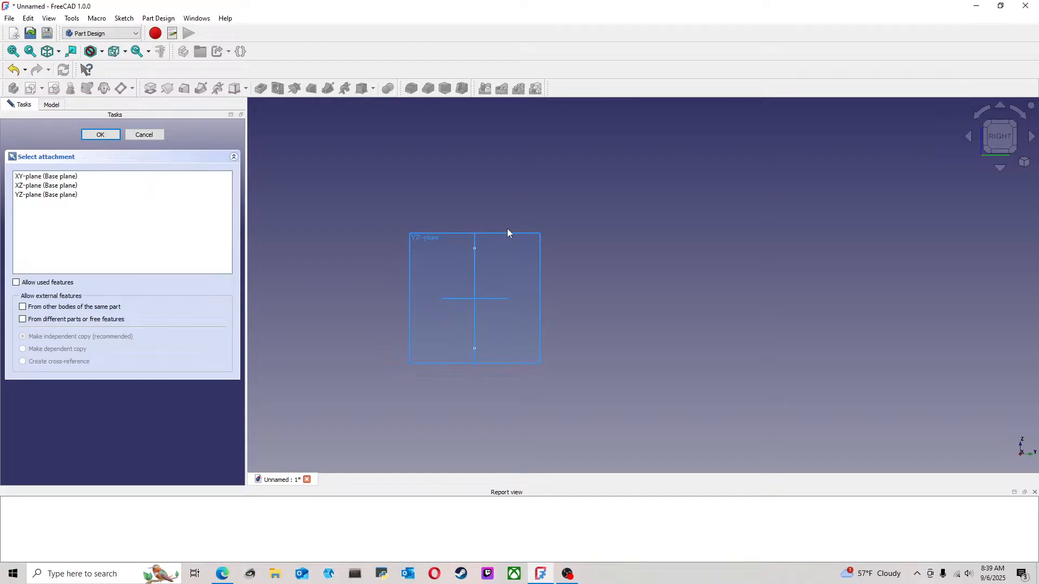
click(507, 232)
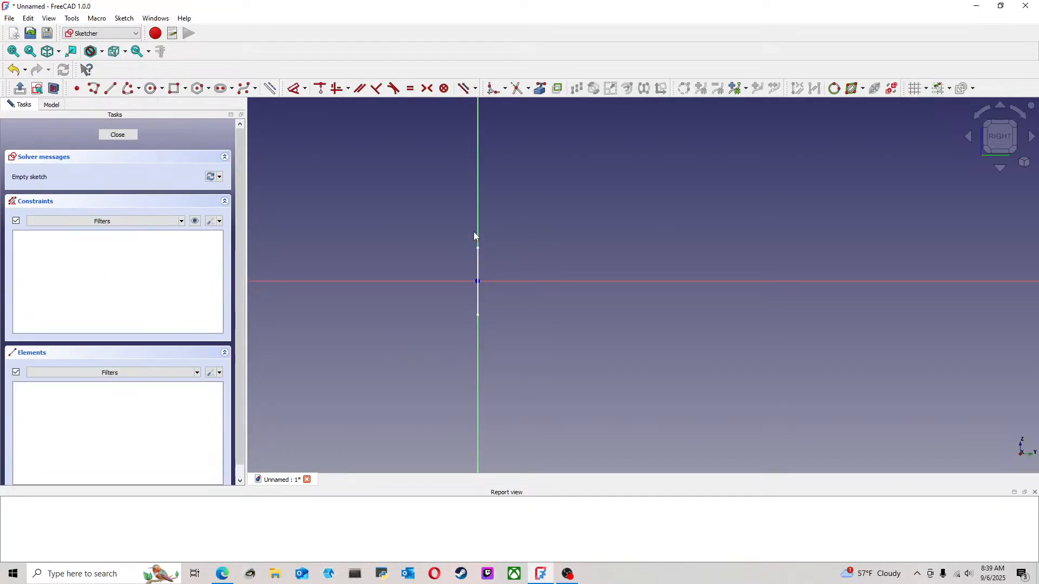
Draw a line about 17 mm long from the origin along the positive horizontal axis
click(110, 88)
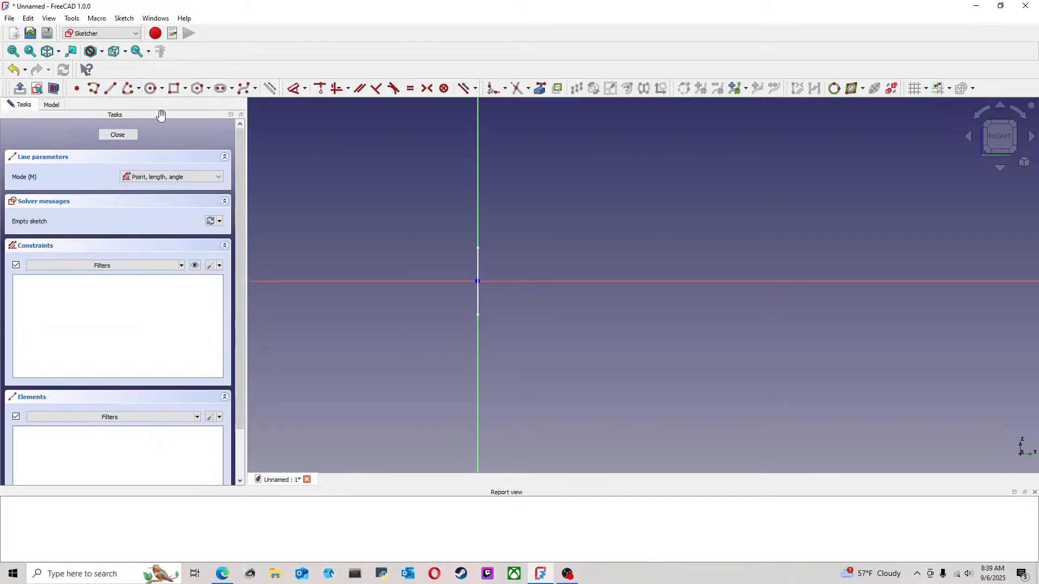
click(477, 282)
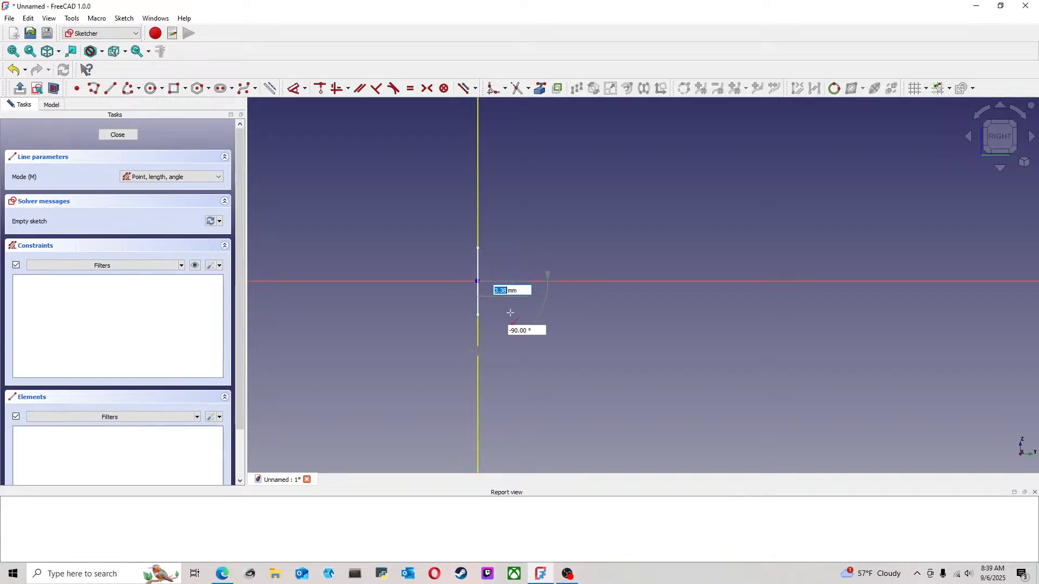
click(573, 281)
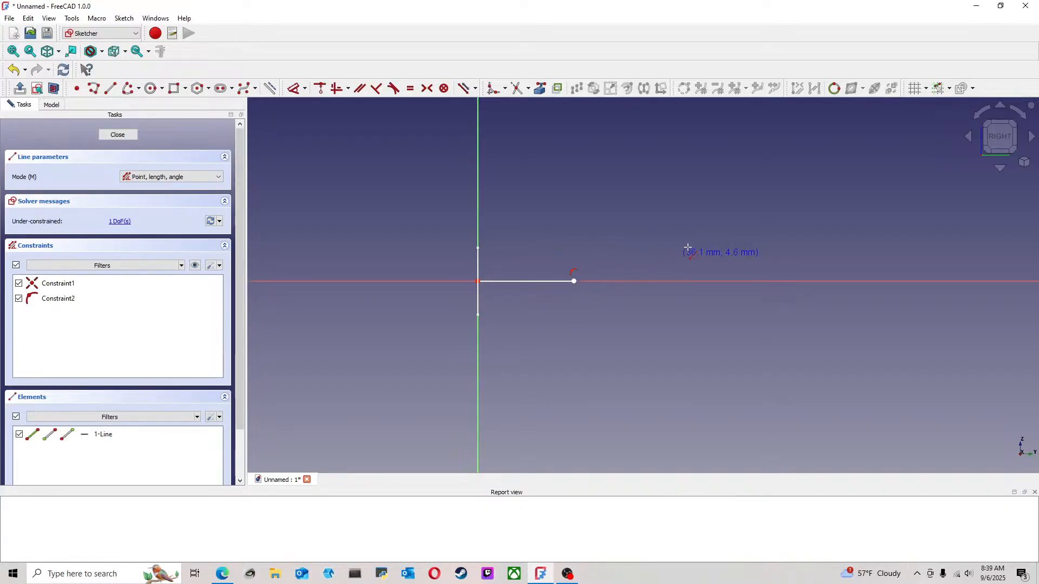
middle_drag(687, 249, 533, 269)
key(Escape)
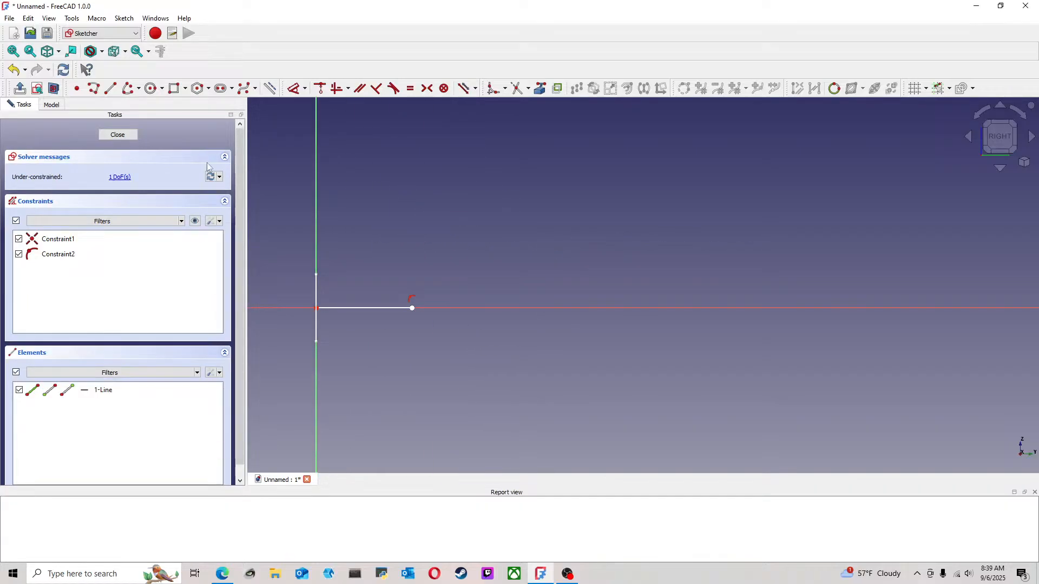
Close and reopen the line sketch, dimension the line's horizontal length and set it to 25.4 mm
click(118, 135)
double_click(93, 163)
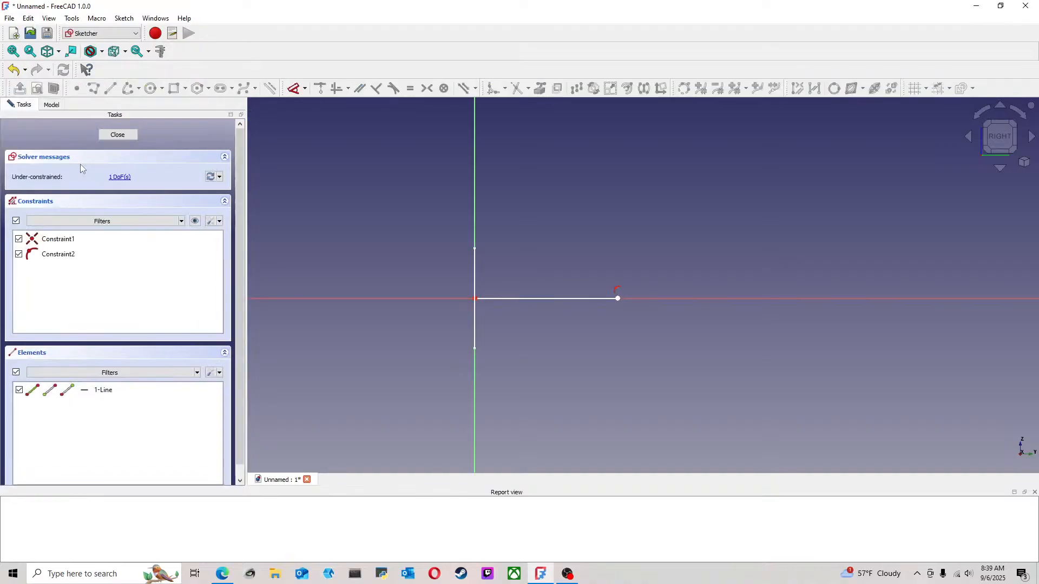
click(298, 93)
click(522, 293)
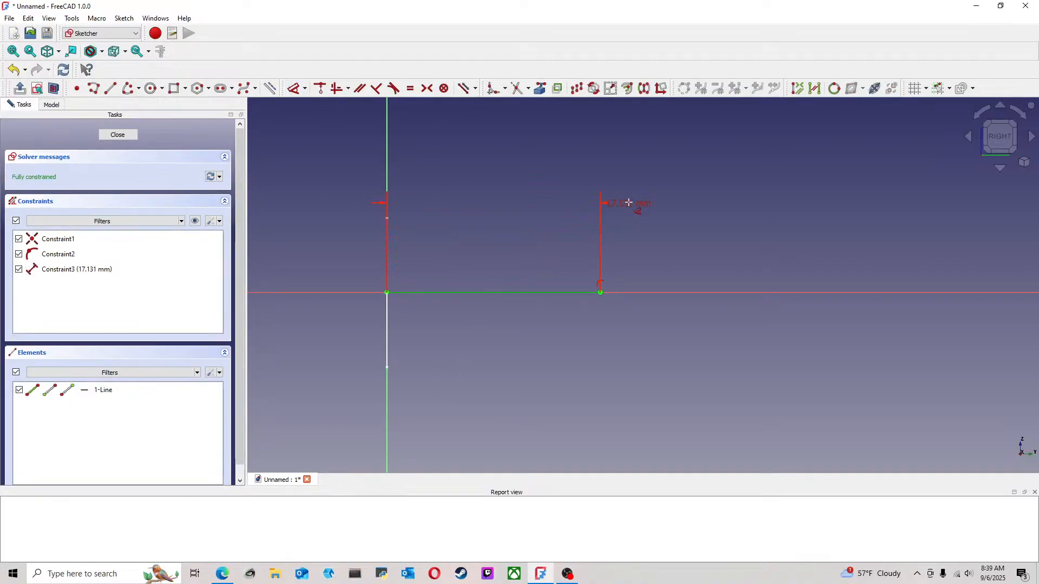
scroll(629, 202, down, 2)
middle_drag(552, 185, 503, 248)
click(495, 208)
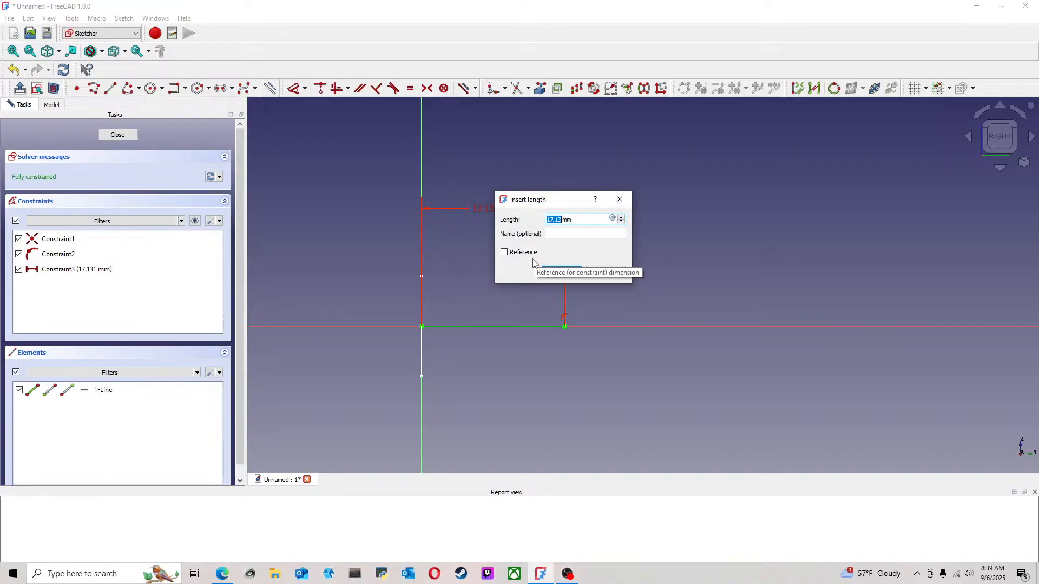
text(25.4mm)
key(Return)
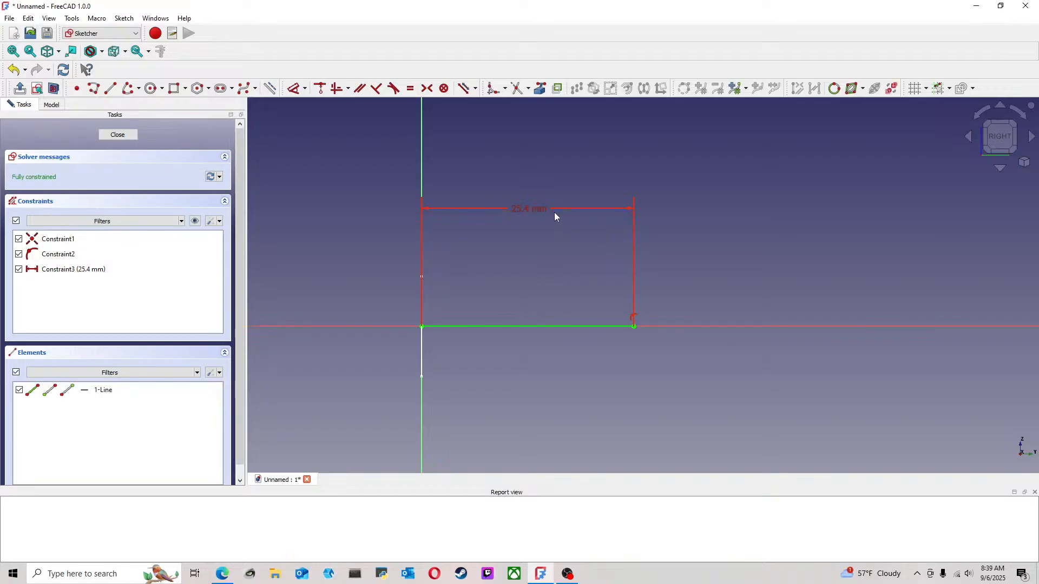
Move the line's length dimension label to the other side of the vertical axis and finish the sketch
drag(538, 213, 335, 187)
scroll(569, 228, down, 4)
middle_drag(659, 224, 590, 242)
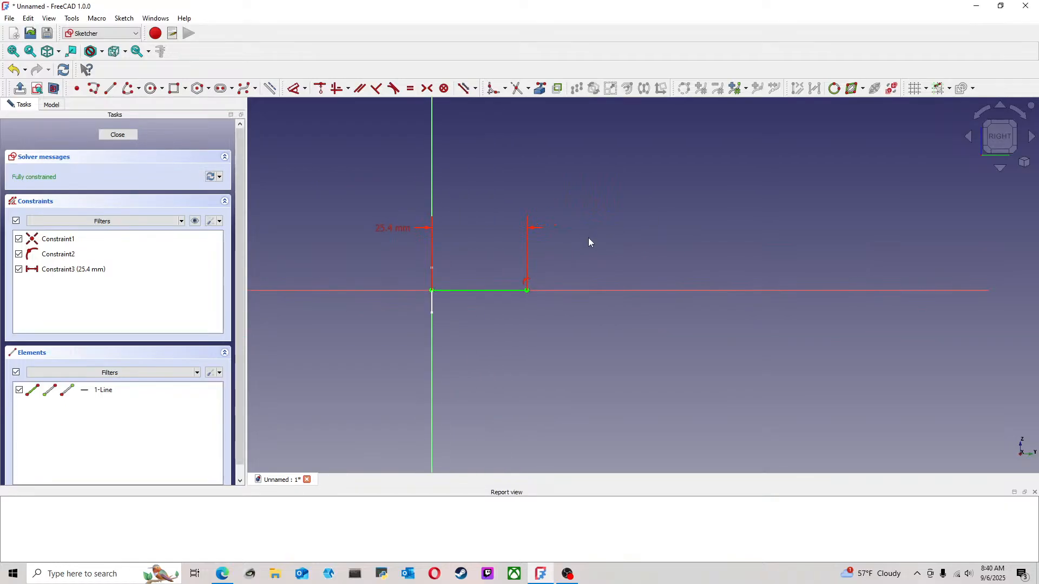
click(128, 137)
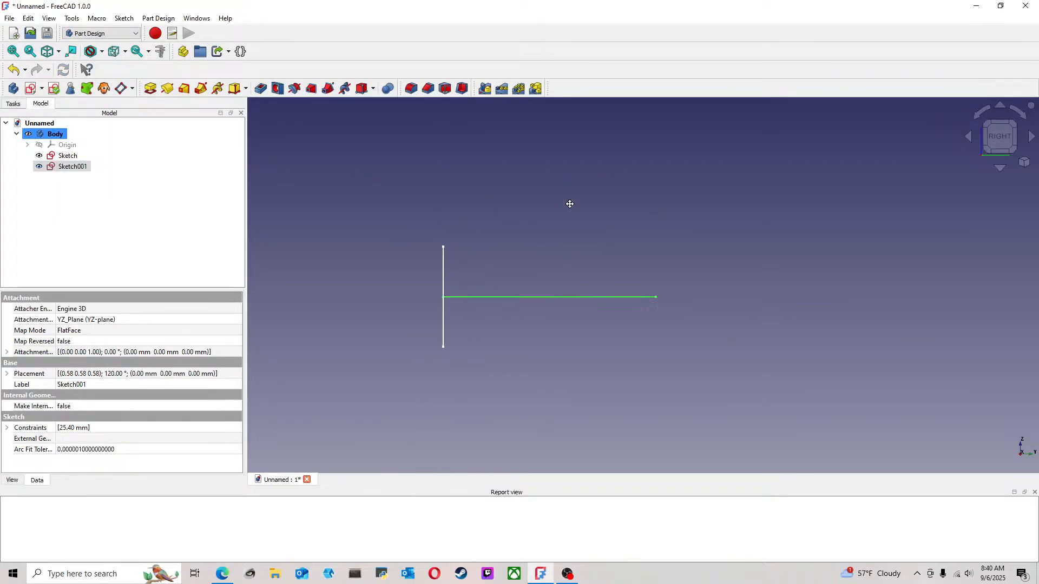
Create another sketch on the YZ plane and project the first line's outer endpoint into it as external geometry
scroll(444, 186, down, 3)
middle_drag(570, 197, 503, 235)
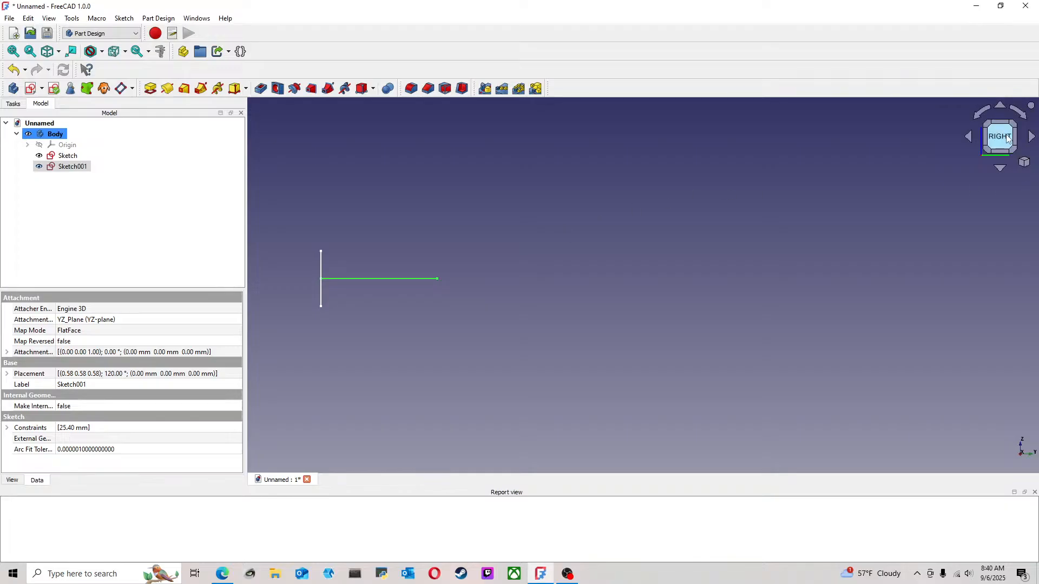
click(31, 88)
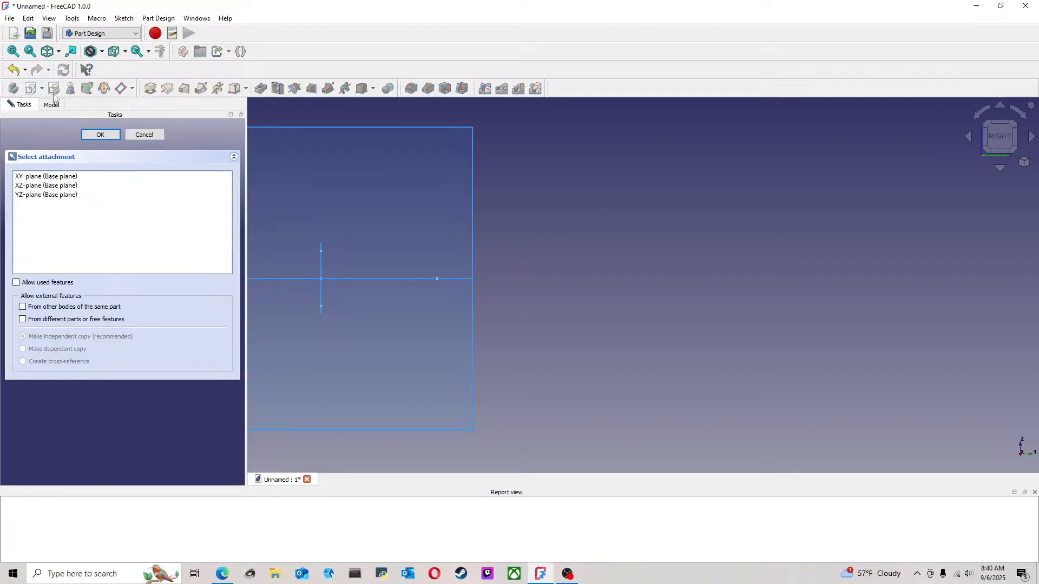
click(476, 199)
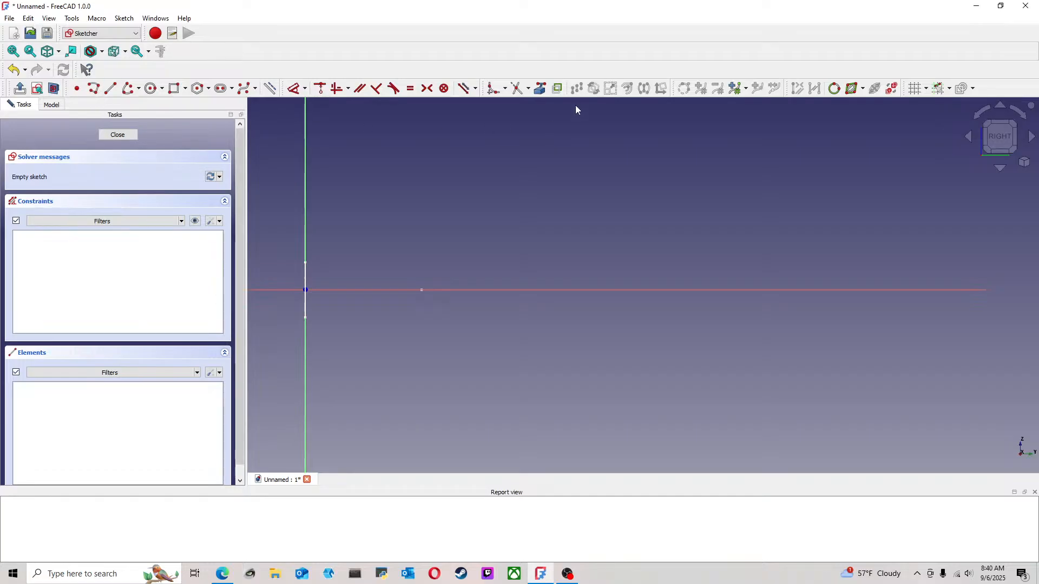
click(421, 290)
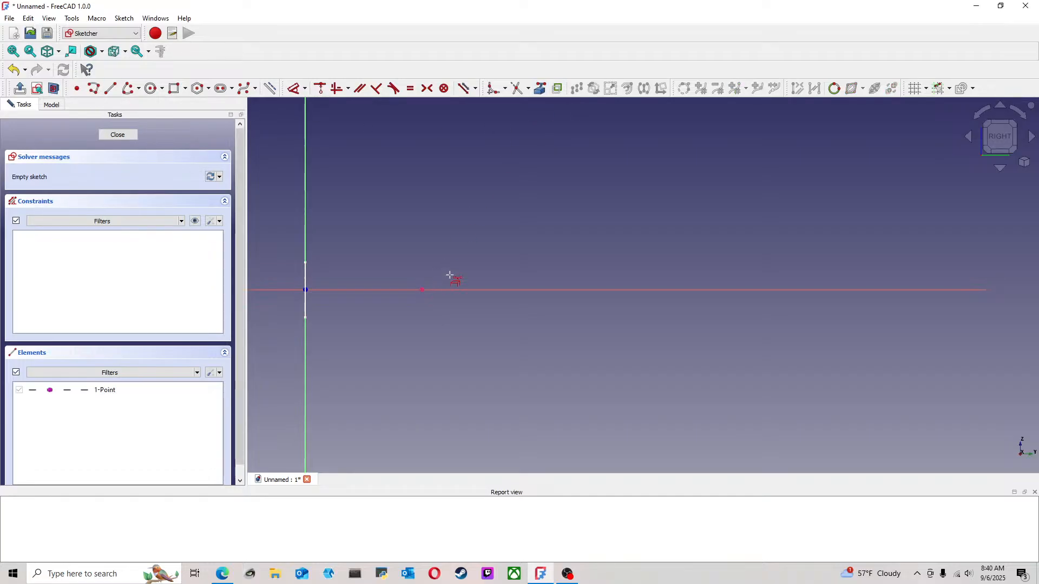
Draw a line about 19 mm long from the projected endpoint outward along the horizontal axis
click(110, 88)
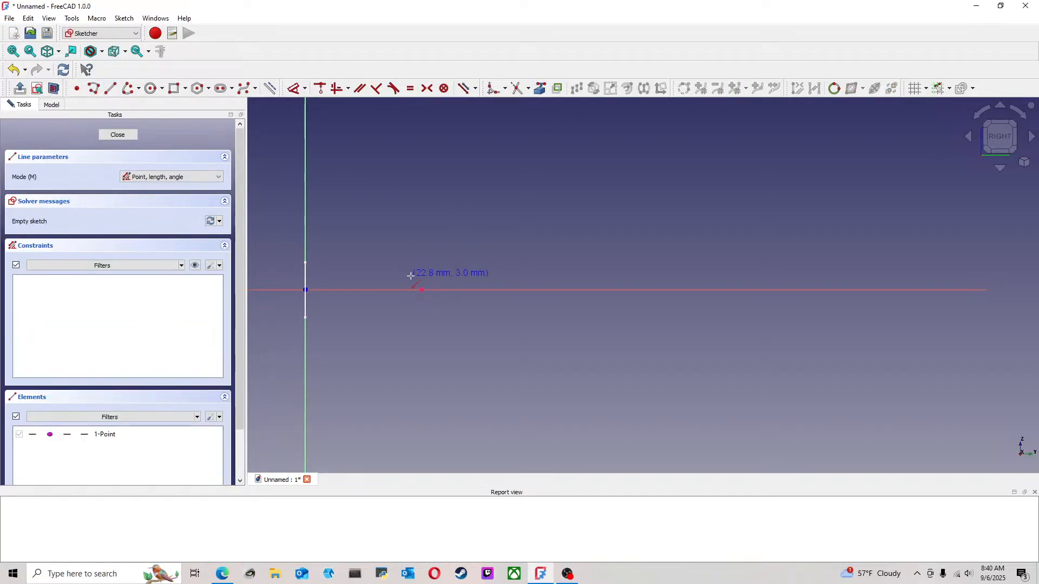
click(423, 290)
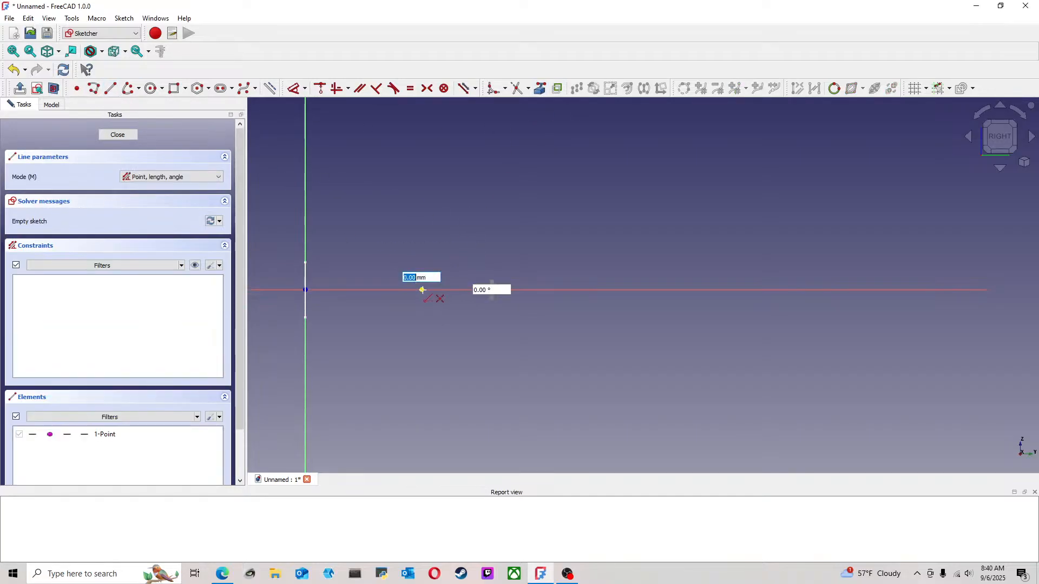
click(509, 290)
Dimension the second line's horizontal length, set it to 25.4 mm and finish the sketch
click(296, 90)
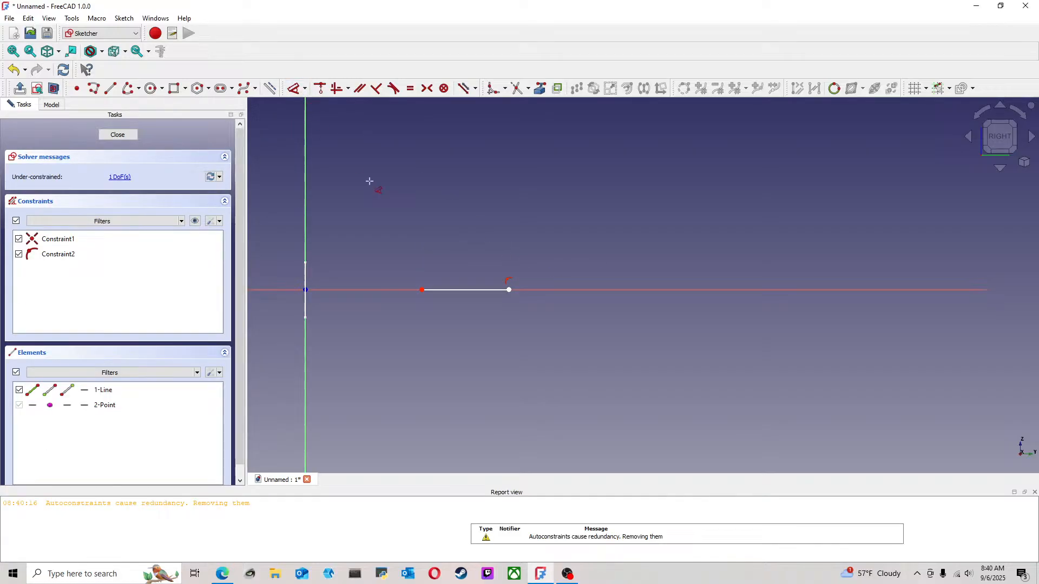
click(472, 290)
click(491, 220)
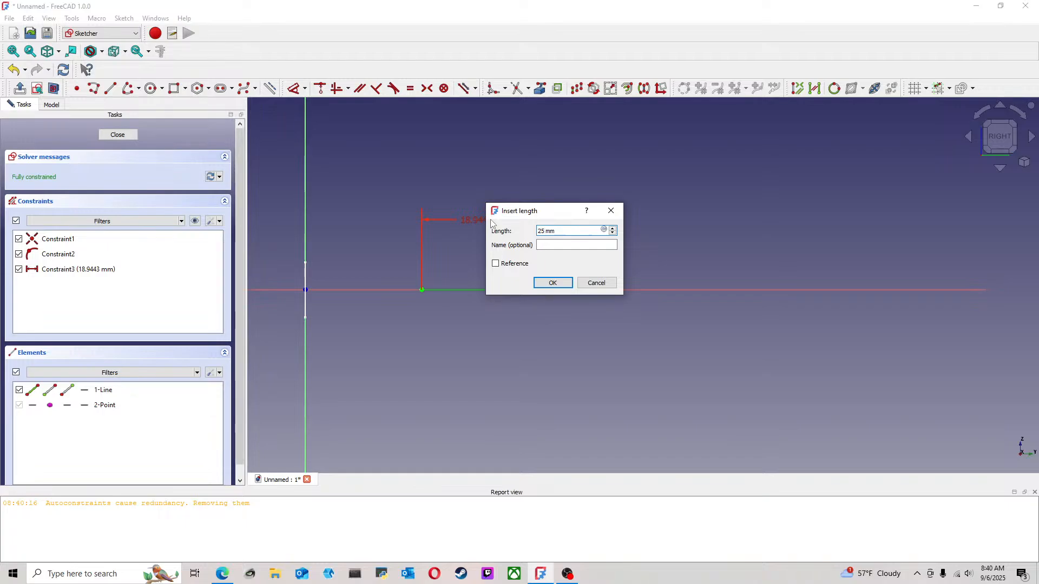
text(25.4)
key(Return)
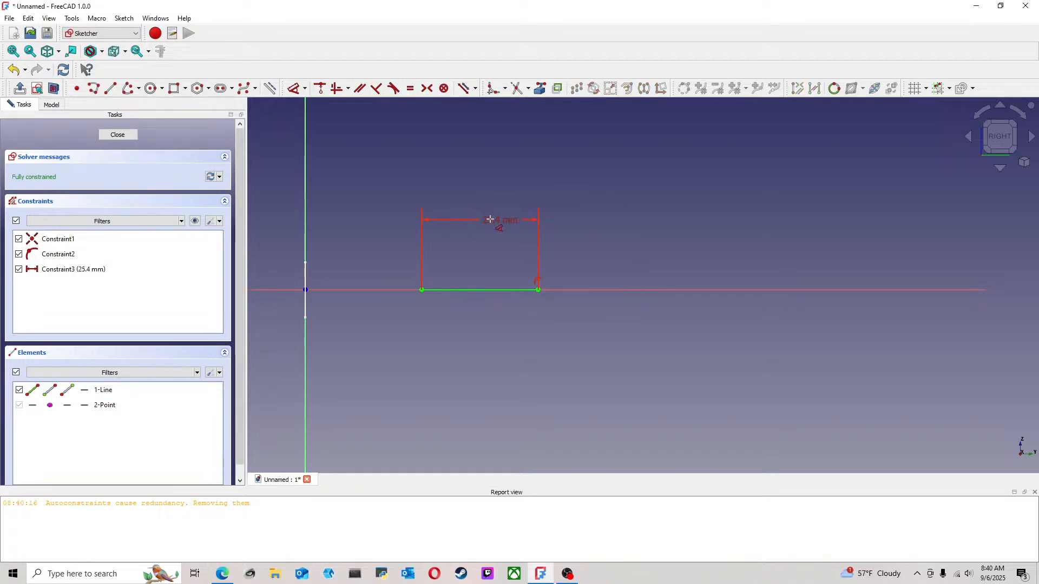
click(117, 134)
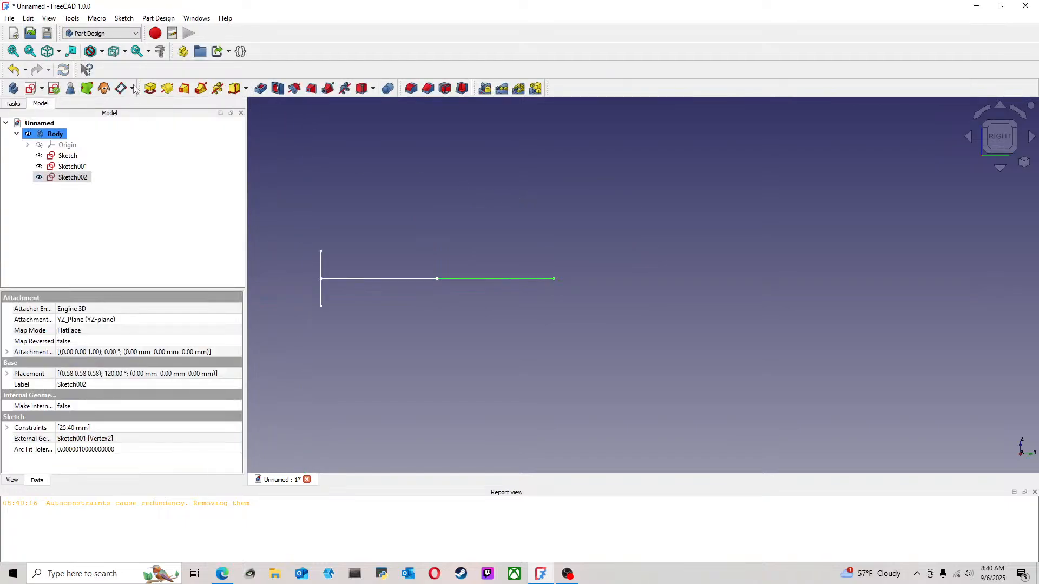
Clear the selection and create a third line sketch on the YZ plane
middle_drag(560, 155, 464, 168)
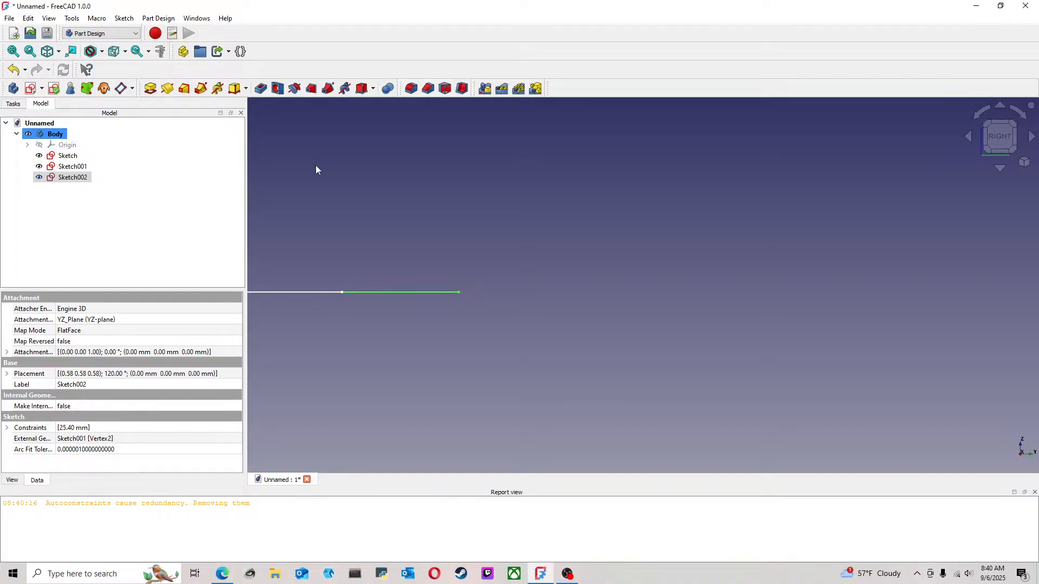
click(487, 245)
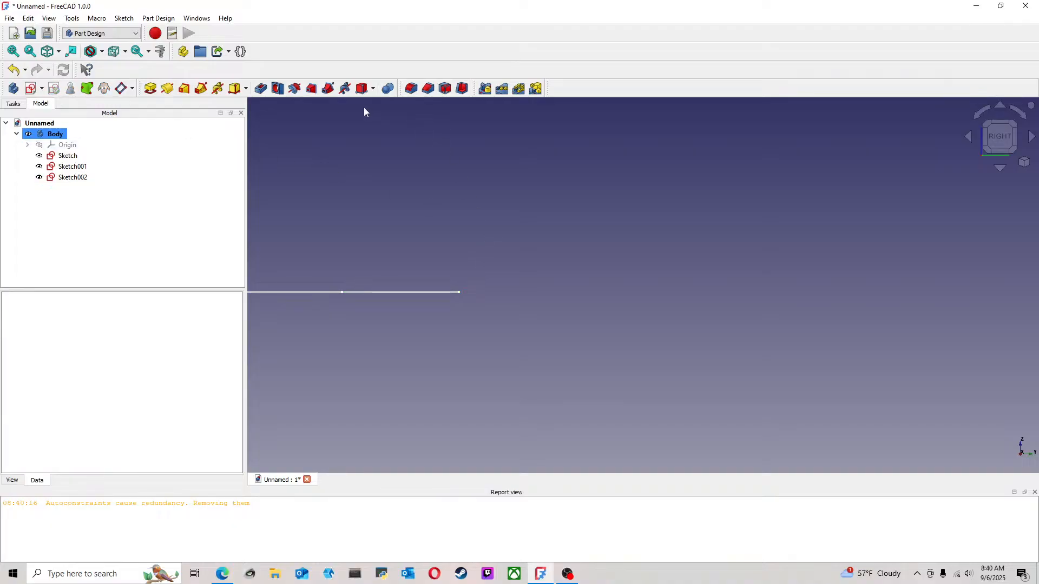
click(34, 91)
click(528, 176)
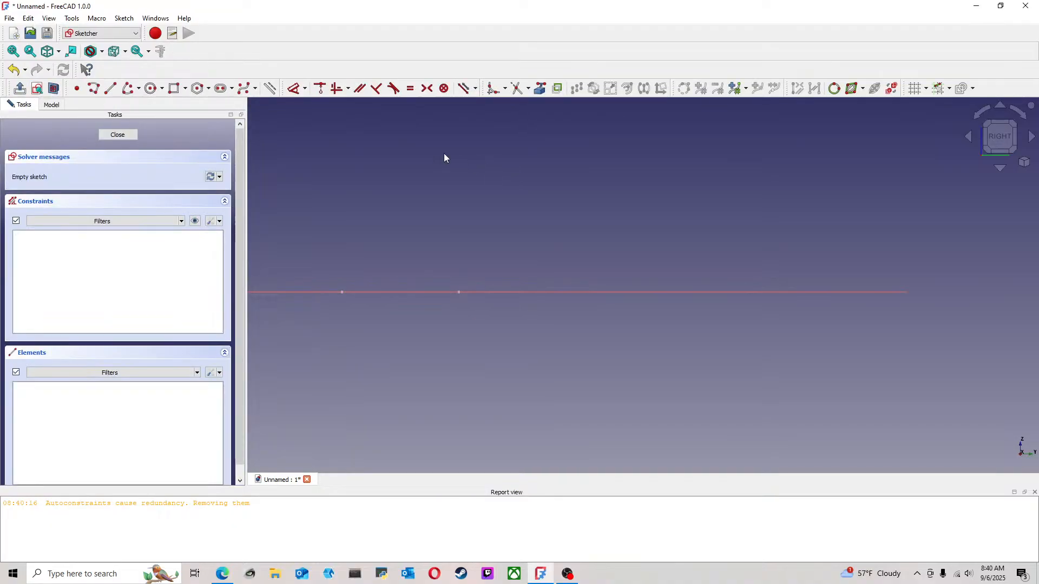
scroll(596, 229, down, 4)
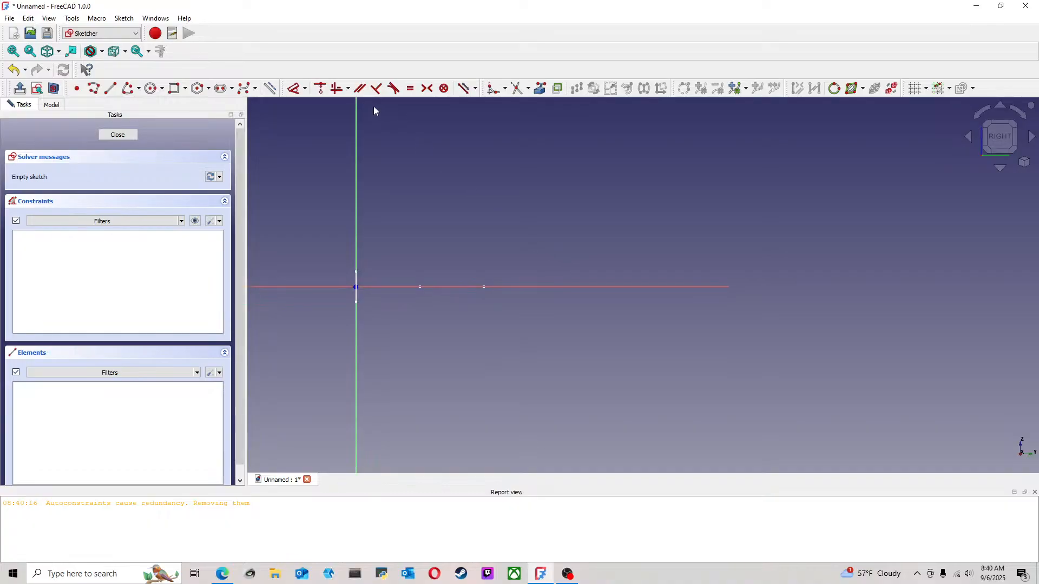
click(320, 90)
scroll(497, 302, up, 4)
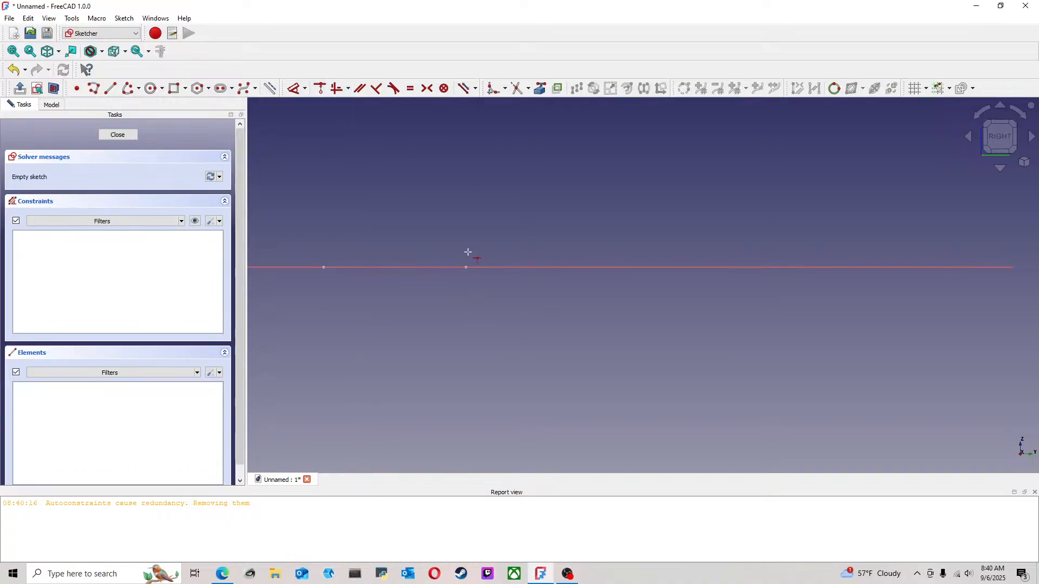
mouse_move(466, 255)
middle_down()
mouse_move(473, 281)
mouse_move(477, 242)
mouse_move(529, 318)
mouse_move(509, 253)
middle_up()
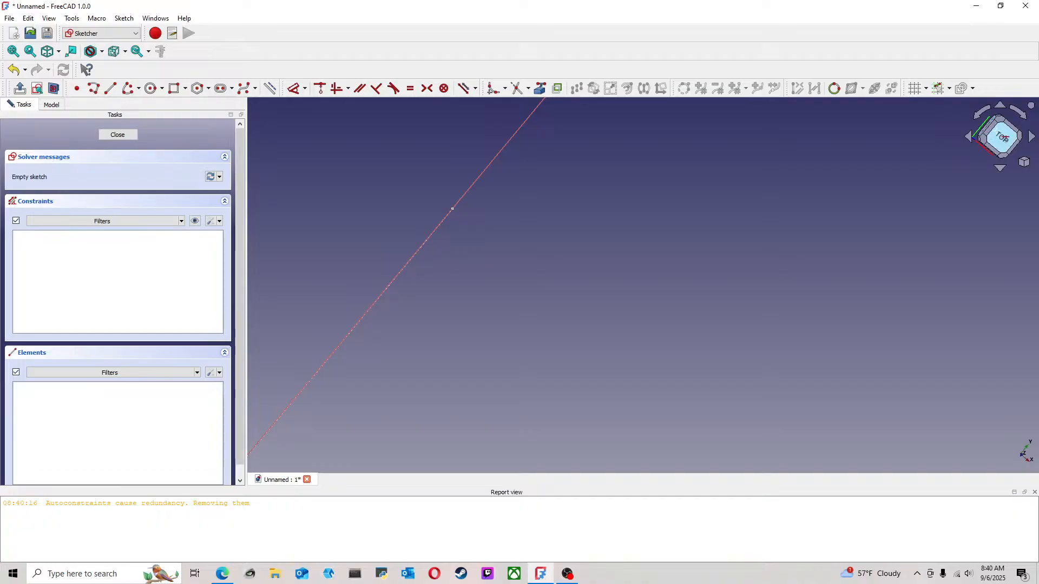
click(991, 123)
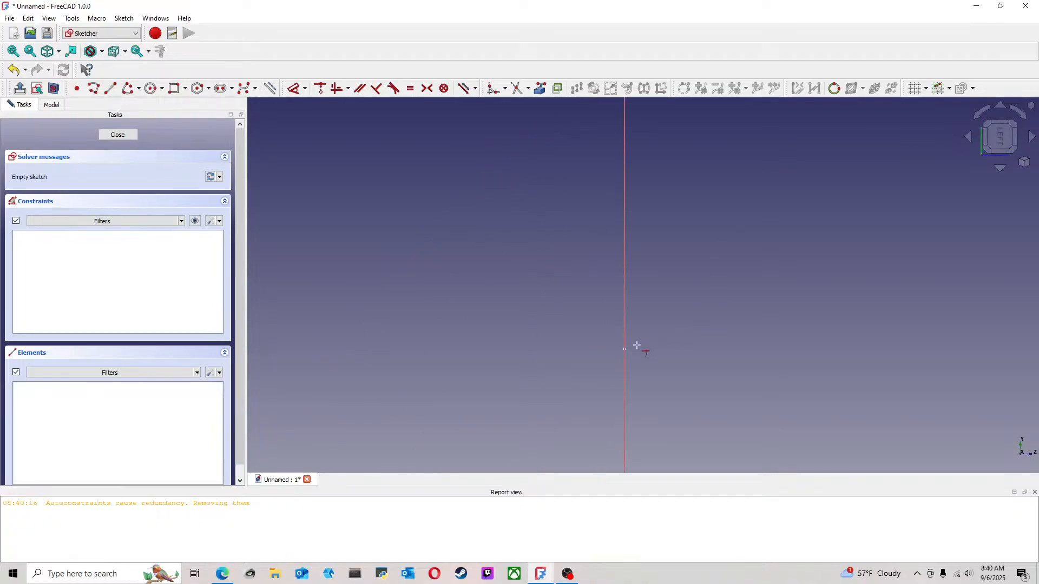
middle_drag(657, 345, 538, 357)
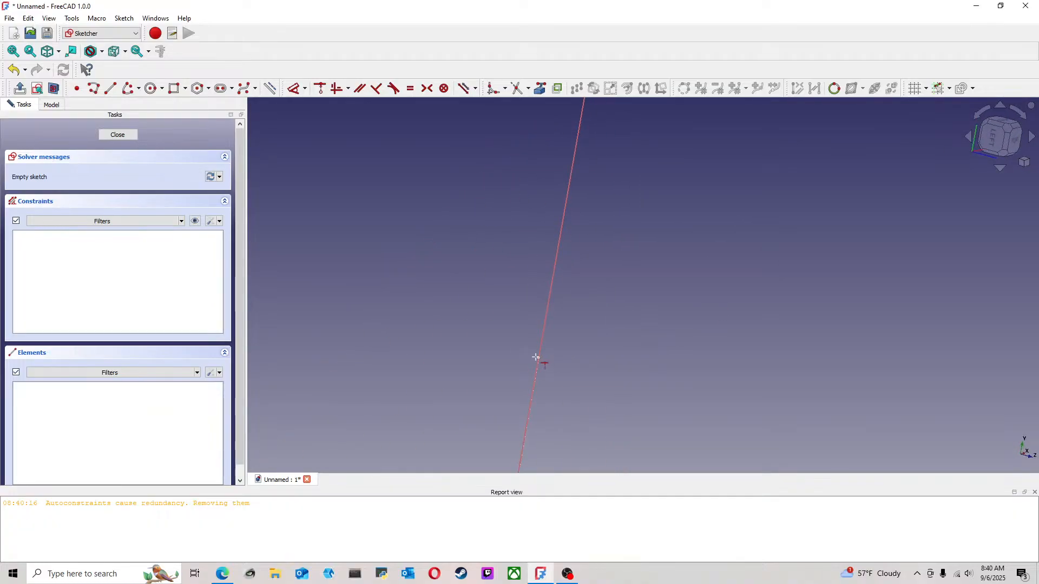
click(1014, 140)
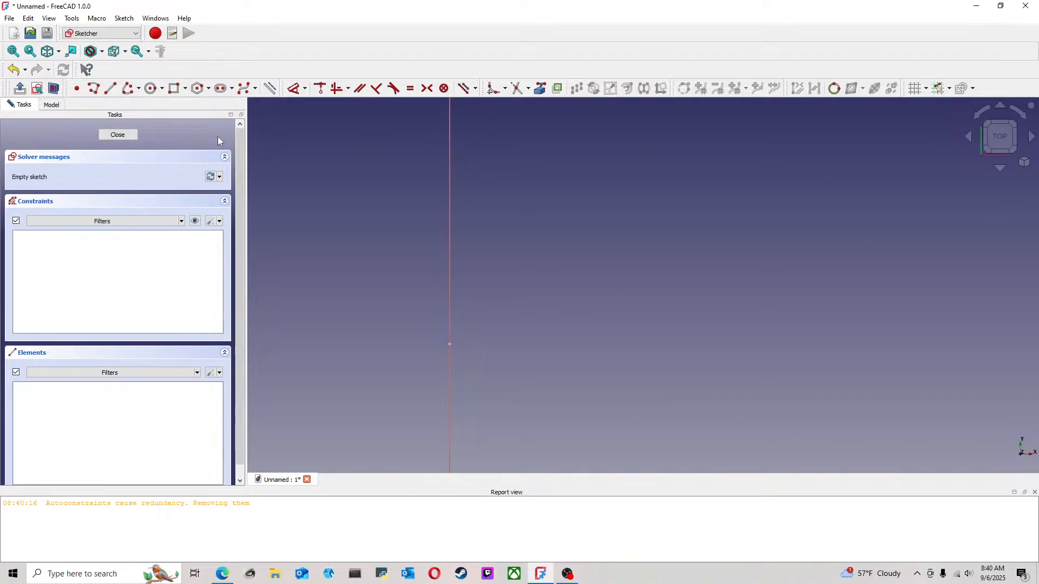
click(118, 134)
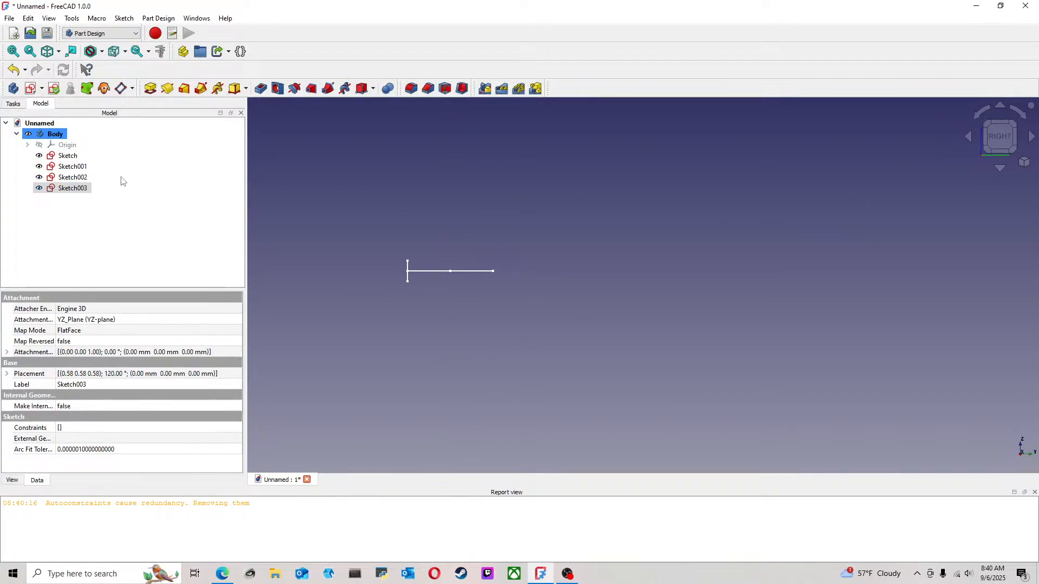
Reopen the empty third line sketch and project the second line's outer endpoint into it as external geometry
double_click(72, 189)
scroll(481, 288, up, 5)
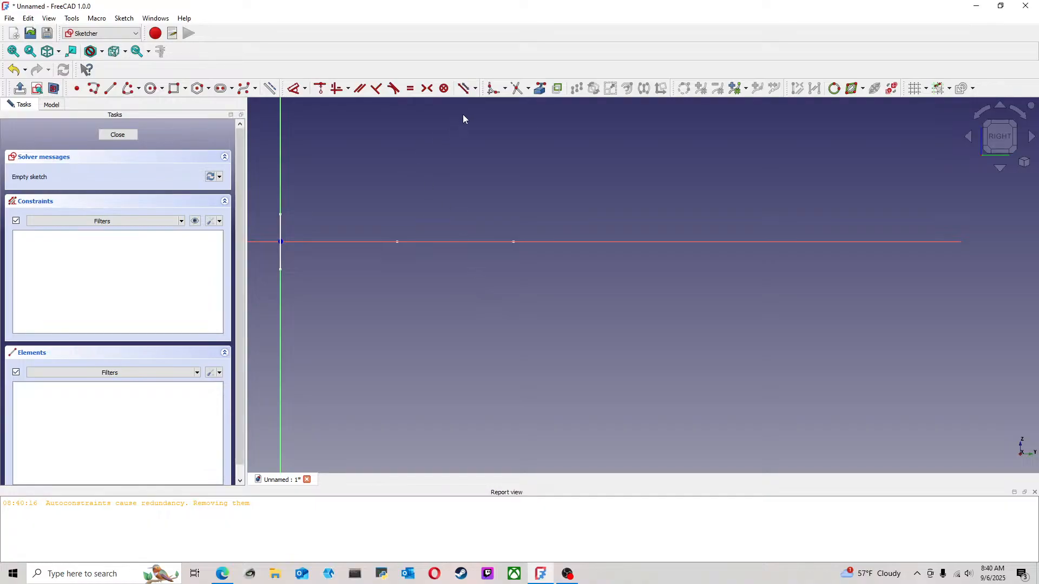
click(322, 90)
click(465, 89)
click(513, 242)
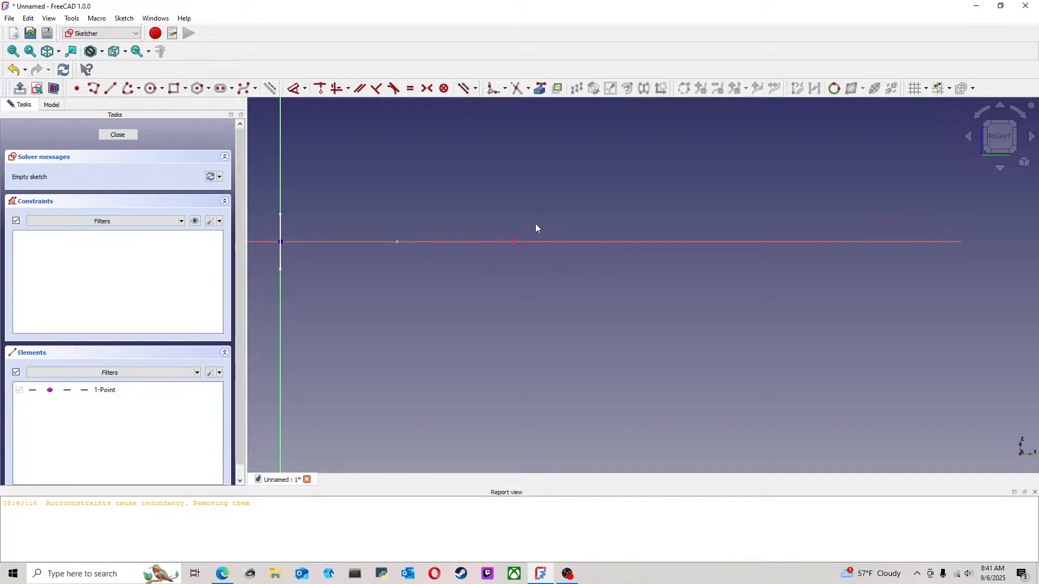
Draw a line about 25 mm long from the projected endpoint outward along the horizontal axis
click(110, 88)
click(513, 242)
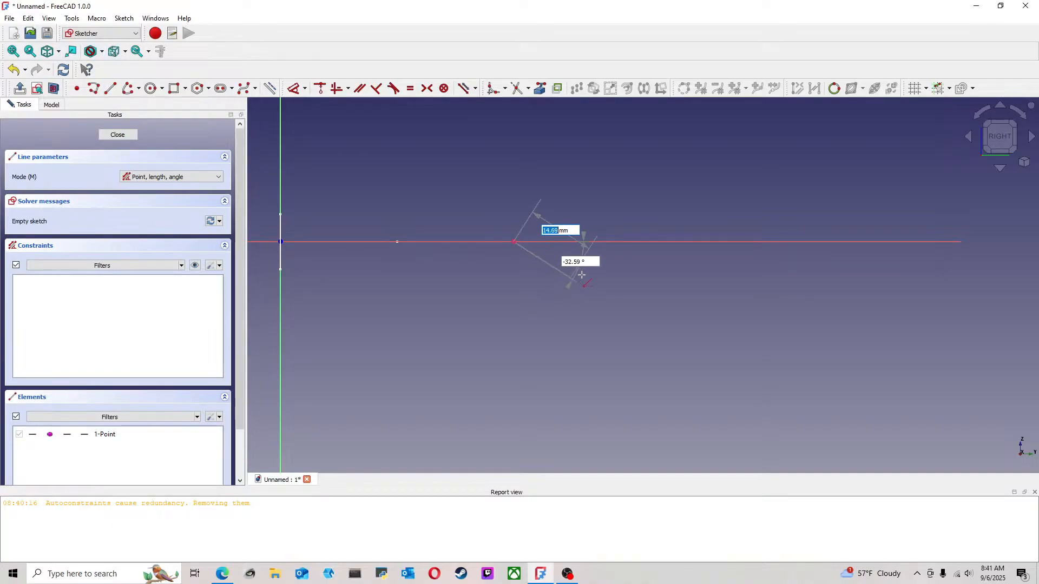
click(628, 241)
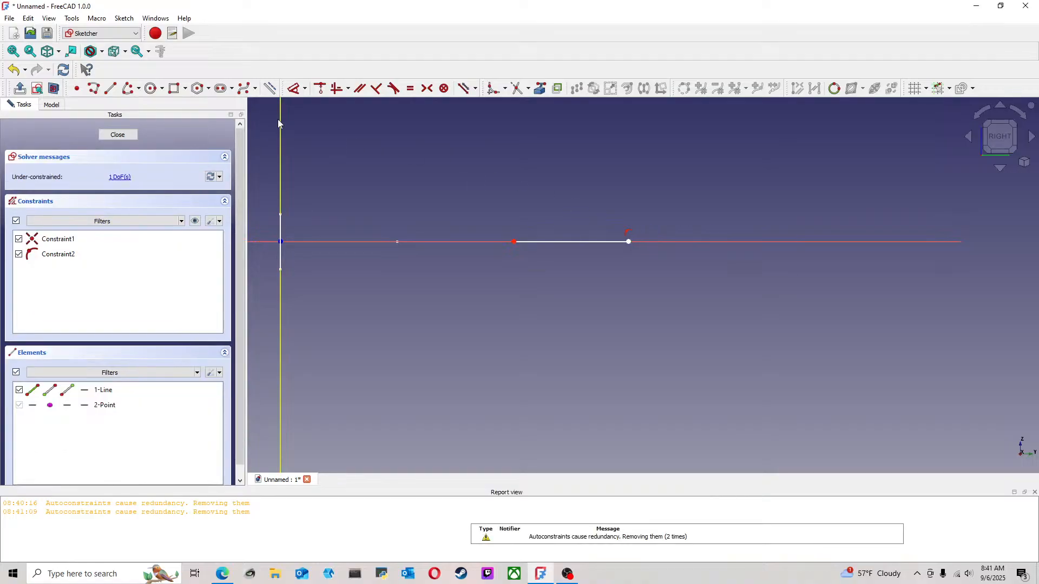
Dimension the third line's horizontal length, set it to 25.4 mm and finish the sketch
click(293, 90)
click(605, 241)
click(627, 197)
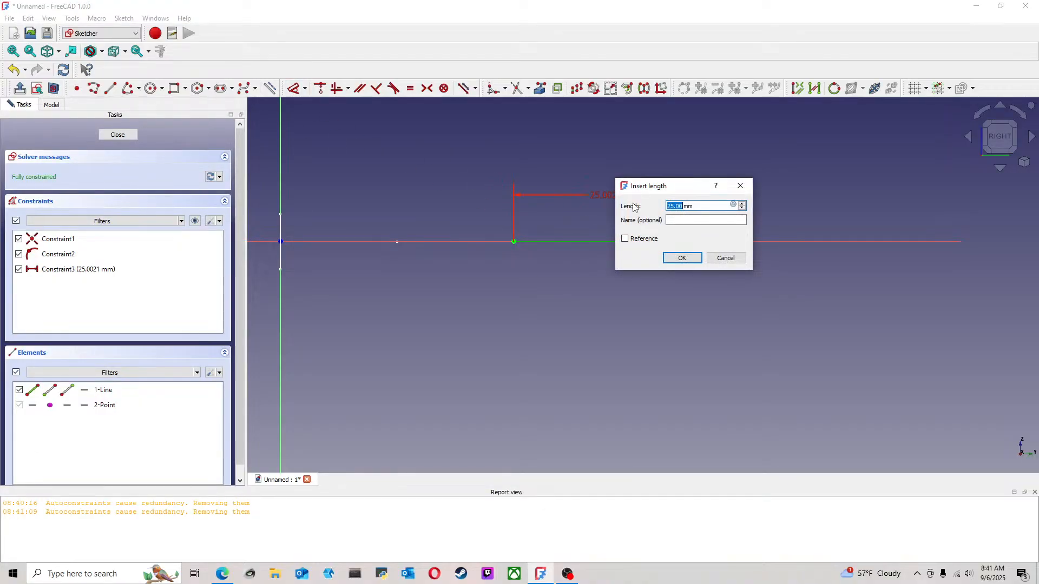
text(25.4)
key(Return)
scroll(673, 193, down, 4)
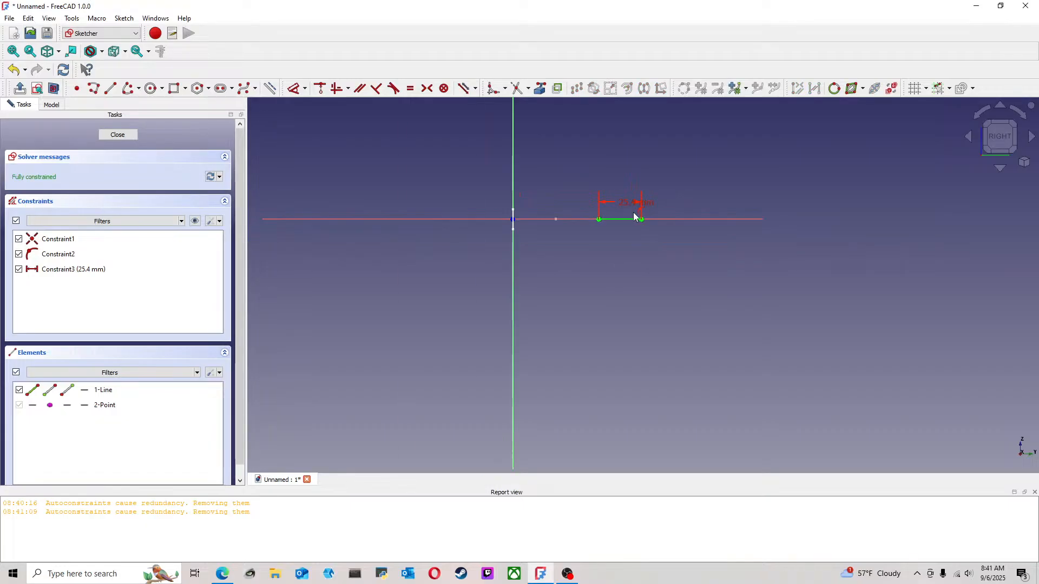
middle_drag(638, 188, 560, 260)
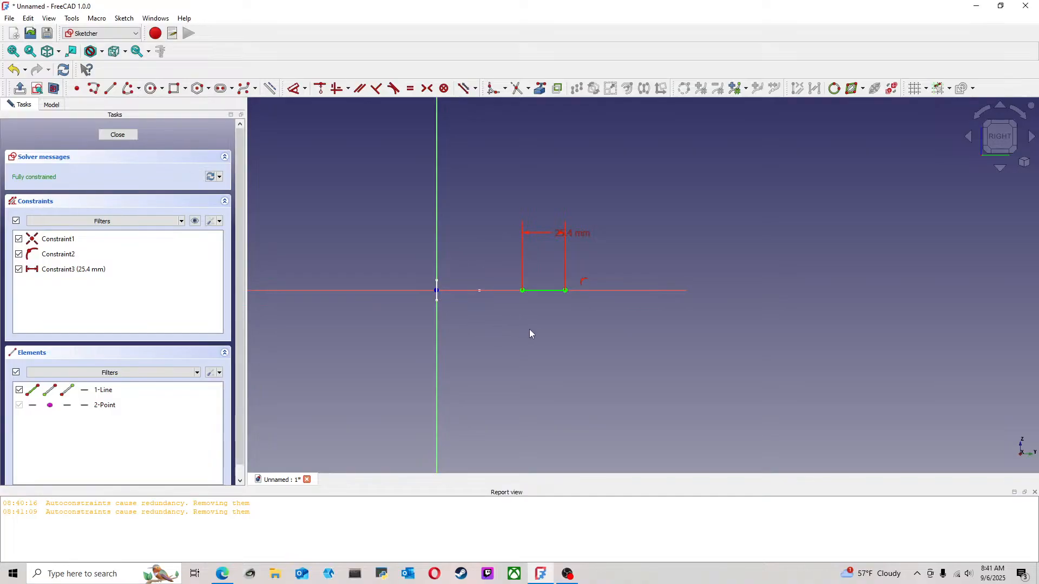
scroll(586, 307, up, 2)
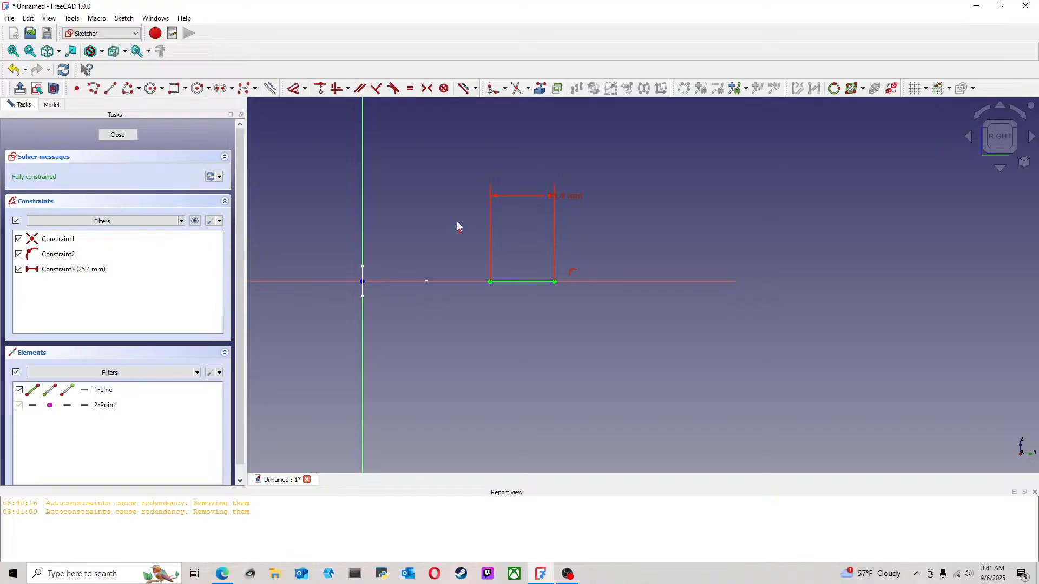
middle_drag(530, 232, 424, 258)
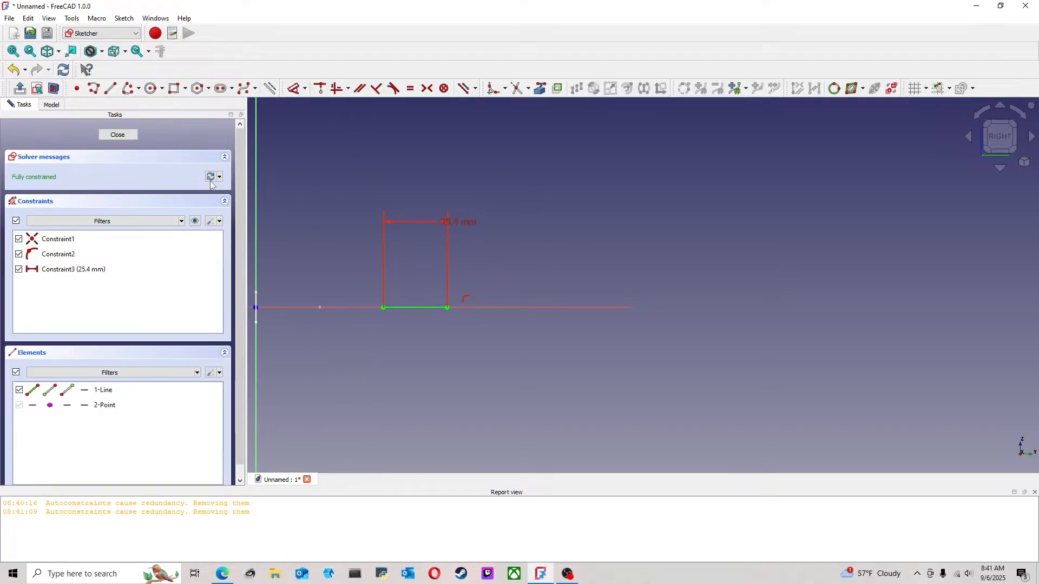
click(122, 136)
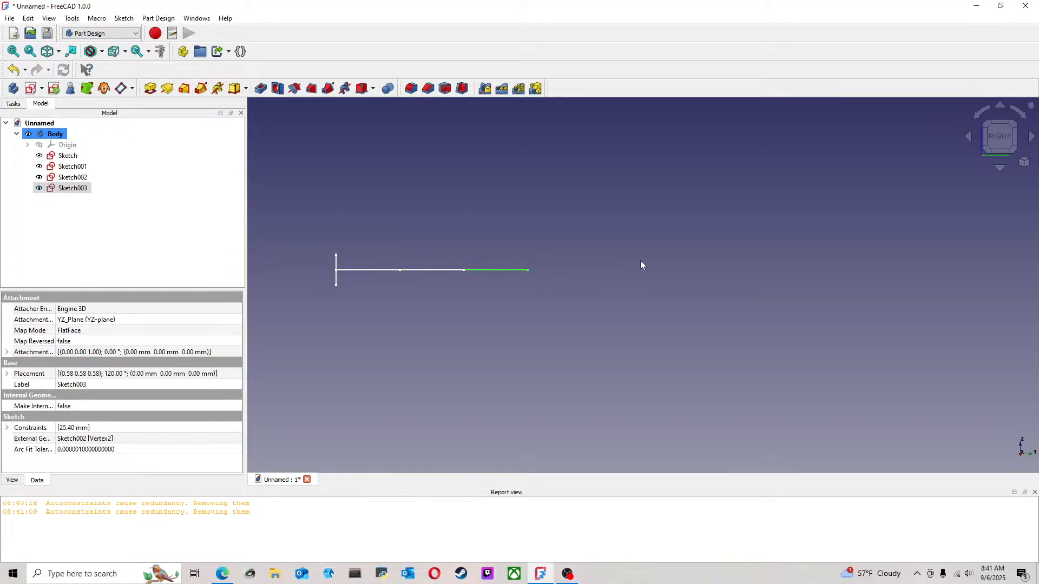
middle_drag(627, 261, 573, 280)
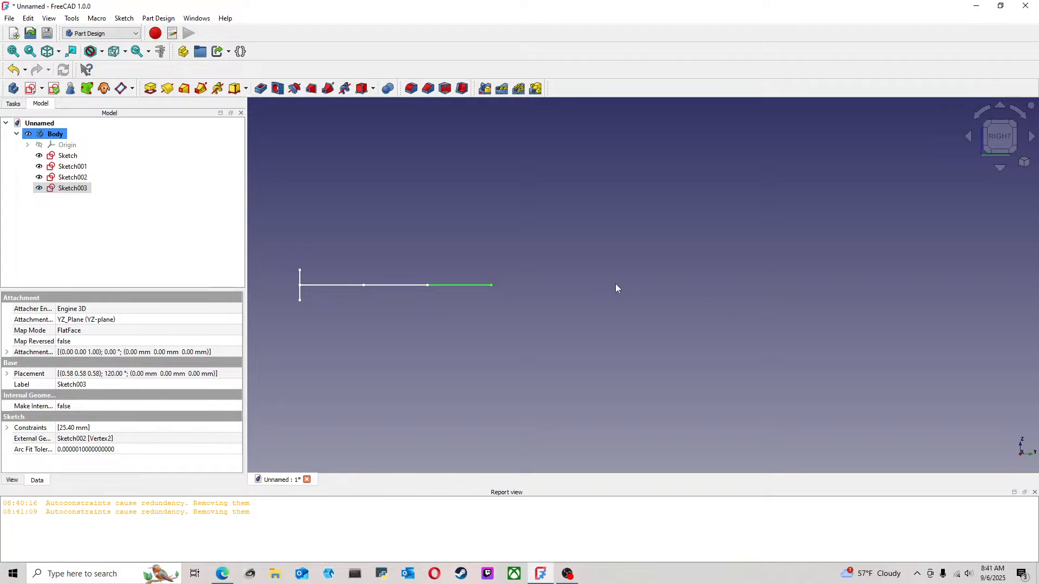
Create a fourth line sketch on the YZ plane and project the third line's outer endpoint as external geometry
click(589, 252)
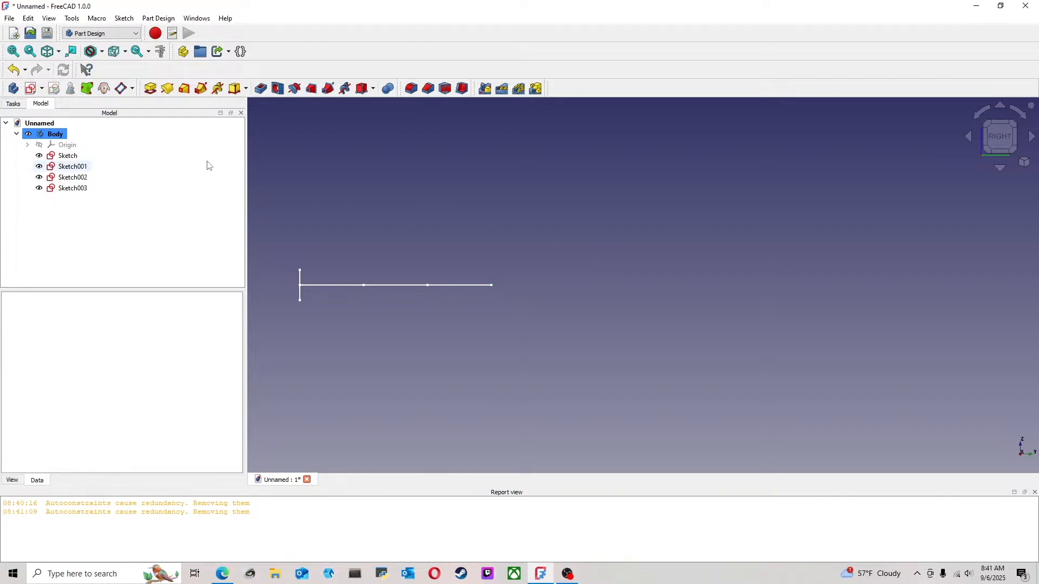
click(31, 91)
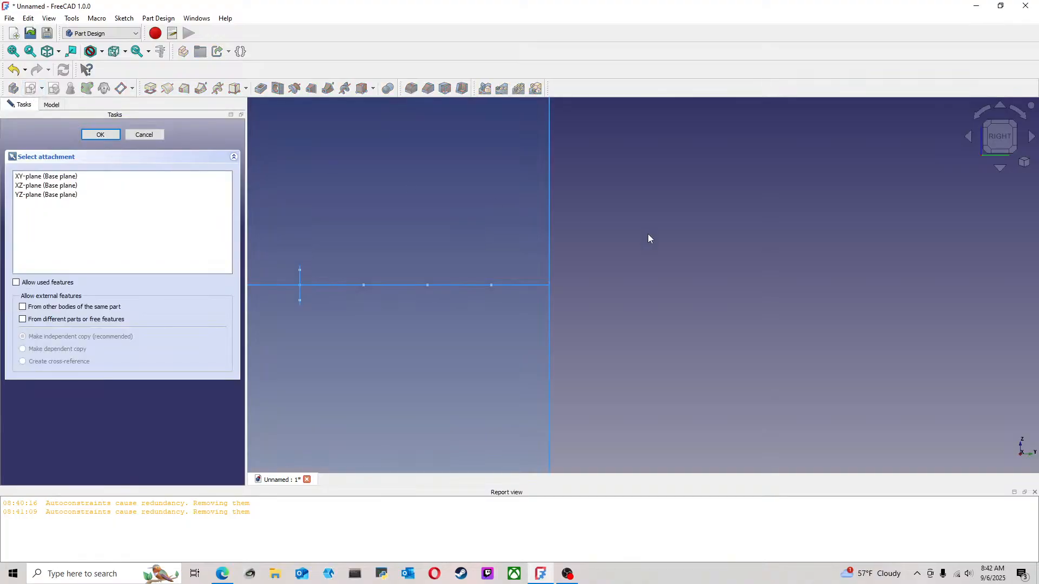
click(551, 220)
middle_drag(722, 257, 665, 267)
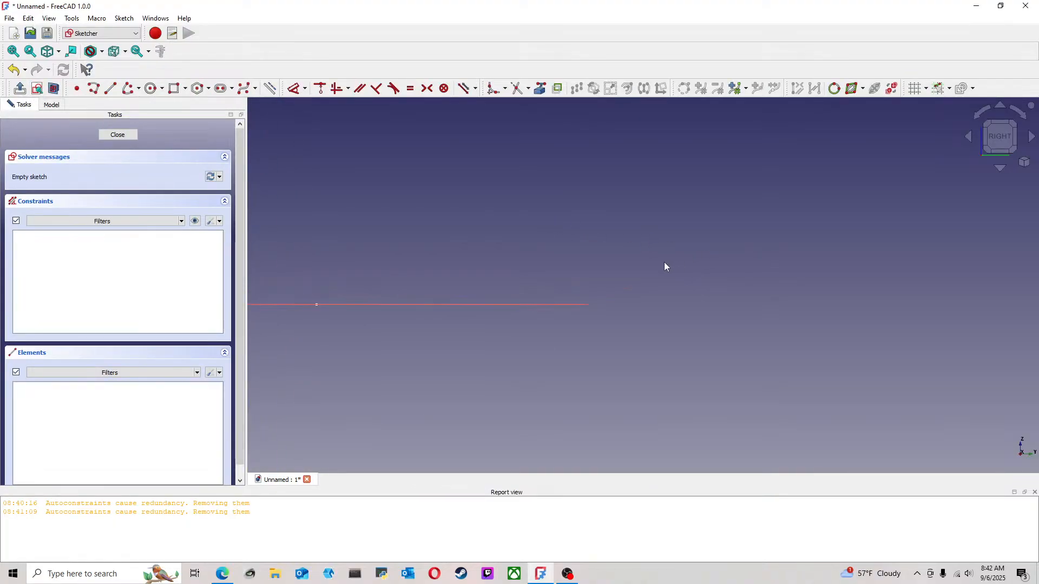
click(539, 89)
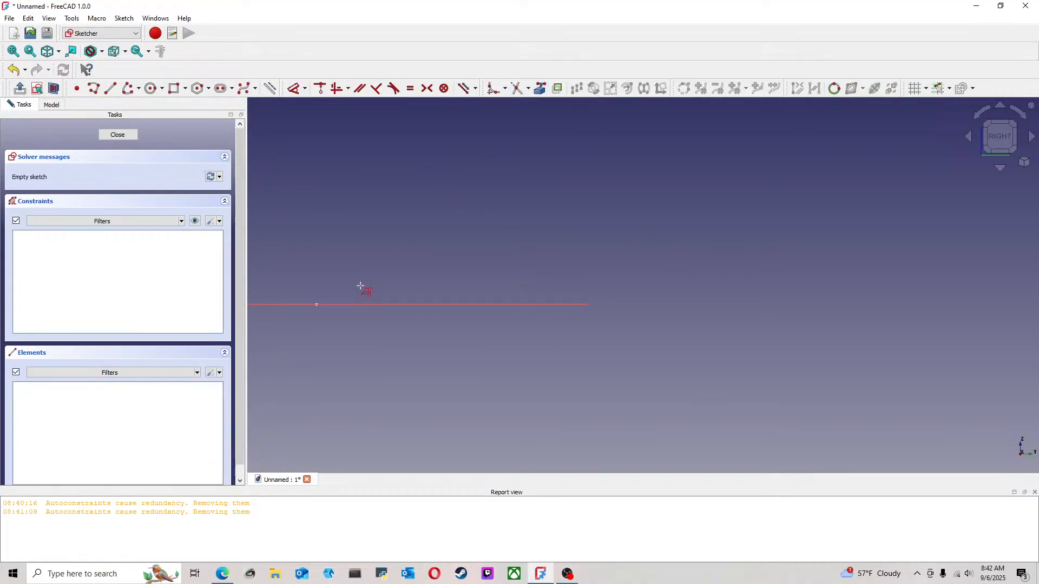
click(319, 304)
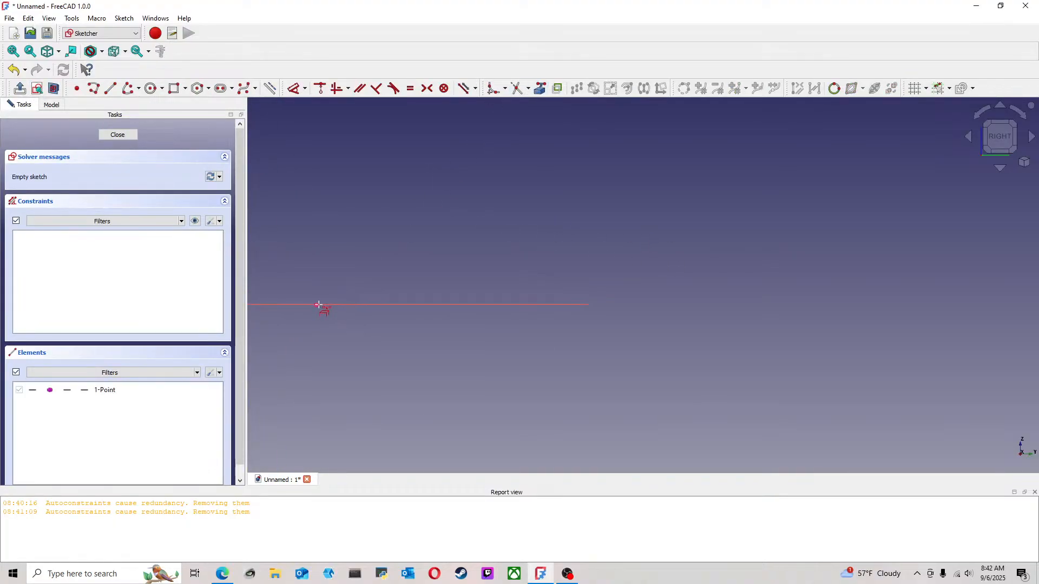
Draw a line about 33 mm long from the third line's projected endpoint outward along the horizontal axis
click(110, 88)
click(317, 304)
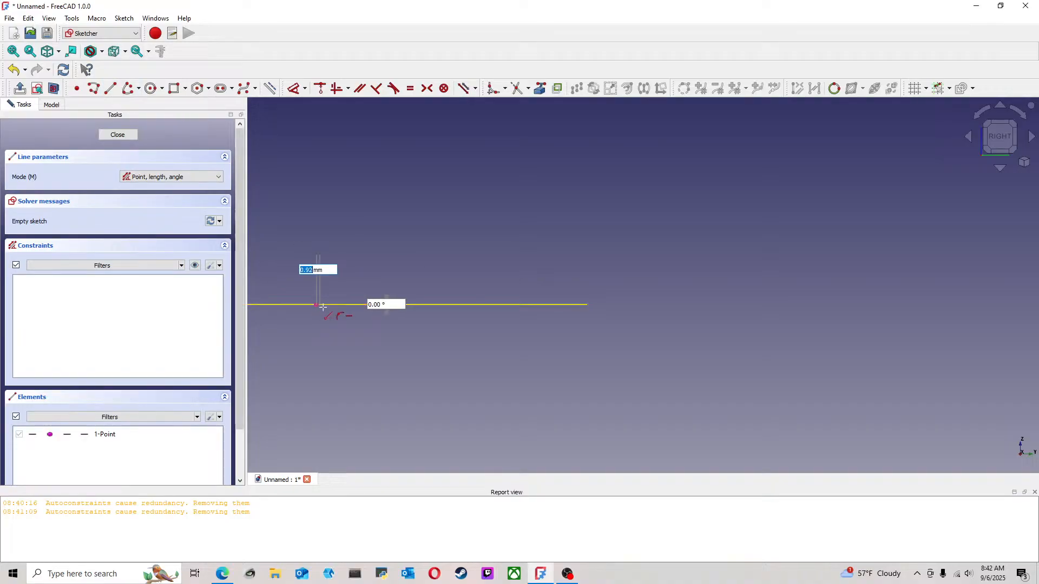
click(440, 305)
key(Escape)
Dimension the fourth line's length, set it to 3*25.4 mm and finish the sketch
click(295, 89)
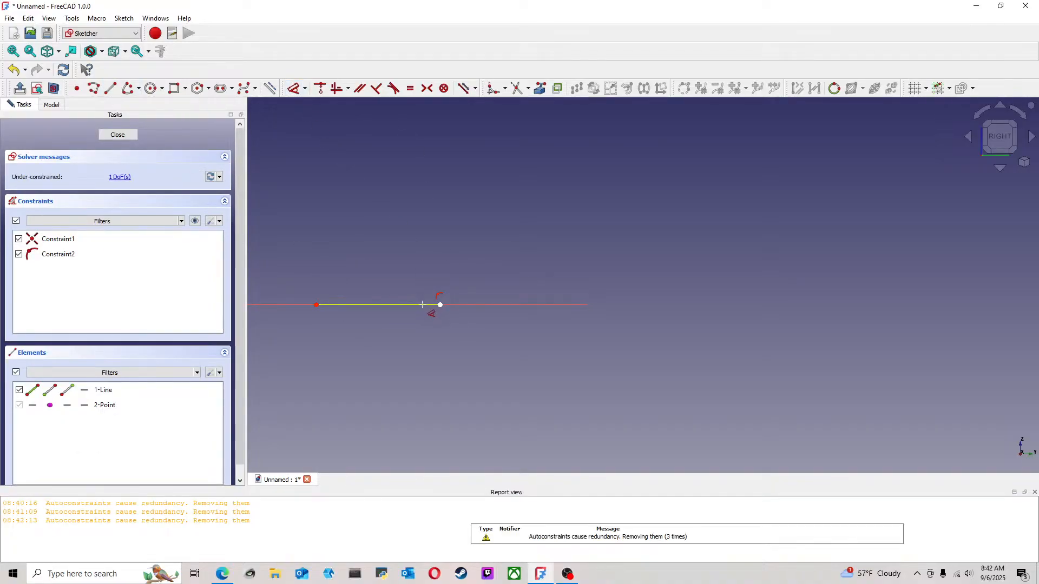
click(422, 305)
click(468, 199)
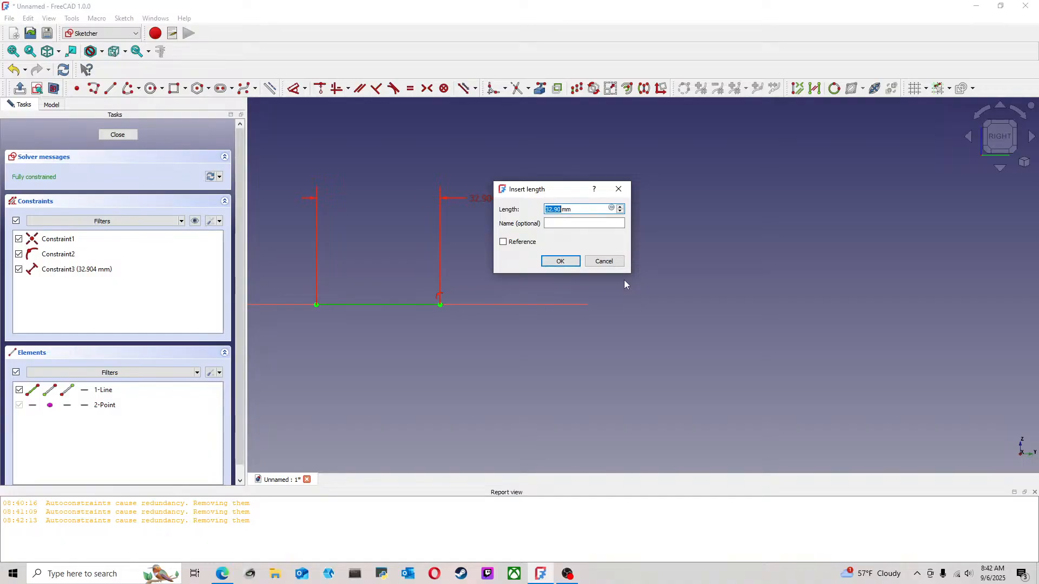
text(3*25.4)
key(Return)
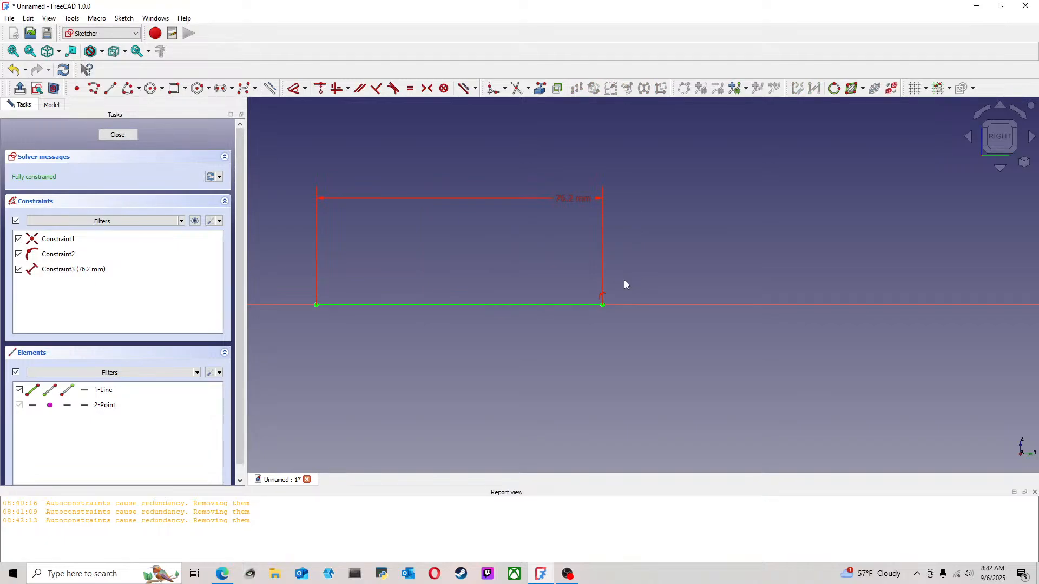
scroll(416, 328, down, 4)
middle_drag(416, 328, 448, 344)
scroll(447, 344, up, 2)
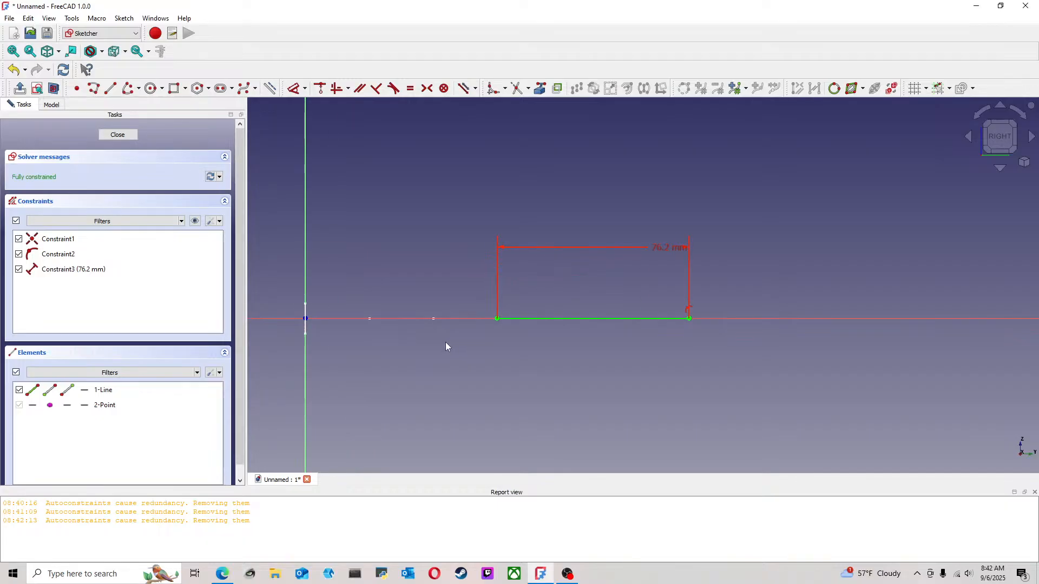
click(131, 136)
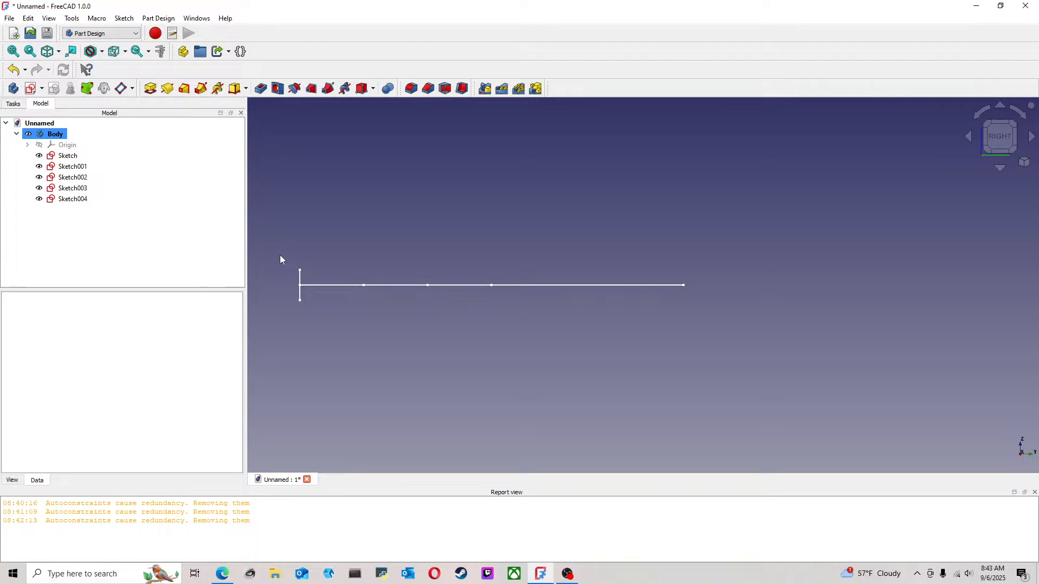
middle_drag(357, 241, 731, 246)
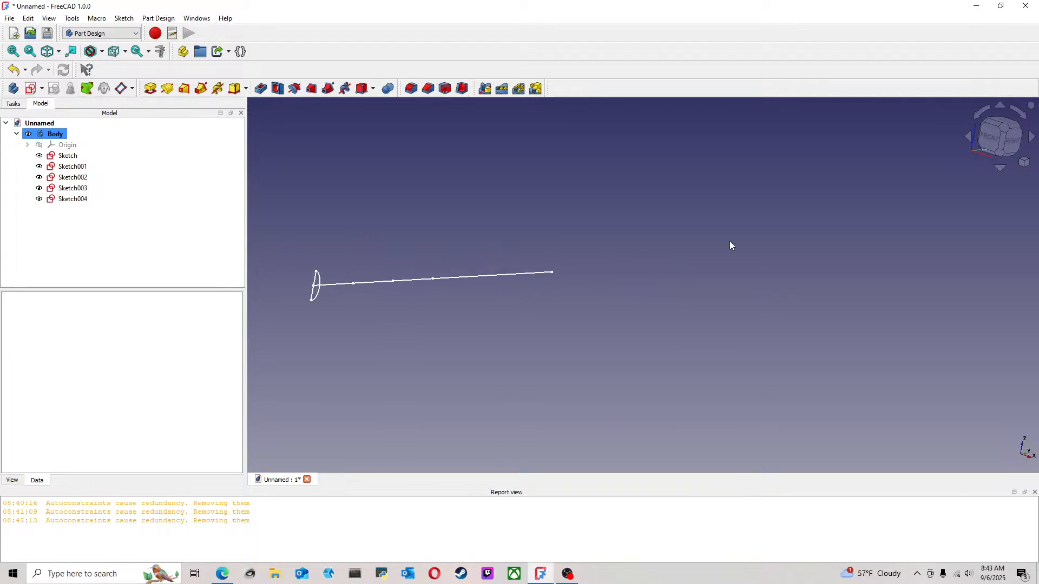
click(1005, 129)
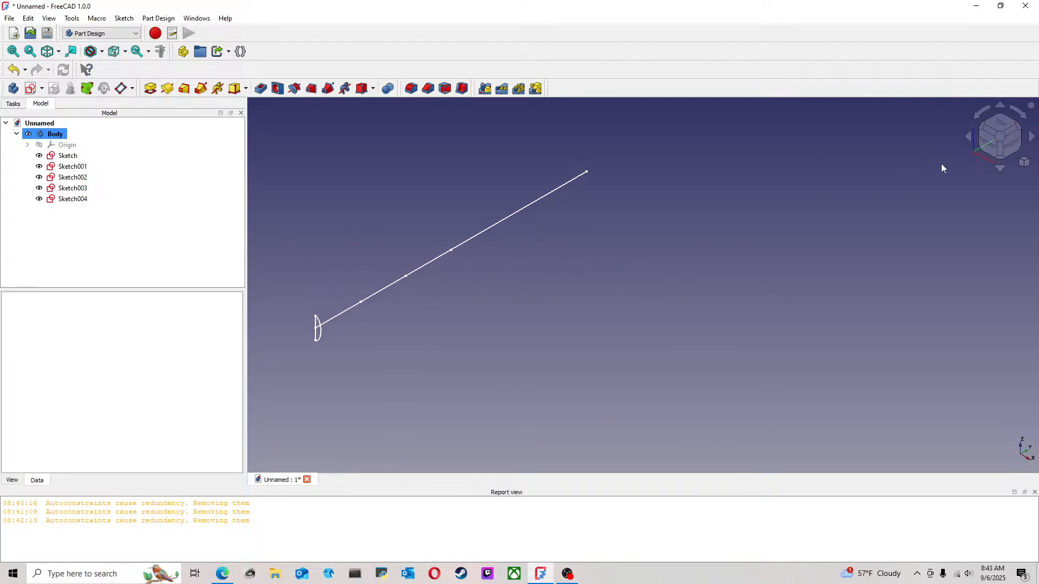
click(1010, 140)
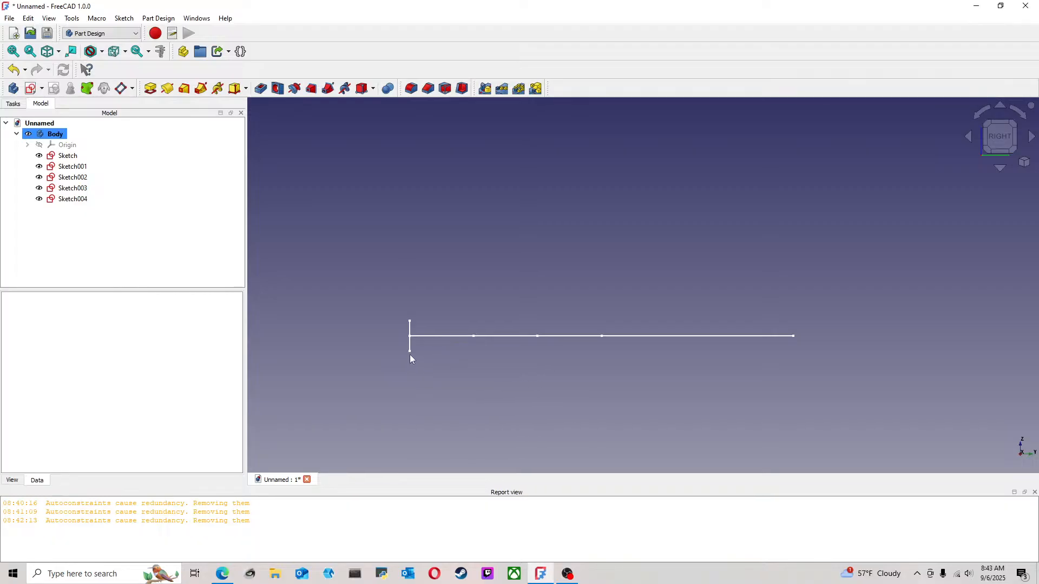
middle_drag(593, 355, 528, 358)
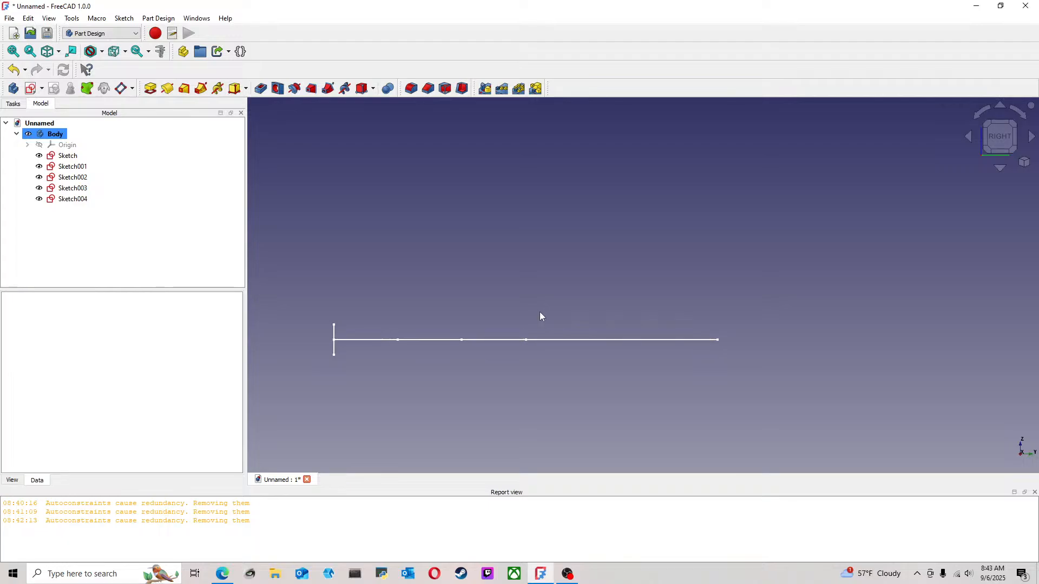
mouse_move(363, 294)
middle_down()
mouse_move(438, 306)
mouse_move(397, 278)
mouse_move(941, 186)
middle_up()
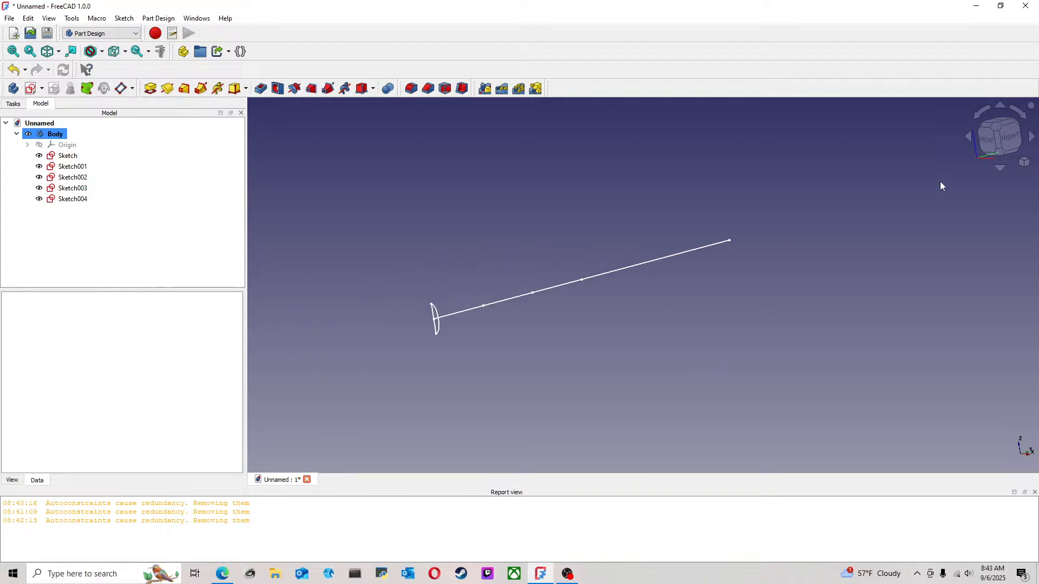
click(982, 134)
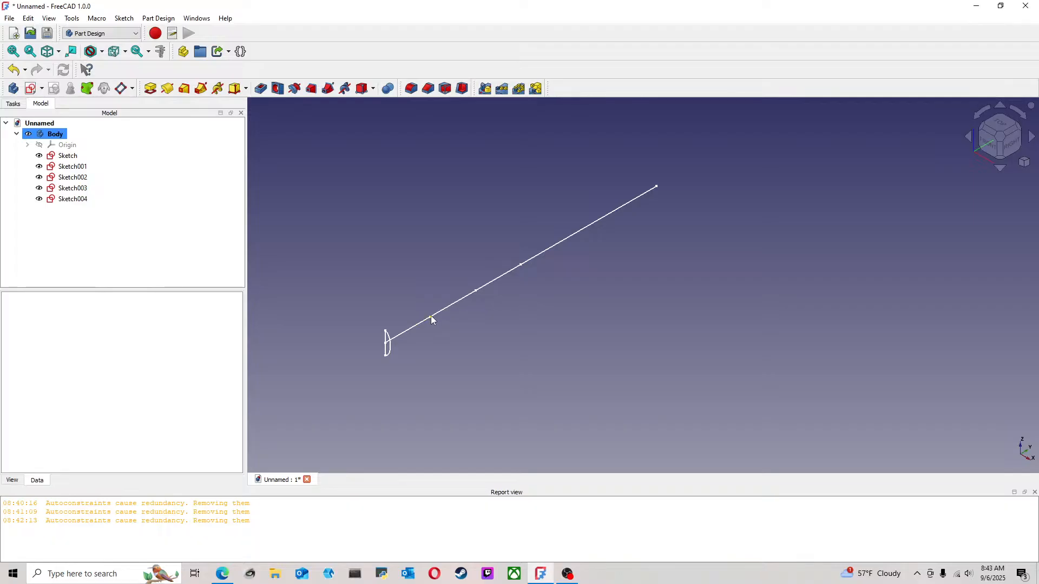
click(430, 317)
click(121, 89)
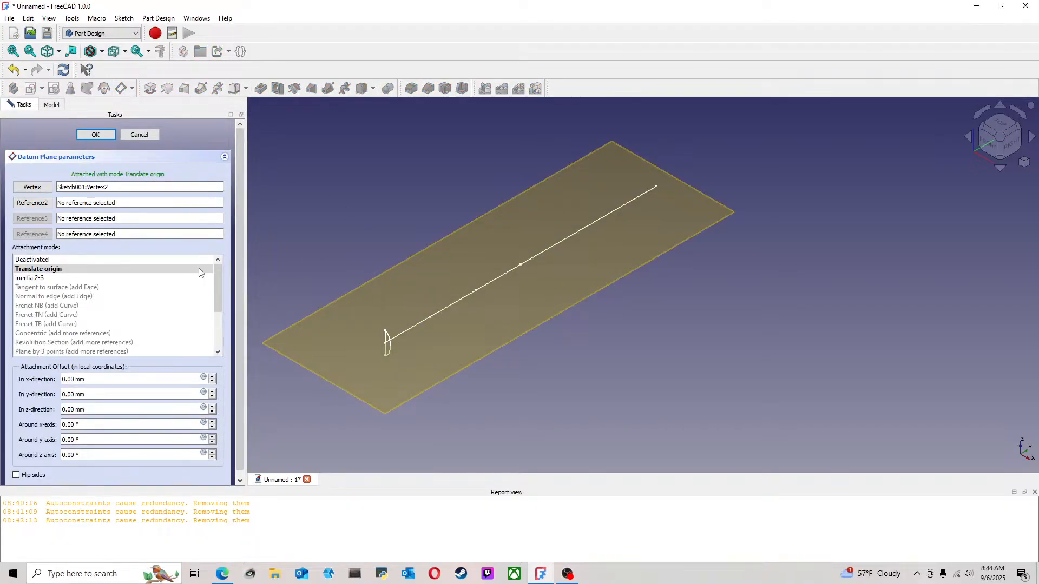
click(138, 135)
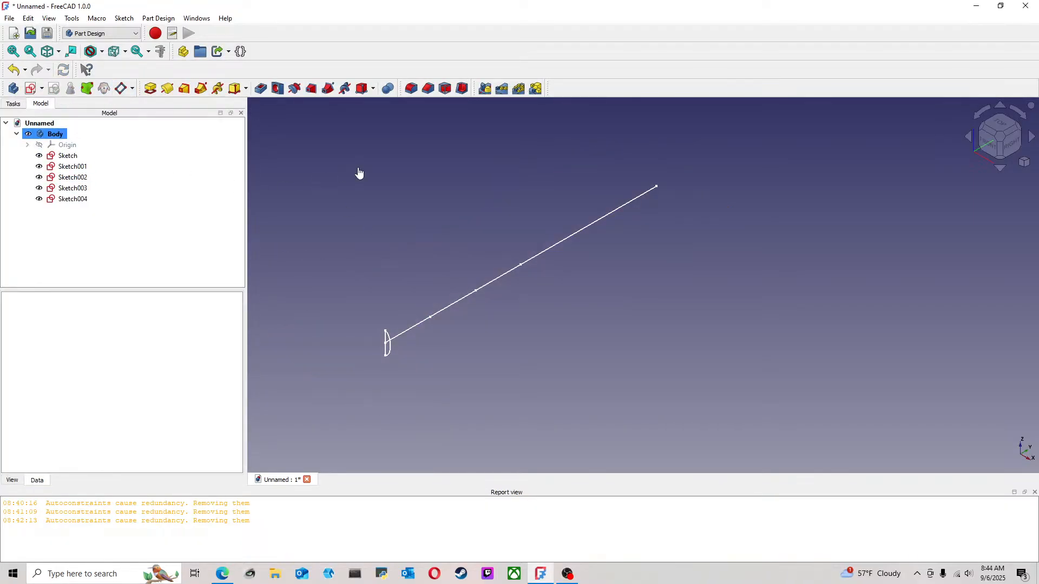
Show the body's origin planes and axes
click(52, 147)
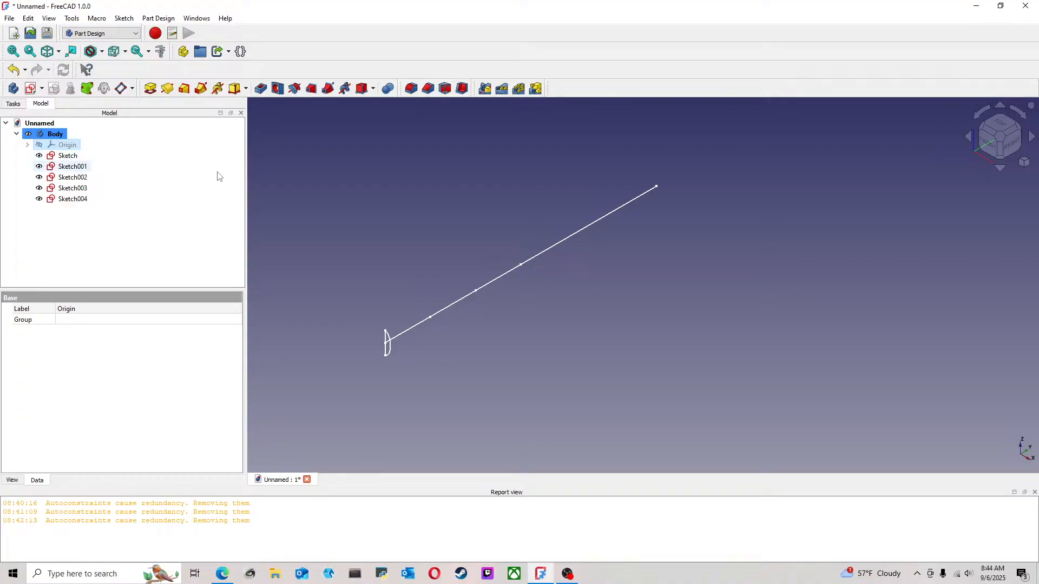
key(space)
click(660, 289)
scroll(506, 330, down, 6)
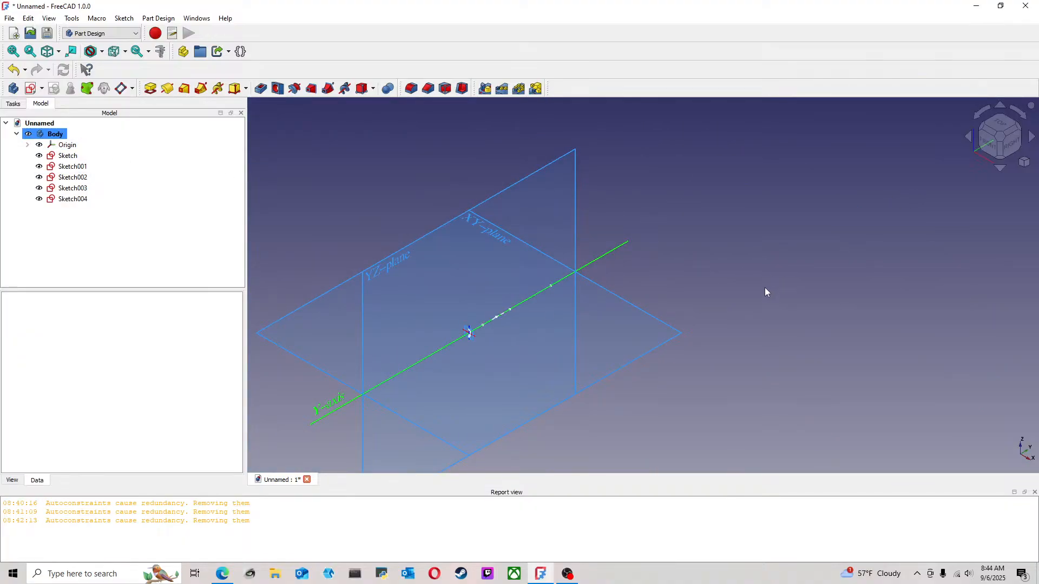
Create a datum plane parallel to the XZ plane through the first line's outer endpoint, using the XY parallel to plane attachment
middle_drag(650, 339, 628, 339)
scroll(480, 361, up, 8)
middle_drag(500, 257, 570, 325)
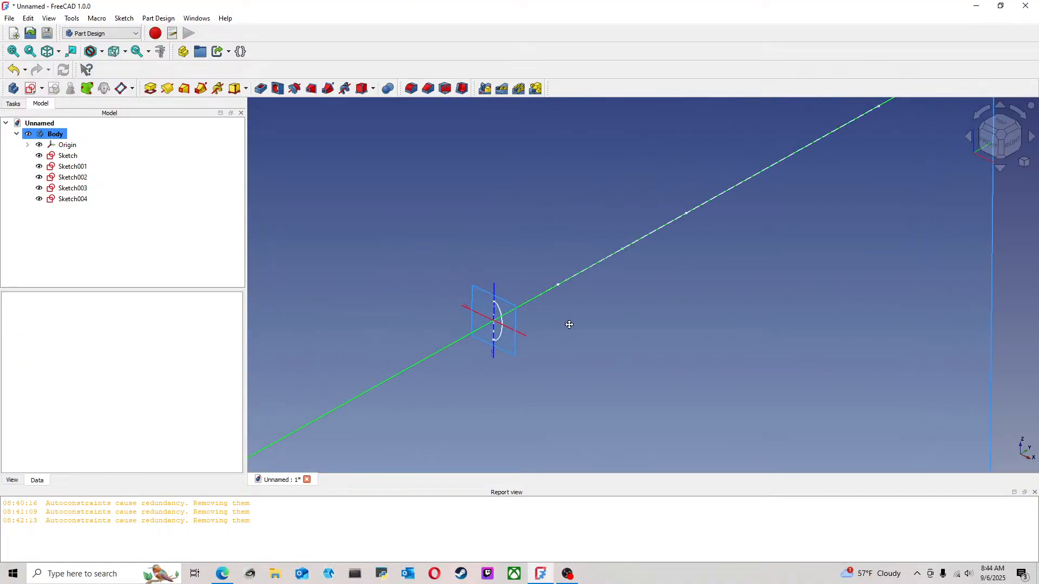
click(518, 311)
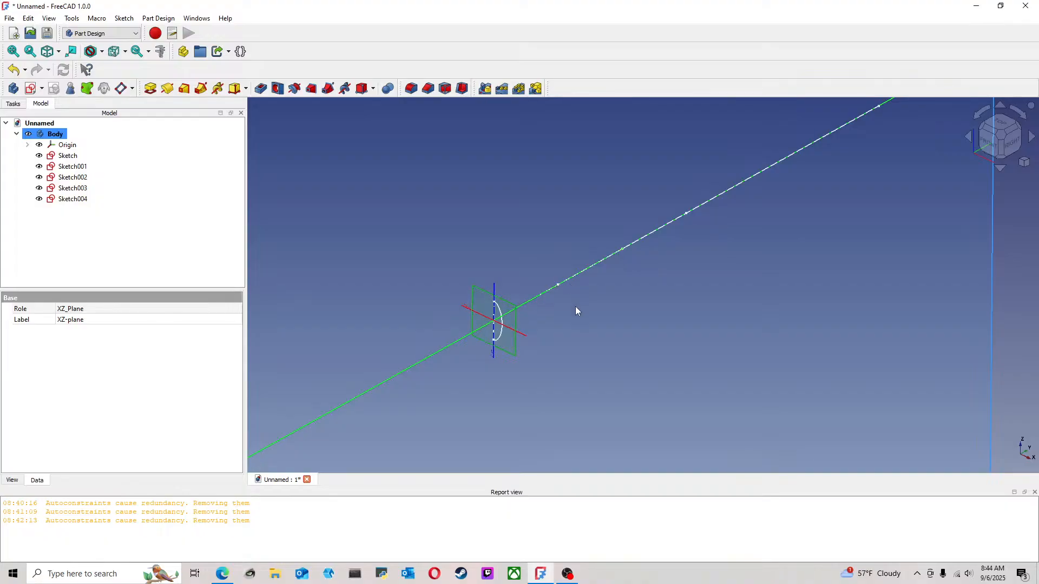
scroll(493, 333, up, 2)
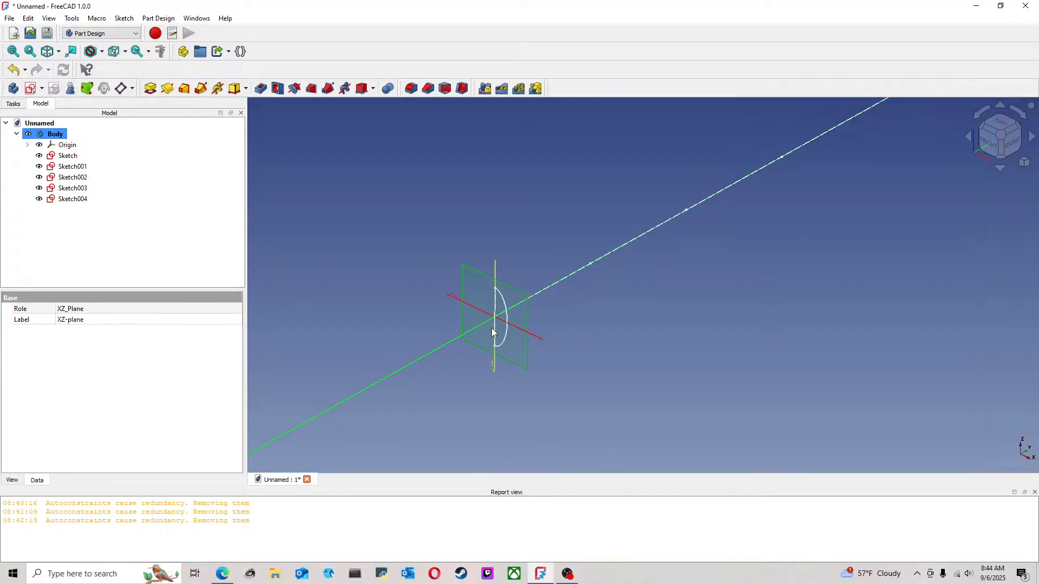
scroll(487, 319, up, 8)
scroll(483, 303, down, 9)
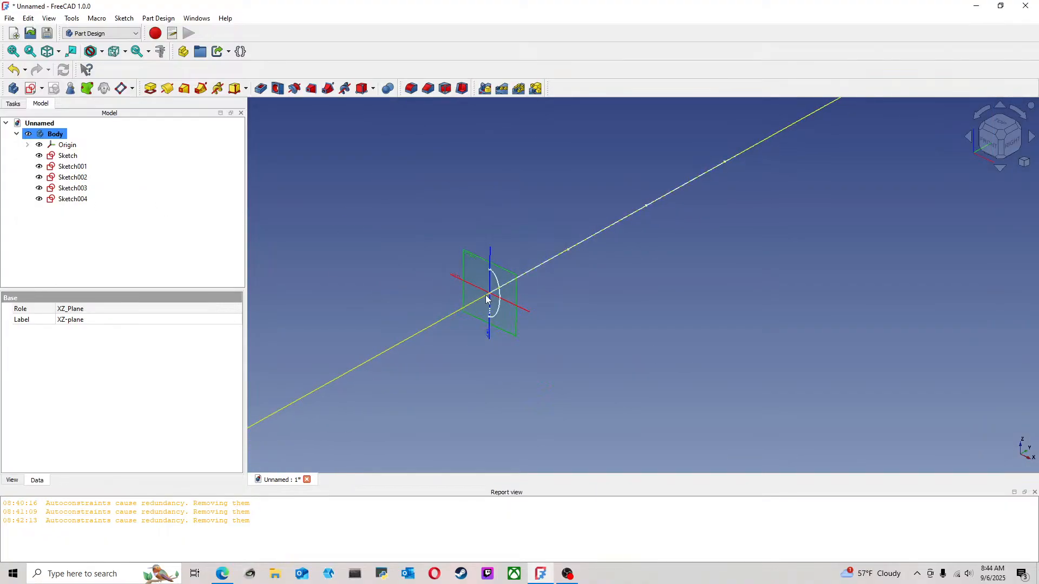
scroll(487, 298, down, 2)
click(487, 298)
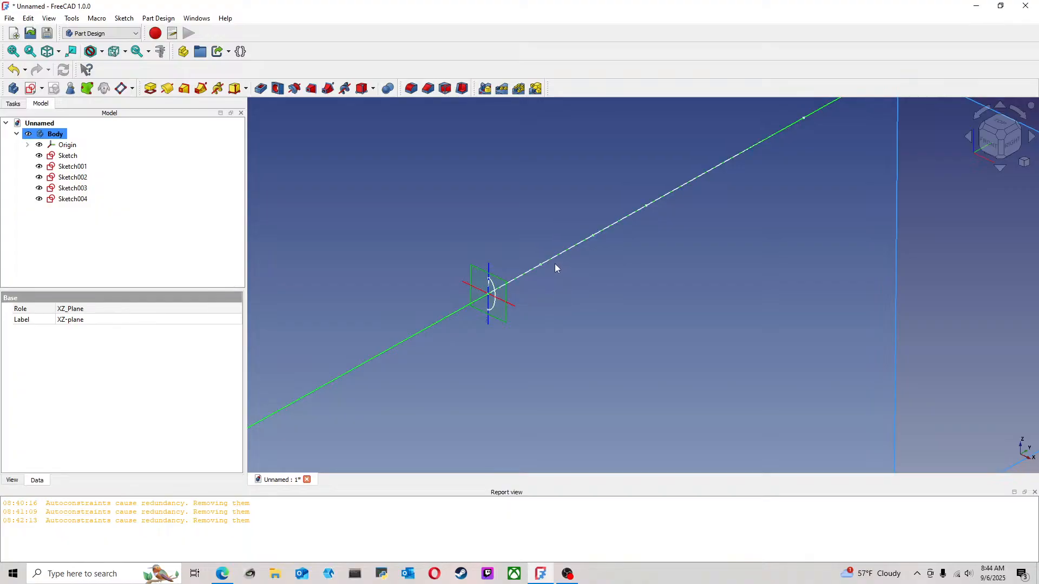
click(122, 89)
scroll(621, 281, up, 3)
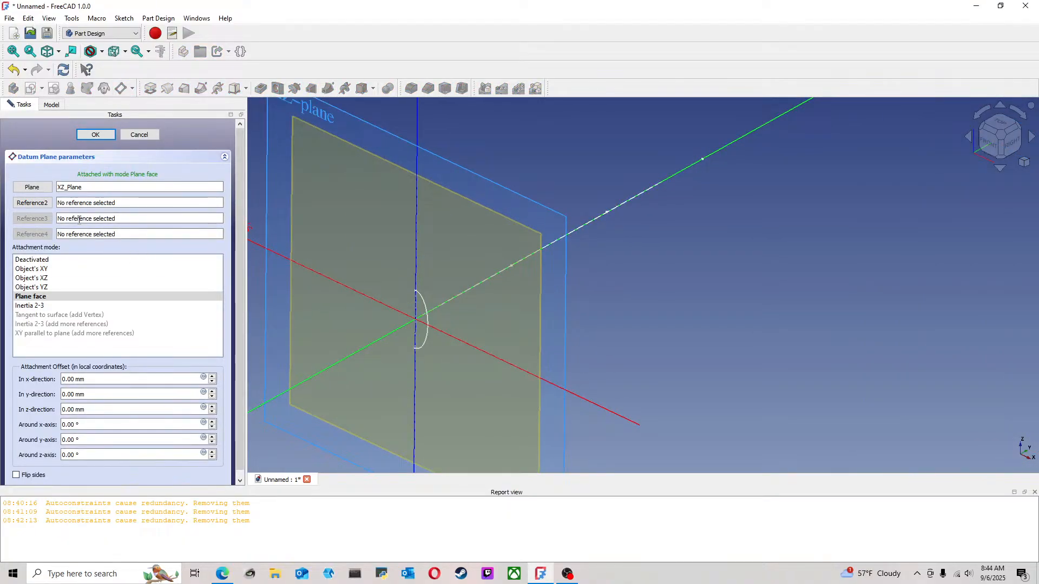
click(45, 206)
middle_drag(495, 289, 514, 293)
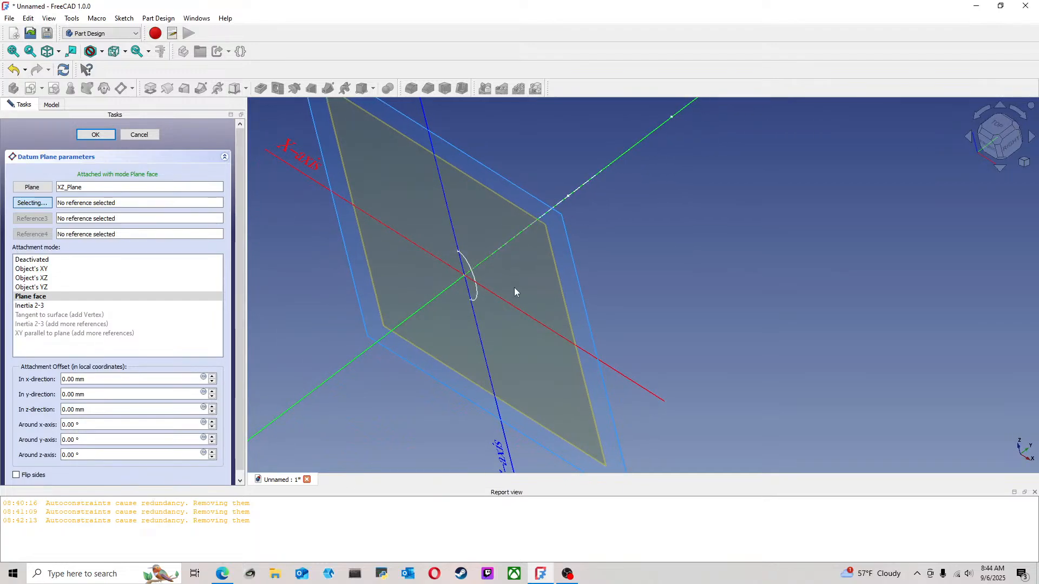
click(568, 196)
scroll(493, 280, down, 4)
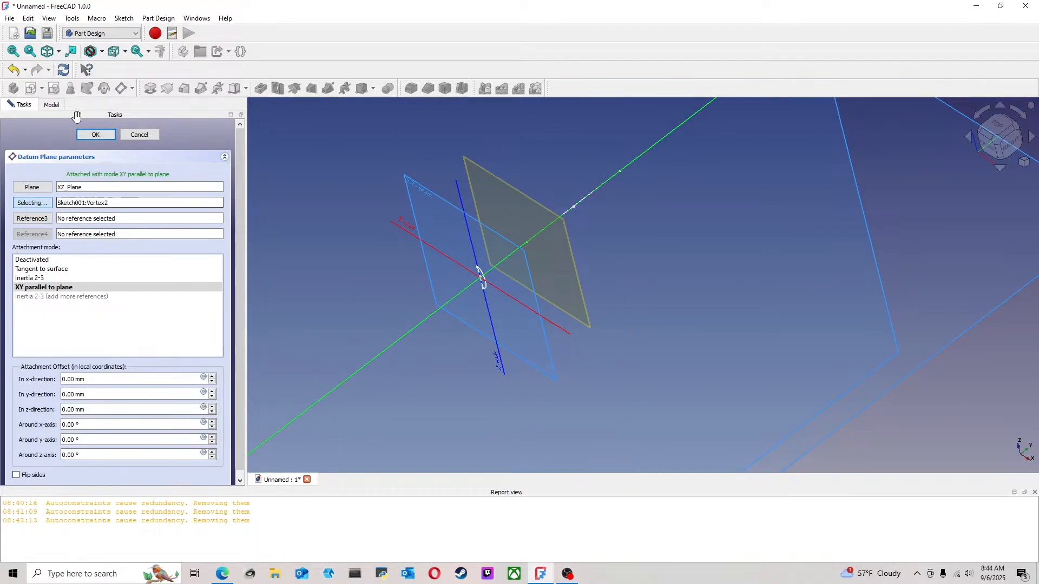
click(94, 135)
Create a second datum plane parallel to the XZ plane through the second line's outer endpoint
scroll(538, 237, down, 3)
middle_drag(598, 212, 491, 290)
scroll(491, 290, up, 2)
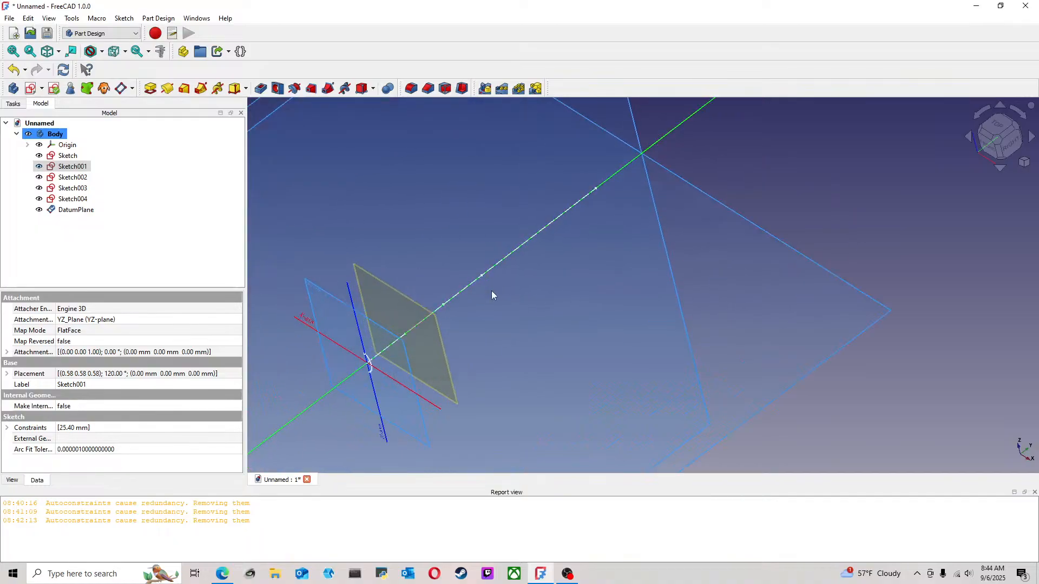
click(382, 322)
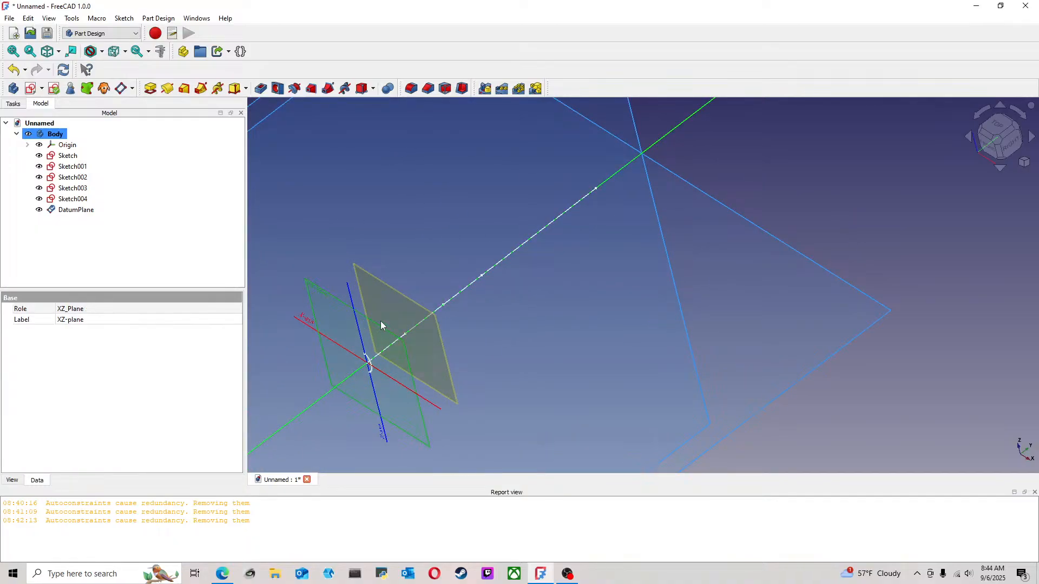
click(125, 94)
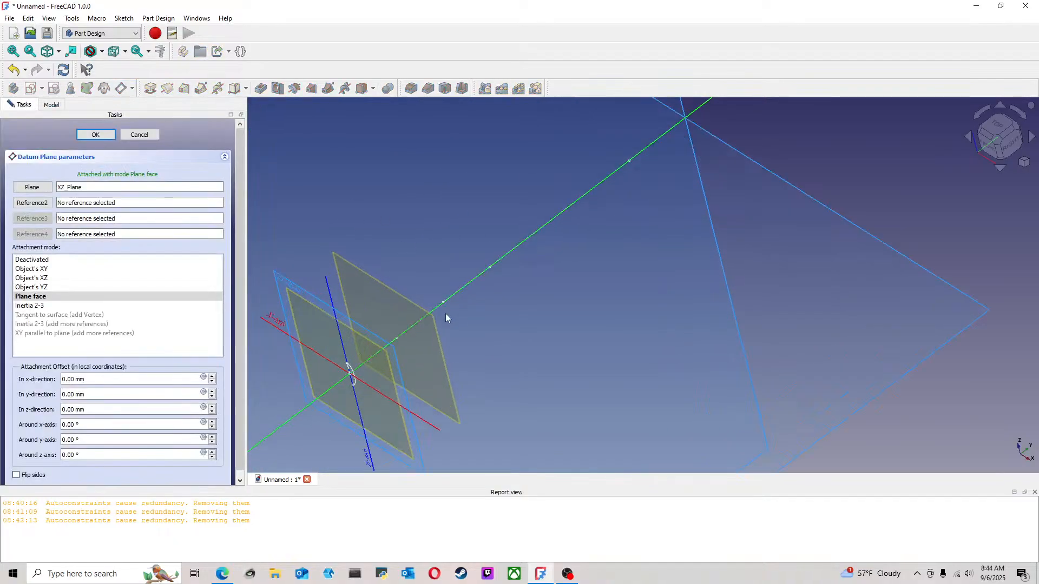
scroll(446, 314, up, 5)
scroll(443, 291, up, 4)
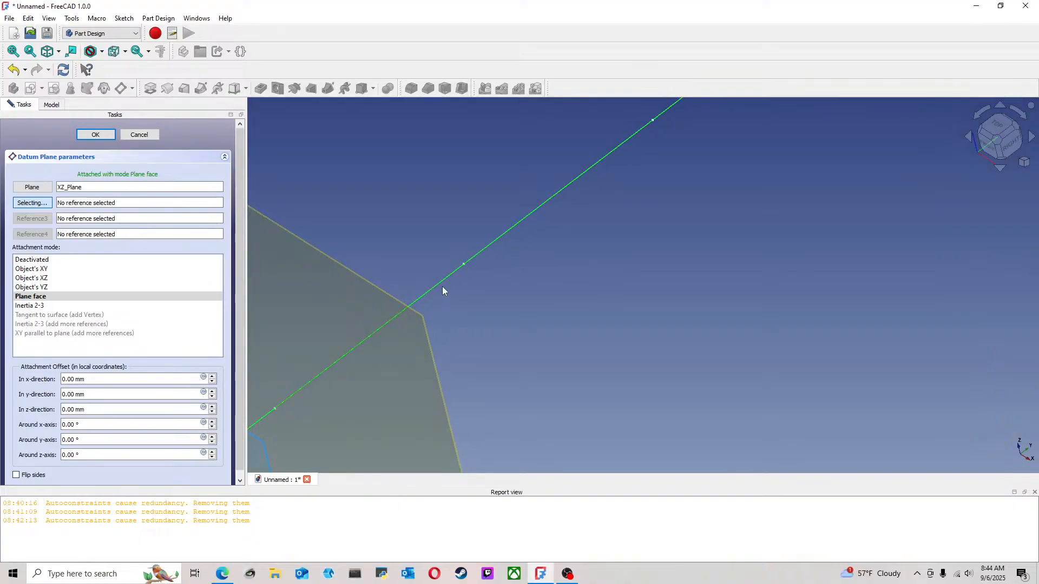
click(465, 263)
scroll(474, 273, down, 5)
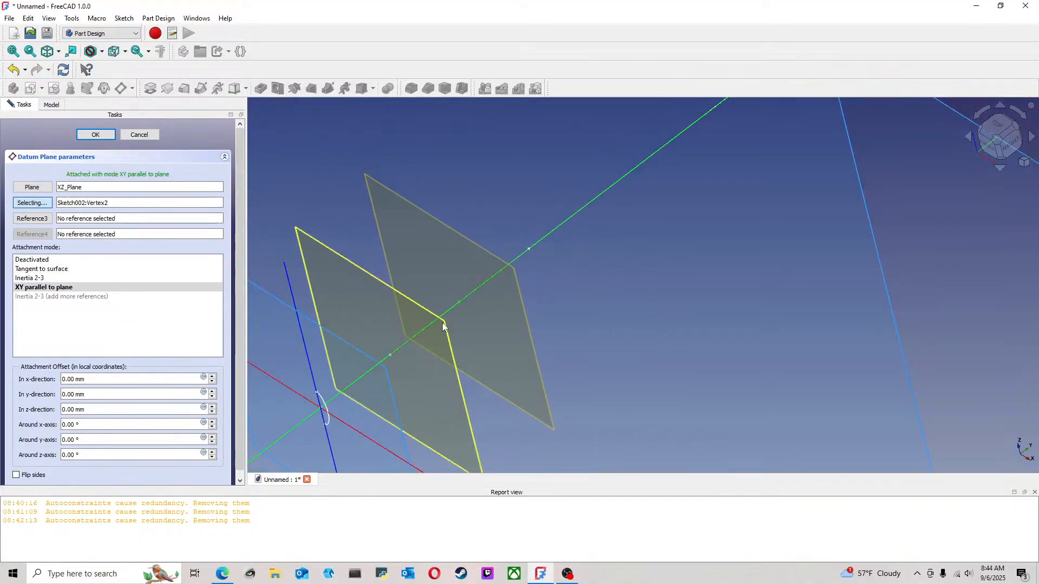
click(95, 134)
Create a third datum plane parallel to the XZ plane through the third line's outer endpoint
click(359, 333)
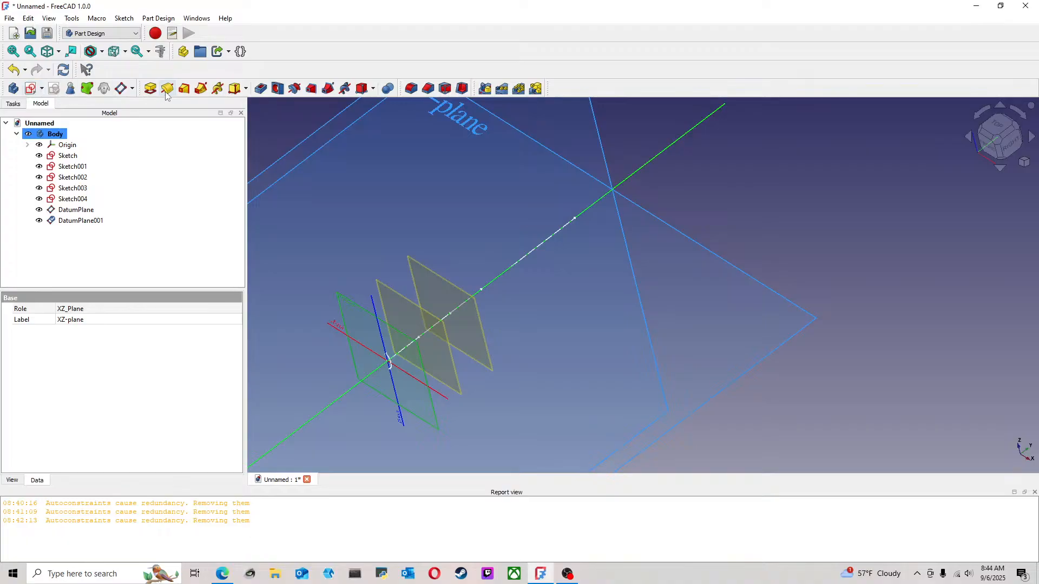
click(122, 88)
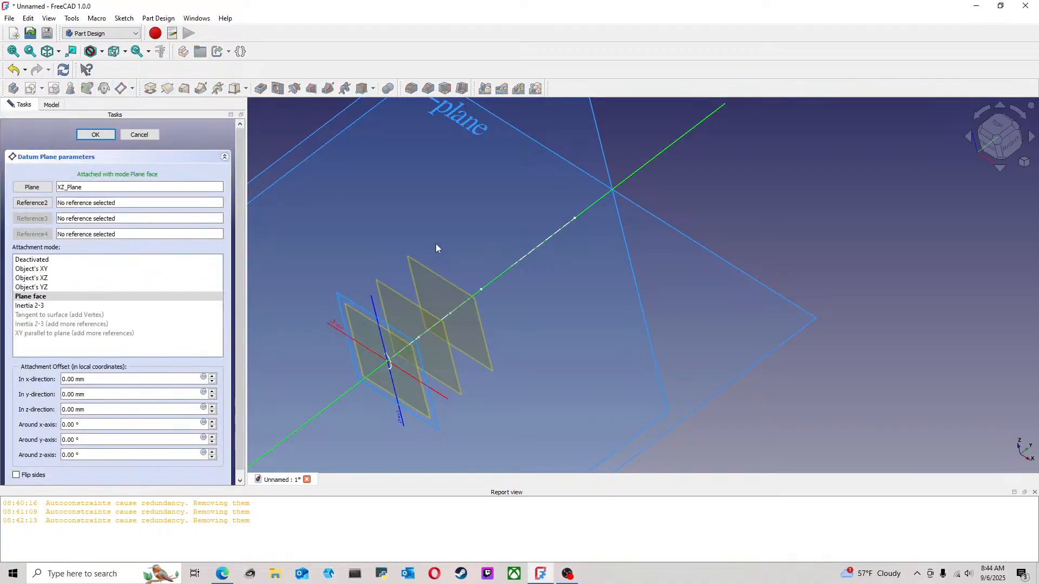
scroll(604, 349, up, 5)
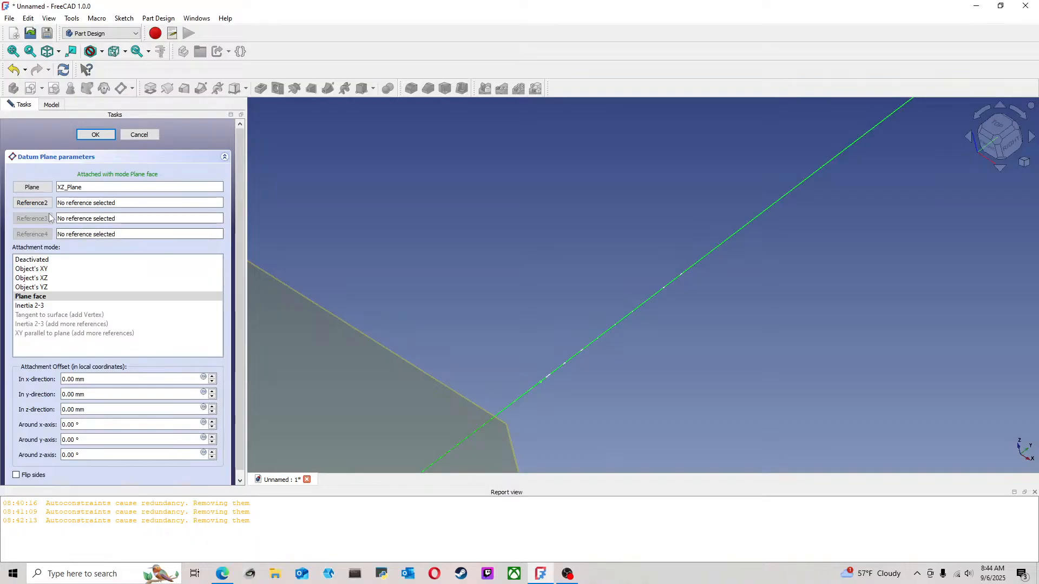
click(542, 381)
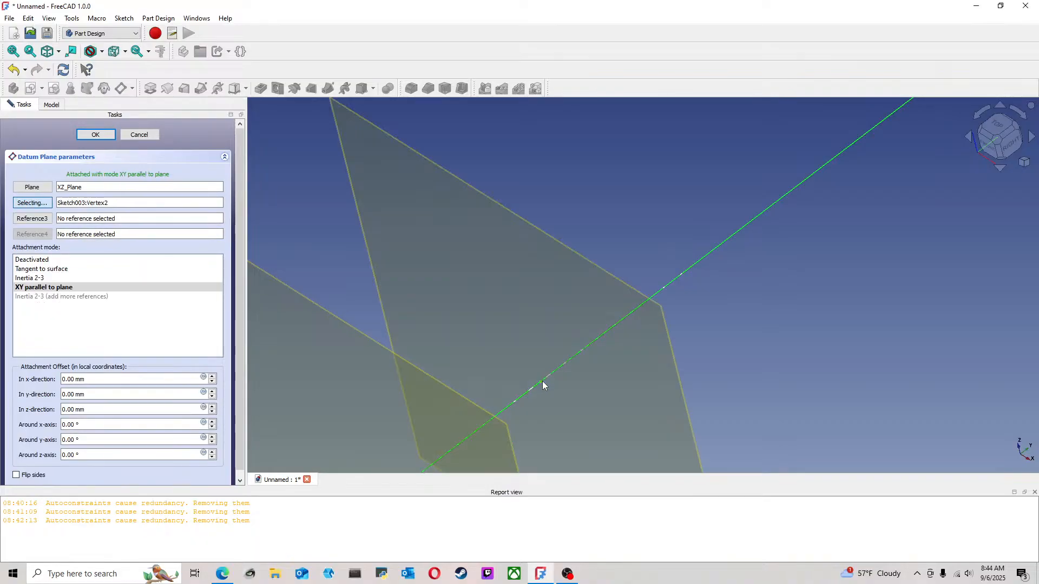
scroll(538, 385, down, 5)
click(95, 135)
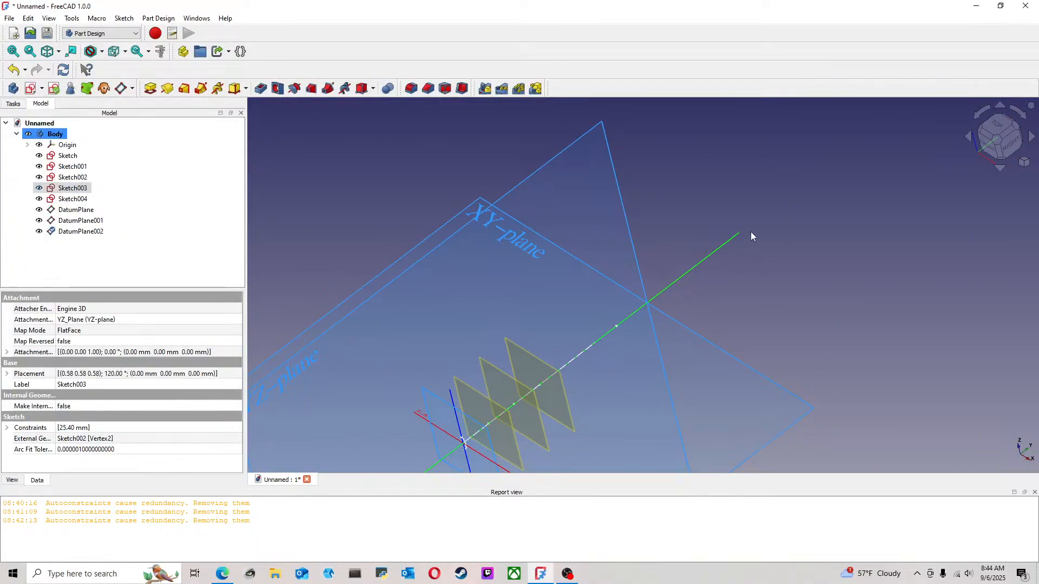
Create a fourth datum plane parallel to the XZ plane through the fourth line's outer endpoint
click(473, 423)
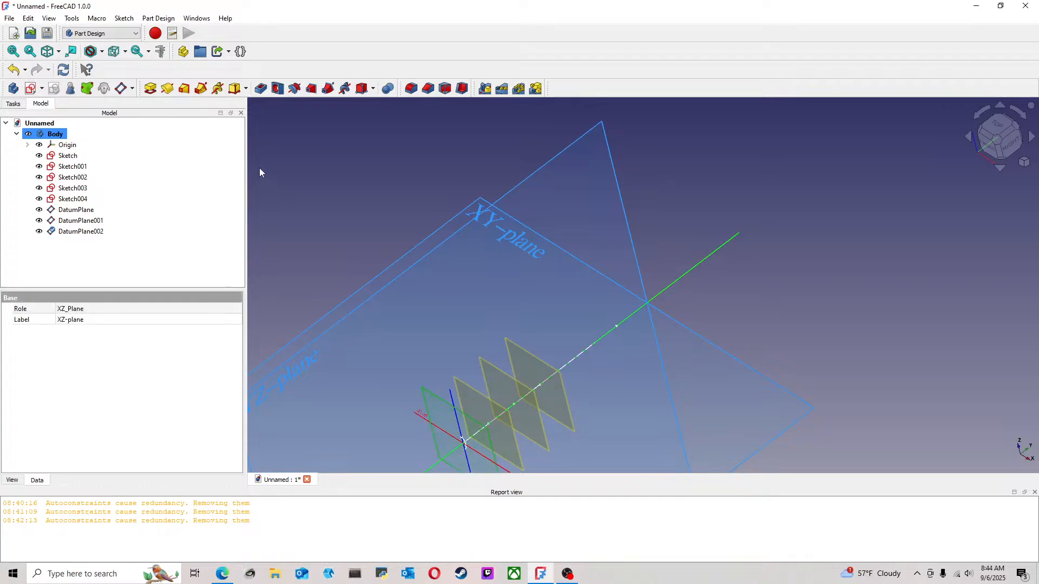
click(122, 90)
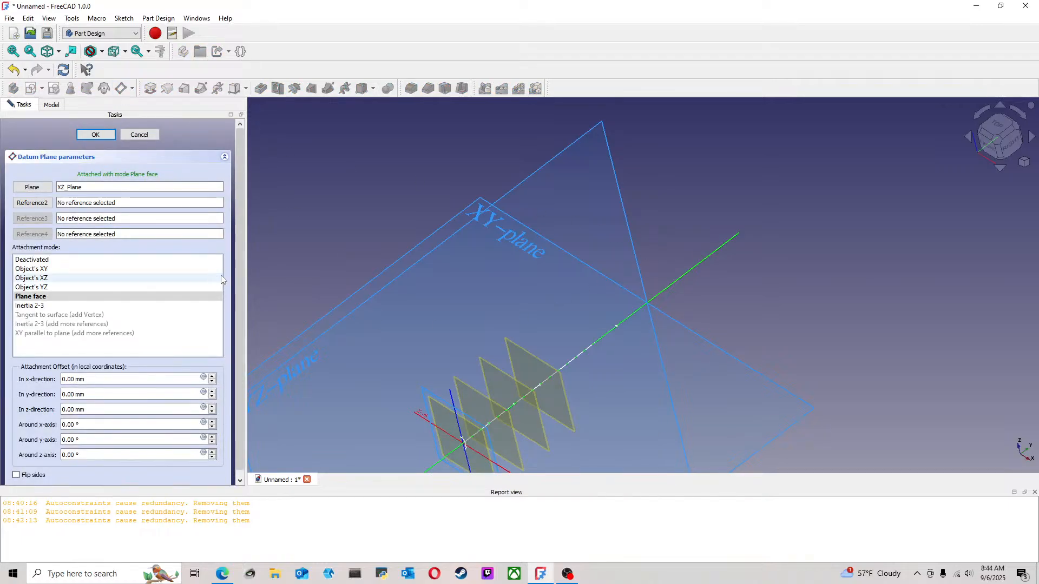
scroll(703, 304, up, 9)
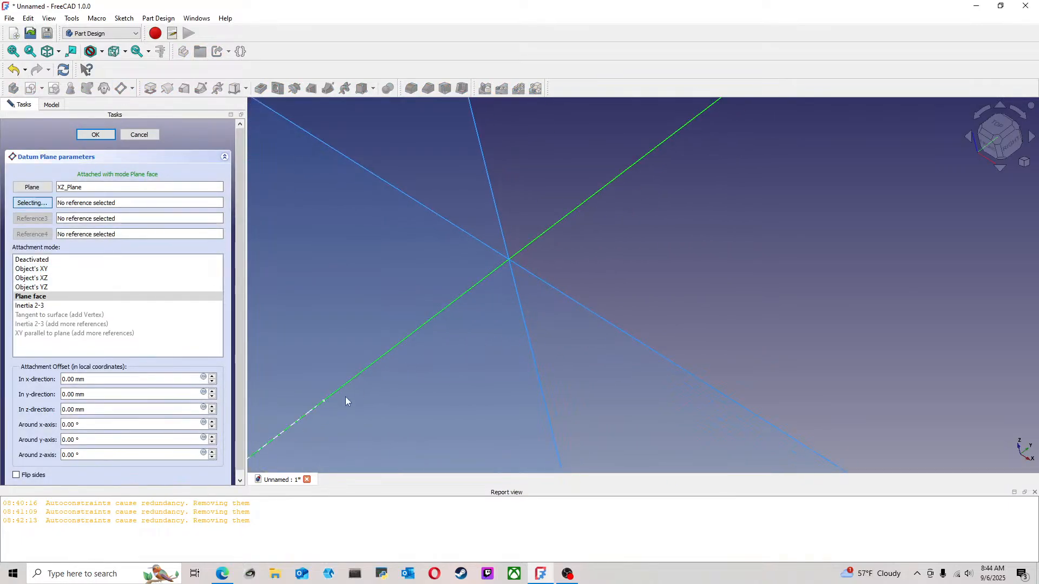
click(324, 404)
scroll(440, 362, down, 6)
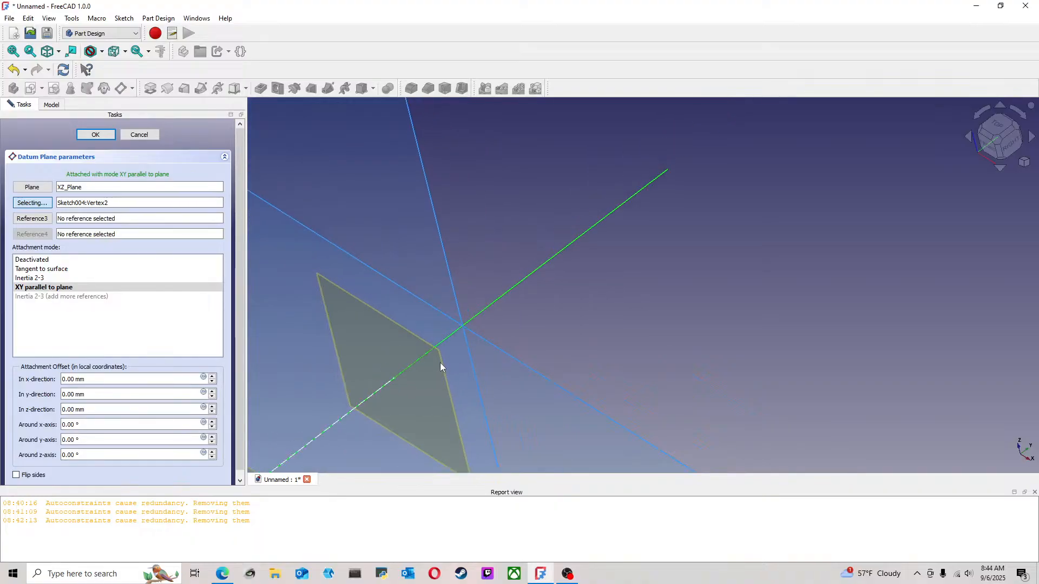
click(96, 134)
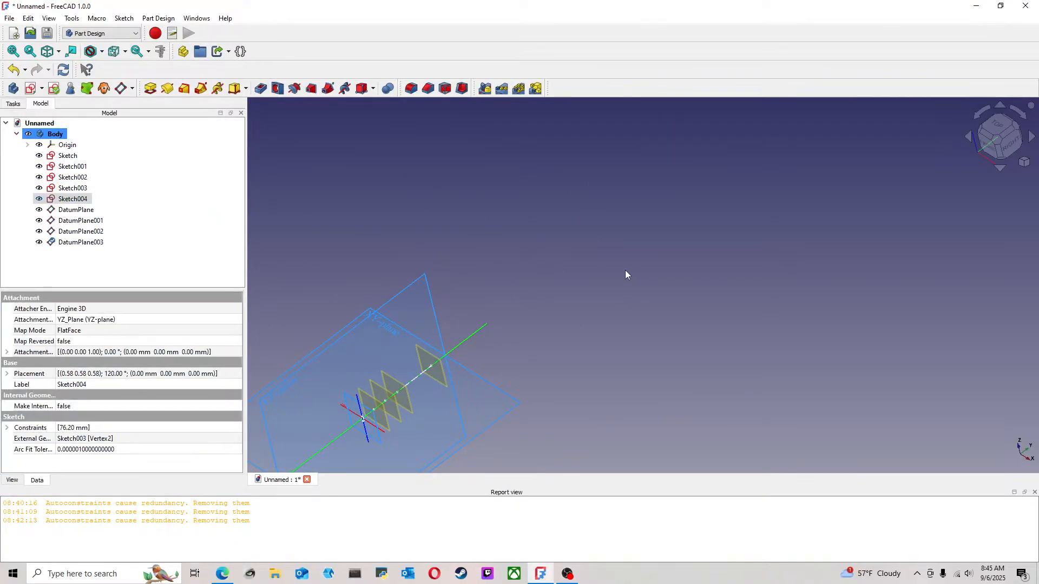
middle_drag(512, 287, 547, 282)
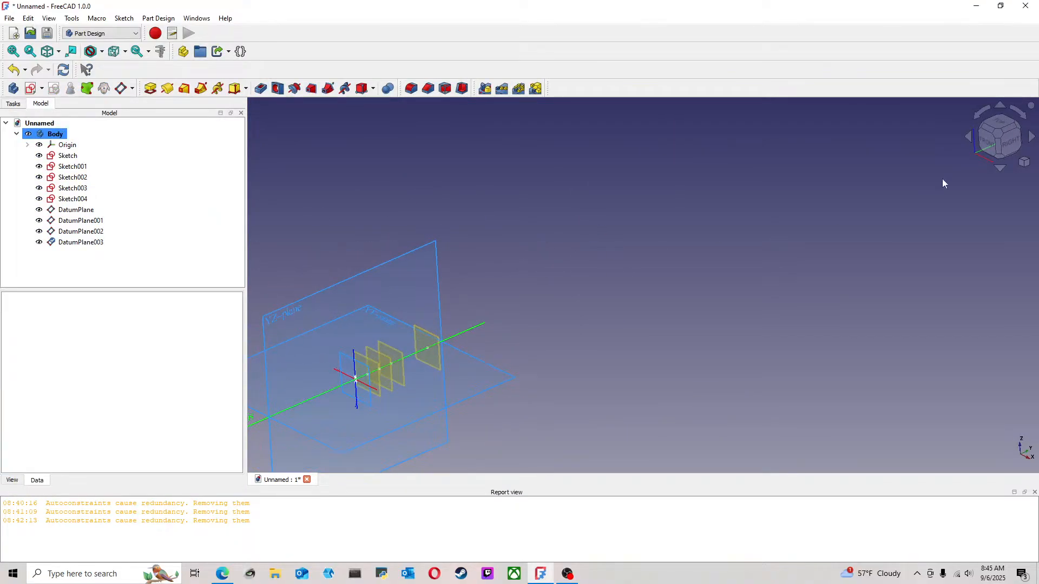
click(998, 133)
scroll(394, 309, up, 8)
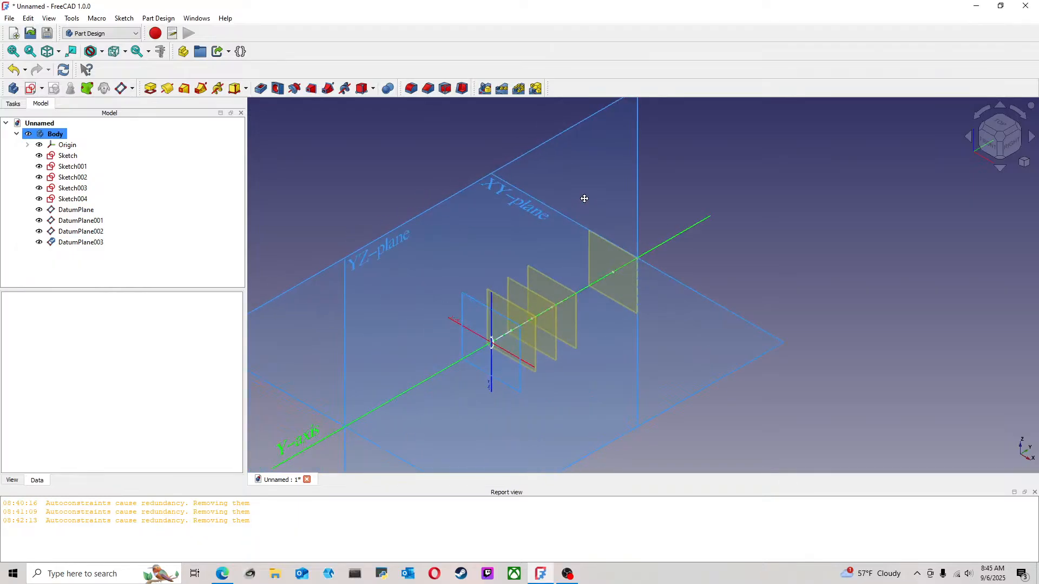
Hide the body's origin and start a new sketch on the first datum plane, nearest the half-ellipse profile
click(66, 145)
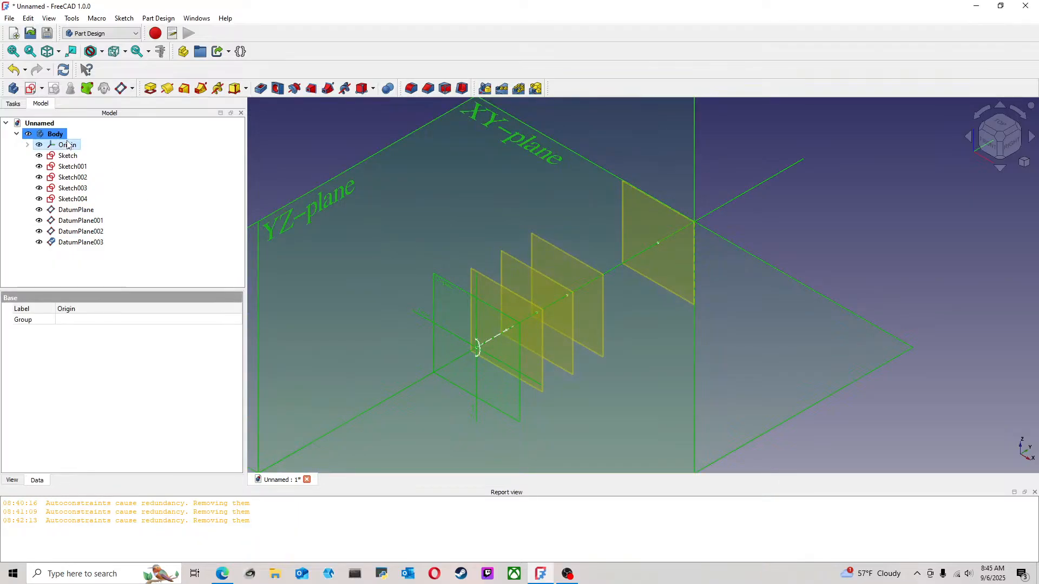
key(space)
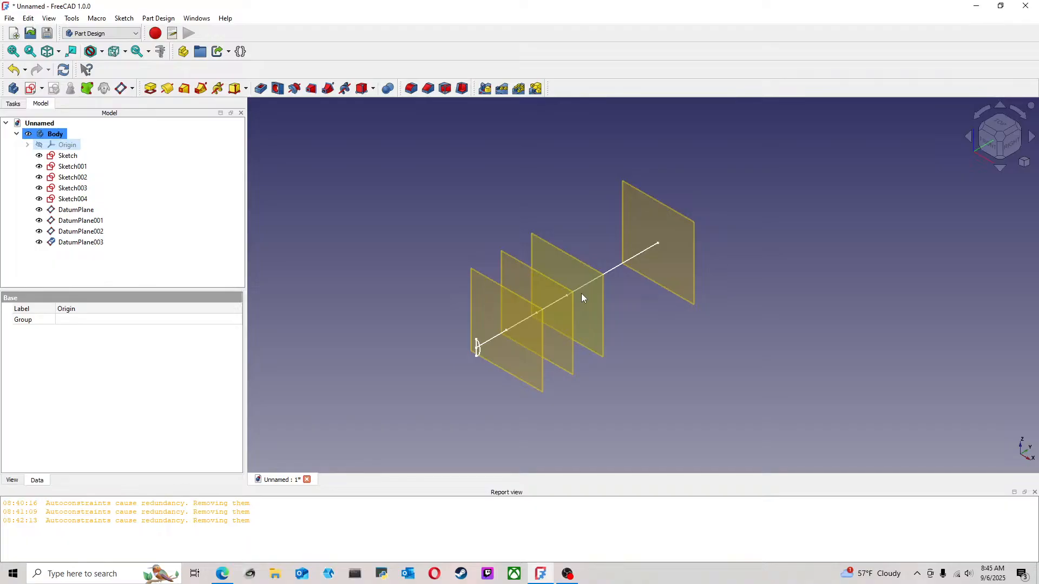
scroll(519, 336, up, 4)
click(546, 280)
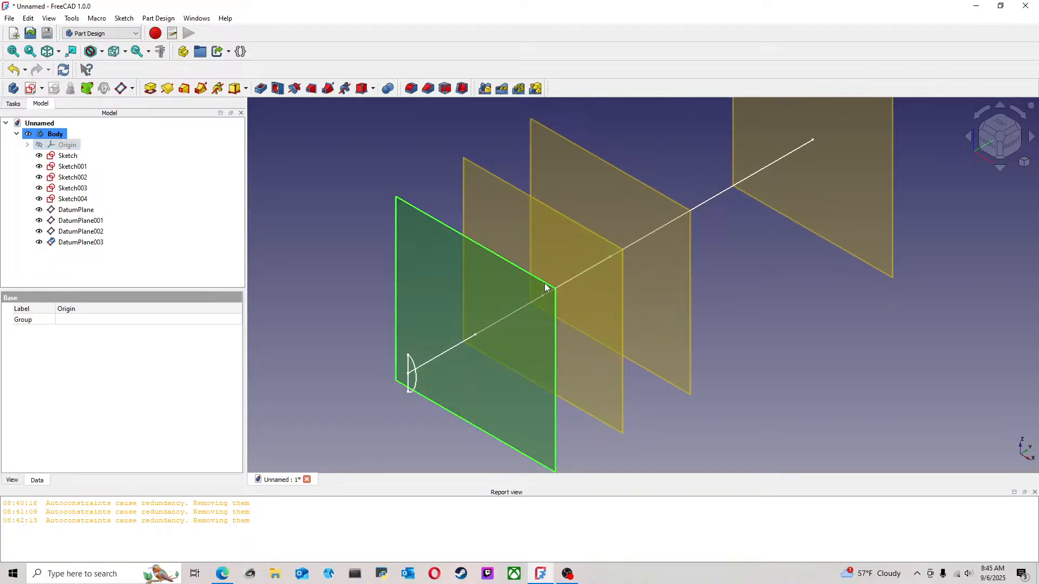
click(30, 88)
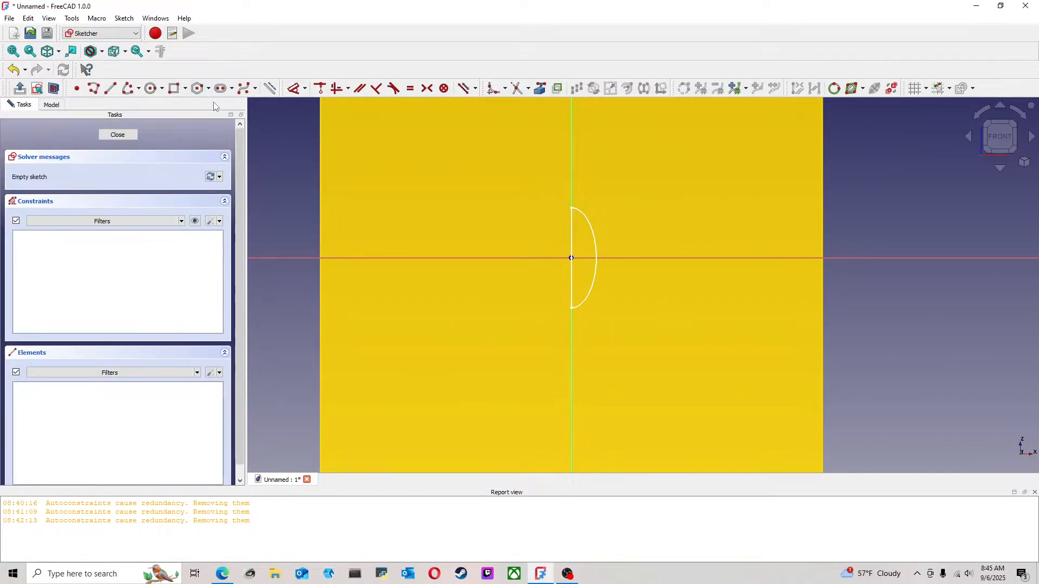
Sketch a vertical line about 21 mm long on the vertical axis, starting above the half-ellipse profile and ending just below it
click(111, 89)
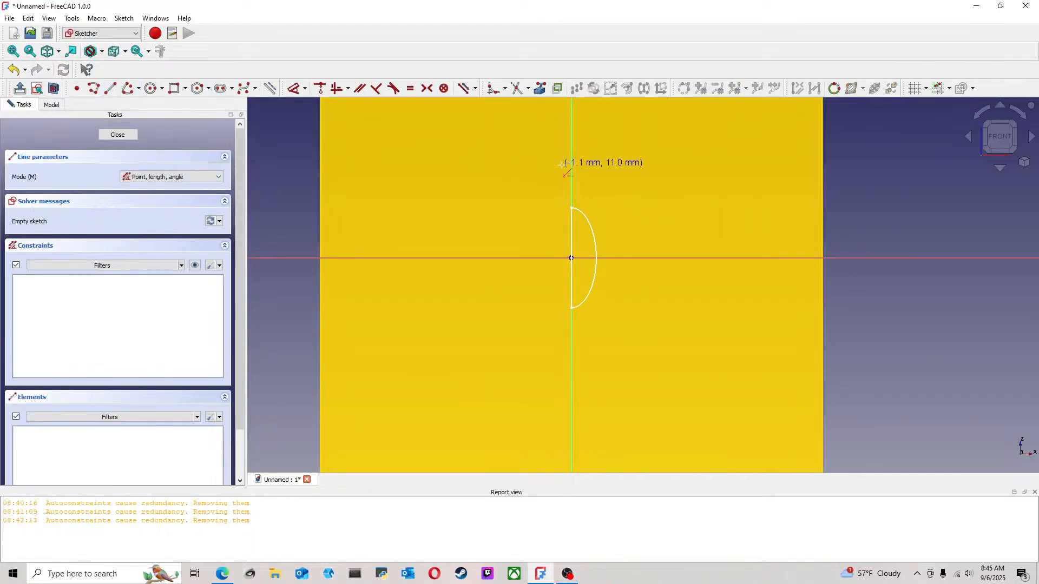
click(571, 138)
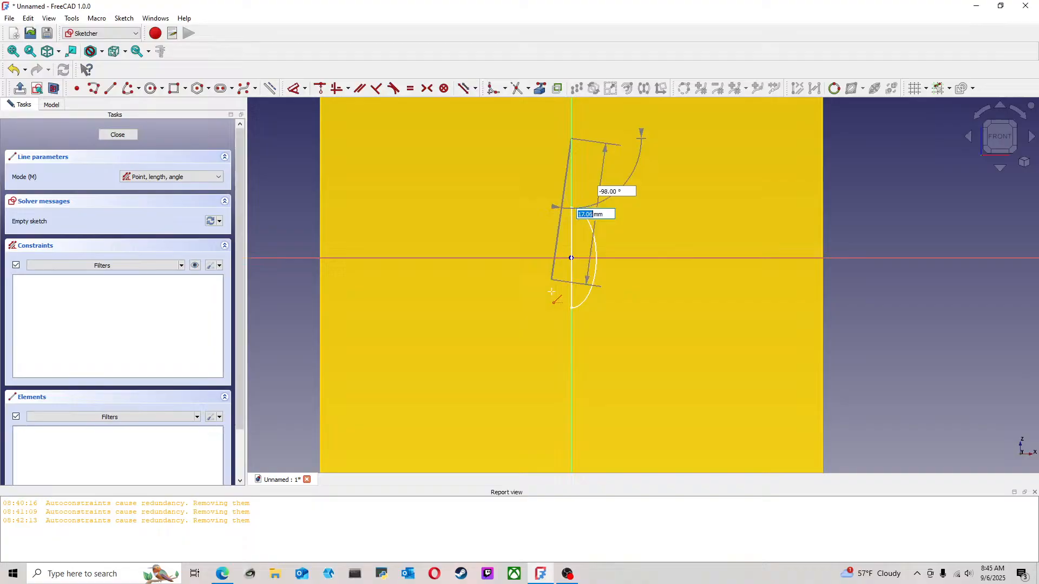
click(571, 314)
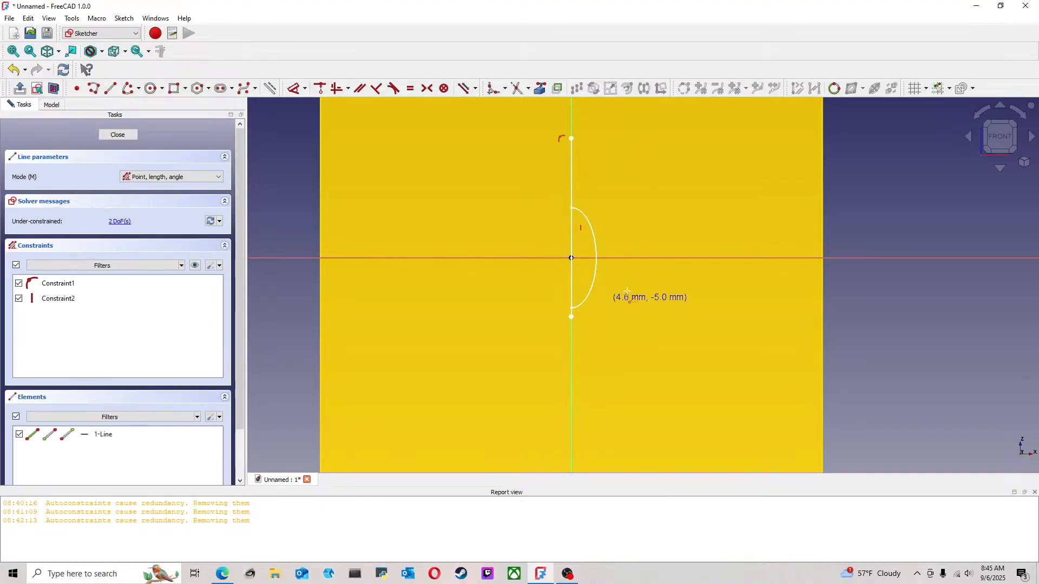
mouse_move(670, 282)
middle_down()
mouse_move(595, 287)
mouse_move(568, 274)
mouse_move(541, 178)
middle_up()
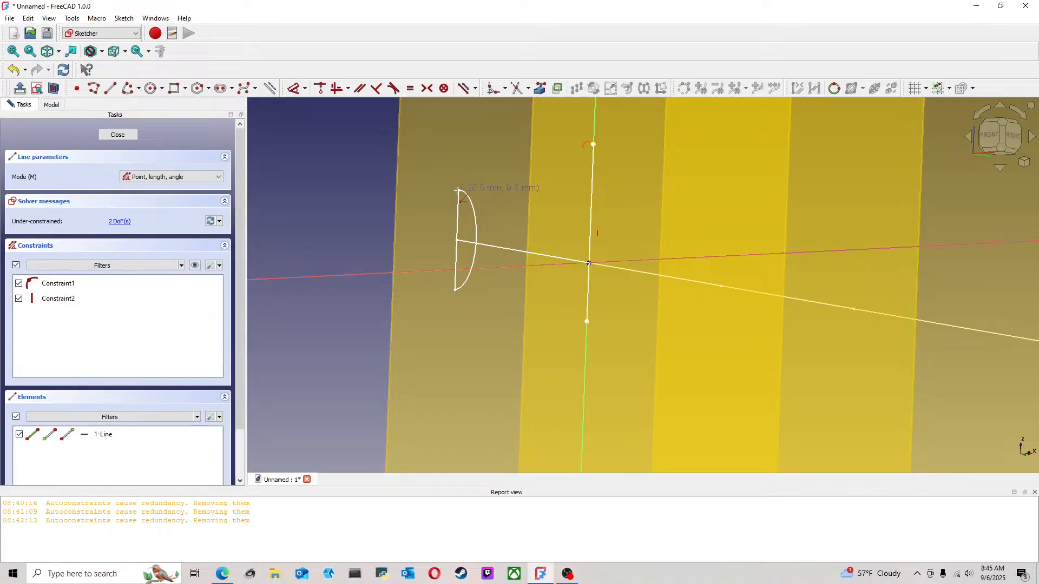
click(990, 136)
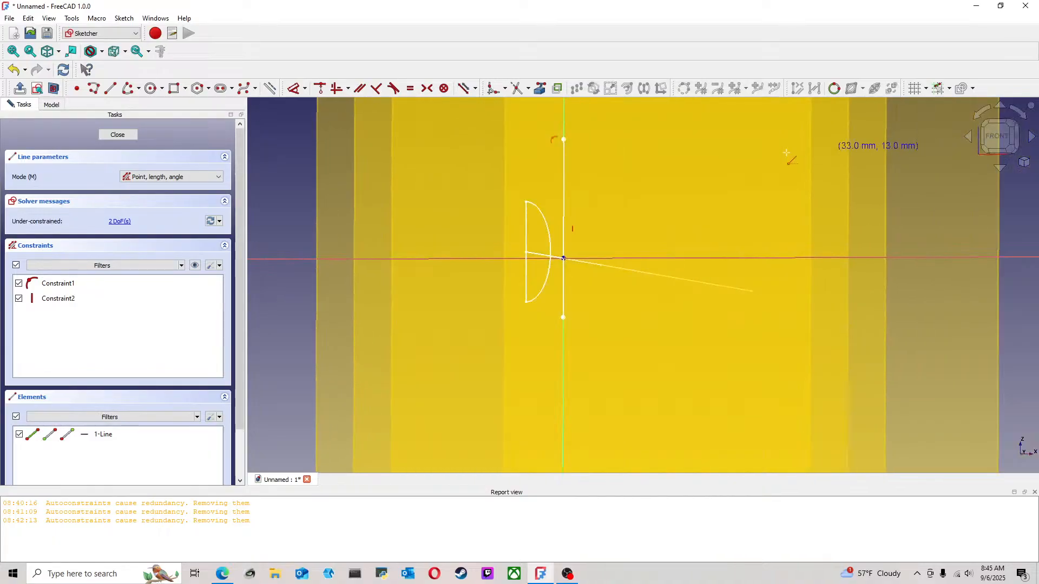
scroll(602, 200, up, 1)
key(Escape)
middle_drag(620, 185, 548, 228)
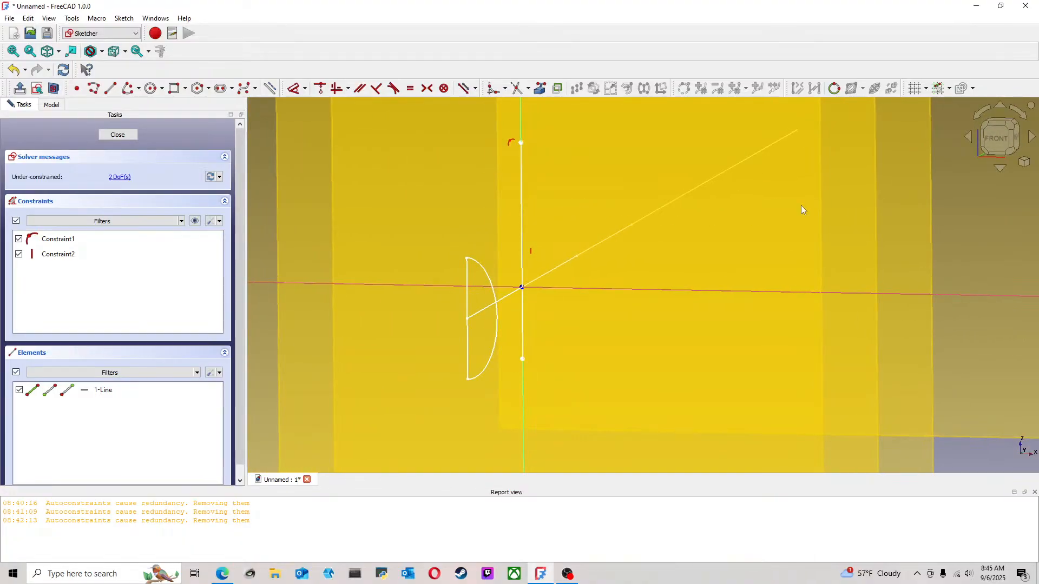
click(1010, 141)
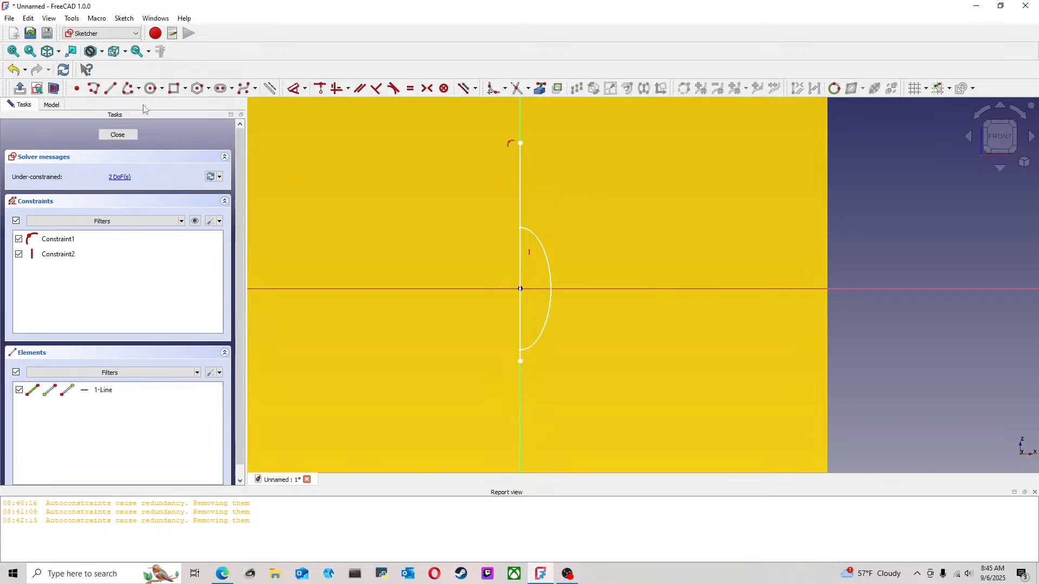
click(138, 88)
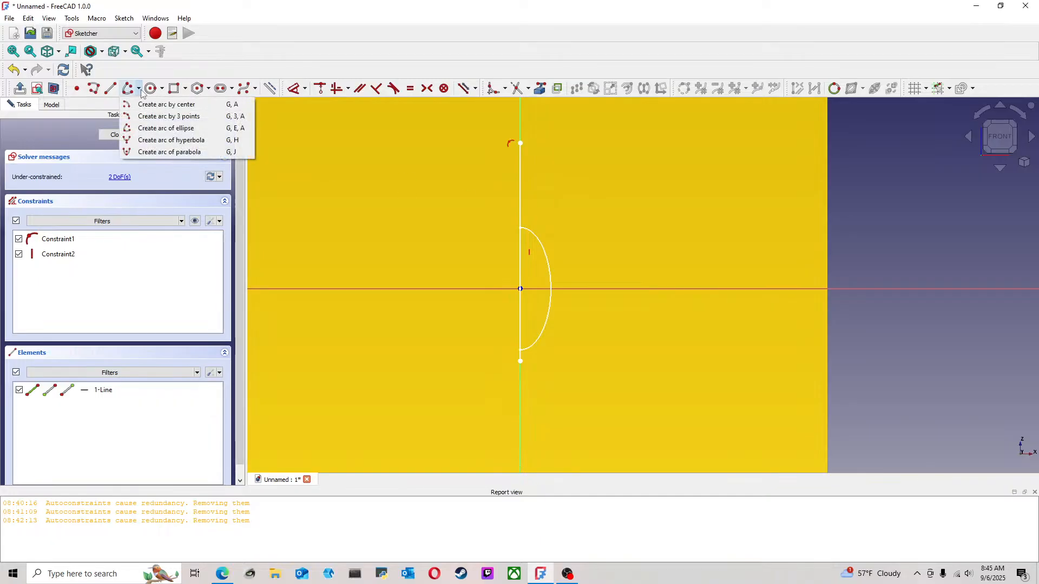
click(181, 139)
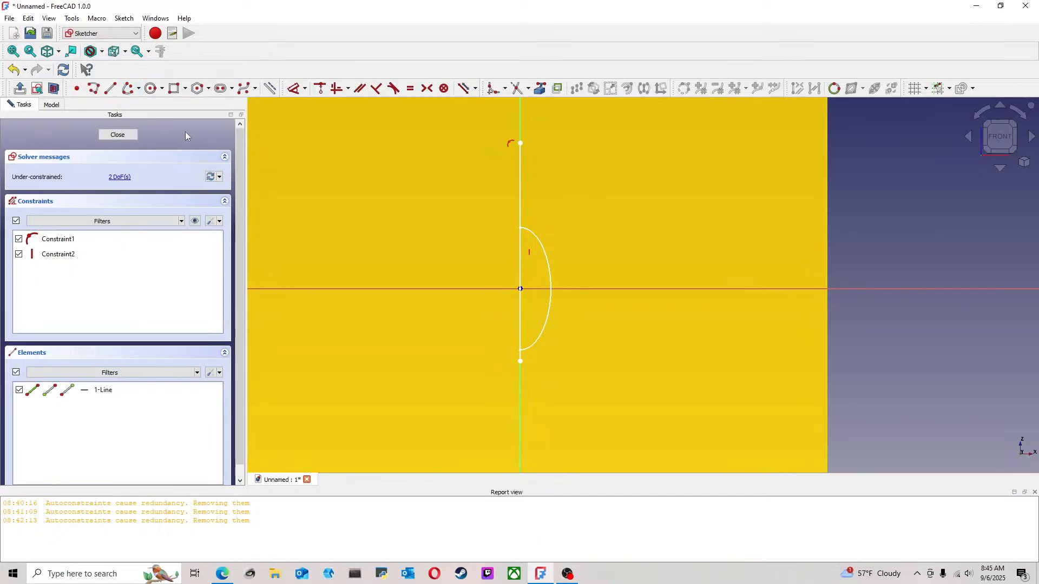
click(521, 222)
click(521, 128)
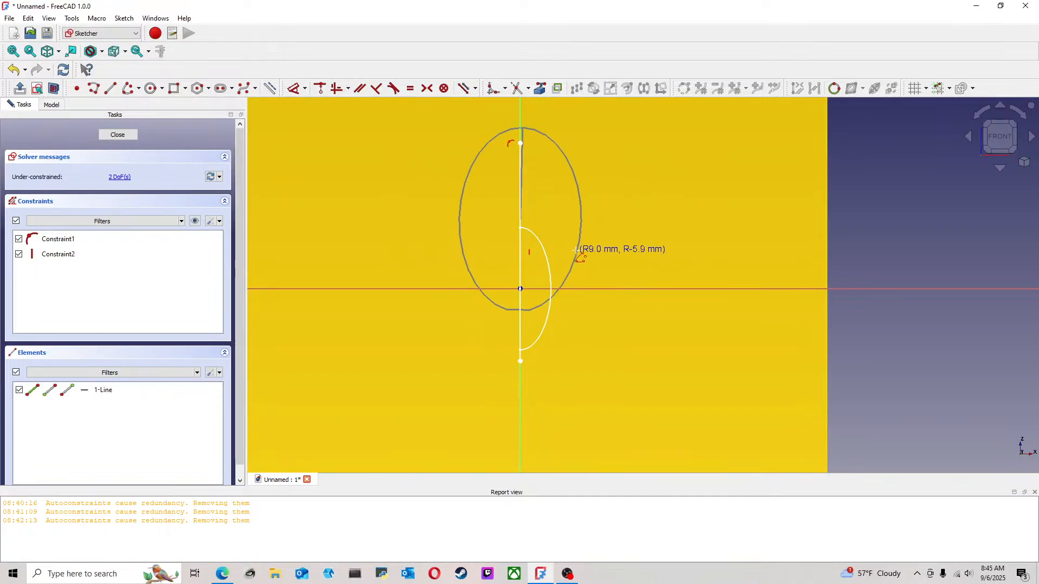
key(Escape)
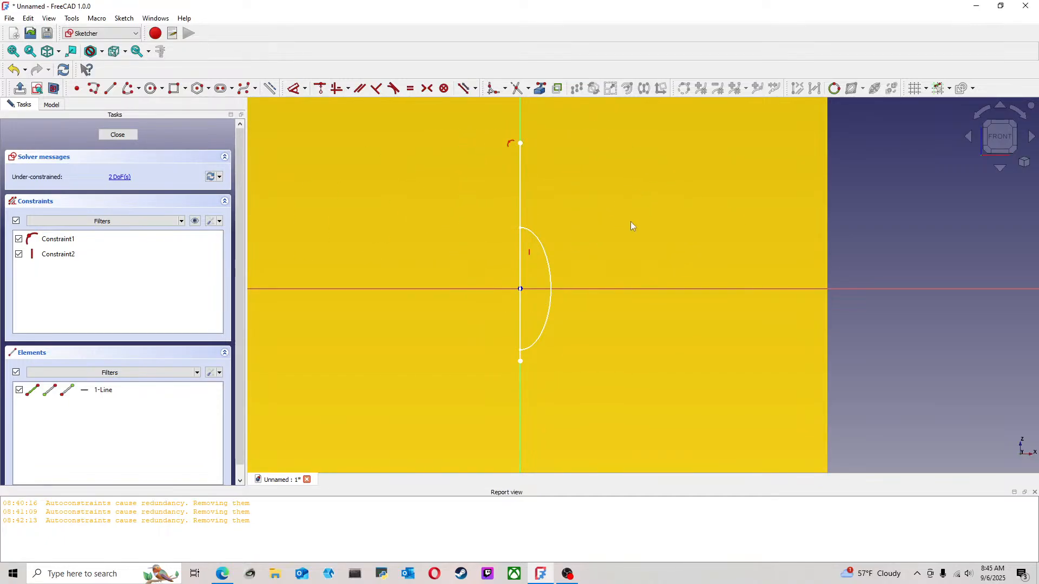
Draw an elliptical arc with radii of about 4.4 mm and 6.9 mm centred on the vertical axis, and constrain its long axis vertical
click(128, 88)
click(519, 252)
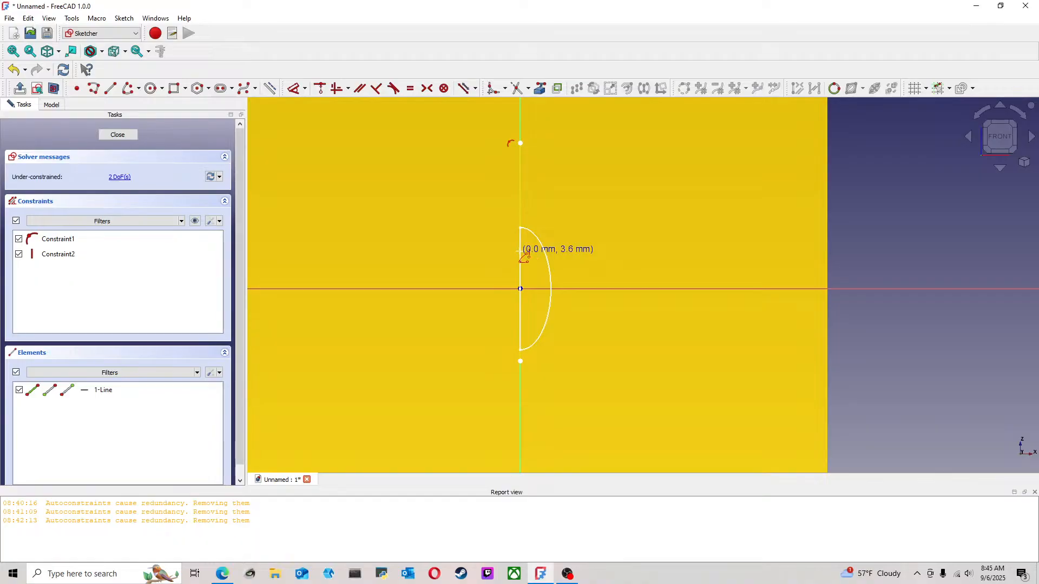
click(565, 256)
click(532, 317)
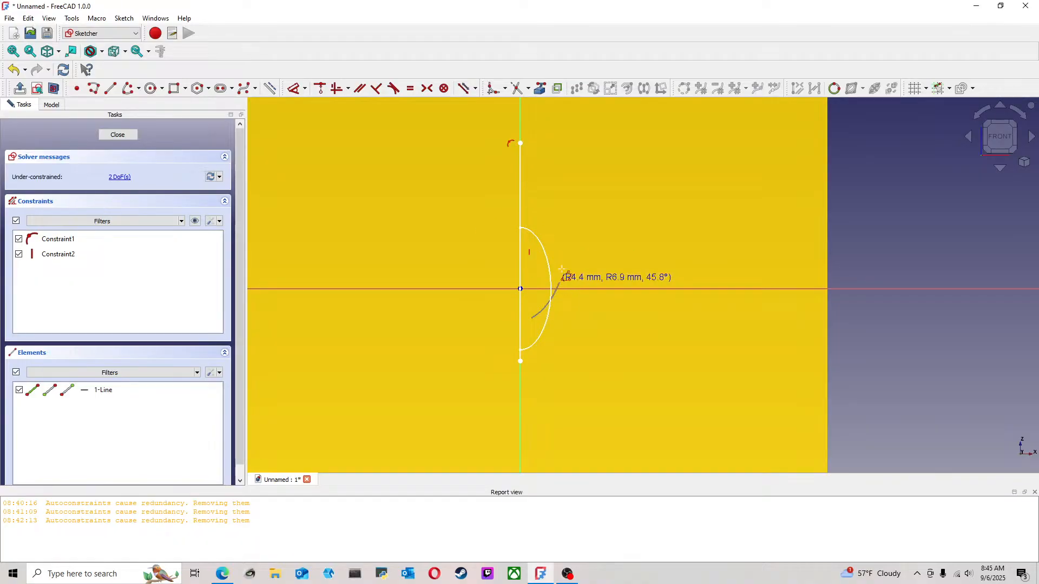
click(558, 205)
click(529, 193)
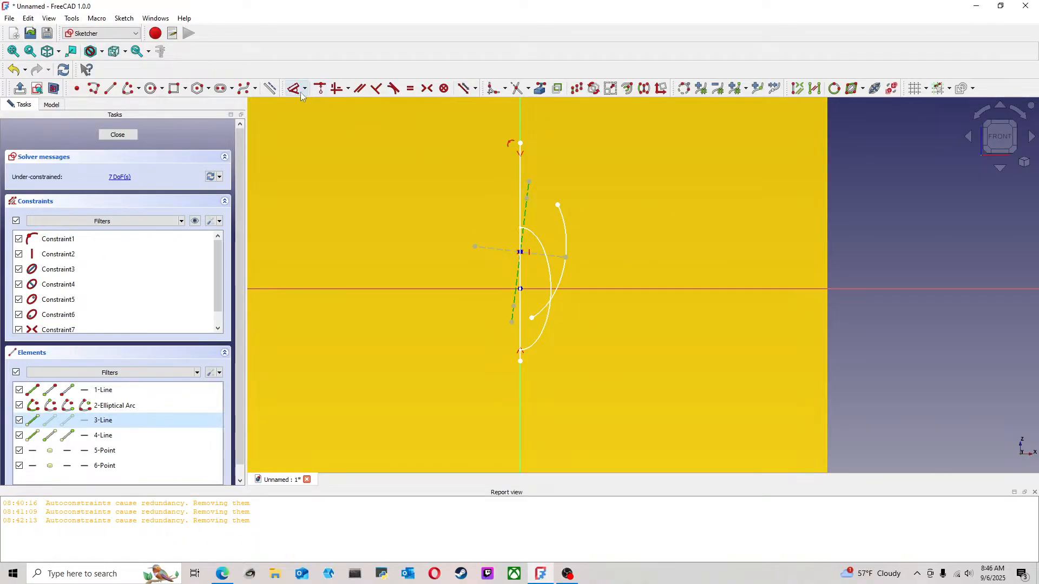
click(336, 89)
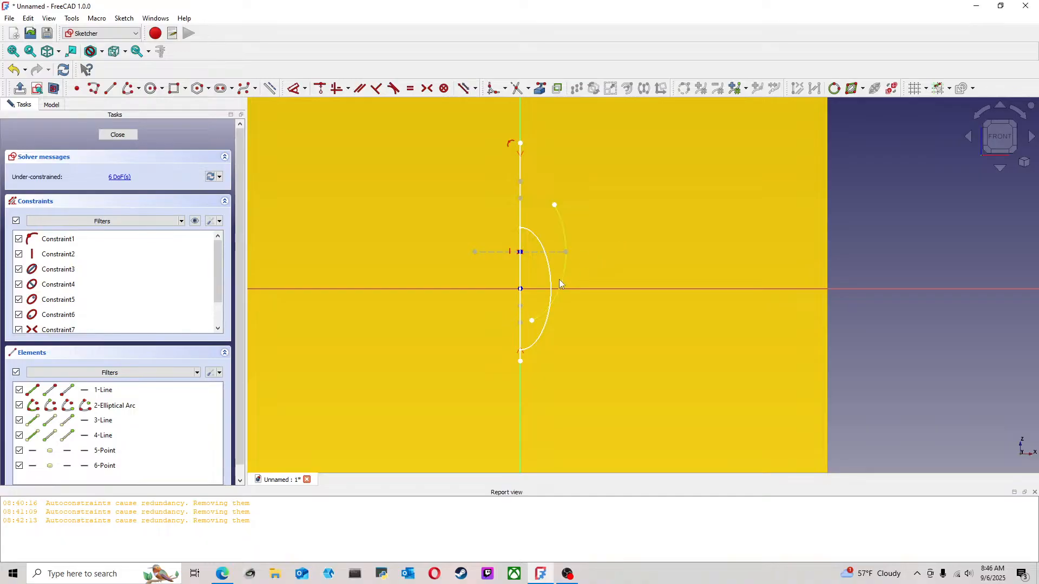
Make the elliptical arc's lower endpoint coincident with the vertical line's lower endpoint
drag(521, 362, 528, 360)
click(532, 323)
click(521, 370)
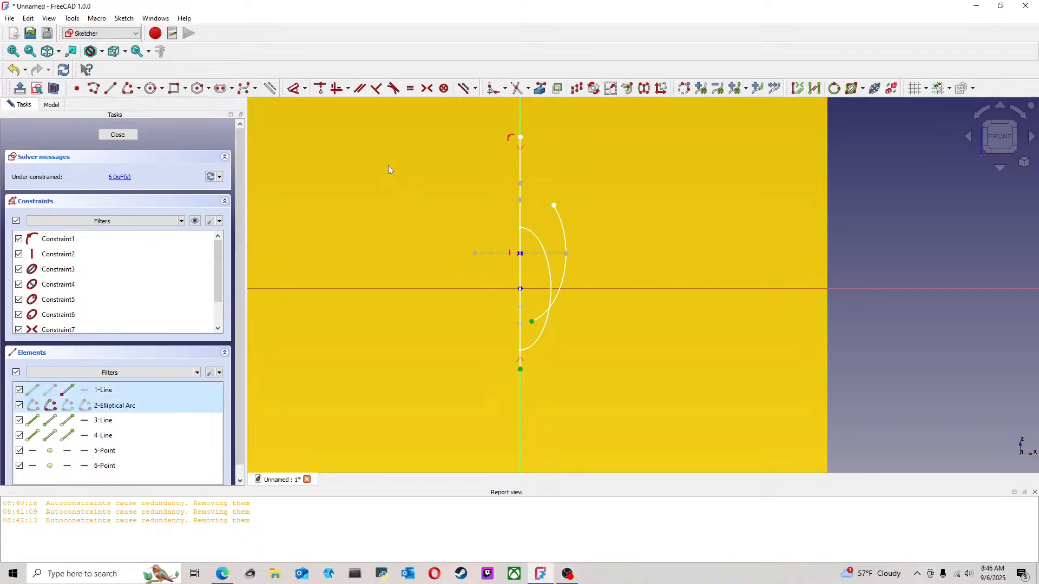
key(c)
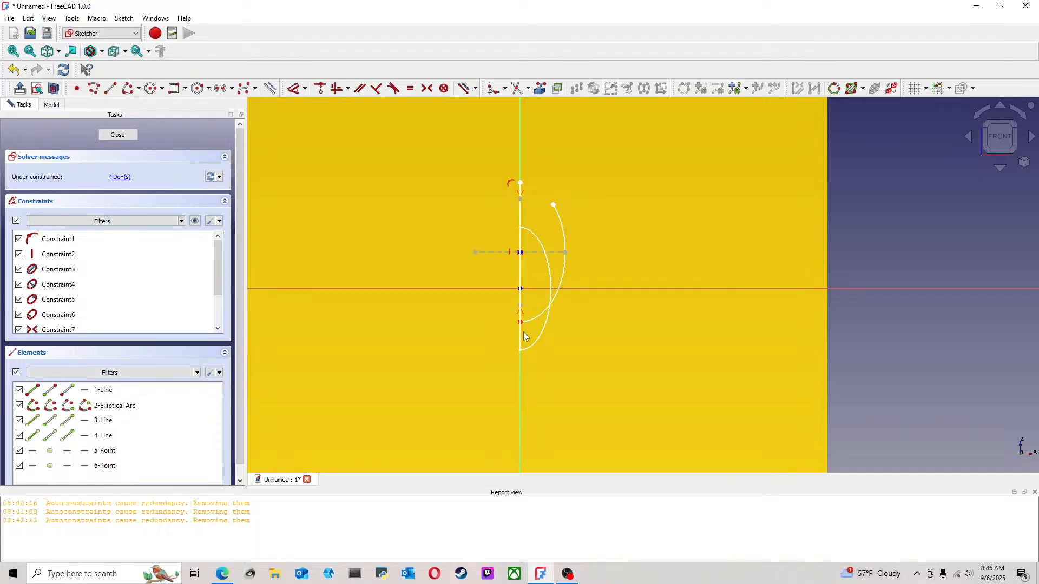
Enlarge the sketched profile by moving the shared lower endpoint farther down and the line's upper endpoint farther up
drag(520, 324, 521, 409)
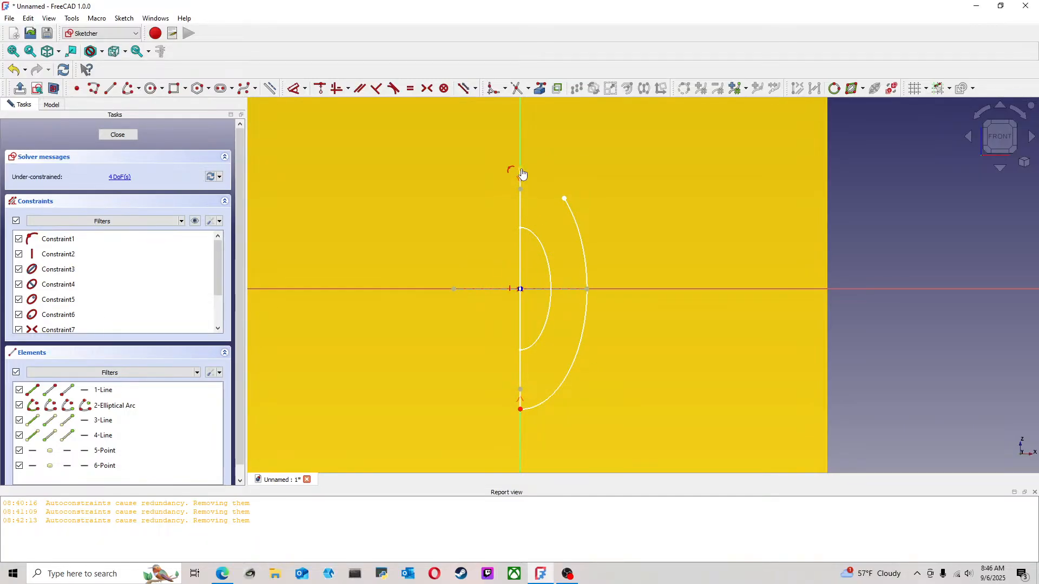
drag(521, 171, 521, 110)
middle_drag(596, 141, 587, 252)
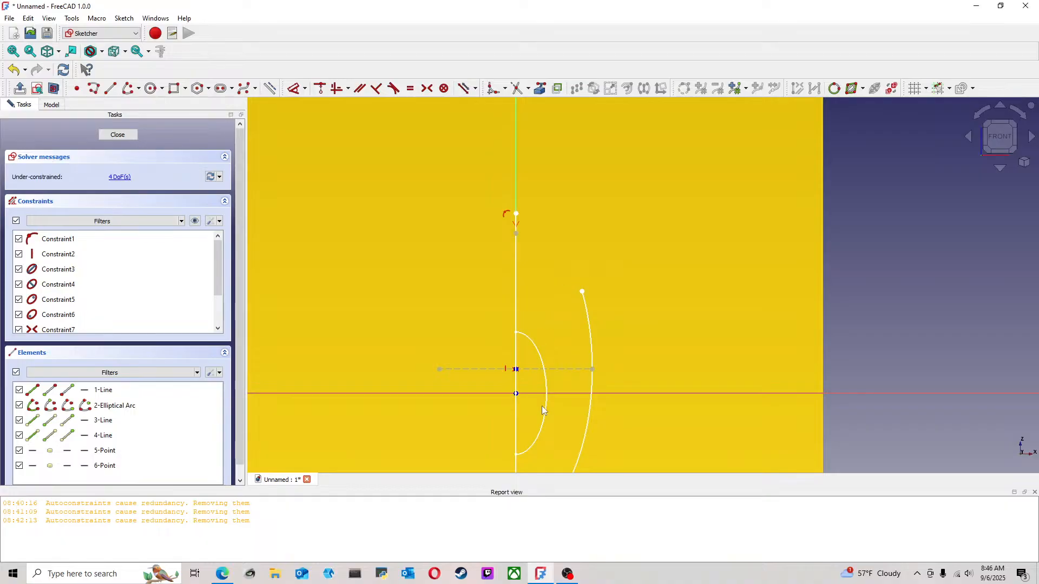
Try to make the elliptical arc's open upper endpoint coincident with the line's upper endpoint, and undo it
click(582, 292)
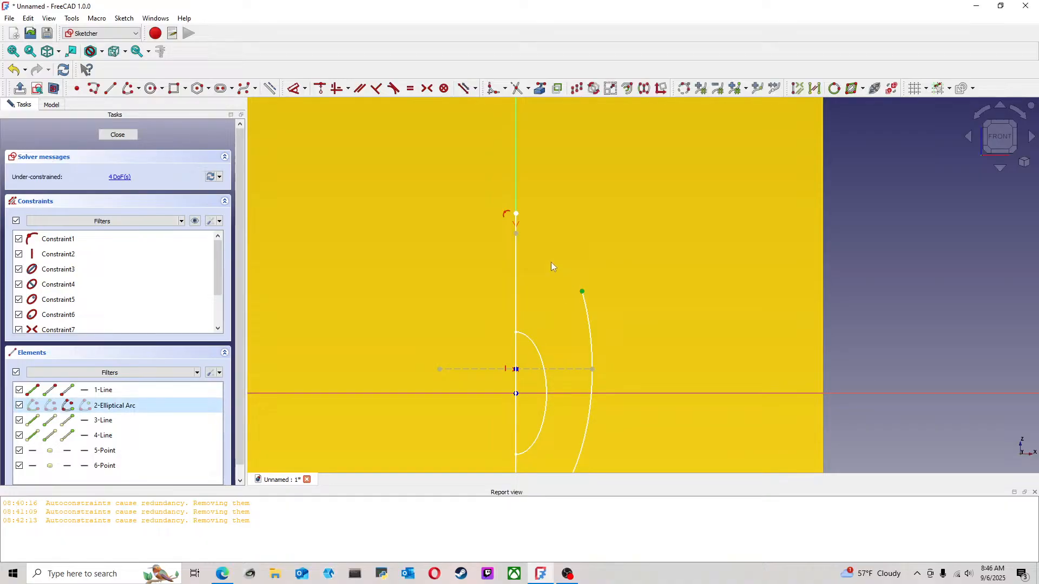
click(516, 215)
click(321, 90)
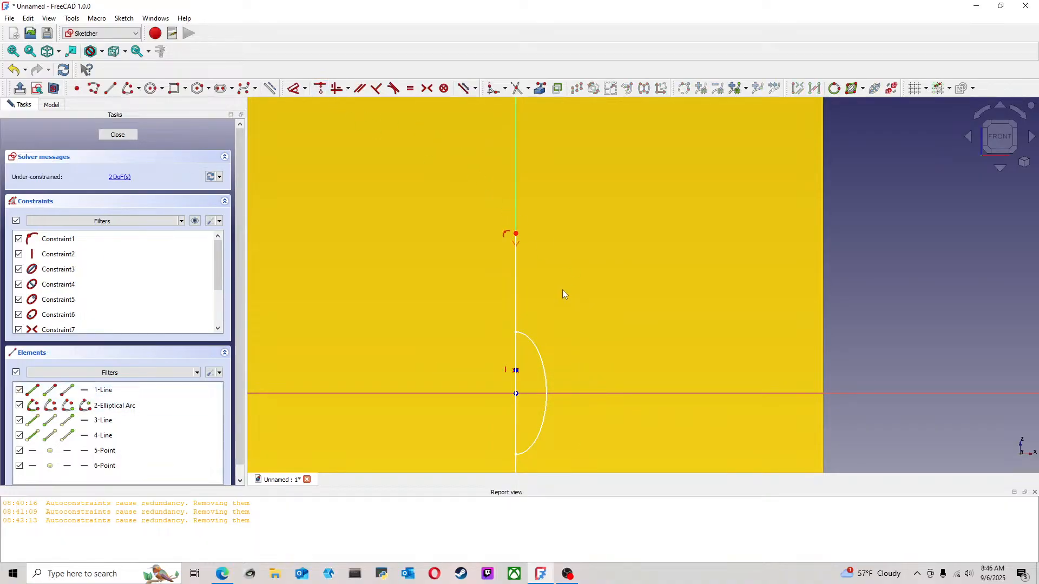
click(14, 70)
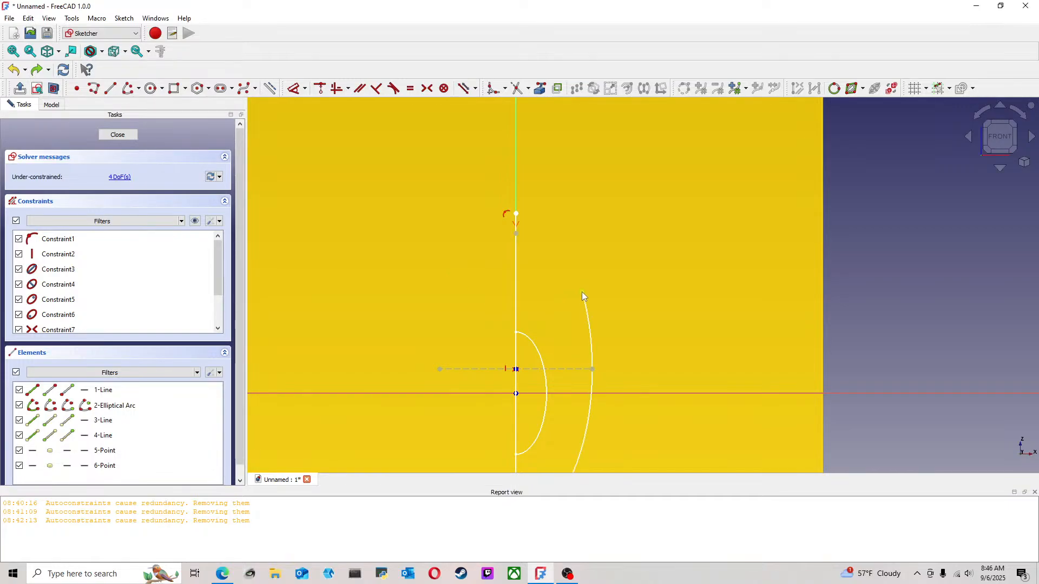
Move the arc's upper endpoint close to the line's upper endpoint, retry the coincident constraint between them, and undo that constraint
drag(583, 291, 526, 217)
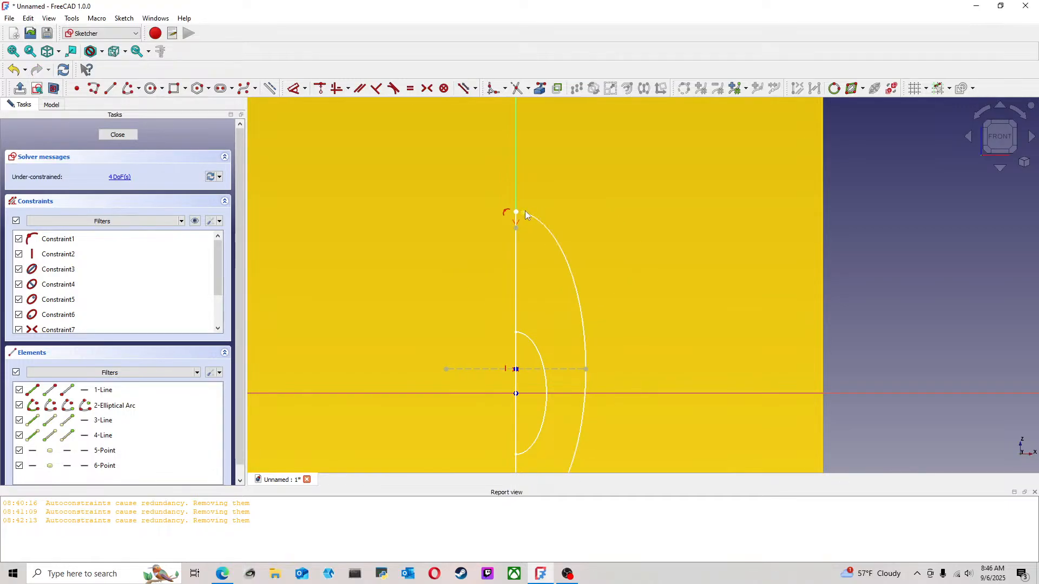
click(523, 212)
click(516, 212)
click(315, 91)
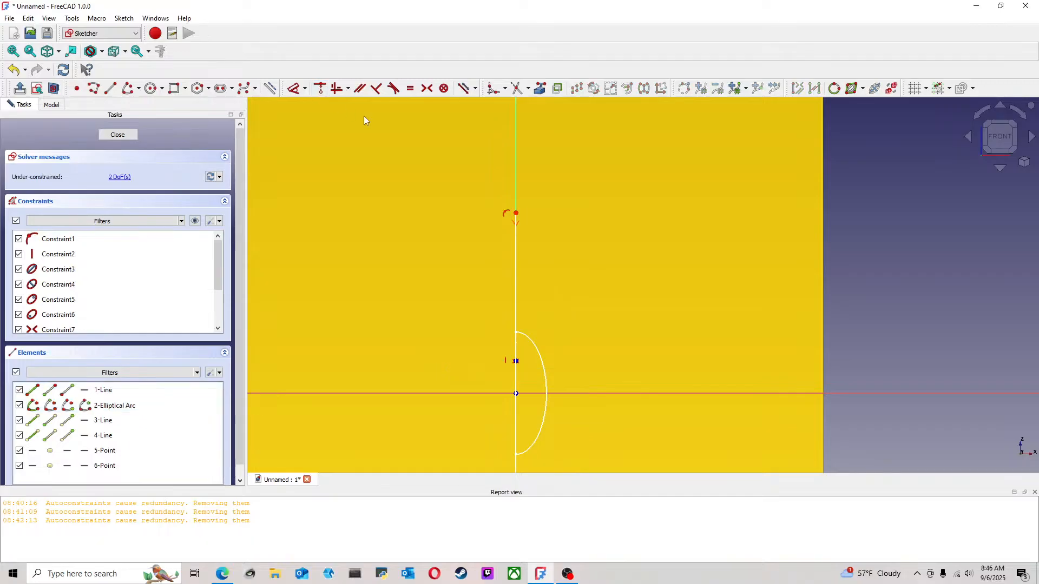
click(14, 70)
Shrink the profile by raising the shared lower endpoint, and constrain the arc's upper endpoint onto the vertical axis
scroll(503, 284, down, 2)
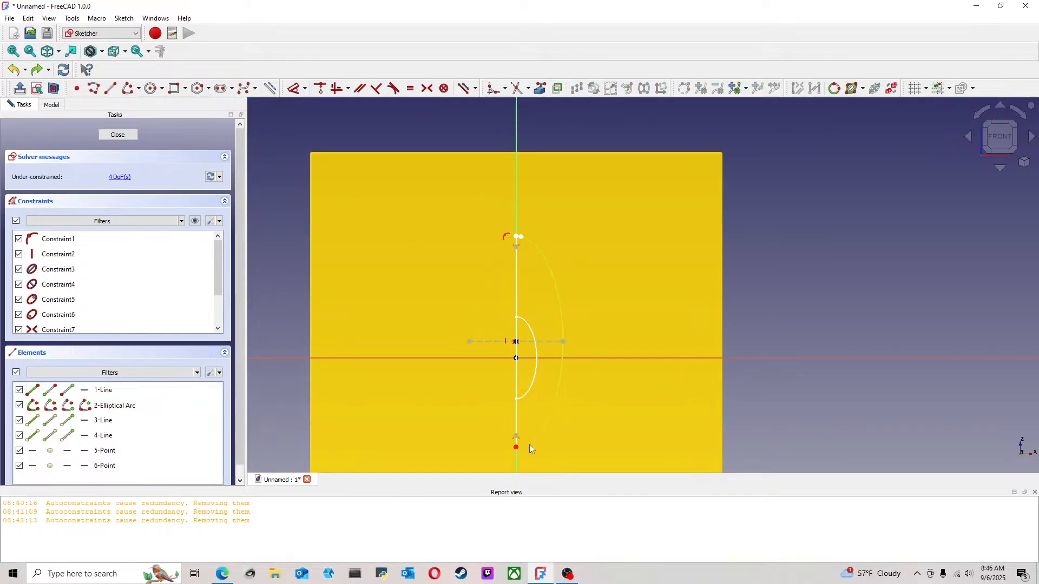
drag(516, 447, 518, 417)
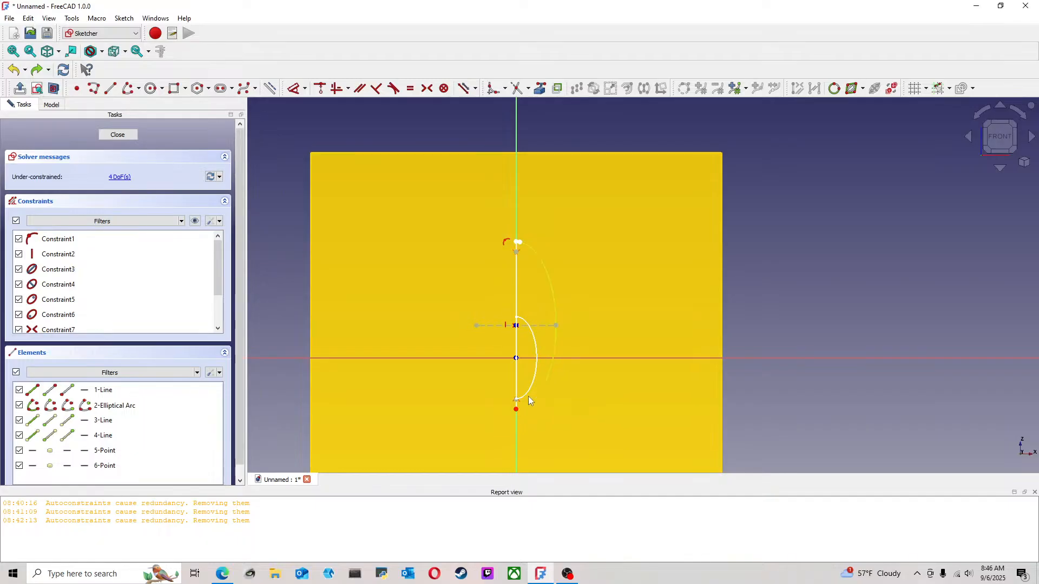
scroll(518, 251, up, 5)
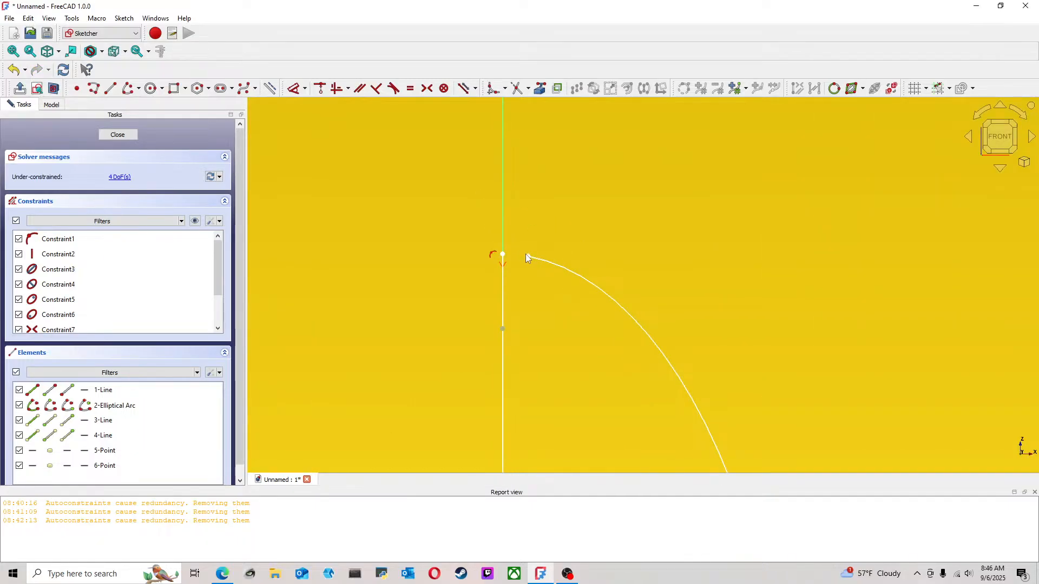
click(528, 256)
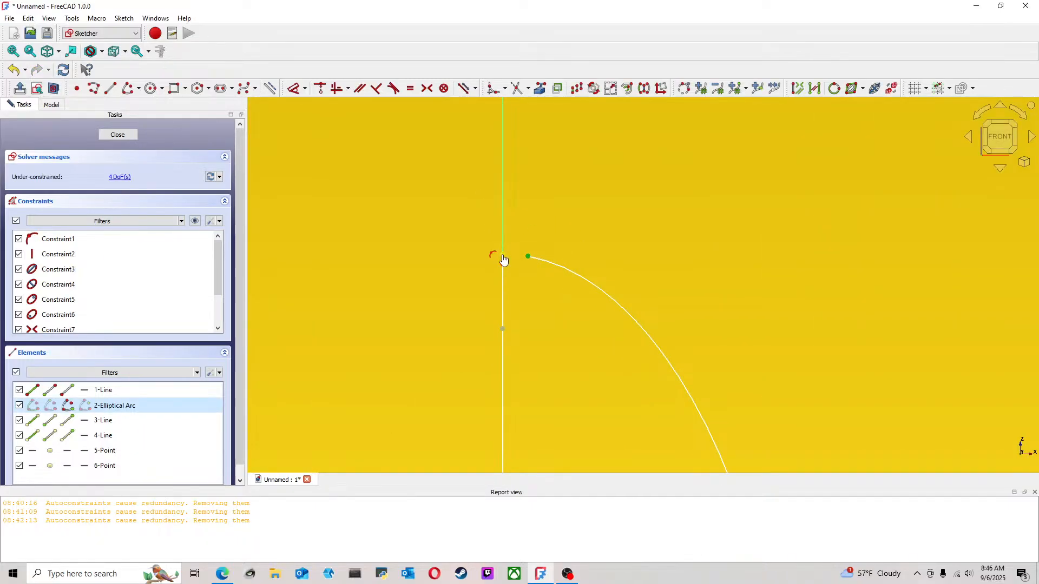
click(503, 255)
click(570, 202)
click(529, 256)
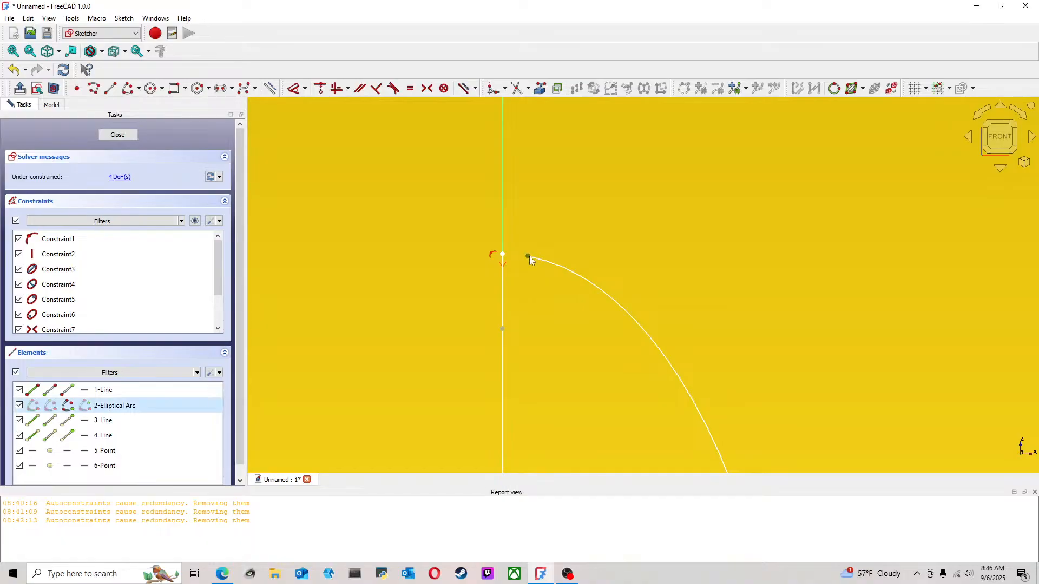
click(323, 91)
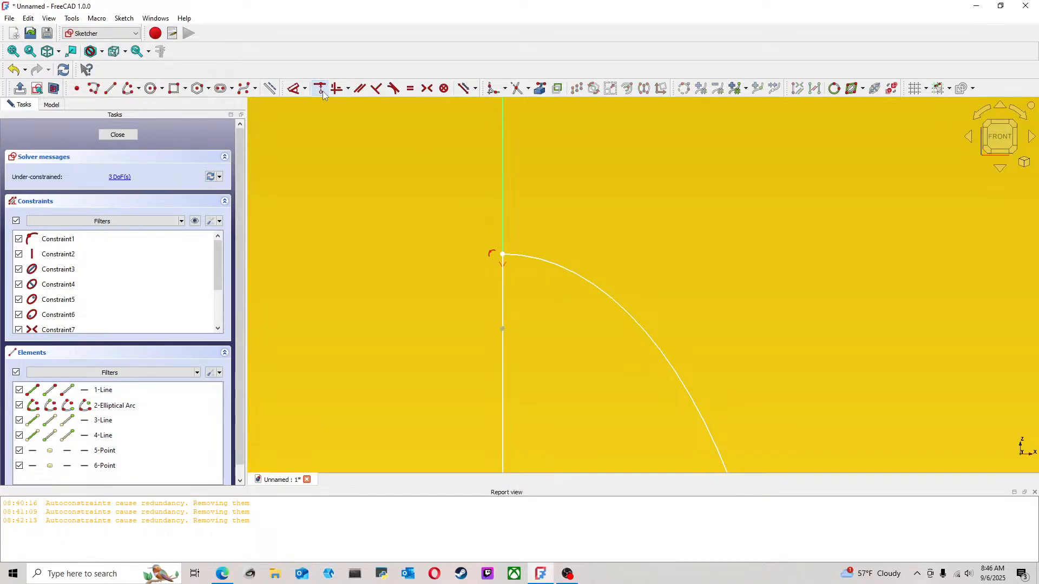
Try to join the overlapping upper endpoints of the arc and the line, and undo the attempt
drag(514, 257, 493, 264)
click(21, 74)
scroll(459, 242, up, 5)
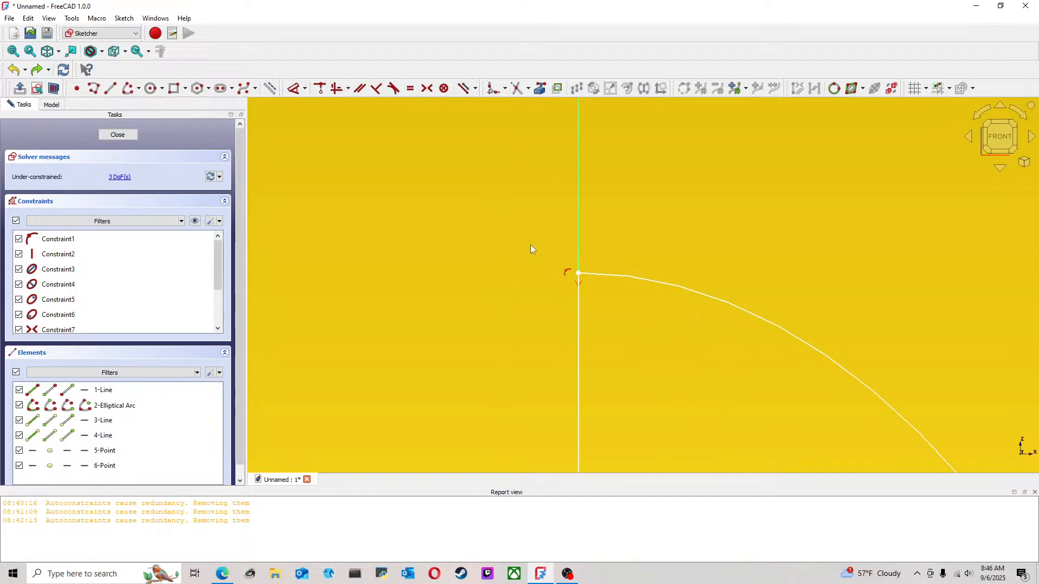
Shrink the larger half-ellipse slightly by raising its lower endpoint, and shift its straight edge a little up the vertical axis
drag(579, 273, 594, 272)
scroll(628, 303, down, 4)
scroll(566, 297, up, 3)
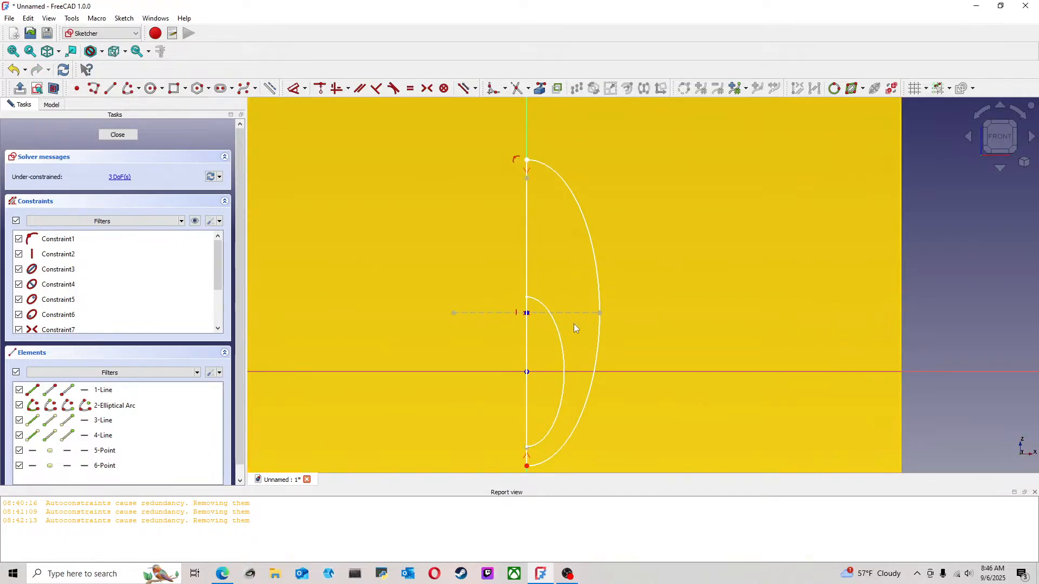
drag(528, 465, 527, 460)
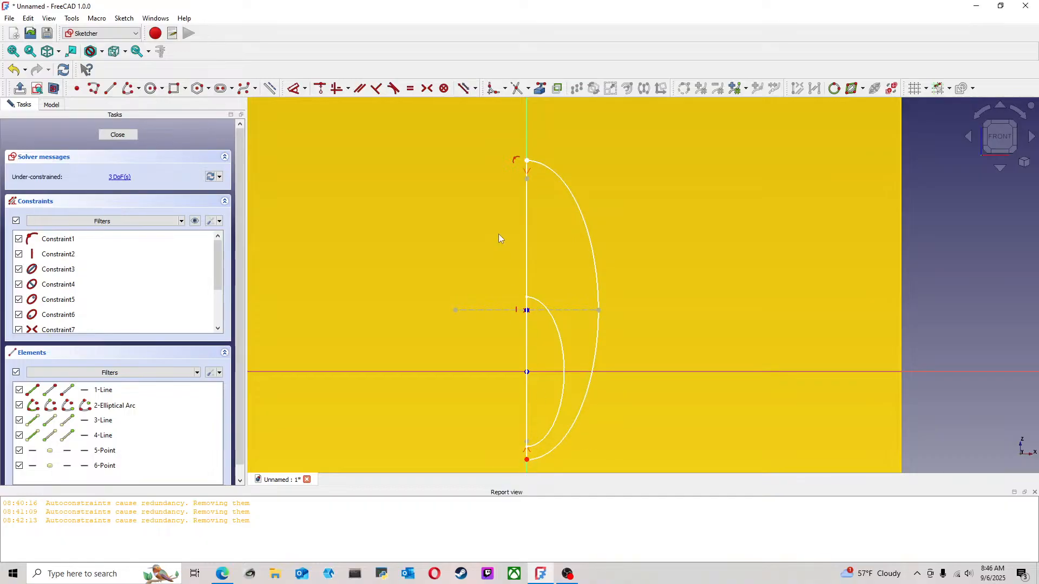
mouse_move(529, 231)
mouse_down()
mouse_move(530, 255)
mouse_move(529, 198)
mouse_move(529, 228)
mouse_up()
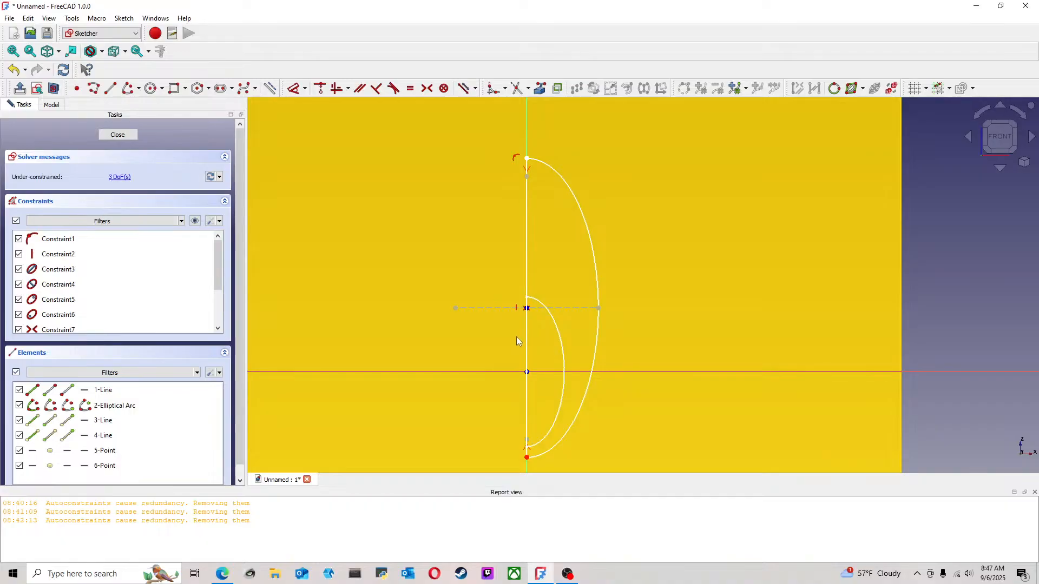
mouse_move(596, 366)
middle_down()
mouse_move(550, 366)
mouse_move(559, 368)
middle_up()
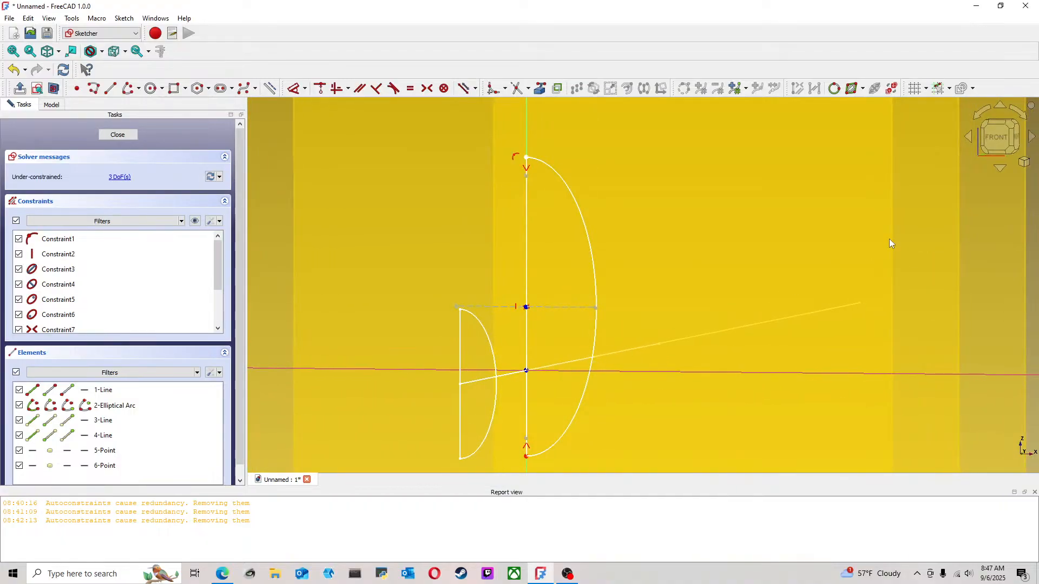
click(998, 137)
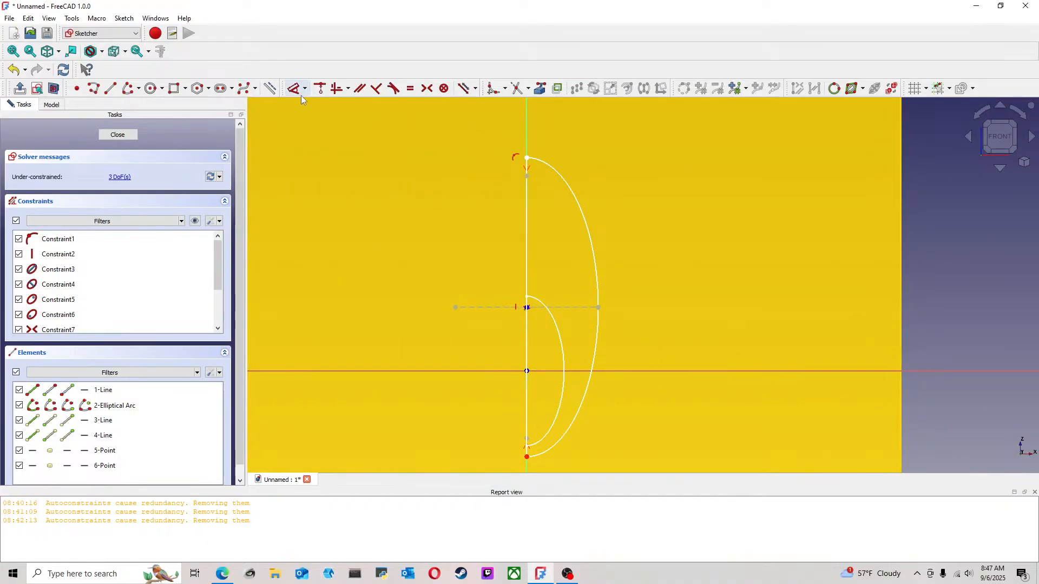
click(294, 88)
click(526, 158)
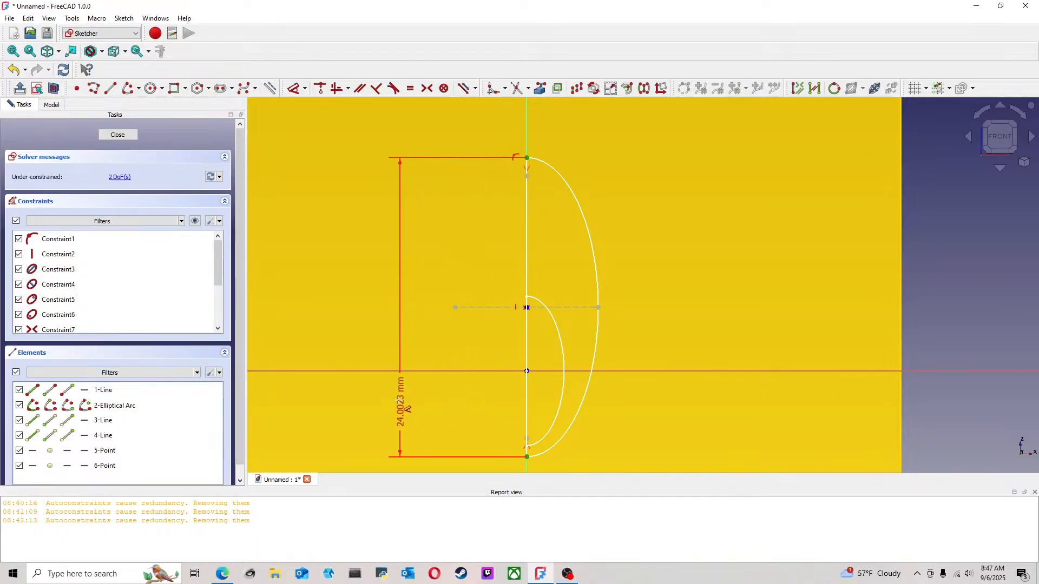
click(383, 388)
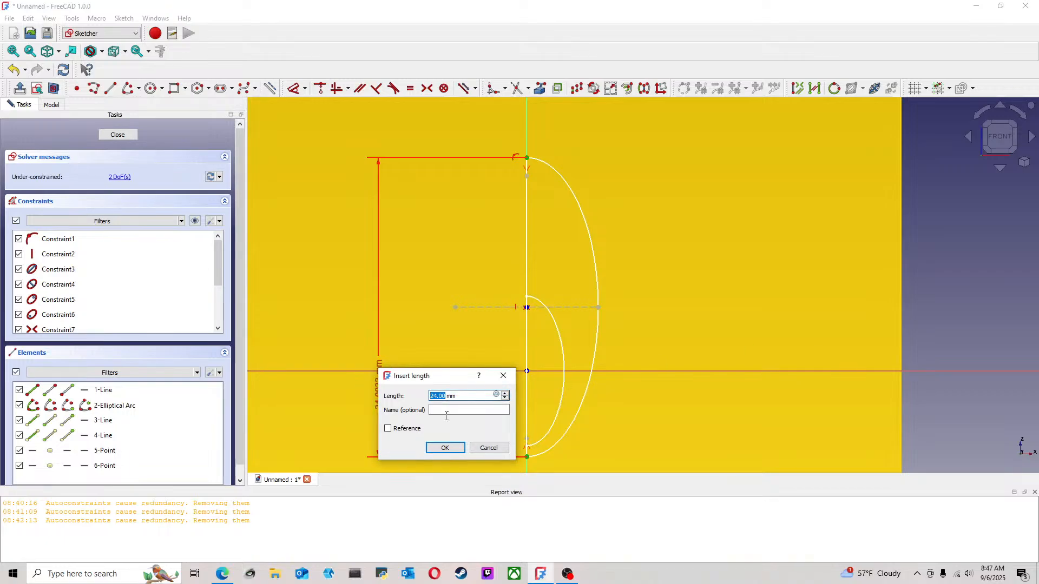
click(488, 448)
Constrain the length of the half-ellipse's vertical line to 38.1 mm
scroll(755, 361, down, 6)
middle_drag(784, 339, 674, 303)
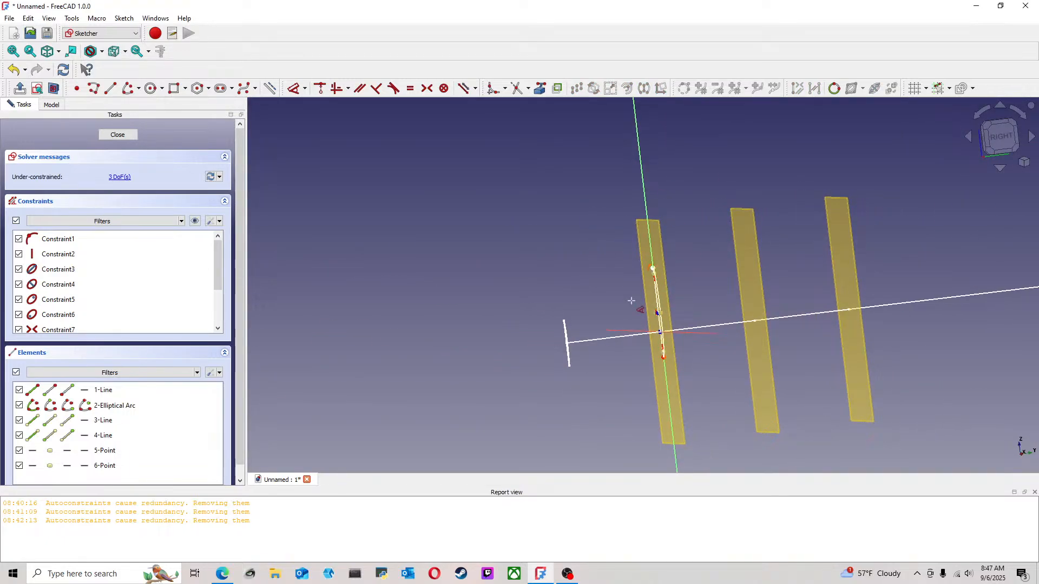
click(1000, 137)
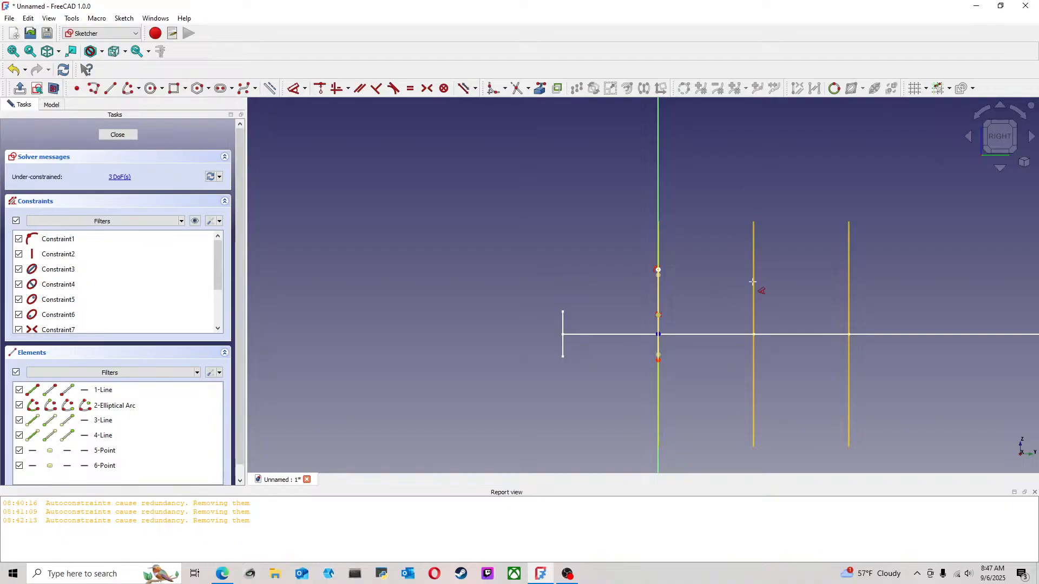
middle_drag(689, 288, 722, 300)
click(986, 142)
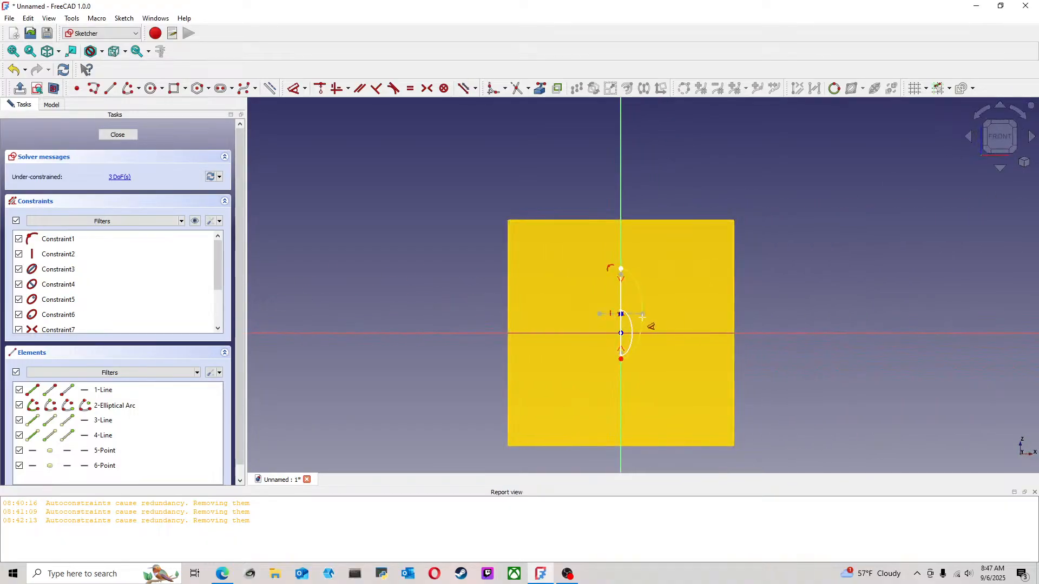
click(595, 249)
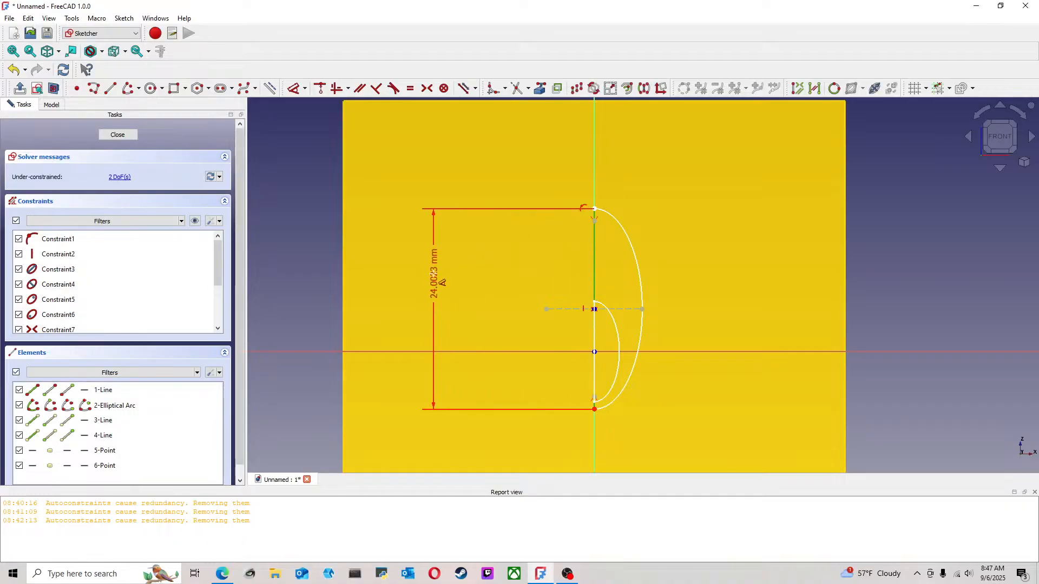
click(433, 274)
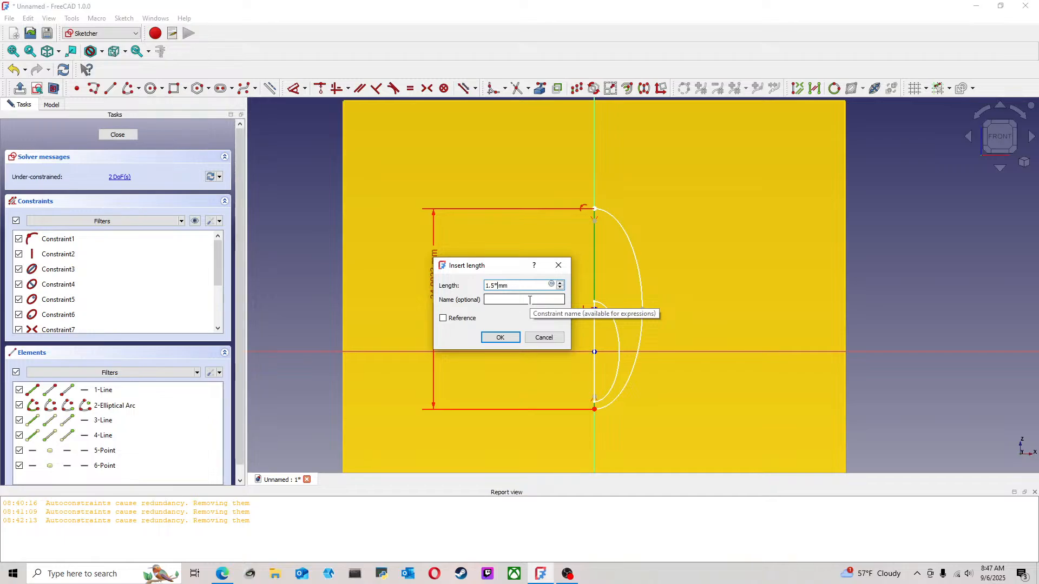
text(.4)
key(Return)
scroll(528, 299, down, 1)
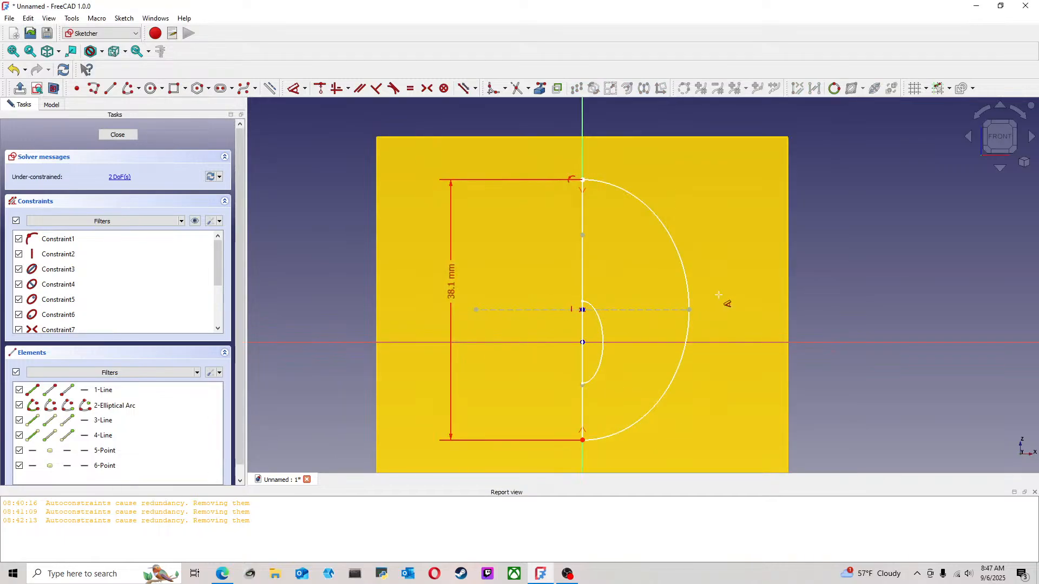
Slide the profile up the vertical axis and constrain the ellipse's horizontal axis line to a length of 25.4 mm
drag(582, 441, 583, 401)
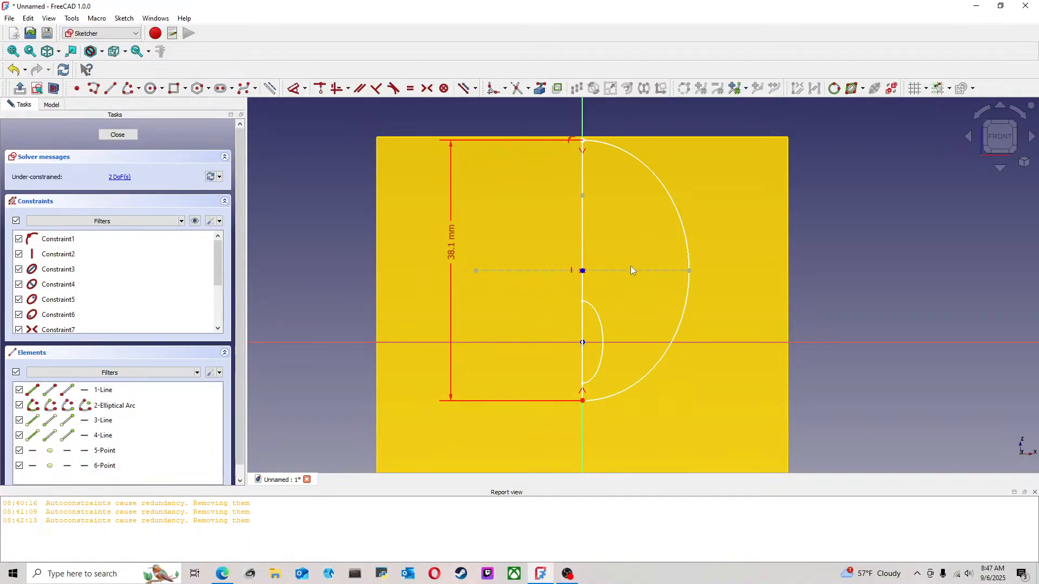
click(295, 90)
click(660, 271)
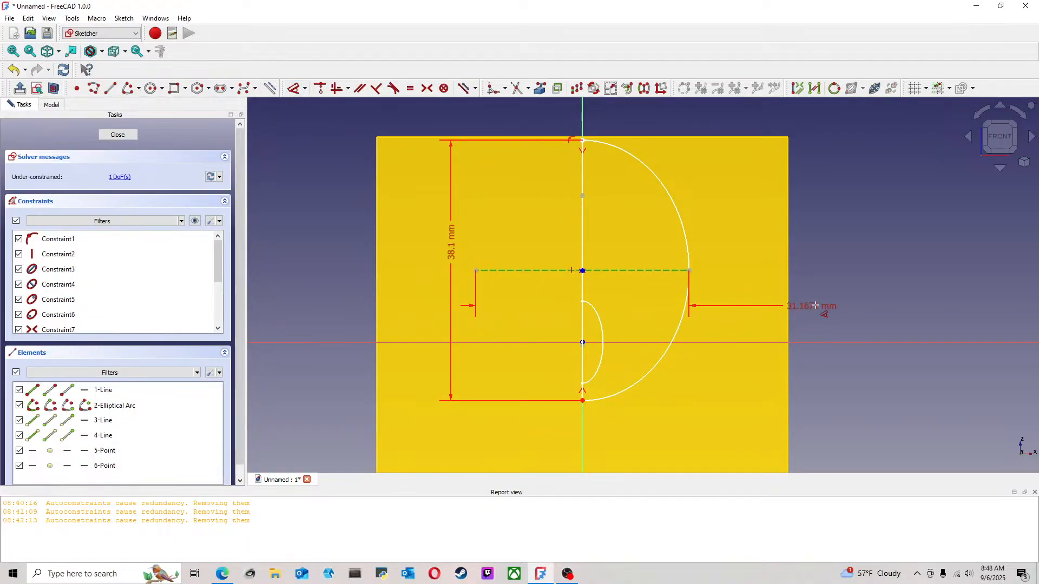
click(859, 302)
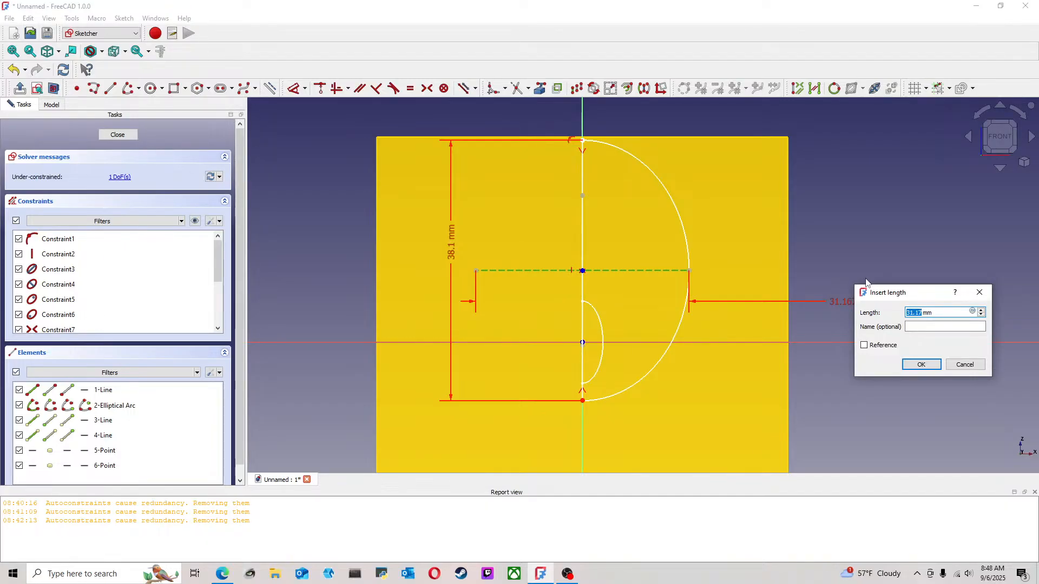
text(25.4)
key(Return)
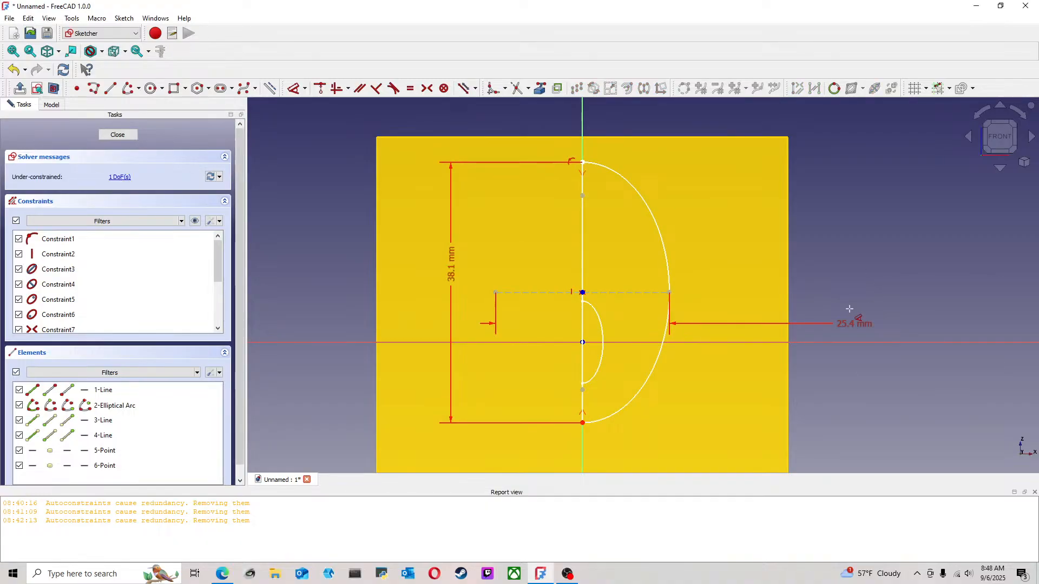
Set the ellipse's horizontal axis length to 20 mm and move the profile further up the vertical axis
scroll(850, 309, up, 2)
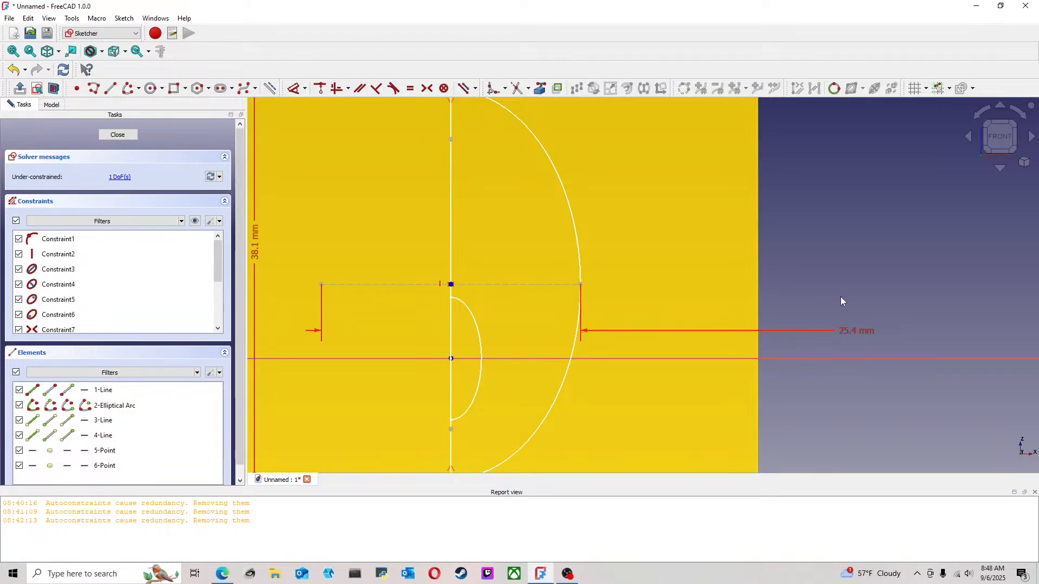
double_click(848, 333)
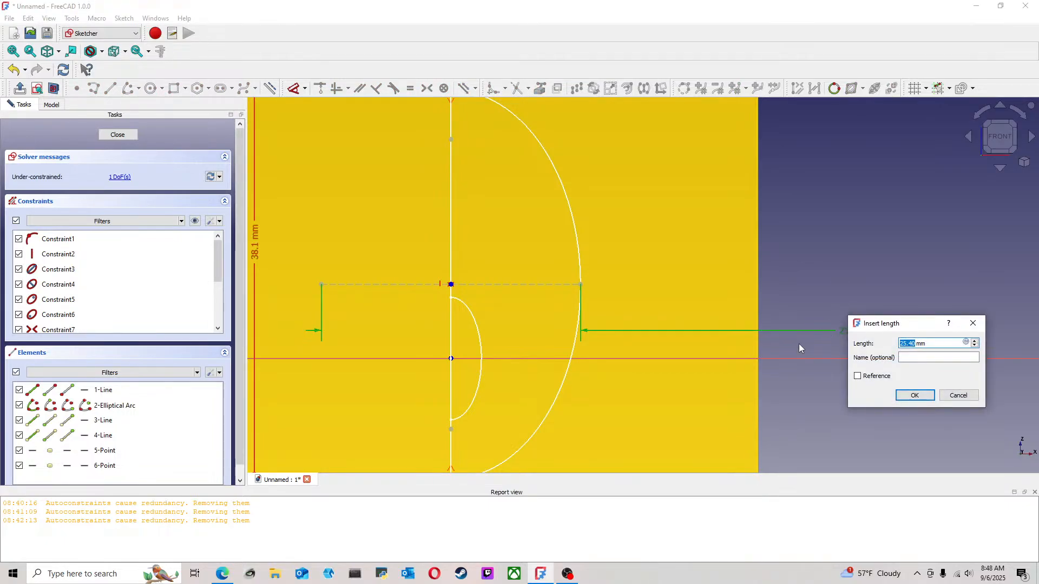
text(20)
key(Return)
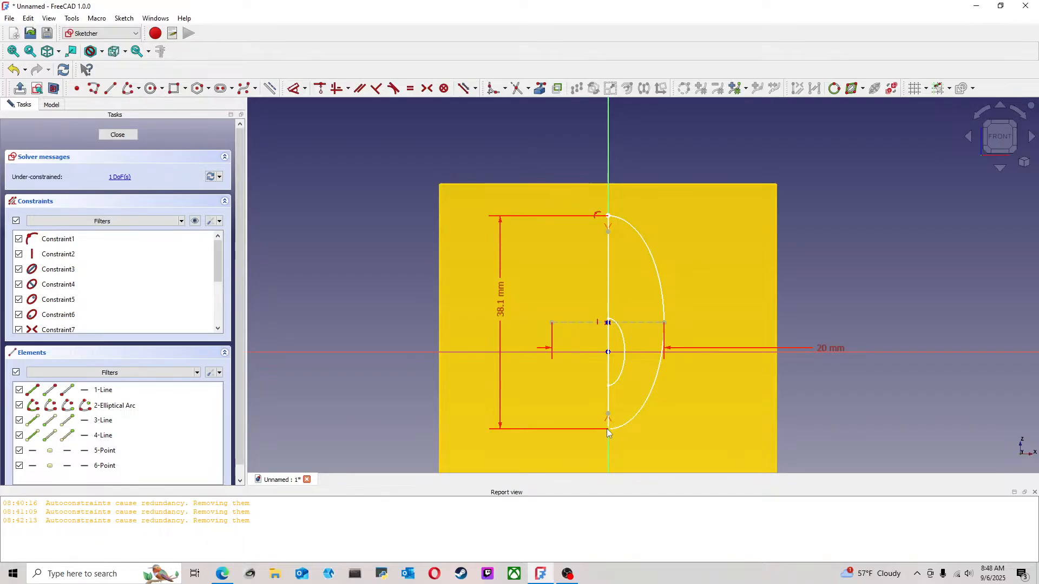
drag(606, 429, 610, 403)
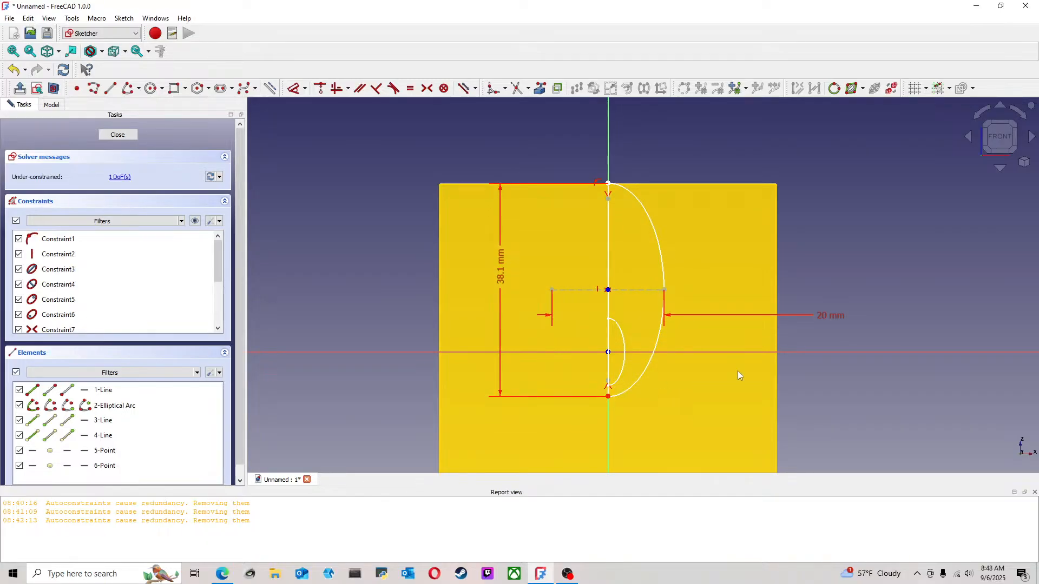
Project the smaller half-ellipse's arc into the sketch as external geometry
middle_drag(738, 371, 640, 365)
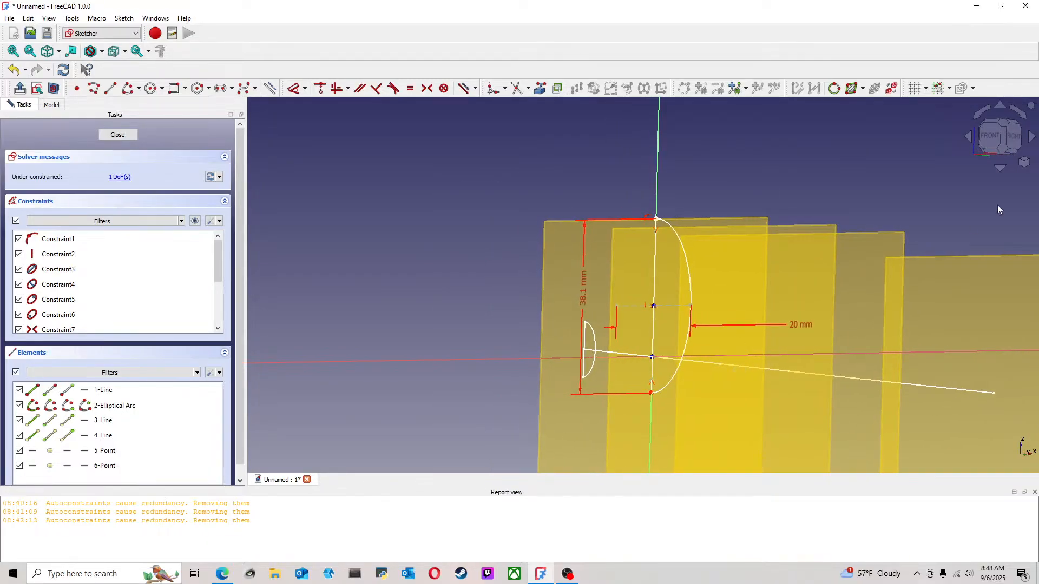
click(990, 135)
scroll(628, 407, up, 4)
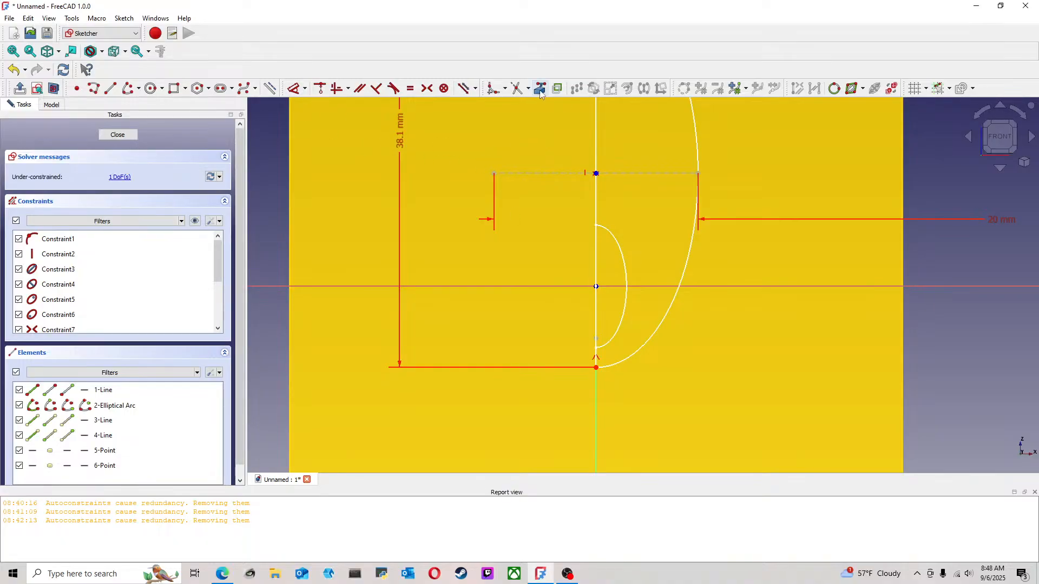
click(627, 287)
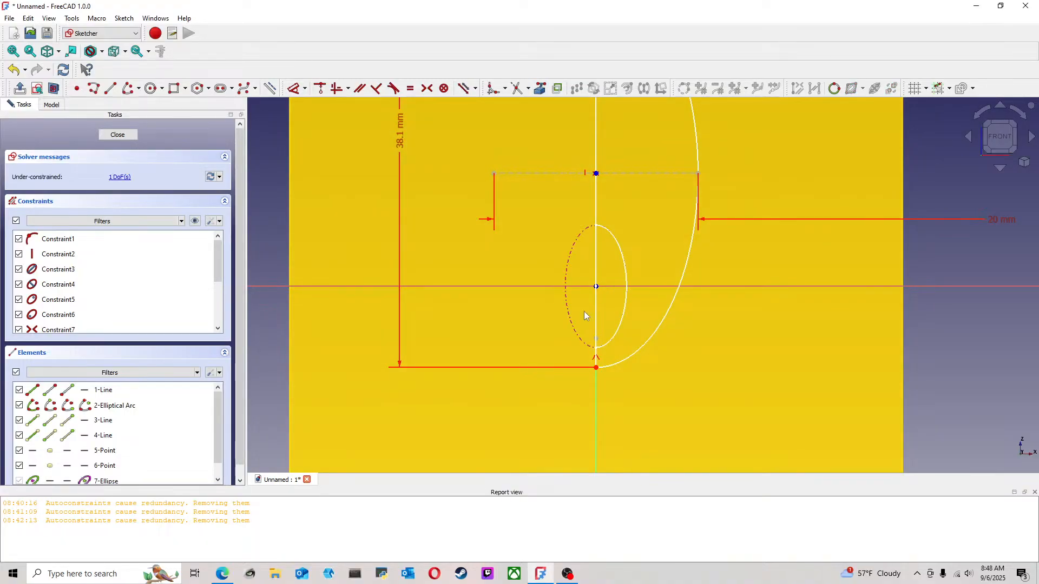
Draw a short line from the profile's lower endpoint to the projected ellipse and constrain it vertical
click(110, 89)
scroll(620, 377, up, 3)
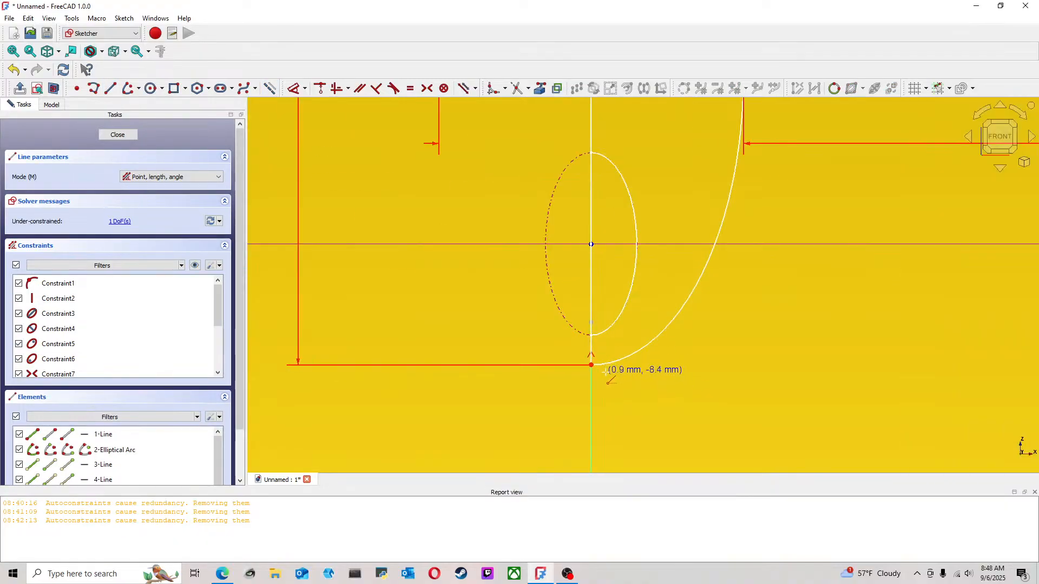
click(584, 362)
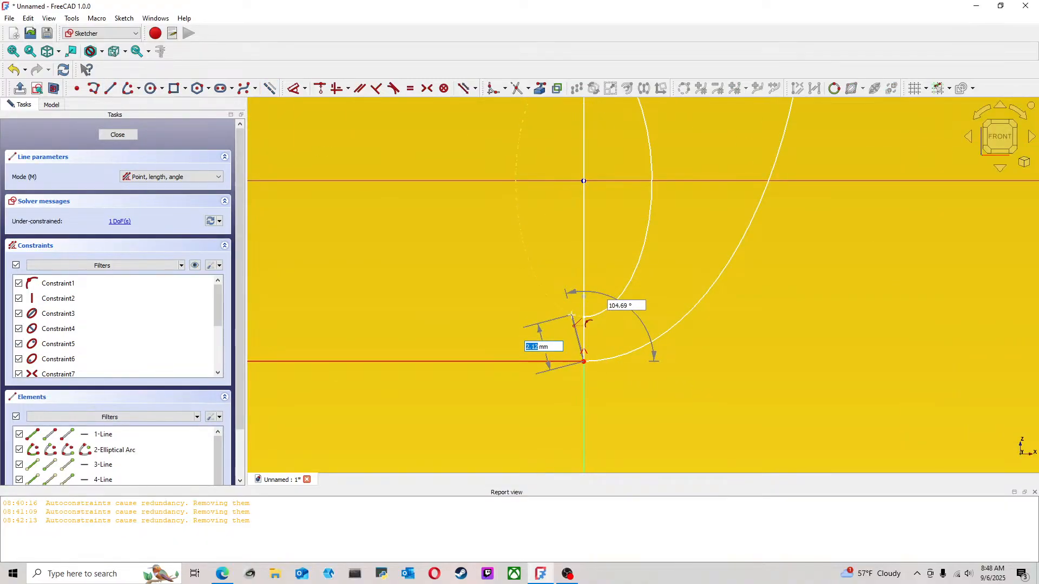
click(572, 314)
click(577, 334)
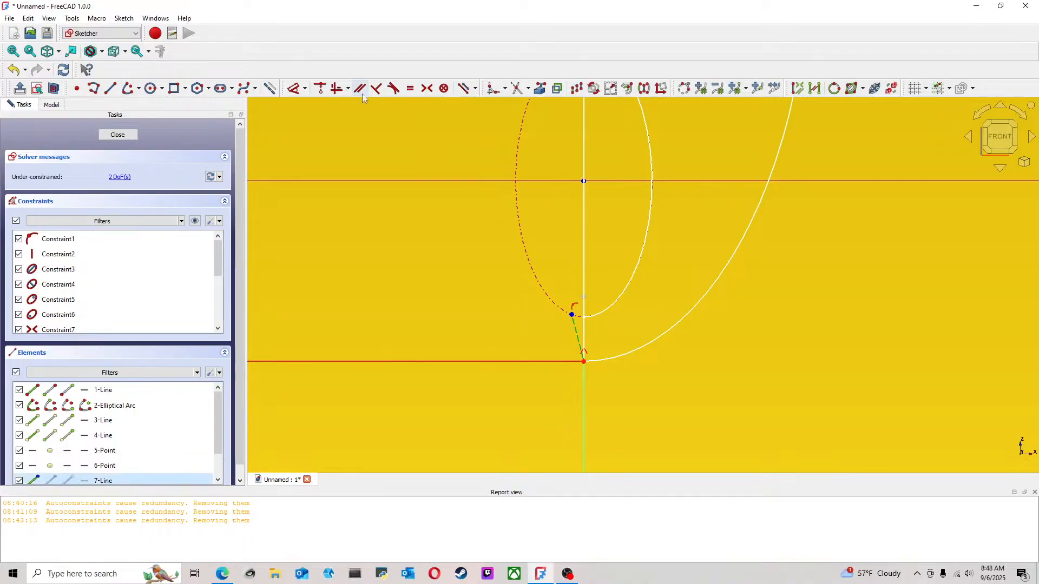
click(336, 88)
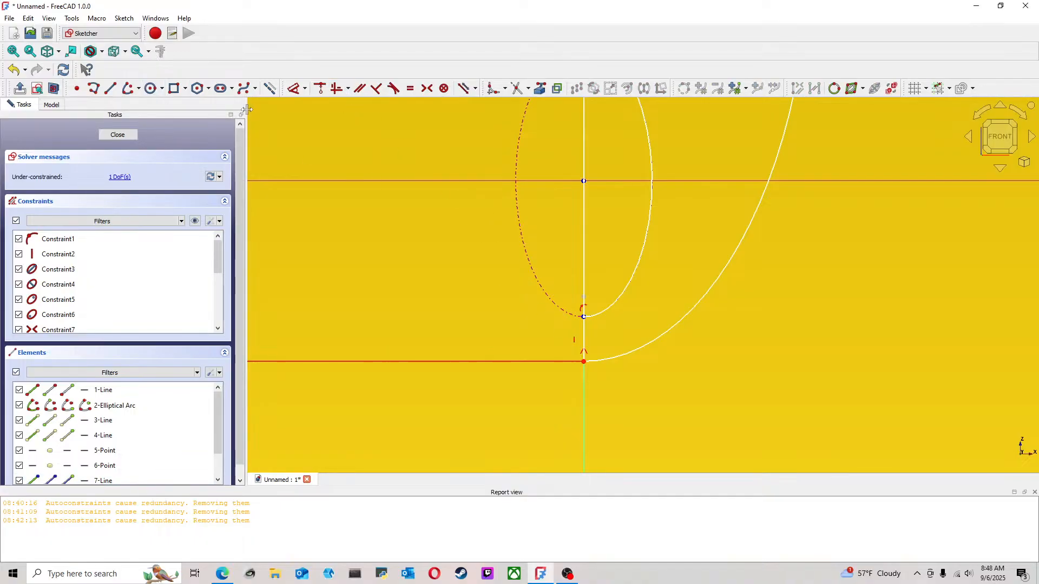
click(290, 94)
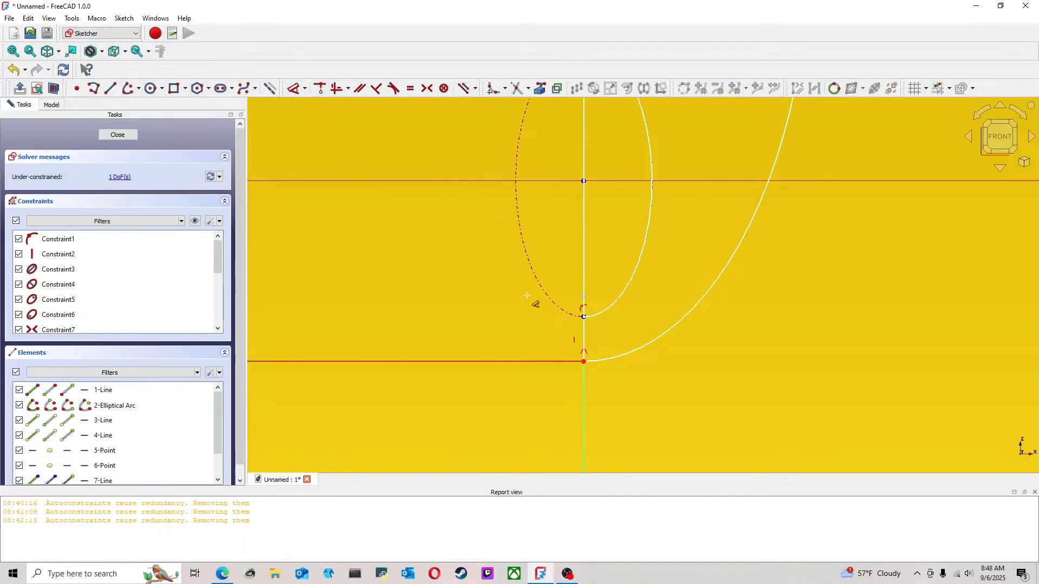
click(583, 327)
key(Escape)
mouse_move(526, 325)
middle_down()
mouse_move(565, 333)
mouse_move(701, 306)
mouse_move(865, 311)
mouse_move(793, 294)
mouse_move(688, 296)
mouse_move(582, 350)
middle_up()
key(Escape)
key(Escape)
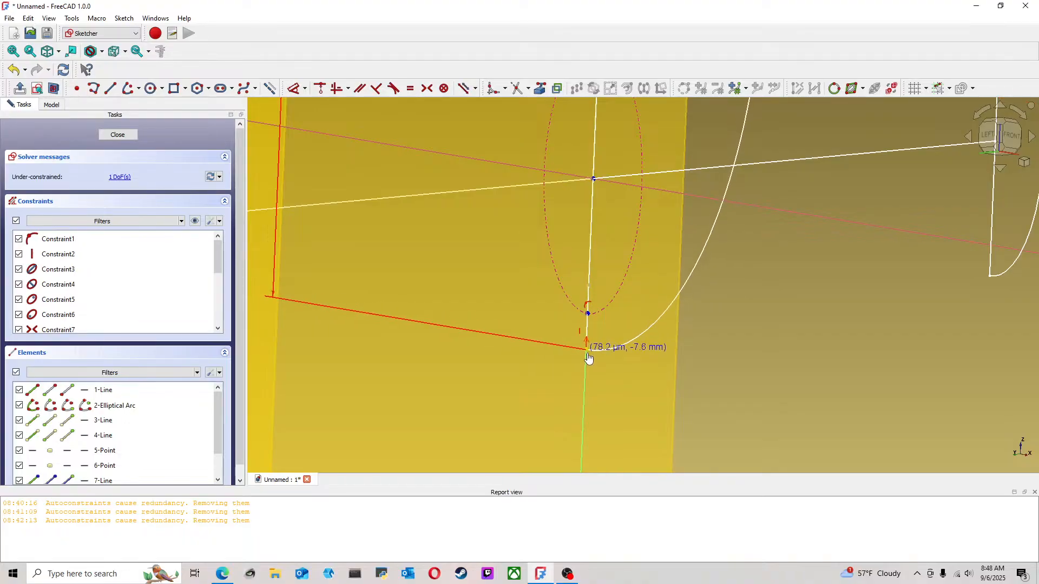
Constrain the distance between the short line's endpoint on the projected ellipse and the profile's lower endpoint to 2 mm
click(296, 88)
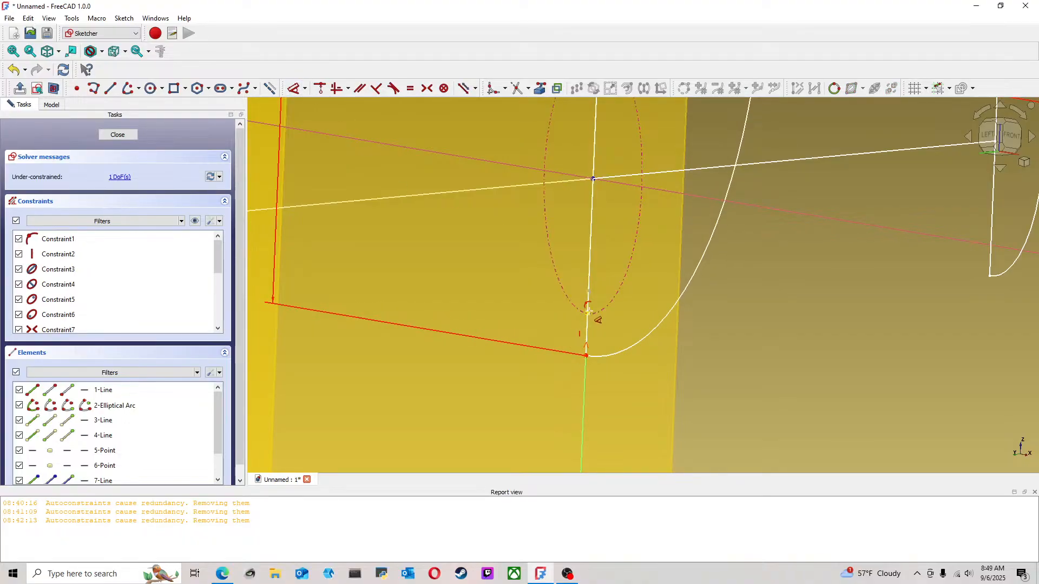
click(588, 313)
click(586, 356)
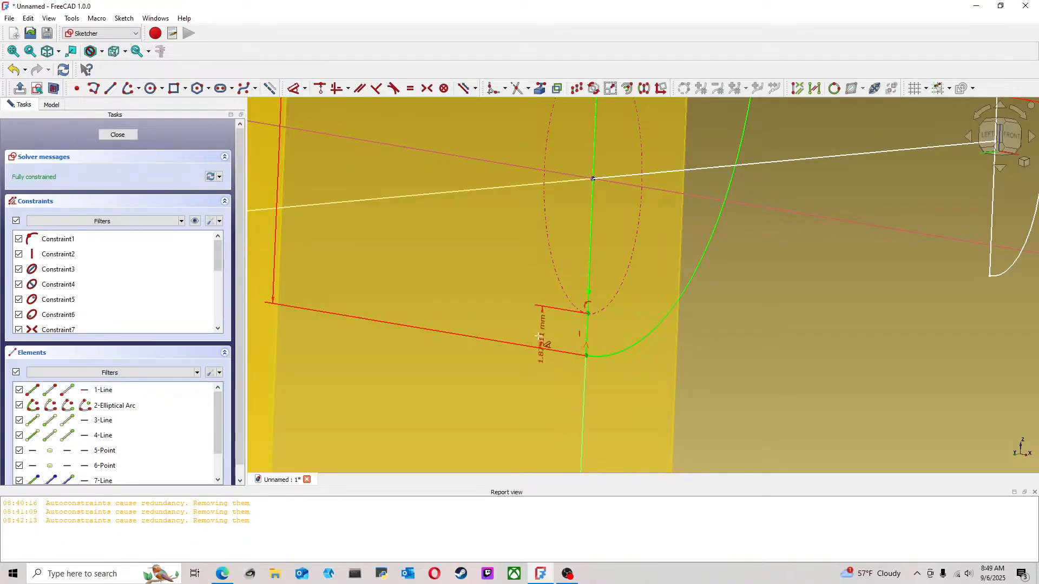
click(523, 322)
text(2mm)
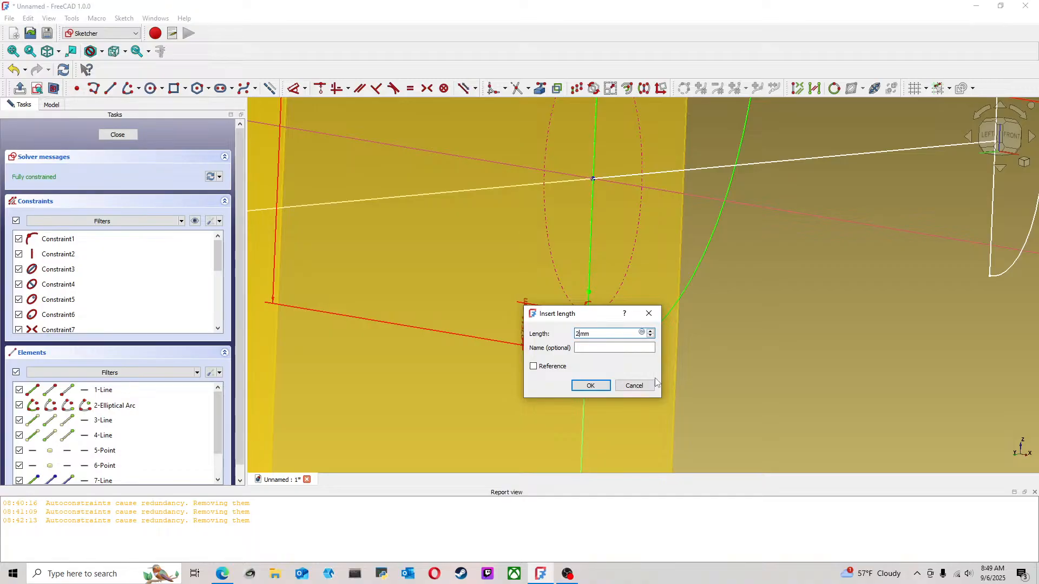
key(Return)
scroll(659, 383, down, 6)
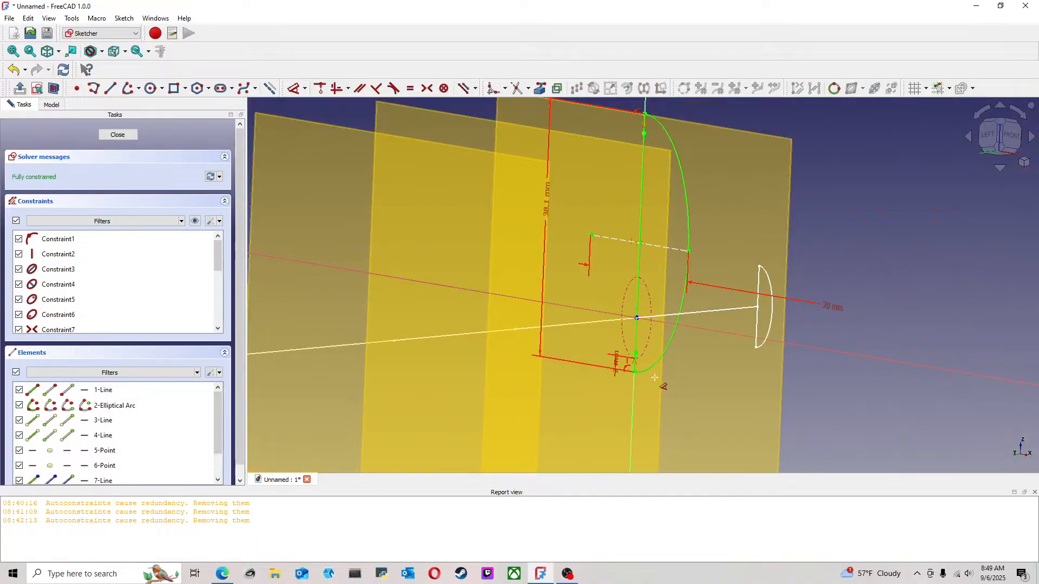
mouse_move(840, 371)
middle_down()
mouse_move(714, 361)
mouse_move(856, 217)
middle_up()
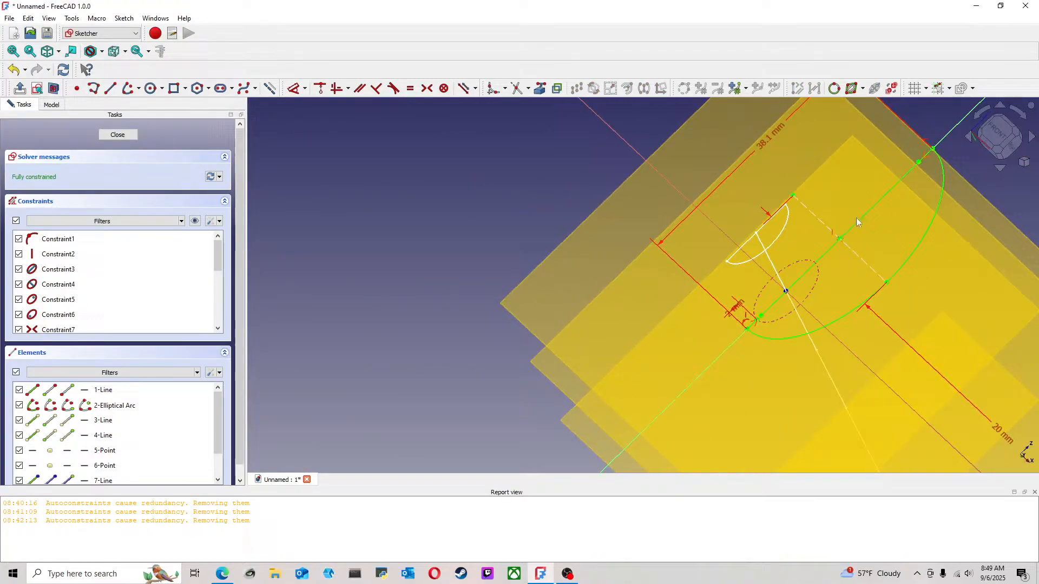
click(1002, 147)
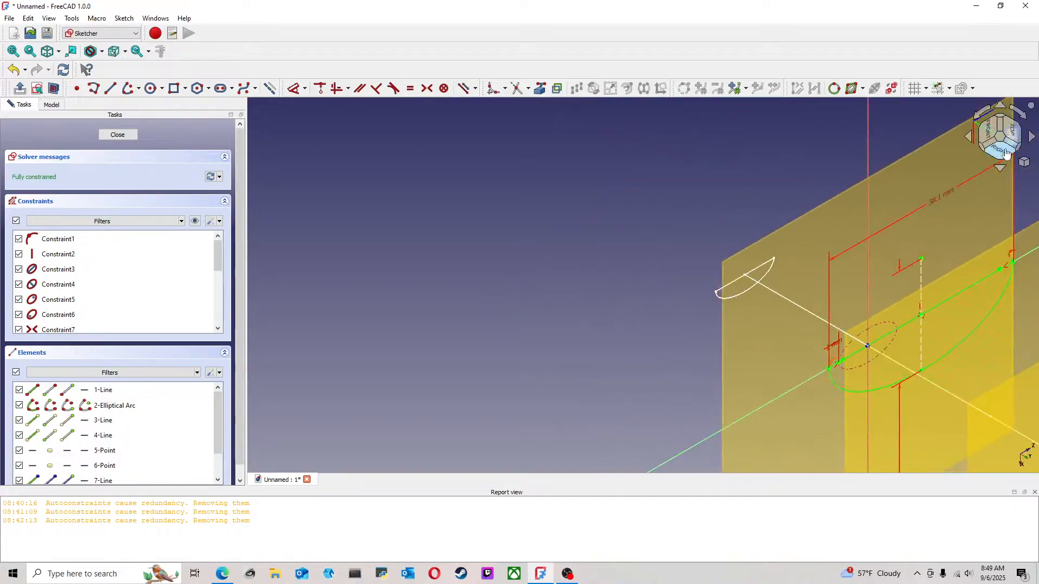
Check the larger half-ellipse profile from the side and finish editing its sketch
click(1006, 148)
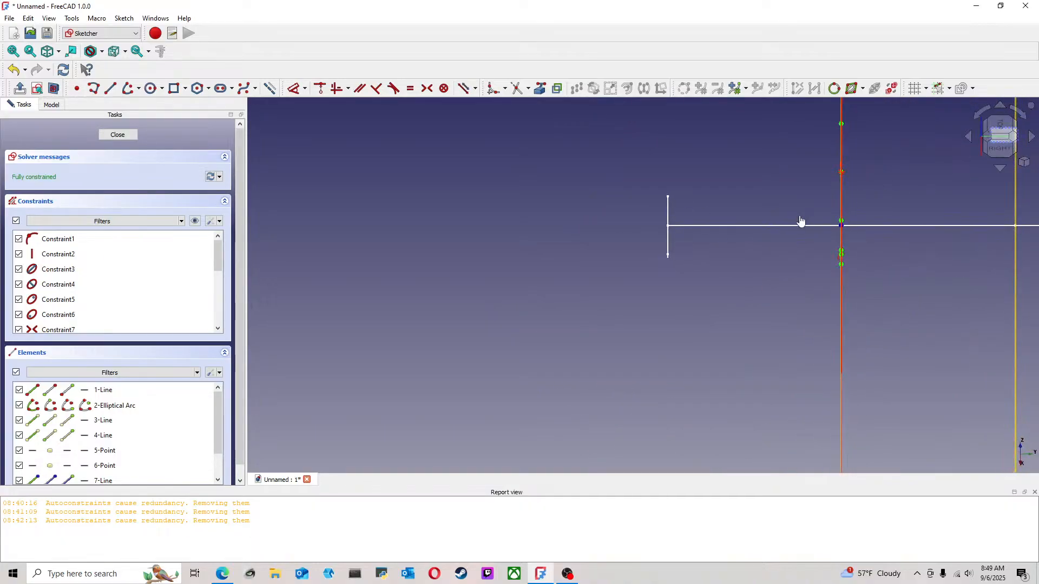
scroll(730, 212, down, 3)
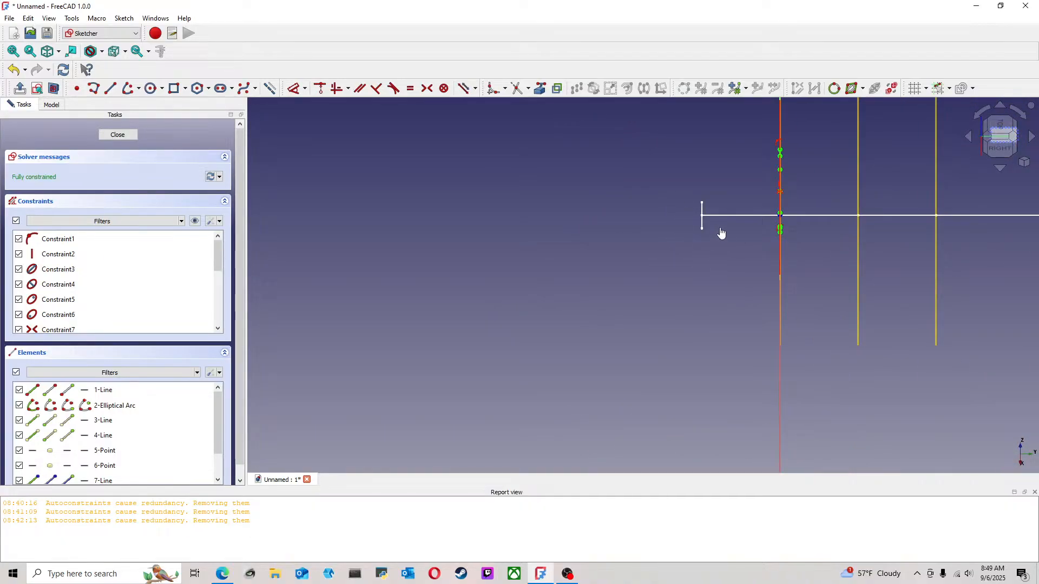
click(117, 135)
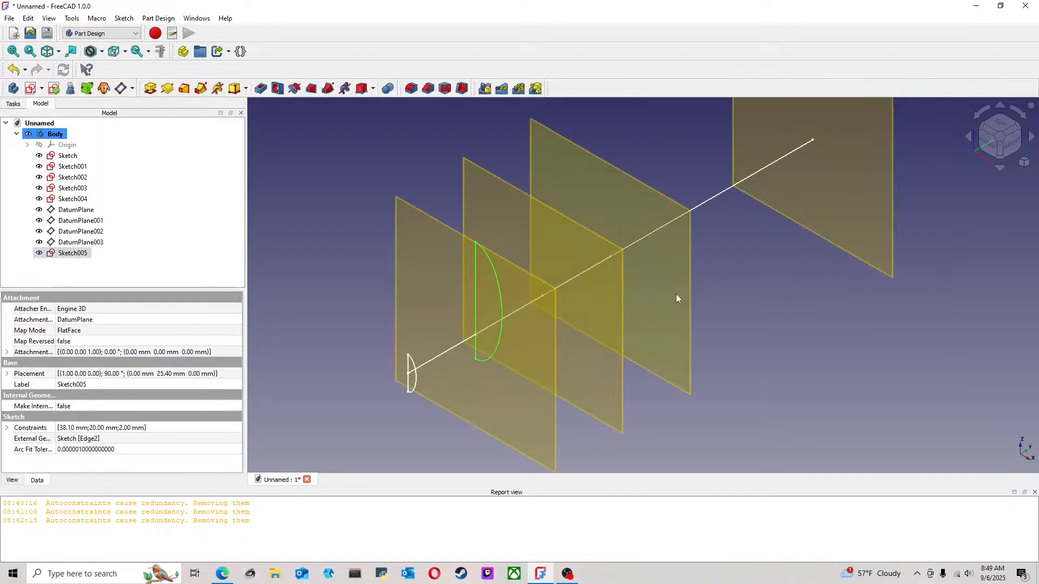
Hide the first datum plane, the one carrying the larger half-ellipse profile, and inspect both profiles from the side
middle_drag(676, 294, 660, 272)
click(821, 322)
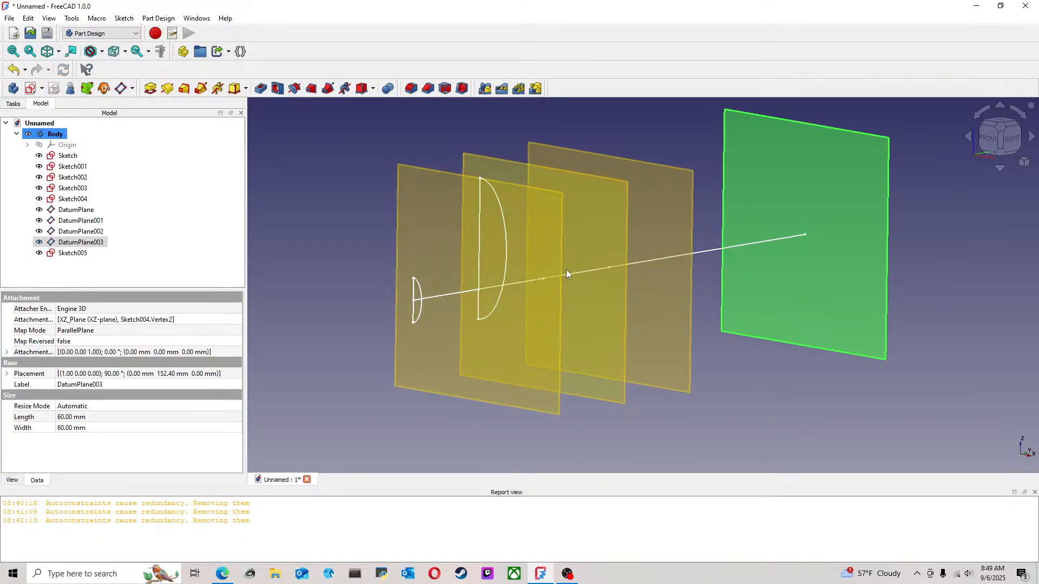
click(555, 276)
key(space)
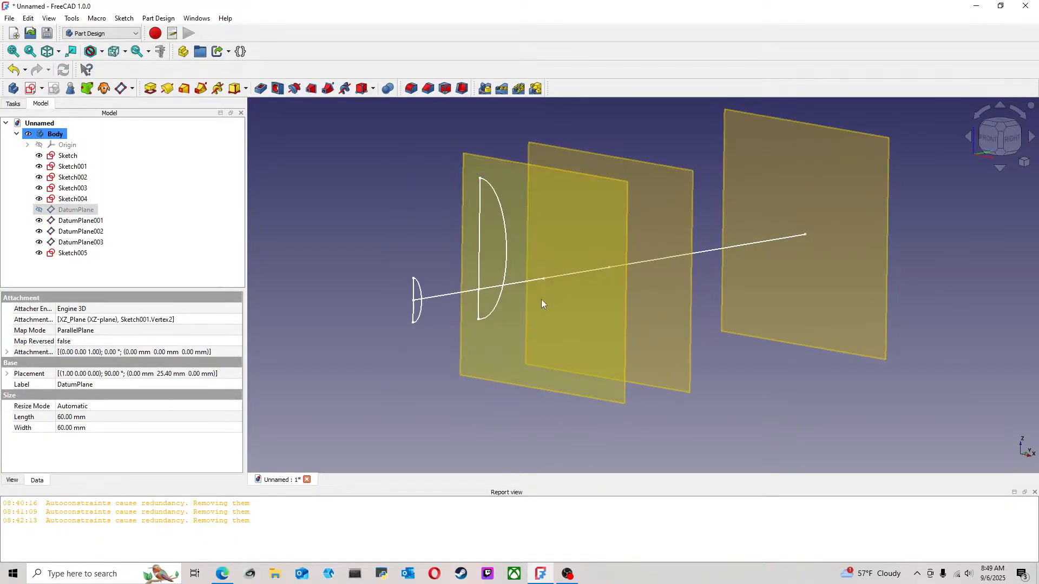
middle_drag(541, 300, 364, 255)
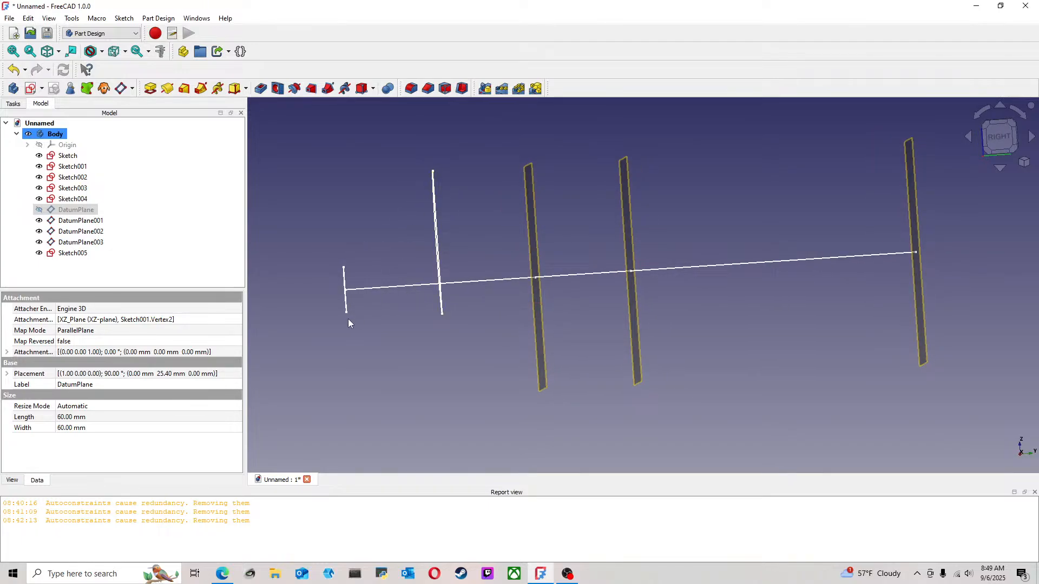
mouse_move(373, 286)
middle_down()
mouse_move(381, 283)
mouse_move(357, 287)
mouse_move(399, 278)
mouse_move(421, 288)
middle_up()
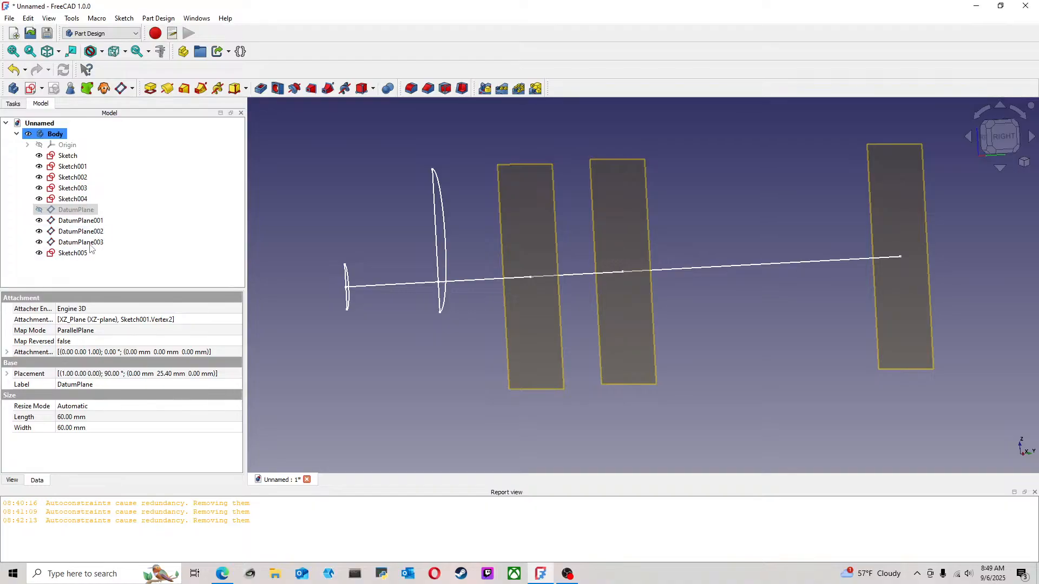
Duplicate Sketch005, the larger half-ellipse profile, excluding all of its dependencies from the copy
click(73, 253)
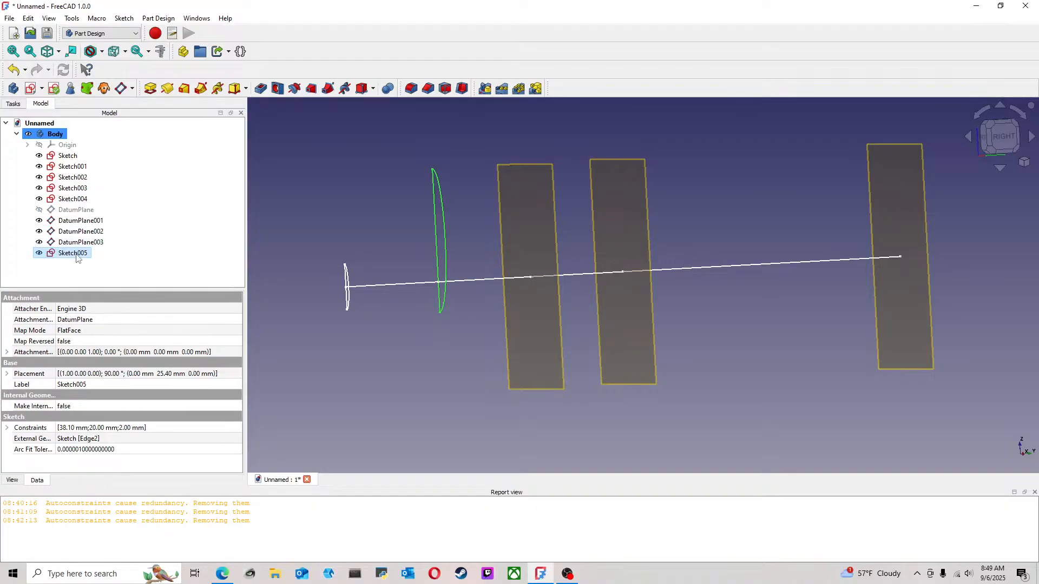
key(ctrl+e)
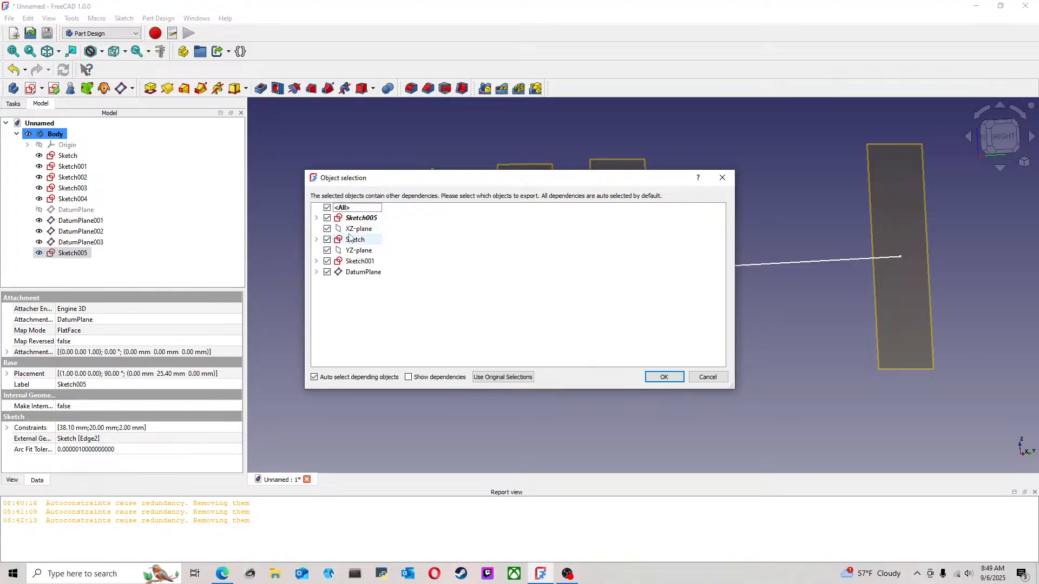
click(328, 242)
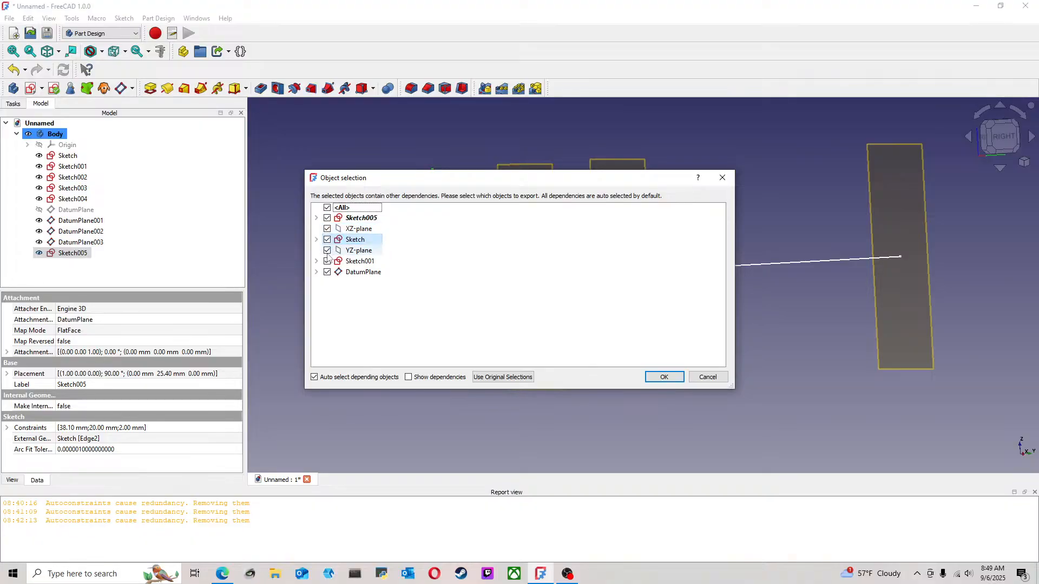
click(327, 273)
click(327, 261)
click(326, 250)
click(327, 240)
click(326, 229)
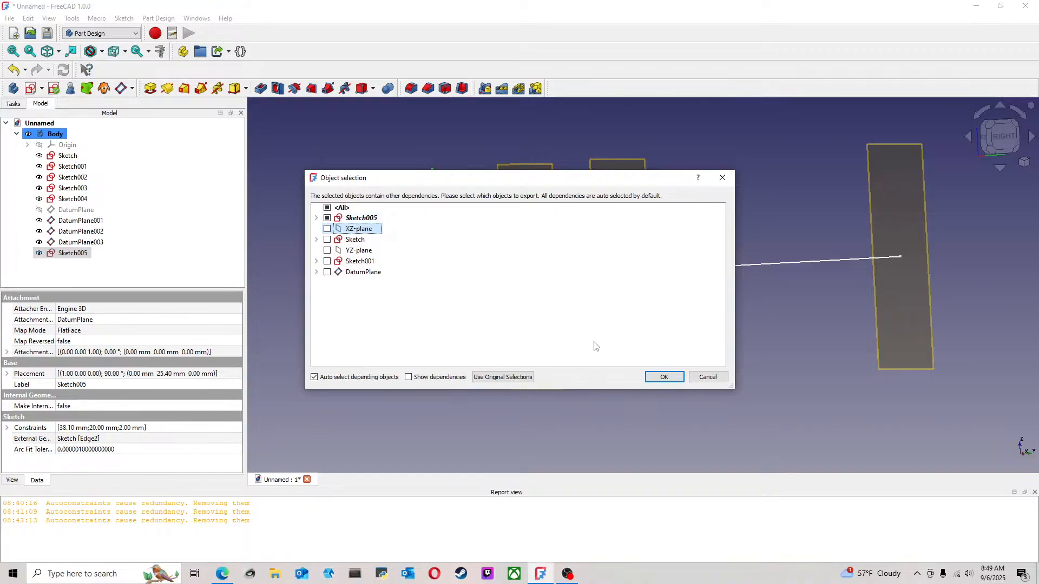
click(664, 376)
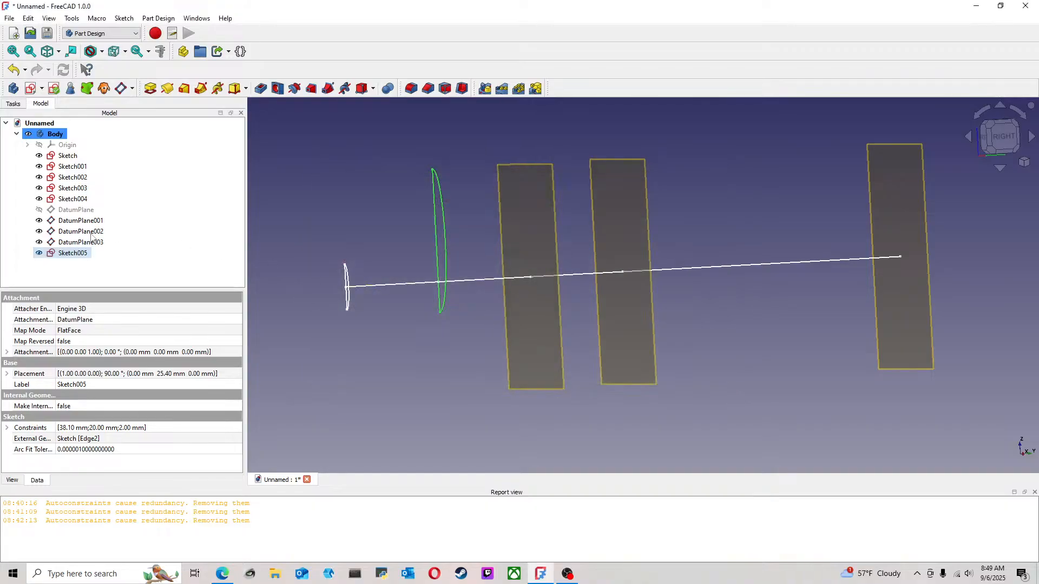
click(48, 262)
key(ctrl+v)
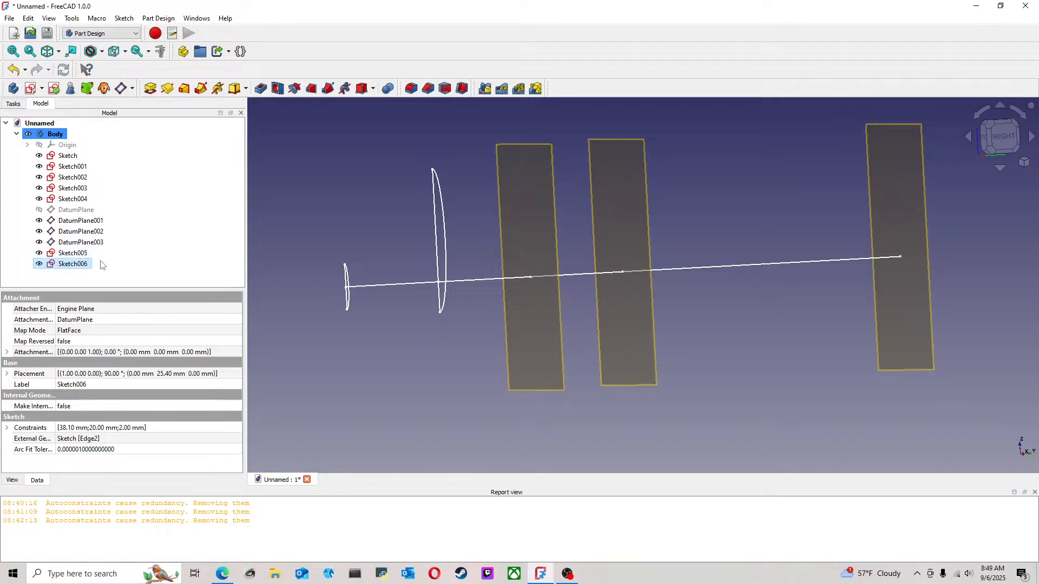
Reattach the copied sketch, Sketch006, to DatumPlane001, keeping the Plane face attachment mode
right_click(84, 269)
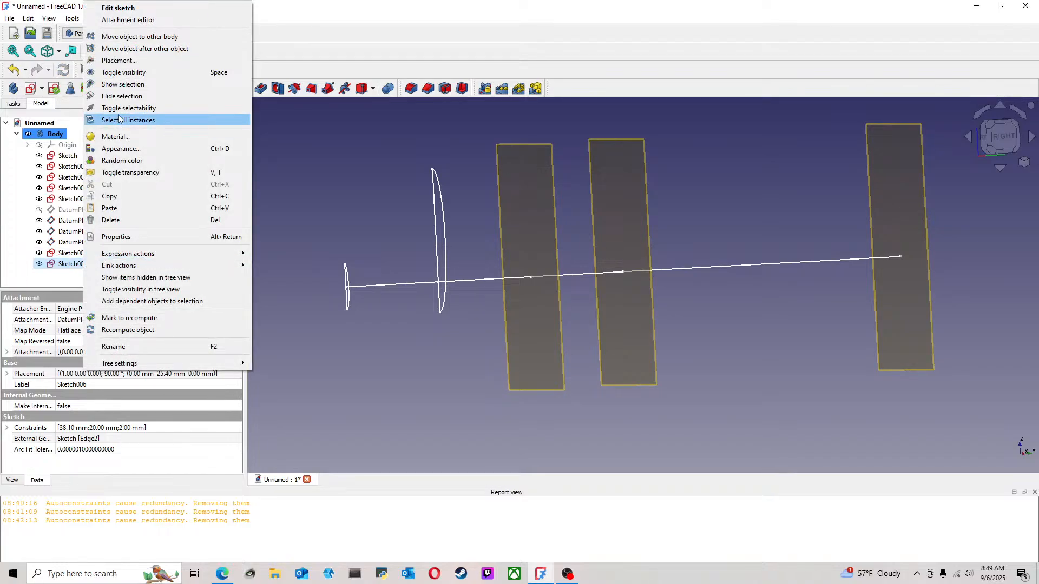
click(9, 234)
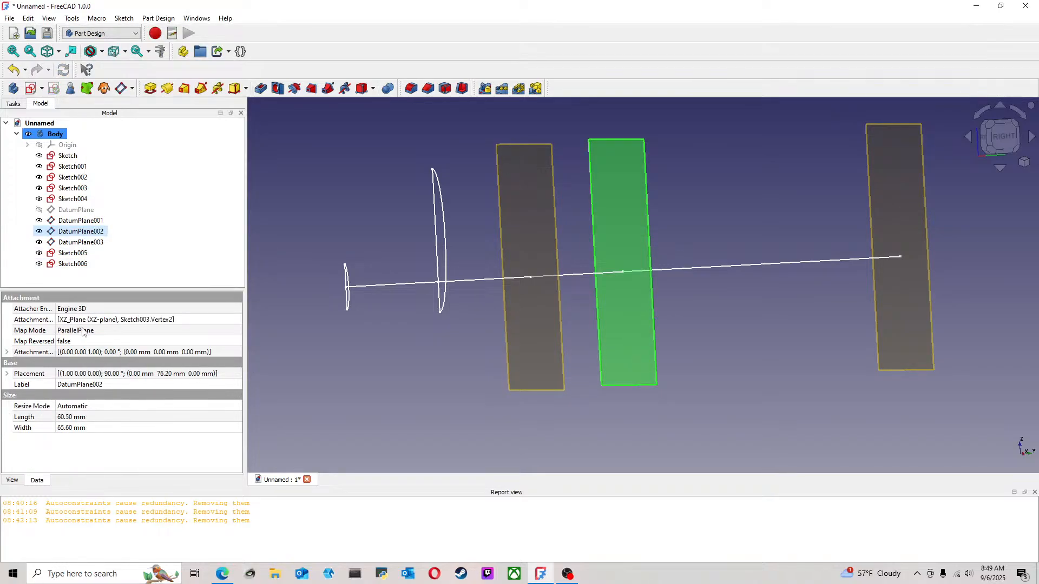
click(81, 265)
click(97, 330)
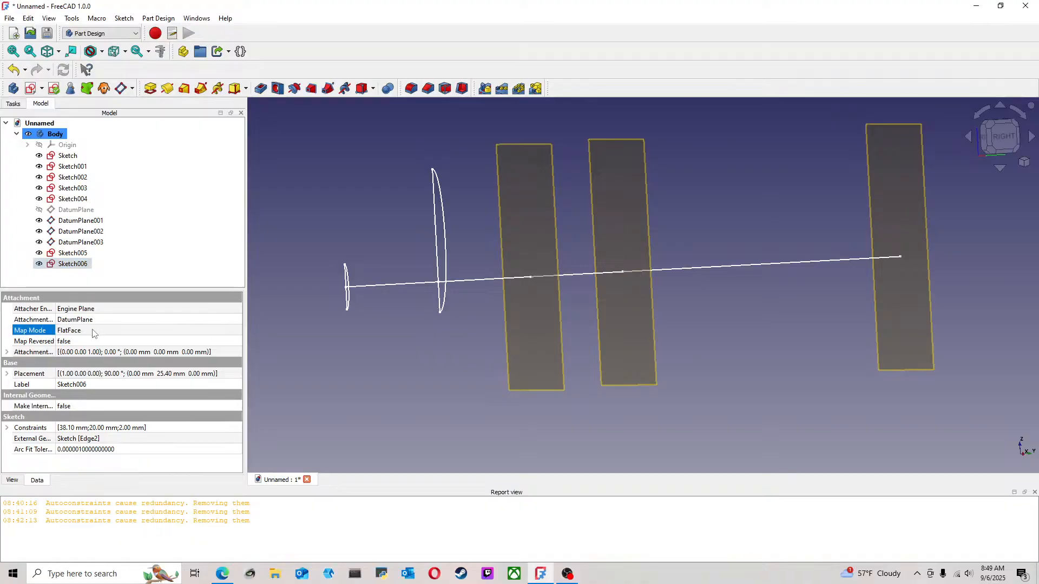
click(237, 331)
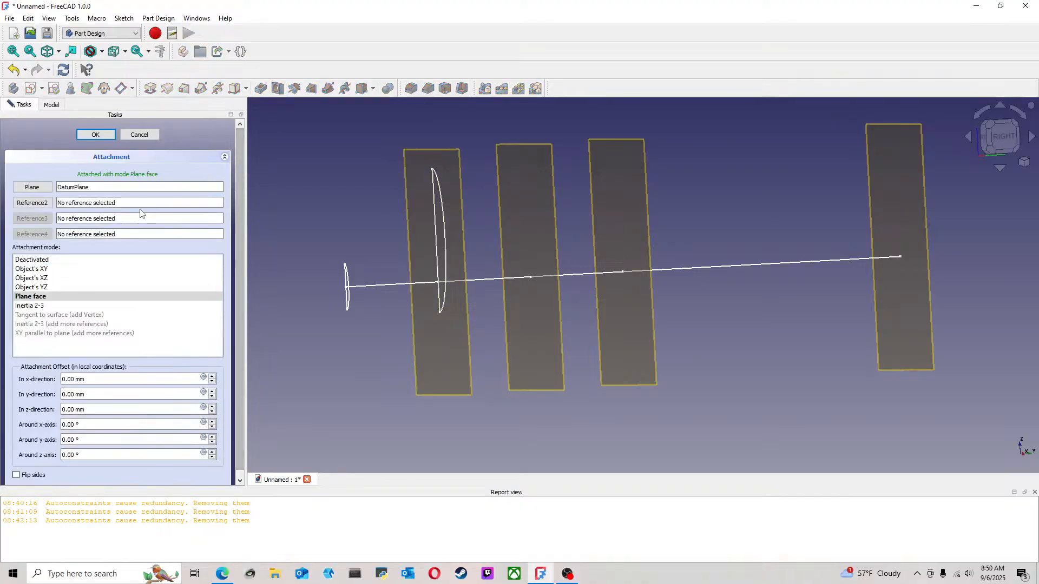
click(40, 188)
click(553, 211)
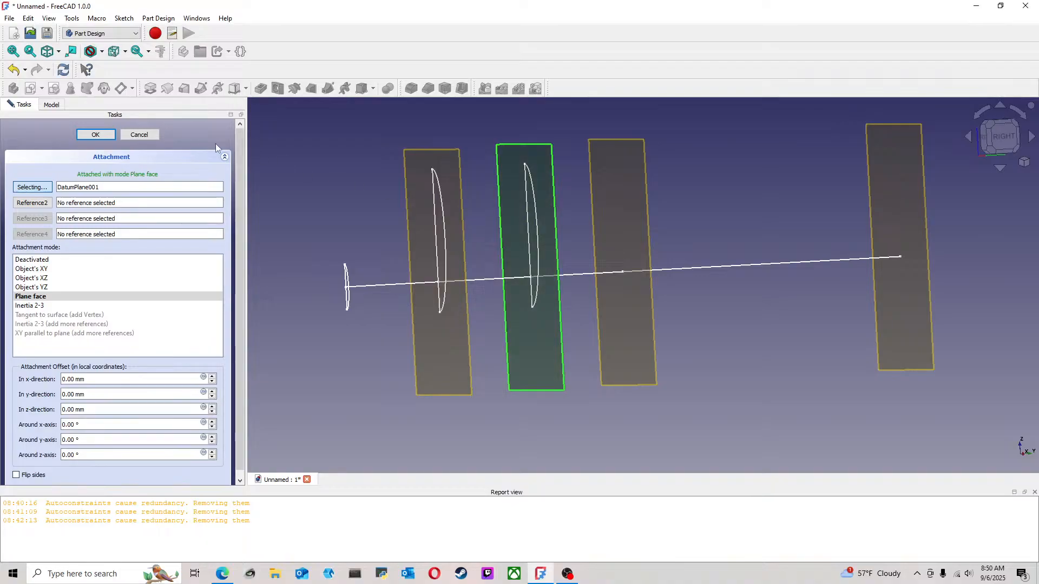
click(87, 135)
click(568, 244)
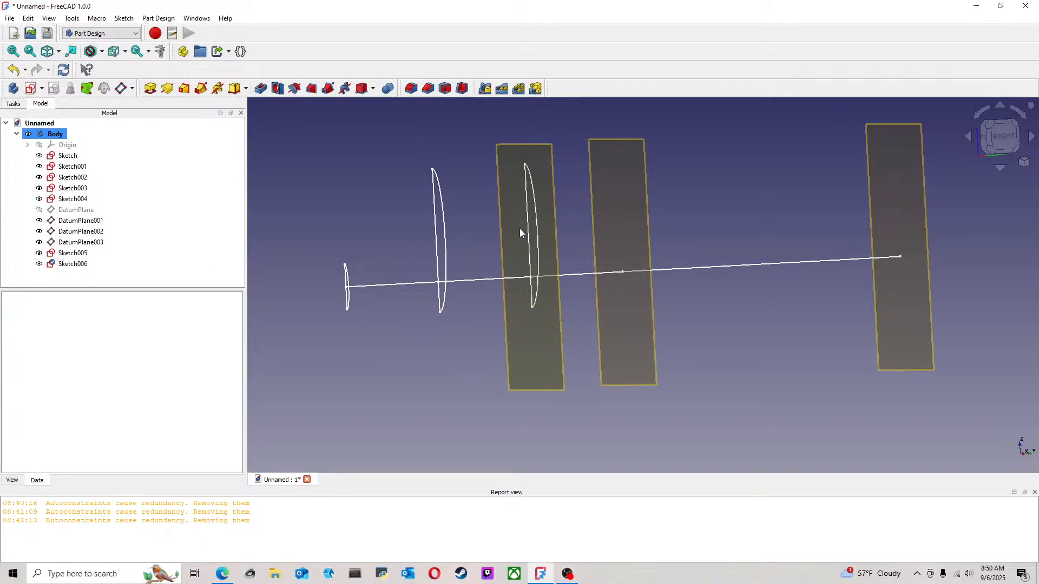
Open the copied sketch on DatumPlane001 for editing and set the half-ellipse's height to 50.8 mm
double_click(84, 266)
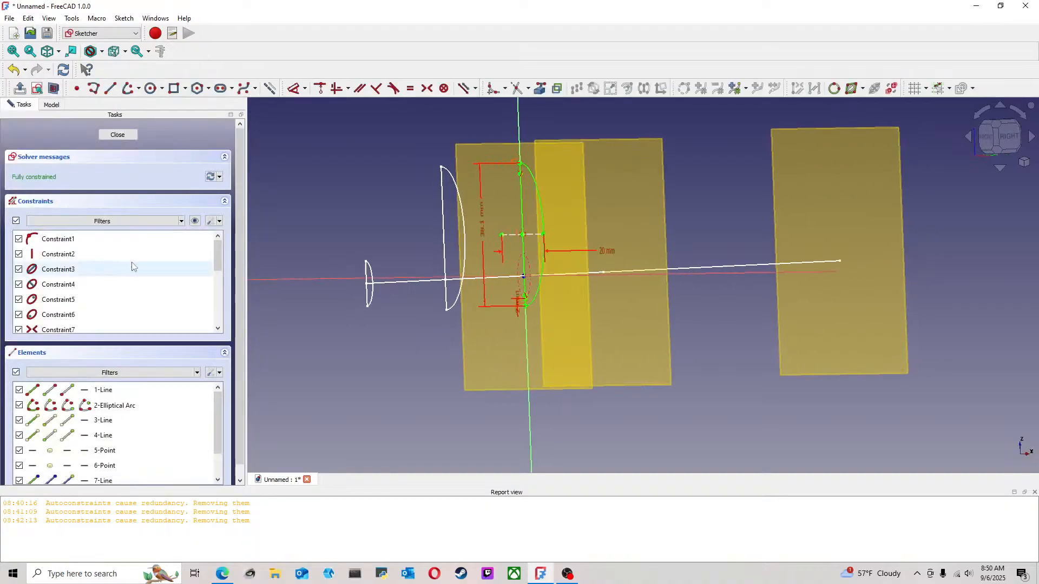
scroll(642, 232, up, 2)
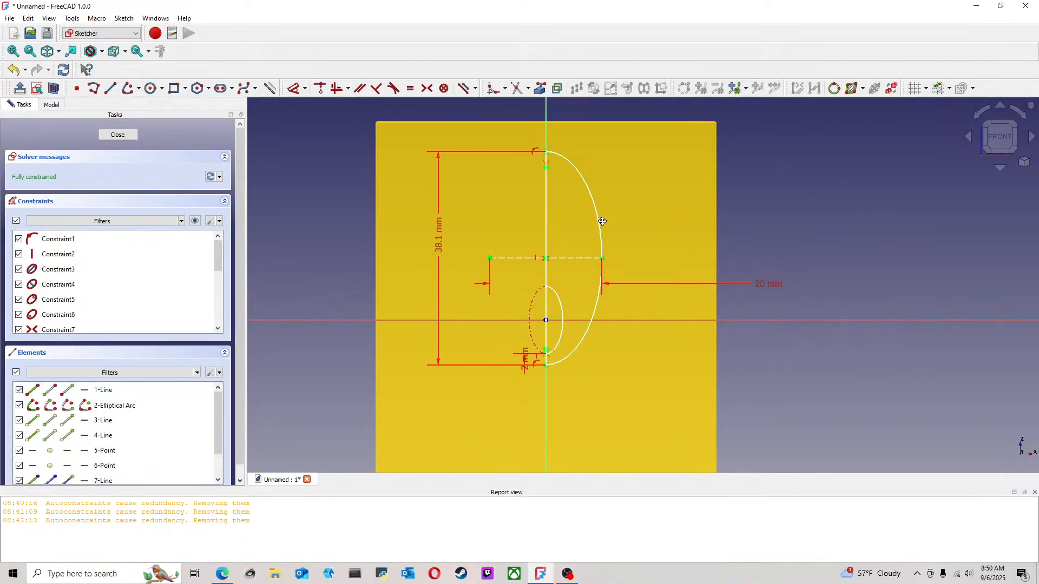
double_click(441, 250)
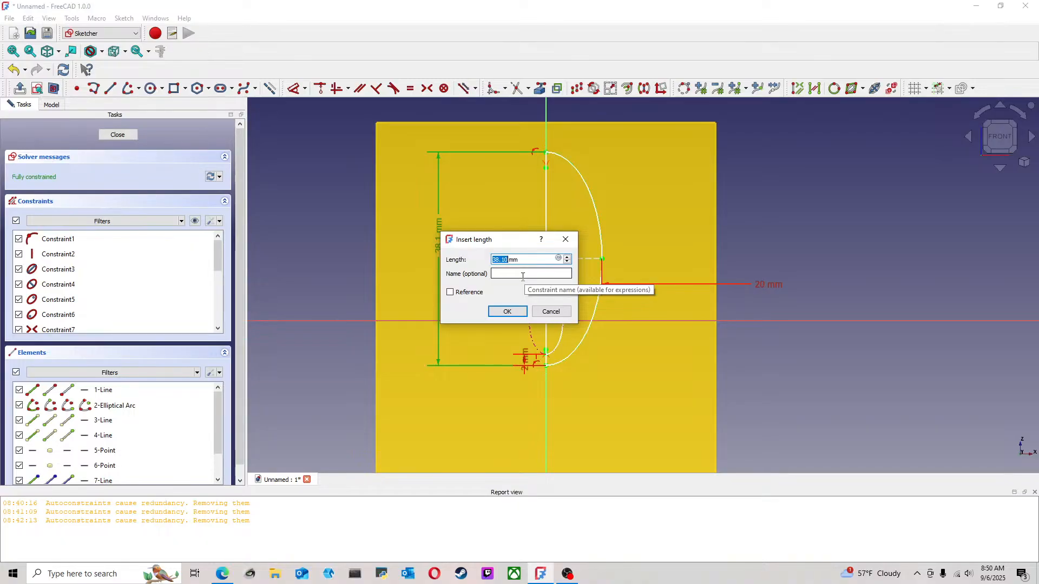
text(50.)
key(Return)
Set the length of the half-ellipse's horizontal construction axis to 25.4 mm
scroll(568, 281, down, 2)
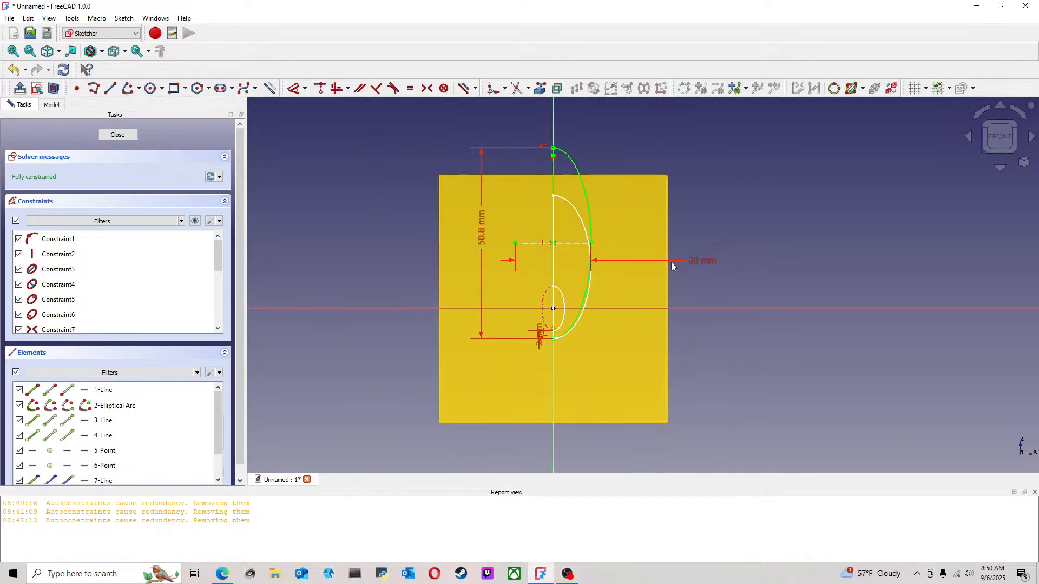
double_click(696, 263)
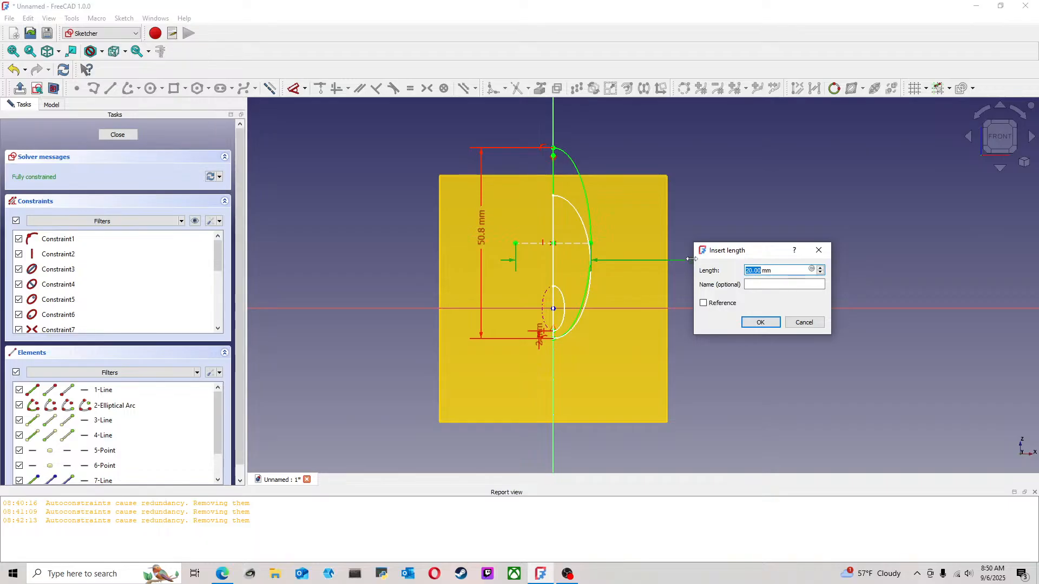
text(25)
key(Return)
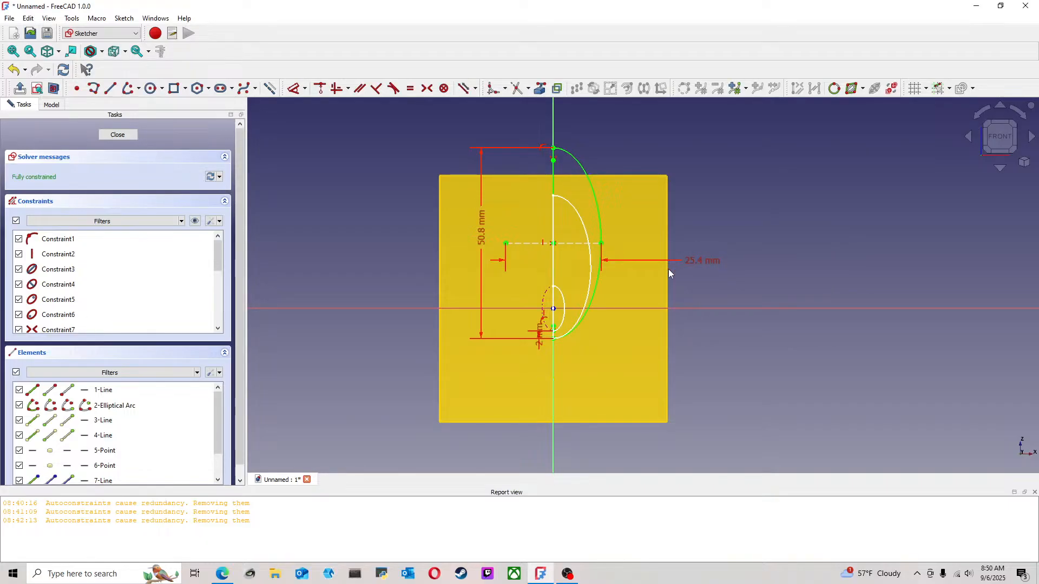
Set the distance between the projected ellipse and the profile's lower endpoint to 3 mm and finish editing the sketch
scroll(576, 329, up, 3)
double_click(561, 325)
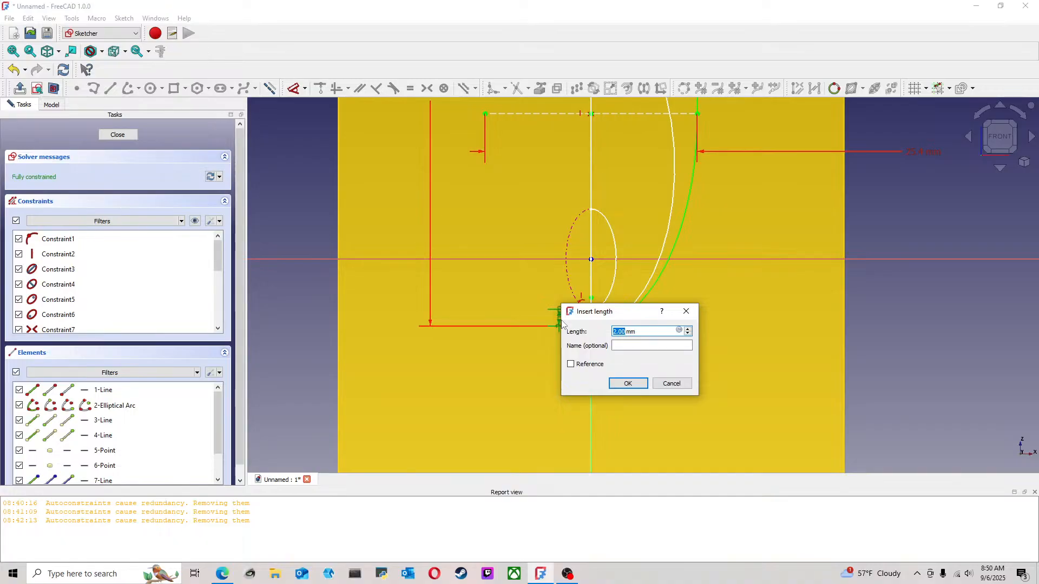
text(3)
key(Return)
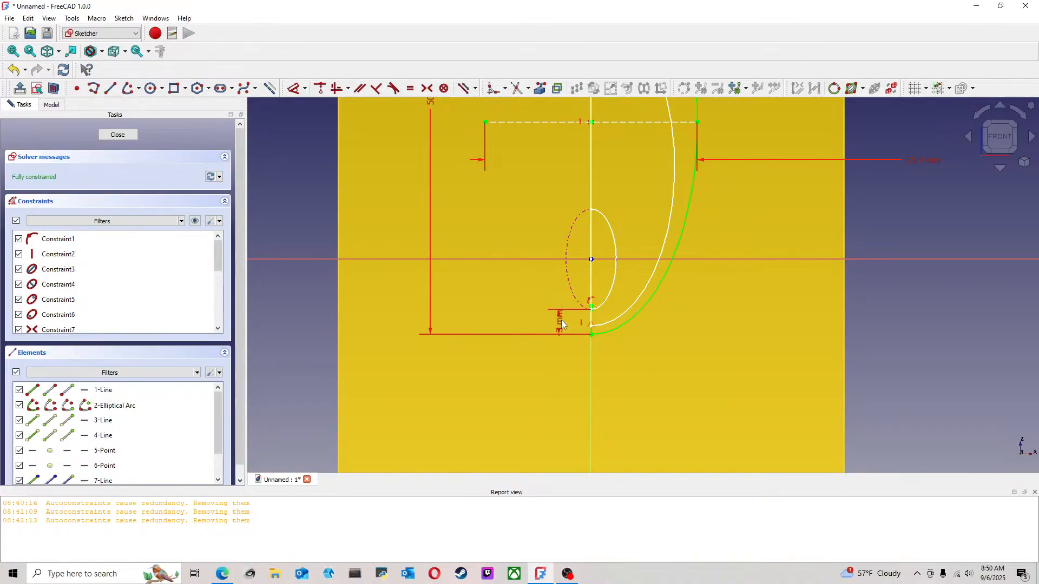
scroll(697, 305, down, 6)
click(128, 135)
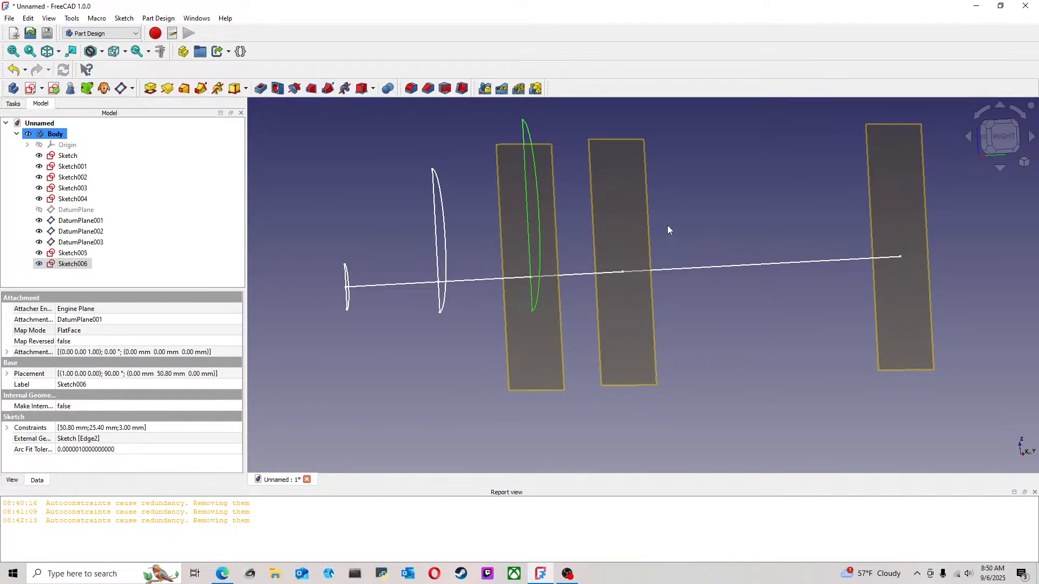
Hide DatumPlane001 and compare the three half-ellipse profiles in the right-side view
scroll(671, 223, down, 4)
click(699, 204)
mouse_move(699, 205)
middle_down()
mouse_move(652, 200)
mouse_move(684, 190)
middle_up()
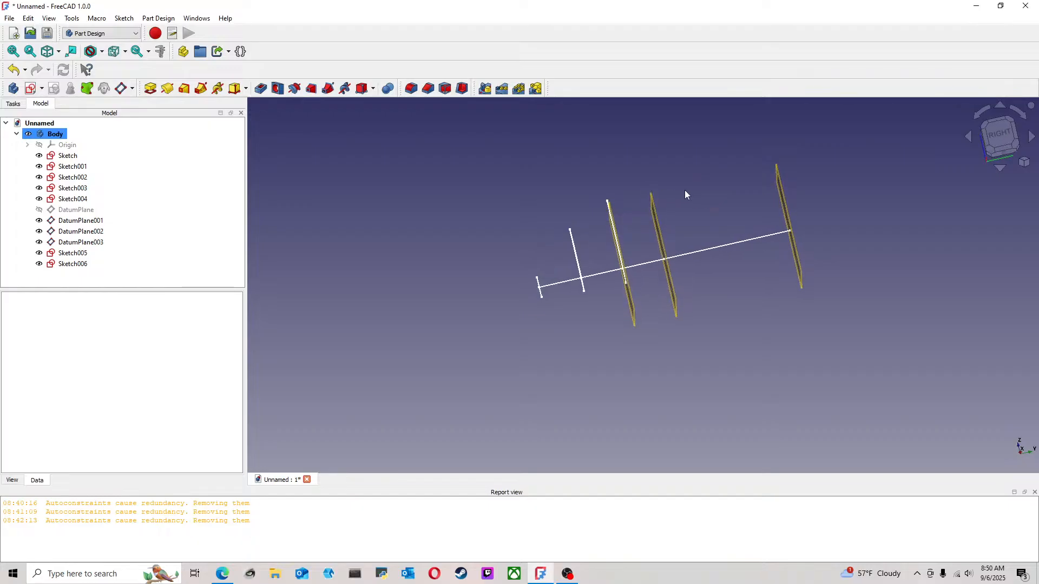
click(1000, 134)
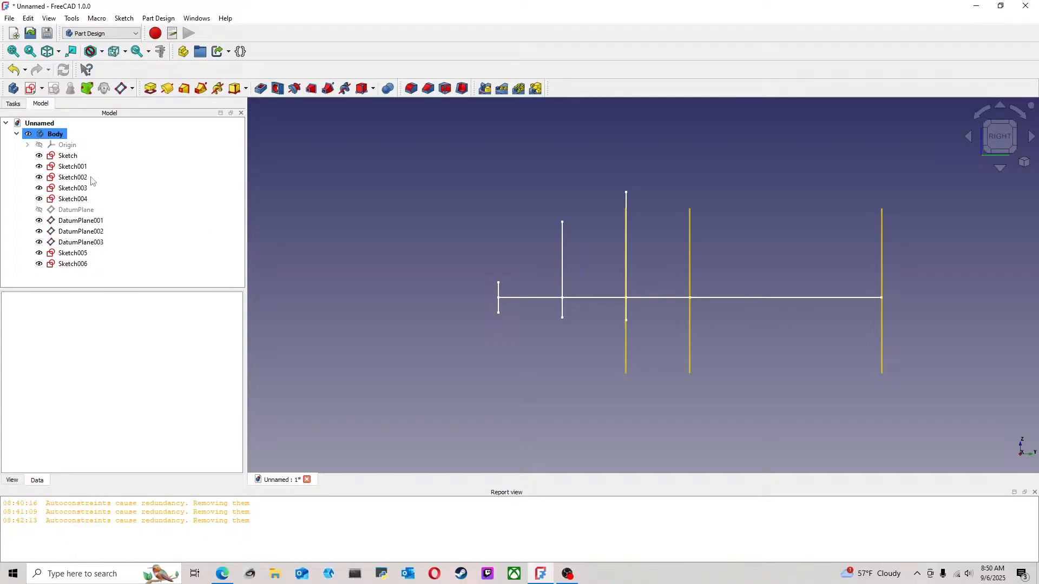
click(80, 220)
key(space)
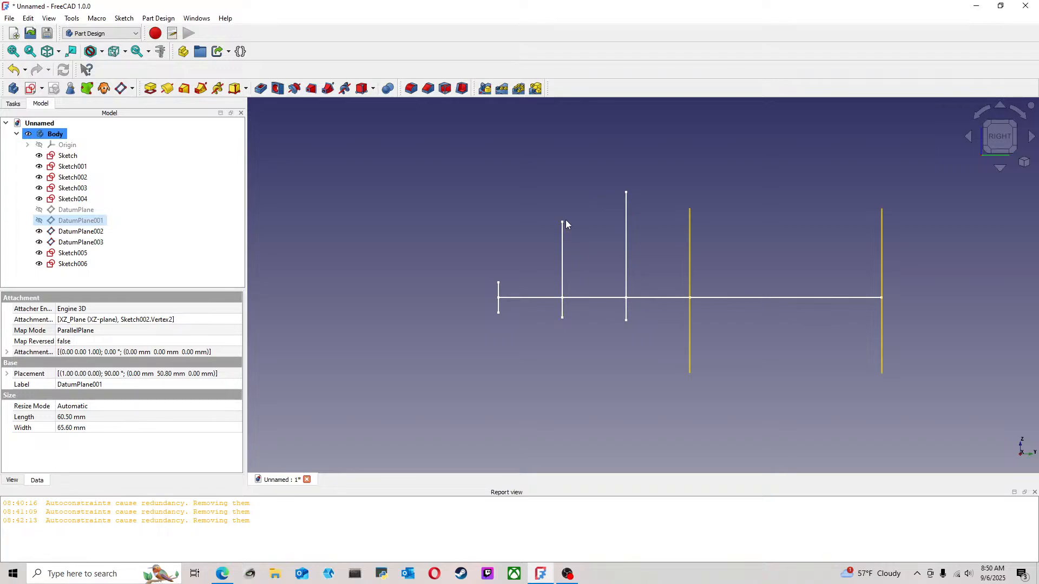
middle_drag(705, 220, 677, 246)
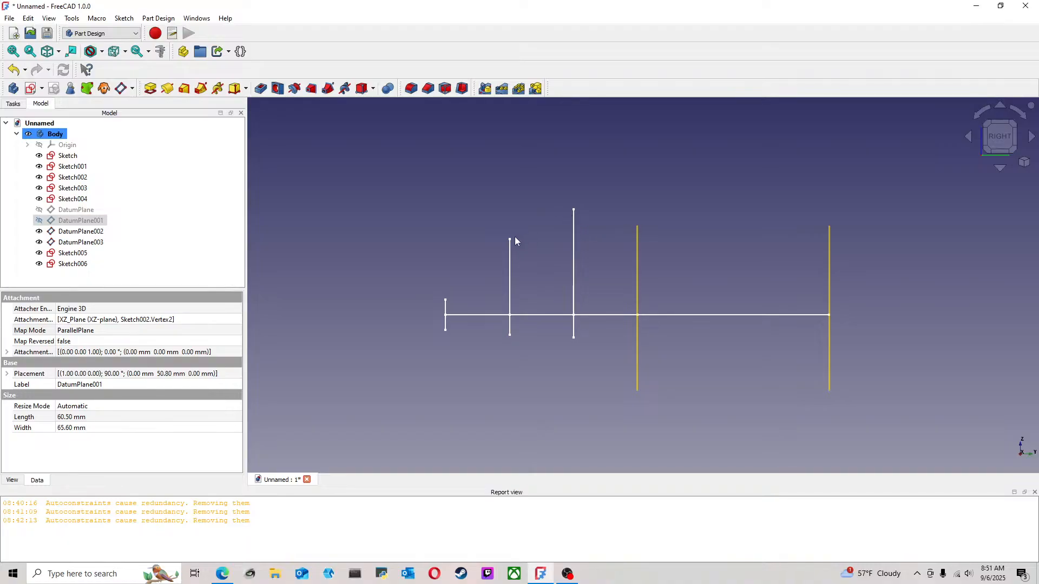
scroll(541, 242, up, 3)
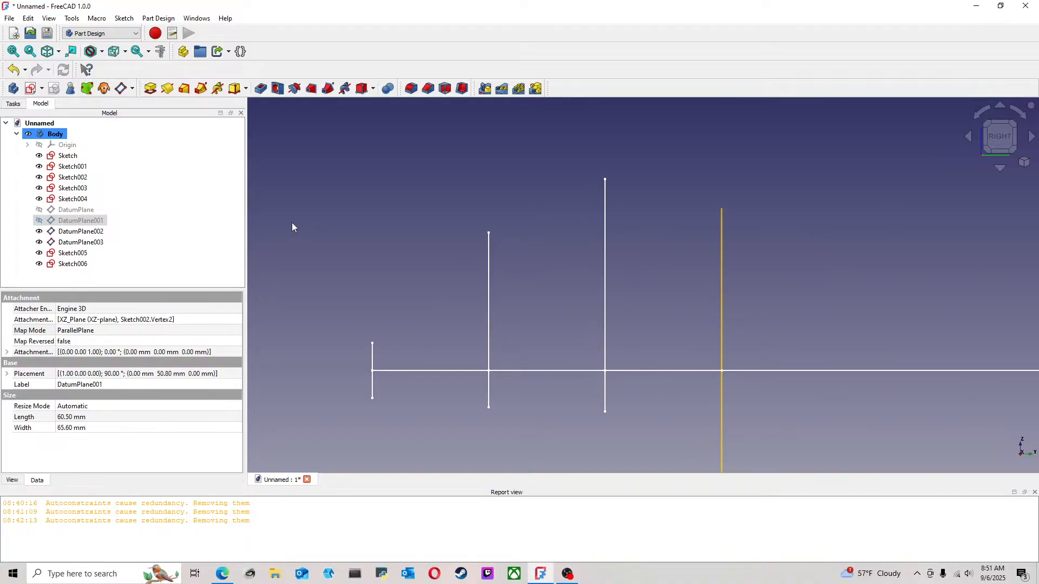
Make another copy of Sketch005, leaving out the XZ-plane, YZ-plane, Sketch, Sketch001 and DatumPlane dependencies
click(73, 264)
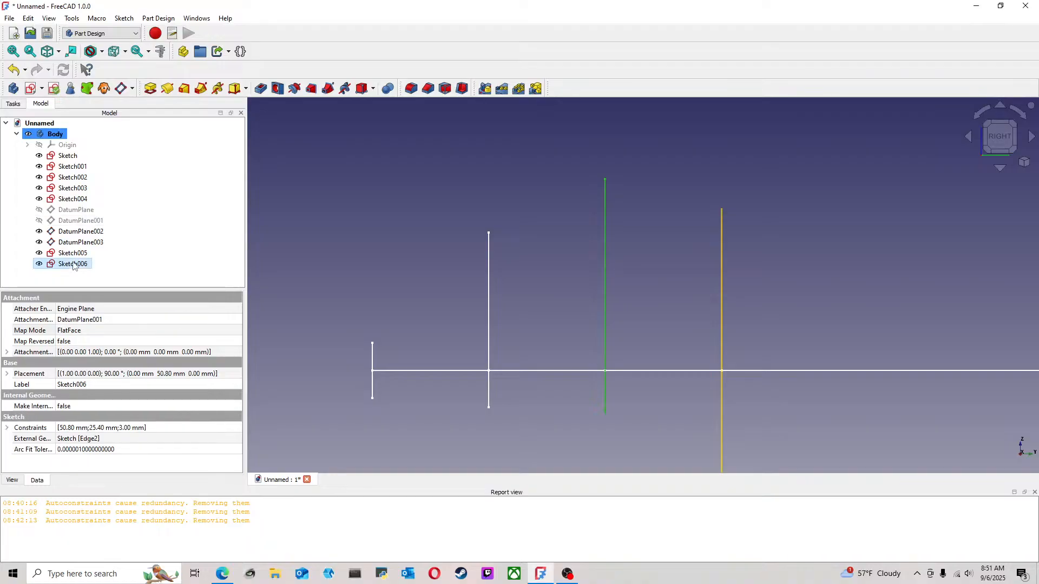
click(79, 253)
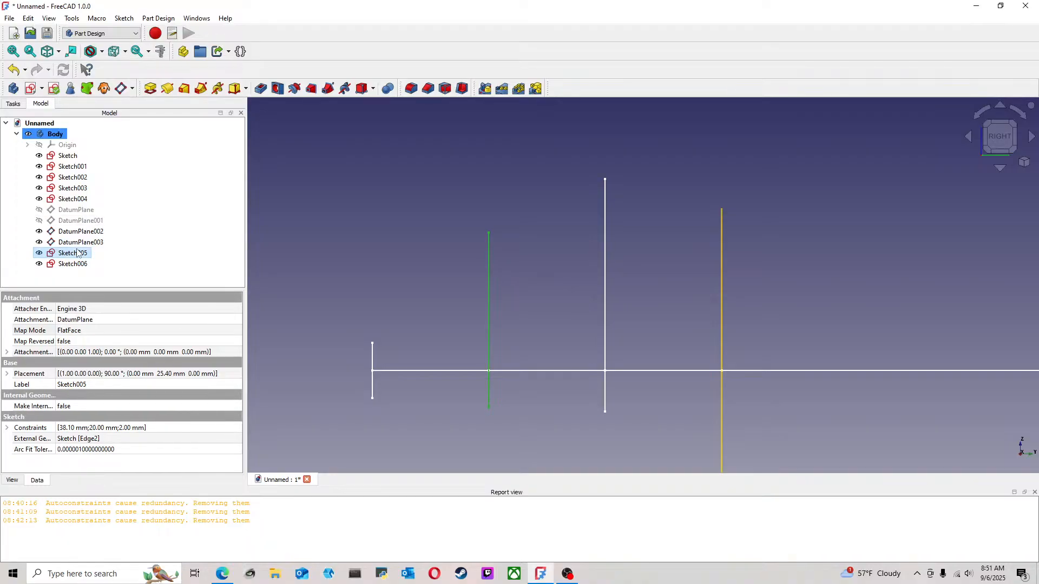
key(ctrl+c)
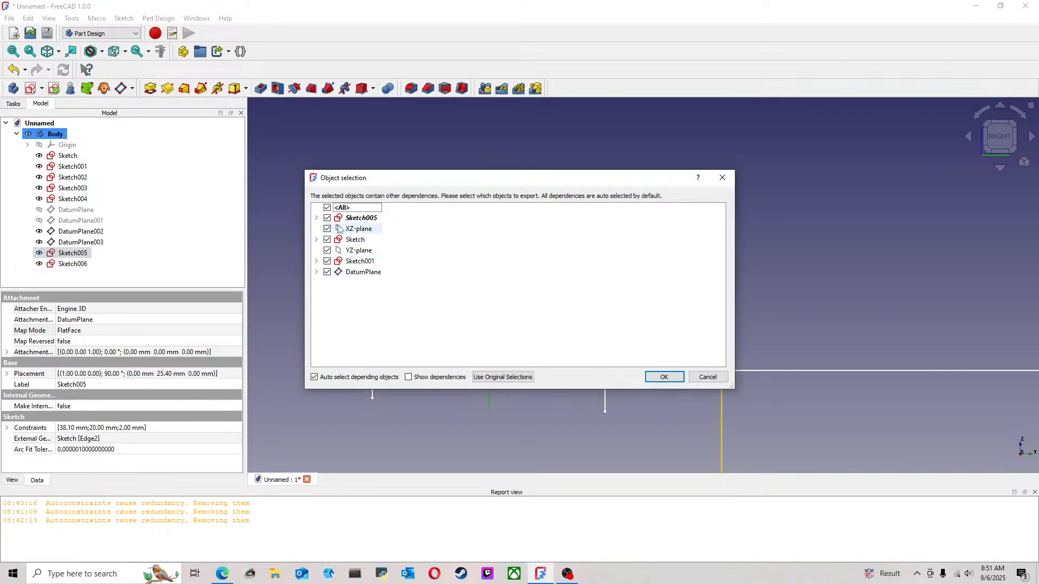
click(327, 229)
click(328, 239)
click(327, 273)
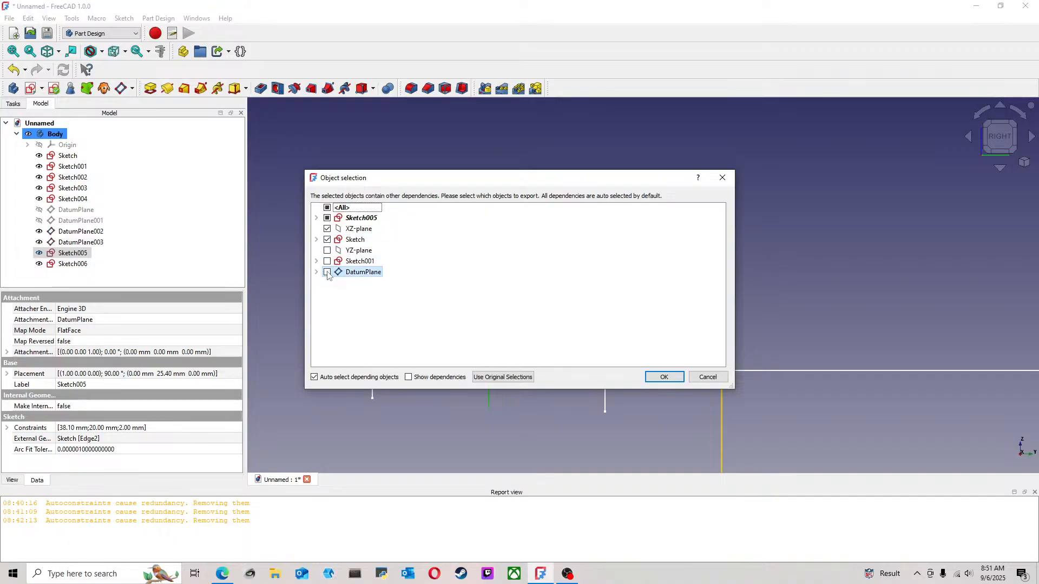
click(327, 240)
click(327, 230)
click(343, 230)
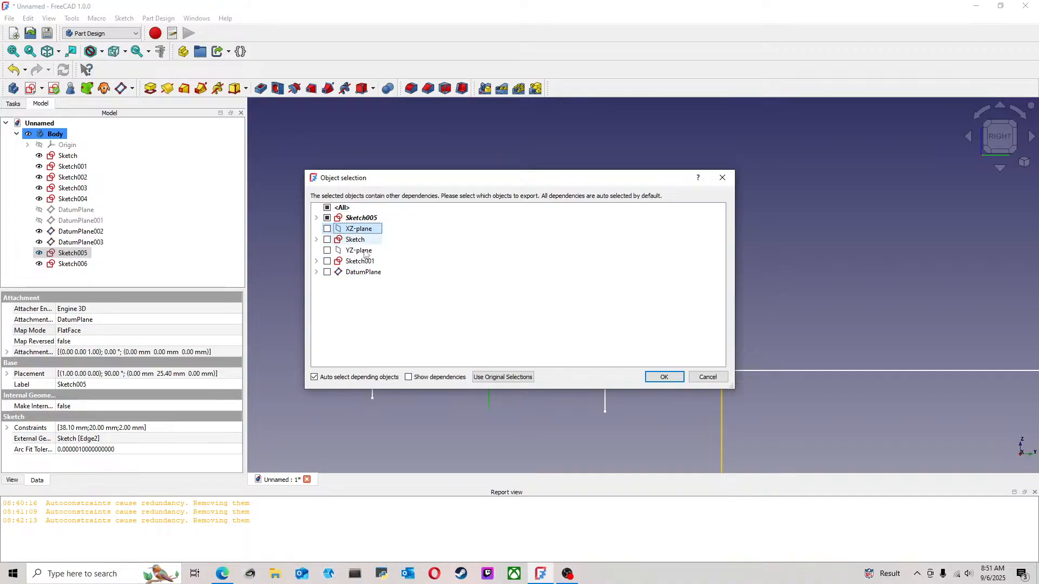
click(682, 378)
click(112, 284)
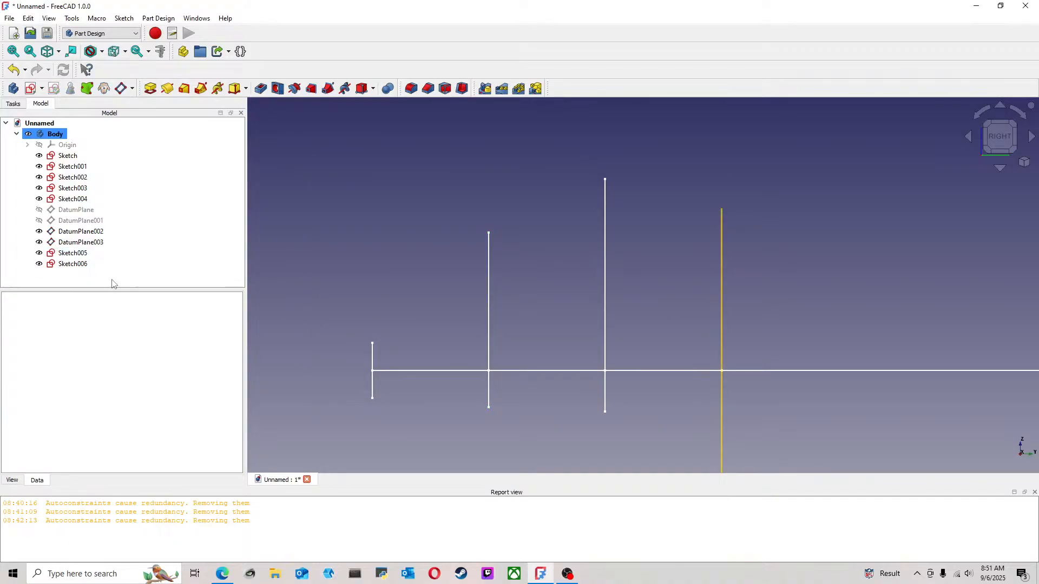
key(ctrl+v)
Move the new sketch copy, Sketch007, into the Body and attach it to DatumPlane002 in Plane face mode
drag(77, 277, 98, 272)
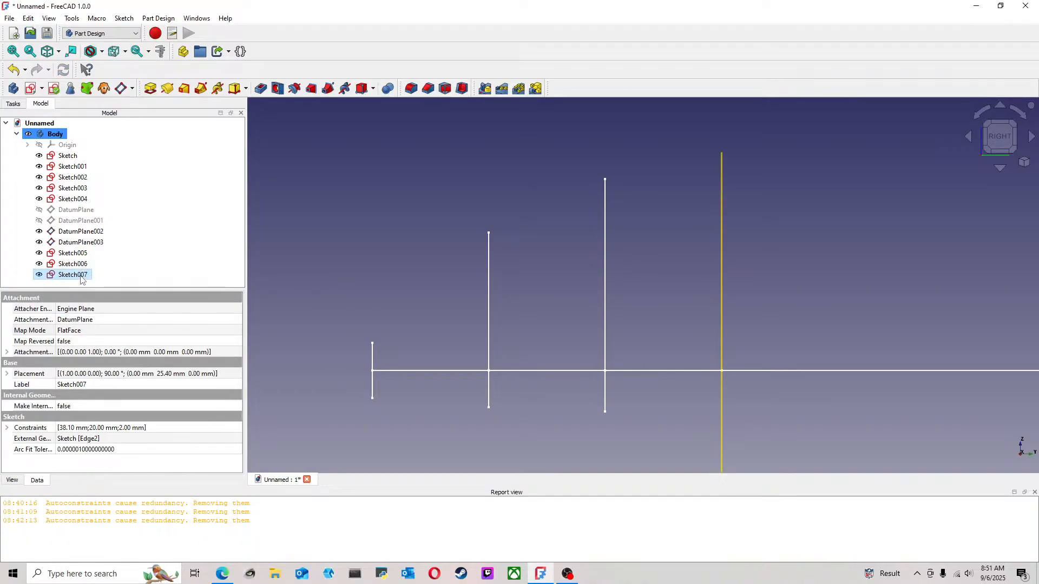
click(89, 330)
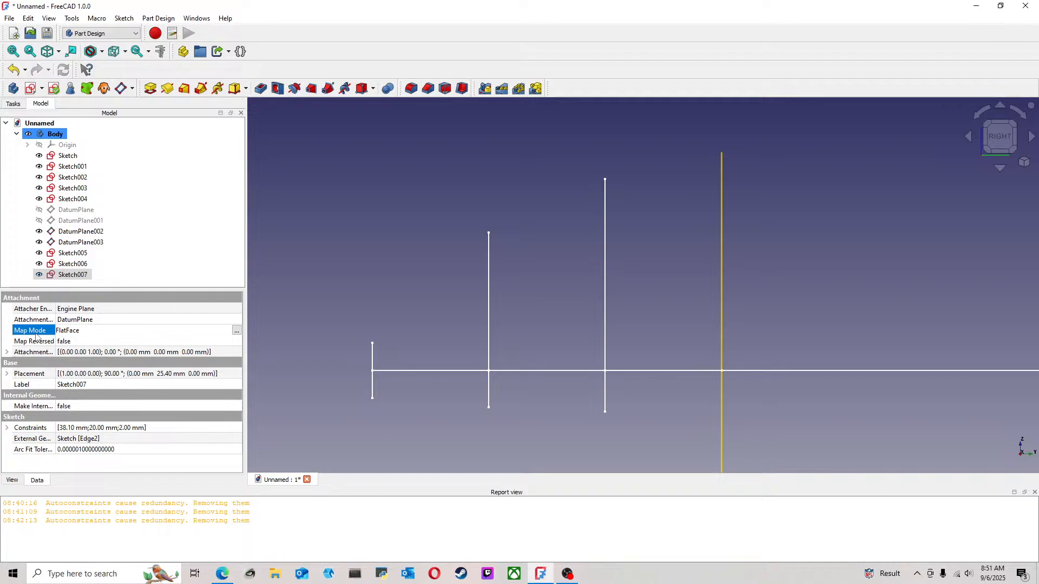
click(236, 330)
click(33, 188)
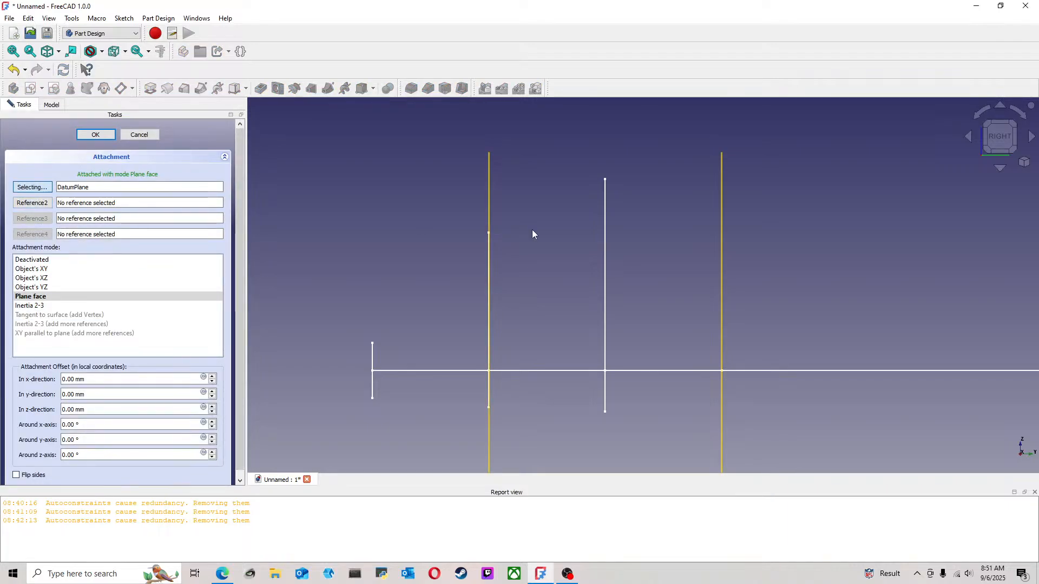
click(723, 254)
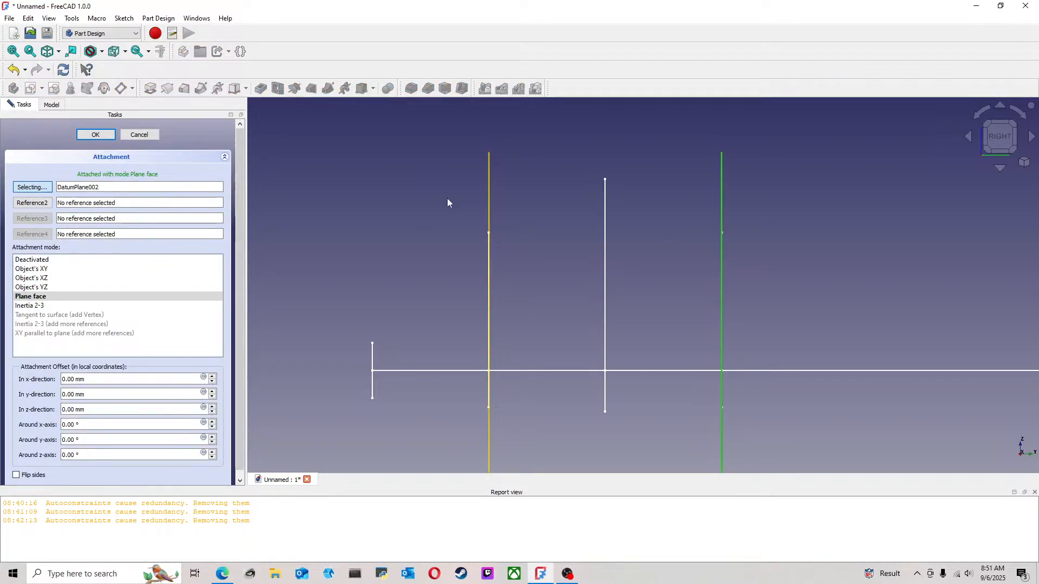
click(97, 136)
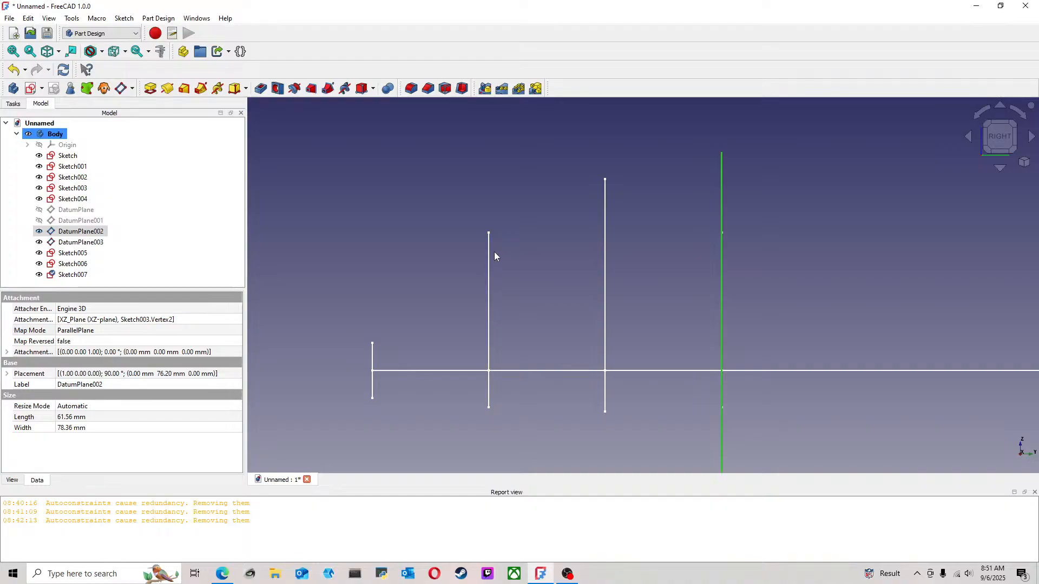
Hide DatumPlane002 and inspect the four half-ellipse profiles in an angled 3D view
mouse_move(495, 251)
middle_down()
mouse_move(540, 257)
mouse_move(521, 256)
middle_up()
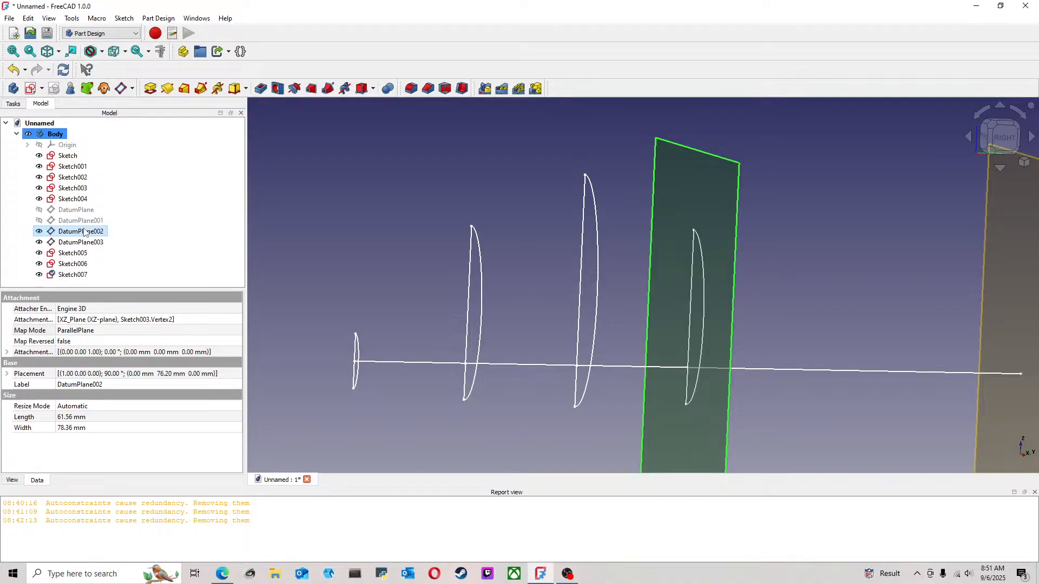
key(space)
click(807, 331)
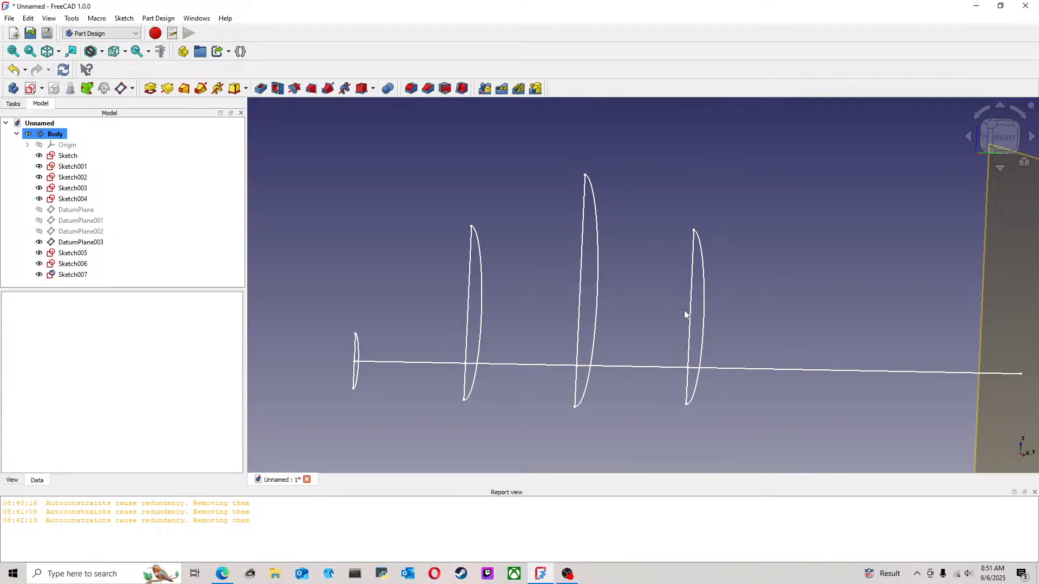
scroll(684, 313, up, 1)
middle_drag(696, 294, 826, 269)
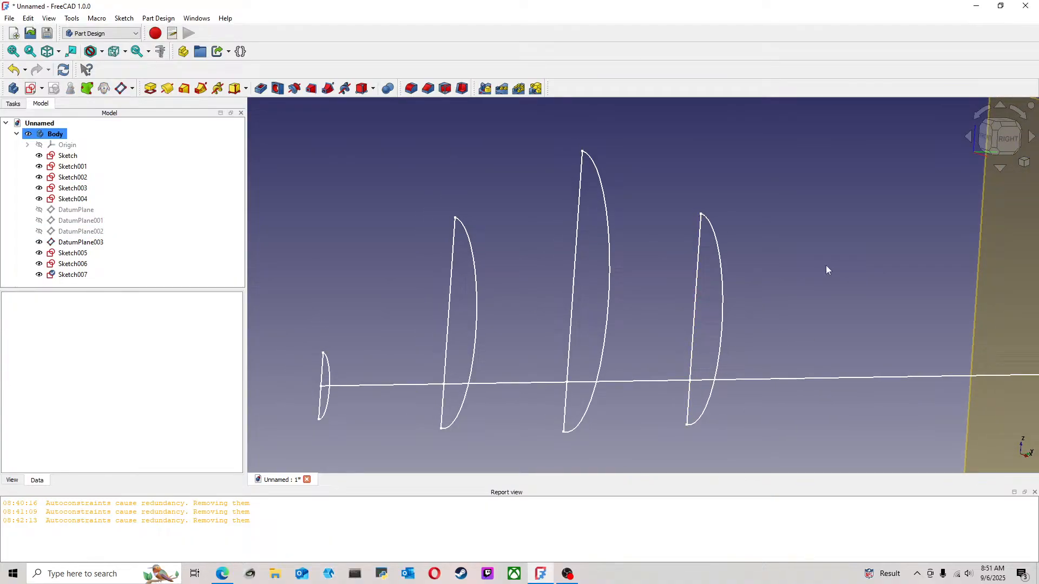
click(998, 129)
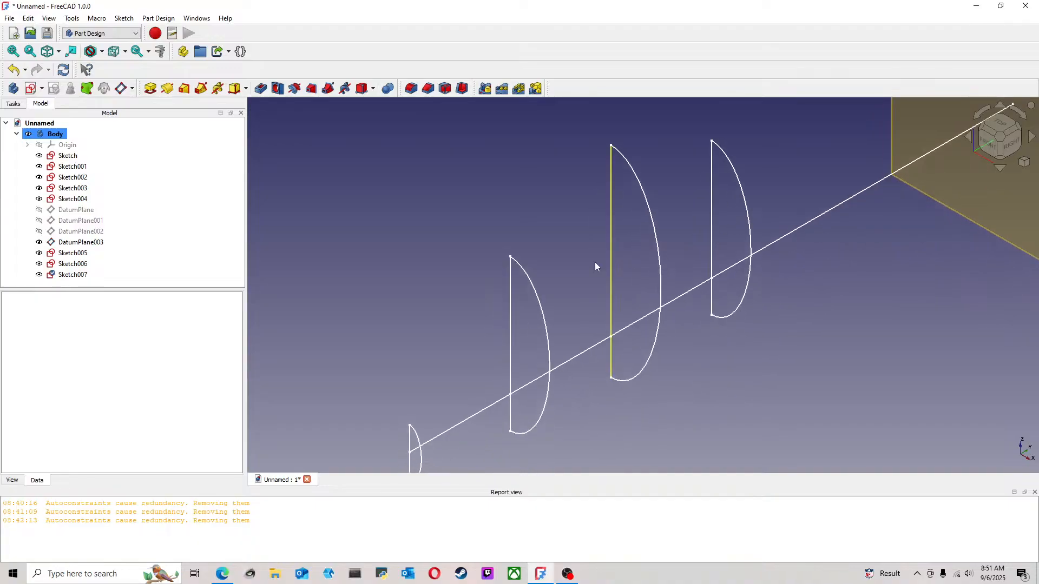
Set the height of the half-ellipse in Sketch005 to 45 mm and finish editing the sketch
click(528, 284)
double_click(84, 253)
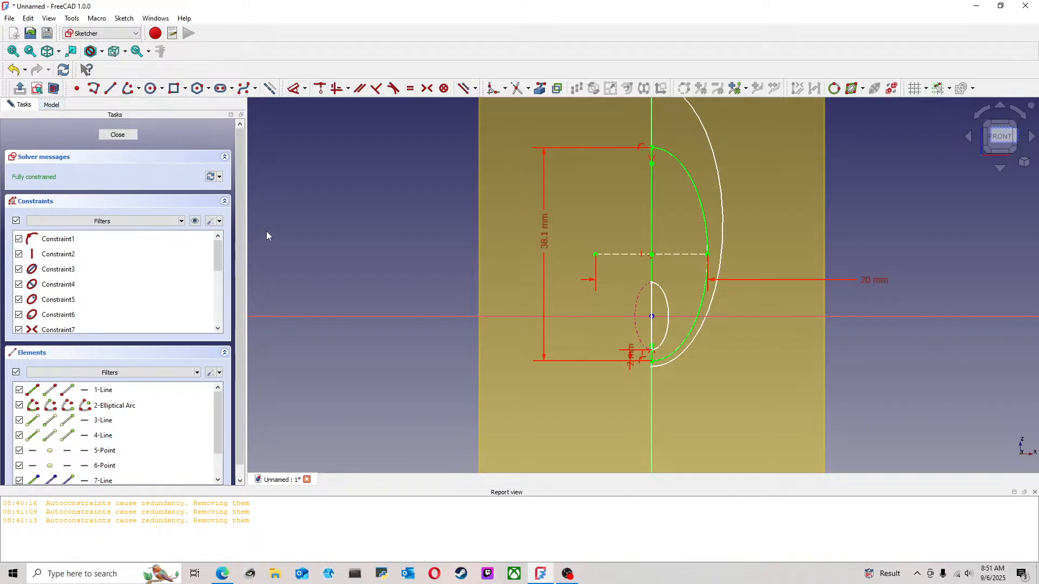
middle_drag(618, 236, 541, 271)
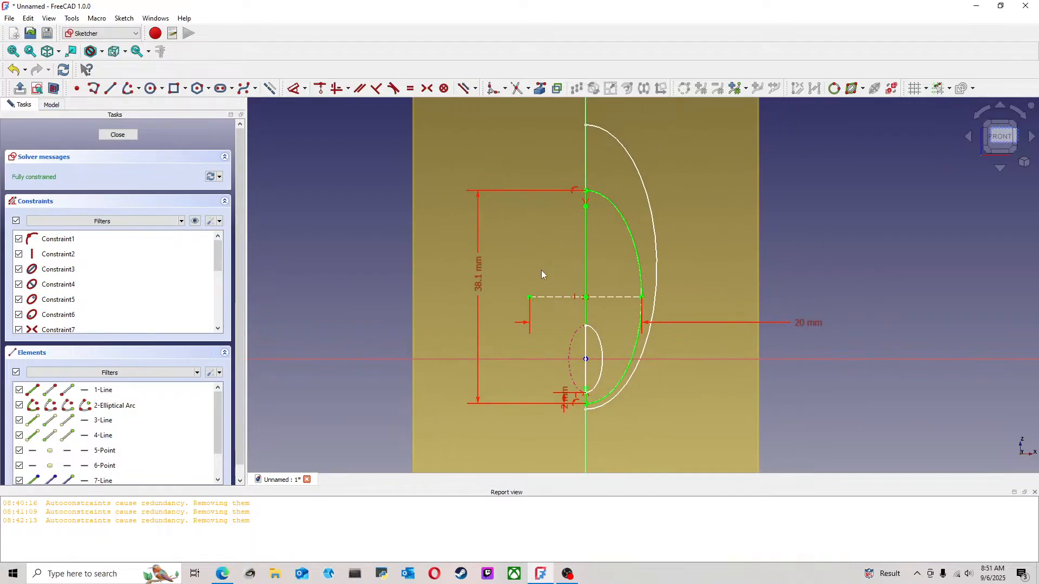
double_click(479, 277)
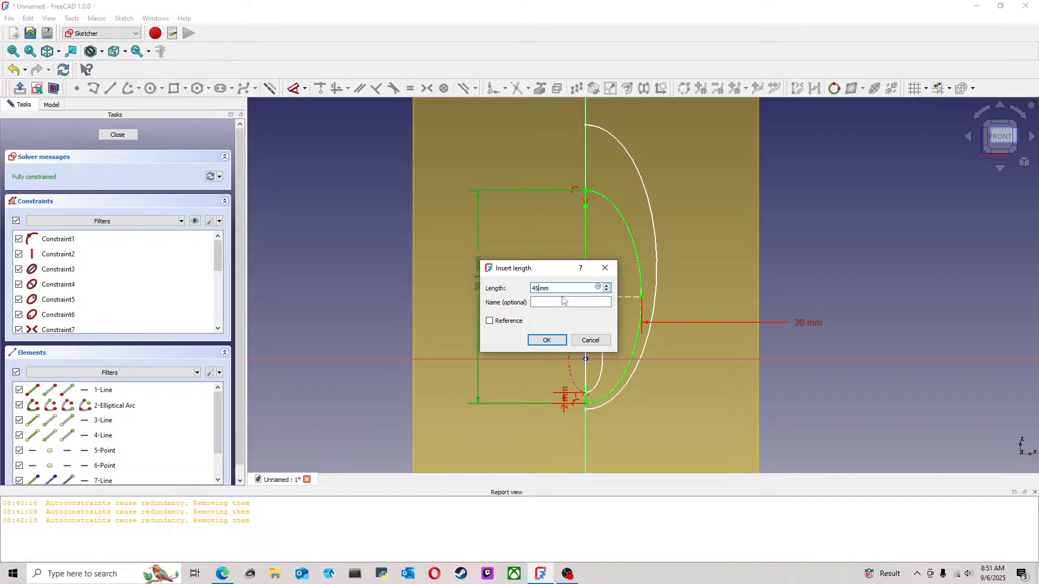
text(5)
key(Return)
click(118, 135)
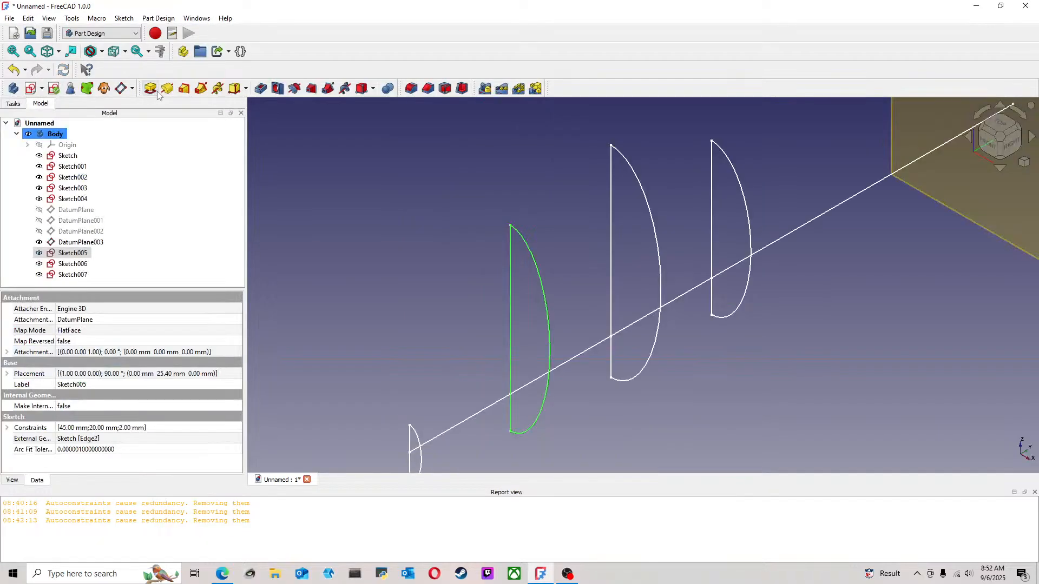
In Sketch006, set the distance between the projected ellipse and the profile's lower endpoint to 4 mm and finish editing
click(1011, 143)
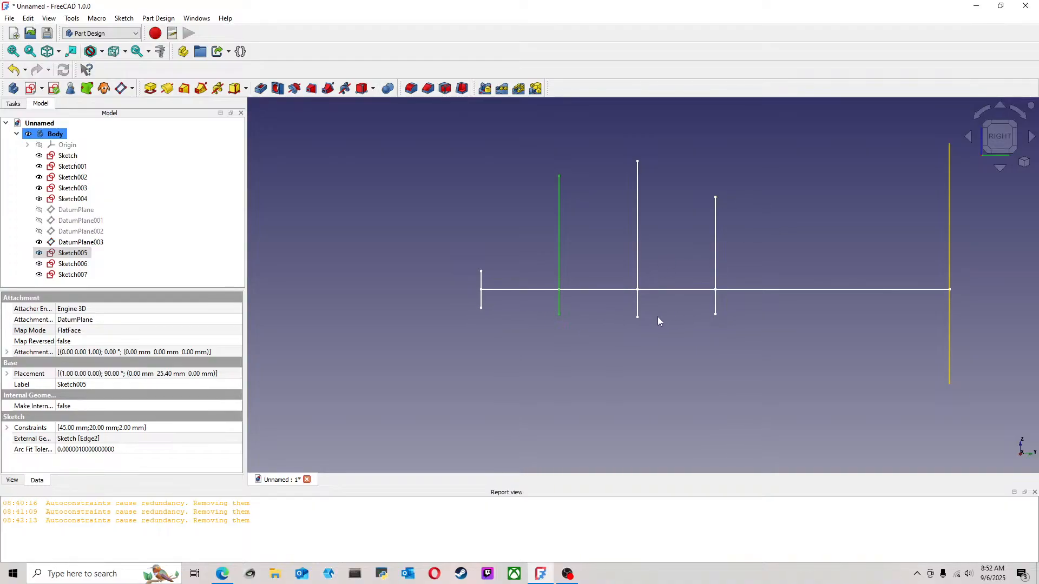
middle_drag(758, 304, 684, 330)
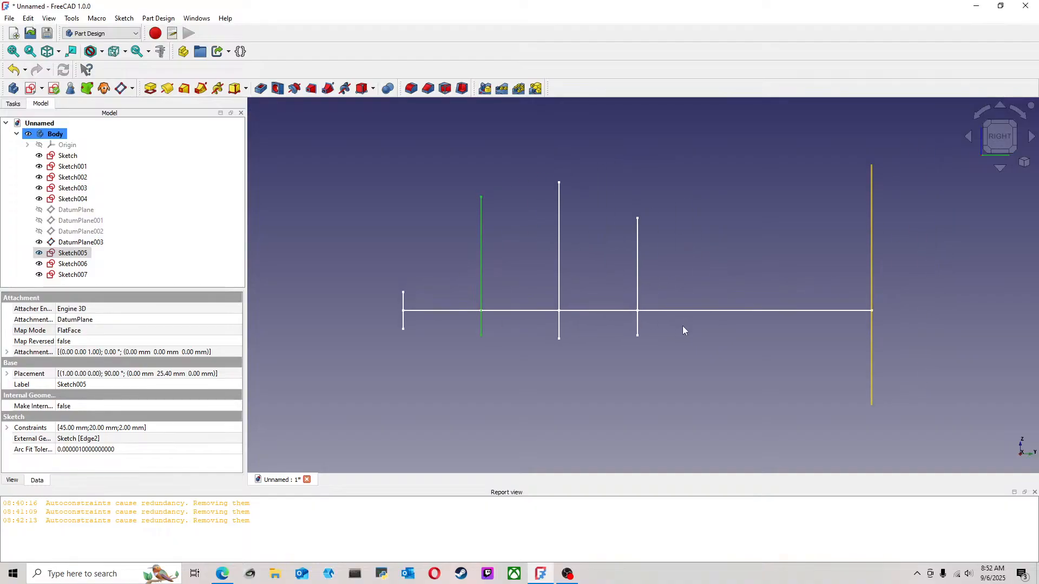
click(676, 275)
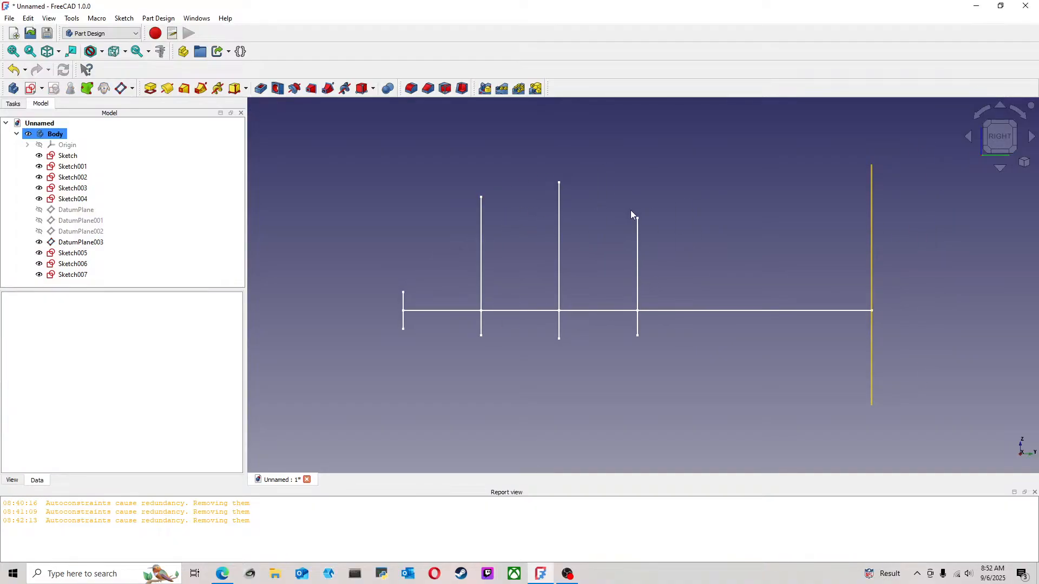
click(559, 254)
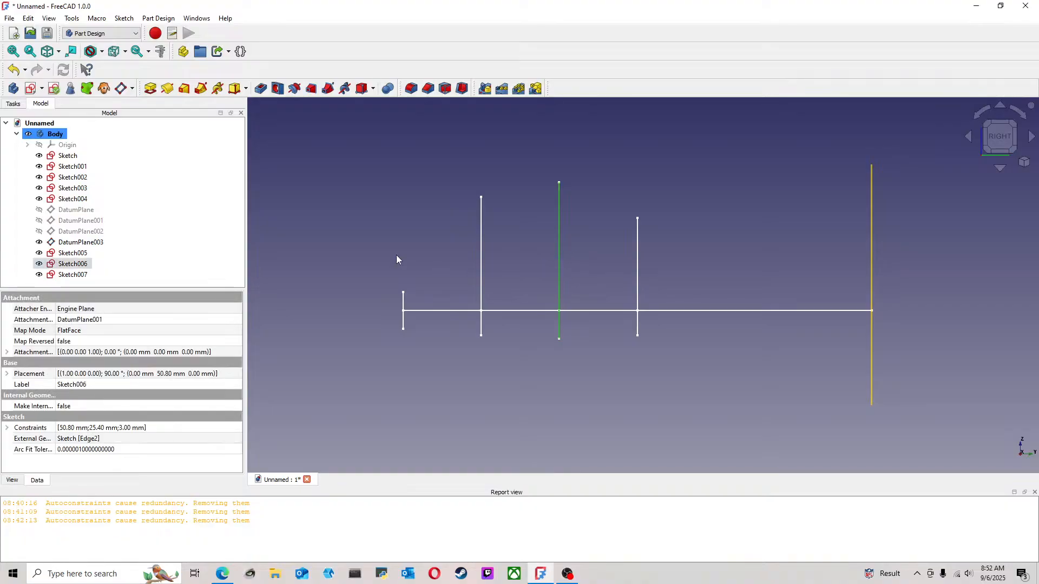
double_click(87, 268)
scroll(660, 339, up, 4)
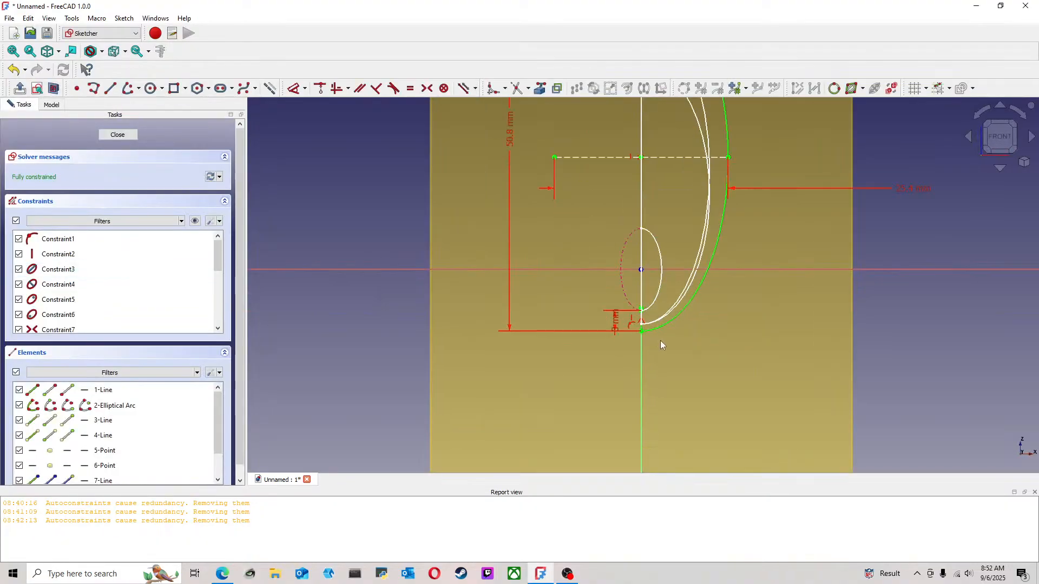
double_click(617, 324)
text(4mm)
key(Return)
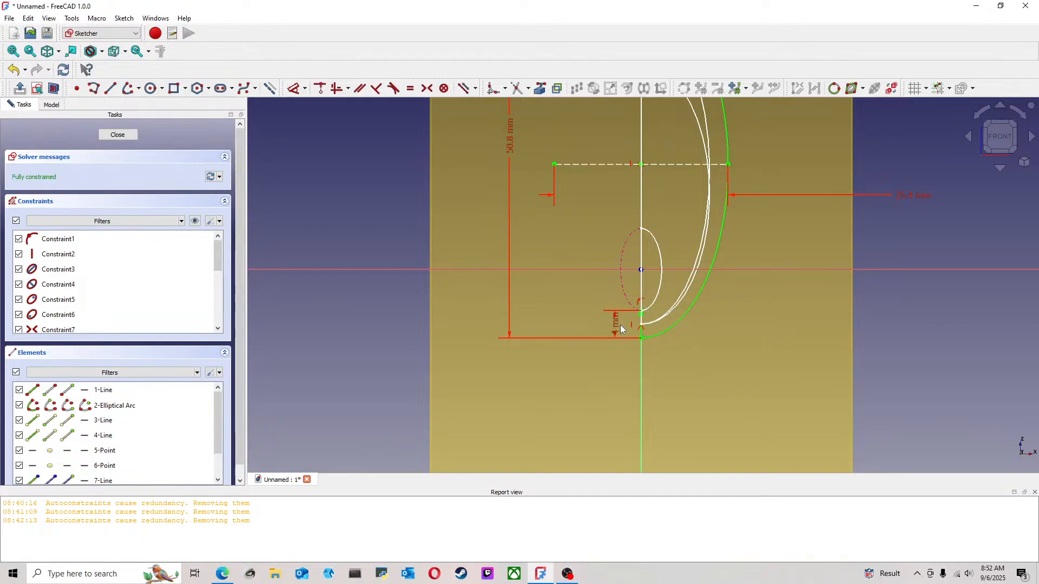
click(127, 134)
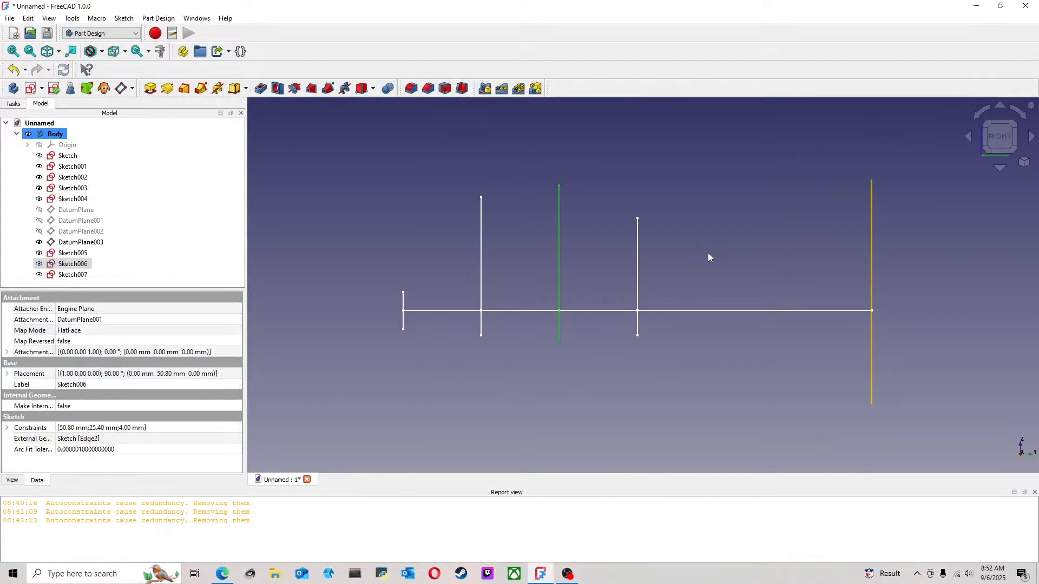
click(667, 212)
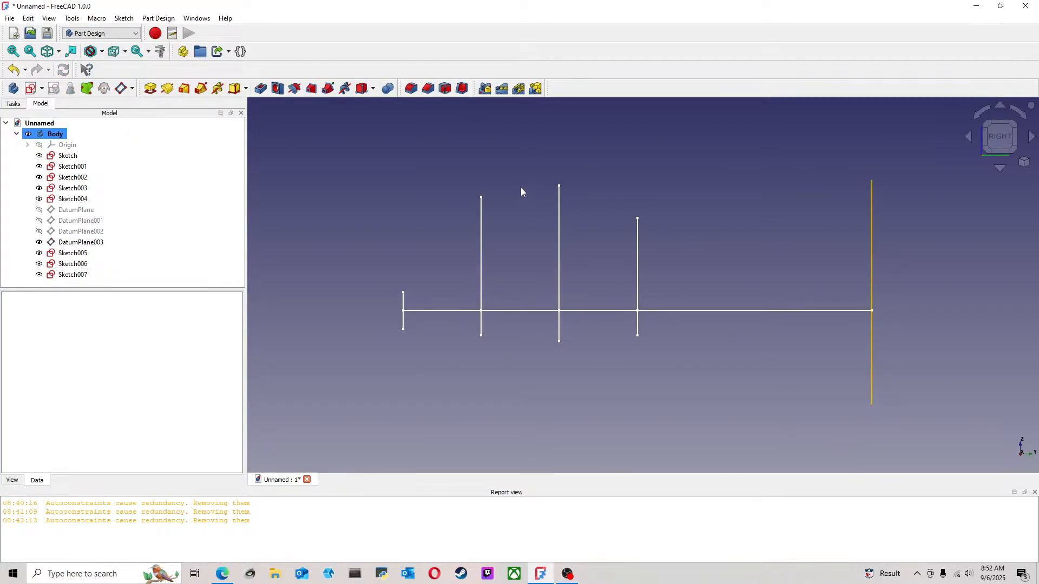
Try to duplicate the small starting profile, Sketch, together with its XZ-plane dependency, and undo the paste
mouse_move(521, 187)
middle_down()
mouse_move(609, 192)
mouse_move(582, 183)
mouse_move(584, 248)
mouse_move(768, 304)
mouse_move(830, 309)
mouse_move(823, 293)
mouse_move(586, 243)
mouse_move(449, 249)
mouse_move(561, 267)
mouse_move(576, 319)
mouse_move(842, 297)
mouse_move(540, 213)
mouse_move(436, 213)
mouse_move(362, 229)
mouse_move(299, 213)
mouse_move(645, 270)
mouse_move(571, 267)
mouse_move(501, 241)
mouse_move(733, 260)
mouse_move(649, 260)
mouse_move(667, 239)
mouse_move(776, 273)
mouse_move(652, 253)
middle_up()
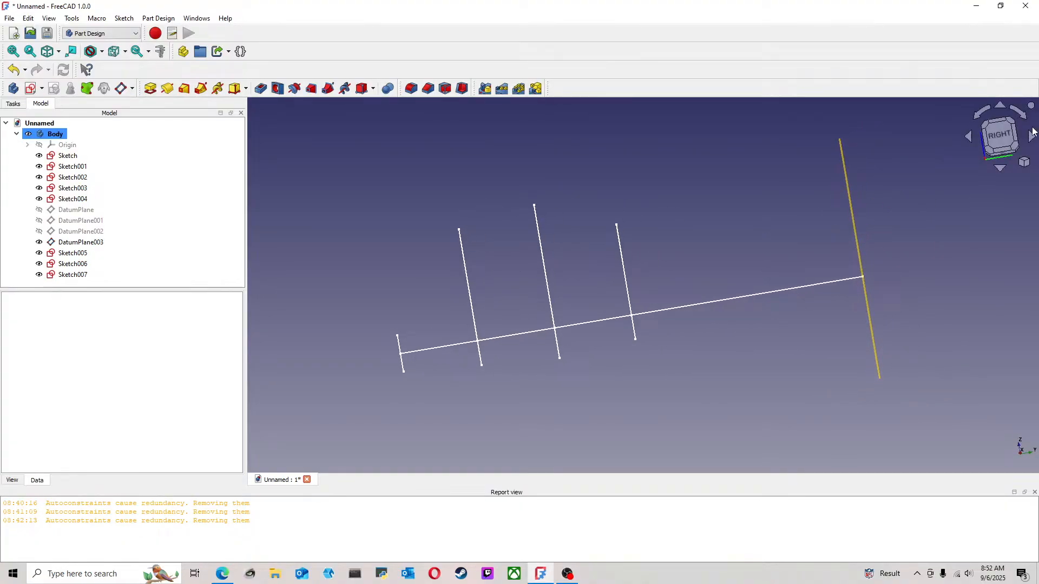
click(1004, 139)
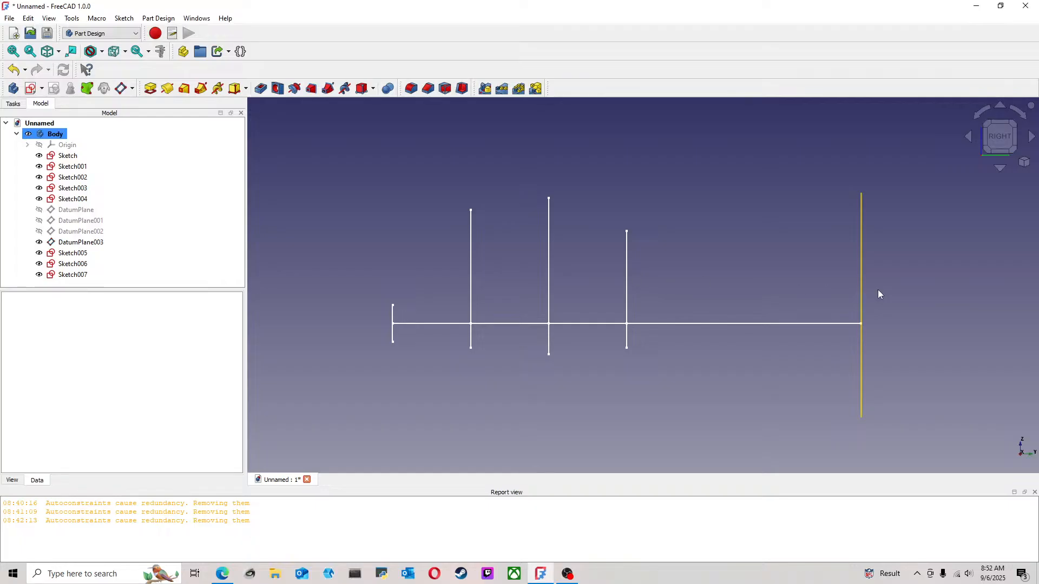
click(84, 168)
click(72, 156)
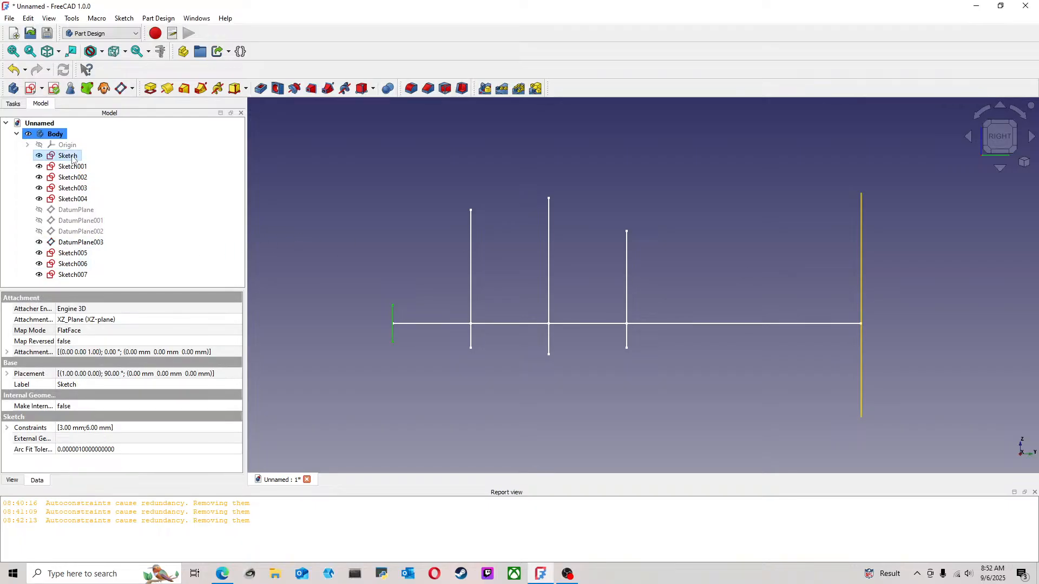
key(ctrl+c)
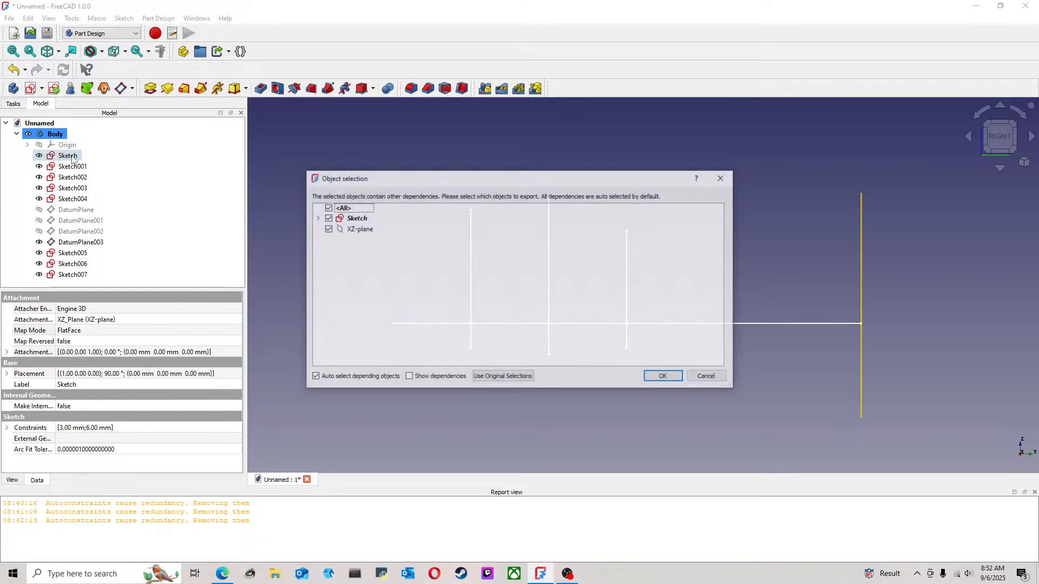
click(669, 377)
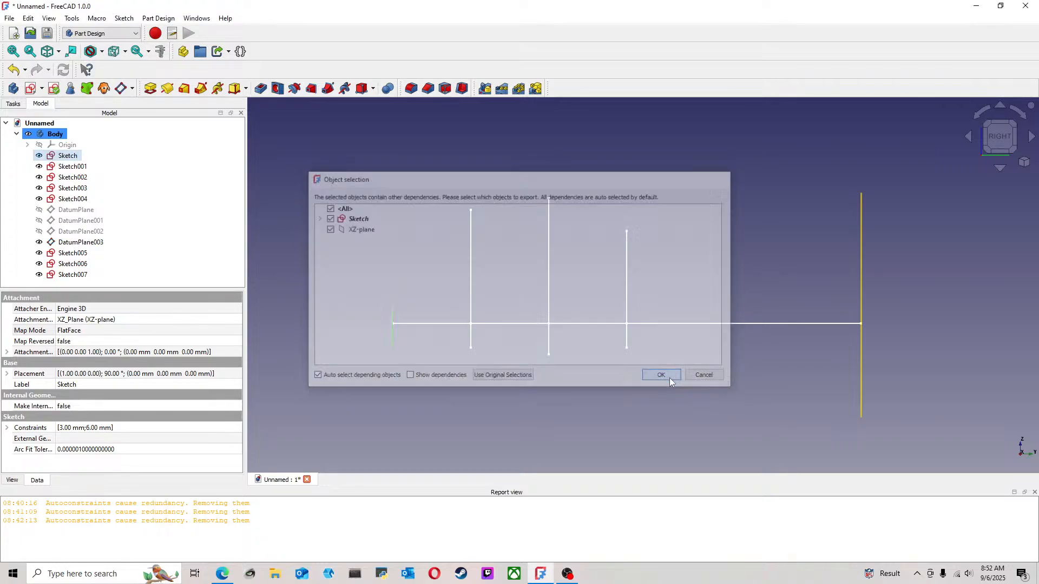
click(86, 285)
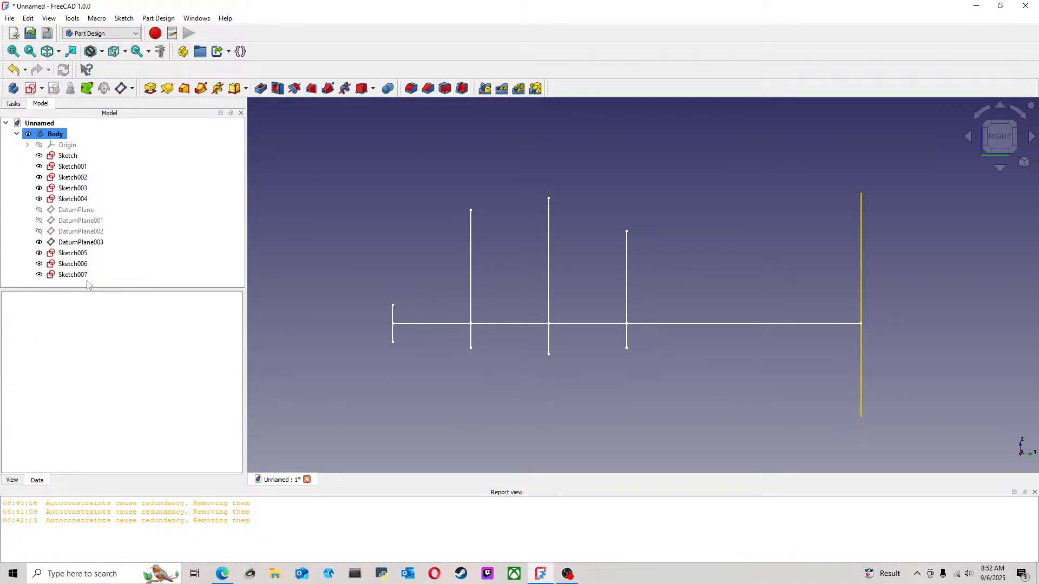
key(ctrl+v)
scroll(238, 240, down, 1)
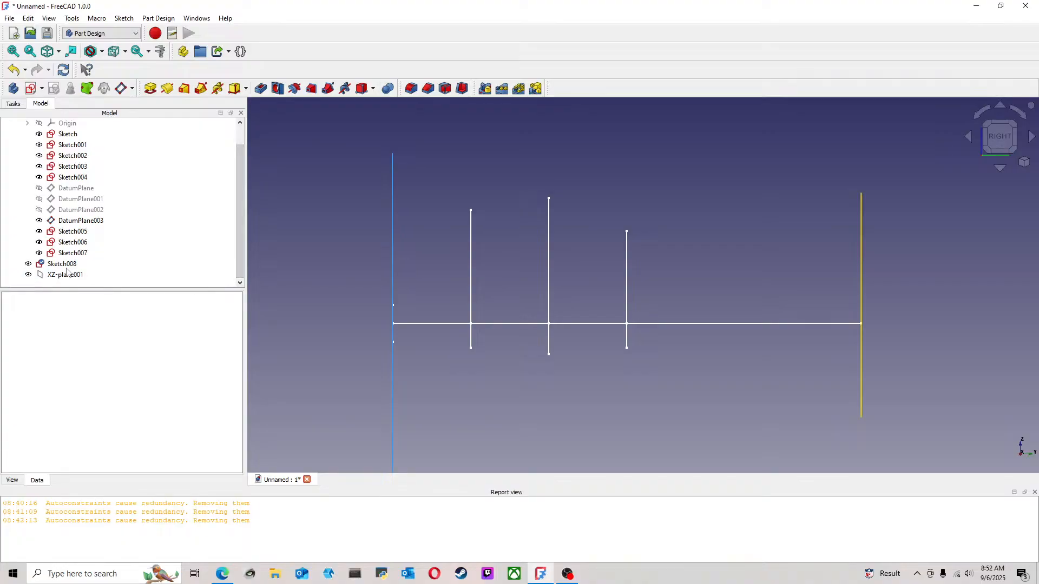
click(17, 72)
Duplicate the starting profile, Sketch, without its XZ-plane dependency and move the copy into the Body
click(68, 157)
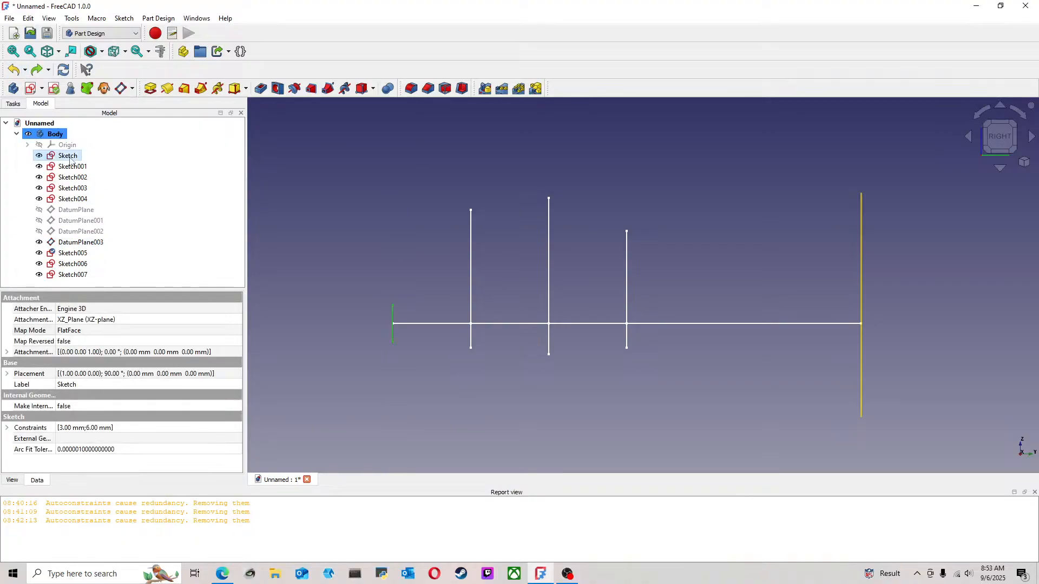
key(ctrl+c)
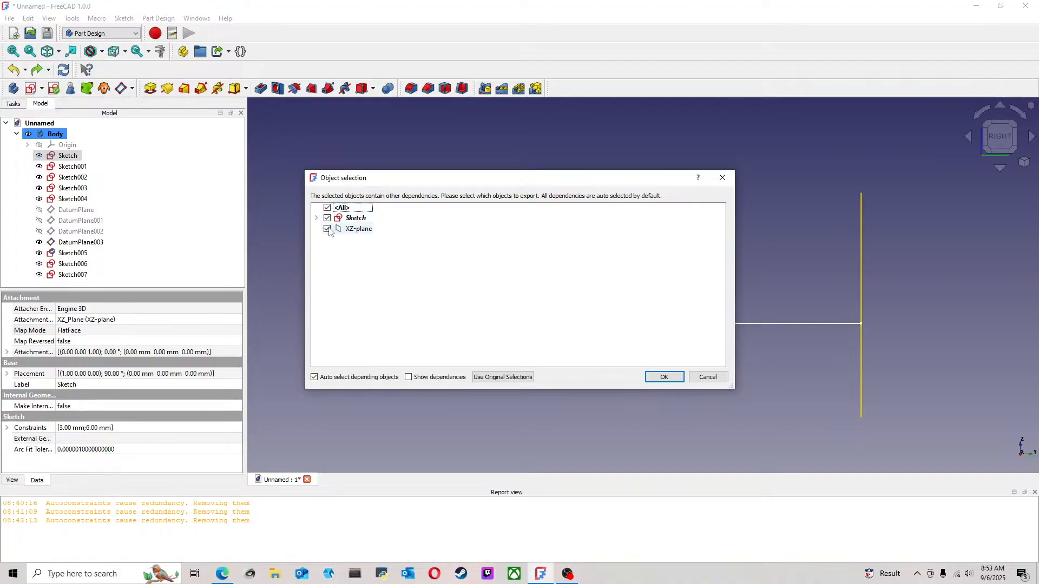
click(664, 376)
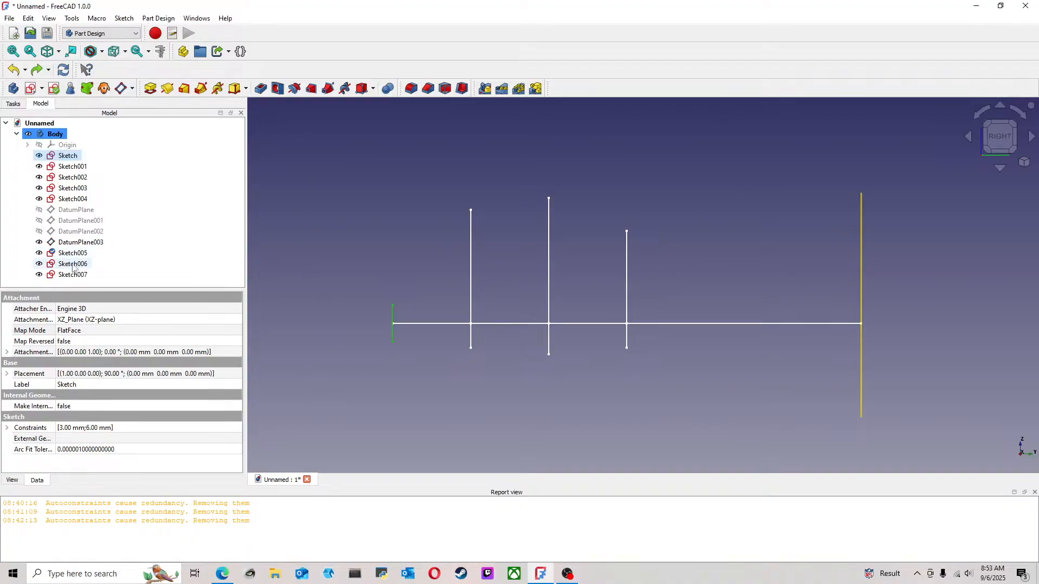
click(67, 286)
key(ctrl+v)
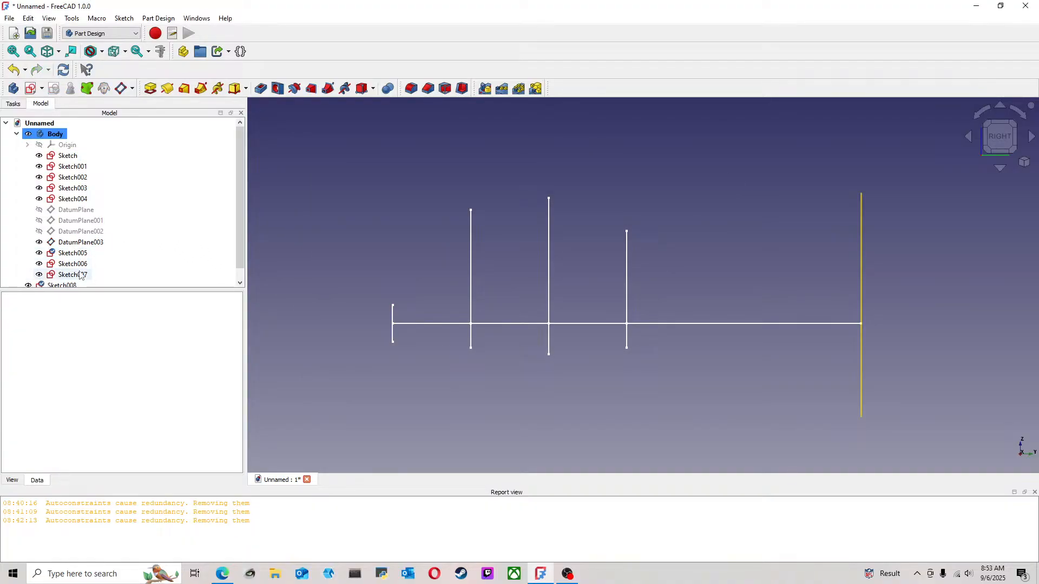
scroll(242, 247, down, 1)
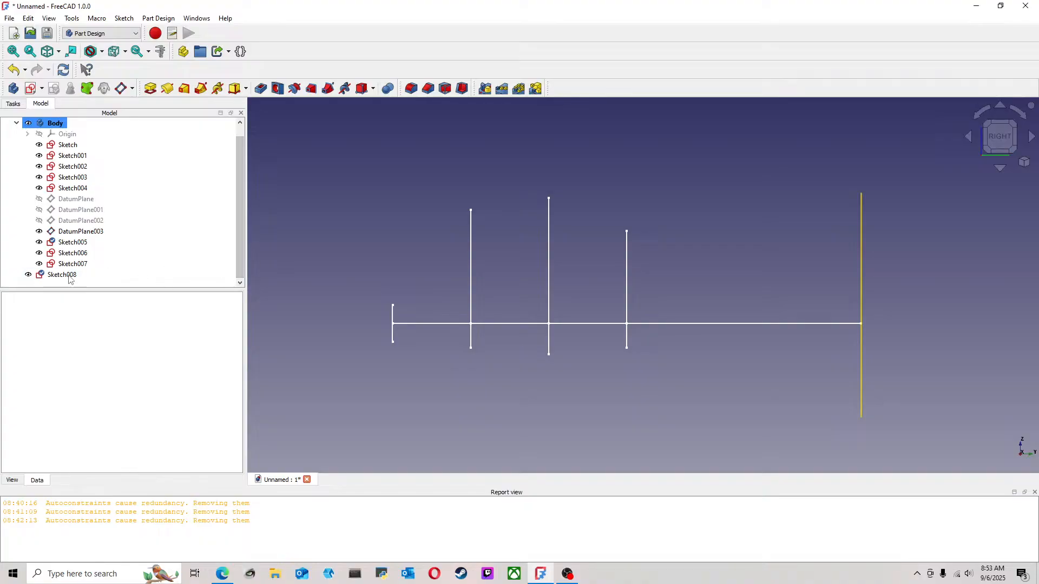
drag(68, 274, 100, 274)
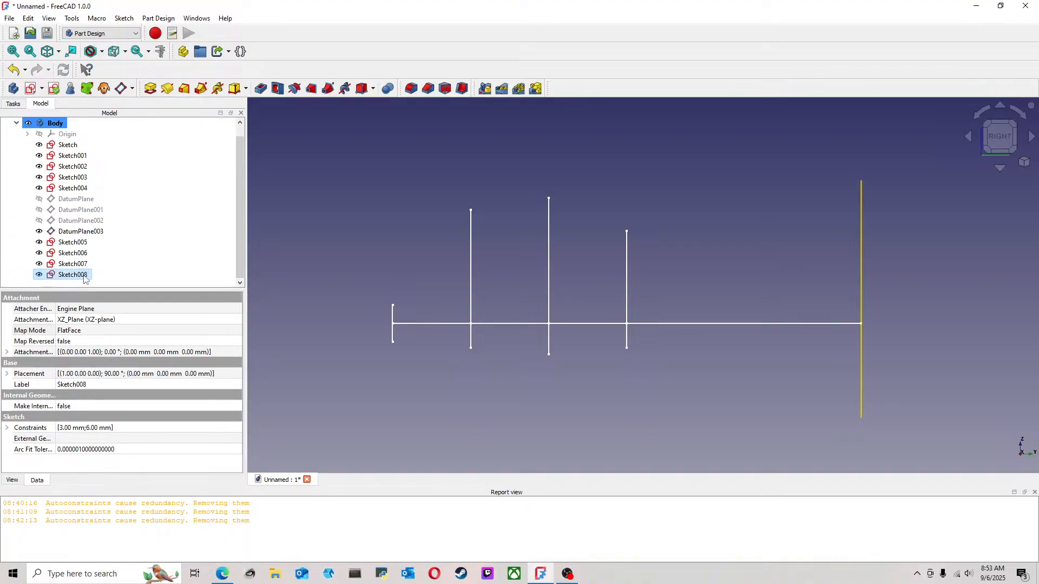
right_click(85, 278)
click(55, 270)
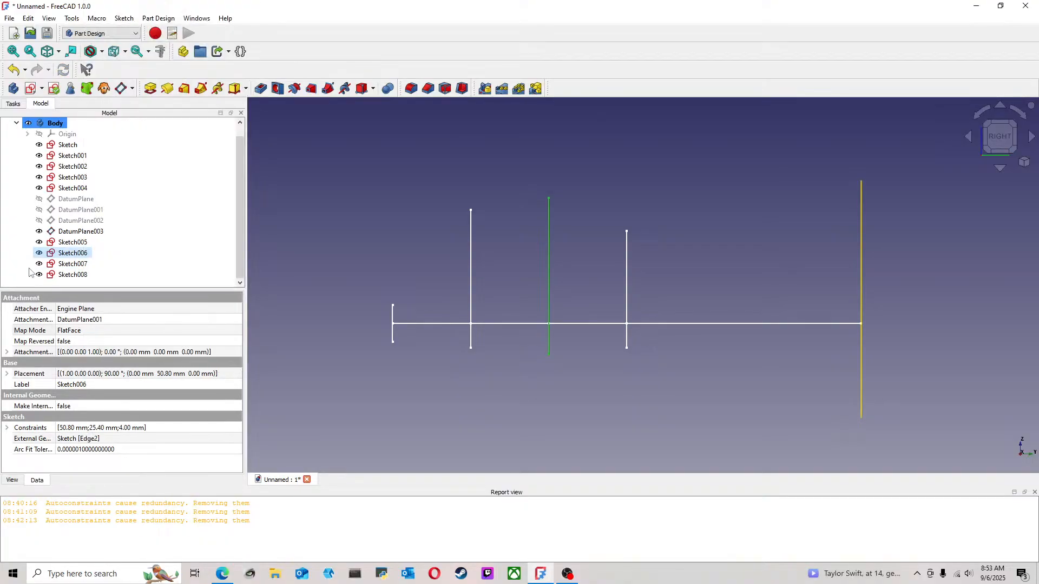
Reattach the copied small profile, Sketch008, to DatumPlane003 and hide that datum plane
click(81, 331)
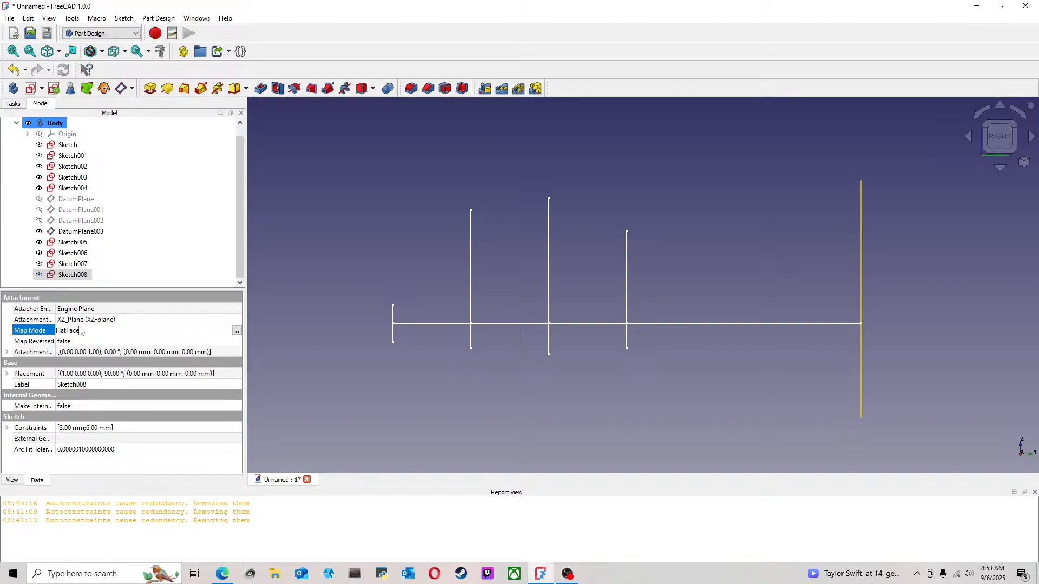
click(237, 329)
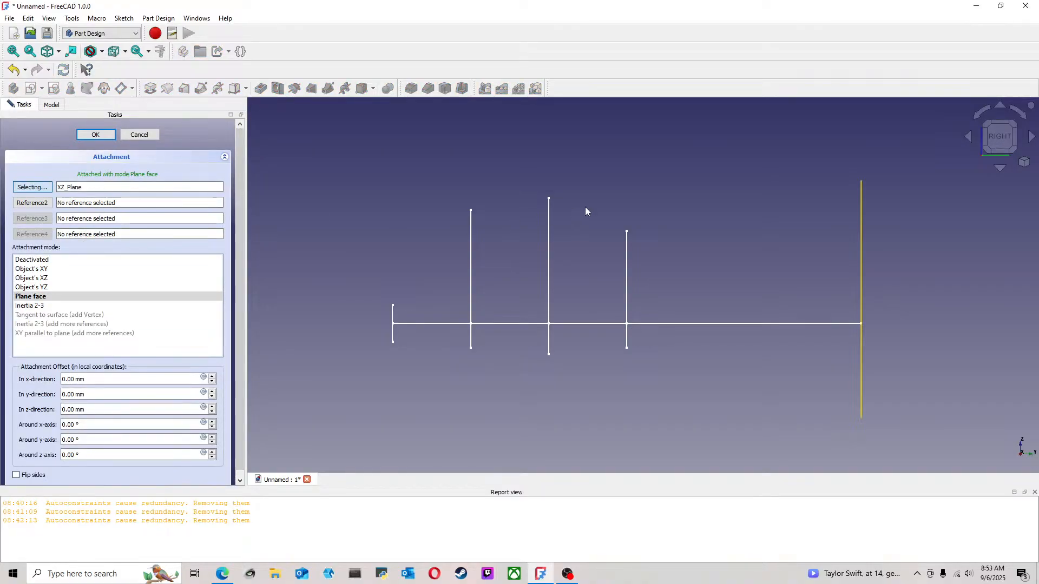
click(860, 246)
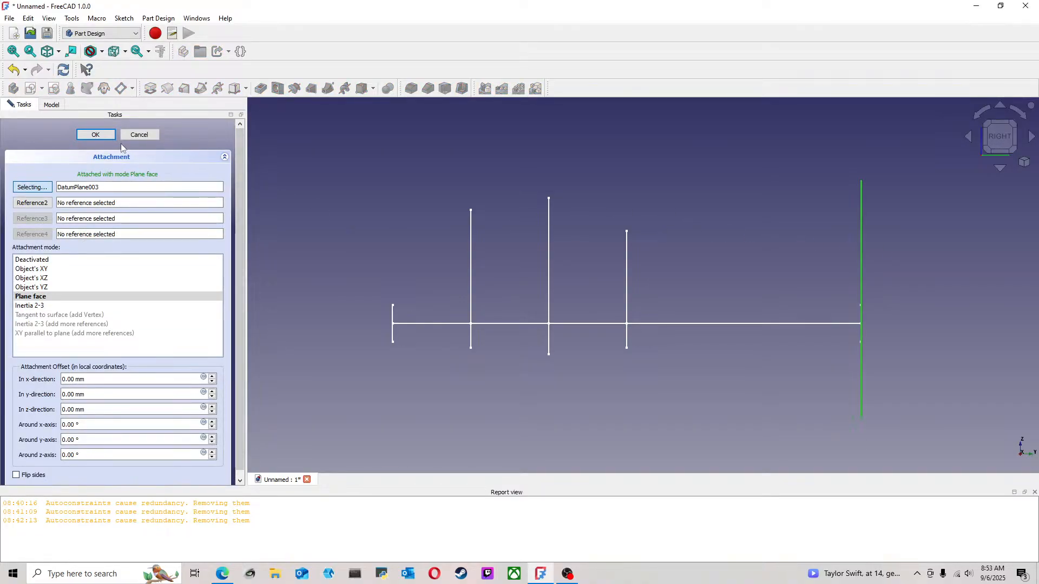
click(106, 139)
middle_drag(647, 214, 776, 221)
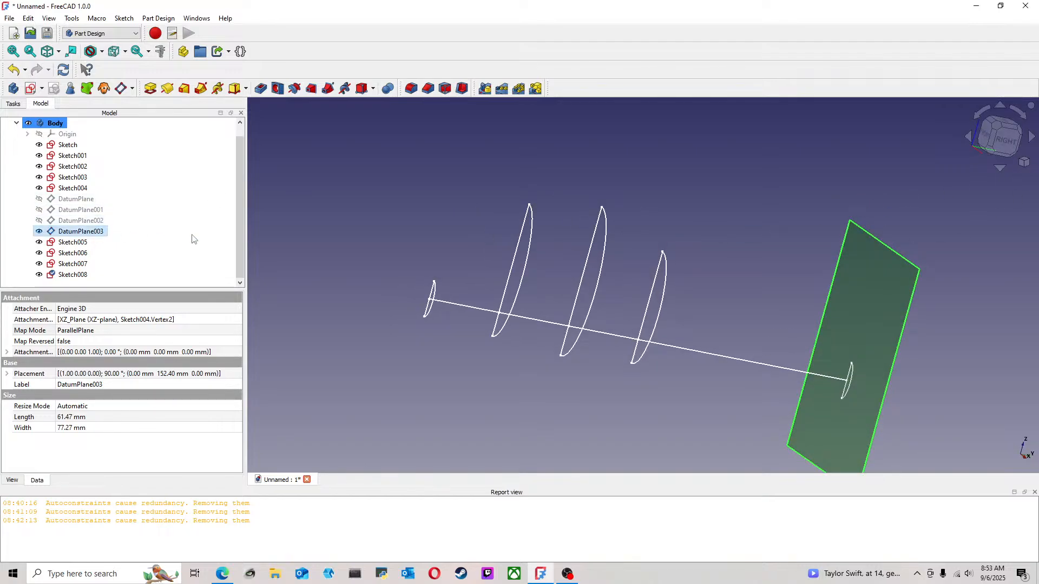
click(913, 234)
click(900, 259)
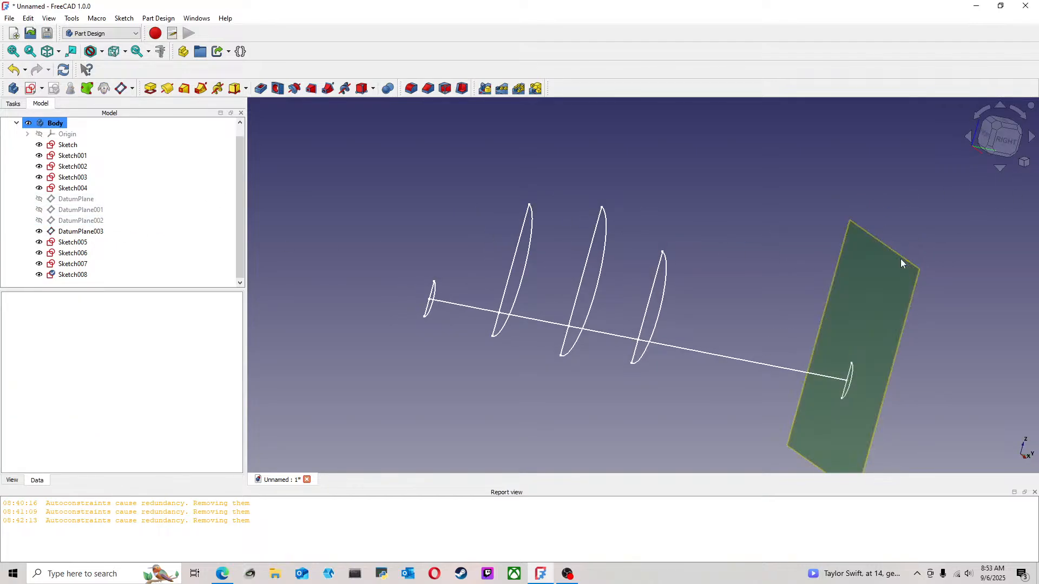
key(space)
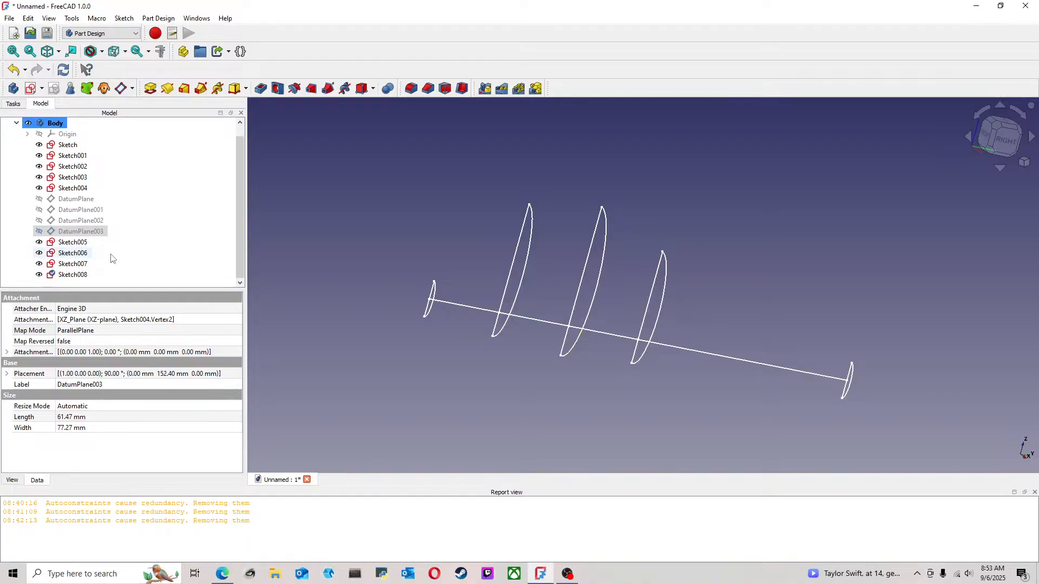
Open Sketch008 for editing and delete the constraint that holds the half-ellipse's centre at the origin
double_click(83, 276)
scroll(736, 312, up, 5)
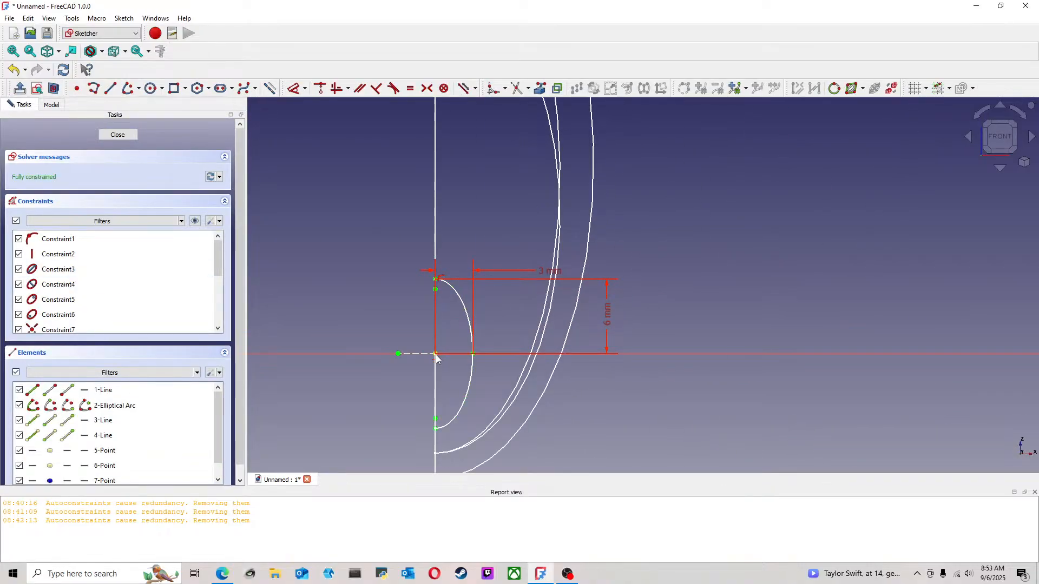
key(Delete)
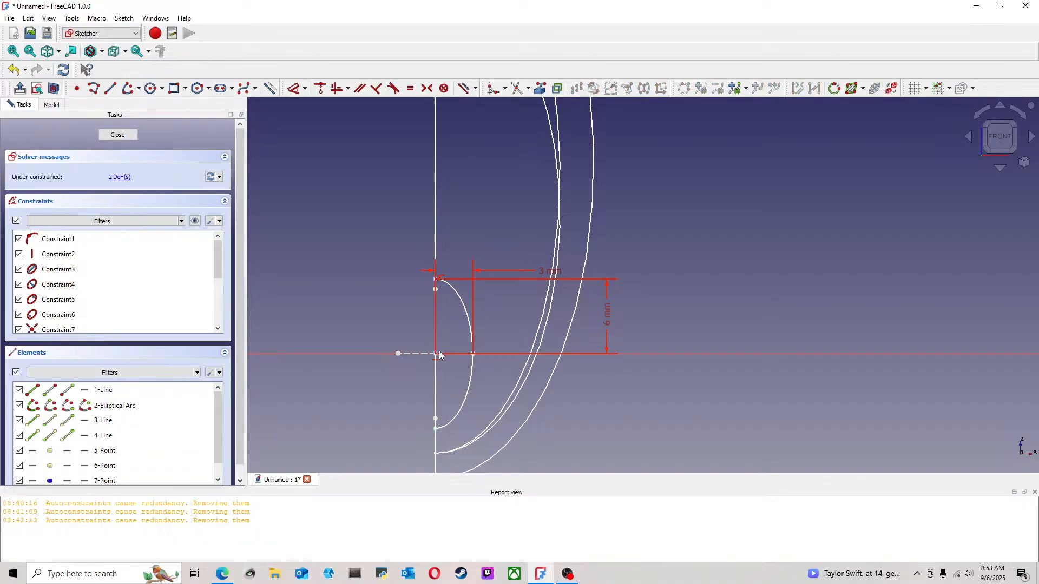
Try to move the half-ellipse's centre off the origin and undo the move
mouse_move(436, 355)
mouse_down()
mouse_move(447, 310)
mouse_move(425, 327)
mouse_up()
click(13, 69)
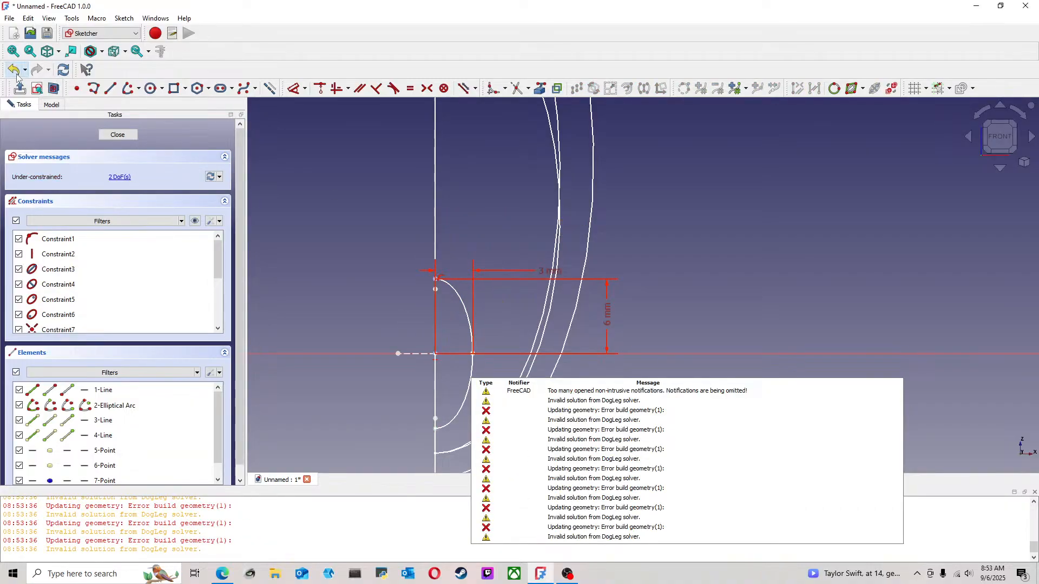
click(436, 354)
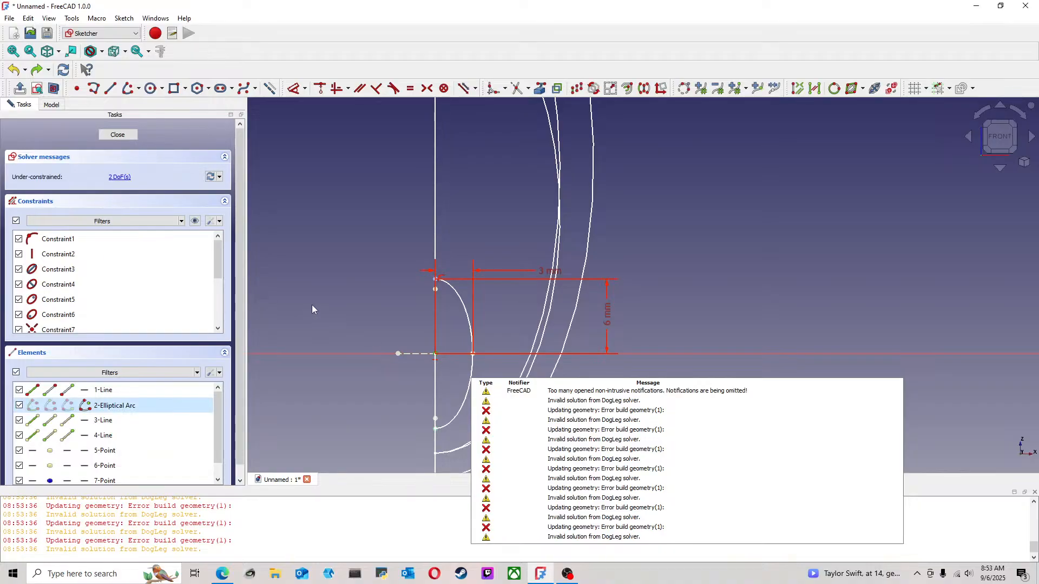
scroll(215, 420, down, 1)
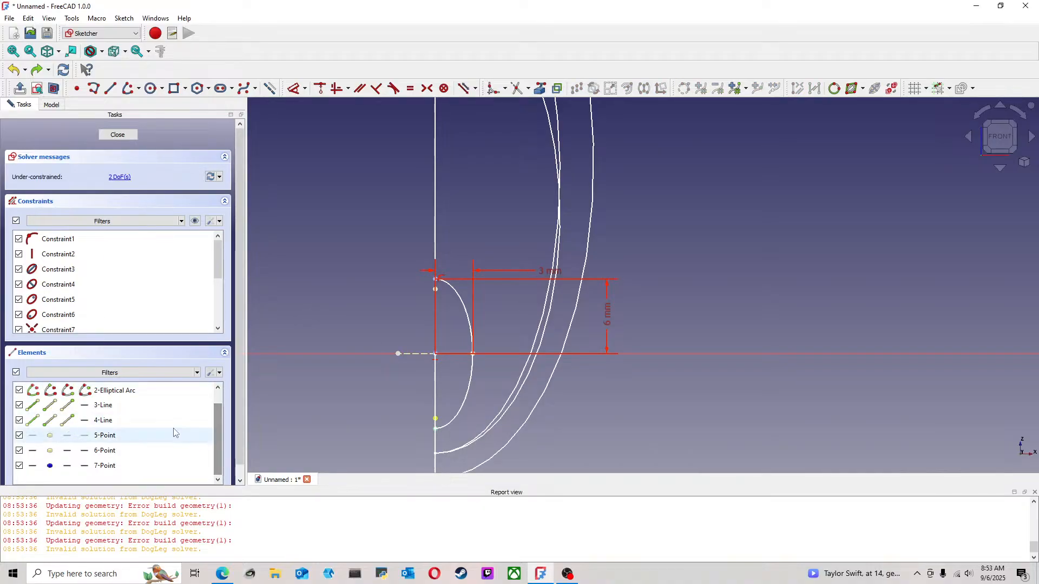
scroll(176, 430, up, 1)
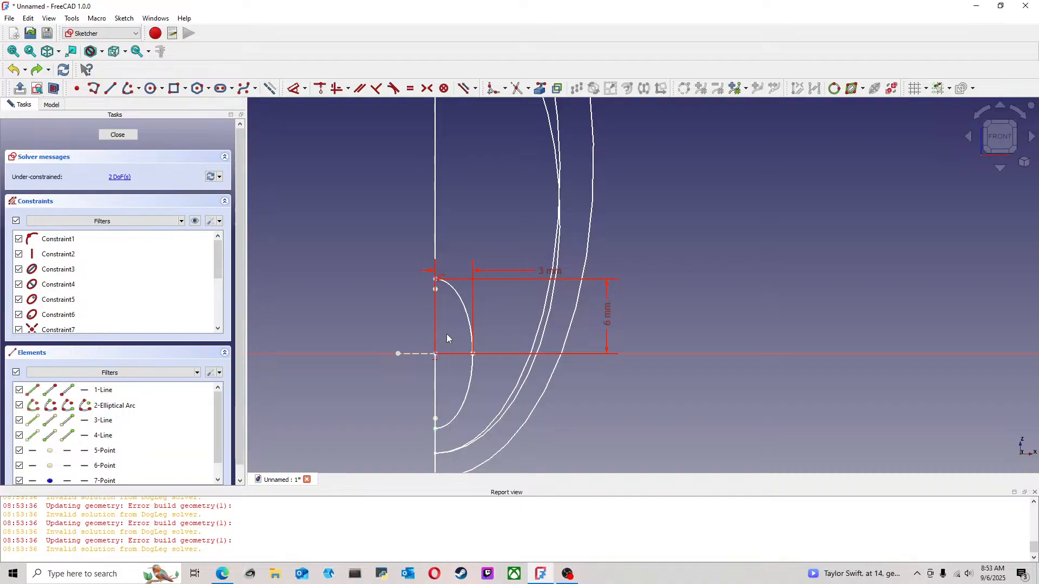
Move the half-ellipse's centre away from the origin and constrain it to the vertical axis
mouse_move(448, 339)
middle_down()
mouse_move(482, 344)
mouse_move(425, 299)
mouse_move(392, 348)
middle_up()
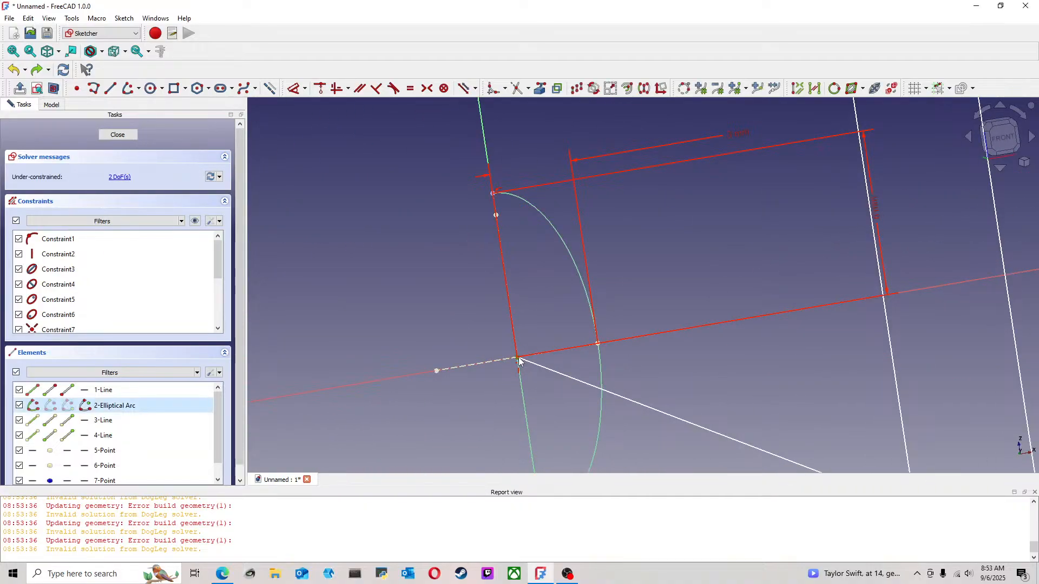
mouse_move(518, 360)
mouse_down()
mouse_move(508, 285)
mouse_move(514, 302)
mouse_move(554, 304)
mouse_move(537, 300)
mouse_up()
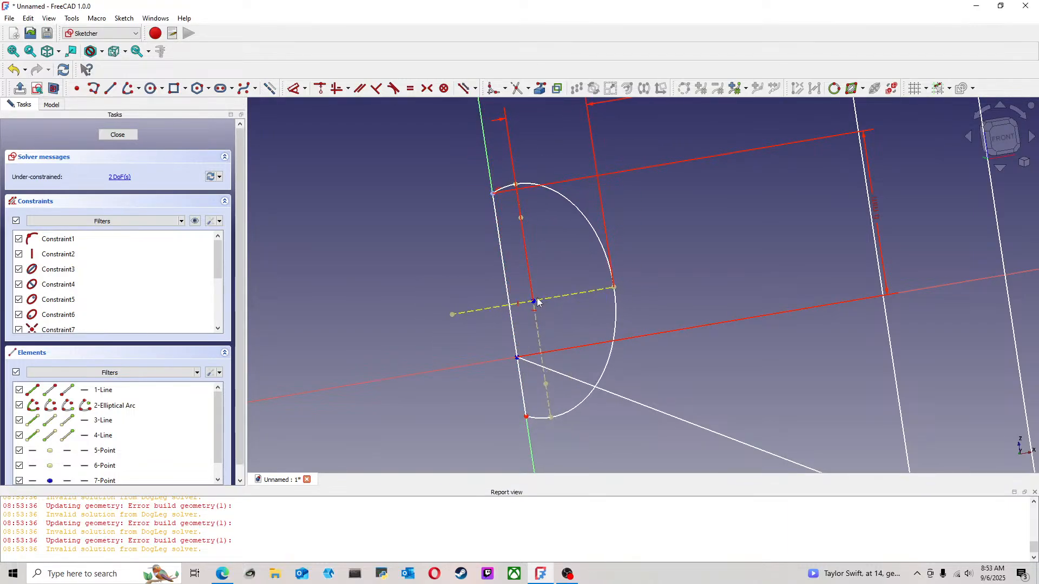
click(535, 306)
click(489, 160)
click(320, 88)
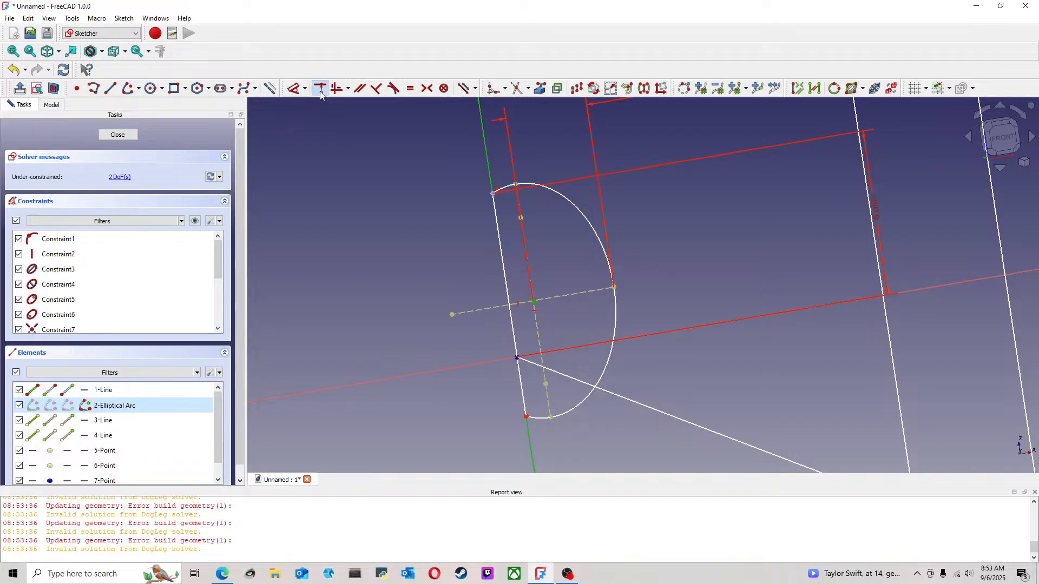
Try to shift the half-ellipse along the vertical axis and undo the change
drag(511, 312, 516, 379)
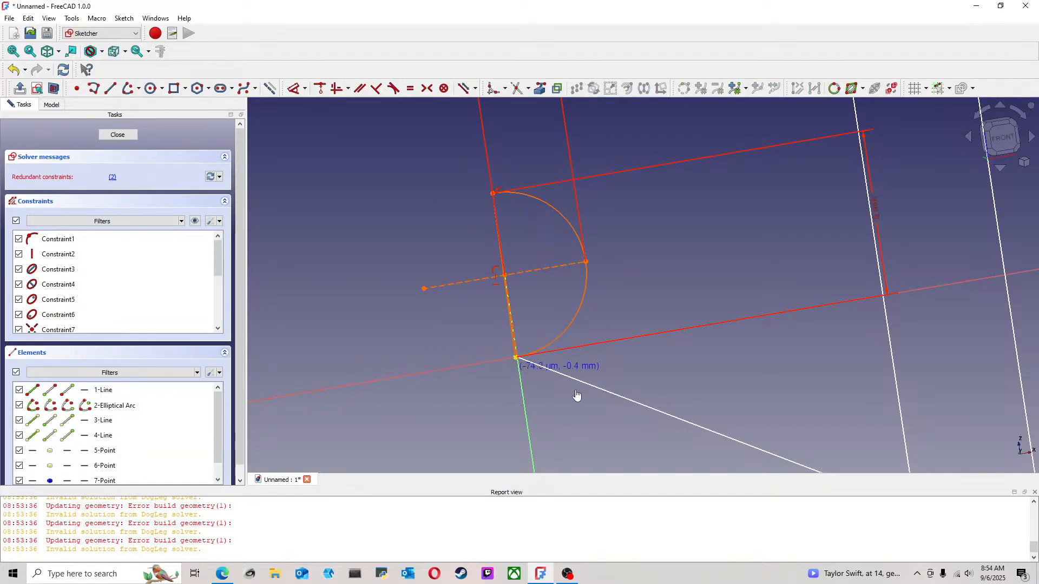
drag(441, 369, 363, 379)
click(14, 70)
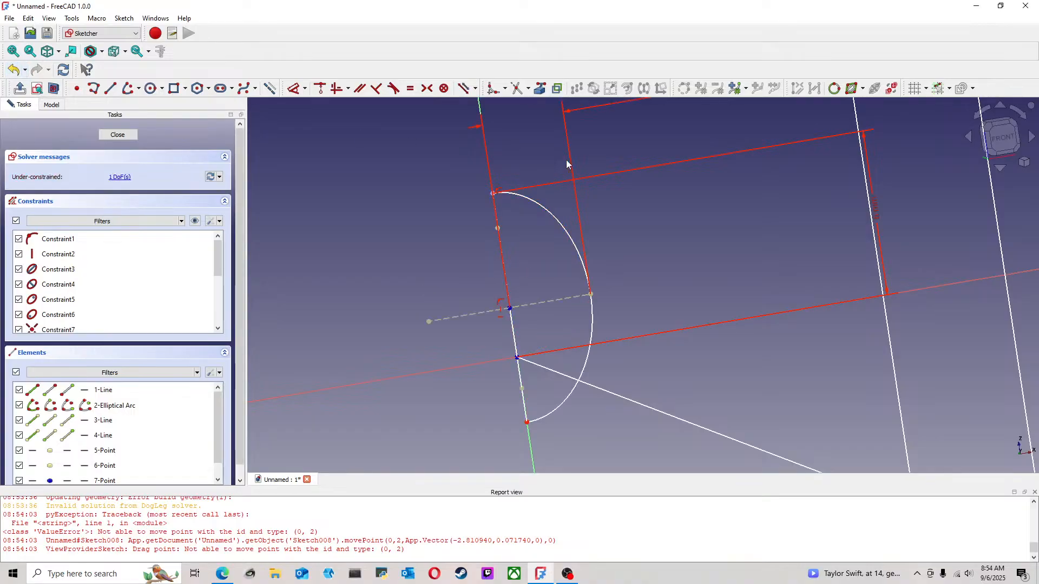
Try to reposition the half-ellipse's centre with the 6 mm dimension in place, delete that dimension, and undo these changes
drag(494, 194, 488, 154)
scroll(712, 272, down, 6)
middle_drag(723, 267, 687, 270)
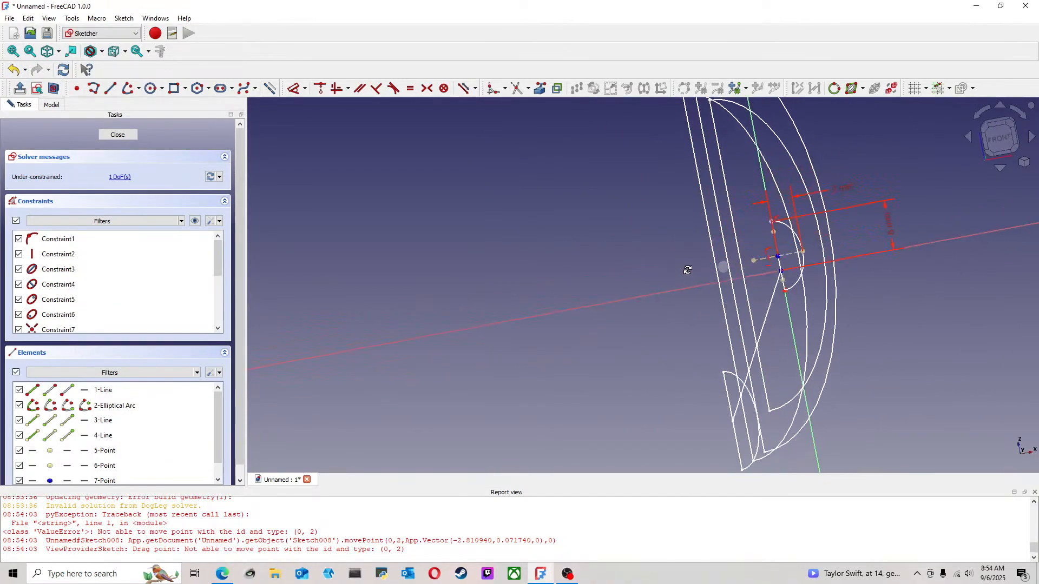
scroll(823, 259, up, 4)
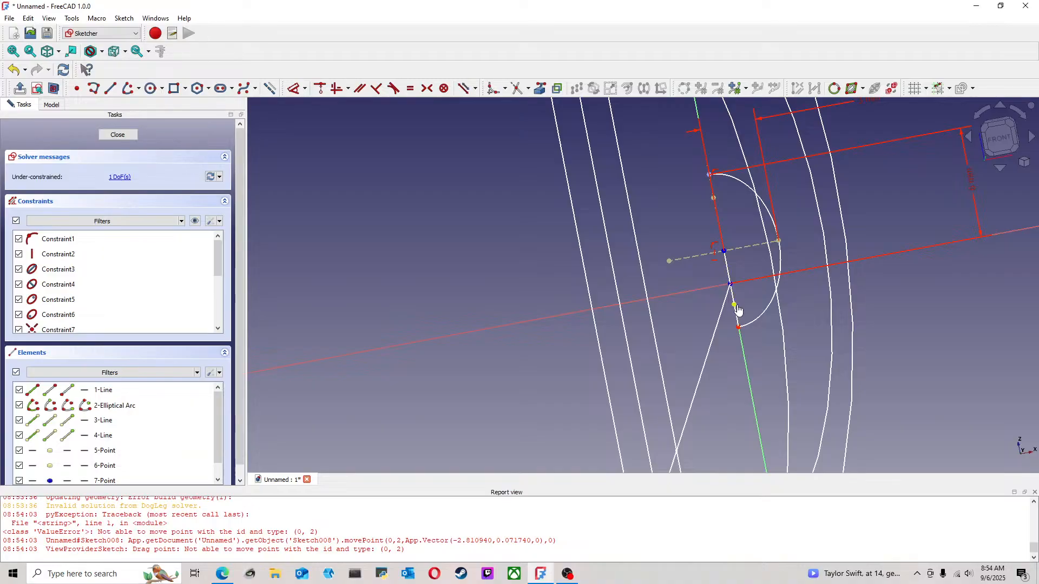
drag(736, 306, 749, 372)
middle_drag(714, 172, 659, 265)
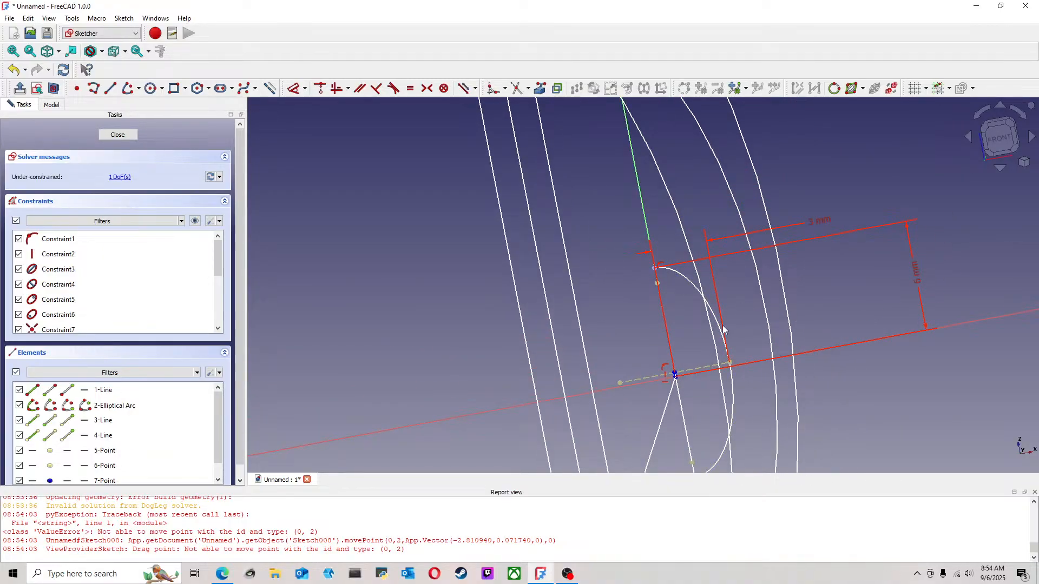
drag(675, 373, 691, 388)
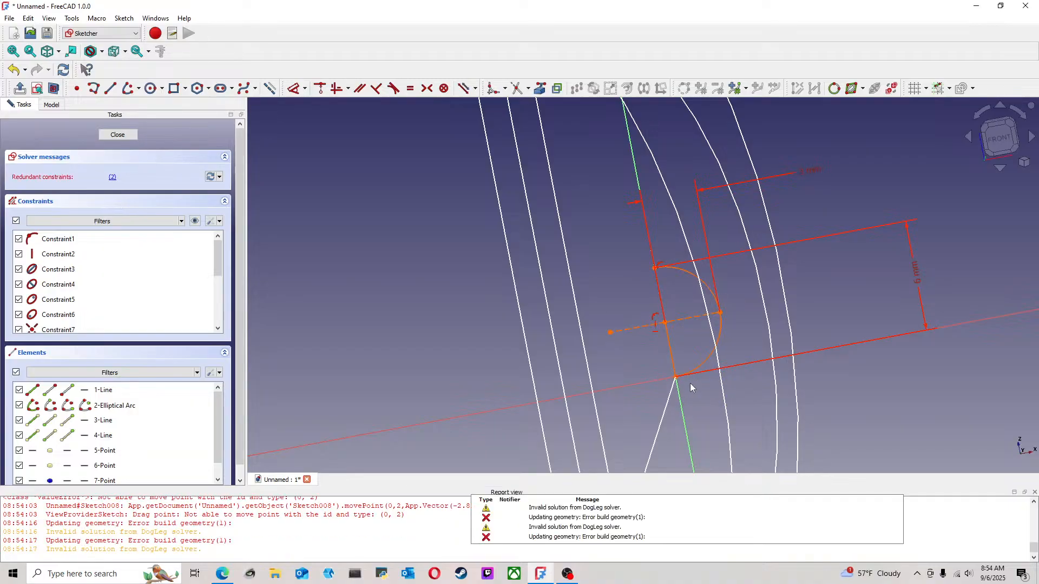
click(920, 275)
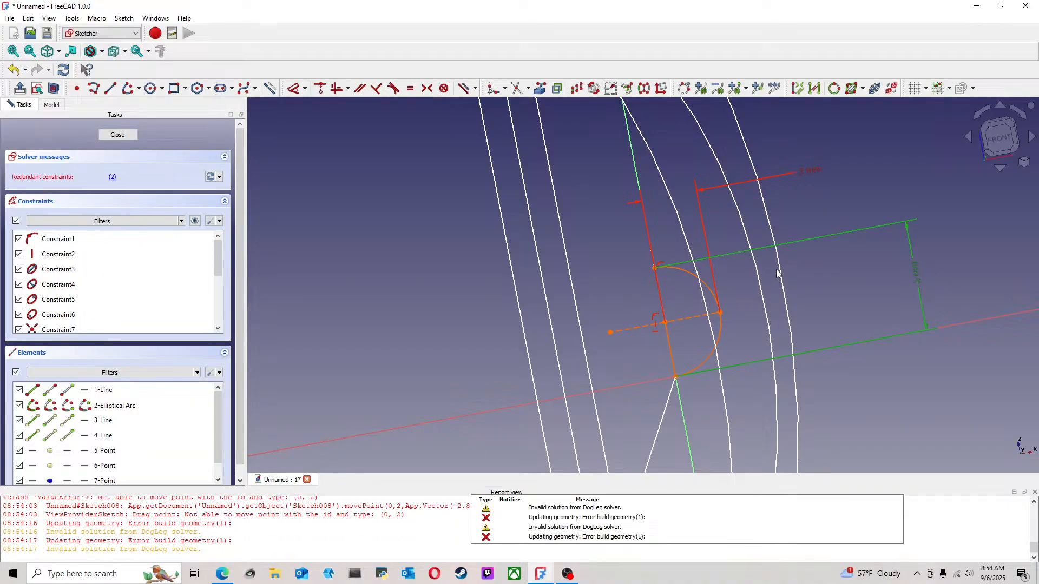
key(Delete)
click(13, 69)
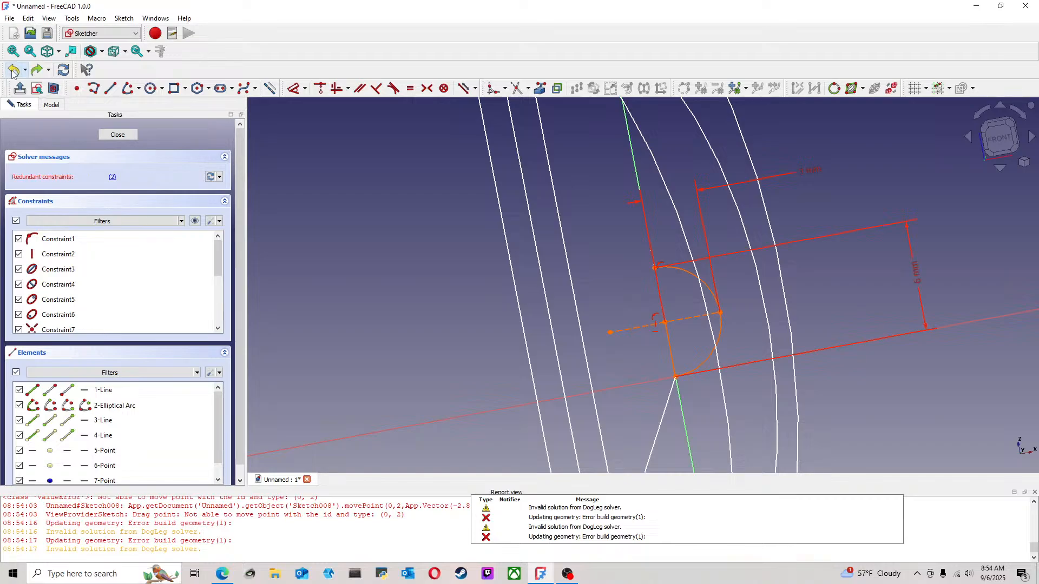
Delete the half-ellipse's 6 mm vertical dimension, then move its upper endpoint upward and its lower endpoint close to the origin
click(914, 277)
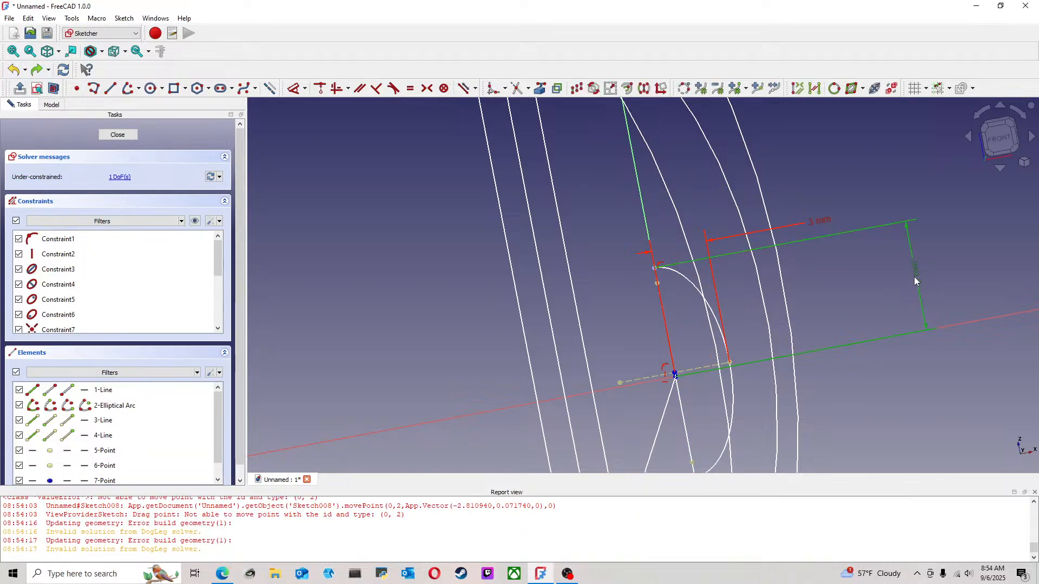
key(Delete)
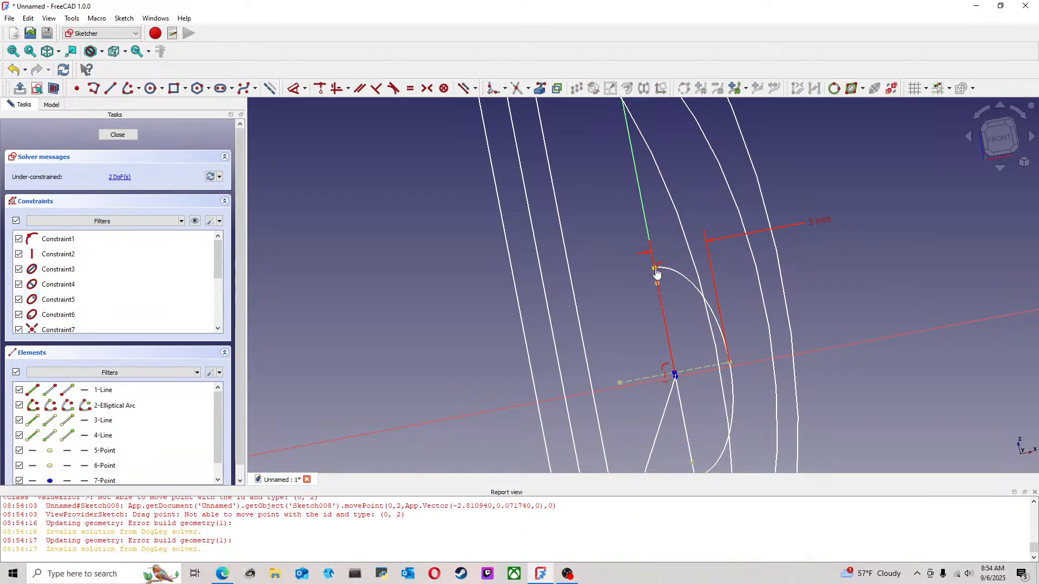
drag(654, 269, 644, 212)
scroll(706, 399, down, 3)
middle_drag(706, 399, 673, 335)
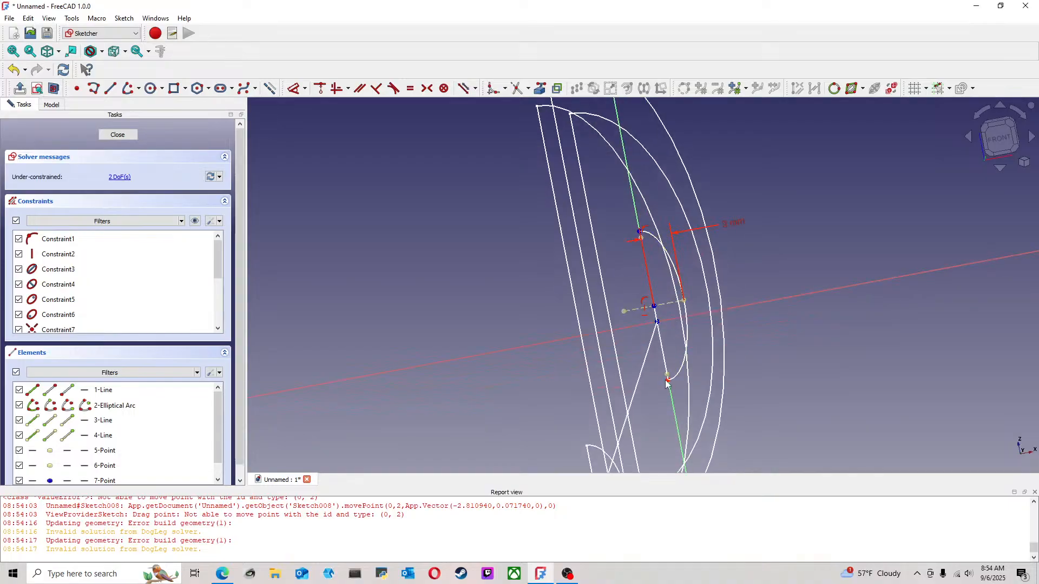
drag(668, 382, 661, 325)
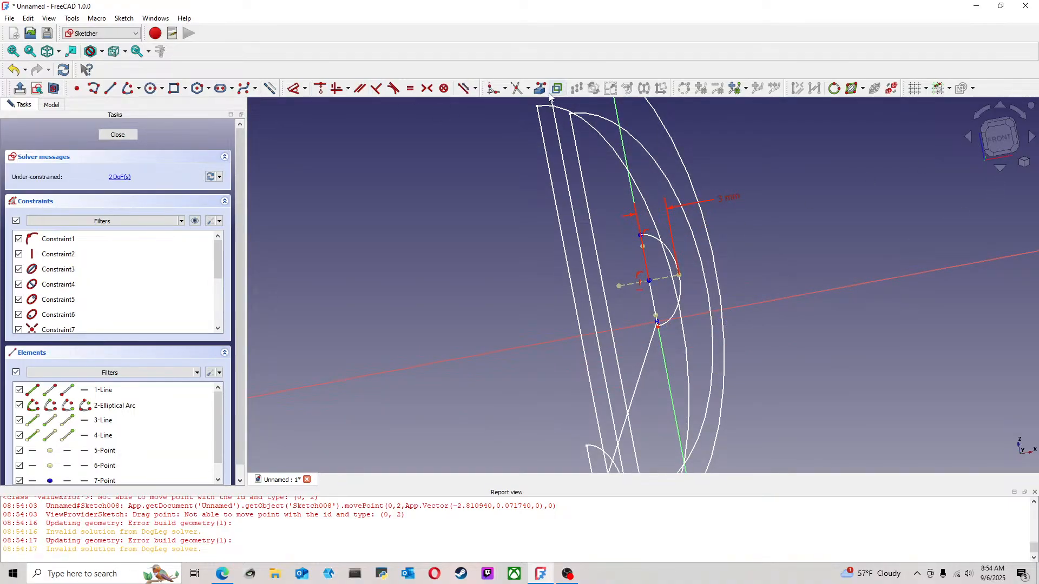
Project the curves of the nearest large half-ellipse and the small starting profile into Sketch008 as external geometry
middle_drag(724, 226, 667, 255)
scroll(666, 255, down, 4)
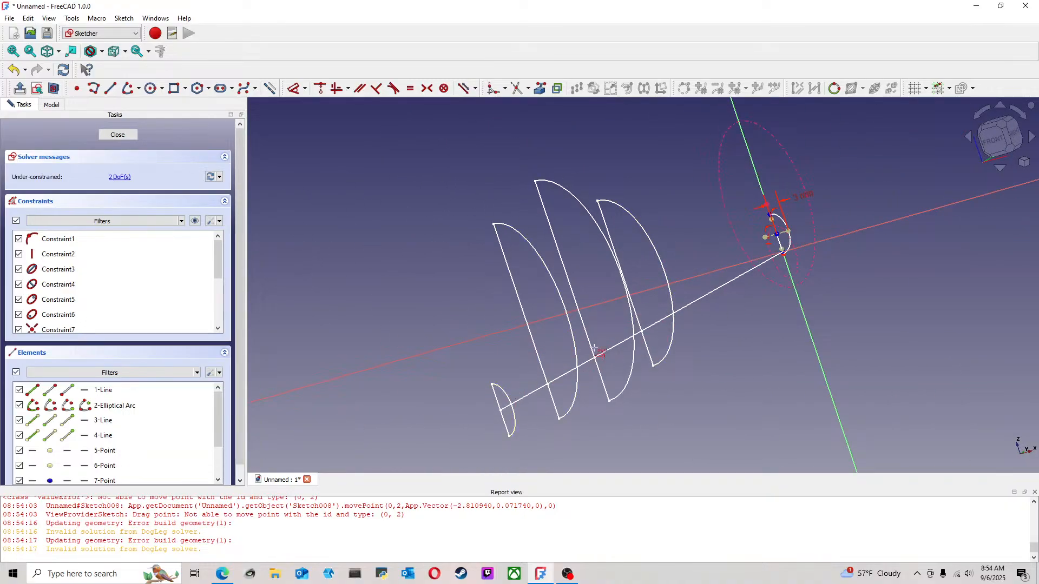
click(998, 138)
scroll(619, 319, up, 4)
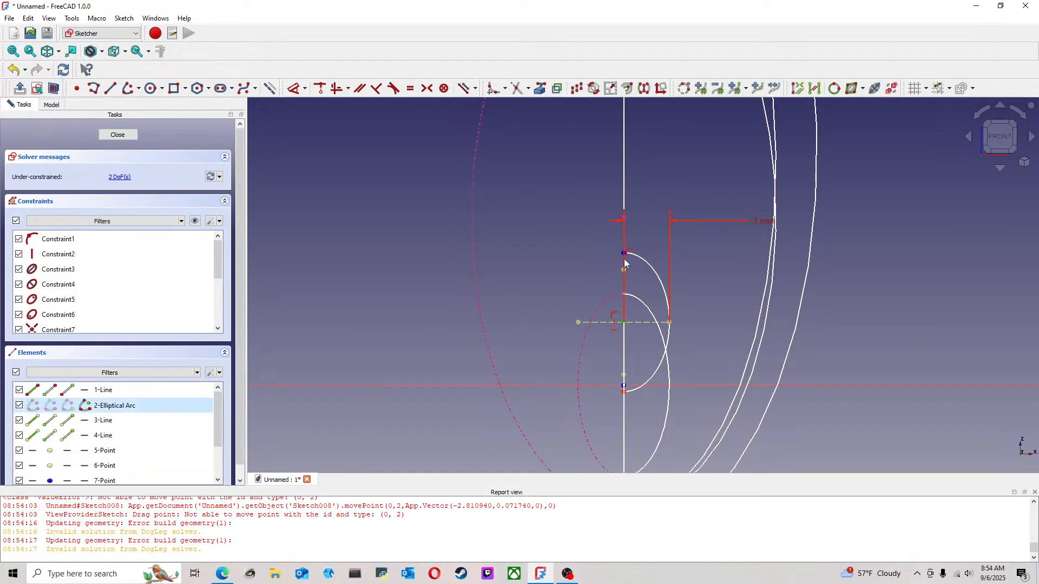
Try a coincident constraint between the half-ellipse's centre and its upper endpoint, and undo it
mouse_move(624, 260)
middle_down()
mouse_move(631, 255)
mouse_move(616, 260)
mouse_move(579, 204)
middle_up()
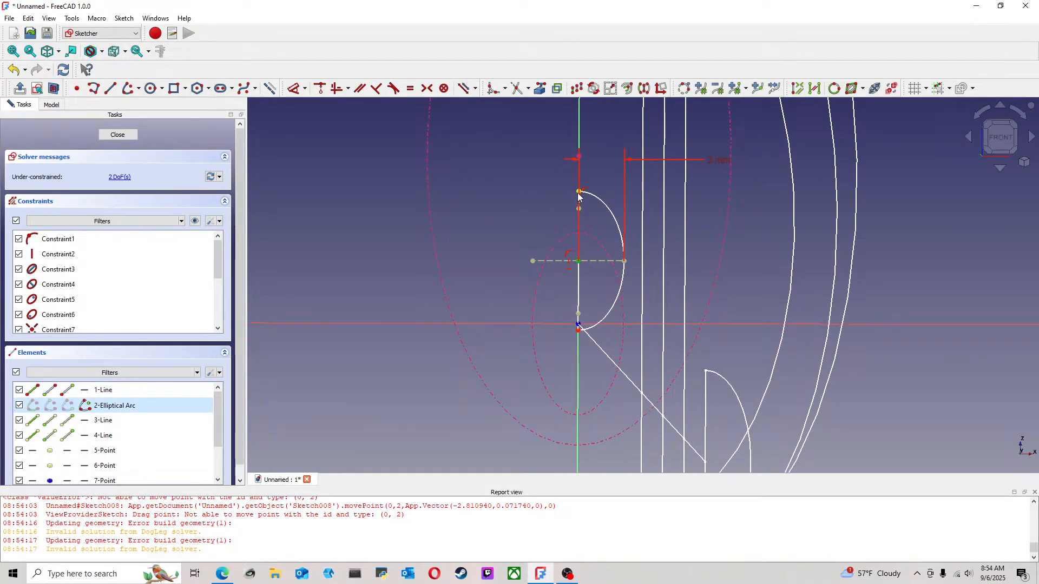
click(319, 88)
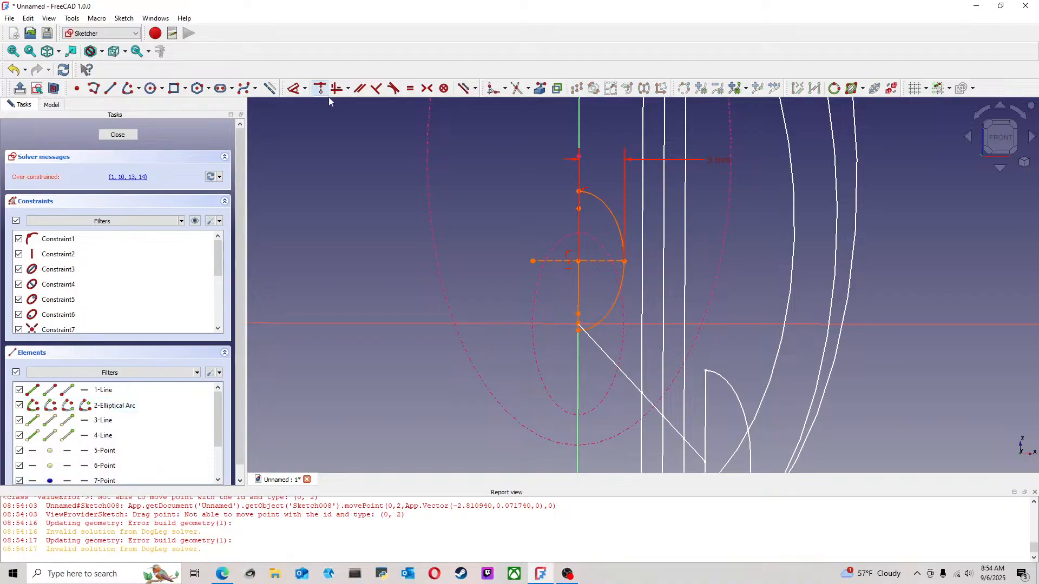
click(13, 69)
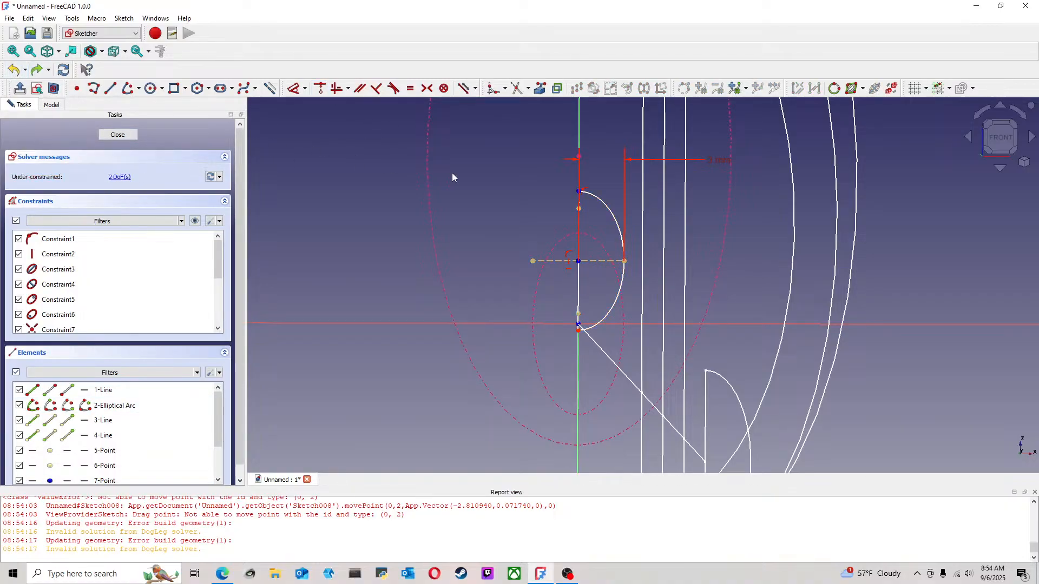
Examine the half-ellipse's centre, upper endpoint and width dimension against the projected ellipses in Sketch008
scroll(452, 174, up, 3)
drag(644, 372, 656, 303)
middle_drag(583, 298, 619, 310)
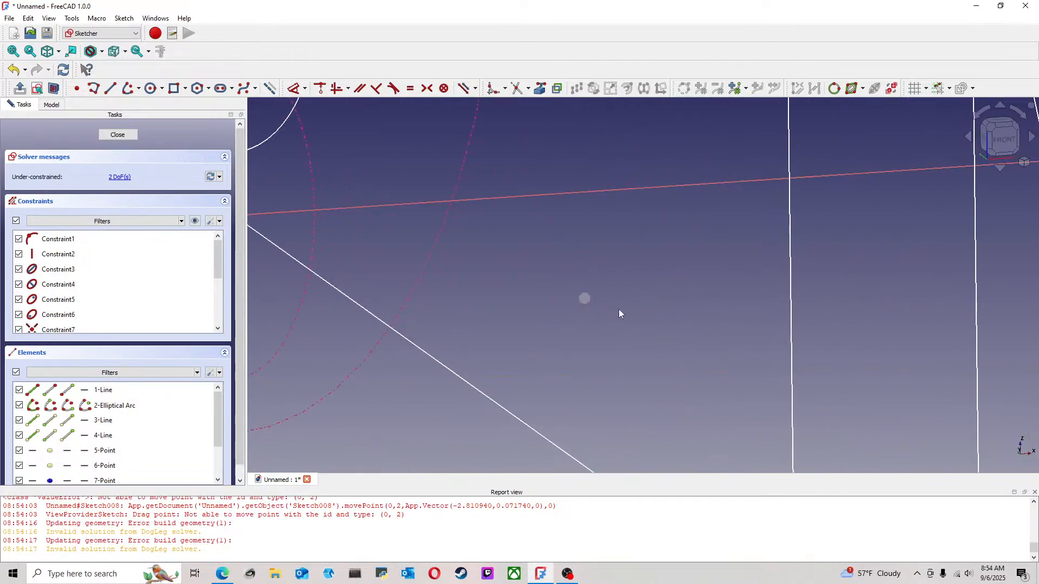
scroll(644, 357, down, 3)
middle_drag(415, 190, 498, 310)
scroll(499, 309, up, 3)
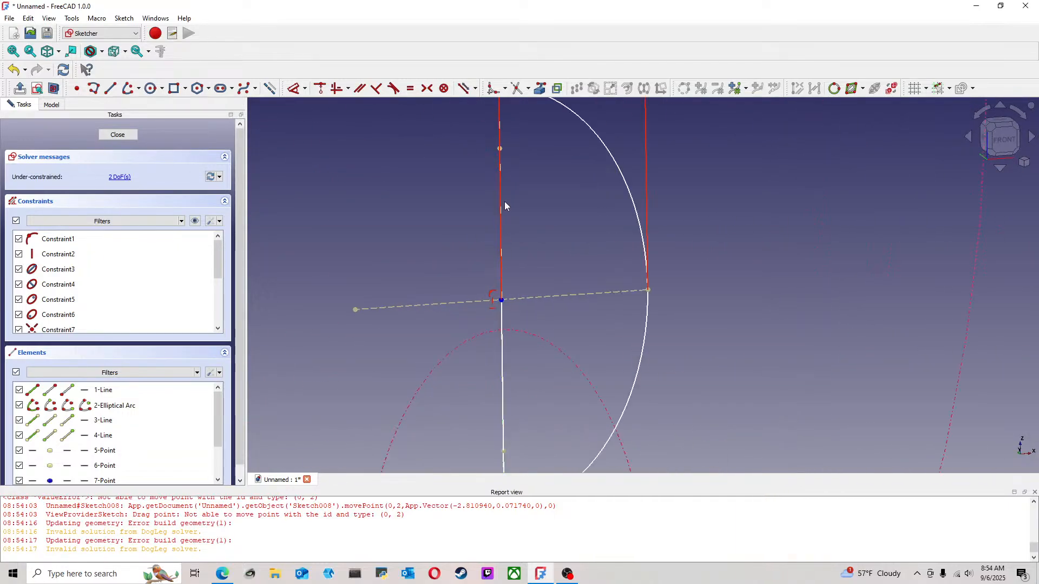
scroll(560, 242, down, 5)
middle_drag(597, 177, 600, 285)
scroll(600, 285, up, 3)
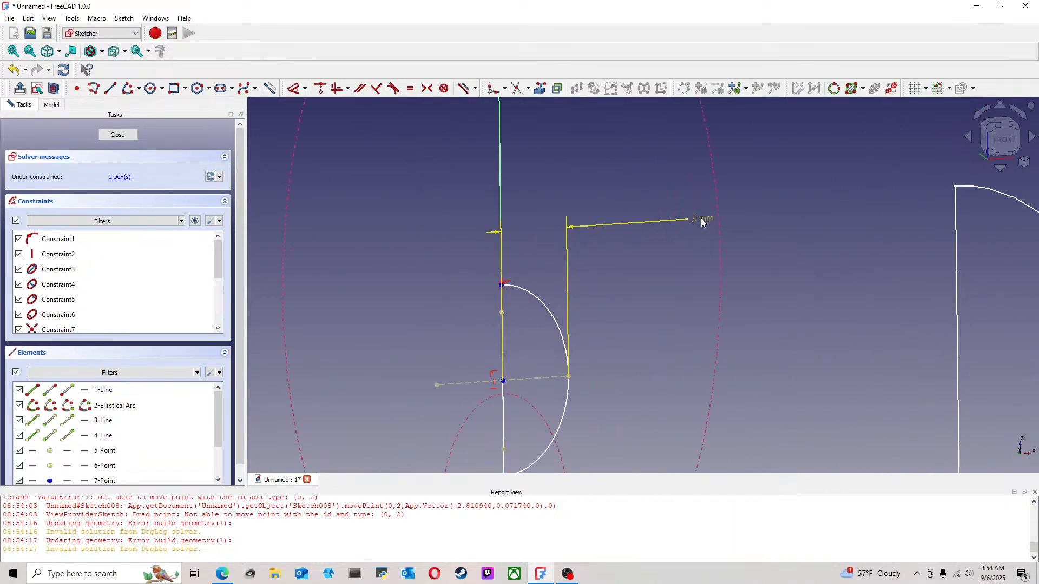
Move the 3 mm width label beside the half-ellipse, then shift the half-ellipse upward until its lower endpoint nears the small projected ellipse
drag(700, 218, 697, 362)
scroll(566, 310, up, 4)
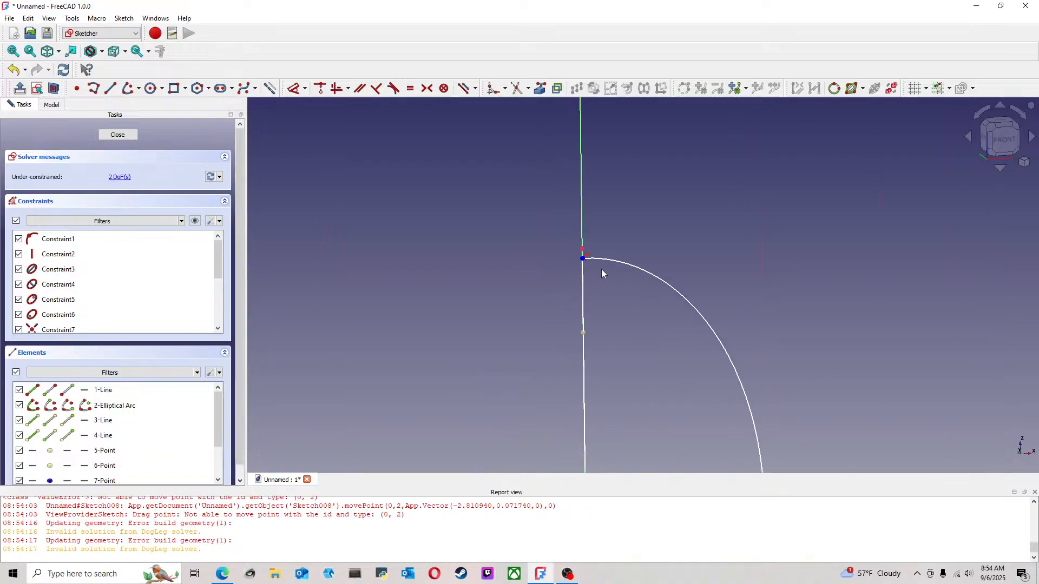
drag(586, 258, 597, 299)
scroll(598, 349, down, 5)
scroll(592, 355, up, 2)
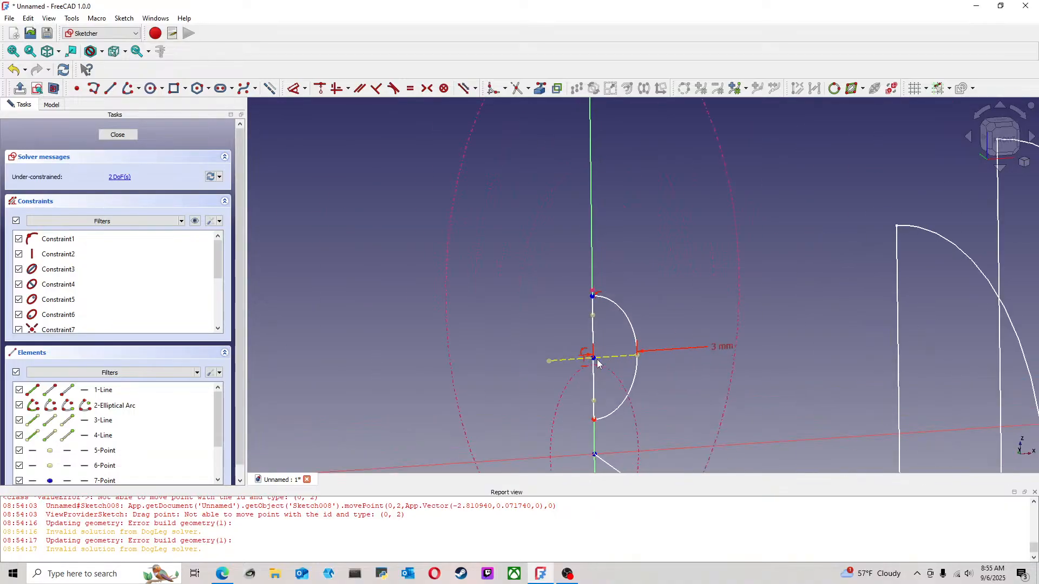
drag(595, 364, 603, 311)
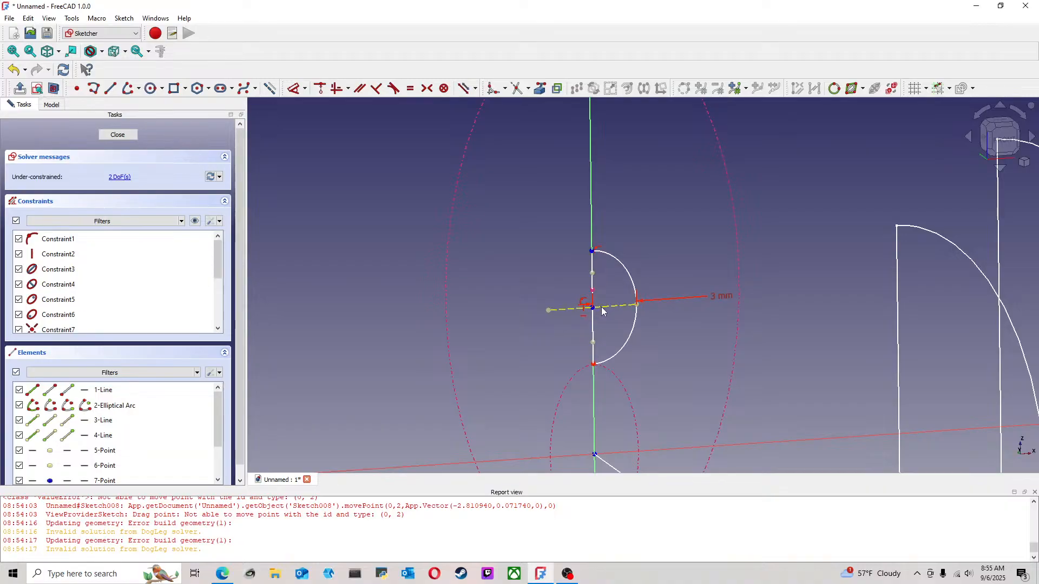
Make the half-ellipse's centre coincident with the centre of the large projected ellipse and delete the redundant constraint
click(594, 310)
click(593, 292)
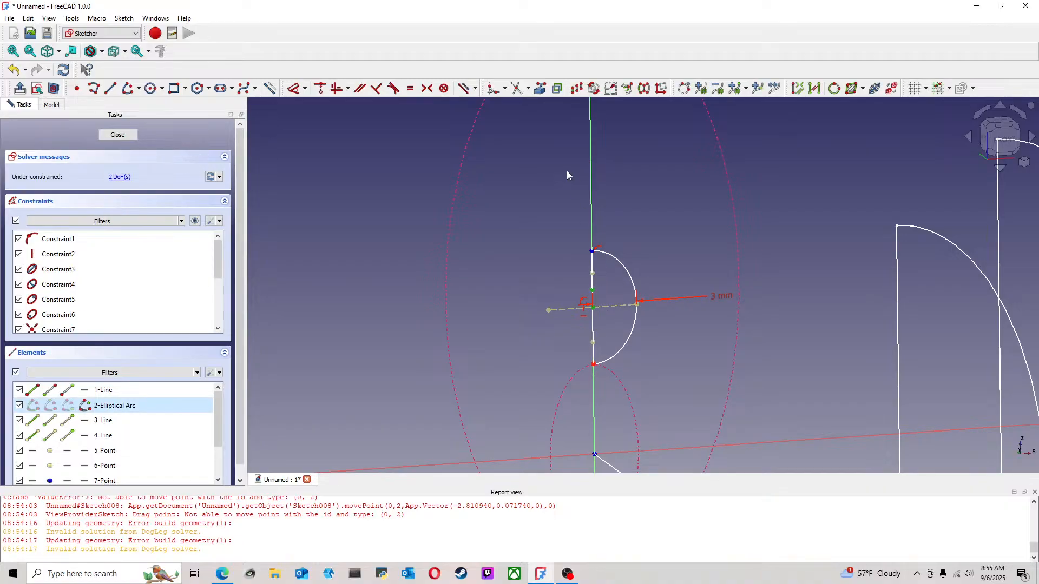
click(320, 90)
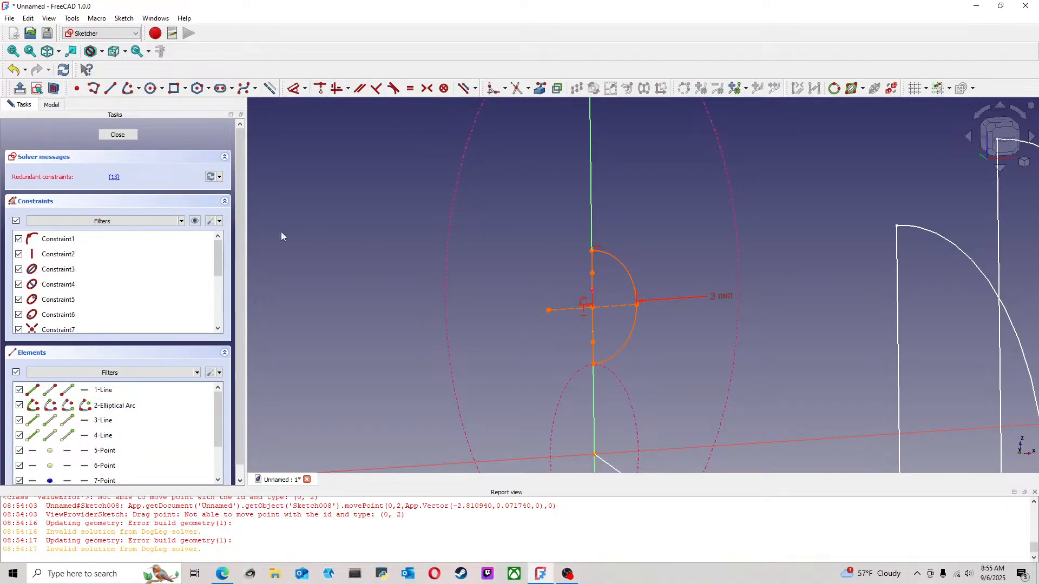
click(114, 179)
key(Delete)
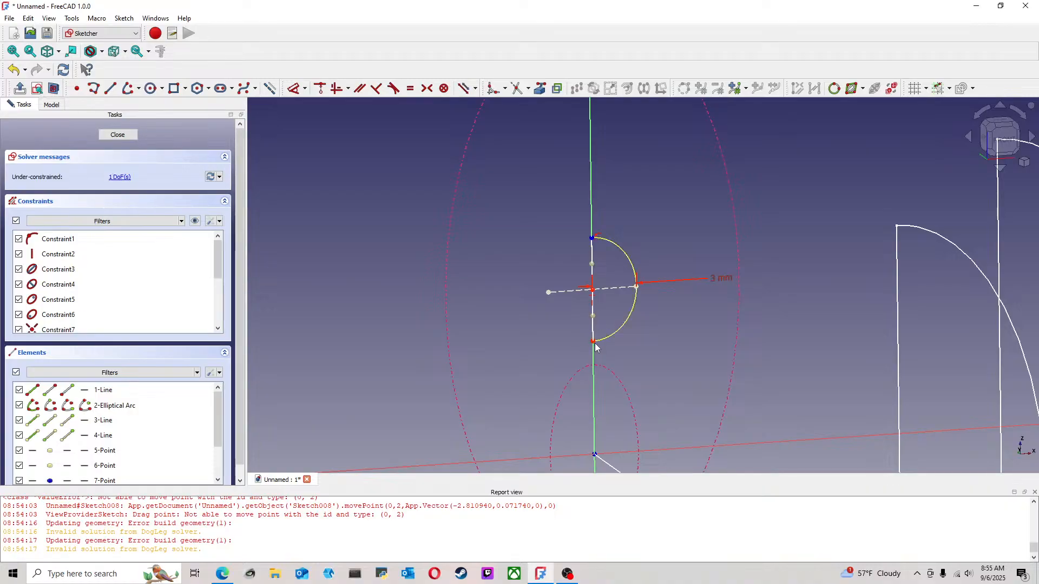
Constrain the half-ellipse arc equal to the small projected ellipse and delete the redundant 3 mm width dimension
drag(597, 349, 598, 379)
scroll(690, 357, down, 4)
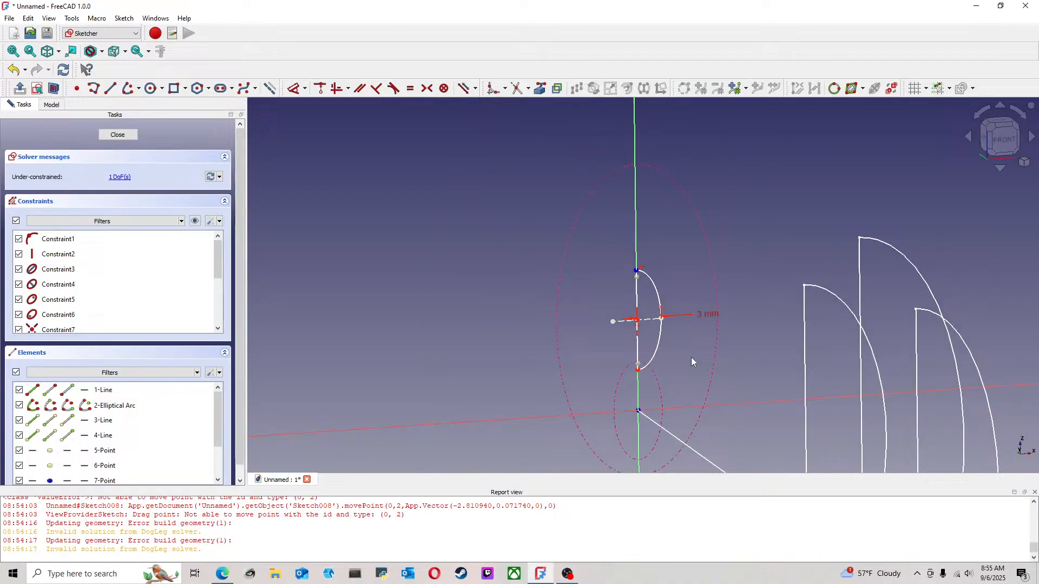
click(664, 349)
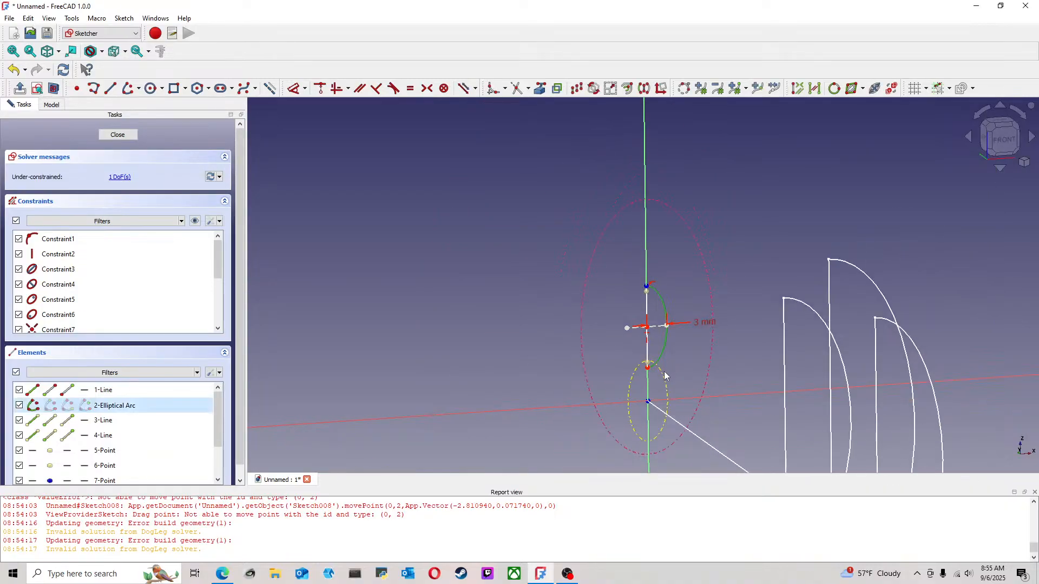
click(410, 89)
click(114, 178)
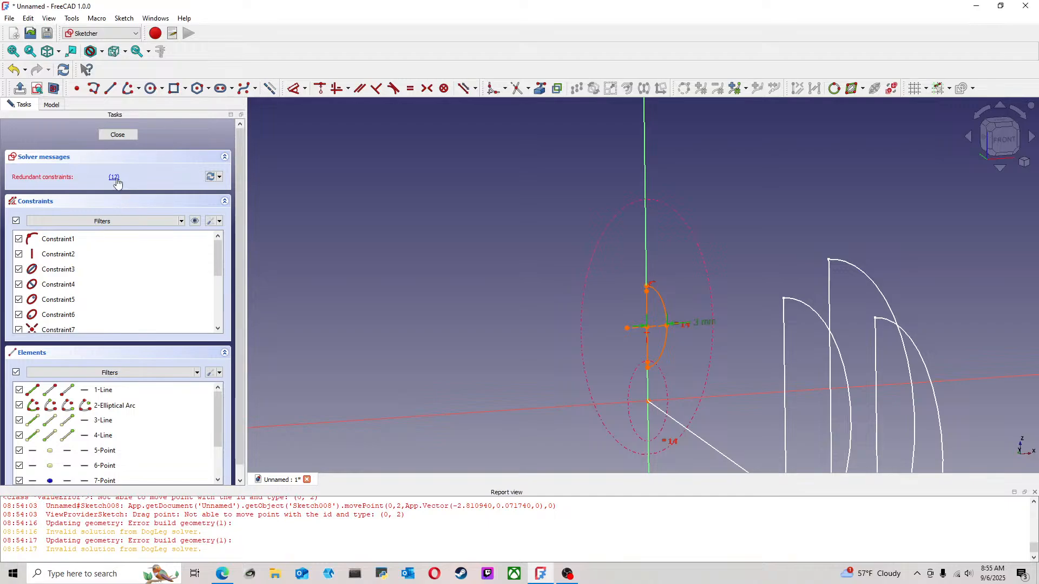
key(Delete)
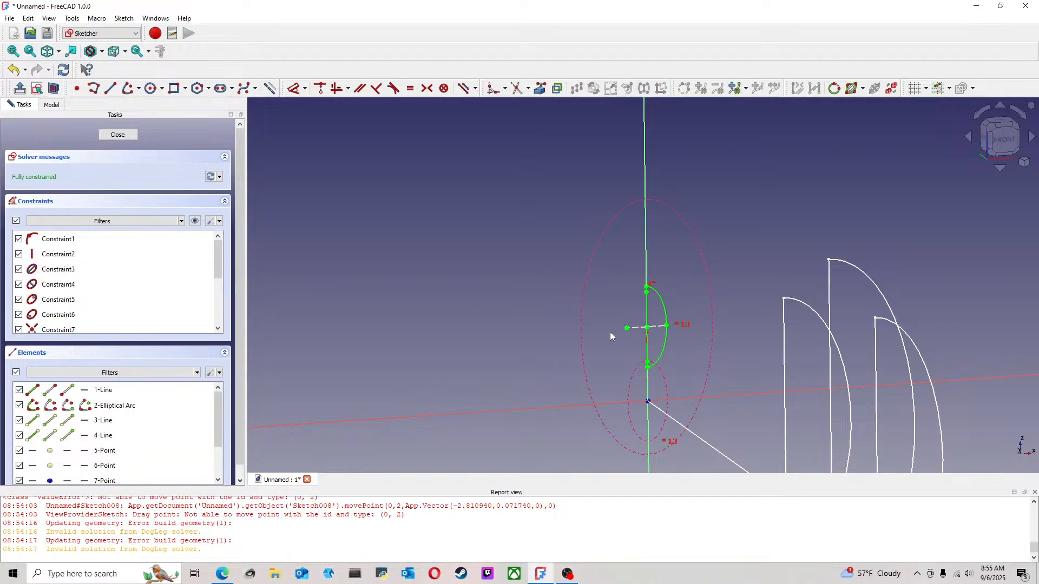
Close Sketch008 and check the row of profiles from the right side and in an isometric view
scroll(607, 336, down, 3)
scroll(673, 346, up, 4)
scroll(658, 343, down, 4)
middle_drag(433, 316, 378, 252)
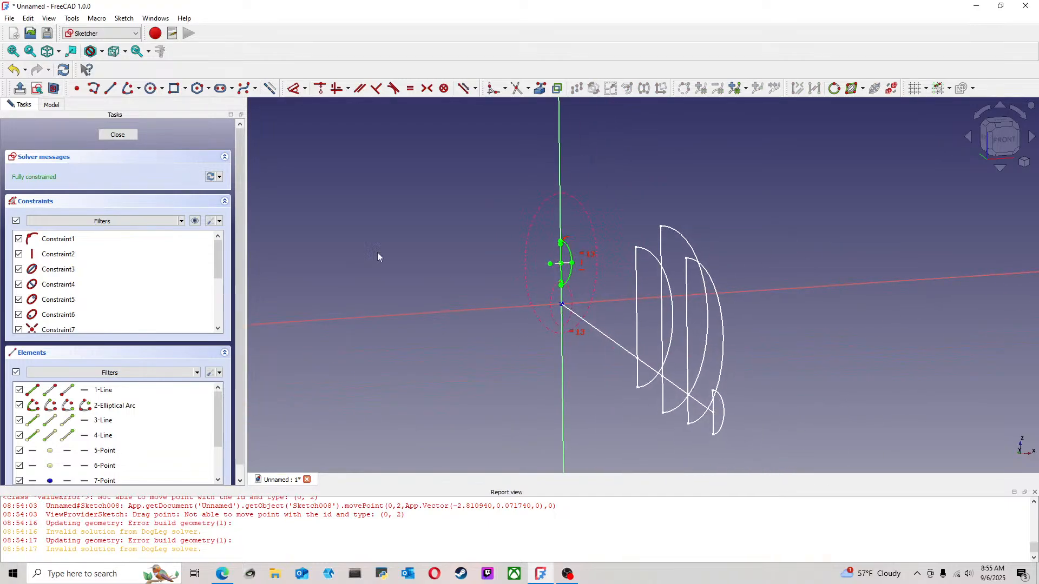
click(118, 135)
click(757, 312)
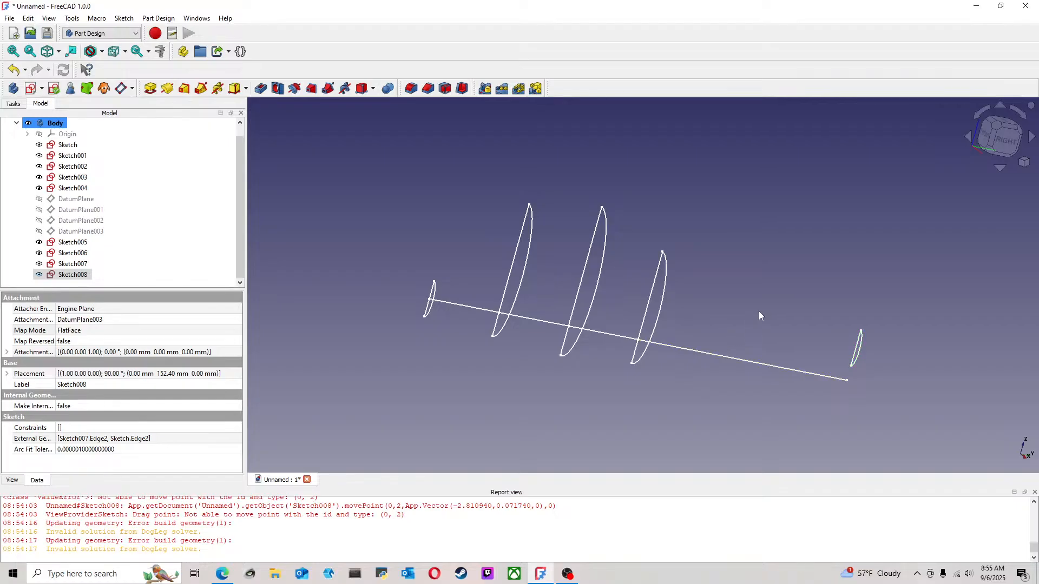
click(1000, 139)
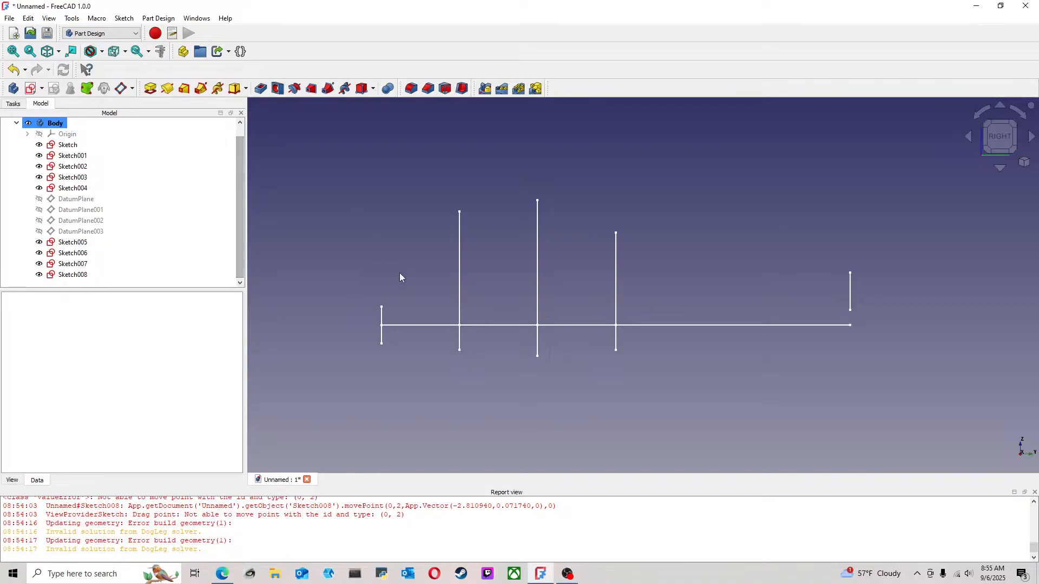
click(987, 125)
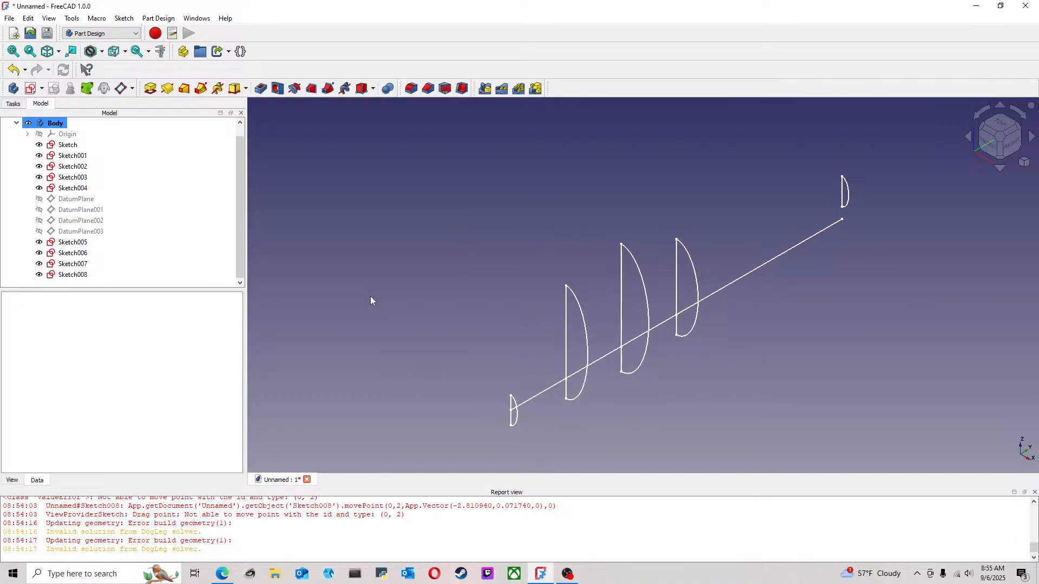
Start an additive pipe with the small starting profile, Sketch, swept along the path Sketch001
click(68, 145)
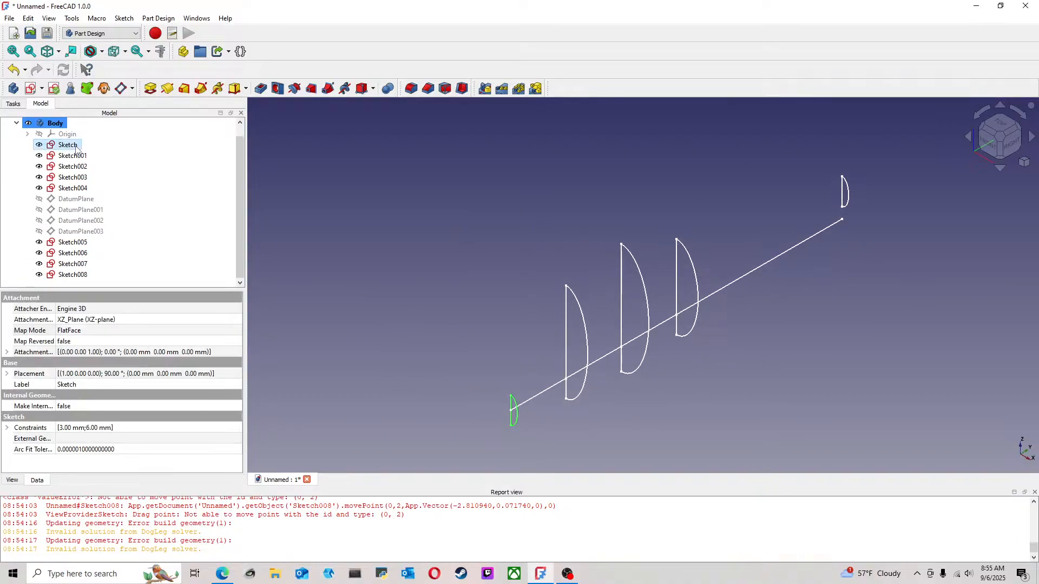
ctrl+click(78, 156)
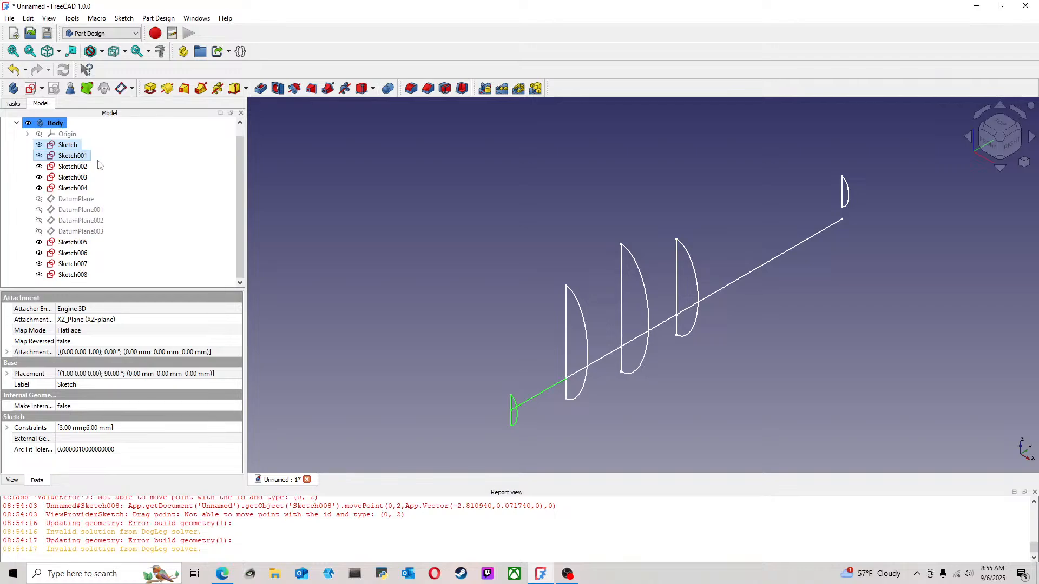
ctrl+click(85, 243)
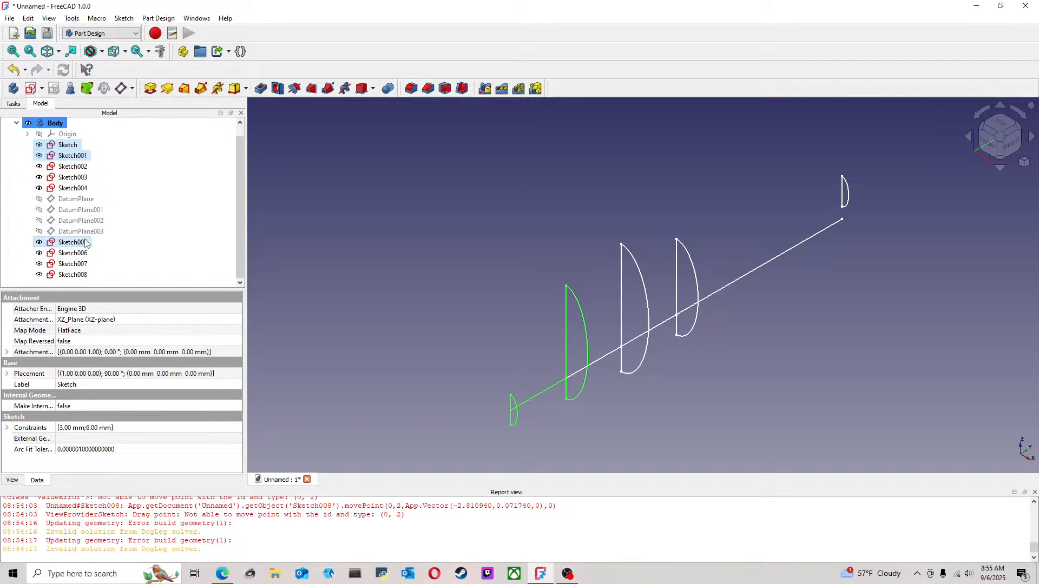
click(201, 91)
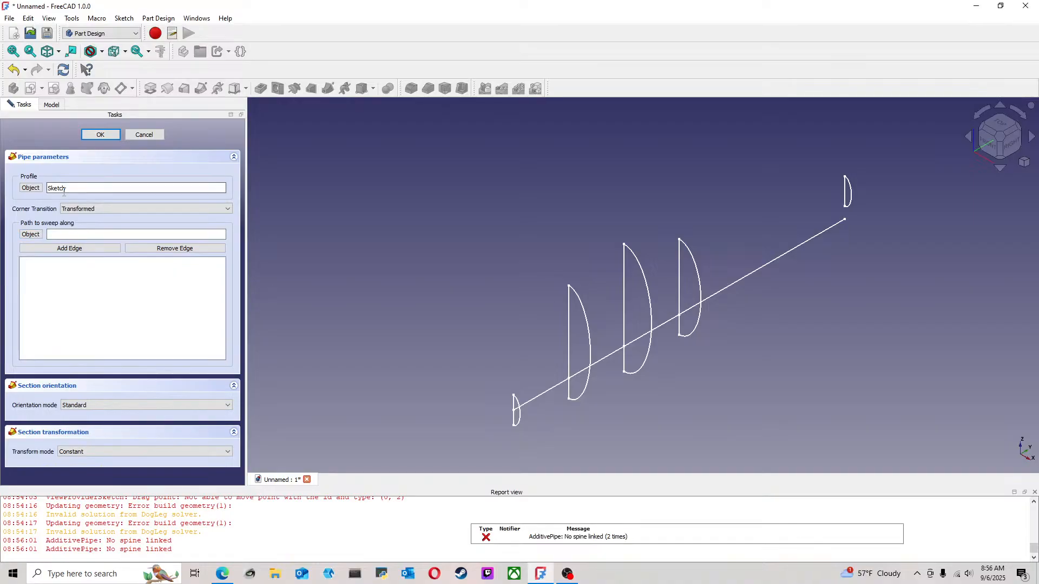
click(31, 235)
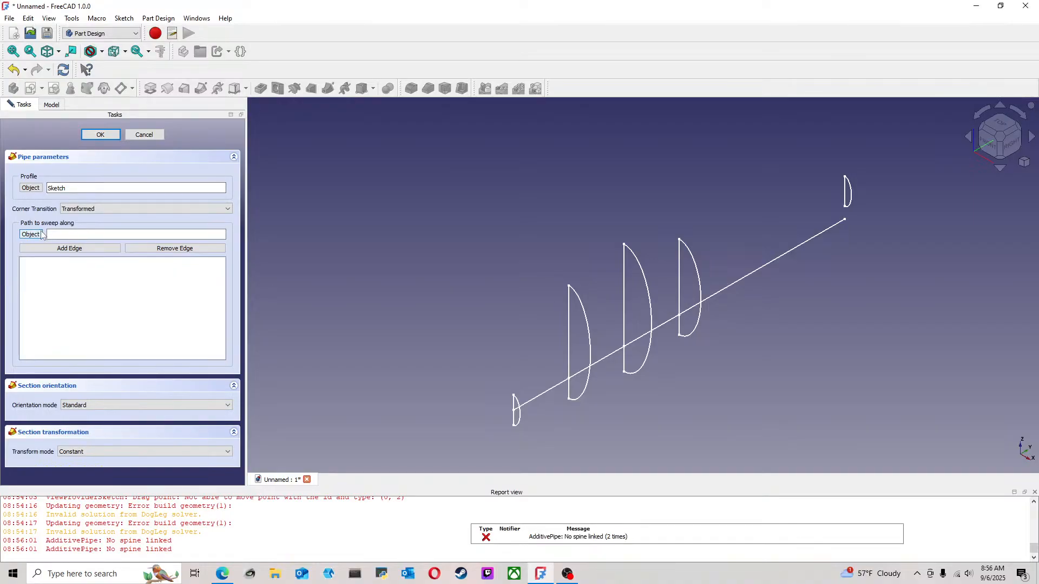
click(550, 397)
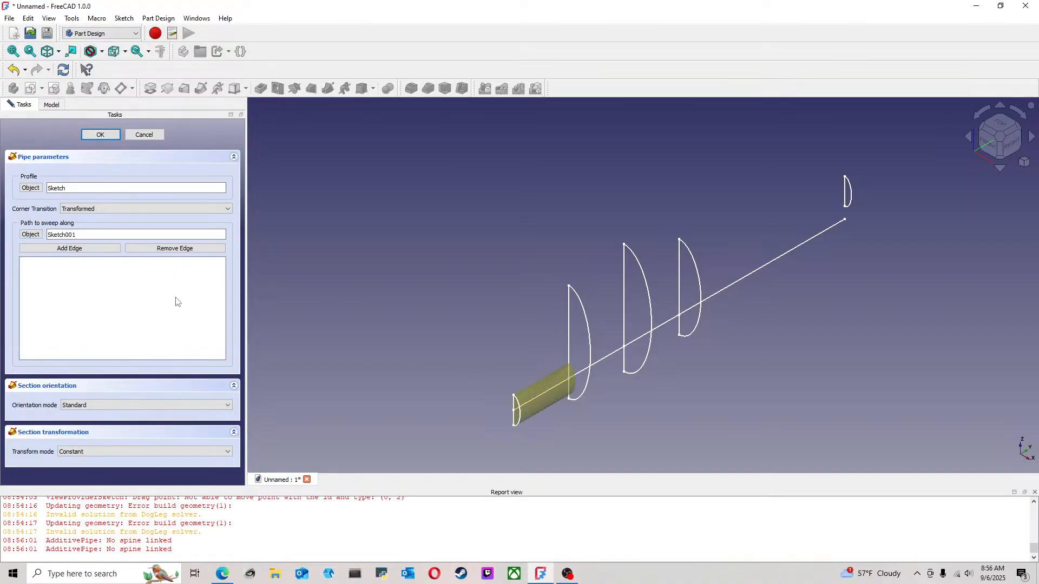
Set the pipe's transform mode to Multisection, add Sketch005 as its section, and accept the feature
click(136, 450)
click(120, 467)
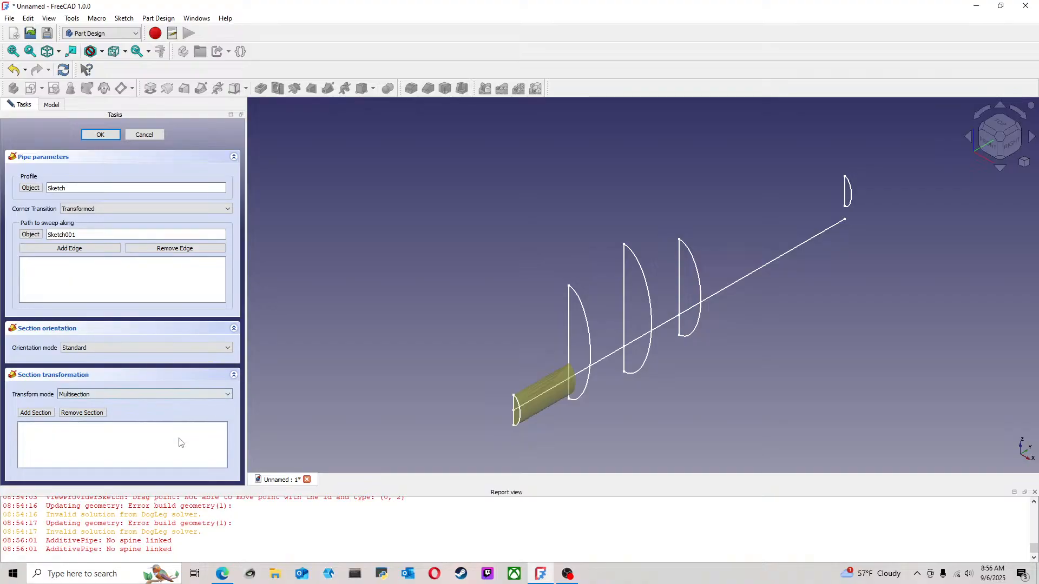
click(590, 329)
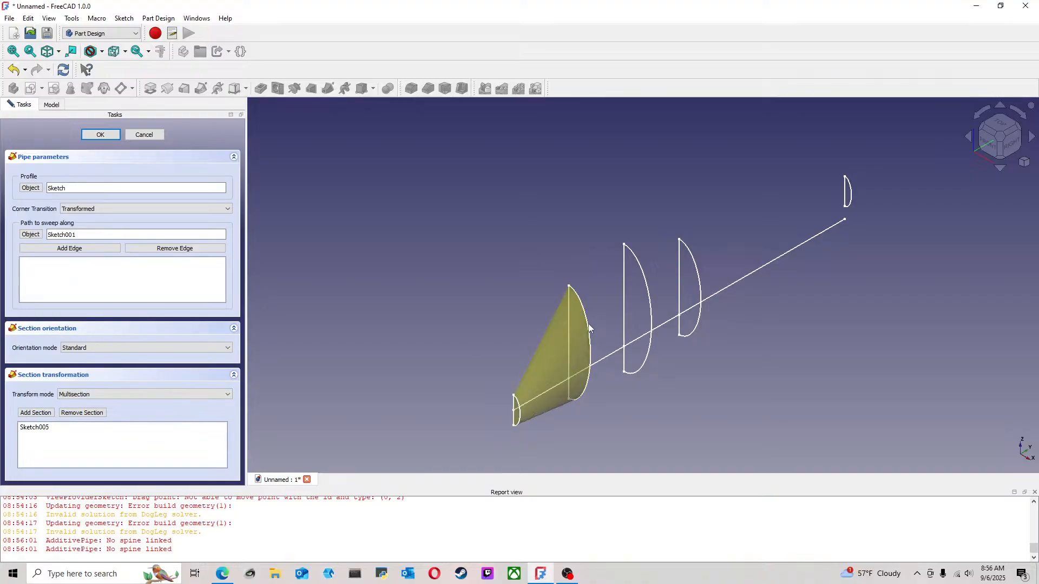
click(100, 135)
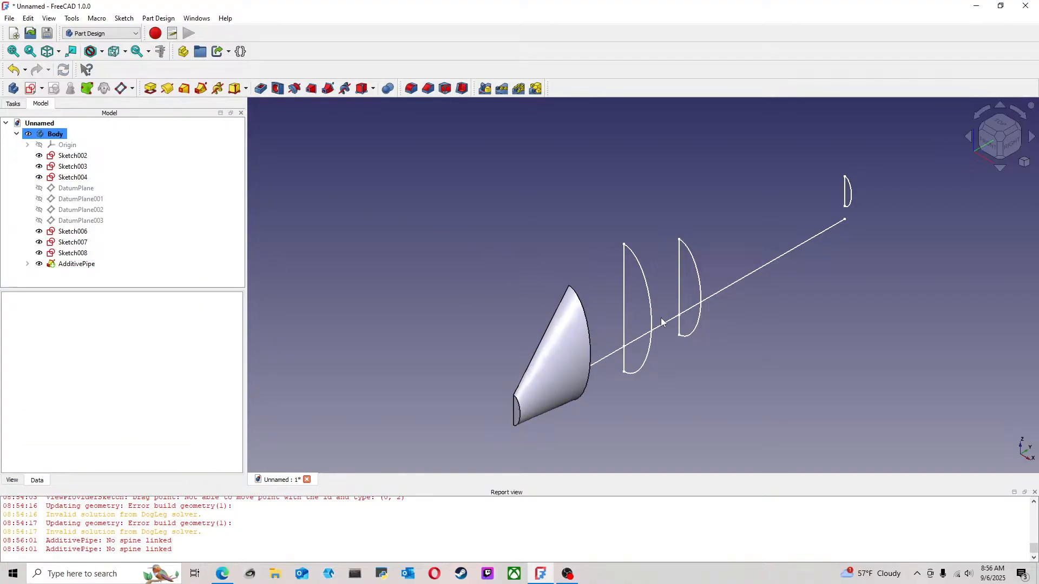
Make Sketch005 visible again under the first additive pipe
click(28, 264)
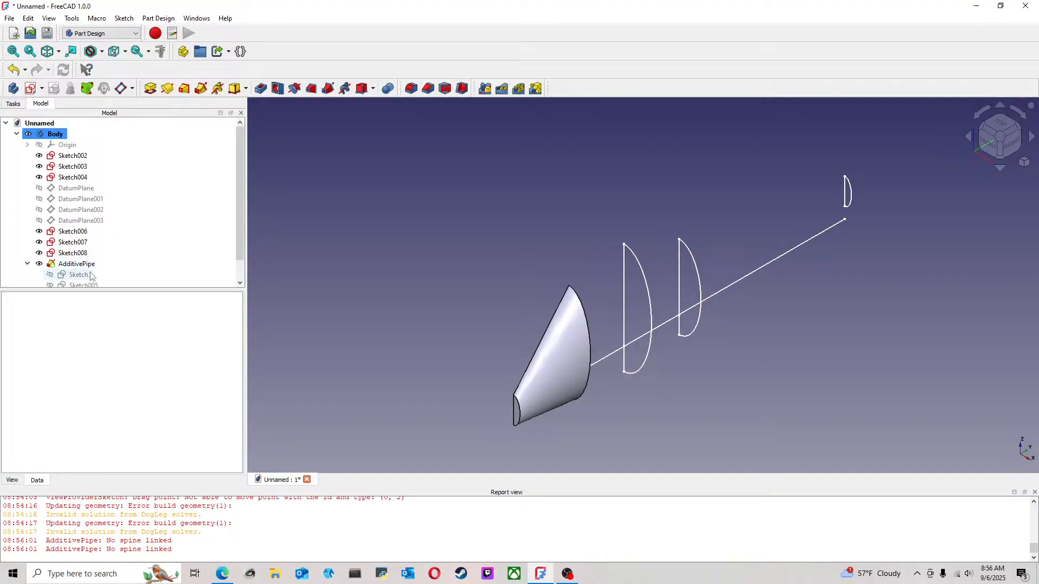
scroll(80, 265, down, 1)
click(80, 265)
key(space)
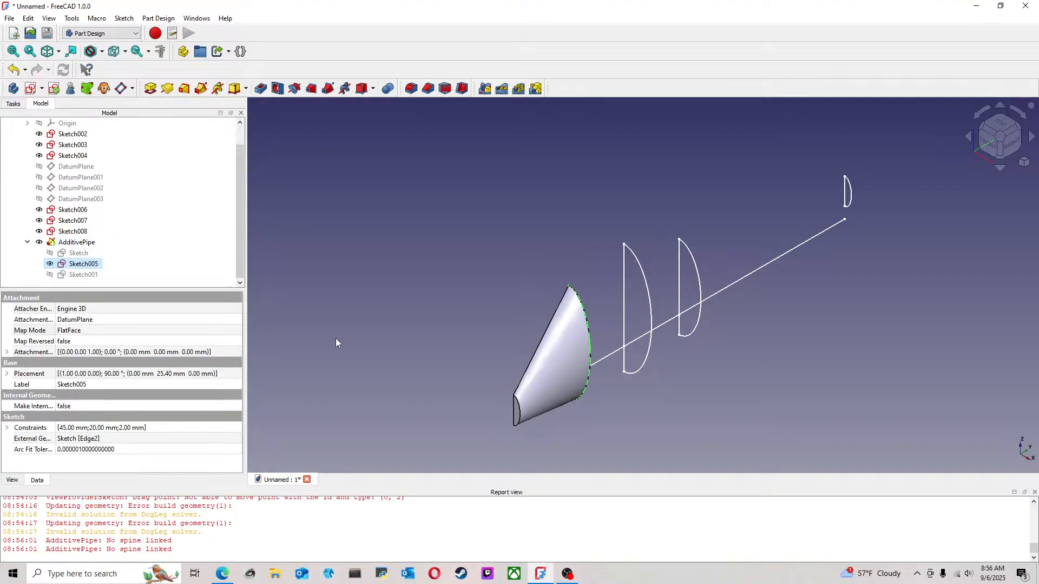
click(641, 401)
click(609, 361)
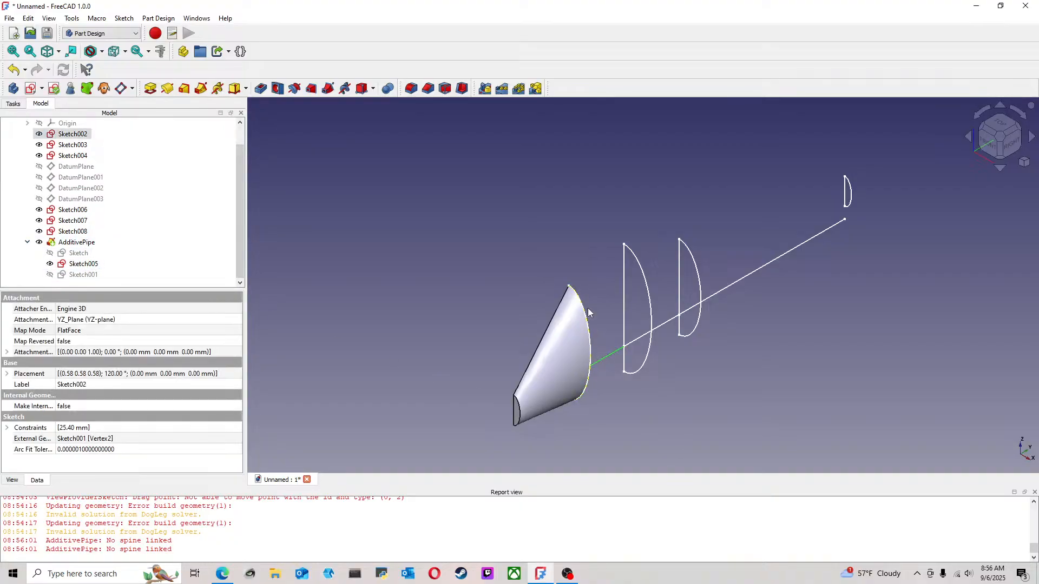
click(591, 311)
click(588, 317)
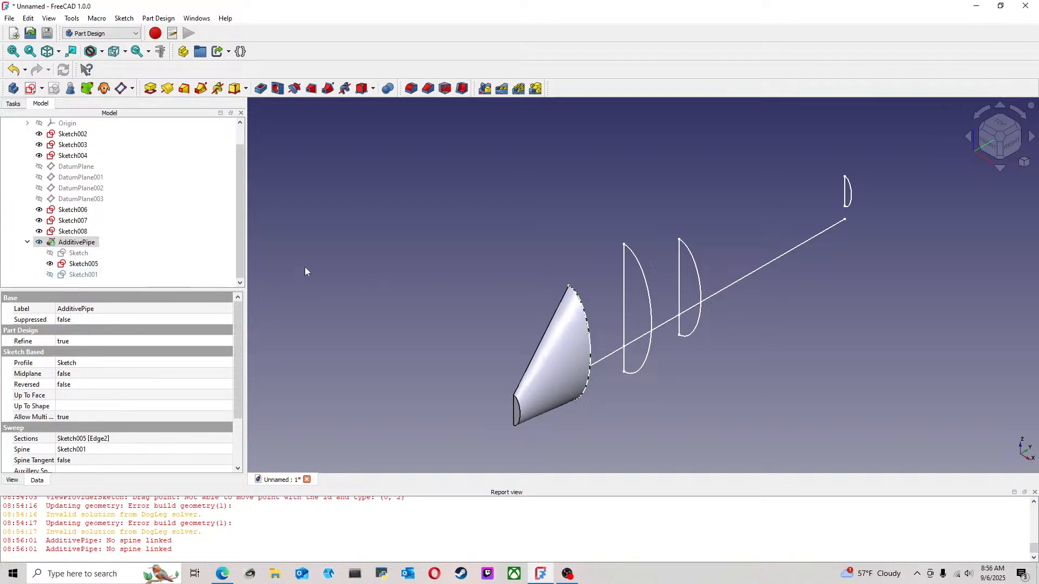
click(305, 271)
Start a second additive pipe with Sketch005 as the profile and Sketch002 as the sweep path
click(84, 264)
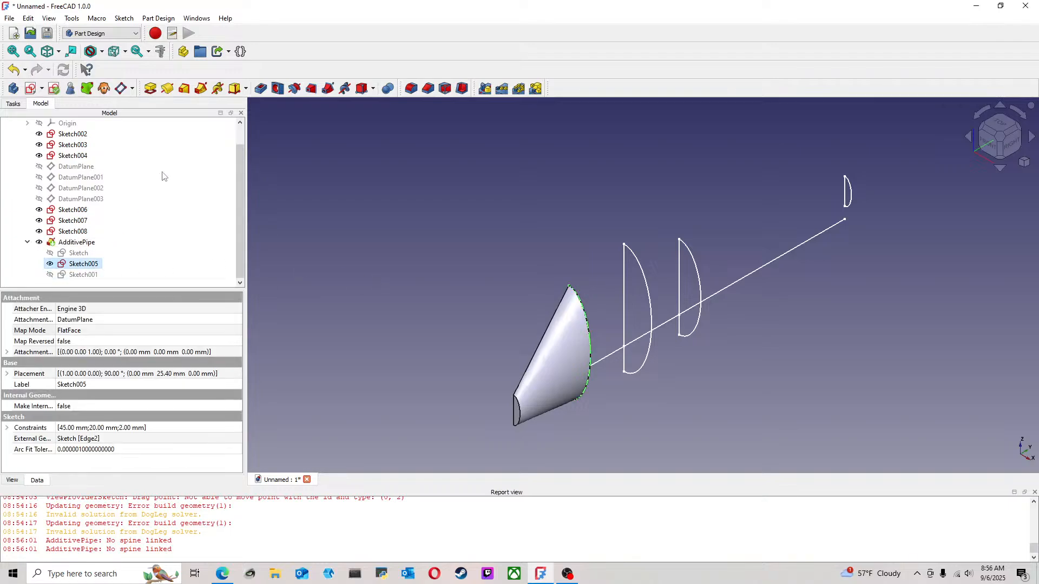
click(217, 89)
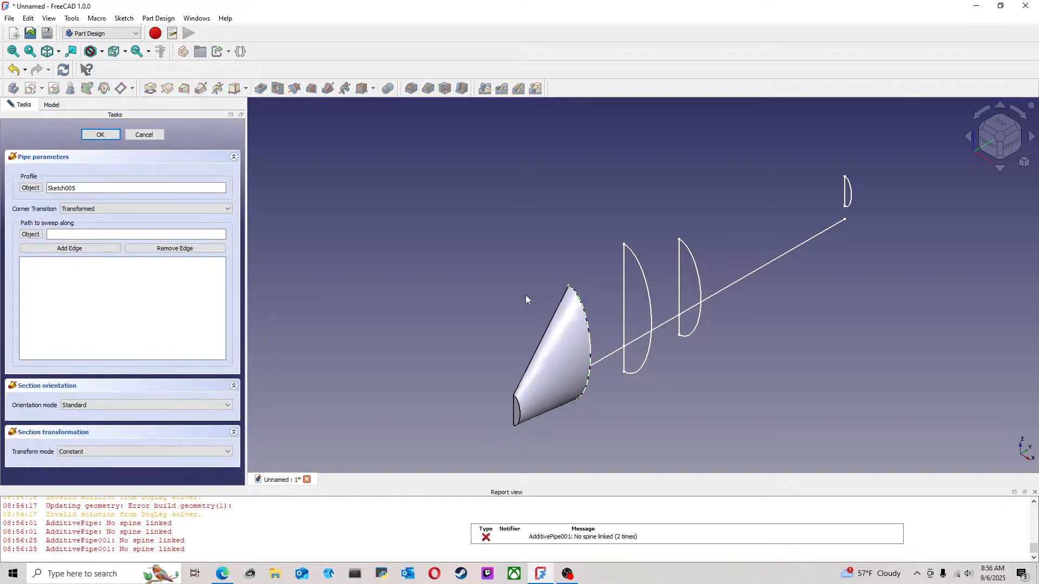
click(41, 236)
click(616, 352)
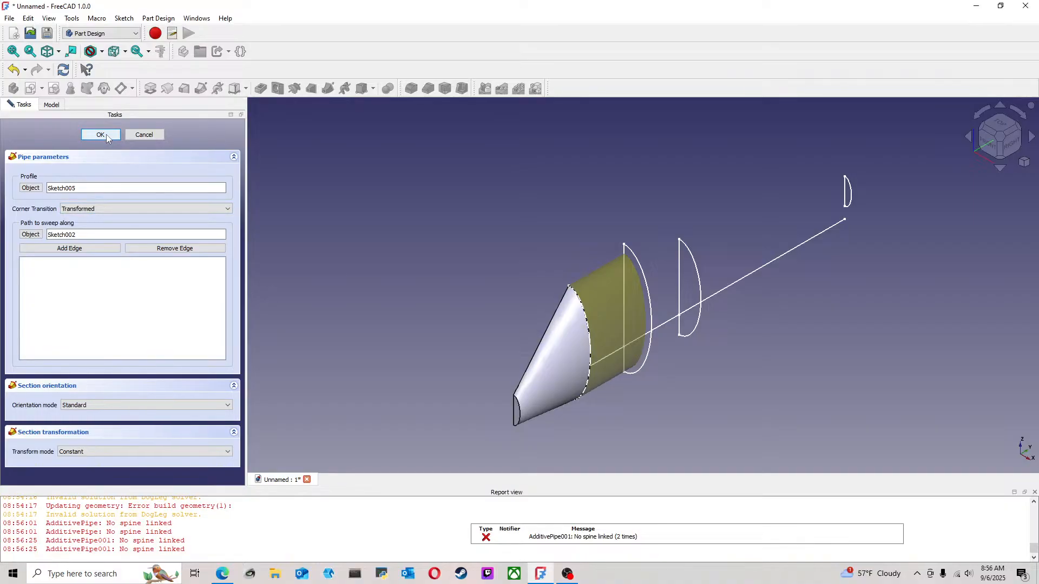
Set the second pipe's transform mode to Multisection, add Sketch006 as its section, and accept the feature
click(88, 454)
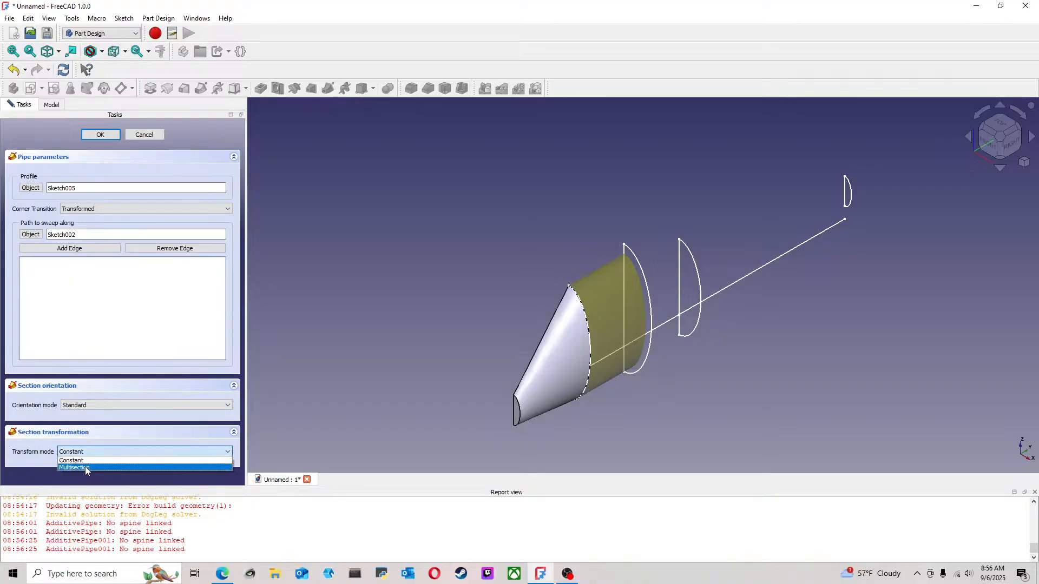
click(85, 466)
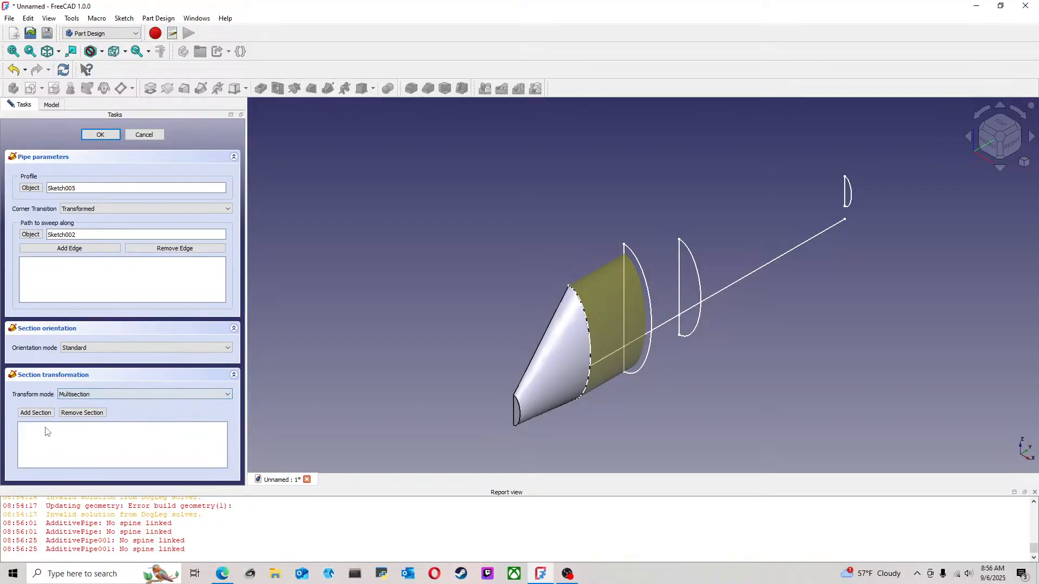
click(642, 270)
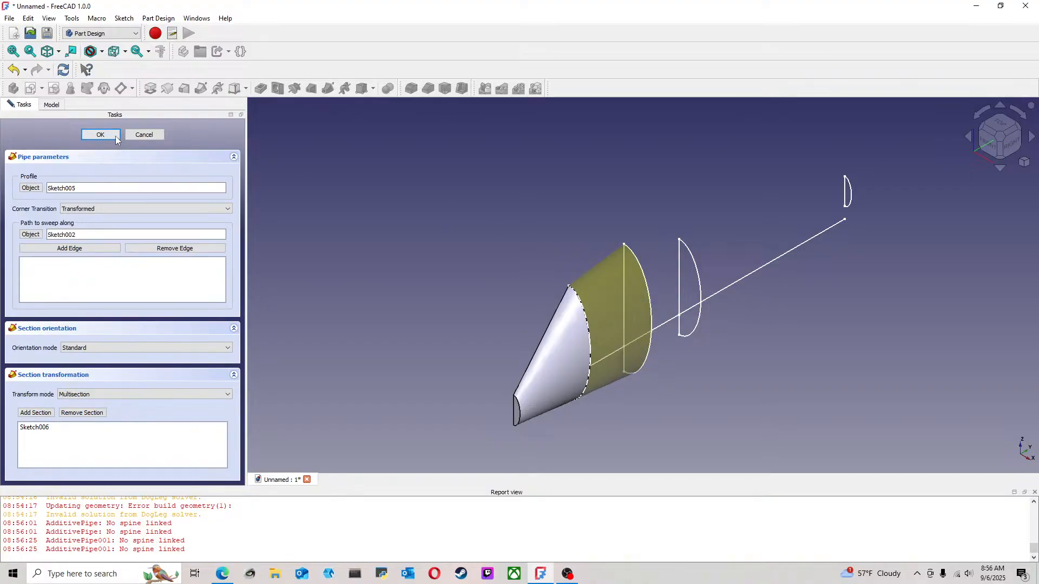
click(101, 135)
middle_drag(769, 349, 660, 347)
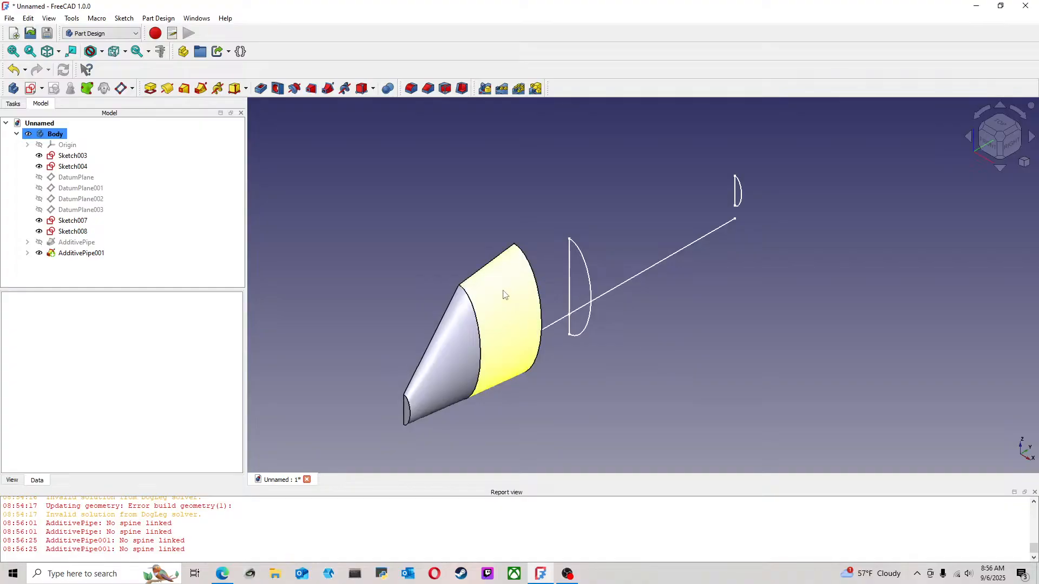
Make Sketch006 visible again under the second additive pipe
click(27, 253)
click(85, 275)
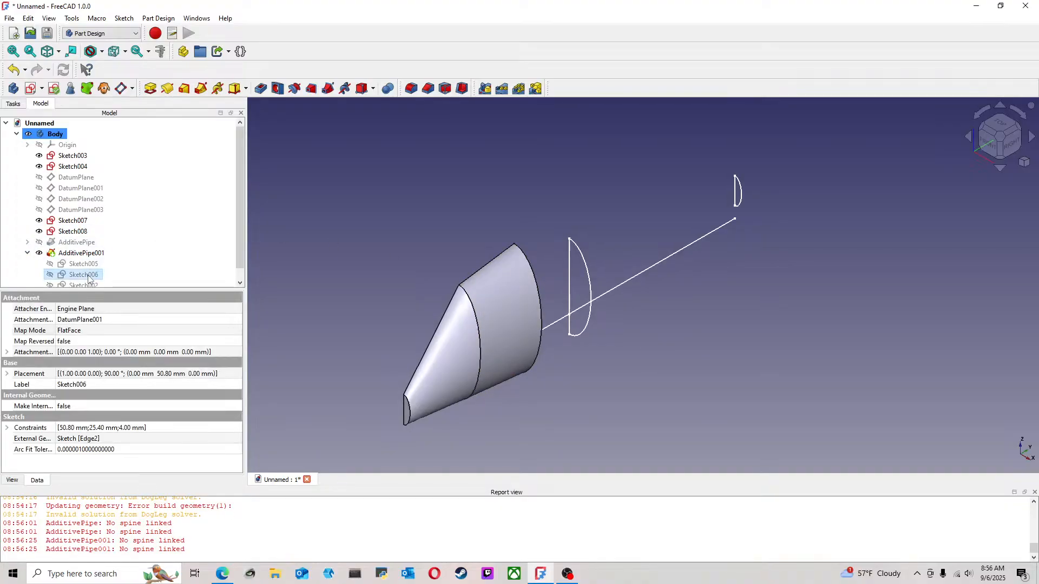
key(space)
click(440, 187)
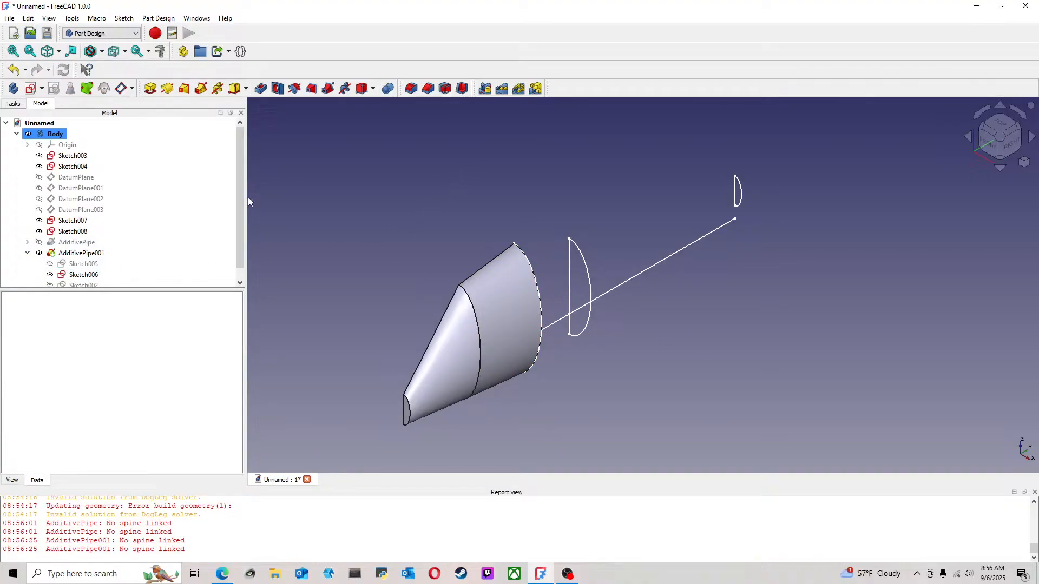
Start a third additive pipe with Sketch006 as the profile and Sketch003 as the sweep path
click(88, 276)
click(200, 88)
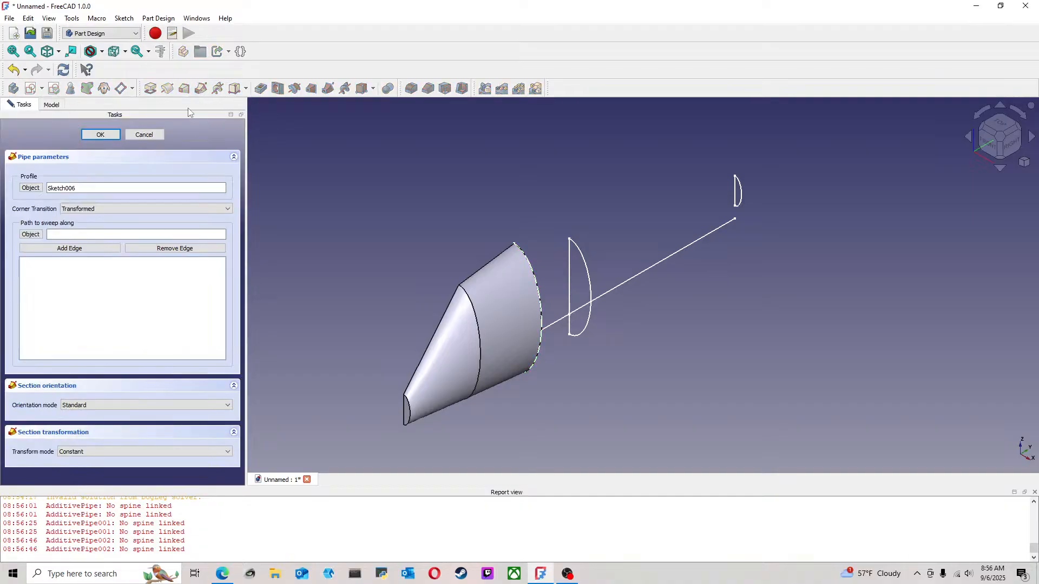
click(33, 237)
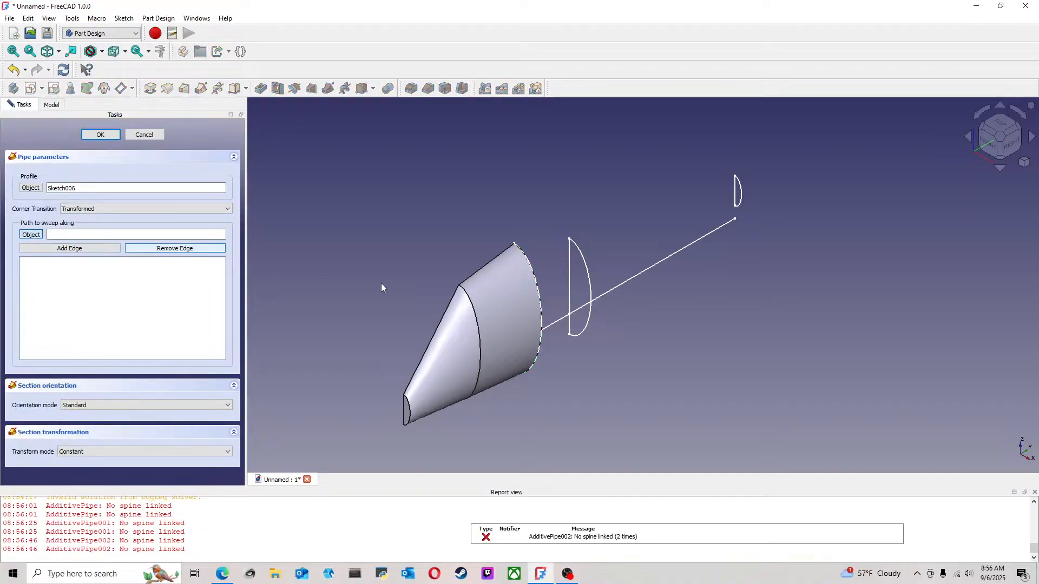
click(560, 320)
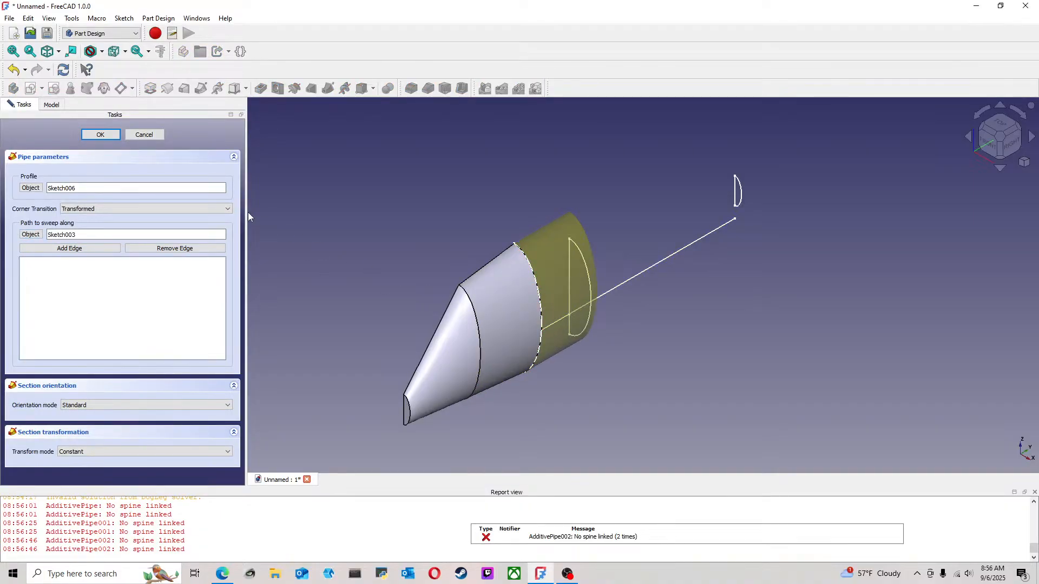
Set the third pipe's transform mode to Multisection, add Sketch007 as its section, and accept the feature
click(159, 453)
click(142, 467)
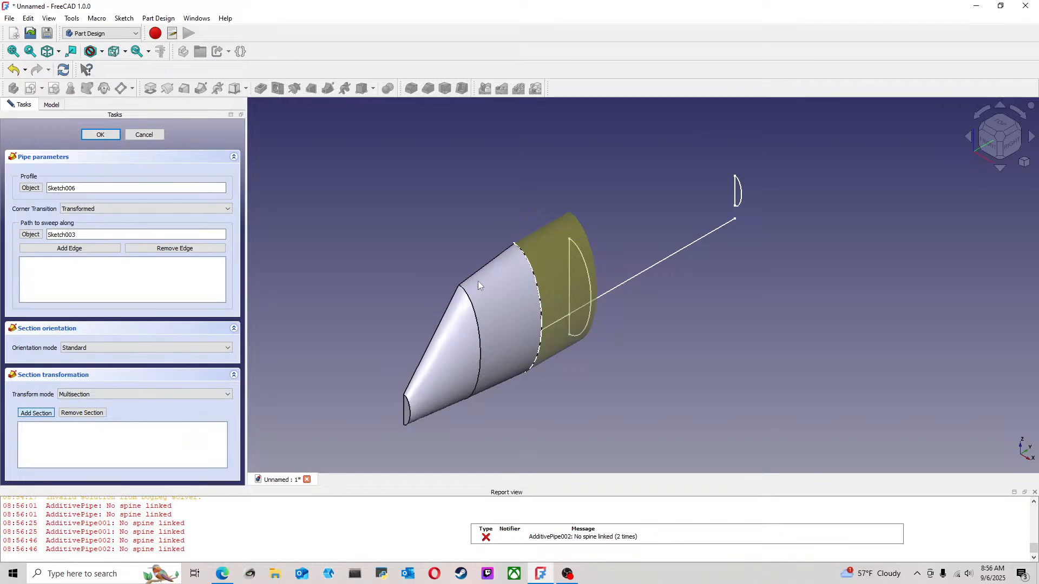
click(582, 261)
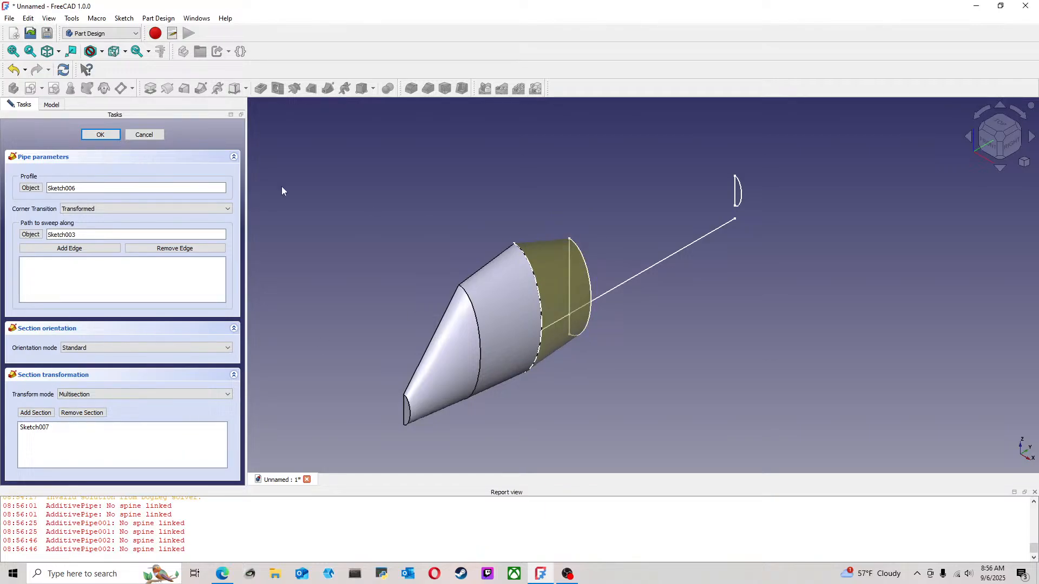
click(100, 136)
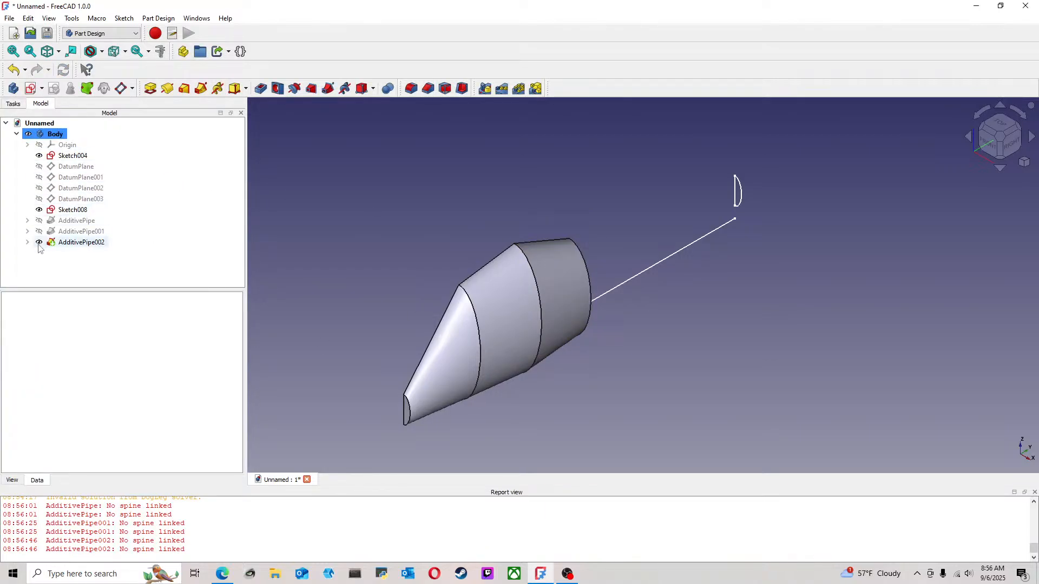
Make Sketch007 visible again under the third additive pipe
click(86, 267)
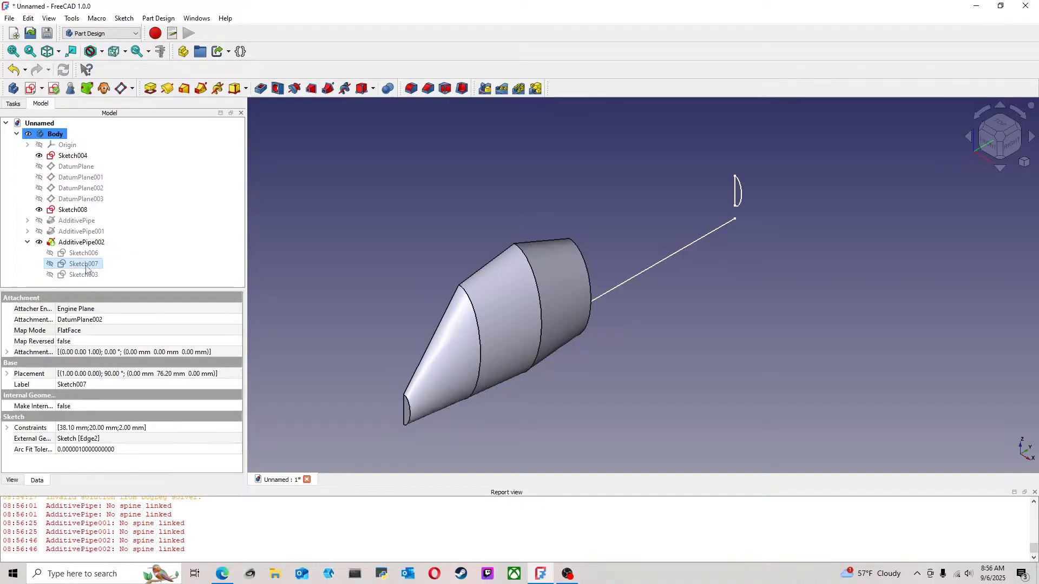
key(space)
click(605, 226)
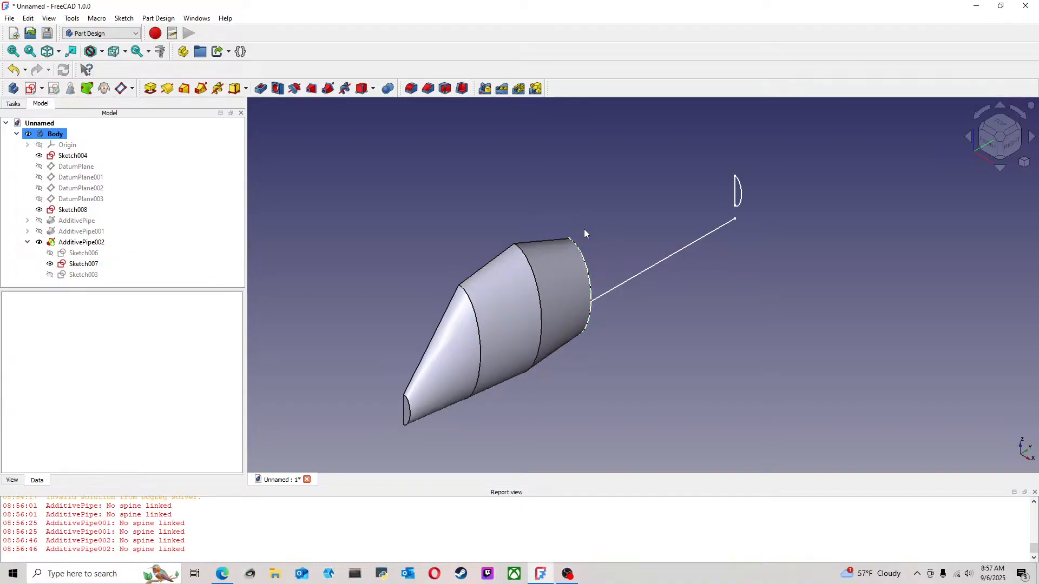
Start a fourth additive pipe with Sketch007 as the profile and Sketch004 as the sweep path
click(86, 265)
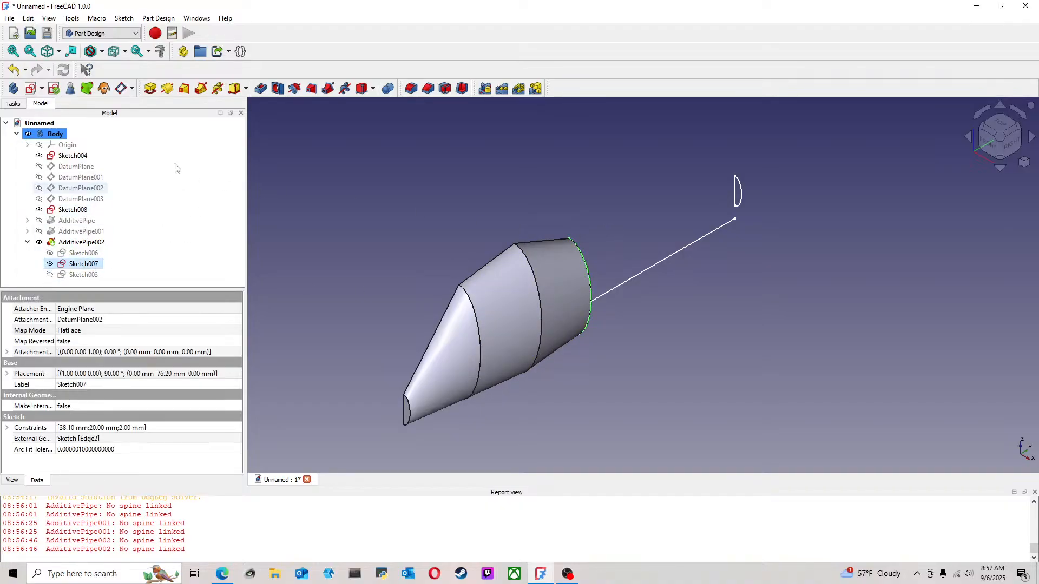
click(203, 90)
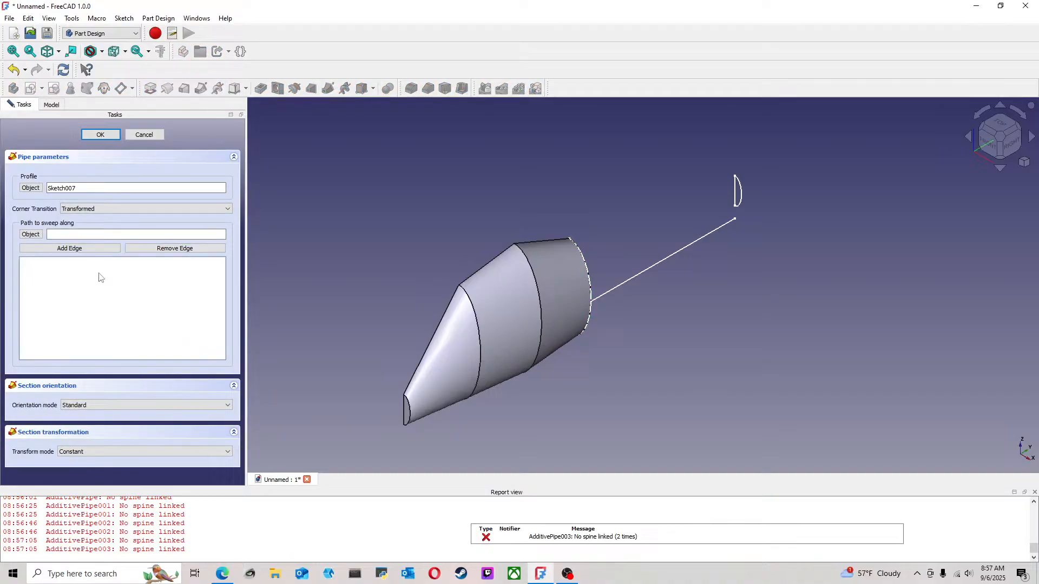
click(31, 234)
click(648, 268)
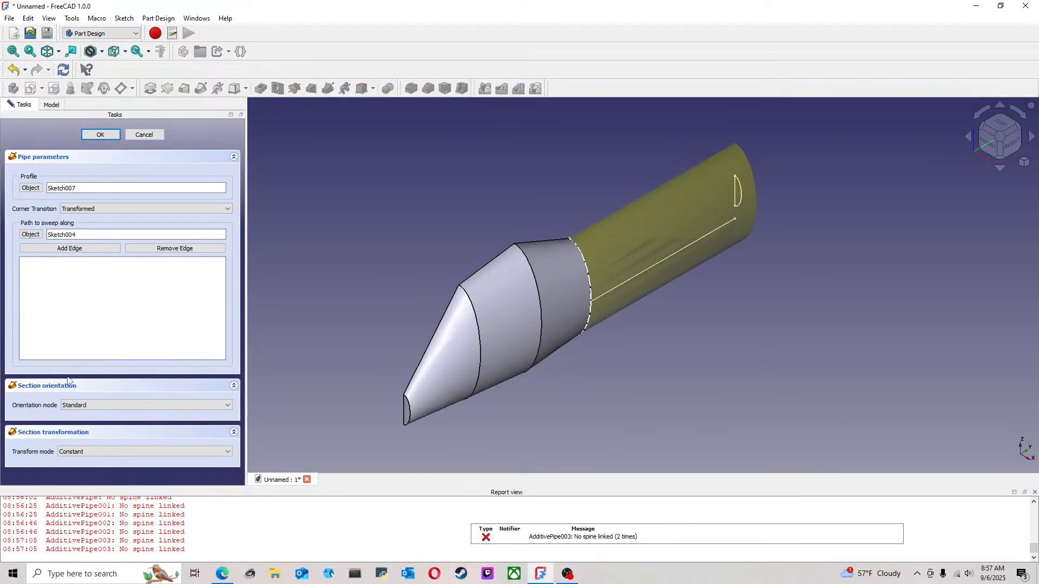
Set the fourth pipe's transform mode to Multisection, add Sketch008 as its section, and accept the feature
click(84, 451)
click(87, 463)
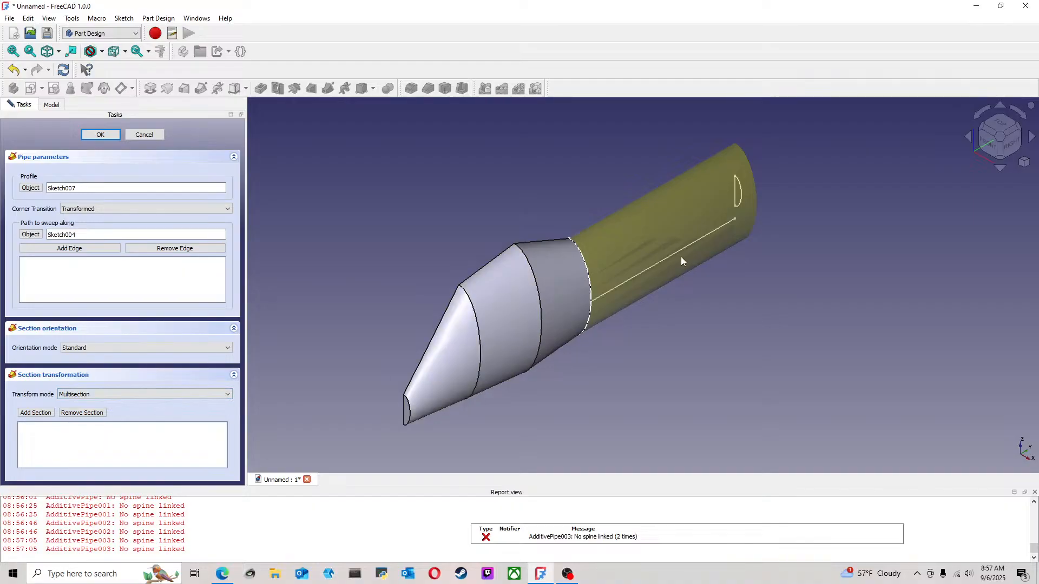
click(36, 413)
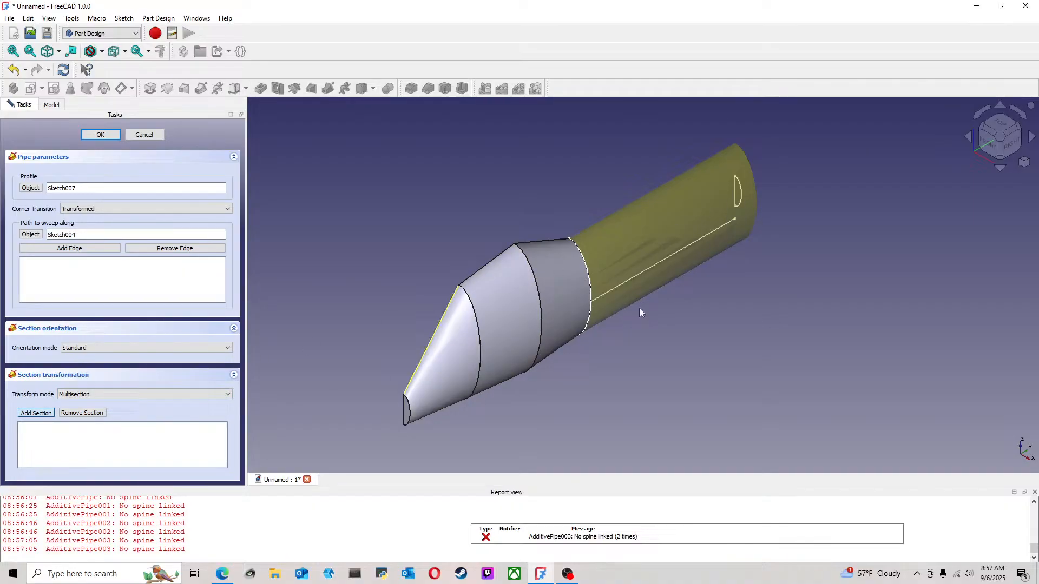
click(739, 192)
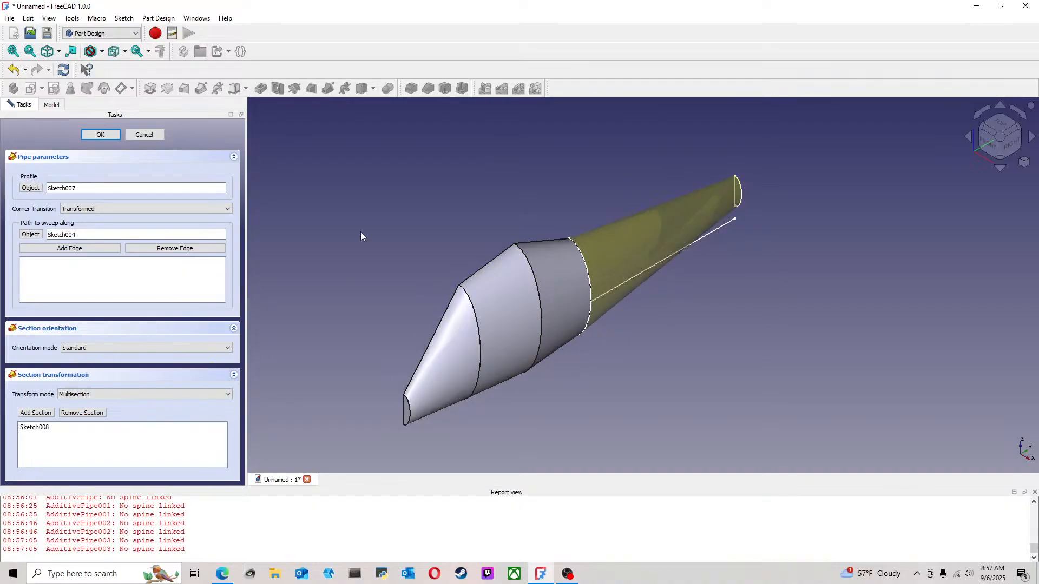
click(98, 138)
middle_drag(714, 315, 622, 290)
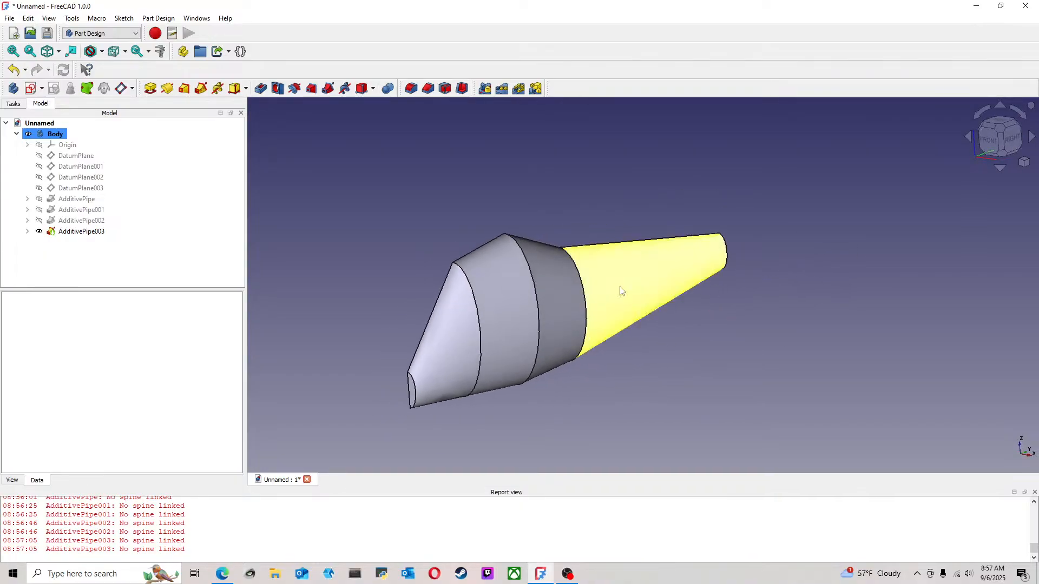
click(470, 285)
click(412, 90)
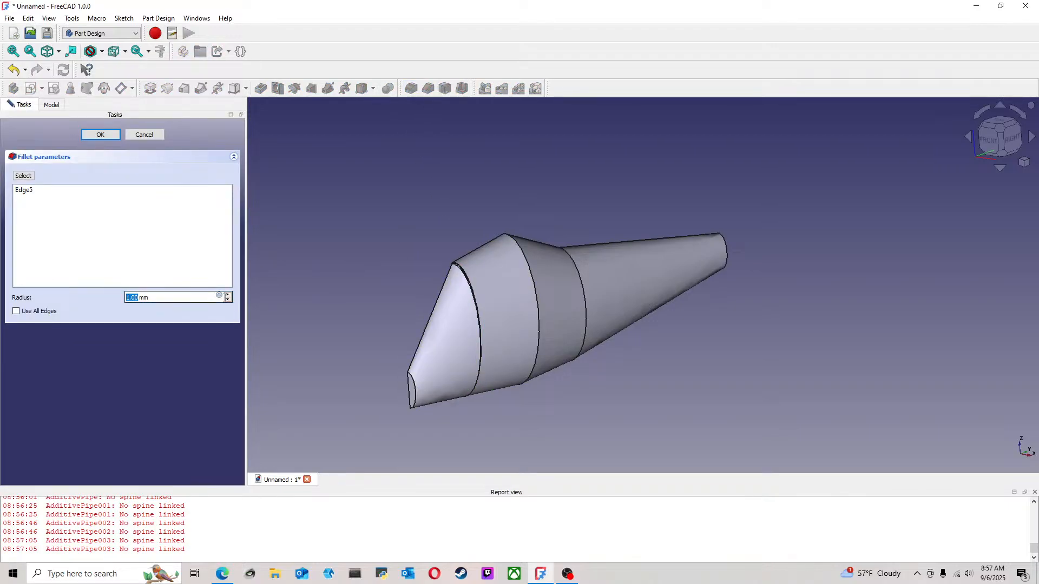
click(227, 295)
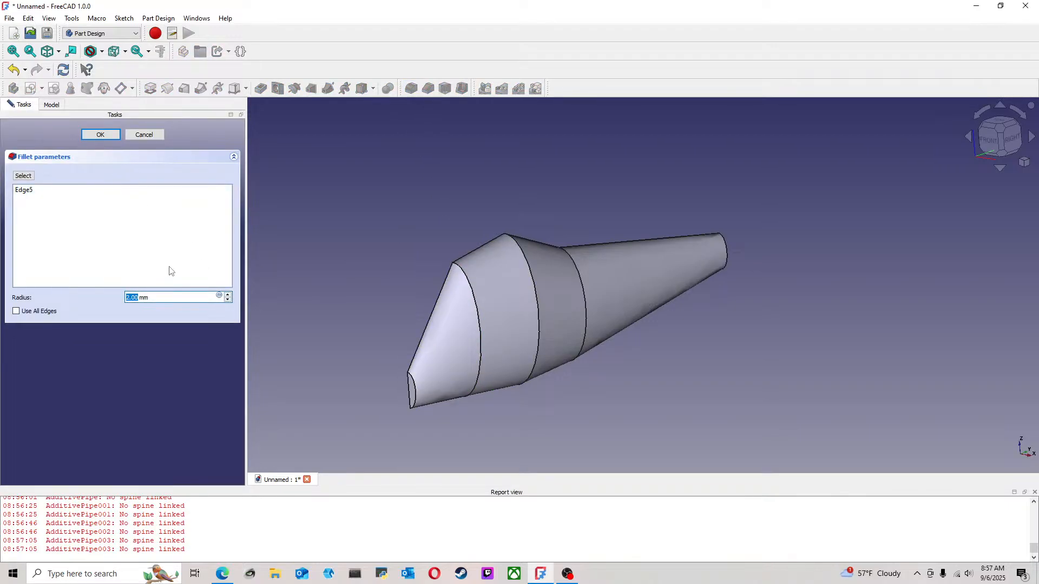
click(145, 135)
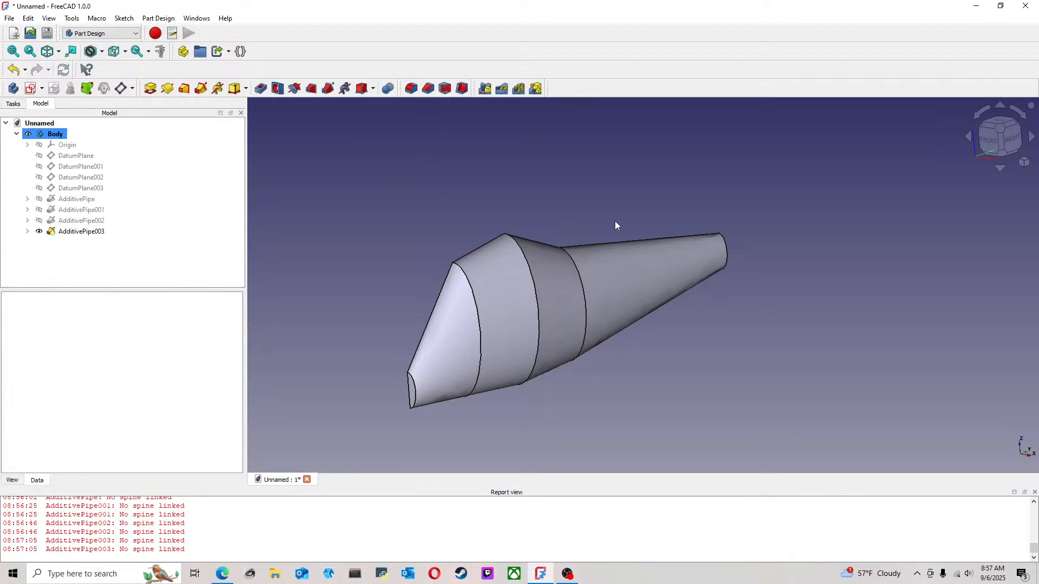
Chamfer the curved edge between the first and second pipe segments with an equal distance of 14 mm
click(460, 271)
click(445, 90)
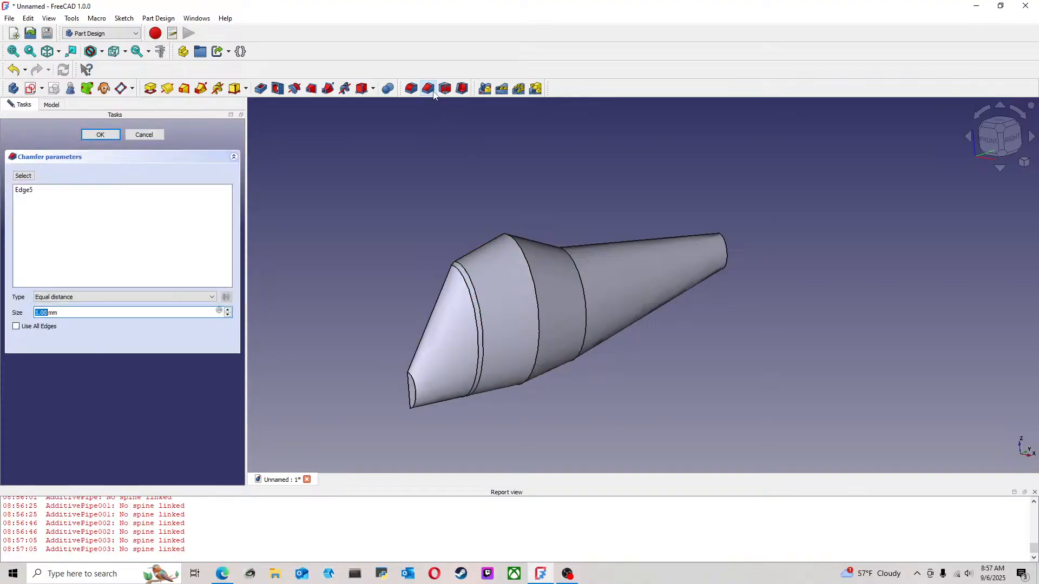
click(229, 310)
click(229, 310)
click(229, 310)
click(229, 310)
click(228, 310)
click(229, 310)
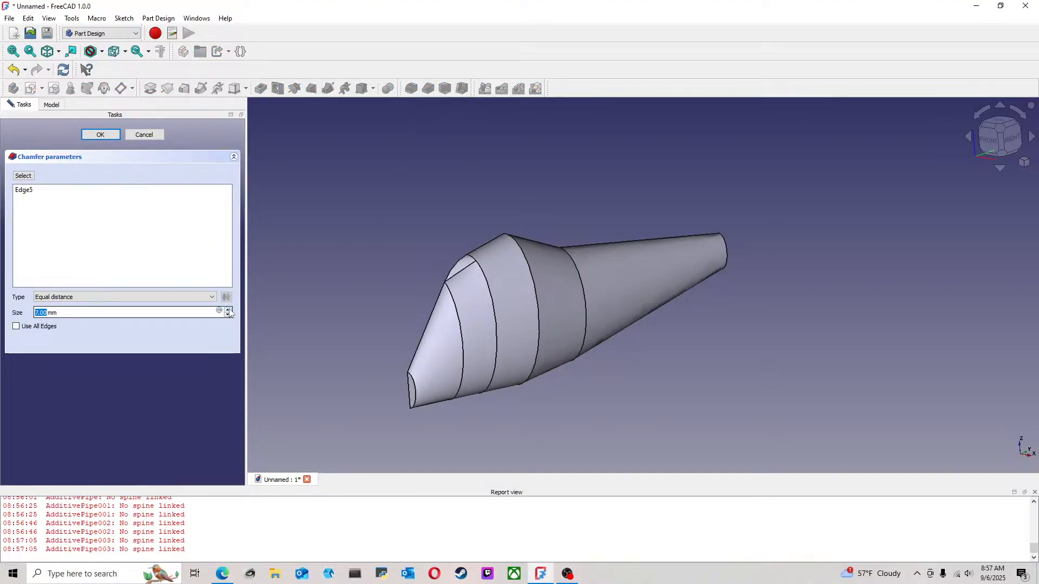
click(229, 310)
click(228, 310)
click(229, 310)
click(229, 310)
click(229, 310)
click(229, 310)
click(229, 310)
click(229, 310)
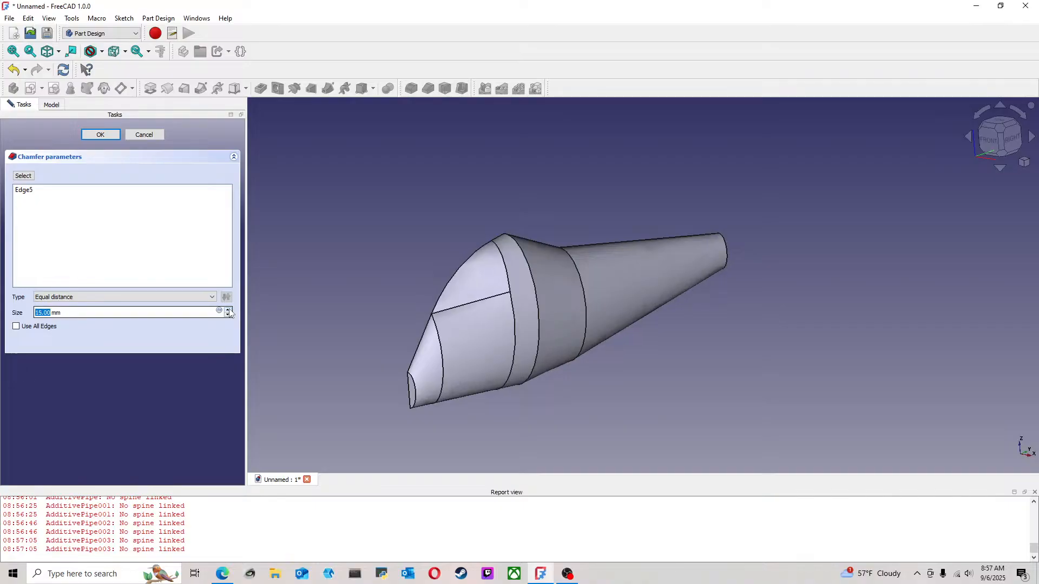
click(229, 310)
middle_drag(676, 388, 362, 280)
click(228, 316)
click(228, 315)
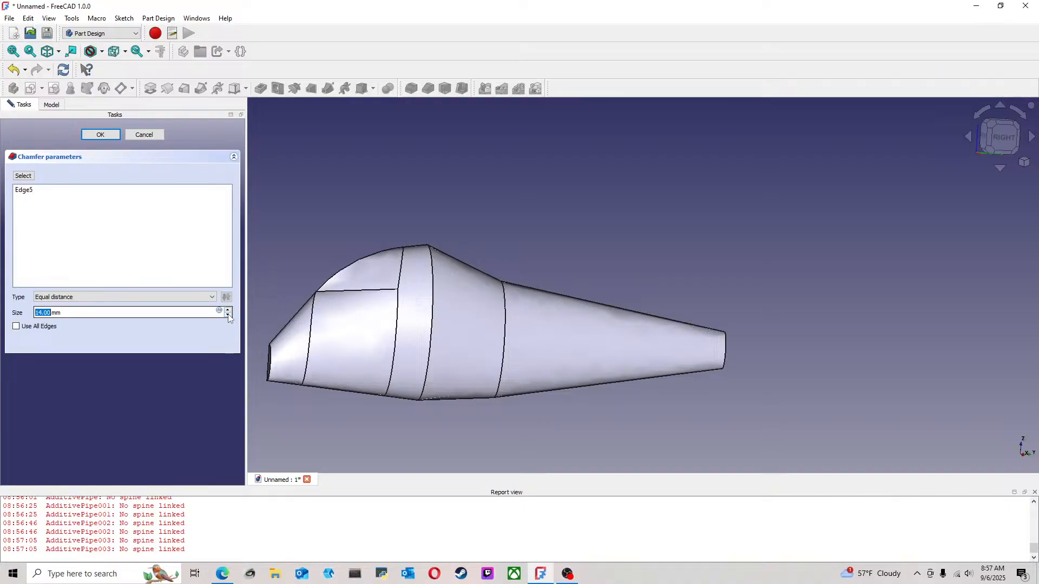
click(106, 135)
Fillet the curved edge of the small front end face with a 3 mm radius
click(270, 363)
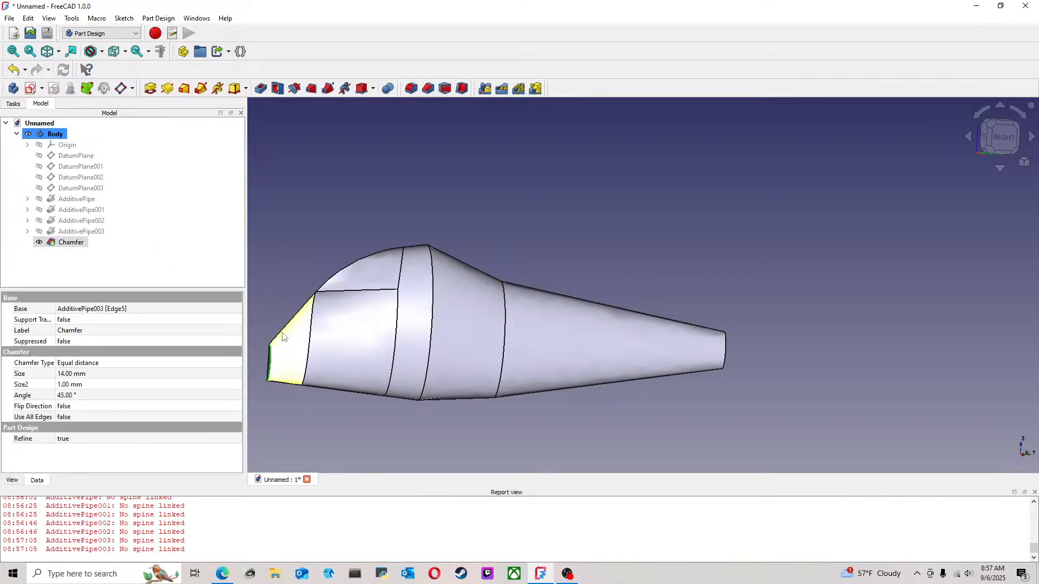
click(410, 88)
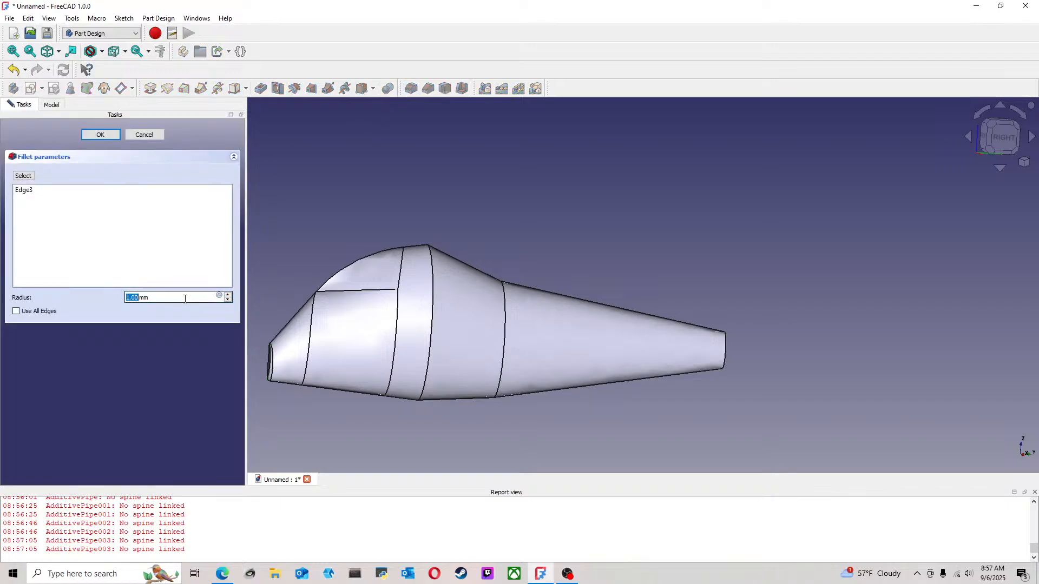
click(228, 295)
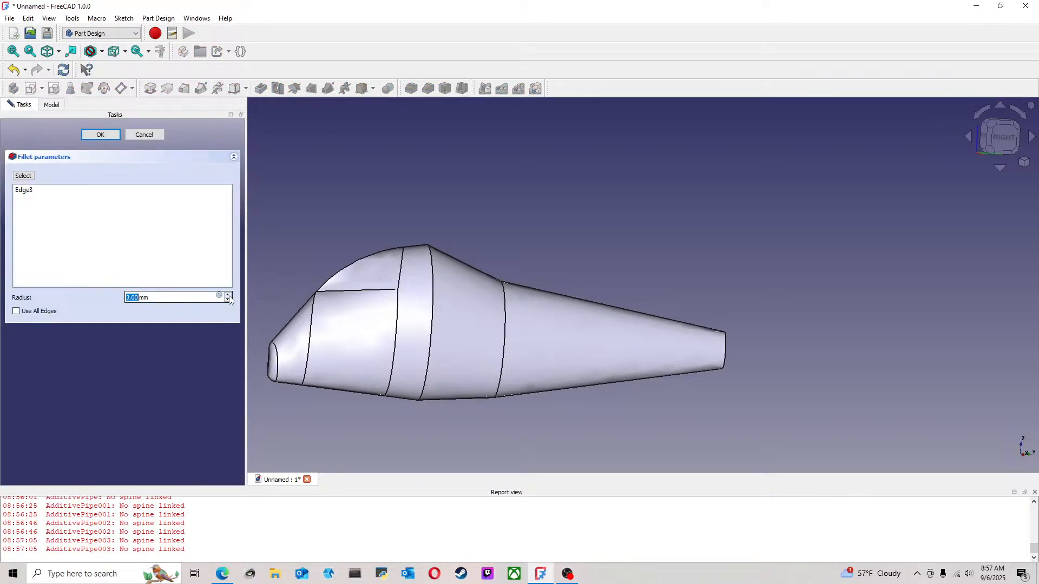
click(228, 295)
middle_drag(338, 301, 477, 300)
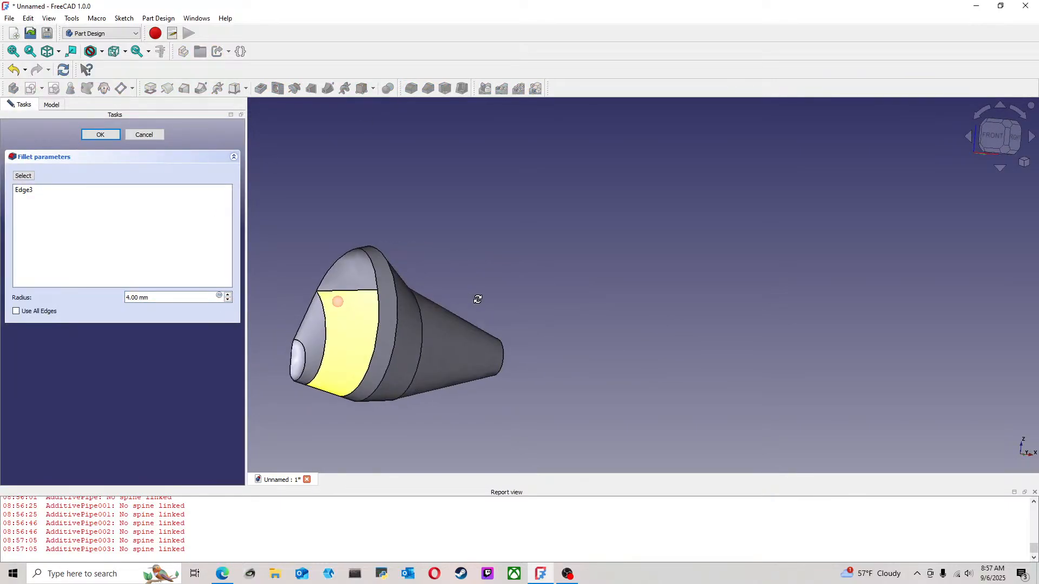
scroll(318, 354, up, 3)
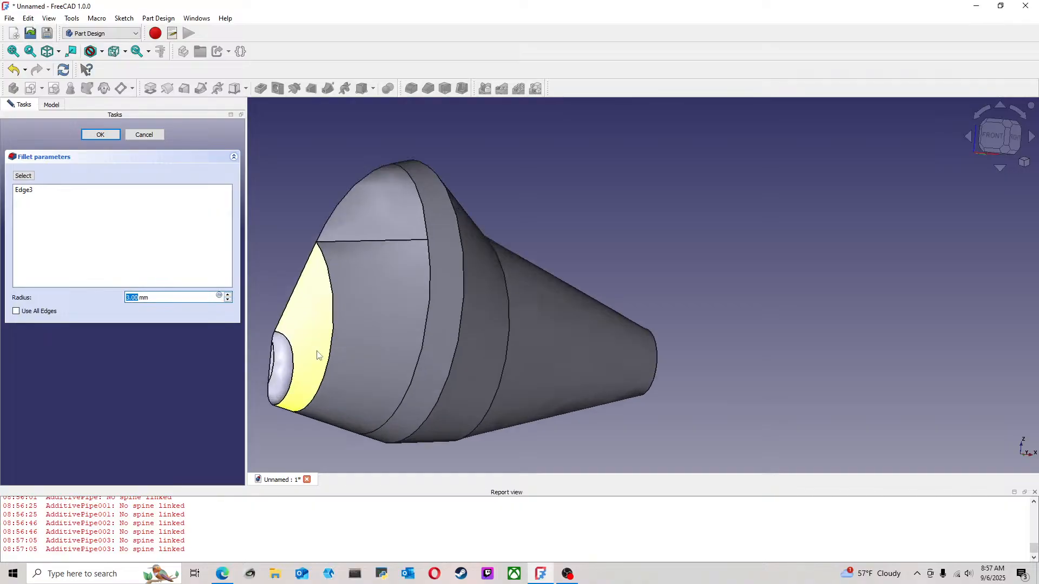
middle_drag(286, 374, 350, 342)
scroll(329, 347, up, 2)
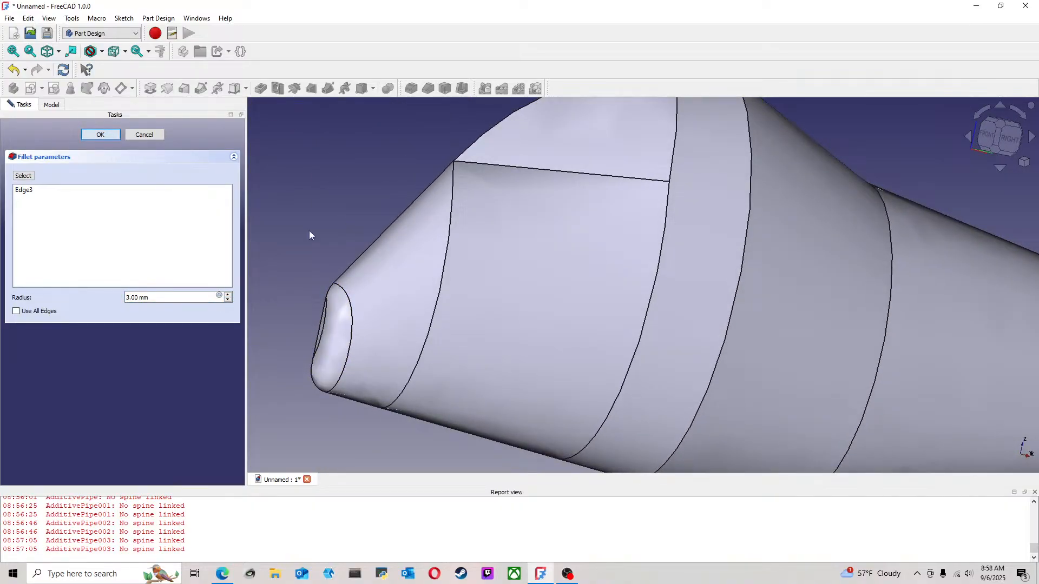
scroll(450, 312, down, 4)
middle_drag(542, 337, 456, 310)
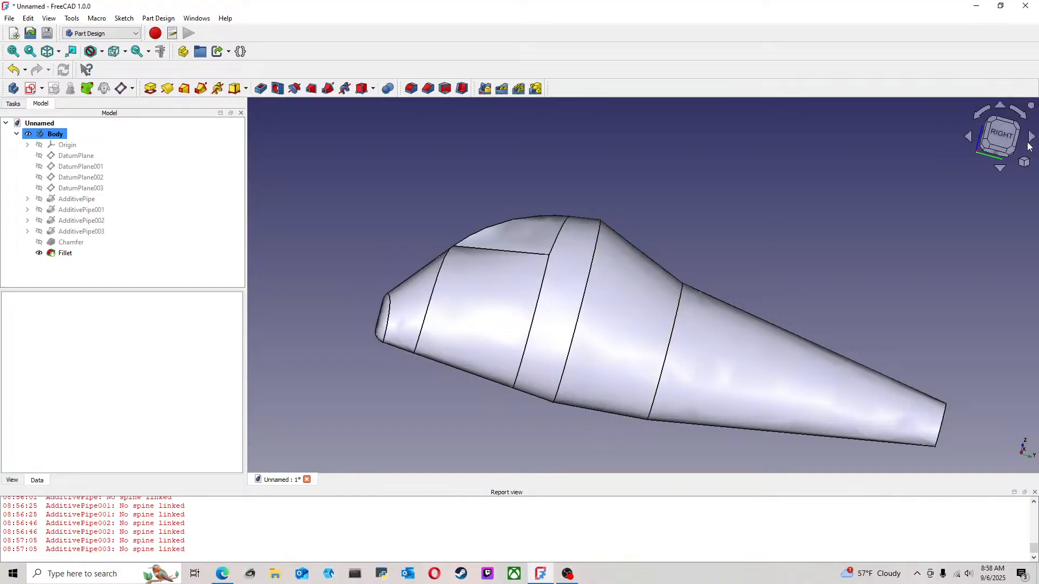
click(993, 119)
click(580, 257)
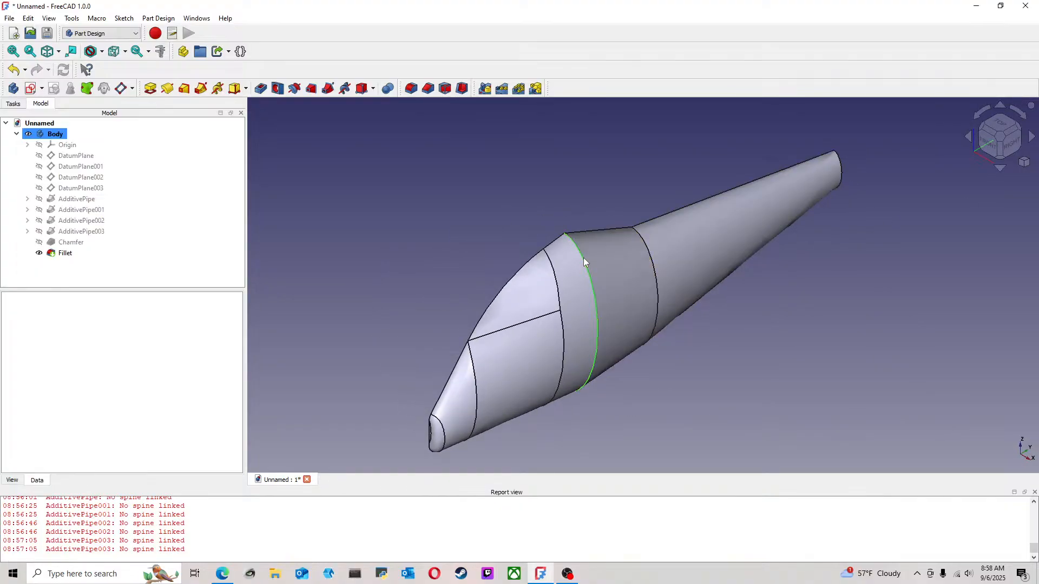
click(428, 89)
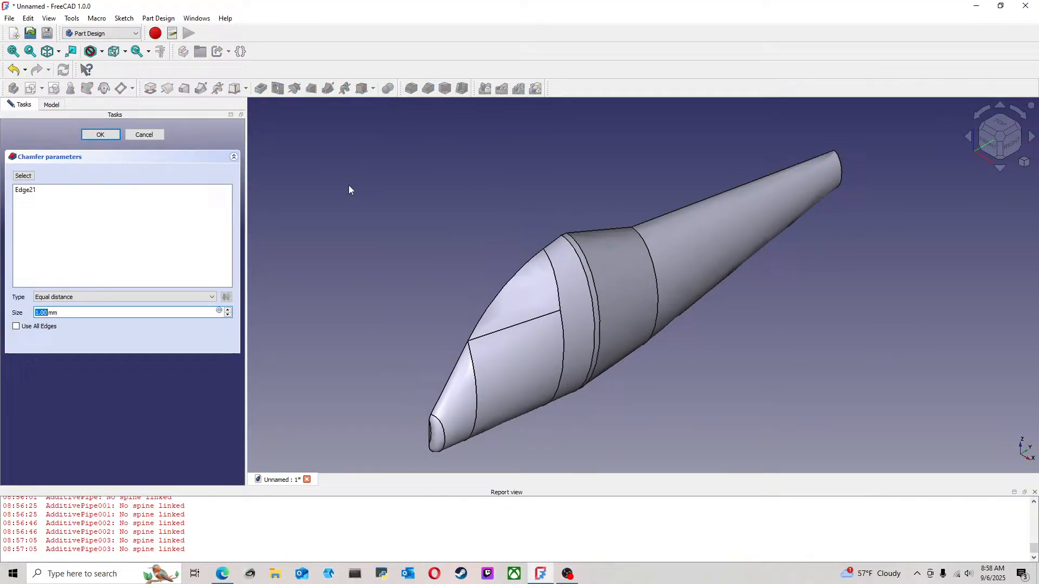
click(228, 310)
click(228, 309)
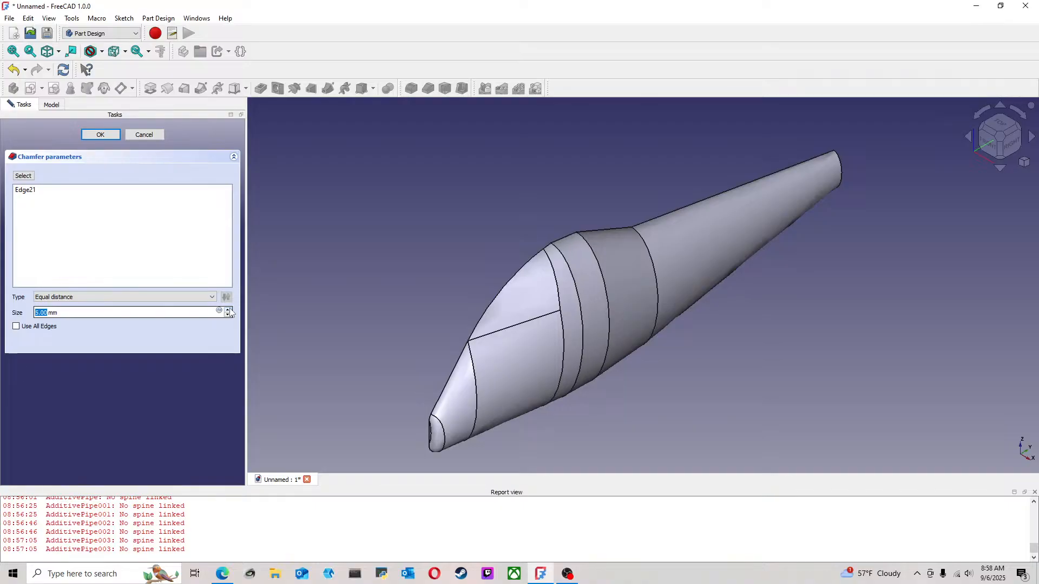
click(228, 310)
click(228, 310)
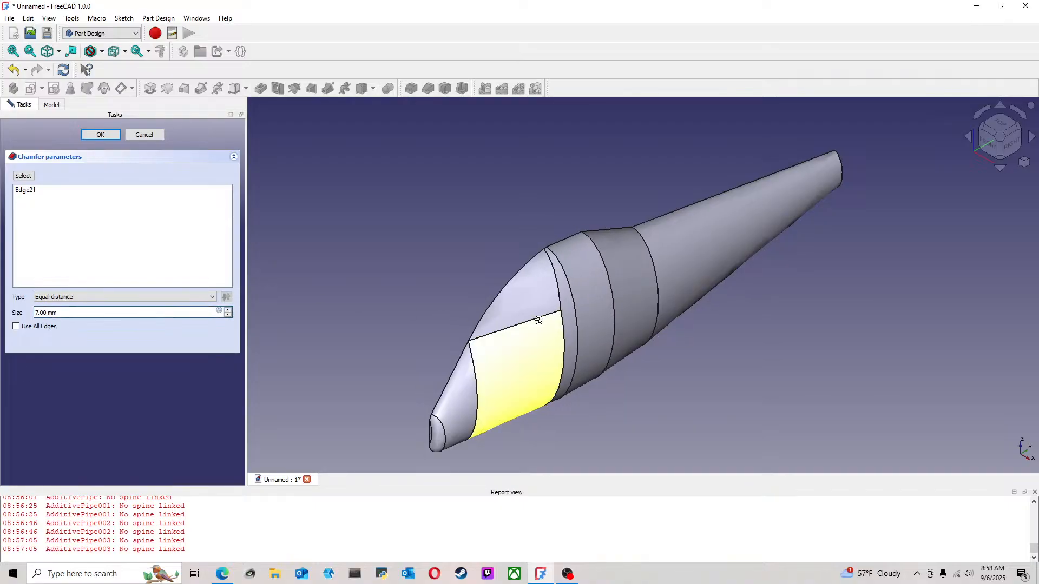
middle_drag(538, 320, 405, 274)
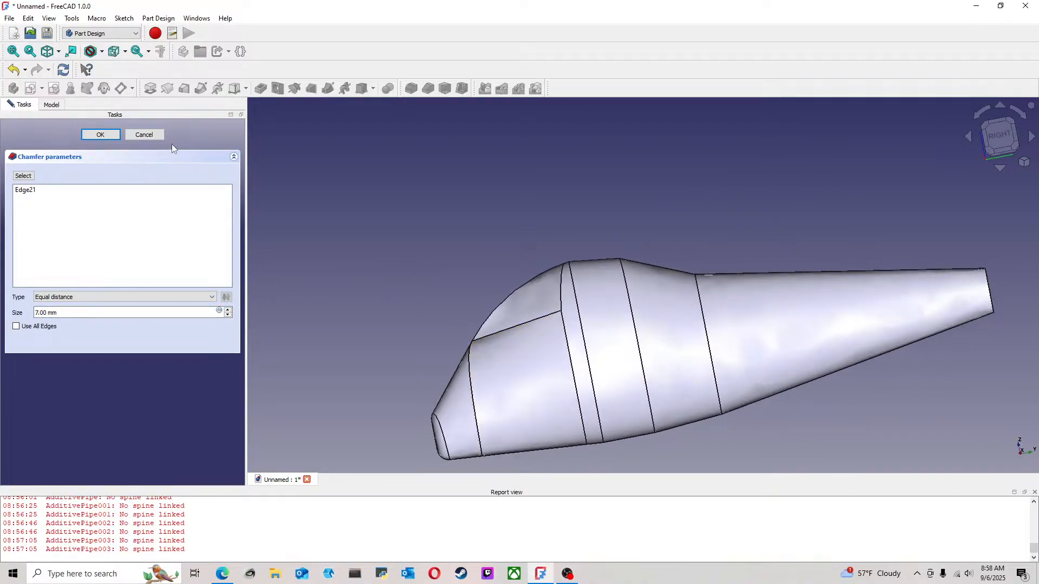
click(100, 134)
Fillet the curved ridge edge at the body's highest point with a 35 mm radius
click(598, 265)
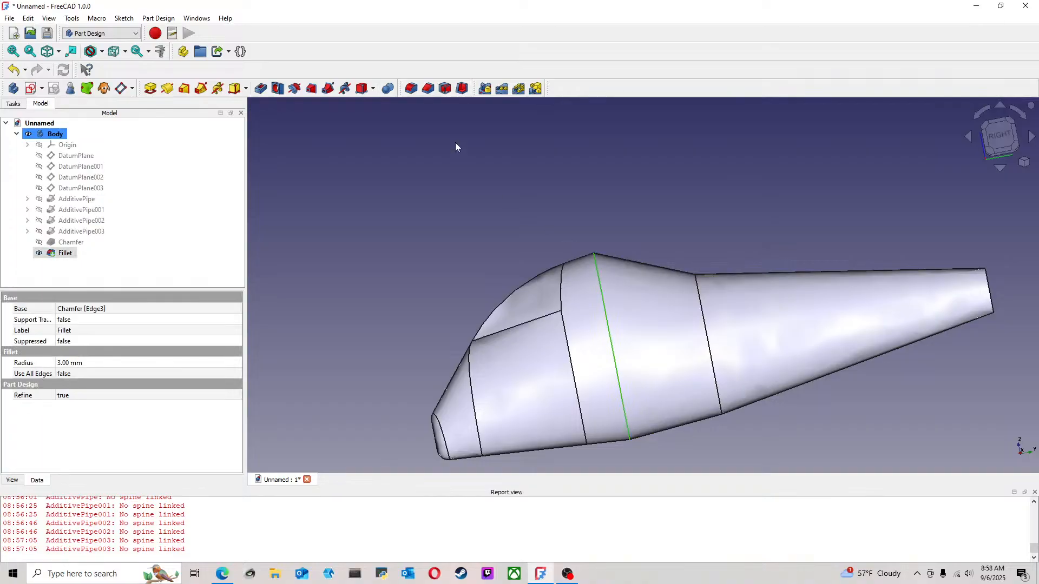
click(411, 88)
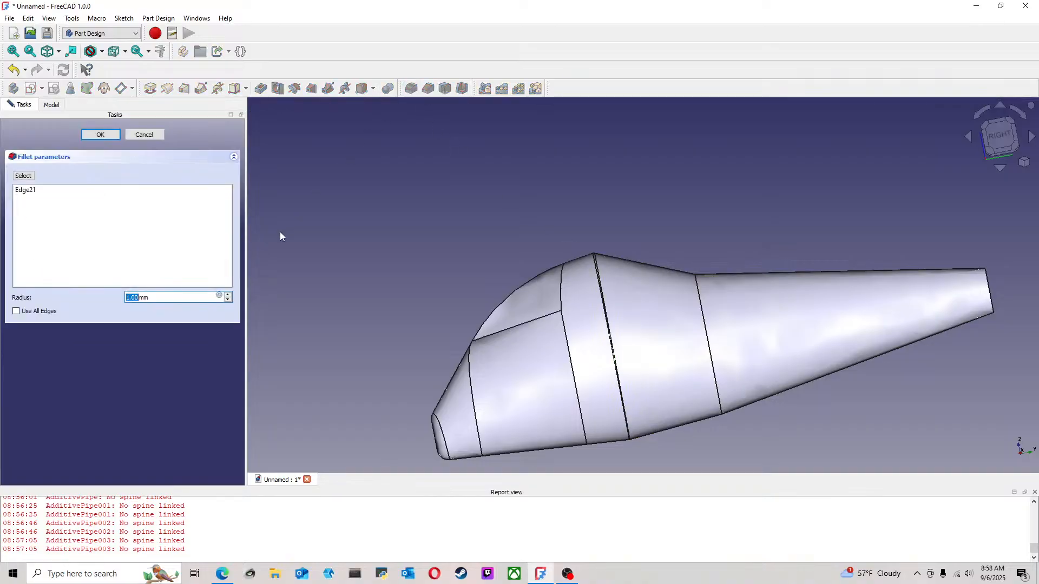
click(228, 295)
click(228, 295)
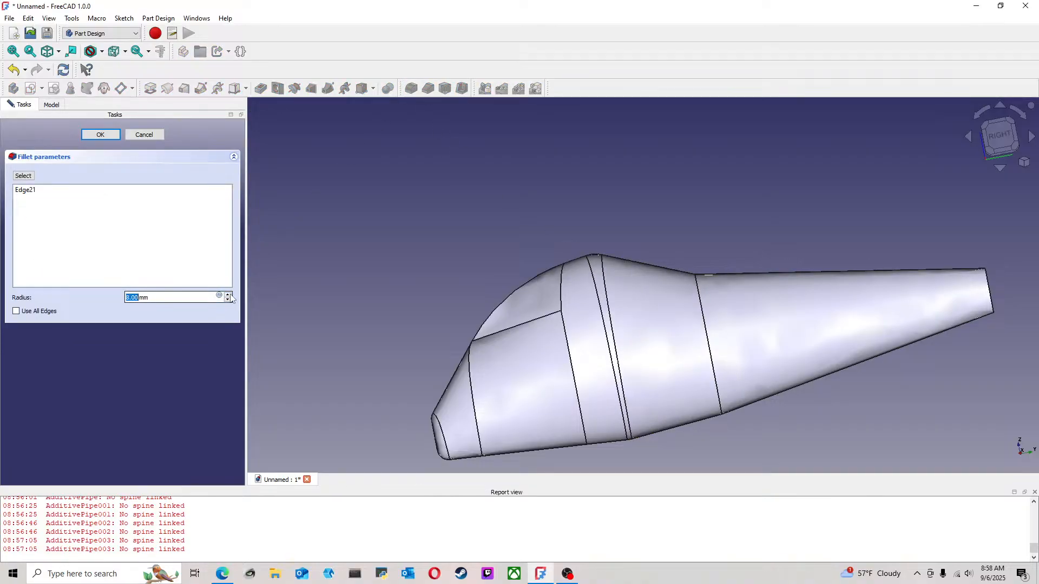
click(228, 295)
click(228, 295)
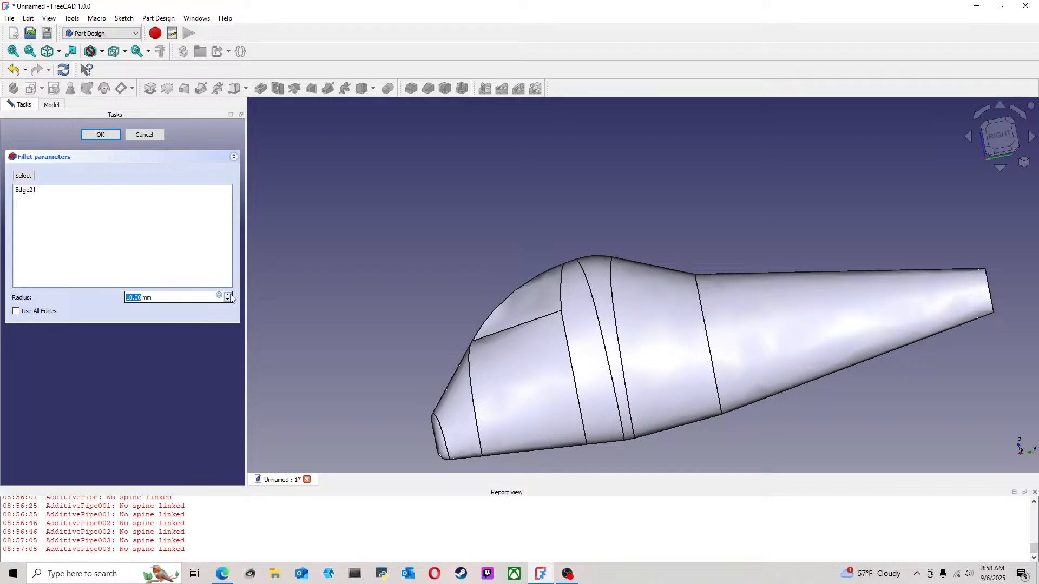
click(228, 295)
click(228, 295)
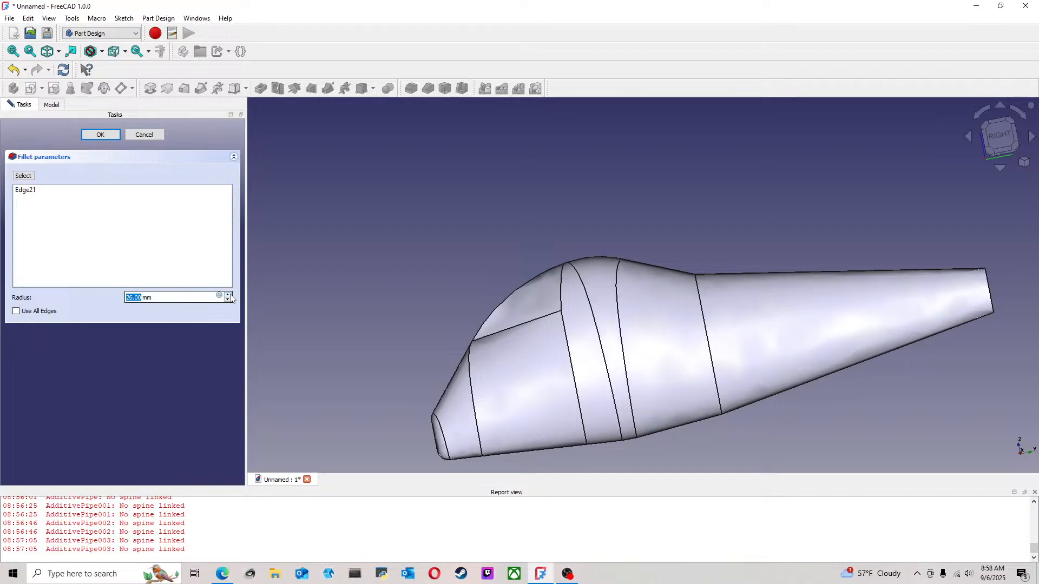
click(228, 295)
click(228, 294)
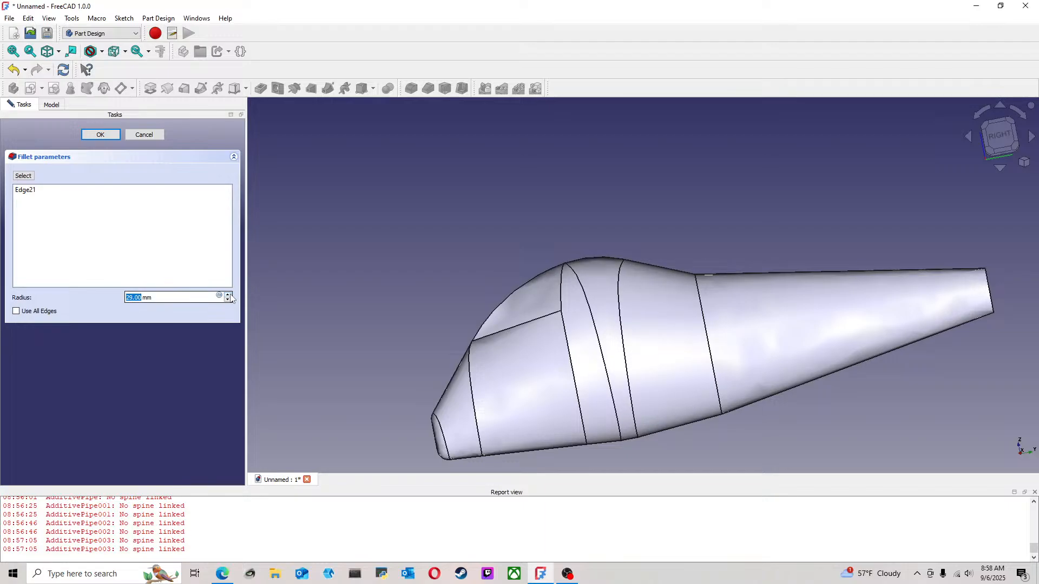
middle_drag(556, 255, 666, 326)
click(227, 295)
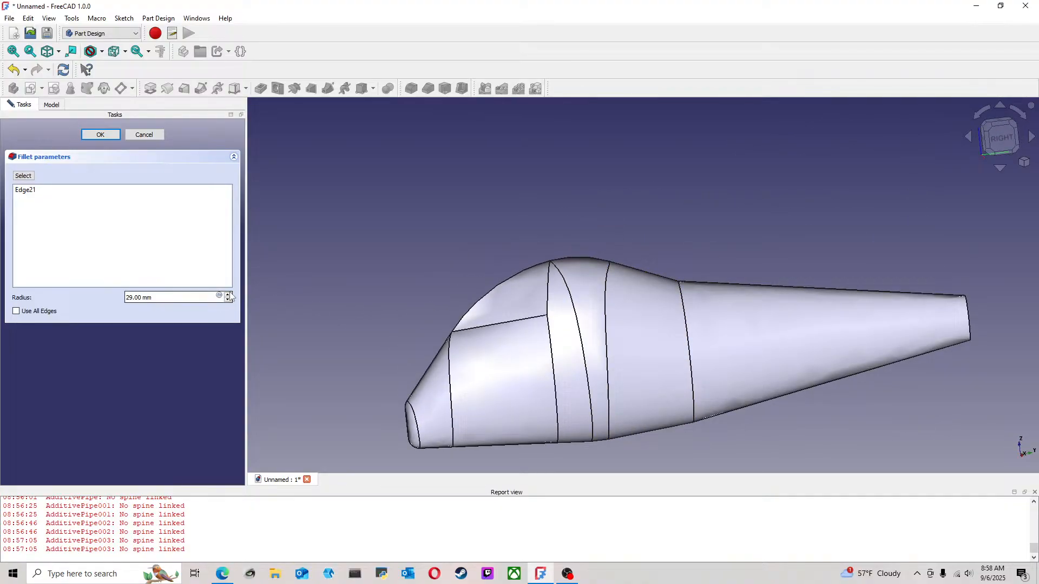
click(229, 295)
click(229, 294)
click(229, 294)
click(229, 294)
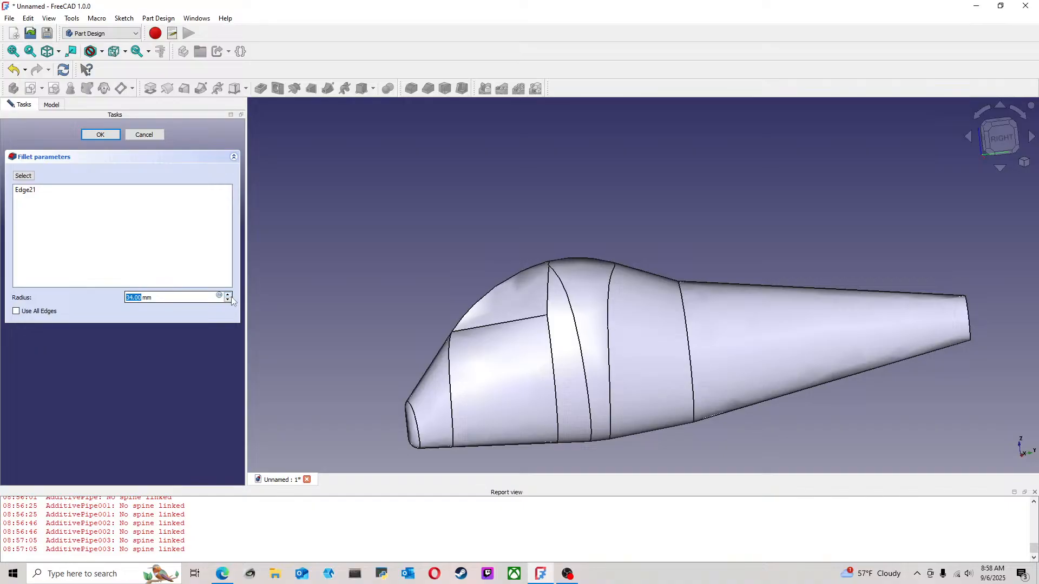
click(229, 295)
scroll(543, 251, up, 3)
middle_drag(543, 251, 585, 275)
scroll(715, 315, down, 4)
middle_drag(719, 318, 775, 297)
scroll(661, 271, up, 4)
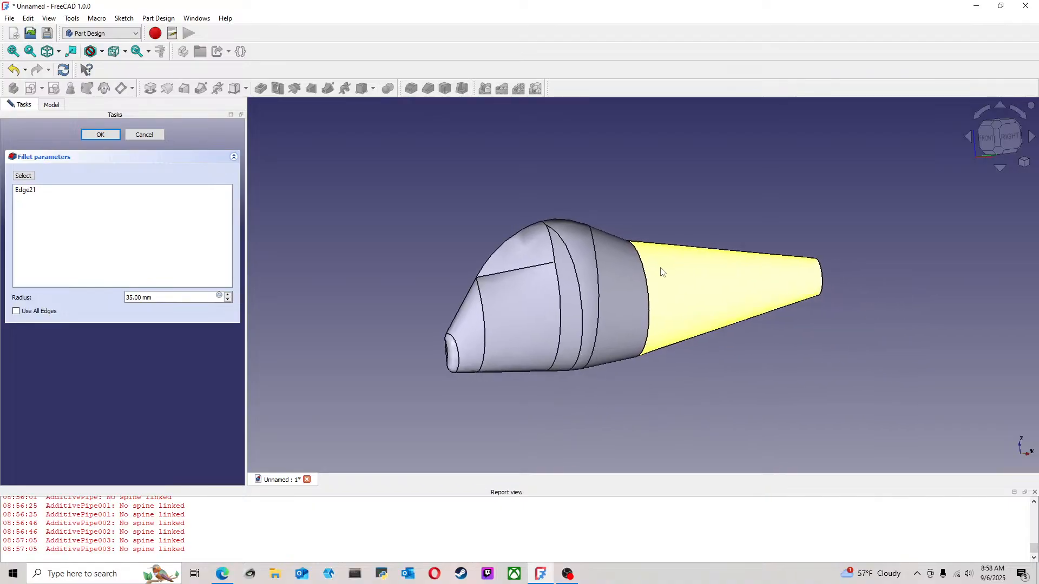
click(101, 134)
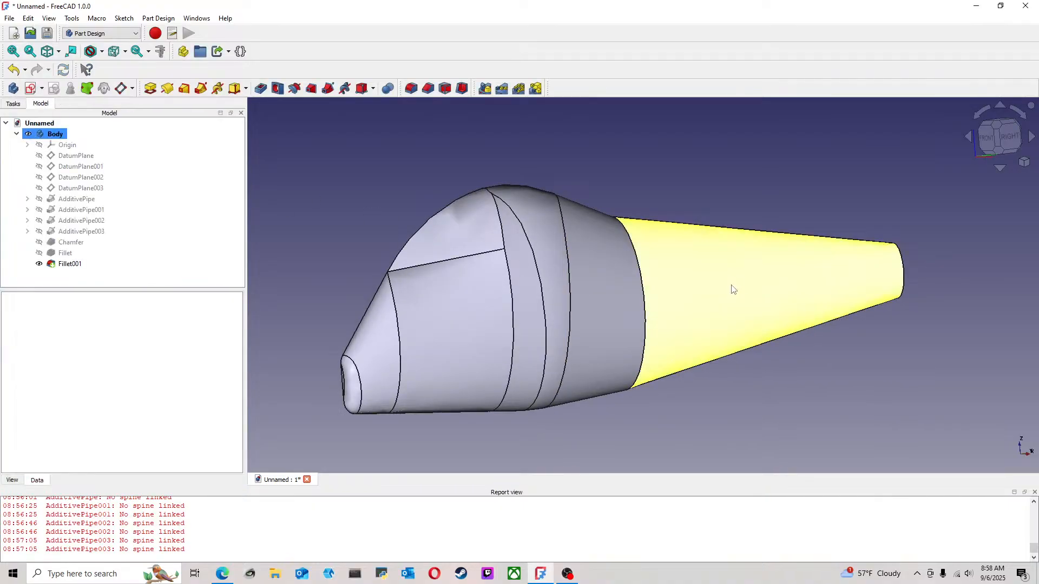
middle_drag(681, 281, 637, 284)
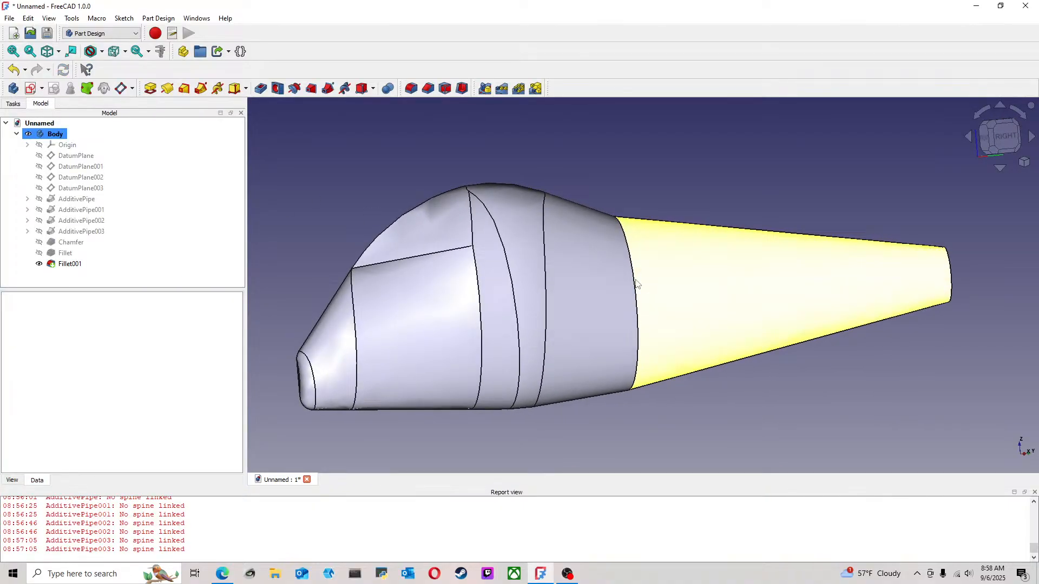
click(635, 296)
click(409, 89)
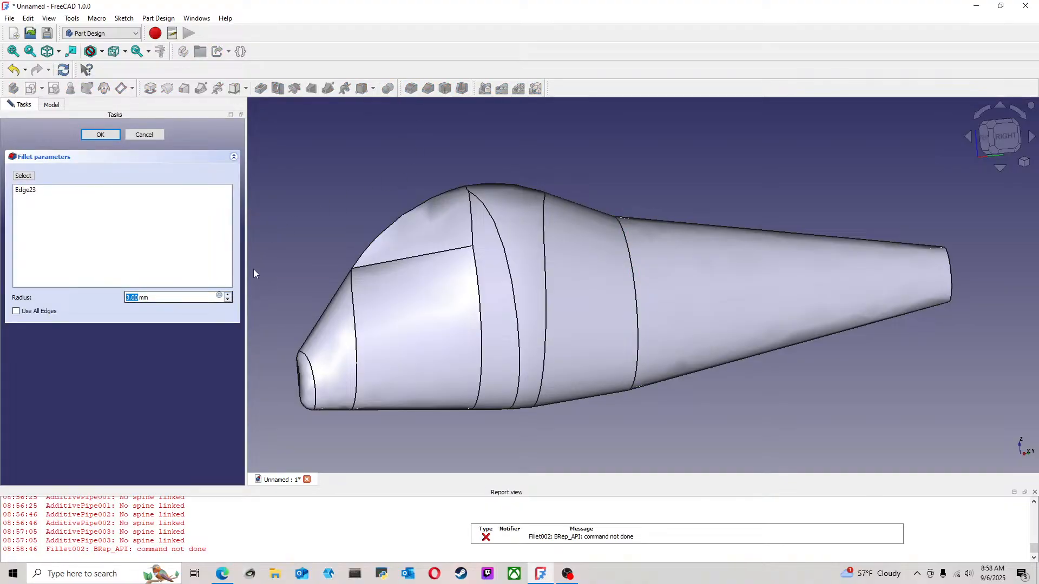
click(156, 135)
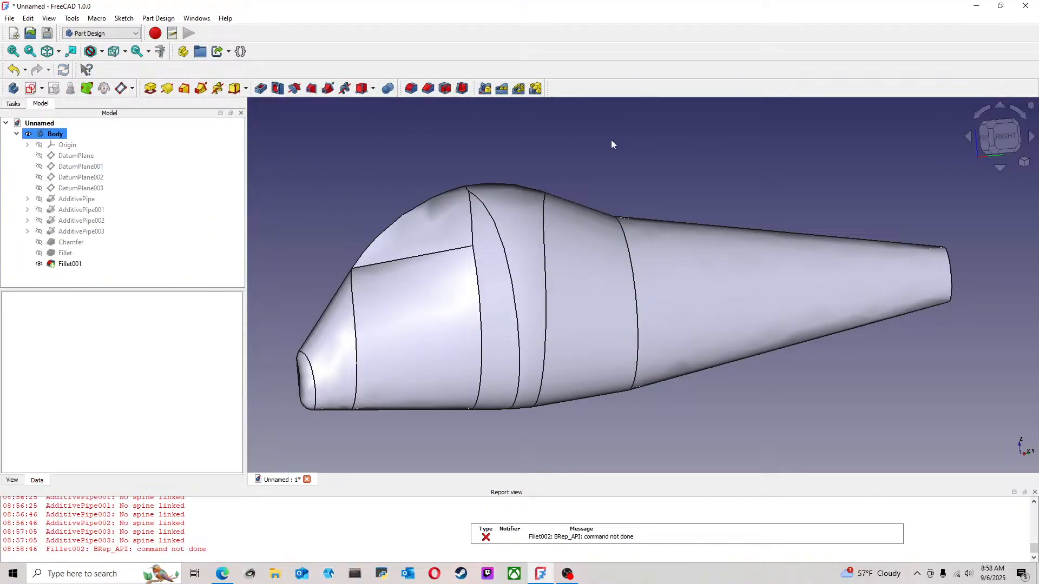
Chamfer the curved edge where the tail segment begins with an equal distance of 16 mm
click(627, 234)
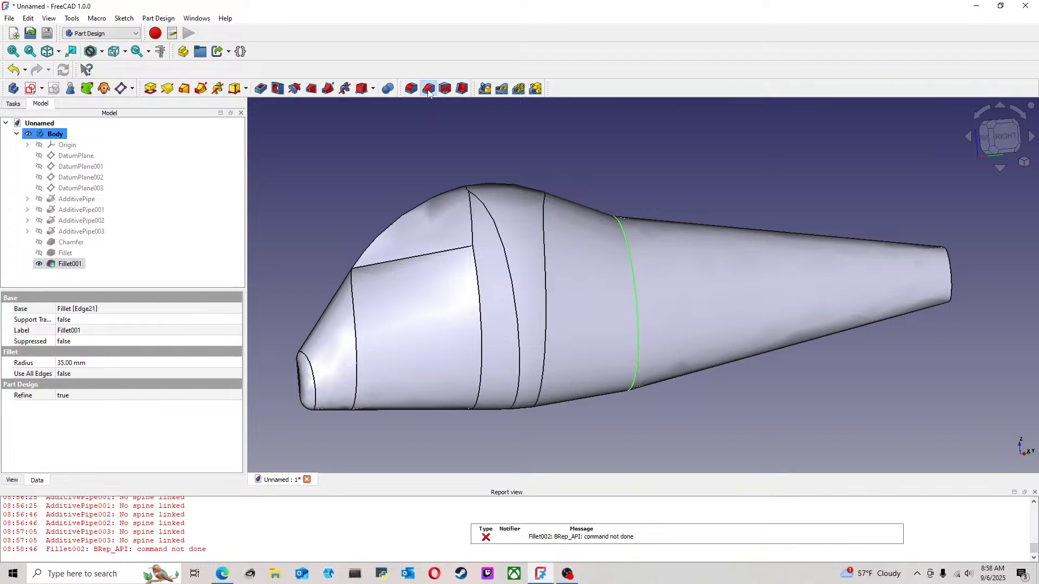
click(428, 89)
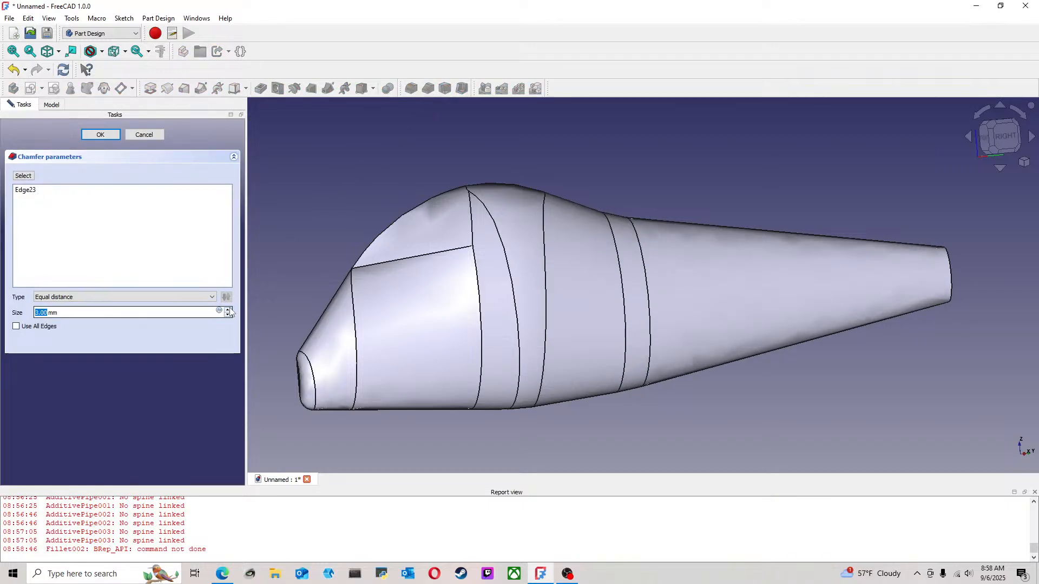
scroll(230, 311, up, 9)
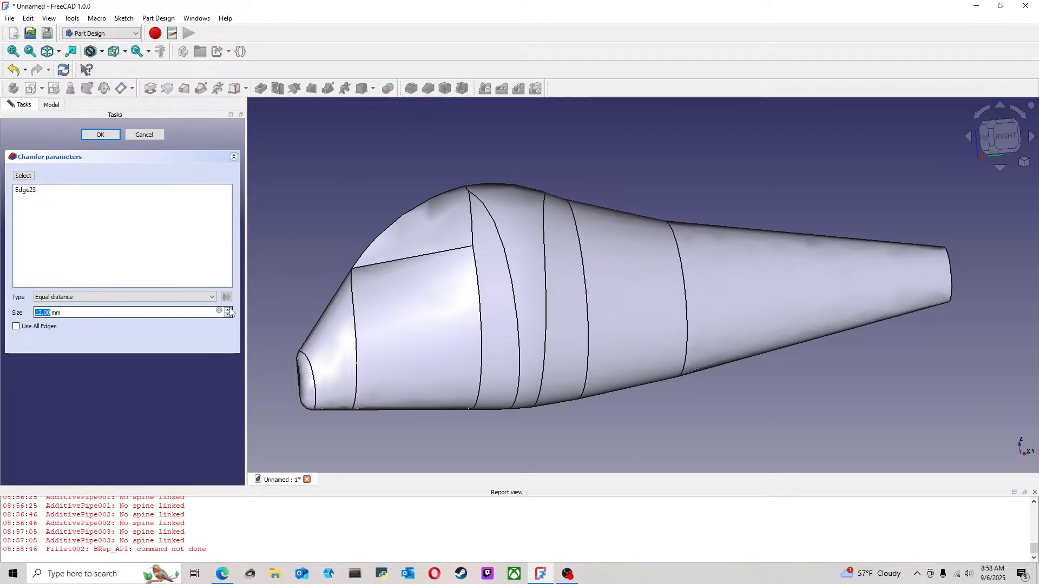
scroll(230, 312, up, 4)
middle_drag(576, 221, 463, 283)
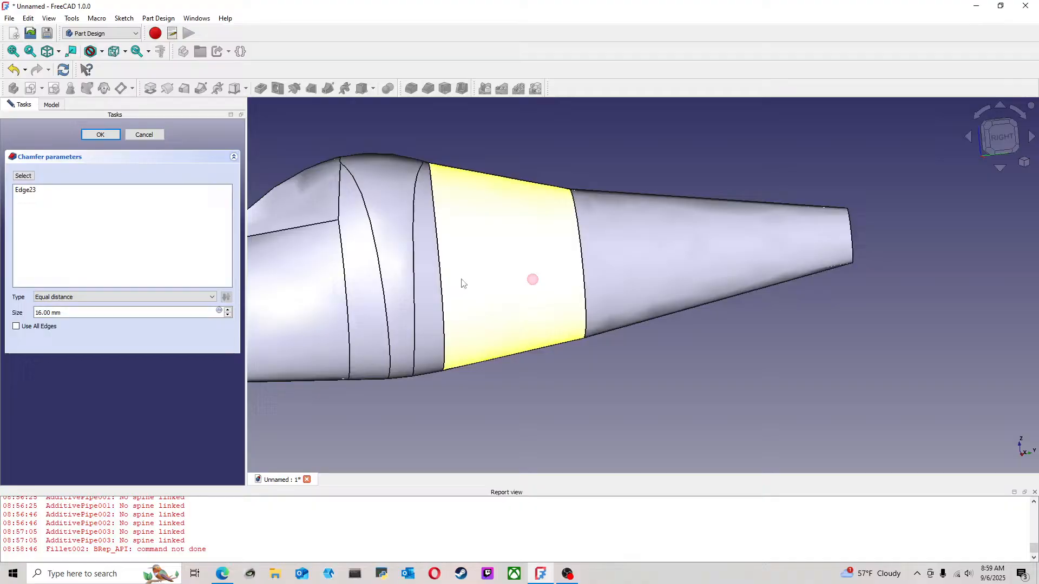
click(101, 134)
Fillet the rear edge of the new tail chamfer with a 1 mm radius
click(577, 216)
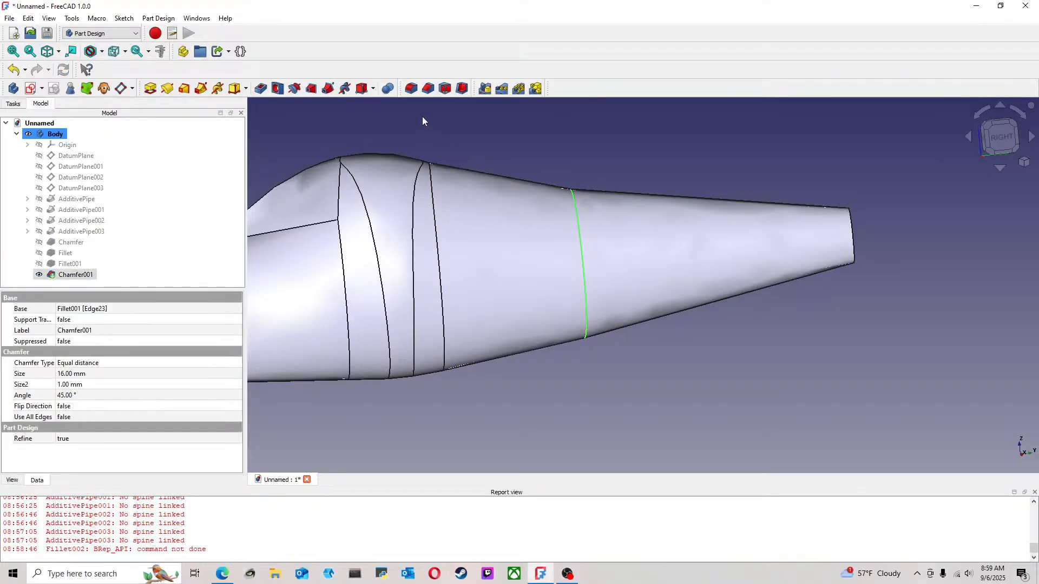
click(411, 89)
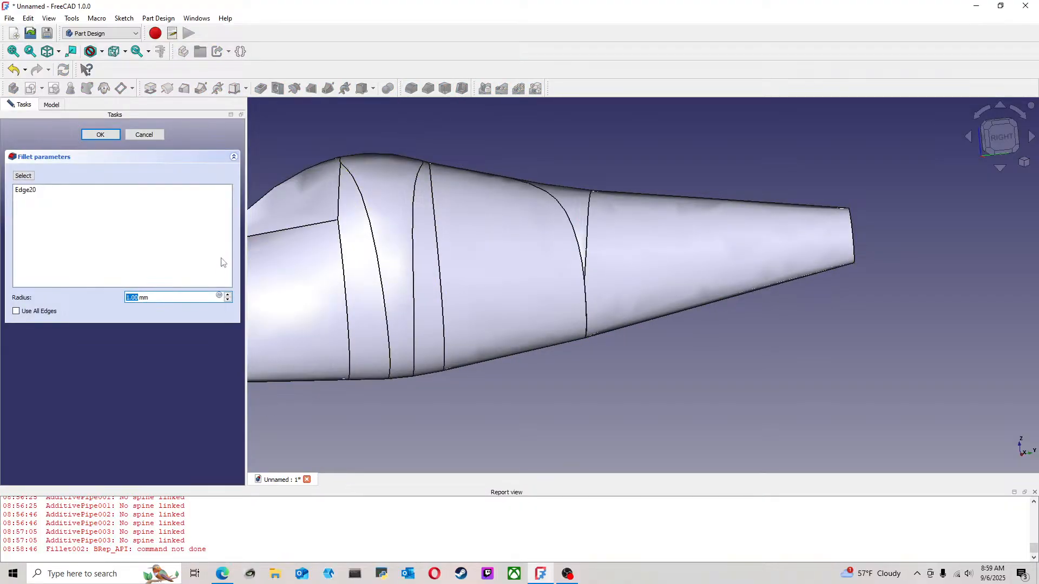
click(105, 136)
Examine the smoothed transitions of the body from the side and at an angle, both close up and from afar
middle_drag(565, 158, 515, 280)
scroll(586, 286, down, 6)
scroll(541, 235, up, 3)
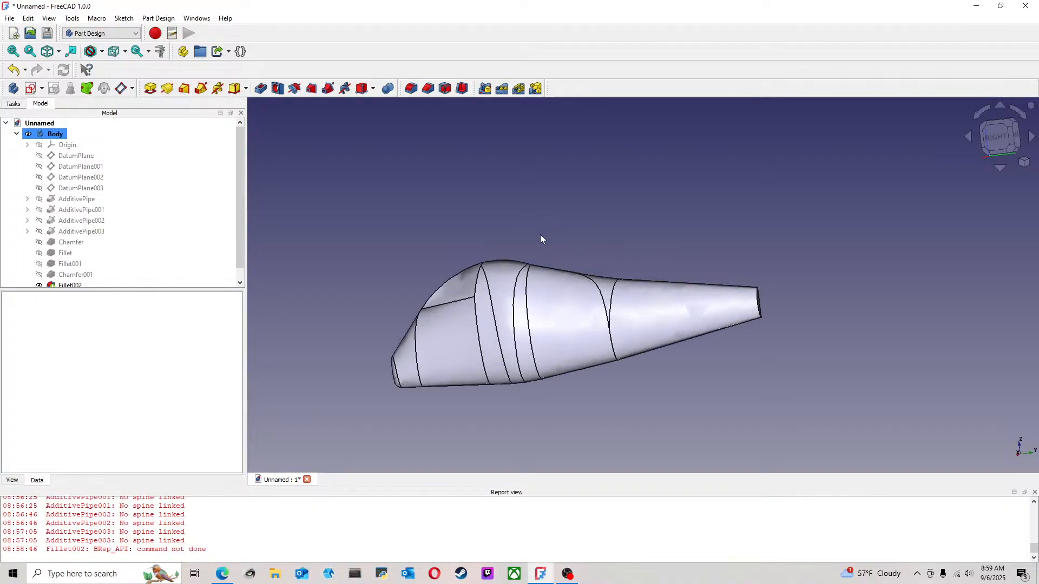
middle_drag(539, 235, 594, 257)
scroll(529, 324, up, 2)
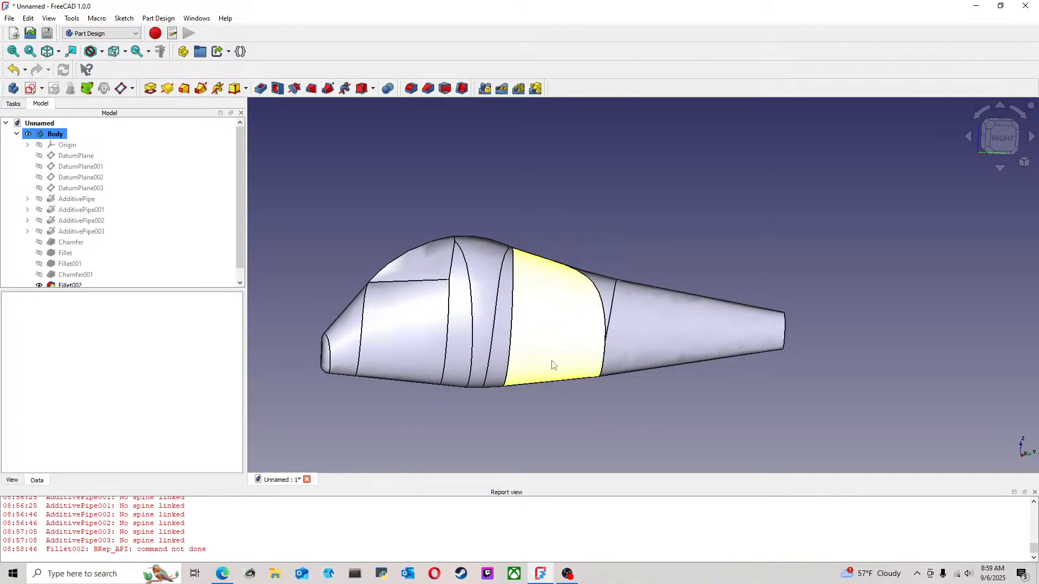
middle_drag(518, 395, 552, 347)
scroll(533, 295, up, 4)
scroll(551, 346, down, 5)
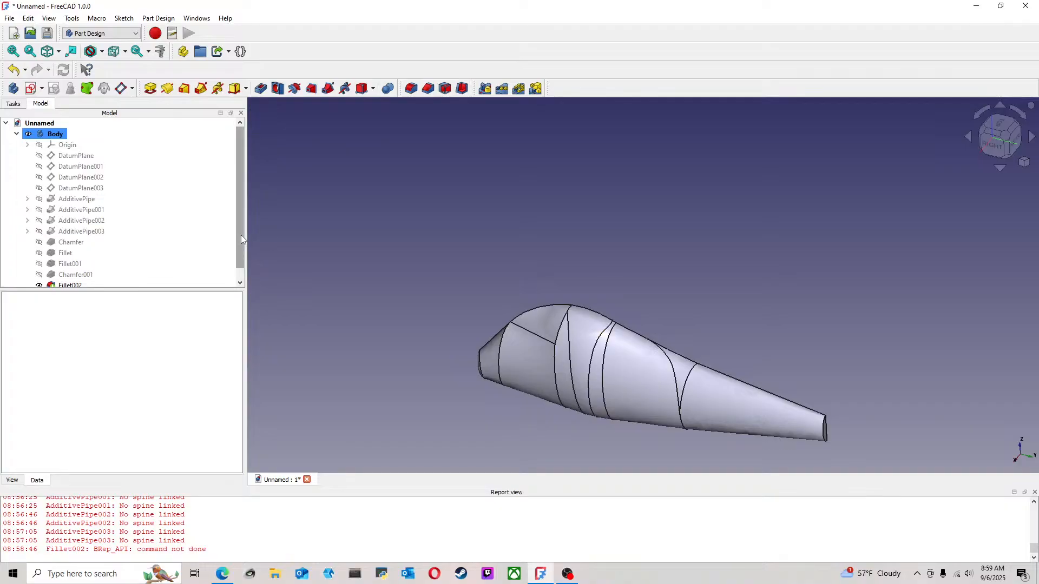
Fillet the curved edge of the narrow tail end face, increasing the radius above 1 mm
drag(242, 235, 243, 256)
scroll(666, 338, up, 4)
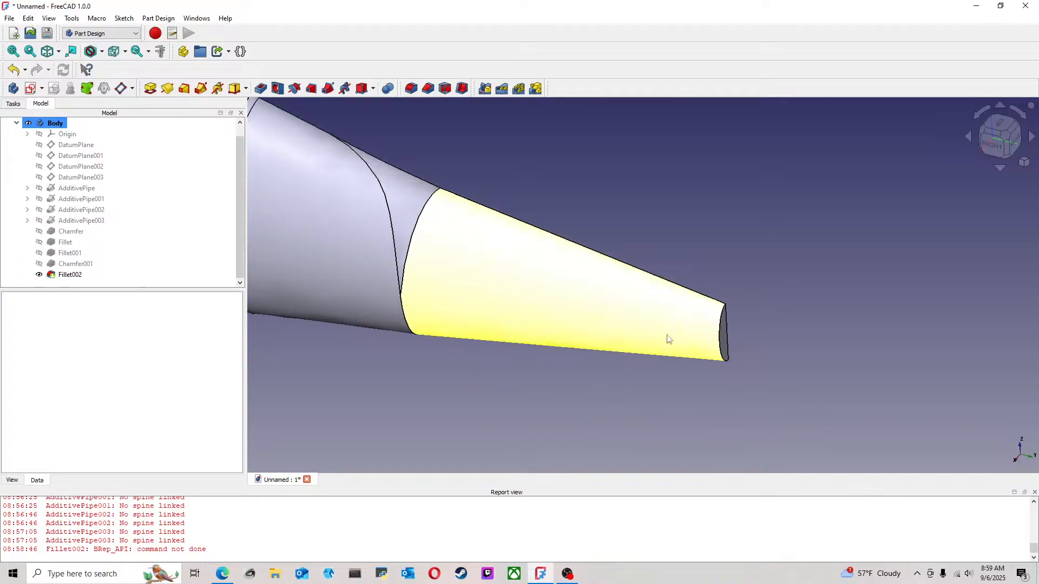
click(725, 338)
click(409, 90)
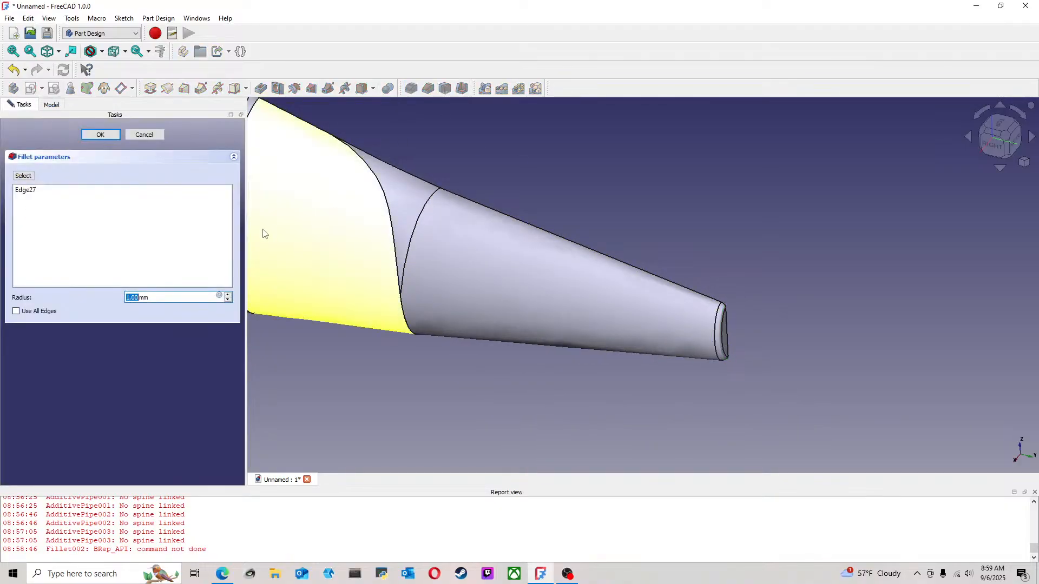
click(228, 295)
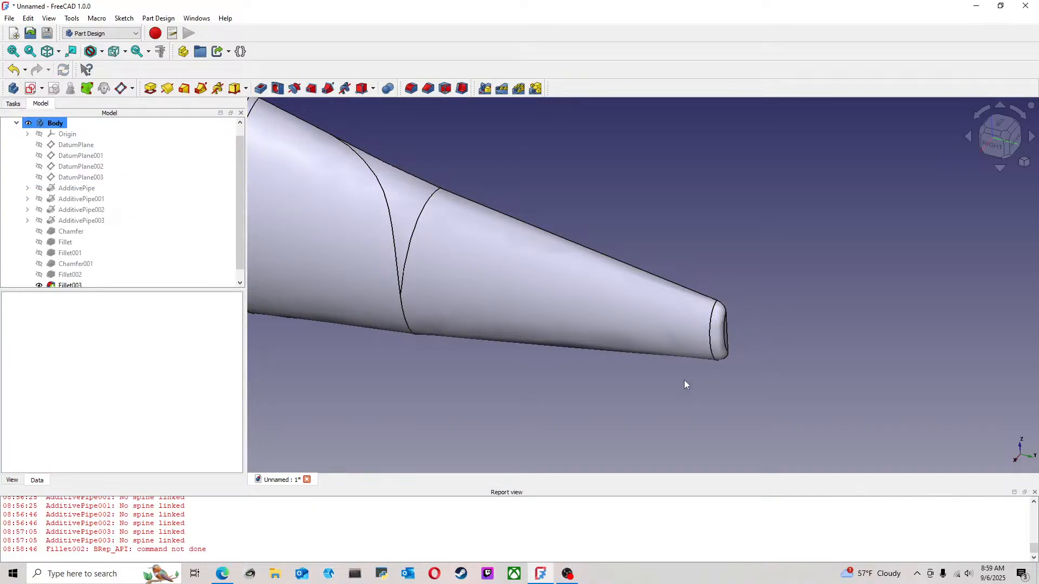
middle_drag(677, 381, 567, 342)
scroll(566, 342, down, 5)
middle_drag(471, 296, 505, 304)
middle_drag(373, 269, 511, 292)
middle_drag(432, 236, 324, 216)
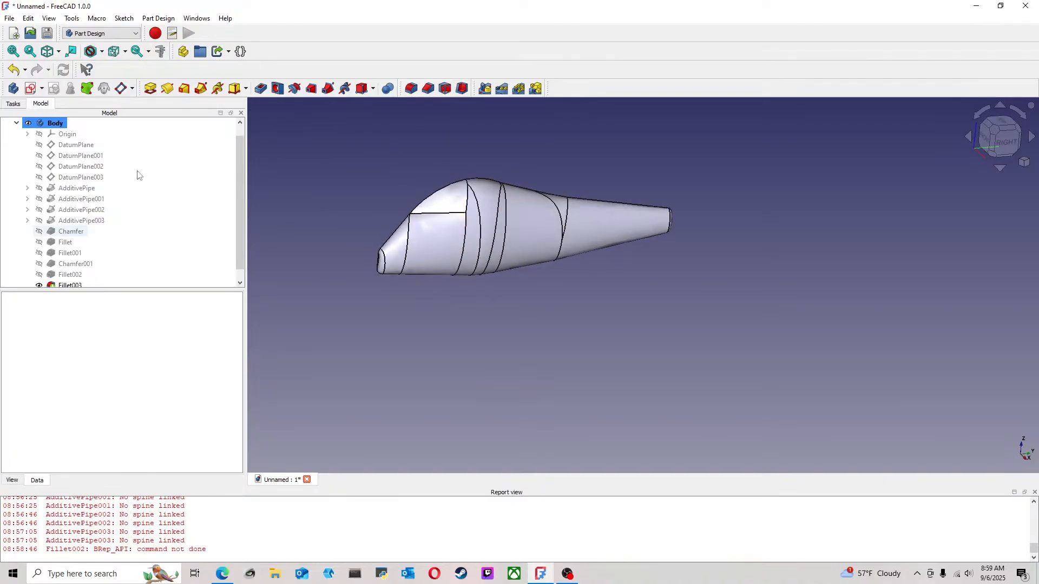
Save the document as "6 inch jointed glide" in a new "6 inch glide" folder inside the inner "lure molds" folder
click(10, 18)
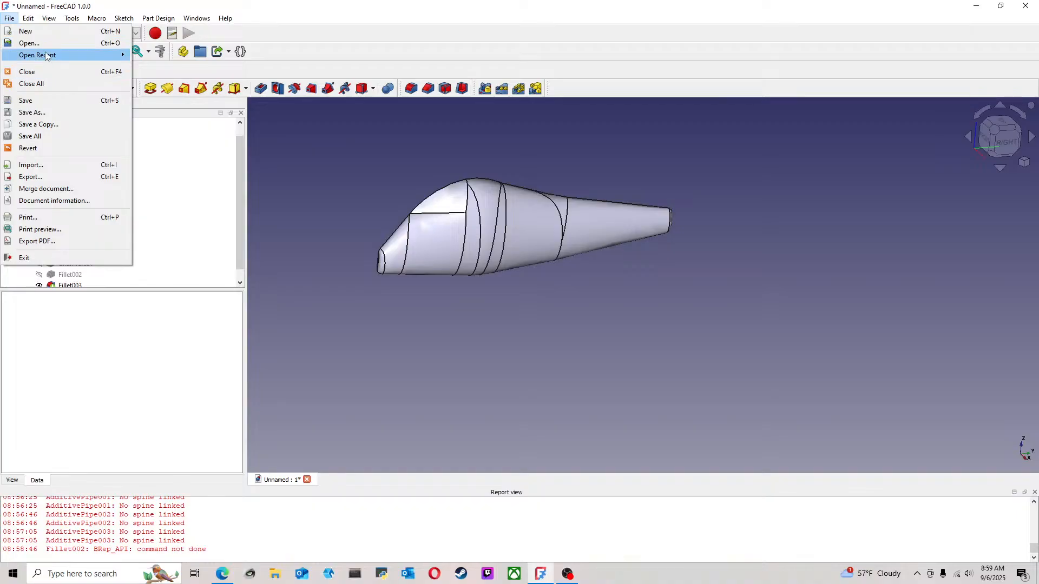
click(43, 114)
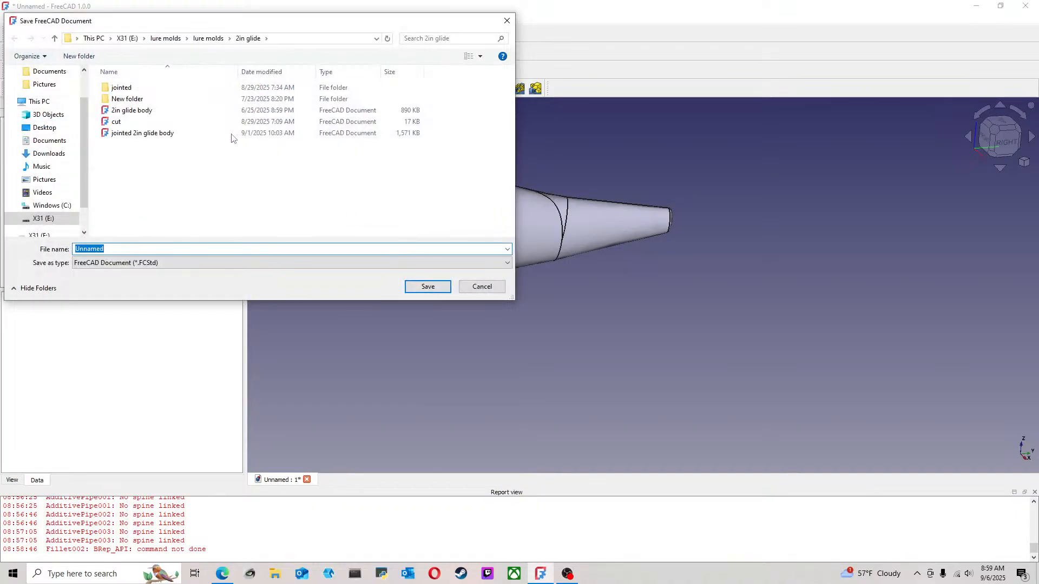
click(208, 38)
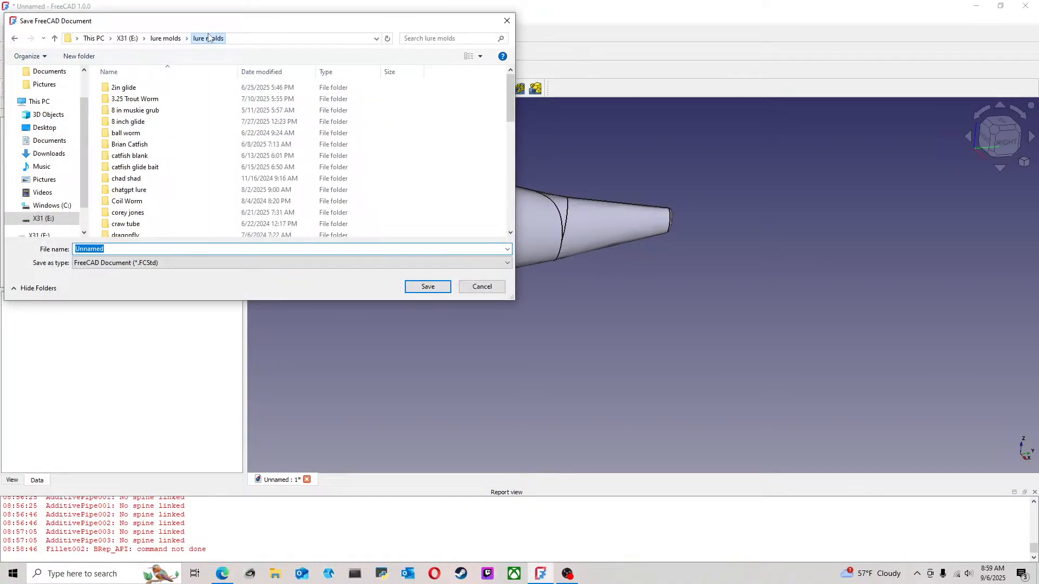
right_click(97, 113)
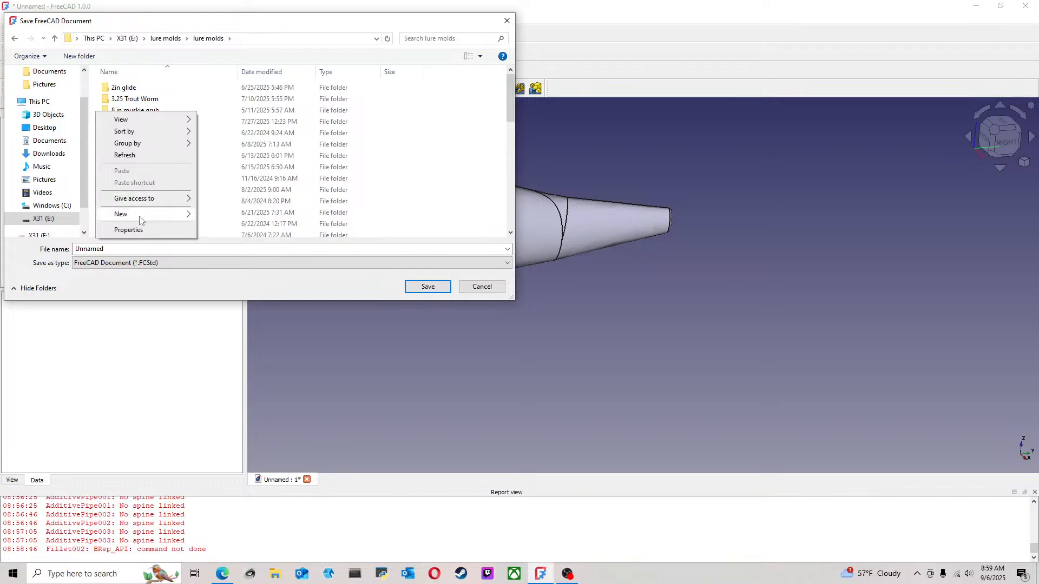
mouse_move(140, 216)
click(219, 216)
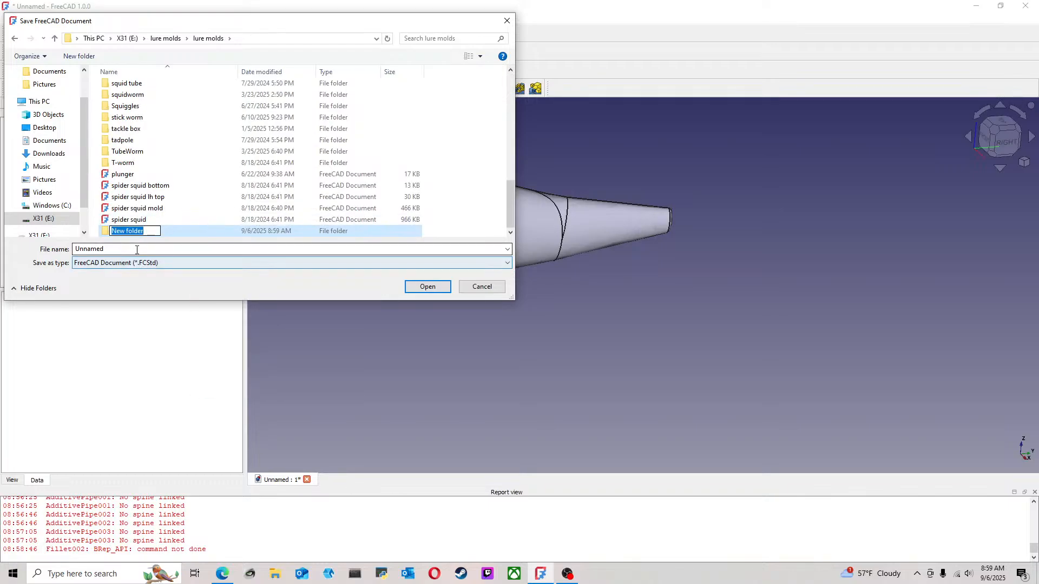
text(6 inch glide)
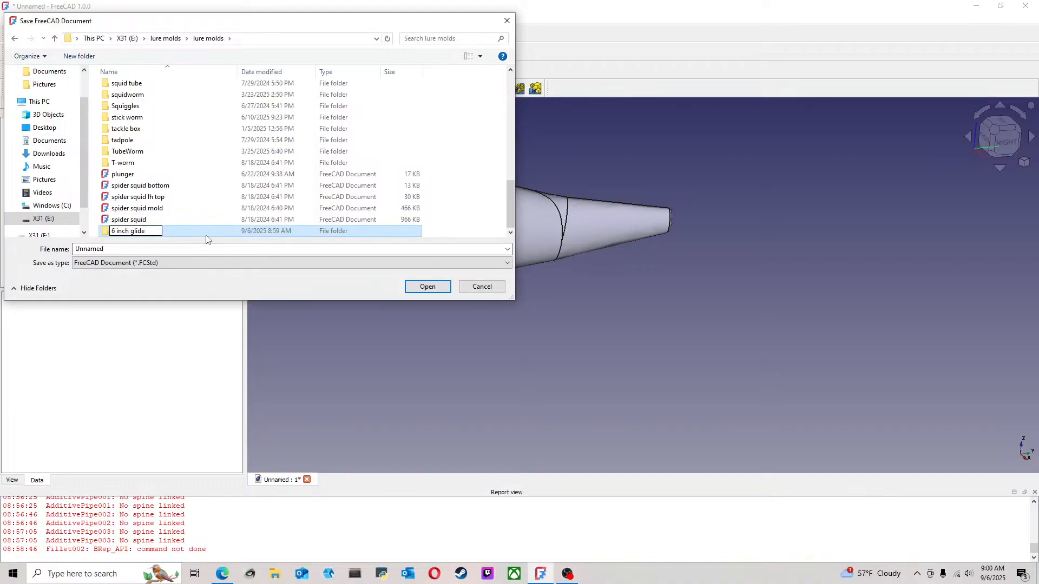
double_click(206, 234)
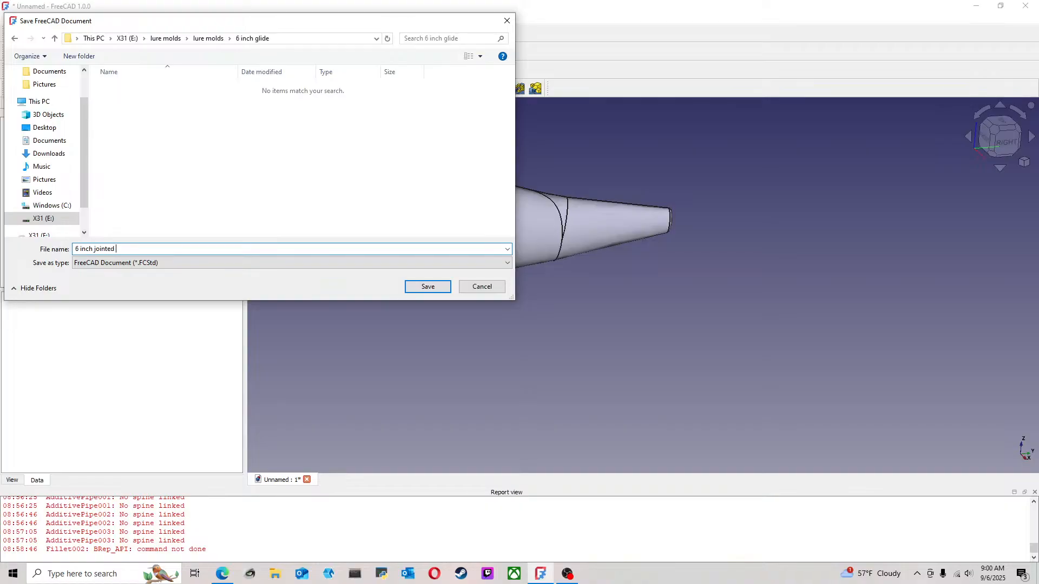
key(Return)
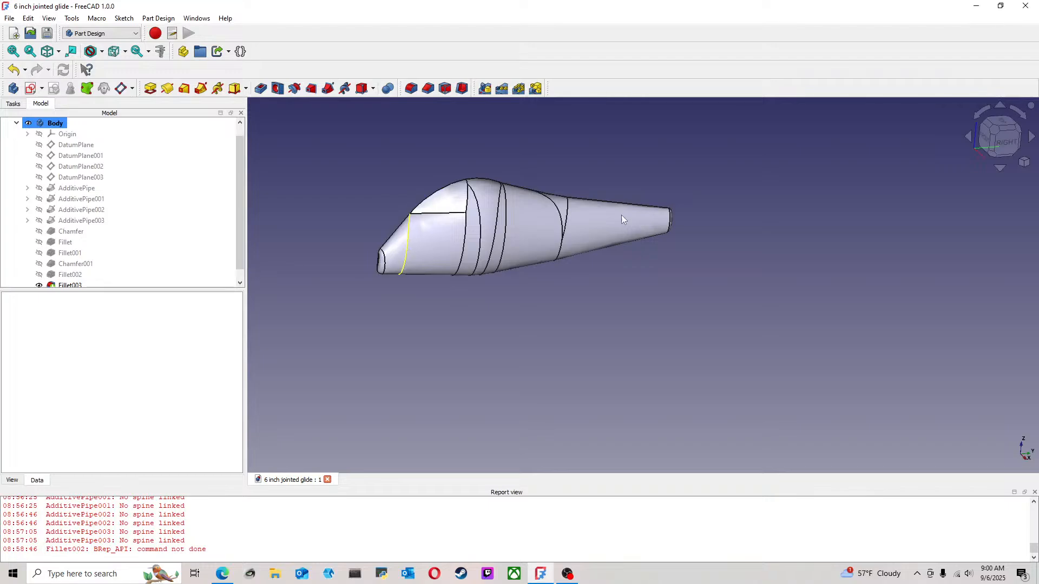
Examine the overall shape of the lure body from the right side and from angled views
click(995, 129)
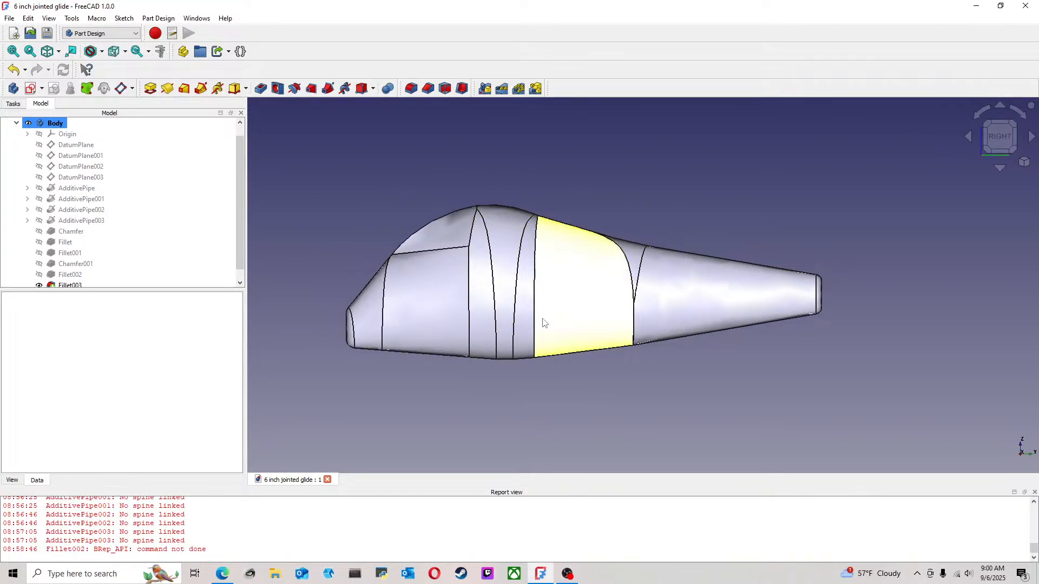
middle_drag(464, 313, 687, 281)
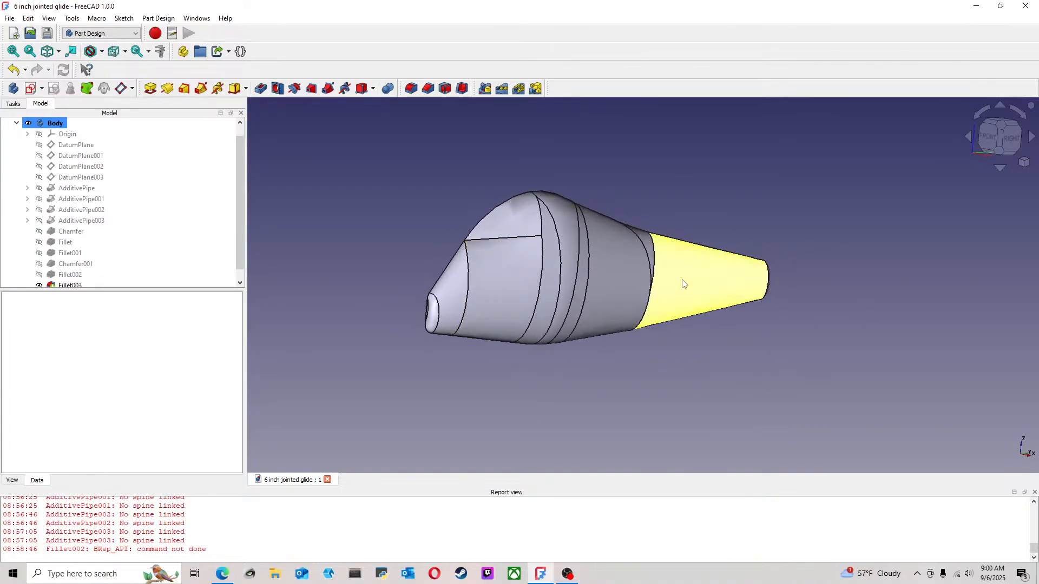
click(1001, 127)
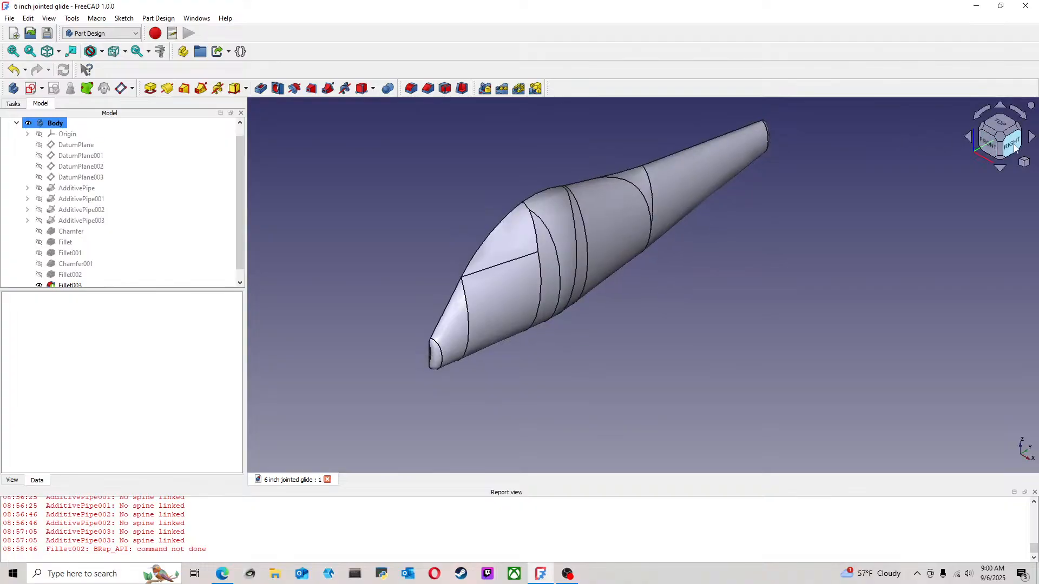
click(1011, 143)
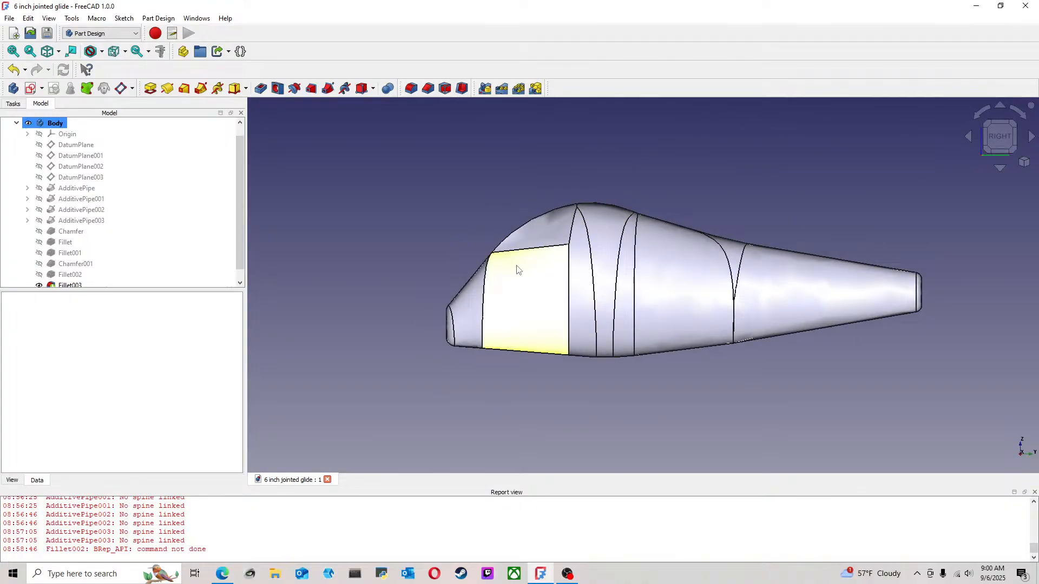
mouse_move(501, 264)
middle_down()
mouse_move(678, 284)
mouse_move(666, 266)
mouse_move(472, 274)
mouse_move(517, 267)
middle_up()
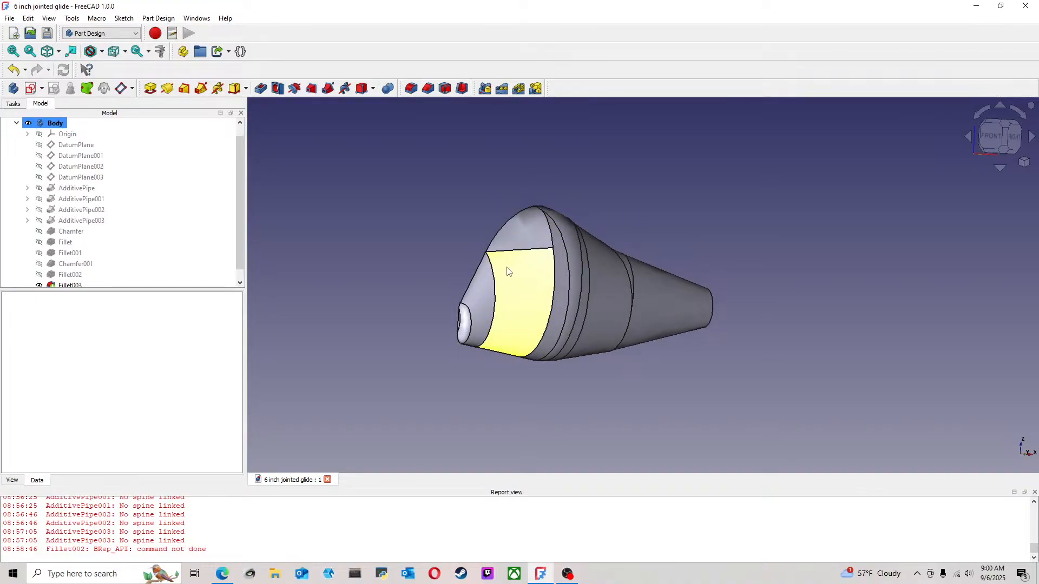
click(1011, 138)
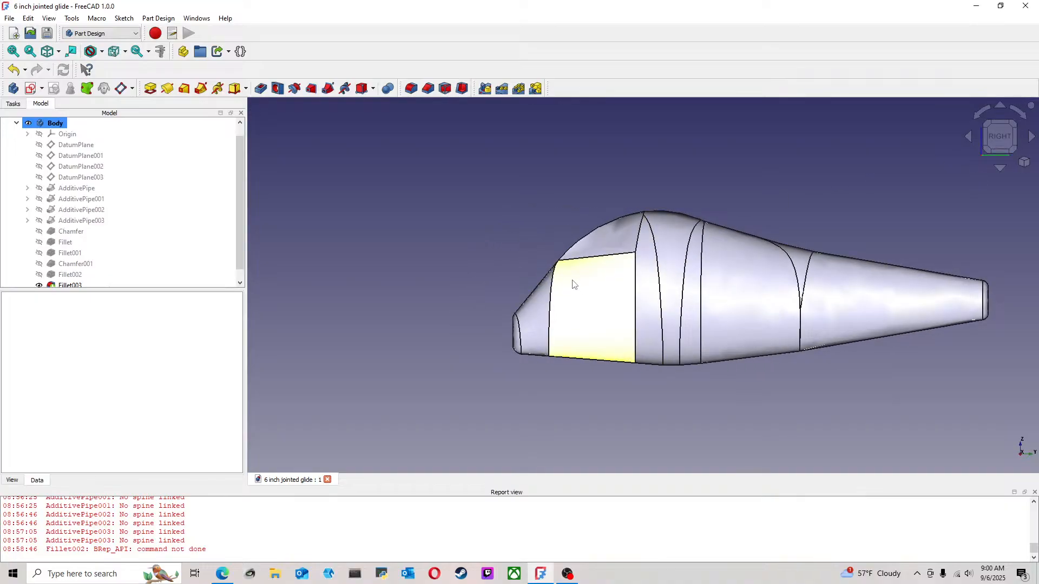
scroll(642, 309, up, 2)
middle_drag(642, 311, 574, 315)
scroll(560, 301, down, 2)
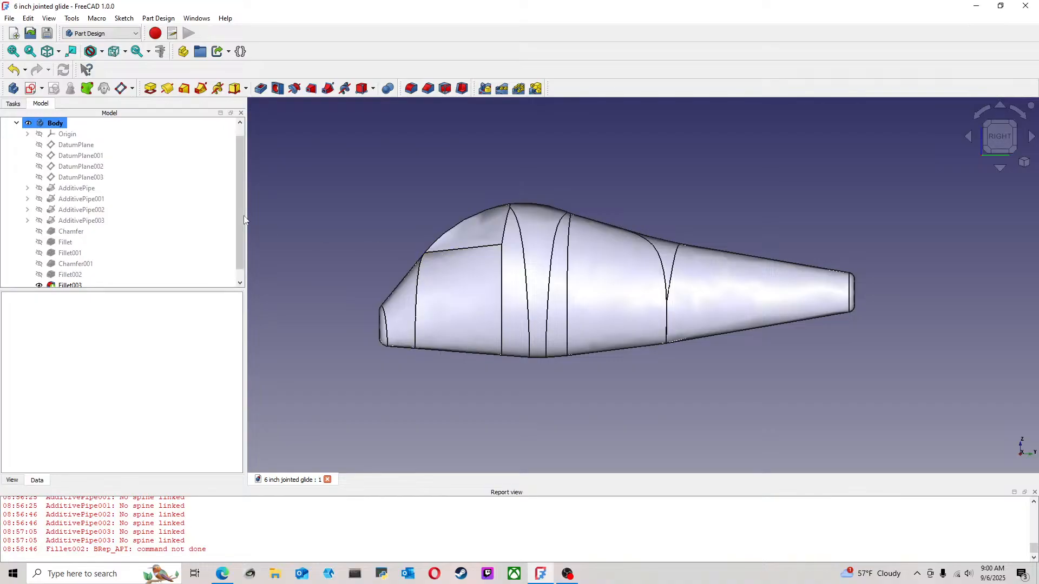
Switch to the Part workbench and collapse the Body's feature list in the model tree
click(123, 37)
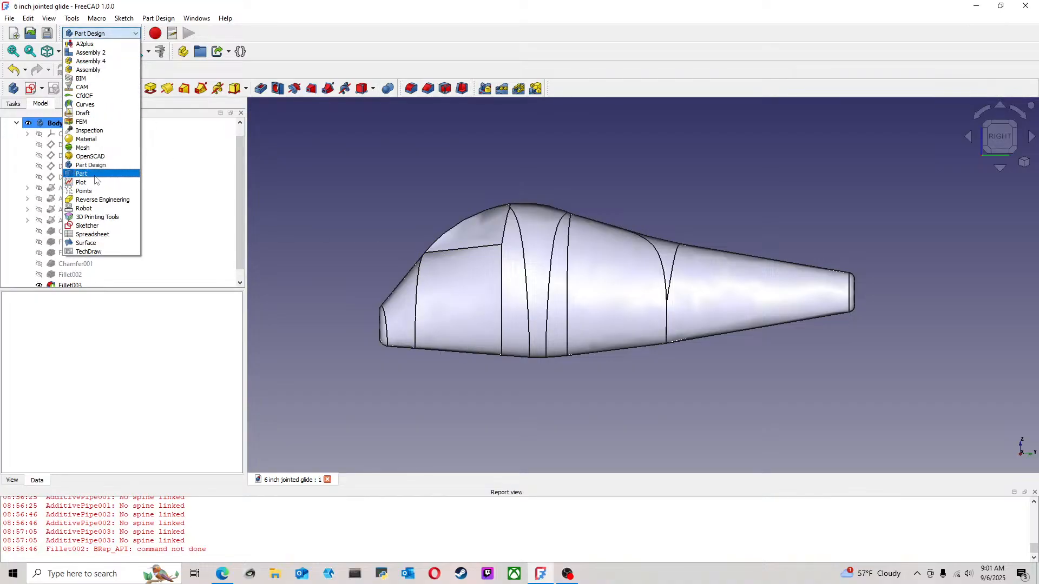
click(97, 174)
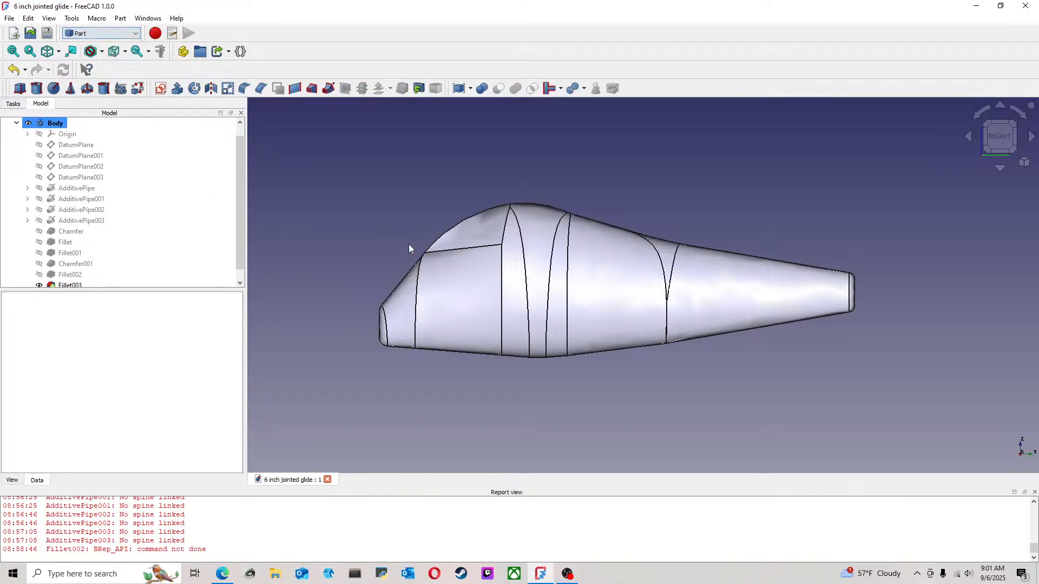
scroll(408, 244, up, 2)
click(17, 123)
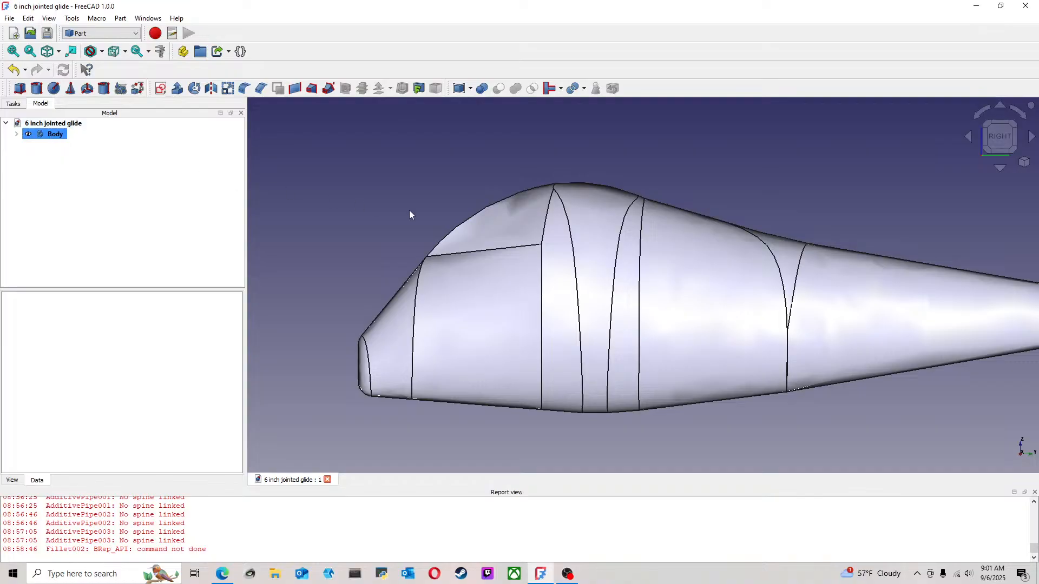
Add a sphere primitive at the nose of the body and set its radius to 3 mm
scroll(464, 234, down, 1)
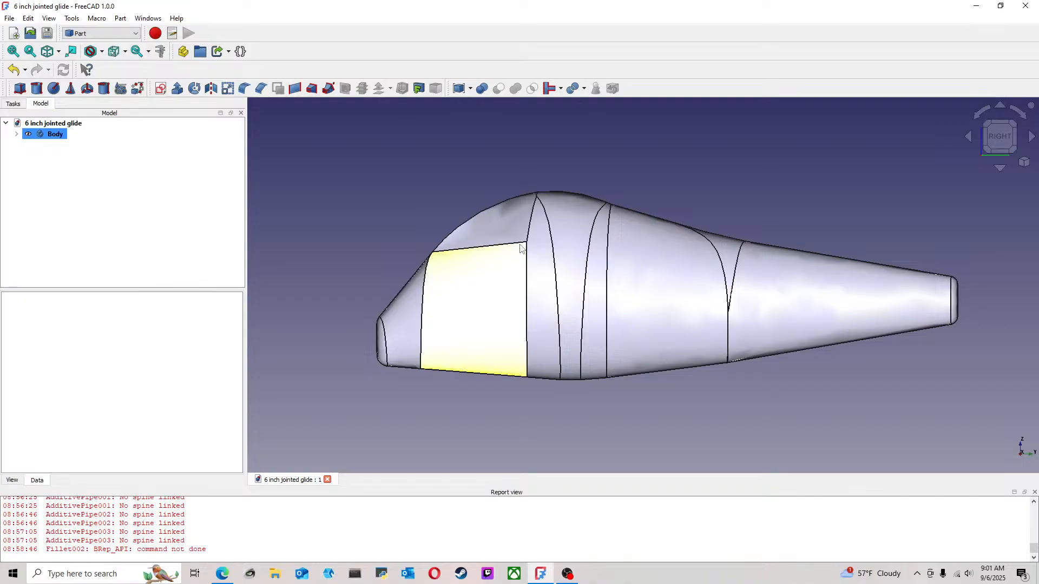
middle_drag(652, 296, 939, 230)
click(1000, 127)
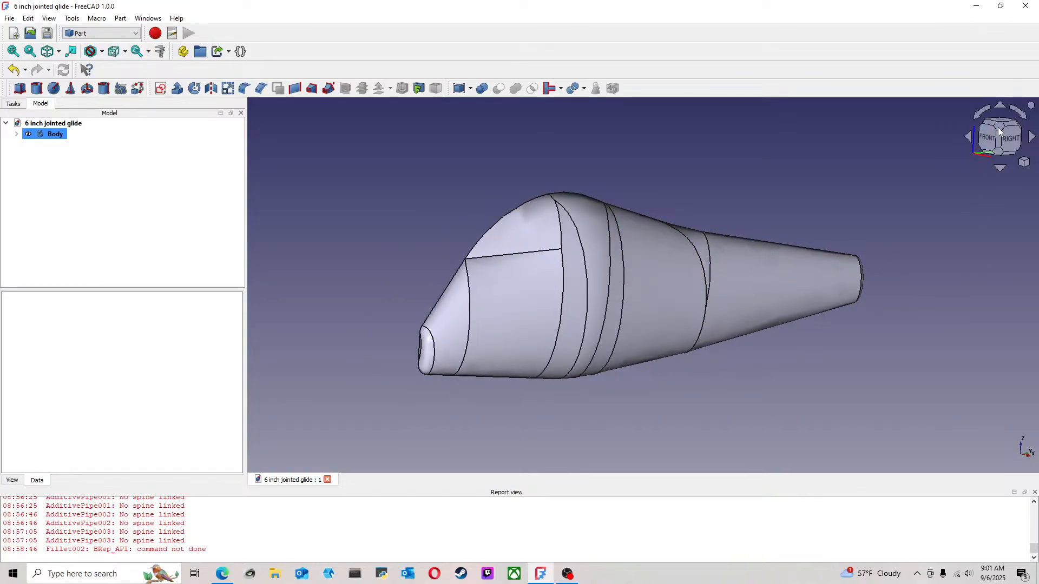
middle_drag(581, 304, 577, 262)
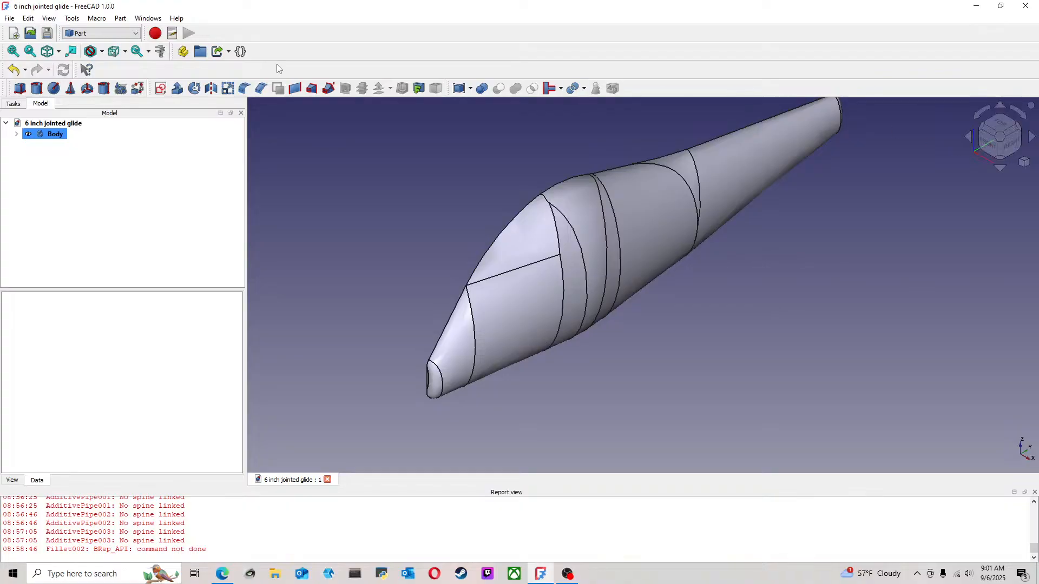
click(53, 88)
scroll(631, 398, up, 5)
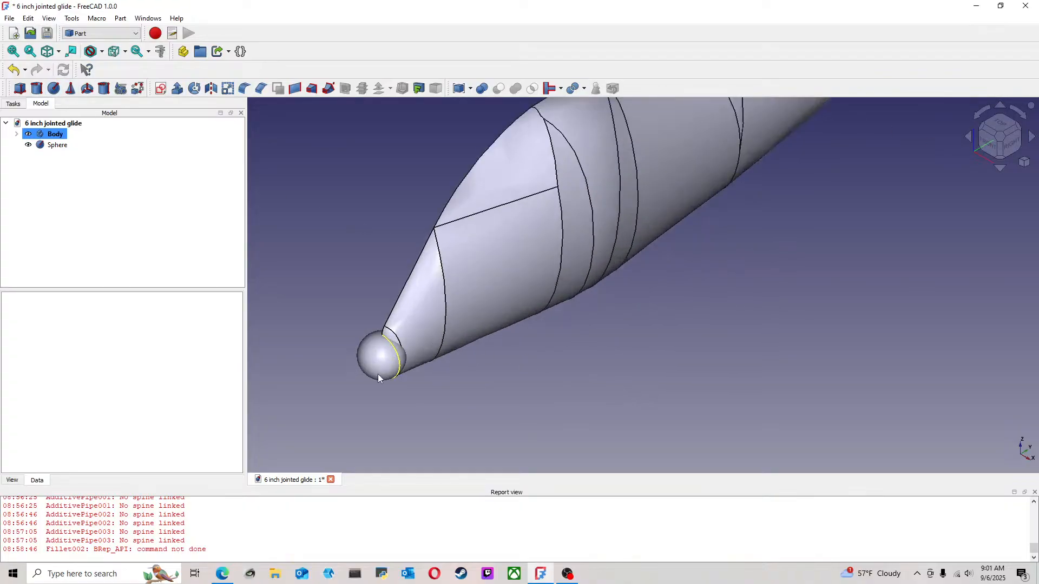
click(55, 144)
right_click(54, 144)
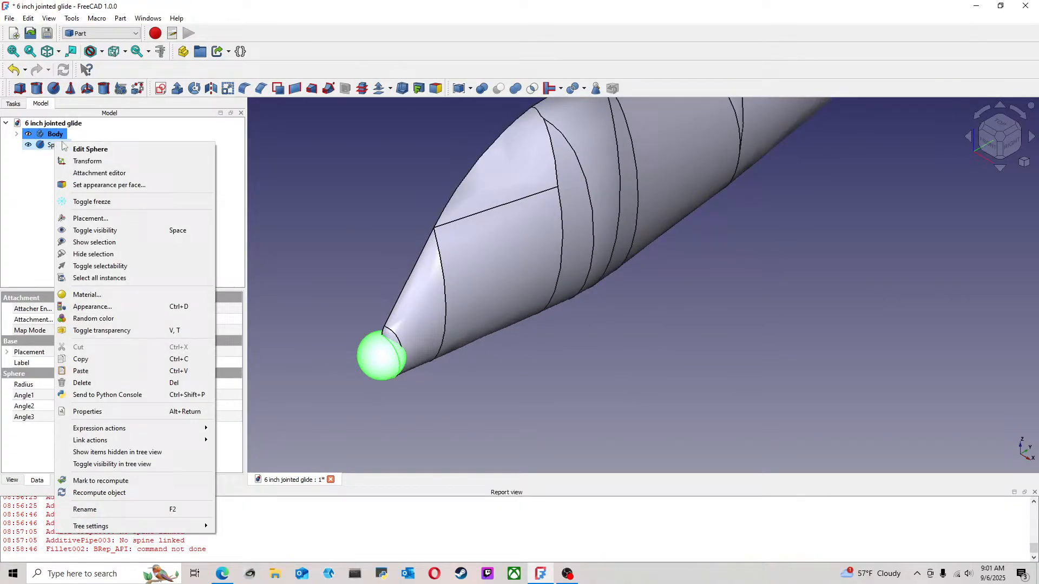
click(101, 154)
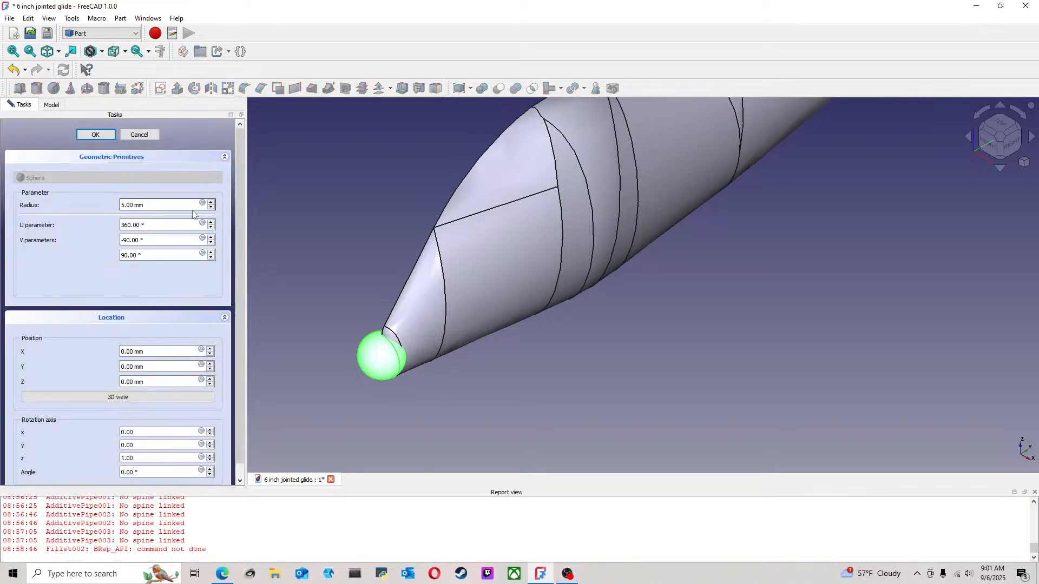
click(211, 209)
click(211, 209)
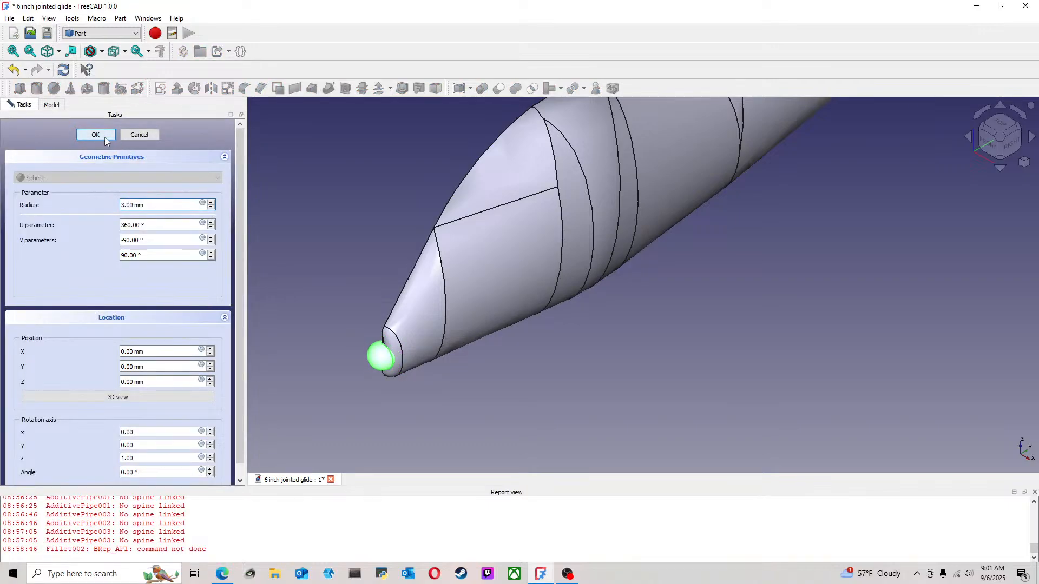
click(97, 135)
Transform the sphere, moving it along its axes from the nose to the upper side of the head as an eye
right_click(56, 145)
click(81, 165)
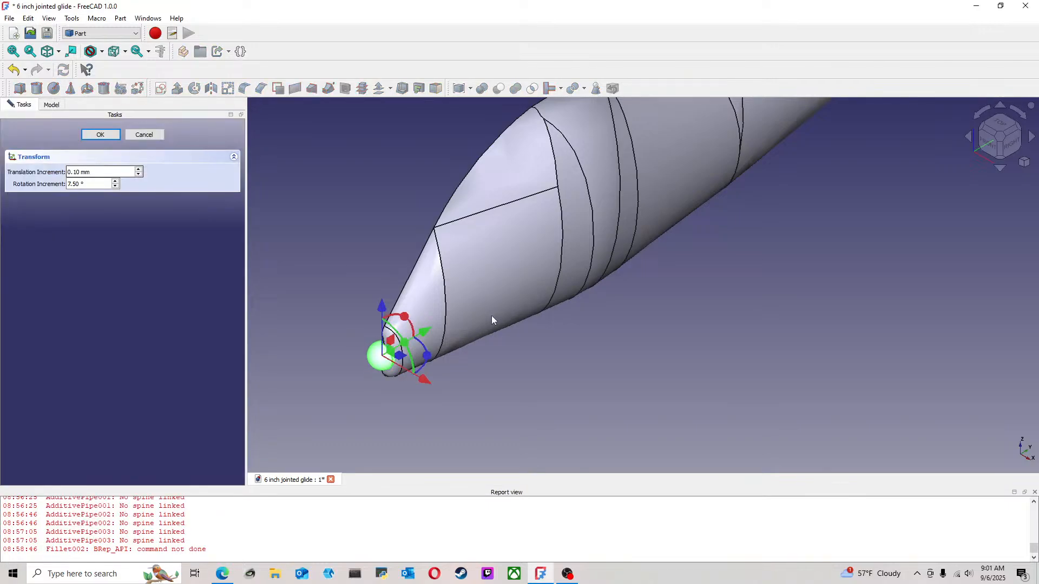
drag(424, 379, 436, 386)
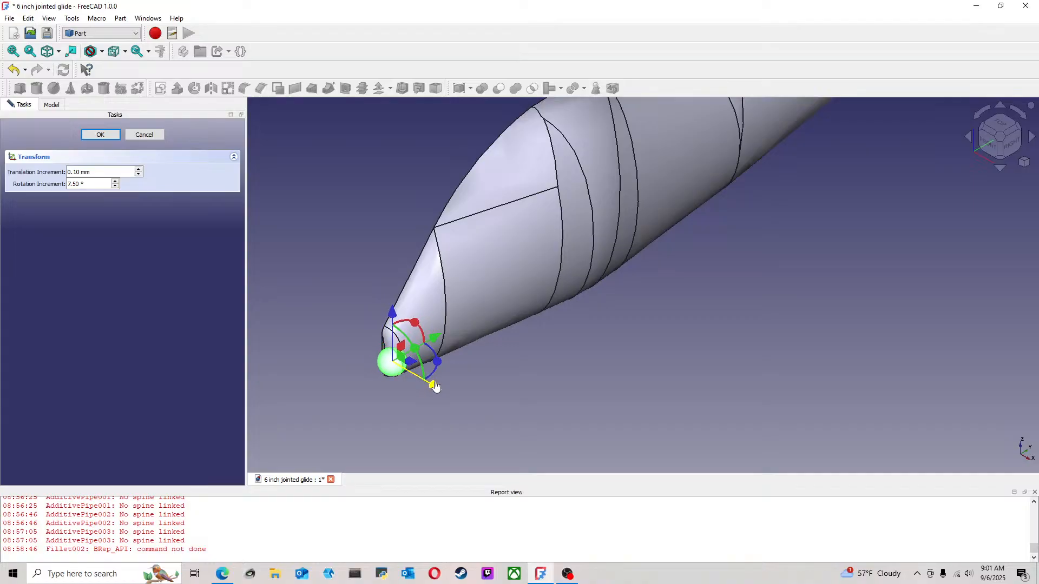
drag(439, 342, 489, 158)
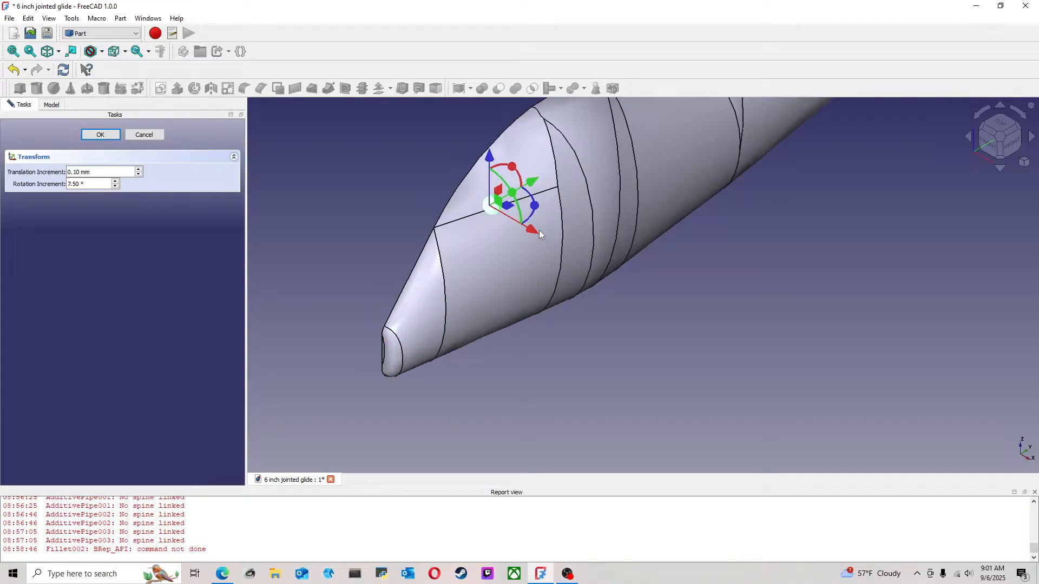
drag(539, 234, 546, 239)
drag(542, 188, 491, 204)
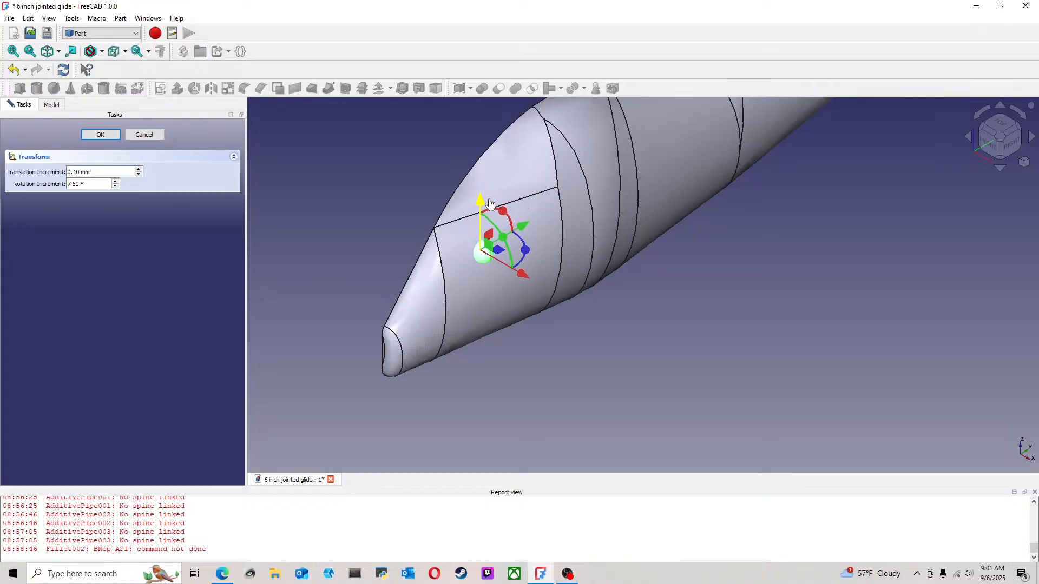
Move the eye sphere slightly outward from the side of the head along the X axis and accept the transform
middle_drag(570, 364, 511, 333)
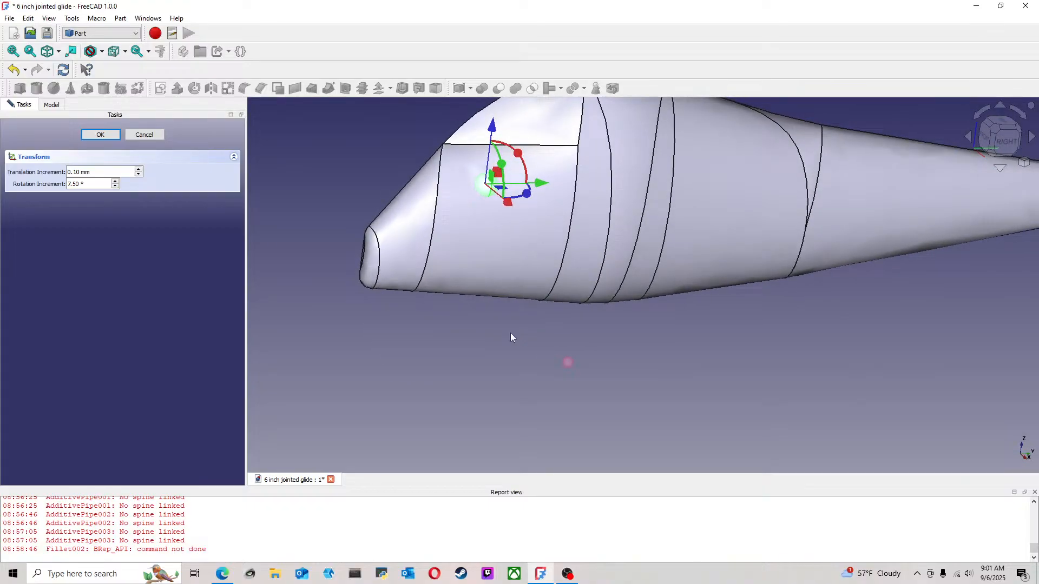
click(1003, 141)
scroll(560, 304, up, 3)
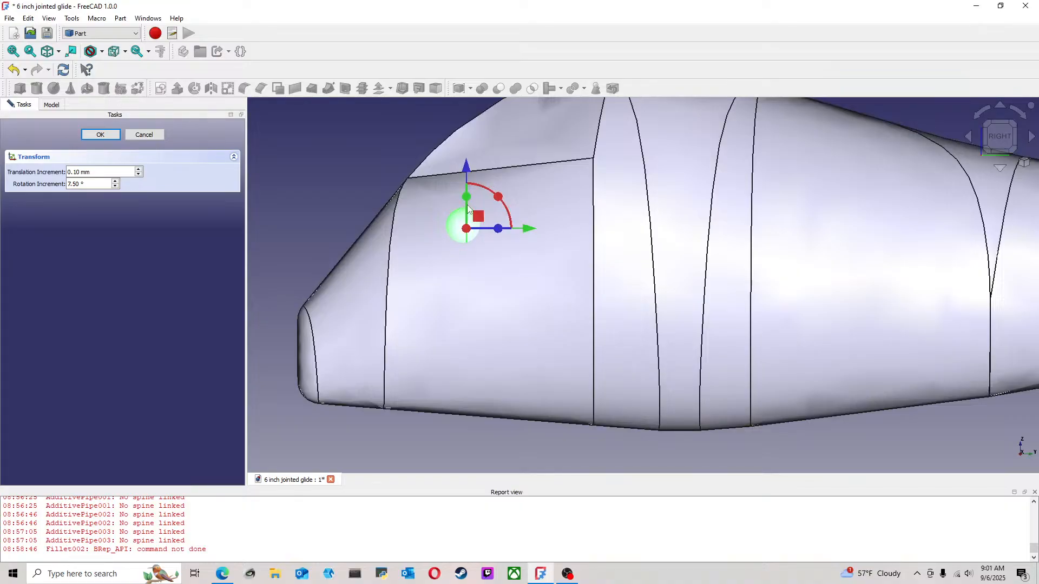
click(985, 139)
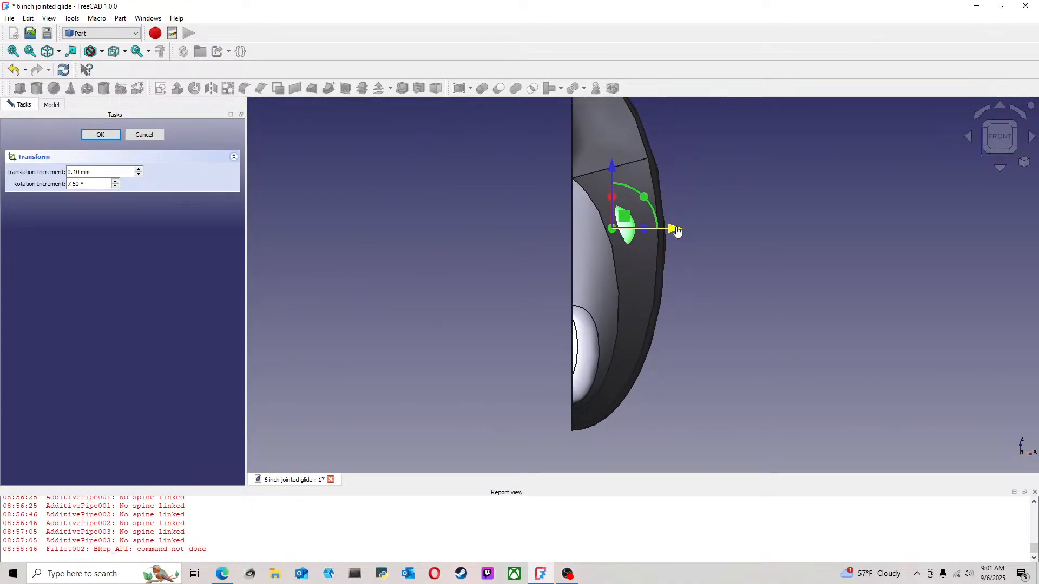
drag(677, 231, 680, 232)
click(786, 228)
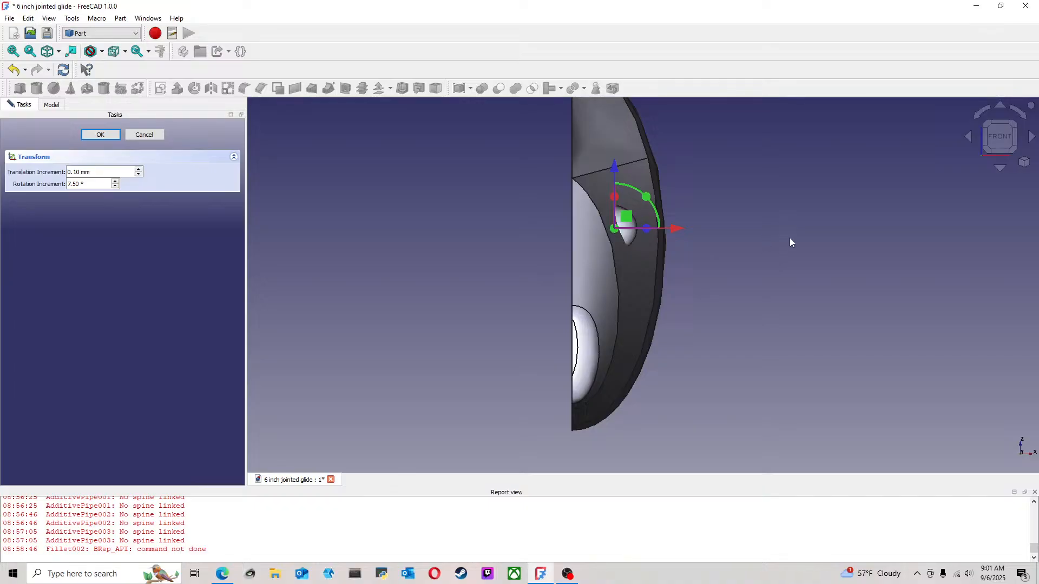
middle_drag(788, 237, 624, 247)
scroll(623, 247, down, 5)
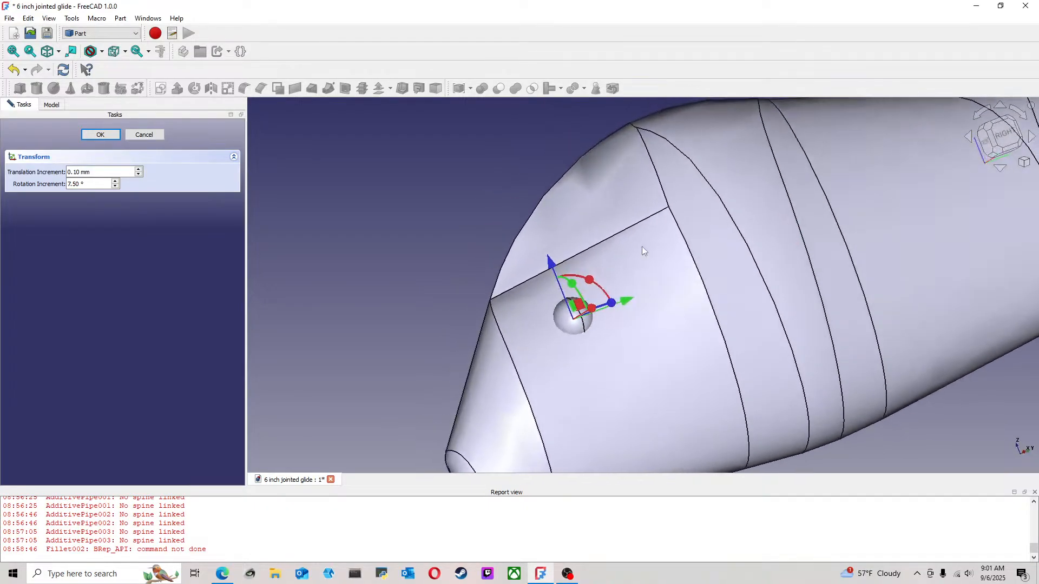
click(1001, 135)
scroll(717, 252, up, 2)
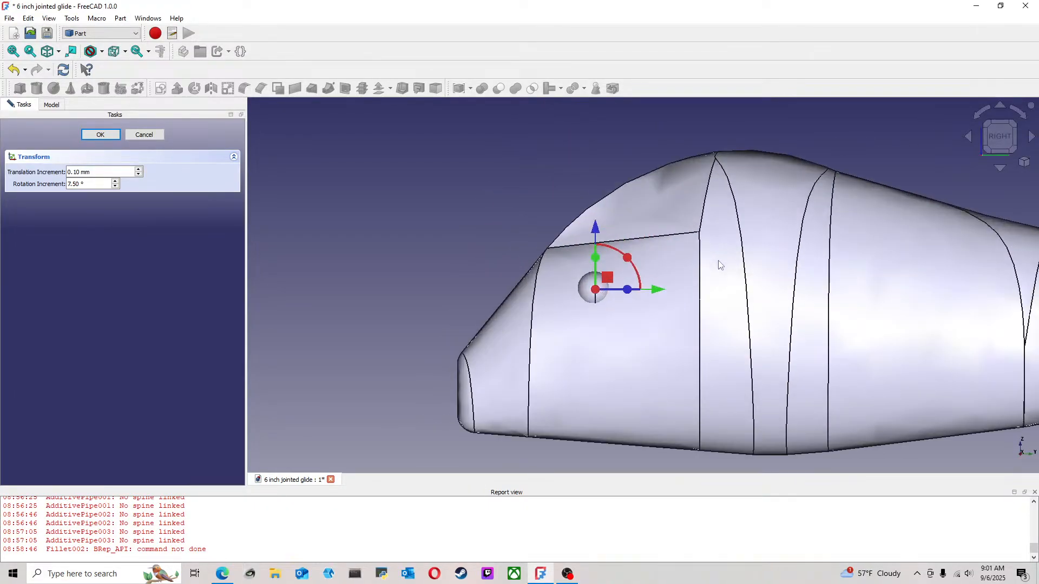
click(100, 135)
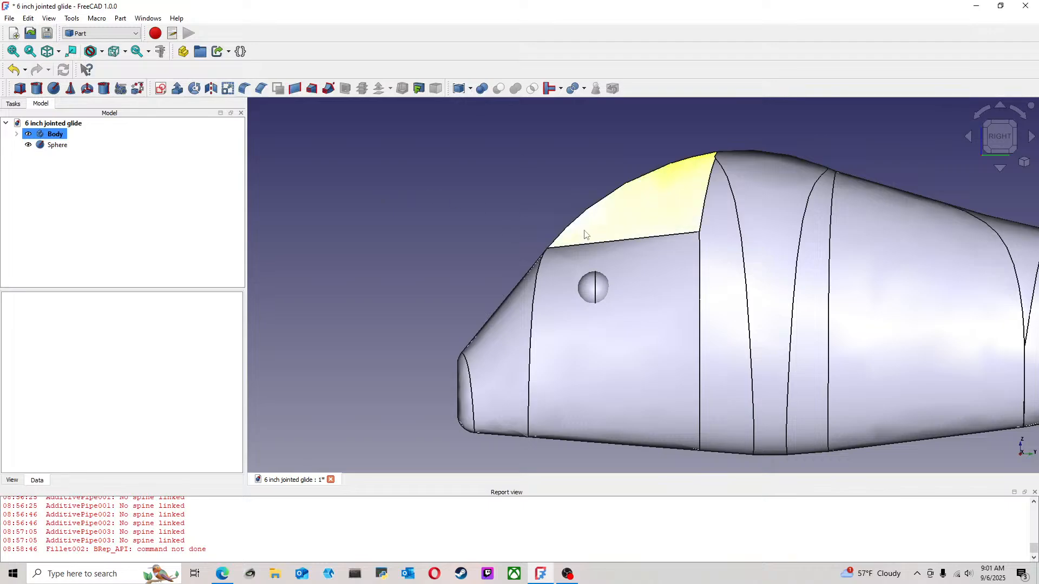
Examine the eye's placement on the head from the right side and from angled views
scroll(776, 241, down, 3)
middle_drag(776, 241, 612, 255)
scroll(614, 250, up, 2)
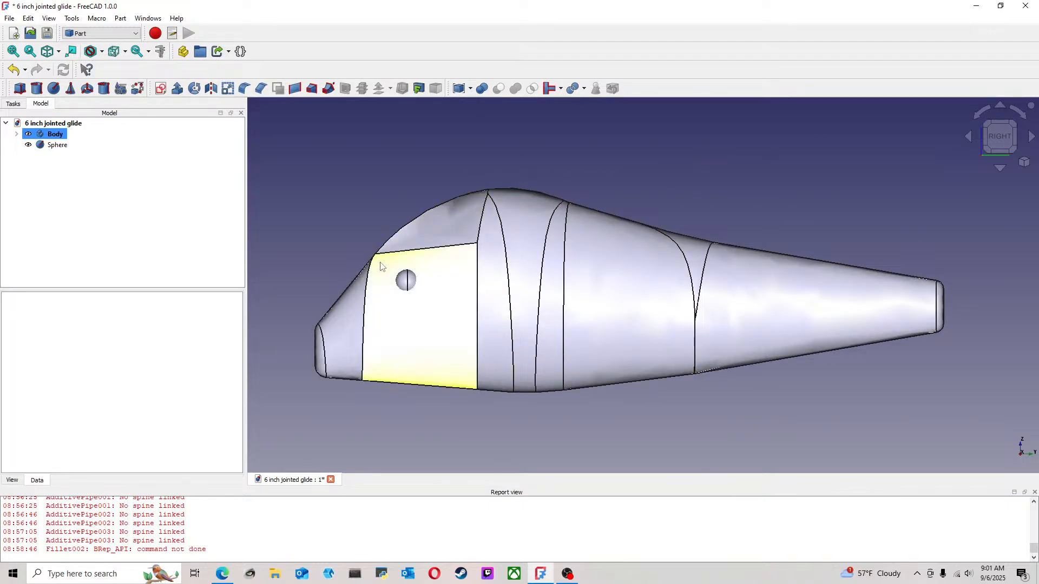
middle_drag(376, 260, 463, 267)
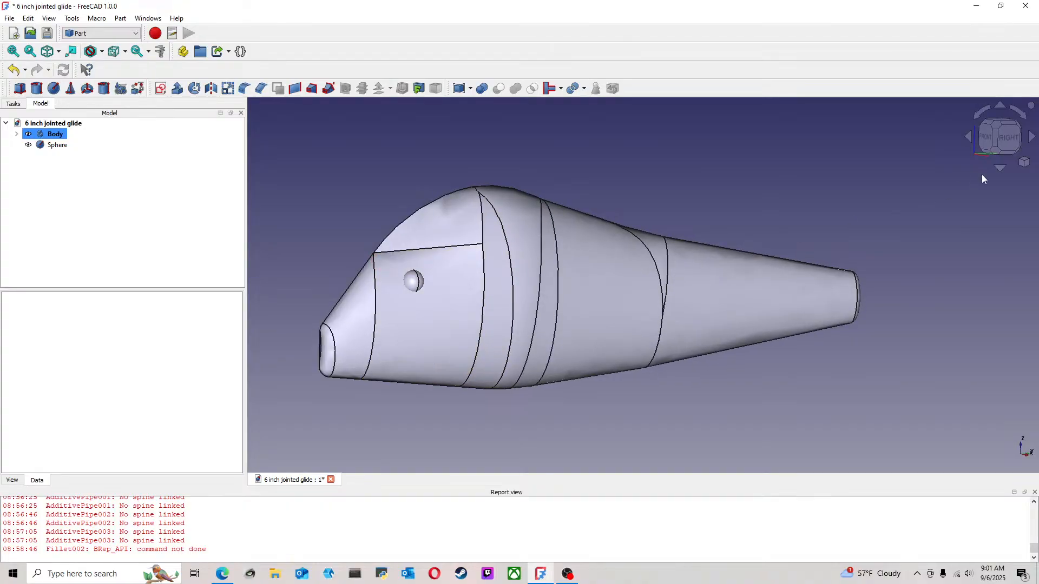
click(997, 125)
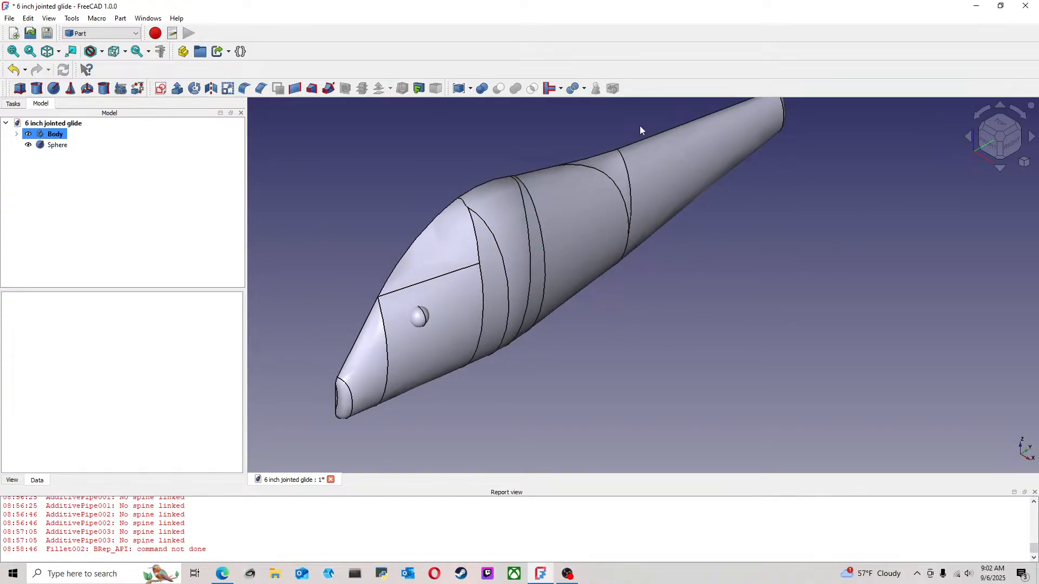
click(1009, 145)
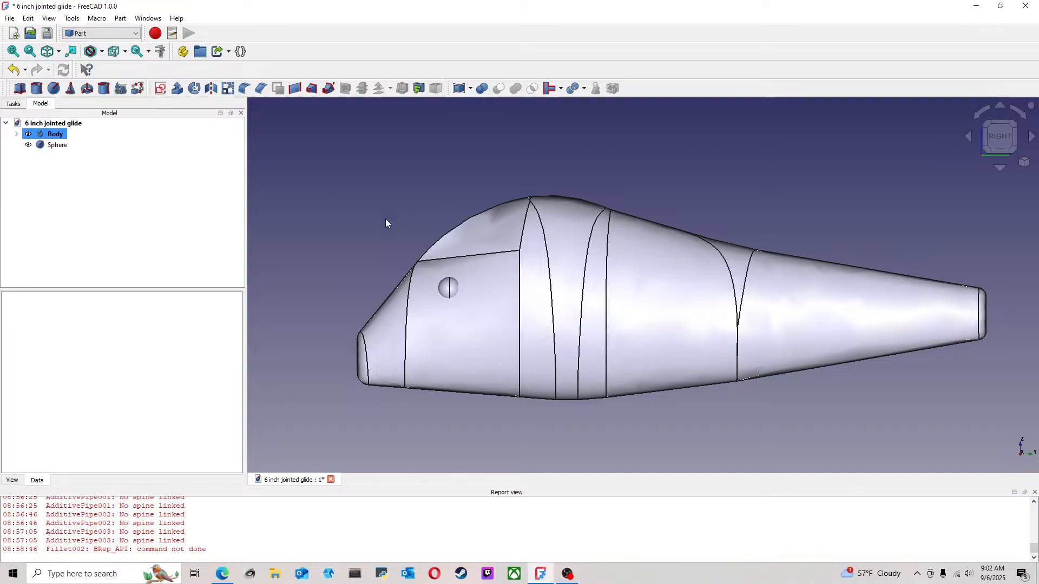
Try to fuse the Body and the Sphere with a Boolean union, and undo the fusion
click(55, 146)
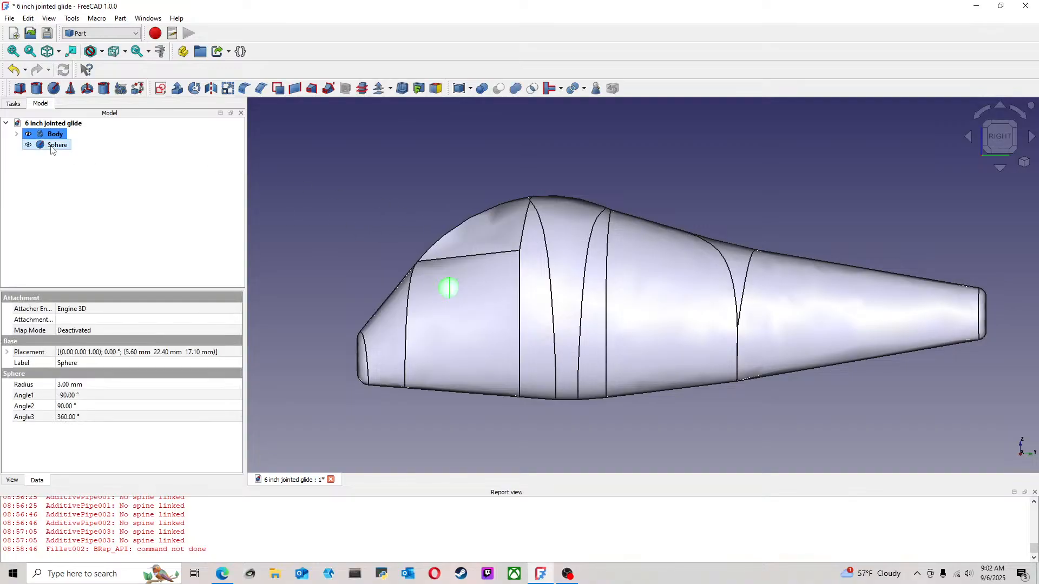
click(514, 89)
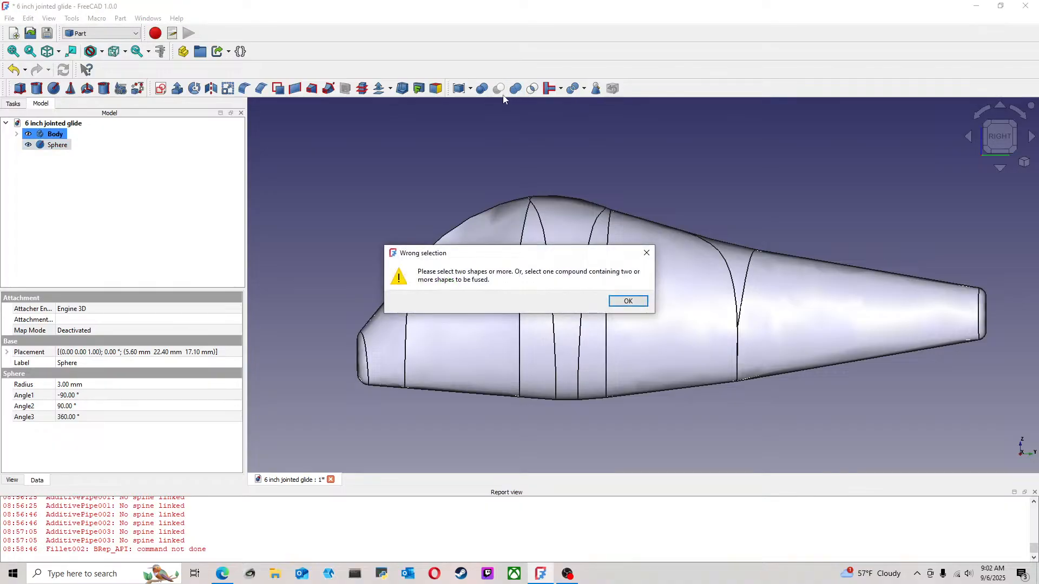
click(627, 301)
click(55, 134)
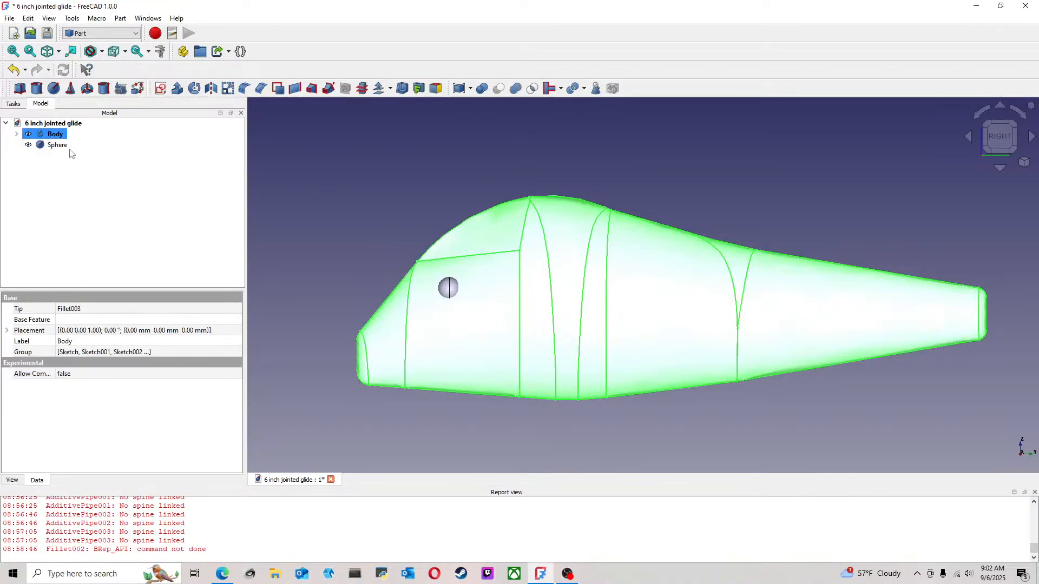
ctrl+click(52, 145)
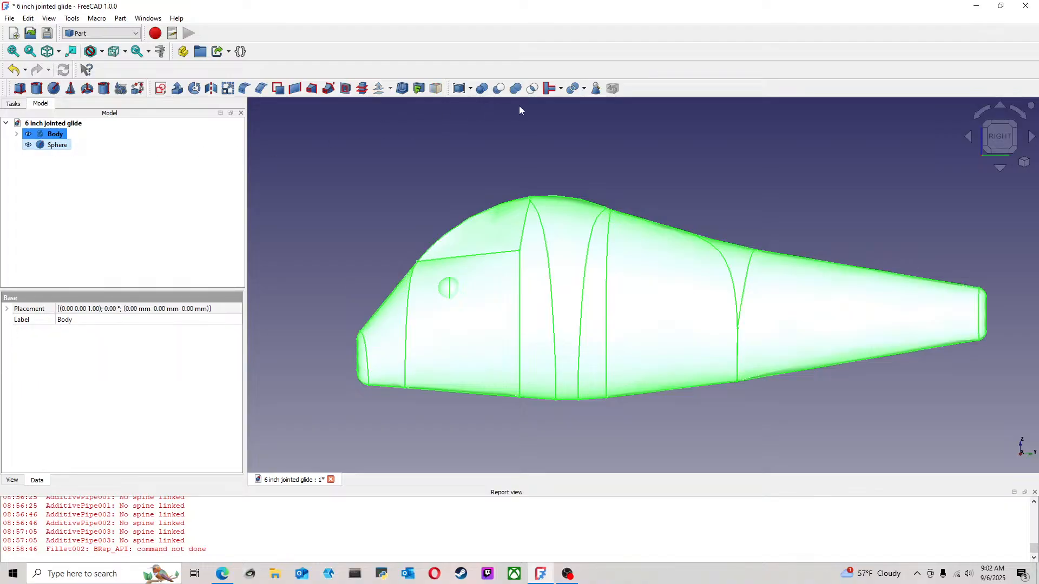
click(516, 90)
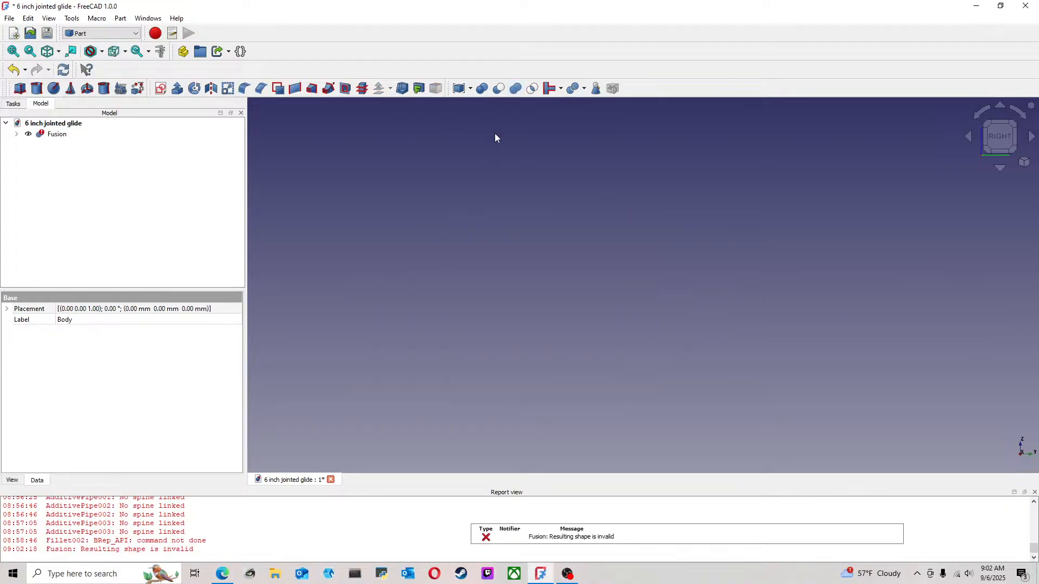
click(14, 69)
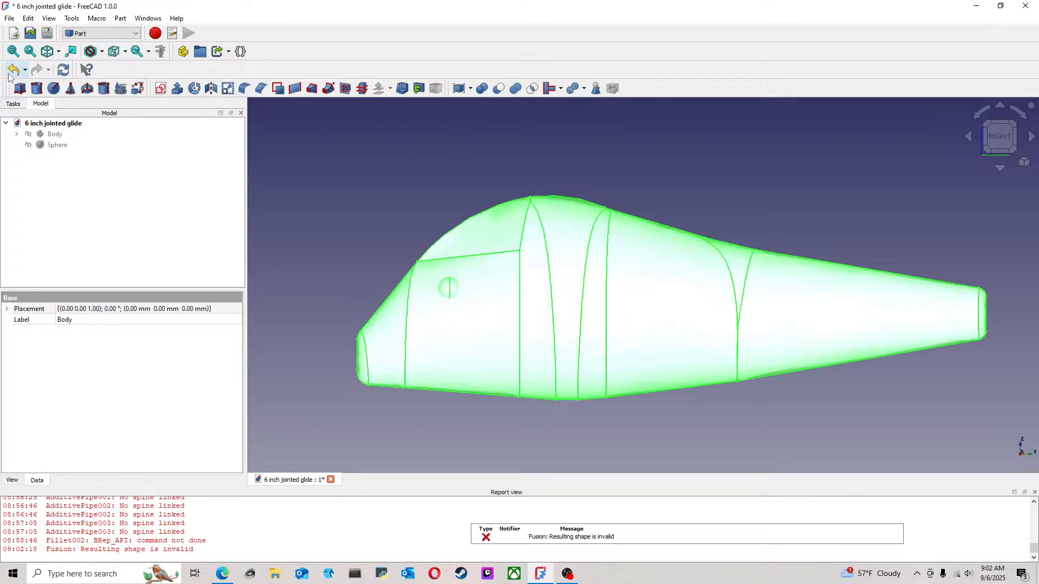
click(17, 134)
click(17, 135)
click(343, 226)
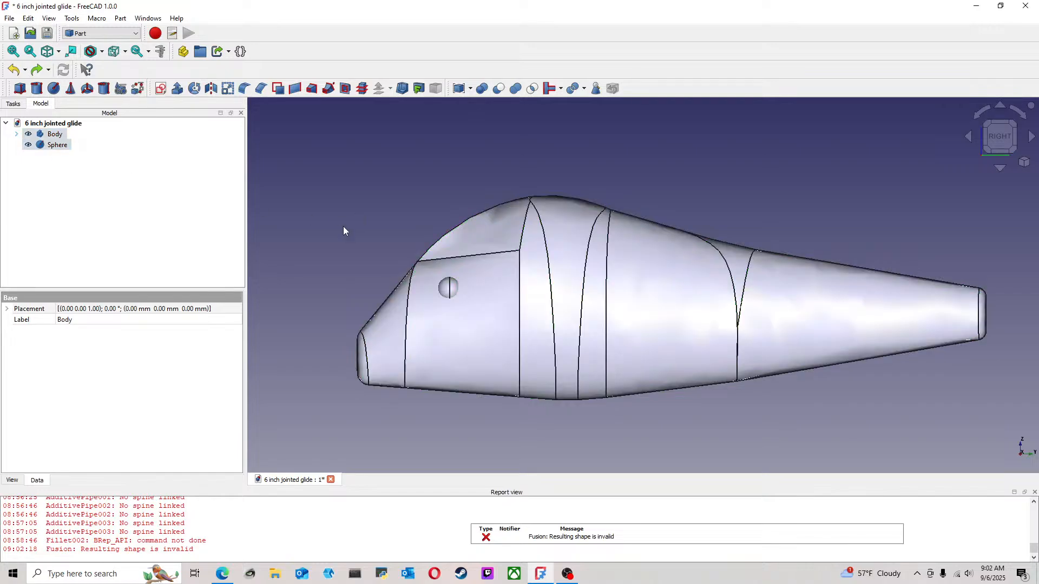
Try to convert the Body to a solid
click(54, 134)
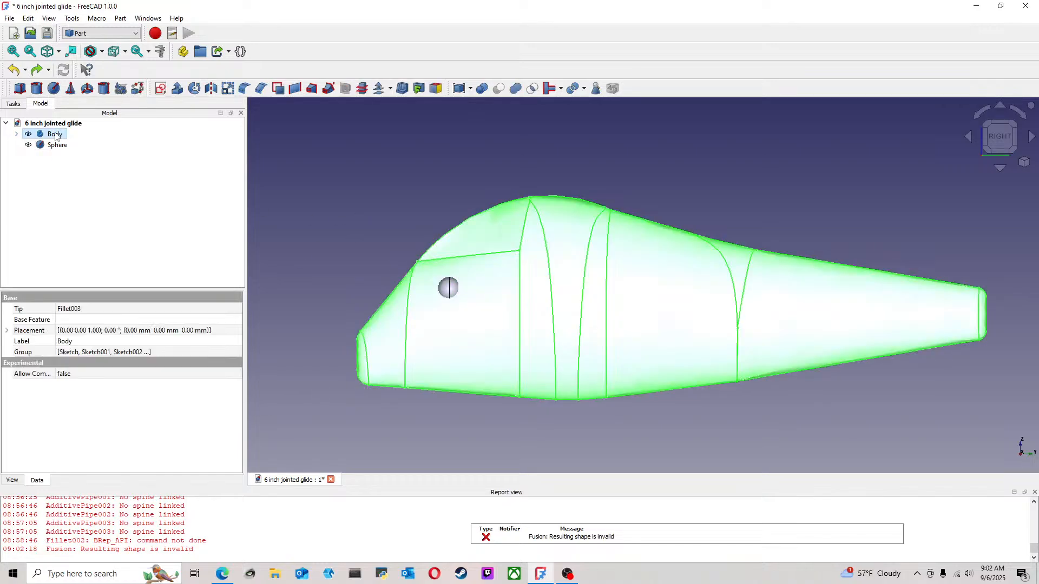
click(121, 17)
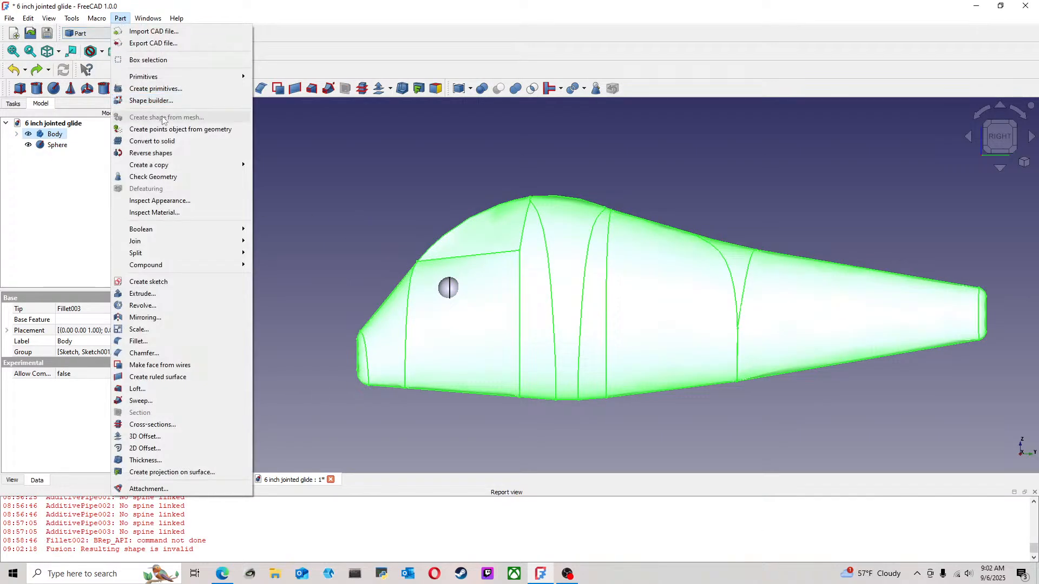
click(174, 141)
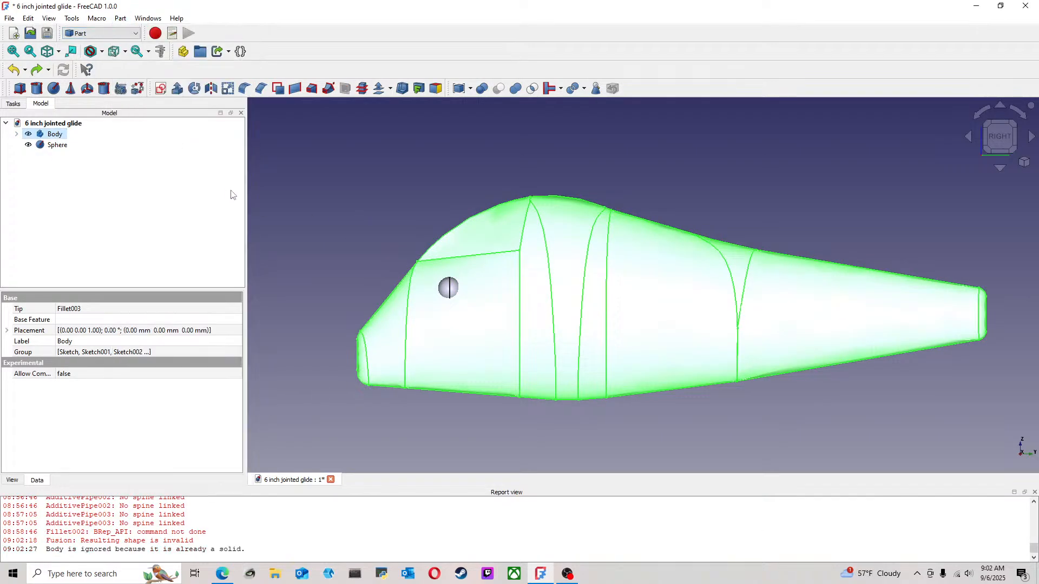
click(287, 353)
Join the Body and the Sphere into one object with the Connect operation
click(61, 139)
ctrl+click(63, 146)
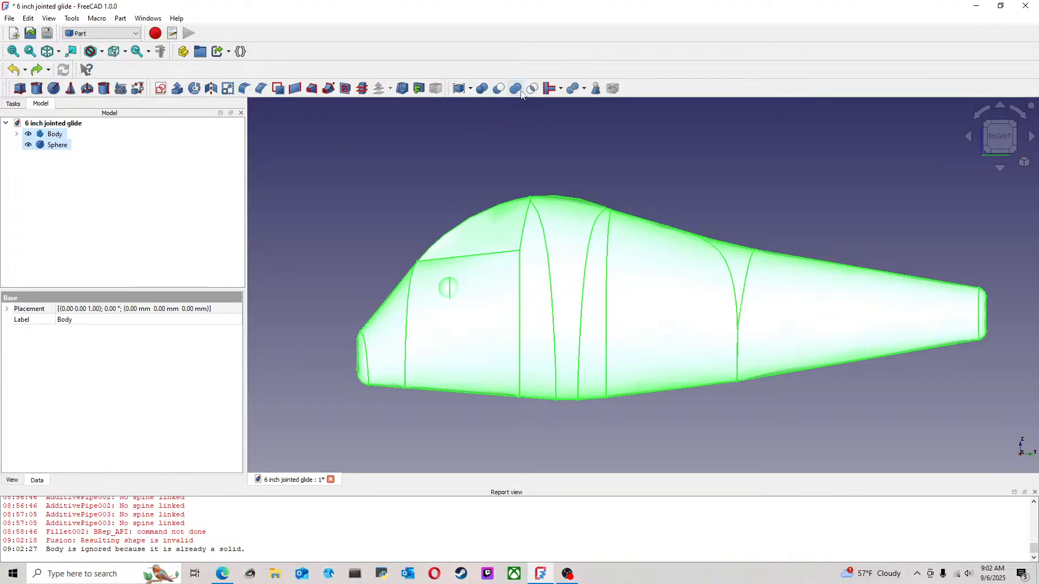
click(560, 88)
click(571, 108)
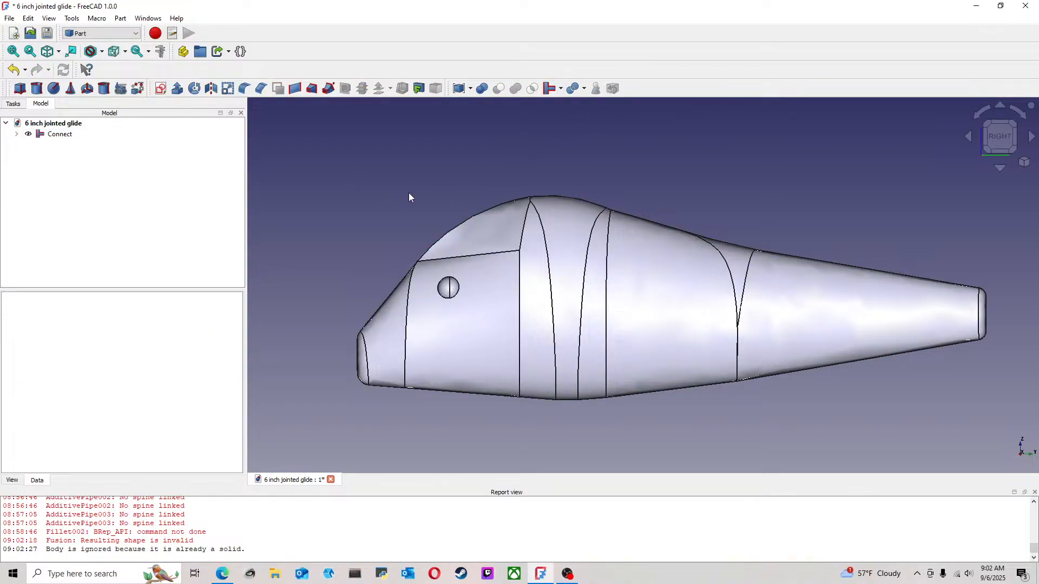
Examine the joined lure body and its eye up close, from angled views and from the right side
middle_drag(410, 198, 363, 309)
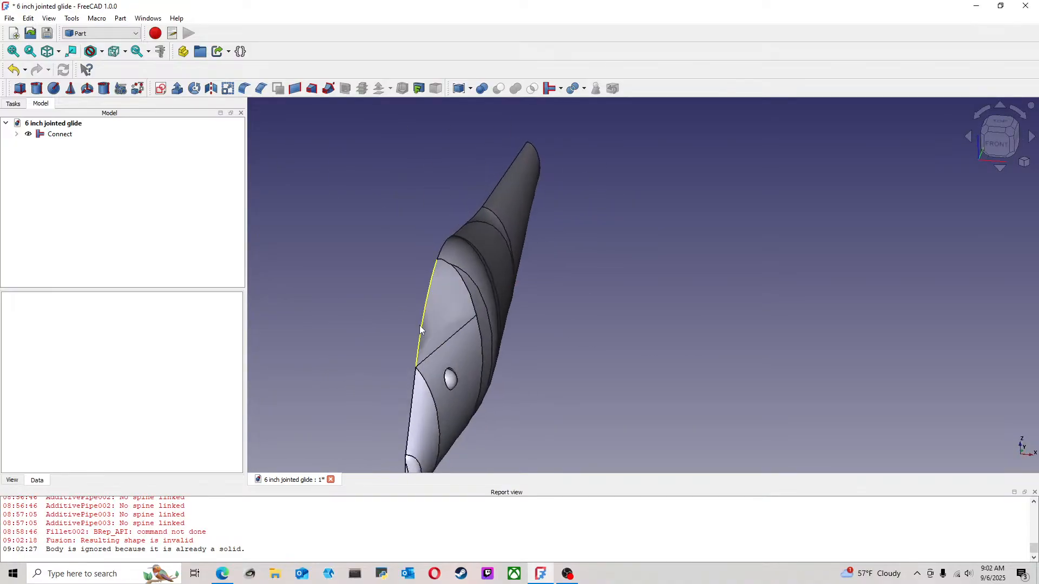
scroll(434, 338, up, 8)
middle_drag(490, 309, 460, 278)
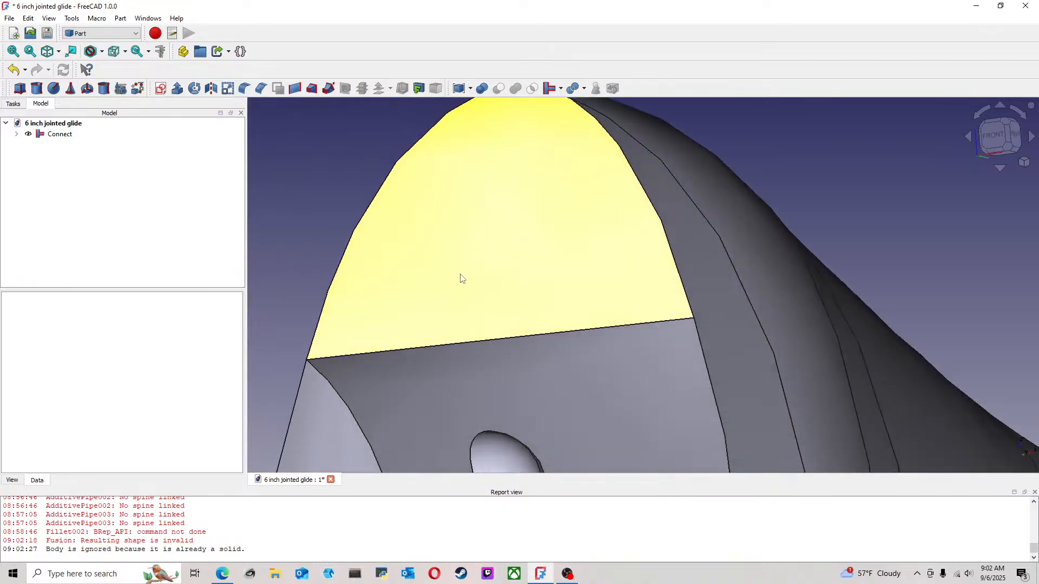
scroll(495, 286, down, 9)
middle_drag(575, 256, 469, 260)
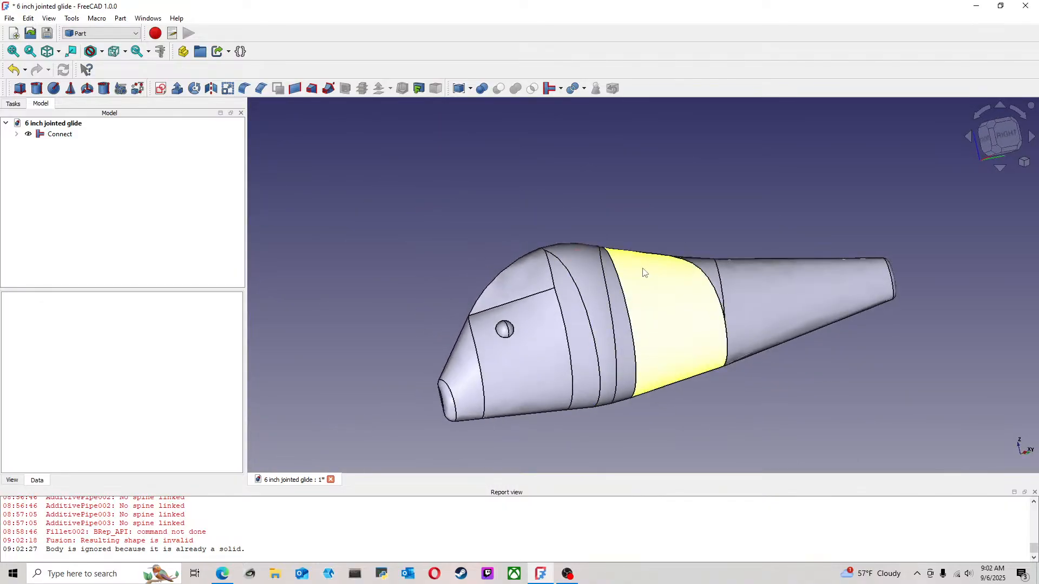
scroll(566, 293, up, 1)
middle_drag(910, 210, 872, 235)
click(986, 135)
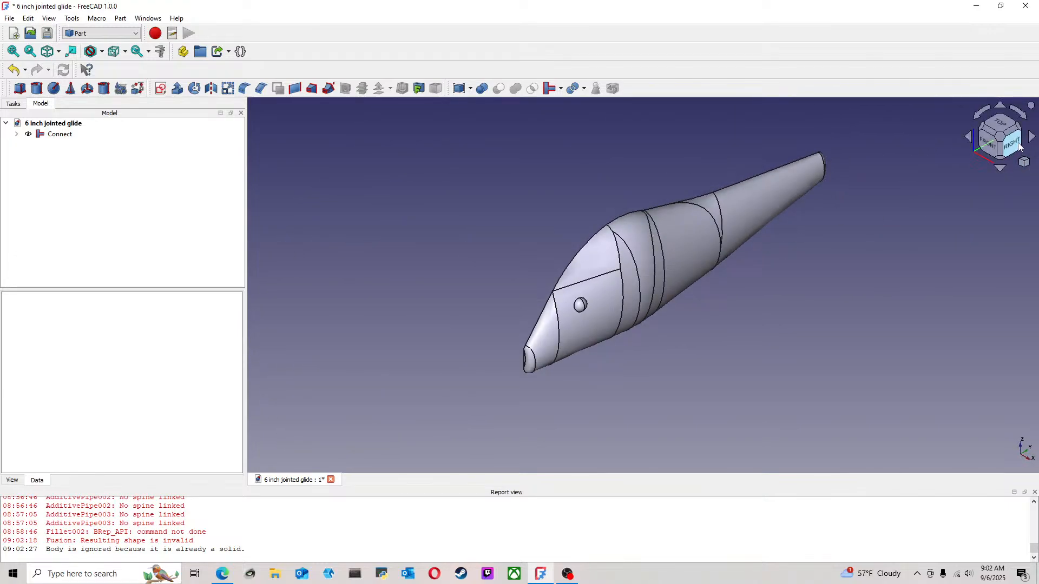
click(1011, 142)
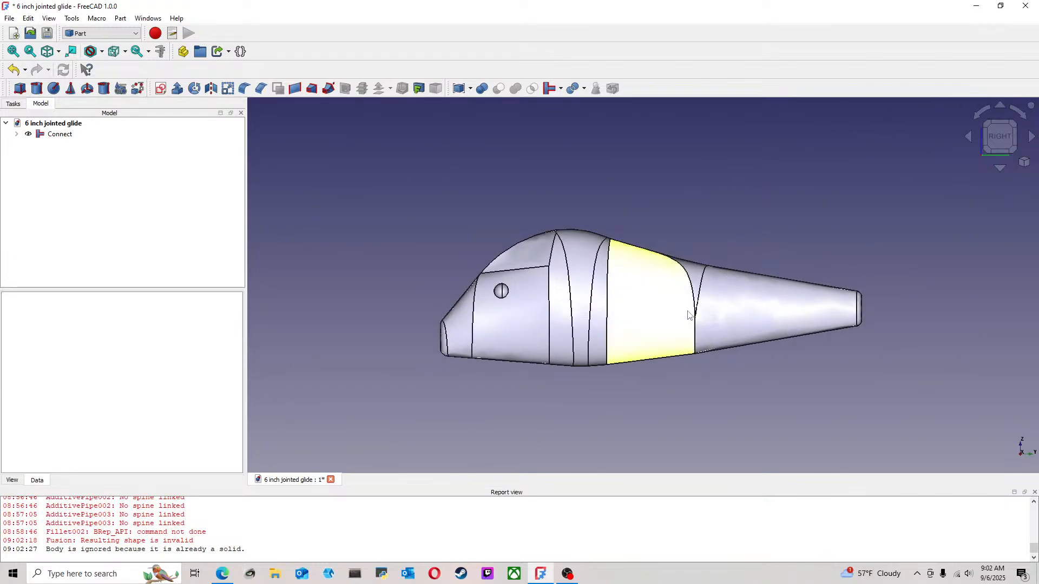
scroll(430, 272, up, 2)
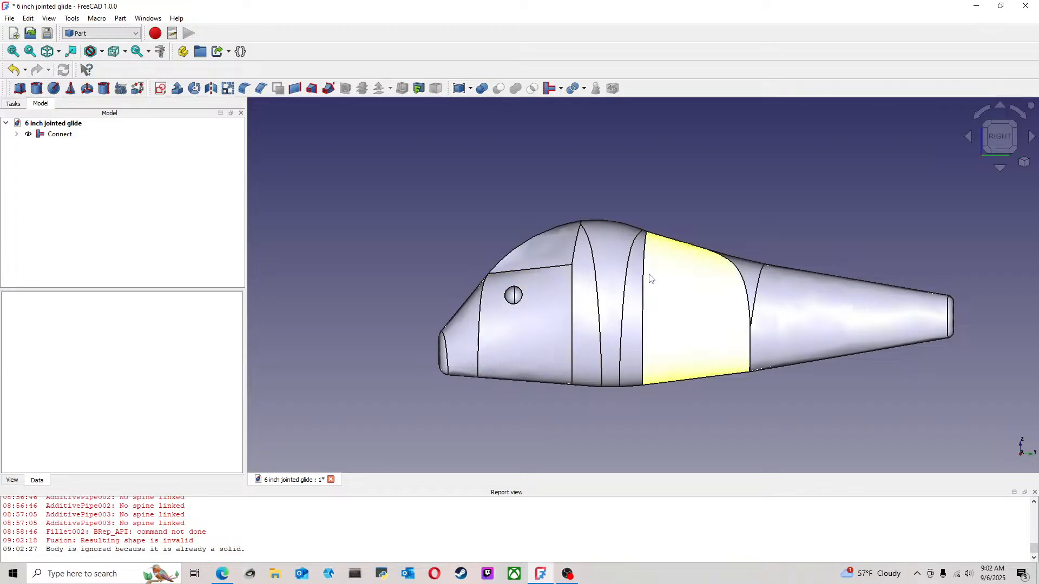
middle_drag(609, 272, 529, 263)
scroll(526, 265, up, 1)
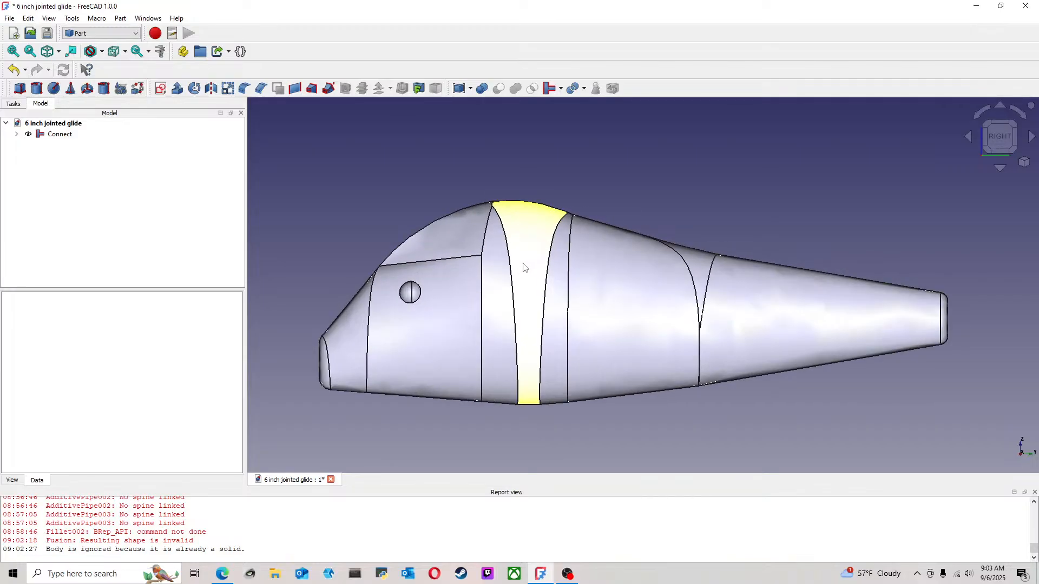
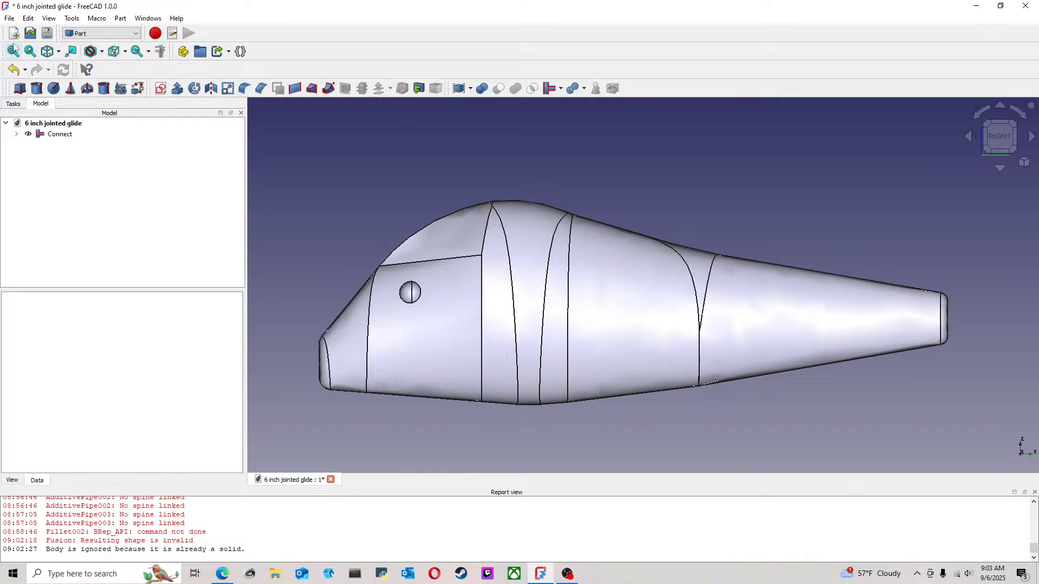
Save the lure document
click(10, 18)
click(22, 99)
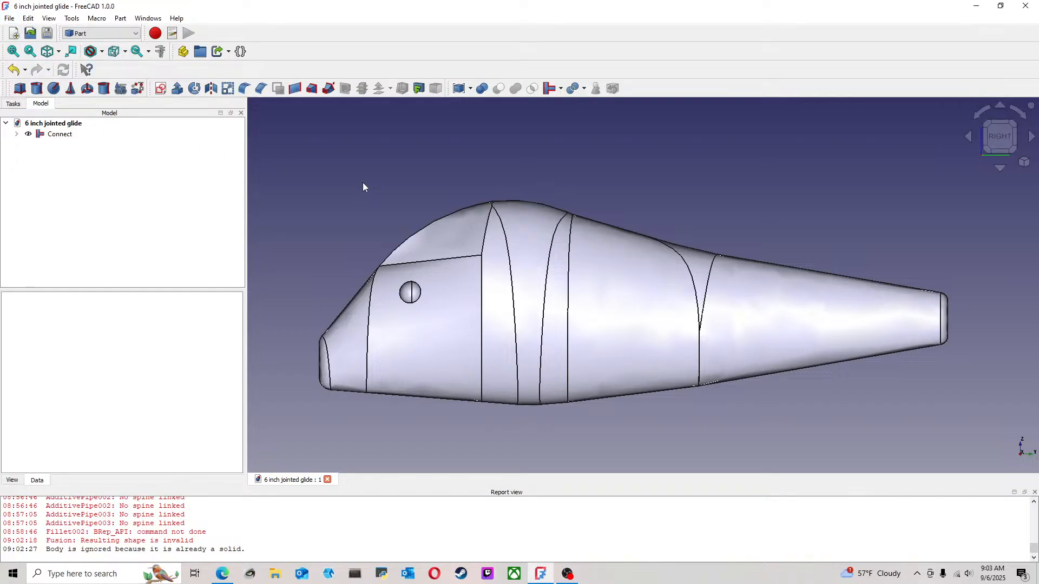
Add a cube primitive to the document alongside the joined lure body
middle_drag(691, 265, 626, 264)
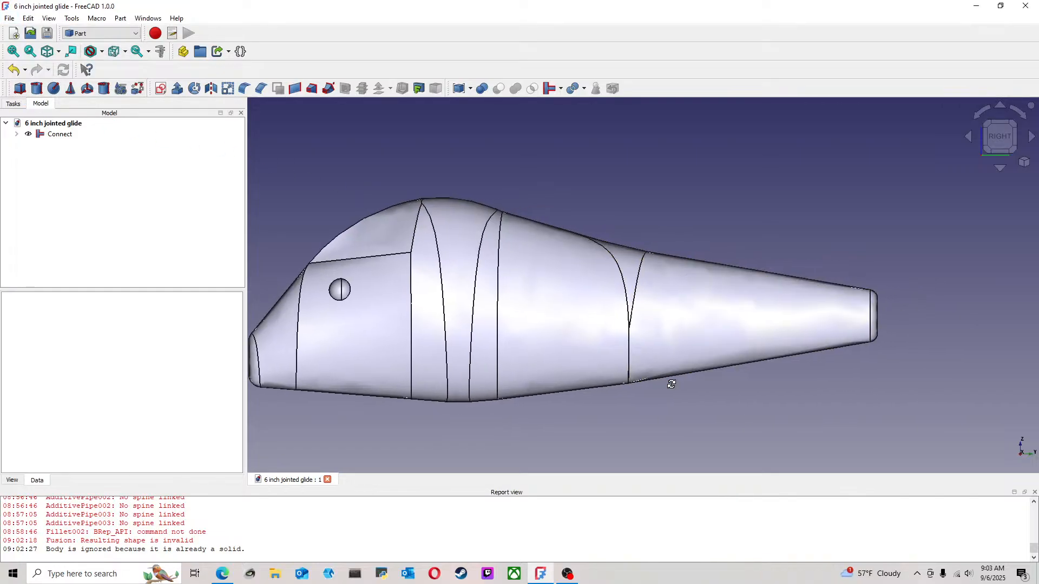
mouse_move(671, 385)
middle_down()
mouse_move(670, 352)
mouse_move(738, 348)
middle_up()
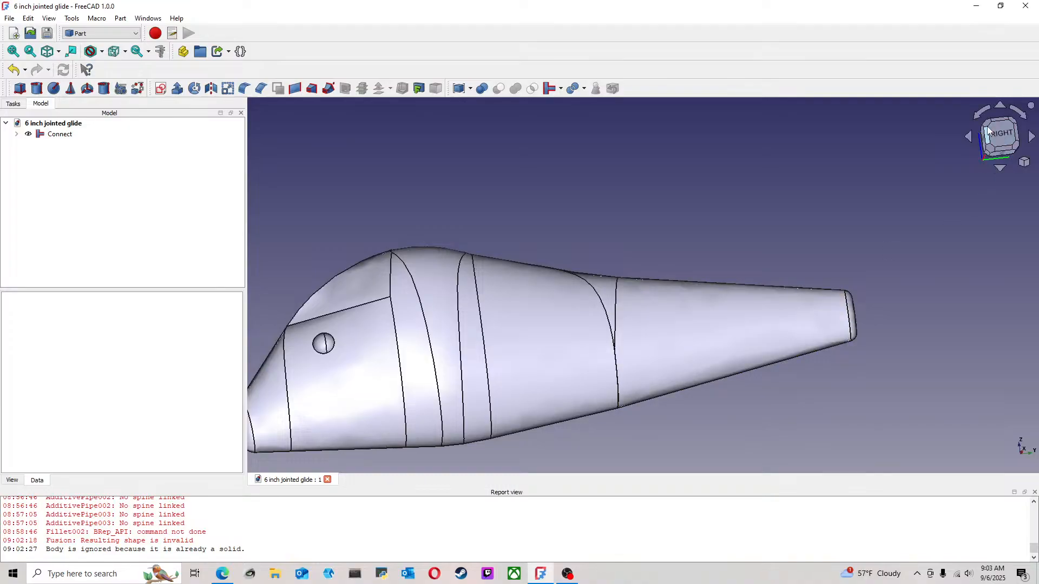
click(990, 123)
click(1011, 143)
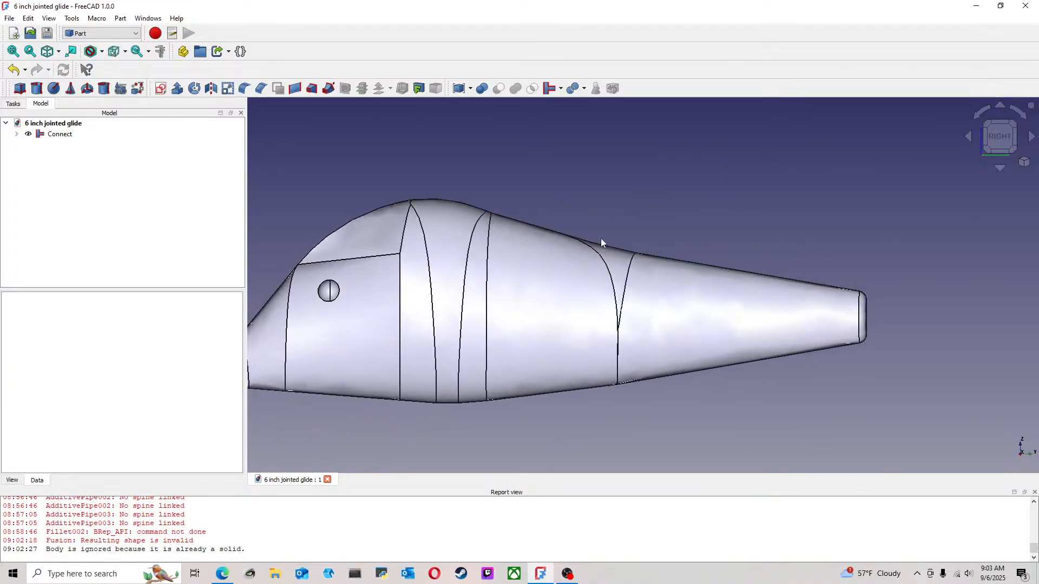
scroll(603, 238, down, 1)
middle_drag(681, 233, 692, 235)
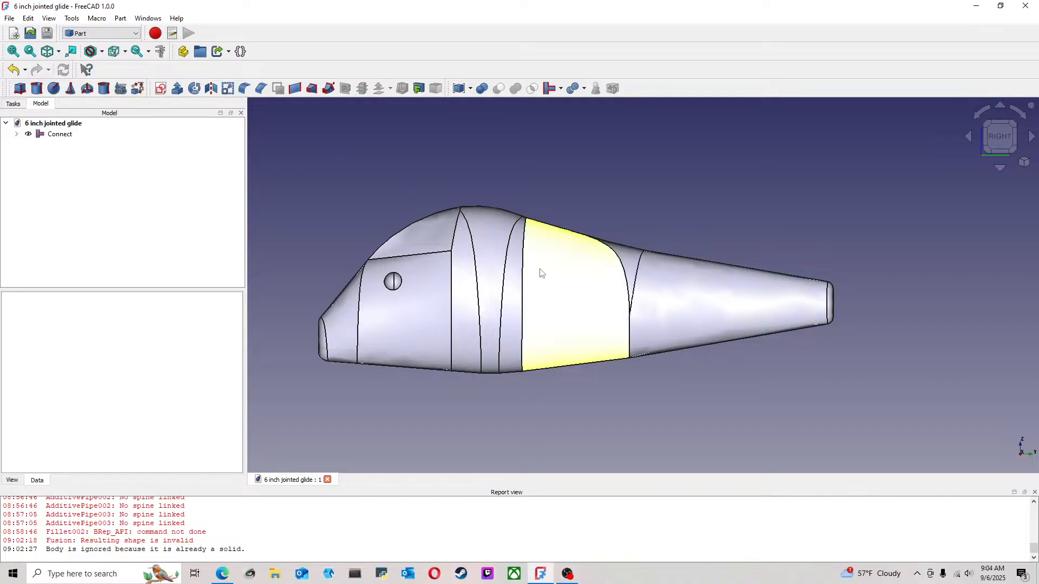
click(19, 88)
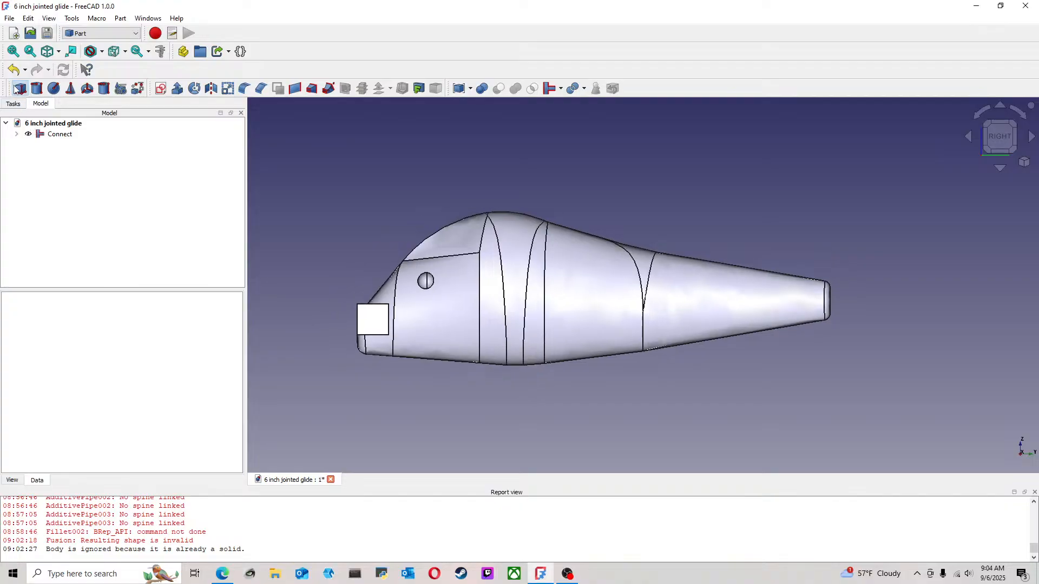
Edit the new cube and set its length to 14 mm, so that it spans the lure body's thickness
scroll(462, 282, up, 3)
right_click(47, 145)
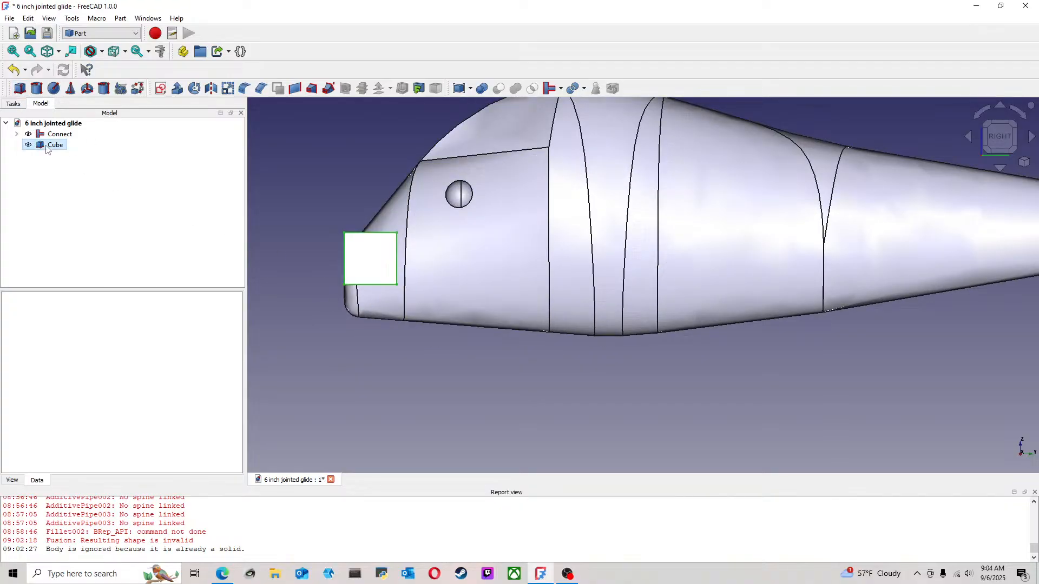
click(78, 153)
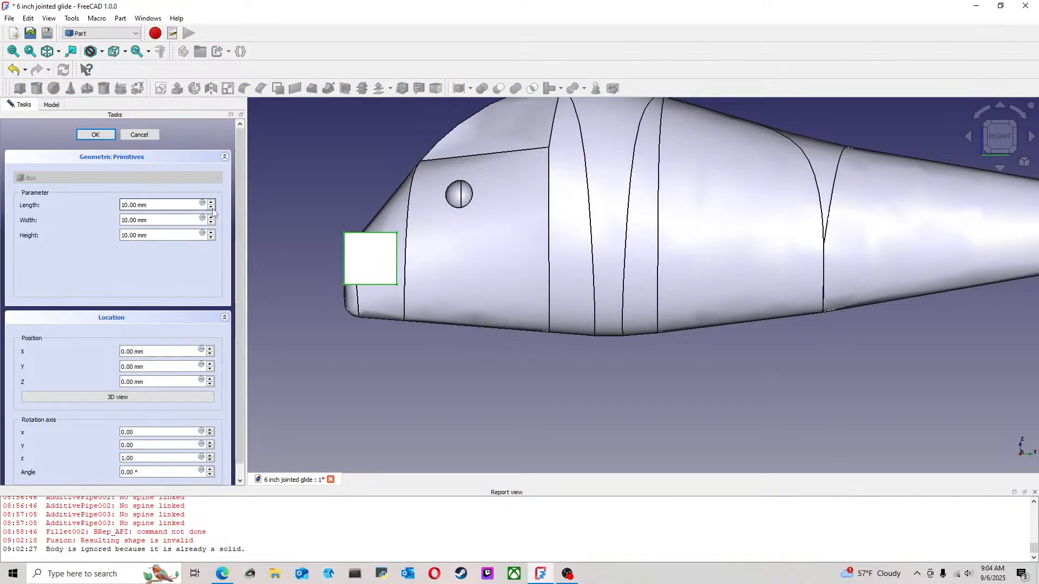
click(986, 139)
click(992, 142)
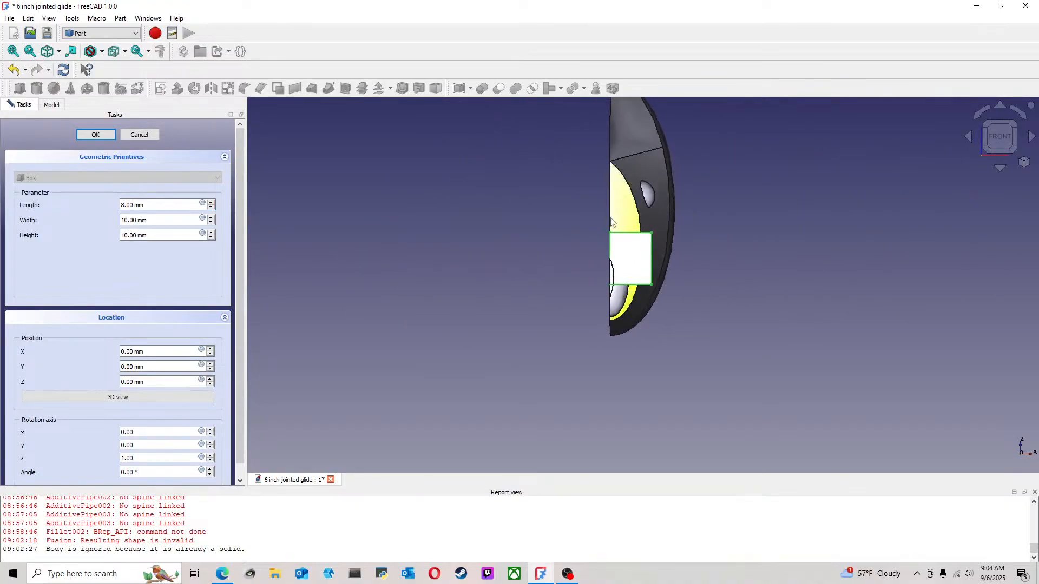
click(211, 203)
click(211, 203)
click(210, 202)
click(211, 203)
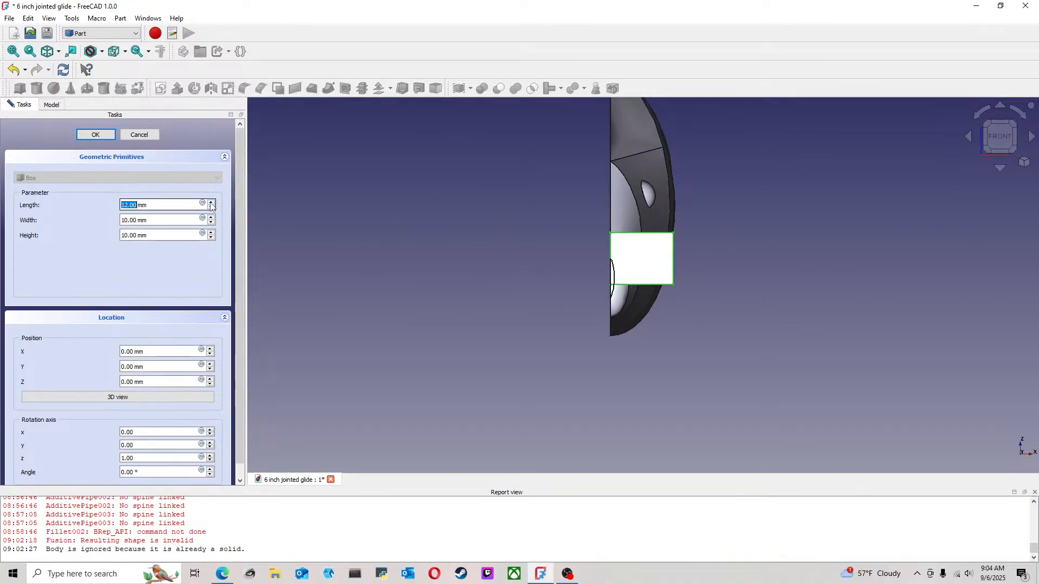
click(211, 203)
click(210, 203)
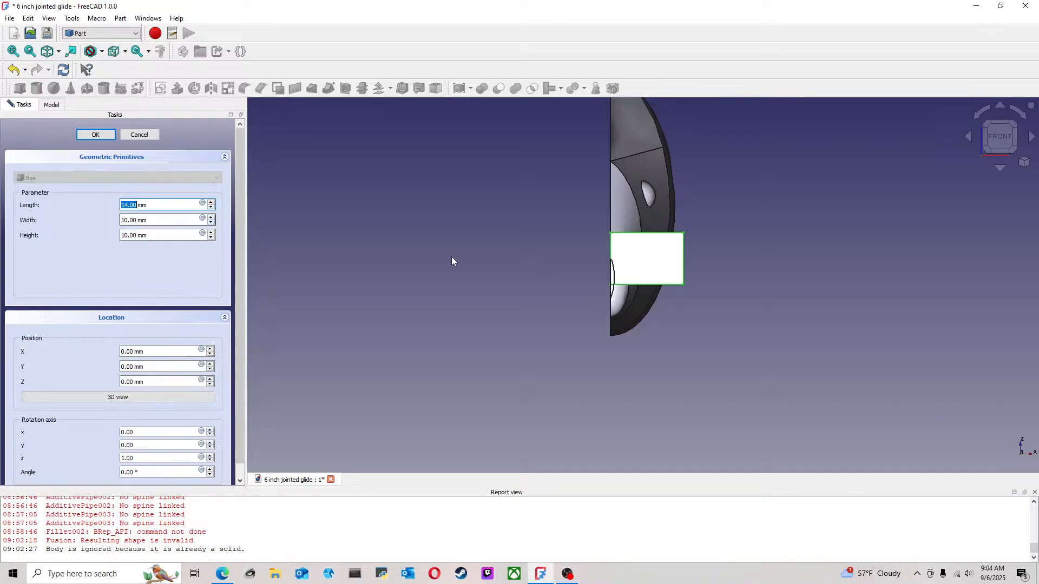
Set the cube's width to 1 mm to make it a thin plate
click(1016, 139)
click(1013, 138)
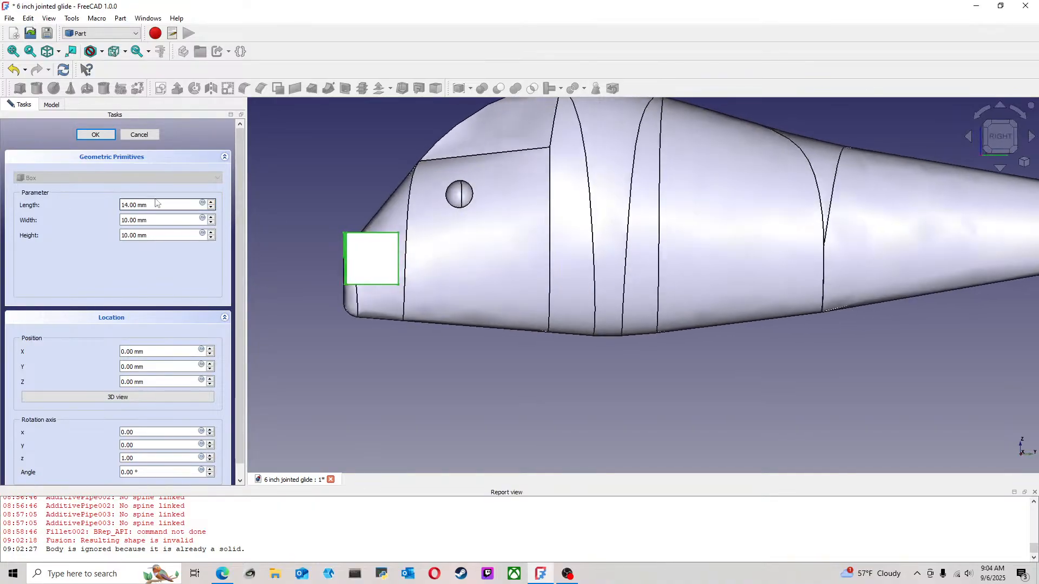
click(210, 217)
click(211, 223)
click(211, 223)
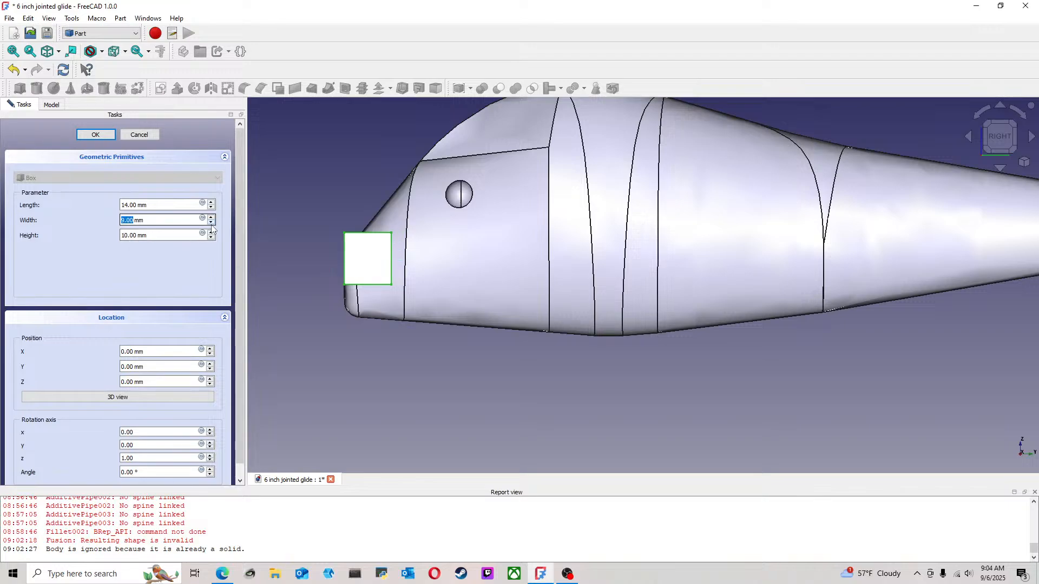
click(211, 224)
click(211, 224)
click(211, 224)
click(211, 223)
click(211, 224)
click(211, 224)
click(211, 223)
click(211, 224)
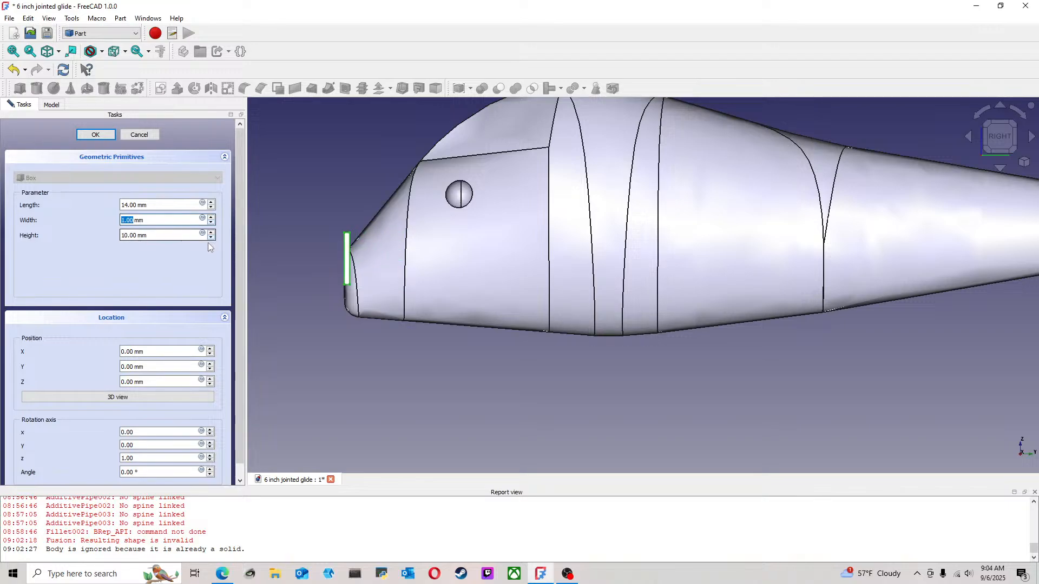
Set the cube's height to 58 mm and accept its dimensions
click(211, 233)
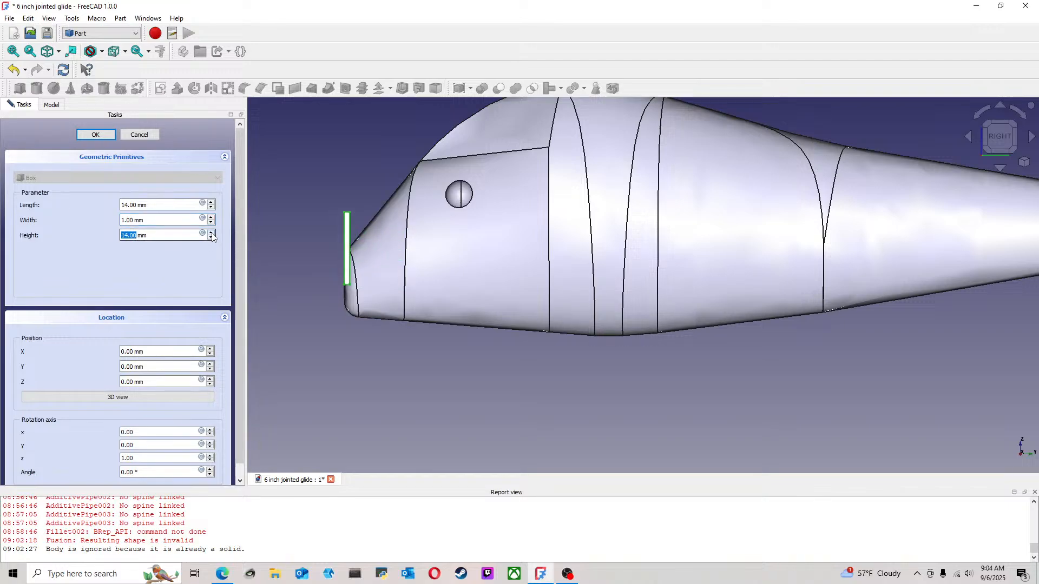
click(211, 233)
click(211, 233)
click(211, 233)
click(211, 233)
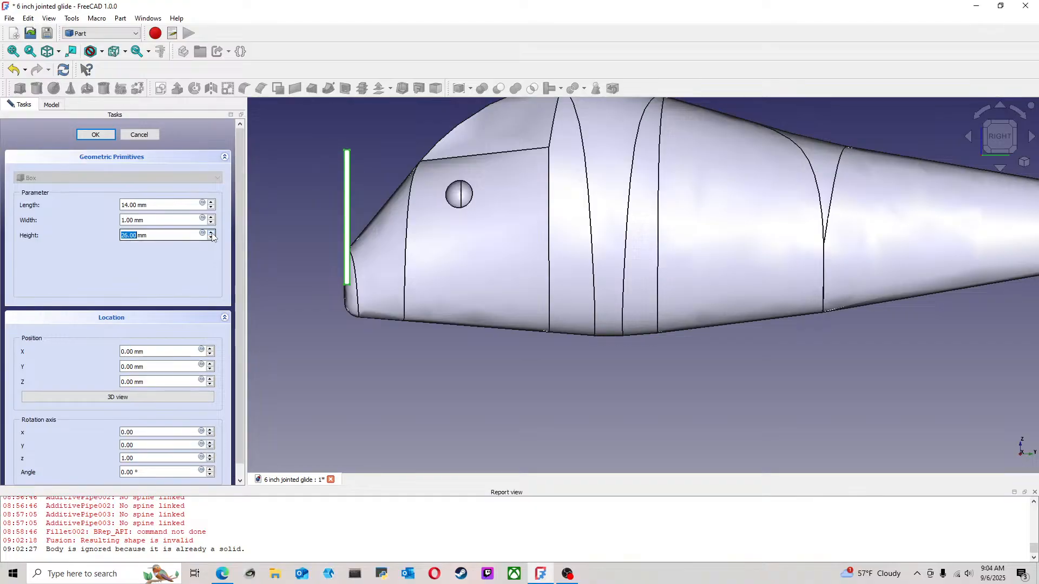
scroll(313, 239, down, 5)
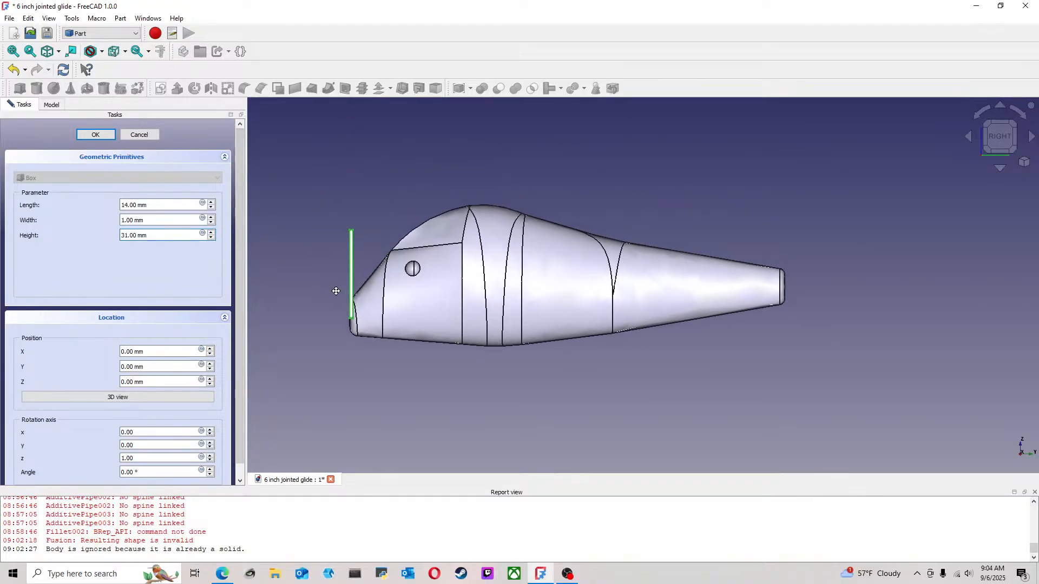
scroll(326, 286, up, 1)
click(211, 233)
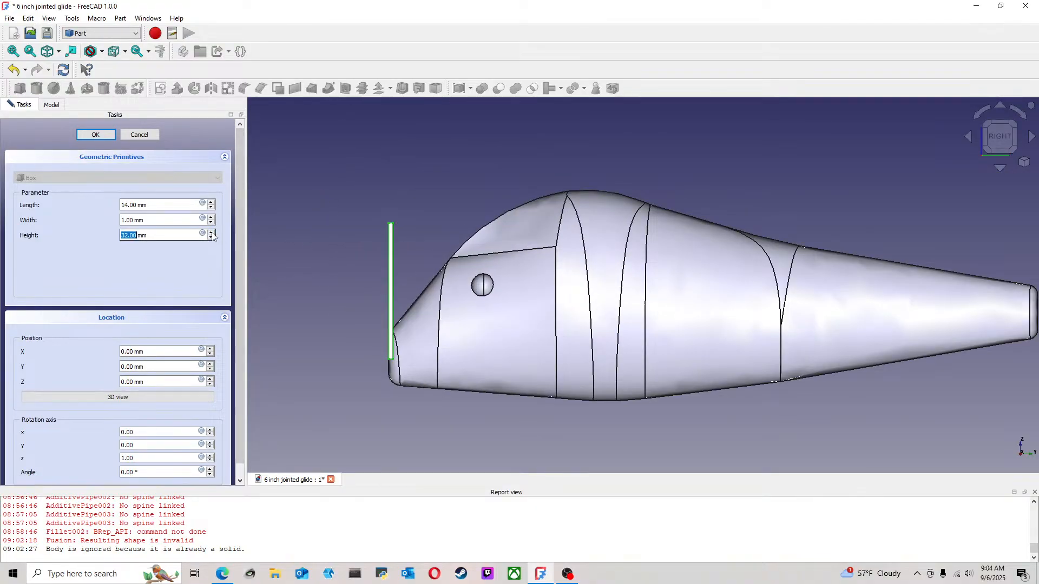
scroll(212, 235, up, 7)
scroll(212, 235, up, 3)
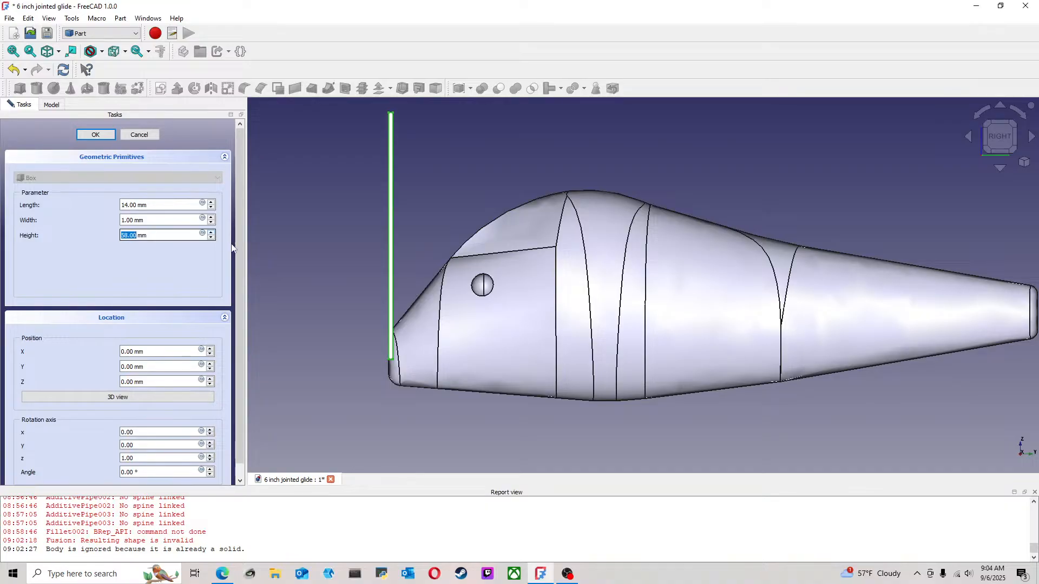
scroll(329, 267, down, 3)
click(95, 134)
scroll(328, 239, up, 4)
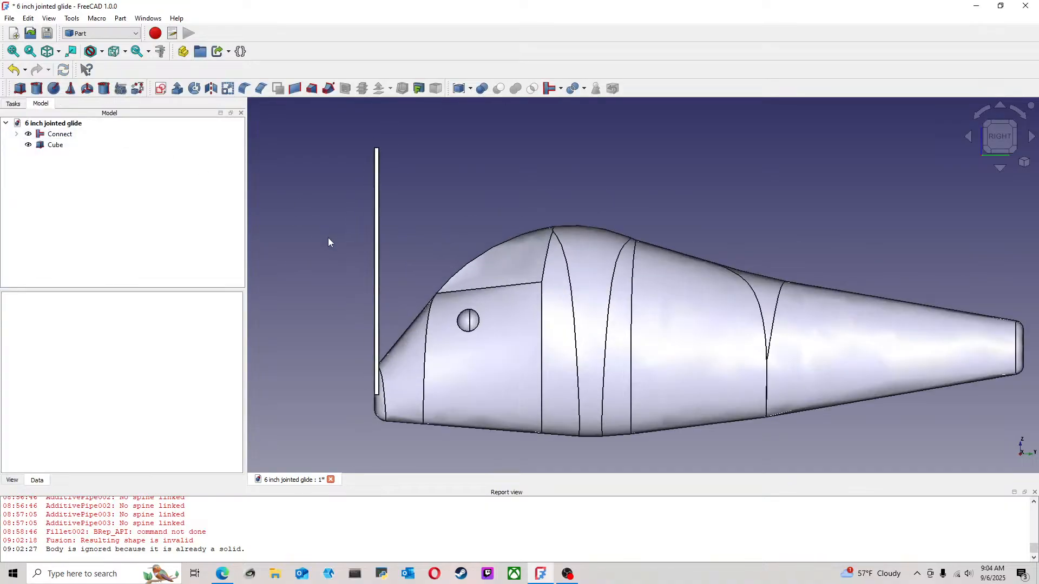
Transform the cube to about Y 61.3 mm and Z -13.4 mm, so that it crosses the full height of the lure body behind the hump
click(54, 145)
right_click(49, 145)
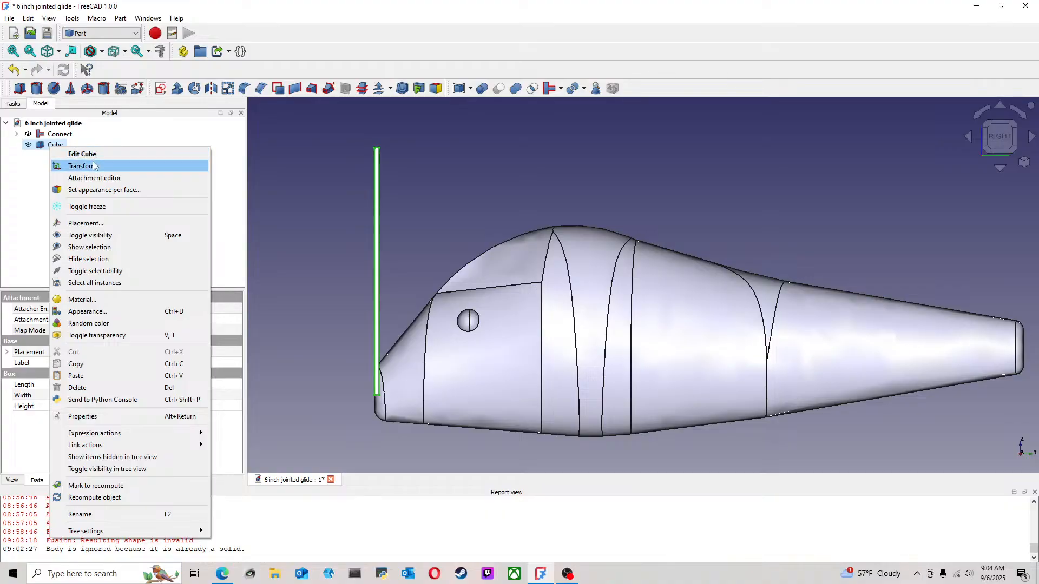
click(96, 167)
drag(438, 395, 701, 444)
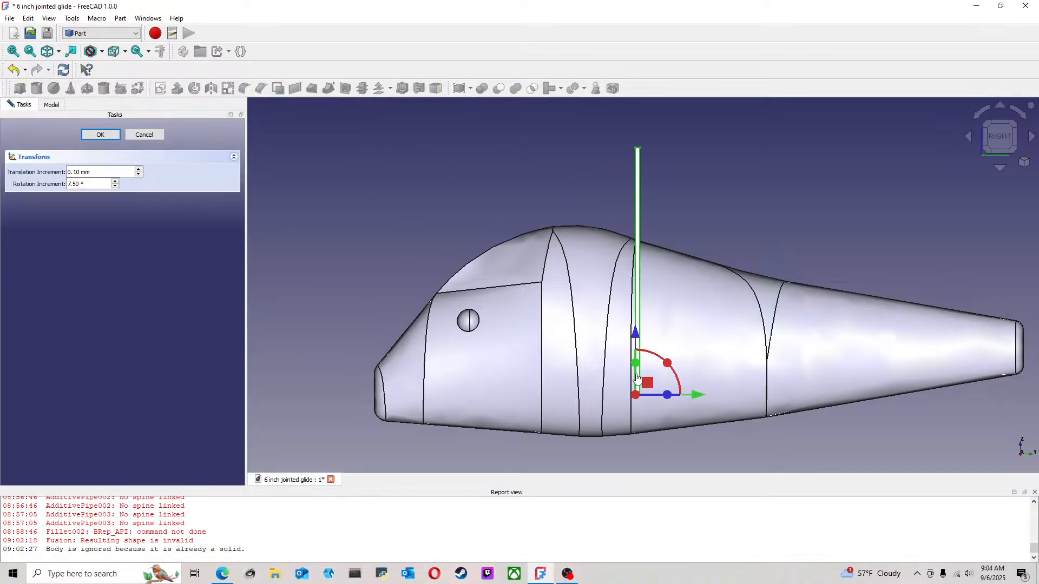
drag(637, 337, 637, 393)
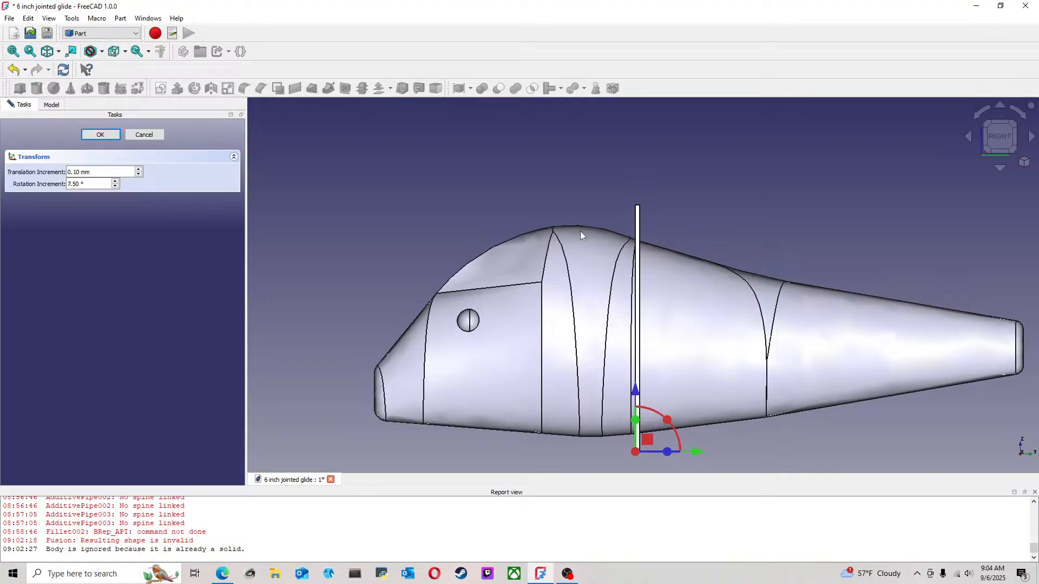
middle_drag(703, 358, 681, 244)
click(1002, 143)
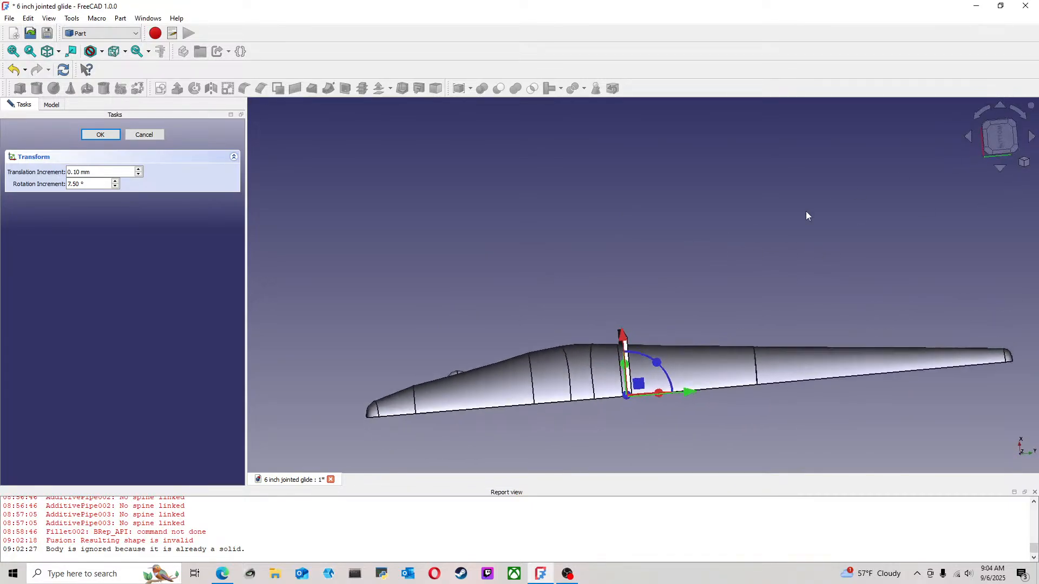
scroll(628, 399, up, 4)
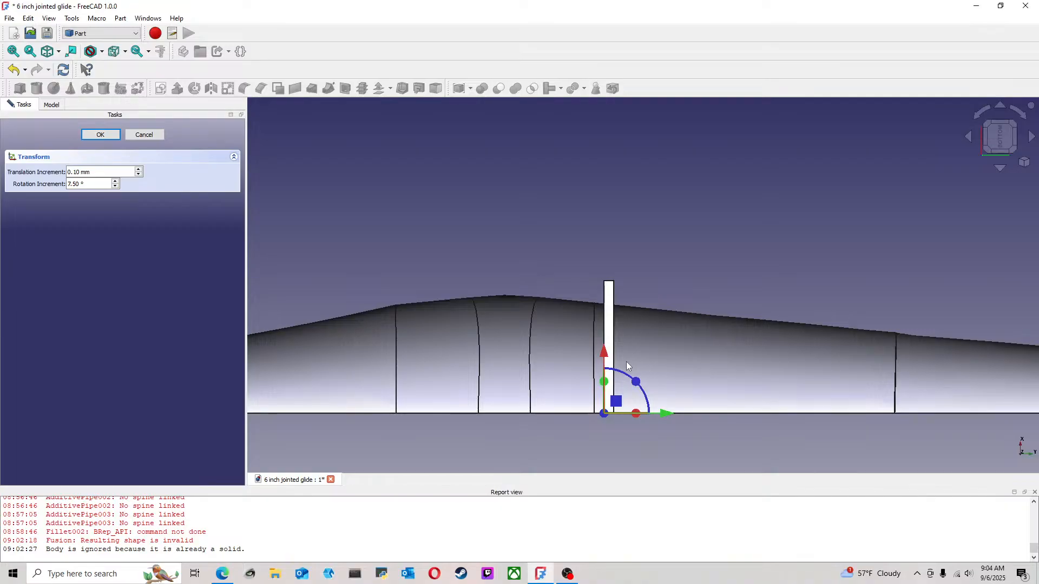
click(103, 135)
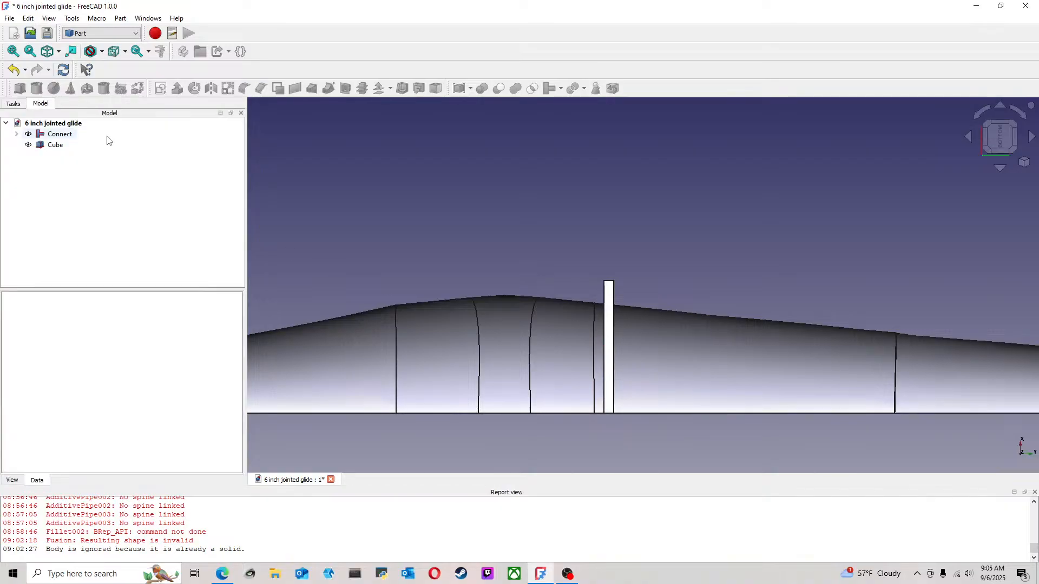
Edit the cube again and reduce its width to 0.5 mm
right_click(56, 146)
click(307, 142)
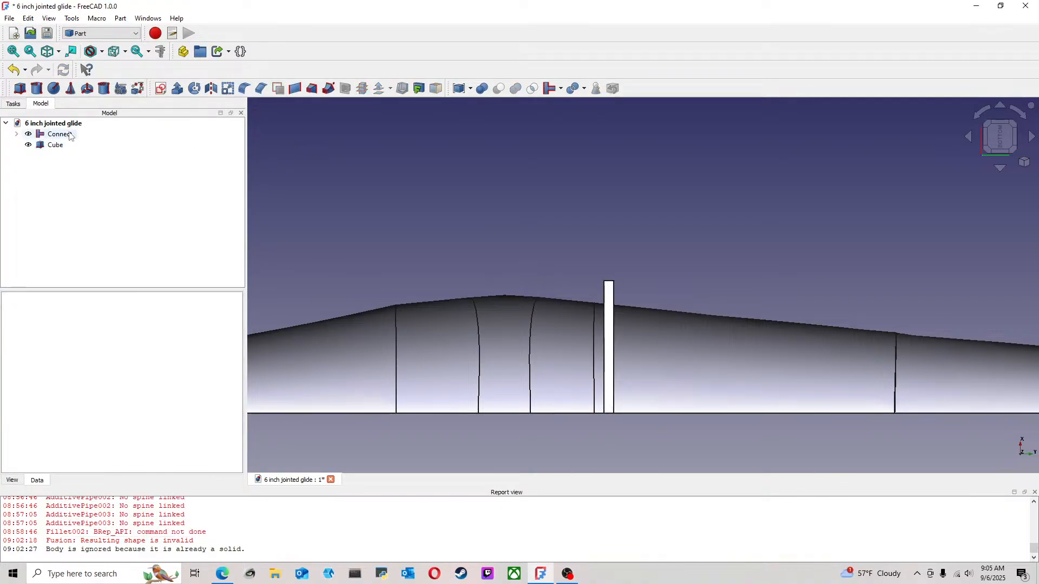
click(56, 145)
right_click(60, 145)
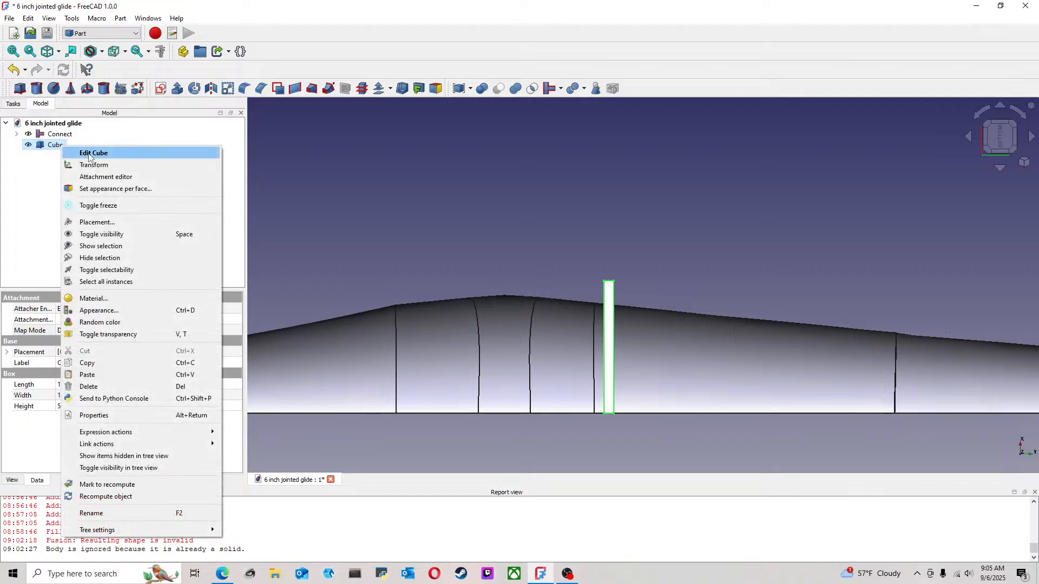
click(95, 156)
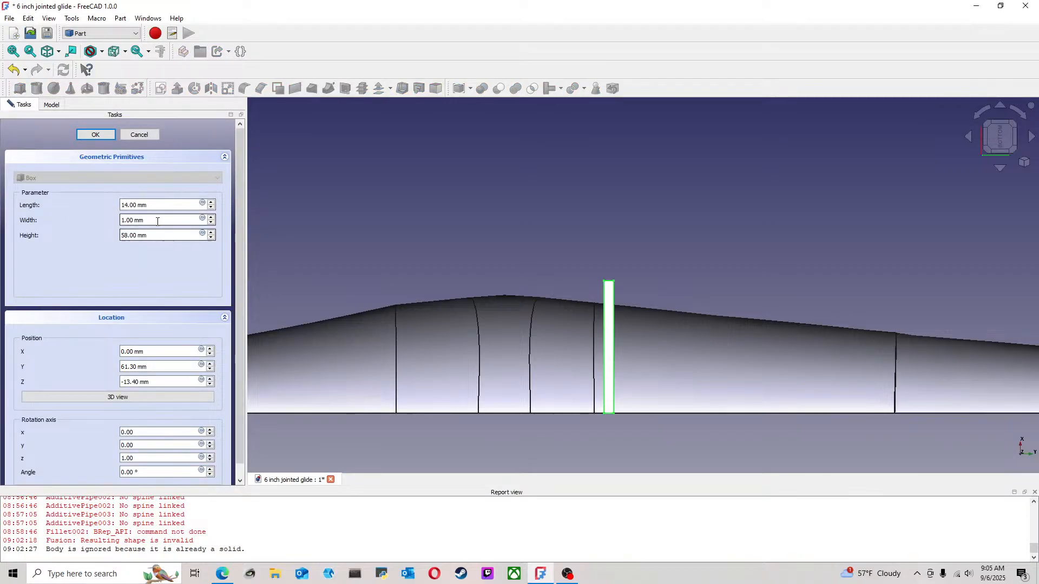
key(Tab)
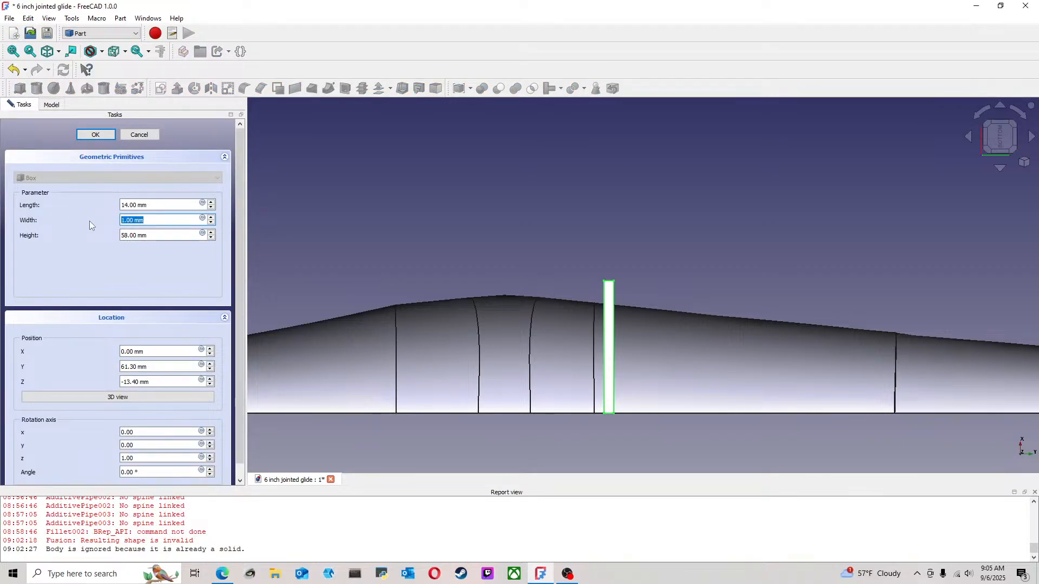
text(0.5)
click(96, 135)
click(646, 241)
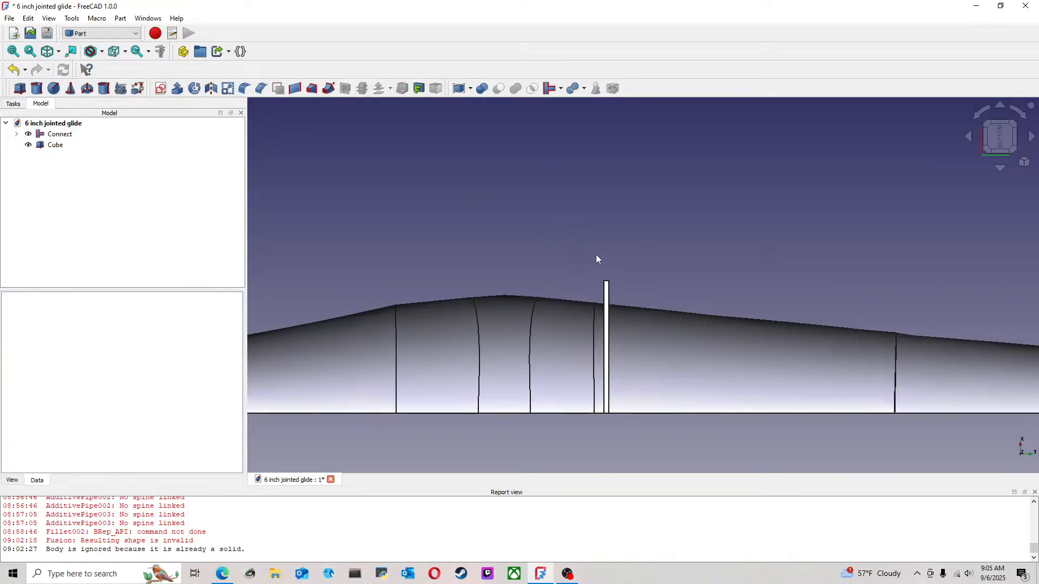
Duplicate the thin cube that crosses the lure body behind the hump
scroll(605, 254, down, 3)
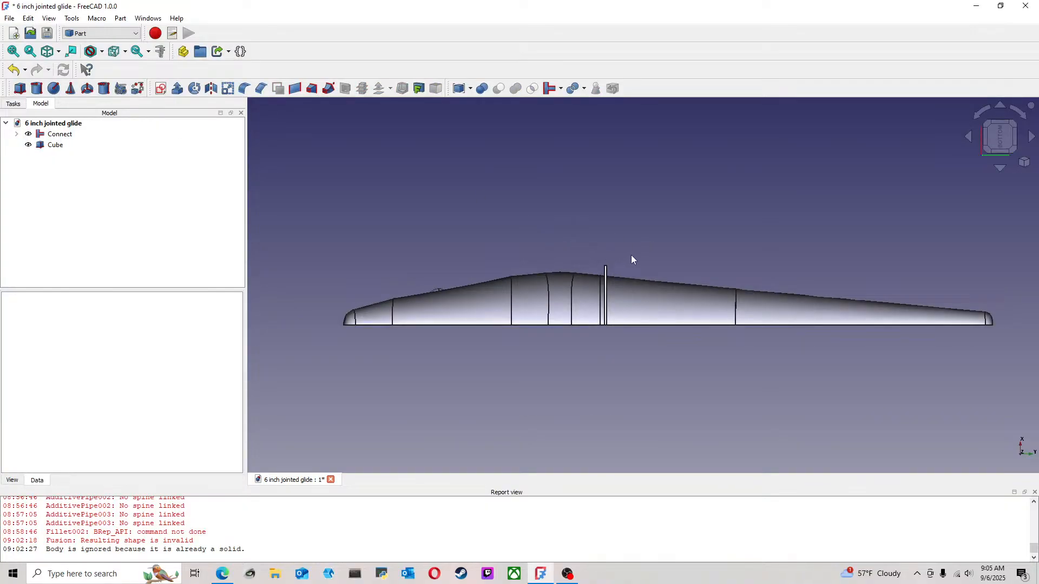
scroll(633, 259, up, 3)
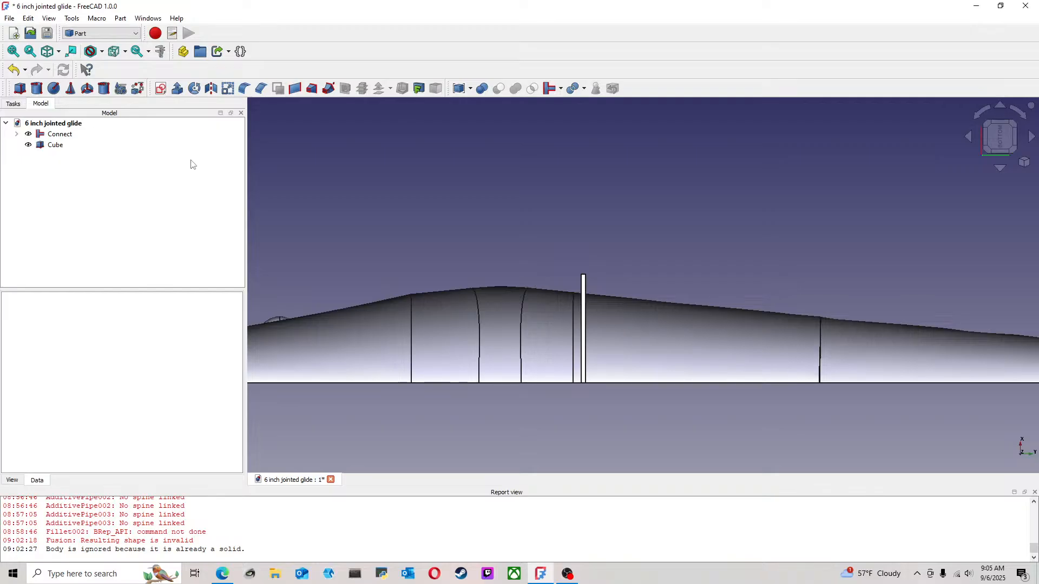
scroll(407, 206, down, 3)
middle_drag(359, 177, 407, 177)
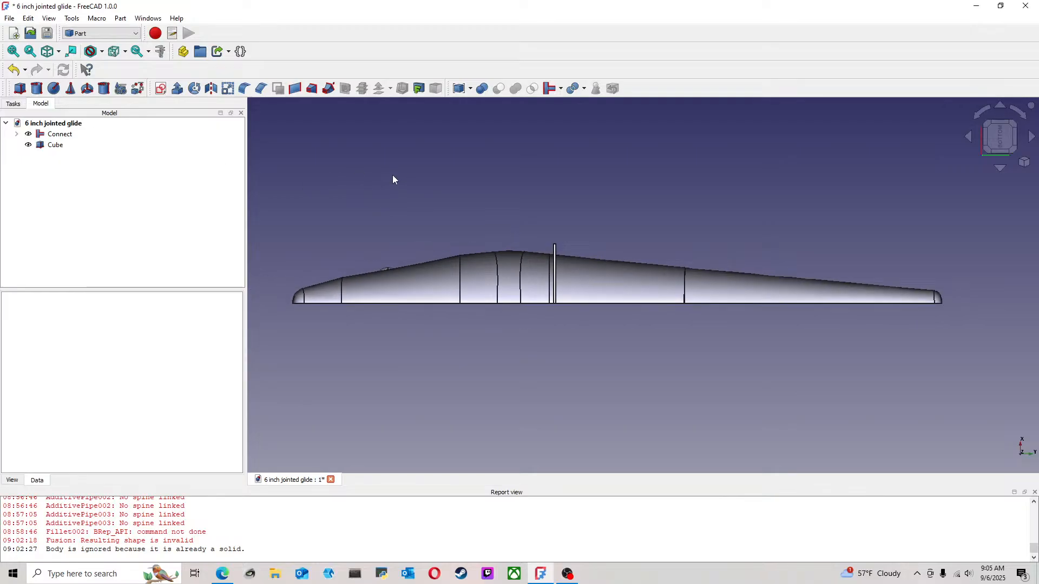
click(55, 145)
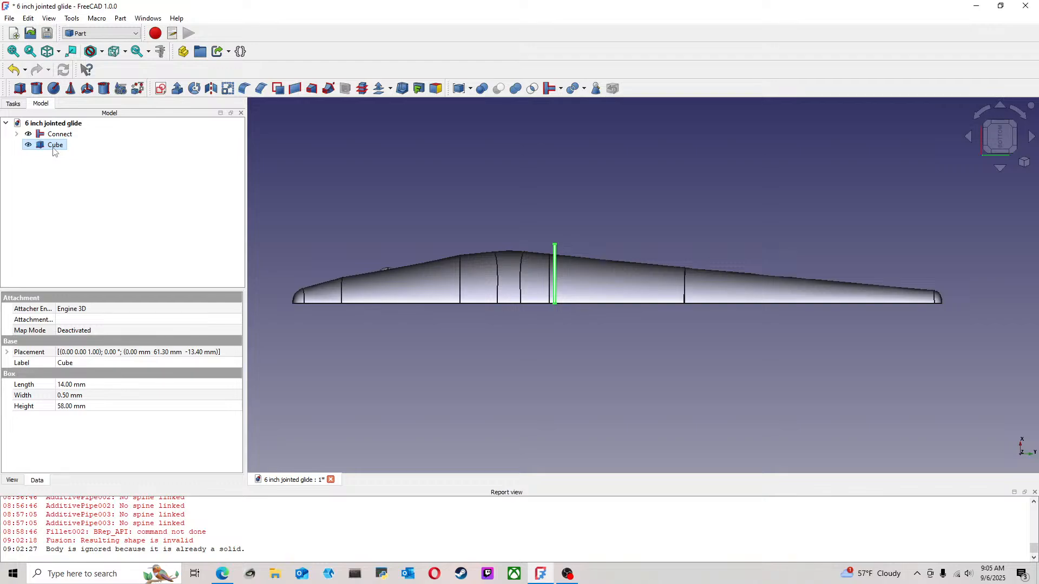
click(85, 170)
key(ctrl+v)
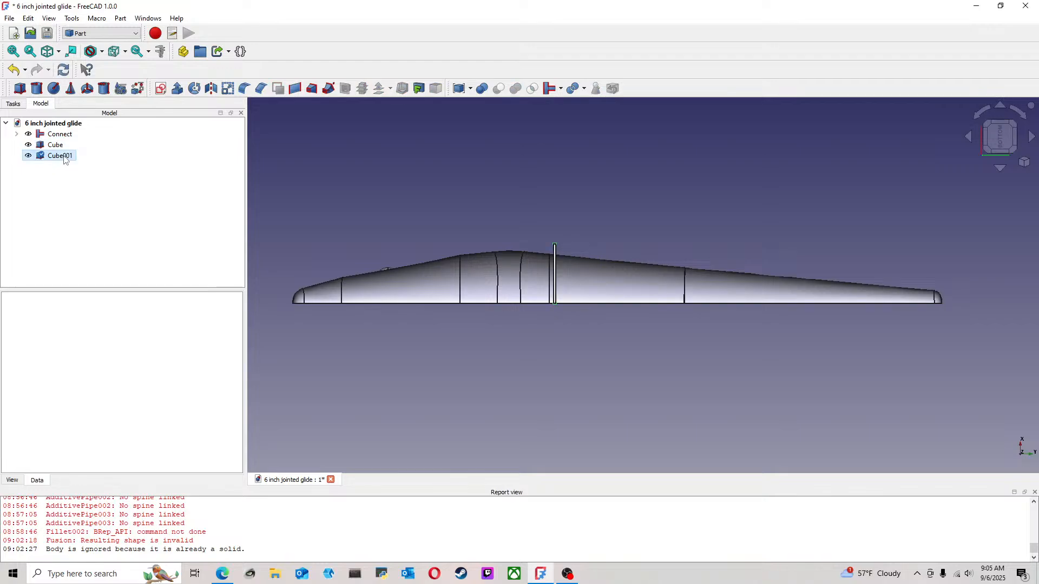
Transform the copied cube along the body toward the tail, to about Y 97.8 mm
right_click(62, 156)
click(103, 175)
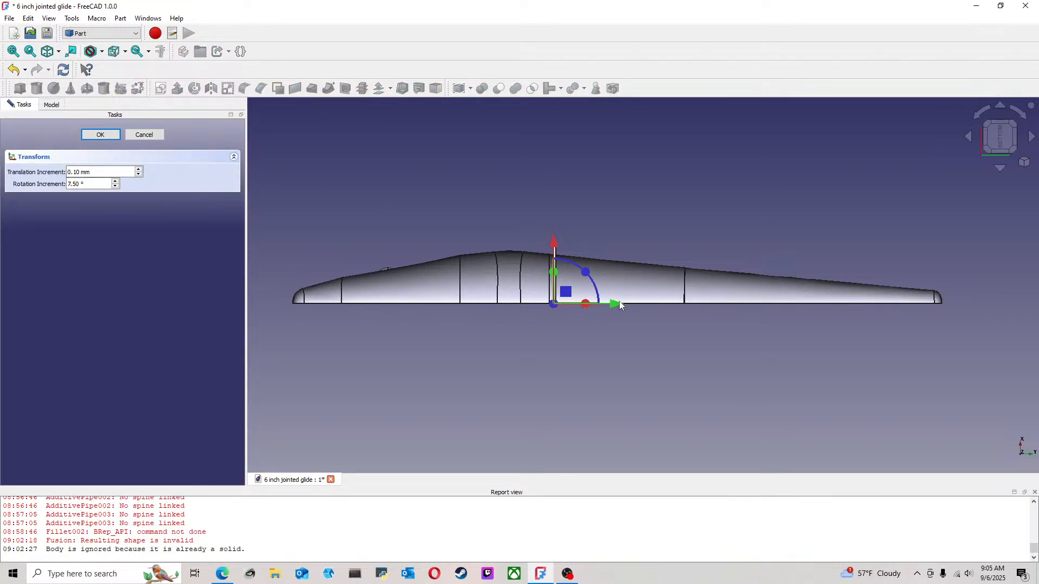
drag(619, 311, 770, 322)
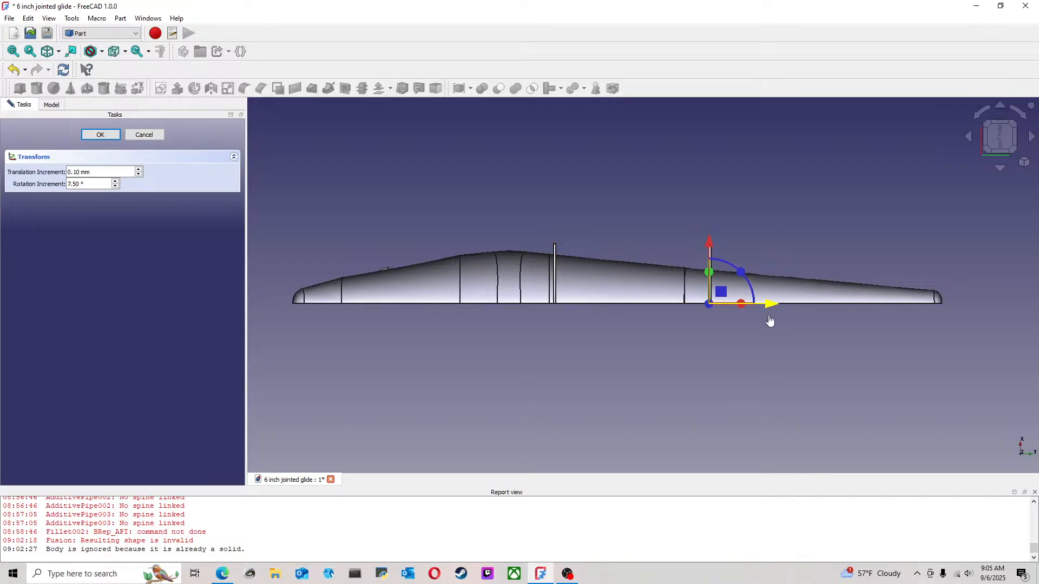
click(101, 134)
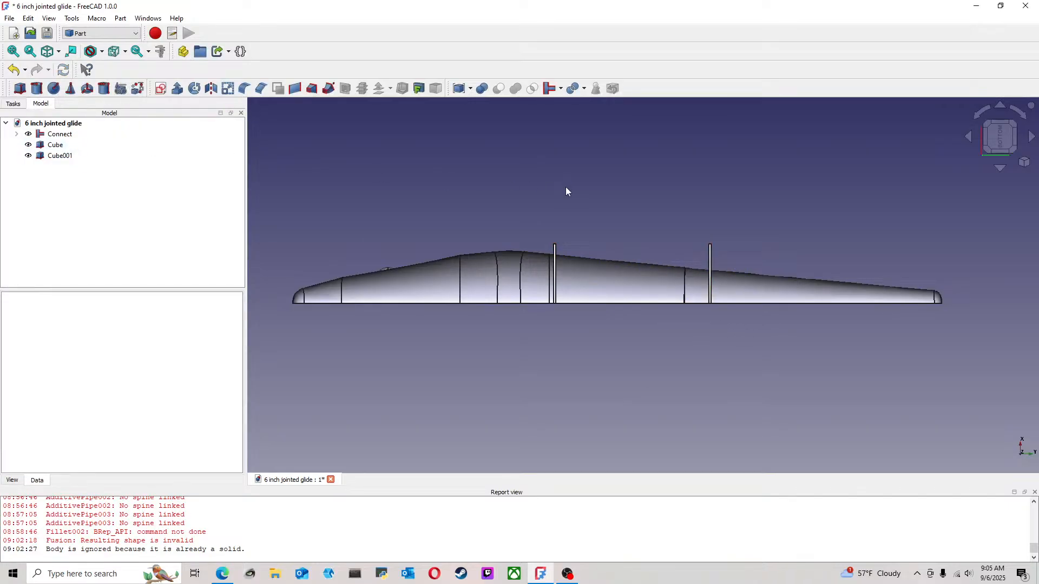
Check the copied cube's placement values and close them without changing anything
middle_drag(629, 168, 666, 237)
scroll(666, 234, down, 5)
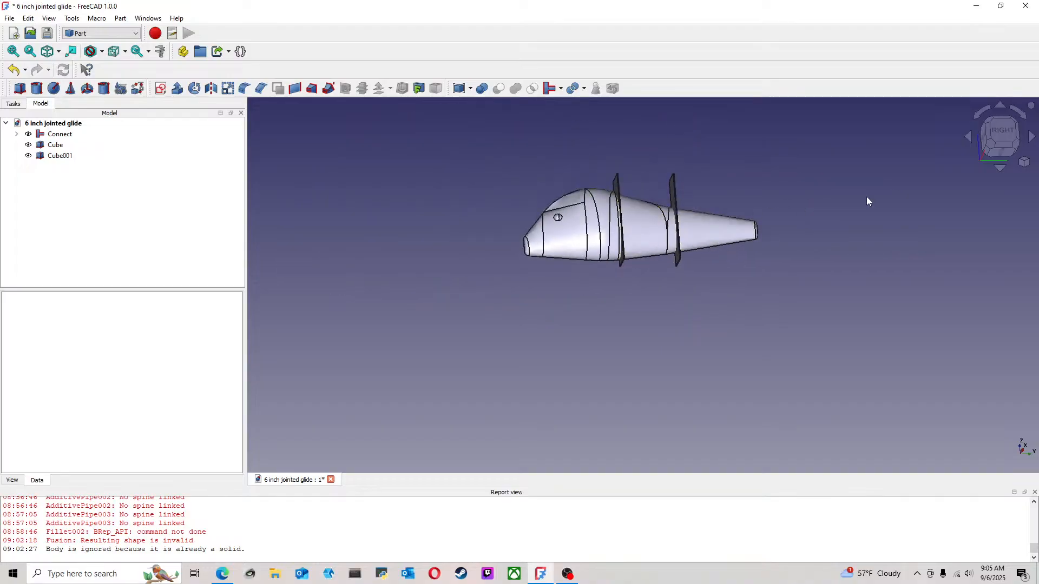
click(985, 120)
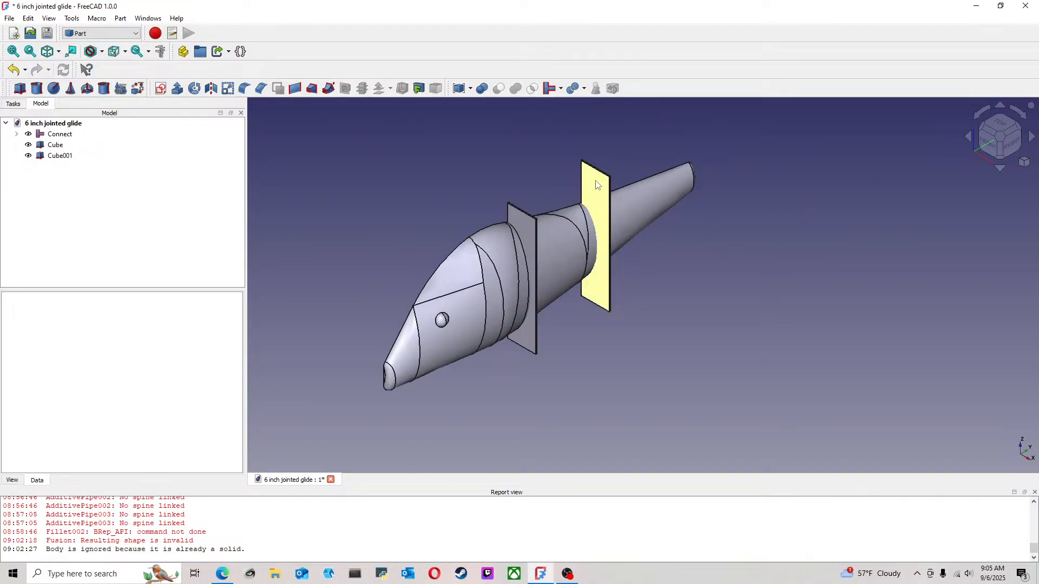
click(52, 157)
right_click(52, 161)
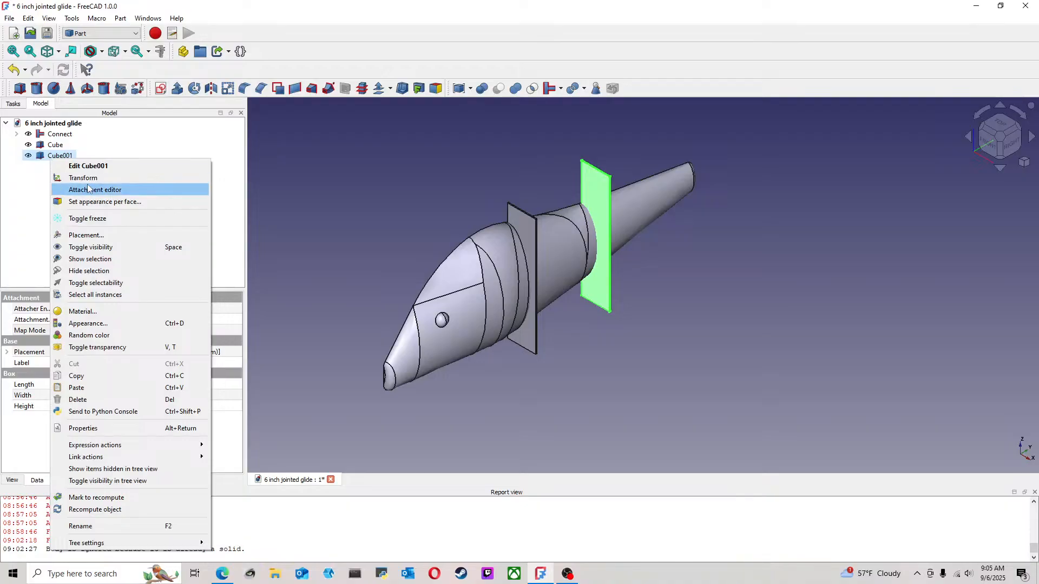
click(95, 238)
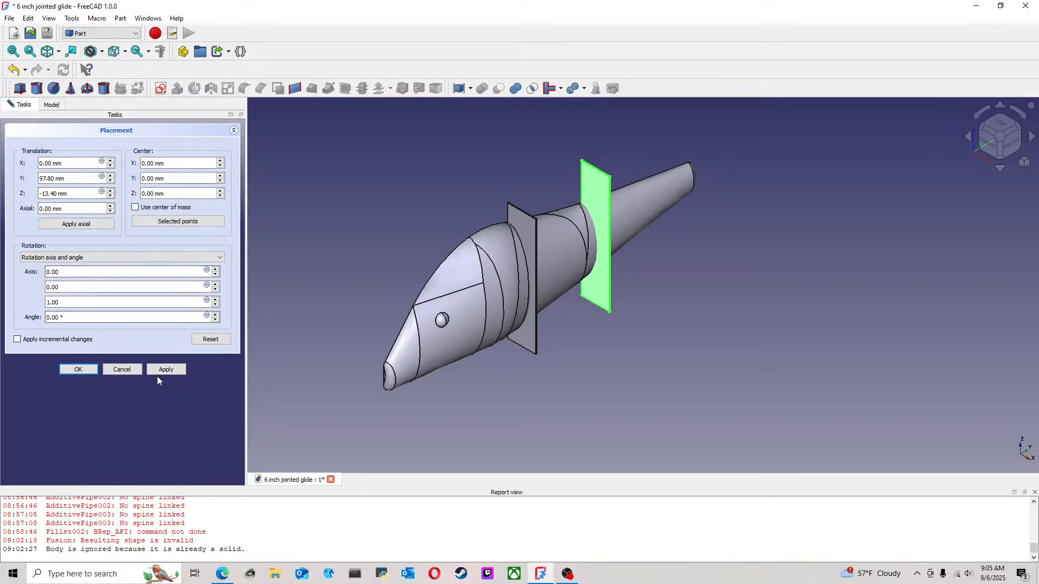
click(84, 374)
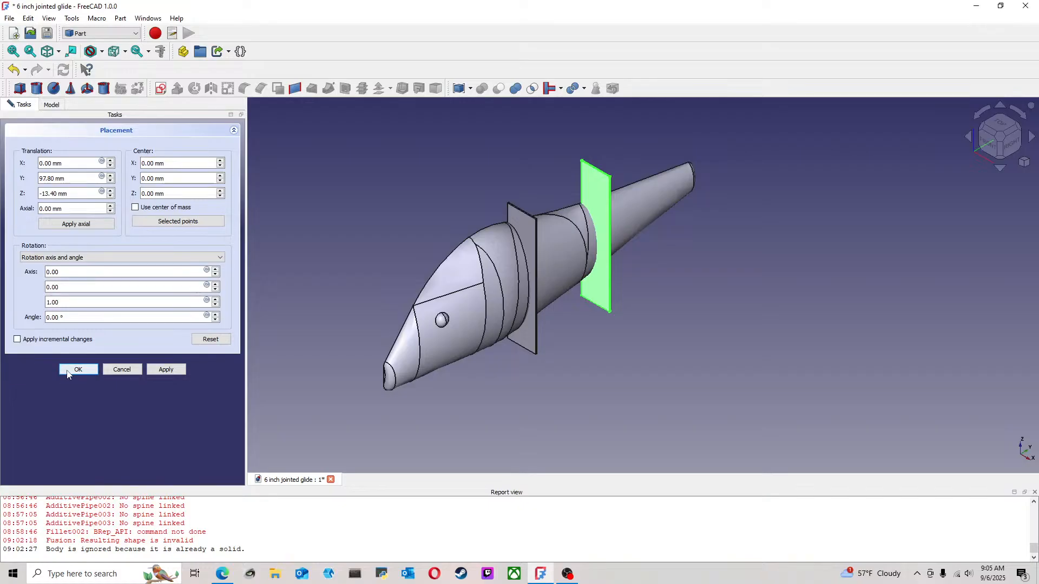
Transform the copied cube a little further toward the tail, so that it clears the curved seam edges ahead of the tail section
click(1007, 150)
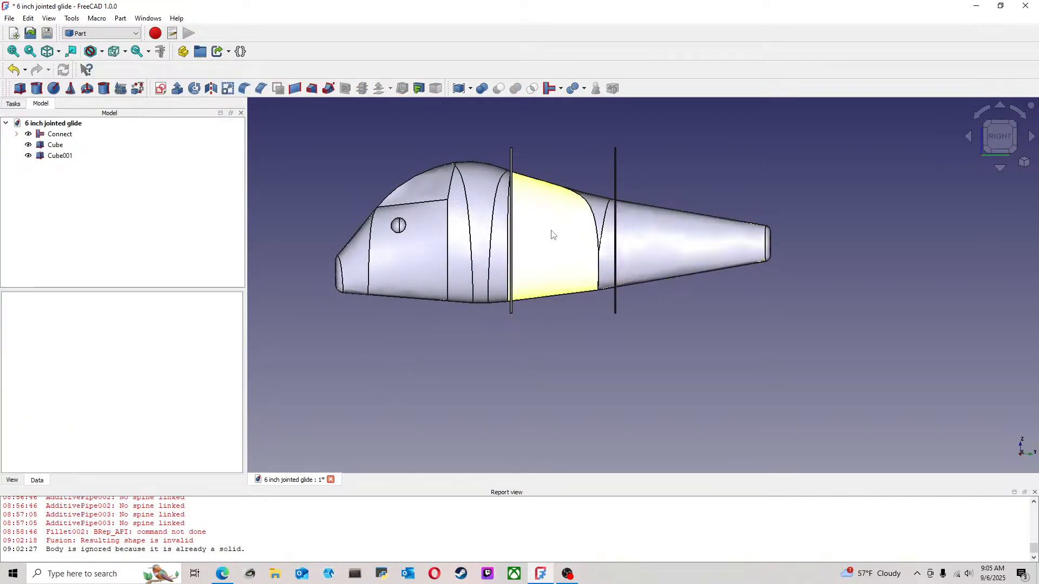
scroll(578, 200, up, 3)
scroll(578, 201, down, 3)
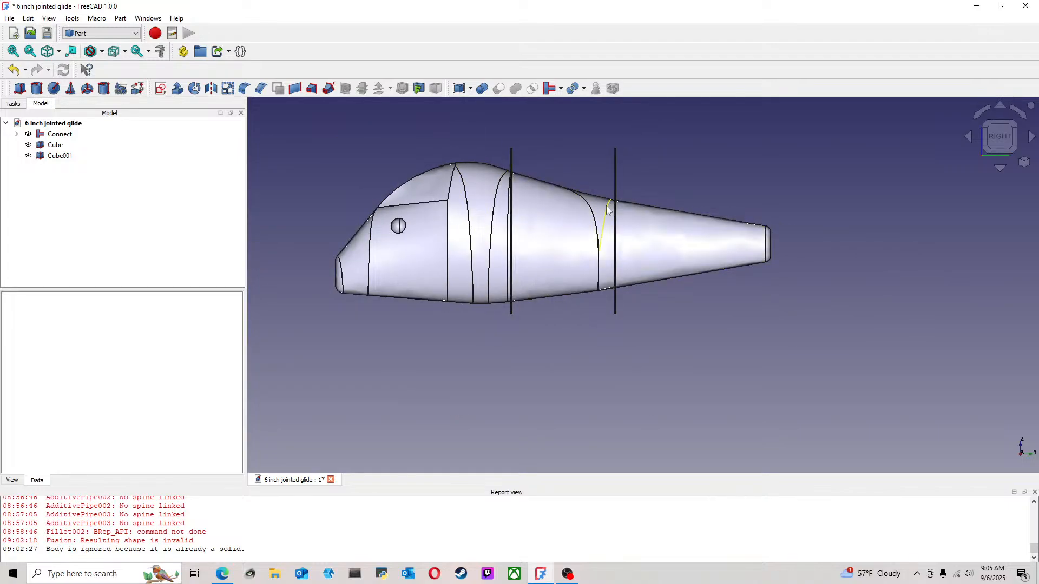
middle_drag(566, 152, 527, 188)
click(67, 156)
right_click(67, 156)
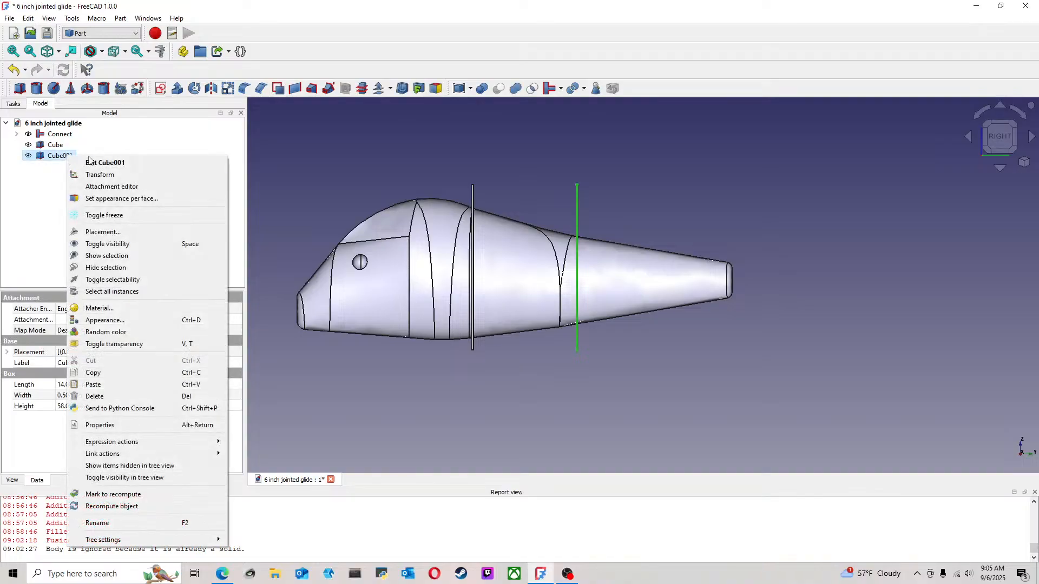
click(110, 175)
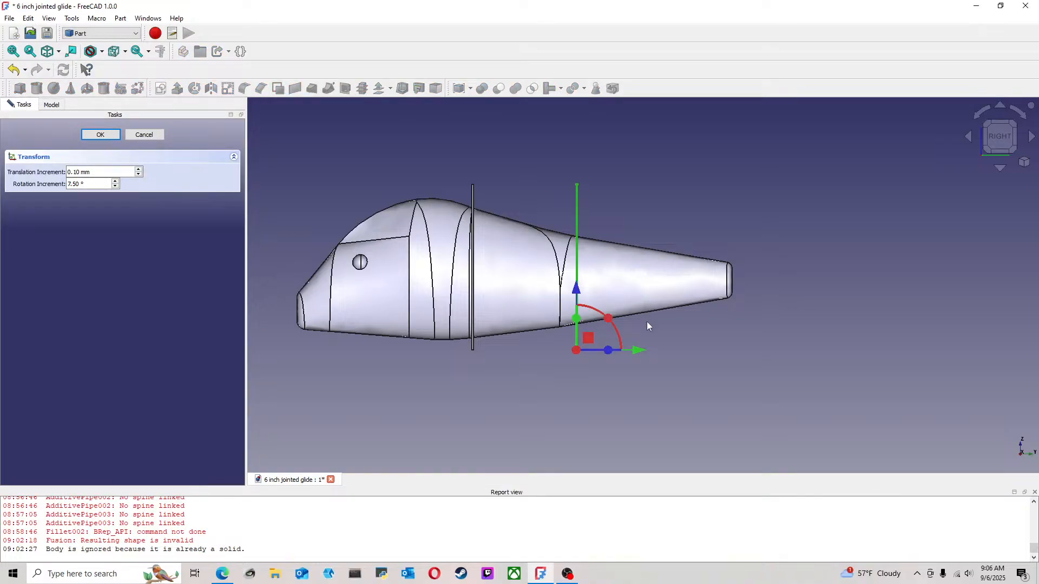
drag(639, 352, 660, 354)
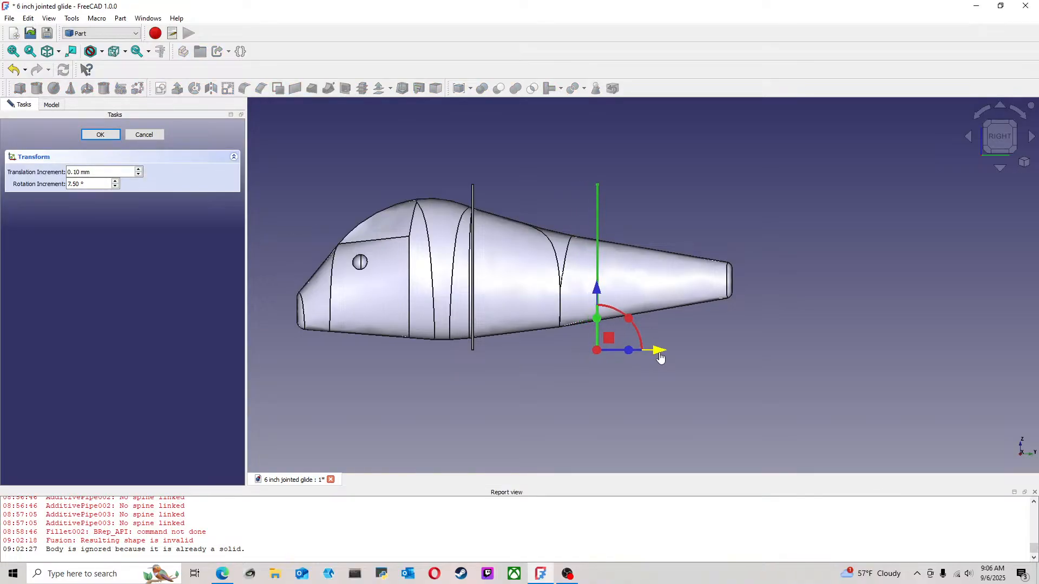
click(100, 134)
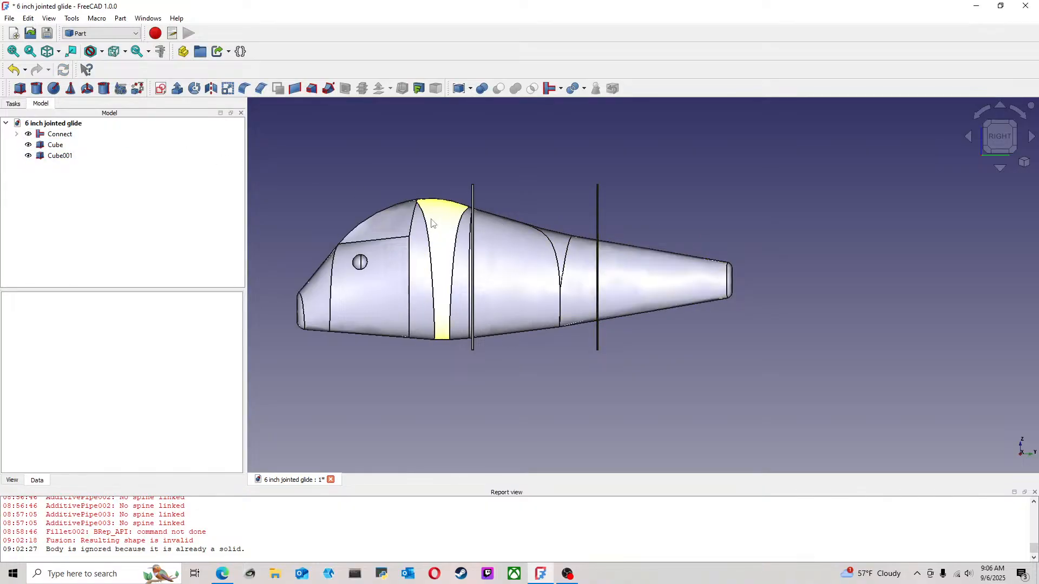
Try a boolean Cut between the lure body and the front cube, and undo it
scroll(476, 222, up, 2)
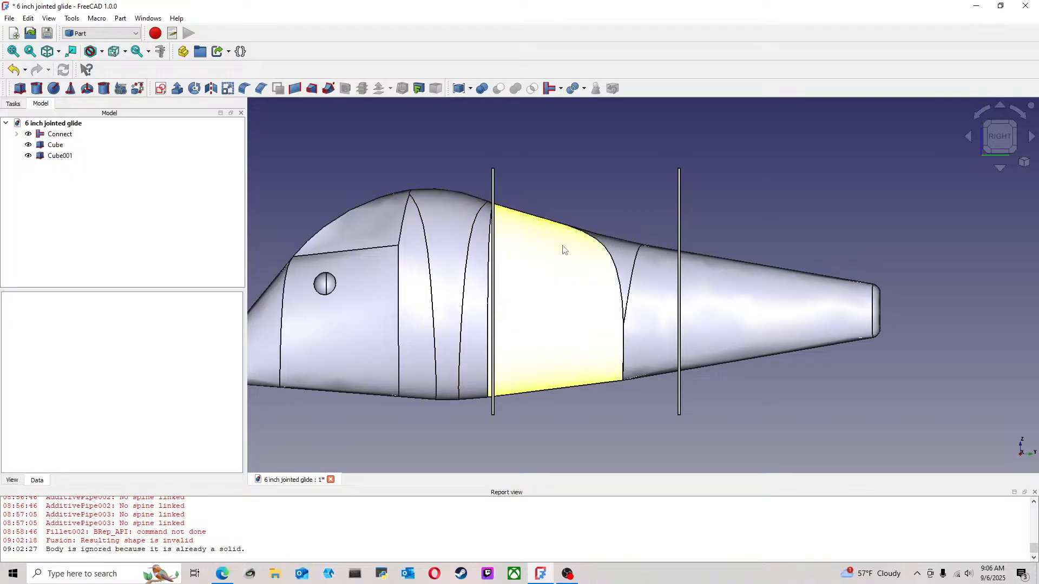
click(477, 229)
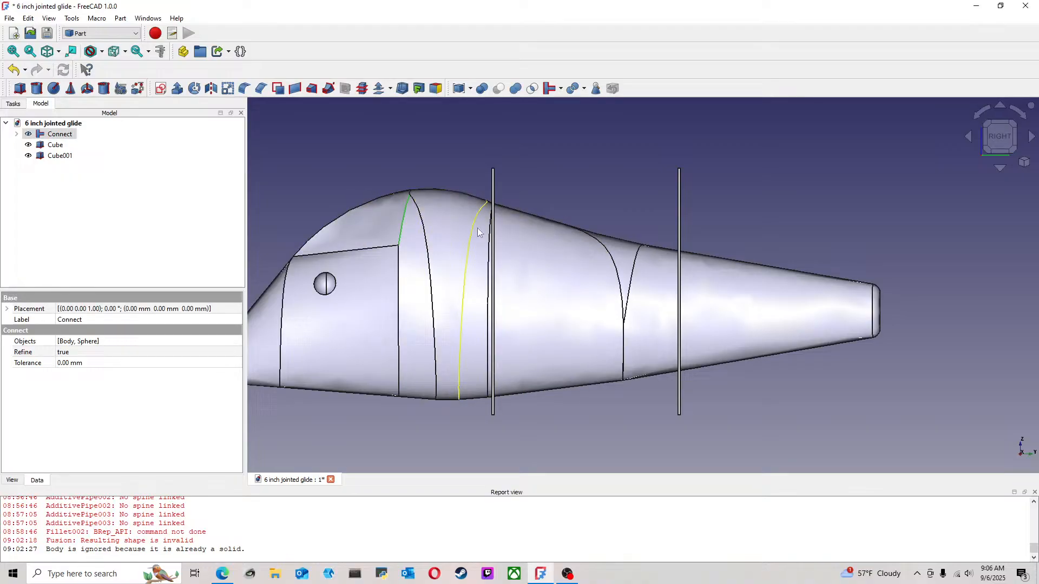
click(520, 247)
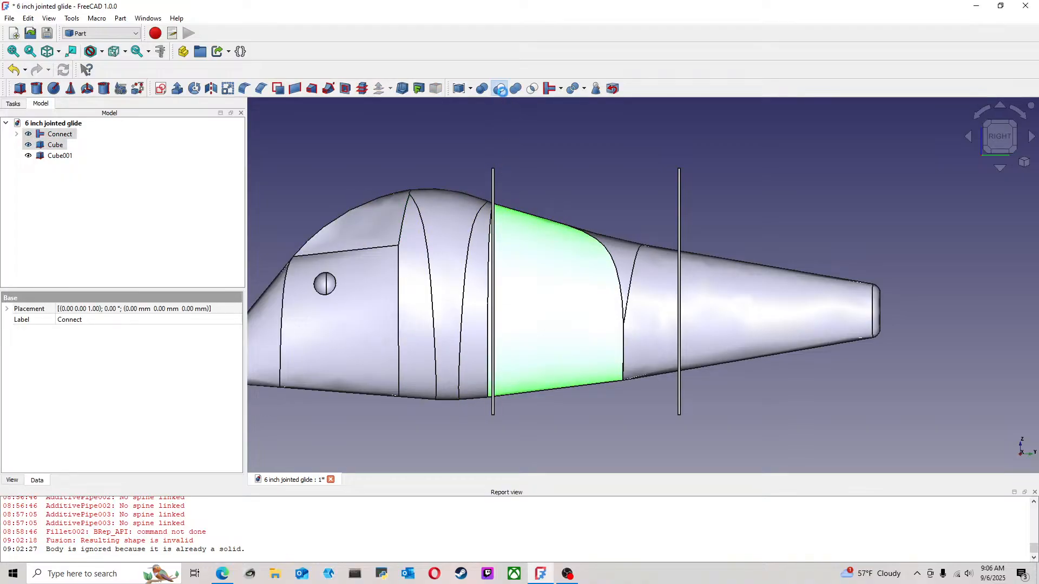
click(499, 89)
click(13, 69)
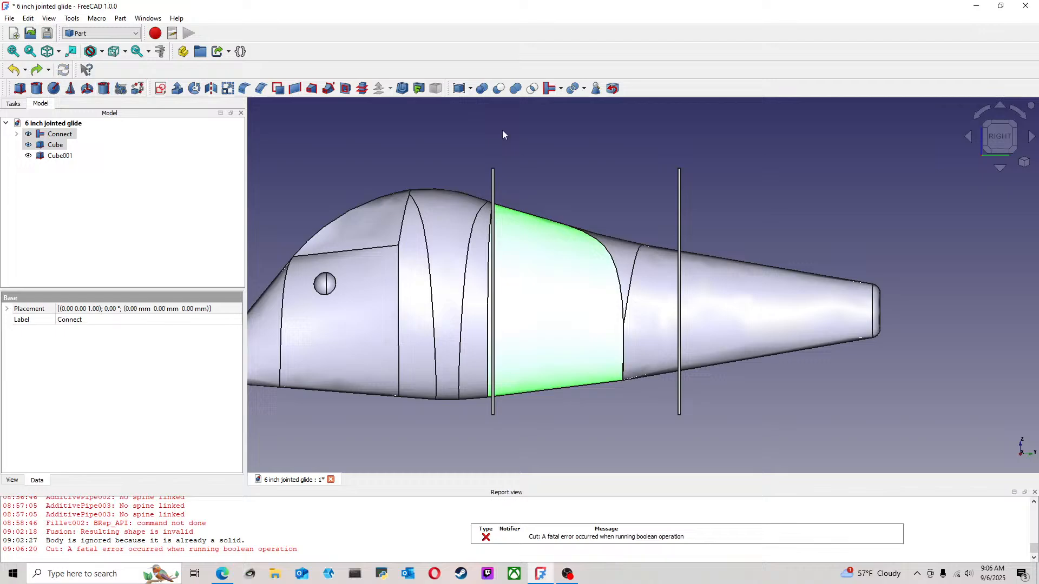
Try a Cutout of the front cube from the lure body, and undo it
click(561, 88)
click(595, 131)
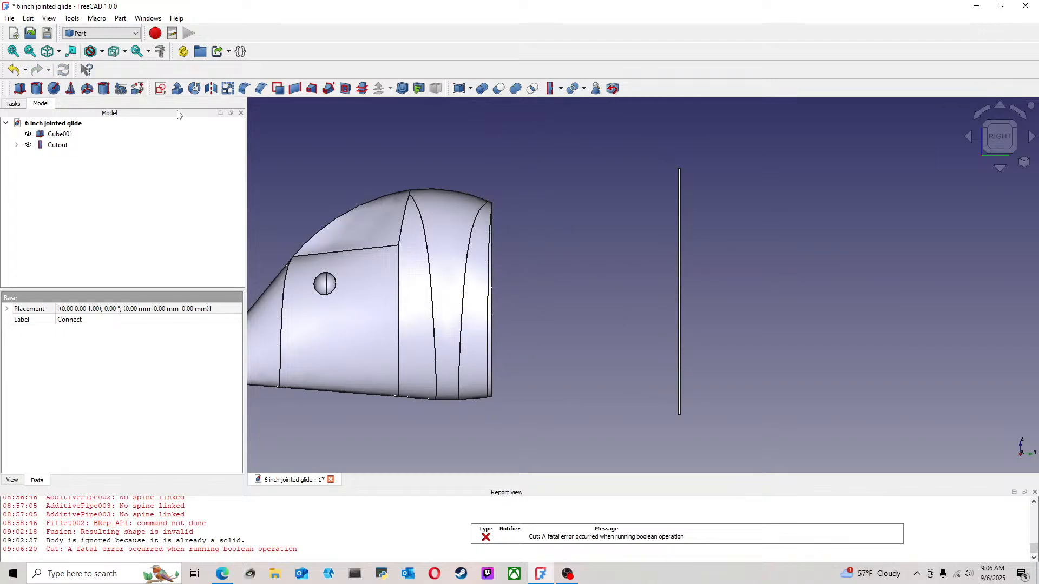
click(14, 70)
click(622, 197)
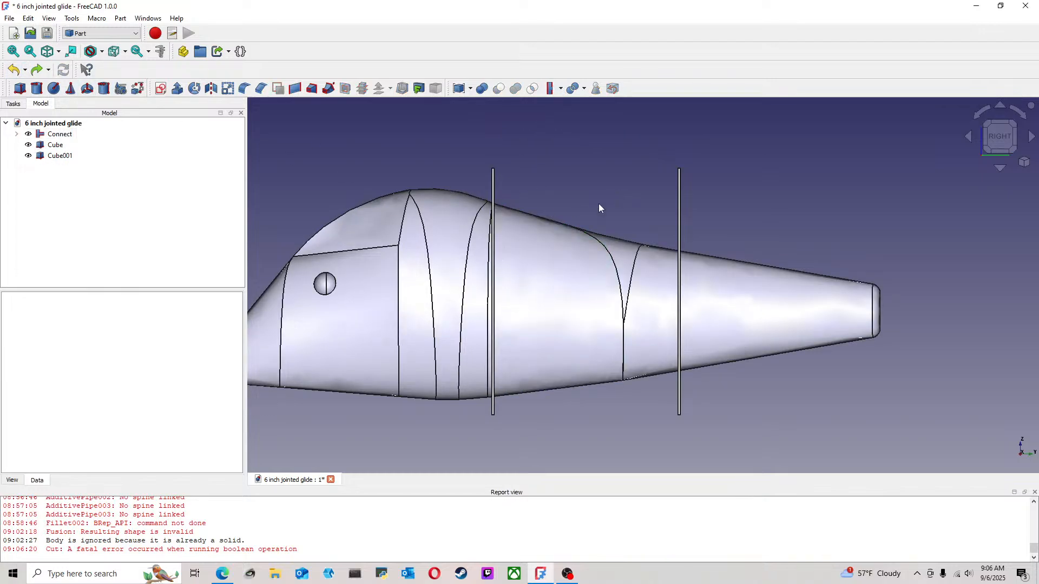
Try a Cutout of the rear cube from the lure body, undo it and clear the selection
click(694, 276)
ctrl+click(684, 270)
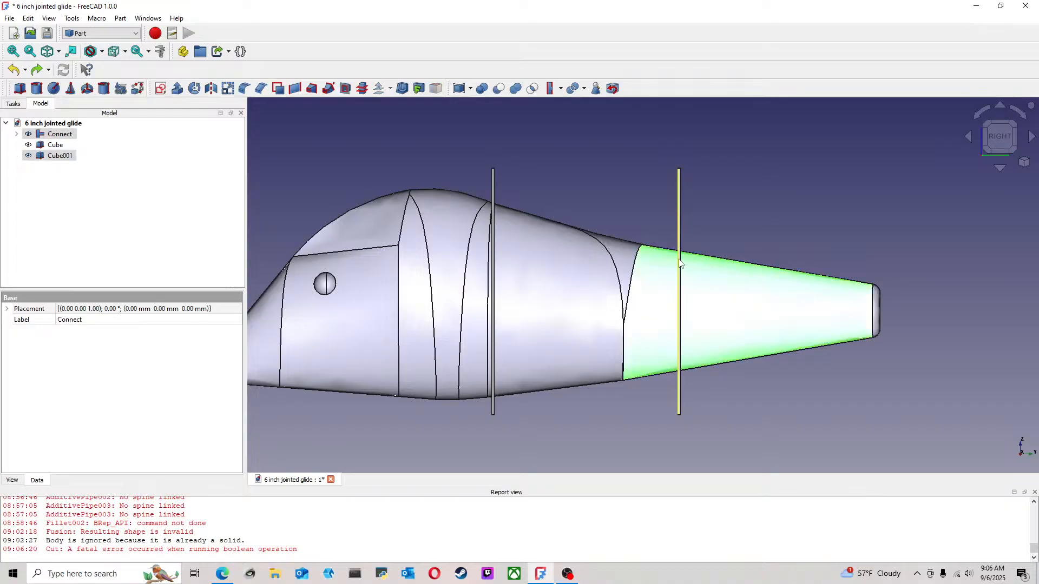
click(561, 89)
click(587, 128)
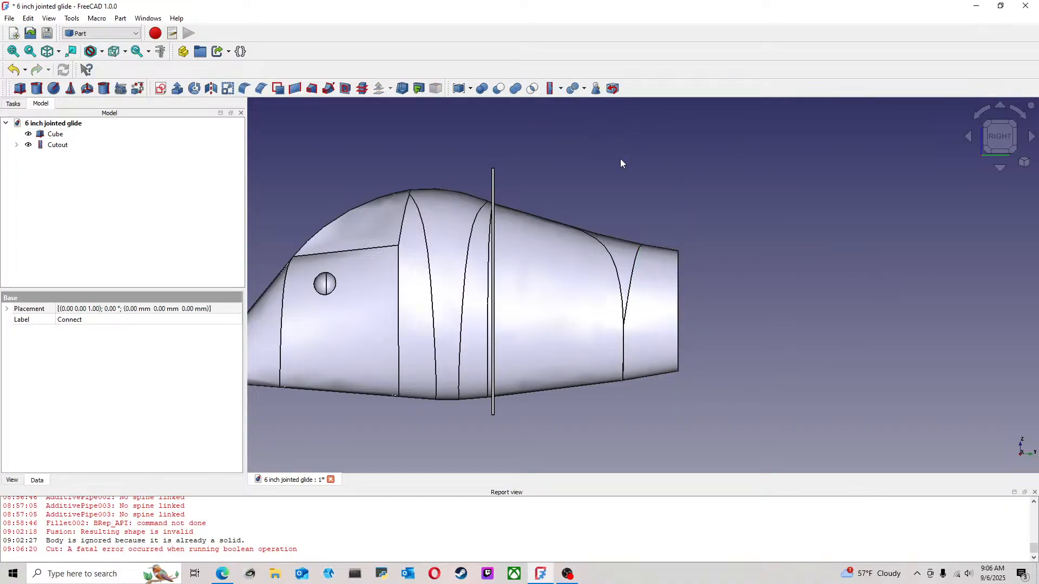
click(14, 69)
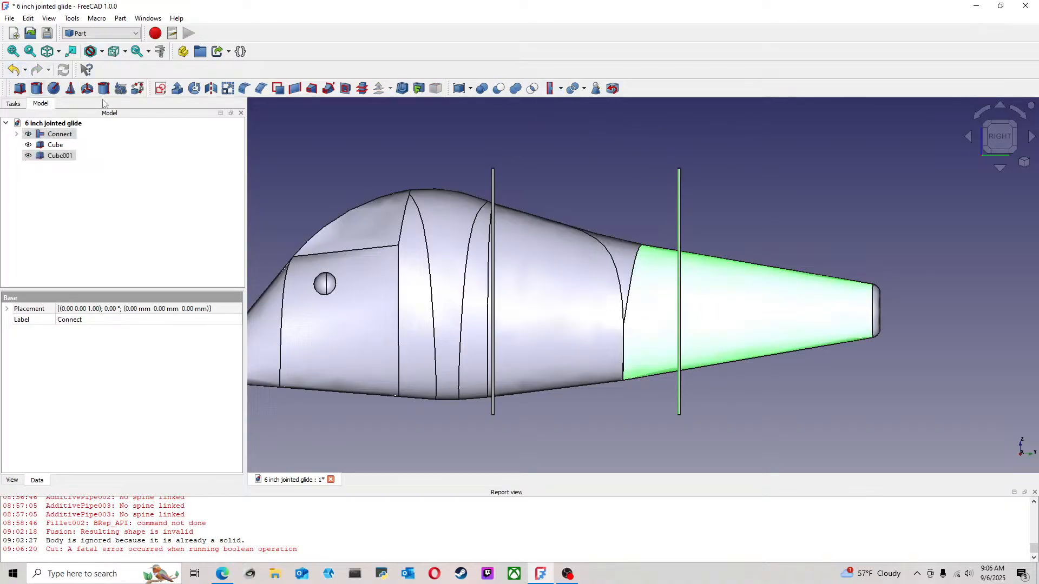
click(749, 218)
Run Check Geometry with the boolean operation check on the connected lure body and examine the reported errors
middle_drag(786, 298, 864, 312)
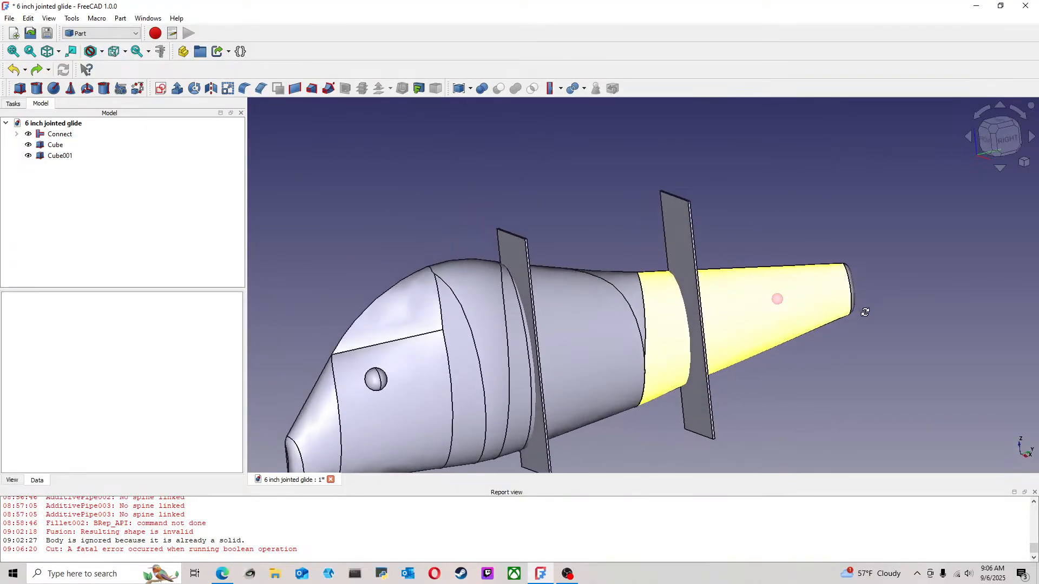
click(994, 134)
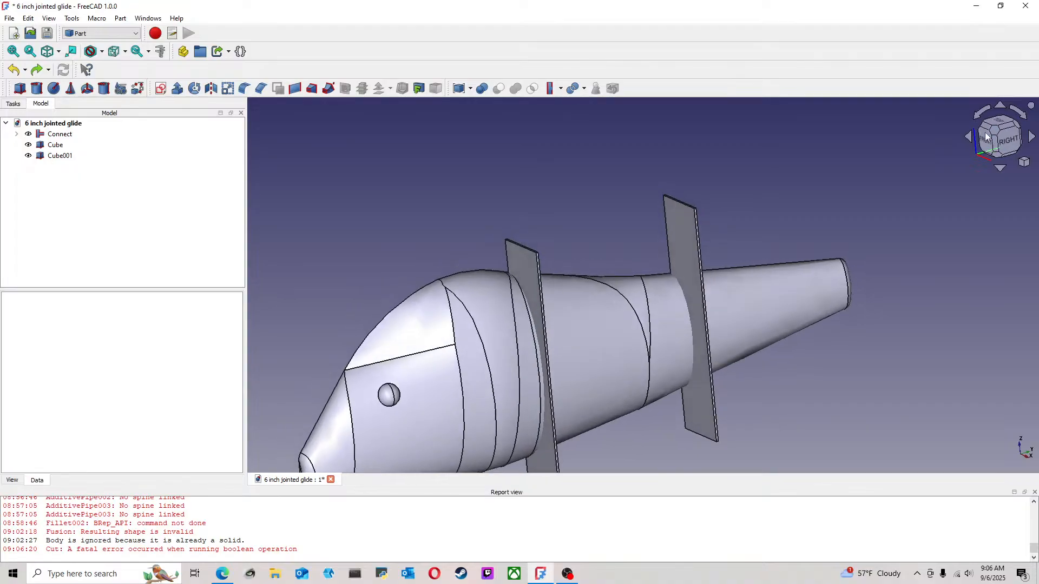
scroll(799, 262, down, 5)
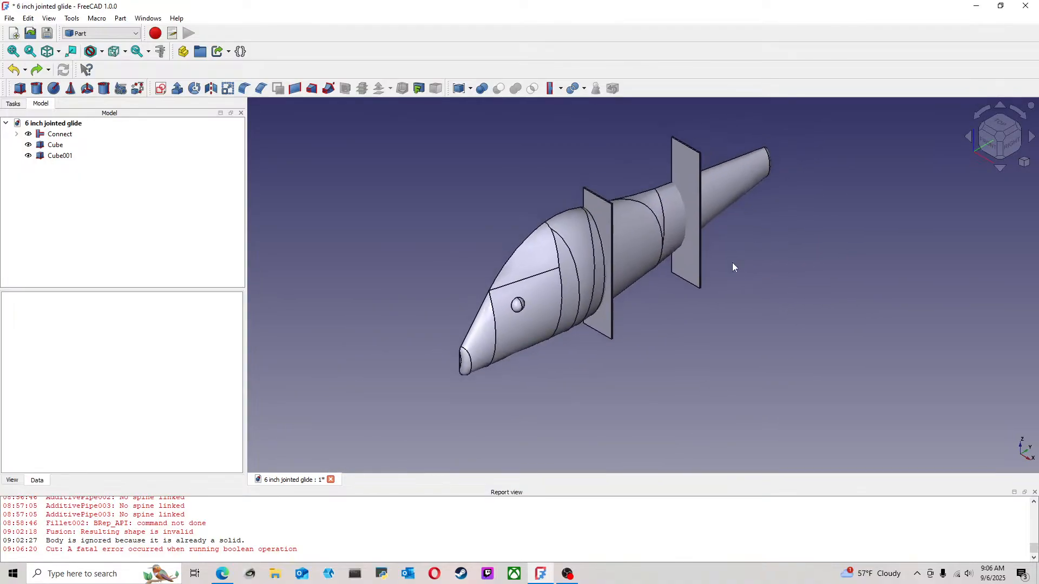
scroll(725, 267, up, 3)
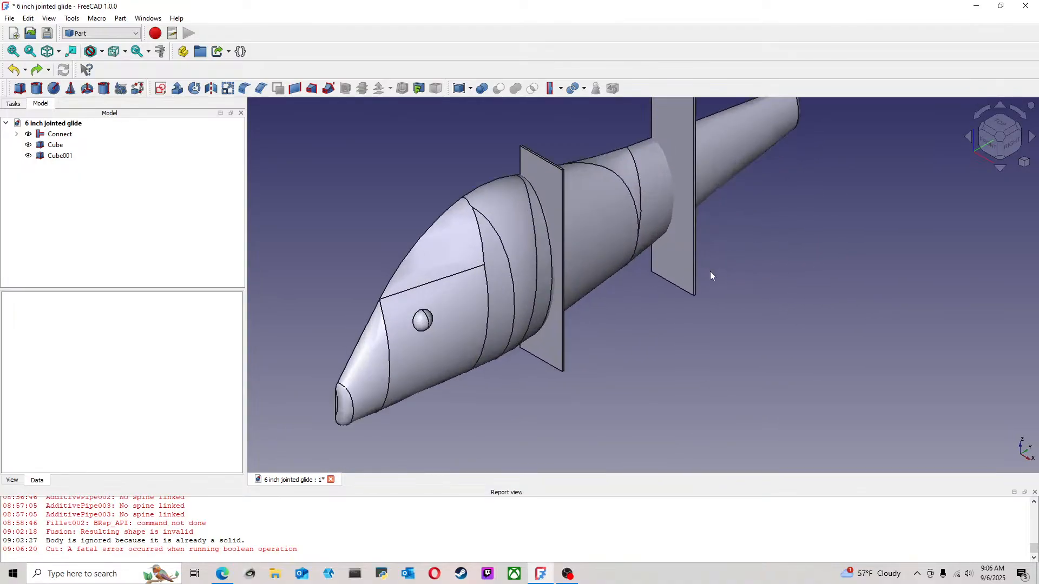
click(70, 136)
click(120, 19)
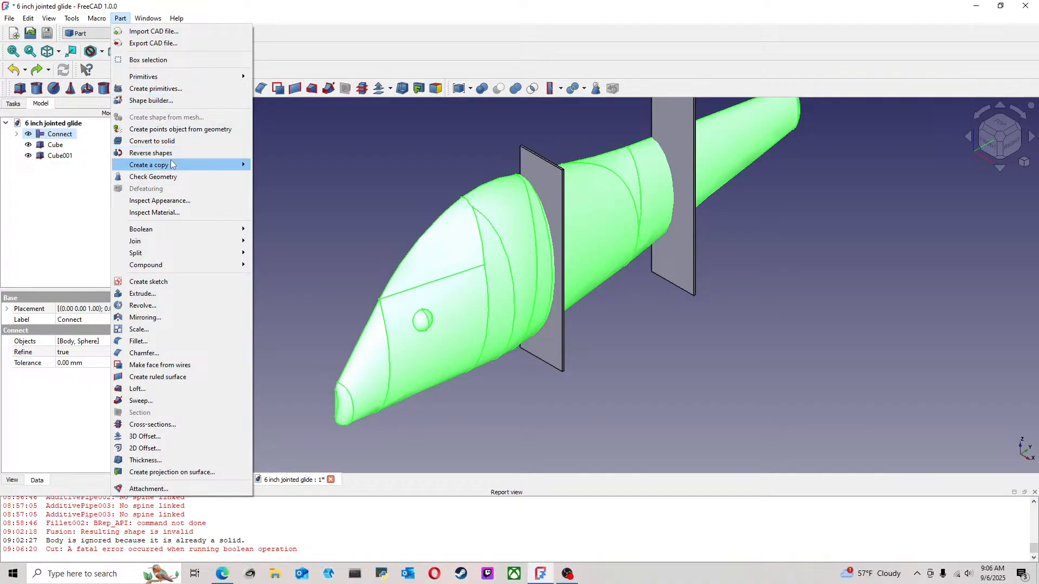
click(163, 177)
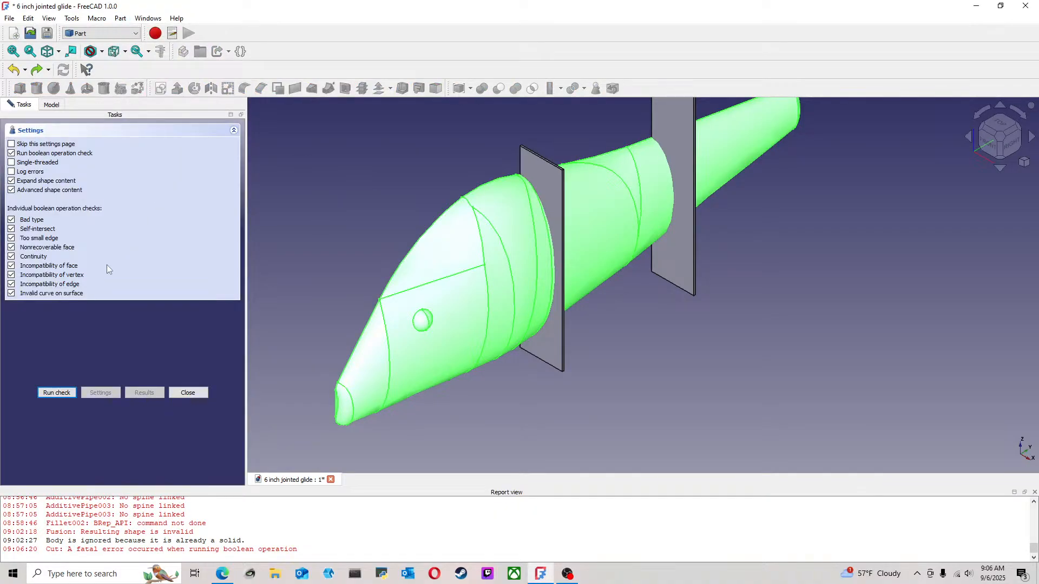
click(57, 392)
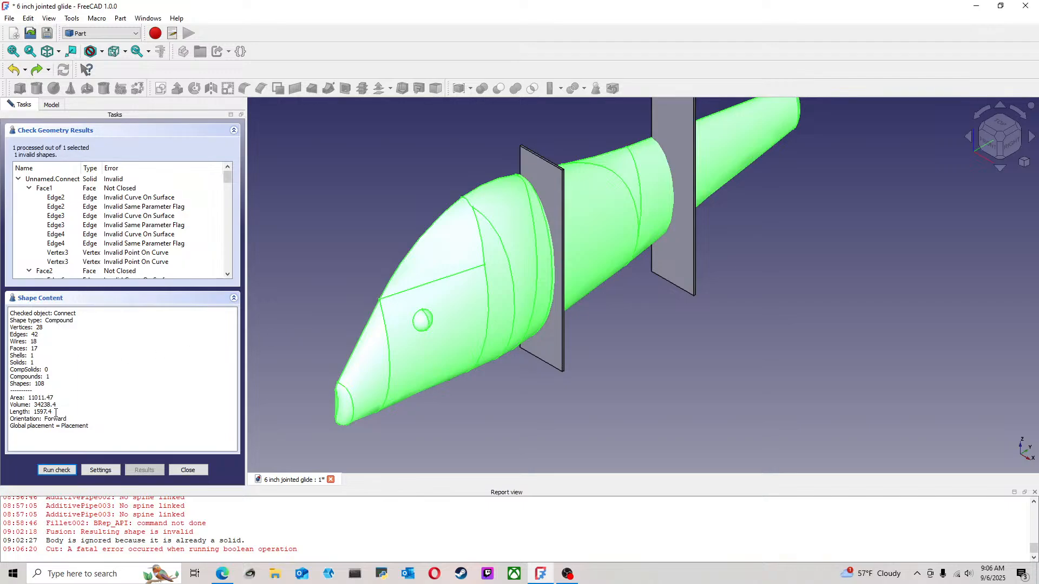
scroll(150, 182, down, 2)
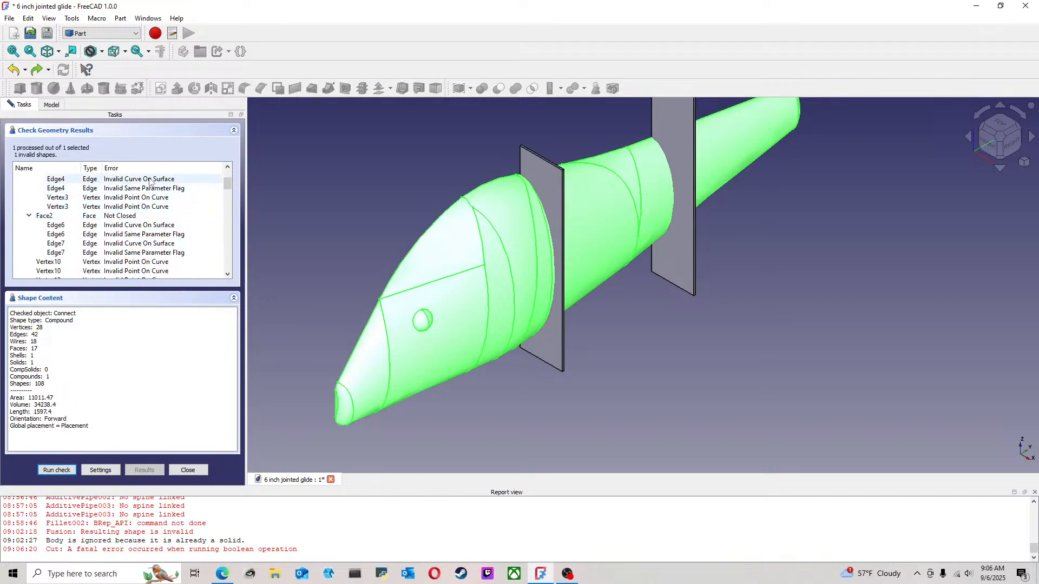
Close the Check Geometry results and select the connected lure body
click(293, 235)
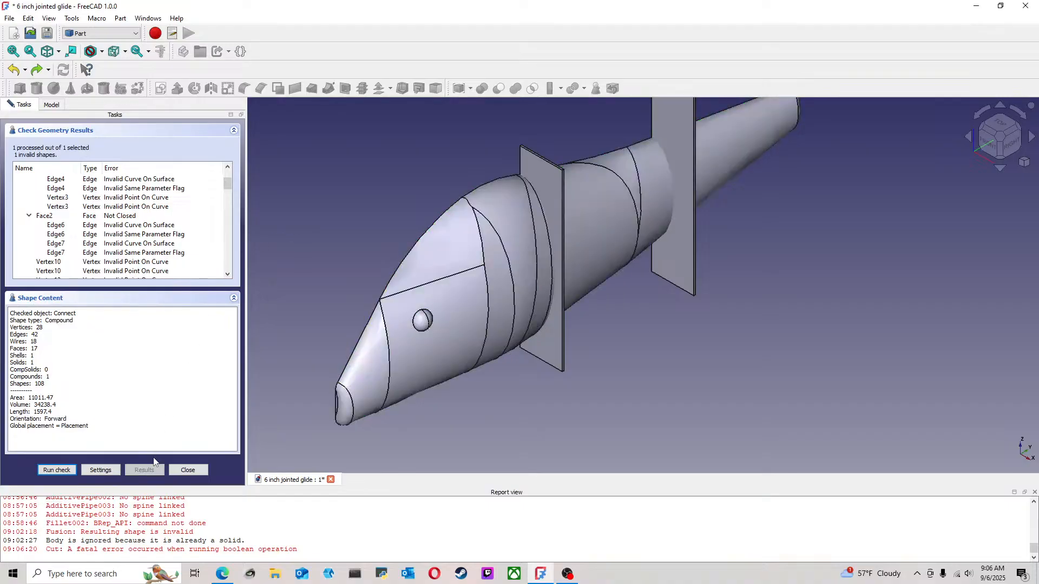
click(187, 469)
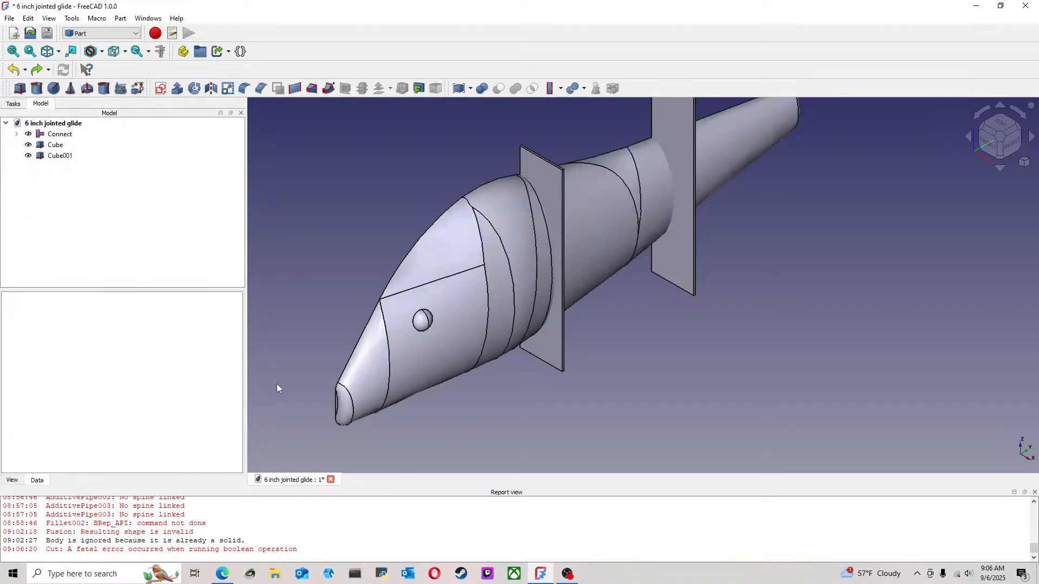
click(60, 135)
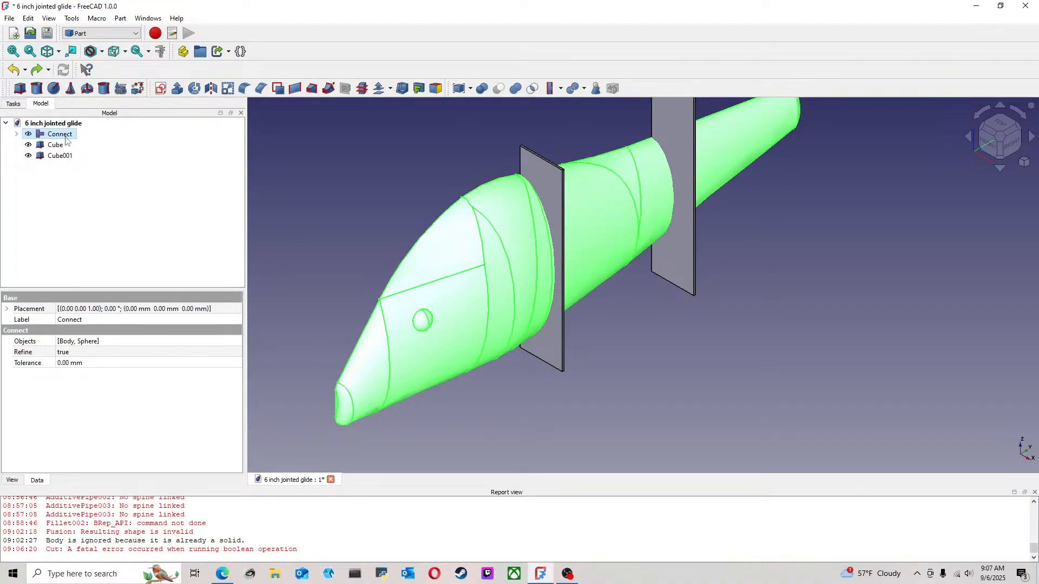
Launch OrcaSlicer, decline restoring the unsaved items, and minimize its window to return to FreeCAD
click(102, 574)
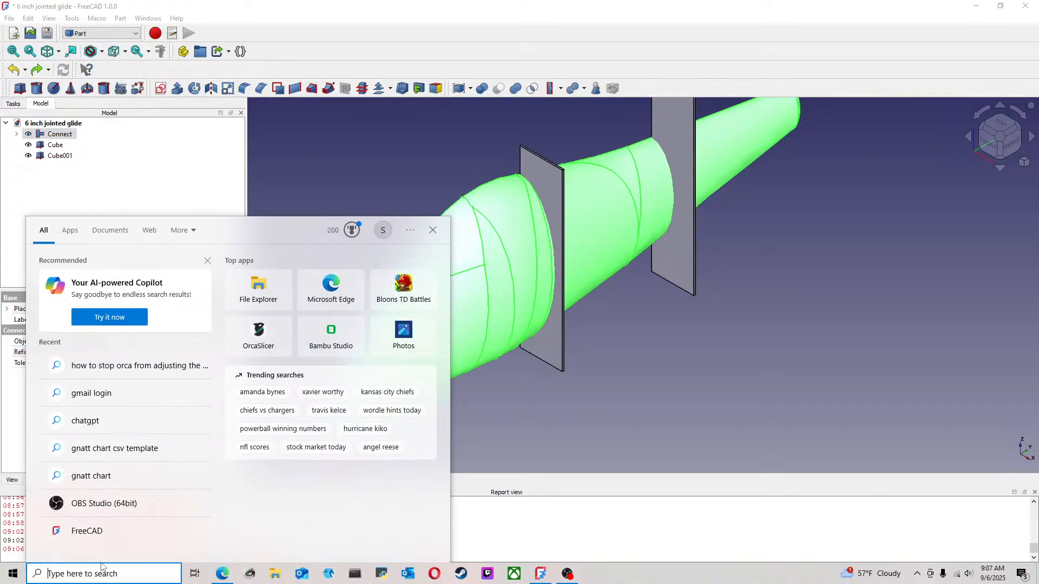
text(orca)
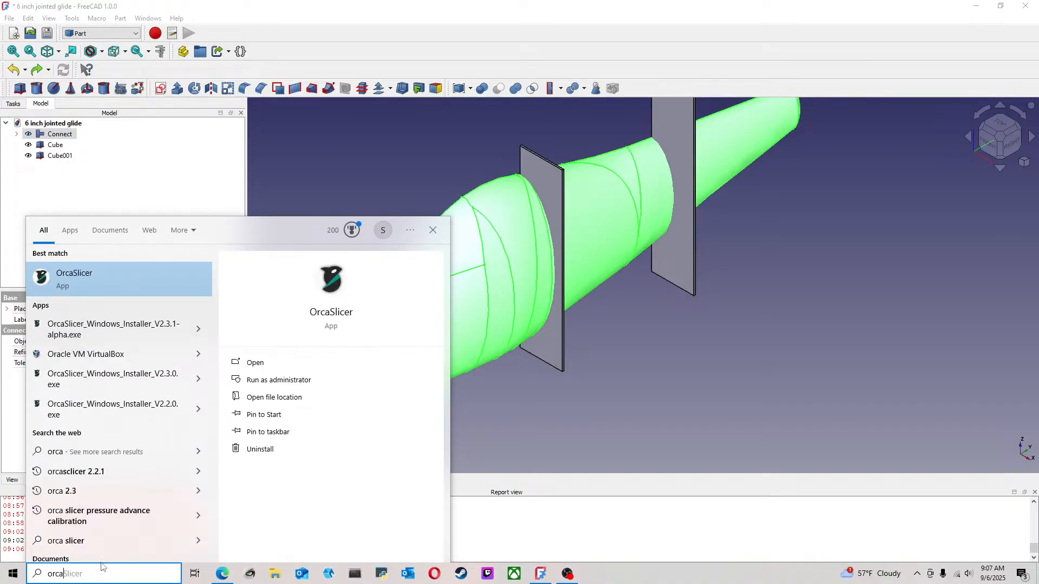
click(125, 287)
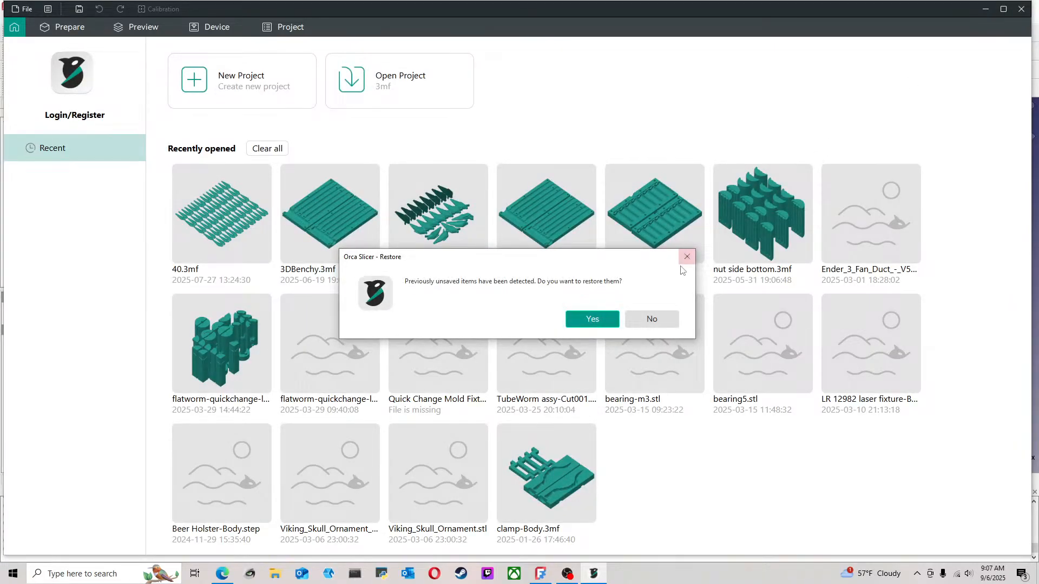
click(645, 318)
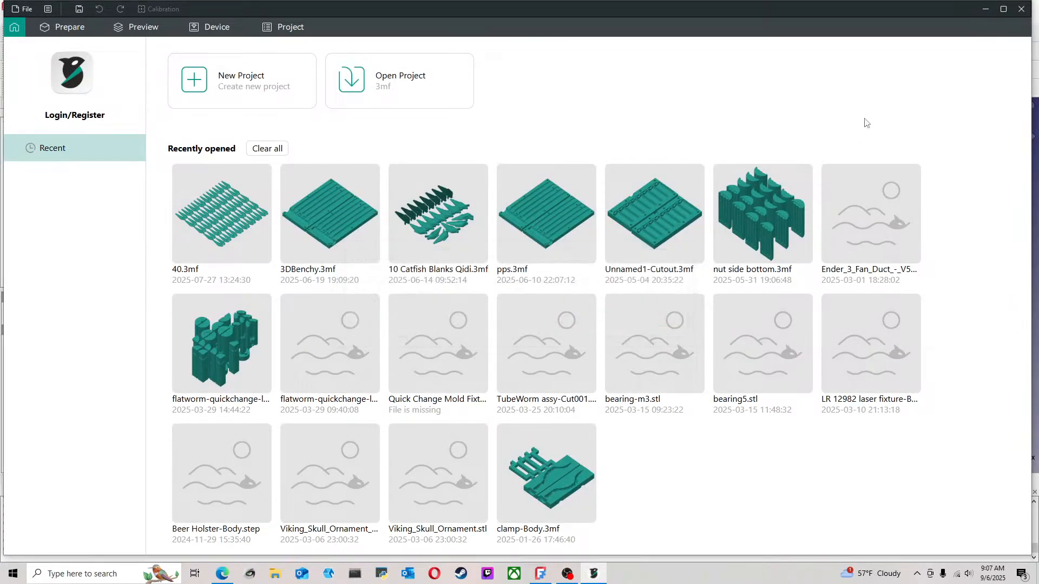
click(986, 8)
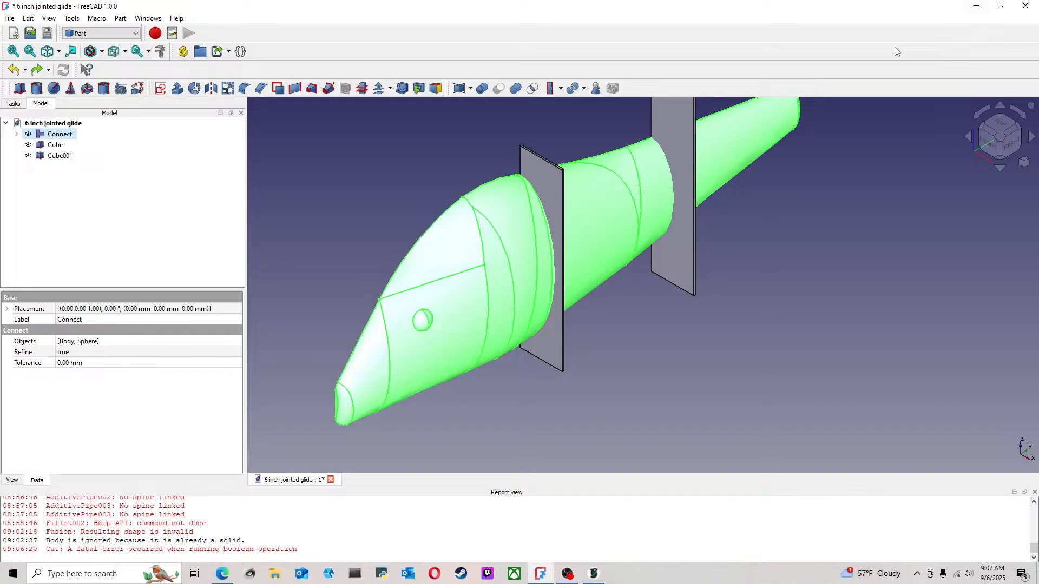
Export the Connect object as a STEP file named "6 inch jointed glide-Connect"
click(466, 177)
click(68, 135)
click(9, 18)
click(47, 179)
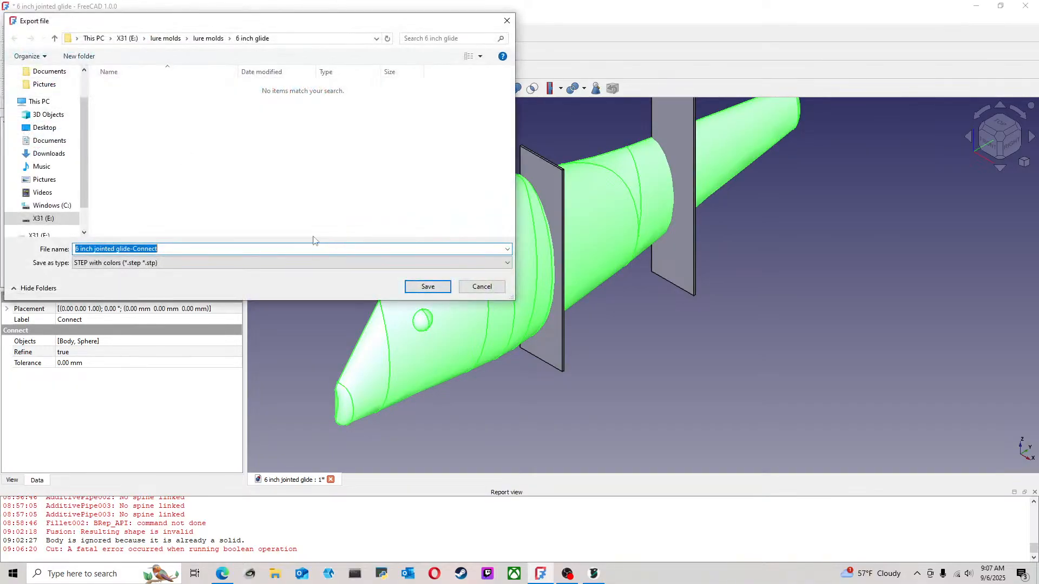
click(427, 286)
click(626, 341)
click(781, 360)
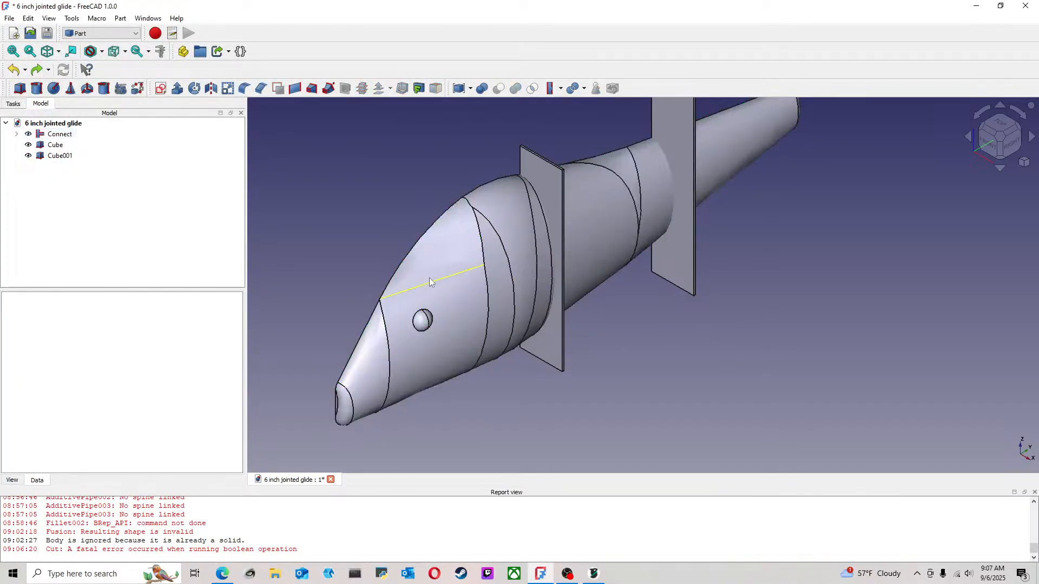
Hide the original Connect object and import the "6 inch jointed glide-Connect" STEP file into the document
key(space)
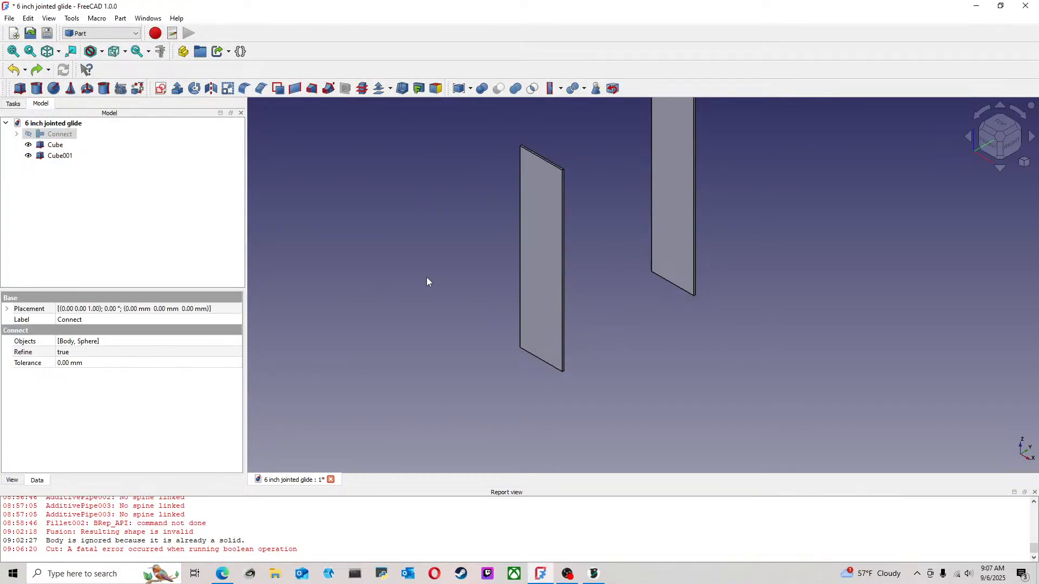
click(9, 18)
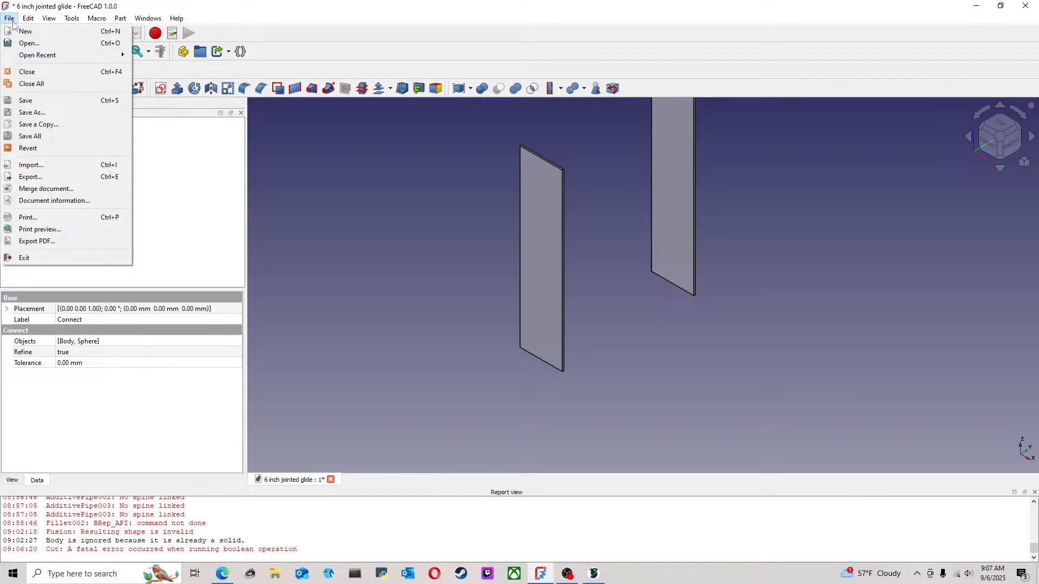
click(47, 166)
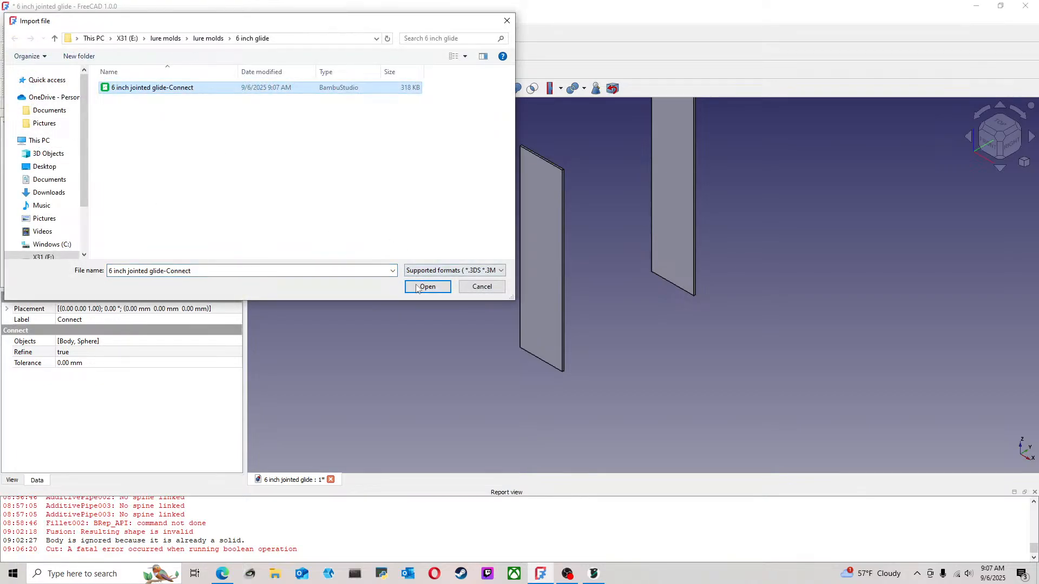
click(427, 286)
click(593, 364)
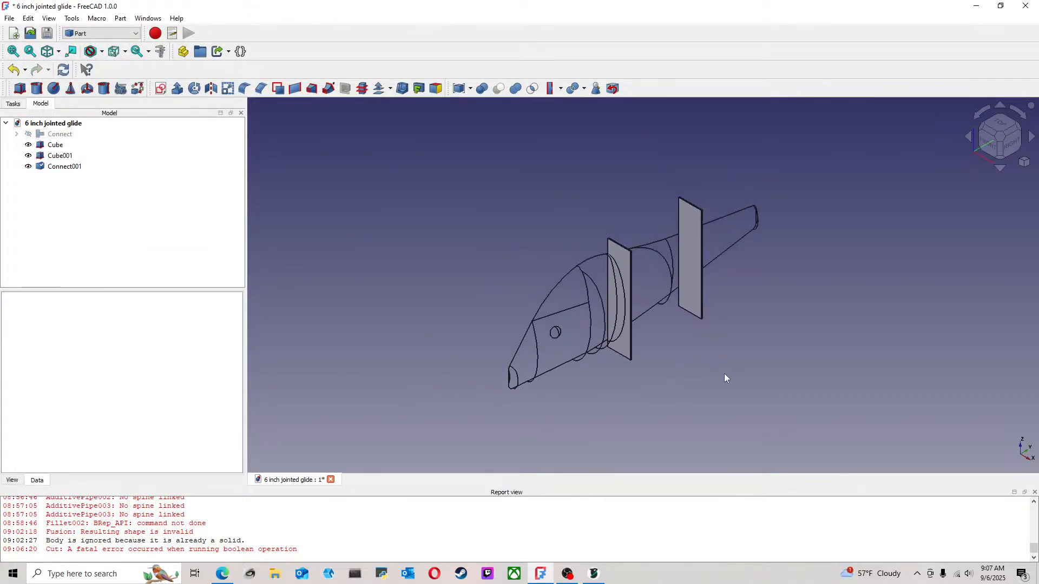
Try to convert the imported lure body to a solid, and clear the selection
click(646, 295)
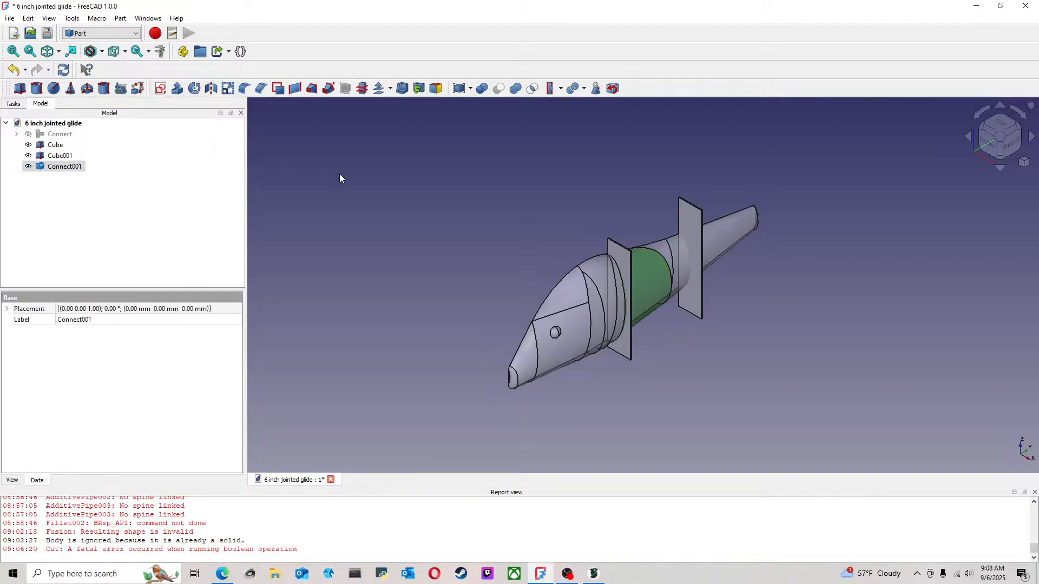
click(123, 34)
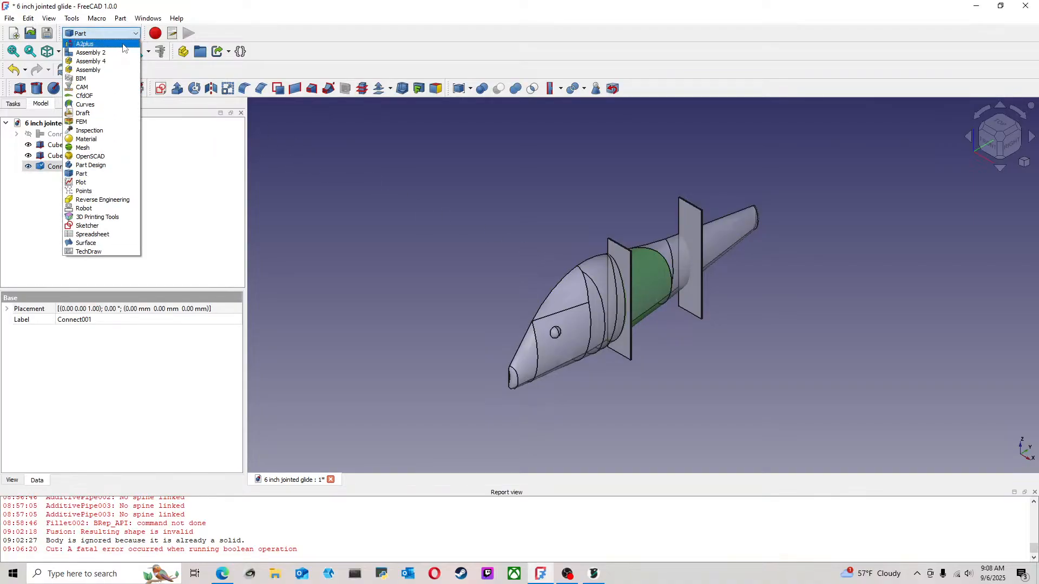
click(120, 18)
click(162, 134)
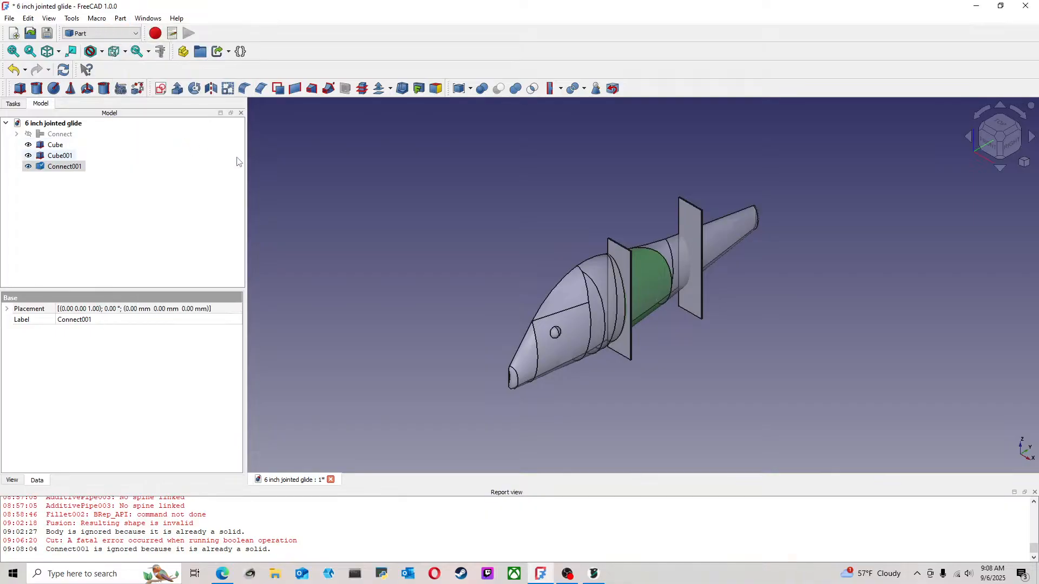
click(421, 207)
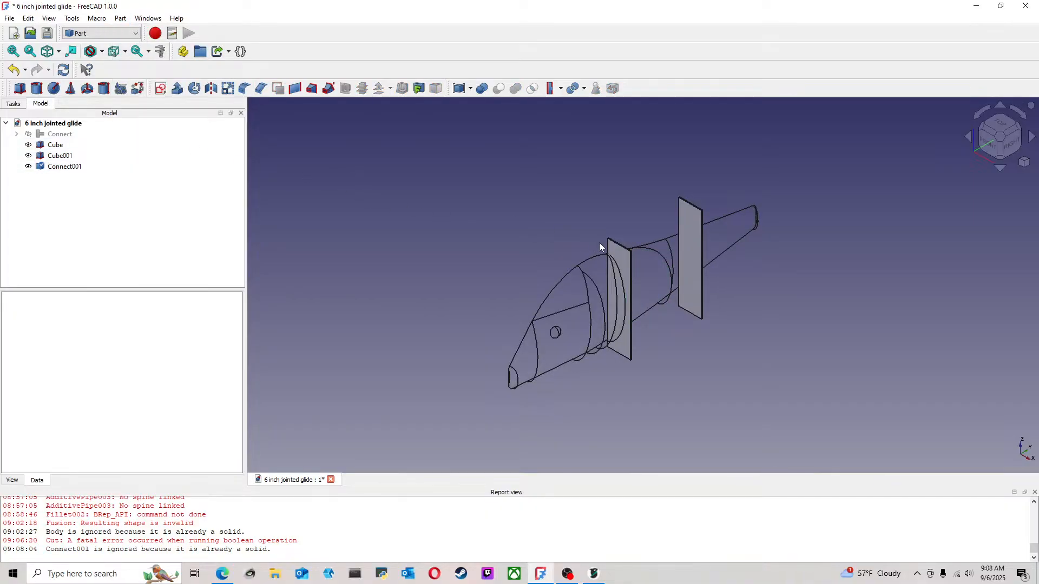
Subtract the rear thin cube from the imported lure body with a boolean Cut
scroll(693, 261, up, 5)
scroll(787, 334, down, 3)
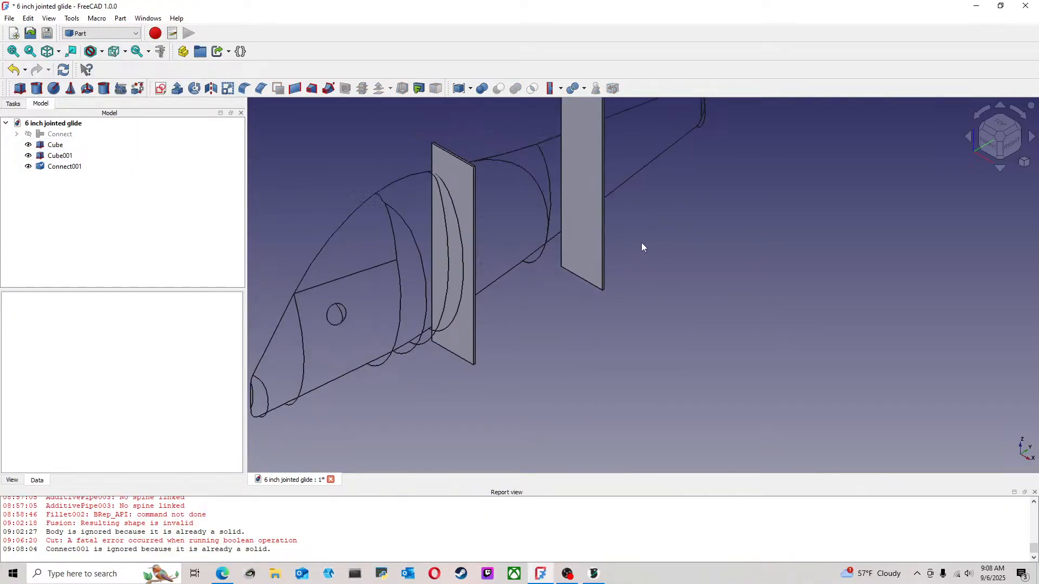
click(608, 264)
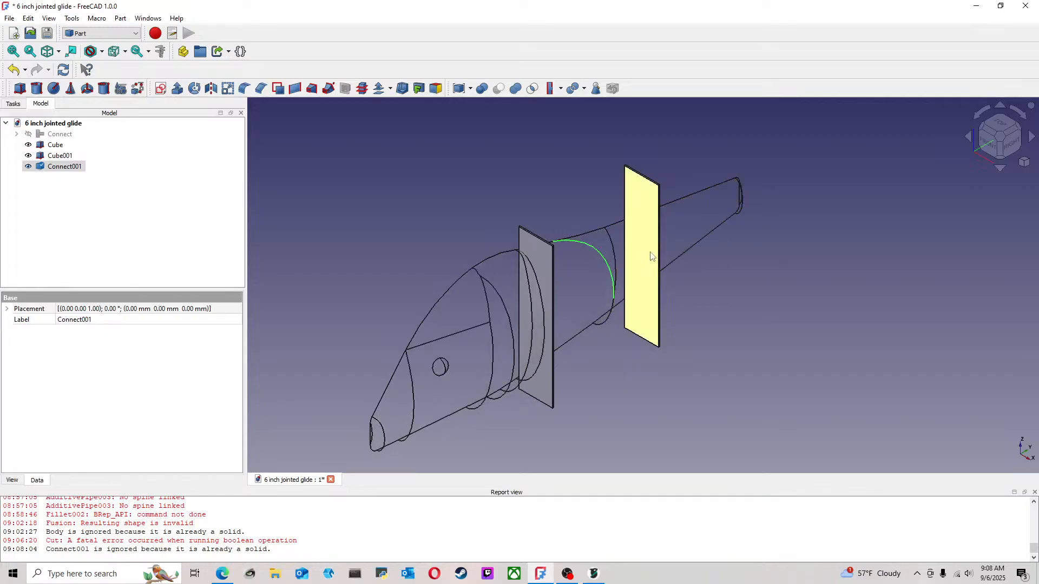
ctrl+click(640, 256)
click(499, 88)
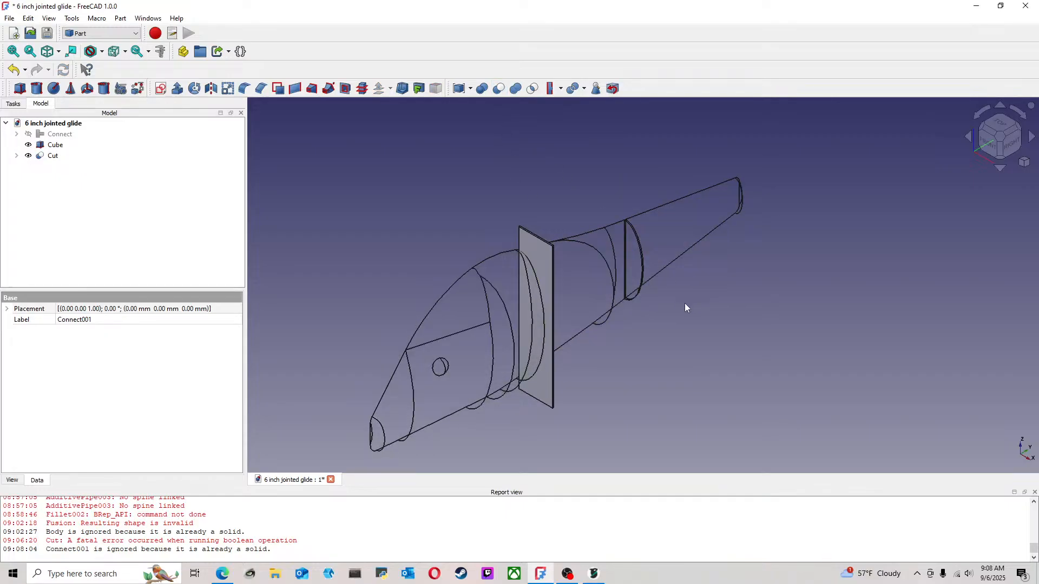
Subtract the front thin cube from the already cut lure body with a second boolean Cut
click(573, 269)
ctrl+click(536, 241)
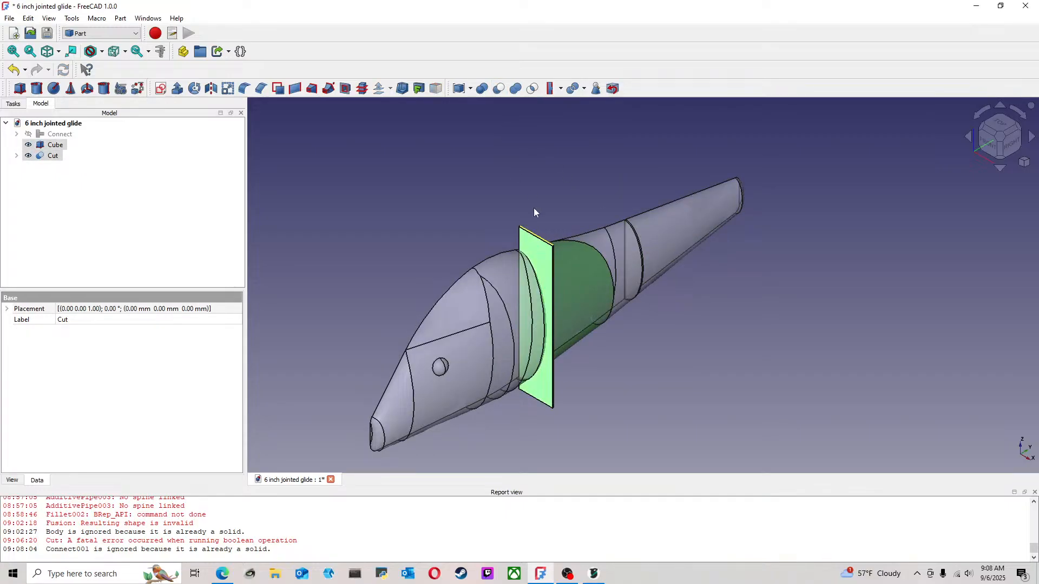
click(499, 89)
Examine the front and rear joint cuts in the lure body from several angles
scroll(586, 369, up, 5)
middle_drag(587, 358, 661, 216)
right_click(595, 575)
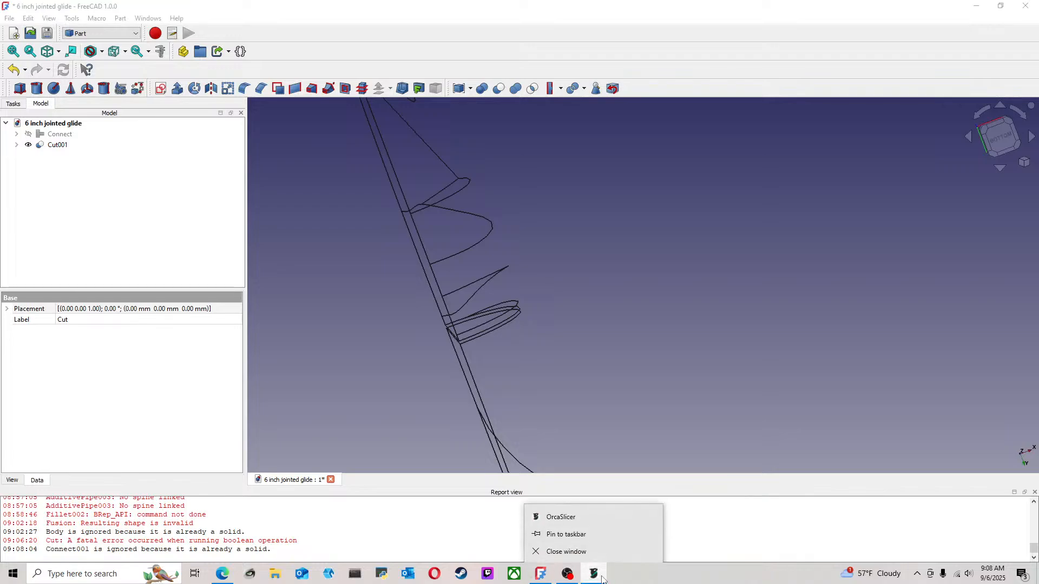
click(735, 399)
scroll(683, 386, down, 5)
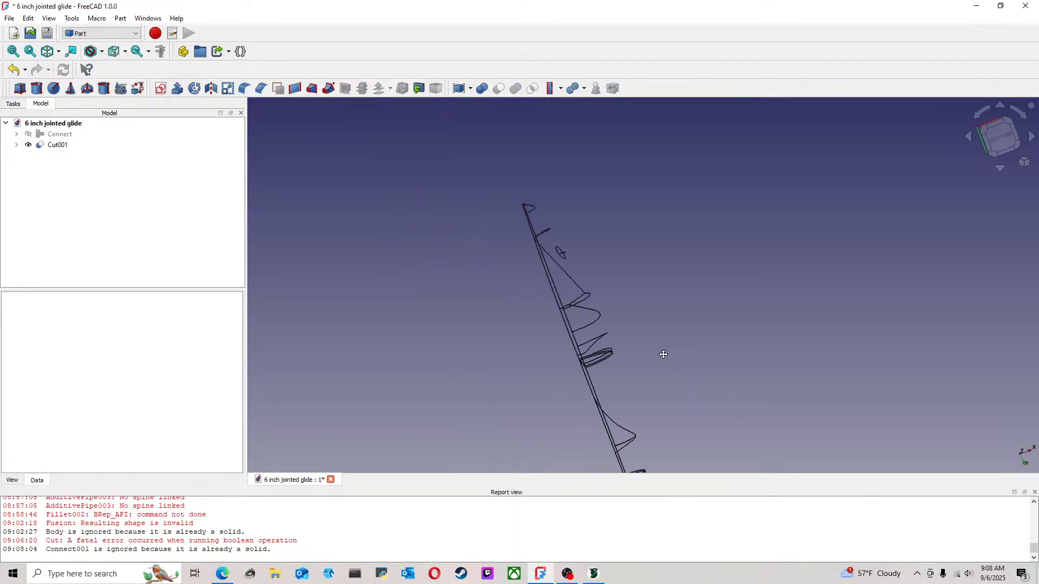
middle_drag(663, 353, 670, 401)
middle_drag(595, 323, 398, 299)
click(59, 146)
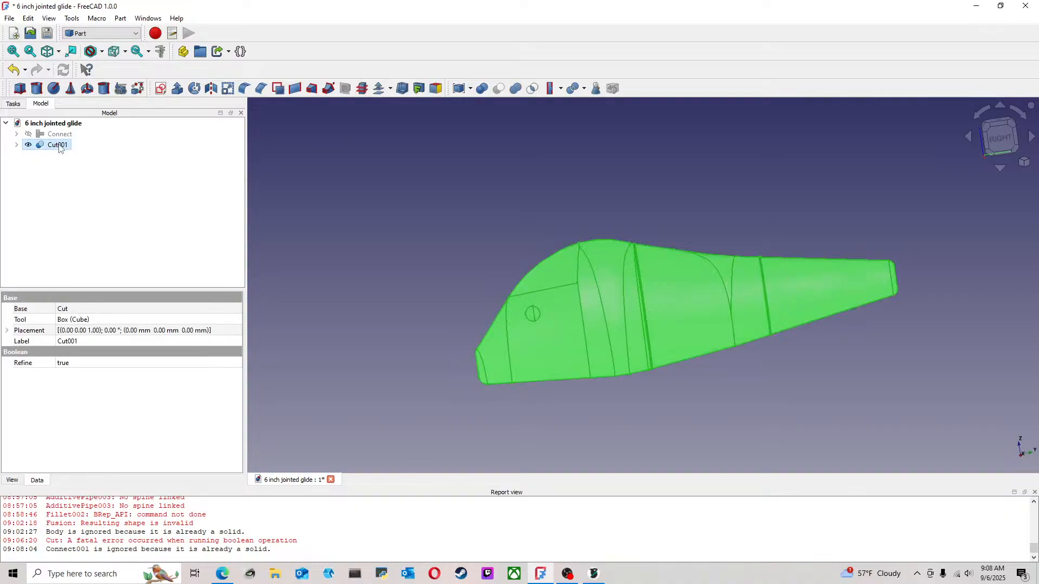
right_click(59, 146)
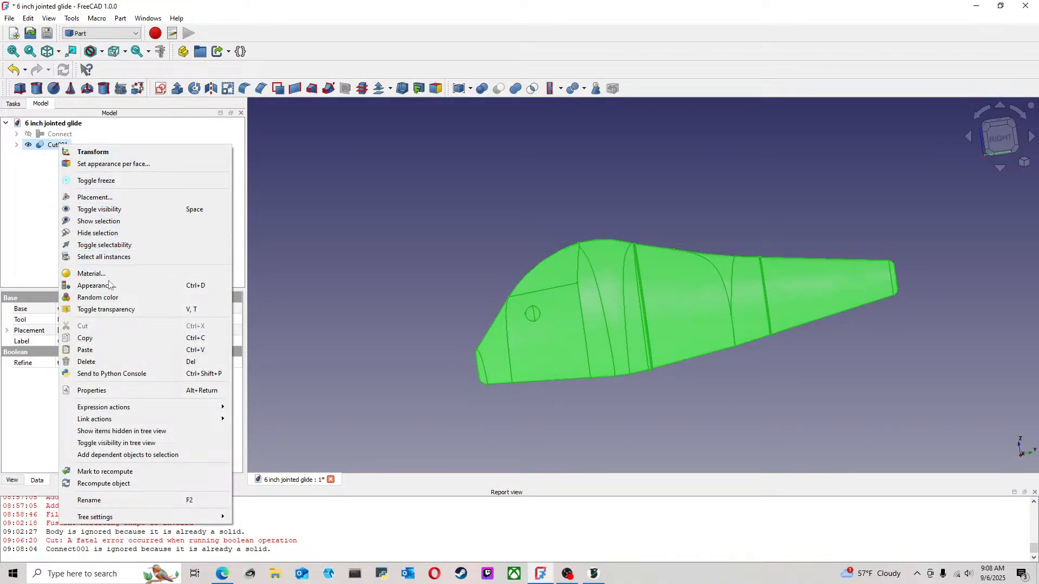
click(127, 286)
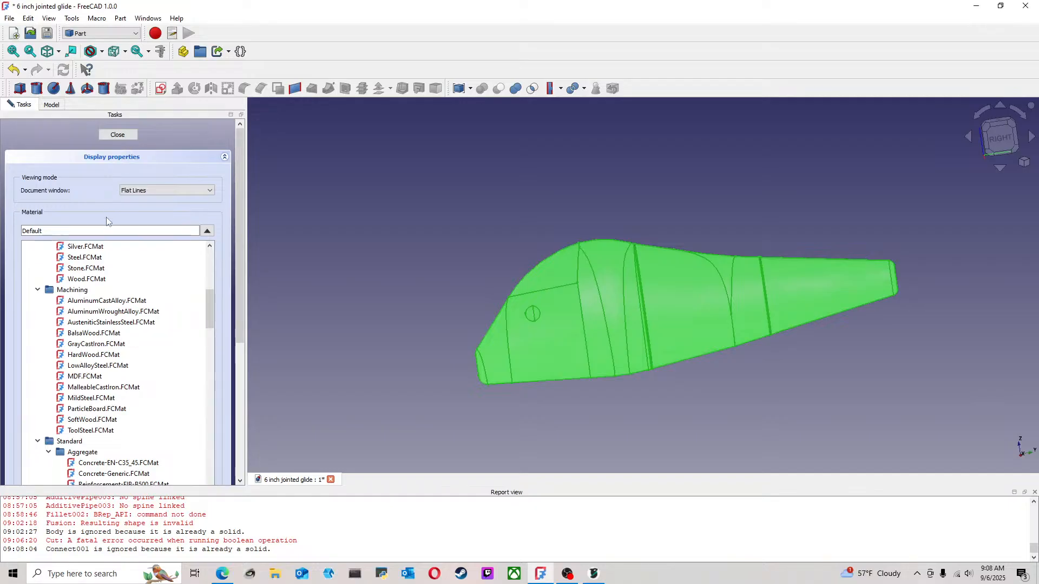
scroll(103, 284, up, 8)
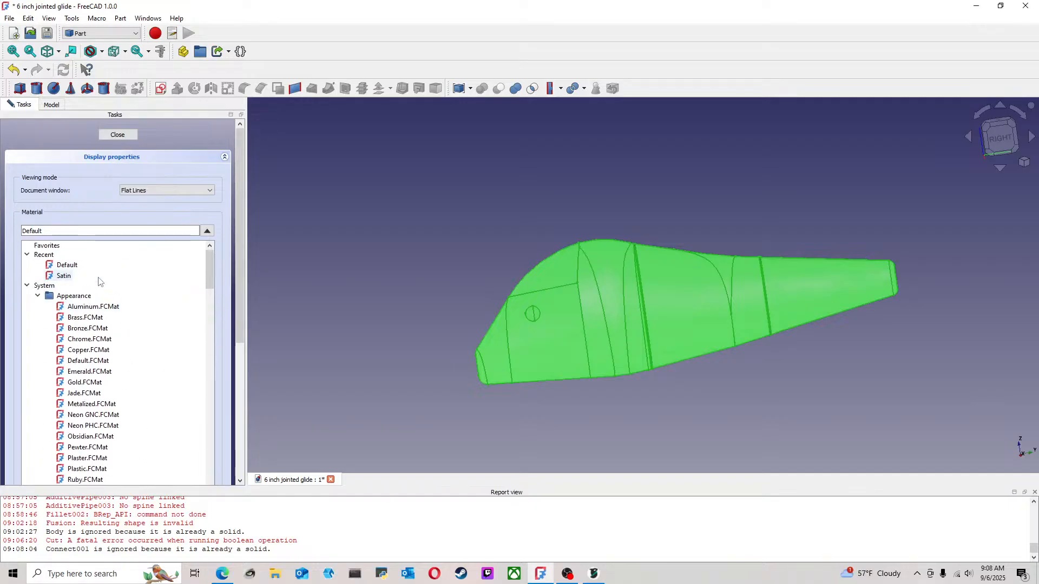
click(117, 135)
Assign a random color to the cut lure body and clear the selection
right_click(63, 148)
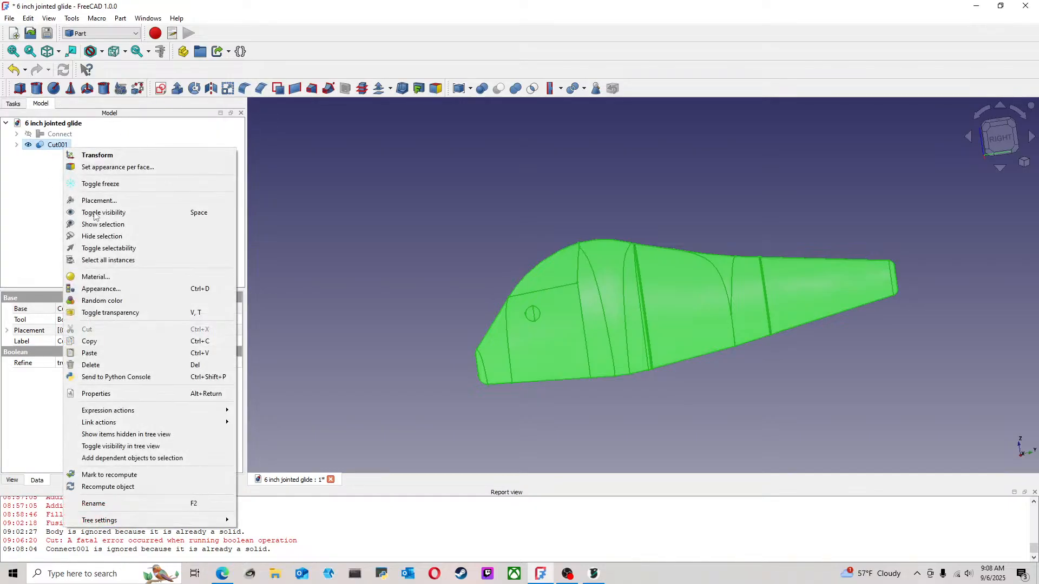
click(137, 303)
click(432, 250)
middle_drag(449, 240, 468, 244)
middle_drag(553, 253, 591, 285)
Hide the cut lure body and show it again to check its face display
click(55, 146)
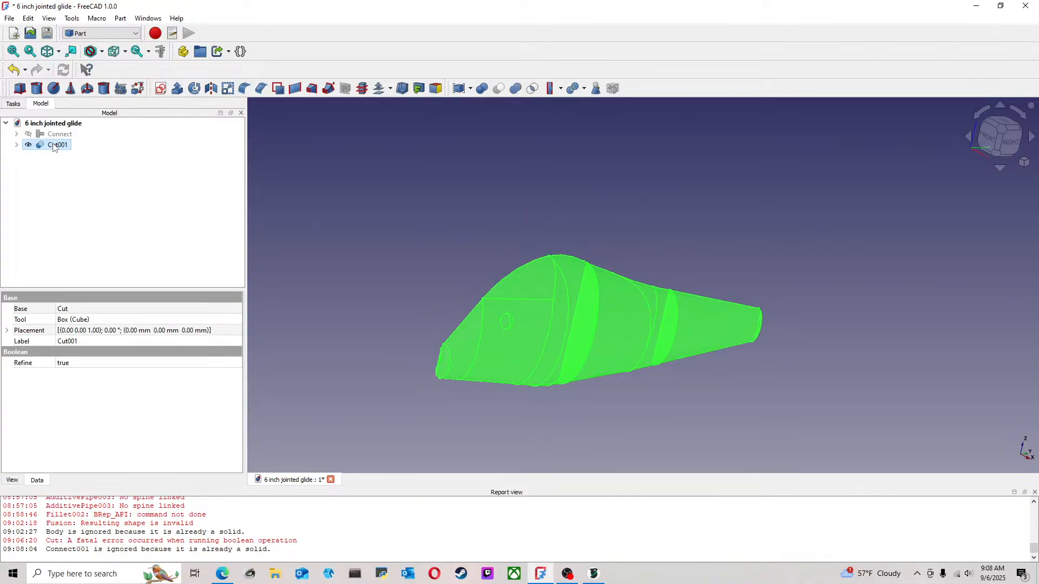
key(space)
key(space)
click(521, 213)
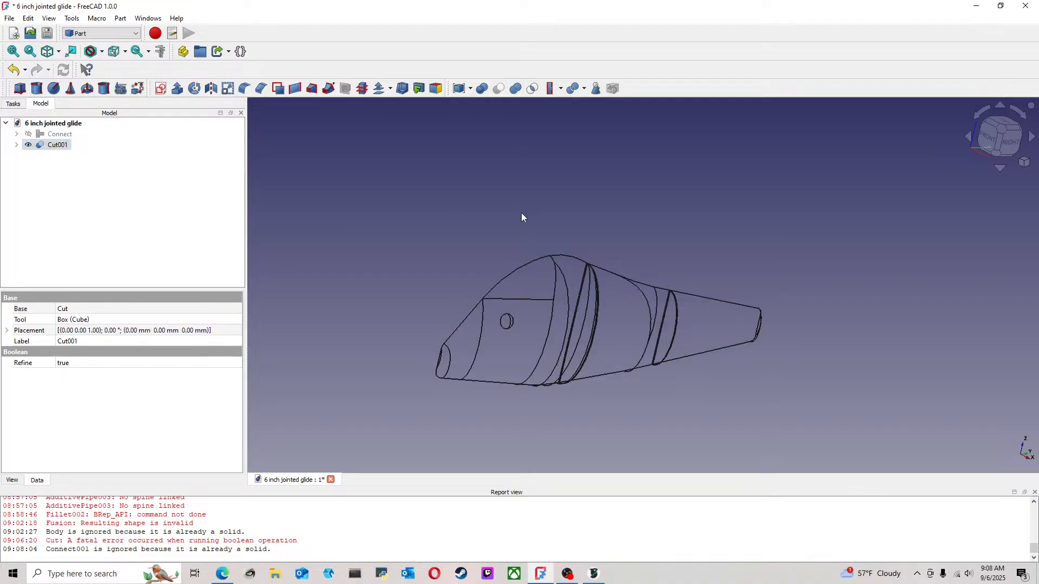
scroll(575, 245, up, 1)
middle_drag(577, 248, 608, 210)
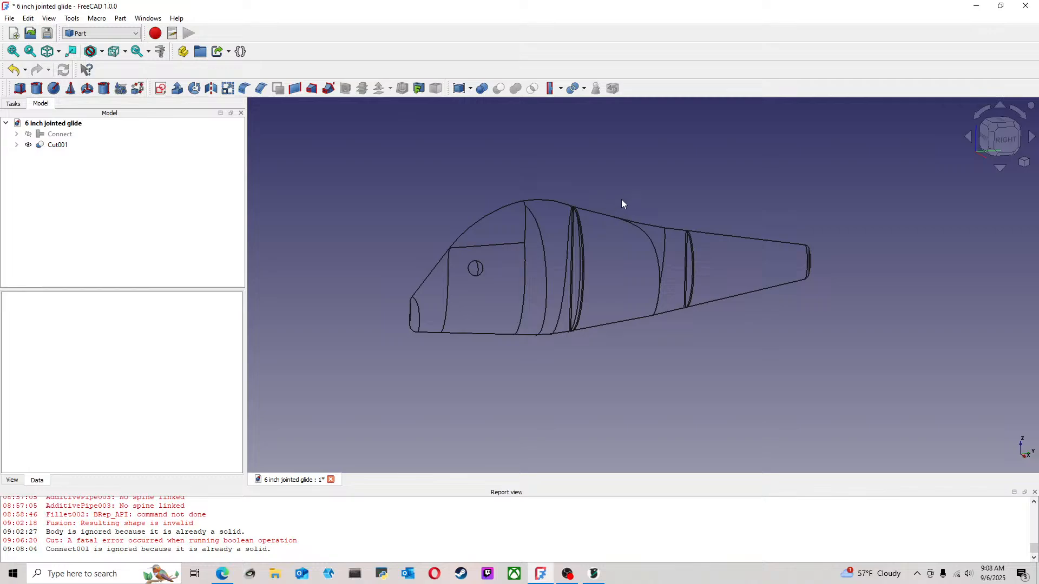
Add a new Part cube alongside the cut lure body
click(1000, 138)
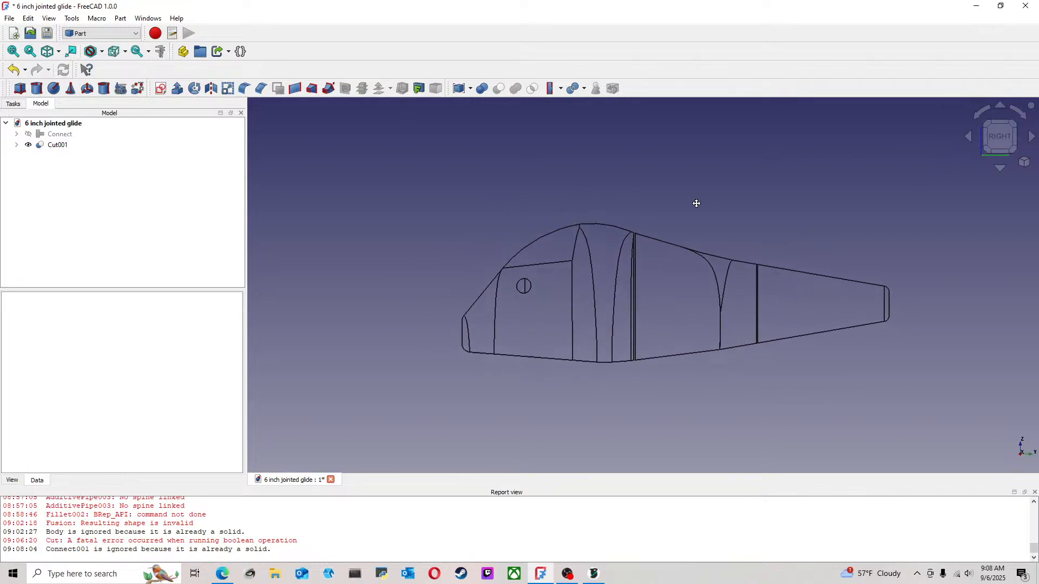
middle_drag(696, 204, 620, 196)
scroll(648, 224, up, 2)
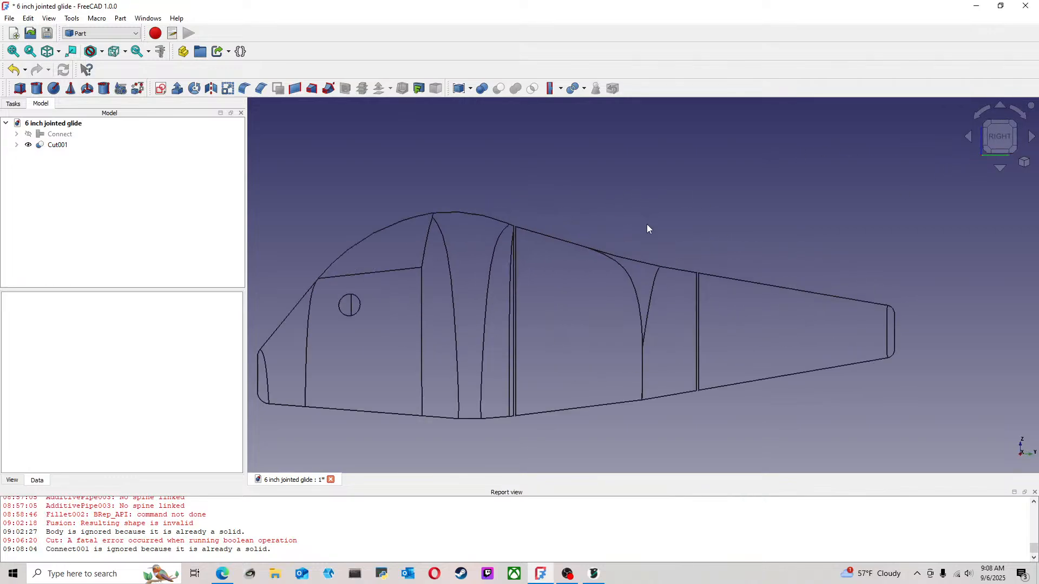
click(20, 89)
scroll(539, 289, up, 4)
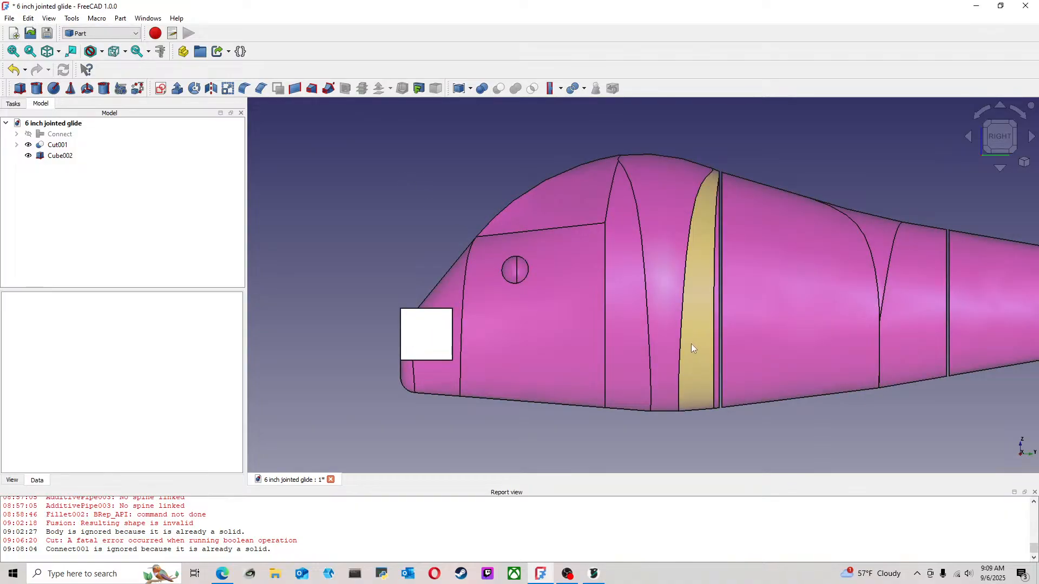
Edit the new cube's dimensions, keeping length and width at 10 mm and setting the height to 60 mm
click(64, 157)
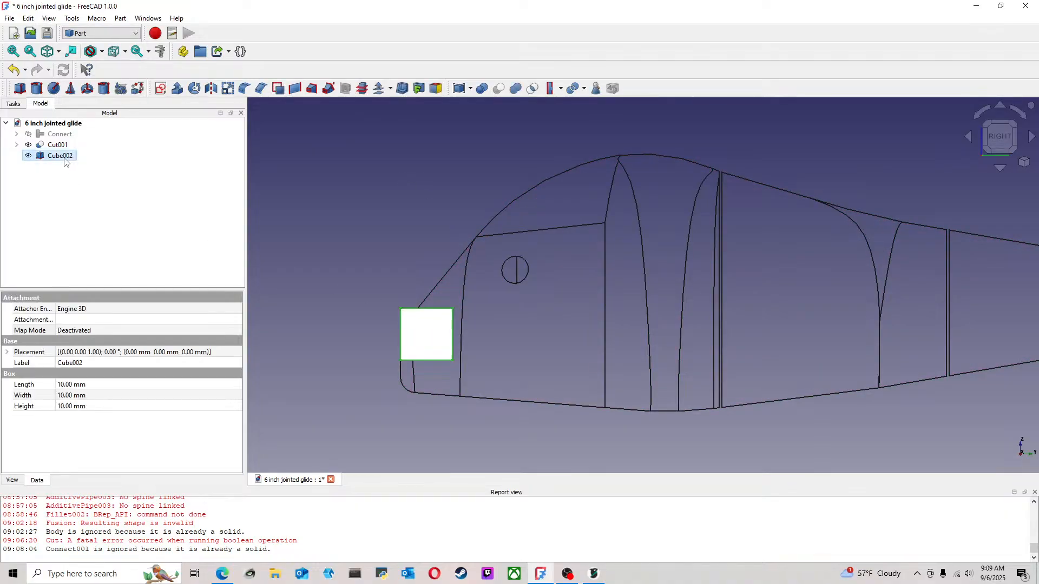
right_click(65, 158)
click(81, 164)
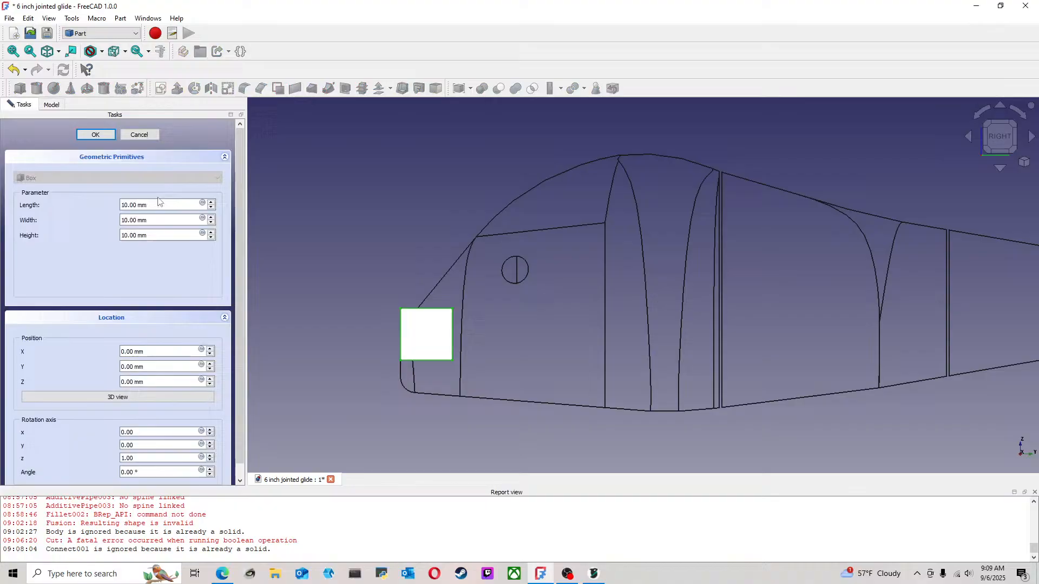
click(212, 217)
click(211, 217)
click(211, 217)
click(211, 222)
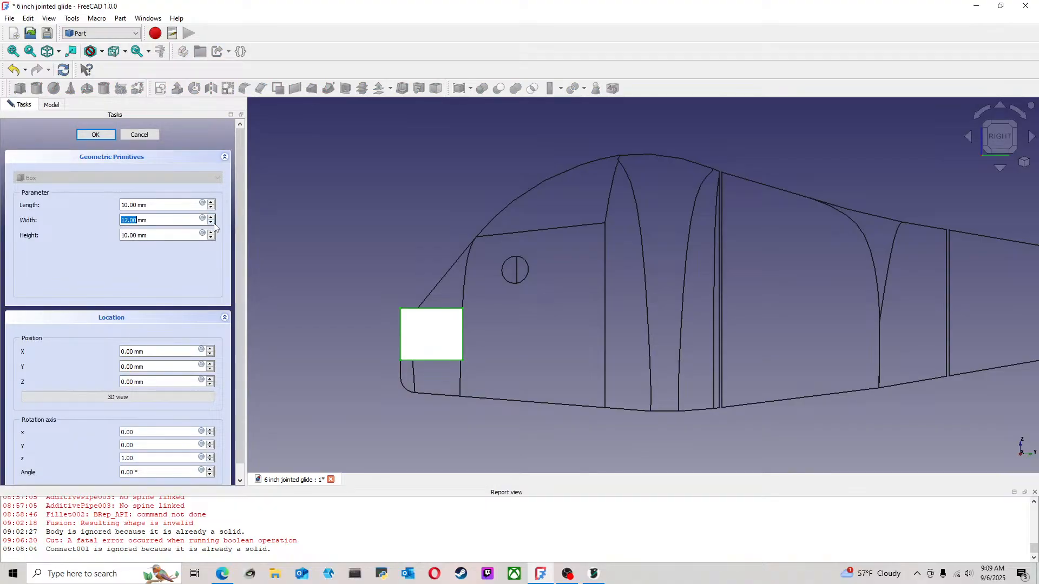
click(211, 223)
click(211, 222)
click(211, 233)
drag(211, 235, 211, 234)
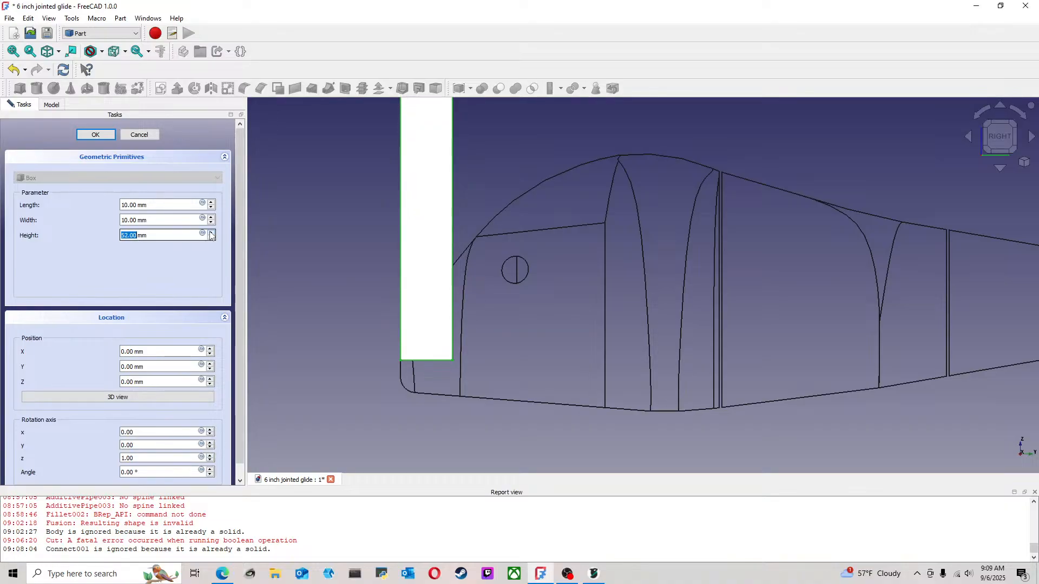
scroll(326, 277, down, 3)
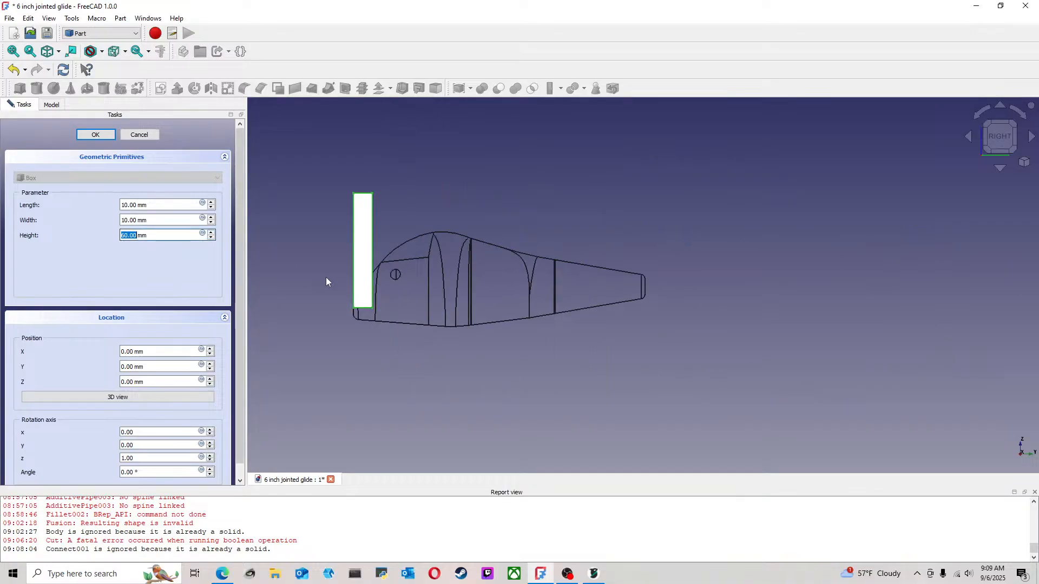
click(102, 137)
click(456, 226)
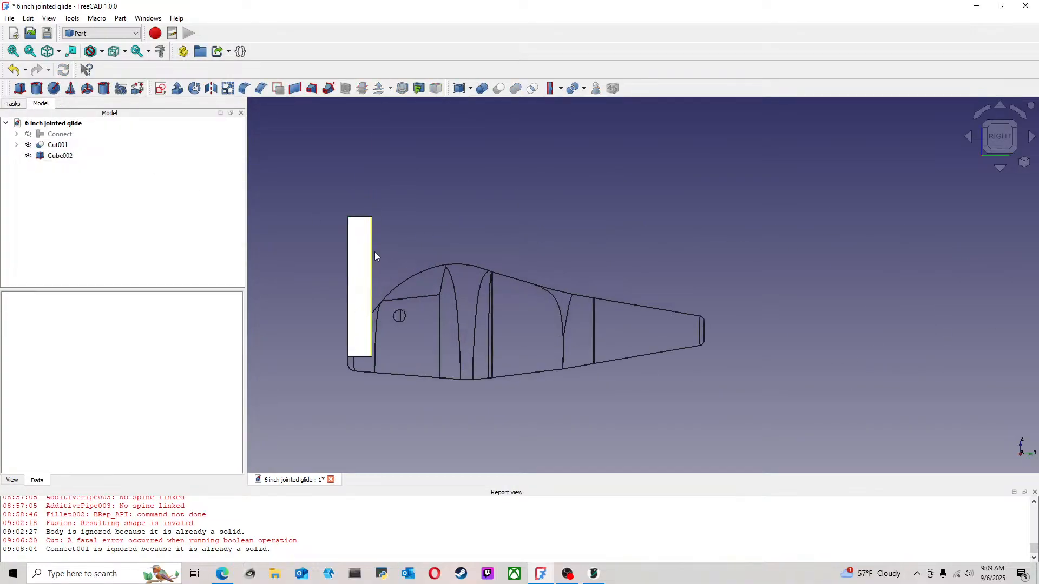
Rotate the new cube about the Z axis to 315° so a corner points at the lure's centerline in the bottom view
scroll(334, 292, up, 2)
scroll(332, 234, up, 2)
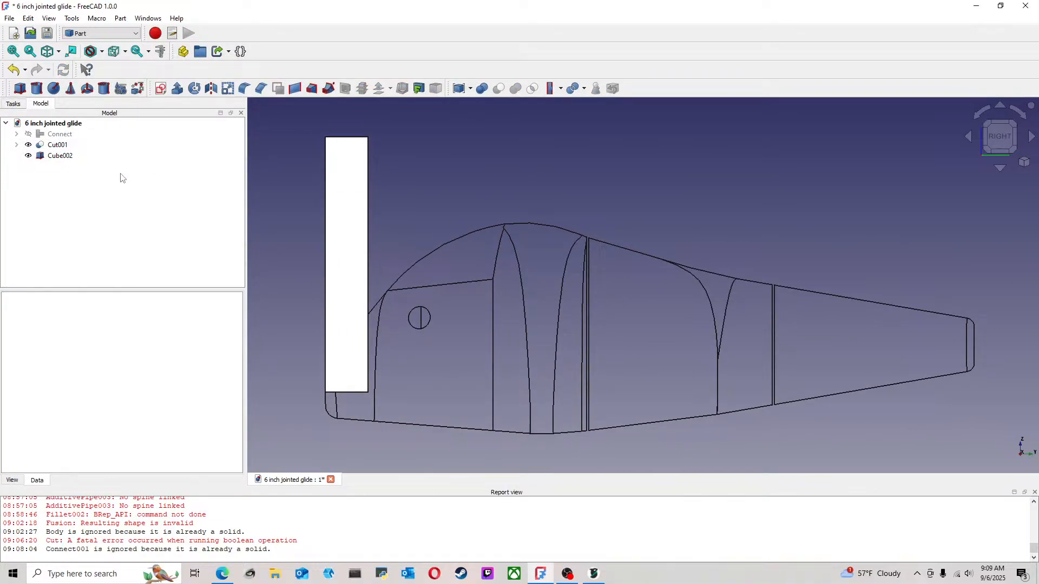
click(1000, 153)
click(1000, 154)
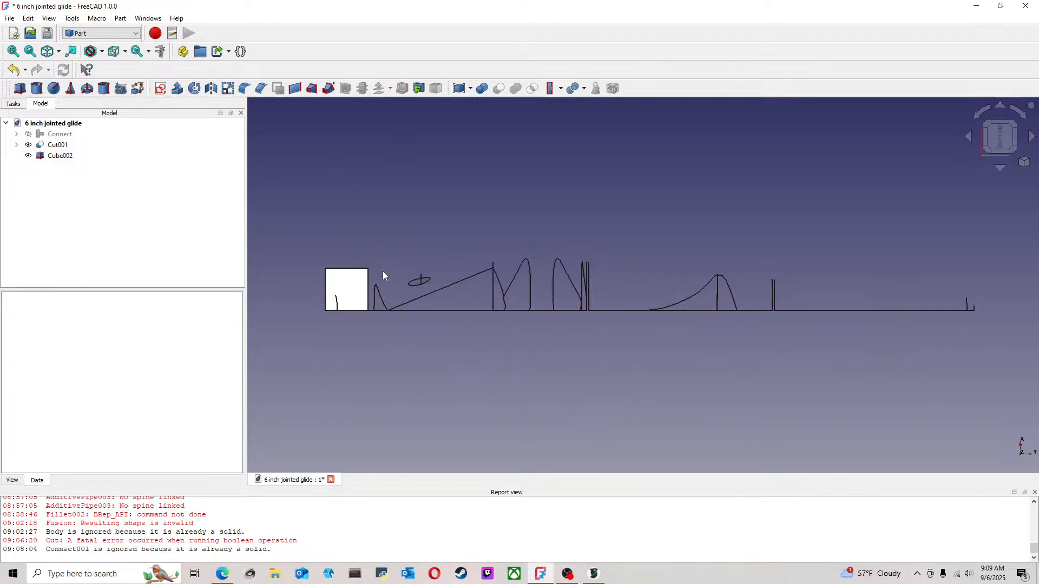
middle_drag(380, 248, 459, 269)
scroll(444, 286, up, 3)
click(53, 156)
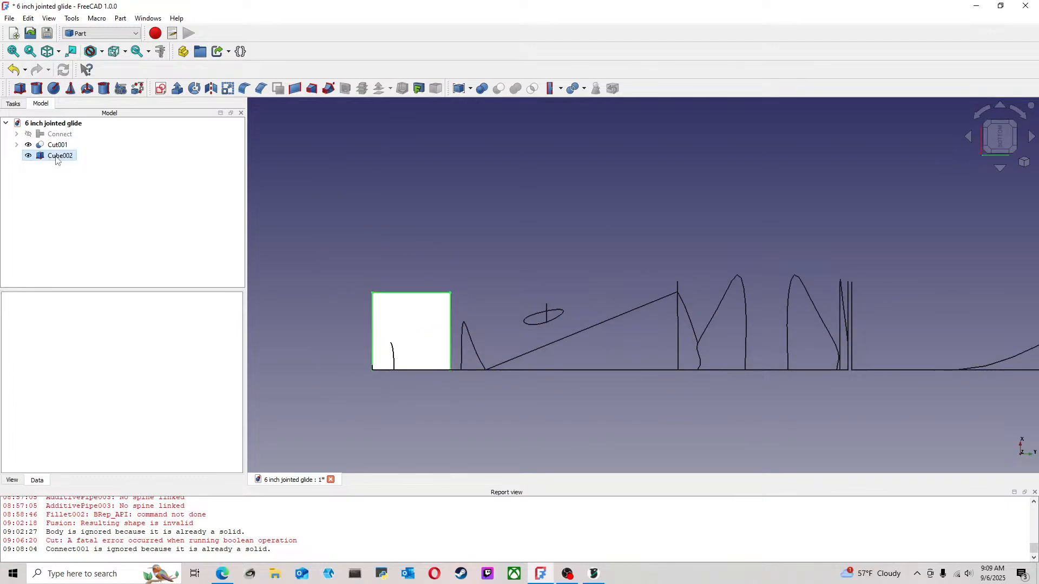
right_click(52, 156)
click(33, 172)
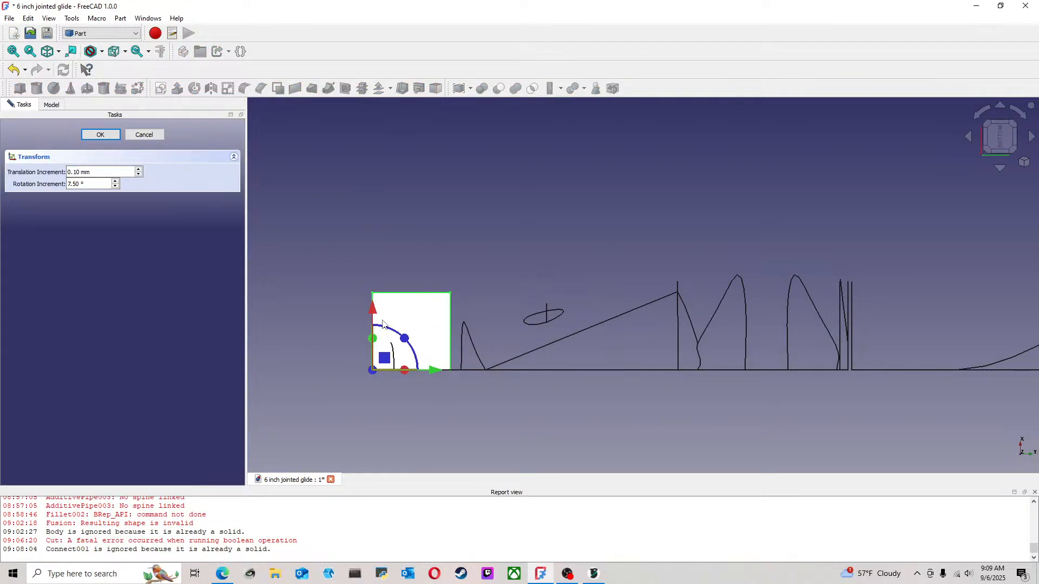
drag(404, 340, 357, 305)
click(100, 135)
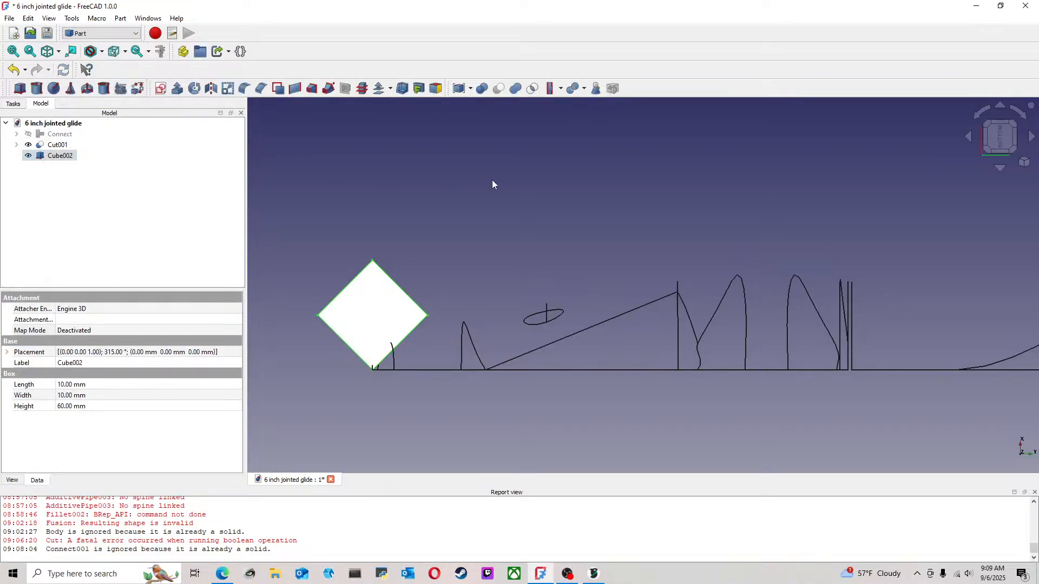
Check the front cutting cube's placement in the cut's history and set the new cube's Z position to 63.2 mm
scroll(409, 252, down, 2)
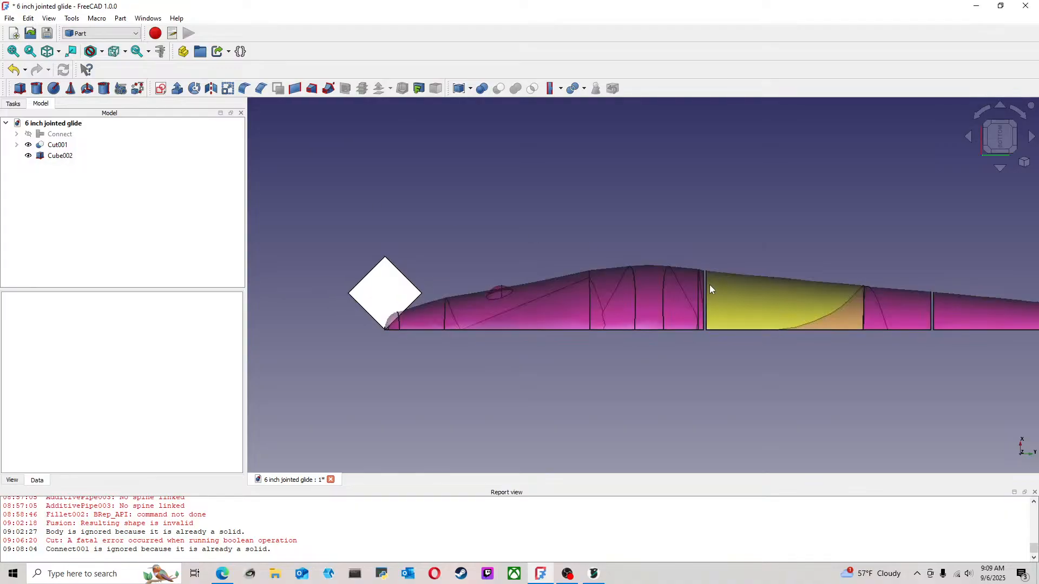
click(17, 145)
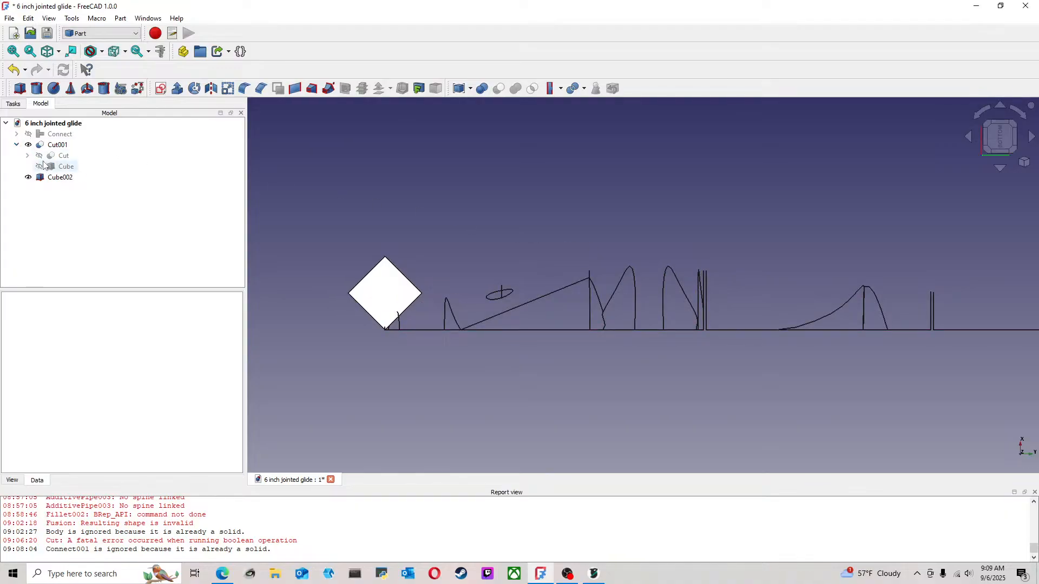
click(27, 156)
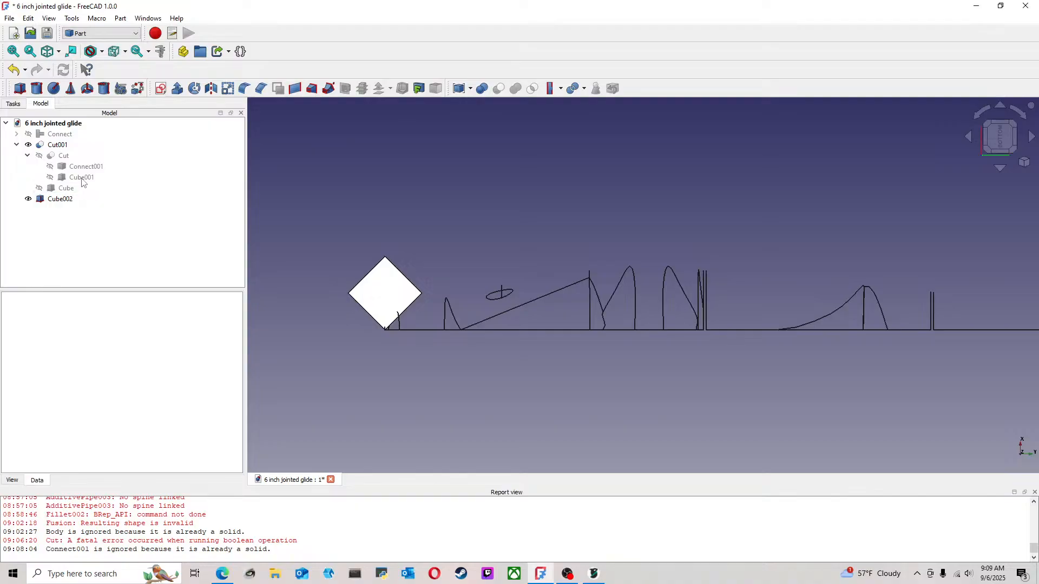
click(47, 190)
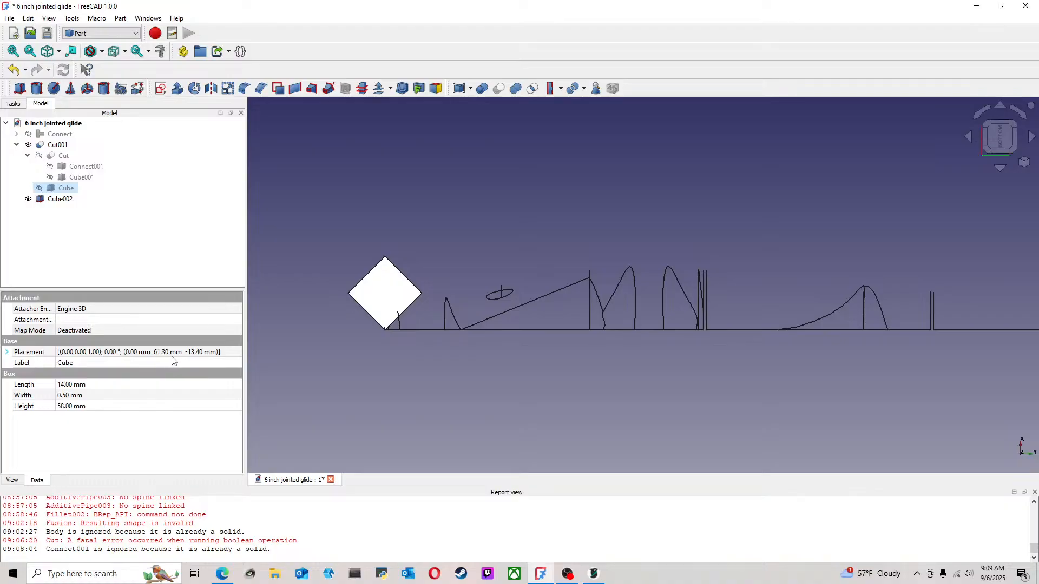
click(317, 256)
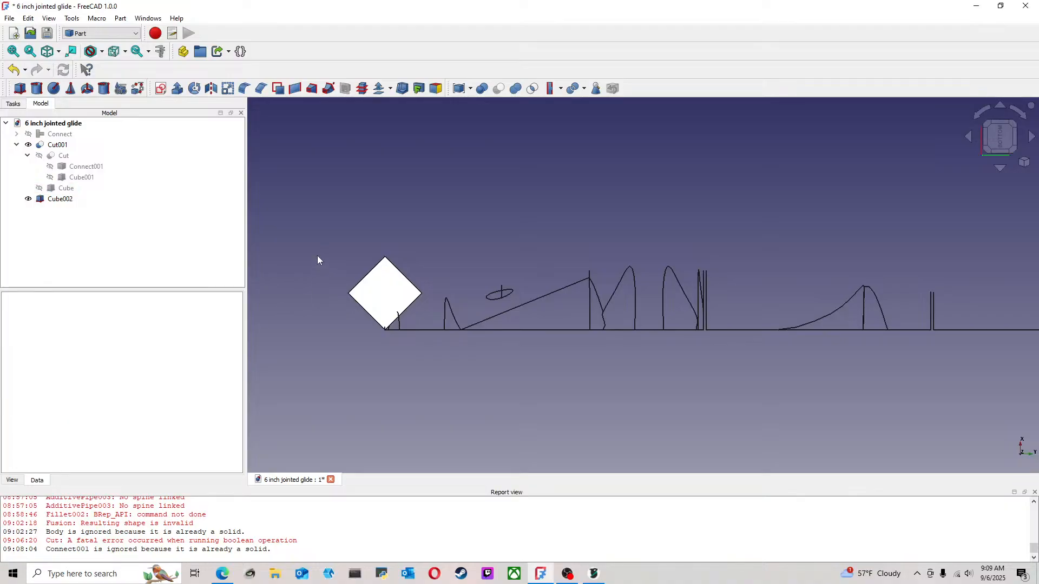
click(58, 200)
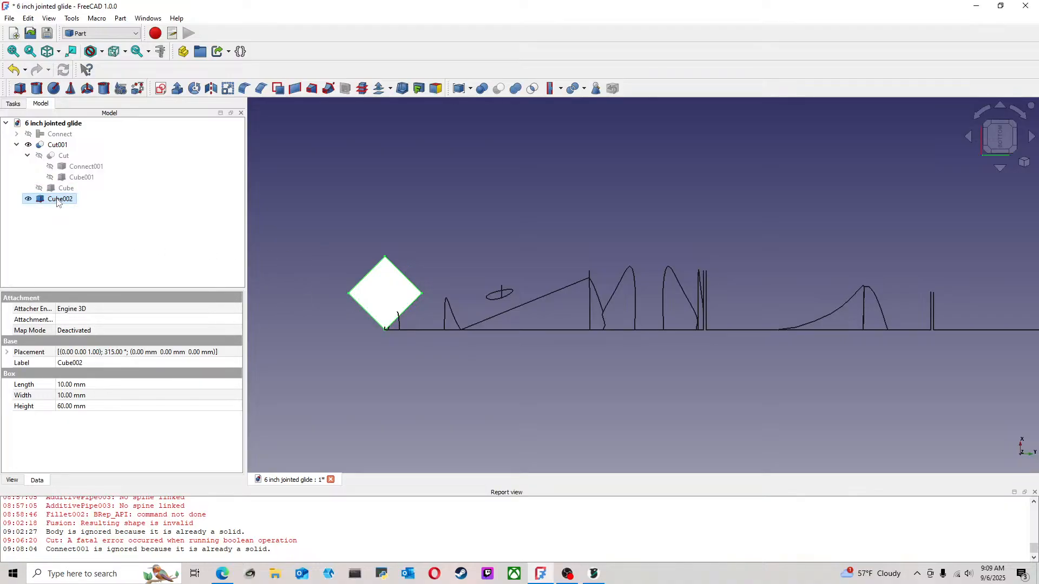
right_click(58, 202)
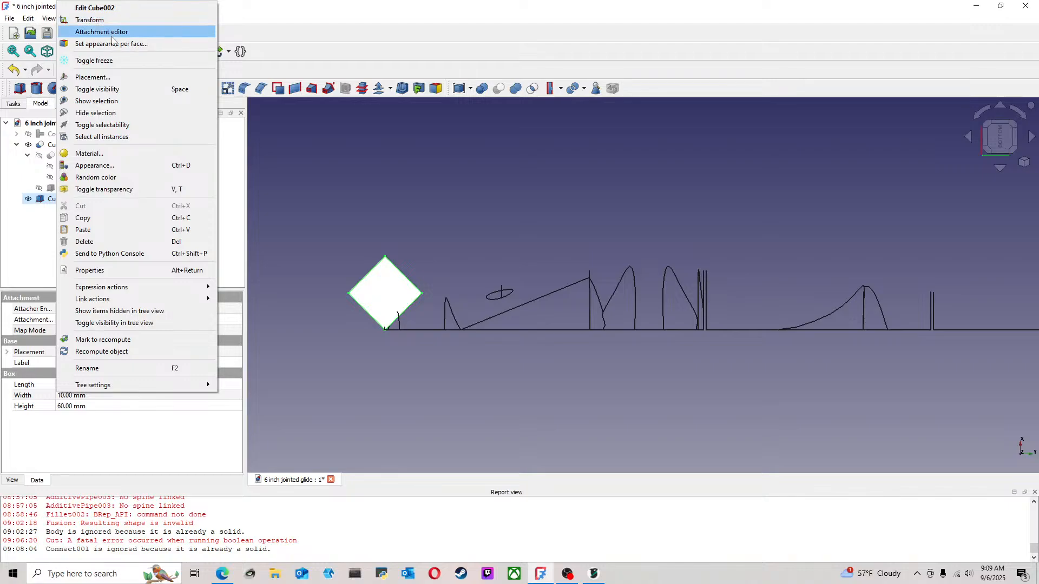
click(108, 77)
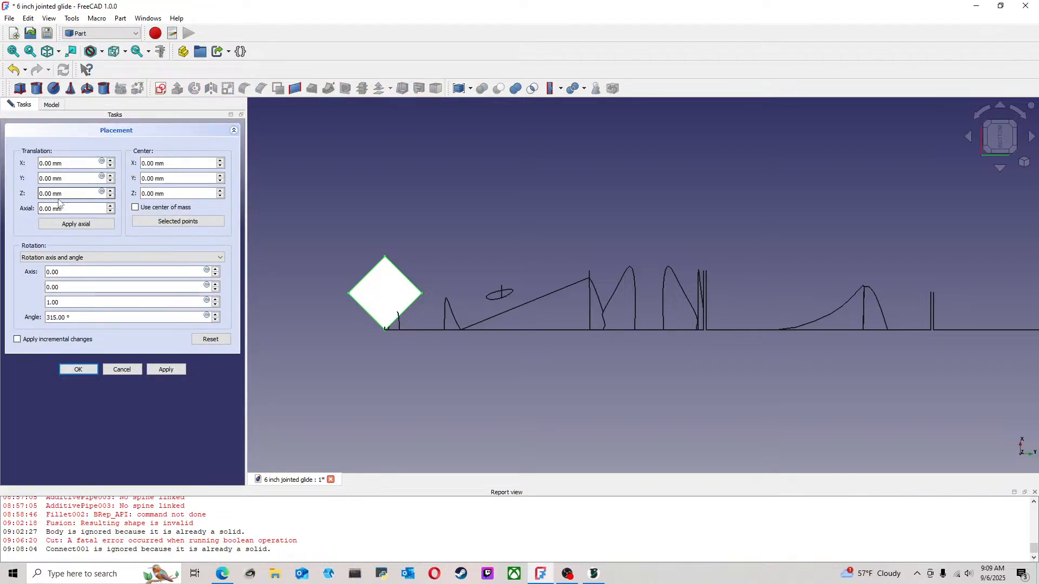
click(76, 179)
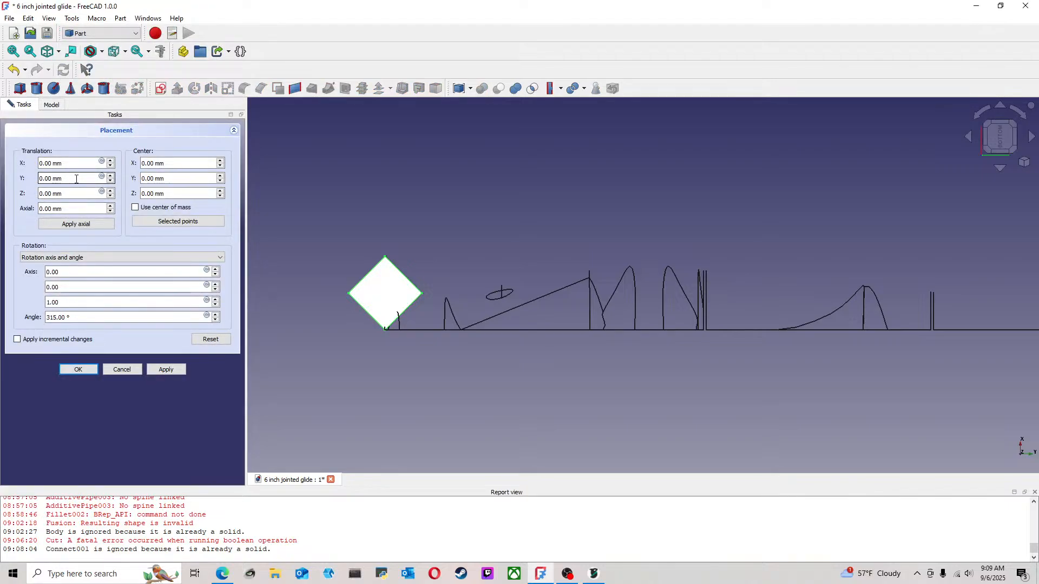
click(79, 191)
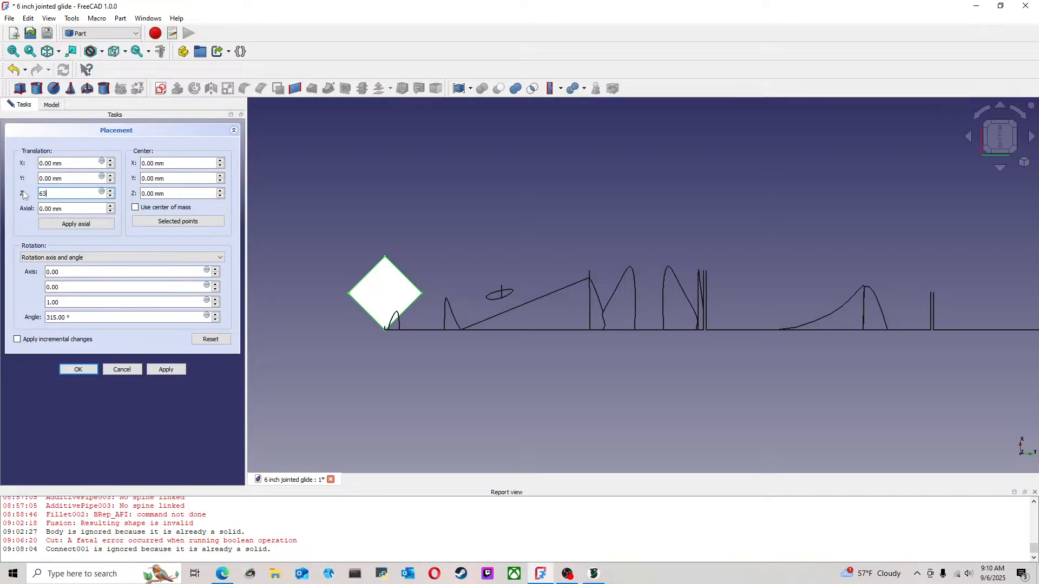
text(63.2)
click(79, 370)
mouse_move(362, 317)
middle_down()
mouse_move(394, 323)
mouse_move(374, 326)
middle_up()
click(999, 139)
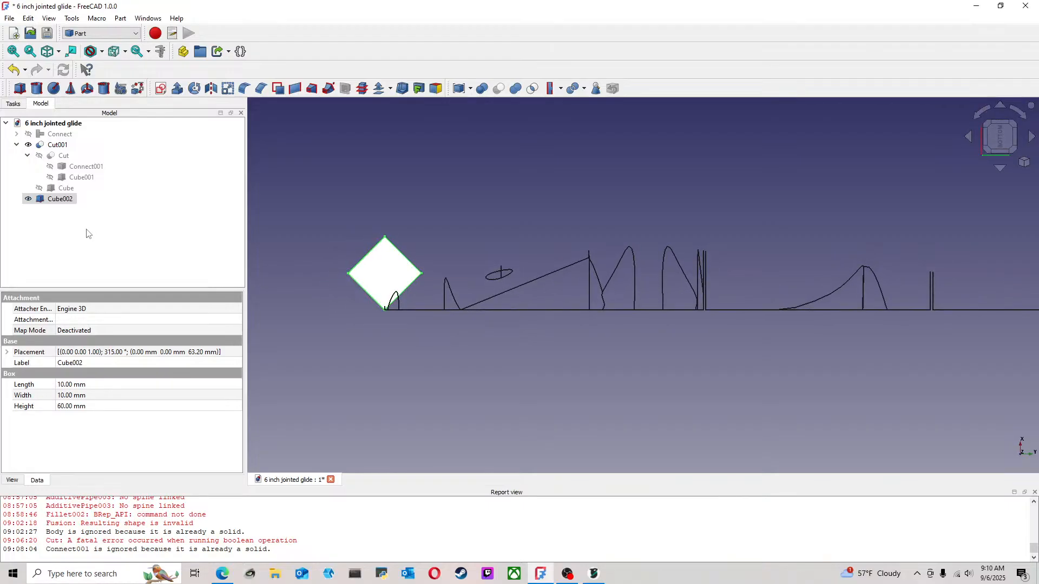
Set the new cube's Y position to 63.2 mm in its placement, reusing the Z value
right_click(68, 207)
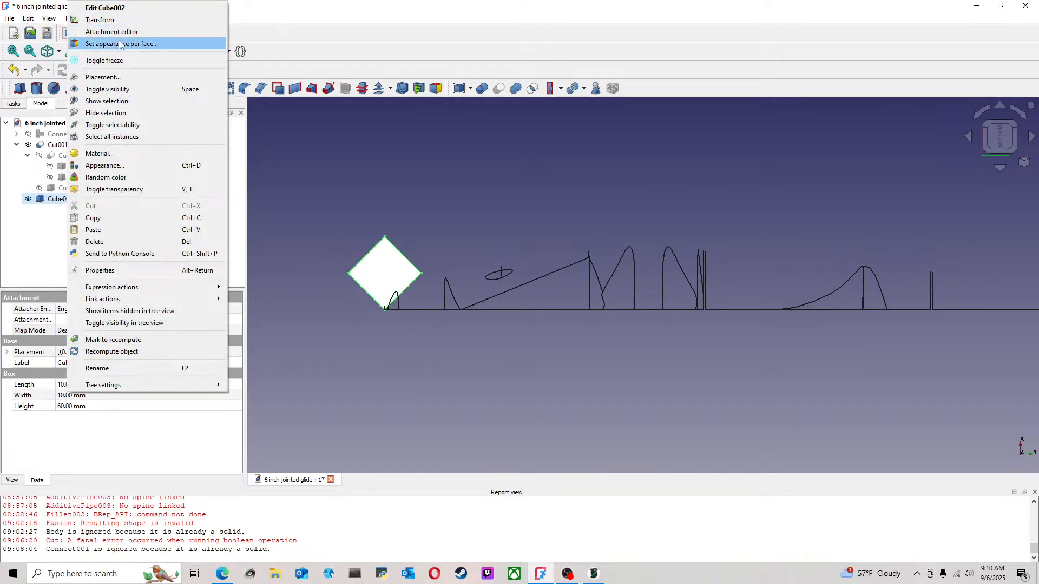
click(122, 77)
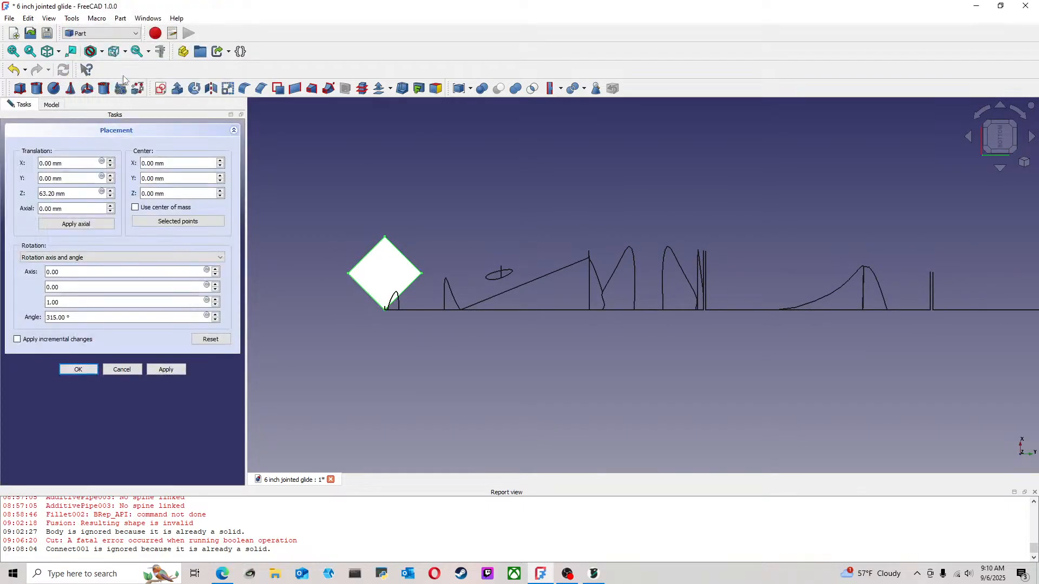
click(74, 194)
drag(14, 198, 25, 194)
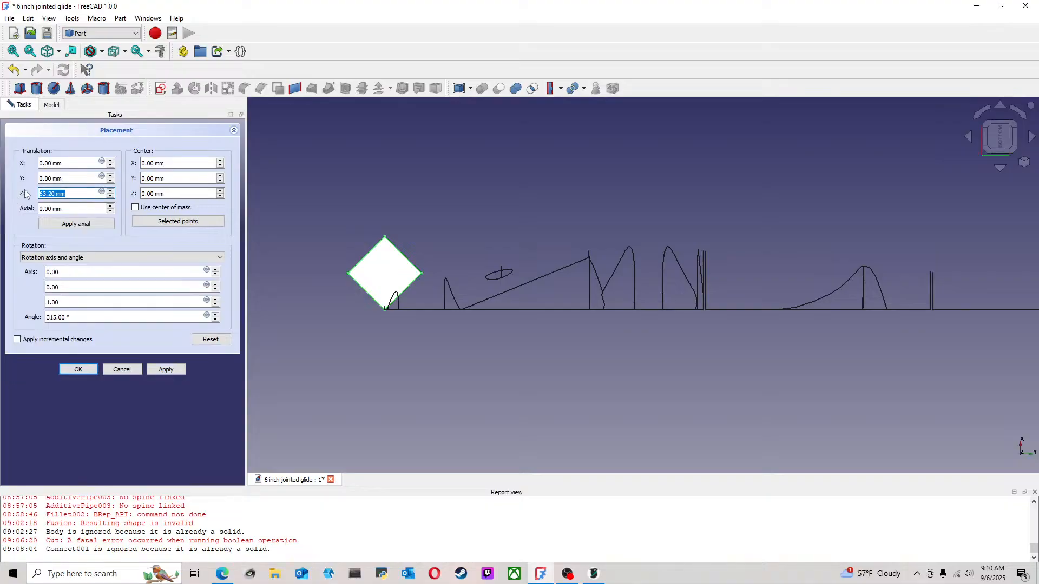
key(ctrl+c)
key(shift+Tab)
key(ctrl+v)
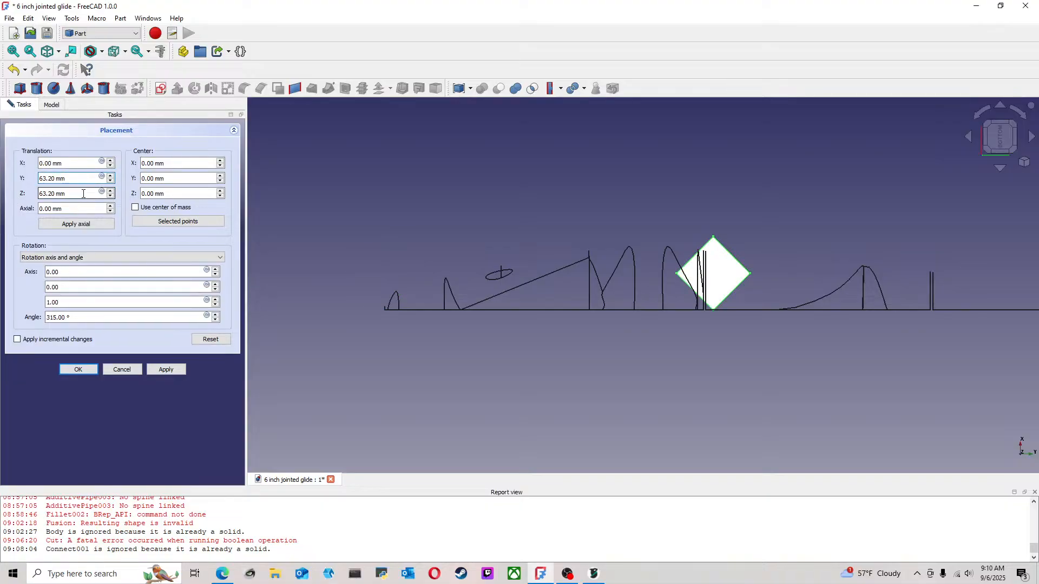
key(BackSpace)
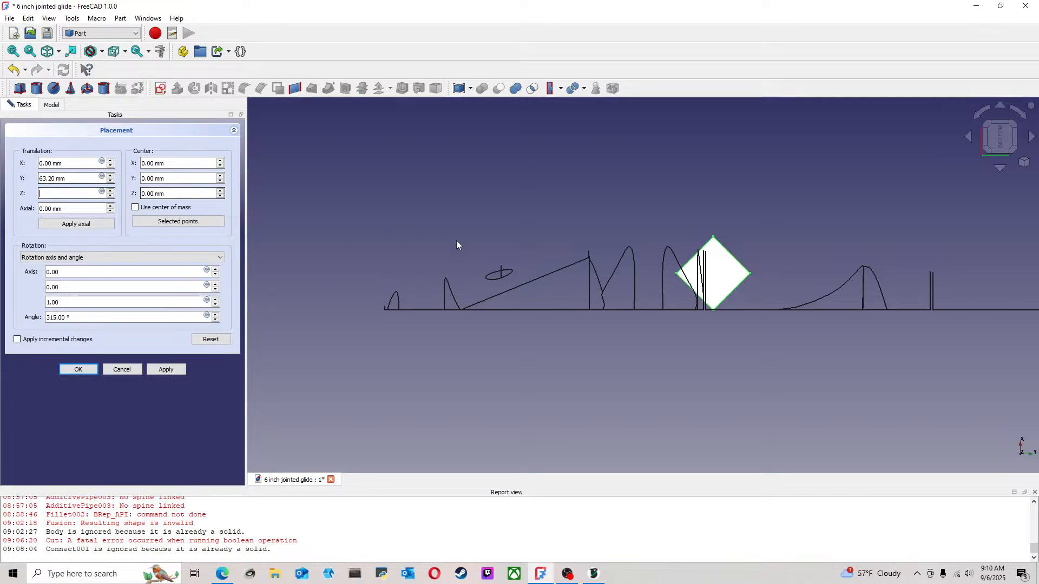
click(78, 369)
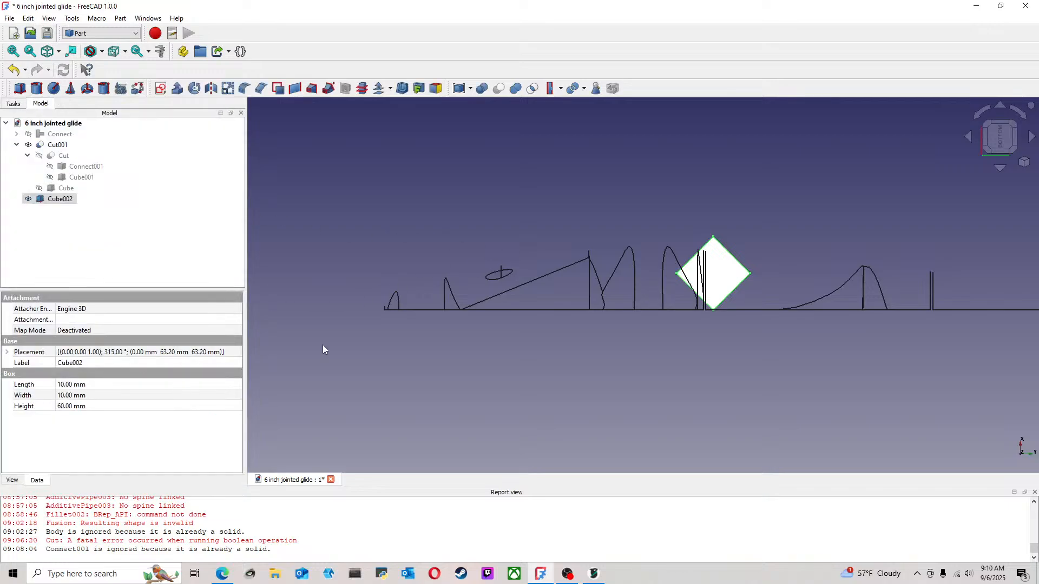
Check the front cutting cube's placement inside the cut and expand the rotated cube's placement properties
middle_drag(823, 312, 660, 352)
scroll(657, 352, up, 2)
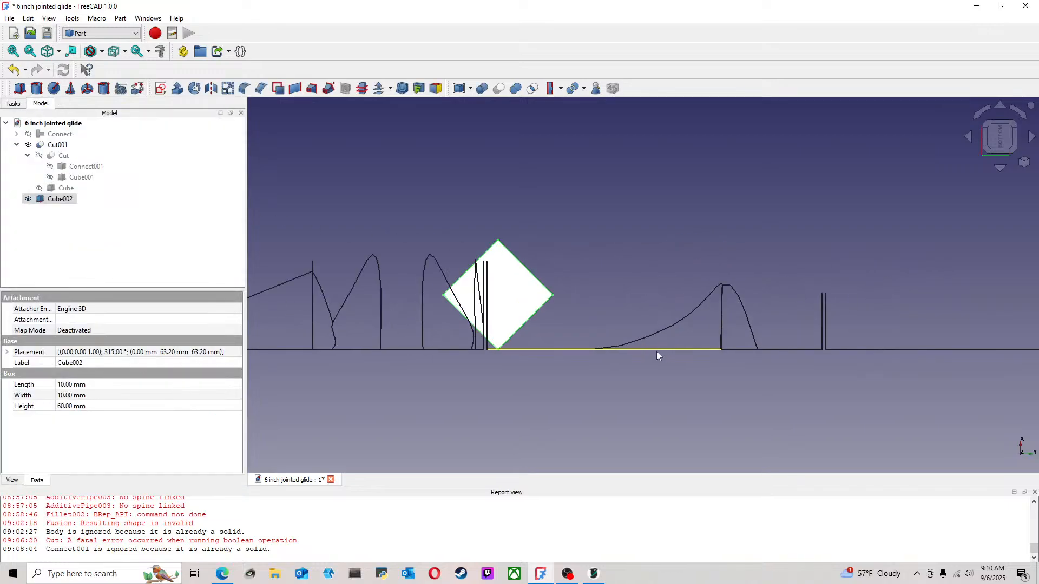
click(70, 190)
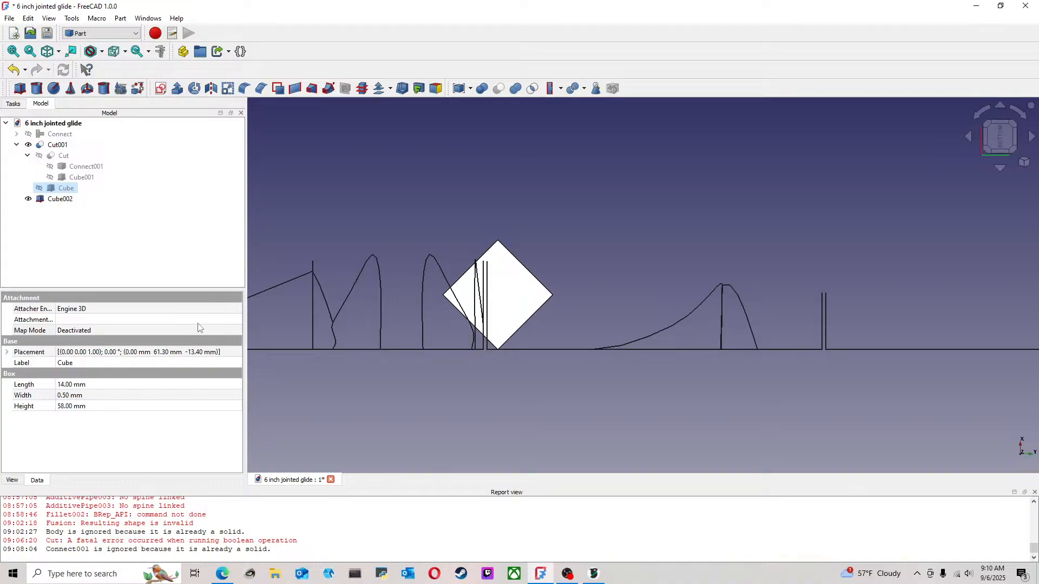
click(62, 201)
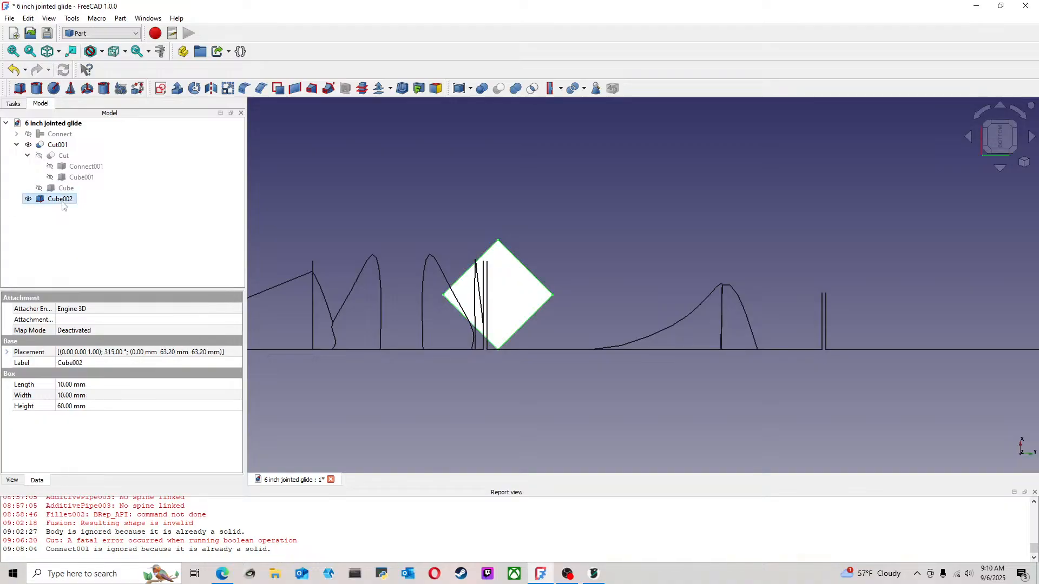
click(169, 354)
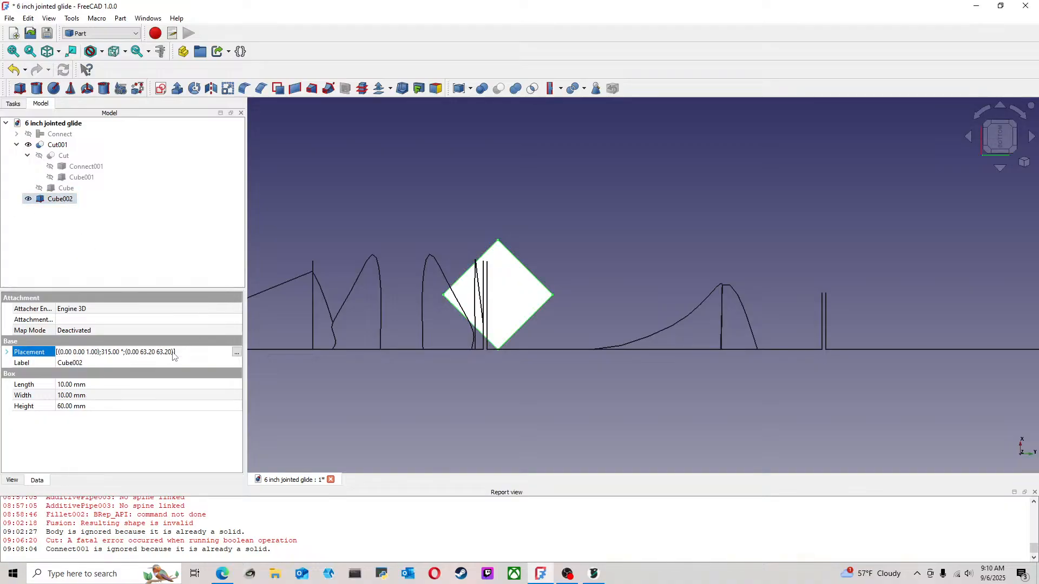
click(7, 352)
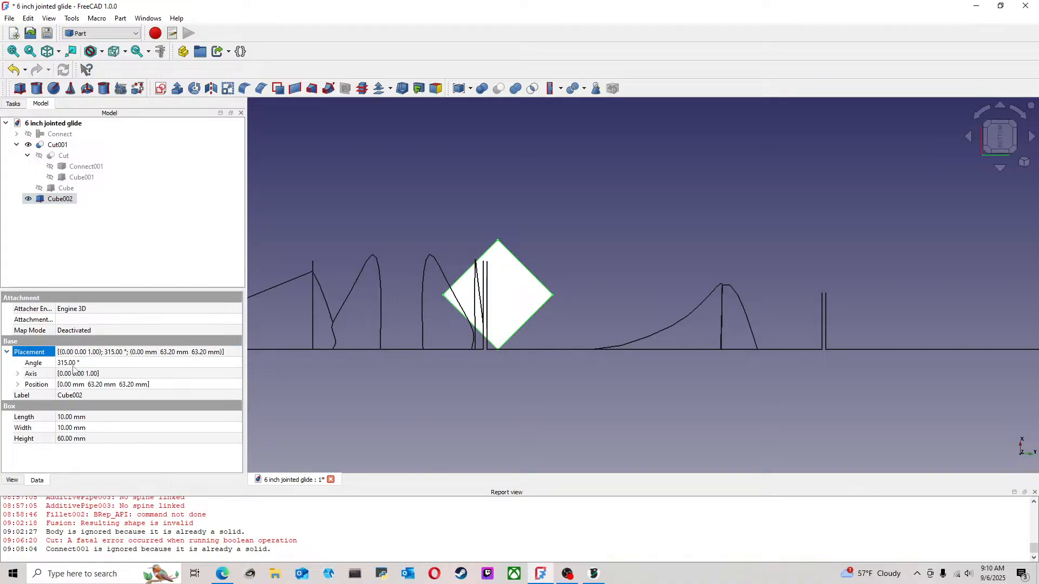
click(99, 385)
click(94, 383)
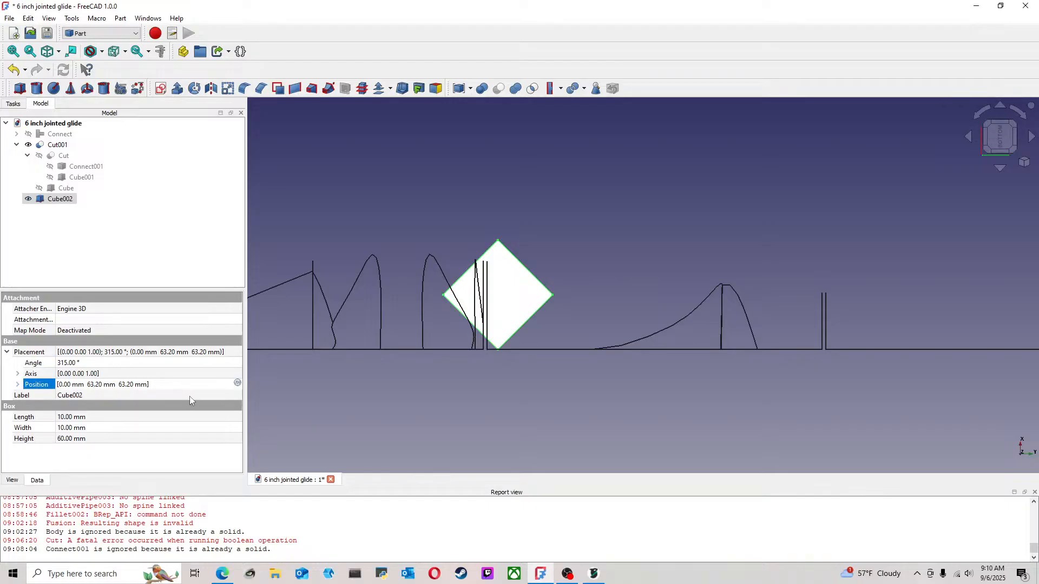
key(BackSpace)
text(1)
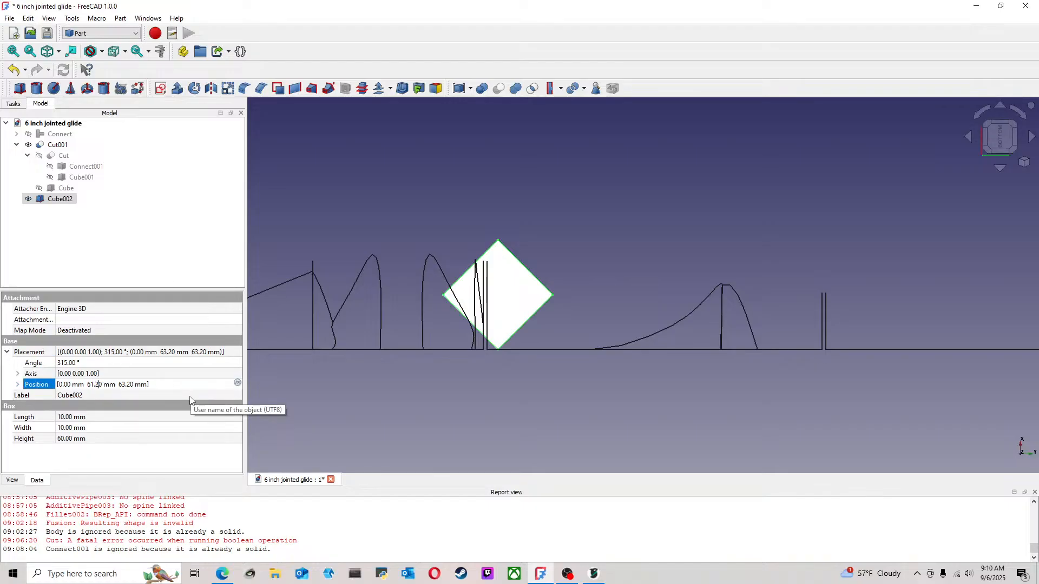
key(Escape)
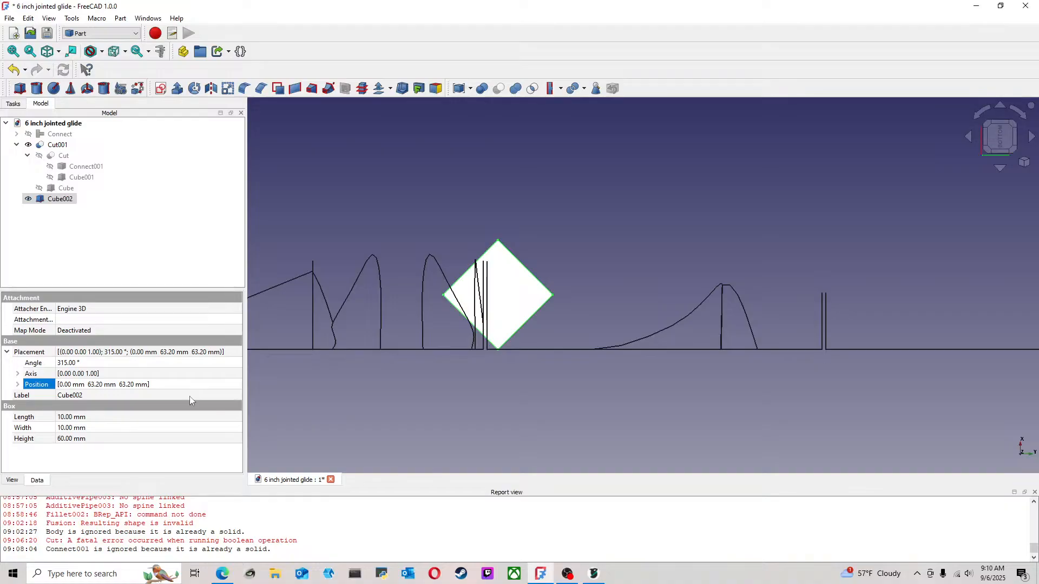
Set the rotated cube's Y position to 61.3 mm to match the front cutting cube
click(18, 385)
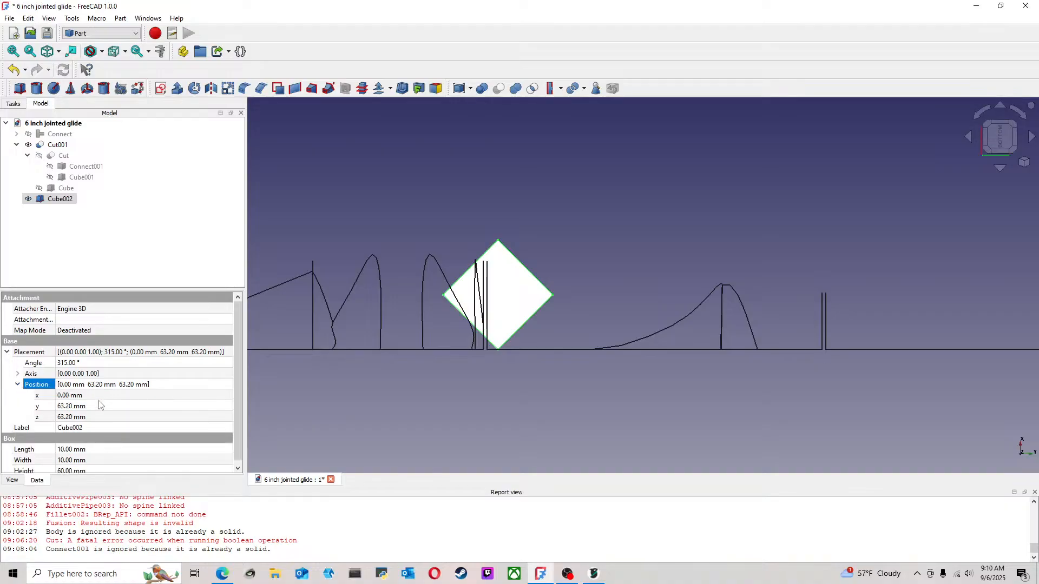
click(66, 409)
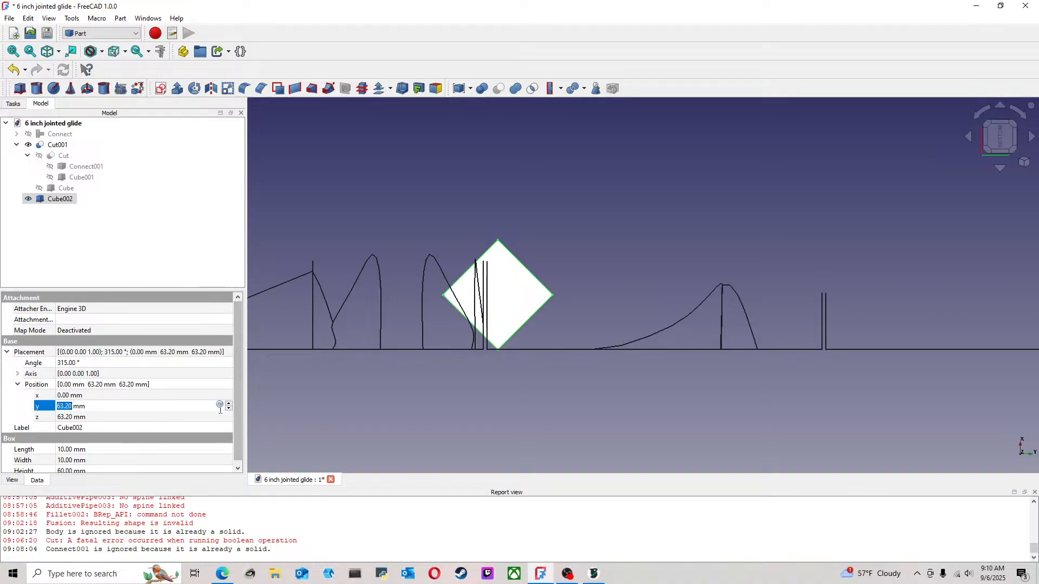
drag(93, 406, 22, 409)
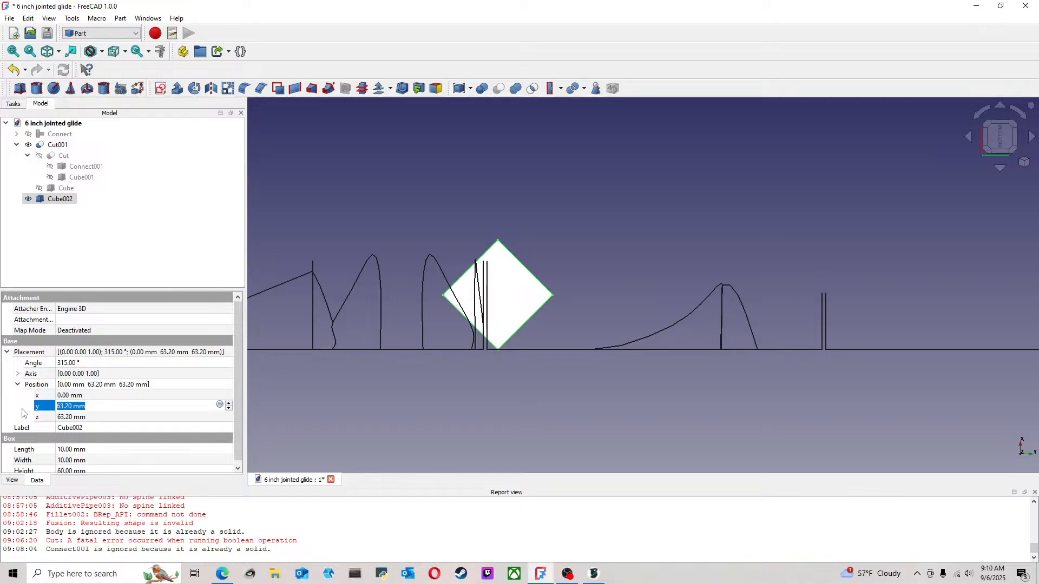
text(61)
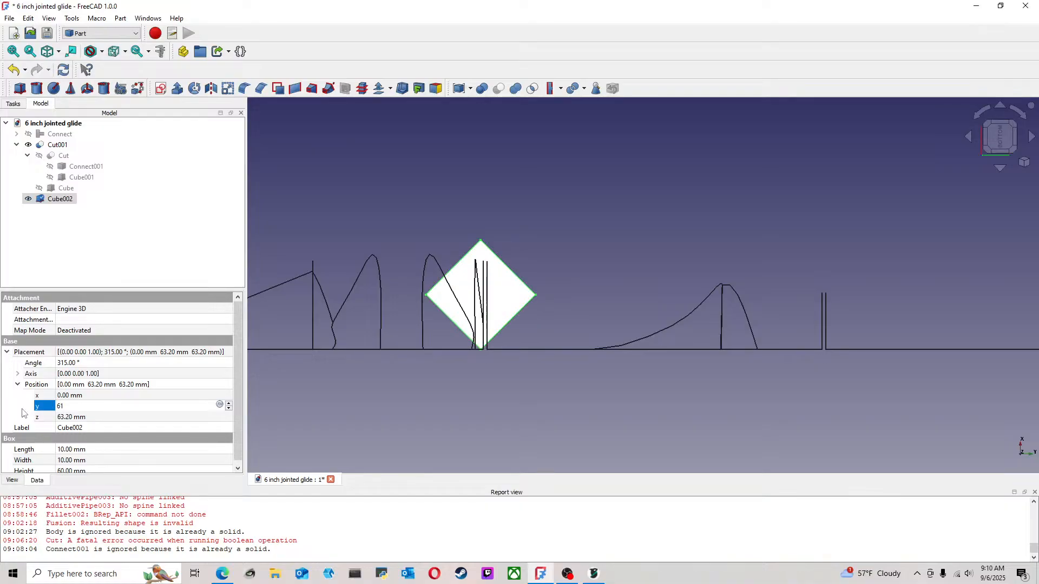
text(.3)
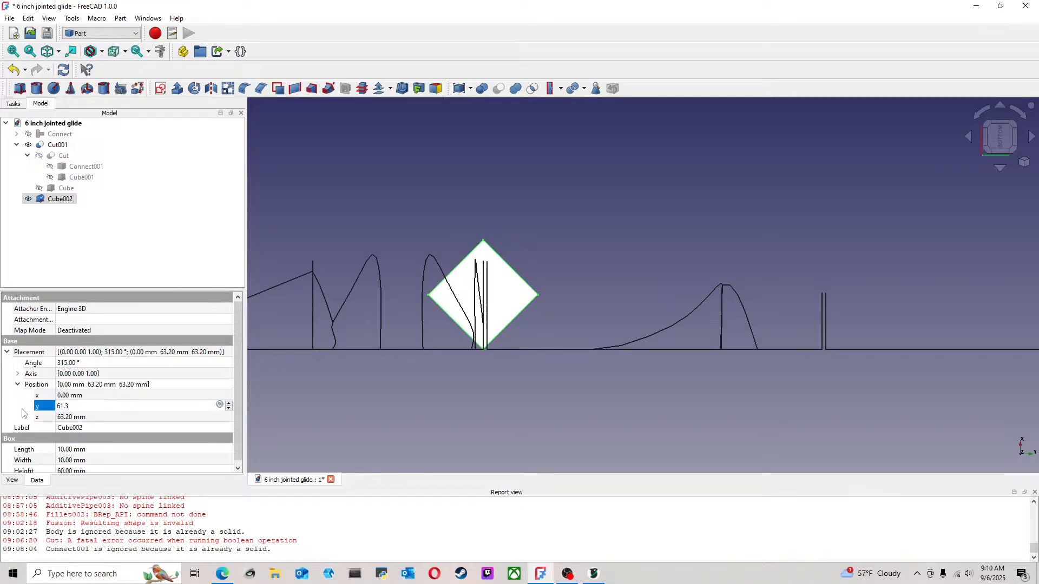
Set the rotated cube's Z position to 0 mm and lower it further to -10 mm
click(108, 420)
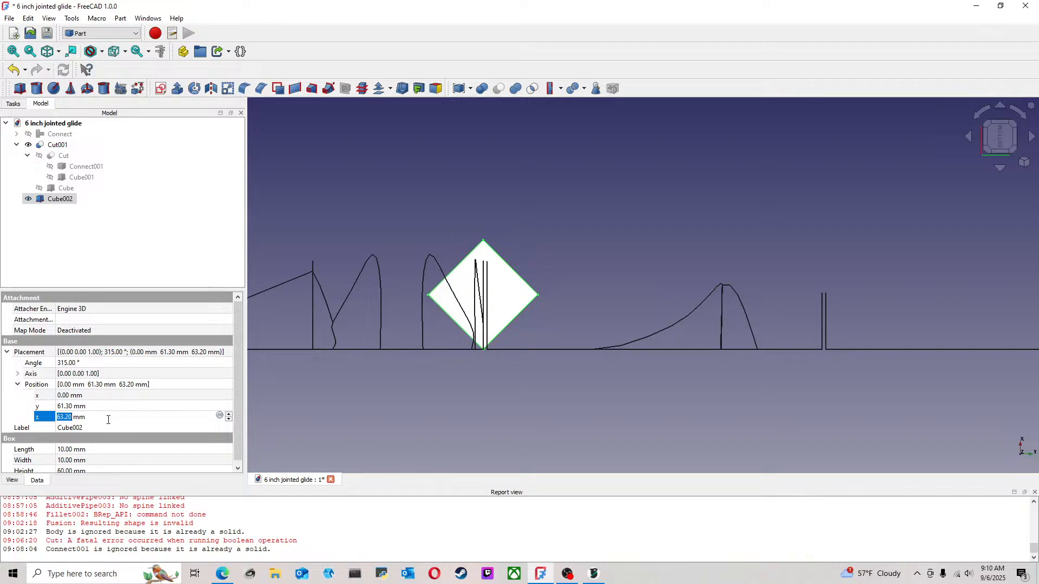
text(0)
key(Return)
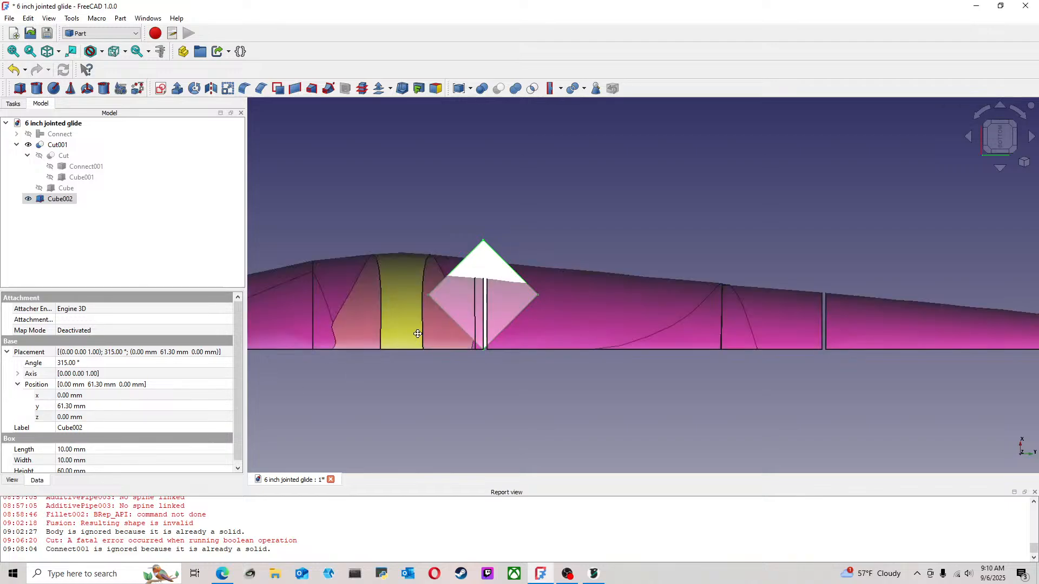
middle_drag(418, 332, 469, 352)
click(108, 418)
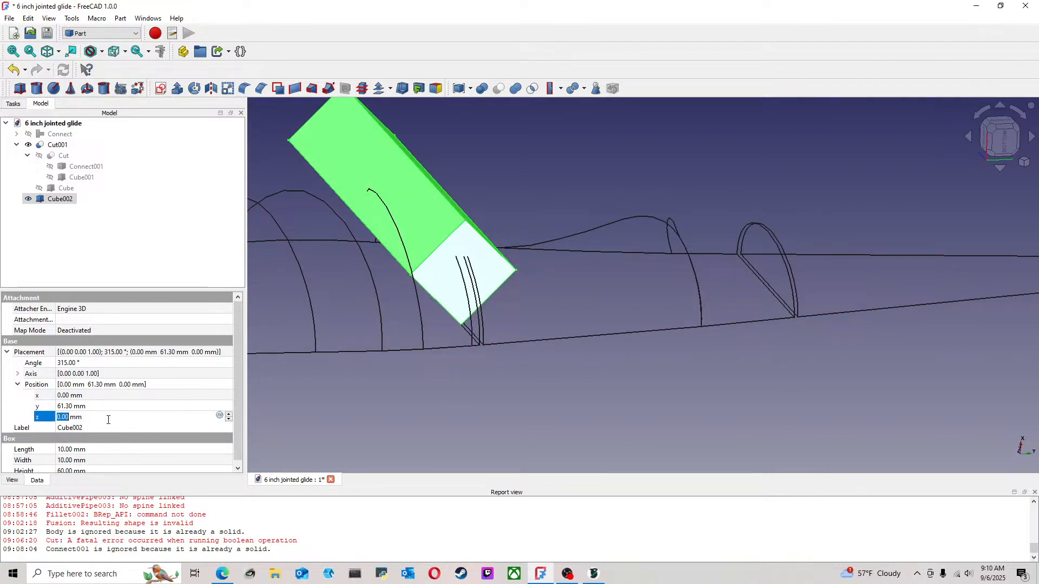
scroll(227, 420, down, 10)
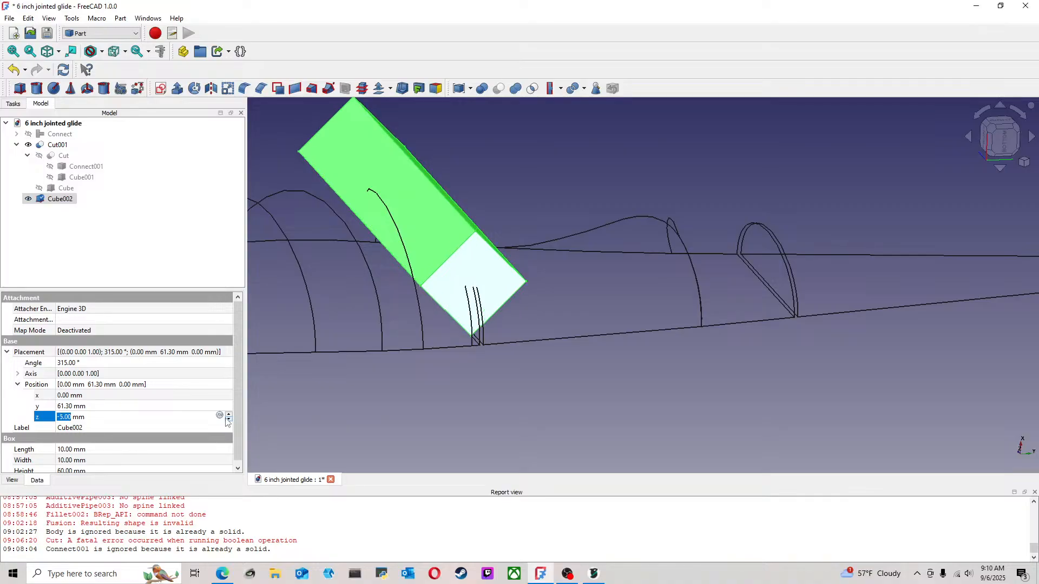
middle_drag(433, 364, 373, 355)
Set the rotated cube's X position to 1 mm in the bottom view, offsetting its corner from the lure's centerline
click(1003, 144)
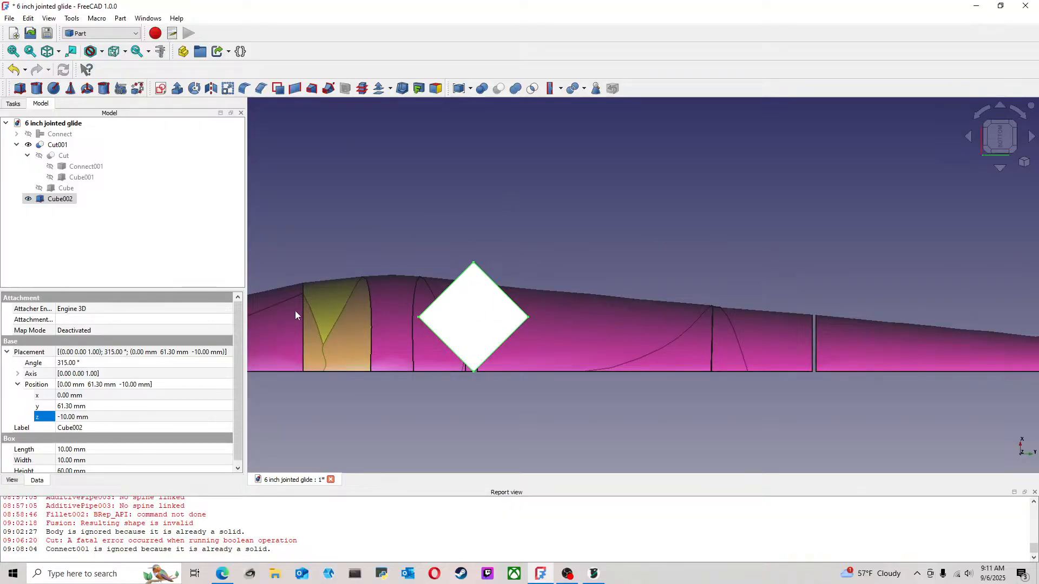
click(102, 399)
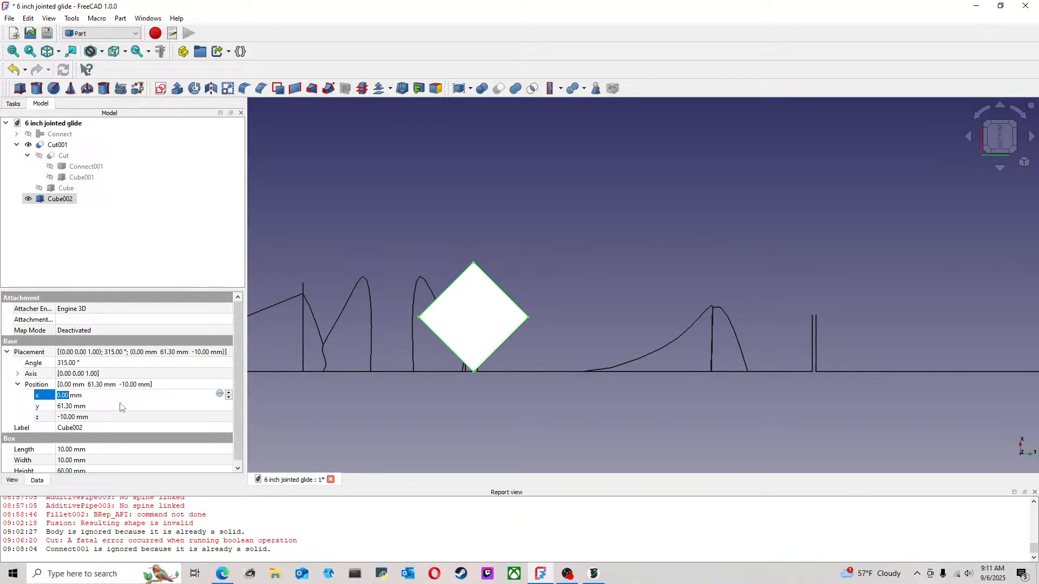
click(229, 394)
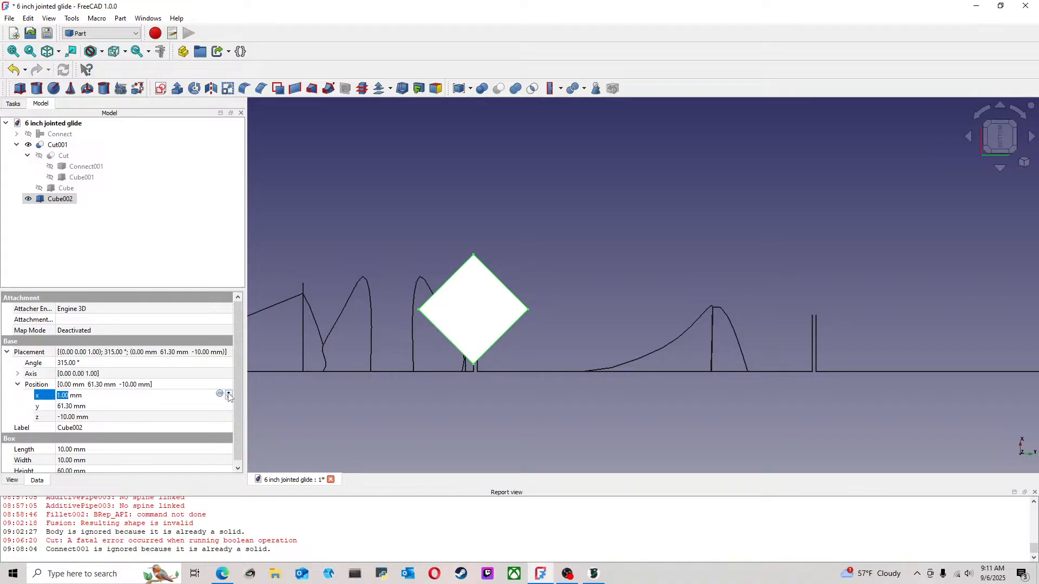
scroll(458, 385, up, 3)
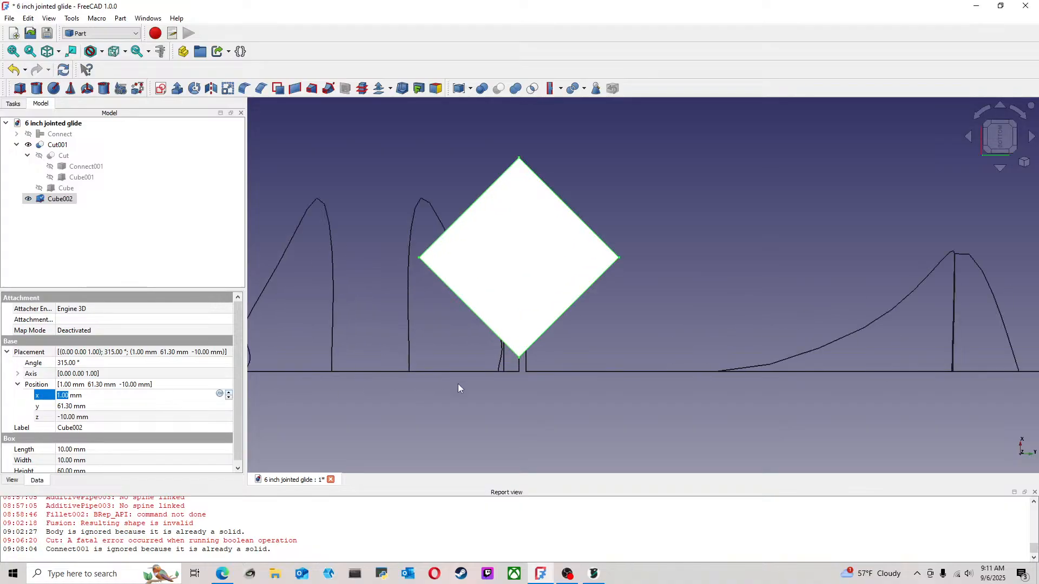
middle_drag(458, 385, 420, 399)
scroll(420, 398, up, 1)
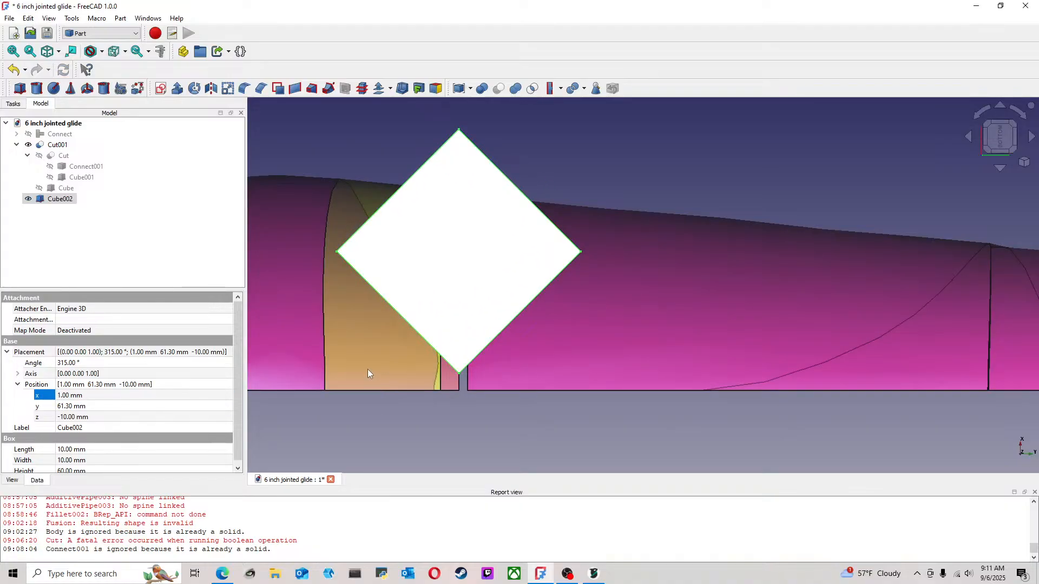
click(100, 407)
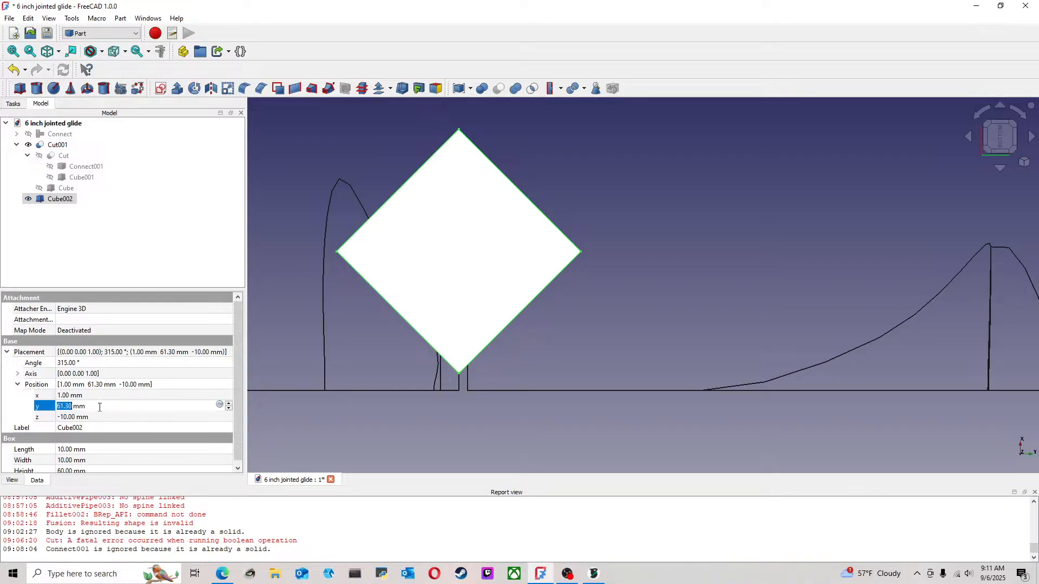
click(144, 396)
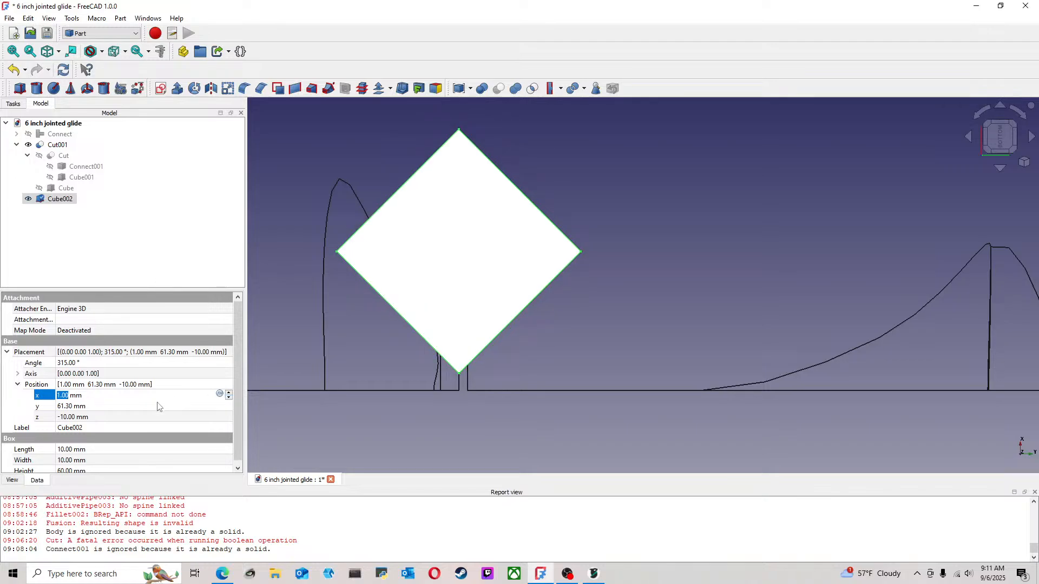
click(98, 407)
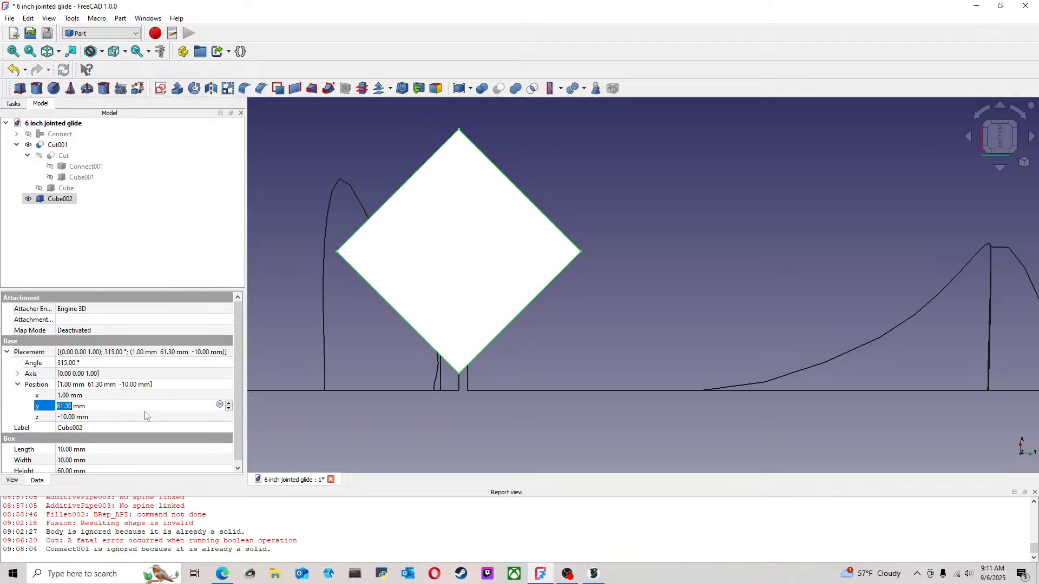
click(228, 410)
click(229, 405)
click(229, 405)
click(229, 410)
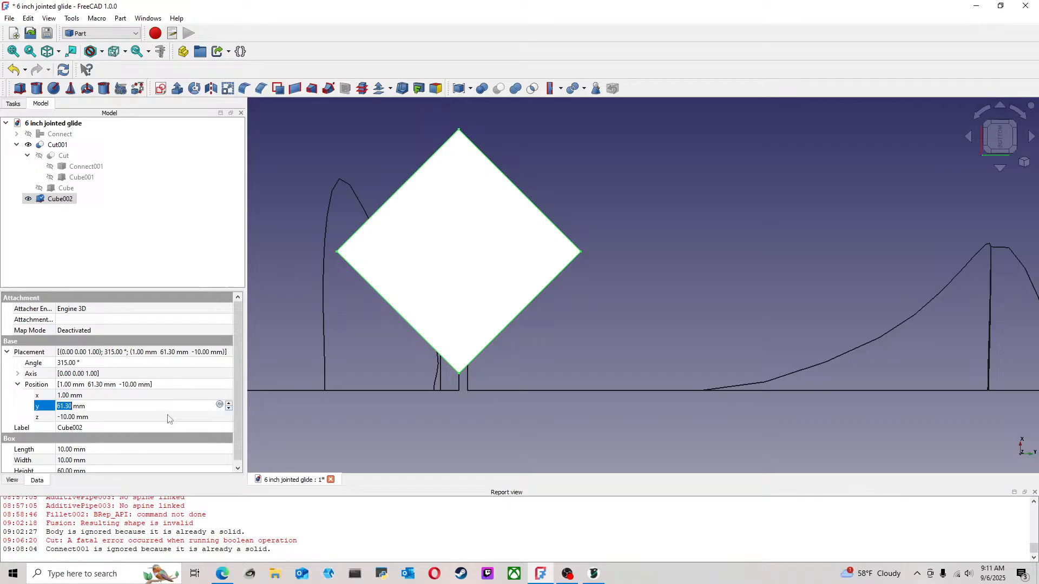
Set the rotated cube's Y position to 61.55 mm to center its corner on the front joint gap
click(67, 404)
key(BackSpace)
text(55)
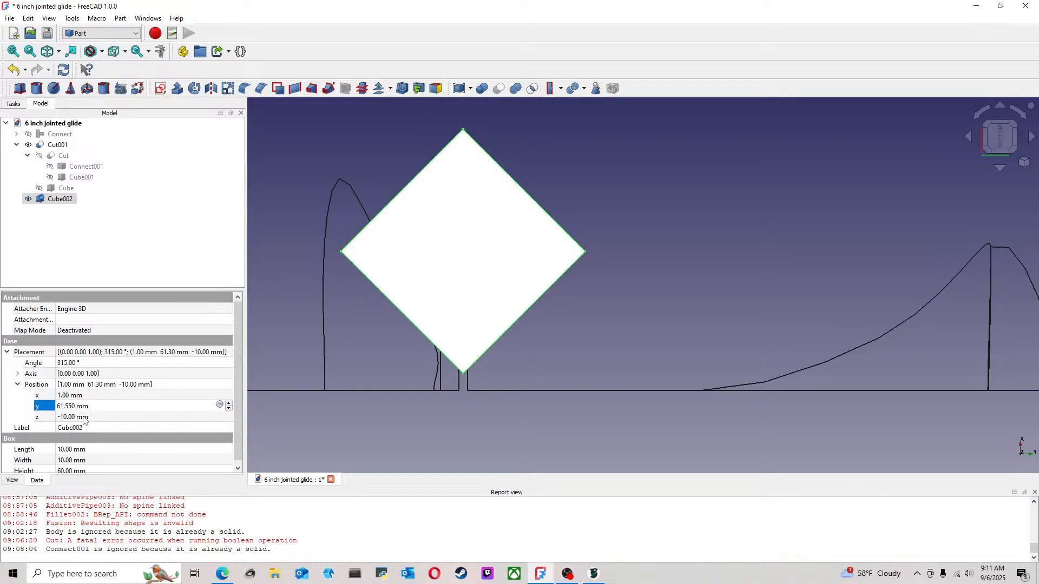
key(Return)
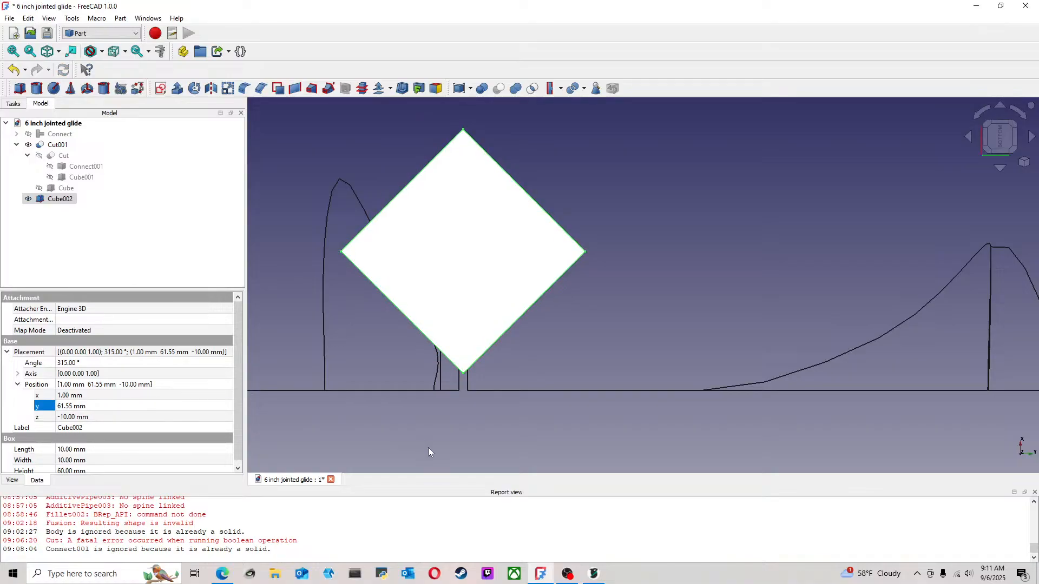
Examine the rotated cube's position and size against the front joint and the whole lure body in the bottom view
scroll(427, 447, down, 3)
click(464, 284)
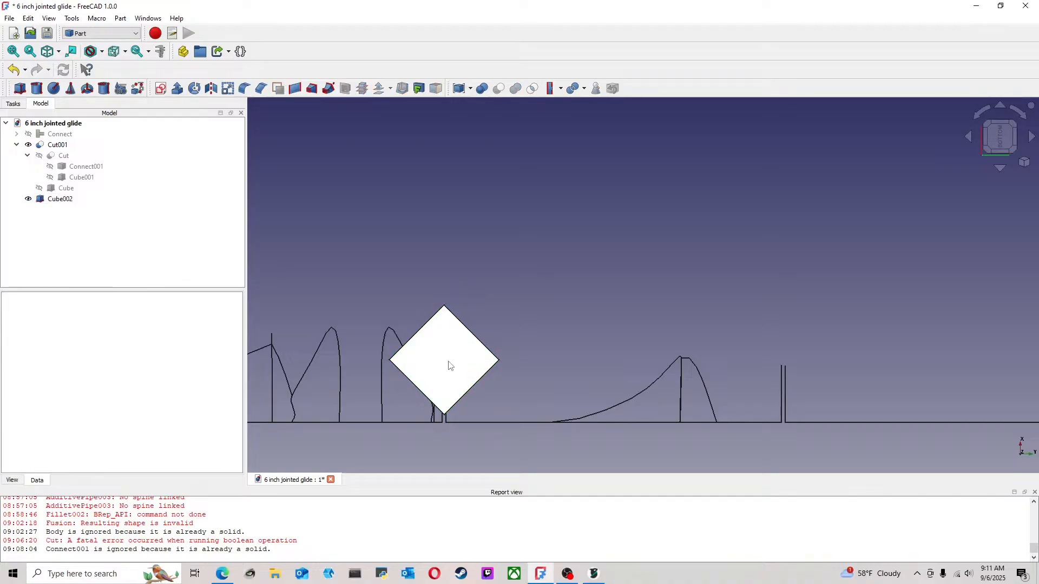
click(448, 368)
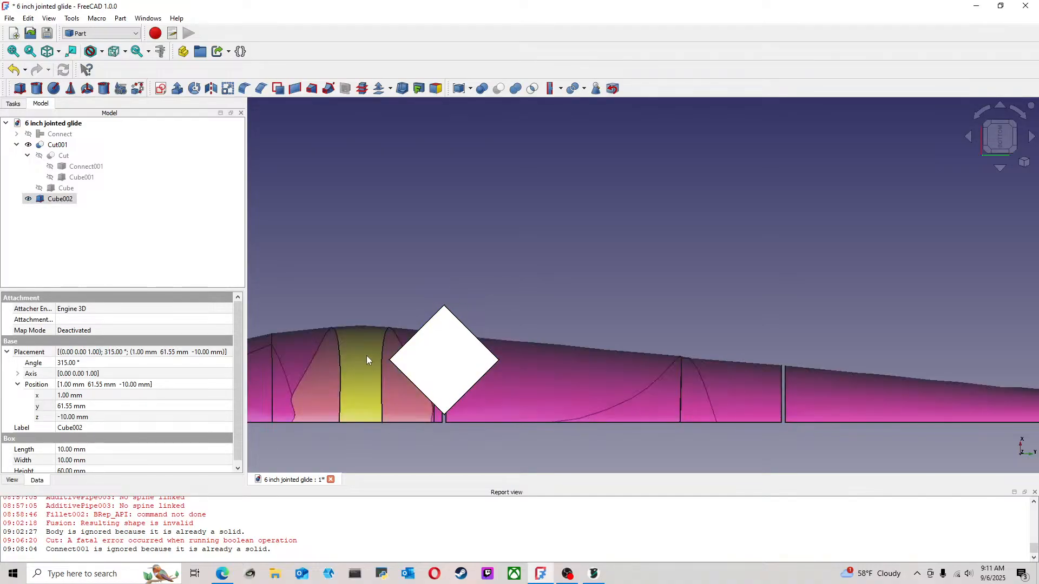
scroll(407, 414, down, 3)
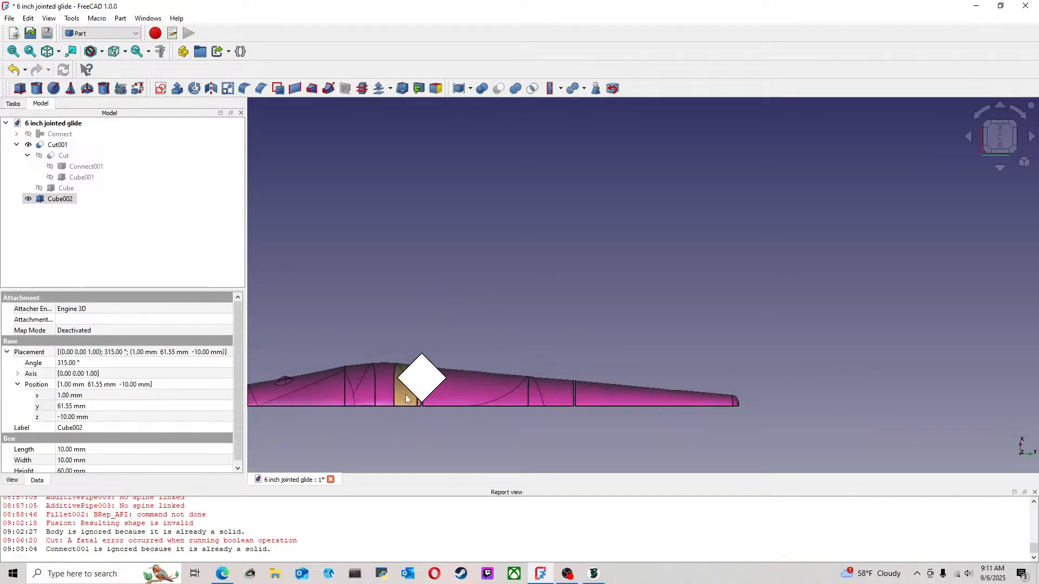
middle_drag(407, 418, 489, 413)
scroll(482, 410, up, 2)
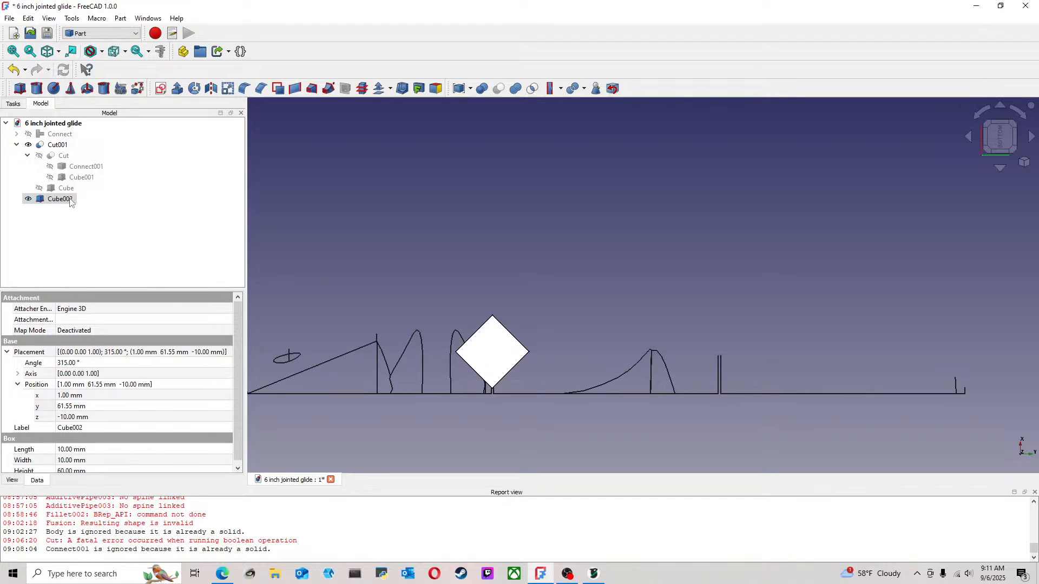
scroll(487, 346, up, 1)
scroll(487, 346, down, 2)
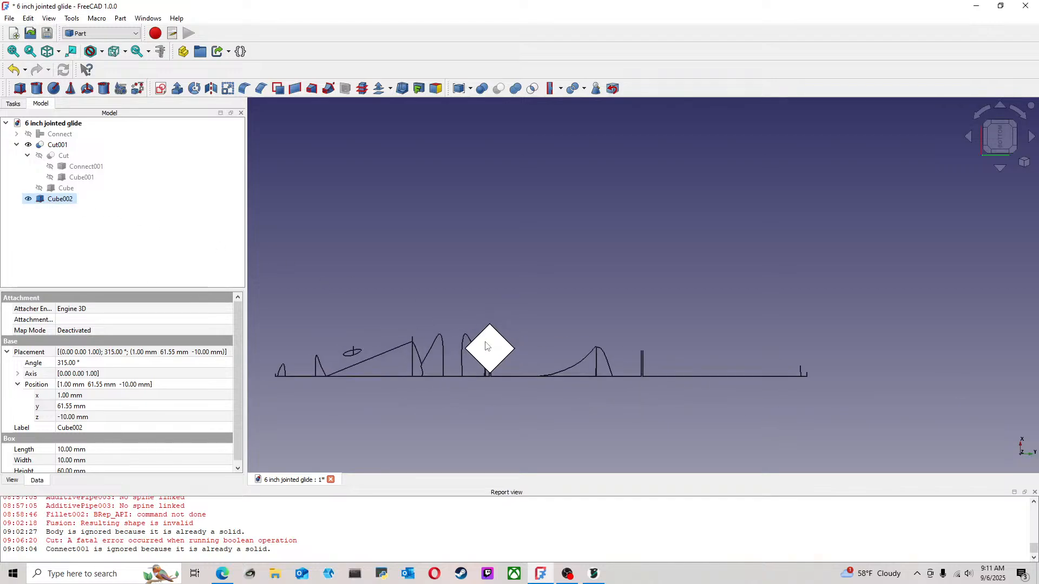
scroll(485, 342, up, 1)
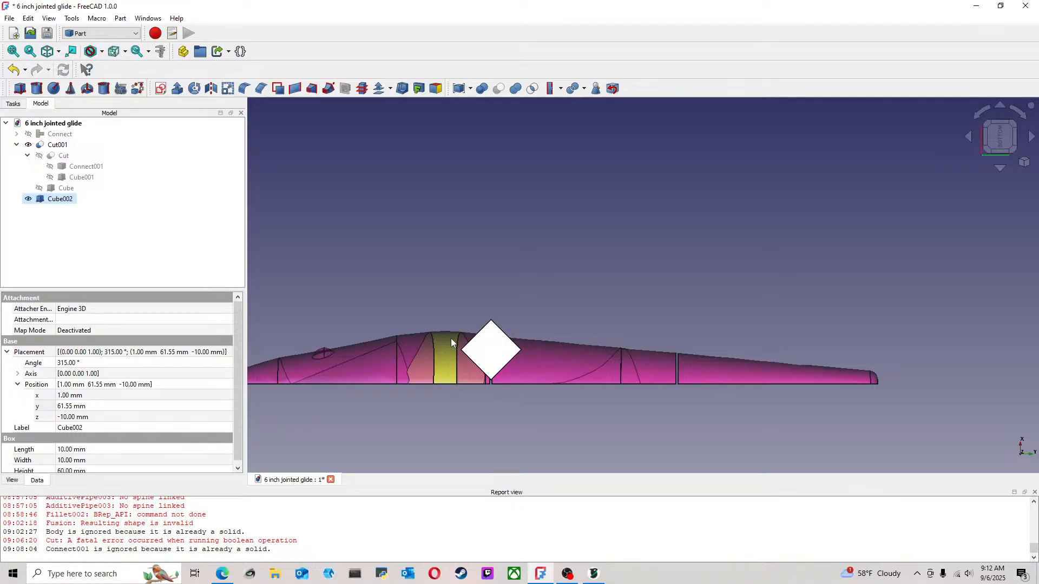
scroll(451, 340, up, 1)
scroll(451, 340, up, 1)
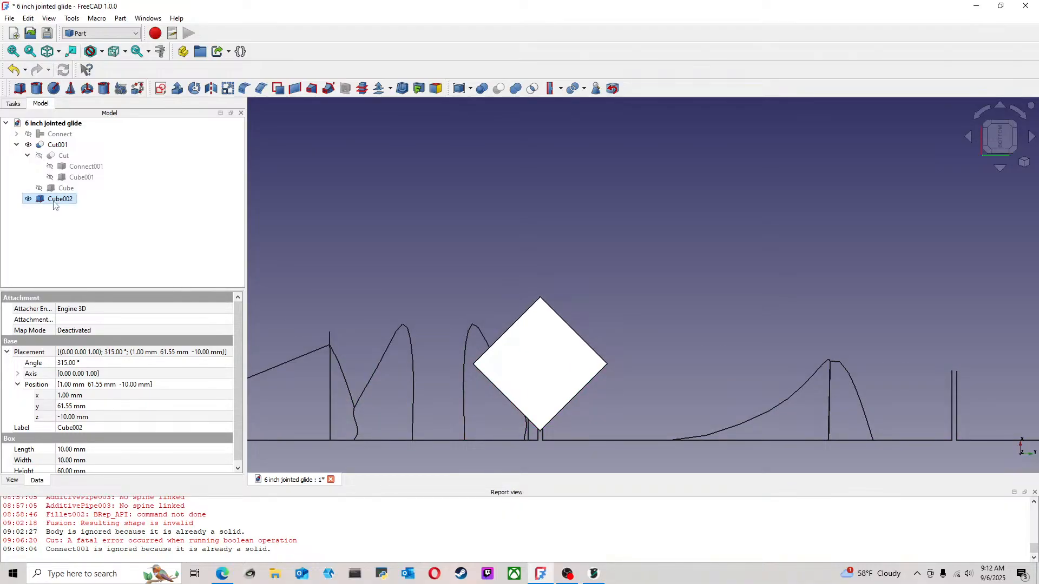
right_click(57, 199)
click(87, 20)
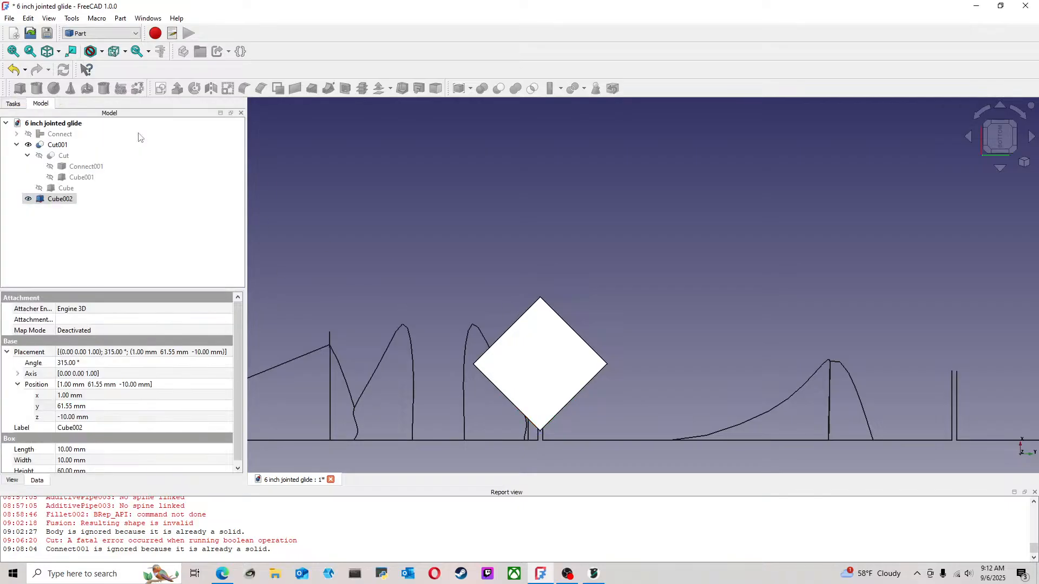
click(138, 135)
Set the rotated cube's X position to 2 mm, moving its corner further from the lure's centerline
click(155, 386)
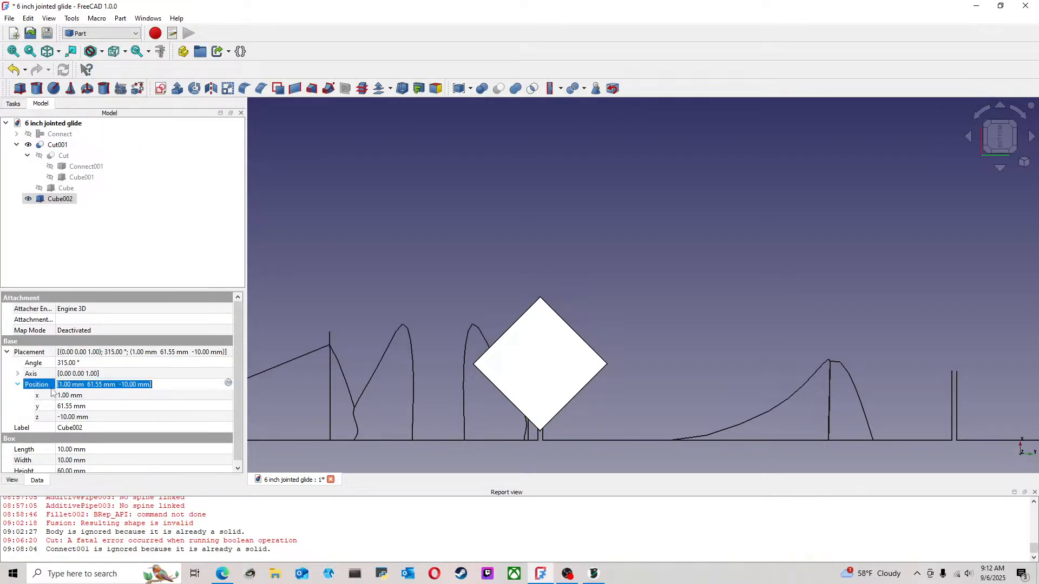
click(18, 386)
click(18, 385)
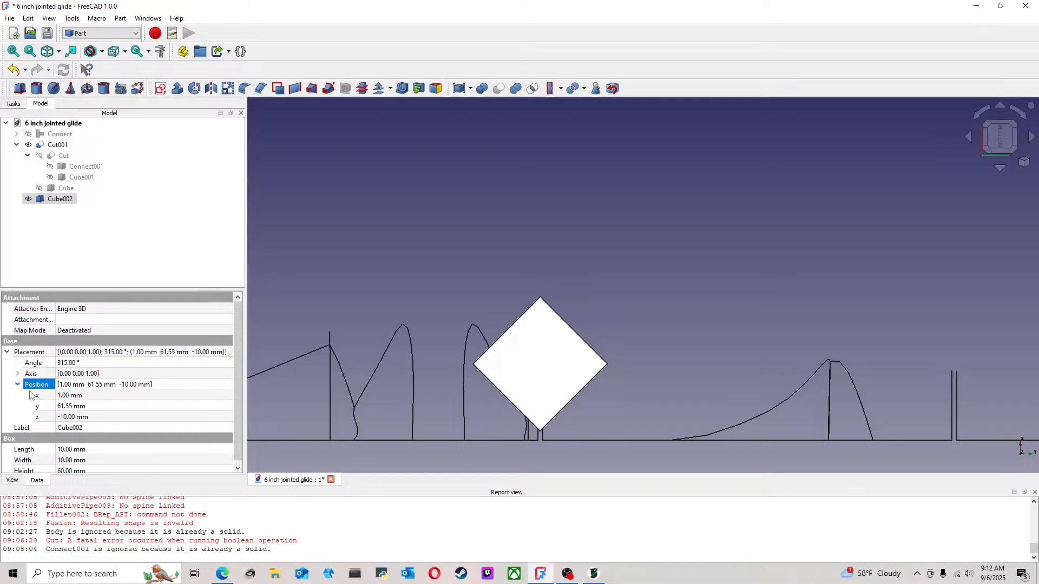
click(95, 420)
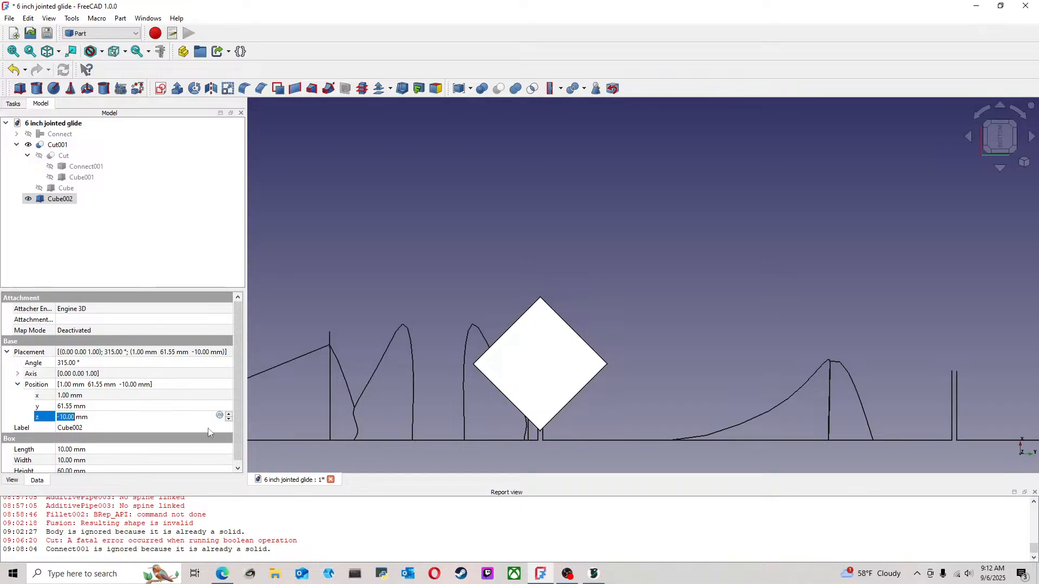
click(179, 401)
click(178, 399)
click(229, 392)
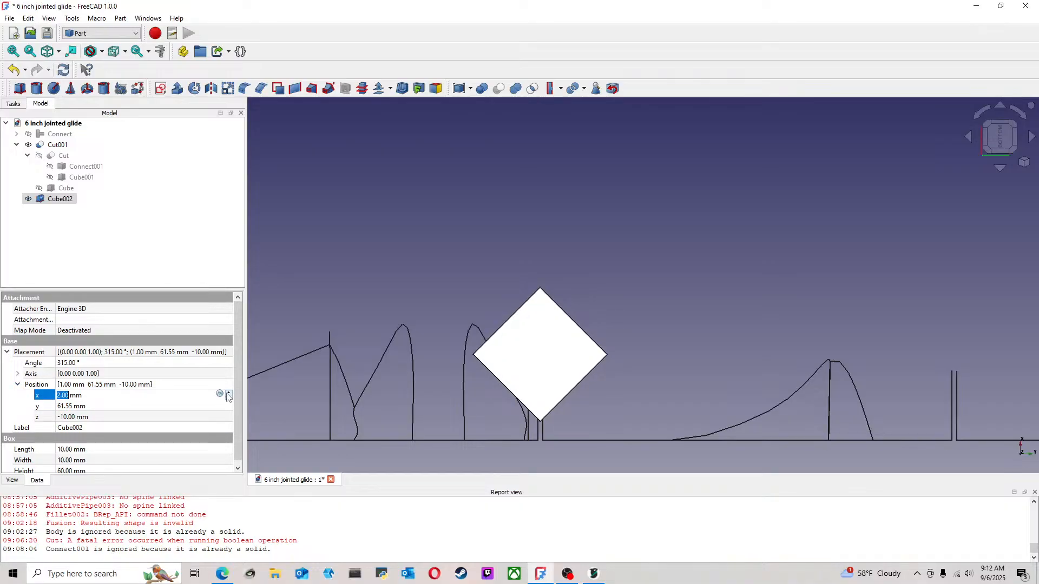
scroll(497, 376, down, 3)
scroll(530, 396, up, 2)
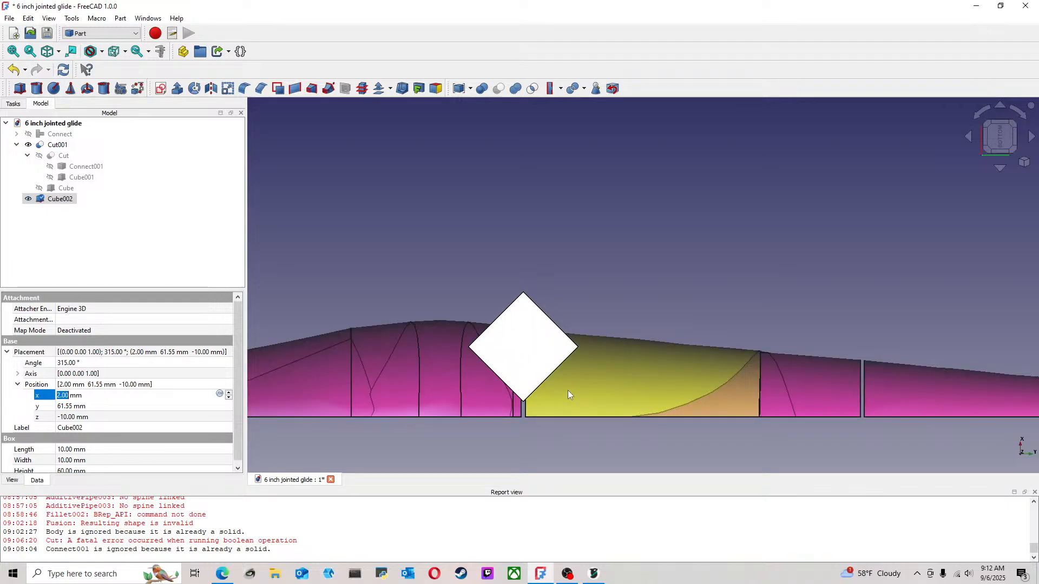
scroll(567, 391, down, 2)
scroll(518, 439, up, 1)
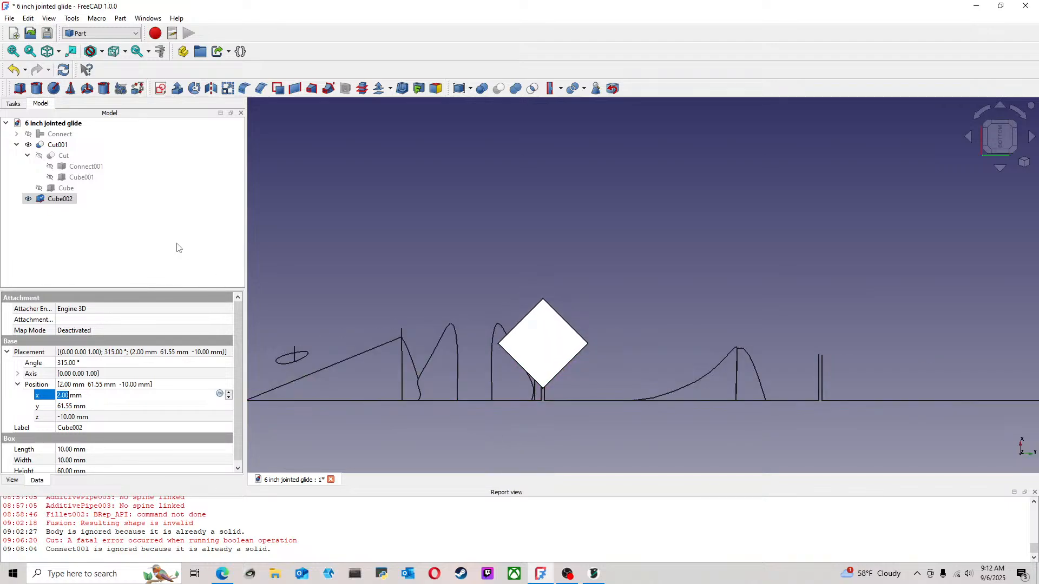
Enlarge the rotated cube at the front joint to a length of 18 mm and a width of 19 mm
click(383, 213)
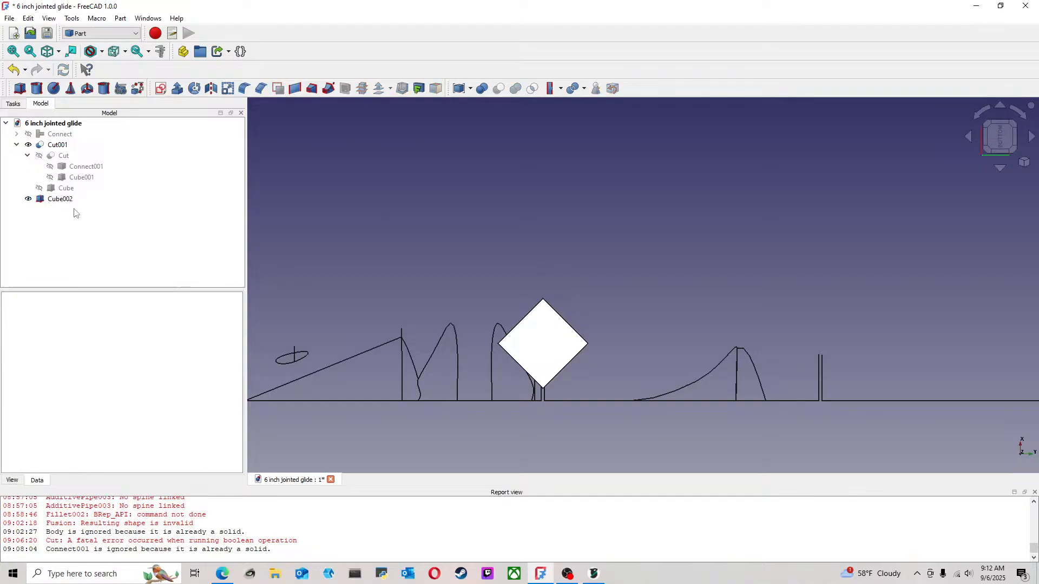
click(71, 199)
right_click(70, 199)
click(108, 7)
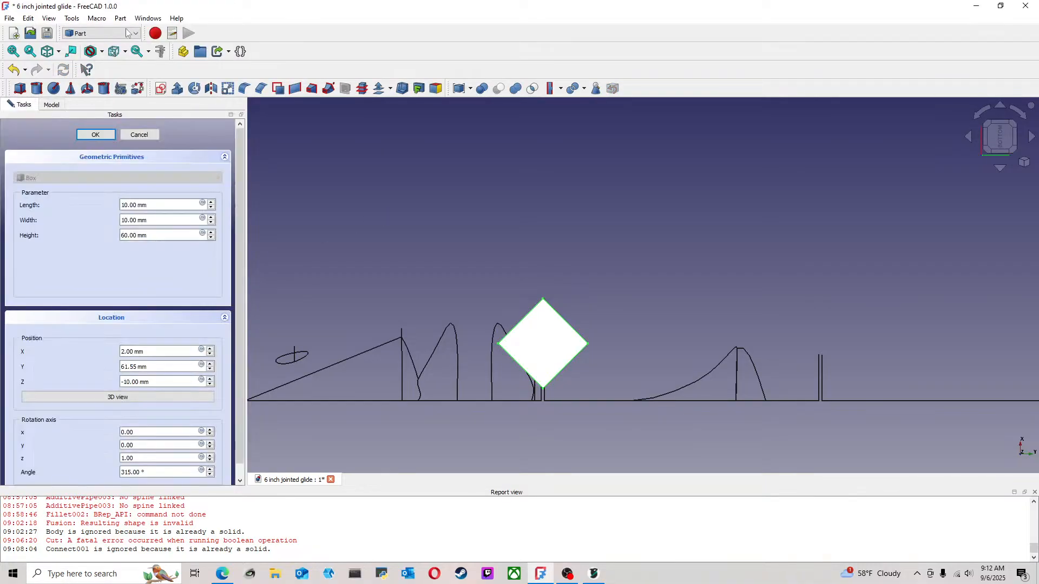
click(211, 217)
click(211, 217)
scroll(214, 220, up, 7)
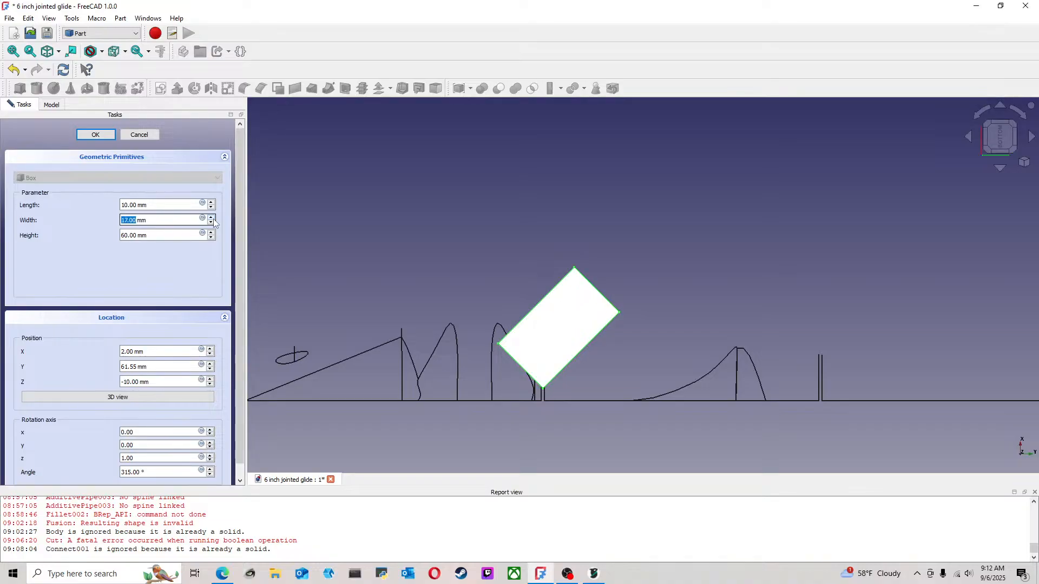
scroll(211, 205, up, 8)
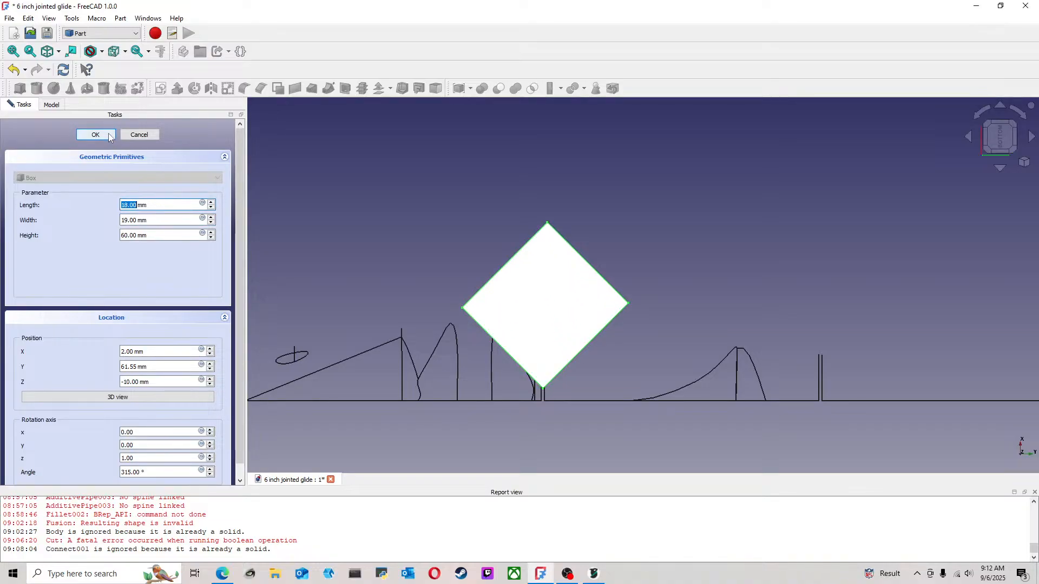
click(95, 134)
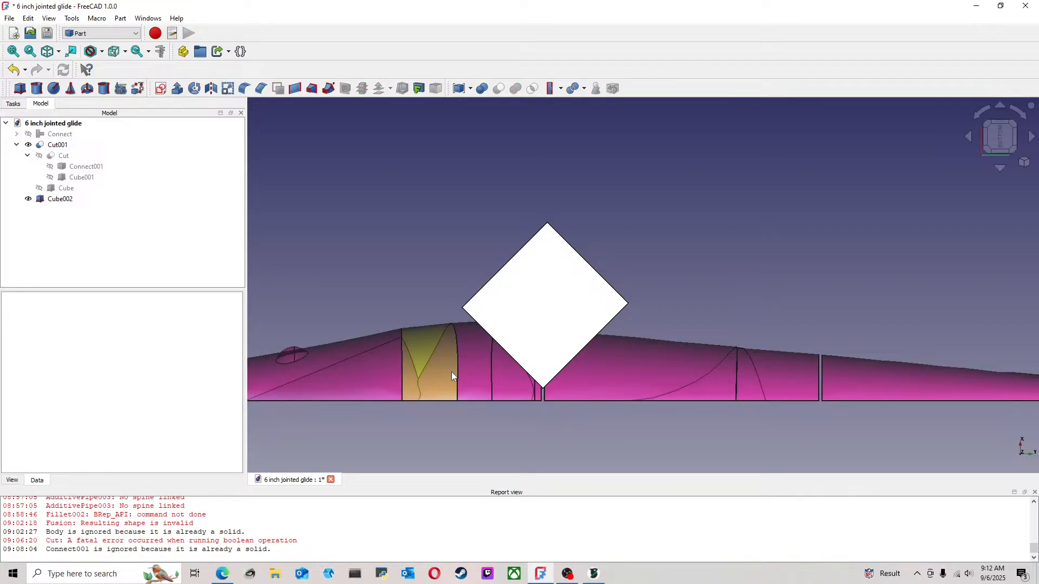
Set the rotated cube's width to 18 mm to make its base square
scroll(452, 371, down, 4)
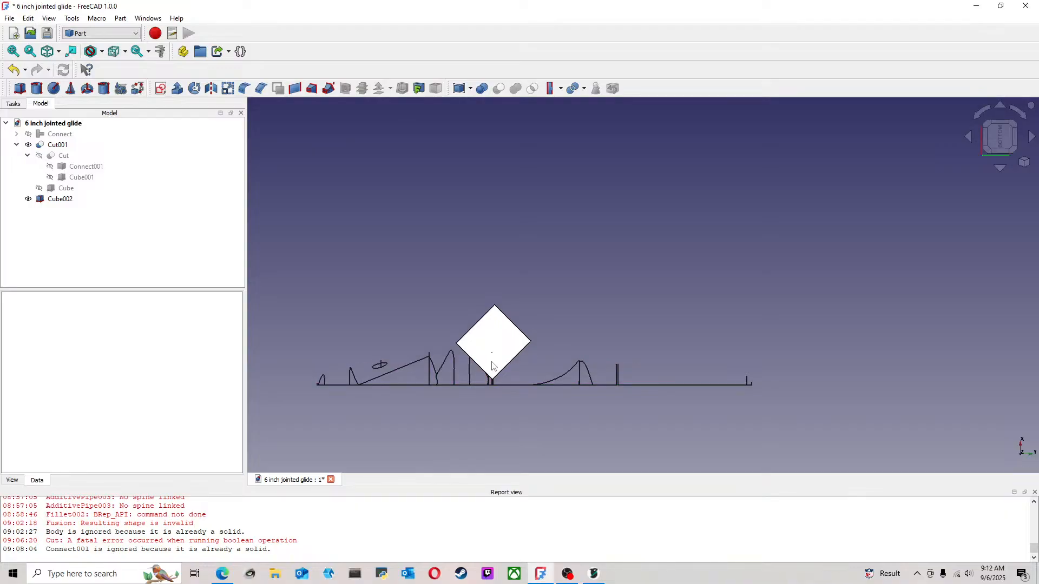
click(64, 200)
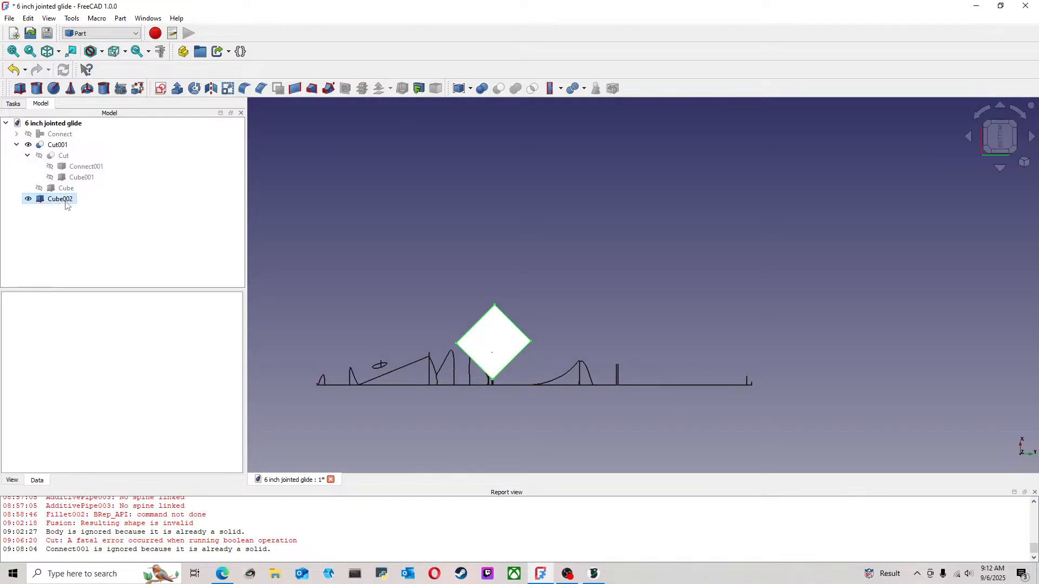
right_click(65, 205)
click(81, 10)
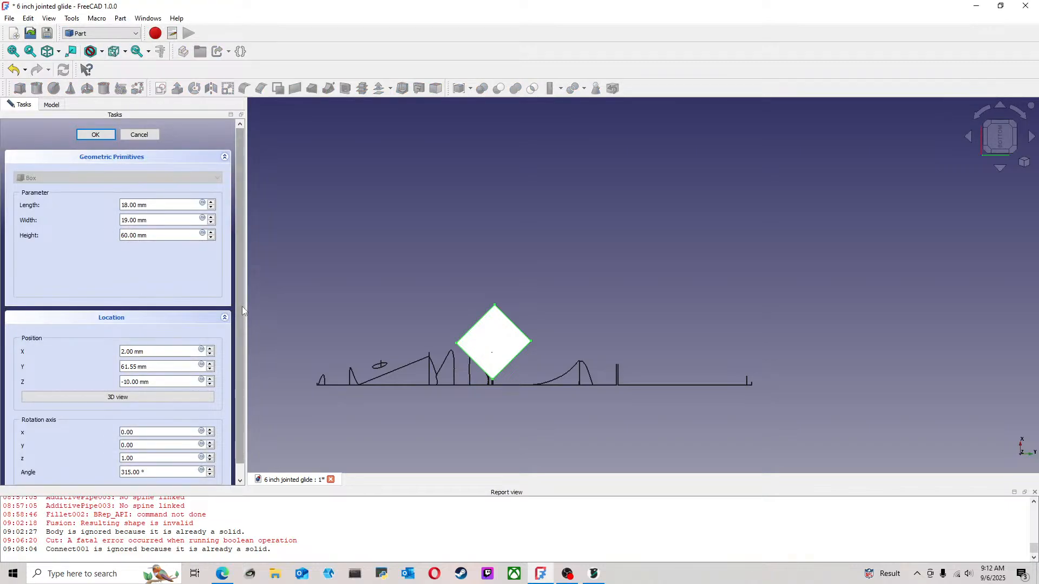
drag(242, 306, 242, 334)
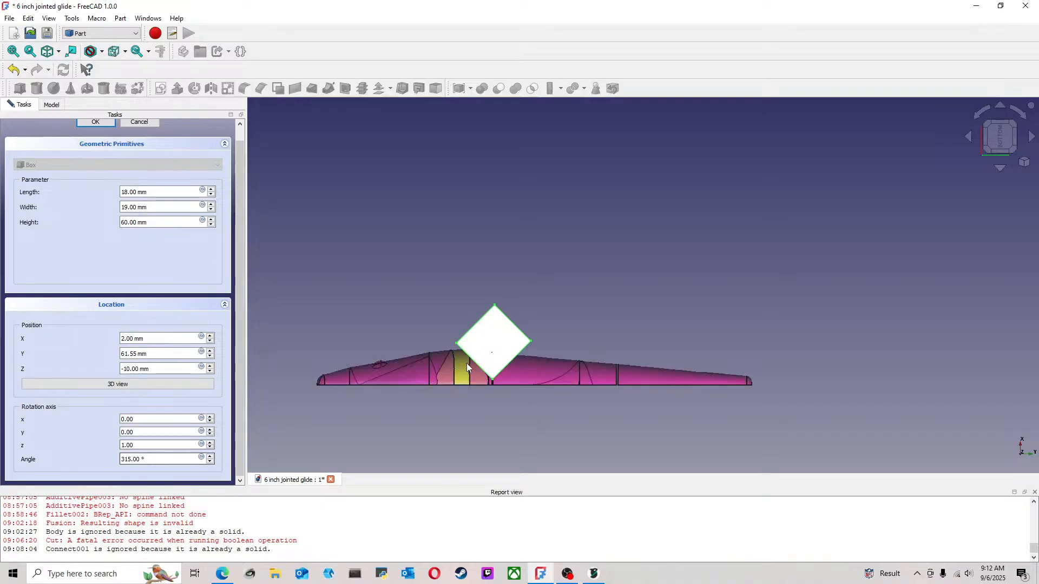
scroll(506, 378, up, 2)
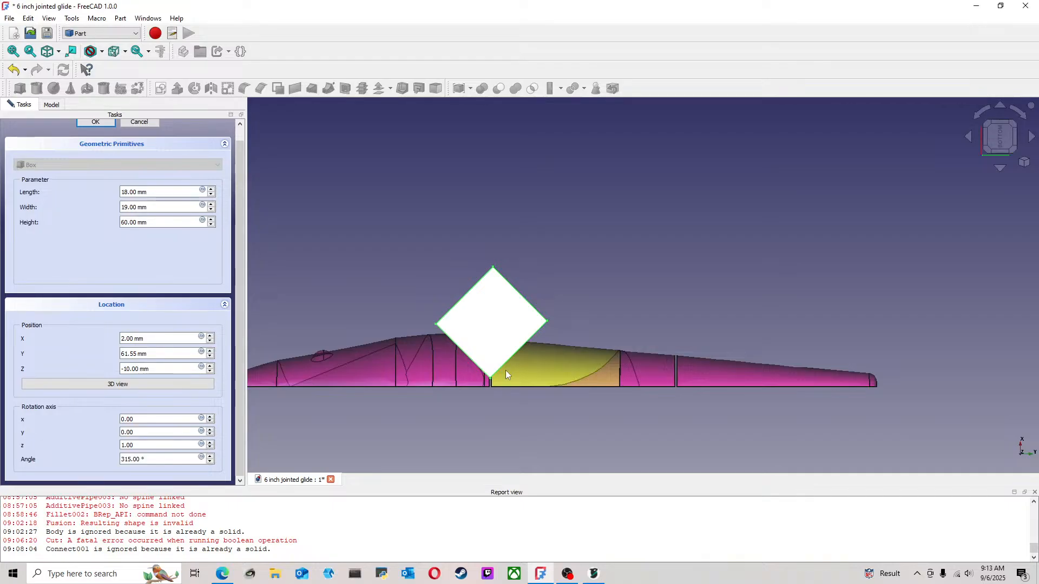
scroll(506, 371, up, 3)
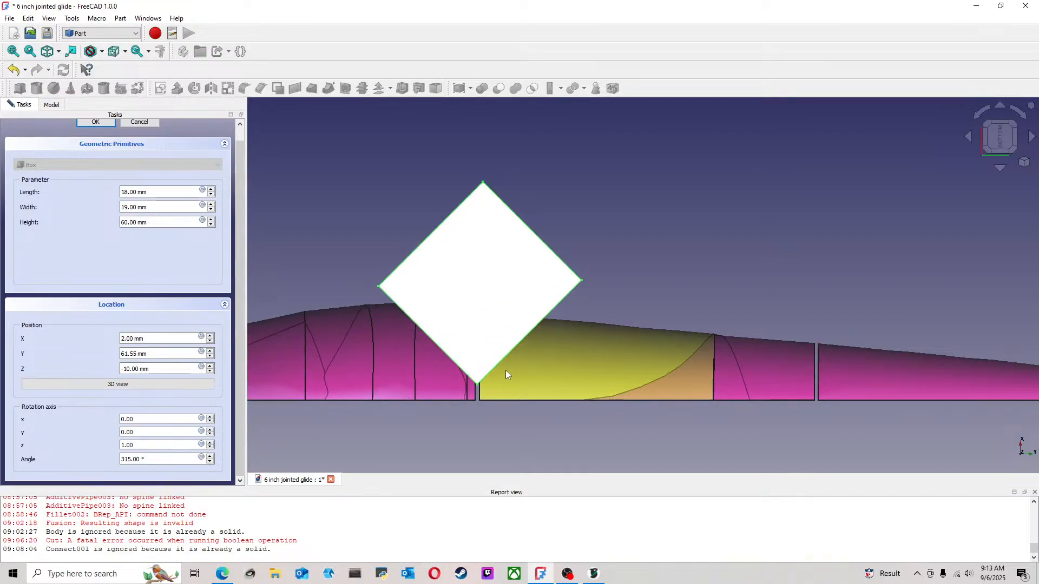
scroll(505, 371, up, 2)
scroll(506, 371, down, 1)
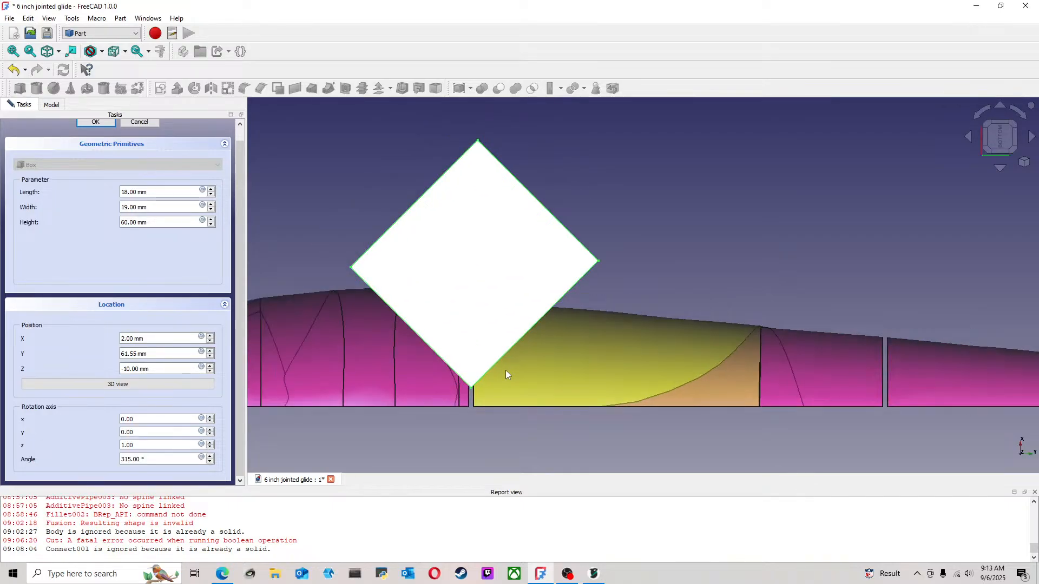
click(210, 210)
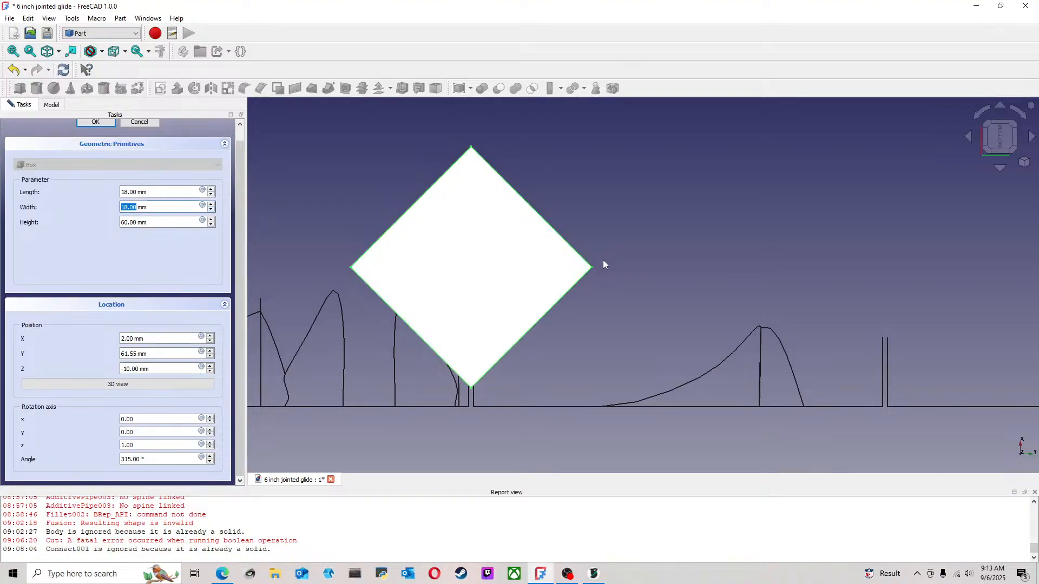
Set the rotated cube's X position to 1.5 mm so its corner sits closer to the lure's centerline
scroll(457, 394, up, 2)
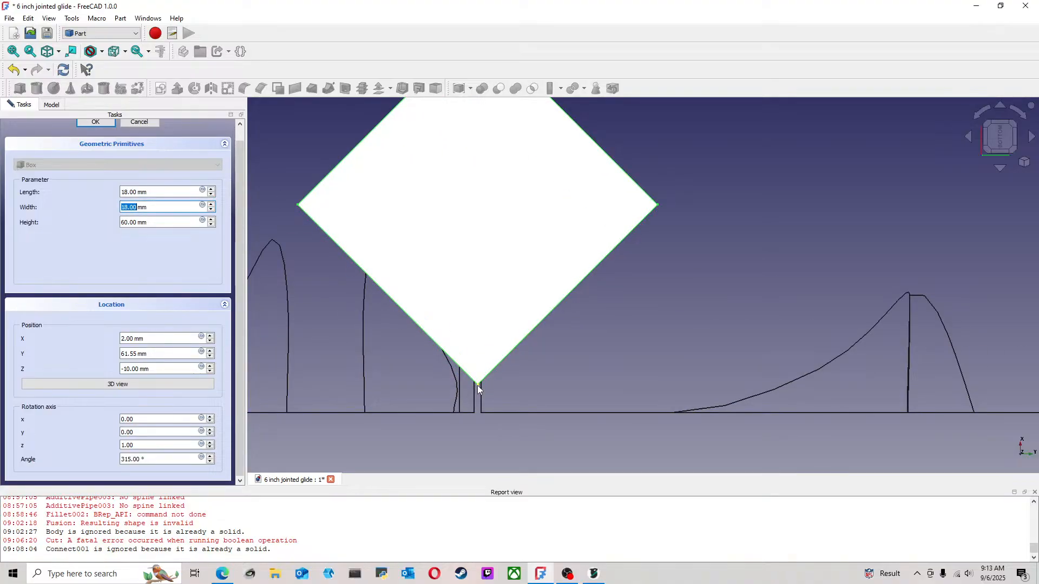
scroll(478, 386, down, 3)
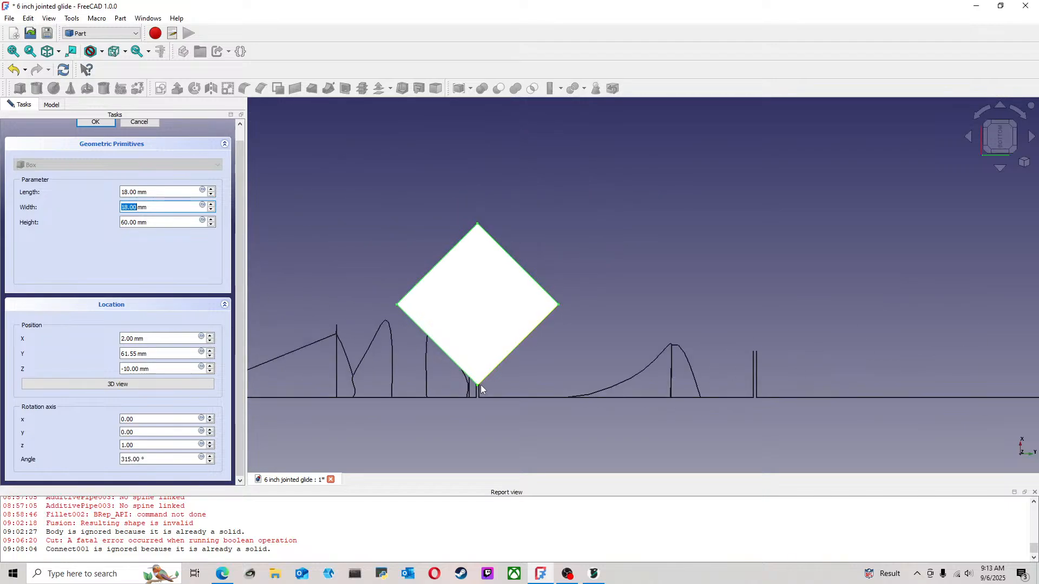
scroll(482, 384, up, 2)
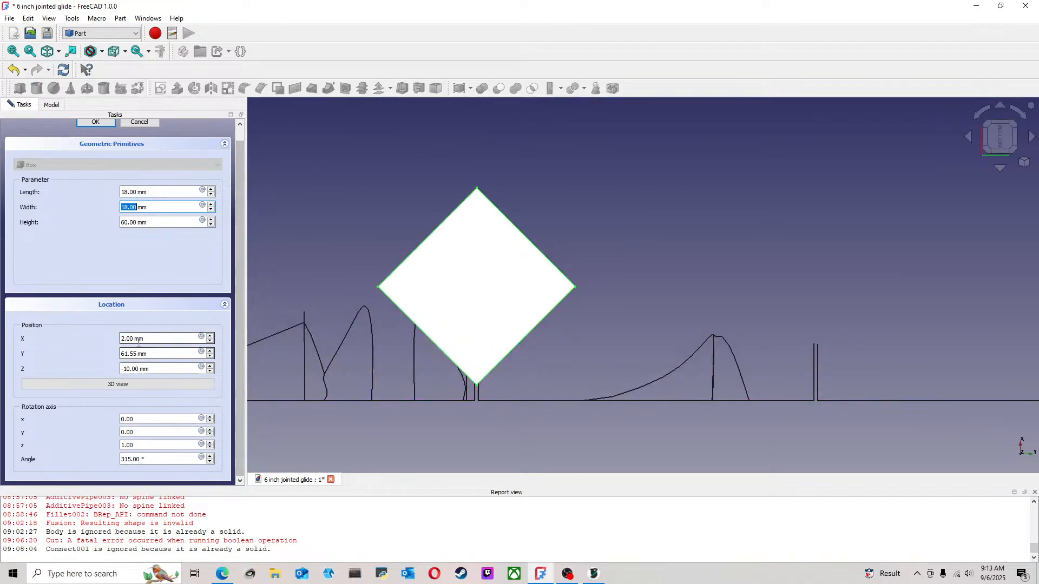
drag(149, 340, 93, 341)
text(1)
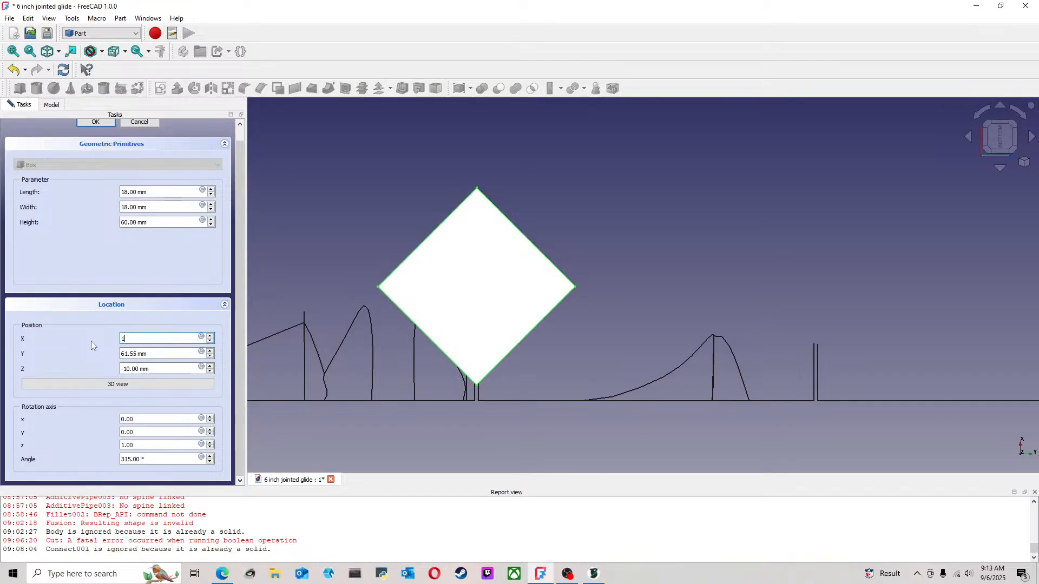
text(.5)
key(Return)
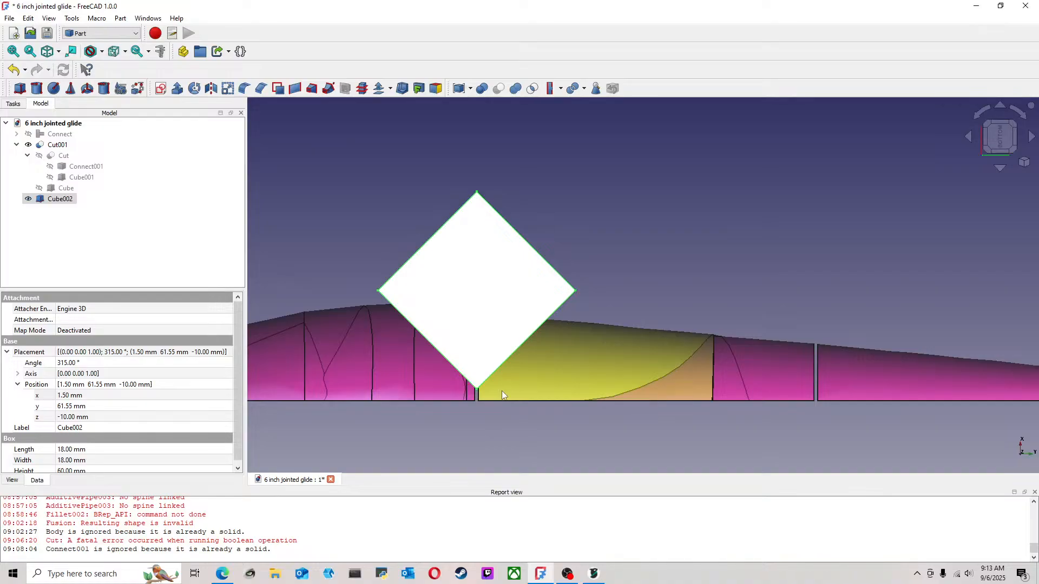
scroll(501, 390, down, 3)
scroll(502, 391, down, 1)
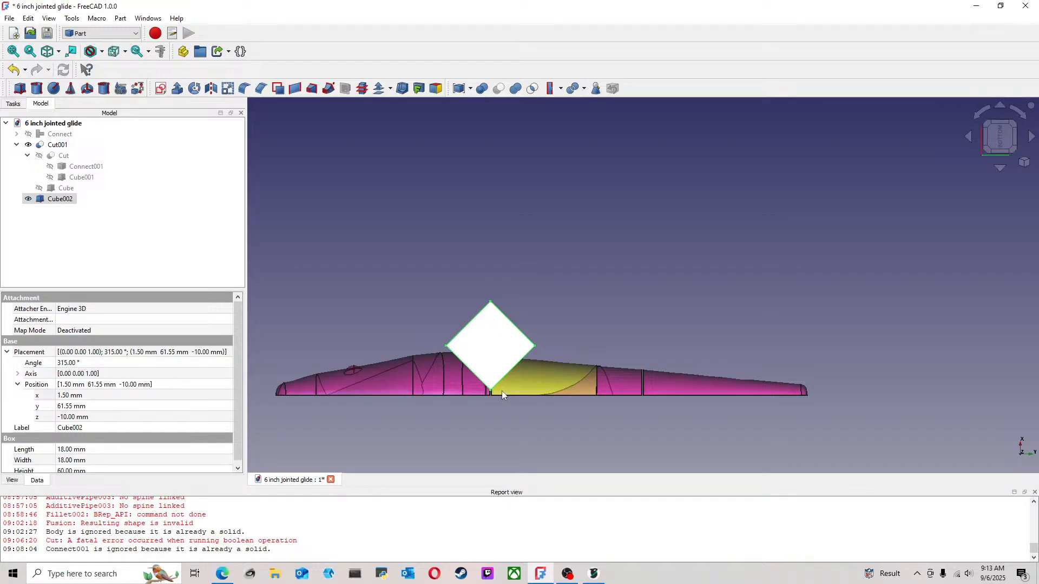
scroll(501, 391, up, 2)
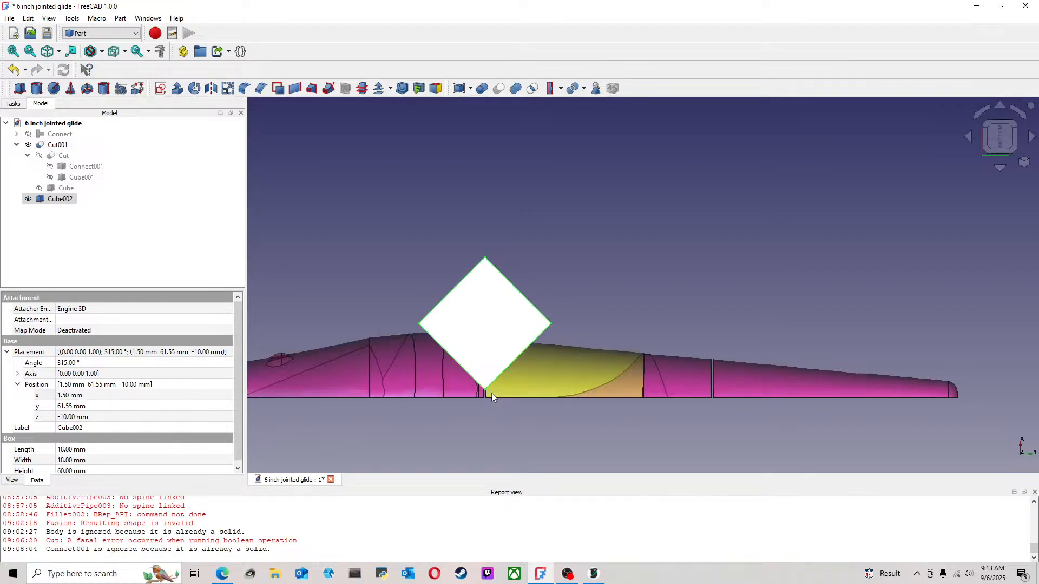
Duplicate the rotated 18 mm cube at the front joint
click(563, 300)
click(48, 201)
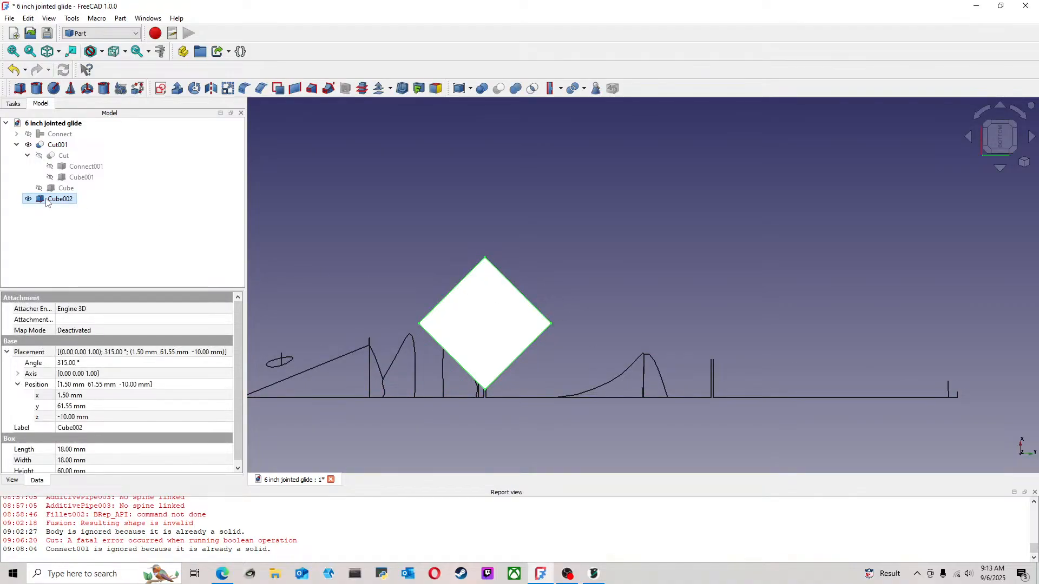
key(ctrl+c)
key(ctrl+v)
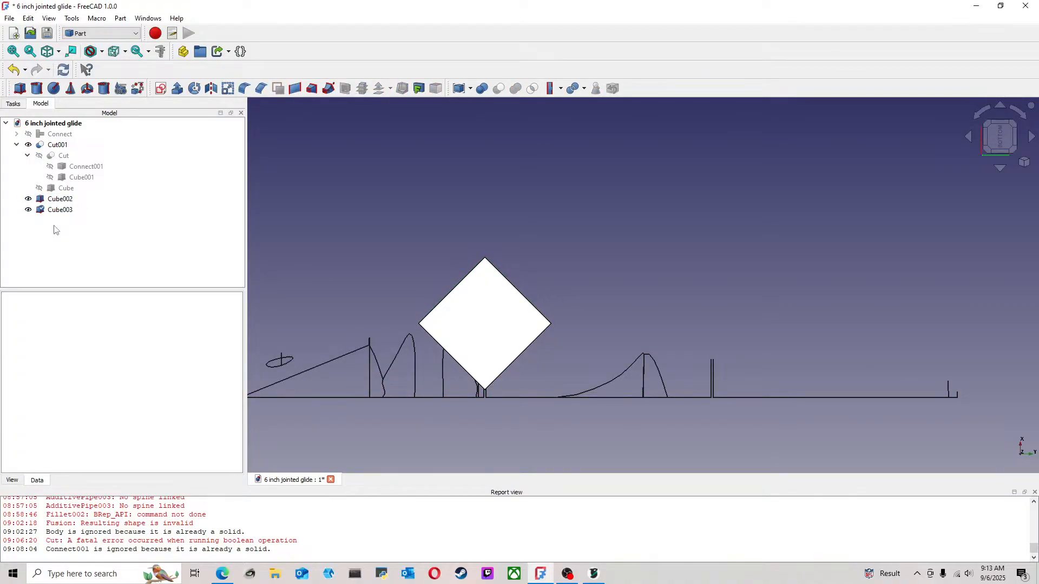
right_click(57, 213)
click(320, 208)
Move the duplicated rotated cube to Y 105.25 mm to center it on the rear joint cut
click(84, 178)
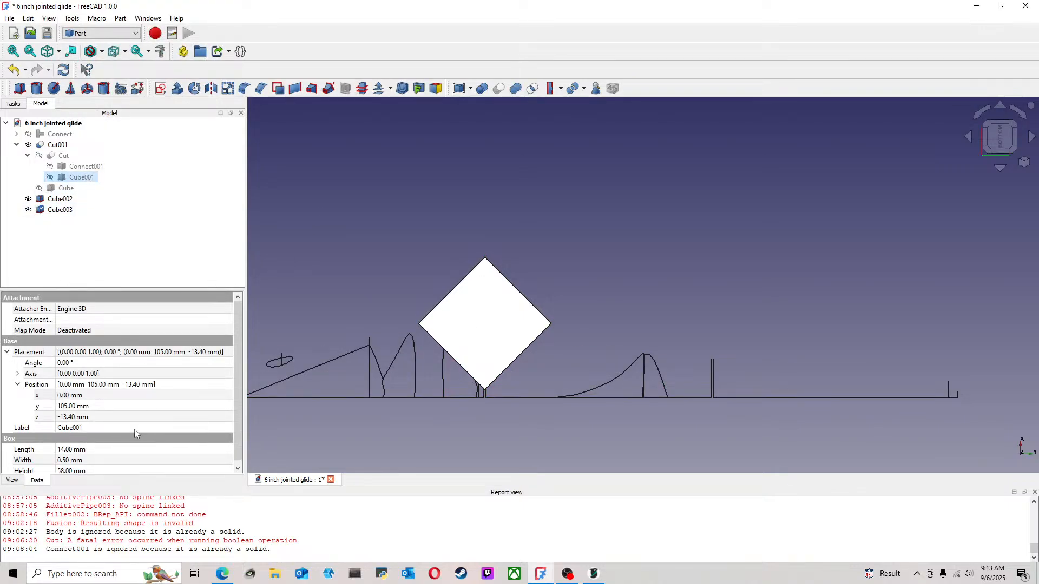
click(131, 240)
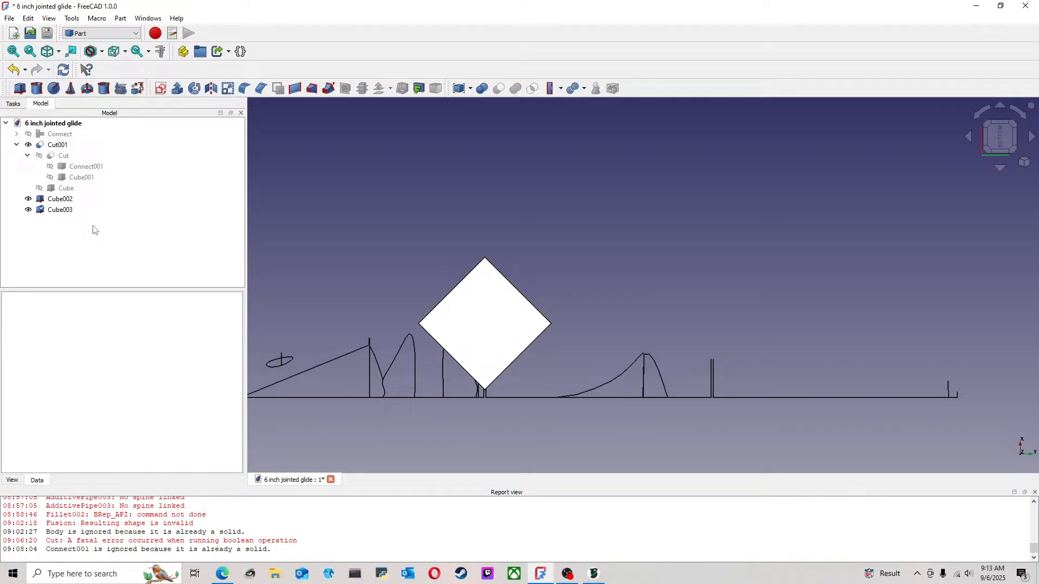
right_click(67, 210)
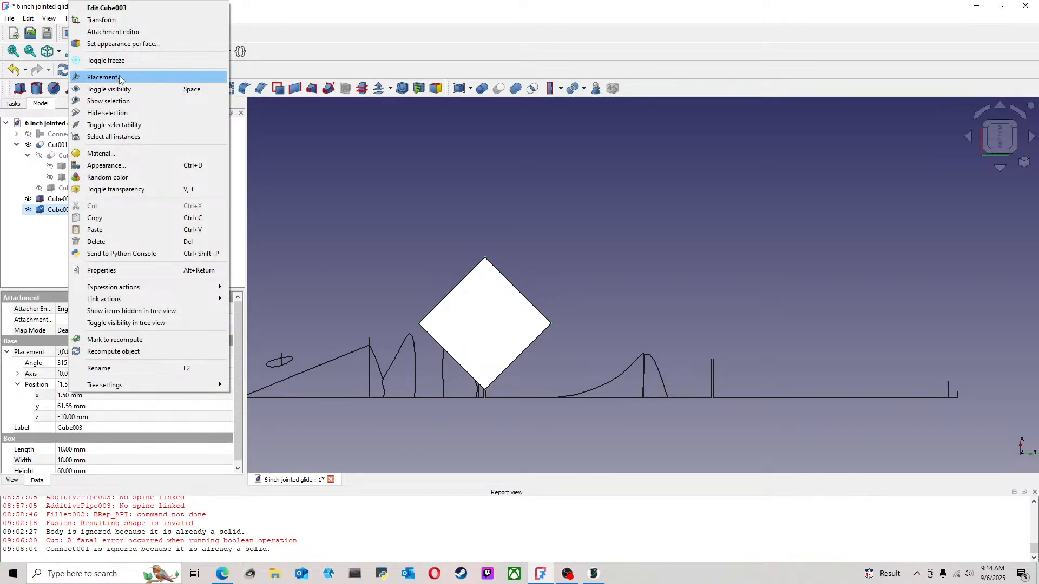
click(119, 77)
drag(68, 178, 15, 178)
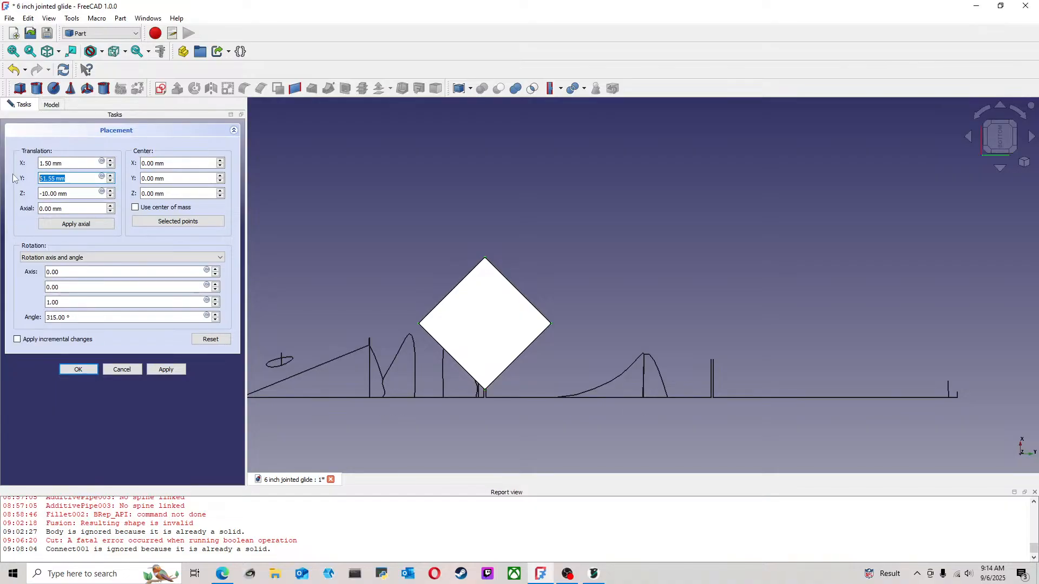
text(105)
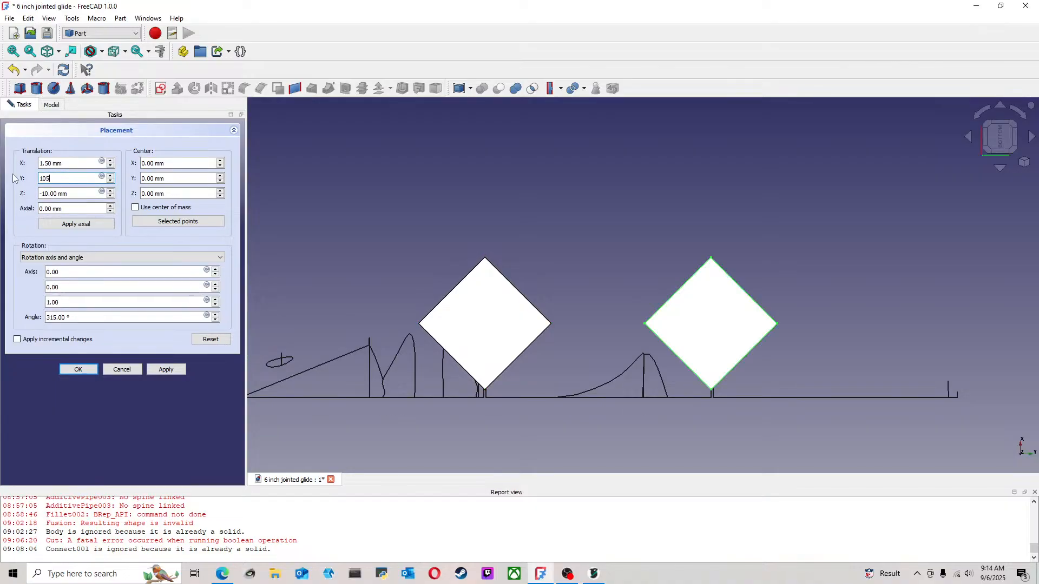
text(.25)
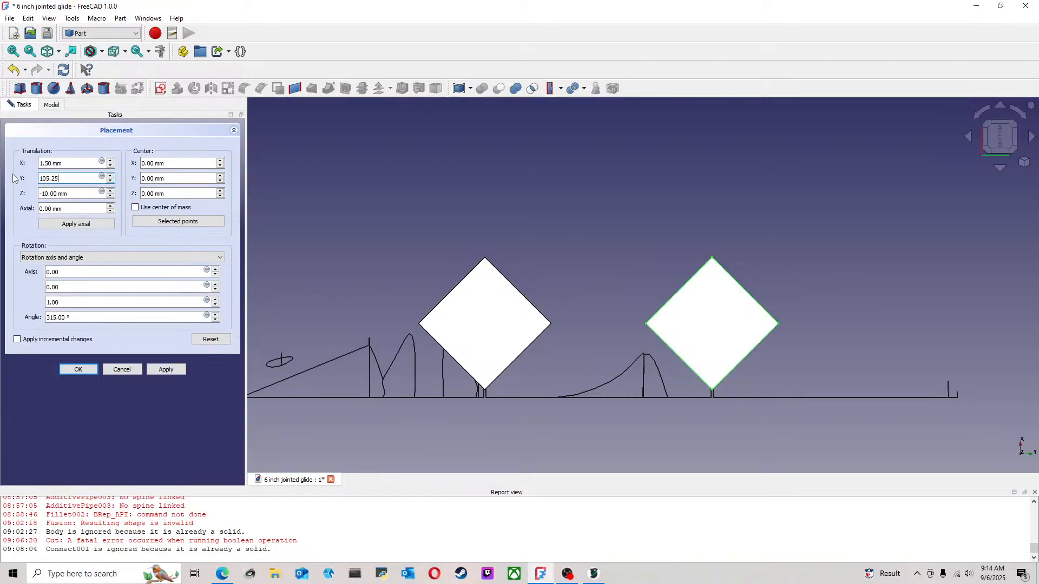
key(Return)
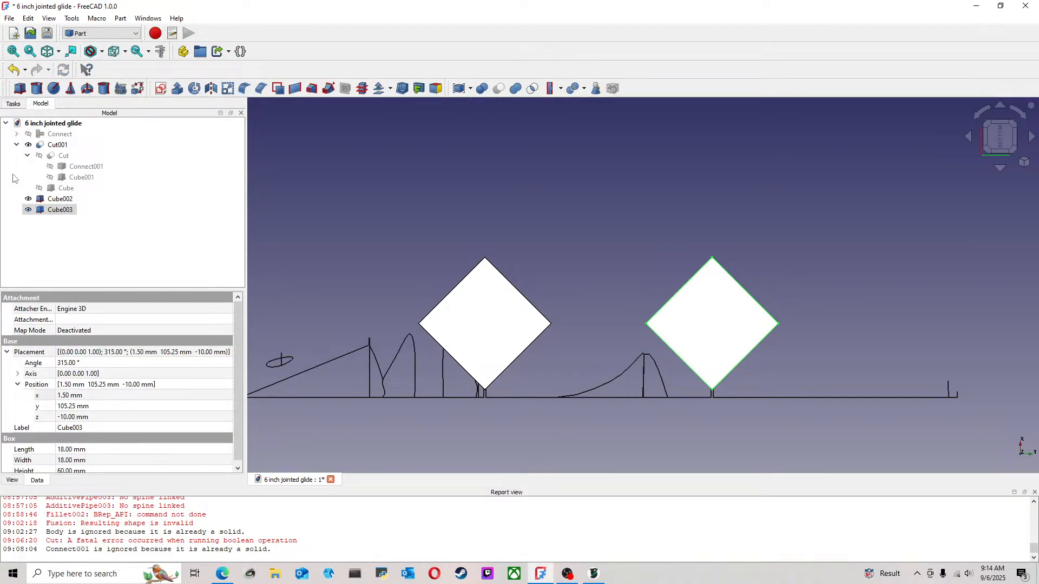
click(612, 245)
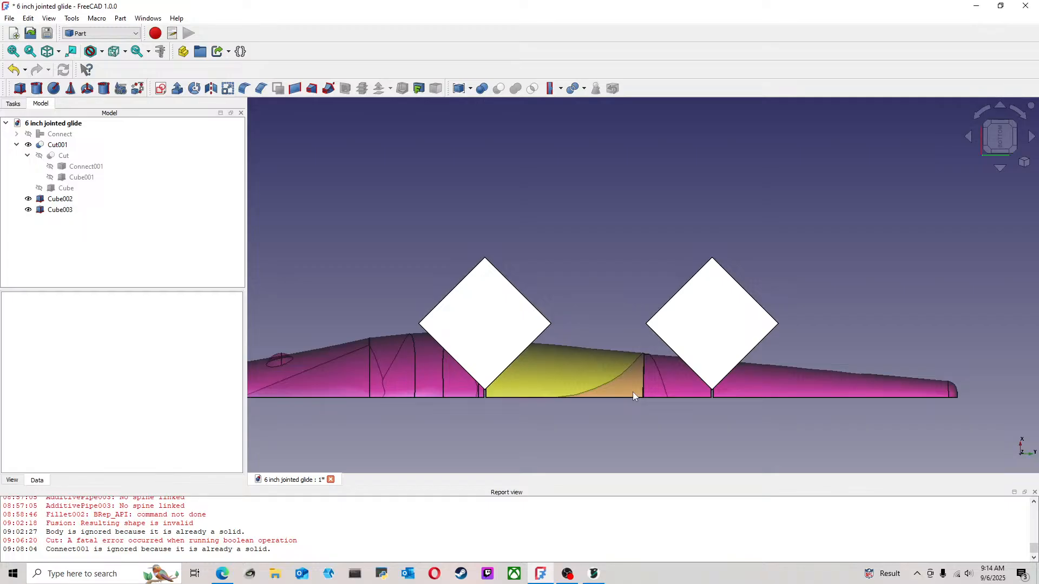
Cut the front joint's rotated cube from the lure body
scroll(632, 391, down, 2)
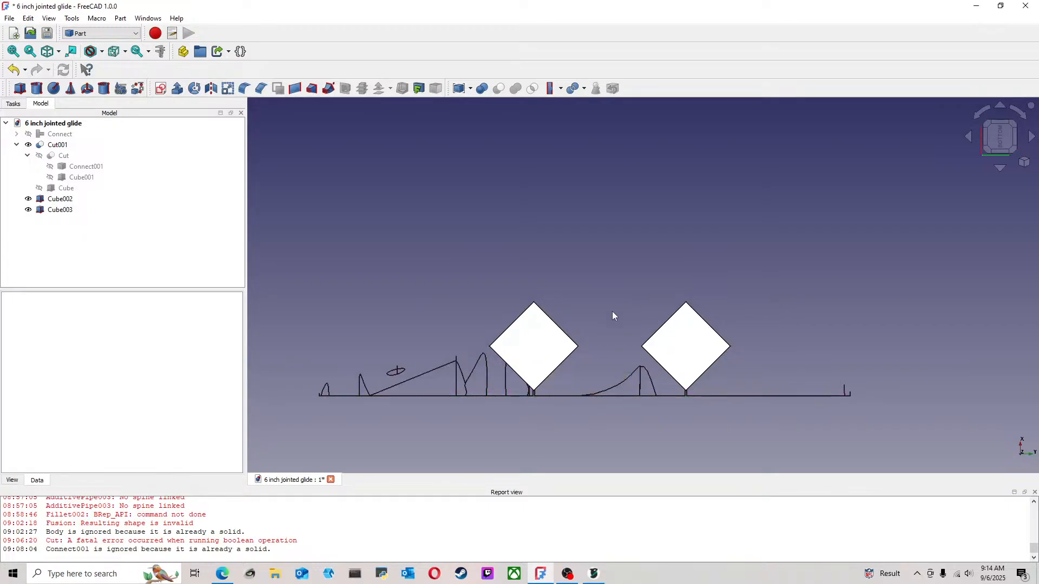
click(387, 375)
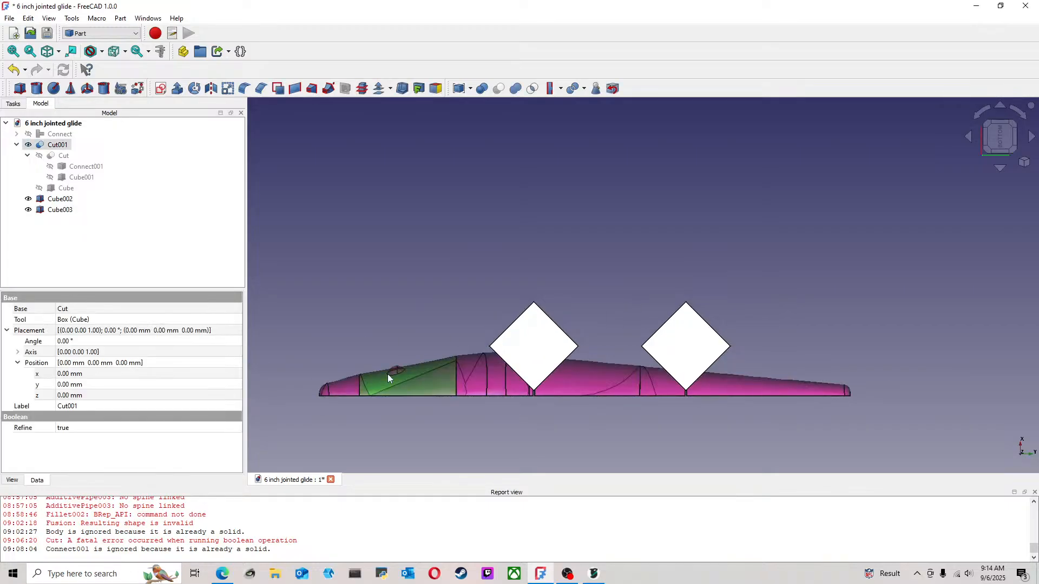
ctrl+click(548, 350)
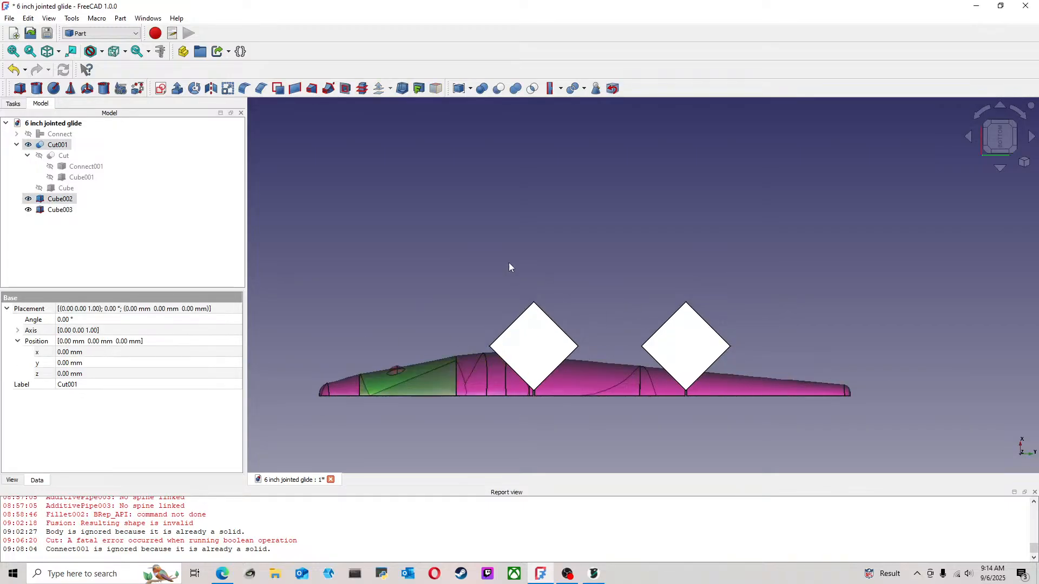
click(499, 89)
Cut the rear joint's rotated cube from the lure body
click(564, 388)
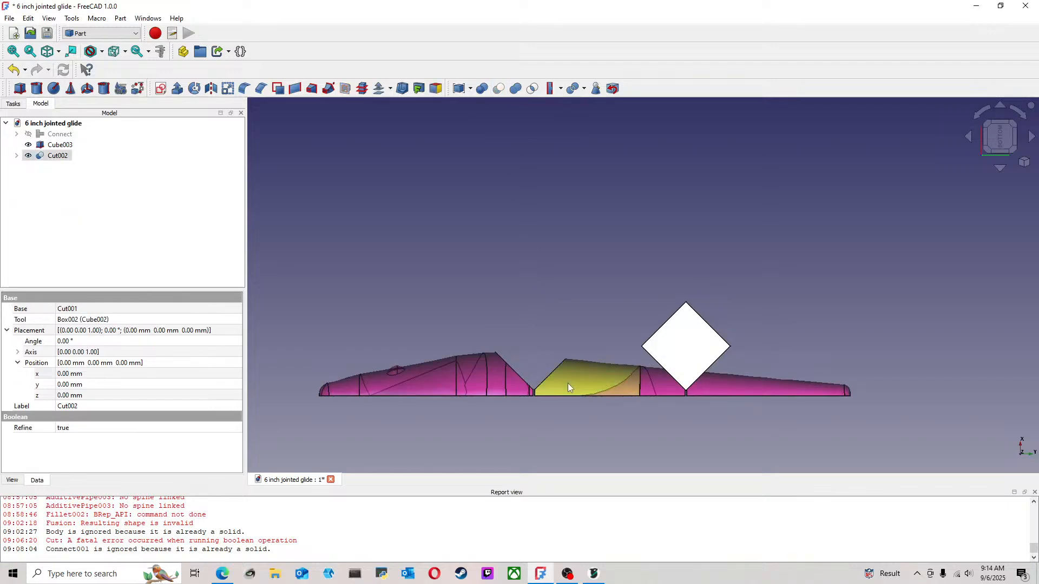
ctrl+click(672, 317)
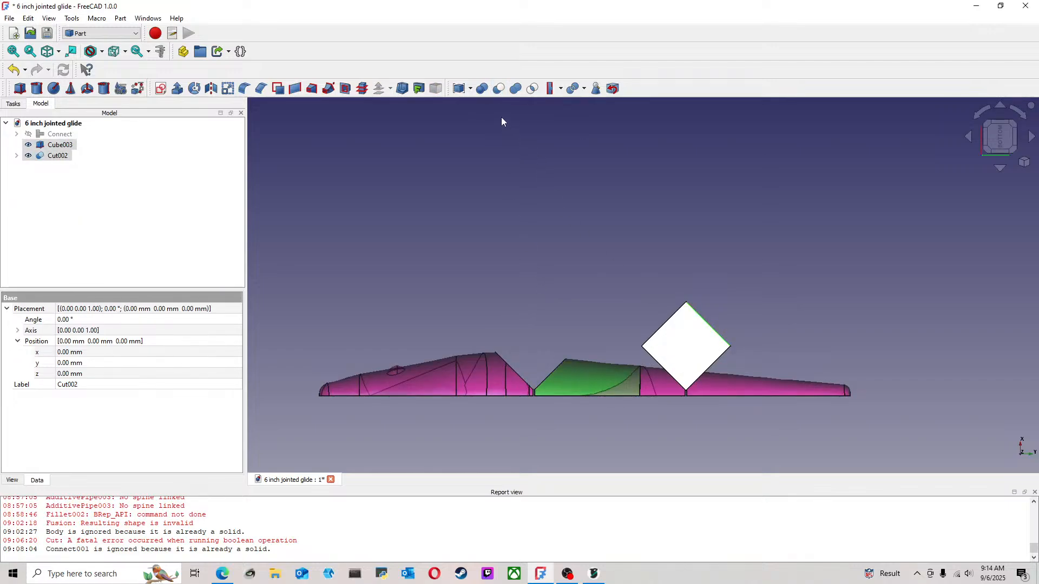
click(499, 88)
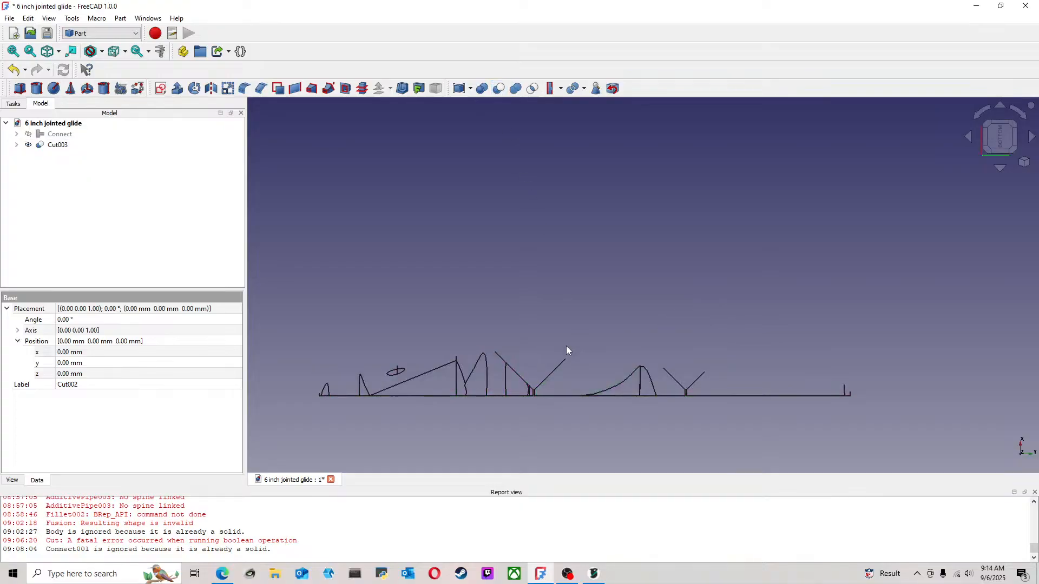
Examine the V-shaped cuts at the front and rear joints from several angles
middle_drag(606, 376, 651, 460)
middle_drag(600, 316, 594, 355)
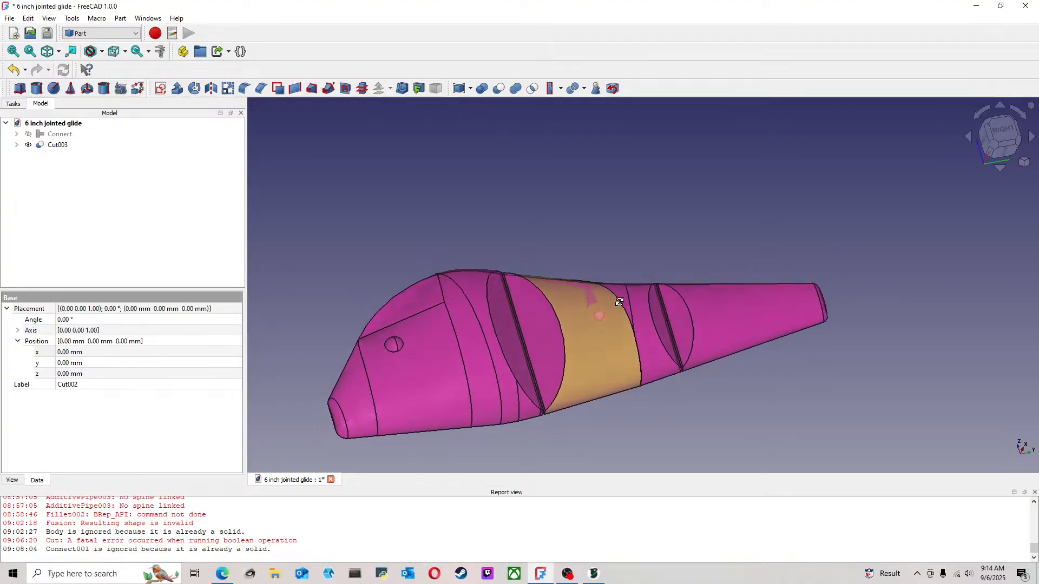
middle_drag(758, 334, 571, 401)
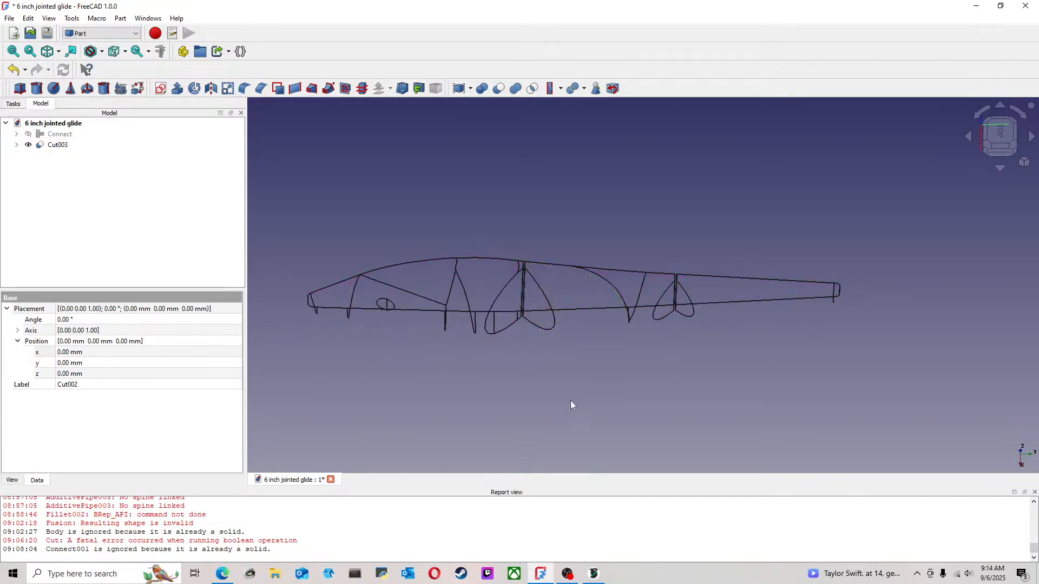
scroll(537, 260, up, 5)
mouse_move(476, 262)
middle_down()
mouse_move(490, 287)
mouse_move(470, 295)
mouse_move(494, 283)
mouse_move(473, 281)
middle_up()
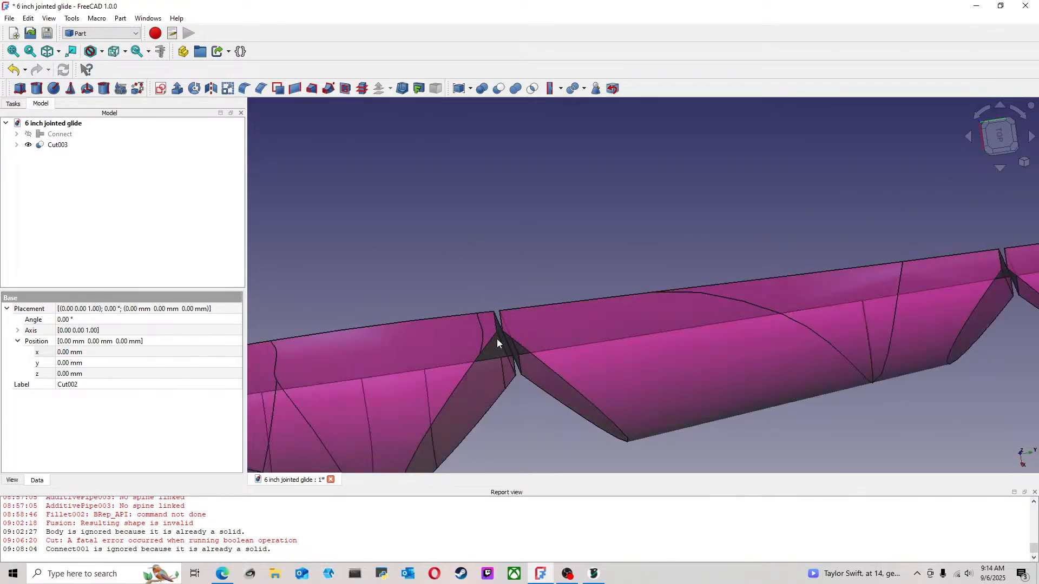
scroll(497, 342, down, 6)
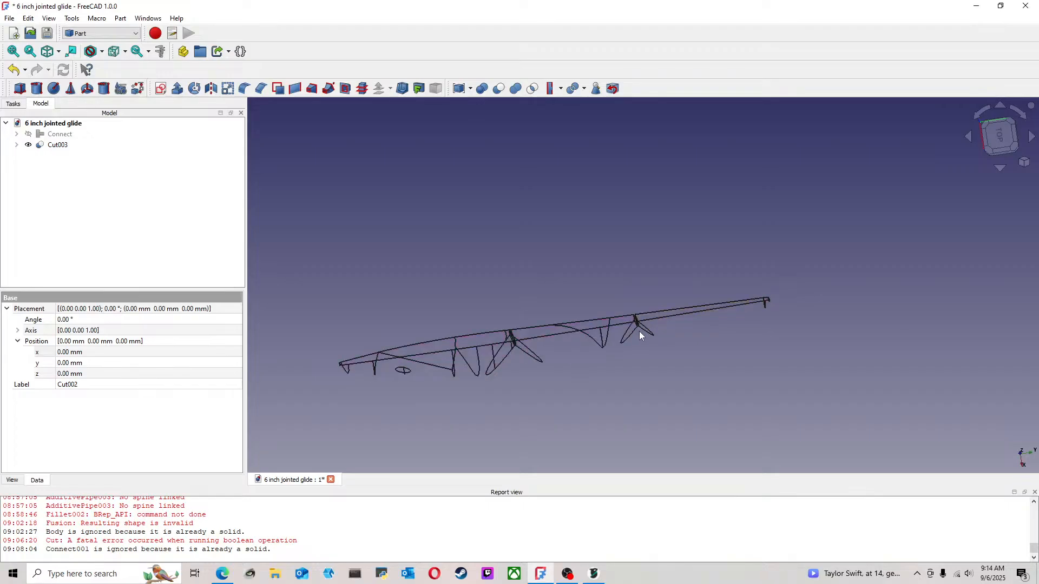
scroll(638, 331, down, 2)
scroll(514, 342, up, 3)
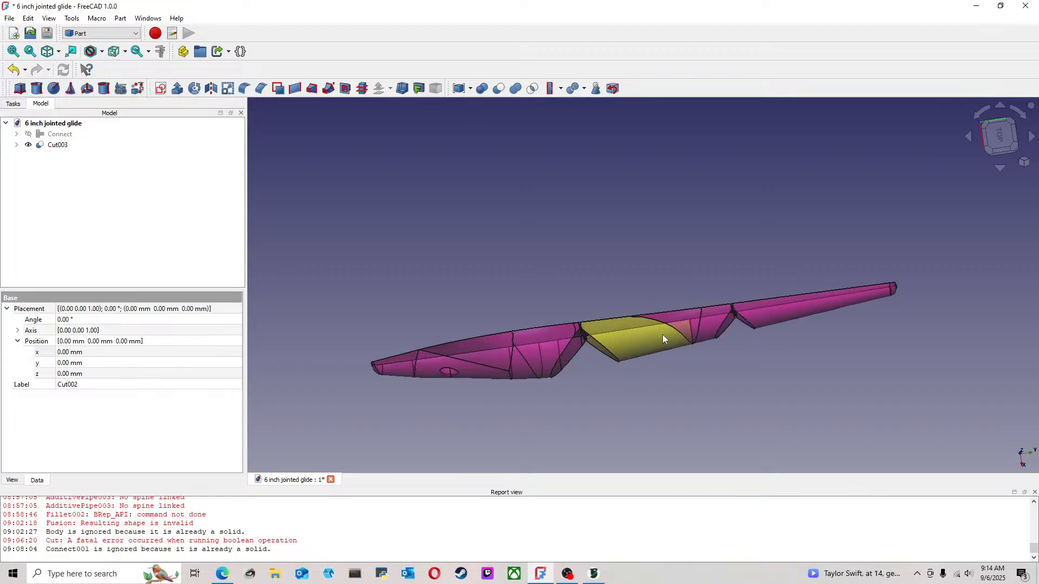
mouse_move(662, 334)
middle_down()
mouse_move(645, 365)
mouse_move(640, 333)
mouse_move(657, 287)
mouse_move(628, 269)
middle_up()
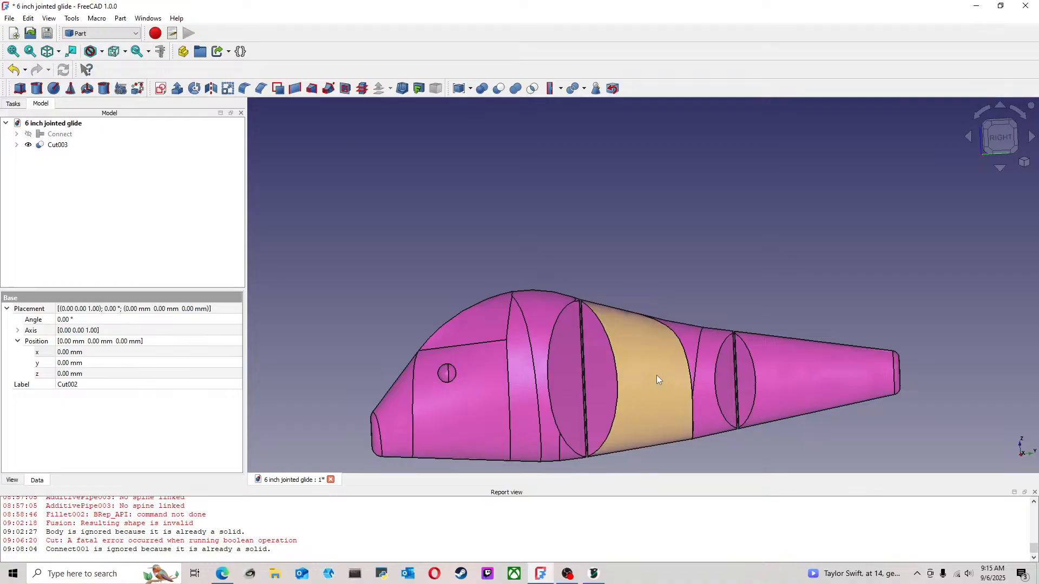
middle_drag(657, 375, 674, 261)
click(674, 260)
scroll(528, 226, up, 3)
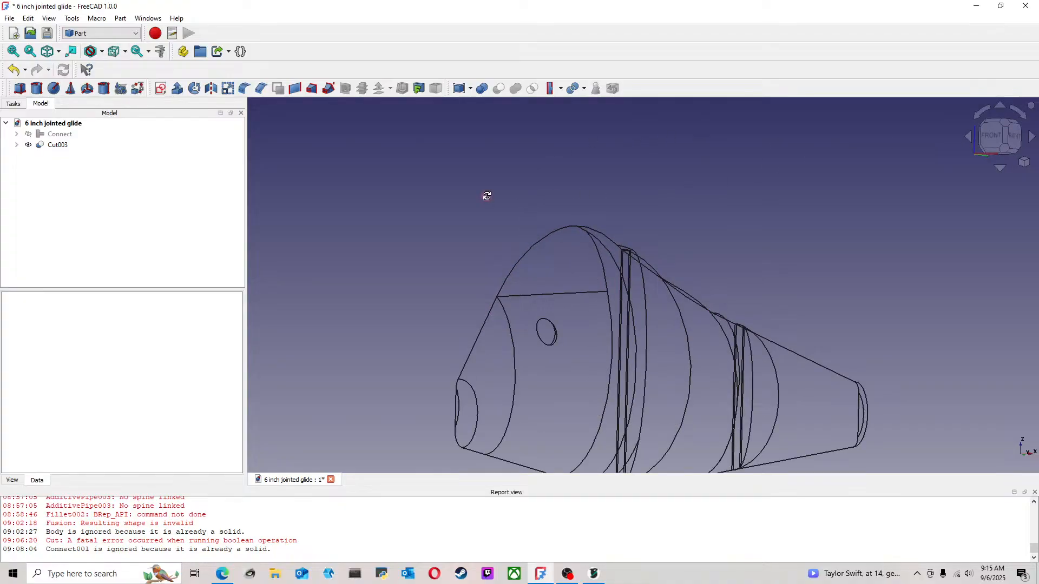
Orient the lure to its left side and add a cylinder primitive with default dimensions
middle_drag(487, 196, 758, 221)
click(989, 143)
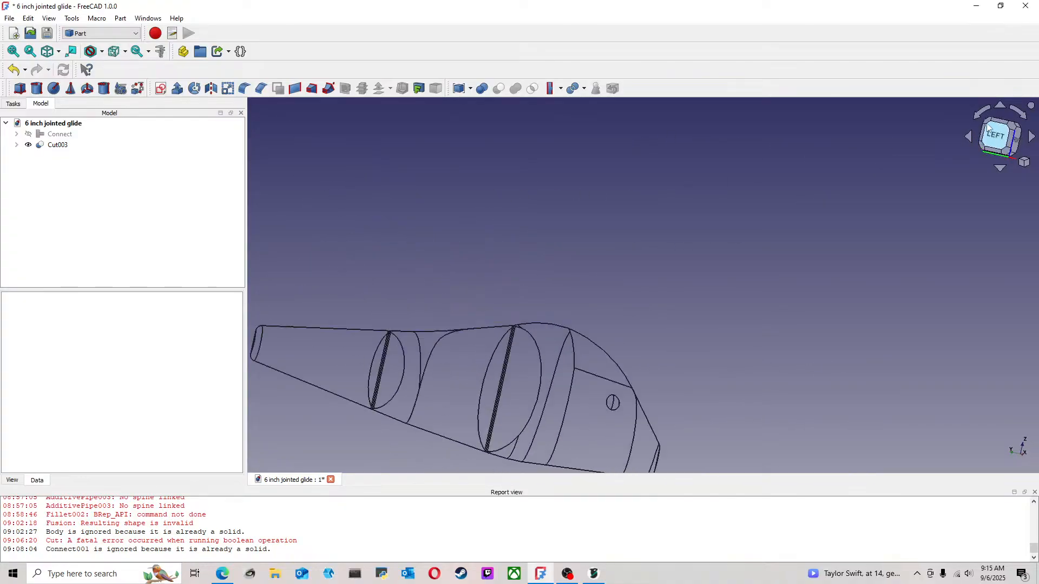
scroll(628, 280, up, 3)
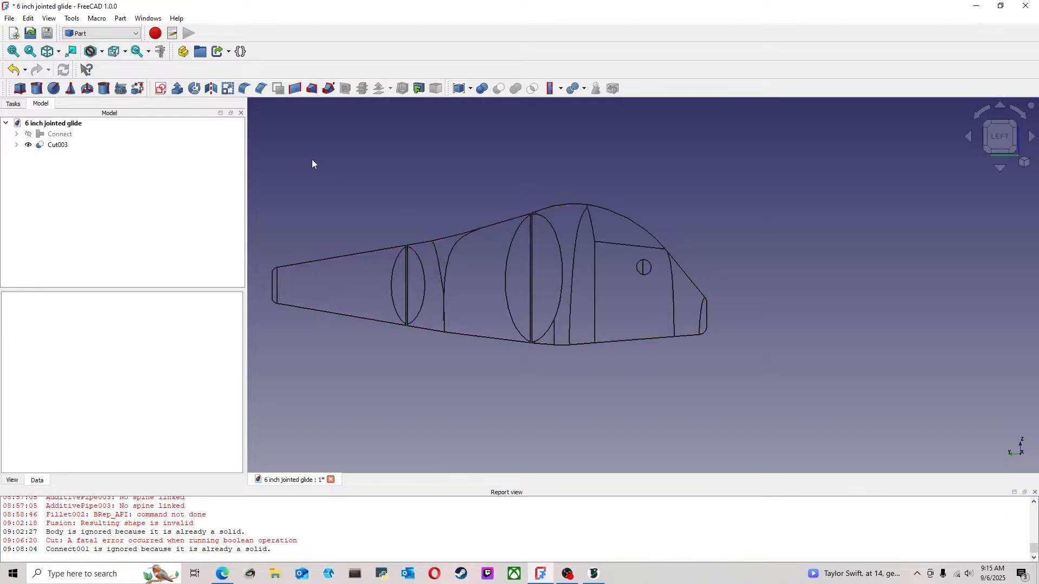
click(37, 88)
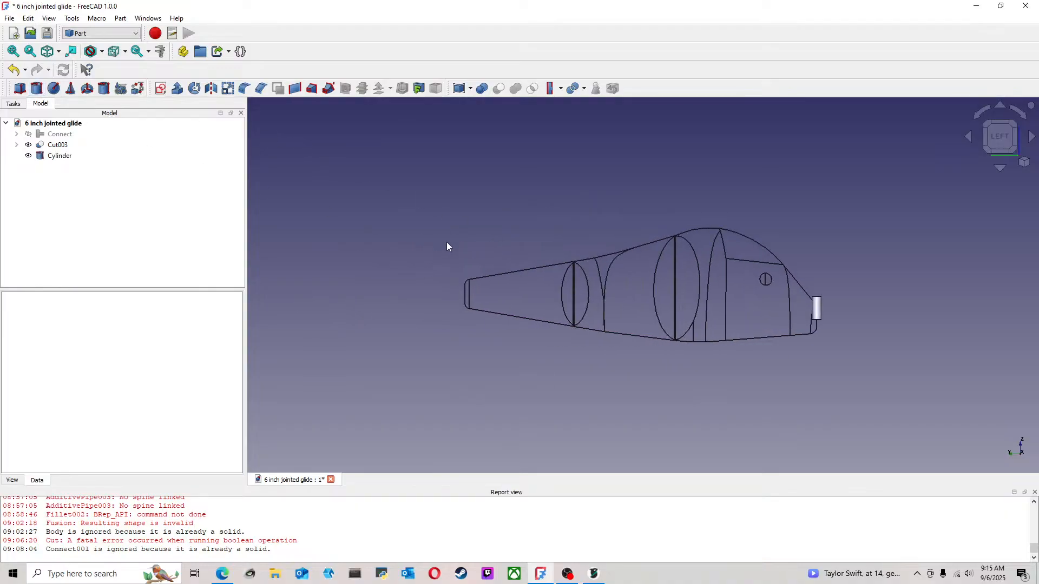
Open the new cylinder's parameters for editing
scroll(783, 296, up, 4)
middle_drag(842, 249, 720, 321)
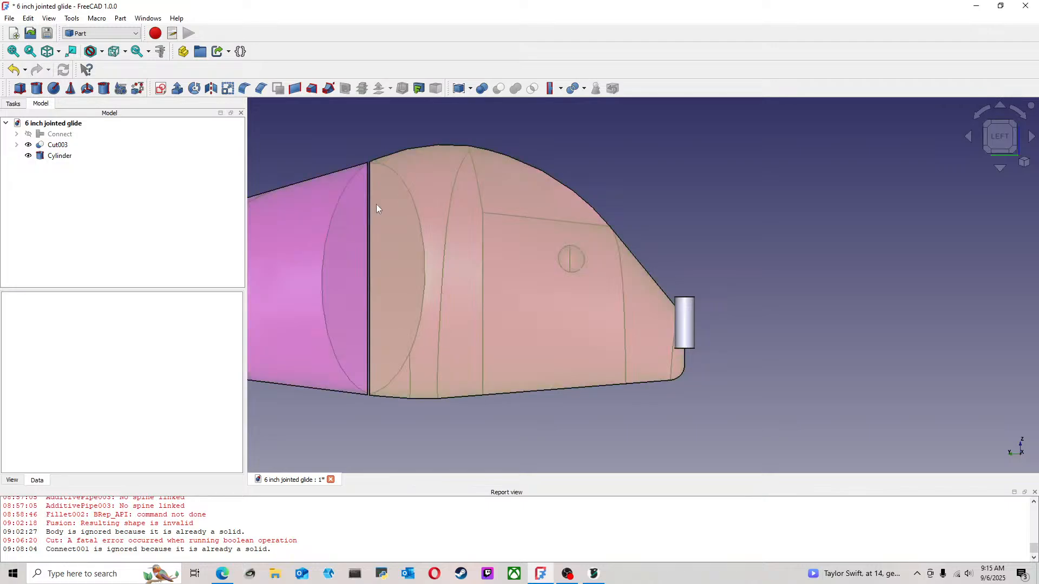
mouse_move(736, 282)
middle_down()
mouse_move(558, 294)
mouse_move(417, 285)
mouse_move(742, 285)
mouse_move(726, 289)
middle_up()
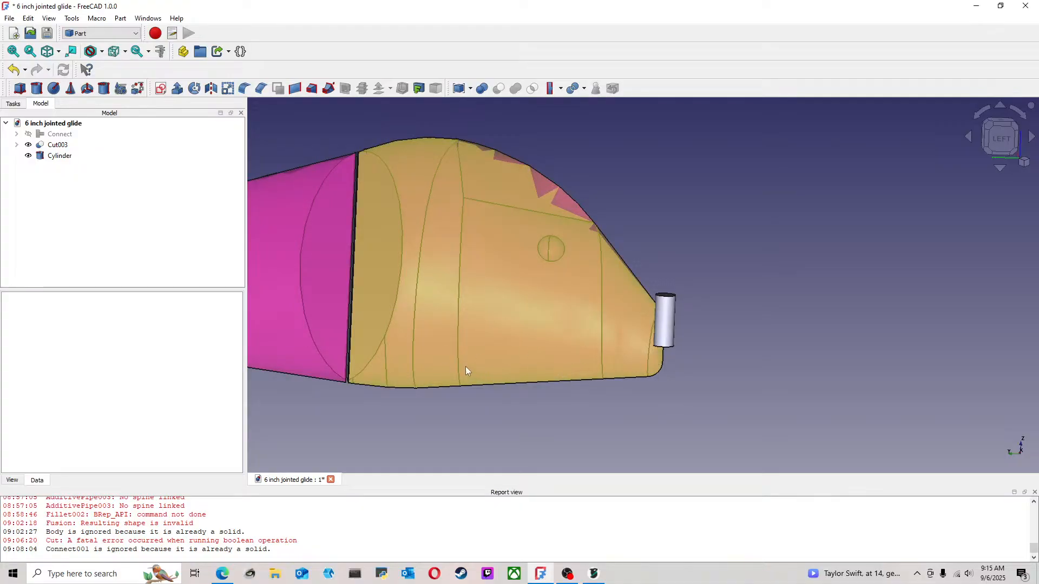
middle_drag(666, 274, 634, 258)
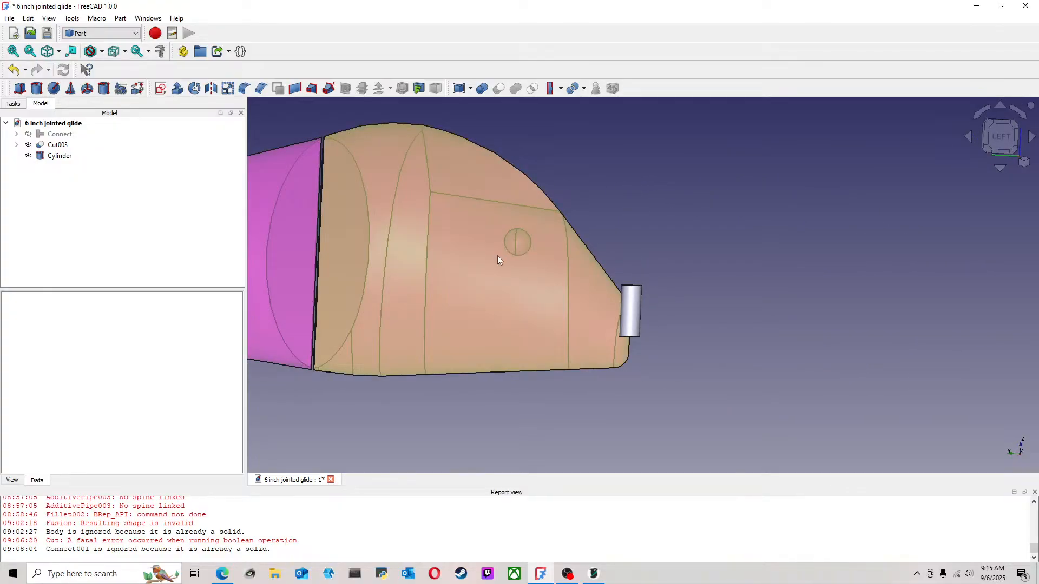
scroll(497, 255, down, 1)
click(63, 158)
right_click(64, 158)
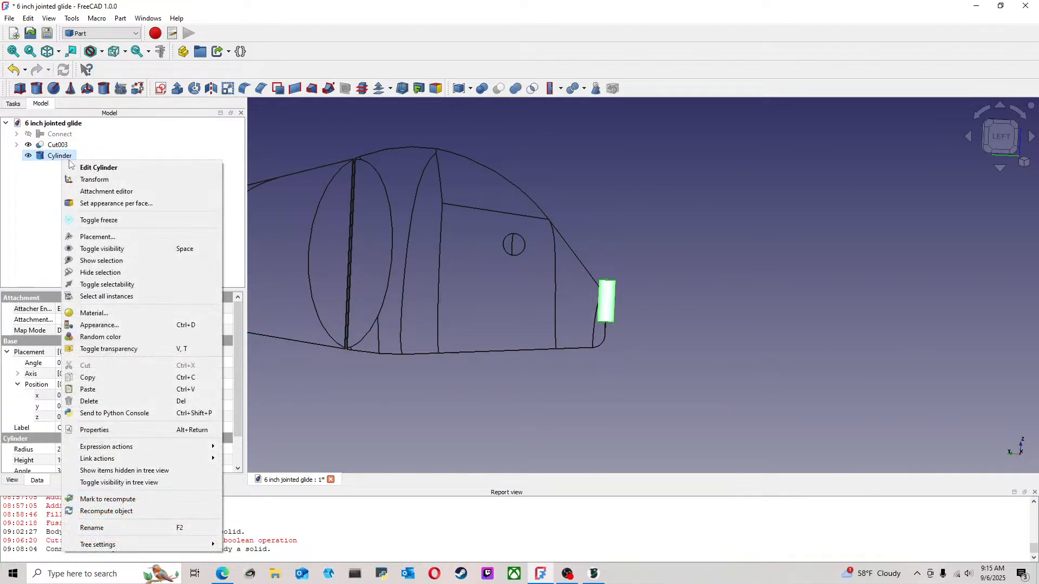
click(103, 168)
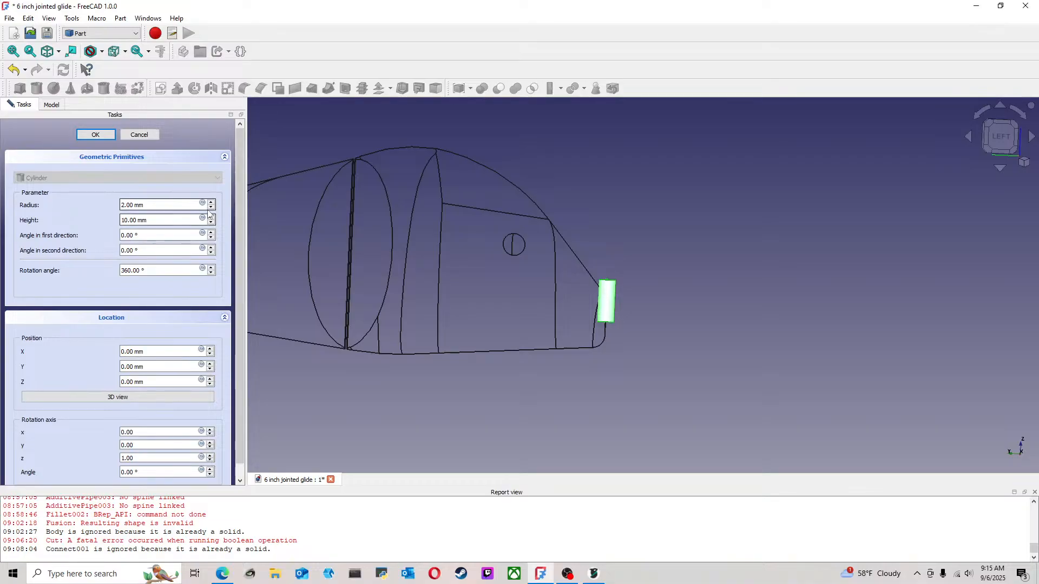
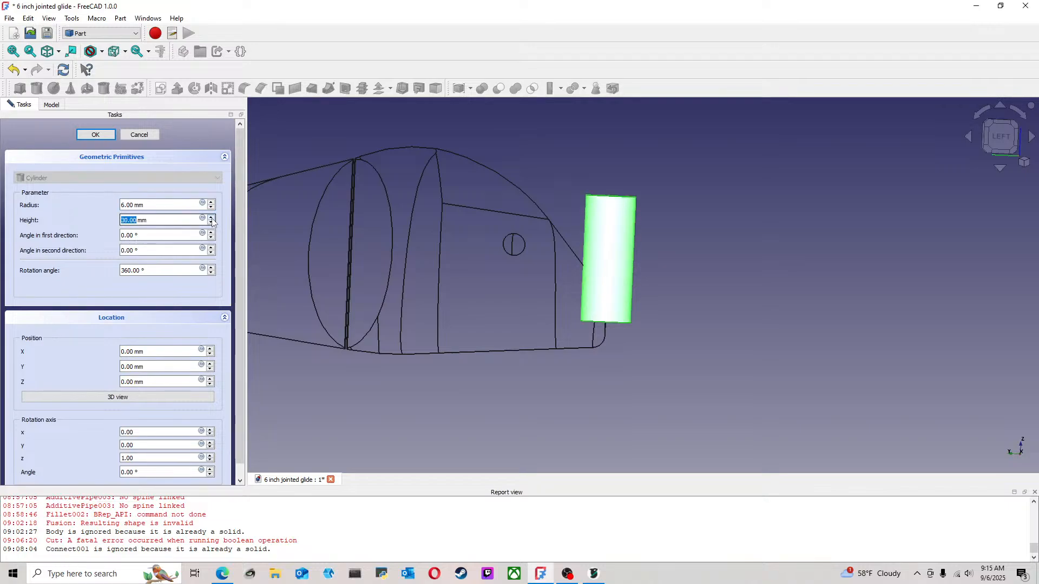
Set the new cylinder's radius to 6 mm and its height to 30 mm
click(95, 136)
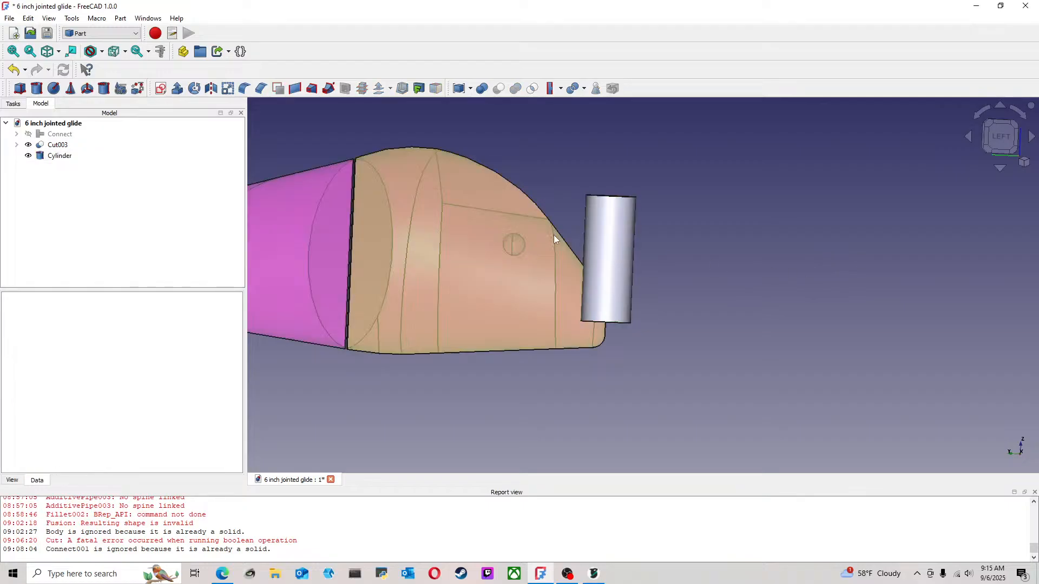
scroll(596, 246, up, 2)
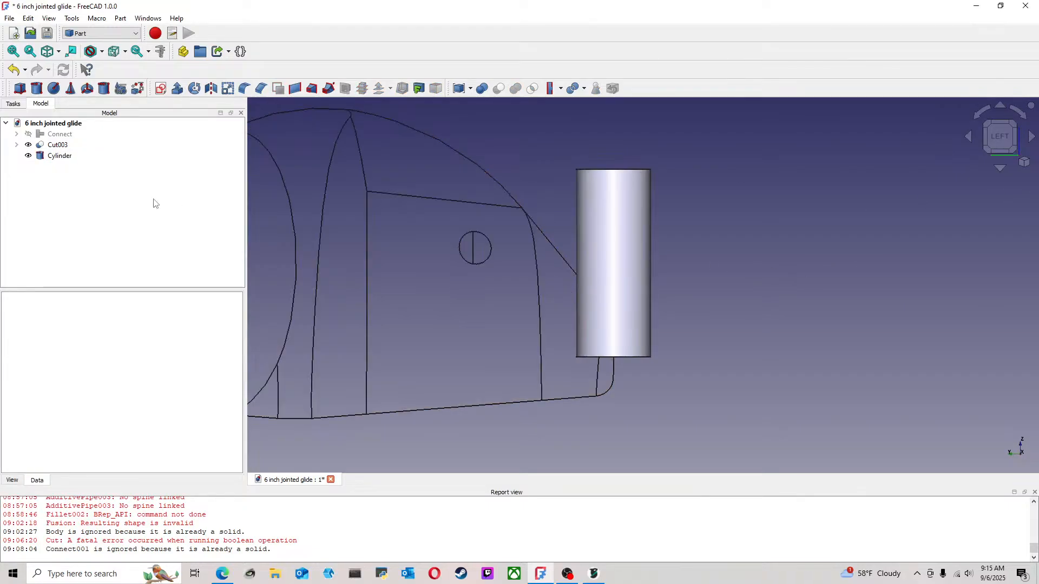
Rotate the cylinder 90° so it lies lengthwise along the lure, and move it back 22 mm along Y into the head section
right_click(69, 161)
click(116, 177)
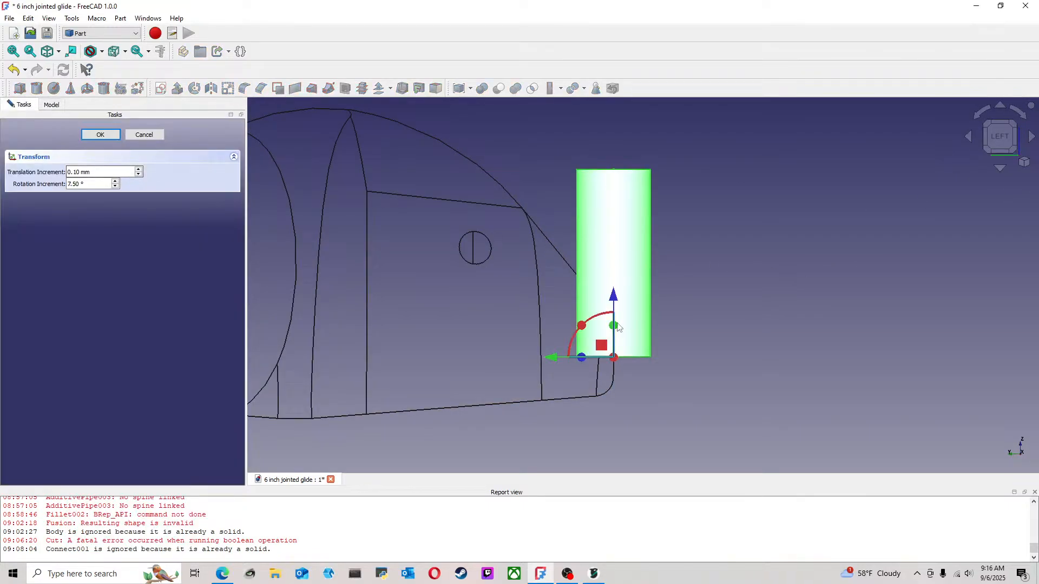
drag(582, 325, 572, 412)
scroll(434, 317, down, 2)
scroll(545, 255, up, 4)
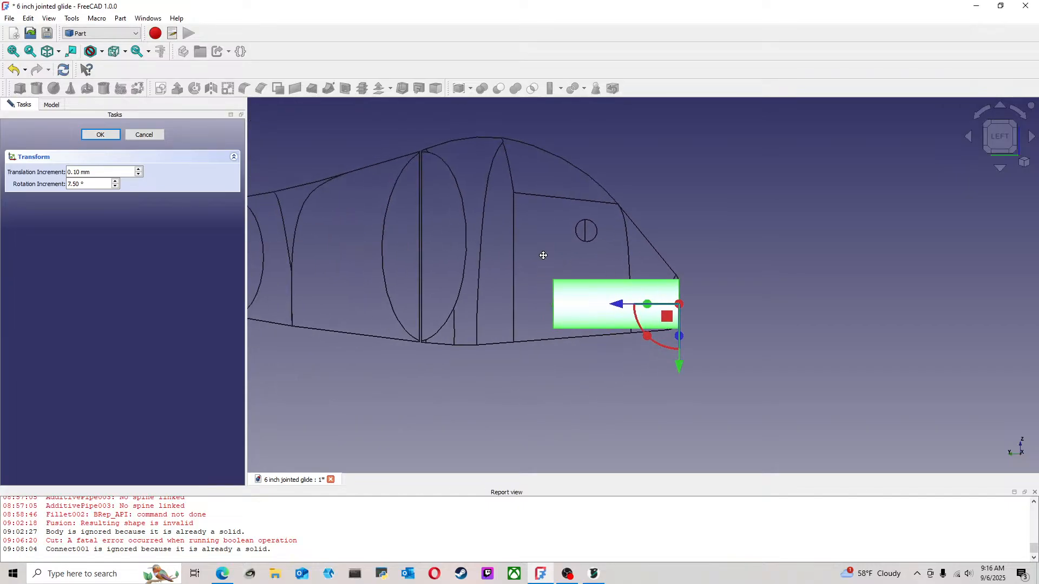
drag(731, 349, 606, 352)
middle_drag(620, 270, 587, 257)
click(1003, 145)
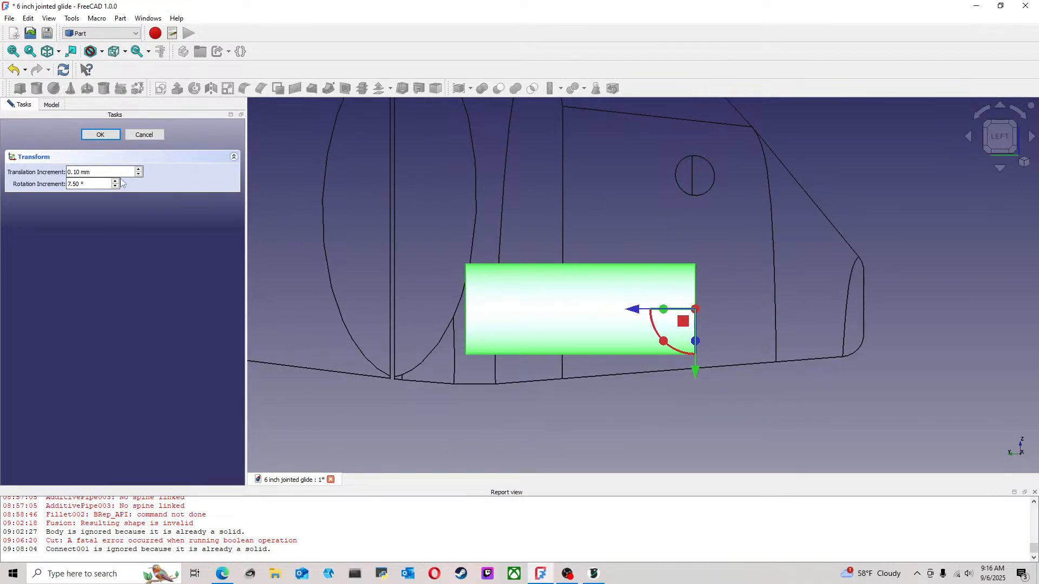
click(100, 134)
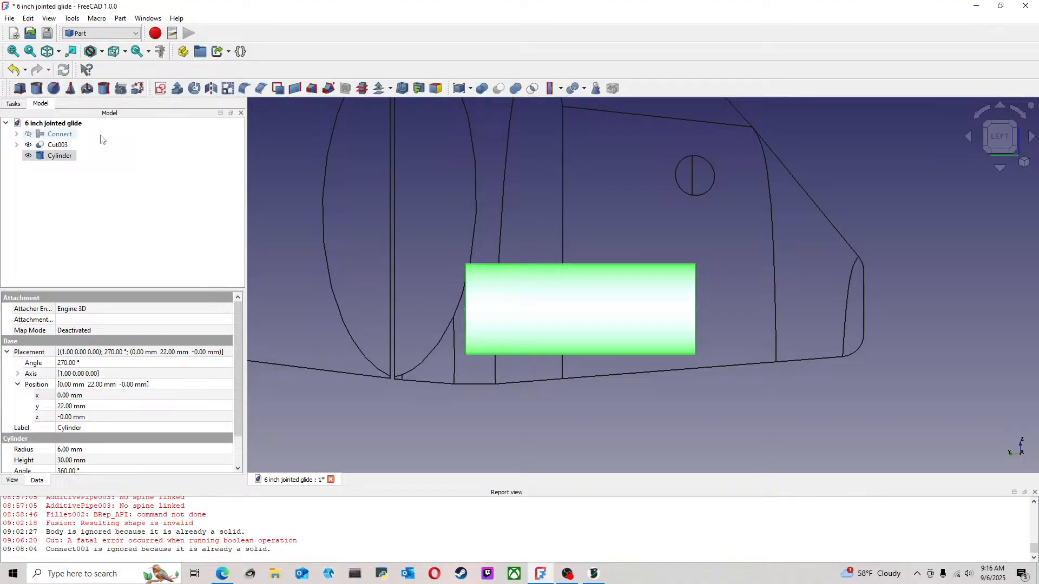
Tilt the cylinder 4.5° with a 1.5° rotation increment to follow the belly line, and raise it about 0.6 mm
right_click(563, 323)
click(55, 155)
right_click(56, 156)
click(92, 172)
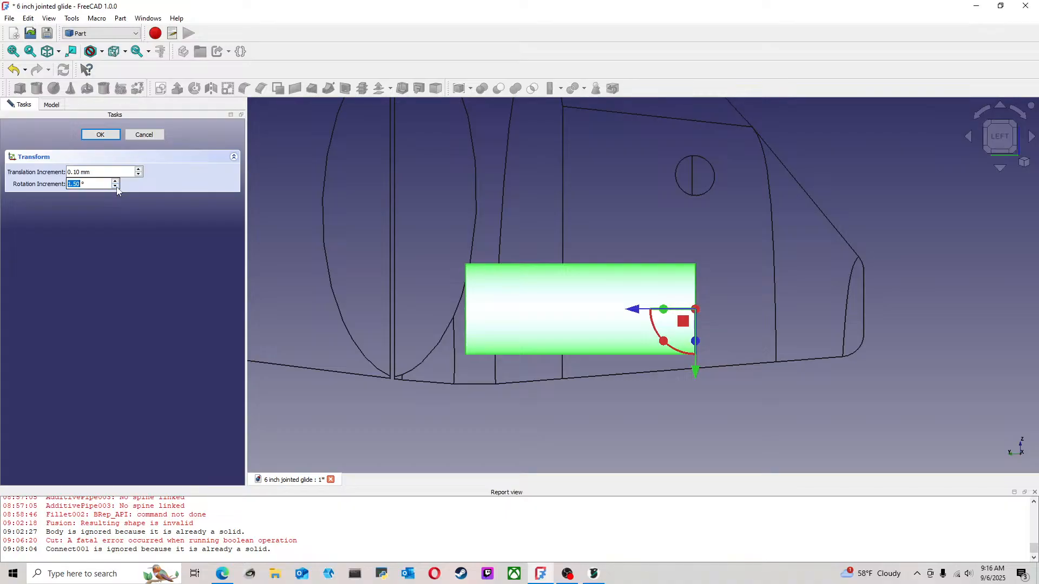
mouse_move(665, 347)
mouse_down()
mouse_move(677, 352)
mouse_move(668, 348)
mouse_up()
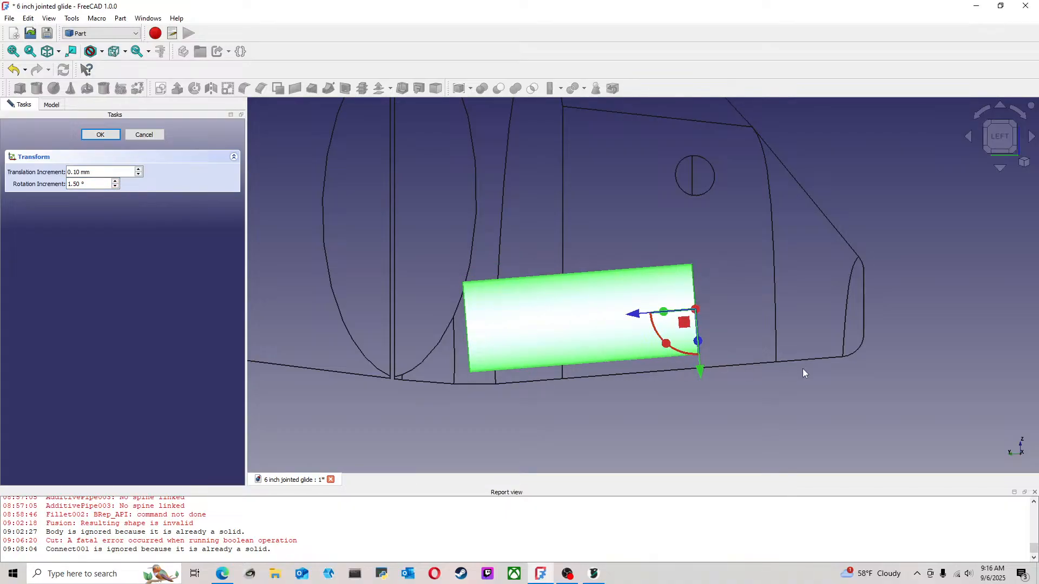
scroll(753, 368, up, 1)
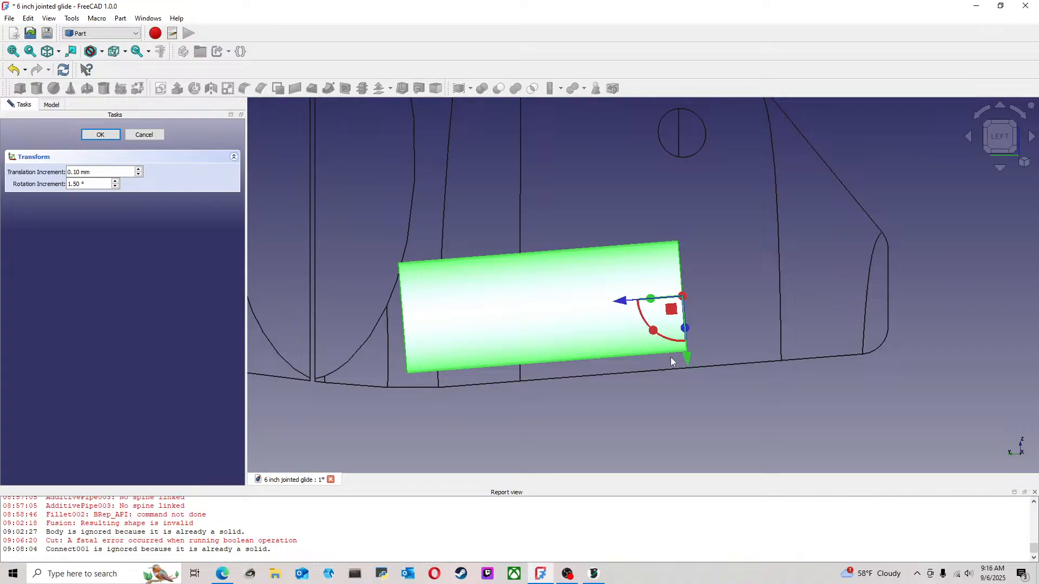
drag(689, 361, 689, 357)
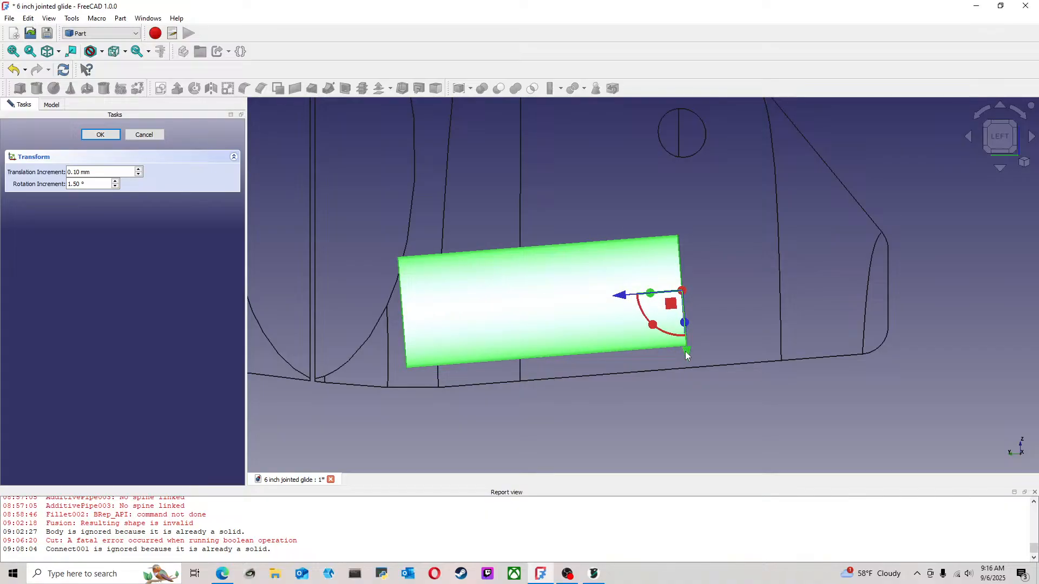
click(112, 134)
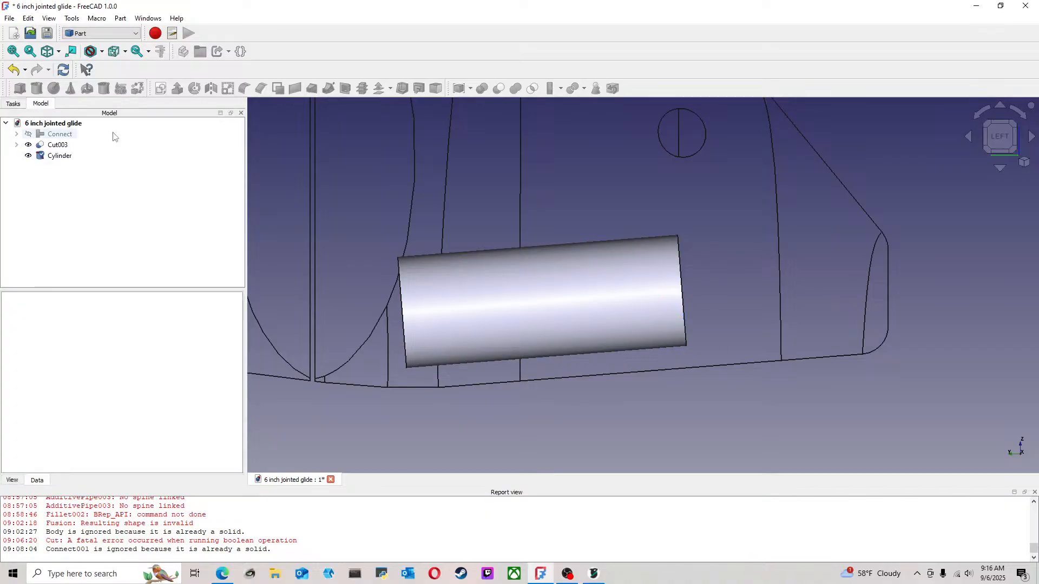
Examine the tilted cylinder's placement in the head section from several angles
scroll(589, 247, down, 5)
middle_drag(644, 236, 842, 309)
scroll(693, 294, up, 6)
middle_drag(543, 255, 737, 301)
scroll(540, 274, down, 5)
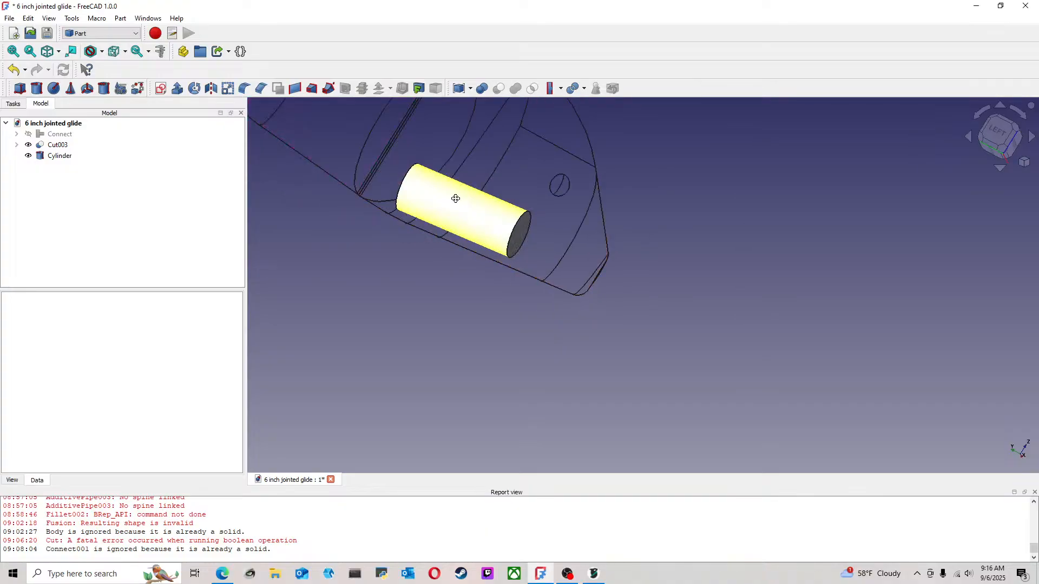
mouse_move(476, 212)
middle_down()
mouse_move(596, 250)
mouse_move(642, 348)
mouse_move(601, 222)
mouse_move(476, 227)
middle_up()
scroll(694, 291, up, 3)
middle_drag(693, 287, 636, 266)
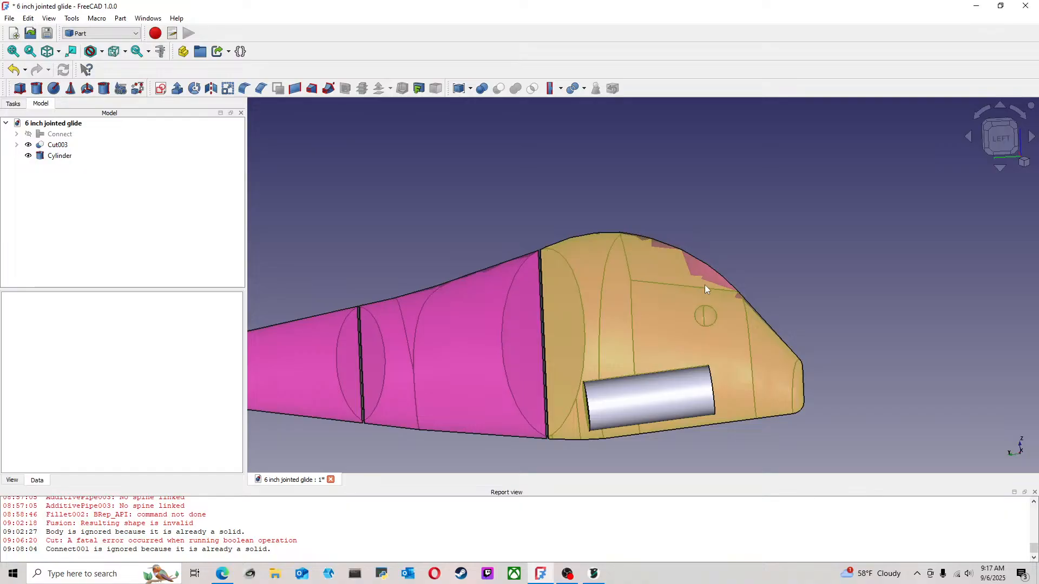
scroll(704, 285, down, 5)
scroll(746, 355, up, 5)
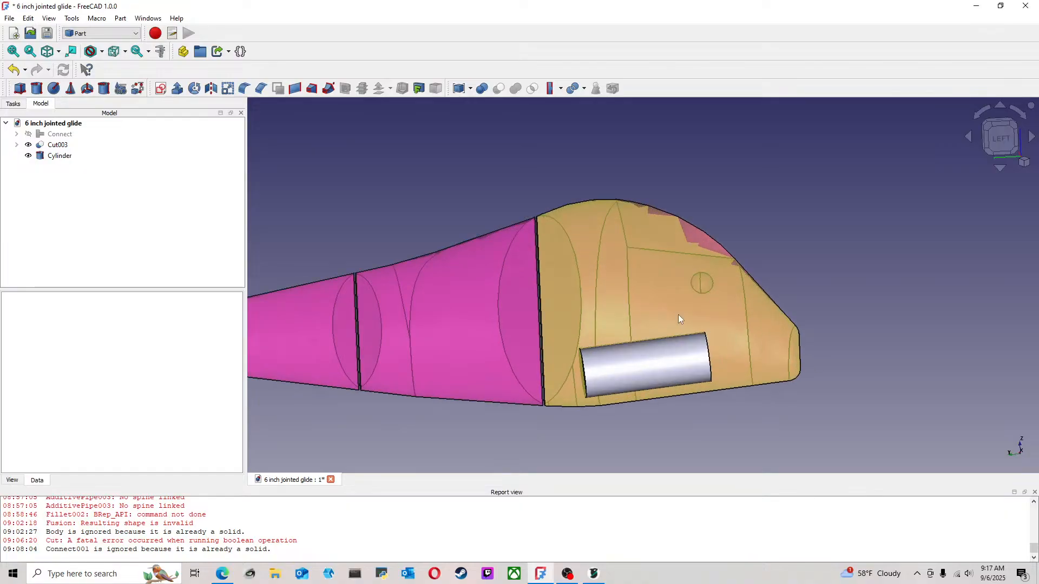
Set the tilted cylinder's height to 40 mm
right_click(52, 157)
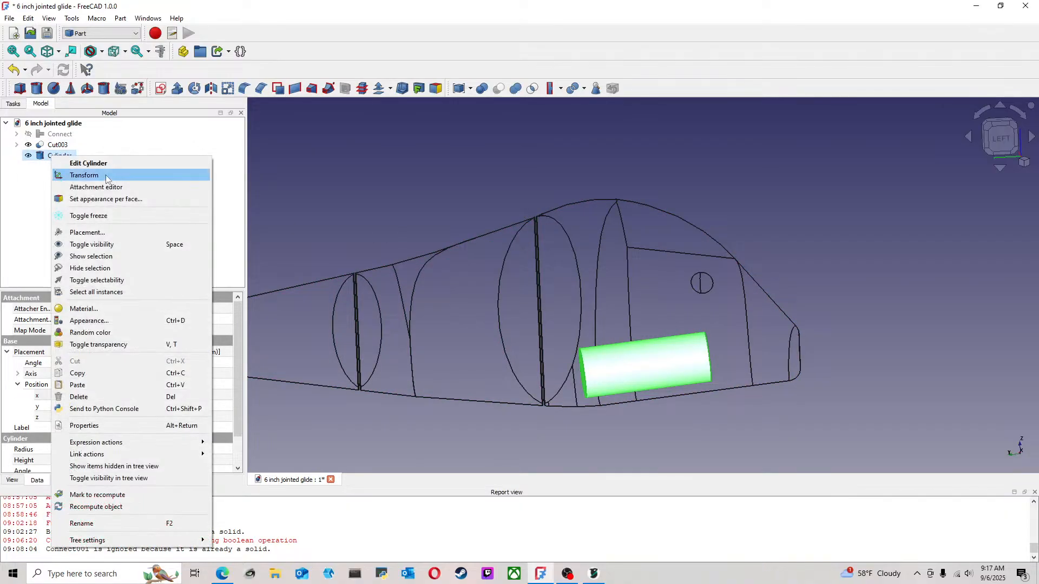
click(100, 165)
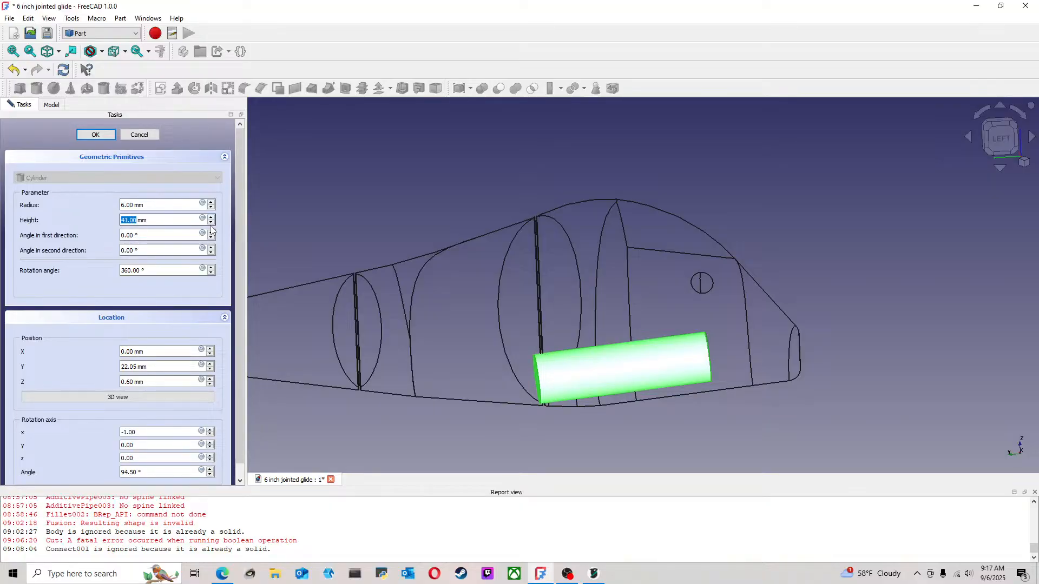
click(139, 135)
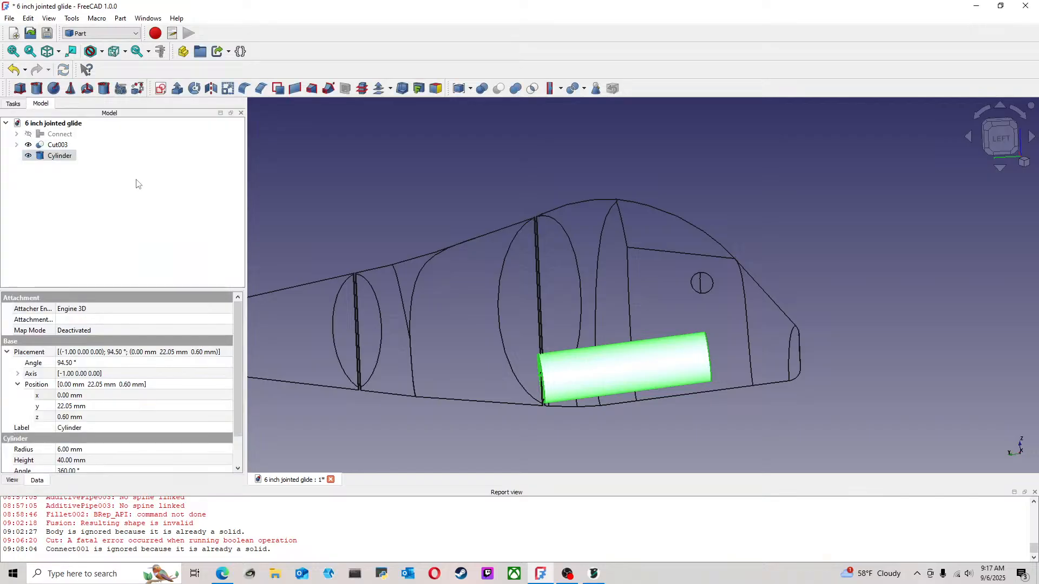
Move the 40 mm cylinder forward along its own axis toward the nose, and return to the left view
right_click(48, 157)
click(81, 176)
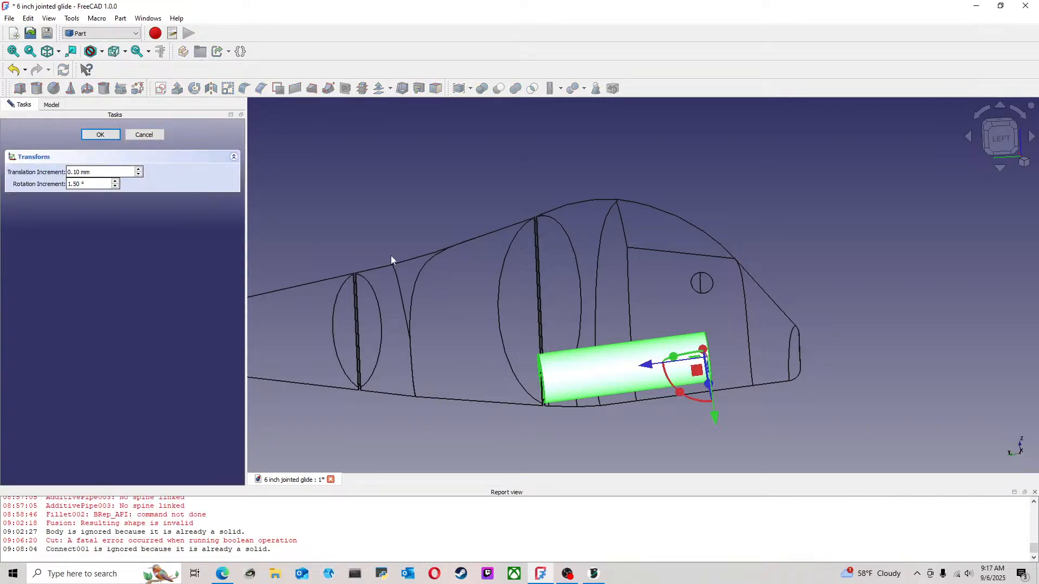
drag(650, 368, 682, 369)
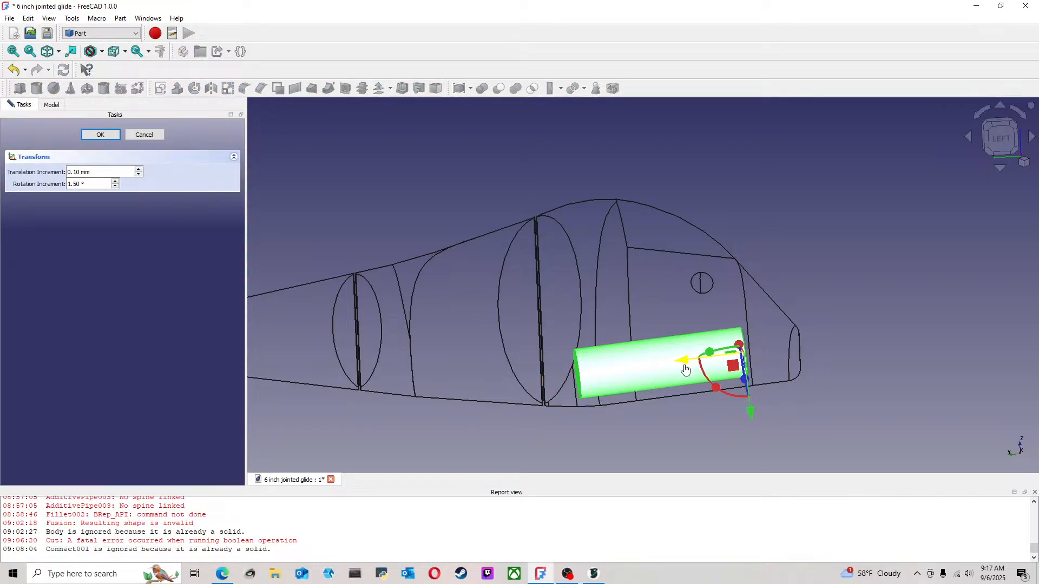
middle_drag(692, 274, 512, 247)
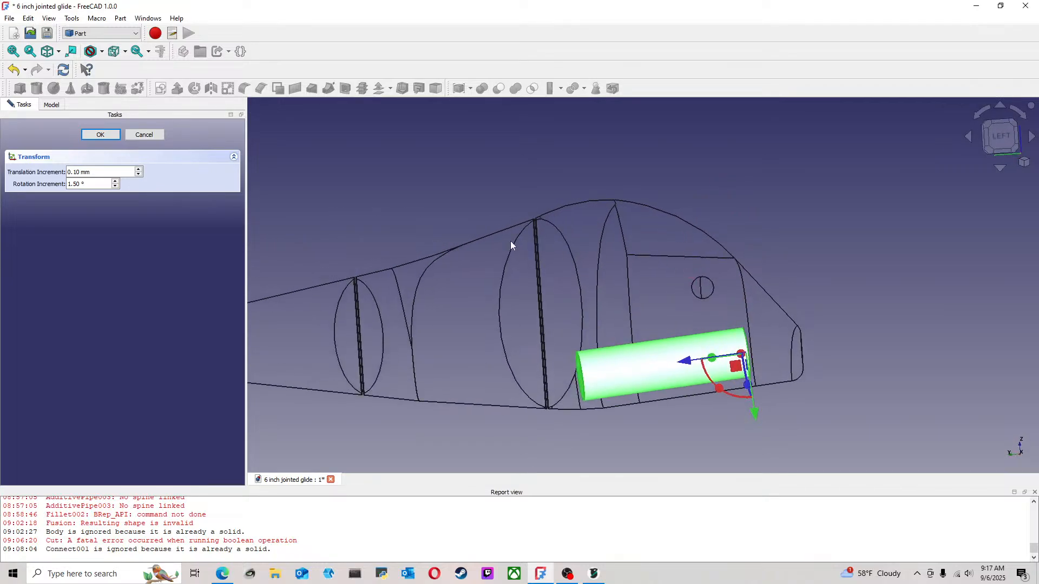
click(111, 137)
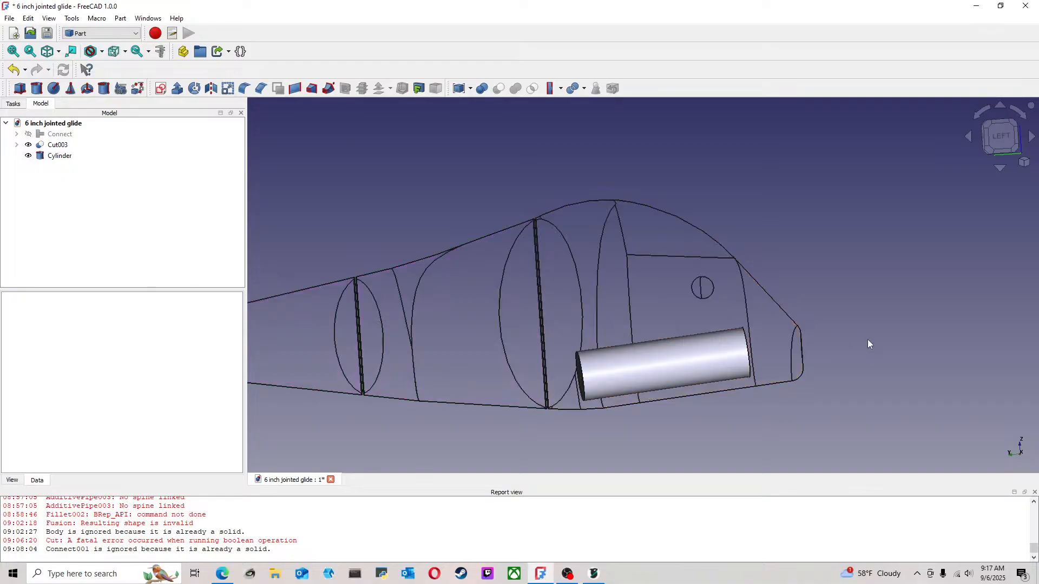
scroll(746, 321, up, 2)
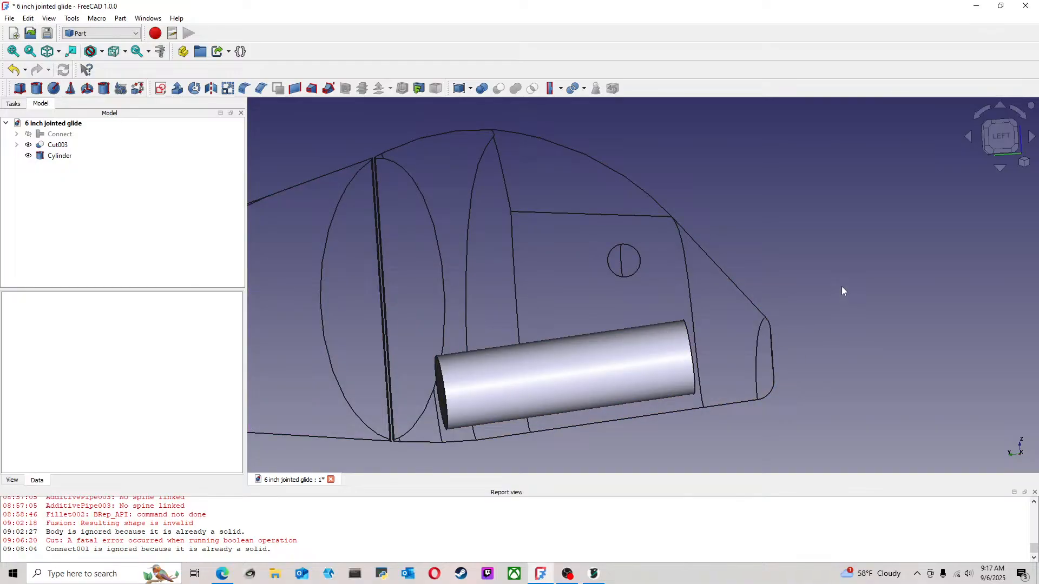
mouse_move(763, 292)
middle_down()
mouse_move(725, 309)
mouse_move(738, 355)
mouse_move(763, 388)
mouse_move(737, 352)
mouse_move(719, 385)
mouse_move(688, 355)
mouse_move(712, 292)
mouse_move(747, 282)
middle_up()
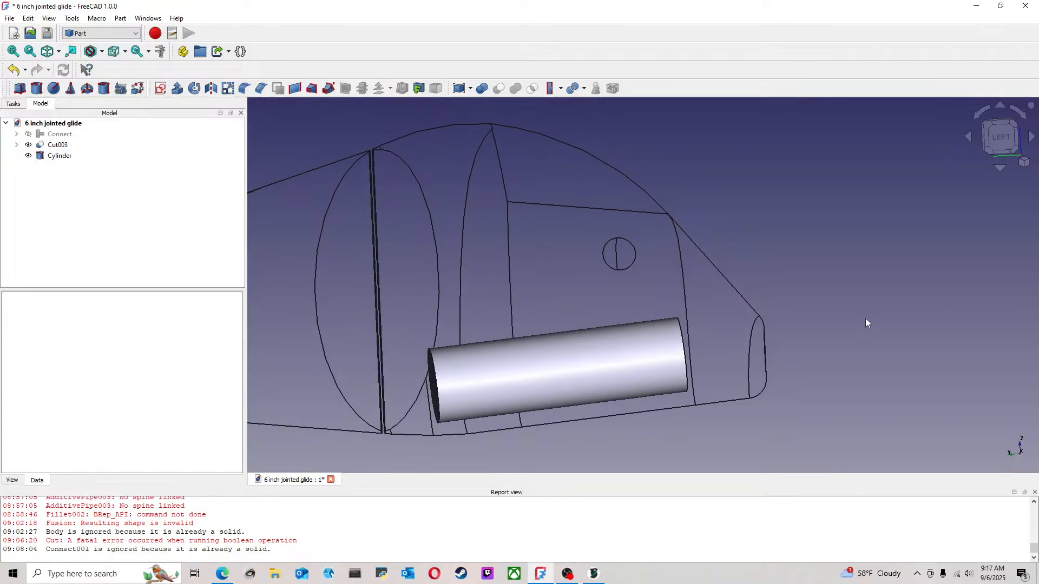
click(1002, 139)
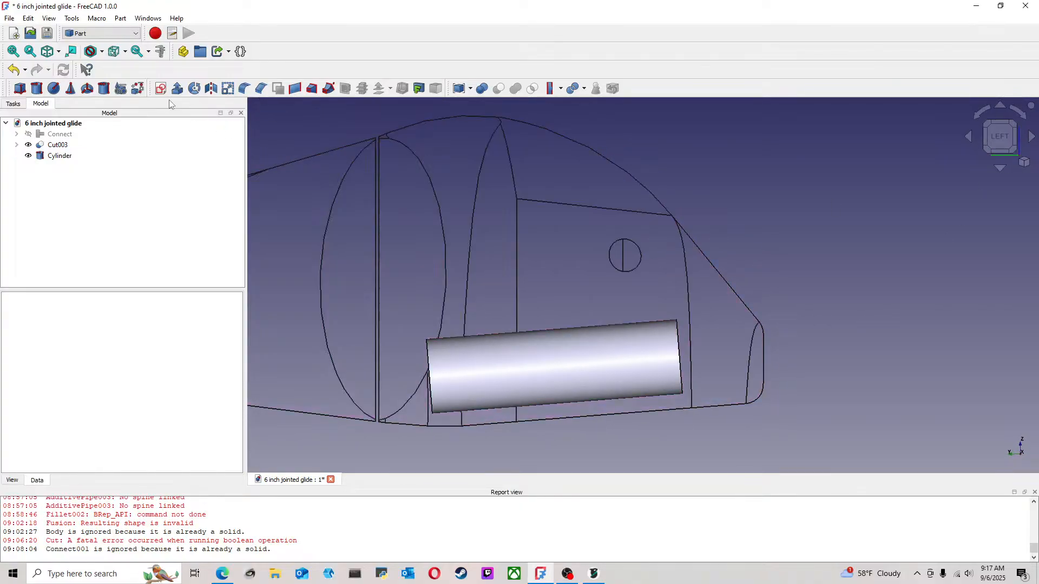
click(104, 89)
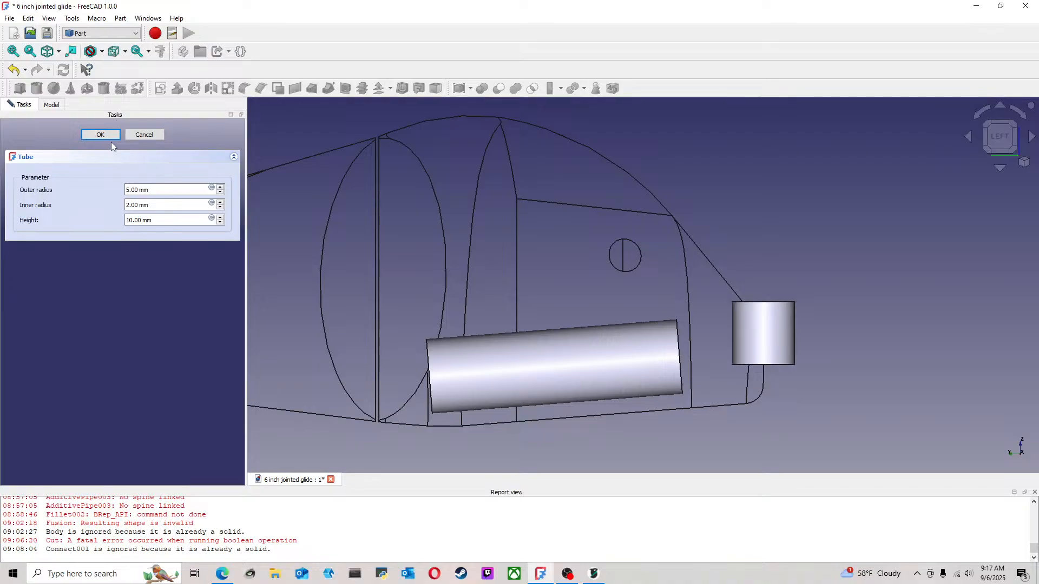
click(111, 139)
scroll(628, 313, up, 3)
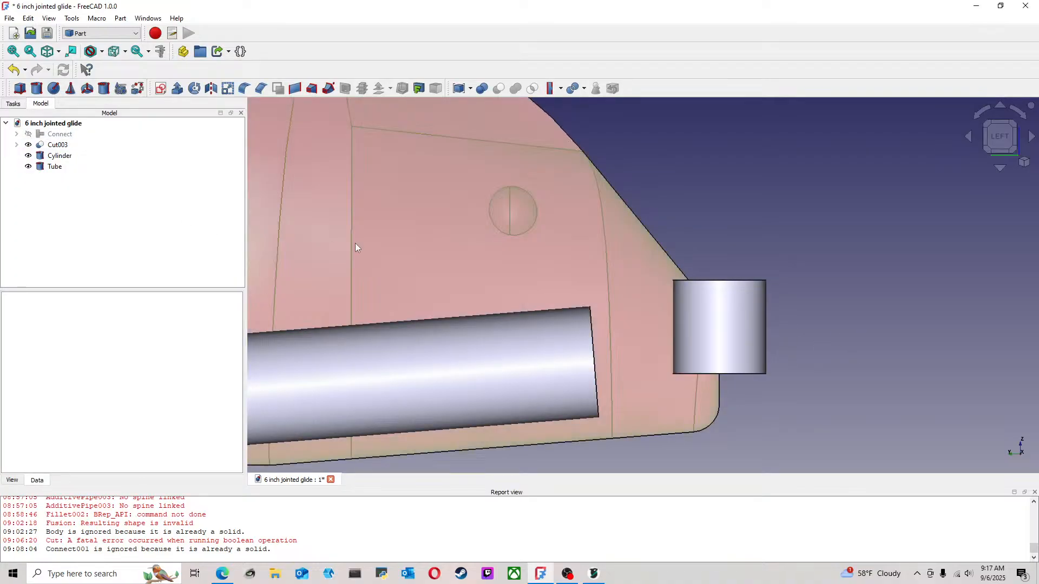
scroll(402, 249, down, 3)
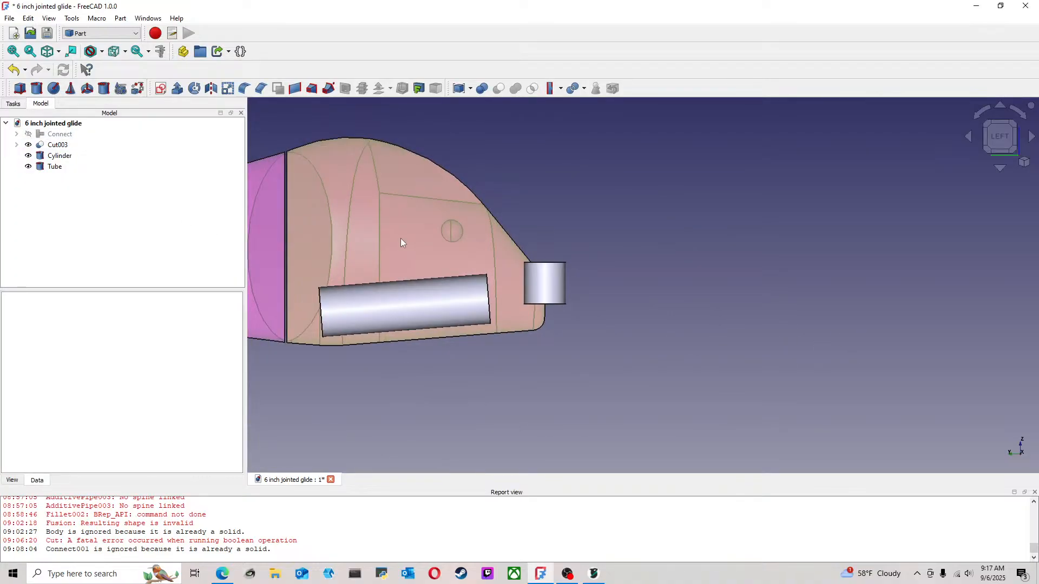
right_click(54, 167)
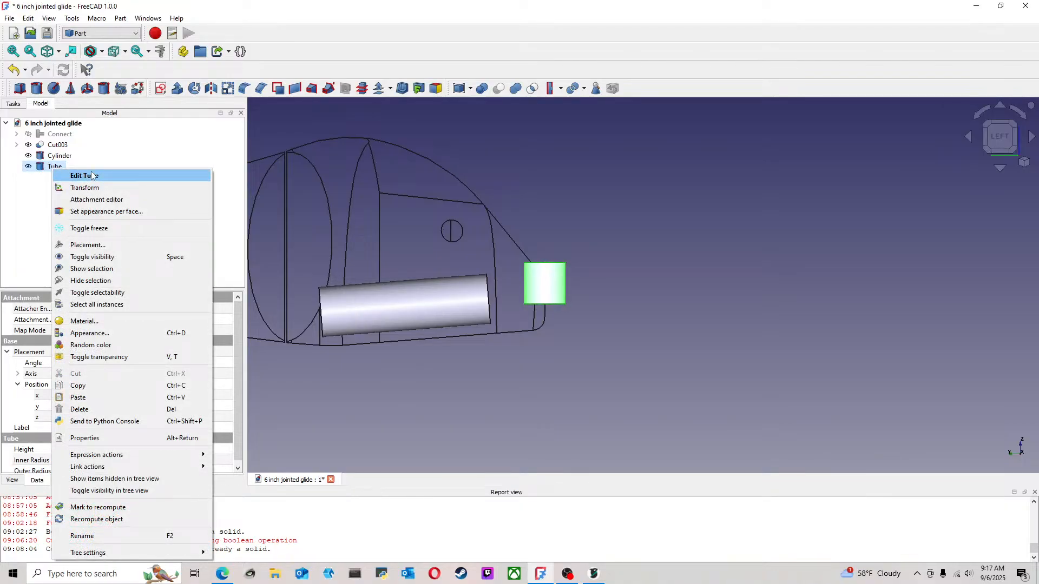
click(613, 276)
click(554, 284)
key(Delete)
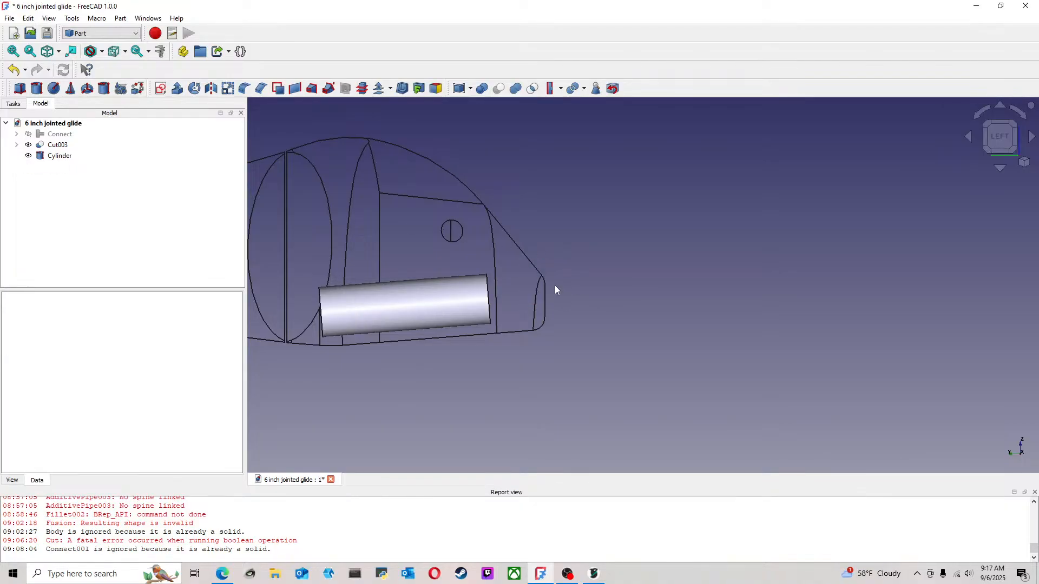
Add a second cylinder primitive at the nose and set its radius to 1 mm
click(36, 89)
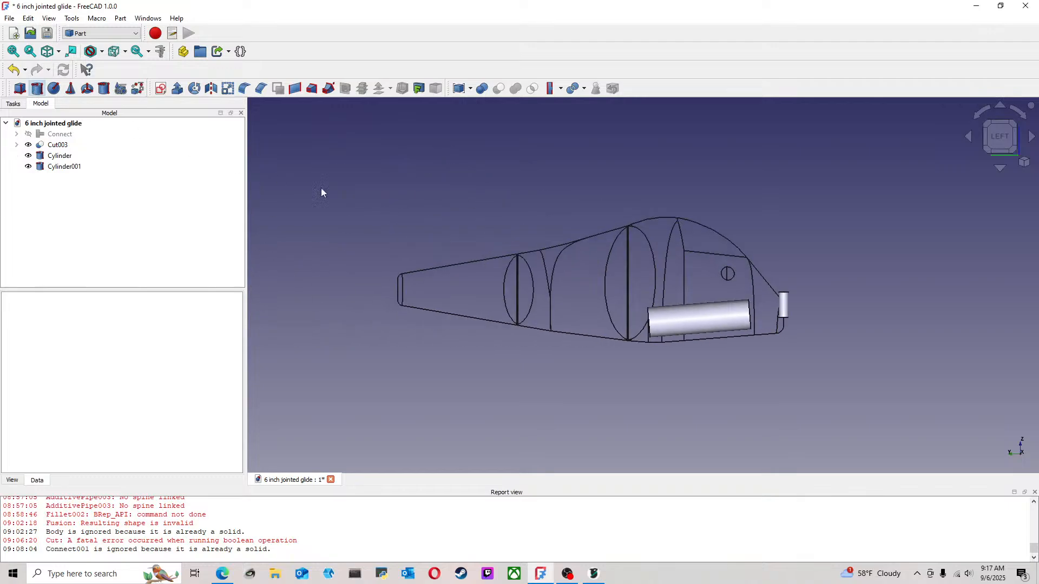
scroll(896, 302, up, 3)
click(60, 167)
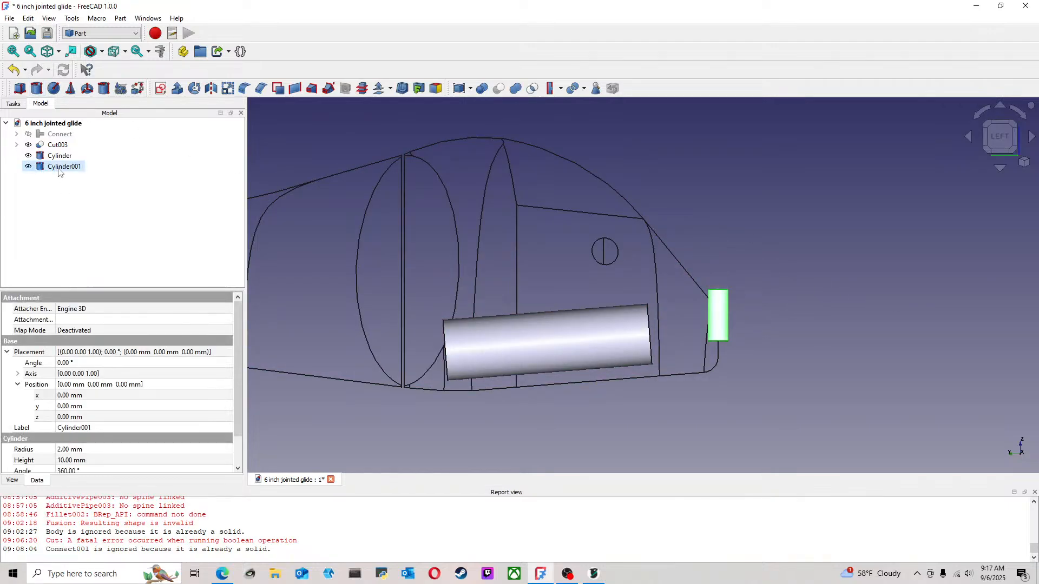
right_click(57, 167)
click(100, 178)
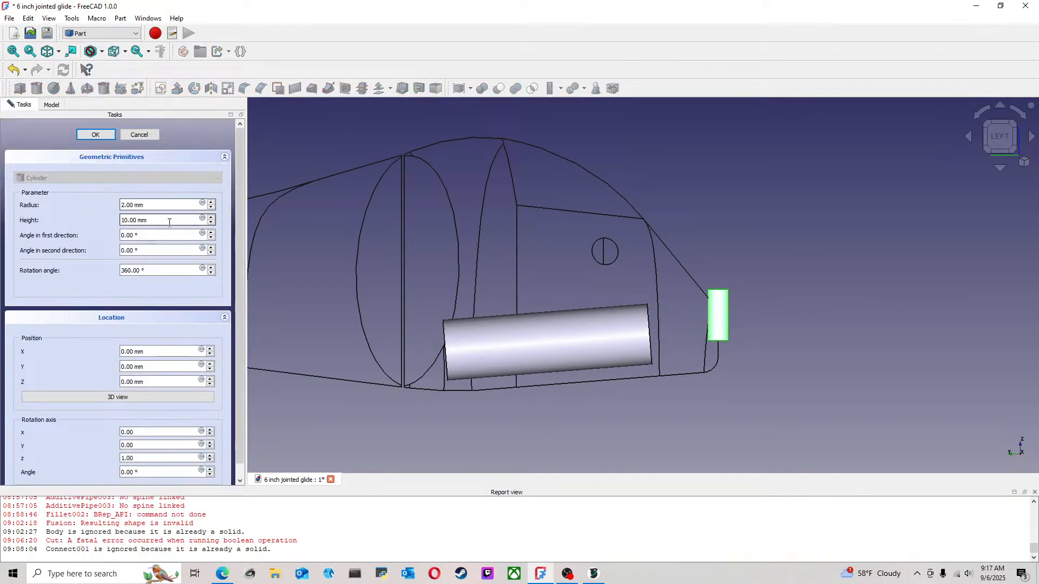
click(211, 208)
scroll(805, 298, up, 3)
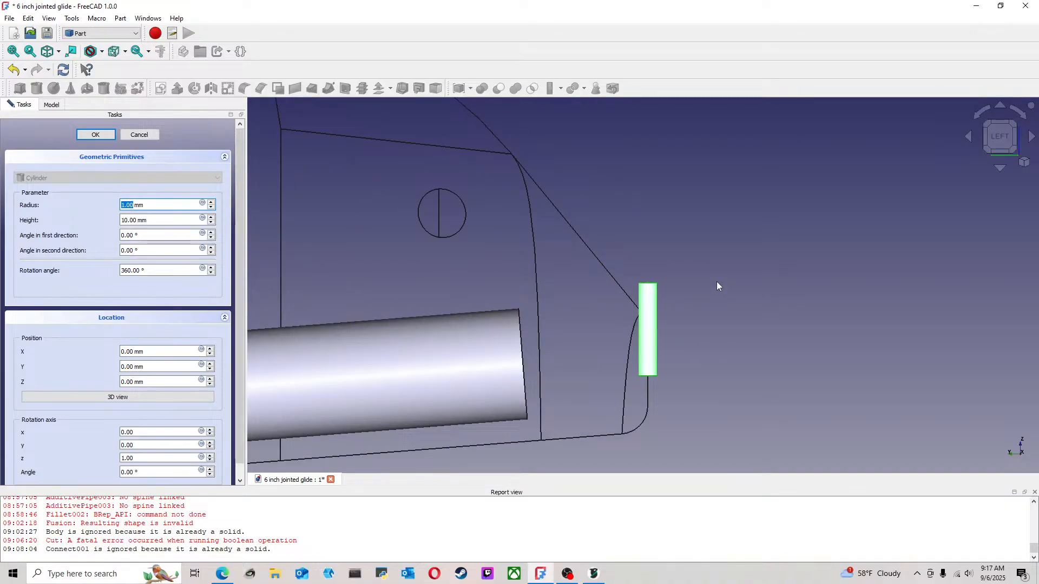
click(94, 135)
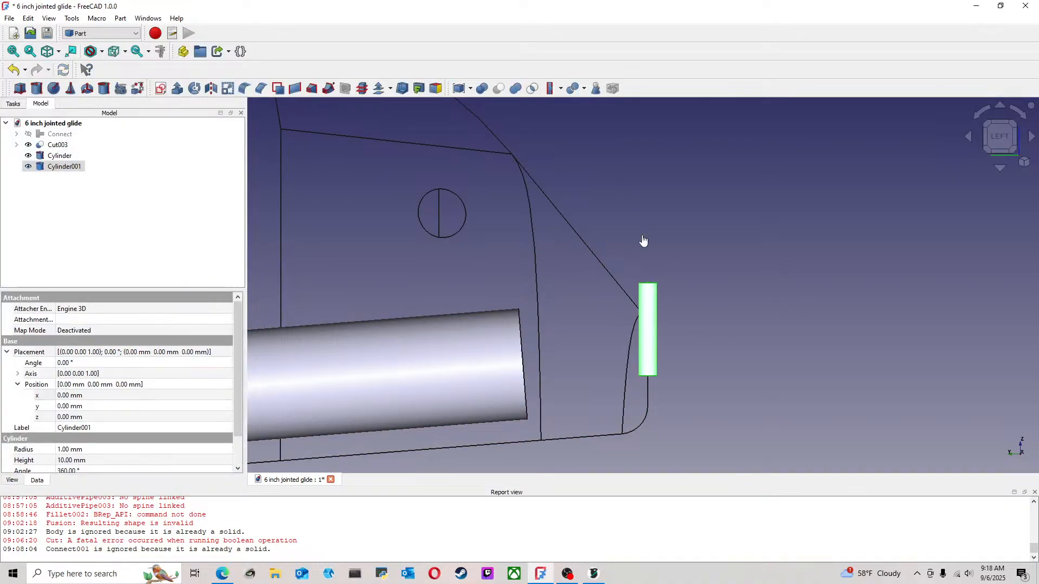
click(68, 170)
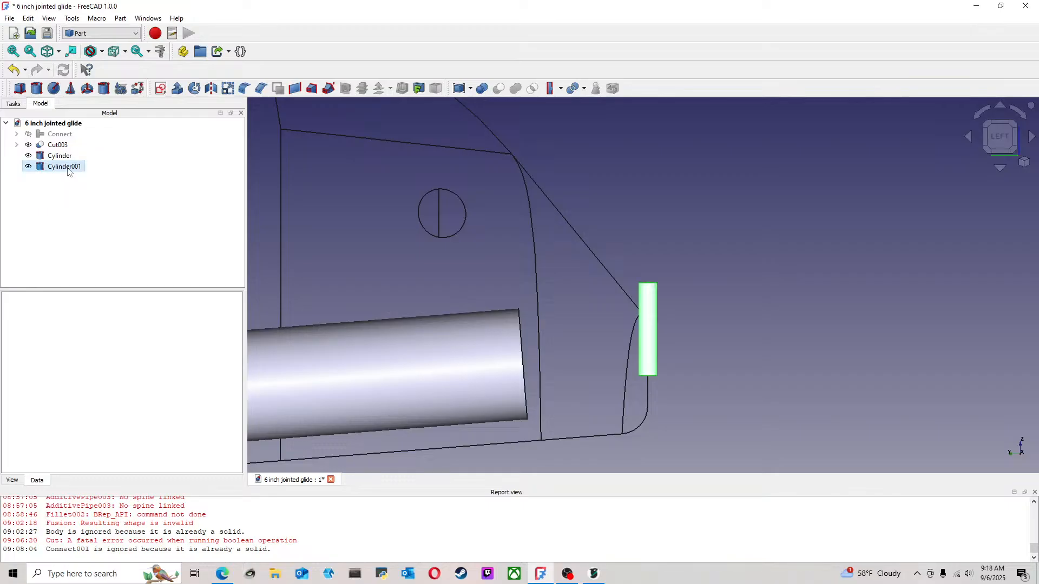
right_click(73, 173)
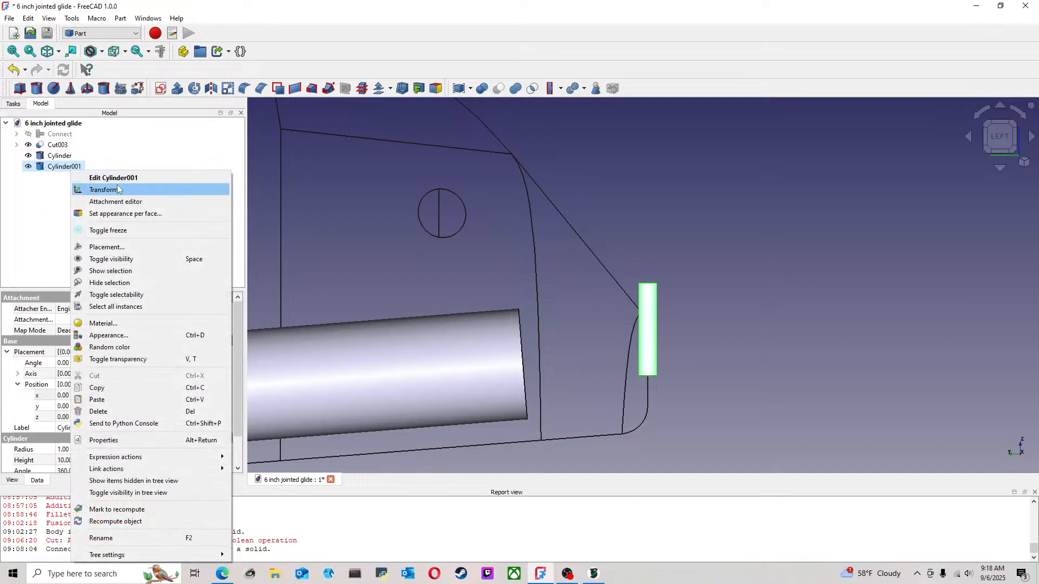
click(104, 190)
drag(615, 345, 606, 428)
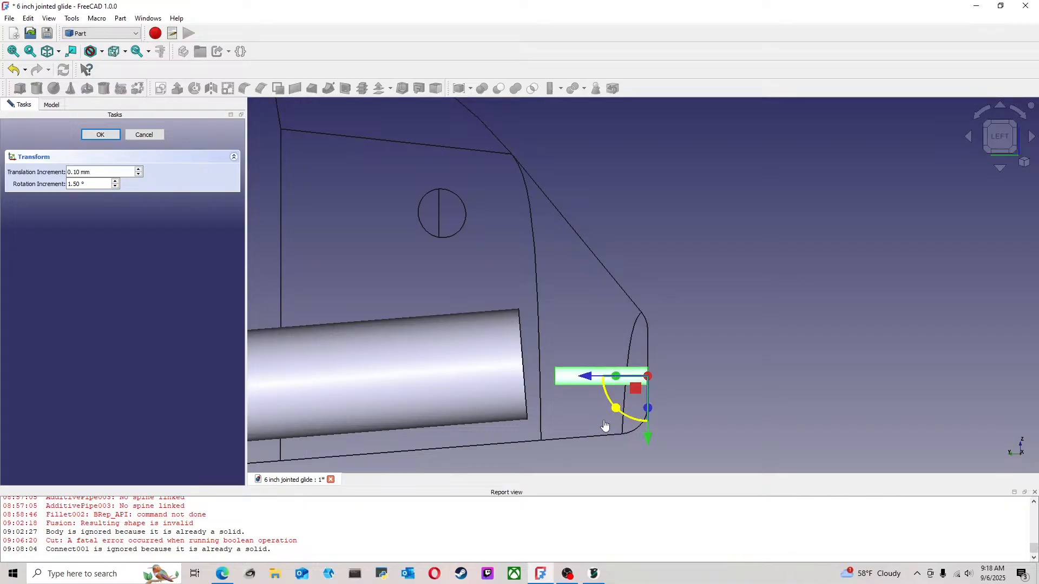
scroll(706, 383, up, 5)
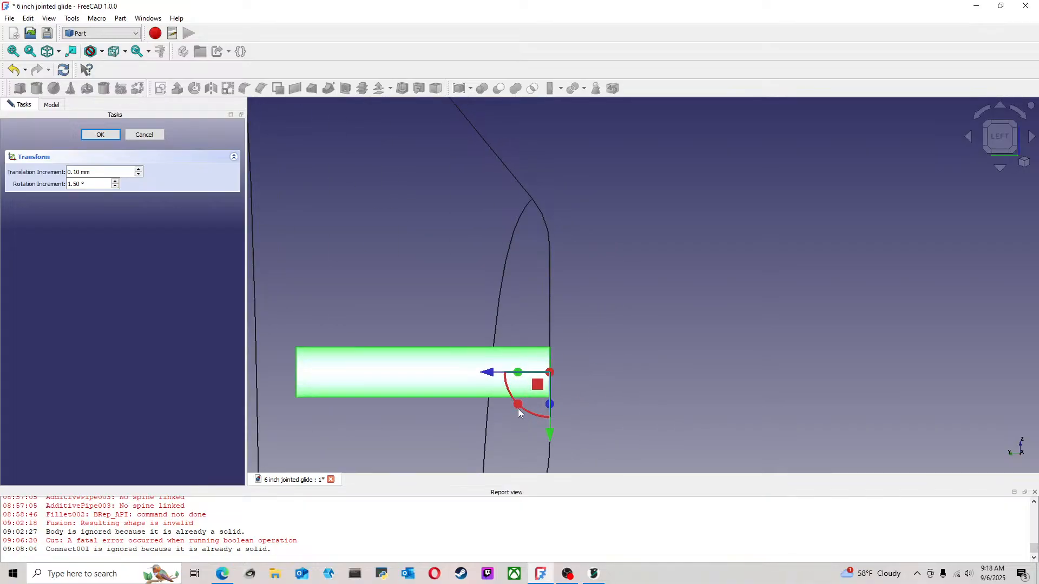
scroll(547, 397, up, 4)
scroll(550, 394, down, 4)
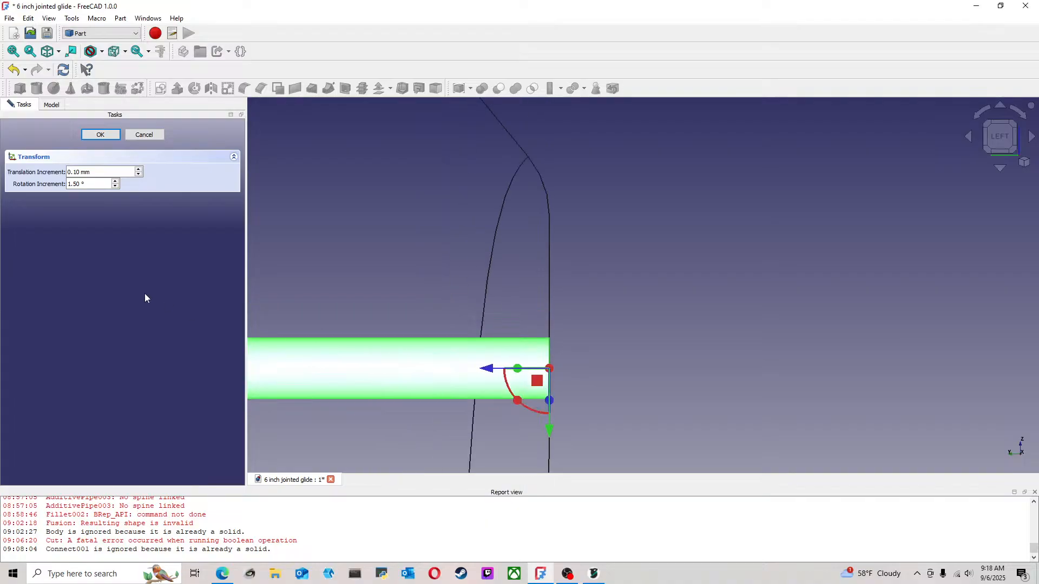
click(144, 134)
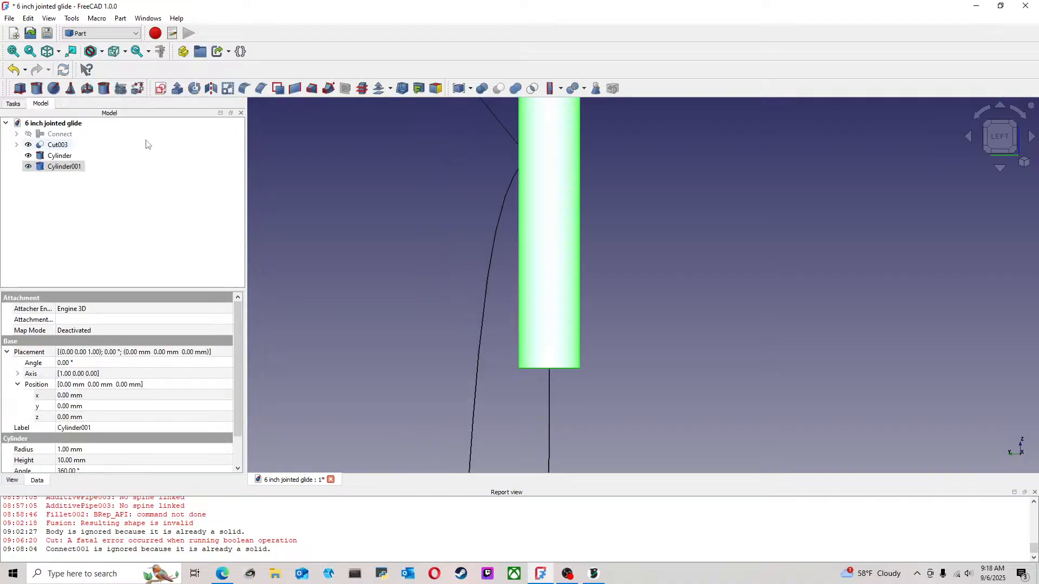
Set the transform rotation increment for the small nose cylinder to 15°
right_click(62, 169)
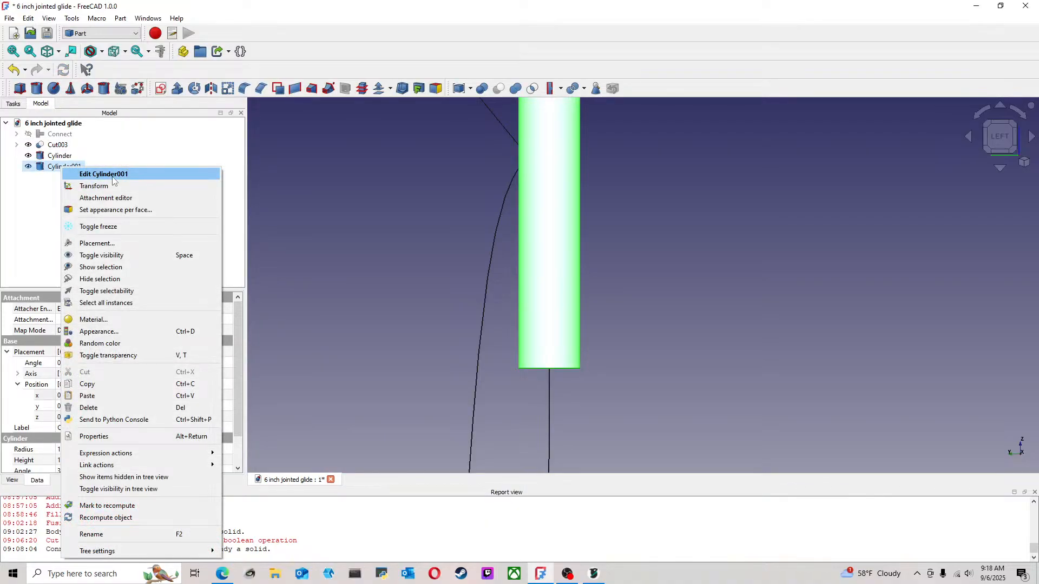
click(95, 185)
drag(90, 184, 38, 185)
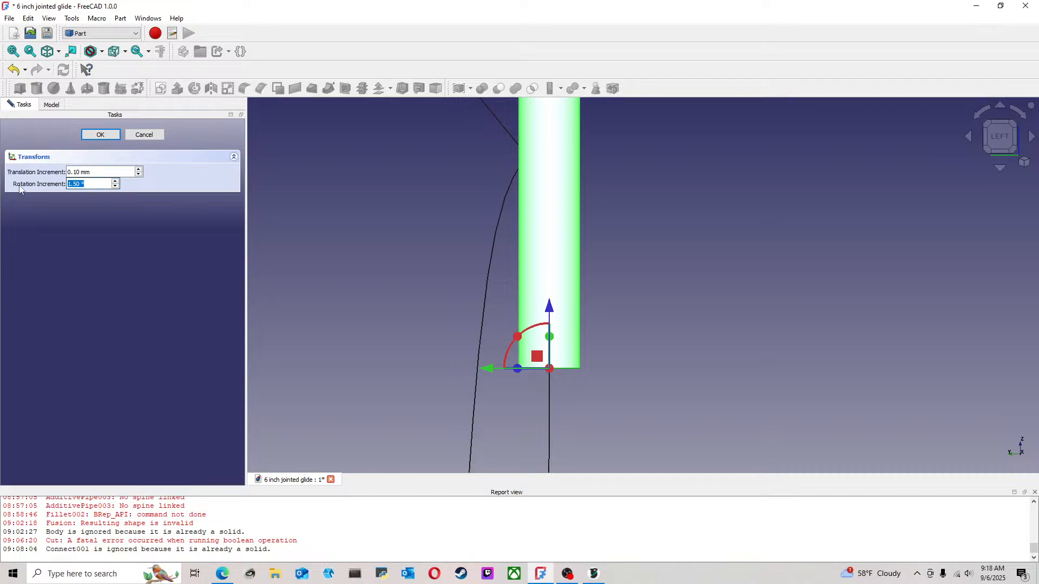
text(15)
key(Return)
Rotate the small nose cylinder about the X axis to 105°, so it slopes downward from the nose toward the tail
right_click(63, 166)
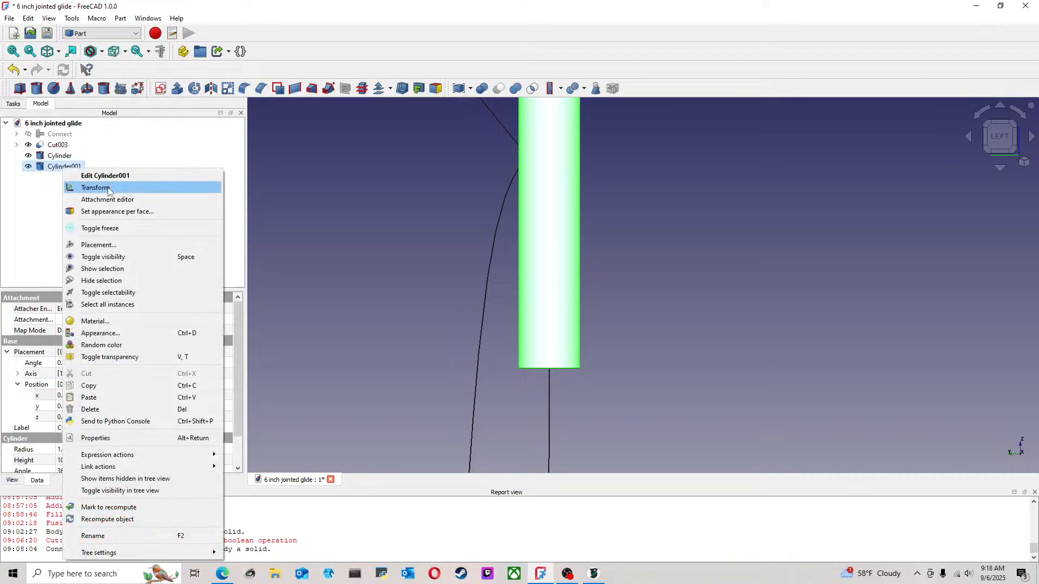
click(81, 188)
scroll(445, 324, down, 5)
middle_drag(427, 320, 528, 342)
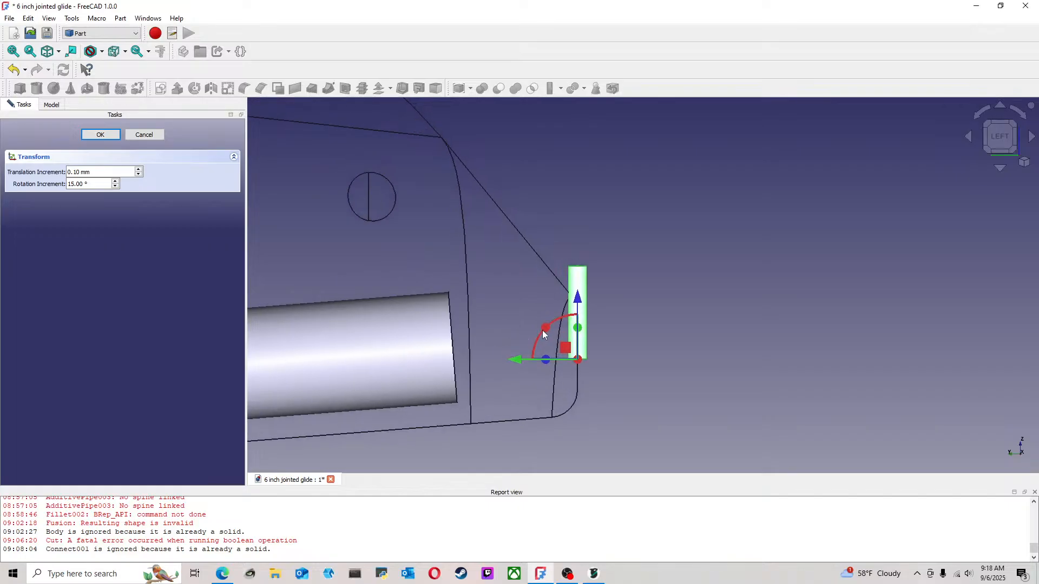
drag(543, 330, 544, 403)
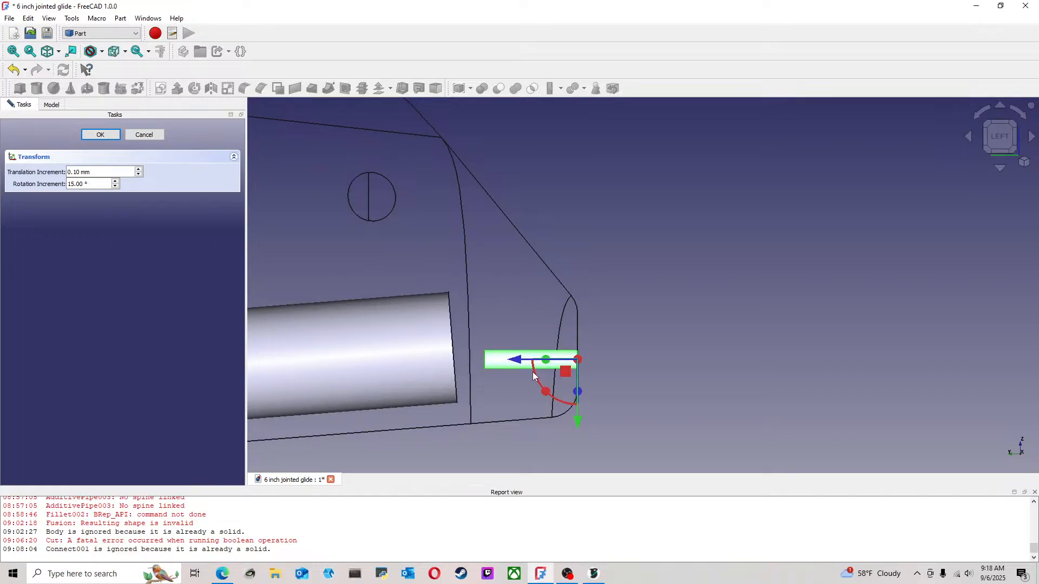
scroll(545, 366, up, 2)
scroll(544, 363, up, 2)
scroll(544, 363, down, 5)
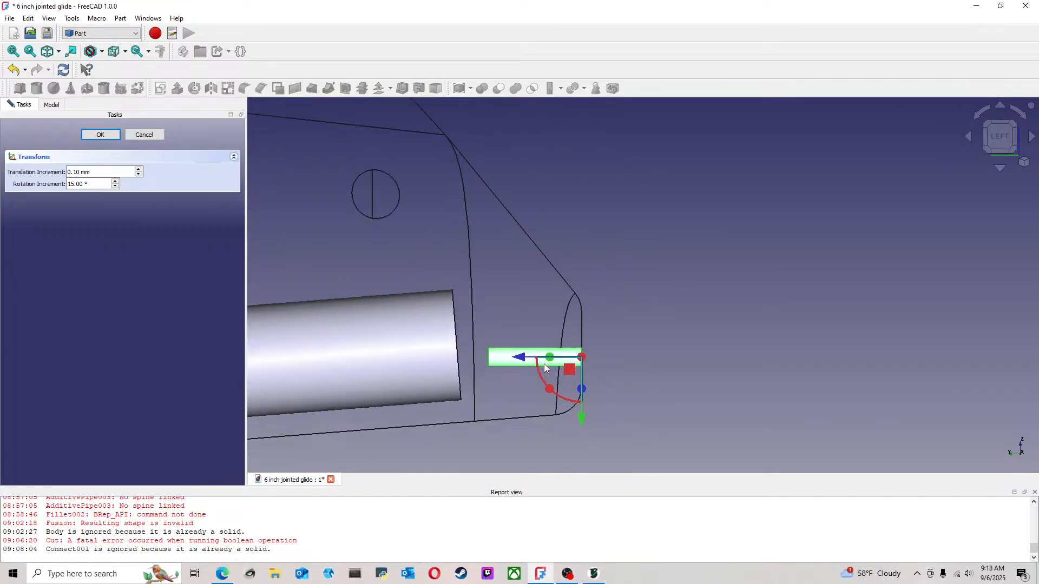
middle_drag(447, 321, 517, 328)
scroll(615, 354, up, 3)
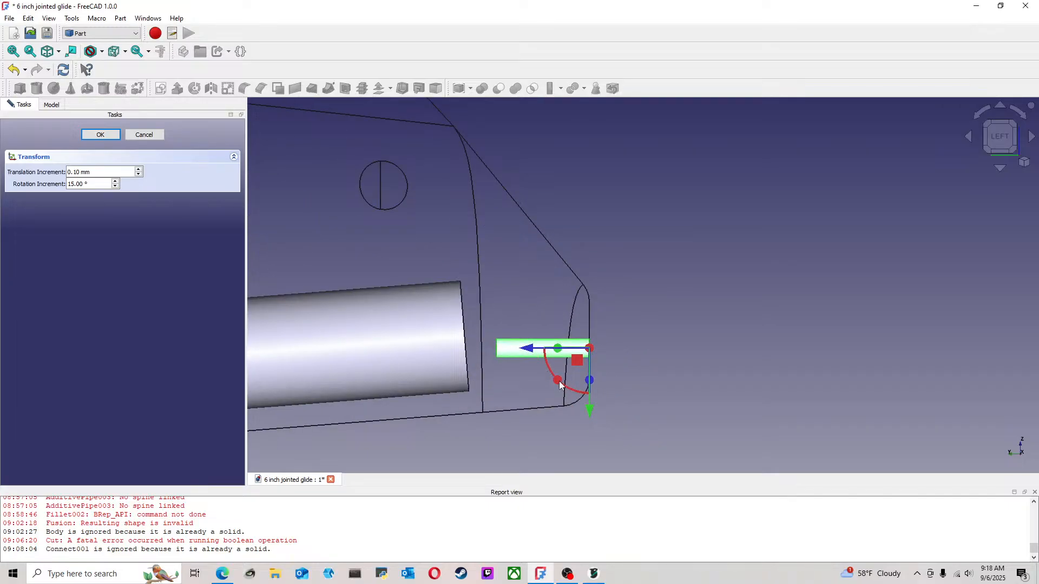
drag(566, 392, 568, 398)
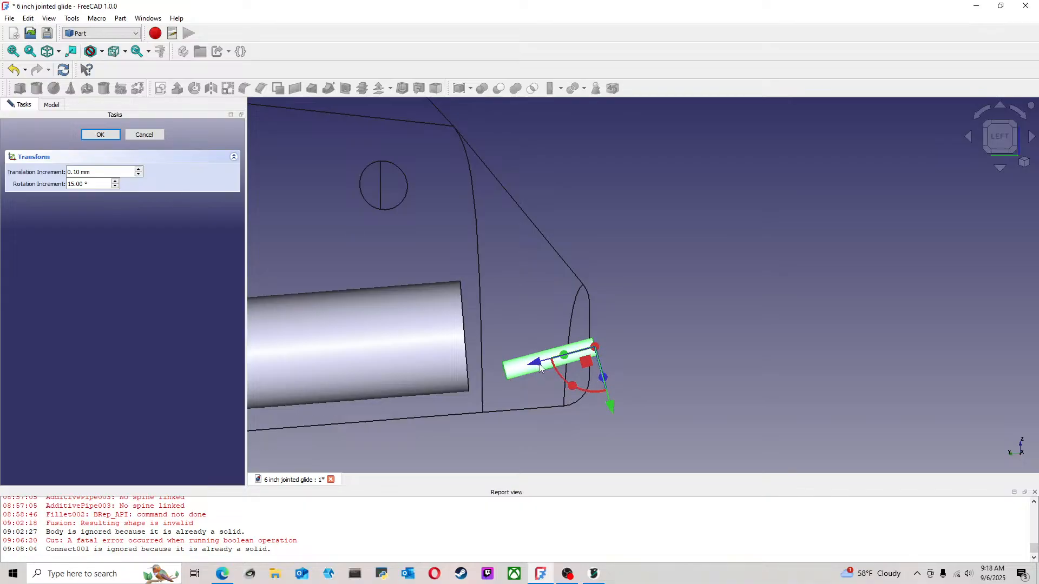
Lower the tilted nose cylinder to a position of Y -0.58 mm and Z -1.40 mm
scroll(544, 367, up, 2)
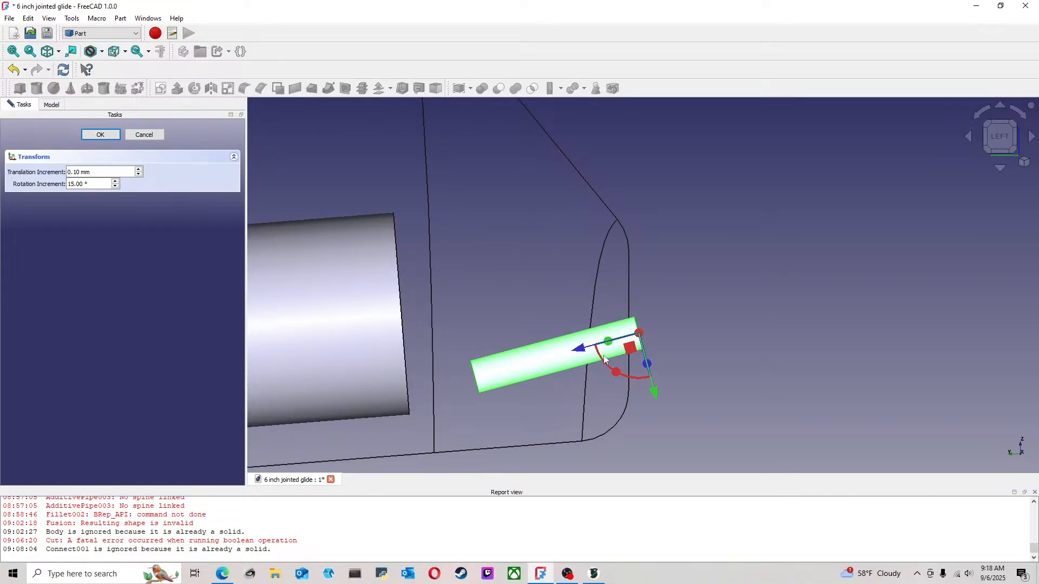
drag(656, 393, 658, 420)
drag(582, 372, 580, 372)
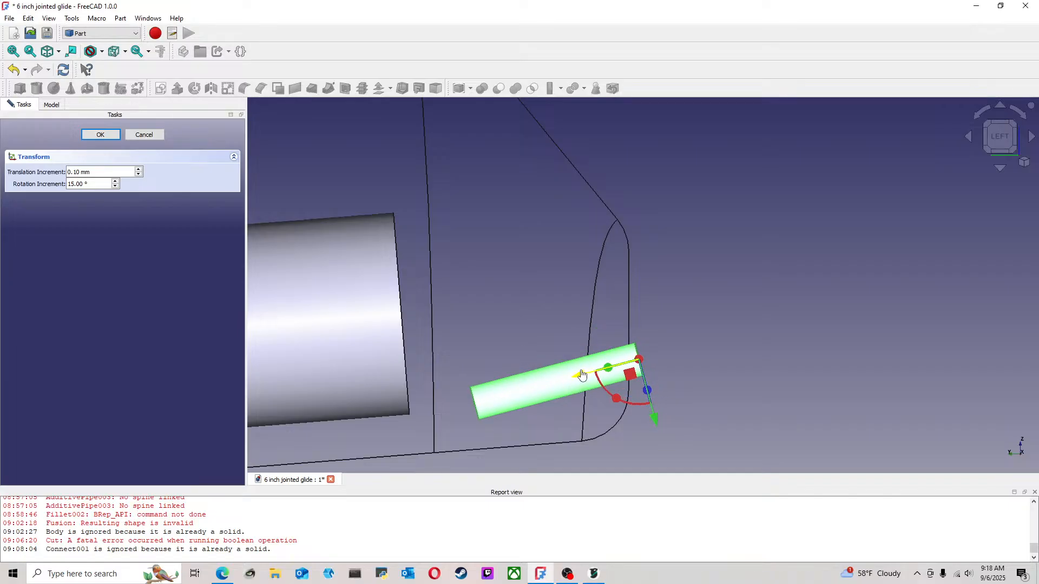
click(726, 350)
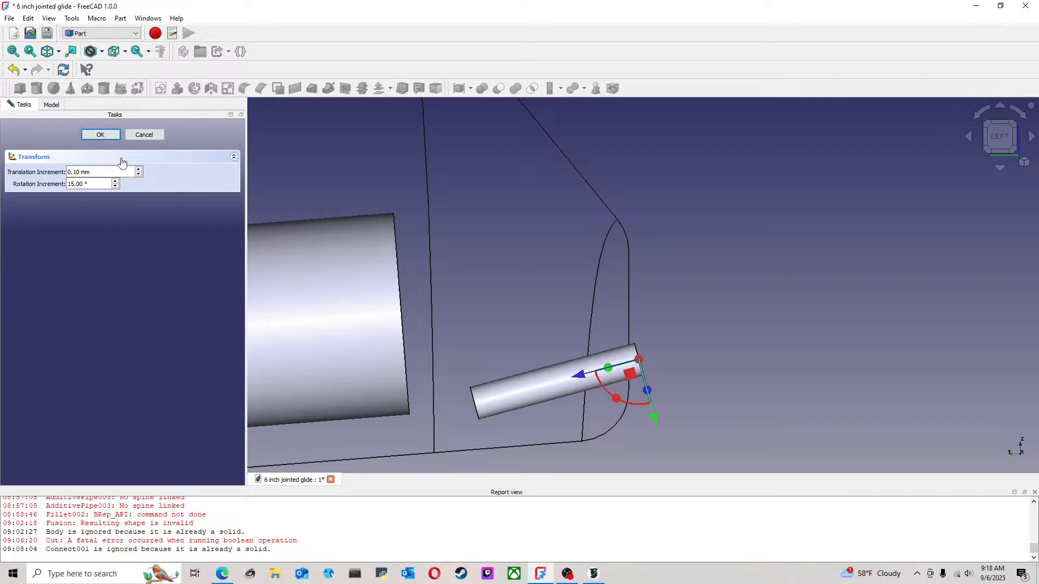
click(101, 135)
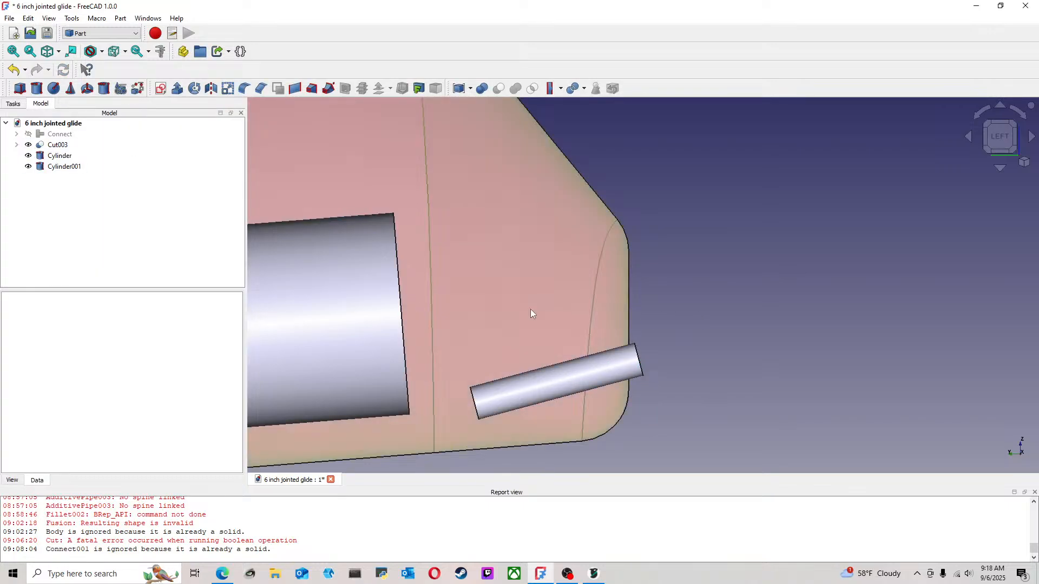
Set the tilted nose cylinder's height to 12 mm
scroll(536, 311, down, 3)
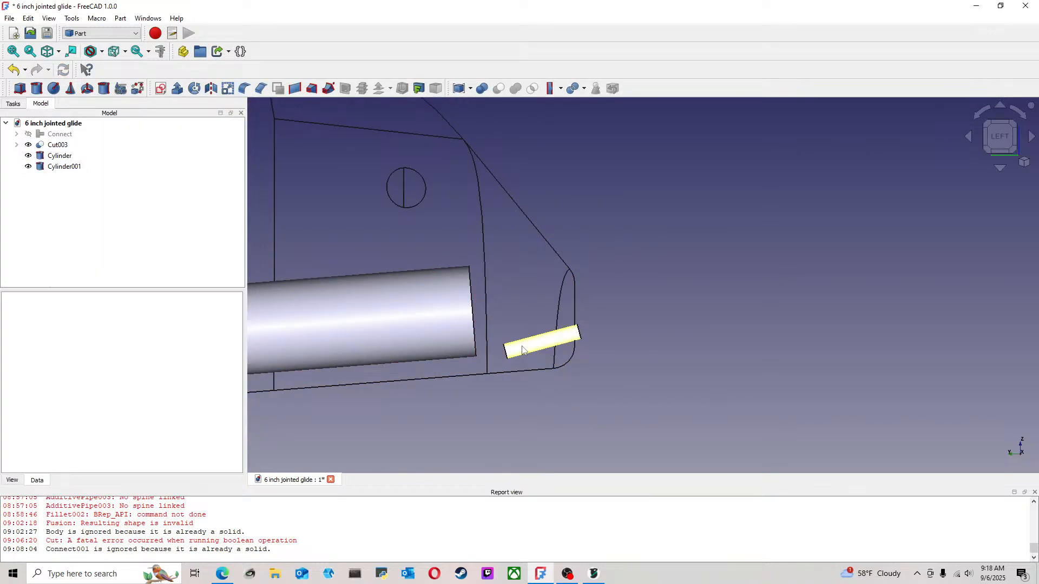
click(63, 166)
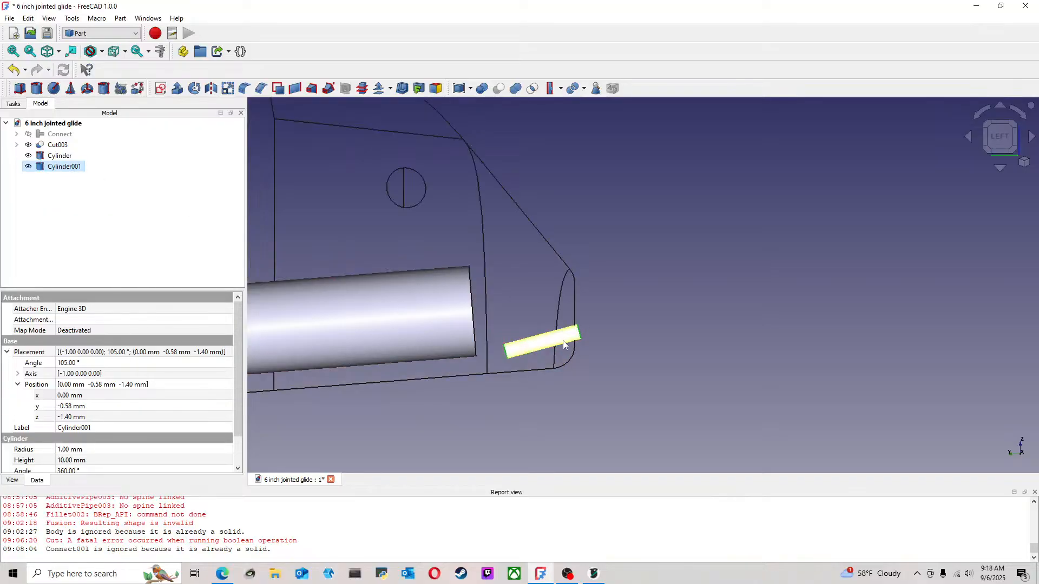
right_click(75, 171)
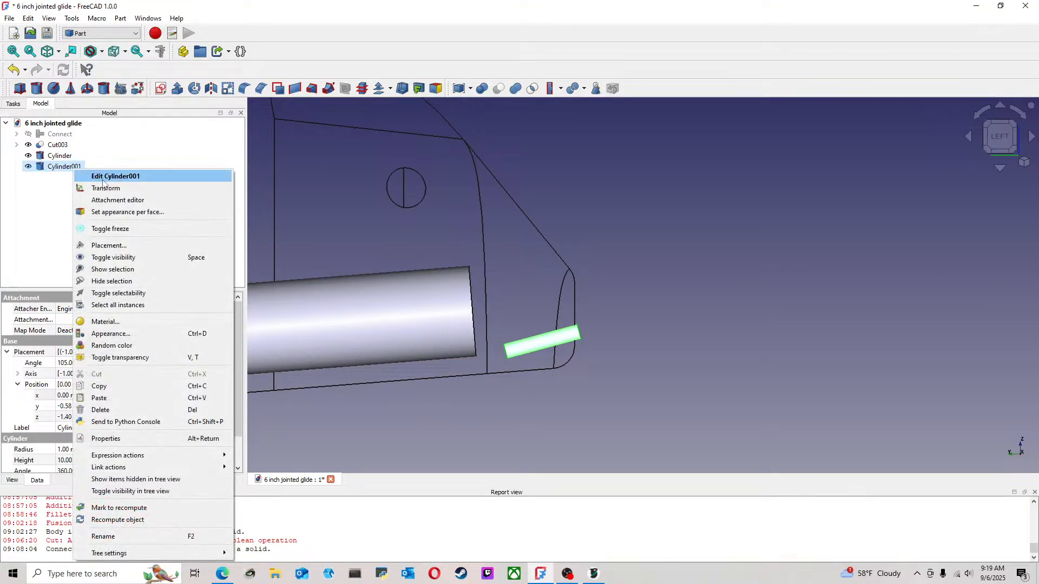
click(92, 176)
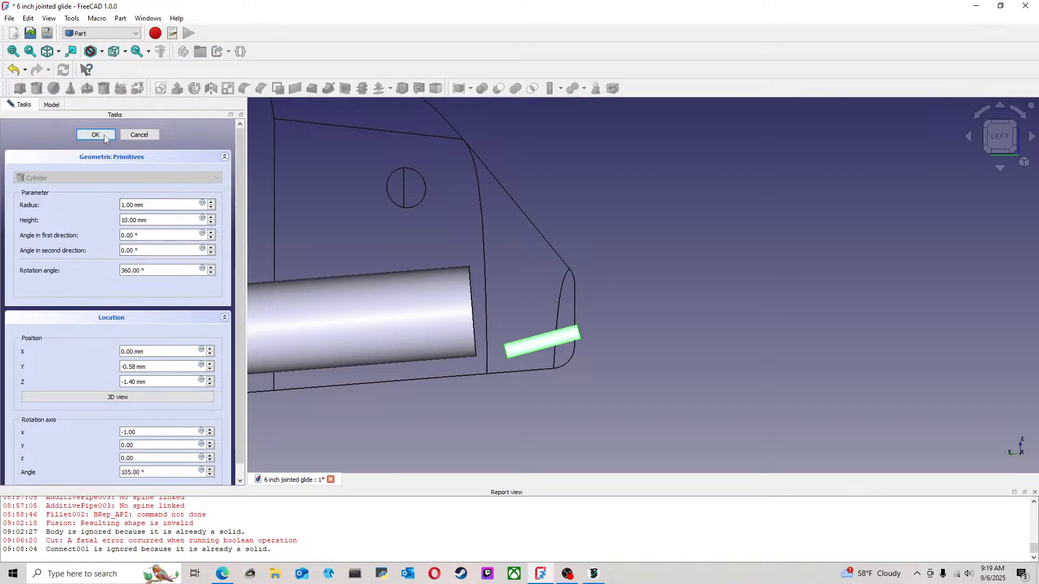
click(212, 216)
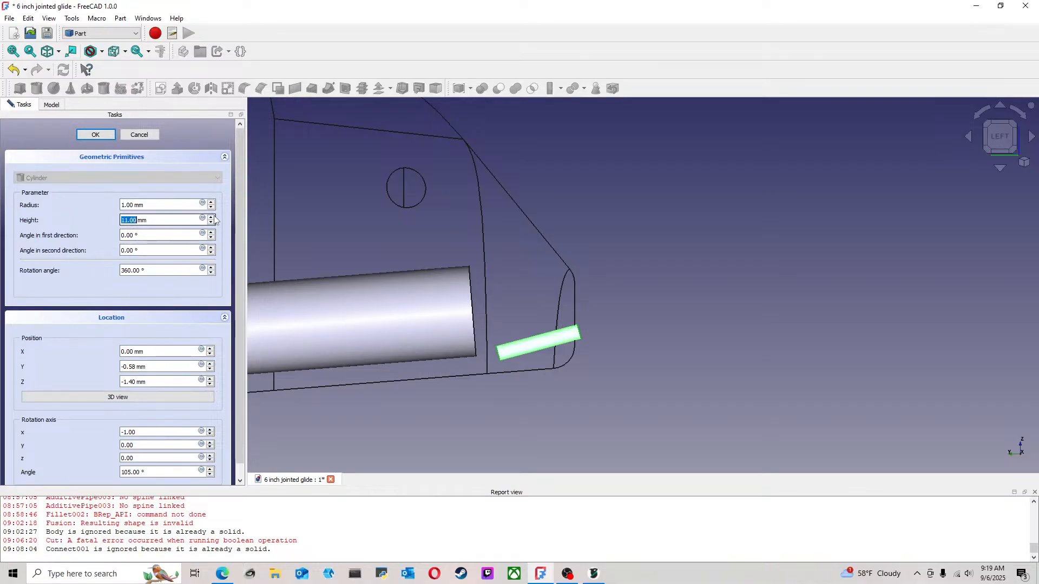
click(211, 217)
click(96, 135)
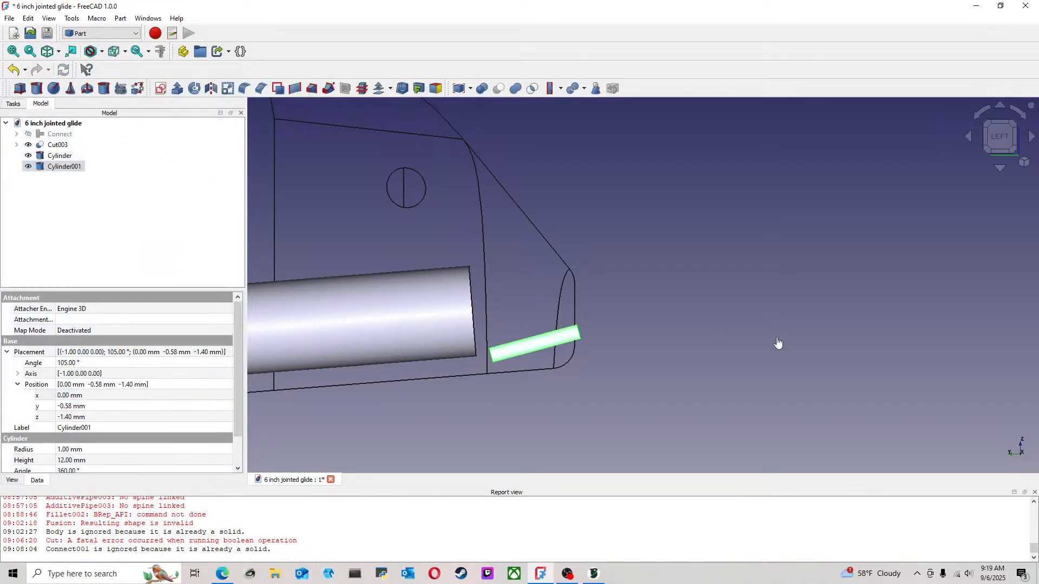
Duplicate the 12 mm nose cylinder in place
click(77, 167)
click(77, 190)
key(ctrl+v)
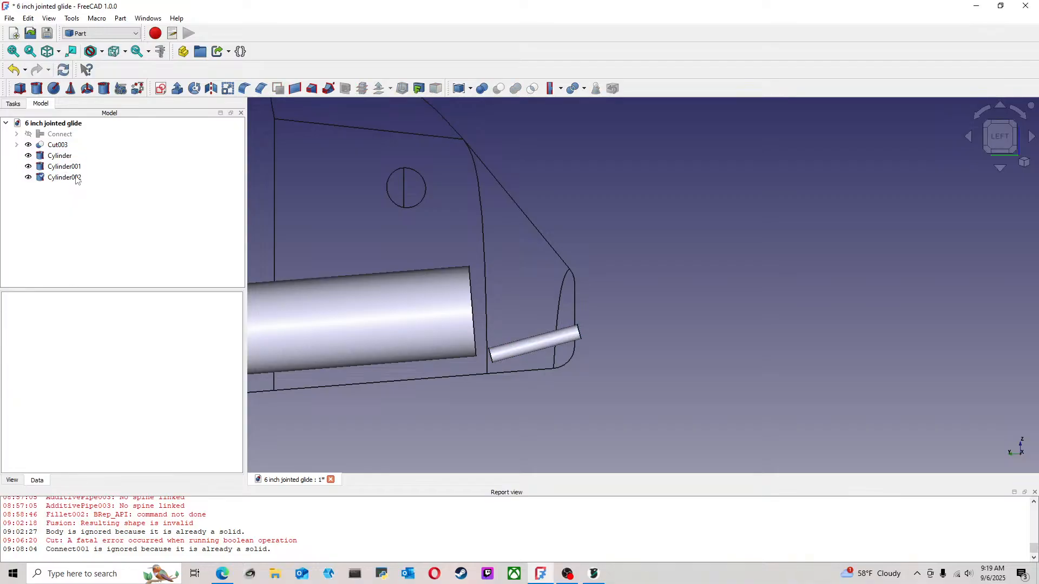
Rotate the copied nose cylinder to the opposite 15° slope and raise it above the original, its front end still protruding from the nose
right_click(79, 177)
click(115, 198)
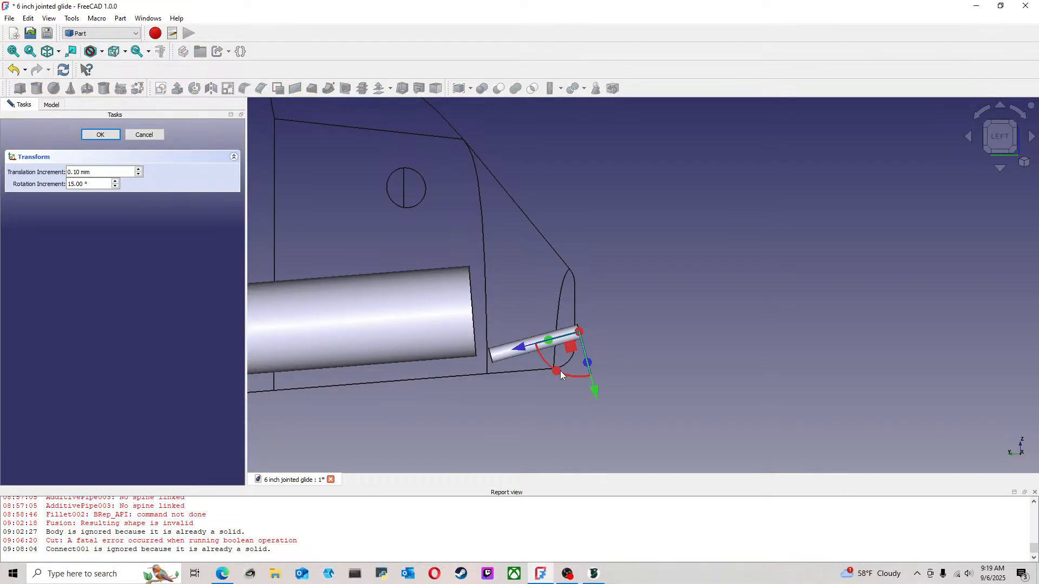
drag(560, 372, 540, 309)
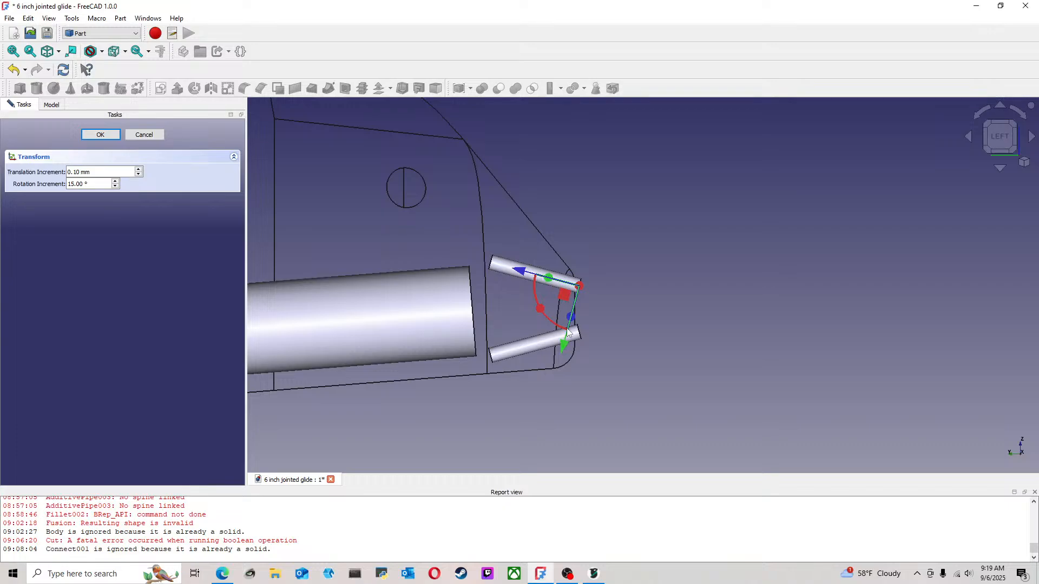
scroll(570, 333, up, 3)
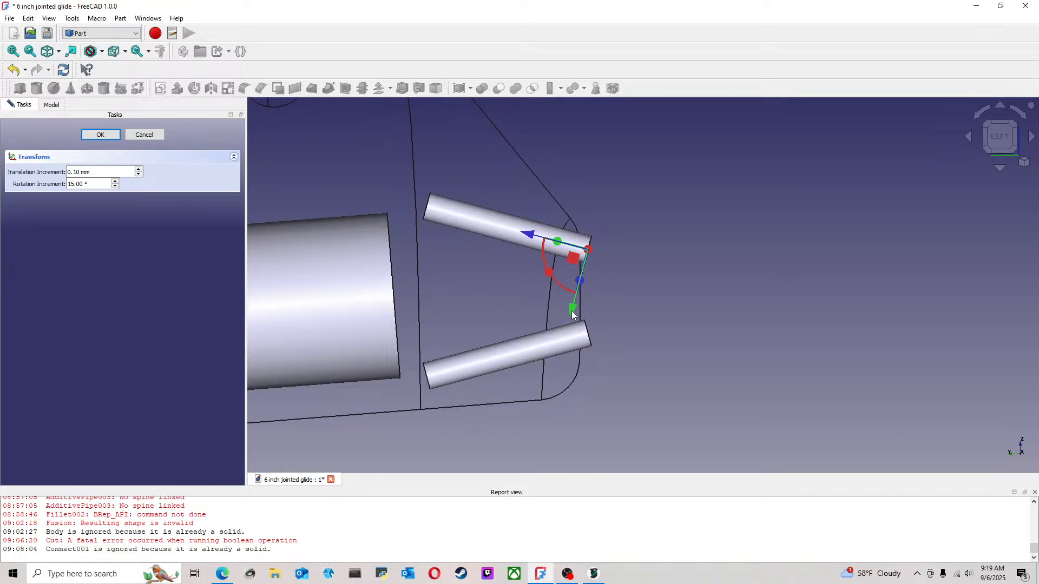
click(108, 137)
Move the lower nose cylinder up closer to the upper one, keeping its downward slope toward the tail
scroll(631, 306, down, 3)
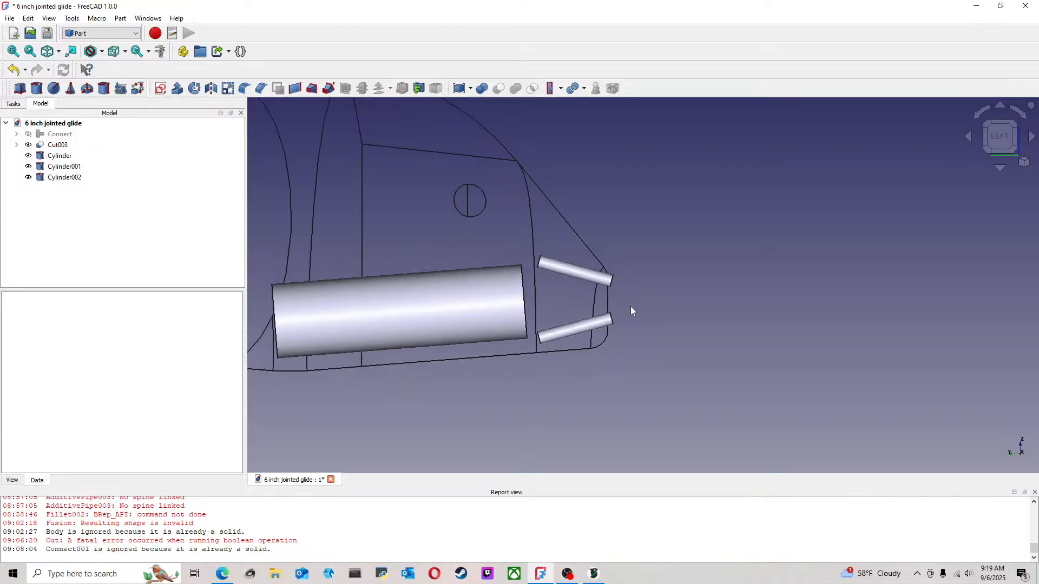
middle_drag(647, 295, 606, 295)
click(997, 138)
scroll(636, 276, up, 3)
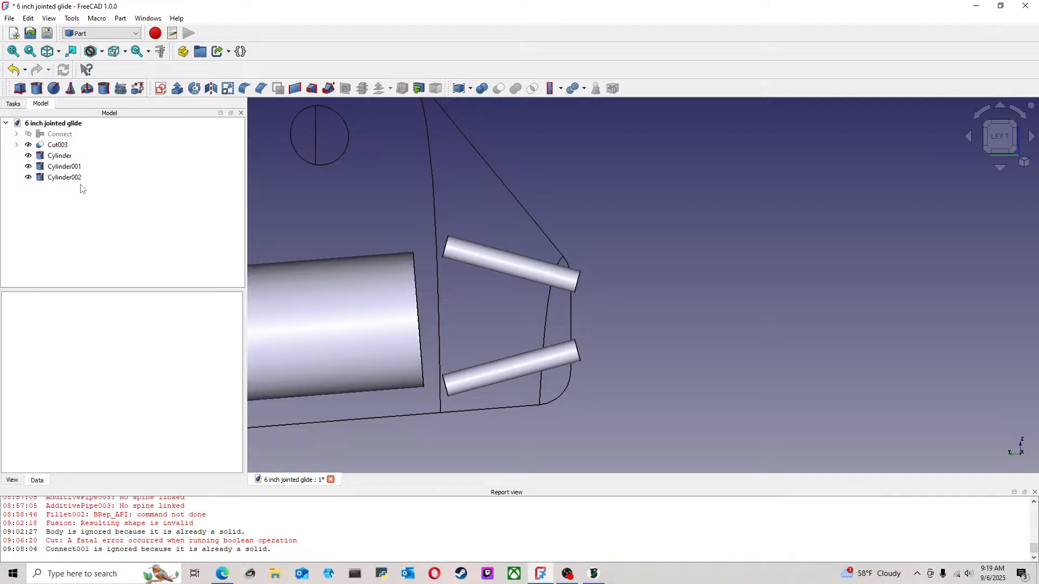
click(64, 177)
click(70, 168)
right_click(75, 168)
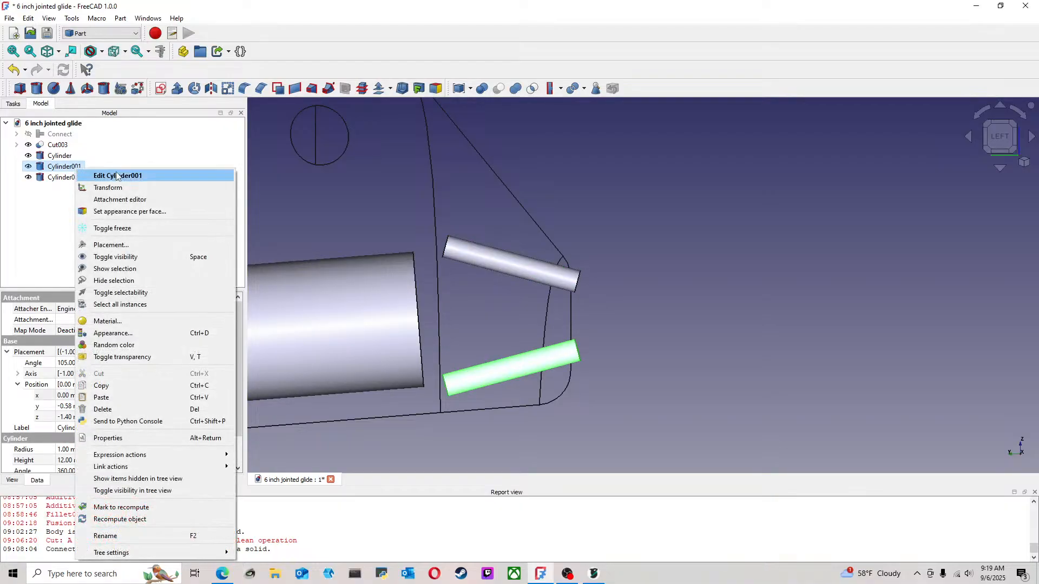
click(121, 187)
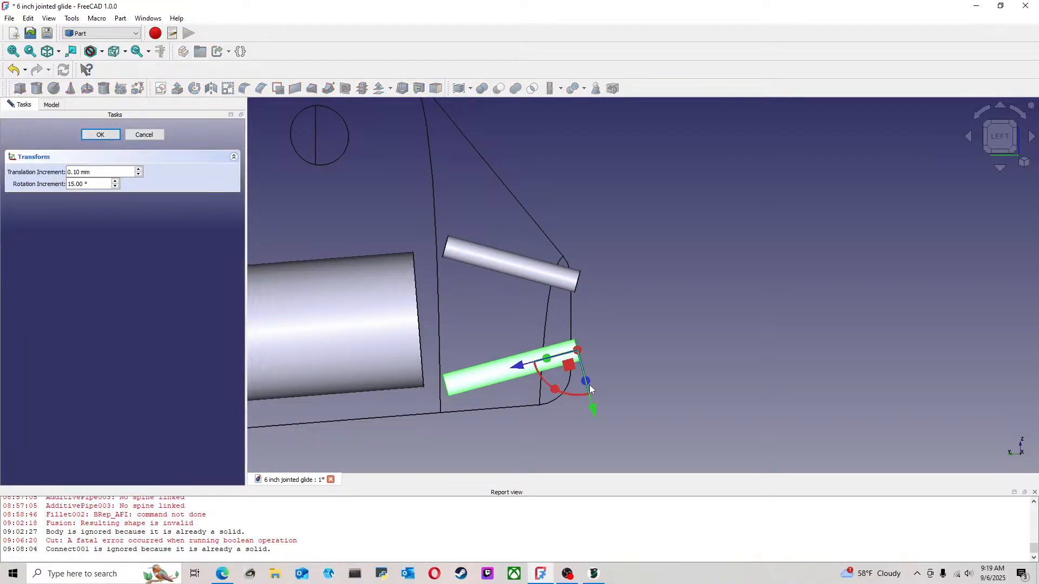
mouse_move(557, 395)
mouse_down()
mouse_move(557, 379)
mouse_move(578, 405)
mouse_move(575, 391)
mouse_move(548, 378)
mouse_move(555, 388)
mouse_up()
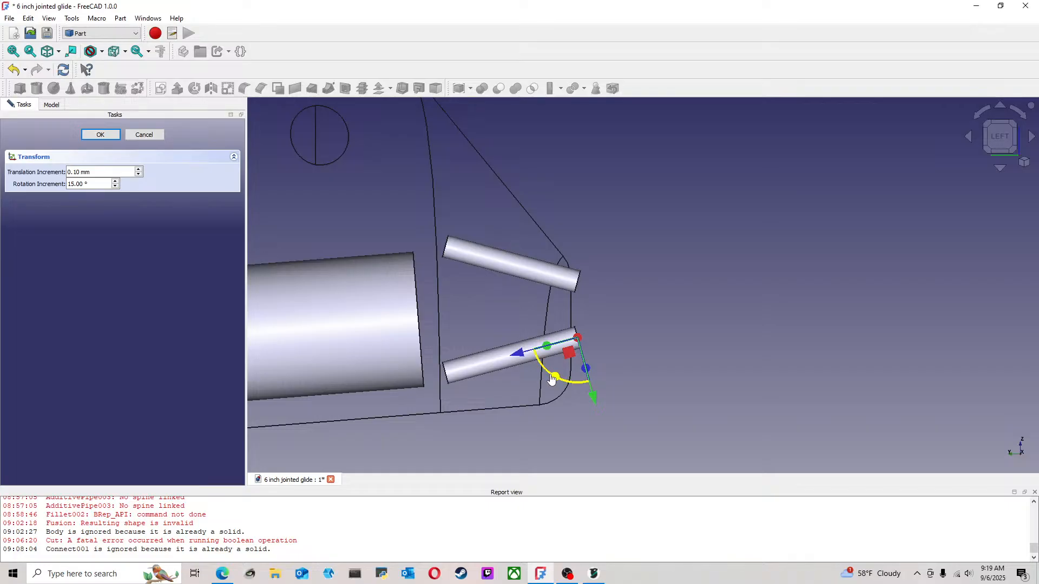
mouse_move(553, 381)
mouse_down()
mouse_move(578, 390)
mouse_move(557, 379)
mouse_up()
click(100, 134)
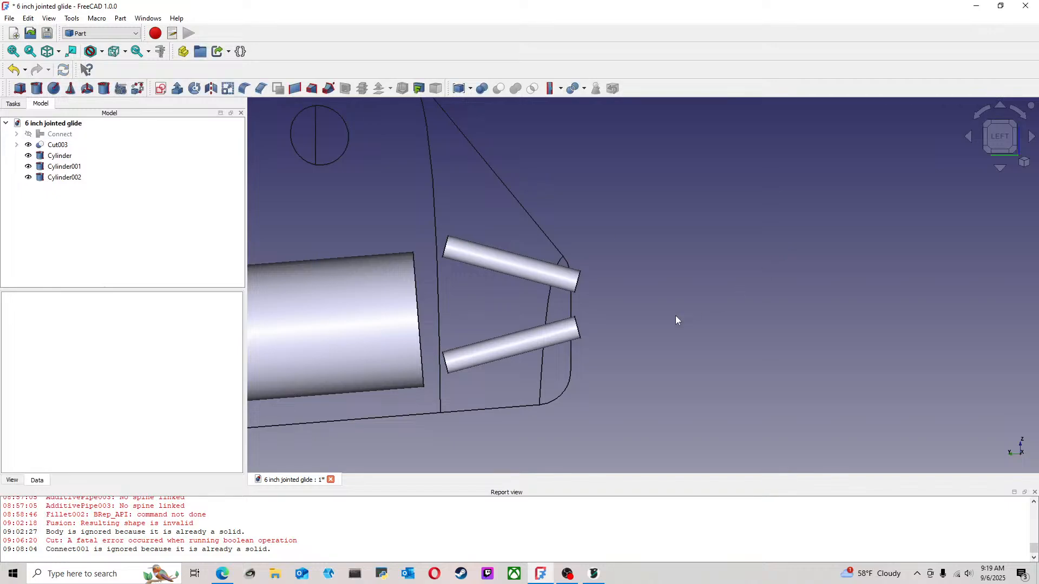
mouse_move(676, 316)
middle_down()
mouse_move(659, 309)
mouse_move(675, 323)
middle_up()
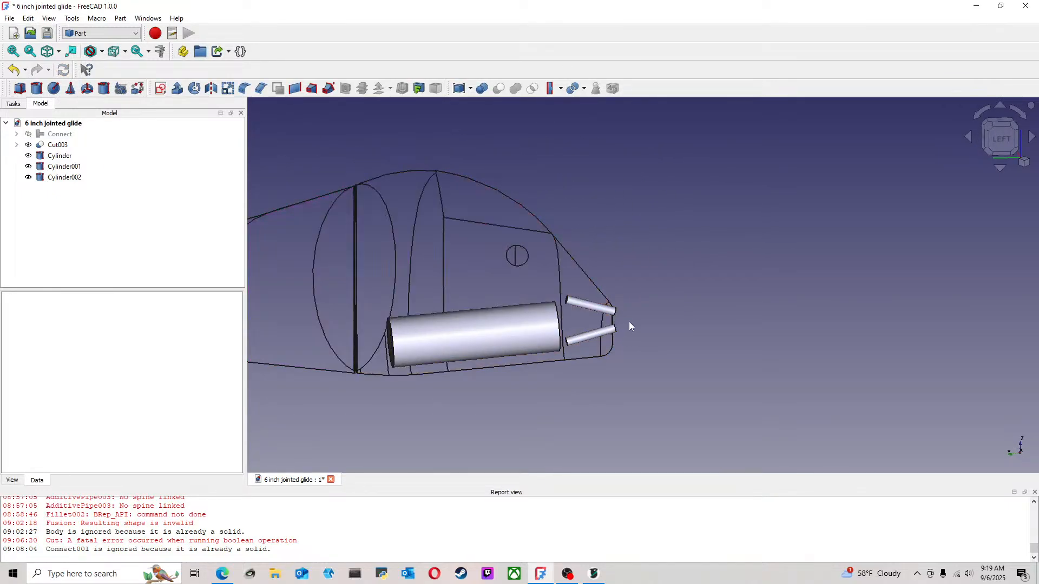
Move the upper nose cylinder slightly down toward the lower one, keeping its slope
scroll(629, 322, up, 5)
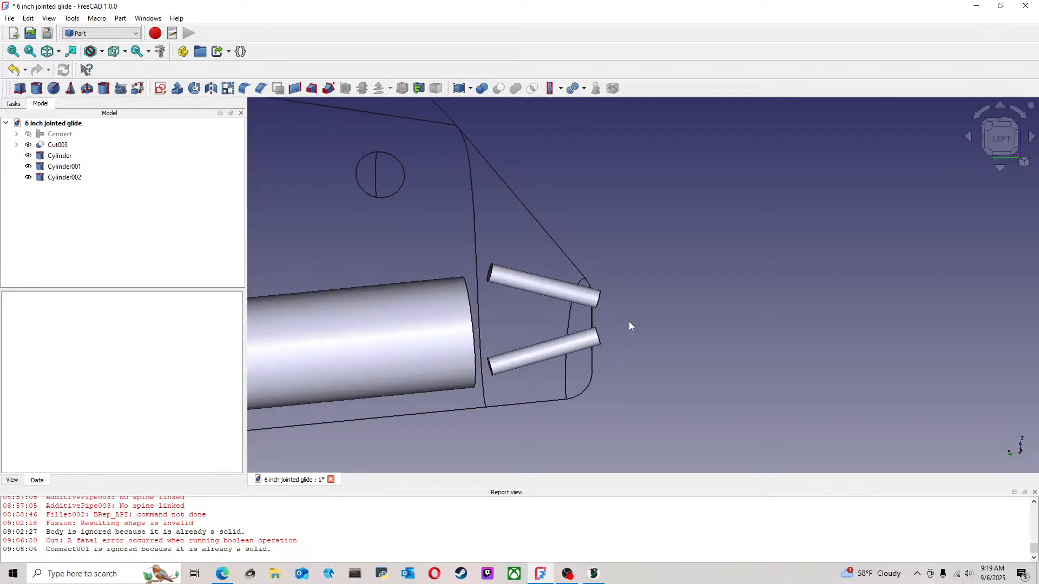
middle_drag(640, 304, 627, 329)
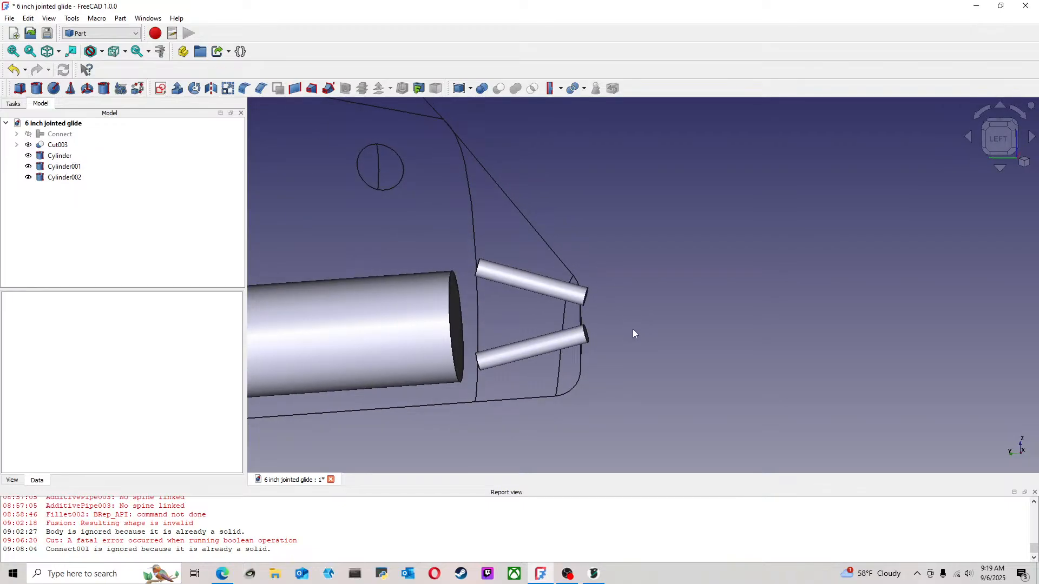
scroll(574, 264, up, 4)
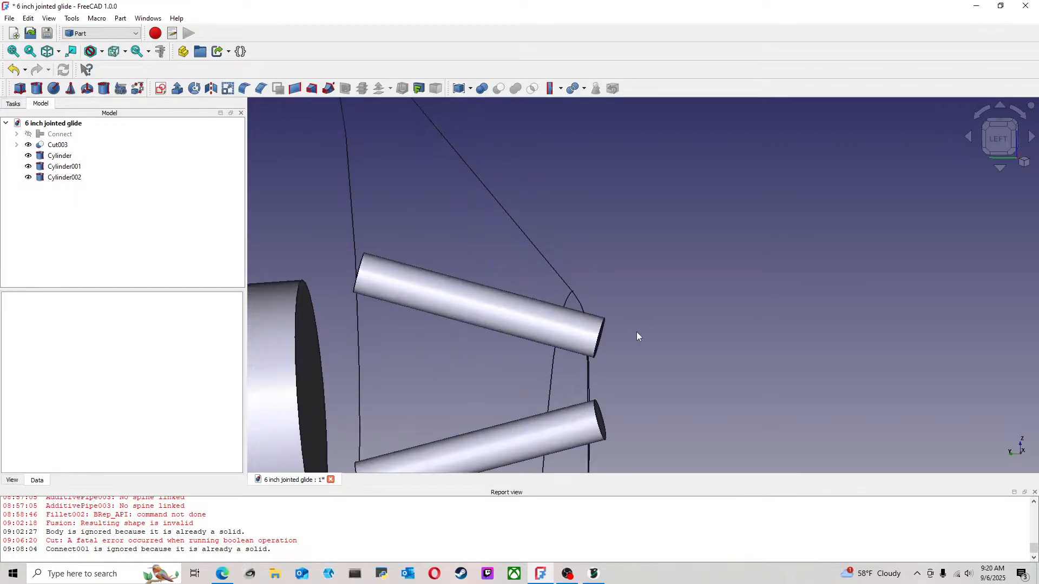
scroll(638, 328, down, 4)
middle_drag(641, 324, 623, 274)
scroll(624, 273, up, 2)
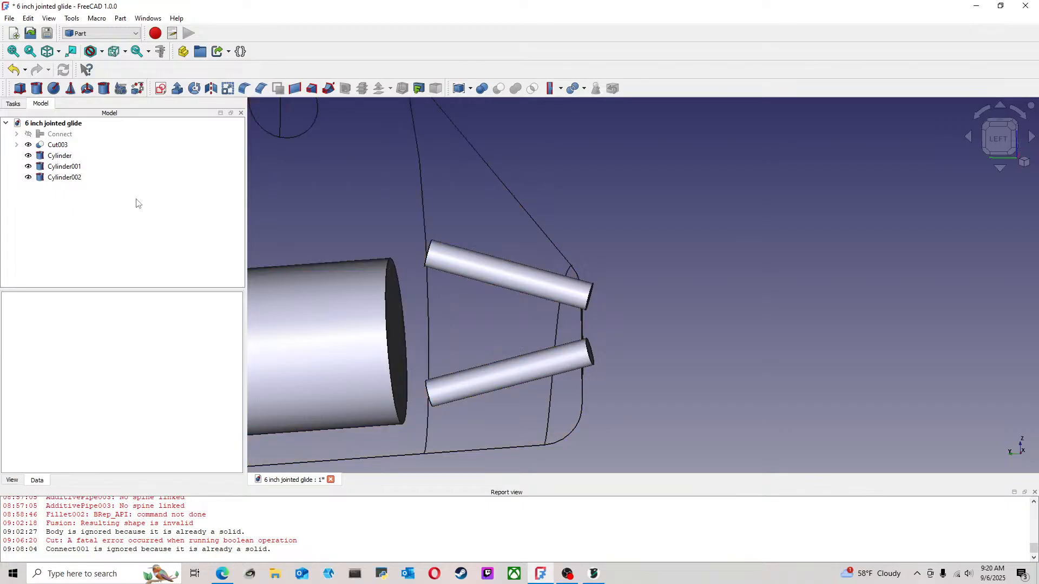
click(64, 167)
right_click(201, 186)
click(227, 196)
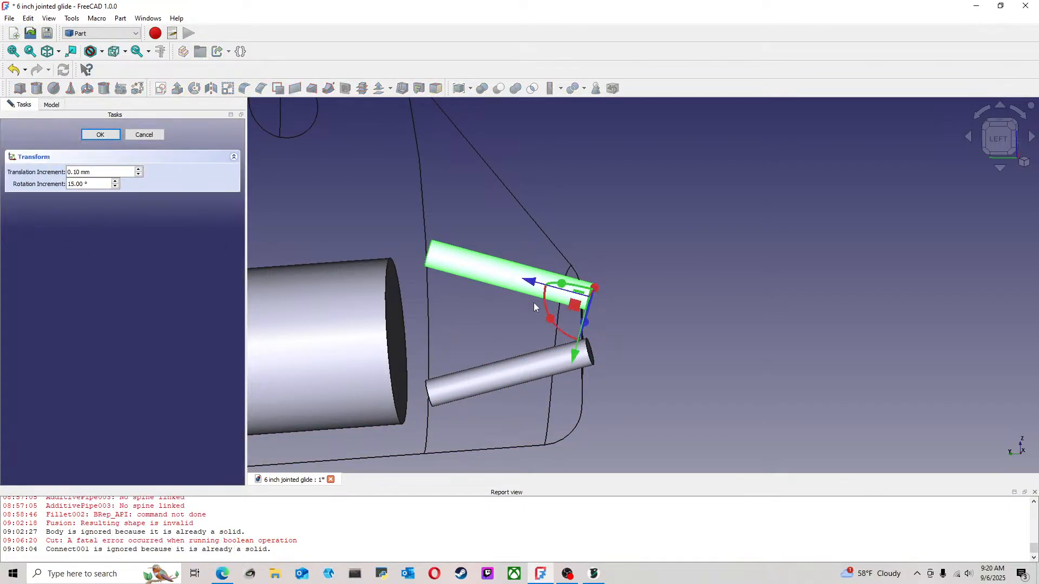
mouse_move(552, 320)
mouse_down()
mouse_move(591, 363)
mouse_move(550, 327)
mouse_up()
middle_drag(612, 281, 566, 281)
click(109, 135)
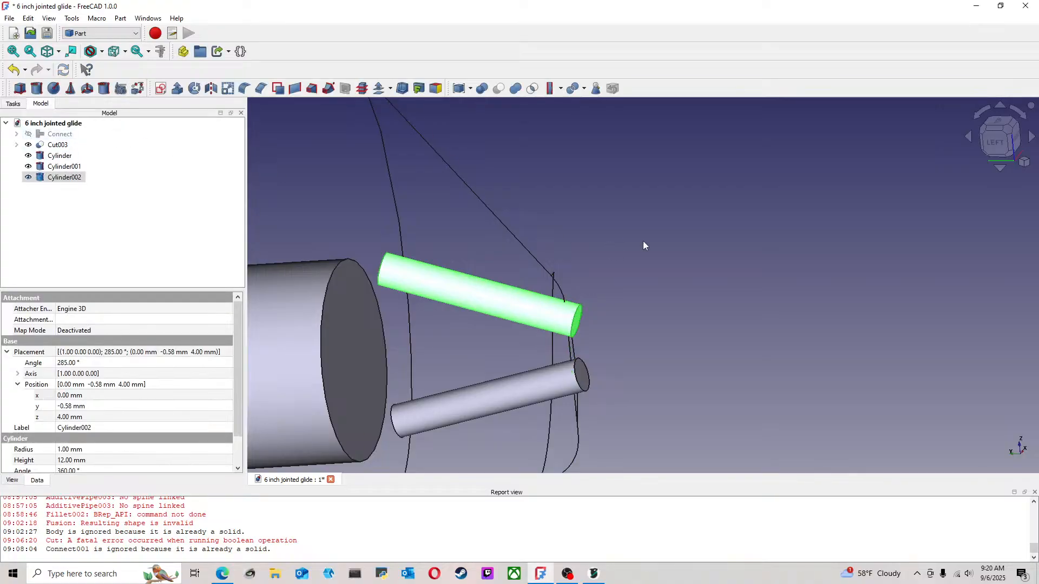
click(643, 242)
Add a new cylinder at the nose origin and set its radius to 0.75 mm
scroll(612, 300, down, 5)
click(985, 145)
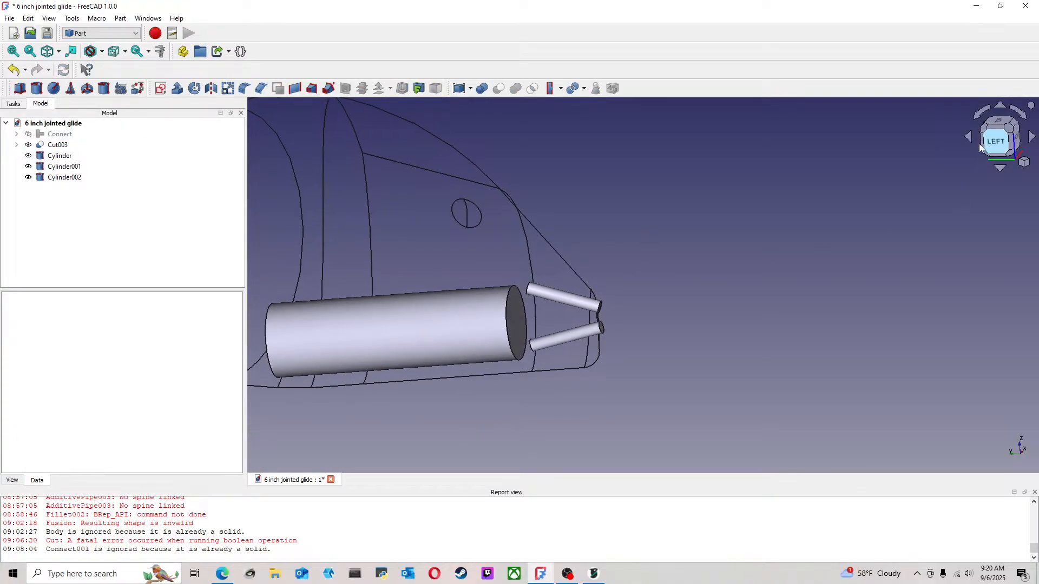
scroll(552, 272, up, 4)
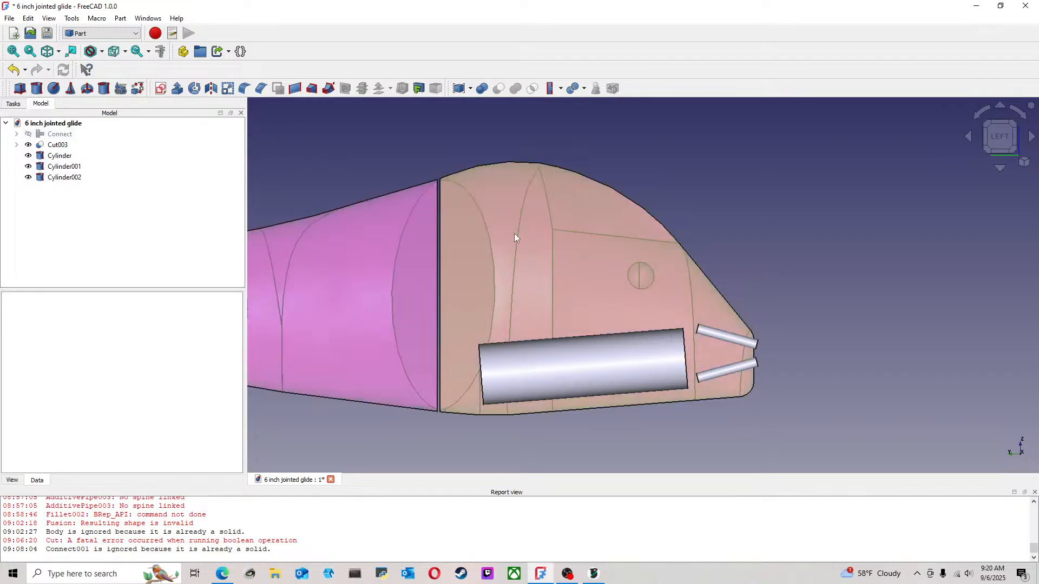
click(35, 89)
scroll(844, 280, up, 4)
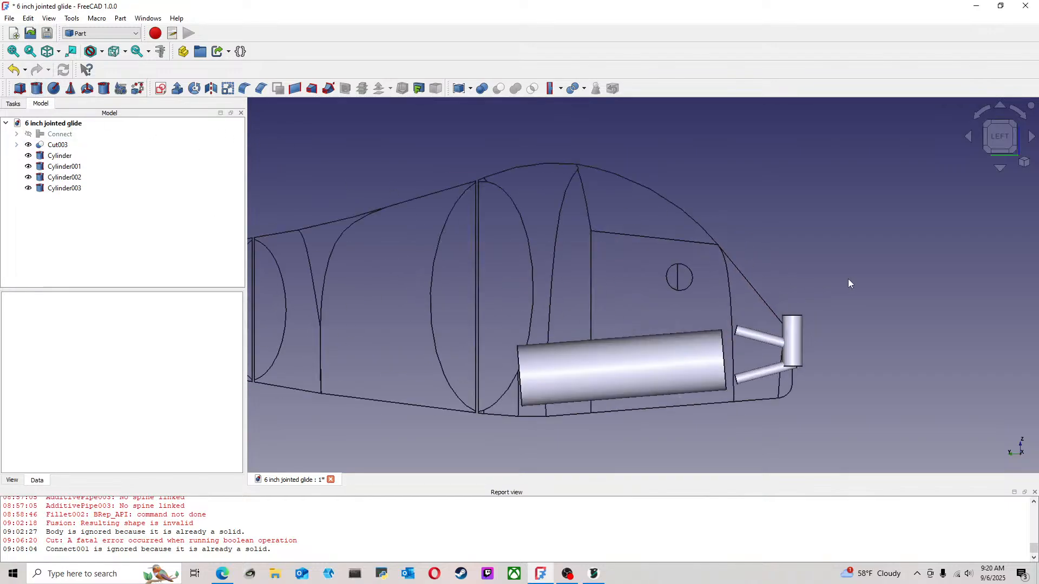
right_click(74, 189)
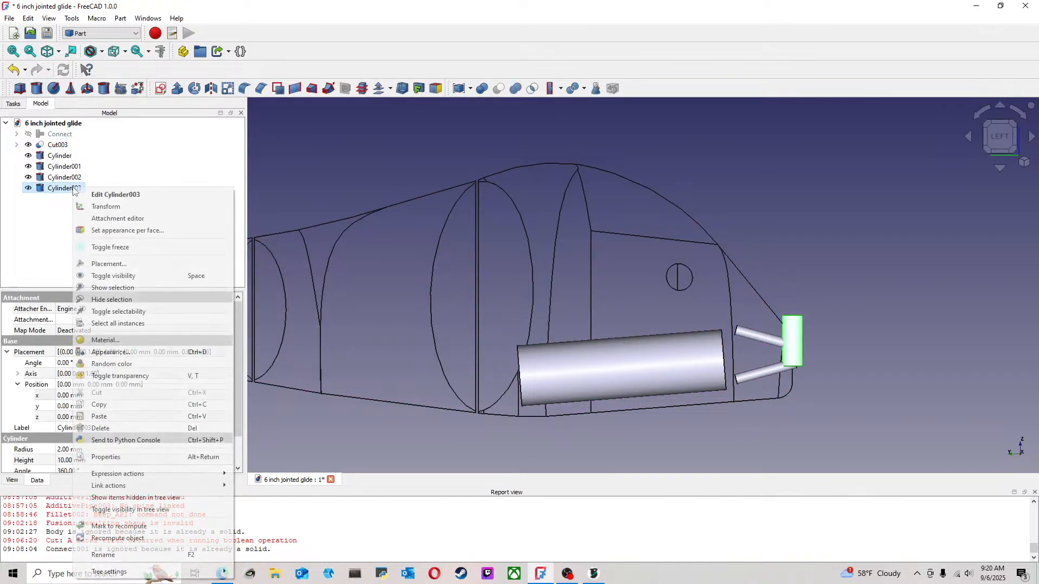
click(110, 196)
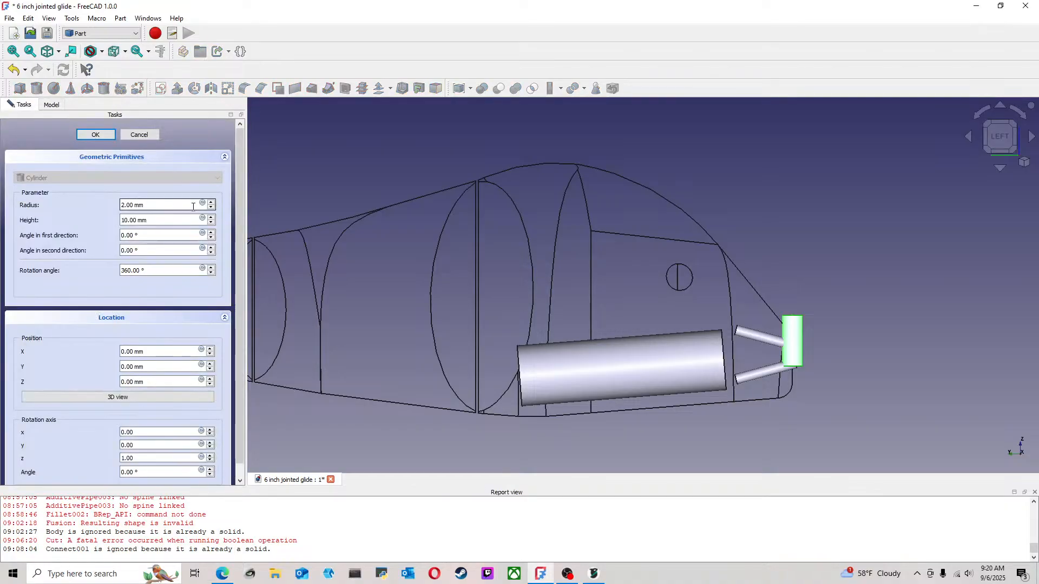
drag(166, 207, 7, 204)
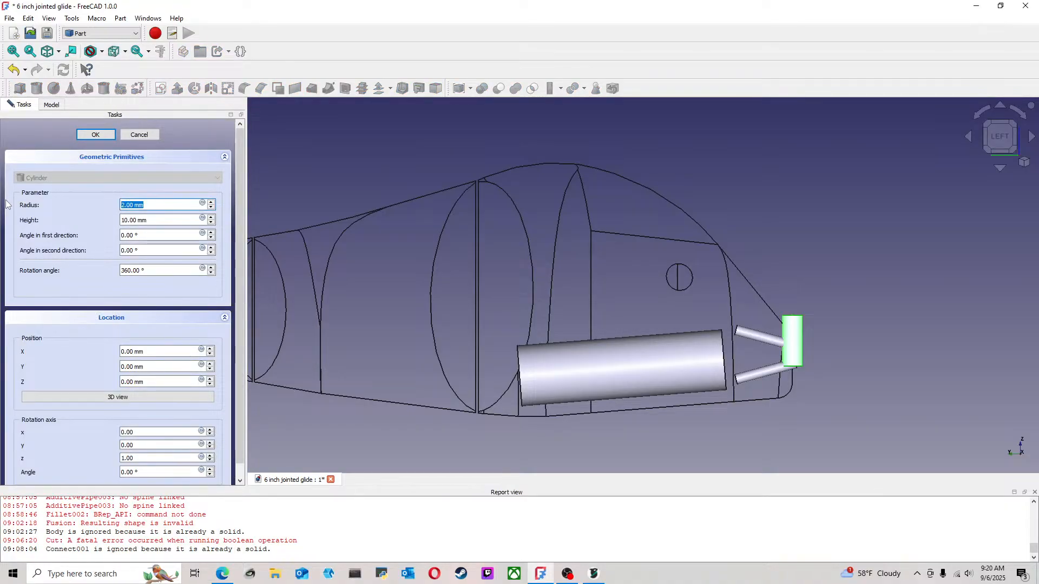
text(.75)
key(Return)
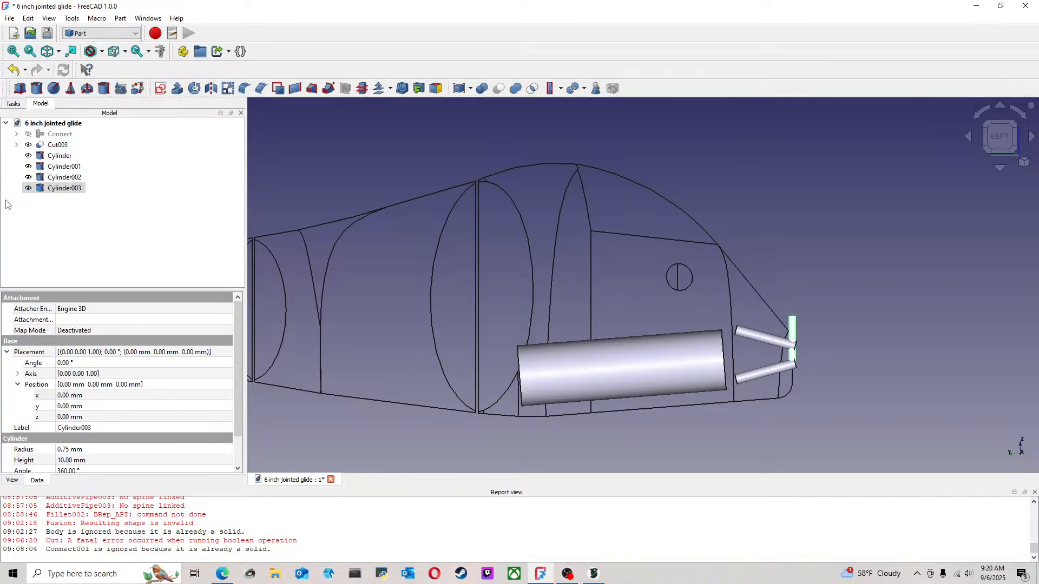
Set the thin vertical cylinder's height to 60 mm
right_click(79, 196)
click(110, 200)
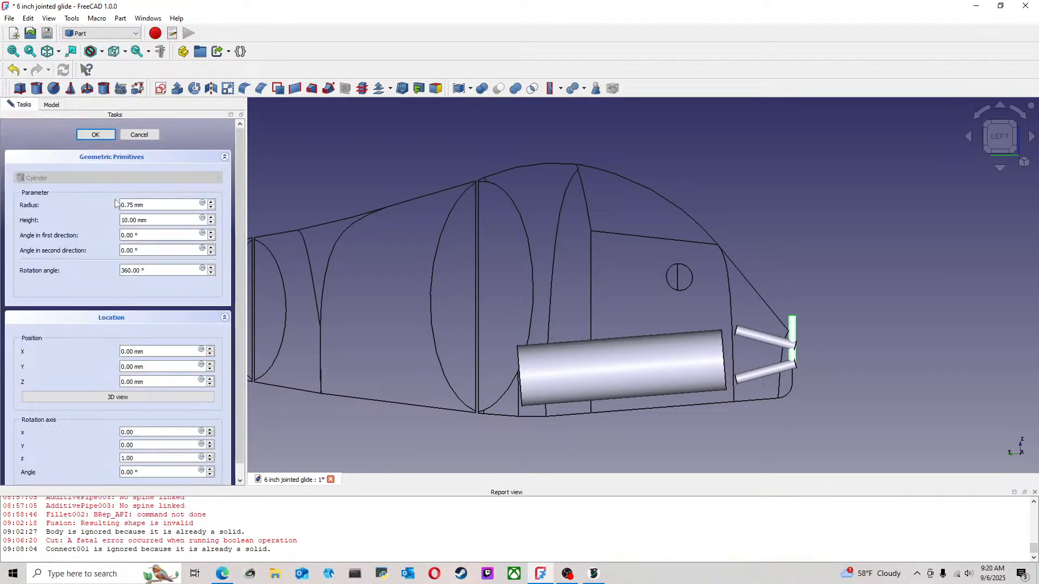
drag(168, 221, 31, 209)
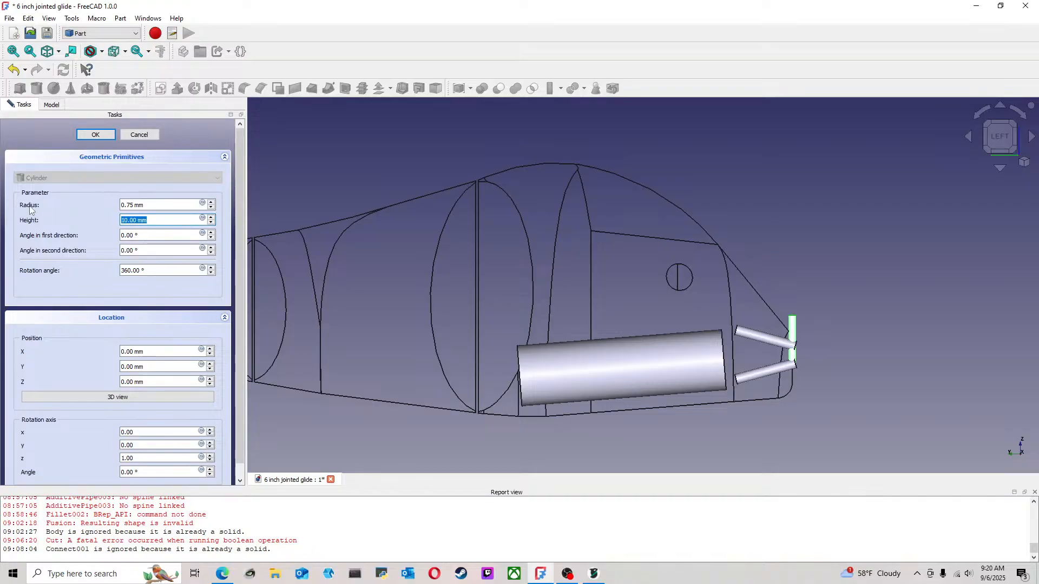
text(60)
key(Return)
scroll(746, 254, down, 4)
click(842, 226)
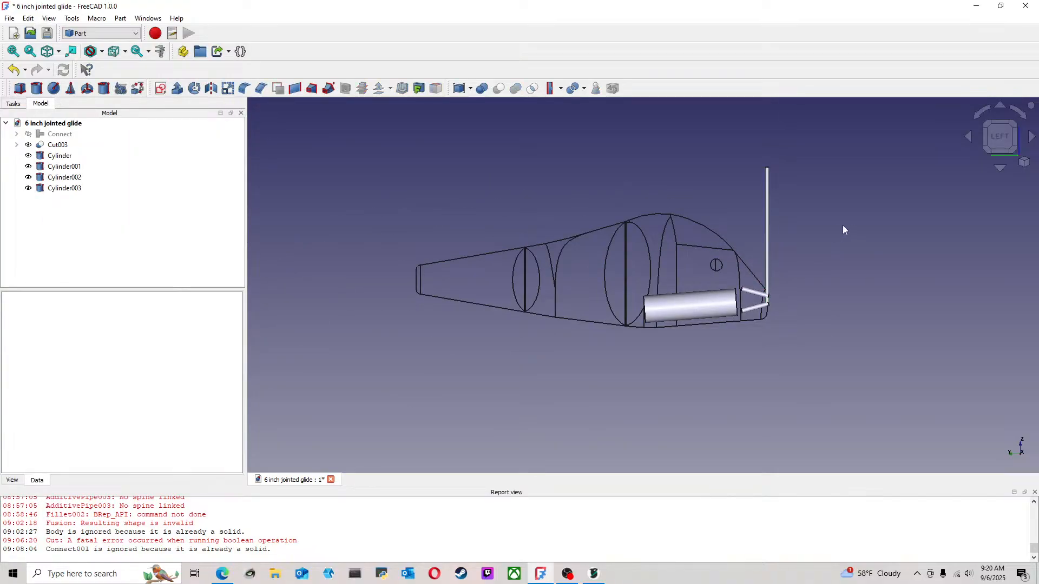
Move the 60 mm cylinder to about y 59.70 mm, z -17.90 mm, just ahead of the front joint and protruding above and below the body
middle_drag(813, 224, 742, 265)
scroll(725, 271, up, 3)
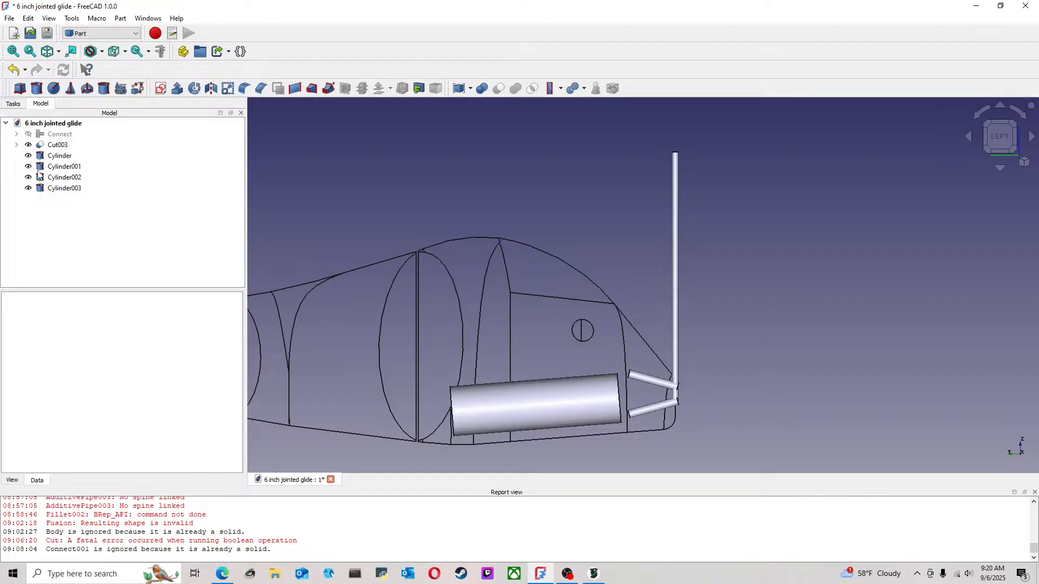
right_click(65, 189)
click(116, 210)
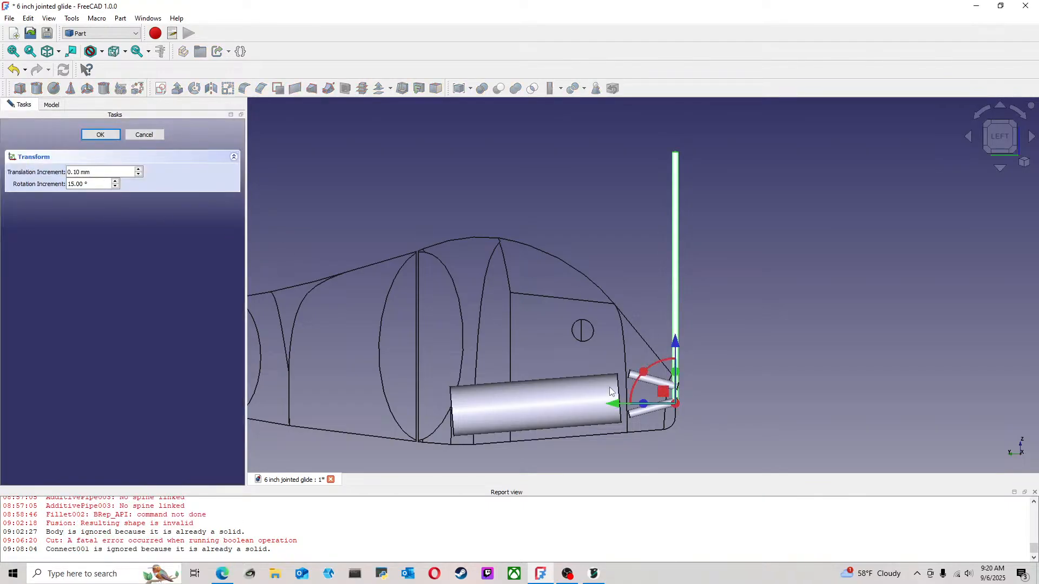
drag(619, 407, 366, 406)
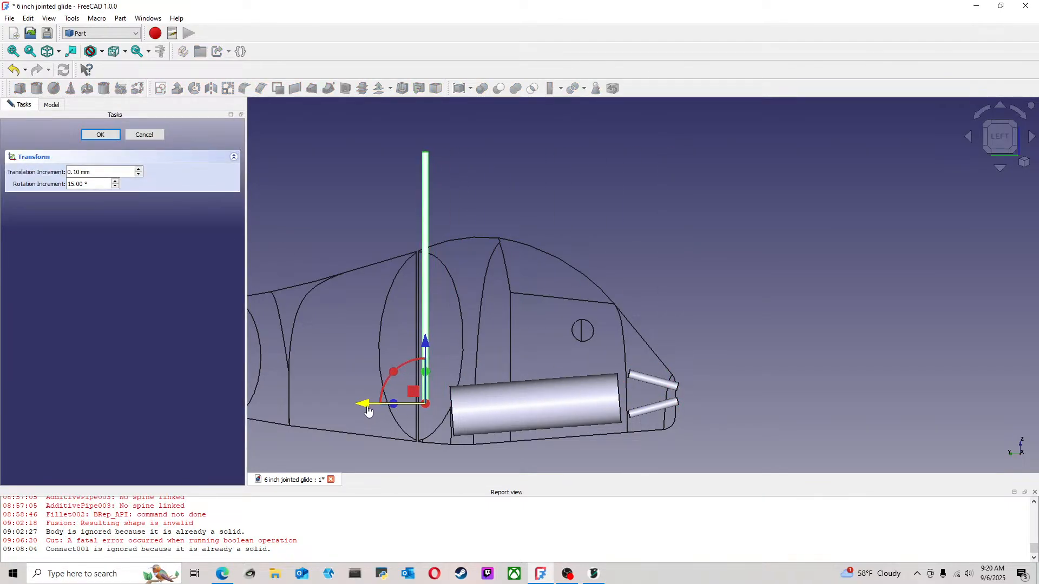
scroll(401, 392, up, 4)
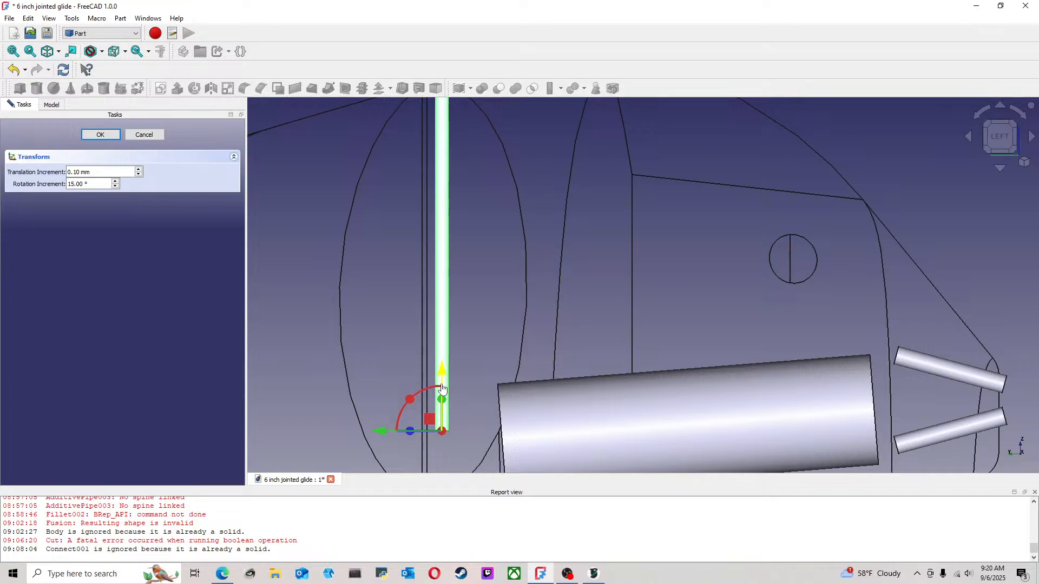
scroll(434, 319, down, 3)
drag(435, 320, 427, 373)
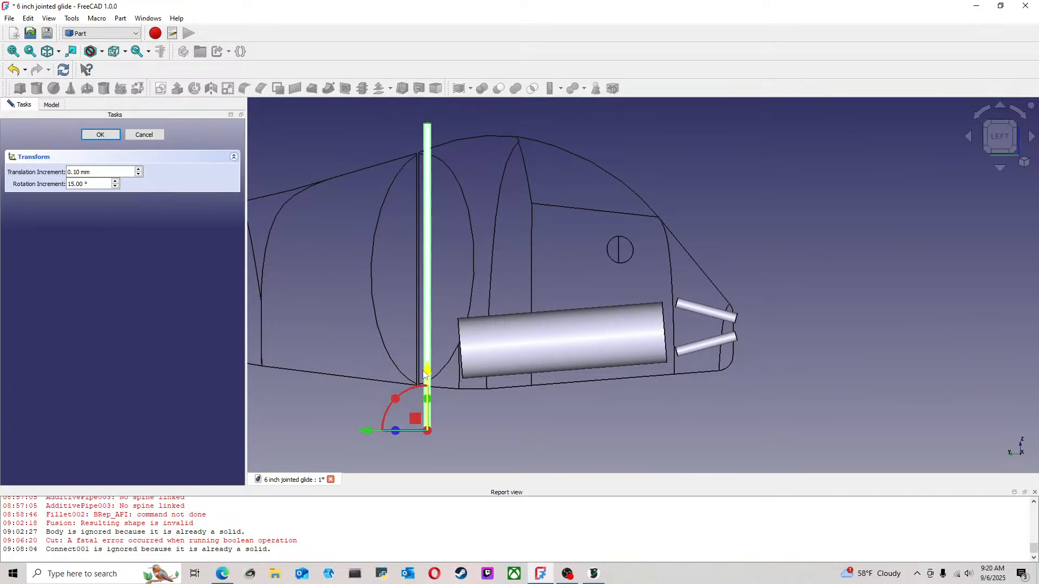
click(100, 135)
click(475, 148)
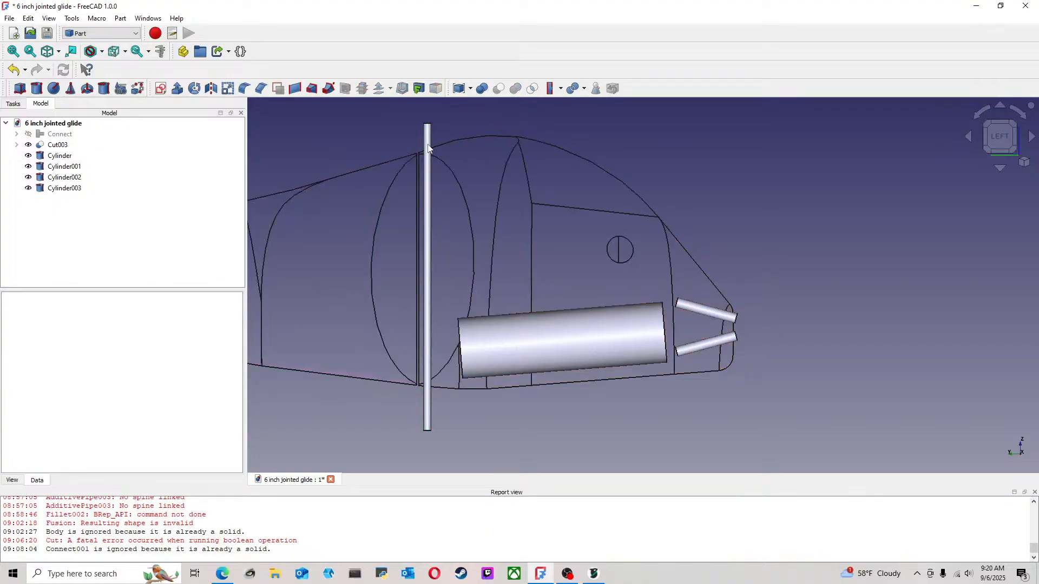
Check the vertical cylinder's position beside the front joint and duplicate it in place
scroll(402, 157, up, 4)
middle_drag(413, 158, 479, 208)
scroll(443, 144, up, 4)
scroll(479, 209, down, 5)
click(1004, 140)
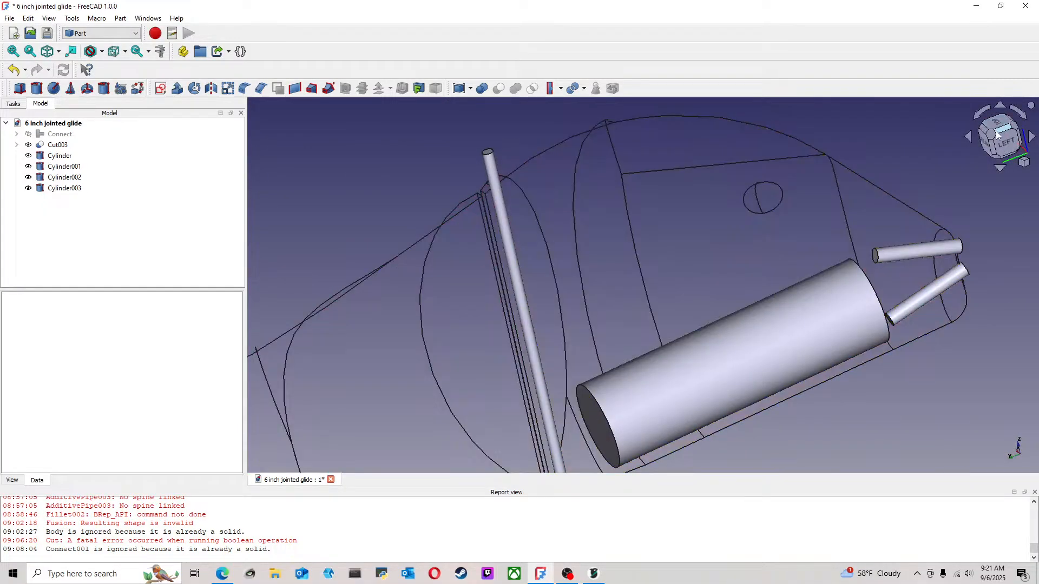
scroll(670, 264, up, 3)
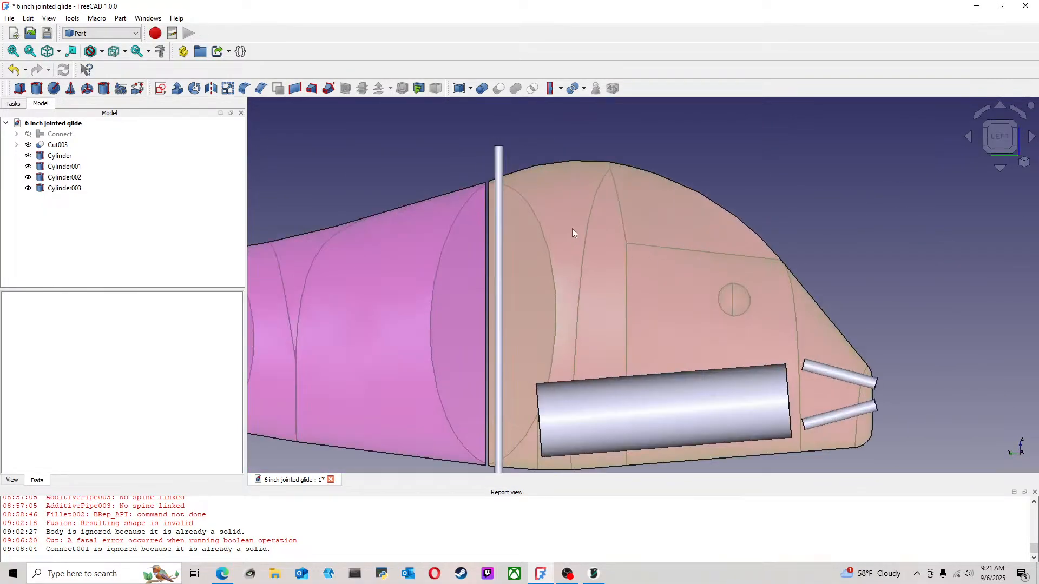
scroll(563, 229, down, 3)
click(75, 190)
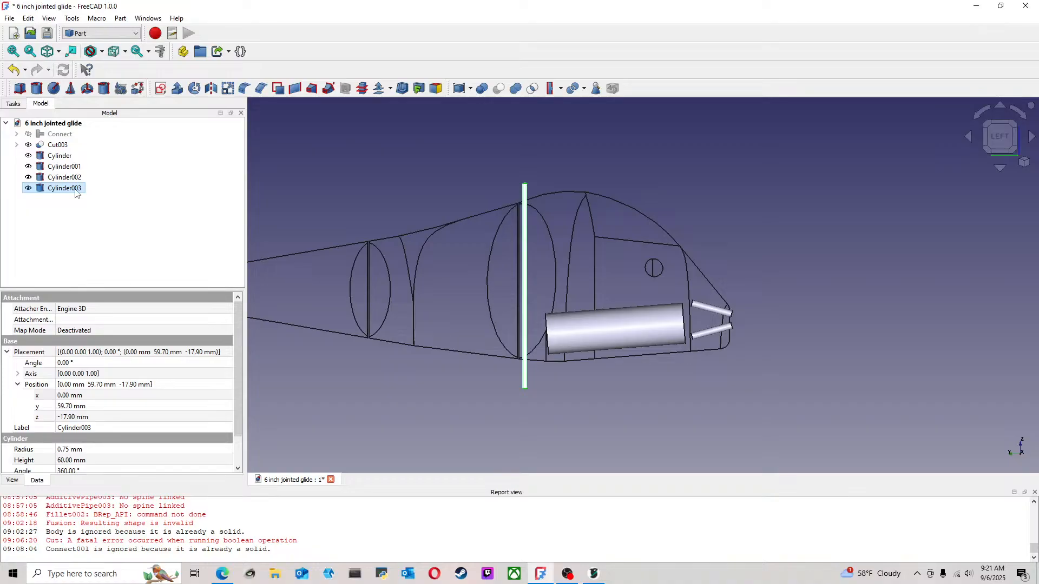
click(112, 230)
key(ctrl+v)
Move the copied cylinder tailward across the front joint to about y 63.50 mm, keeping its height level
right_click(58, 196)
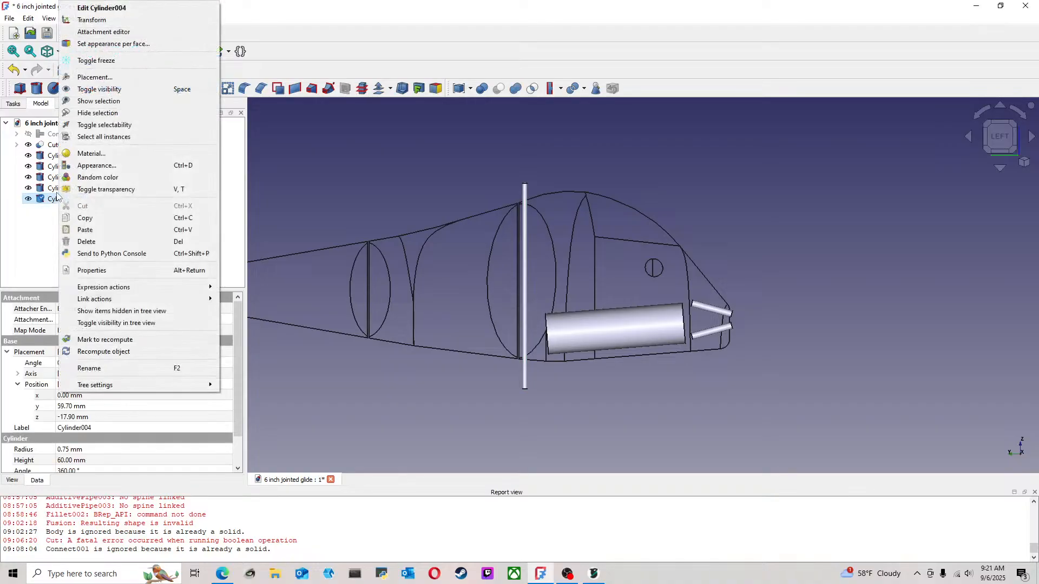
click(108, 21)
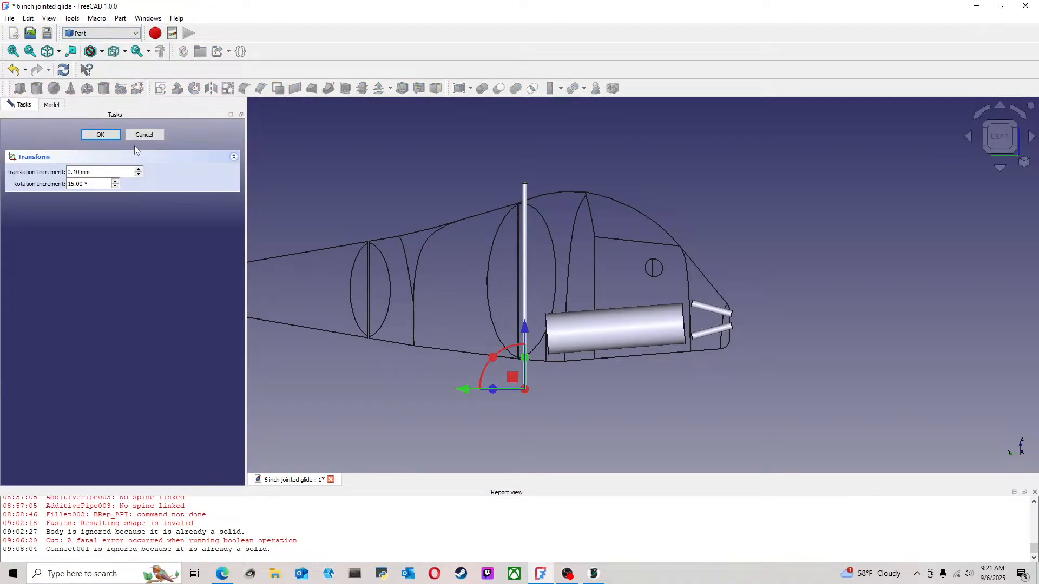
scroll(494, 376, up, 4)
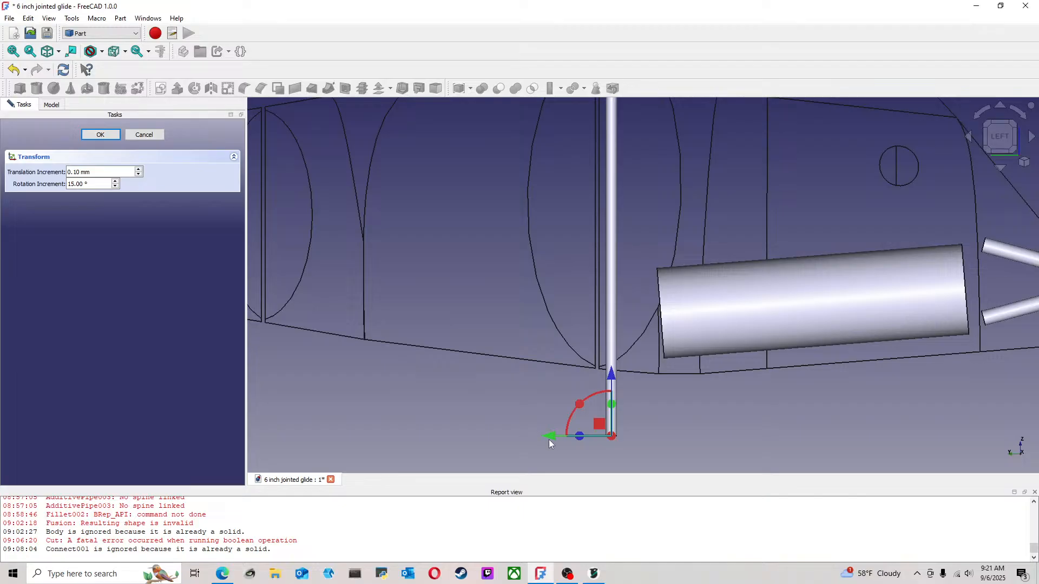
drag(550, 437, 520, 438)
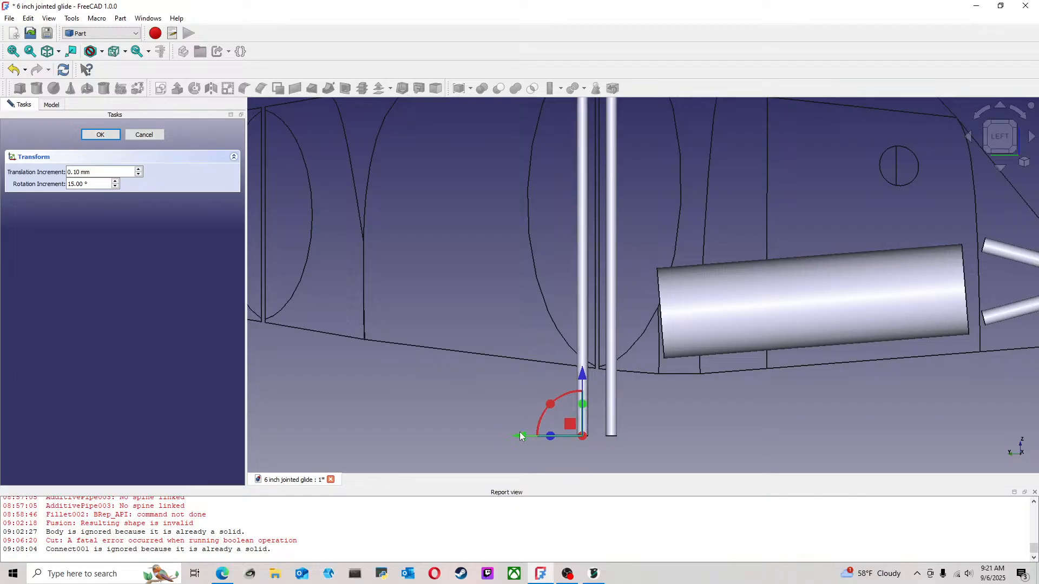
click(101, 135)
Try to move the copied cylinder from the front joint to just ahead of the rear joint, and undo the move
scroll(467, 375, down, 6)
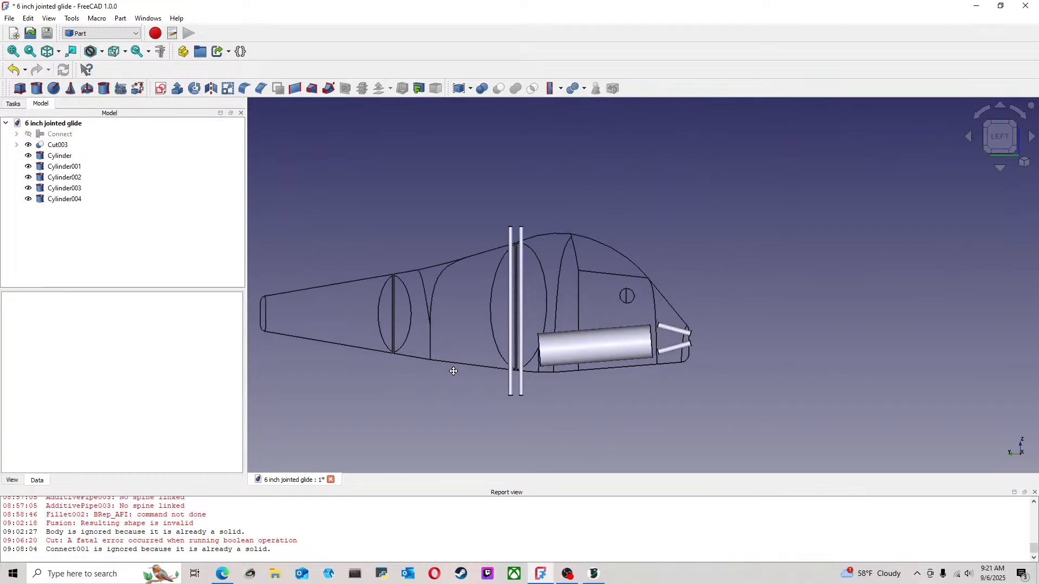
scroll(540, 382, up, 3)
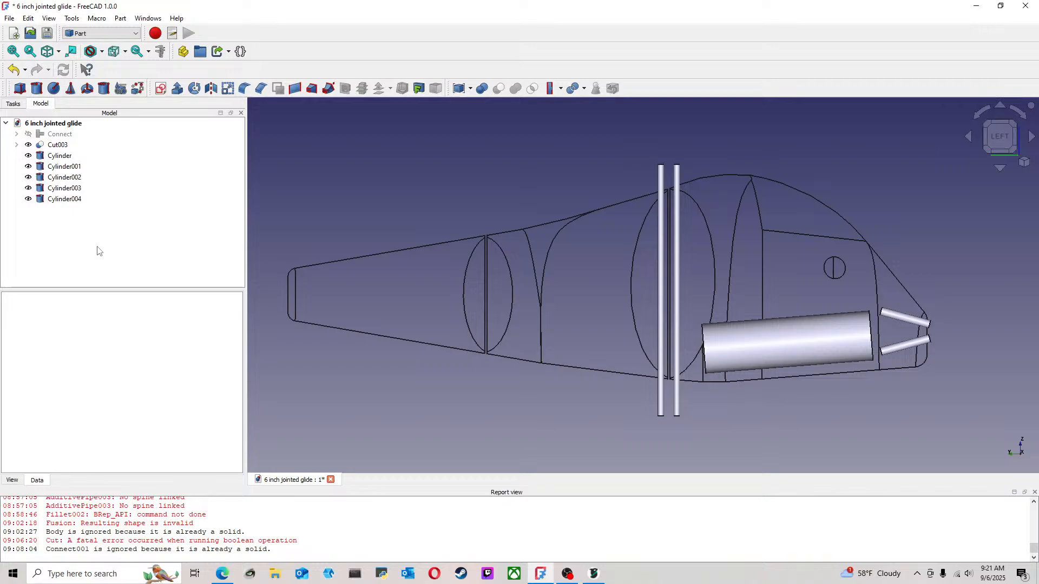
right_click(58, 200)
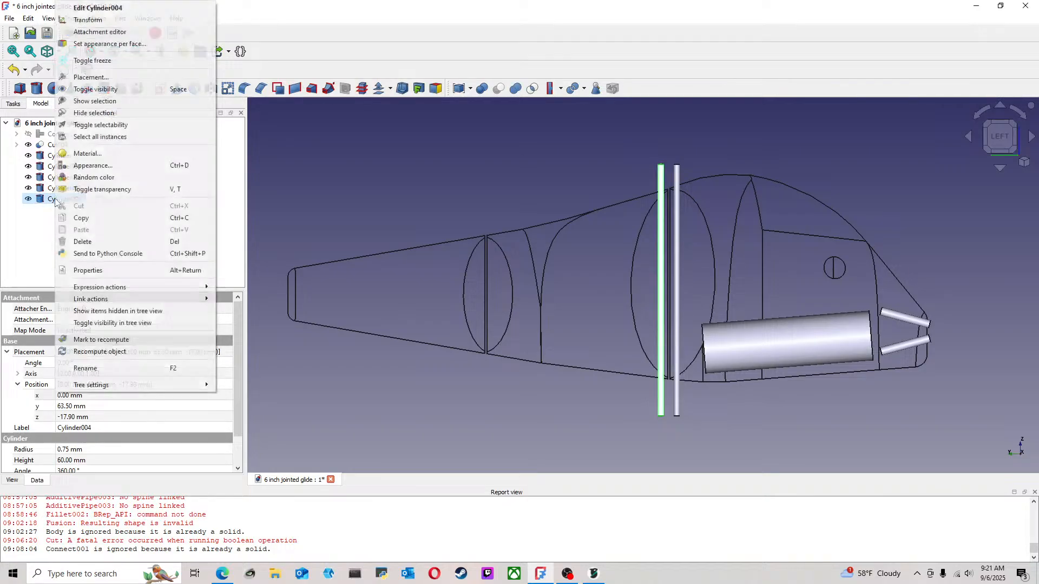
click(104, 22)
drag(602, 412, 435, 409)
click(114, 135)
click(399, 205)
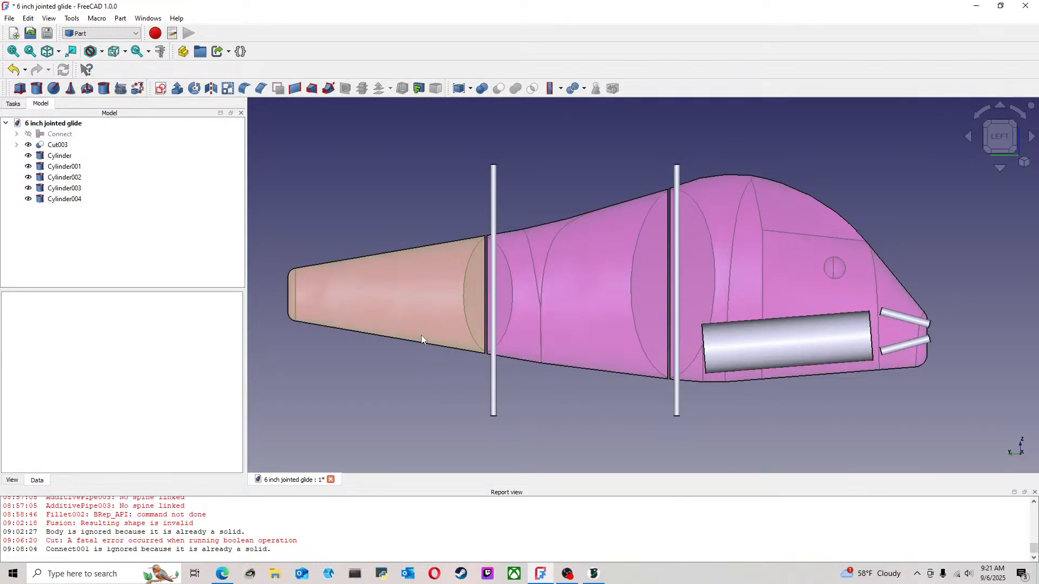
click(13, 69)
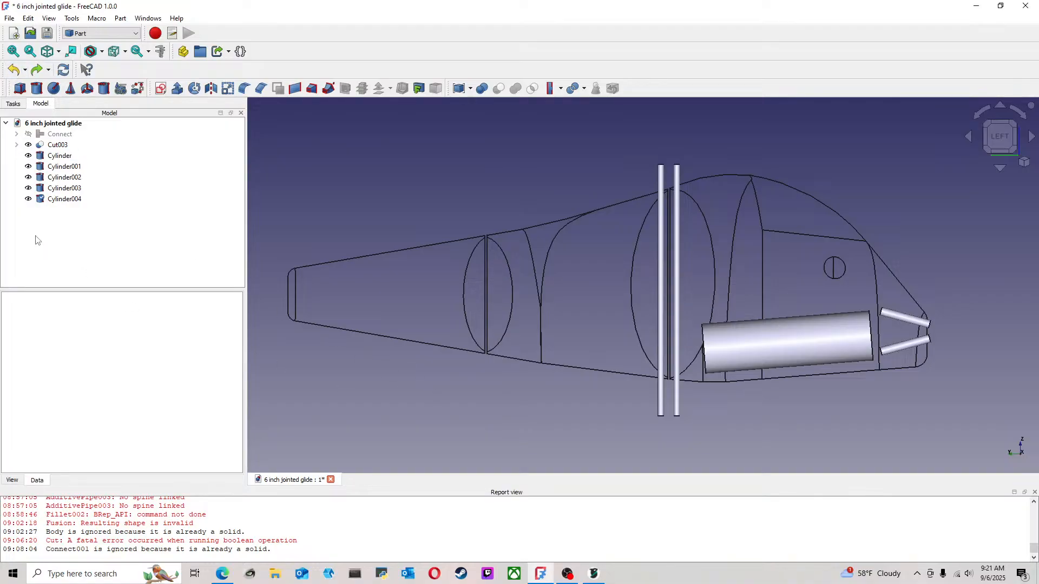
Duplicate the vertical cylinder behind the front joint and move the copy tailward to about y 103.50 mm, just ahead of the rear joint
click(75, 201)
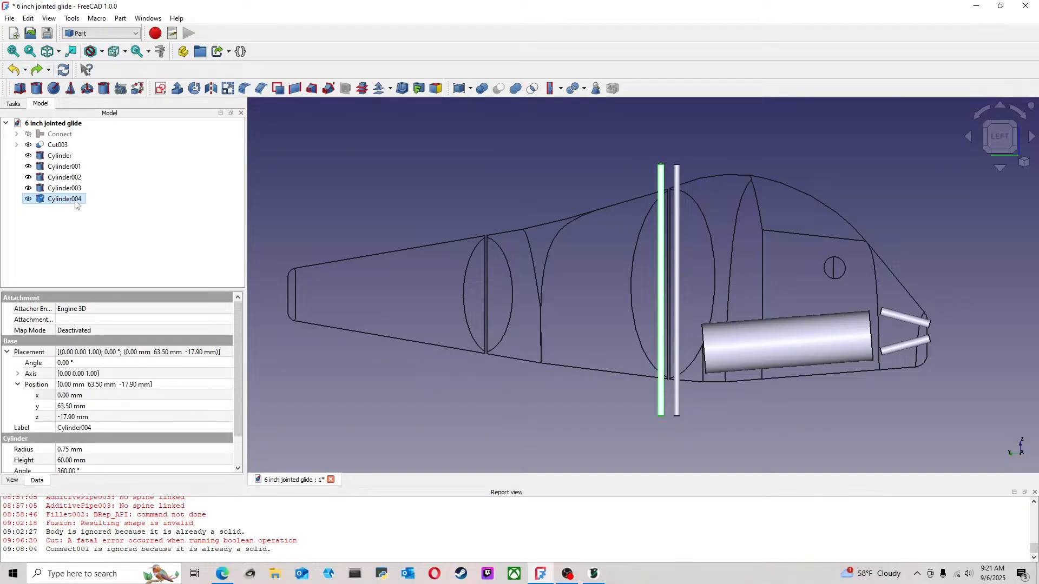
key(ctrl+c)
key(ctrl+v)
right_click(70, 211)
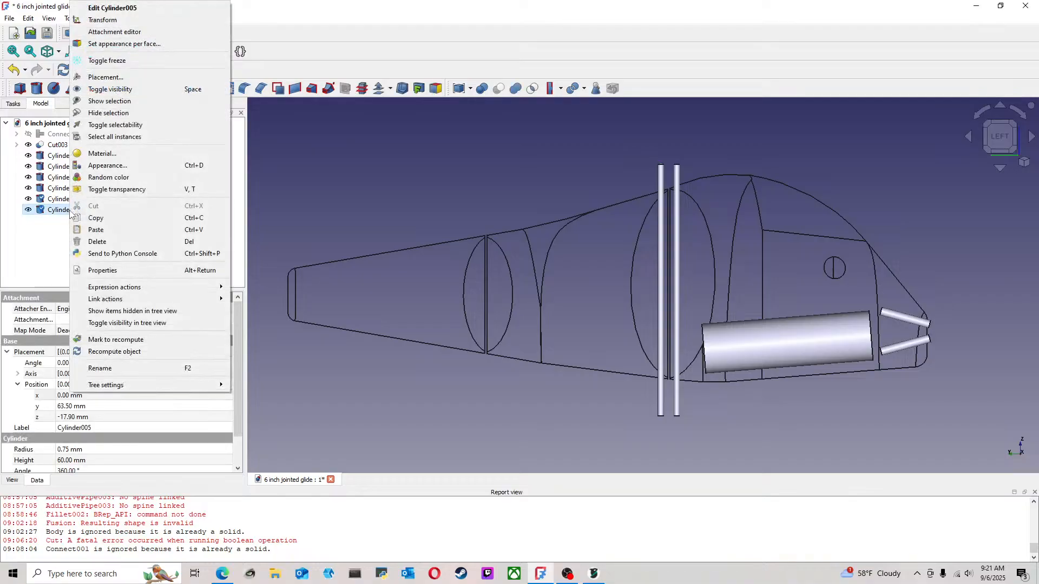
click(102, 20)
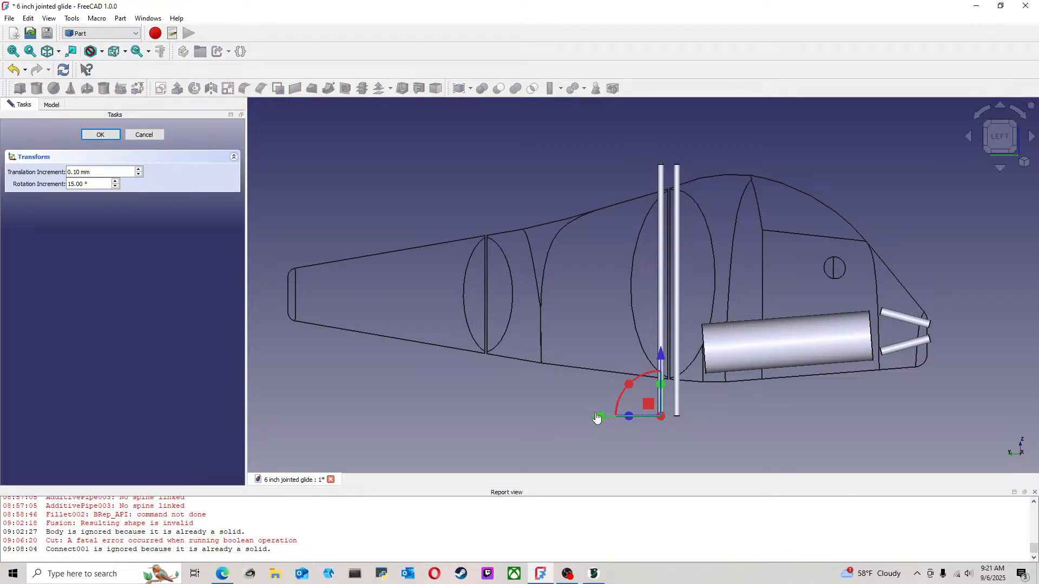
drag(597, 420, 429, 413)
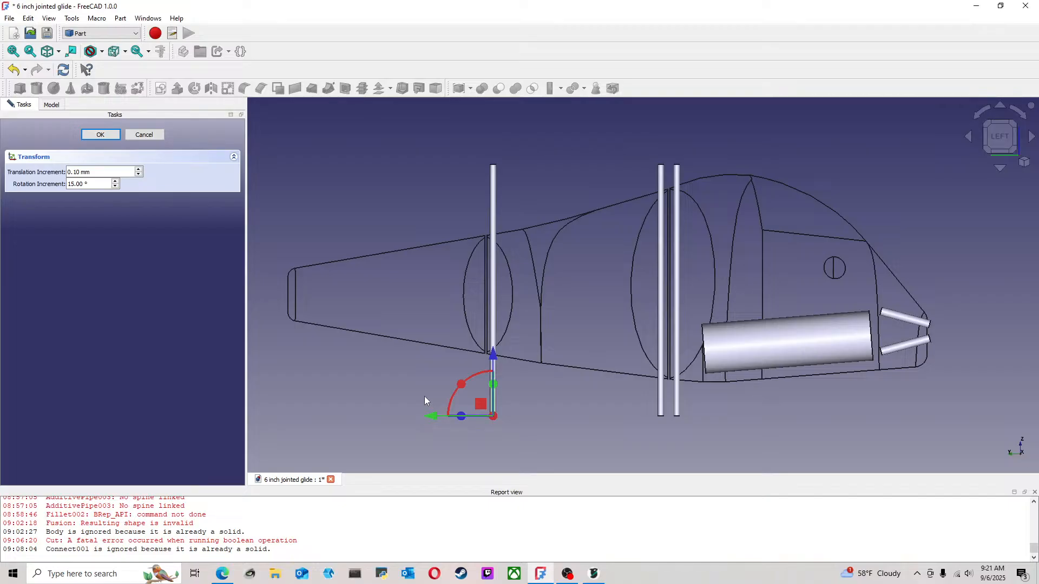
click(101, 134)
Duplicate the cylinder ahead of the rear joint and move the copy tailward across the joint, keeping it level
click(72, 210)
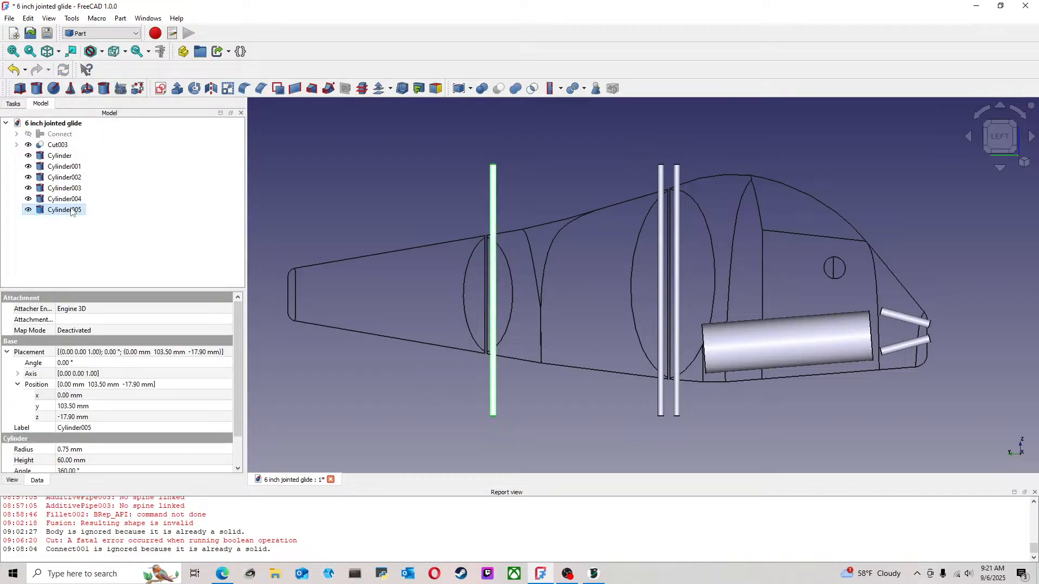
key(ctrl+c)
key(ctrl+v)
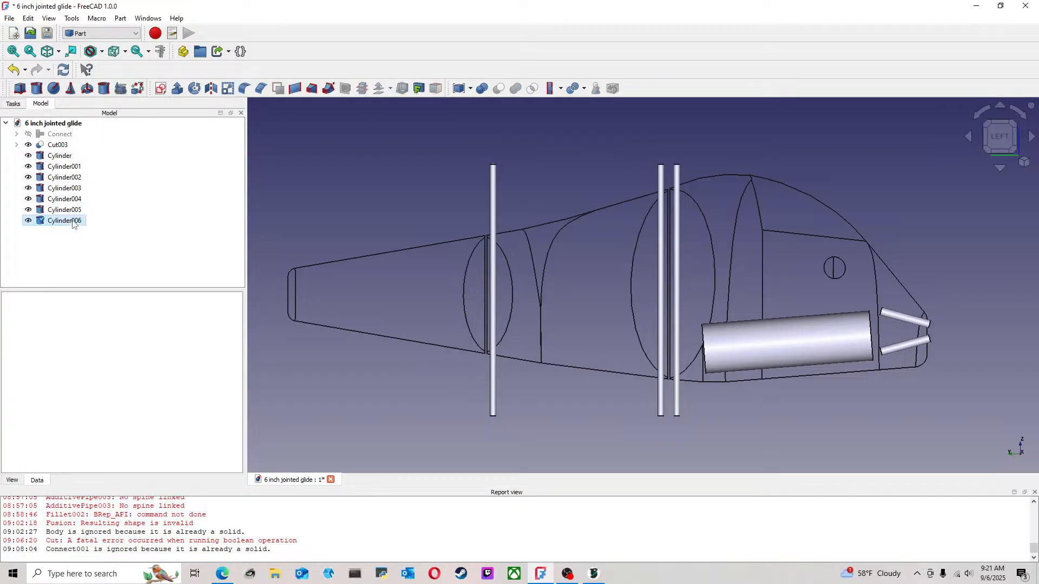
right_click(74, 226)
click(117, 21)
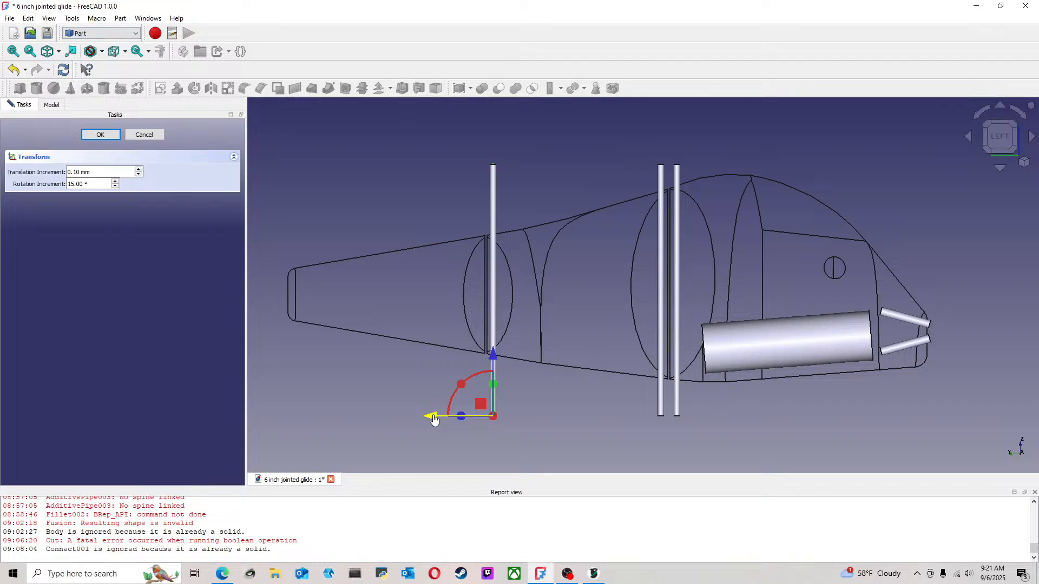
drag(433, 417, 417, 417)
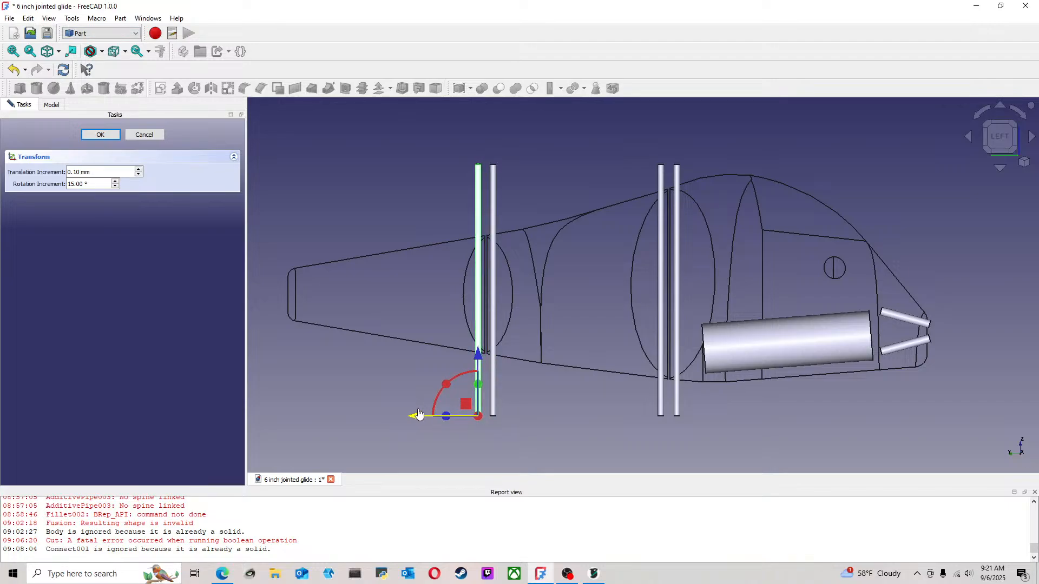
scroll(433, 403, up, 3)
click(100, 134)
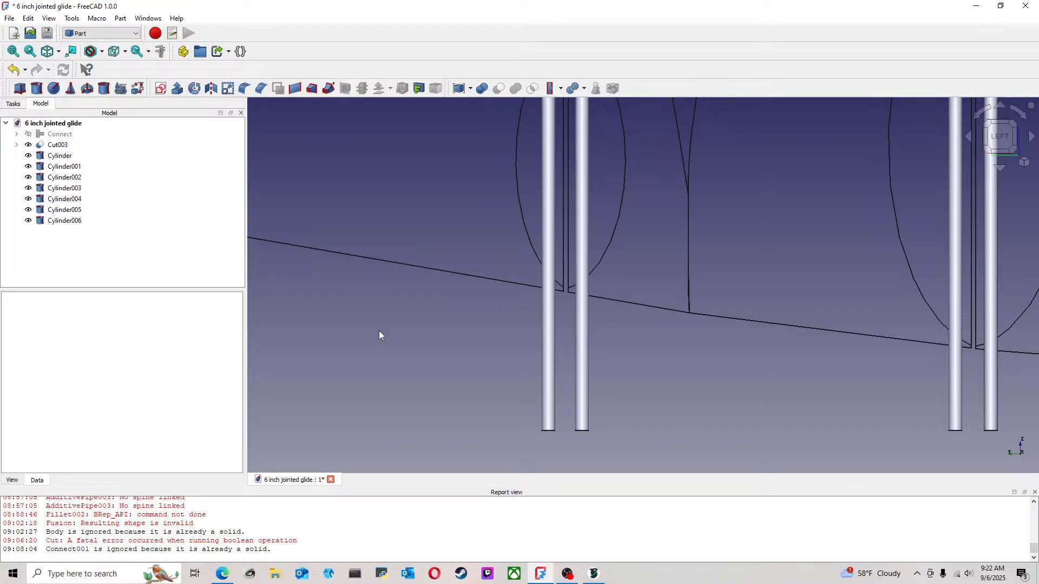
Examine the placement of all cylinders in the body, especially the gap between the front joint and the large cylinder
scroll(379, 330, down, 5)
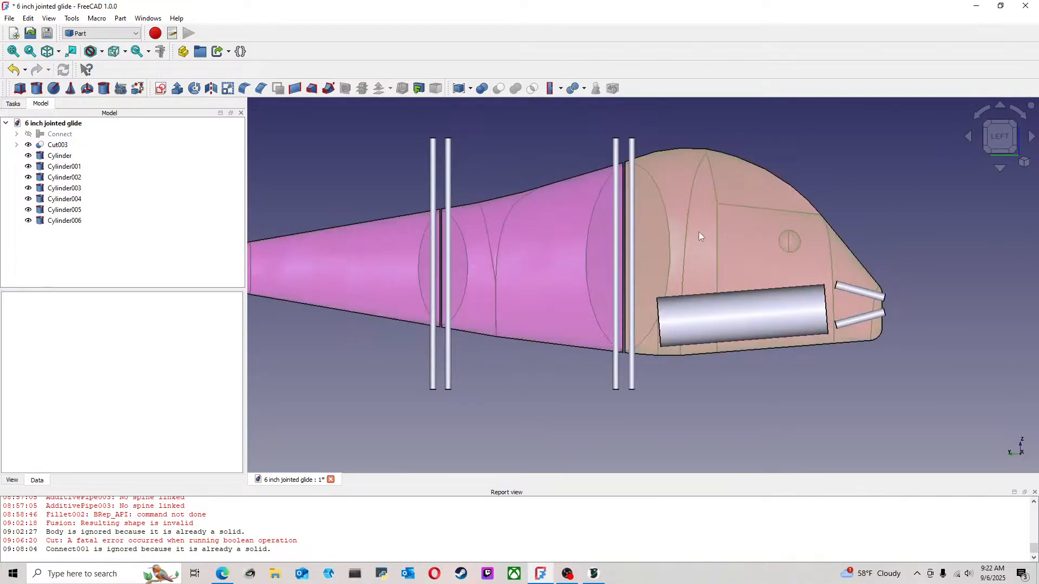
scroll(740, 248, up, 2)
scroll(692, 283, down, 6)
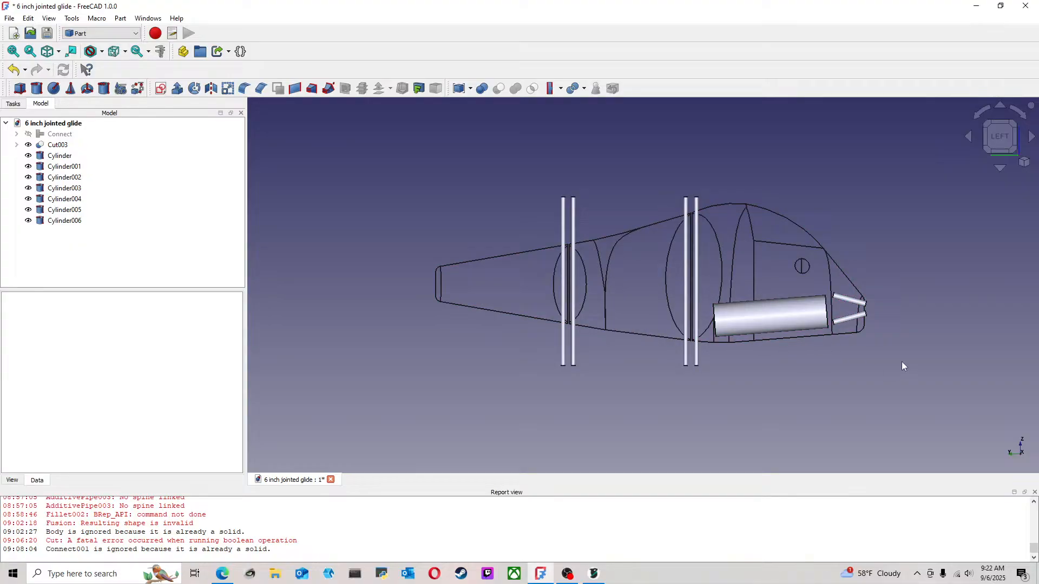
scroll(794, 363, up, 2)
scroll(632, 309, down, 3)
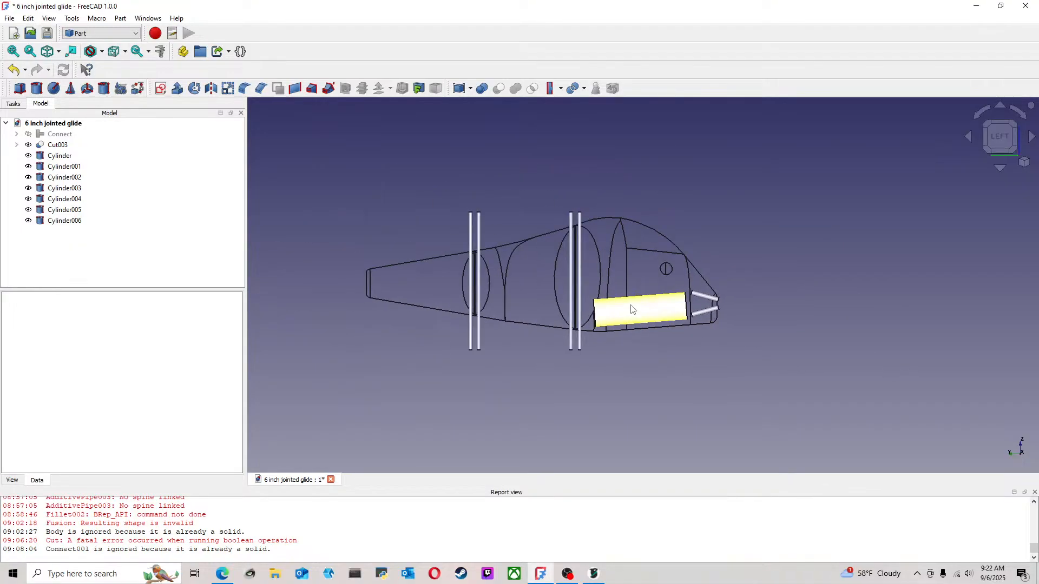
scroll(597, 315, up, 2)
scroll(616, 316, down, 2)
middle_drag(464, 294, 599, 300)
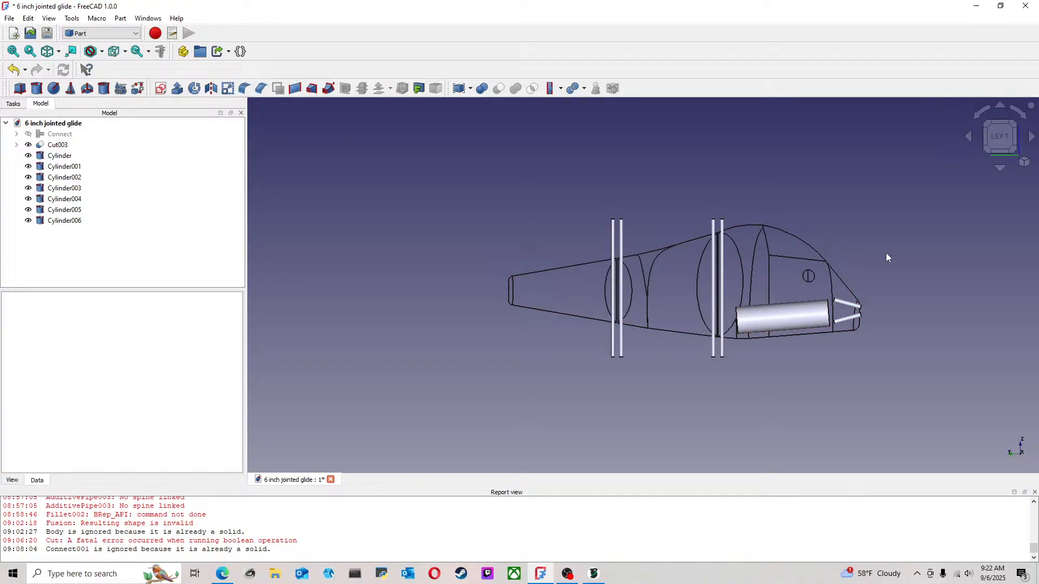
scroll(765, 305, up, 1)
middle_drag(765, 307, 728, 313)
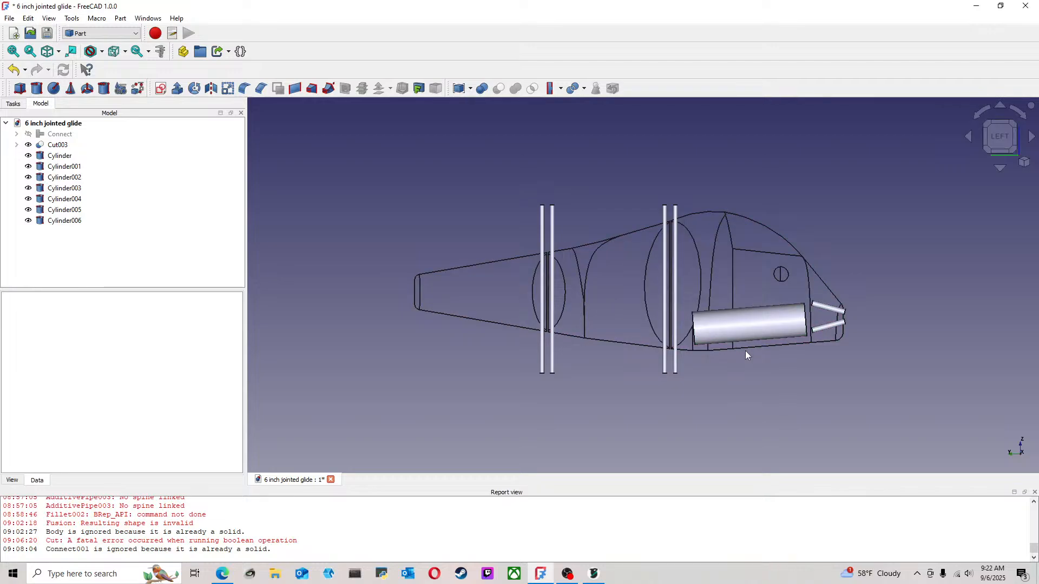
scroll(800, 366, up, 1)
middle_drag(800, 366, 708, 367)
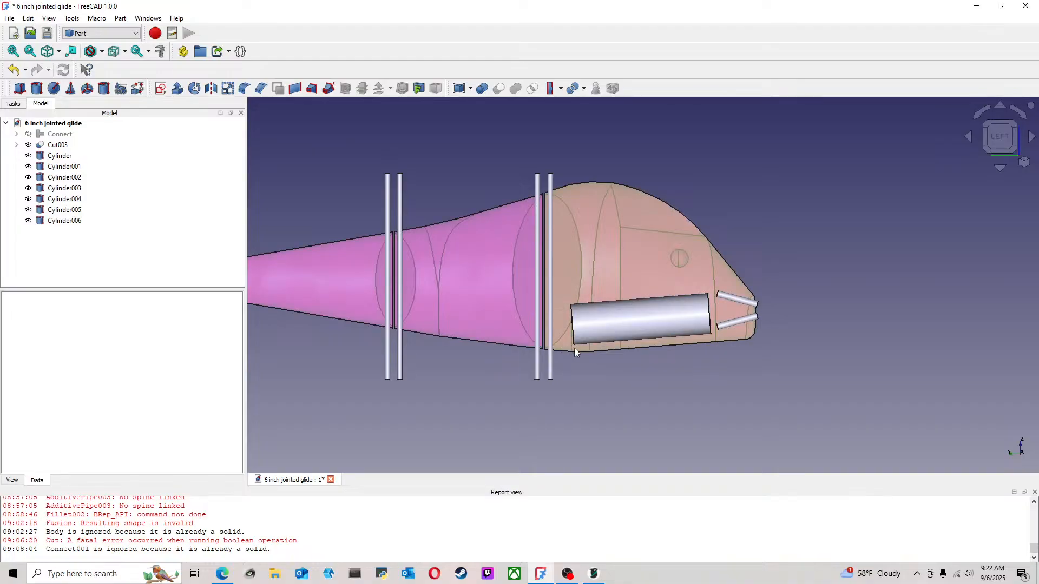
scroll(575, 351, up, 3)
scroll(577, 352, up, 1)
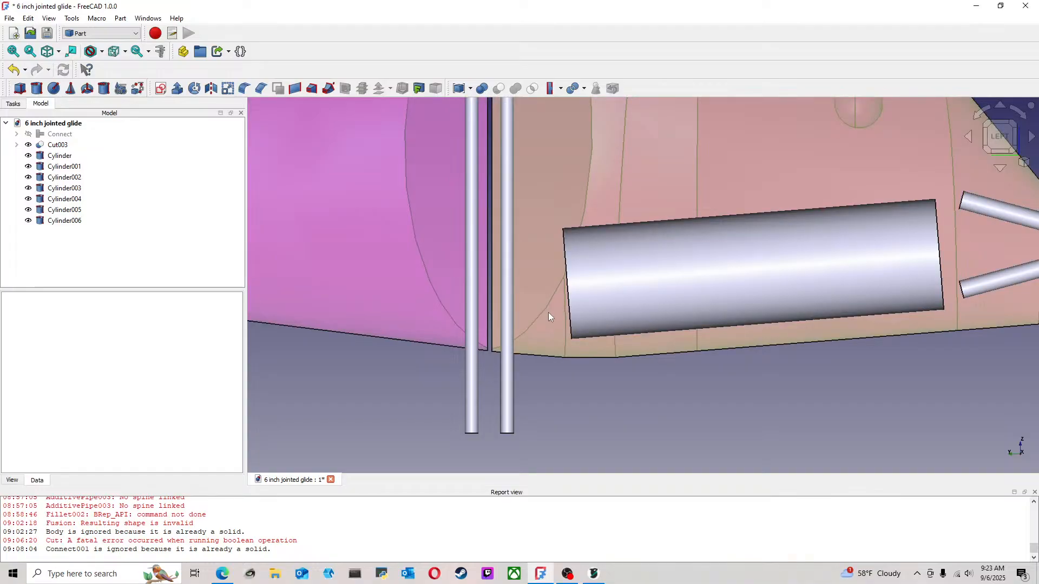
Shorten the large cylinder in the head section to a height of 35 mm
scroll(553, 320, down, 2)
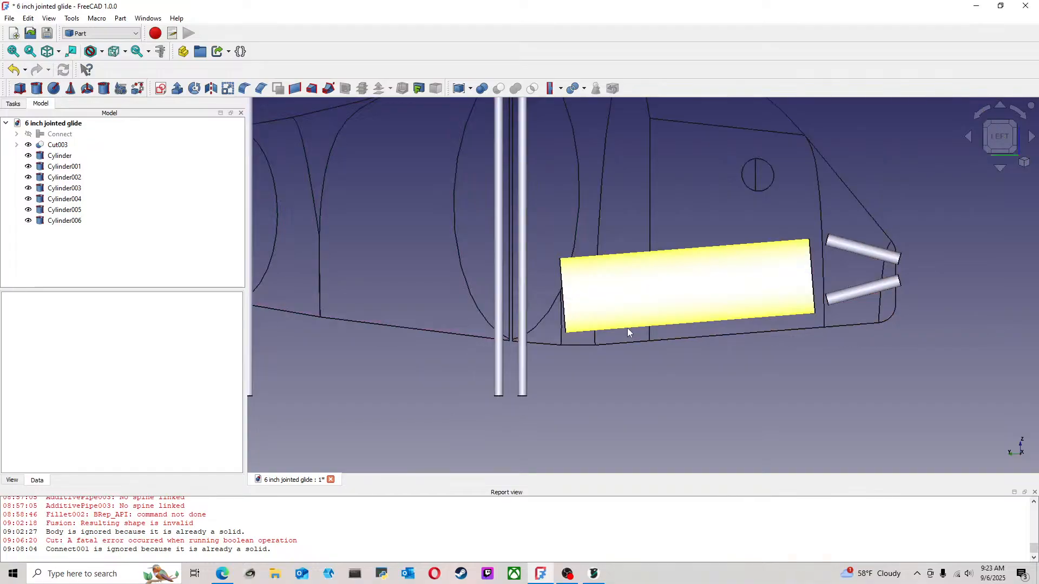
click(68, 149)
click(547, 389)
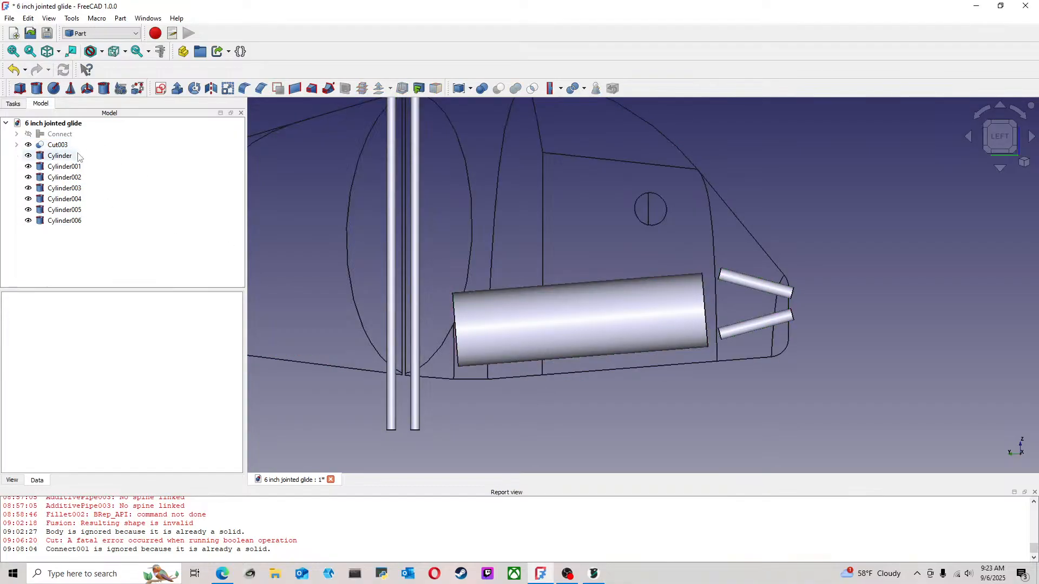
click(58, 155)
right_click(63, 156)
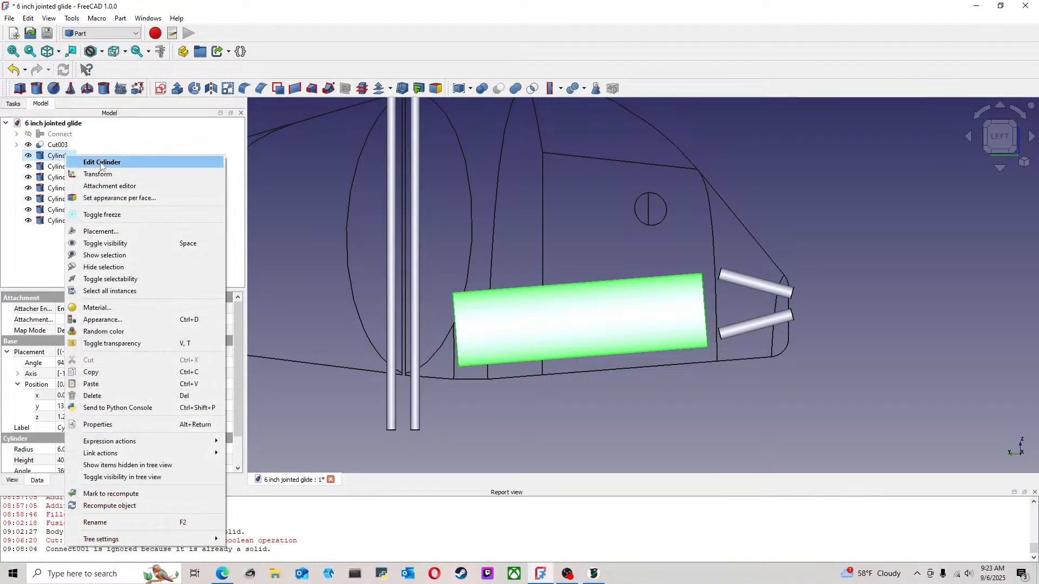
click(105, 163)
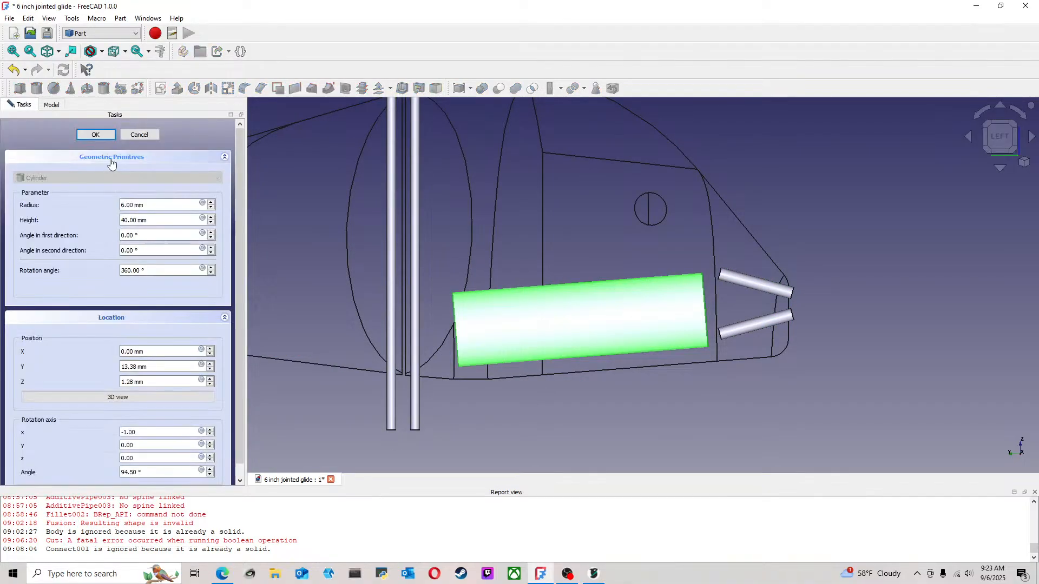
click(211, 223)
click(211, 223)
click(211, 223)
click(211, 222)
click(211, 223)
click(211, 223)
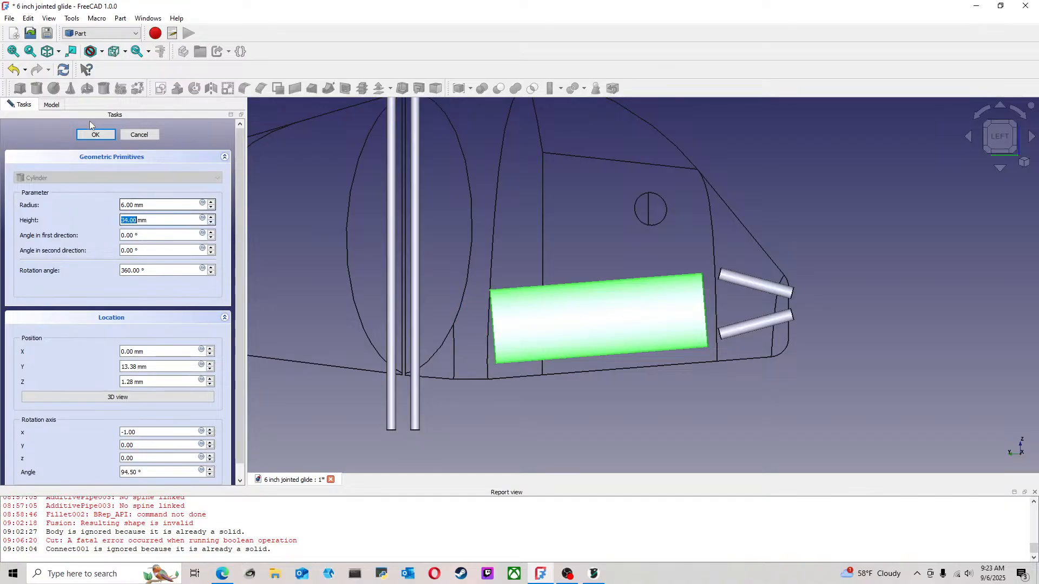
click(211, 217)
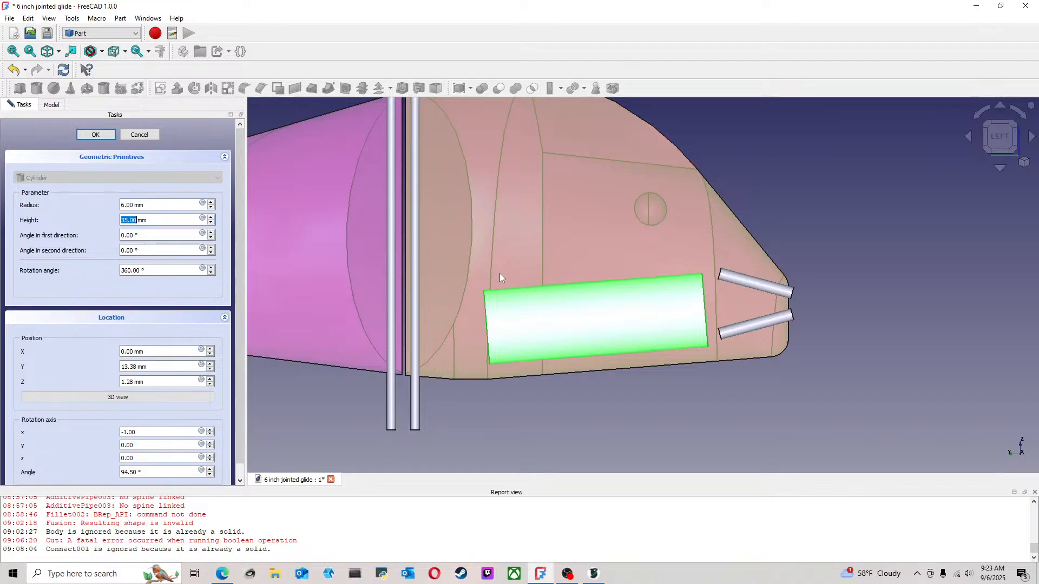
click(95, 134)
click(625, 423)
Examine the clearance between the shortened large cylinder, the front joint and the belly
scroll(464, 372, down, 3)
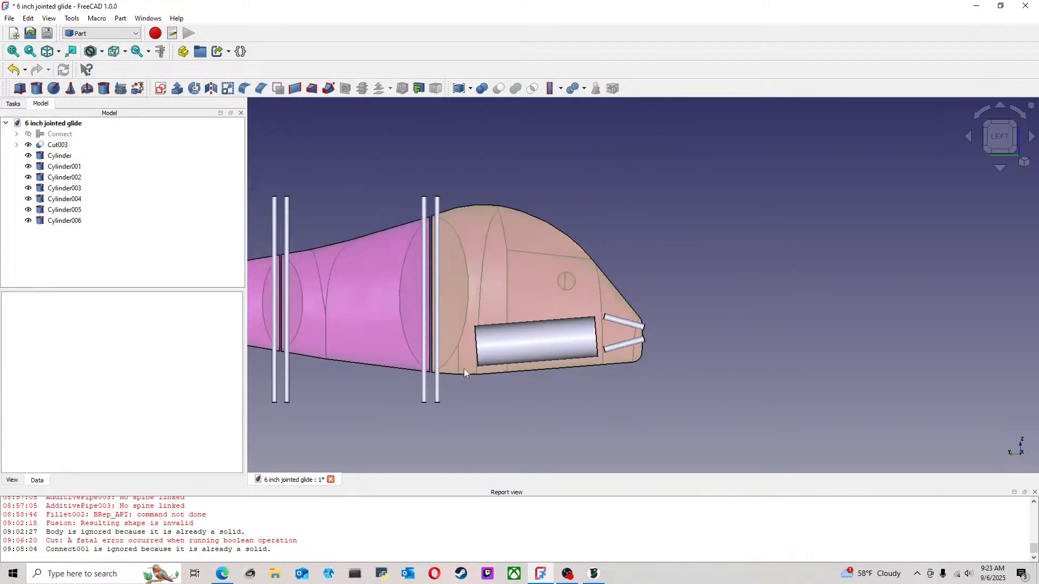
scroll(464, 372, up, 1)
middle_drag(459, 390, 595, 368)
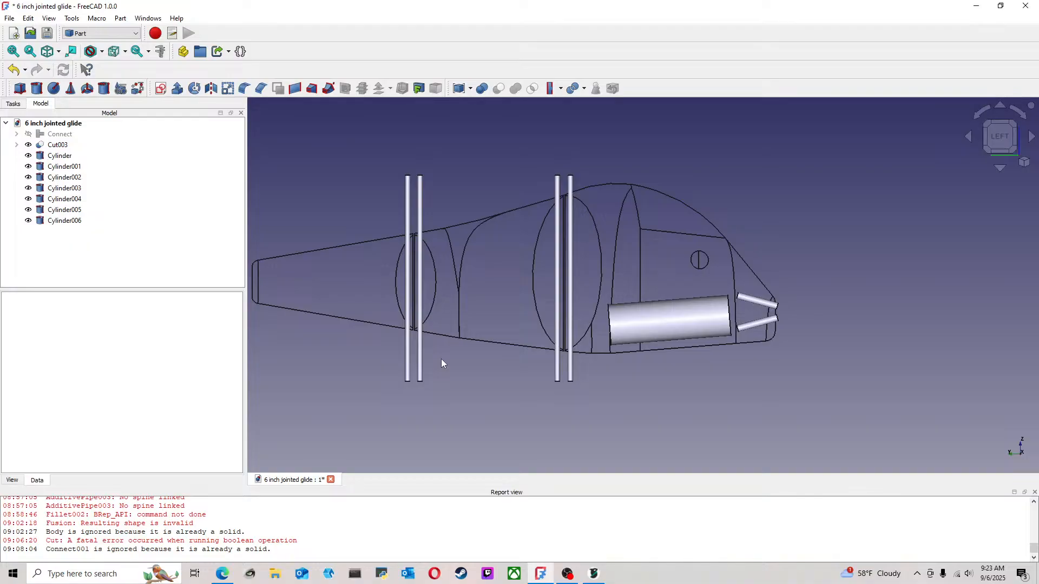
scroll(440, 359, up, 1)
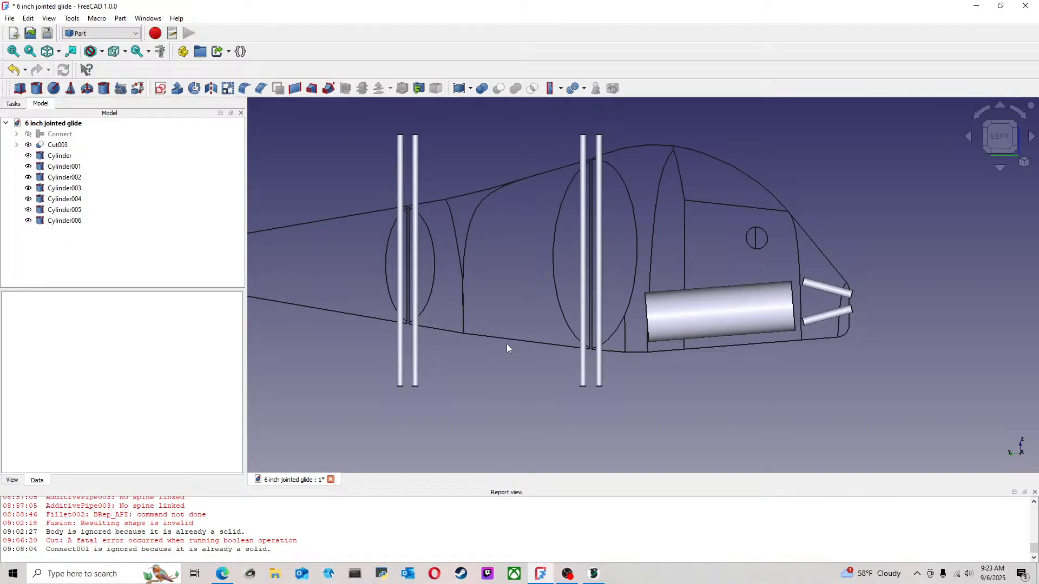
scroll(768, 355, up, 2)
click(562, 306)
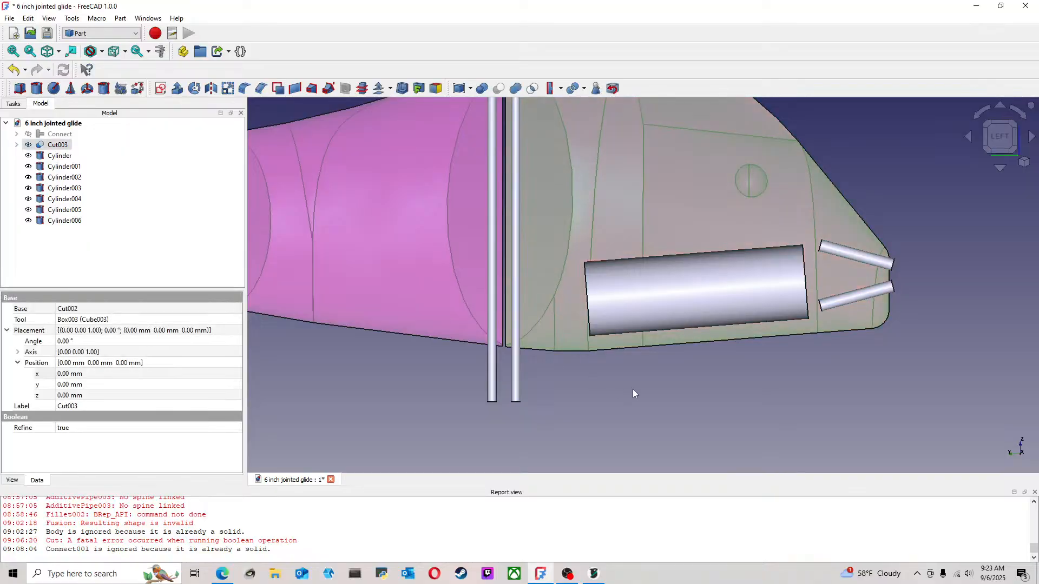
click(632, 388)
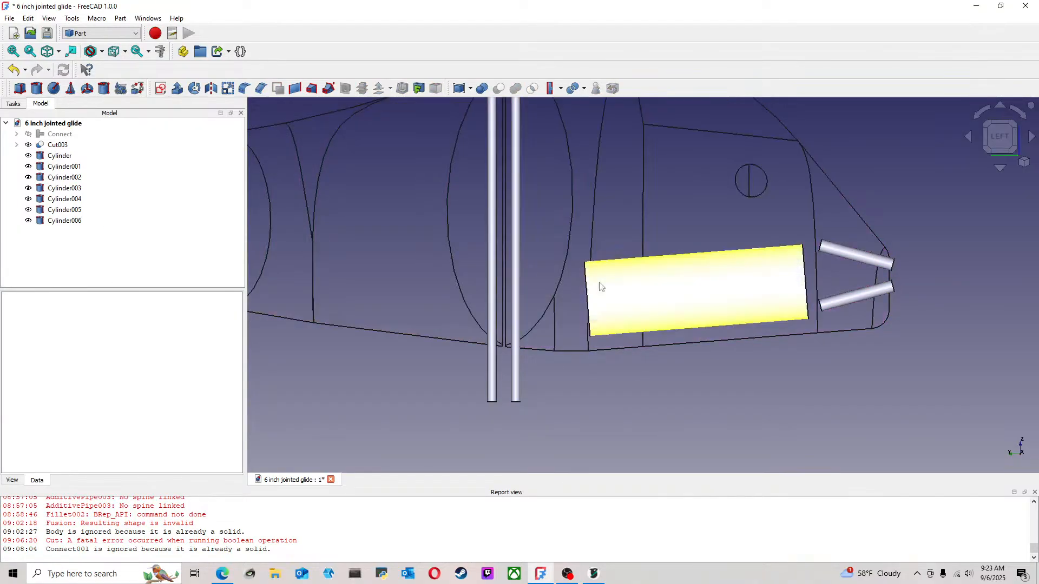
Duplicate the upper nose cylinder, rotate the copy to vertical and move it to the tailward end of the large cylinder
click(836, 250)
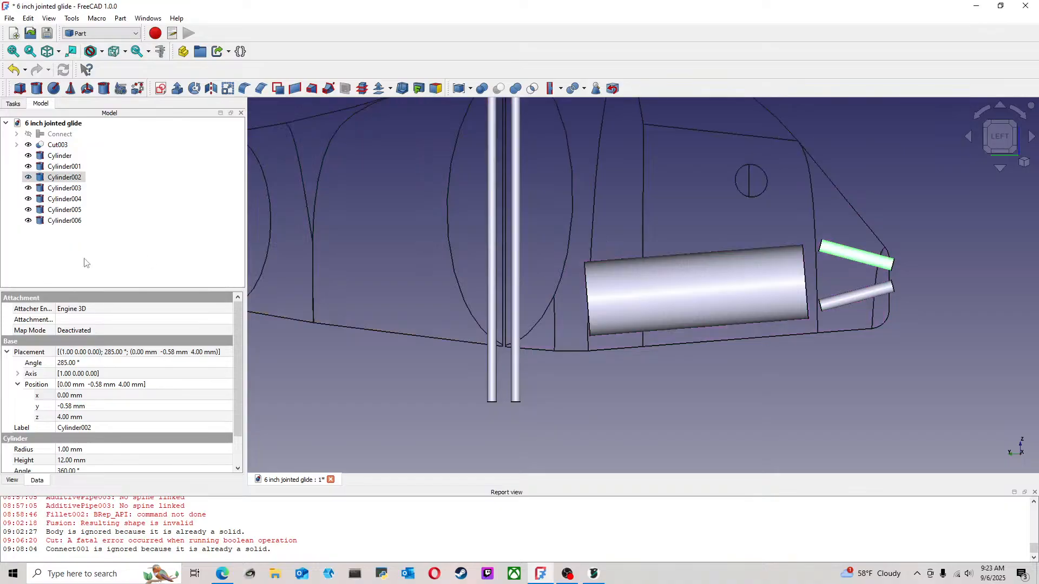
key(ctrl+c)
key(ctrl+v)
click(72, 233)
right_click(72, 233)
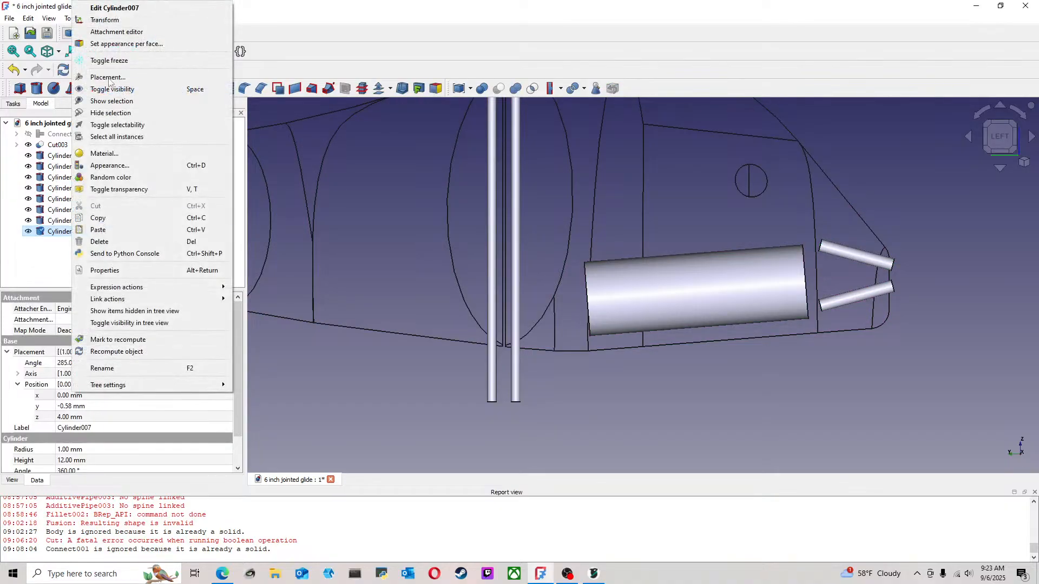
click(108, 23)
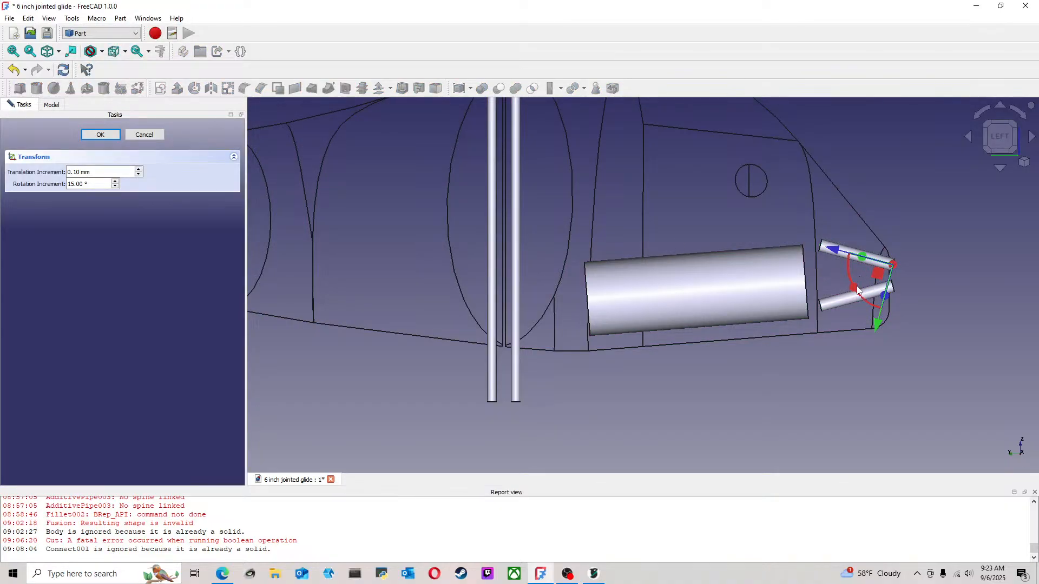
drag(838, 268, 666, 329)
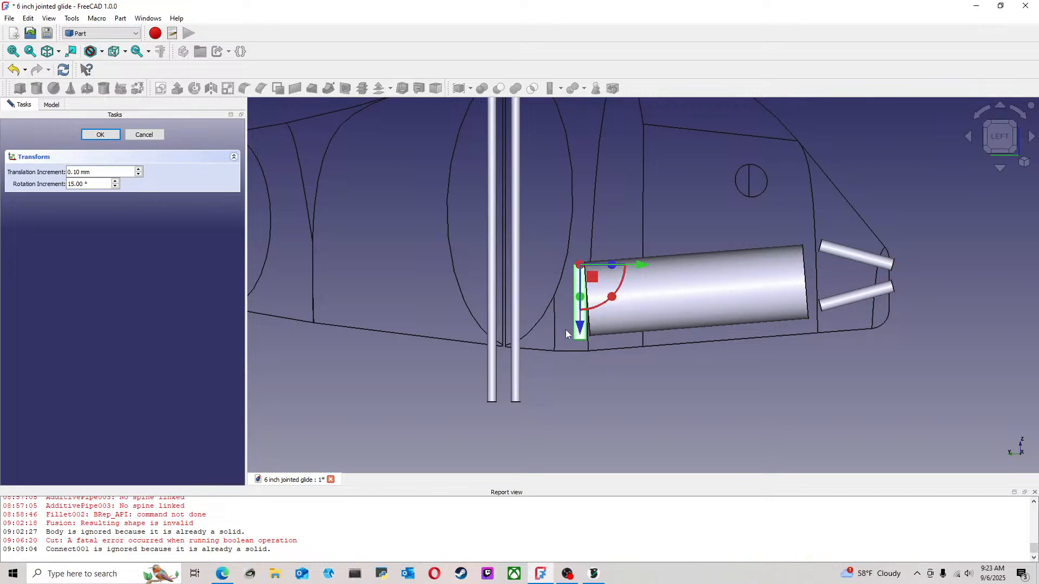
Lower the copied short cylinder until it pokes through the belly and shift it tailward clear of the large cylinder
scroll(566, 334, up, 4)
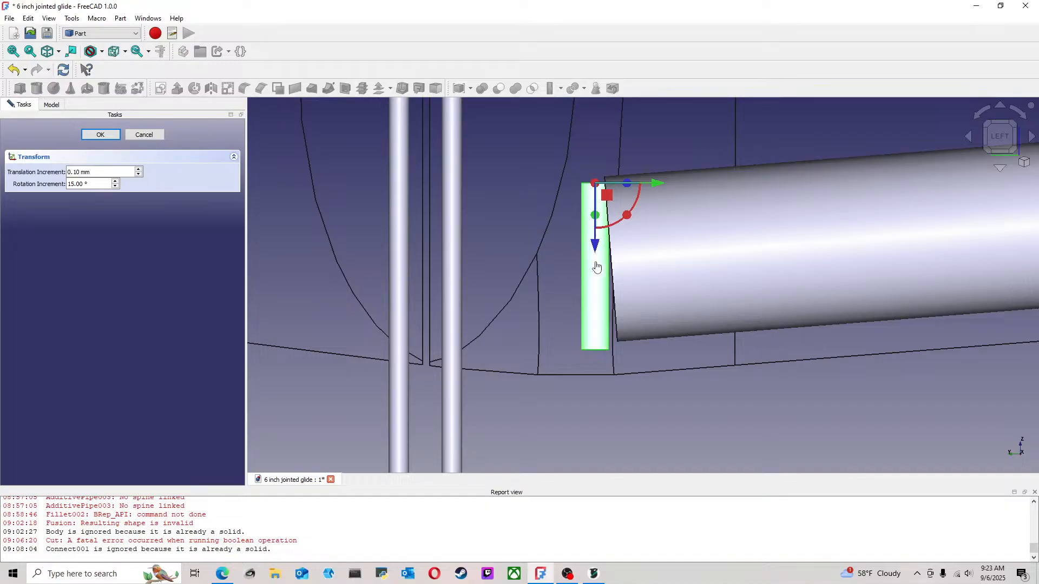
drag(595, 247, 597, 279)
drag(654, 214, 638, 216)
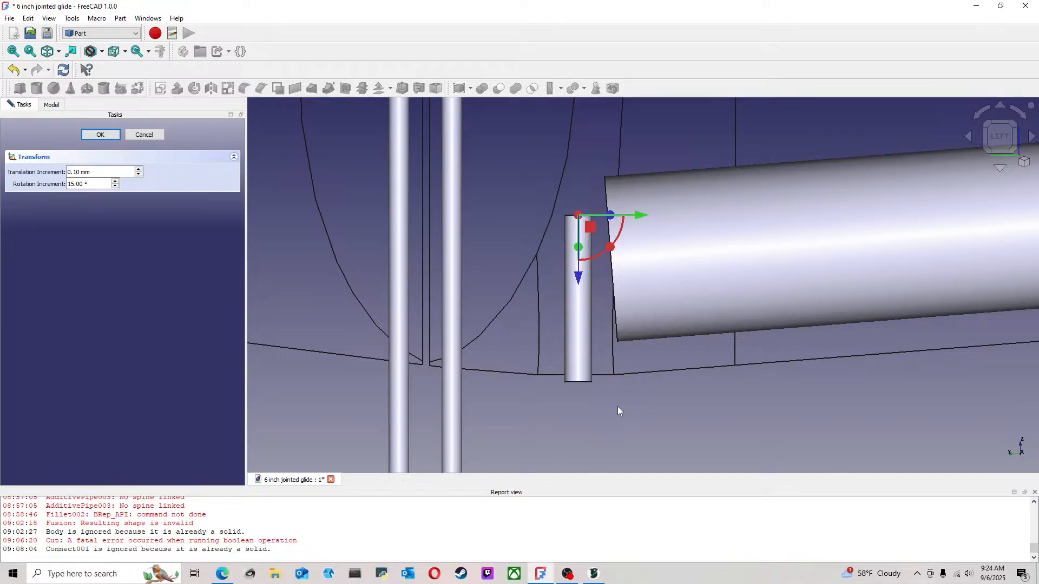
scroll(474, 394, down, 2)
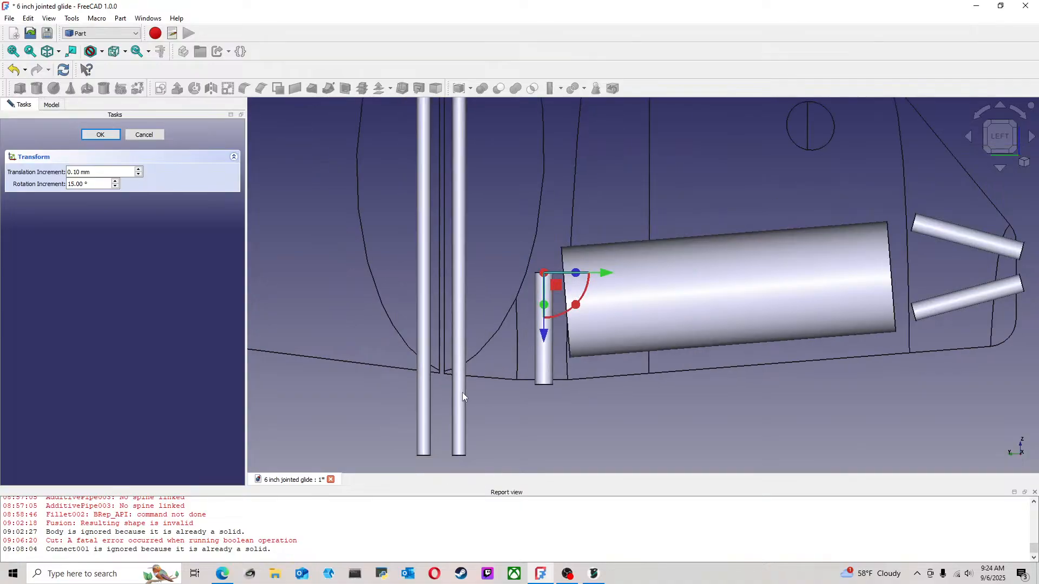
Set the rotation increment to 1° and tilt the short belly cylinder slightly, its lower end towards the tail
drag(95, 184, 12, 187)
text(1)
drag(576, 305, 575, 315)
scroll(541, 346, up, 3)
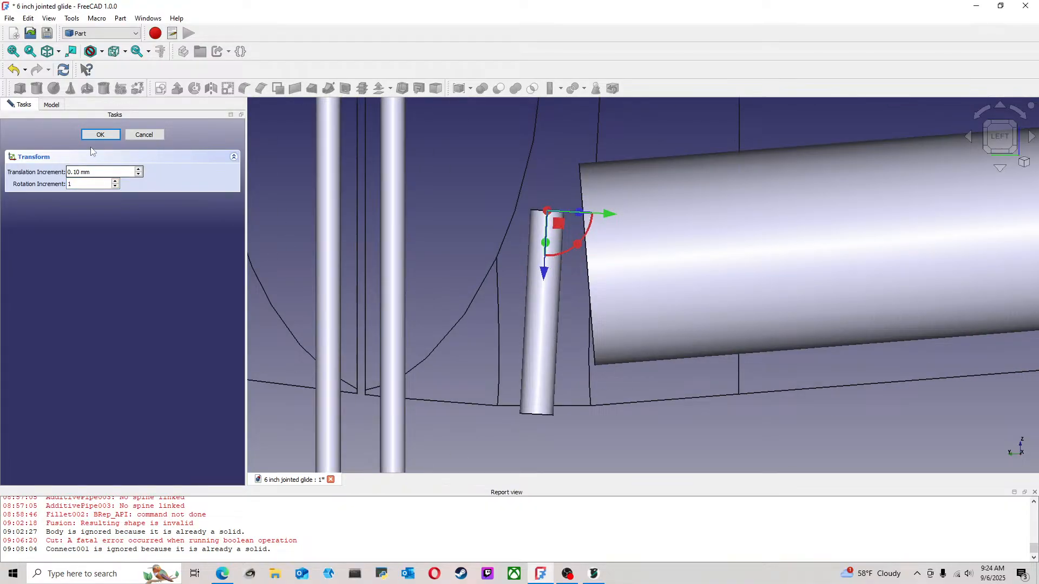
click(98, 135)
scroll(645, 428, down, 2)
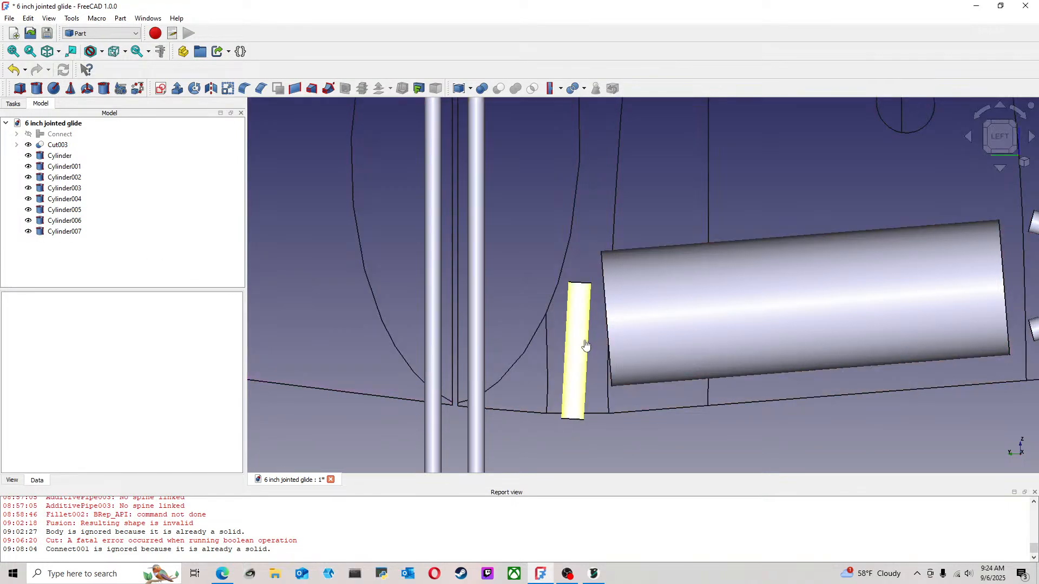
Duplicate the short belly cylinder and slide the copy tailward, towards the front joint
click(586, 345)
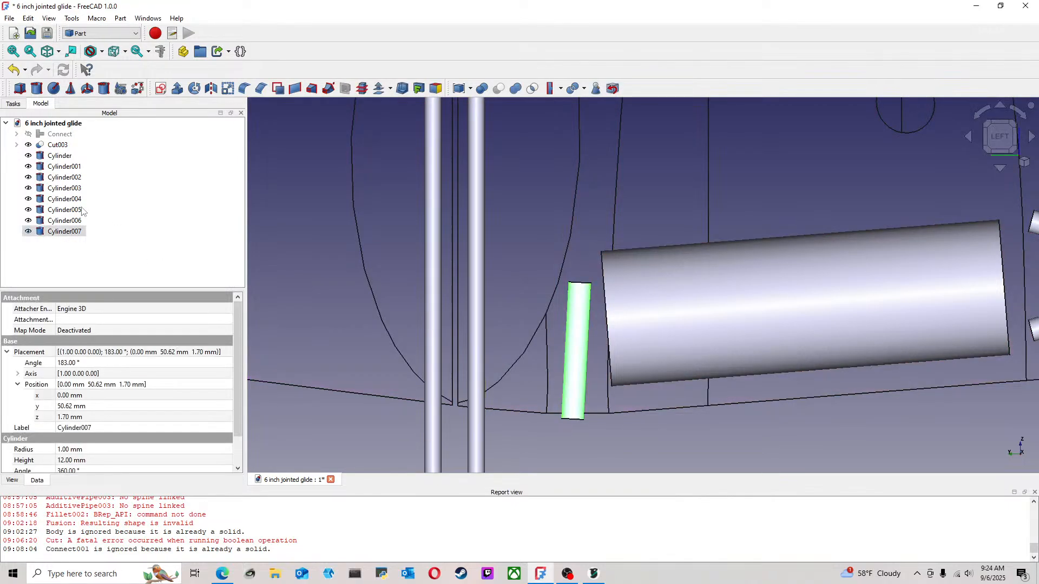
key(ctrl+c)
key(ctrl+v)
right_click(73, 242)
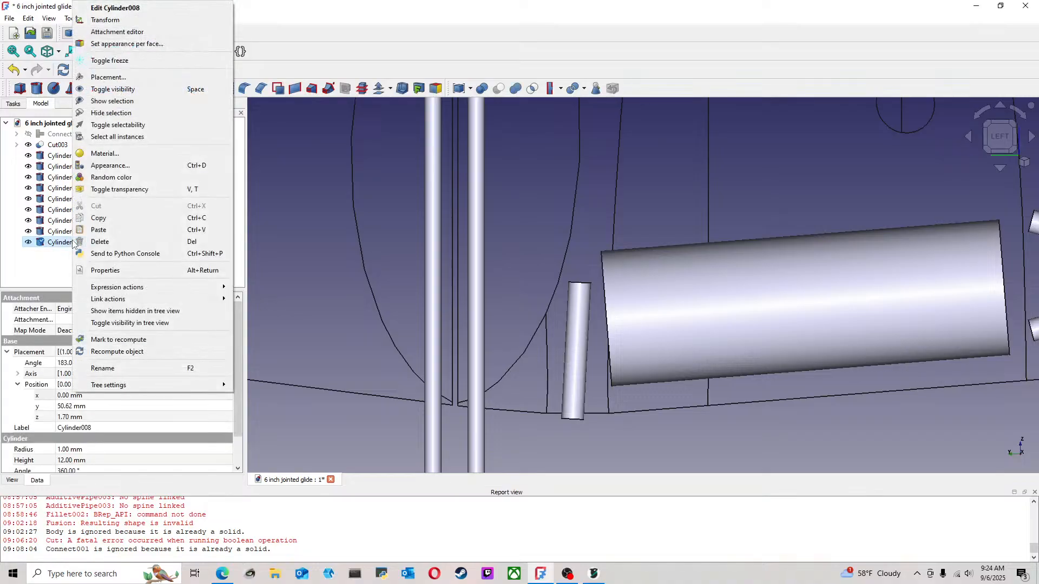
click(106, 20)
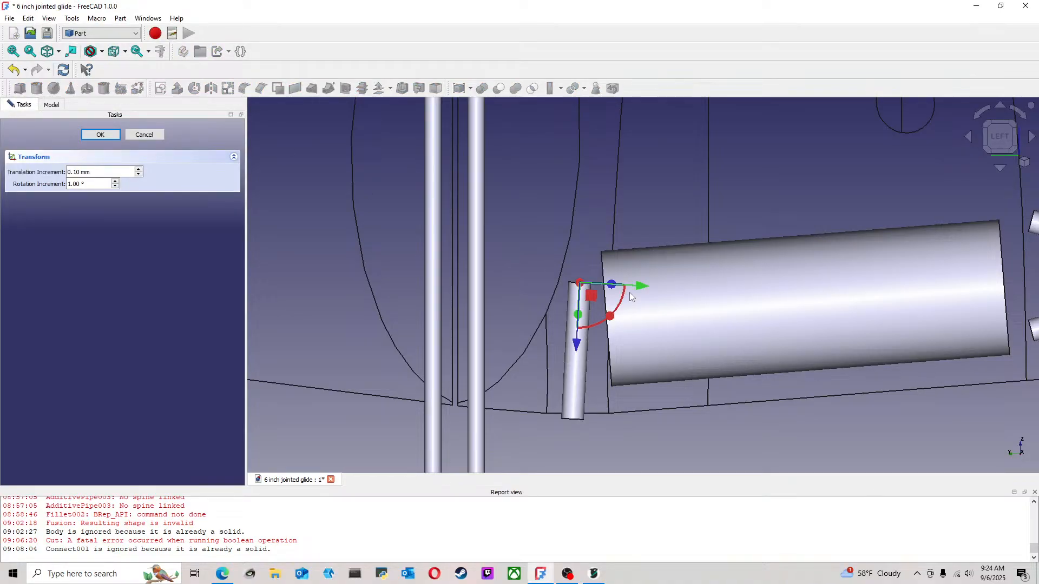
drag(642, 286, 591, 287)
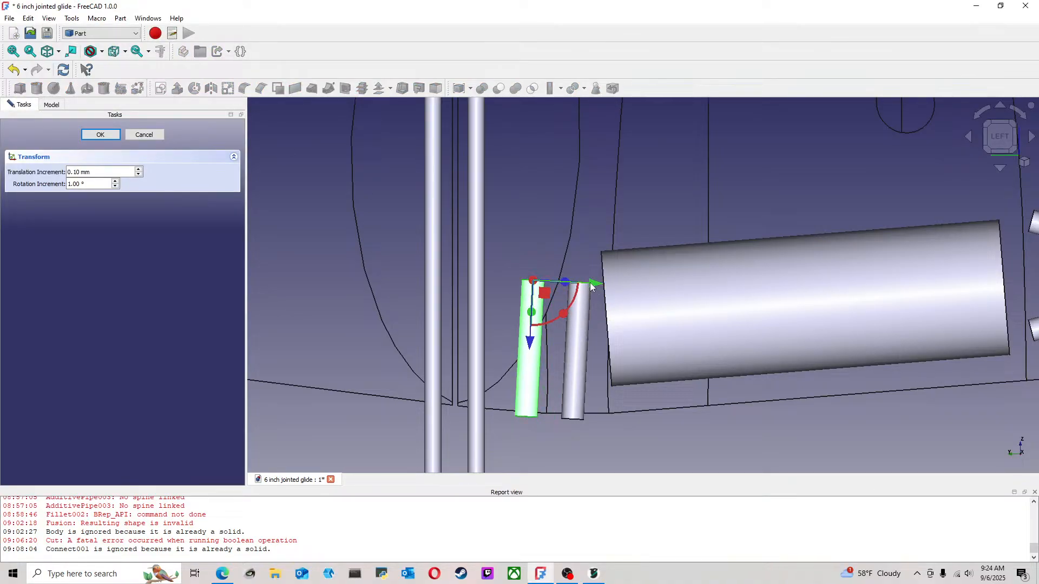
Tilt the copied belly cylinder the opposite way, lower end towards the nose, and fine-tune its position beside the front joint
scroll(520, 305, up, 2)
drag(568, 306, 576, 307)
drag(595, 266, 580, 270)
scroll(591, 364, down, 4)
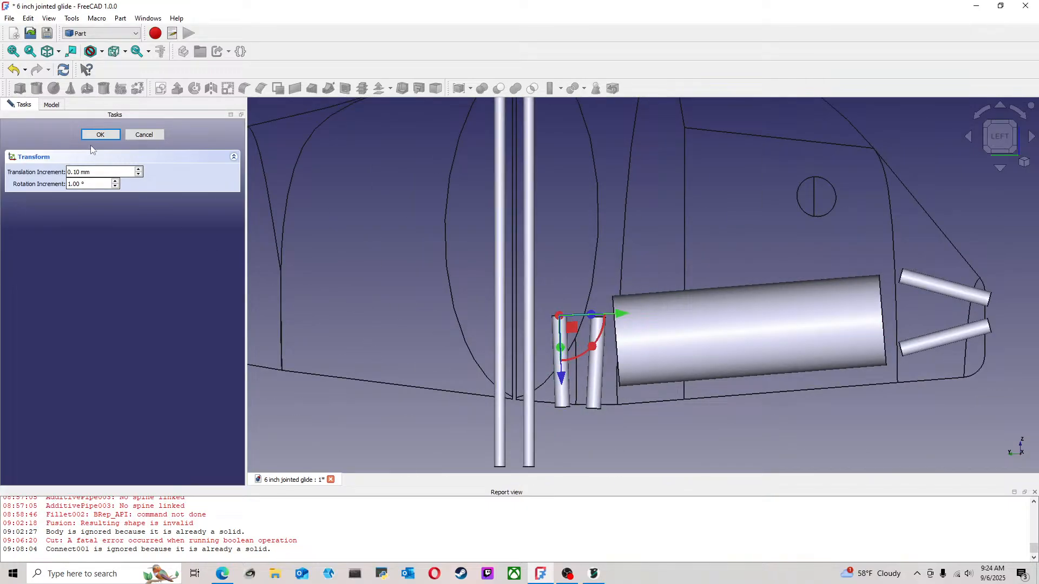
click(100, 134)
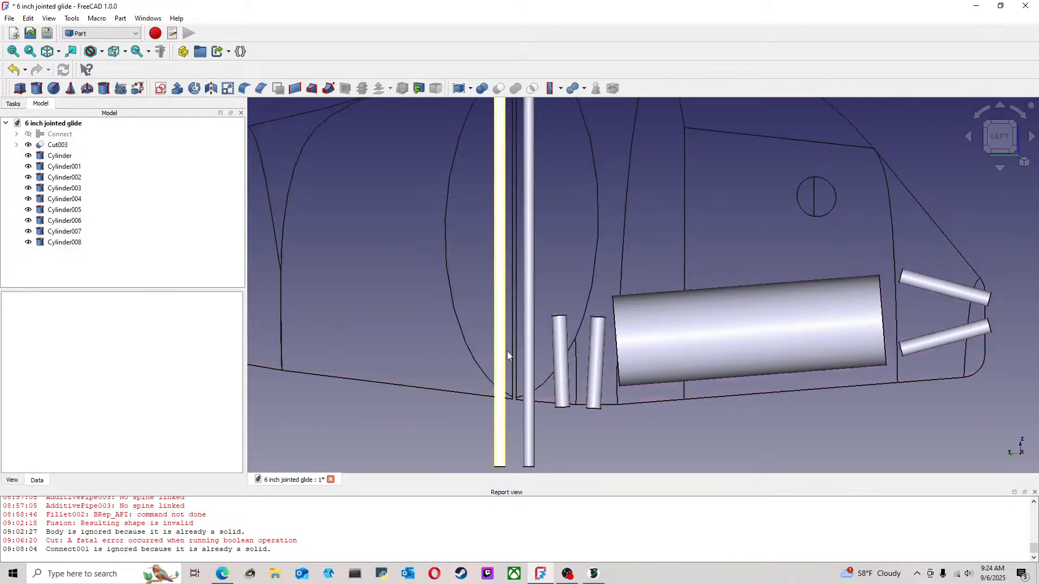
Duplicate the tailward belly cylinder and try to move the copy back to the tail end
scroll(719, 428, down, 2)
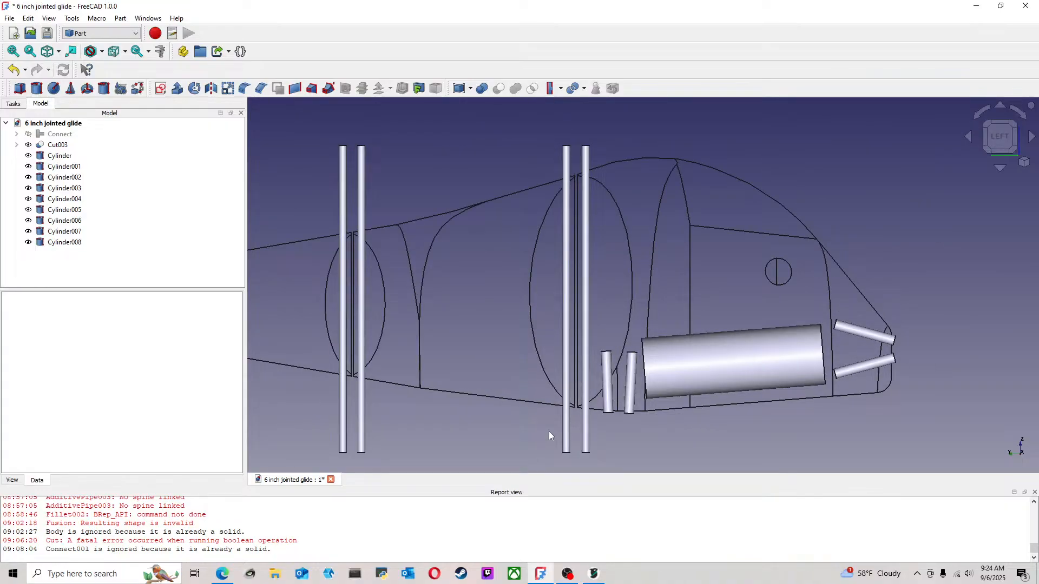
scroll(621, 424, down, 3)
middle_drag(529, 425, 531, 391)
scroll(527, 397, up, 2)
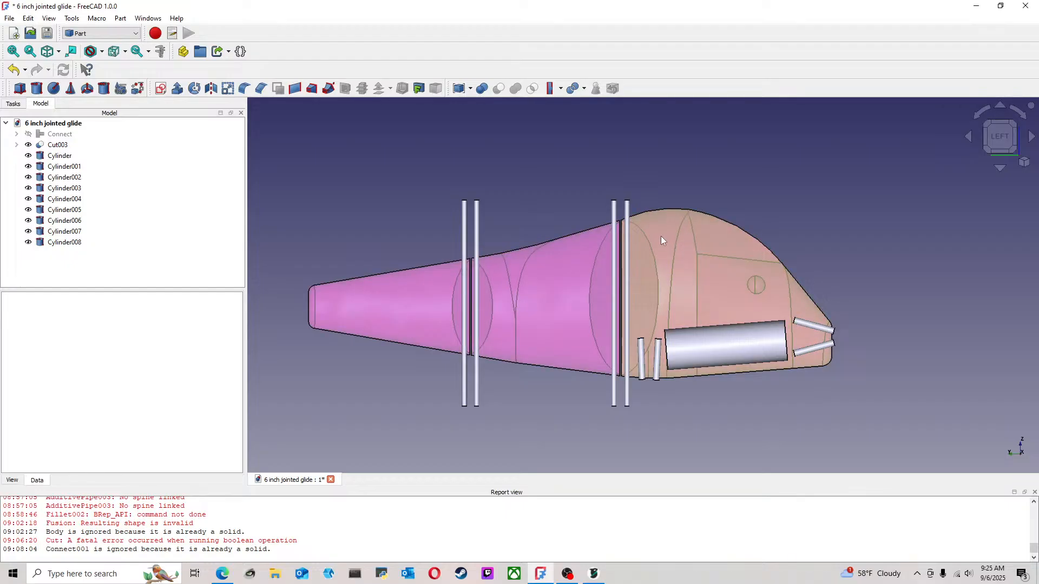
scroll(452, 274, up, 4)
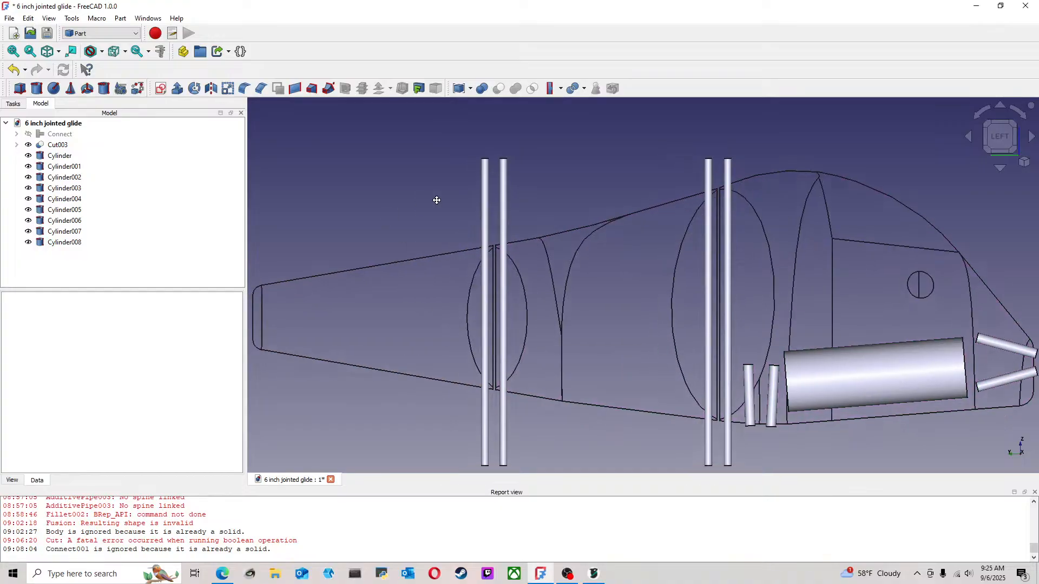
click(64, 242)
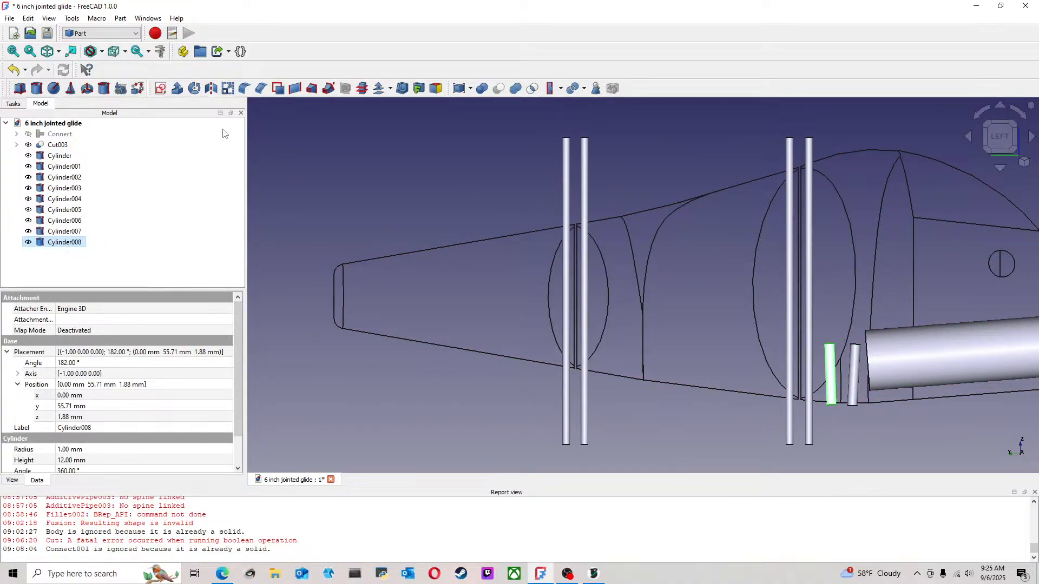
click(301, 235)
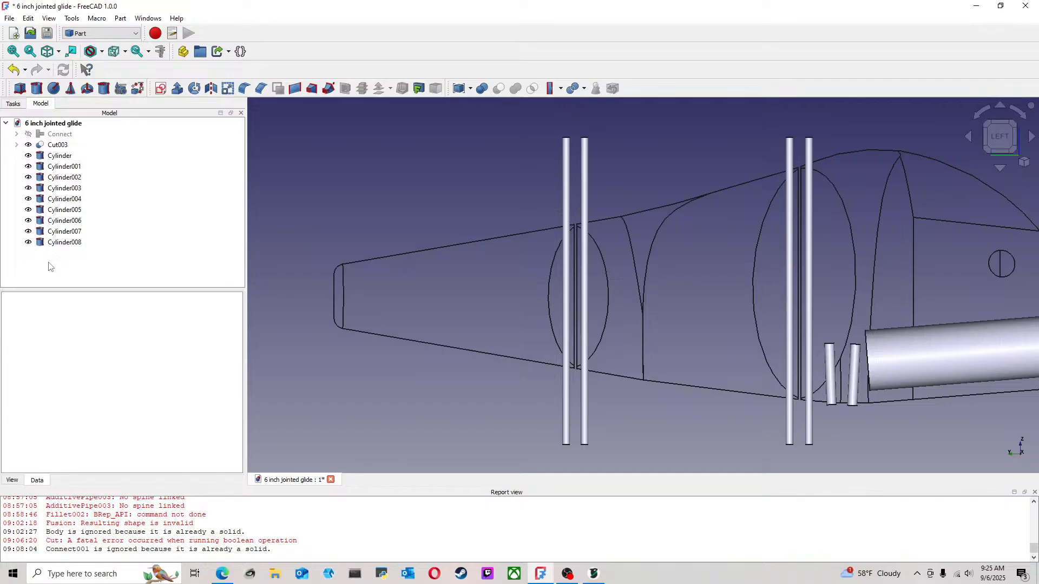
key(ctrl+v)
click(71, 253)
right_click(71, 253)
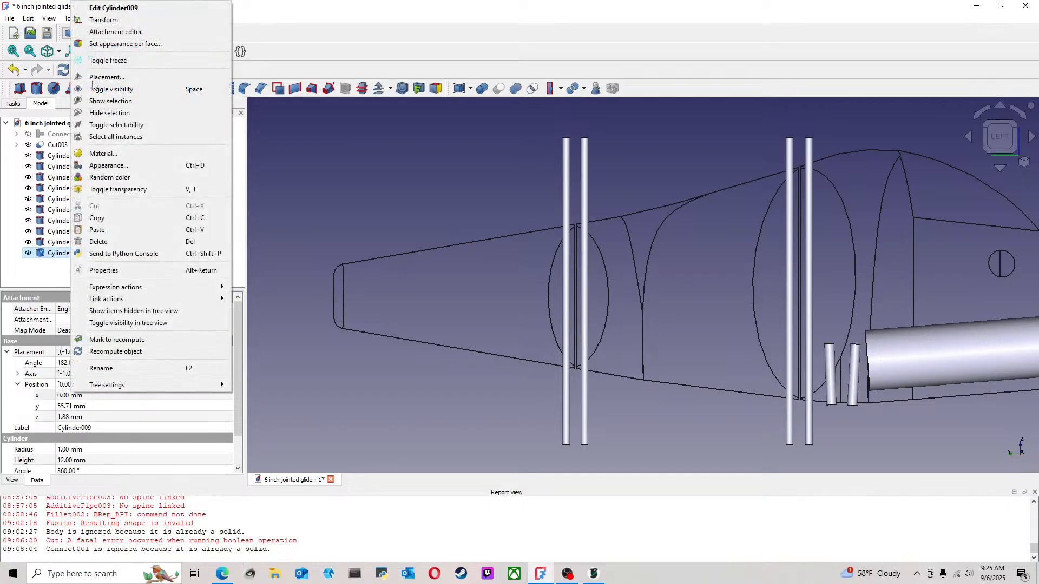
click(108, 20)
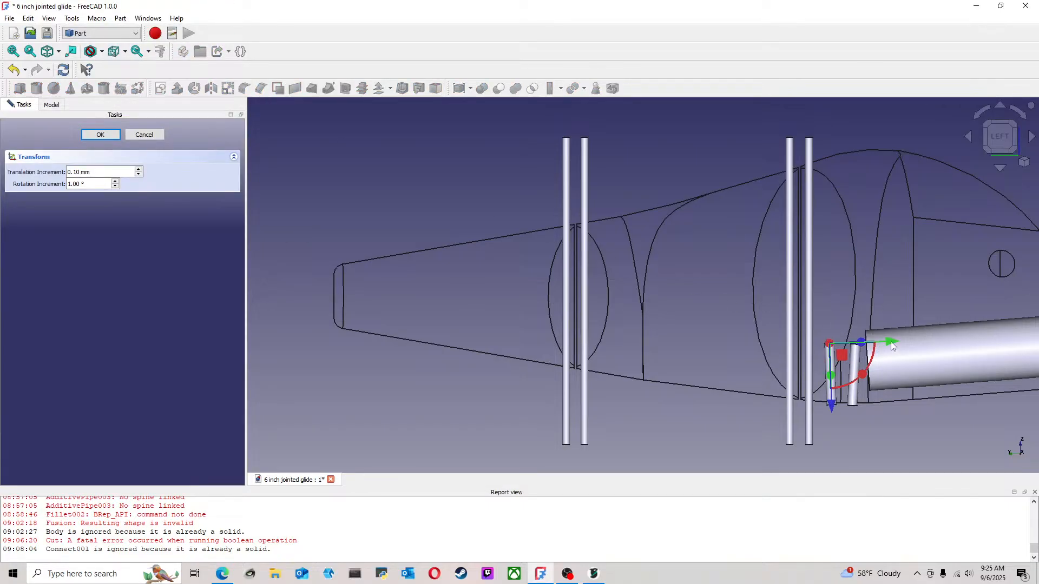
drag(890, 342, 407, 332)
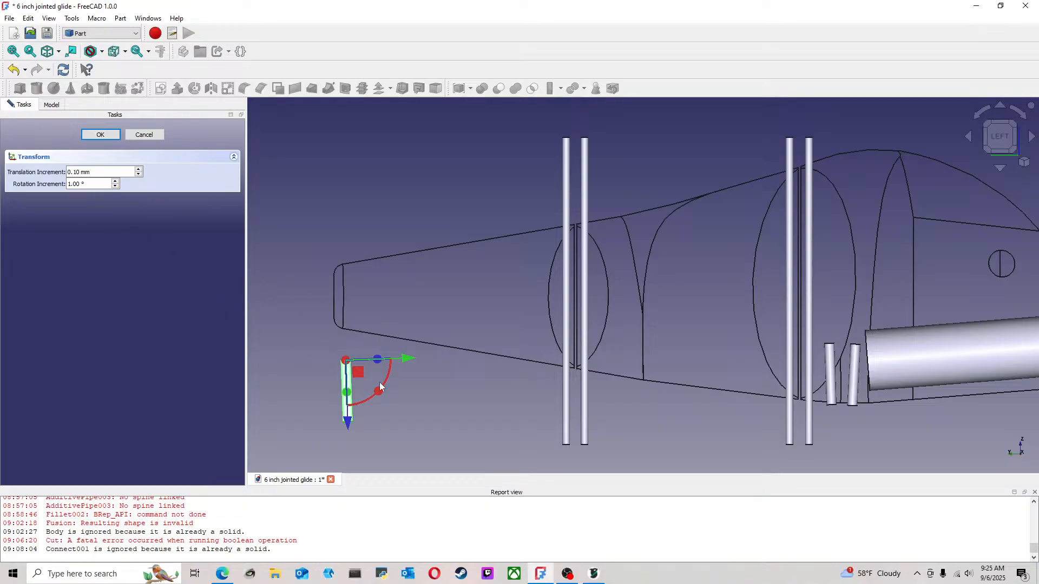
click(152, 136)
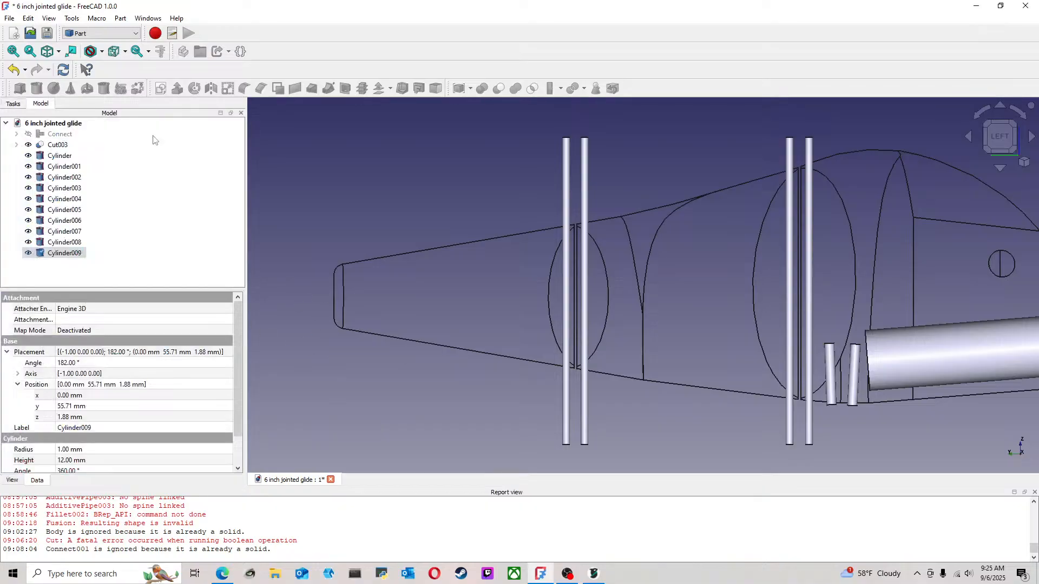
click(342, 184)
Create a new cylinder with a radius of 1 mm and a height of 20 mm
click(36, 88)
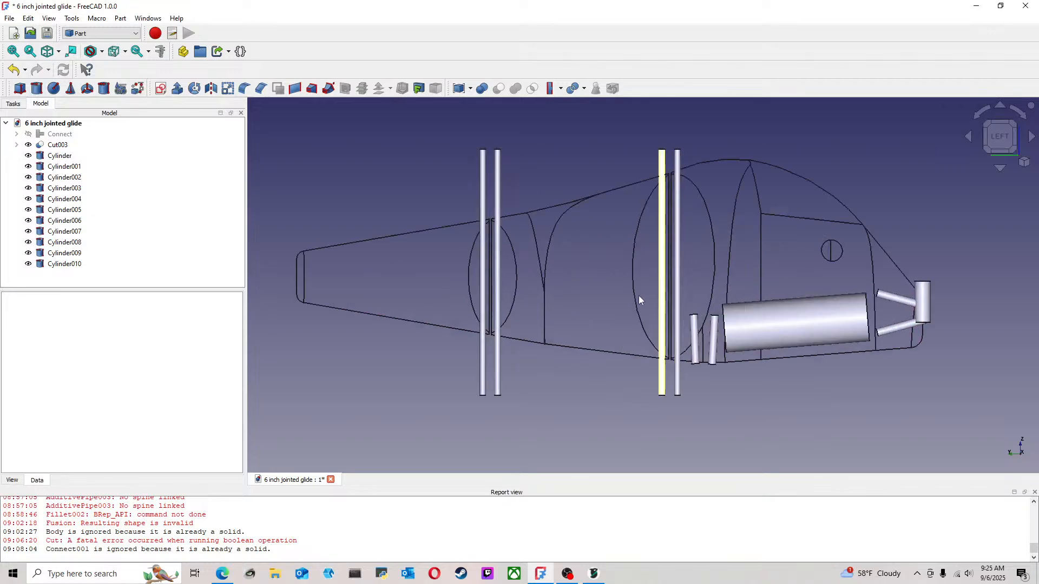
click(79, 267)
right_click(80, 271)
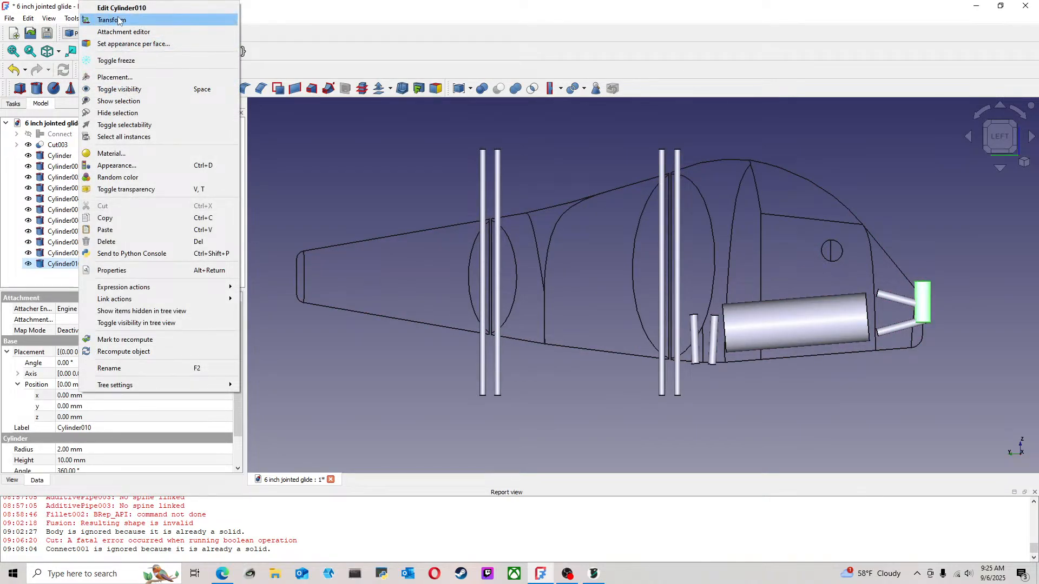
click(100, 9)
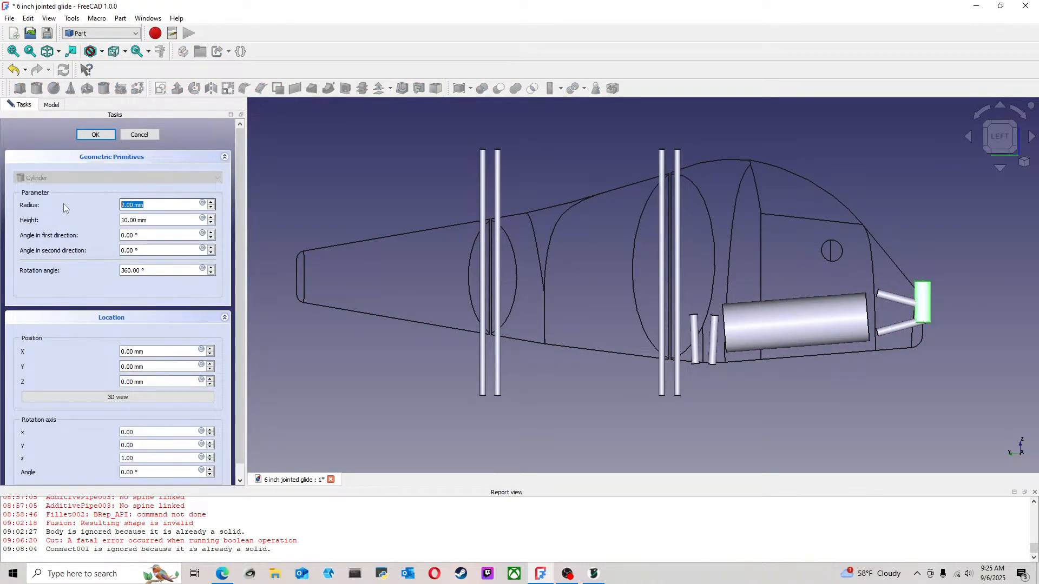
text(1)
key(Tab)
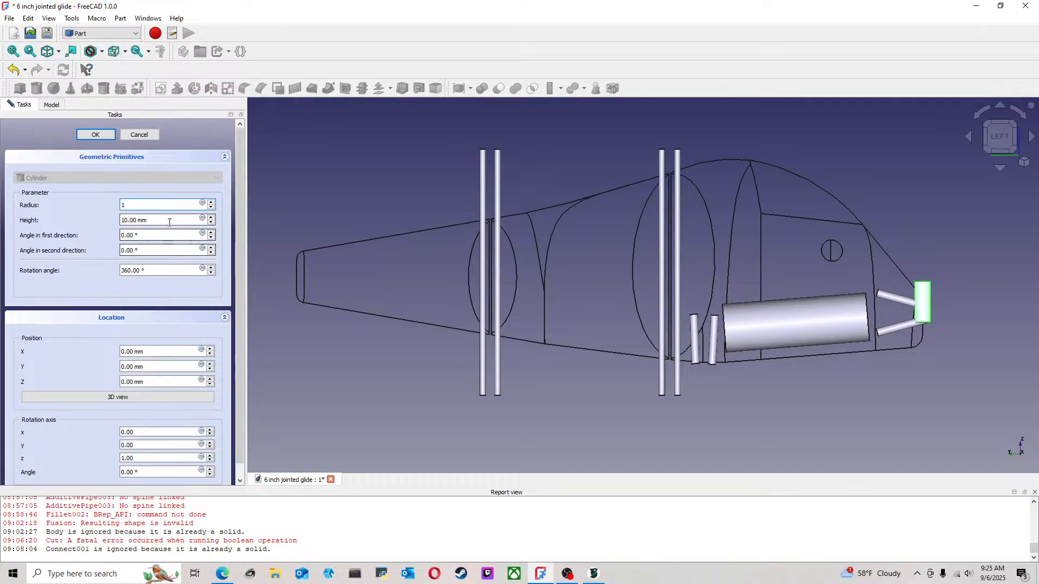
click(211, 217)
click(211, 217)
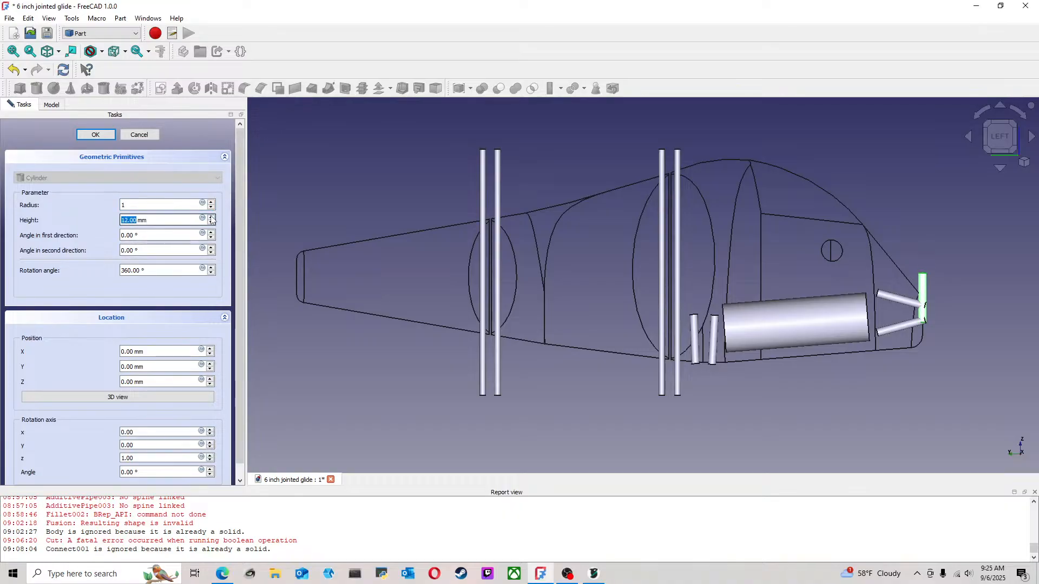
click(211, 218)
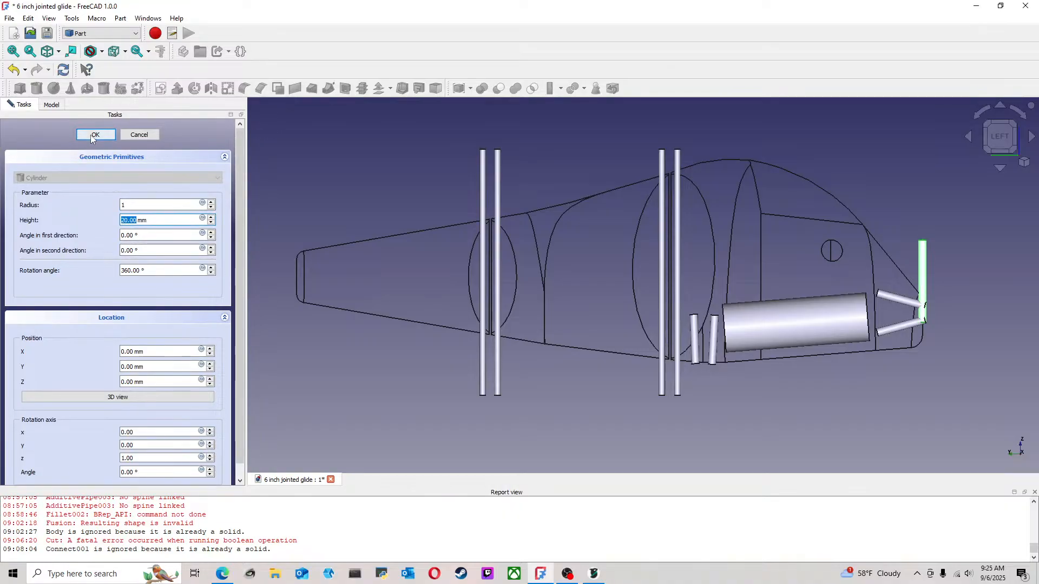
click(99, 135)
click(419, 180)
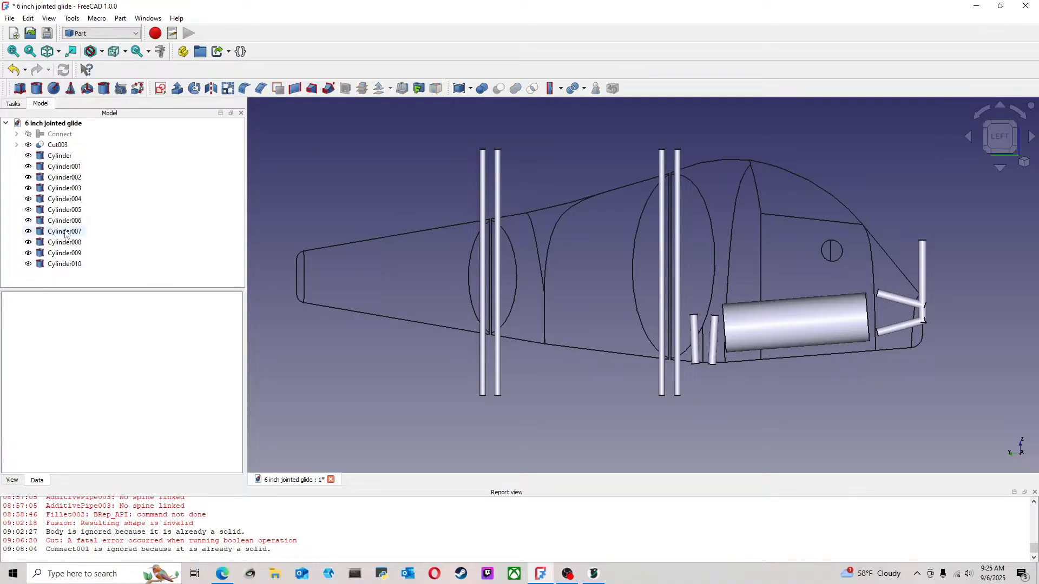
Move the new 20 mm cylinder along the body to the tail end of the lure
click(62, 263)
right_click(63, 264)
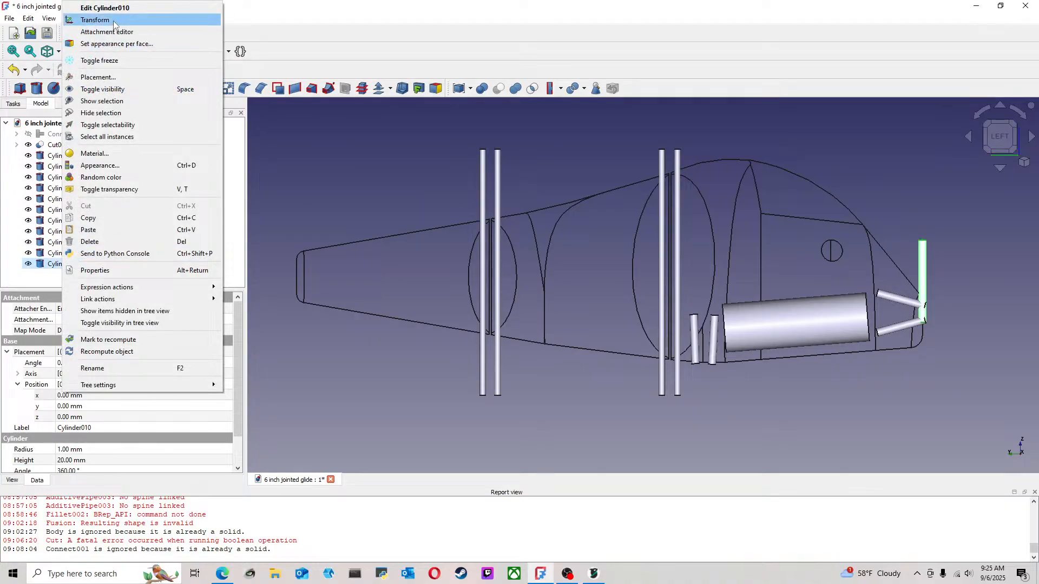
click(89, 20)
drag(865, 323, 286, 323)
scroll(302, 274, up, 4)
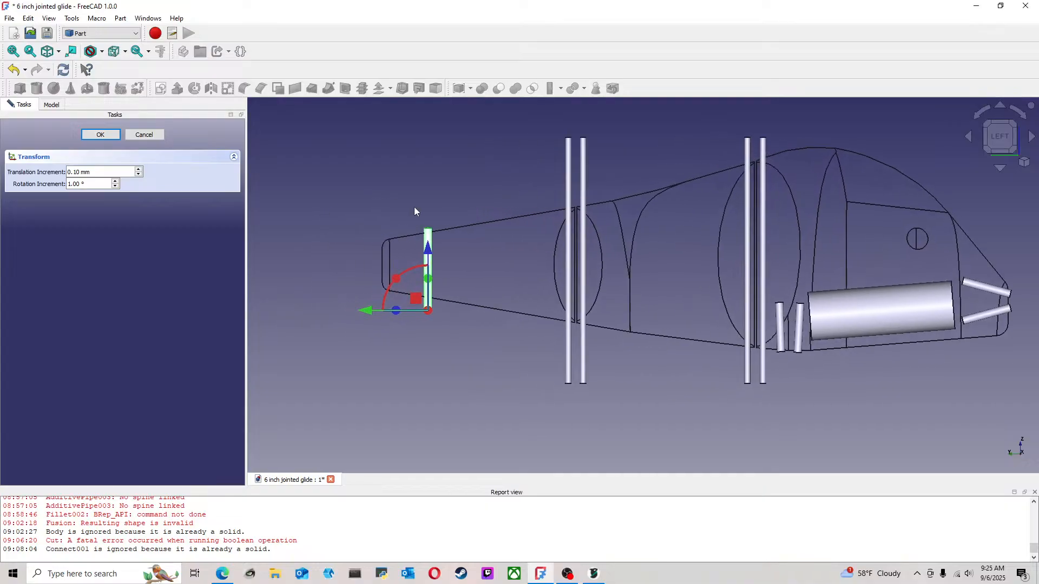
drag(323, 386, 314, 386)
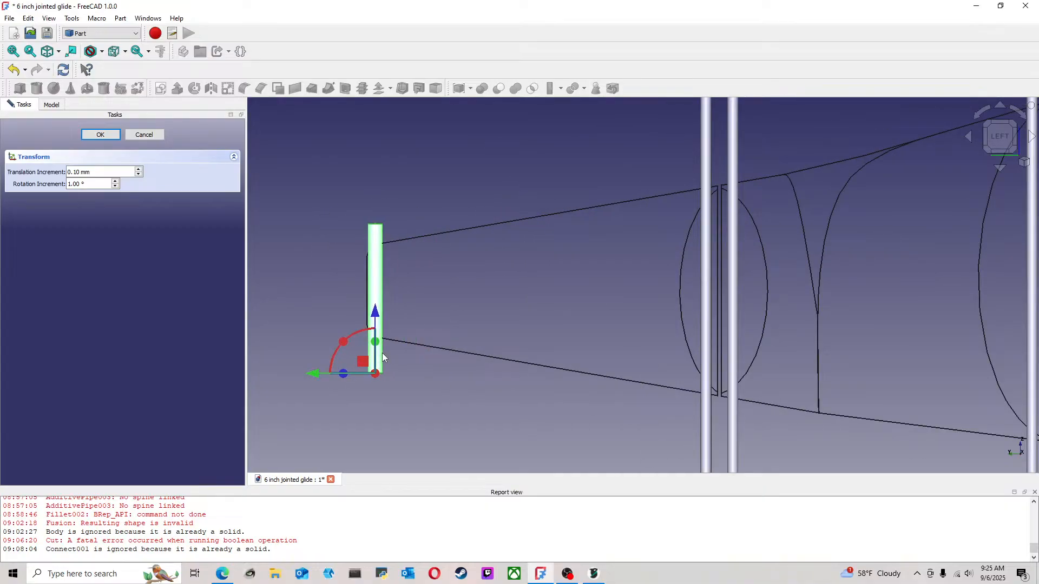
Rotate the tail cylinder 90° to horizontal, pointing backwards, and set the rotation increment to 15°
drag(341, 349, 357, 403)
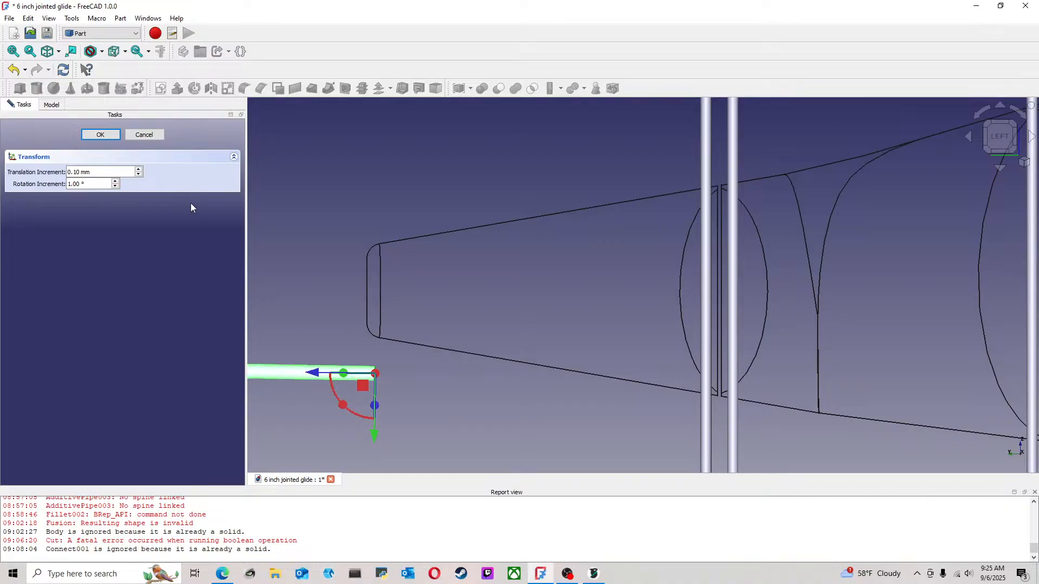
middle_drag(356, 243, 553, 226)
scroll(454, 323, up, 1)
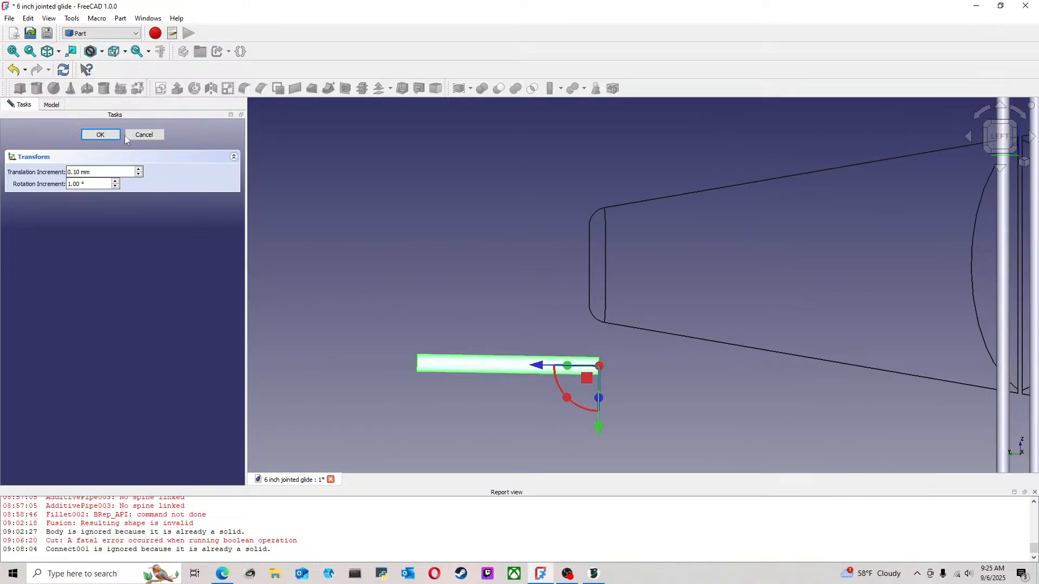
drag(570, 402, 570, 405)
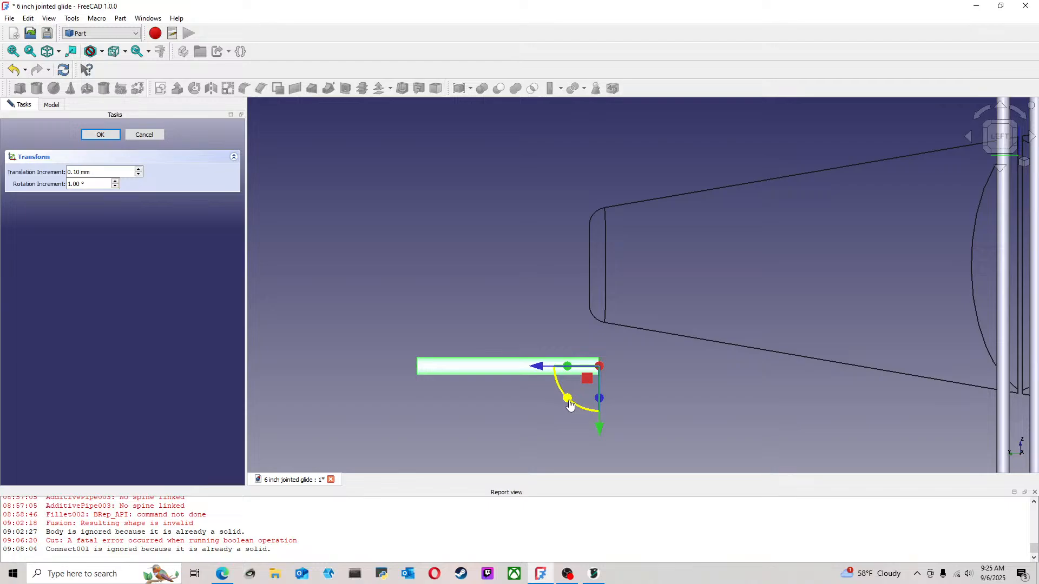
drag(95, 187, 34, 188)
text(15)
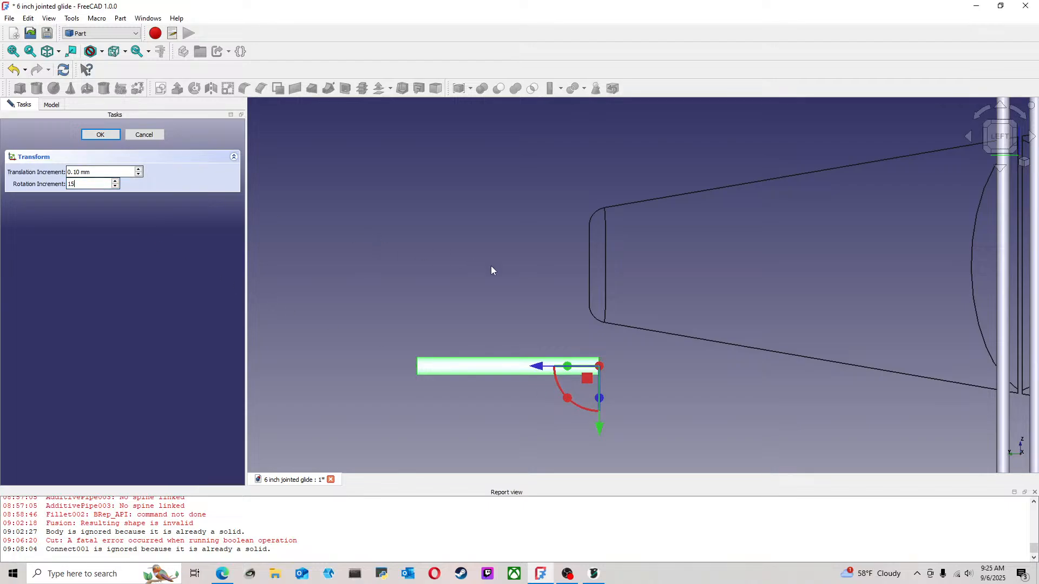
key(Return)
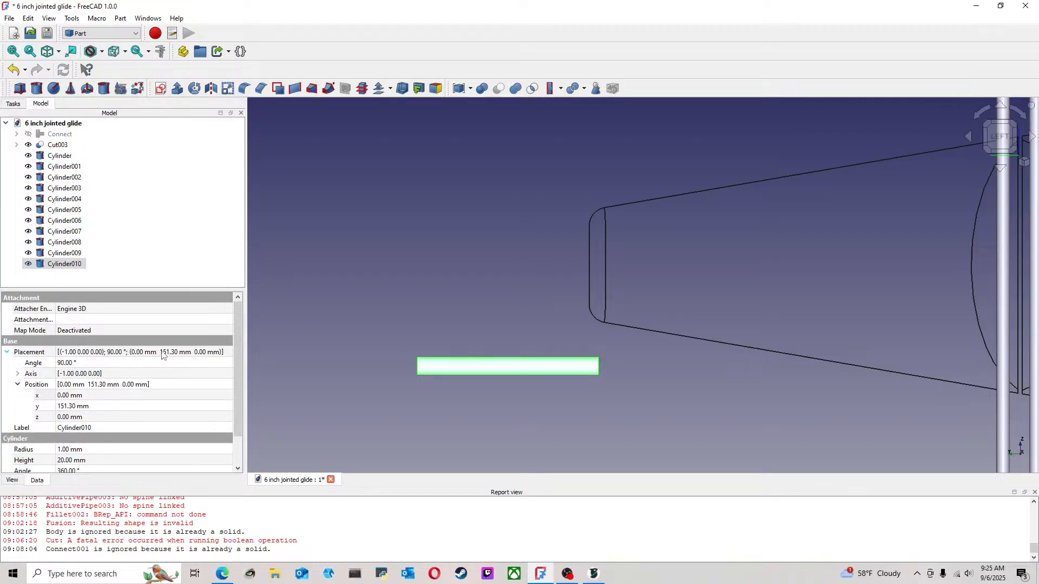
click(81, 366)
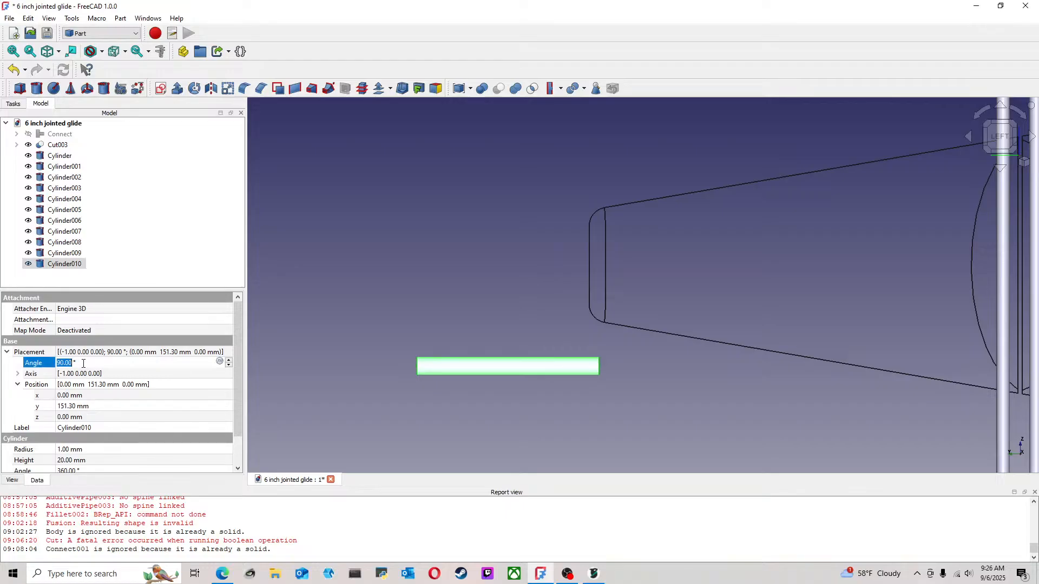
Raise the horizontal cylinder into the tail section and slide it noseward until only its rear end protrudes, at y 134.10 mm and z 13.70 mm
click(77, 265)
right_click(77, 265)
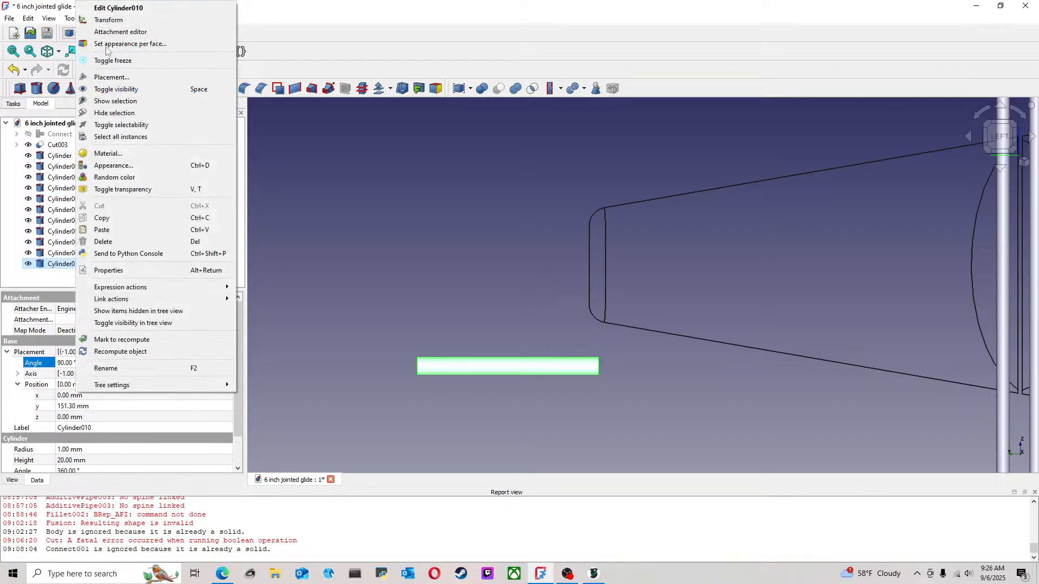
click(89, 20)
drag(600, 428, 603, 313)
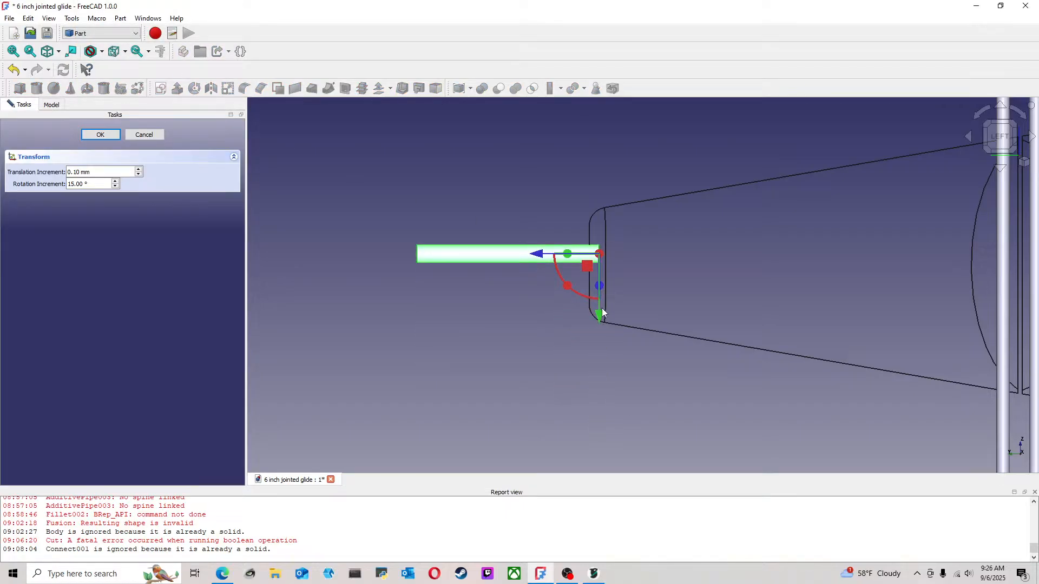
drag(541, 258, 698, 258)
scroll(806, 278, up, 1)
middle_drag(822, 261, 731, 326)
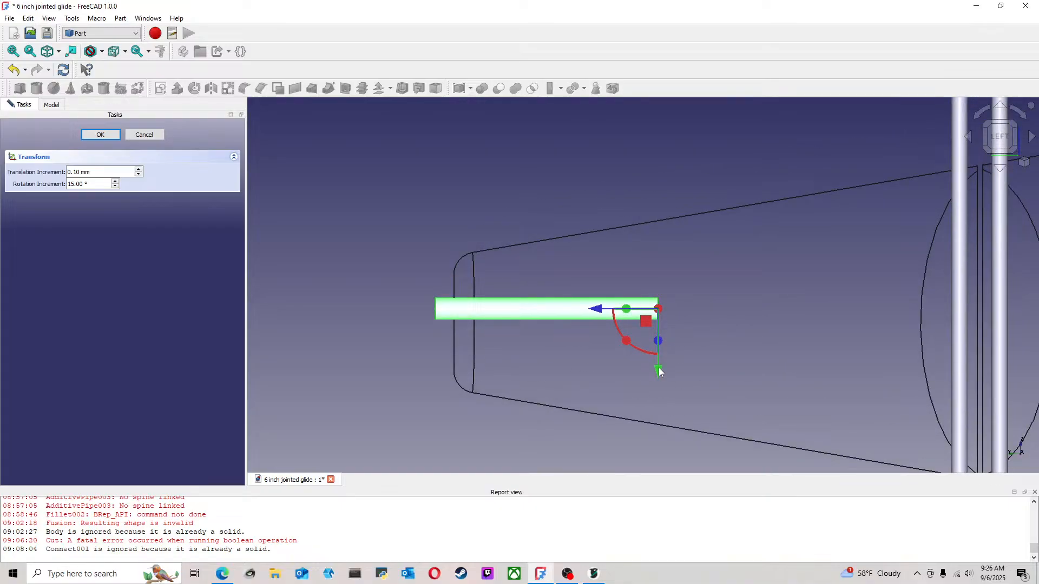
mouse_move(659, 371)
mouse_down()
mouse_move(659, 349)
mouse_move(659, 373)
mouse_up()
click(100, 134)
click(315, 304)
click(60, 265)
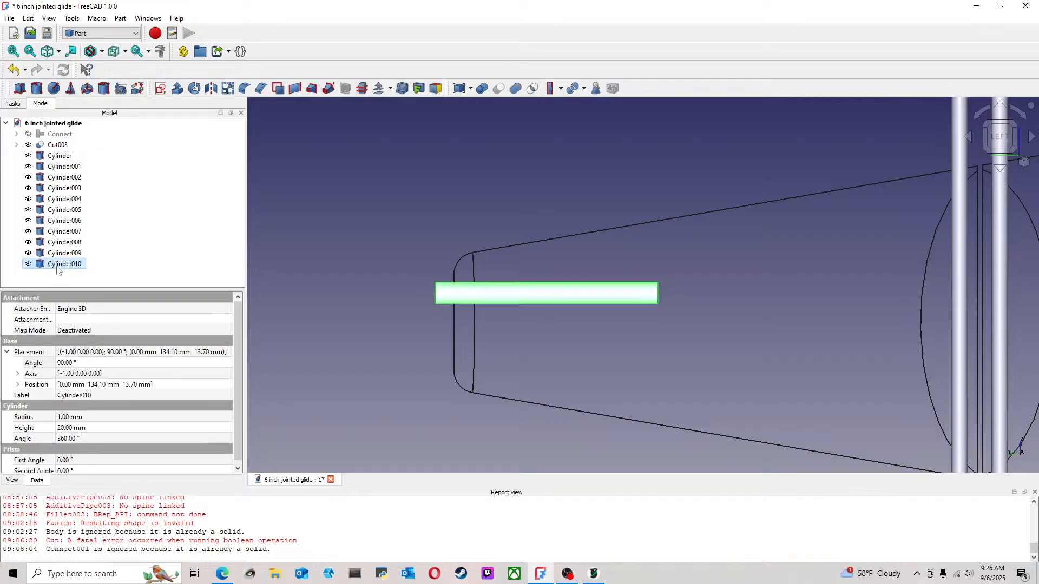
Duplicate the horizontal tail cylinder and move the copy straight down, parallel below the original
click(65, 276)
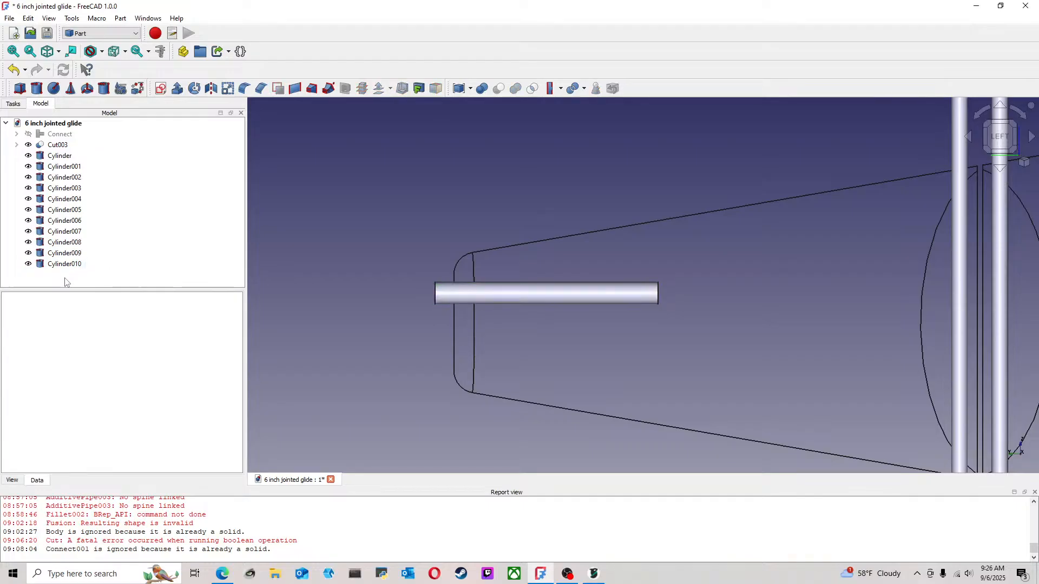
key(ctrl+v)
right_click(66, 275)
click(101, 20)
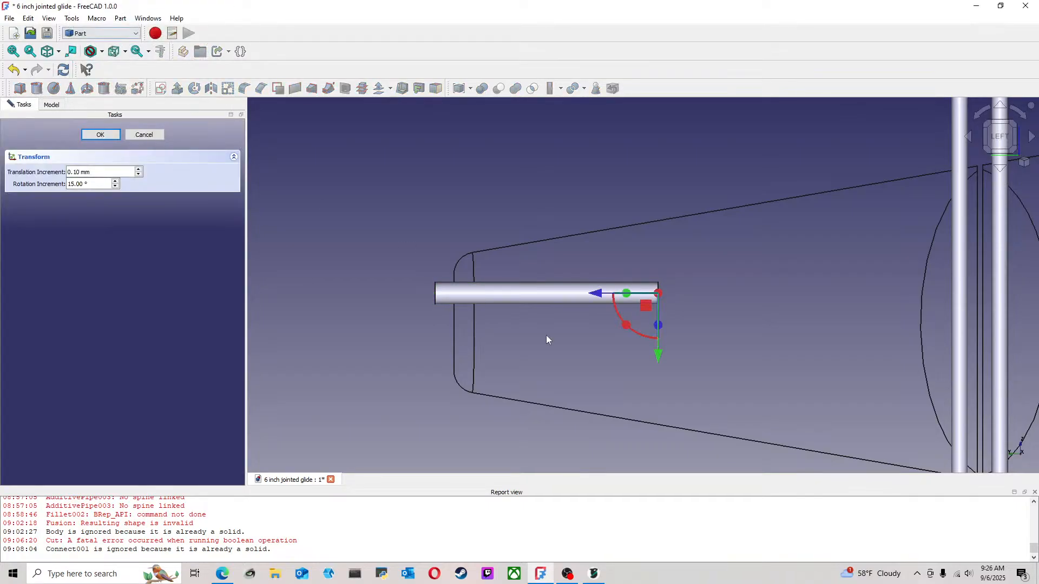
drag(665, 363, 657, 413)
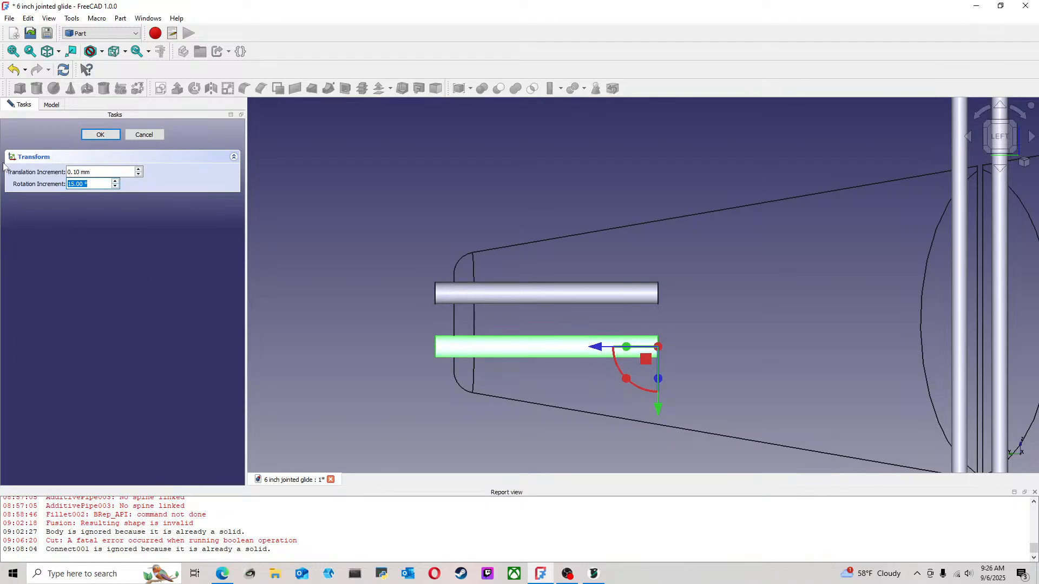
With a 1° rotation increment, tilt the lower tail cylinder to 86° and lower it to y 134.24 mm and z 6.90 mm
text(1)
mouse_move(623, 378)
mouse_down()
mouse_move(628, 392)
mouse_move(625, 377)
mouse_up()
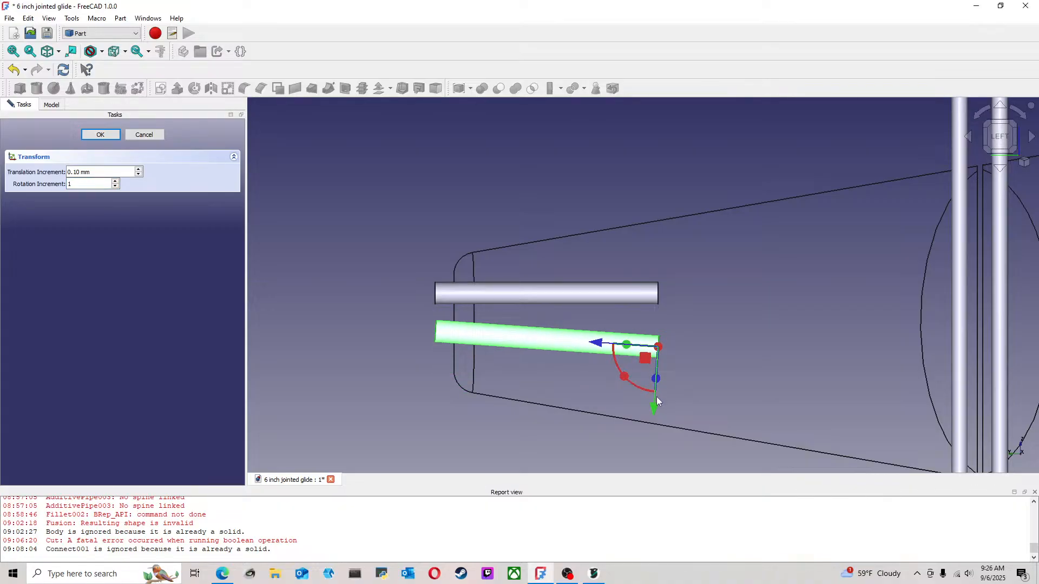
drag(654, 411, 653, 431)
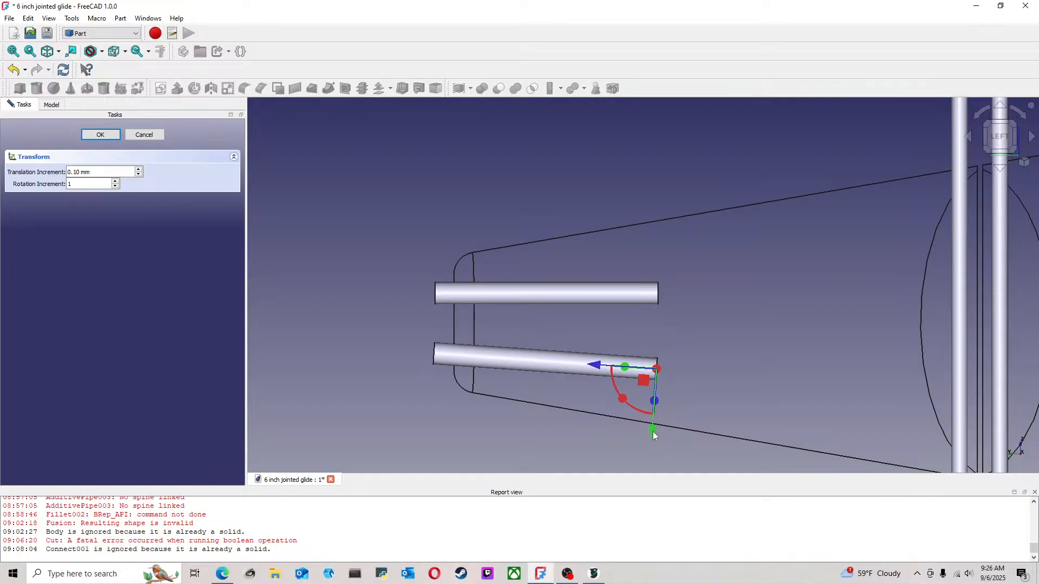
click(103, 137)
Tilt the upper tail cylinder so its rear end slopes down, then raise it and shift it slightly noseward
click(62, 263)
right_click(78, 263)
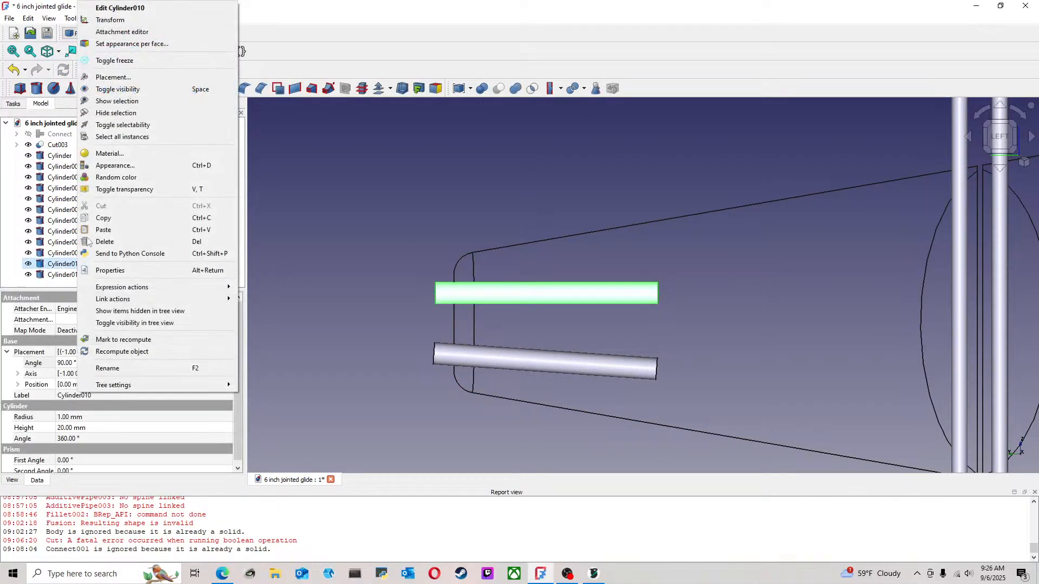
click(110, 20)
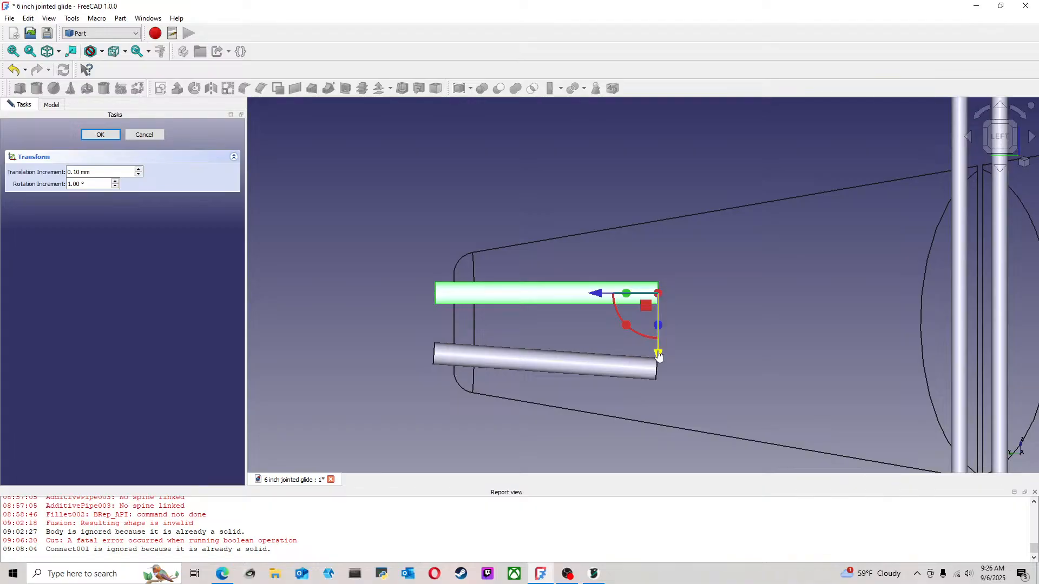
mouse_move(658, 355)
mouse_down()
mouse_move(628, 341)
mouse_move(662, 349)
mouse_up()
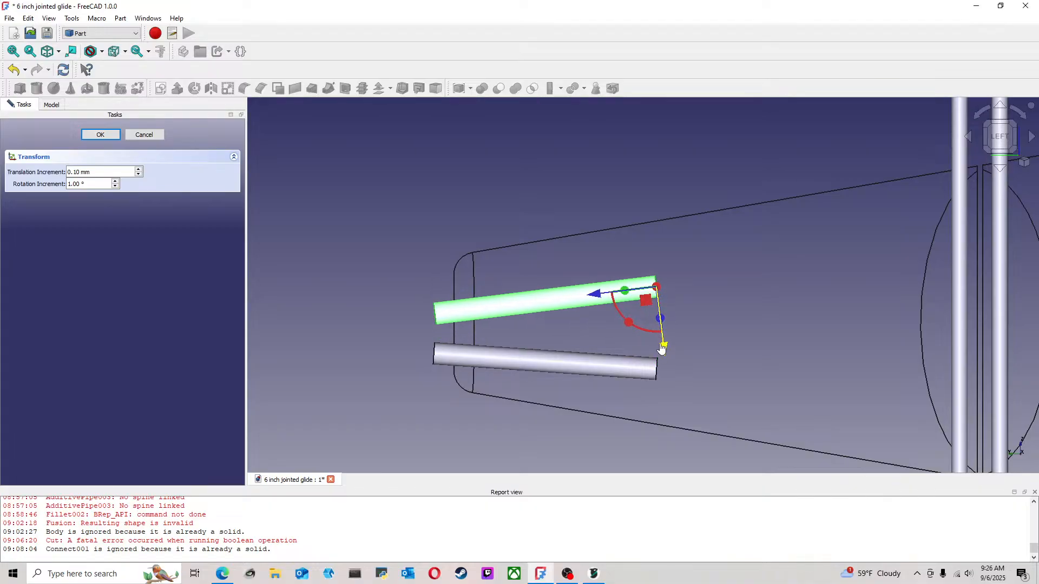
drag(600, 292, 607, 291)
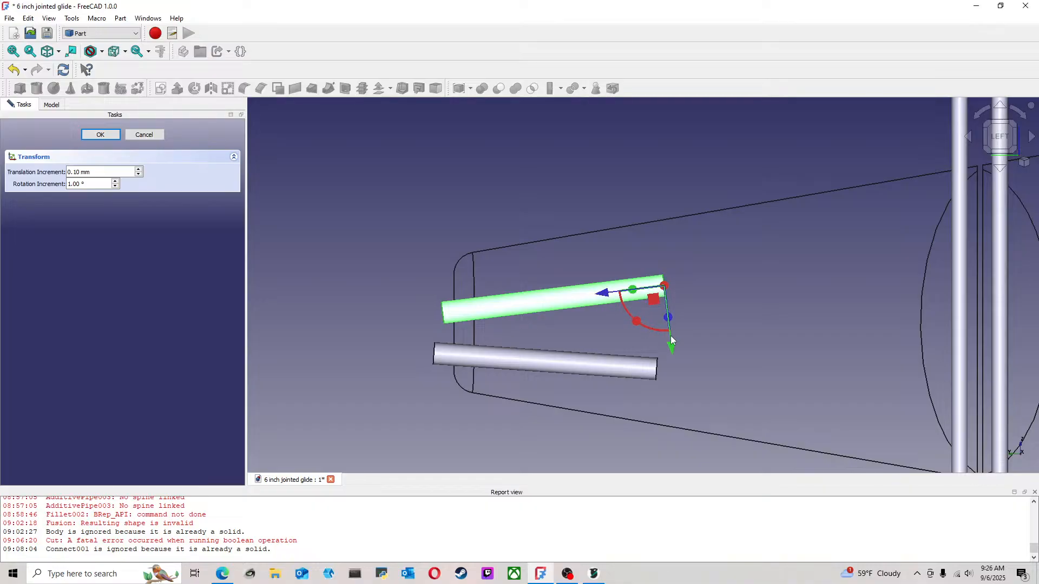
drag(670, 346, 669, 340)
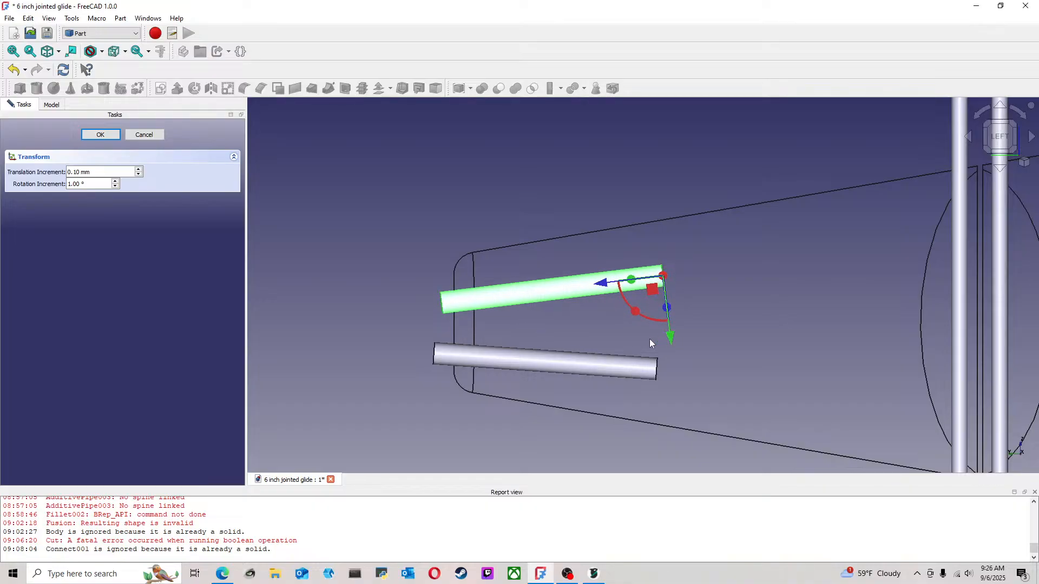
click(103, 135)
Nudge the lower tail cylinder noseward and up, to y 133.72 mm and z 7.17 mm
click(458, 367)
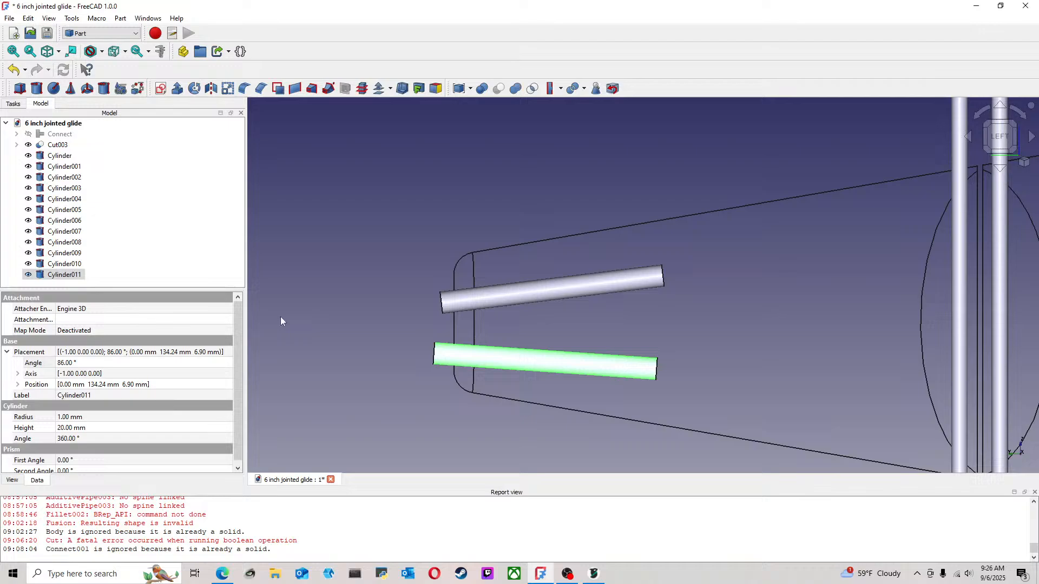
right_click(82, 275)
click(111, 20)
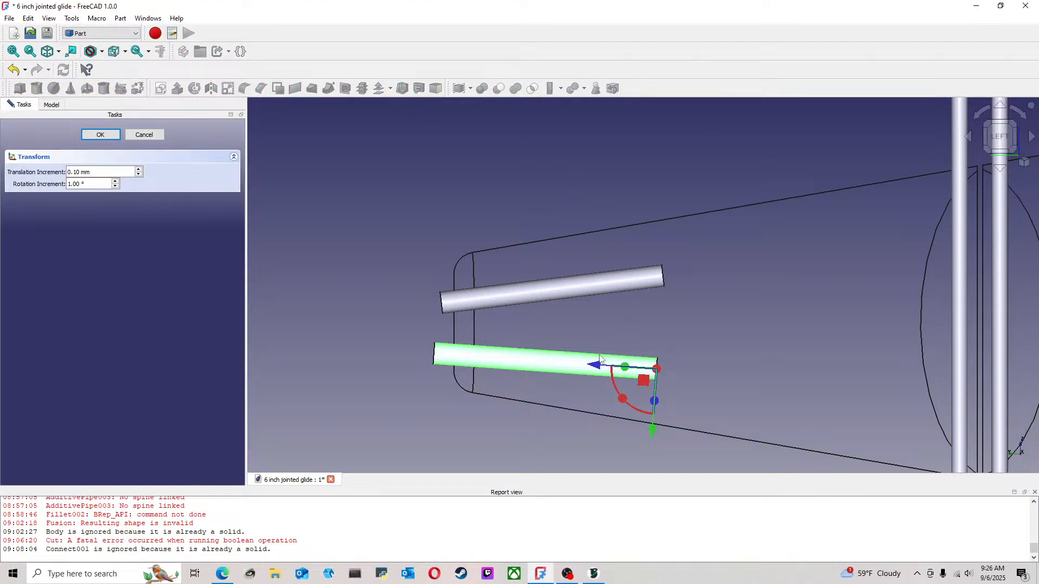
drag(597, 365, 603, 365)
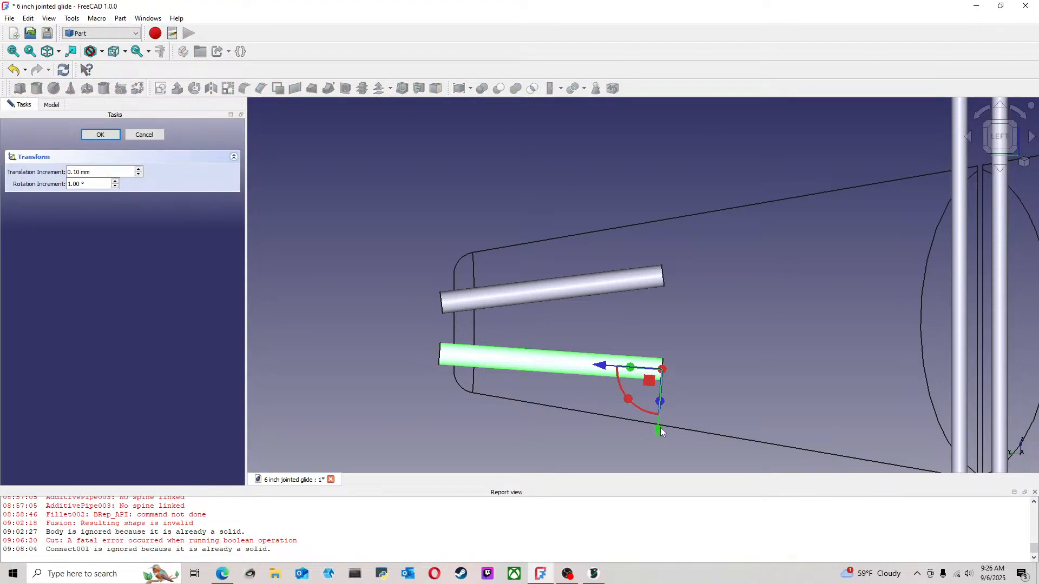
drag(661, 432, 657, 424)
click(101, 134)
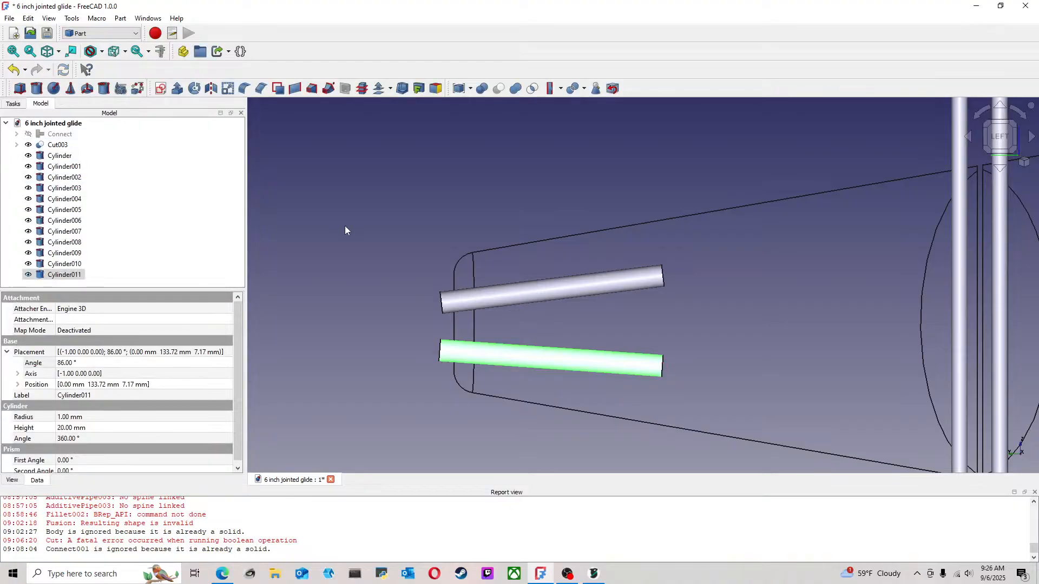
Duplicate the large cavity cylinder in the lower head section
scroll(657, 258, down, 3)
scroll(713, 378, down, 3)
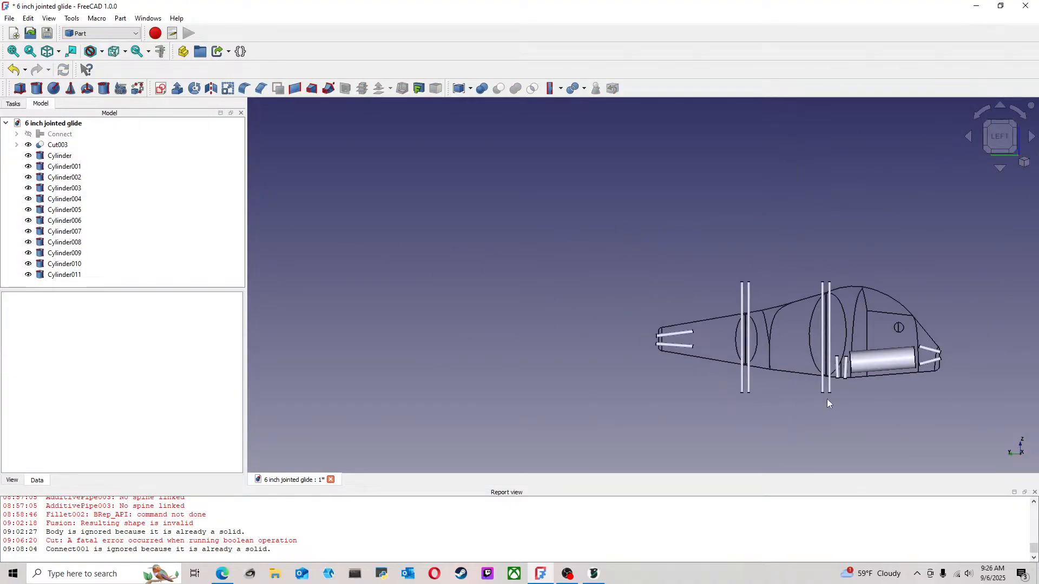
middle_drag(828, 404, 611, 355)
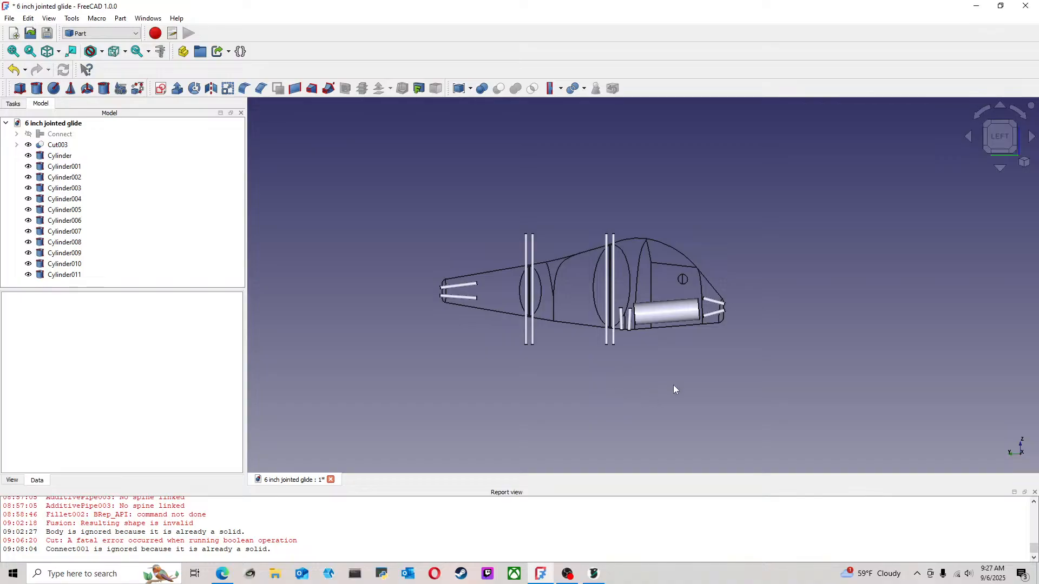
scroll(673, 385, up, 3)
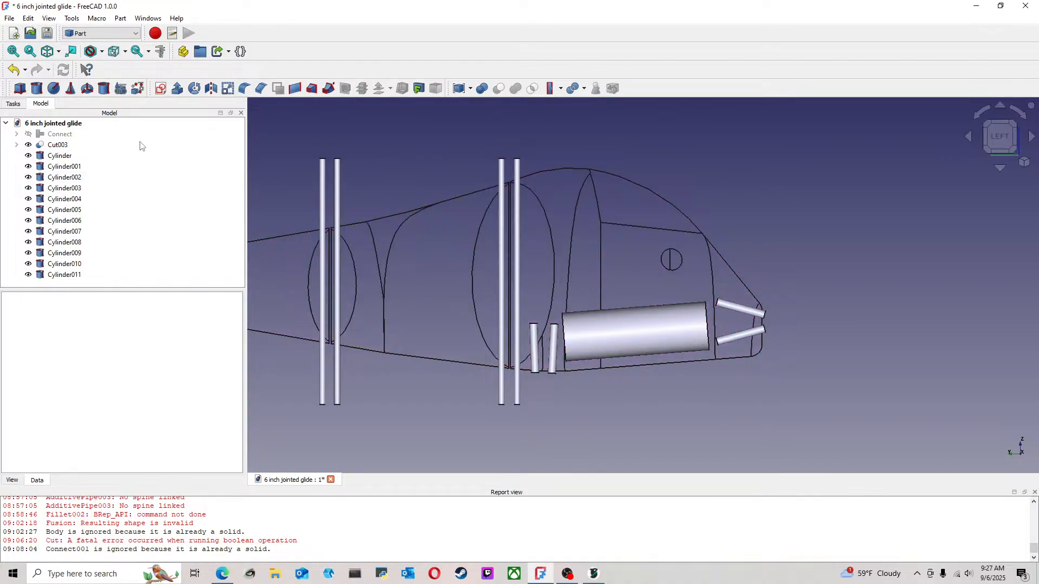
click(606, 333)
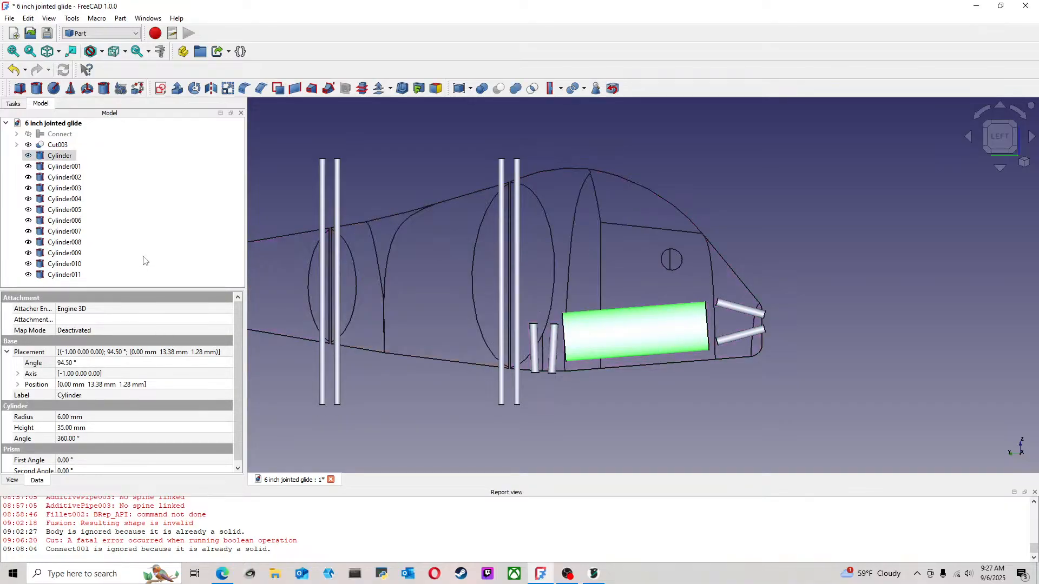
click(85, 287)
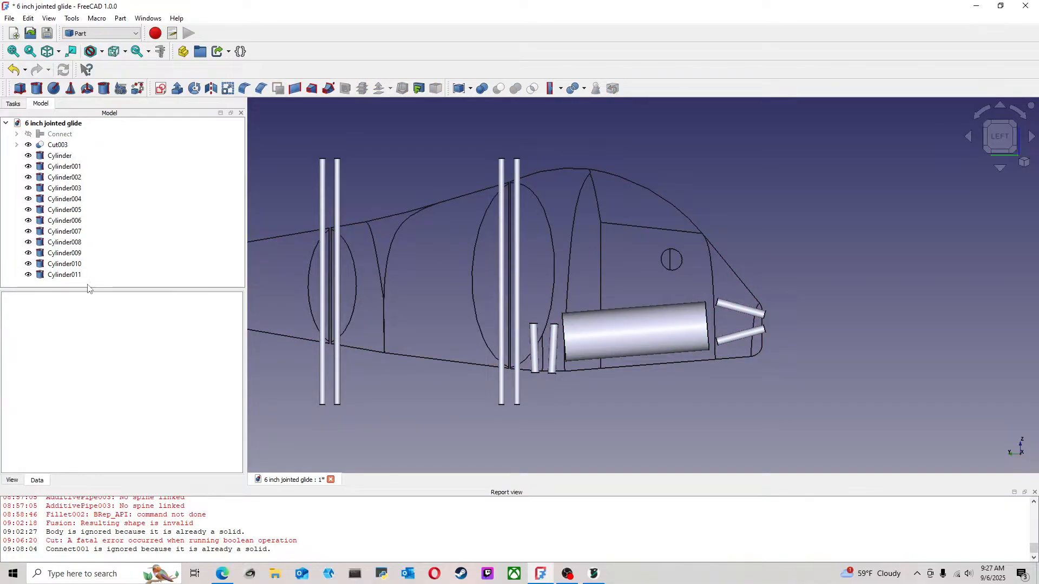
key(ctrl+v)
drag(241, 222, 241, 238)
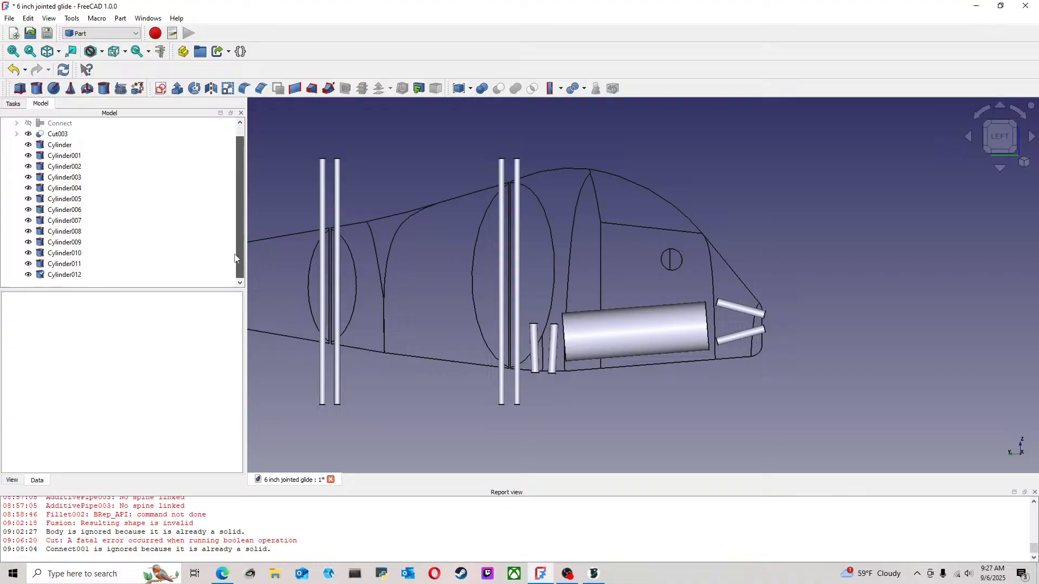
Move the copied large cylinder up into the upper head and tailward, to y 28.05 mm and z 29.62 mm
click(64, 275)
right_click(70, 275)
click(108, 30)
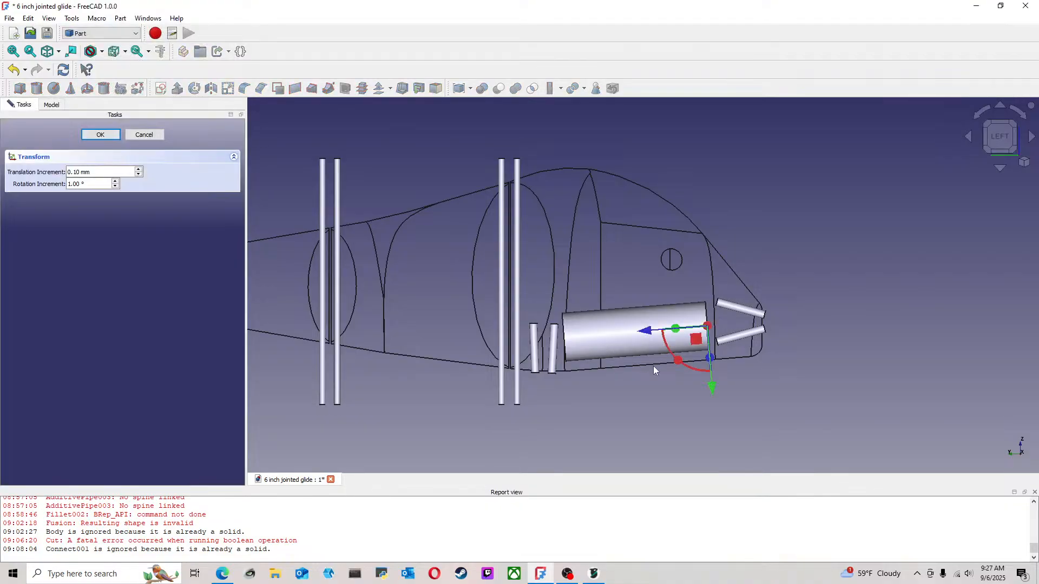
drag(712, 387, 702, 264)
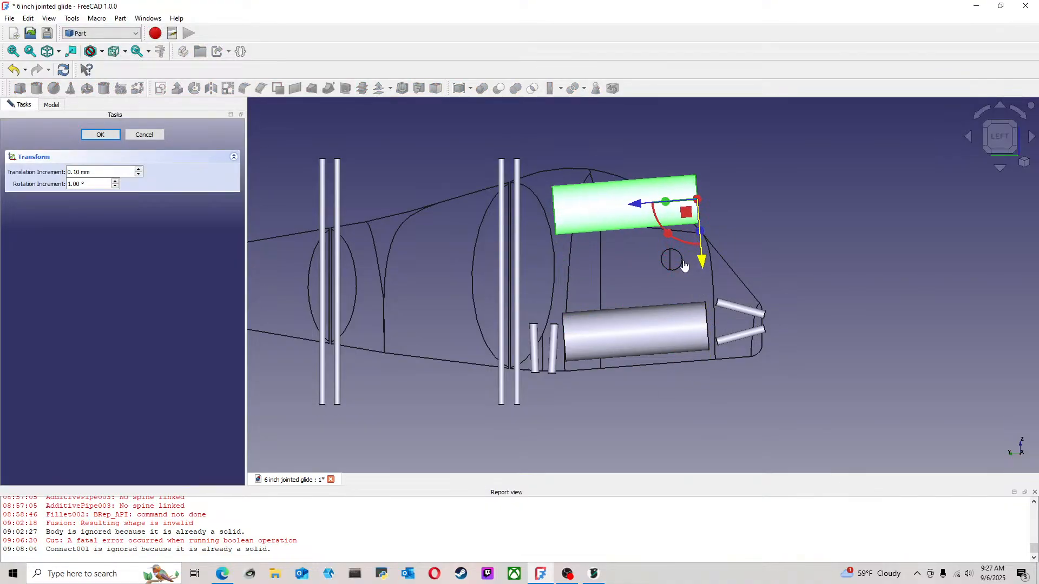
drag(642, 209, 587, 215)
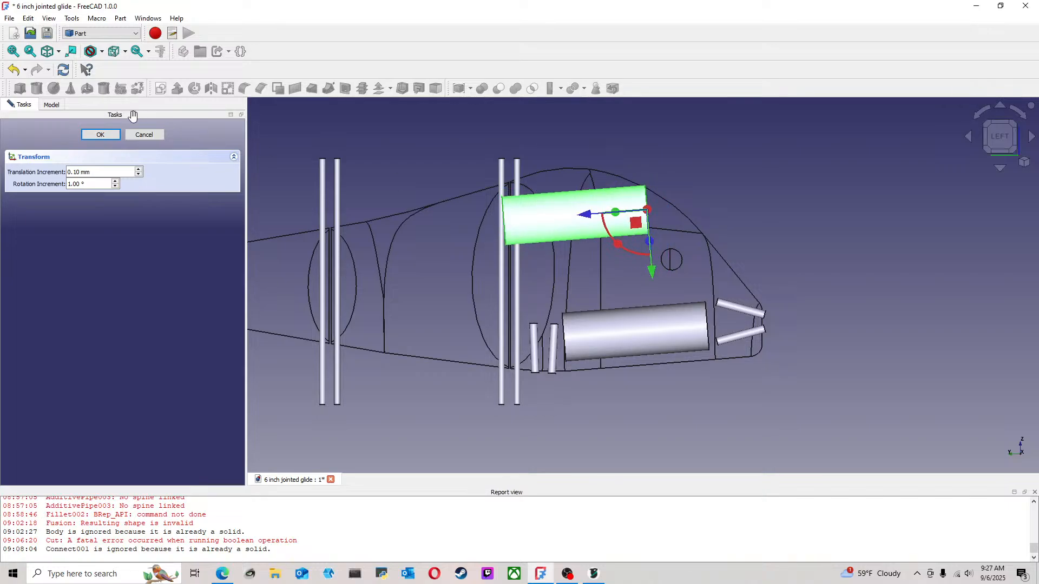
click(114, 135)
click(606, 147)
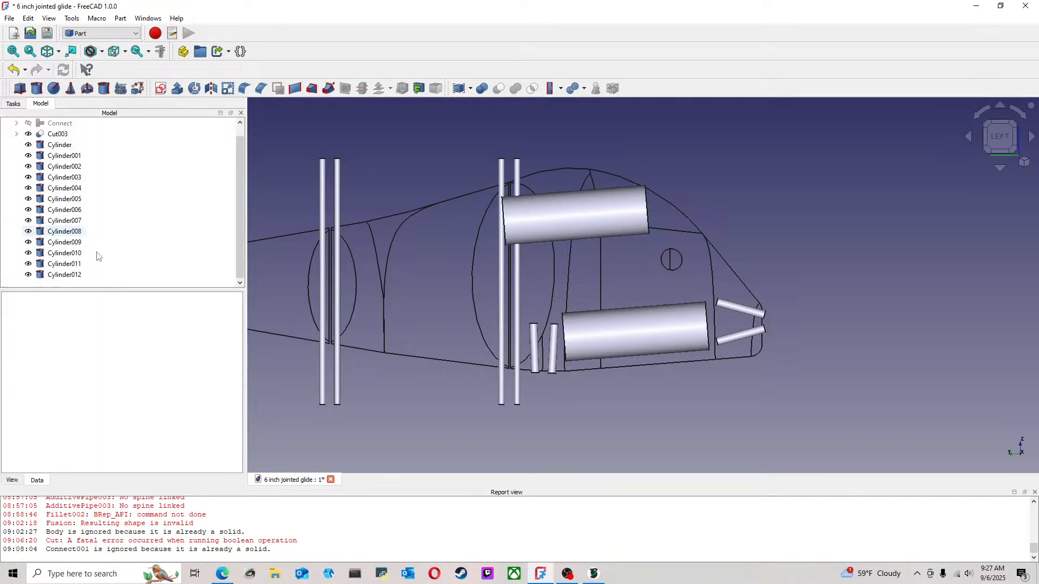
Set the height of the upper head cylinder to 20 mm
right_click(75, 276)
click(121, 8)
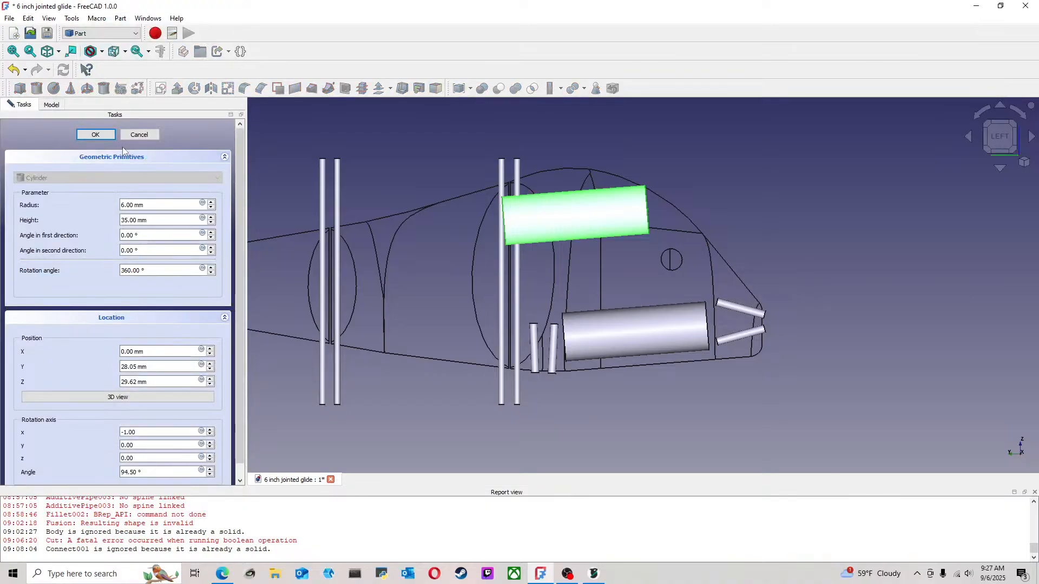
scroll(211, 224, down, 11)
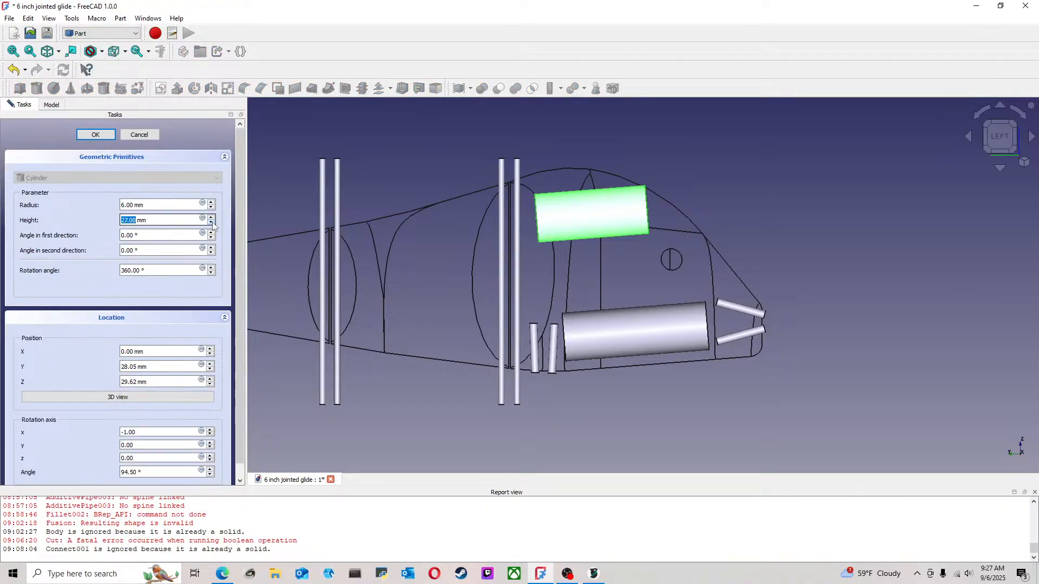
scroll(213, 226, down, 2)
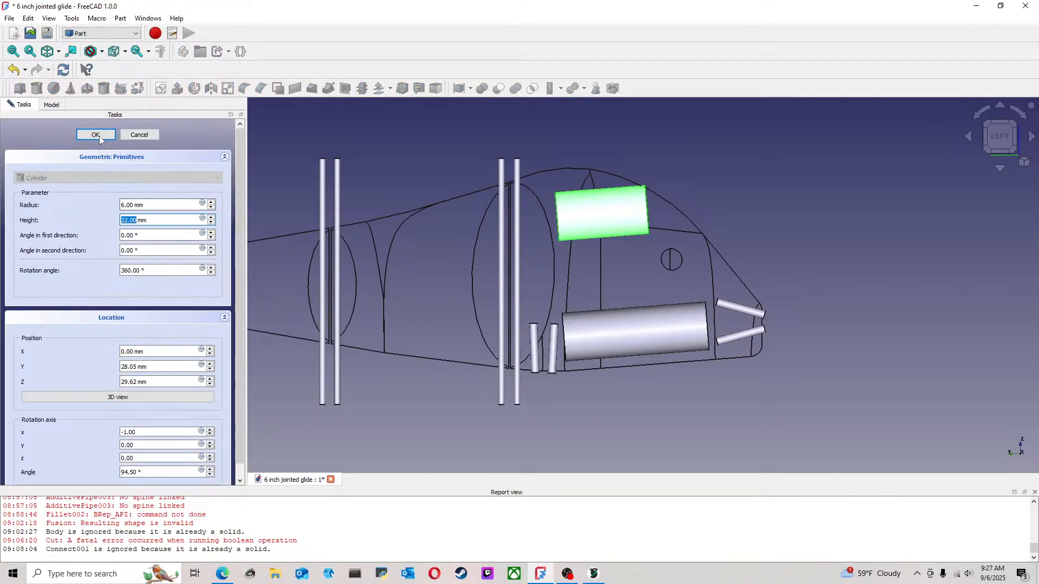
scroll(211, 224, down, 2)
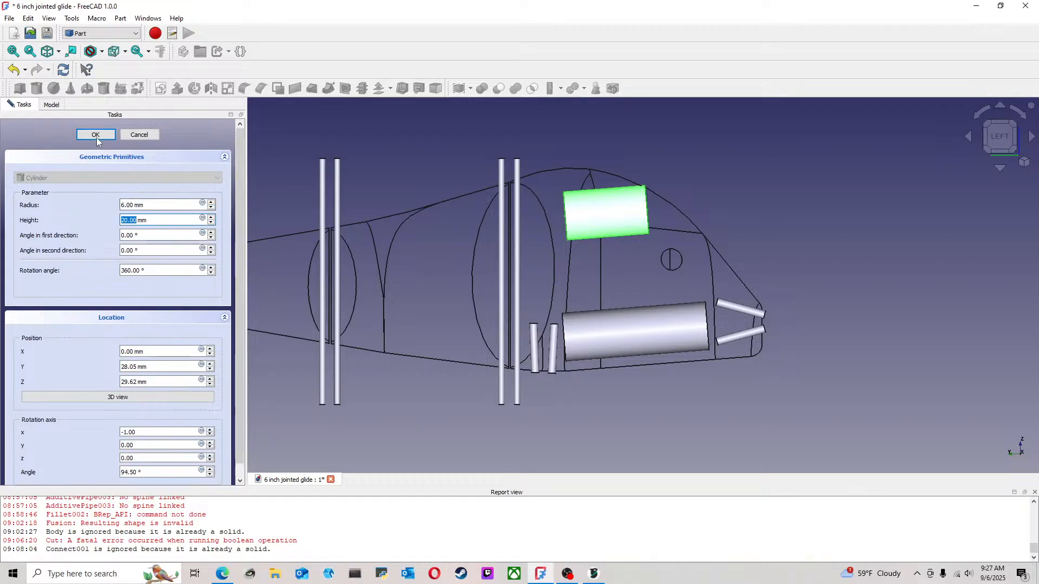
click(95, 134)
click(671, 233)
Slide the upper head cylinder along its axis towards the tail, to y 33.43 mm and z 29.20 mm
right_click(74, 274)
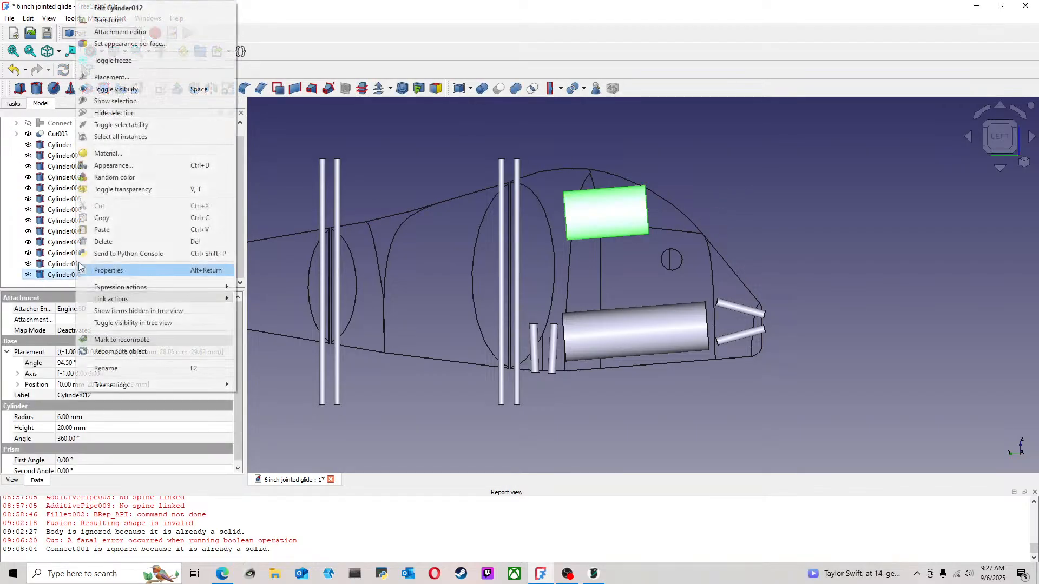
click(109, 20)
drag(589, 218, 566, 219)
click(91, 136)
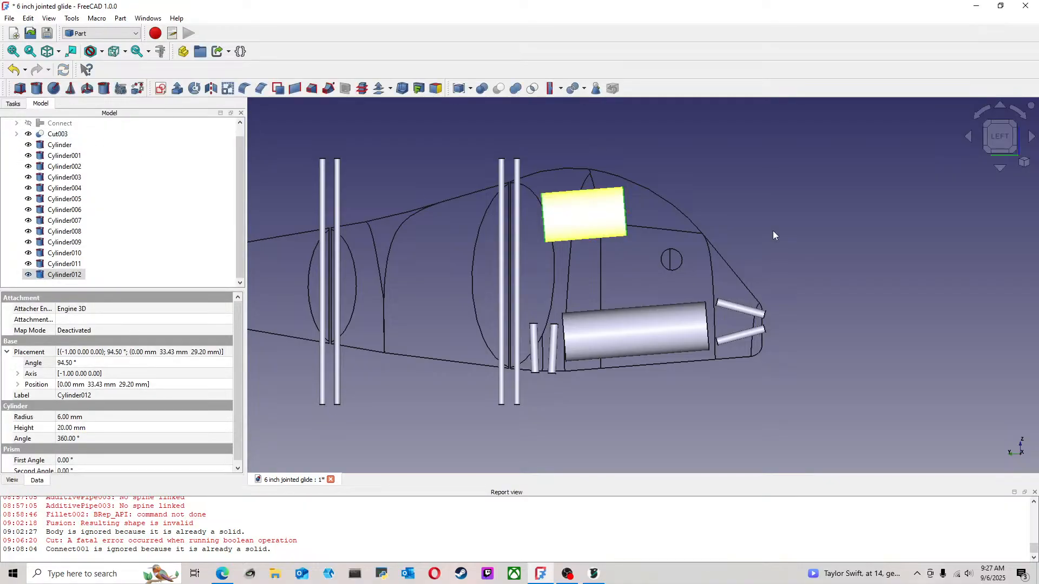
click(764, 225)
Shorten the upper head cylinder to a height of 15 mm
middle_drag(765, 198, 801, 172)
click(1000, 150)
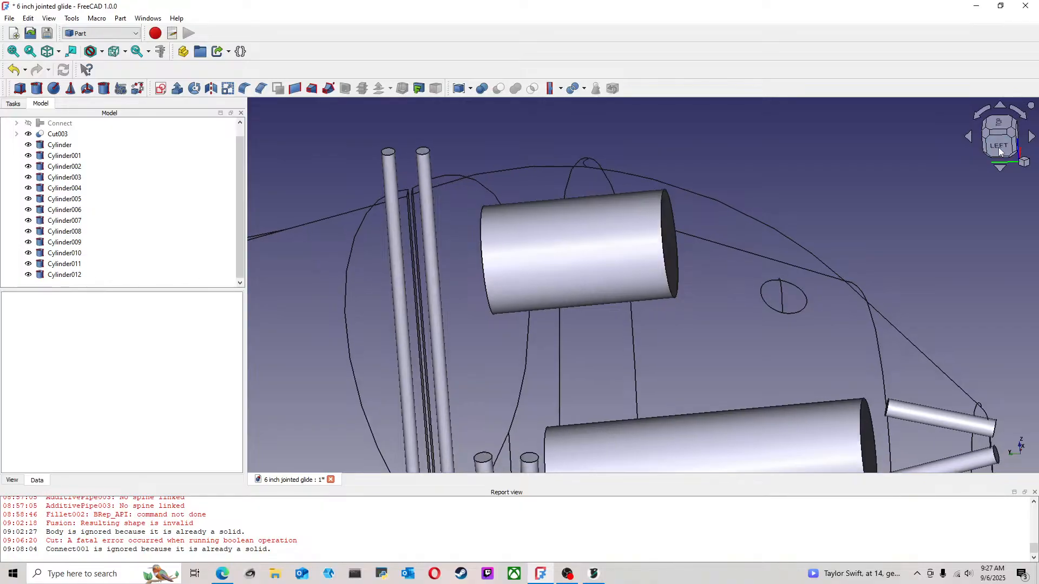
right_click(68, 275)
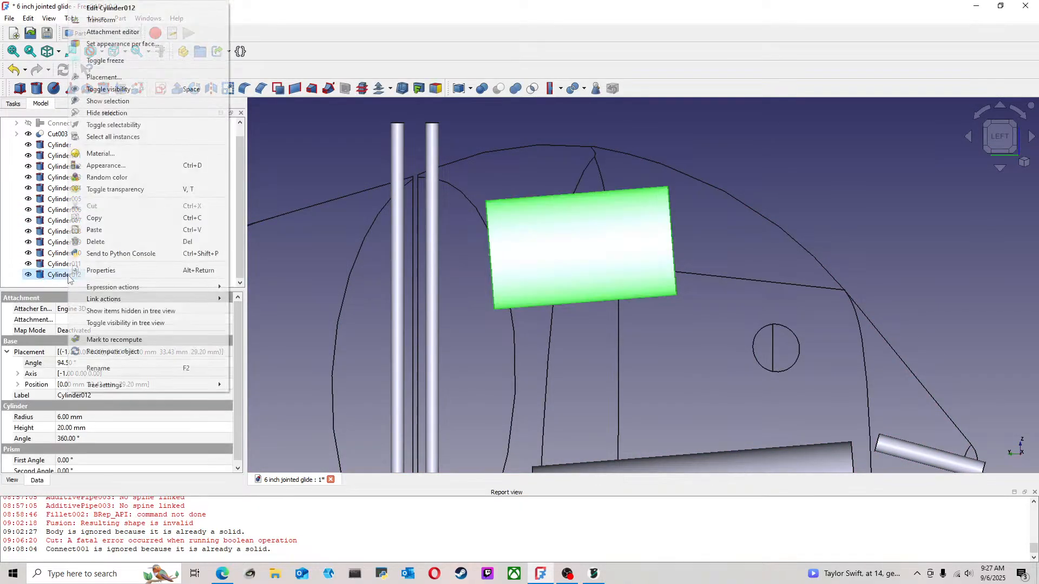
click(111, 7)
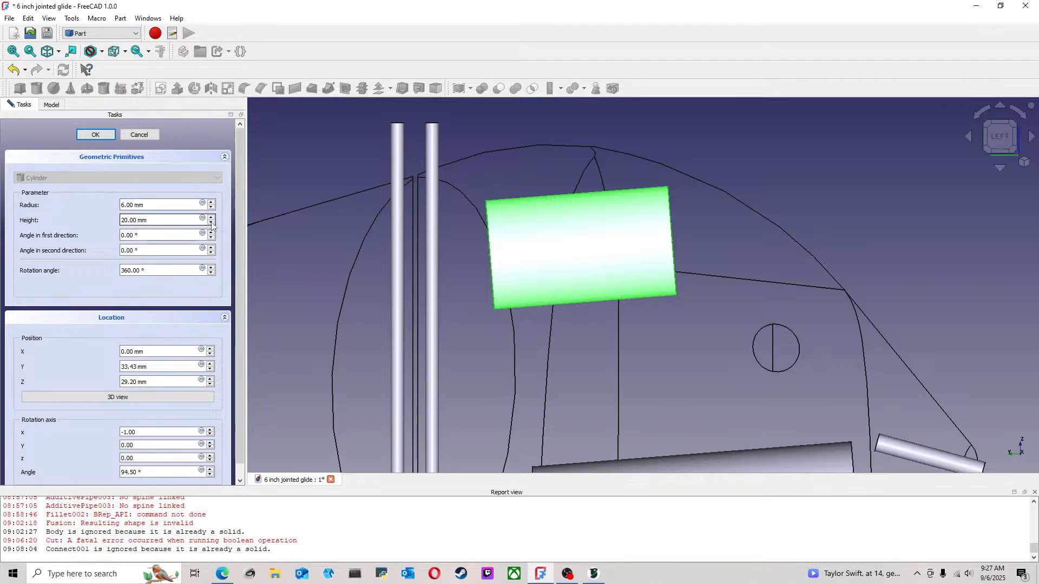
click(212, 223)
click(211, 223)
click(212, 223)
click(211, 223)
click(211, 223)
click(95, 134)
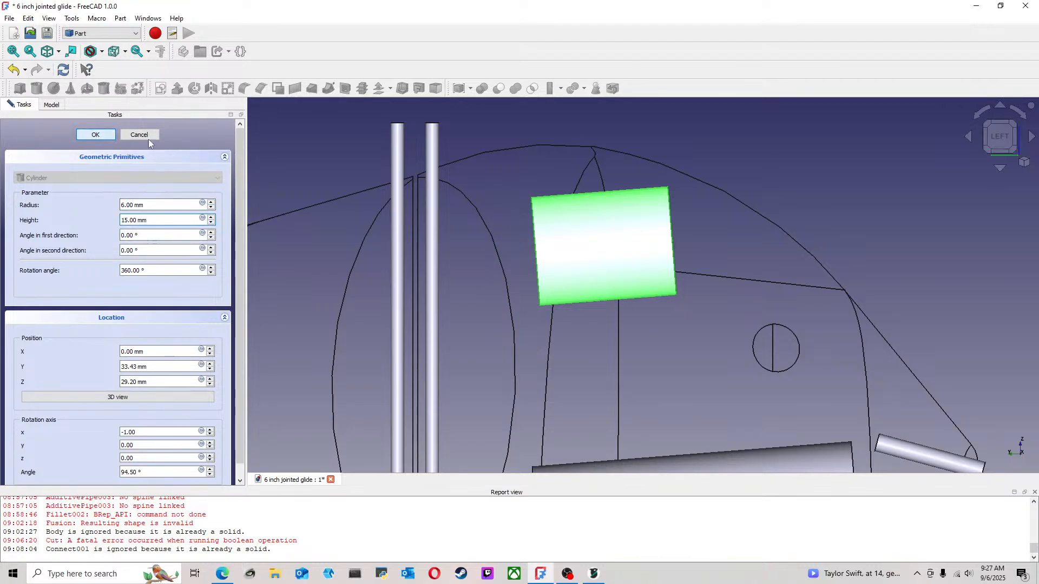
scroll(818, 194, down, 3)
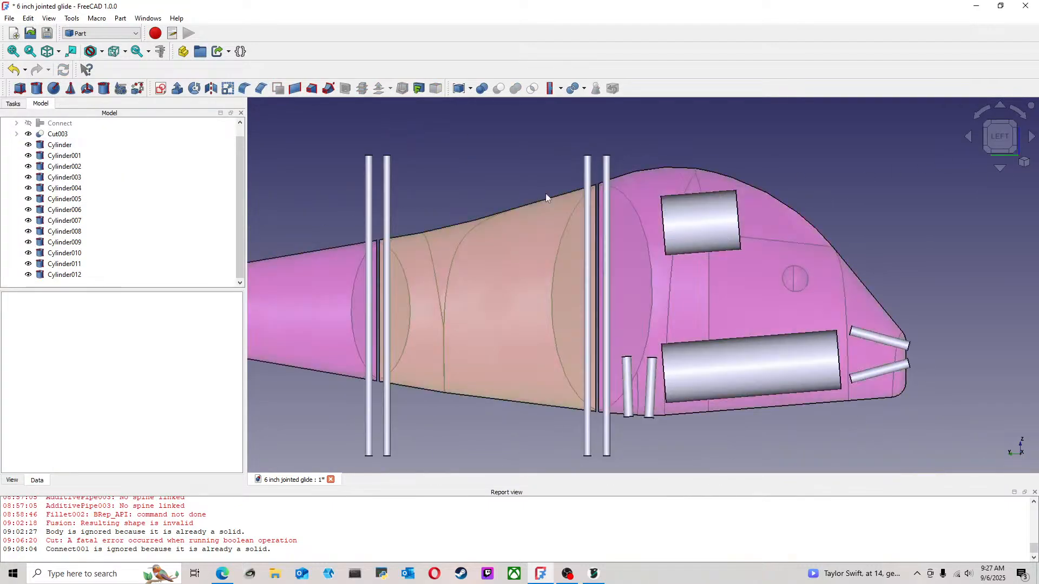
Slide the upper head cylinder further along its axis towards the tail, close to the front joint
click(64, 274)
right_click(79, 275)
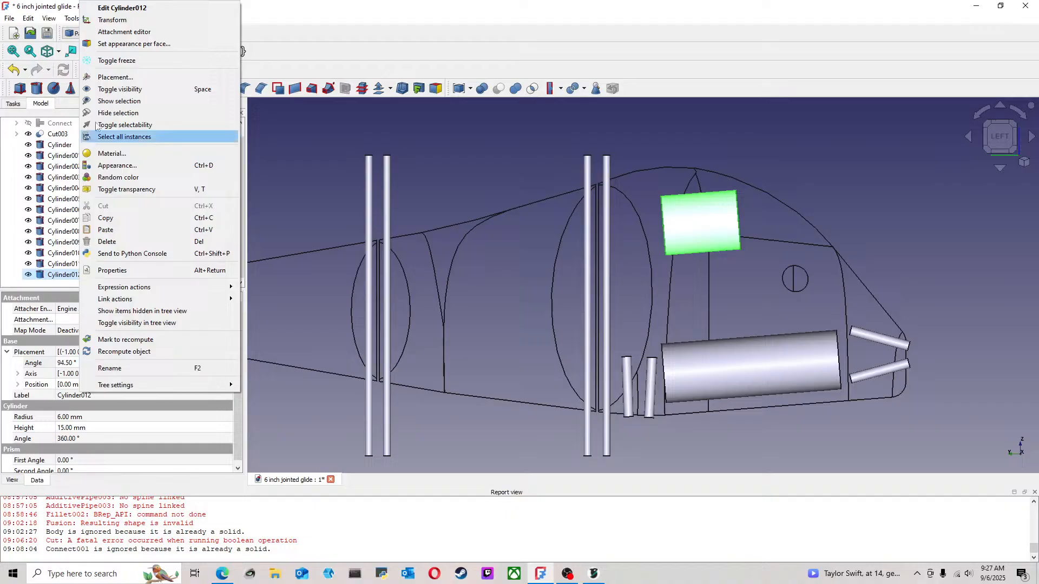
click(112, 19)
drag(677, 226, 654, 228)
mouse_move(726, 183)
middle_down()
mouse_move(712, 244)
mouse_move(651, 308)
mouse_move(694, 202)
mouse_move(725, 188)
middle_up()
drag(663, 227, 648, 227)
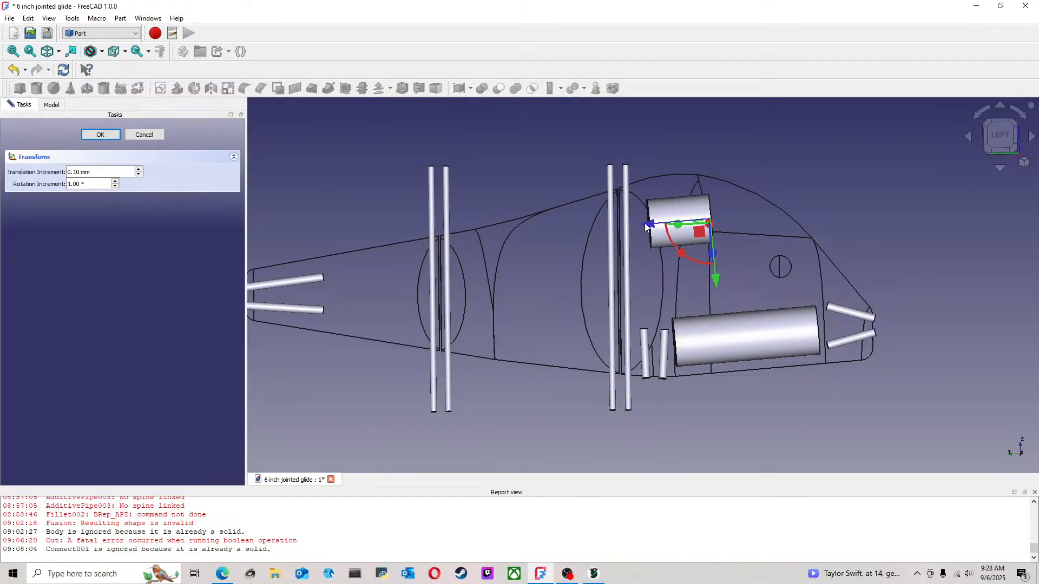
click(93, 135)
Cut the upper head cylinder and the large lower head cylinder out of the lure's head section
middle_drag(765, 192, 681, 270)
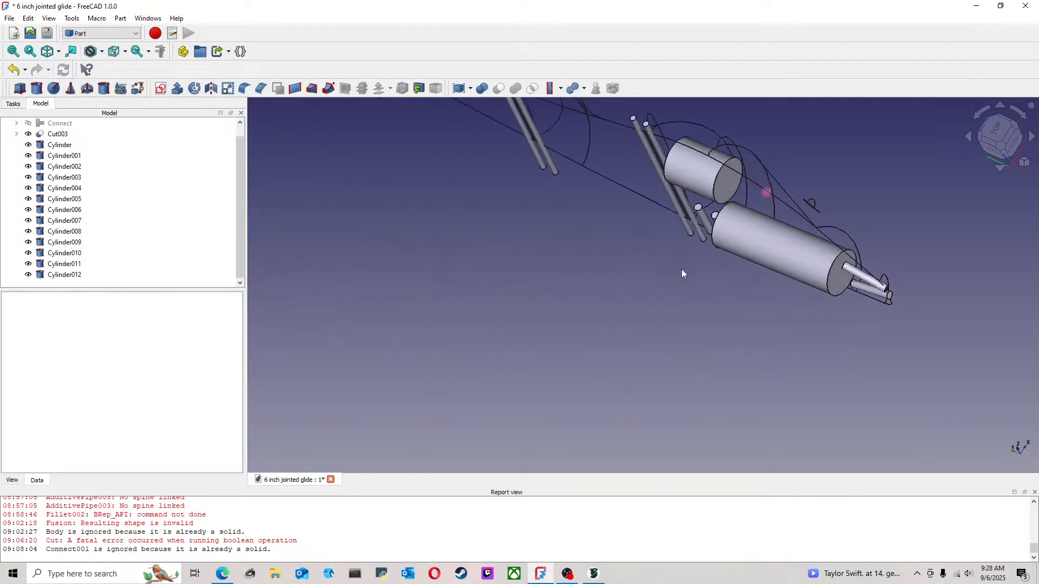
scroll(767, 173, up, 3)
scroll(747, 173, down, 2)
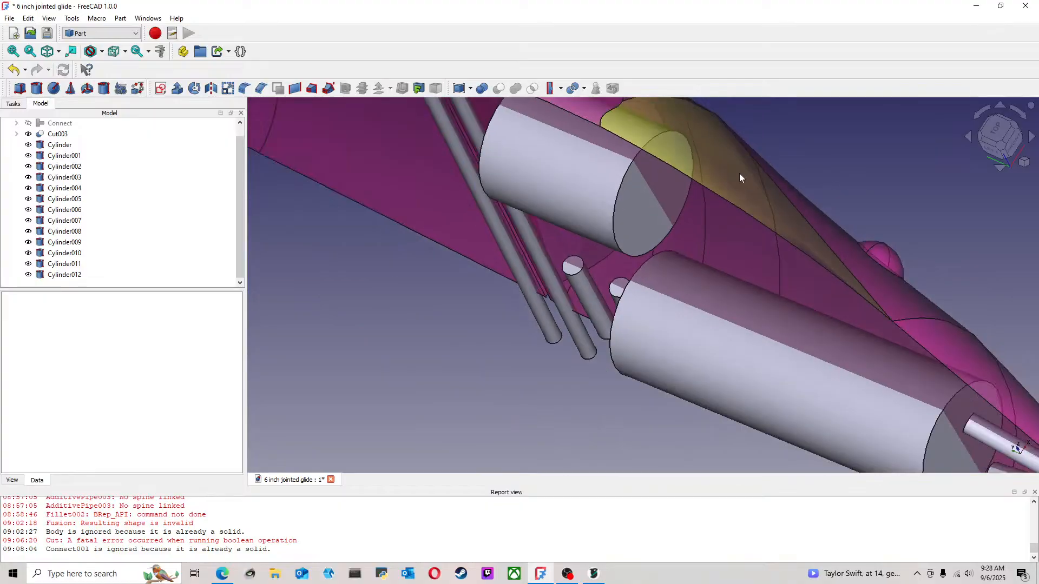
scroll(774, 181, down, 3)
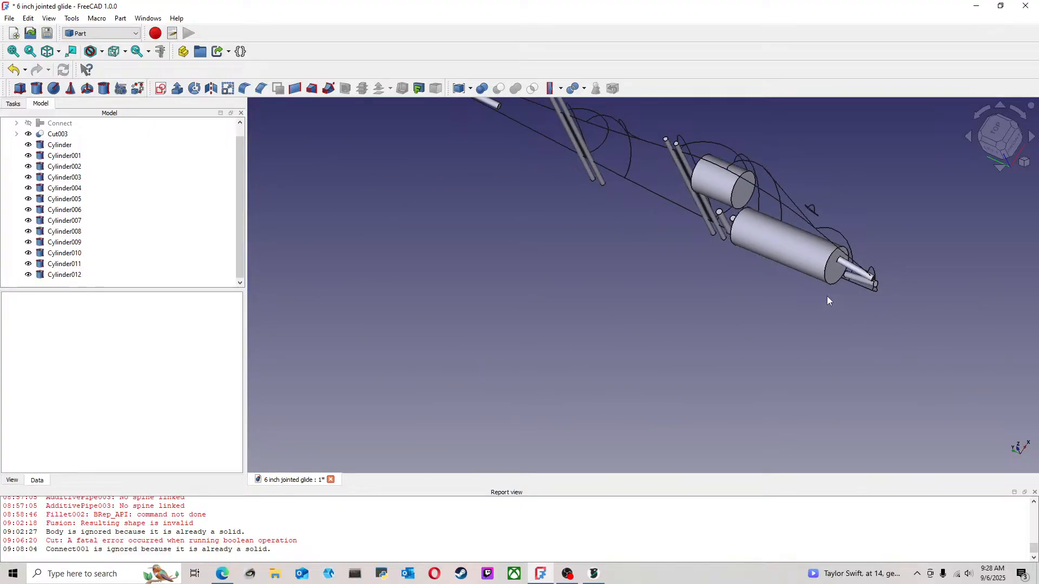
click(991, 149)
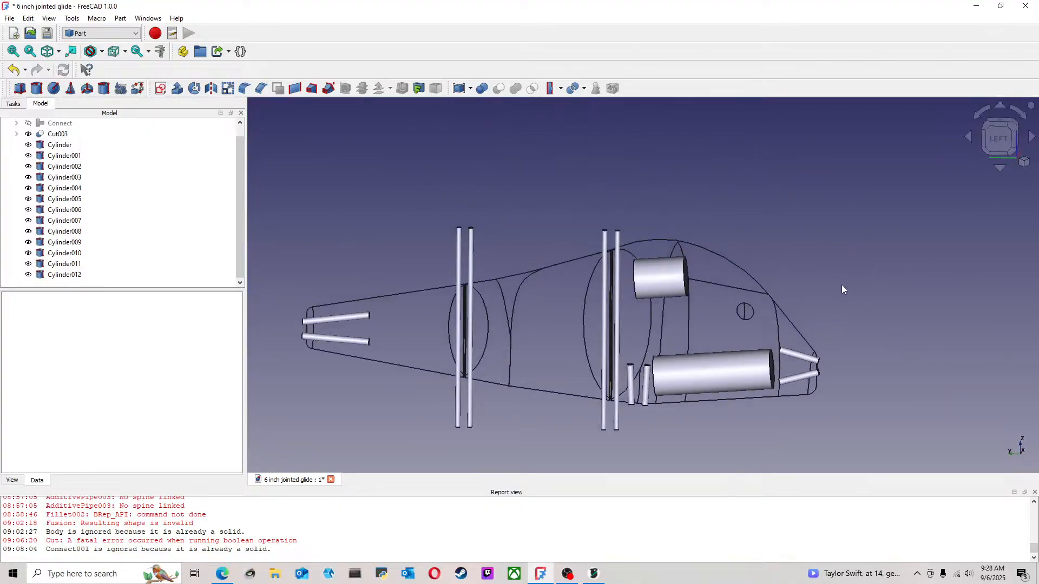
click(720, 311)
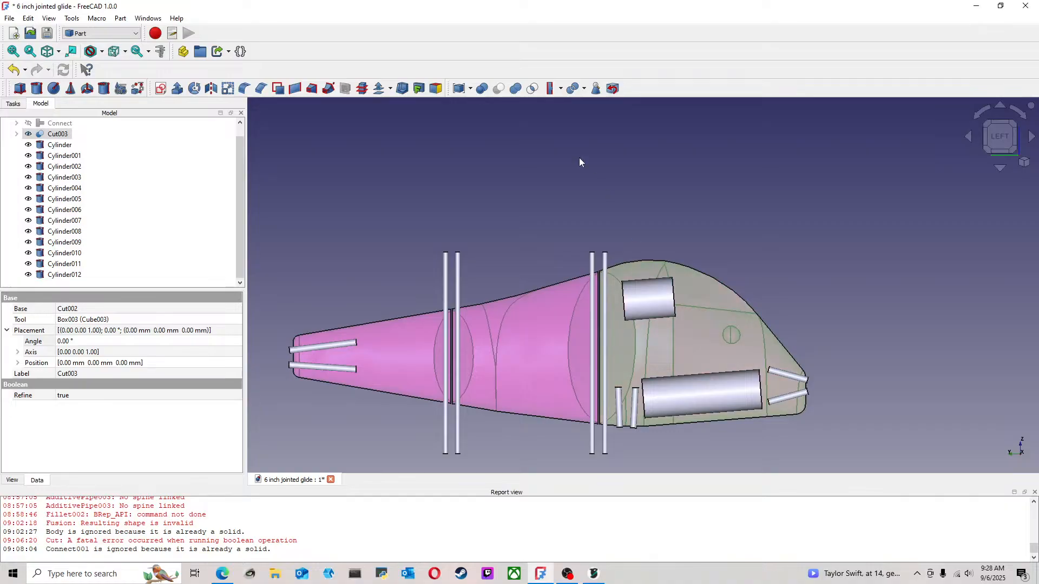
ctrl+click(652, 295)
click(499, 88)
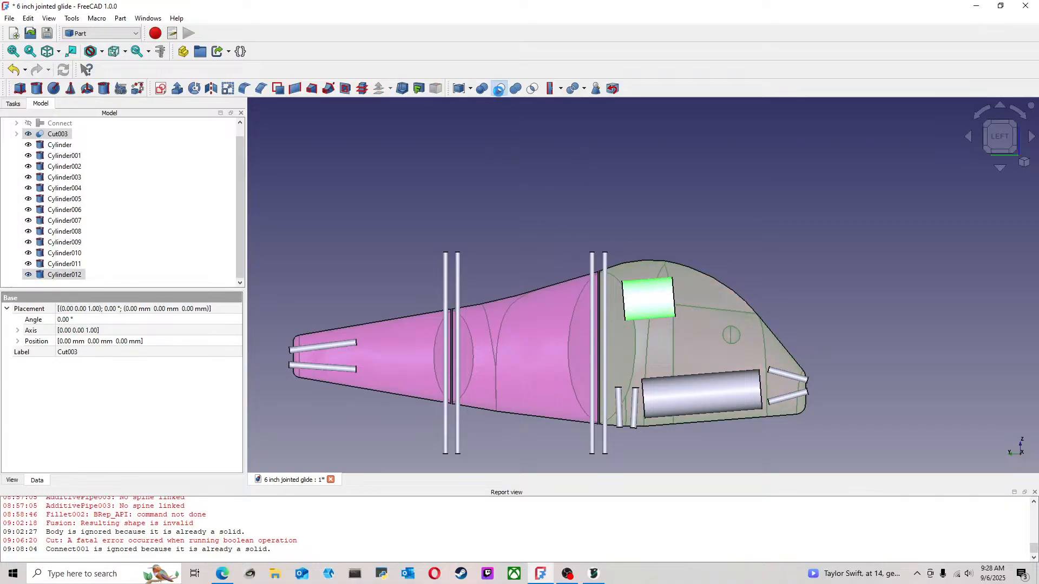
ctrl+click(704, 394)
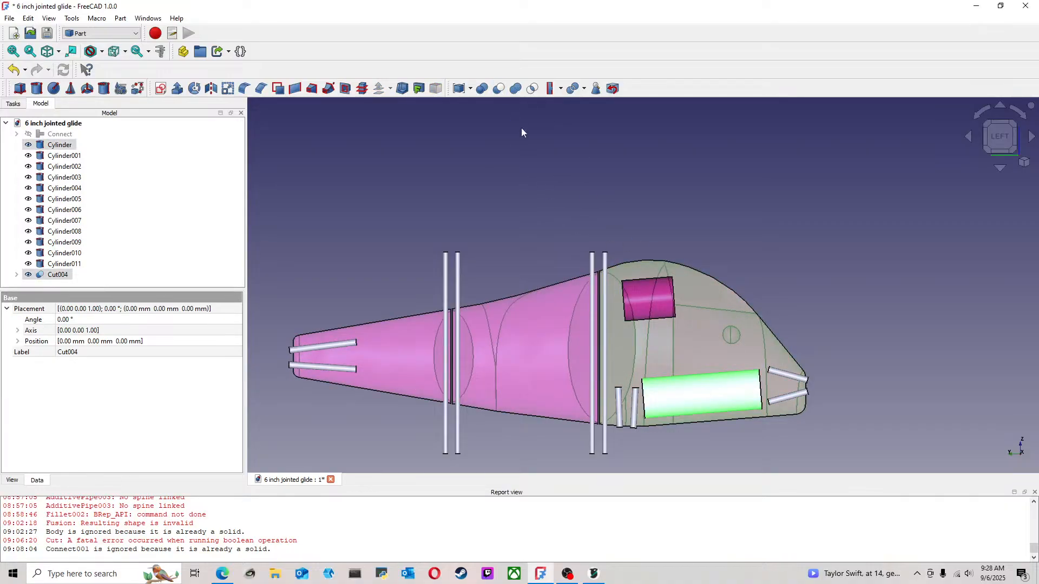
click(500, 90)
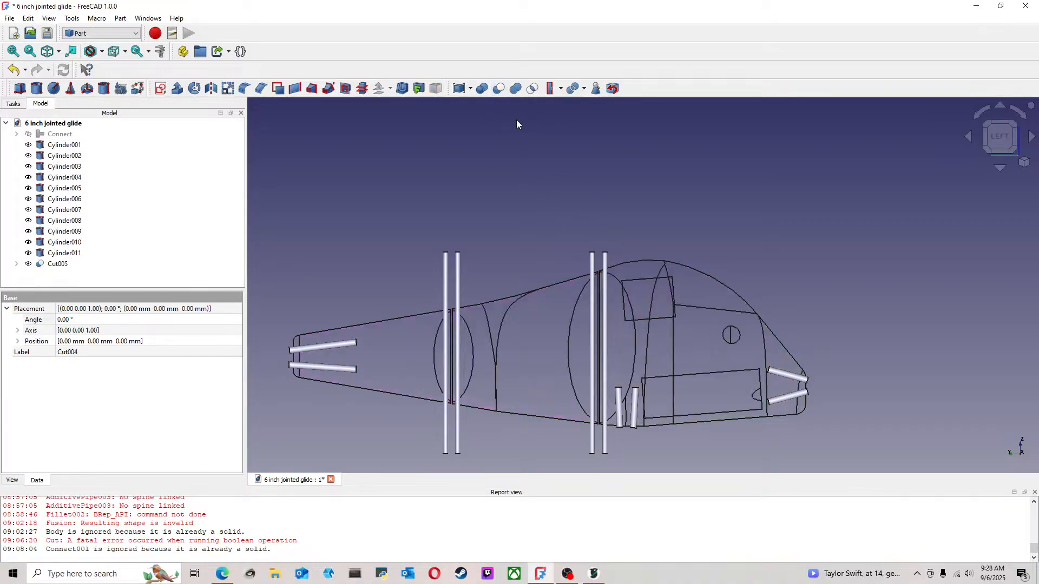
Cut the upper and lower angled nose cylinders out of the head section
ctrl+click(783, 373)
click(499, 88)
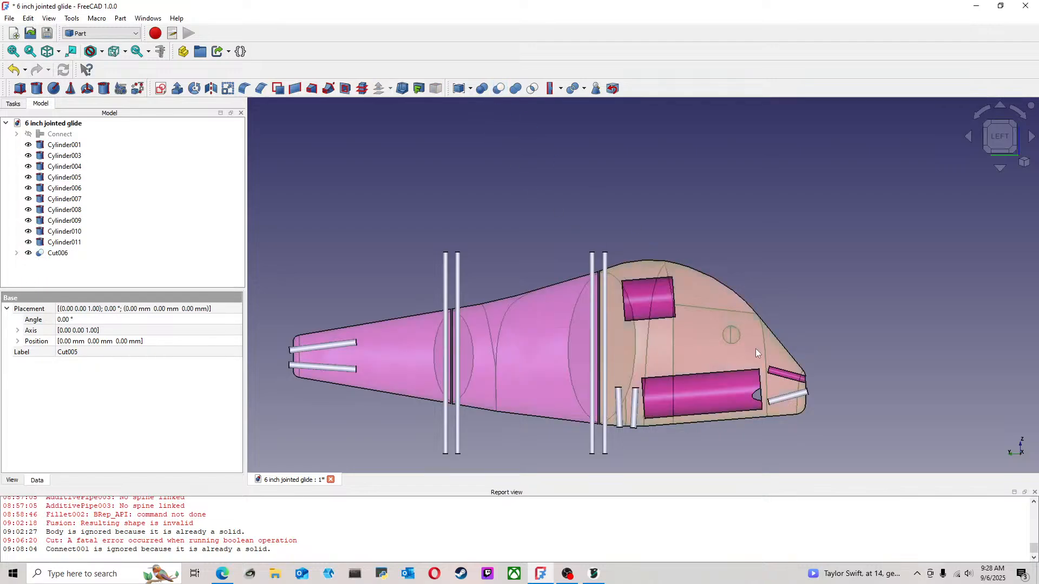
click(757, 353)
ctrl+click(789, 397)
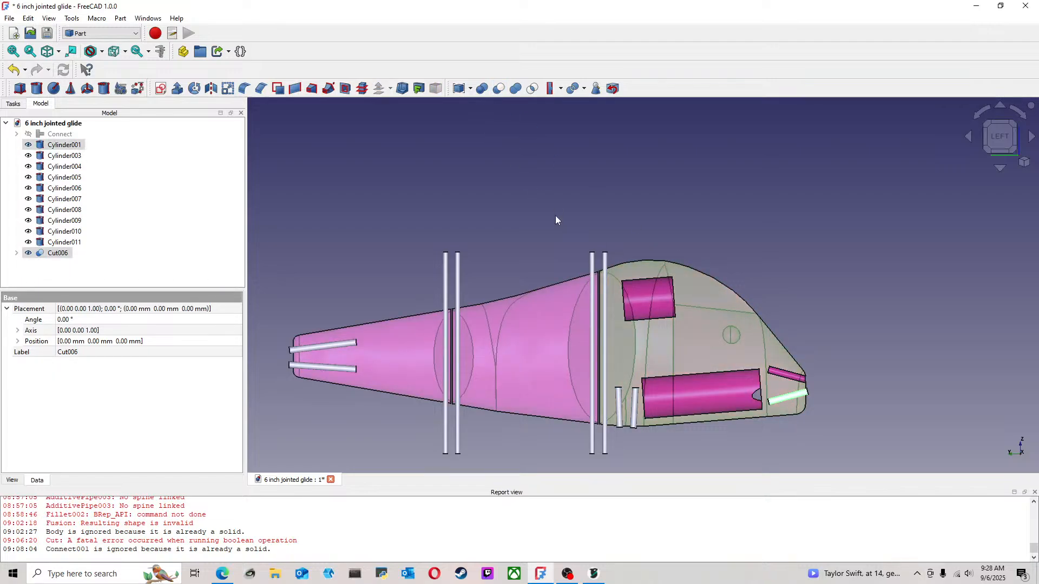
click(499, 88)
Subtract two of the small belly cylinders behind the large lower cavity from the head section
click(648, 358)
ctrl+click(634, 411)
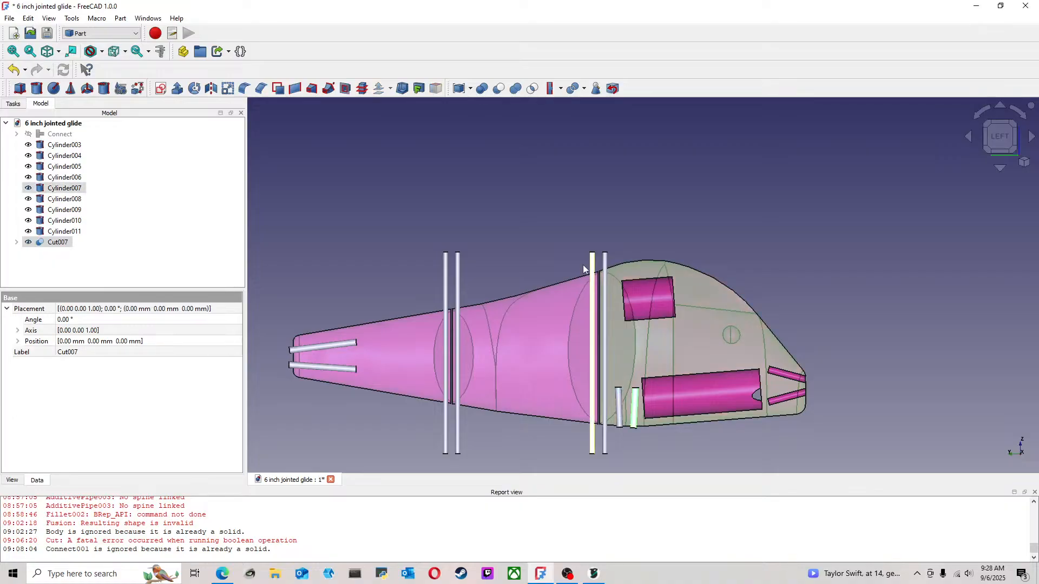
click(498, 89)
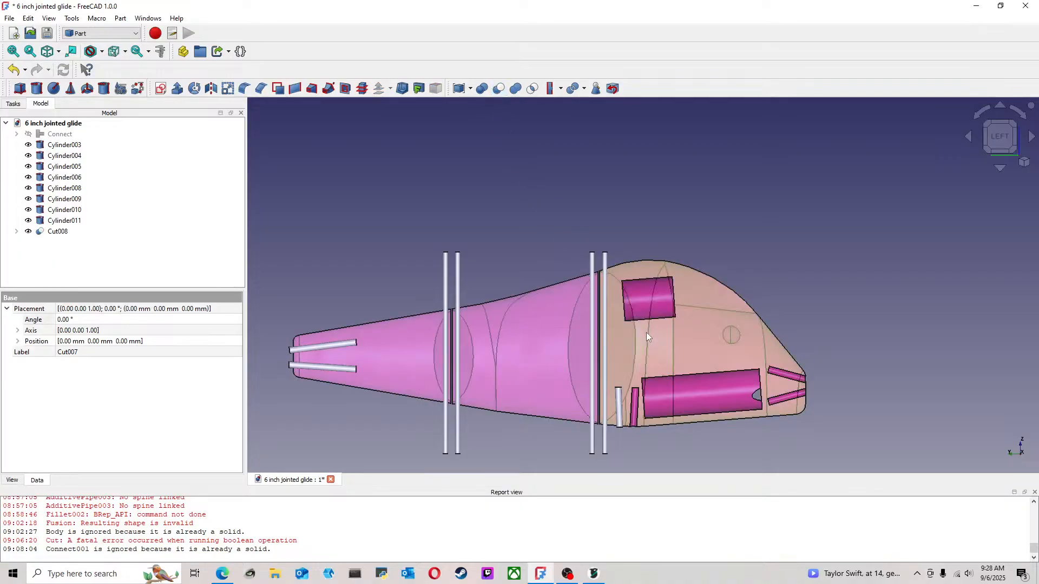
click(648, 334)
ctrl+click(621, 405)
click(499, 88)
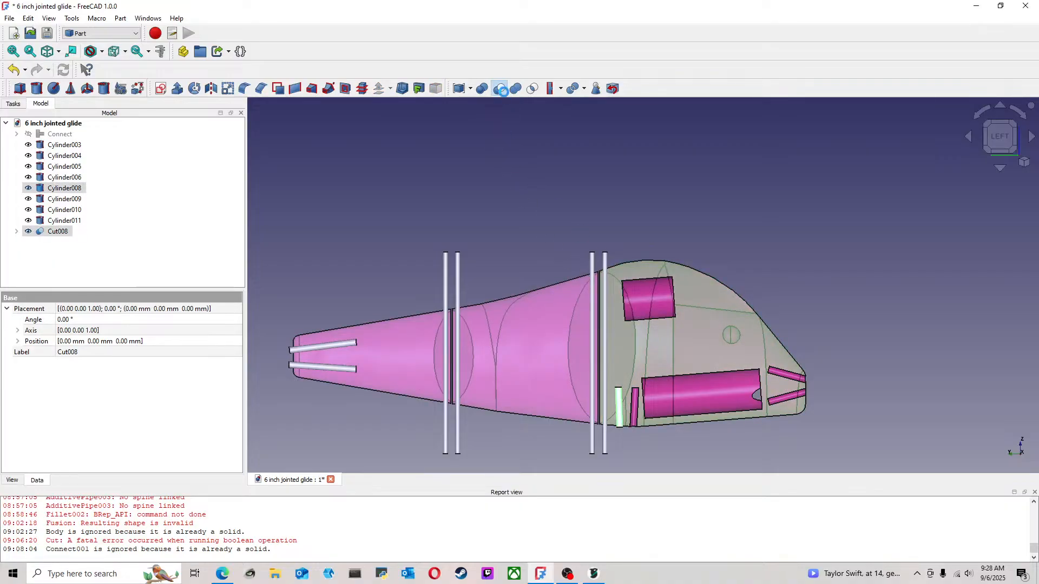
Cut the two long pin cylinders at the front joint out of the head and the middle body section
click(658, 343)
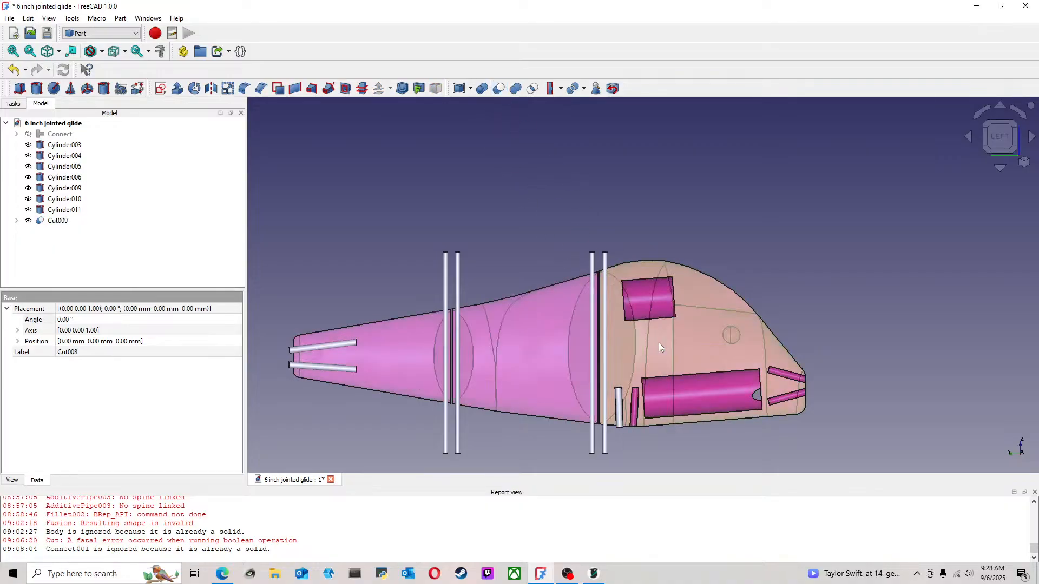
ctrl+click(606, 320)
click(499, 89)
click(595, 330)
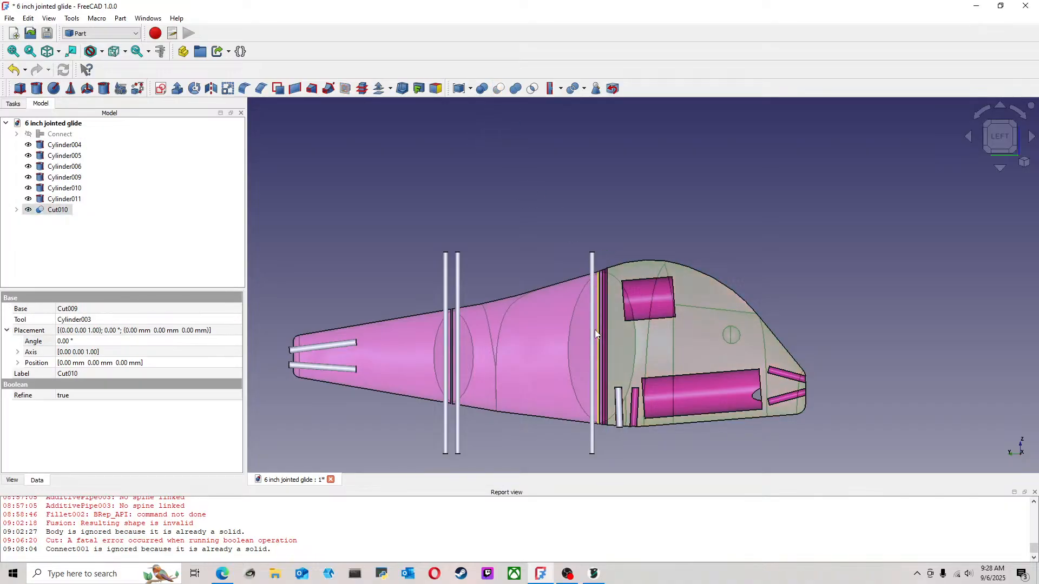
ctrl+click(592, 320)
click(499, 88)
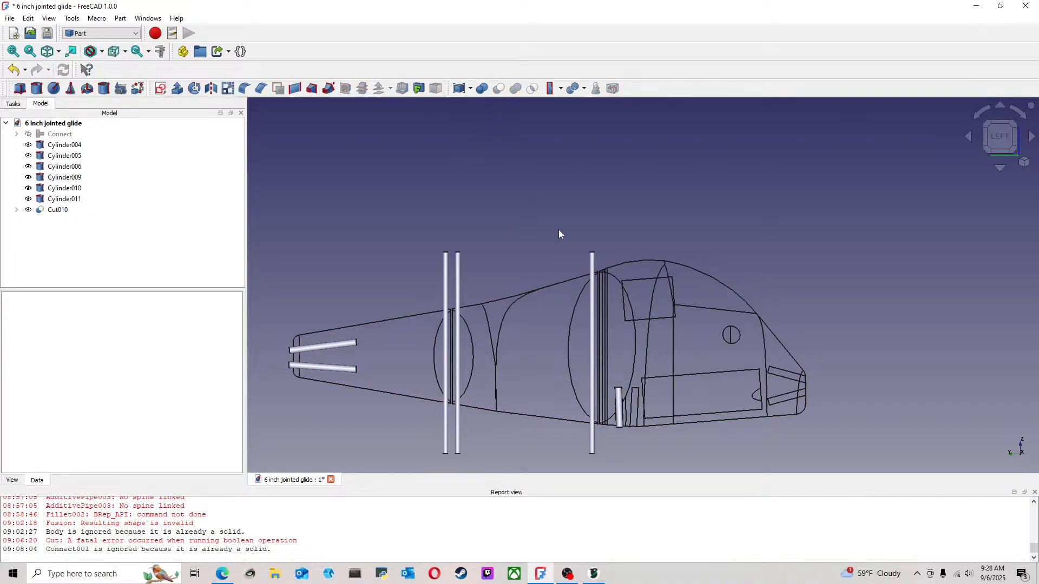
click(578, 322)
ctrl+click(592, 322)
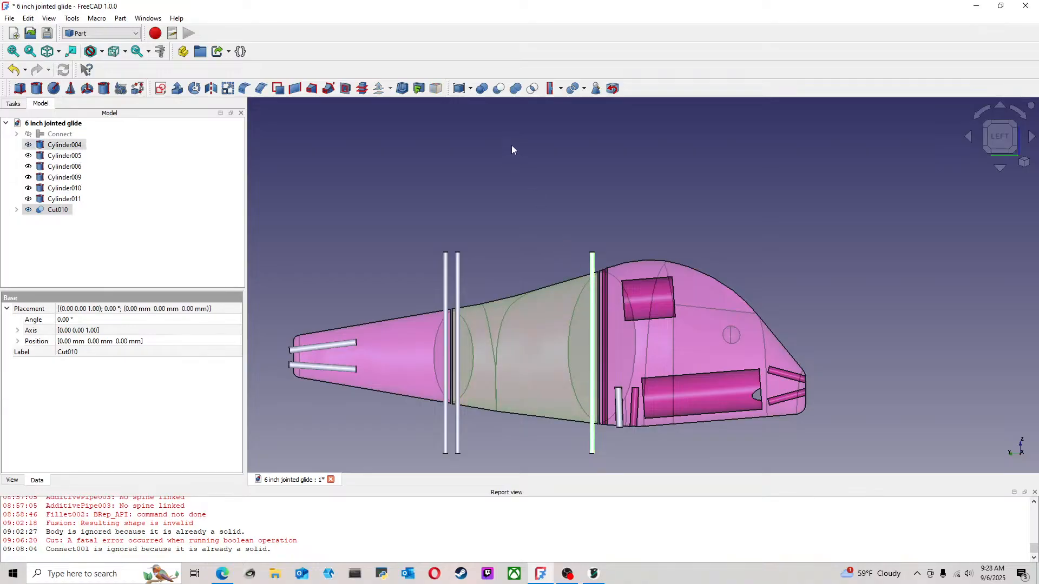
click(499, 89)
Cut the two long pin cylinders at the rear joint out of the middle body section and the tail
click(487, 343)
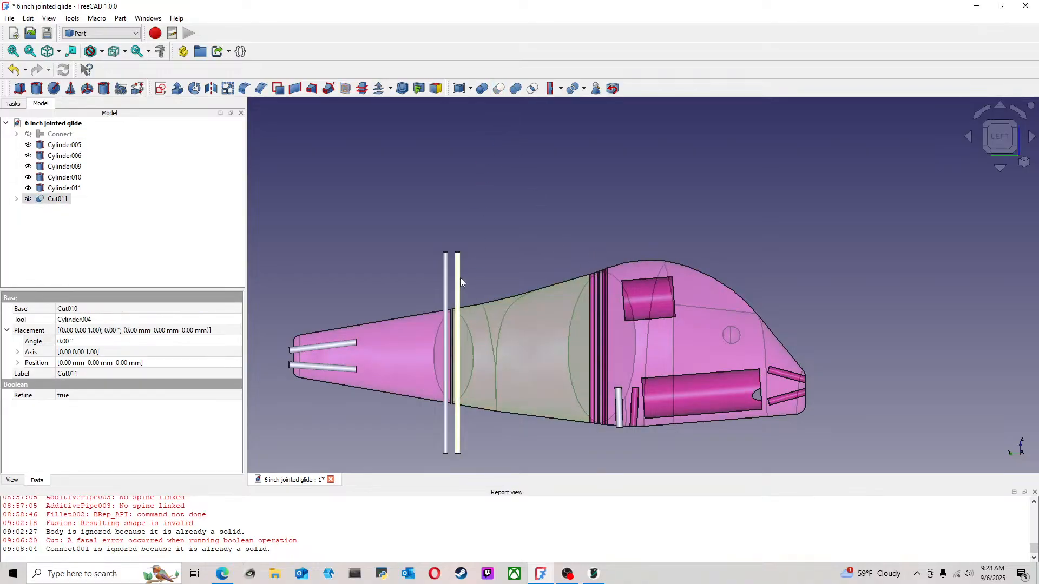
ctrl+click(458, 278)
click(499, 88)
click(433, 331)
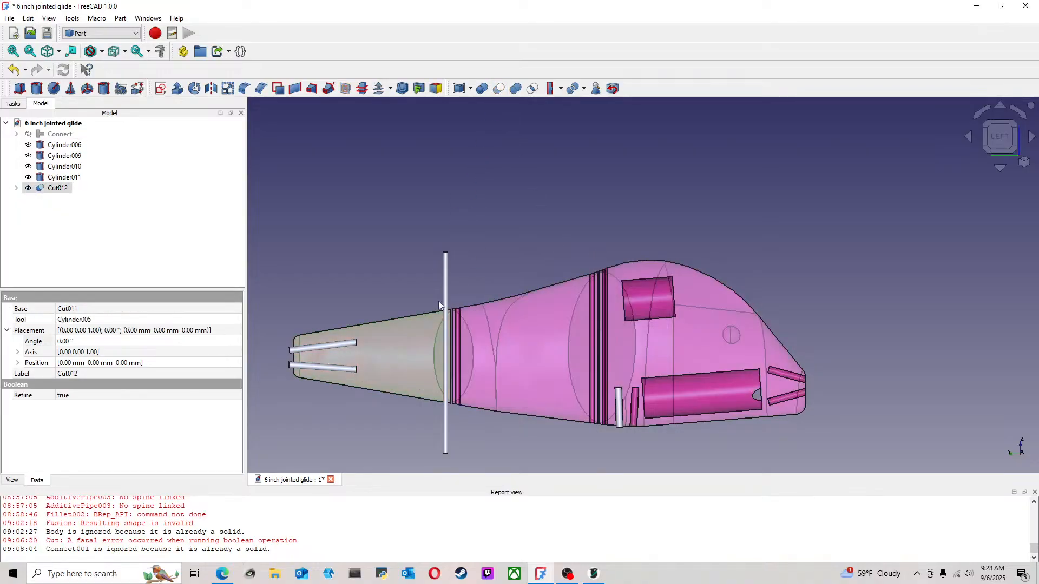
ctrl+click(445, 303)
click(498, 88)
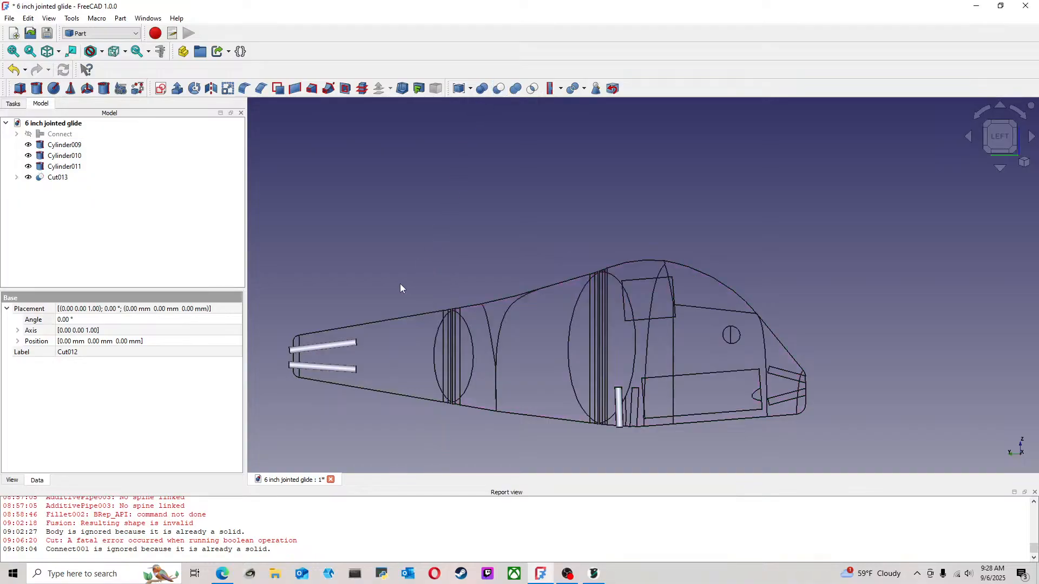
Subtract the lower and upper angled cylinders at the tail end from the tail section
scroll(490, 291, up, 5)
click(486, 312)
ctrl+click(449, 325)
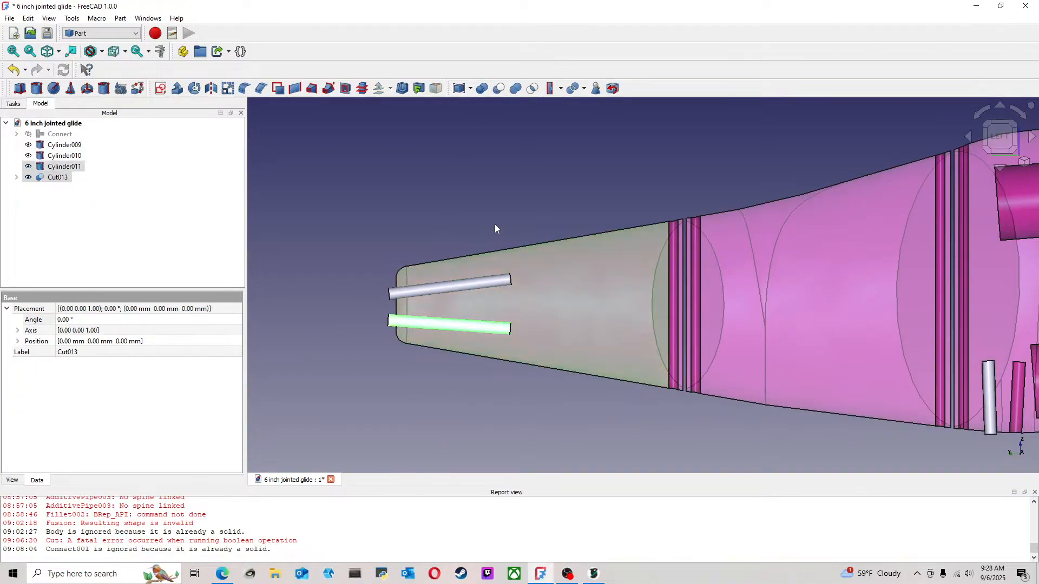
click(498, 88)
click(504, 303)
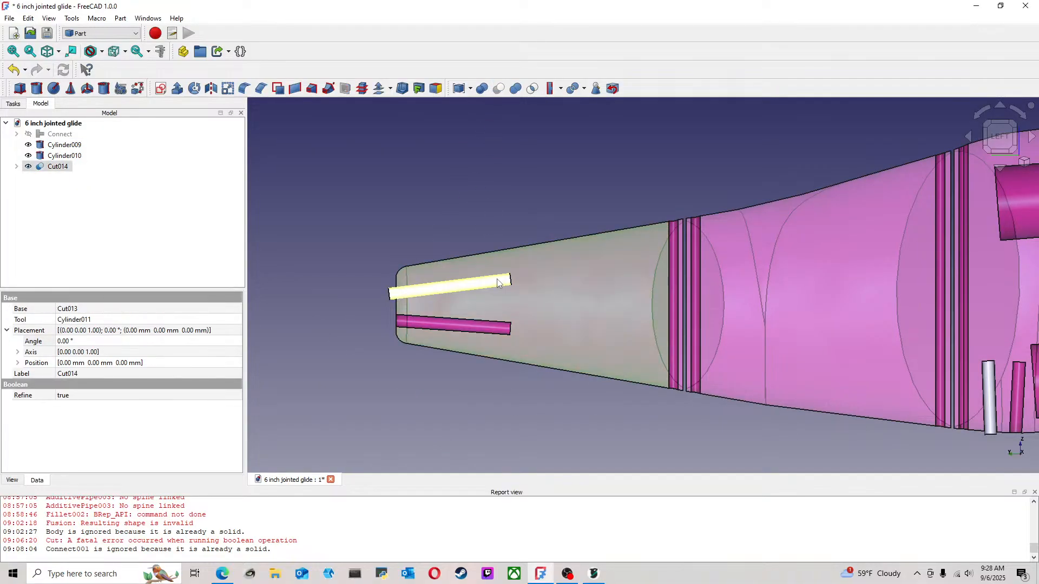
ctrl+click(449, 286)
Cut the remaining small belly cylinder nearest the front joint out of the head section
middle_drag(808, 280, 493, 233)
click(718, 279)
ctrl+click(676, 342)
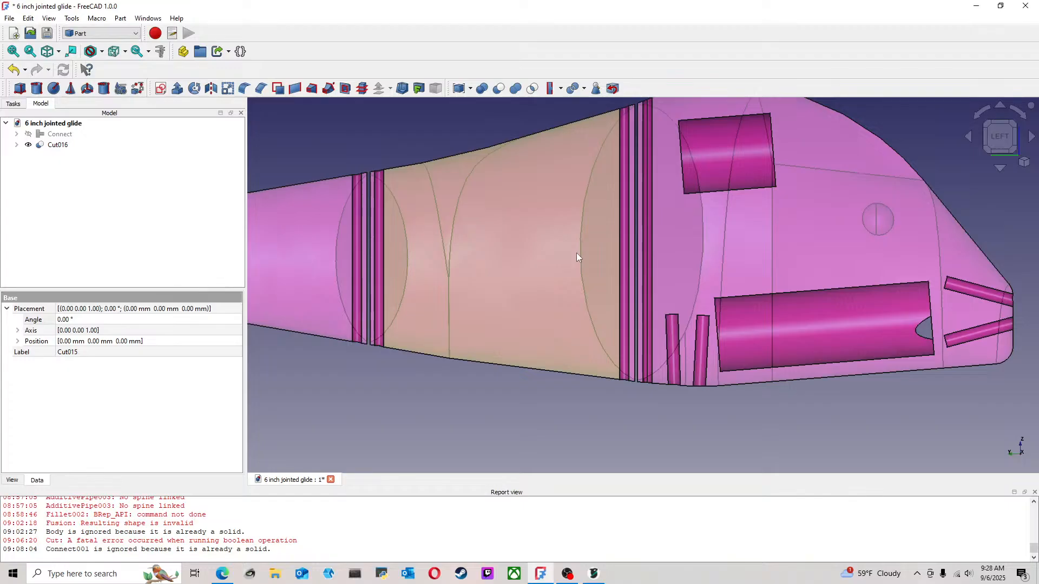
middle_drag(579, 244, 703, 171)
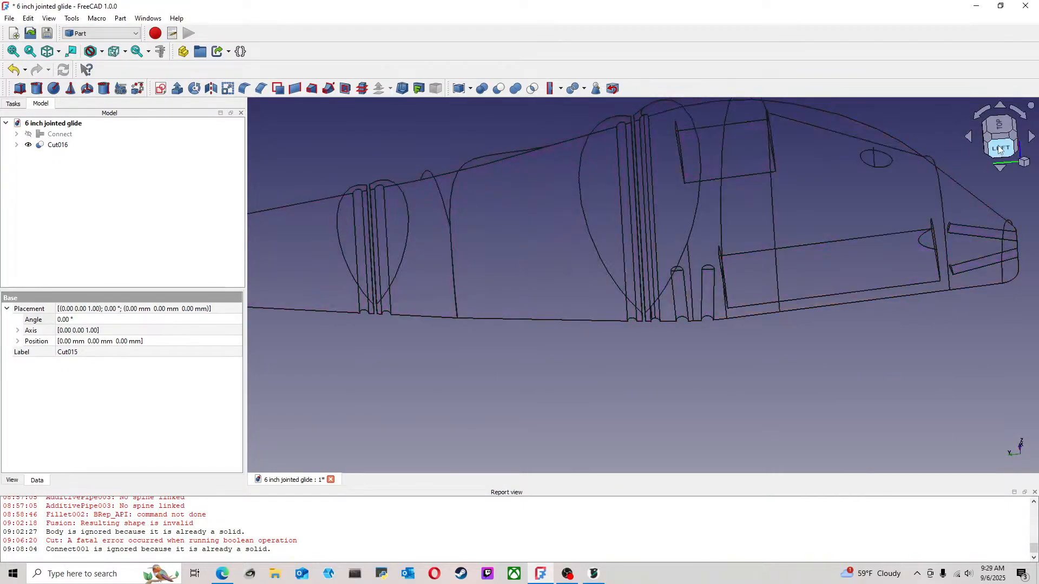
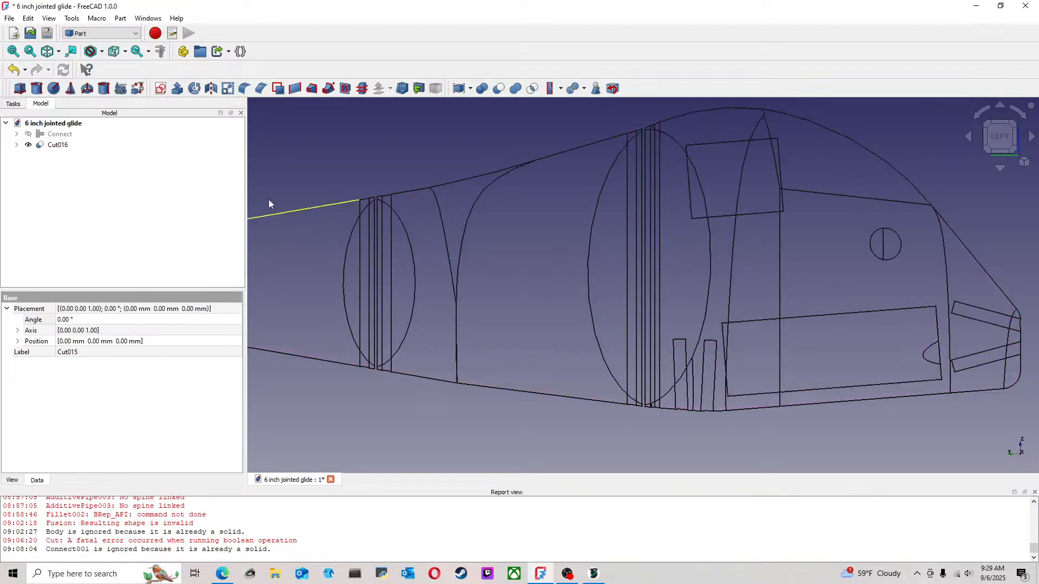
Add a new Part cylinder primitive to the lure model
click(36, 88)
scroll(877, 328, up, 4)
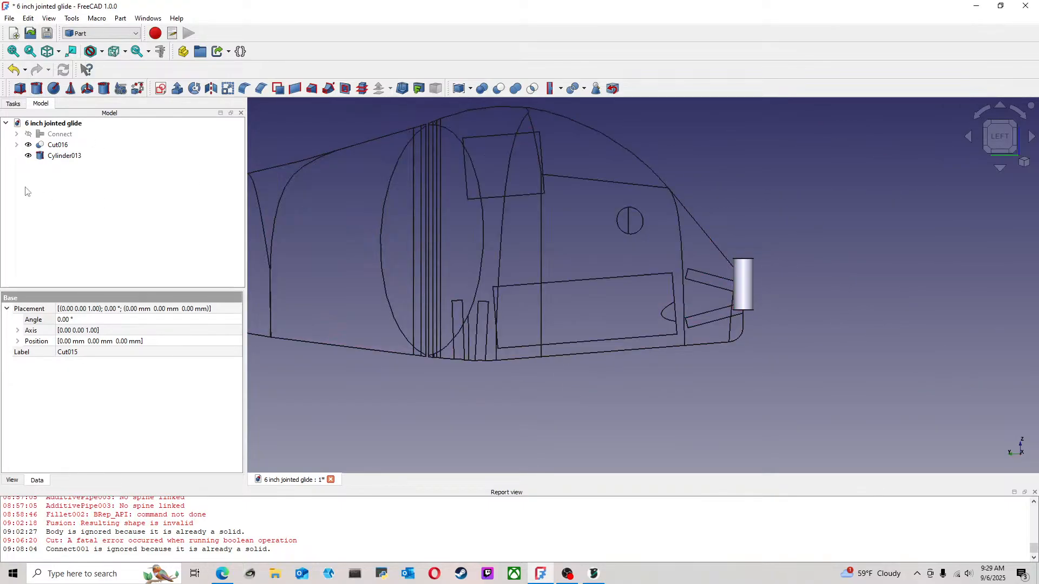
right_click(63, 156)
click(93, 170)
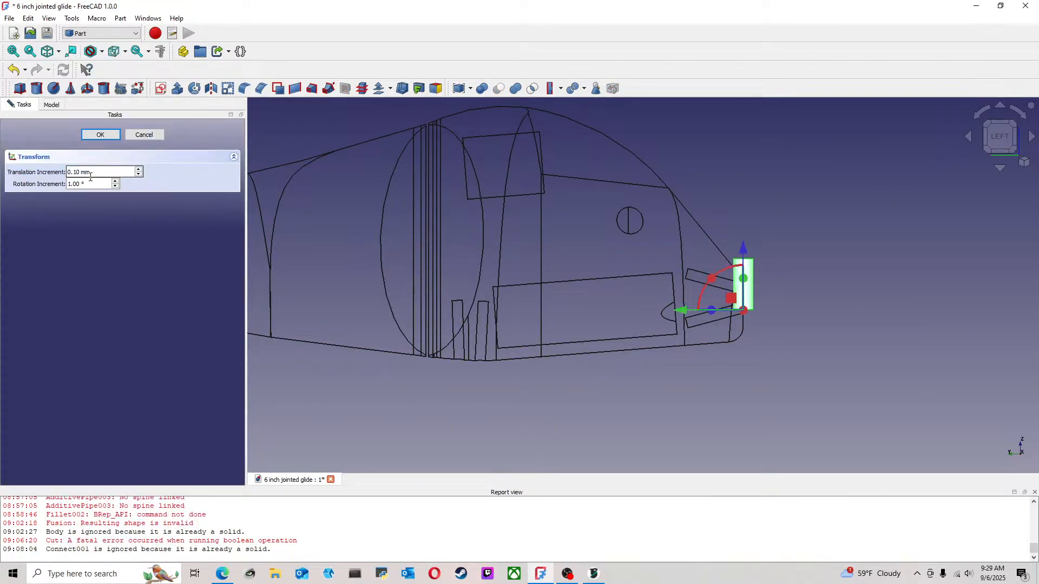
click(136, 135)
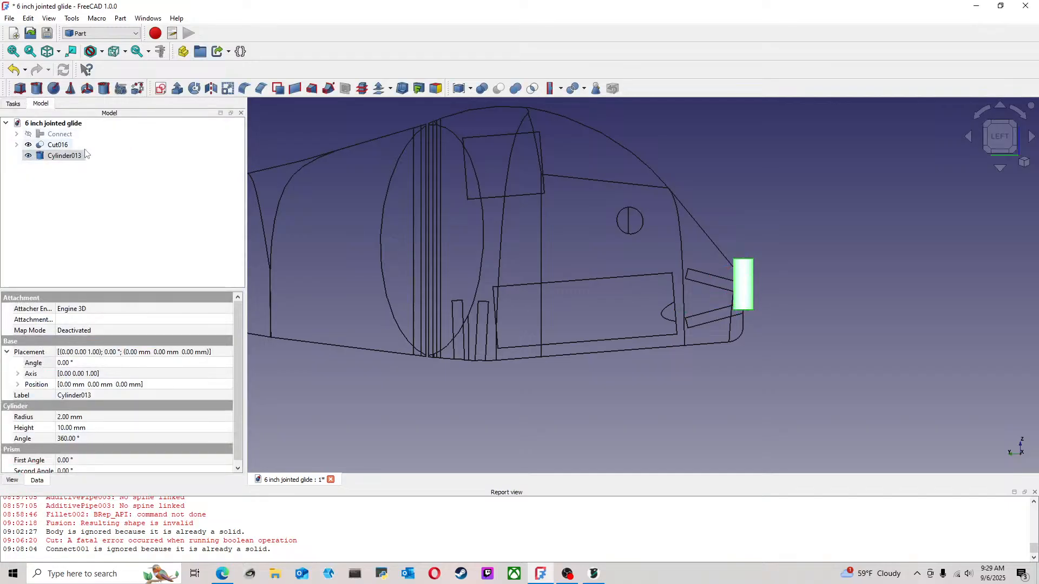
Edit the new cylinder's parameters, setting its radius to 3.25 mm and its height to 3 mm
right_click(80, 157)
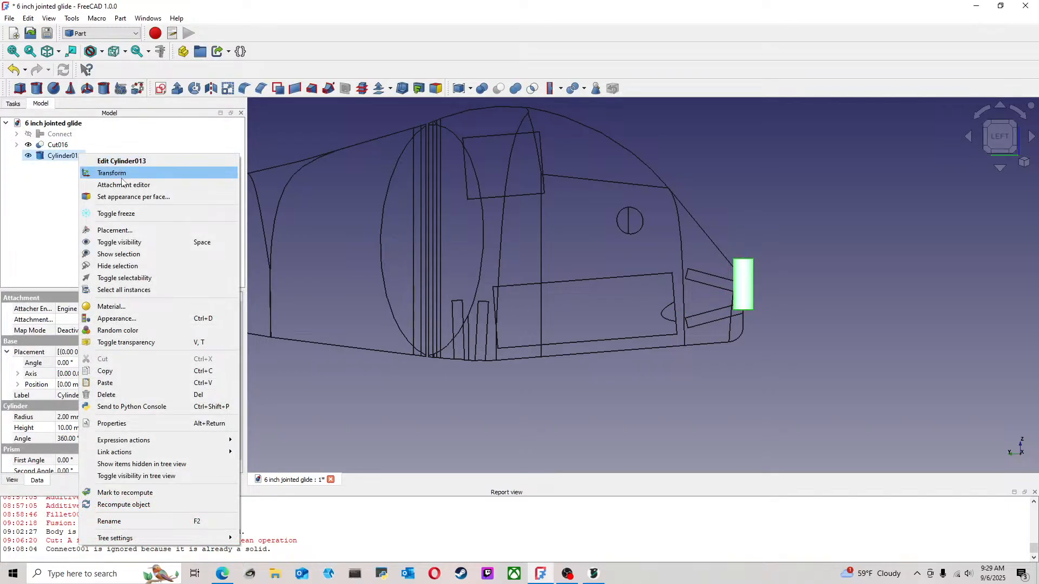
click(120, 162)
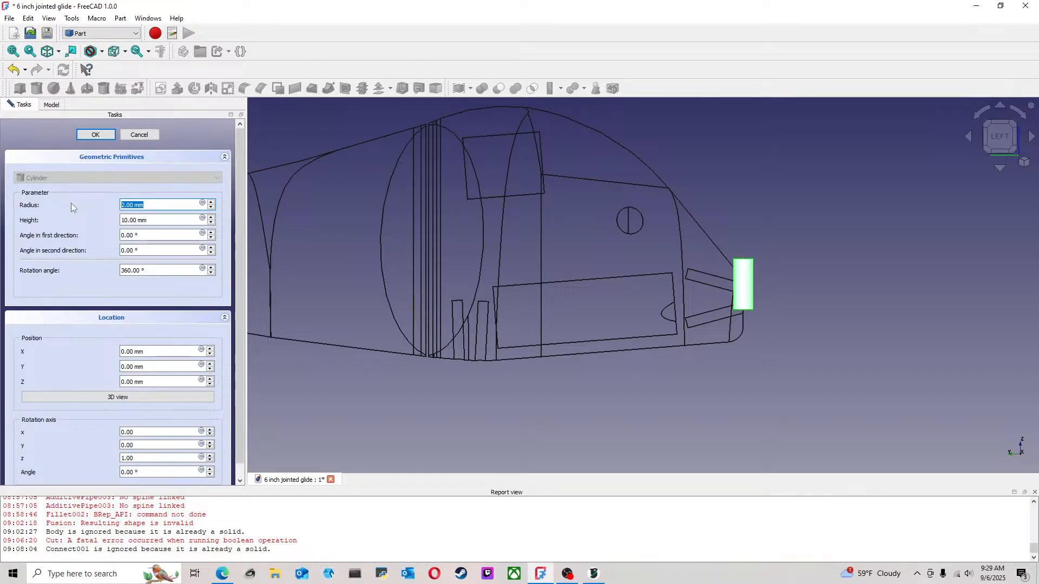
text(3.25)
key(Tab)
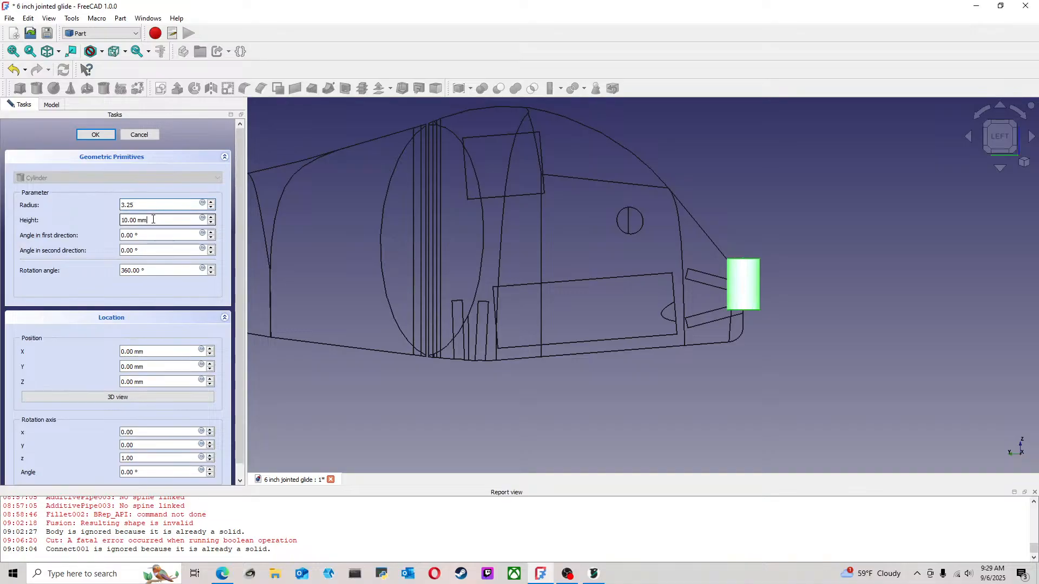
text(3)
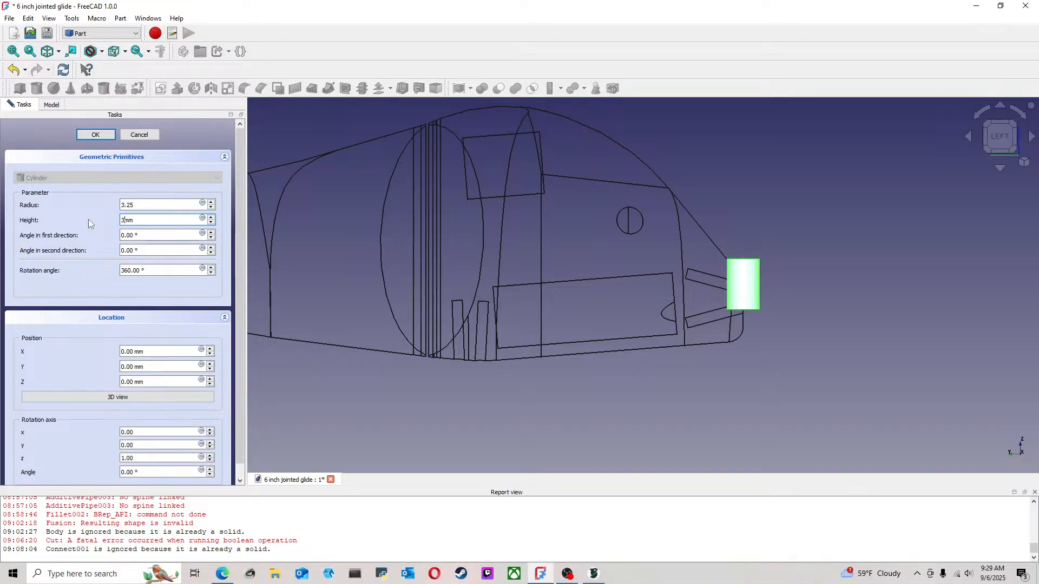
key(Return)
click(755, 136)
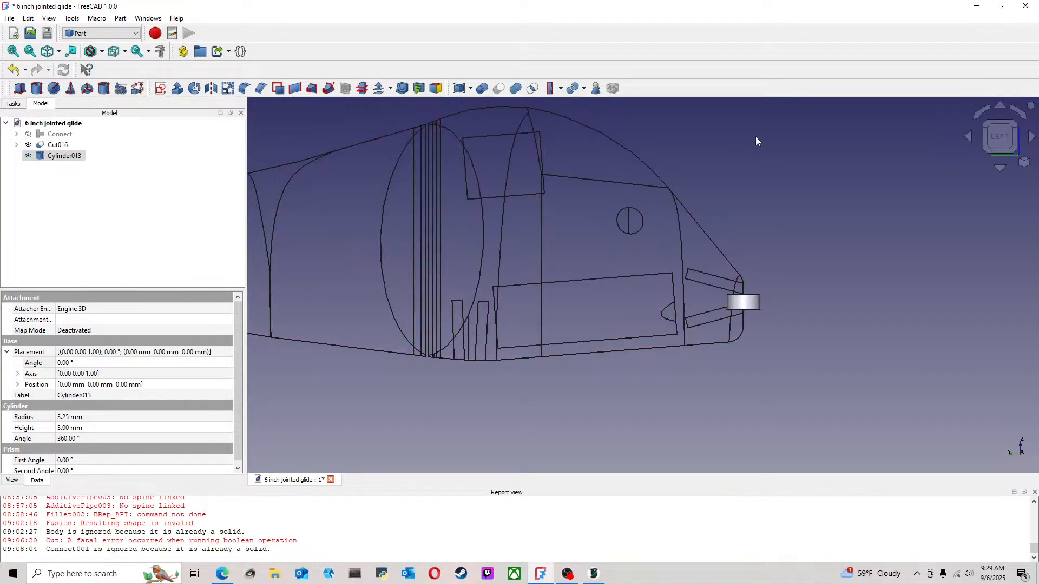
Transform the new cylinder along the Y axis to about 61.90 mm, over the vertical channels of the front joint
click(64, 155)
right_click(66, 155)
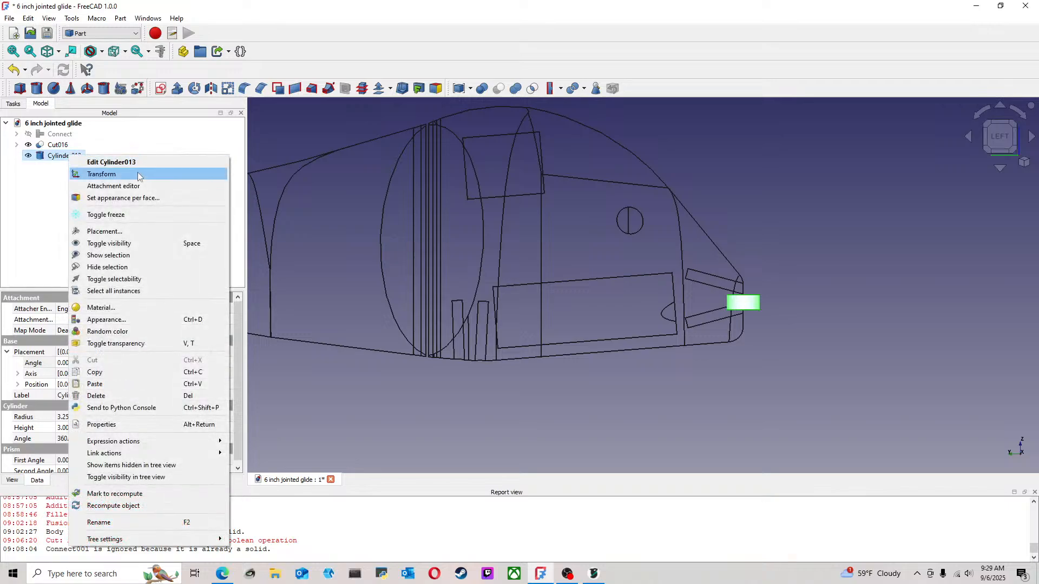
click(89, 173)
drag(680, 310, 364, 312)
scroll(426, 258, up, 5)
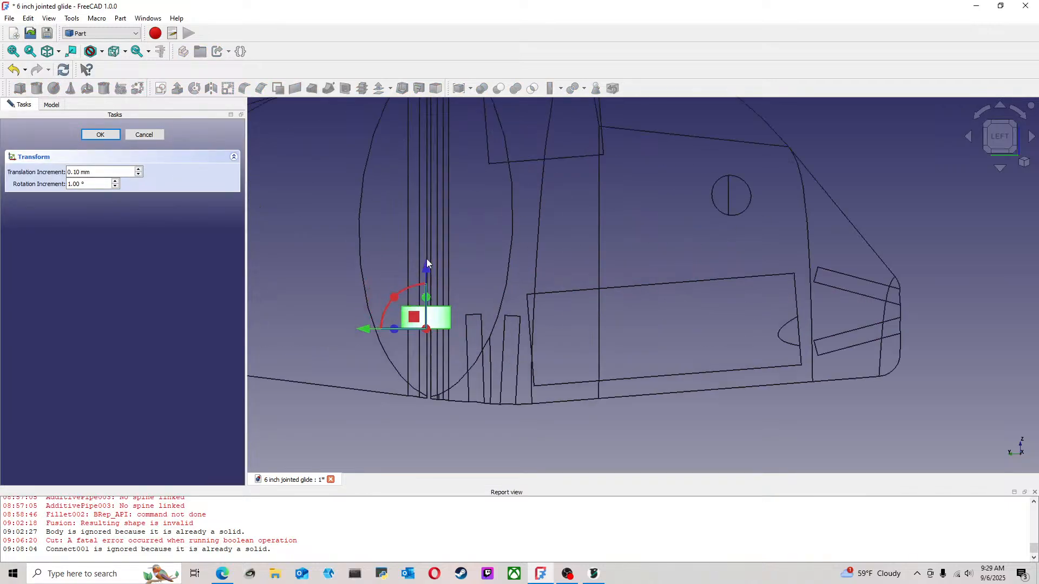
middle_drag(466, 197, 489, 263)
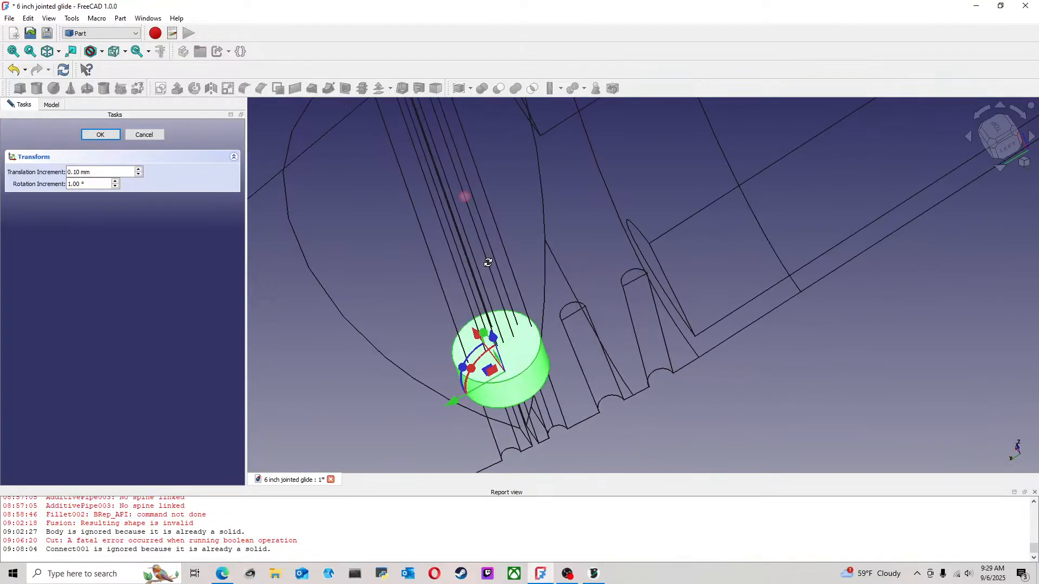
click(101, 134)
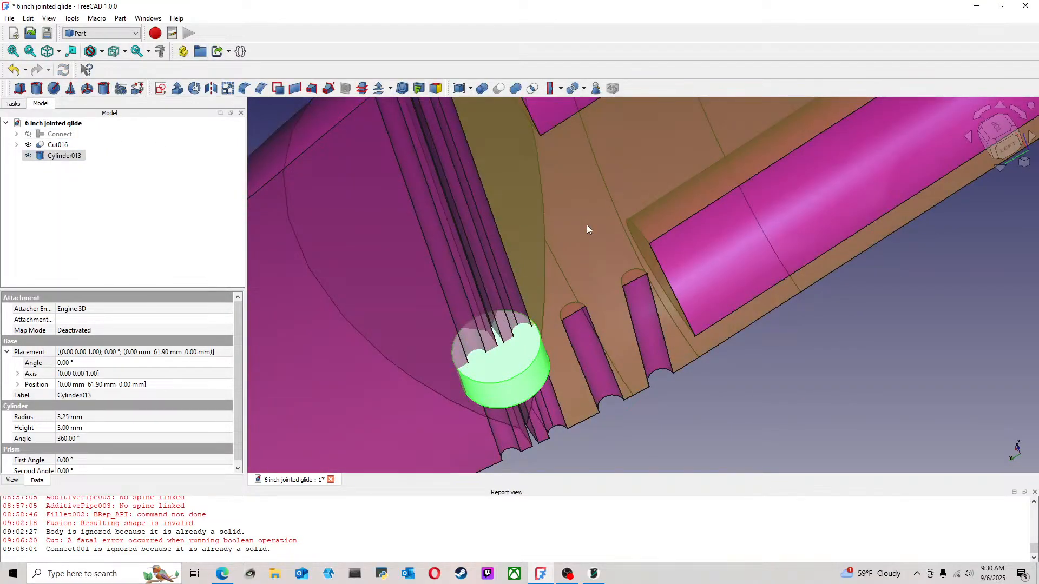
Show the front joint and its cylinder from the left side in wireframe display style
click(1000, 145)
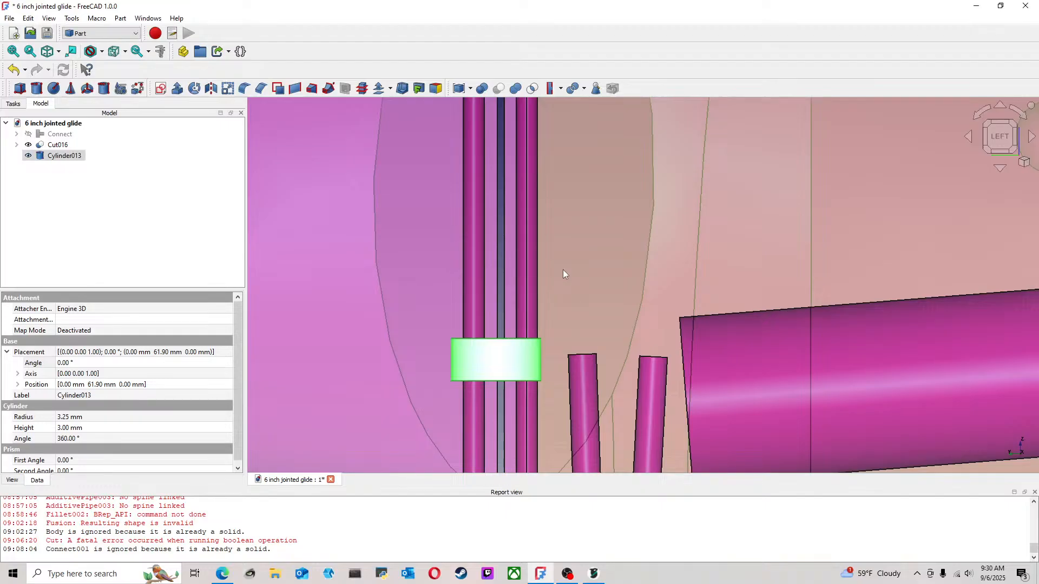
key(v)
key(3)
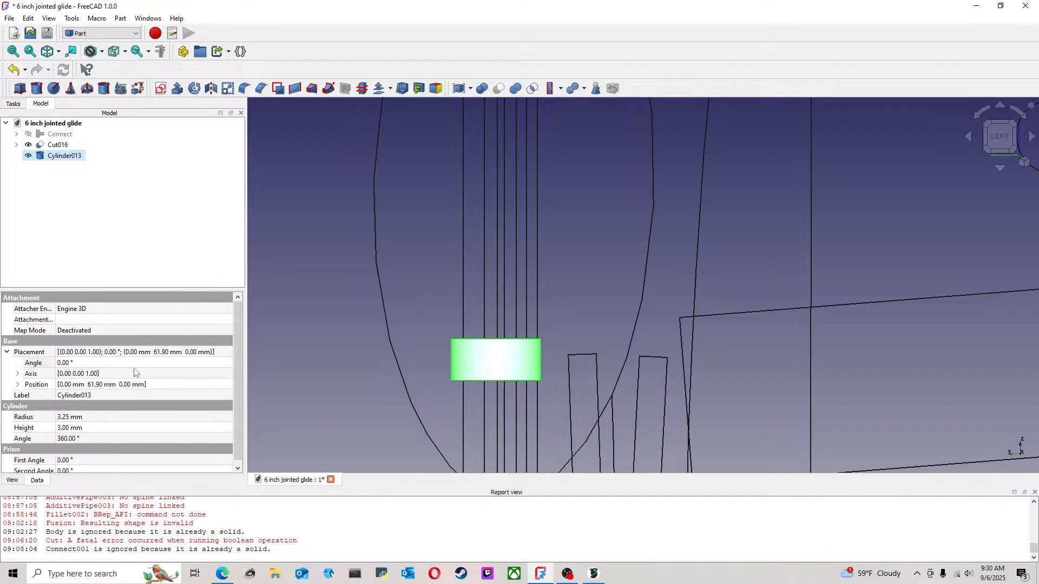
click(100, 385)
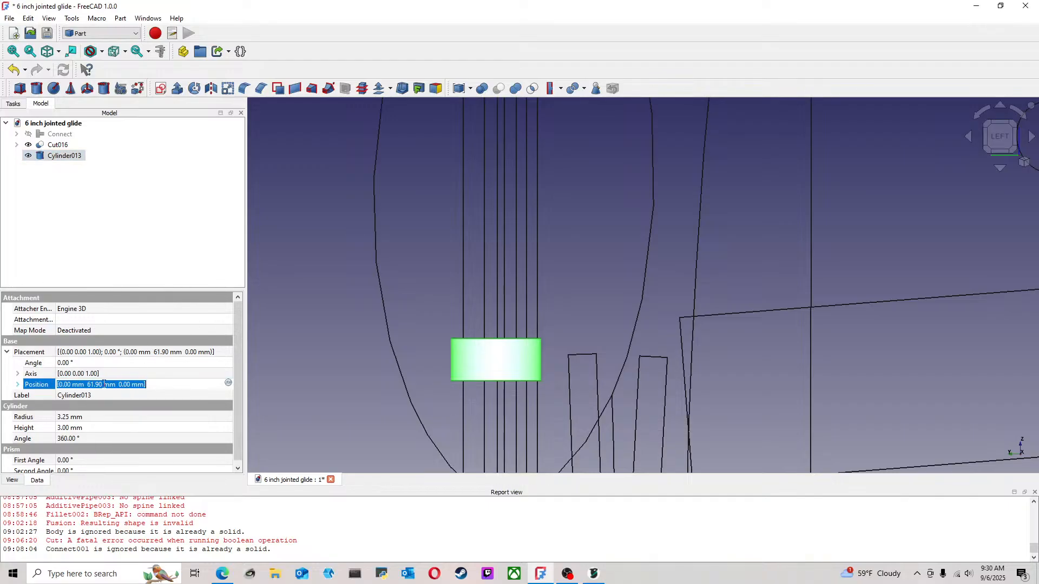
click(104, 384)
key(BackSpace)
key(BackSpace)
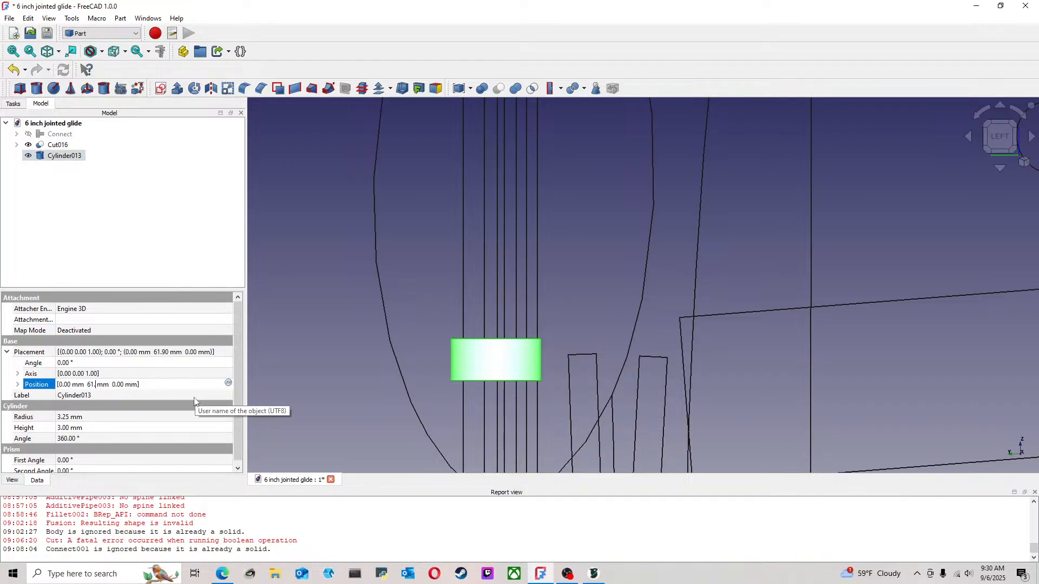
text(90)
key(Return)
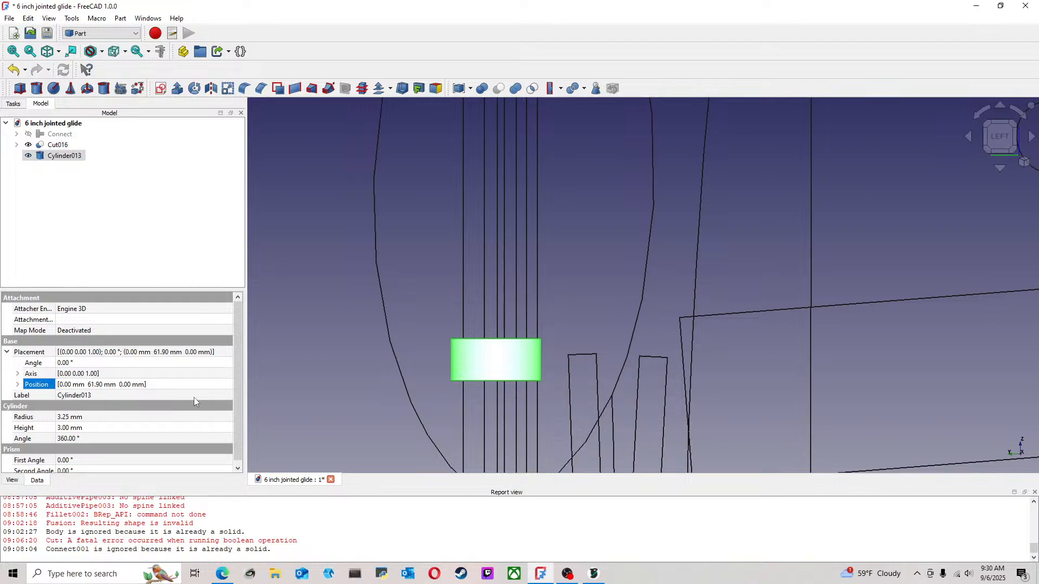
Set the new cylinder's Y position to 61.55 mm
click(19, 386)
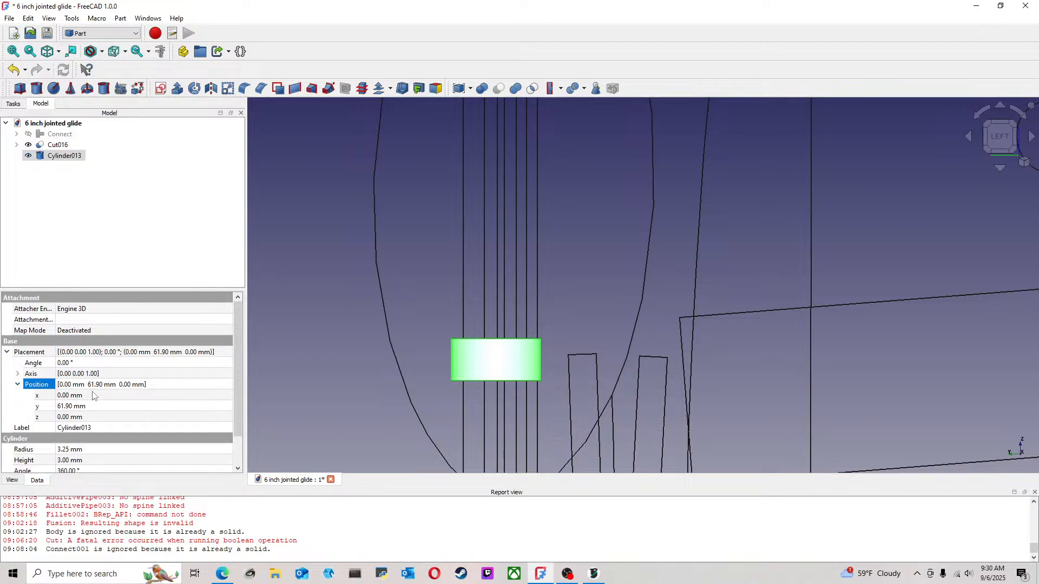
click(72, 406)
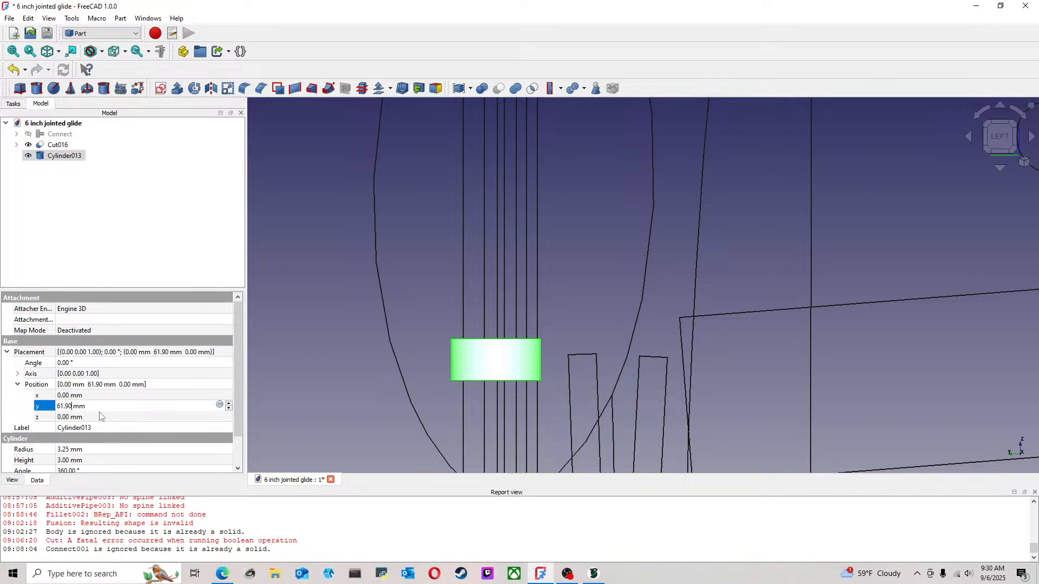
text(55)
key(Return)
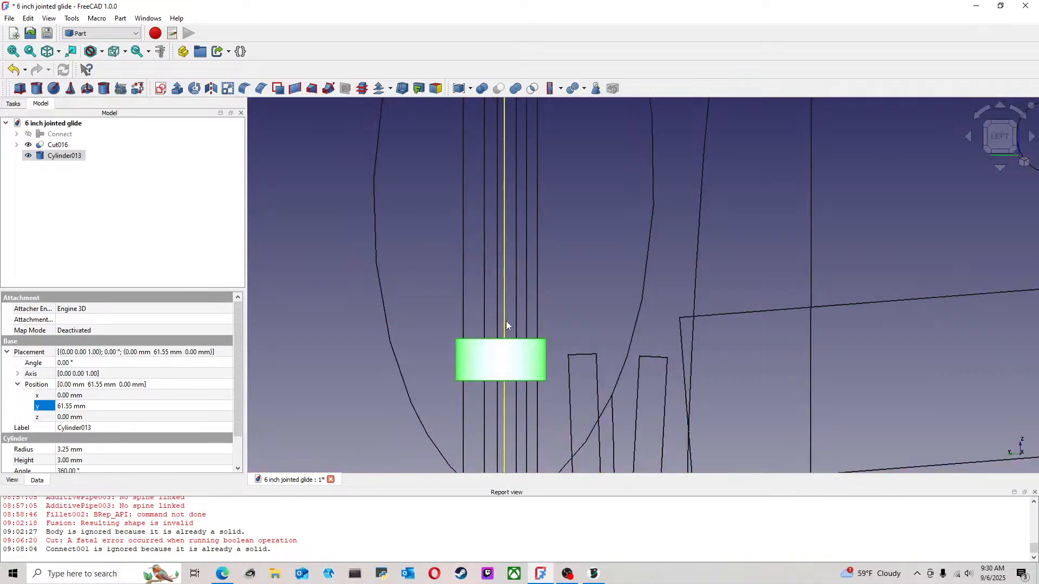
Expand Cut016 and its nested cuts down through Cut010 to reach the cylinders used in them
scroll(489, 282, down, 4)
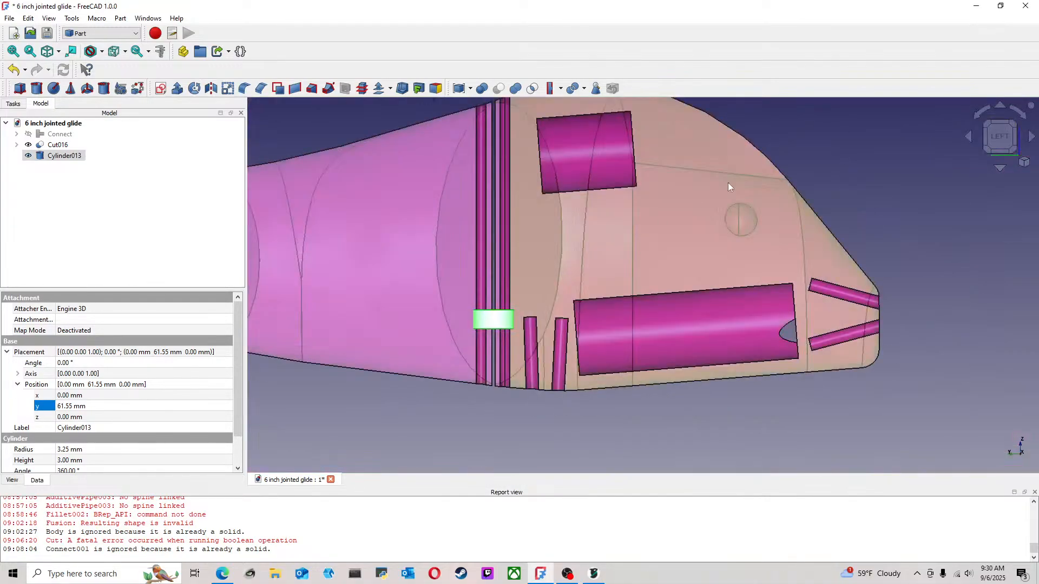
click(798, 175)
middle_drag(455, 262, 461, 296)
click(17, 145)
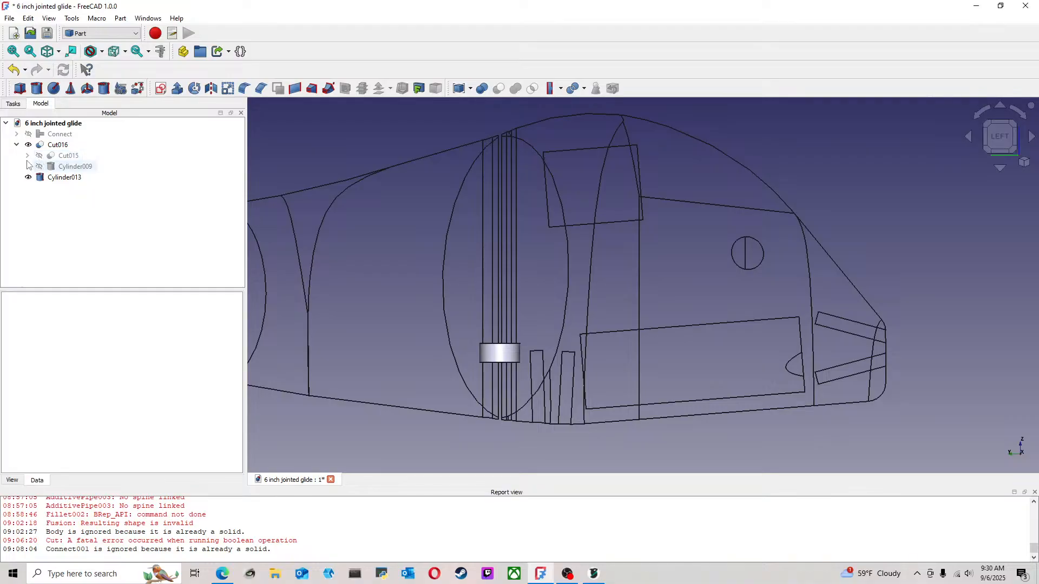
click(27, 155)
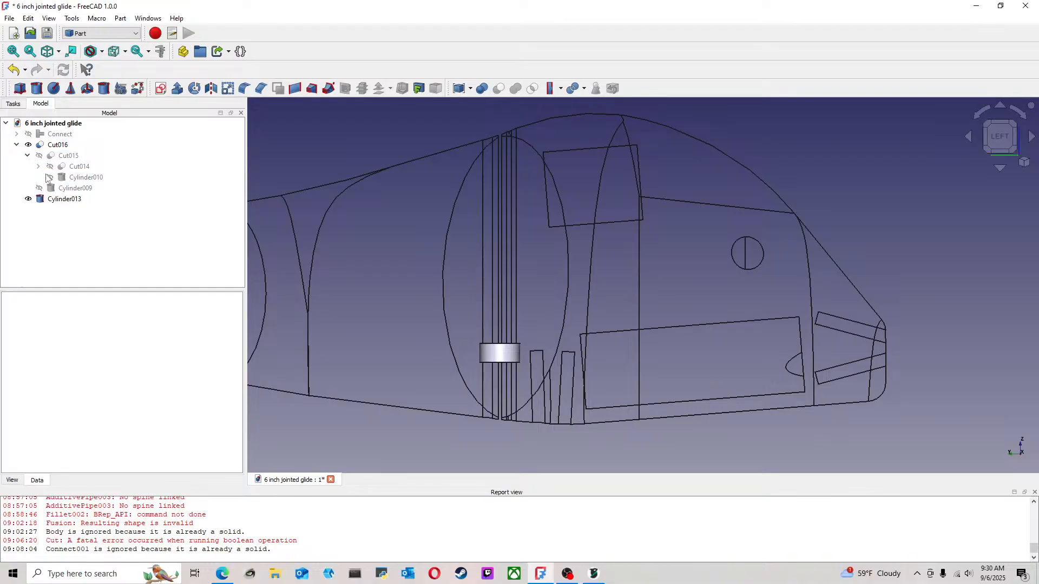
click(37, 166)
click(49, 177)
click(60, 187)
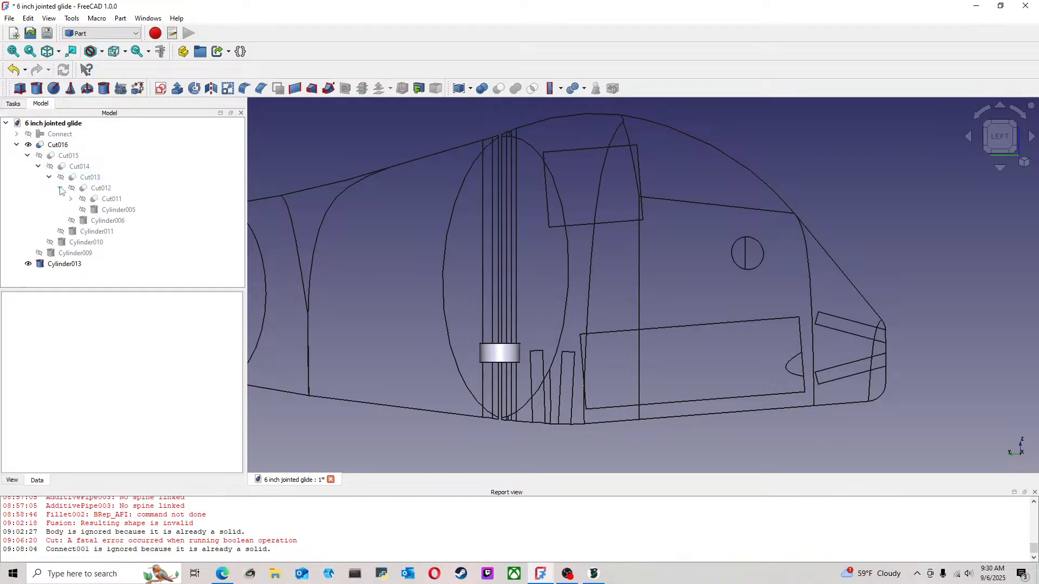
click(71, 199)
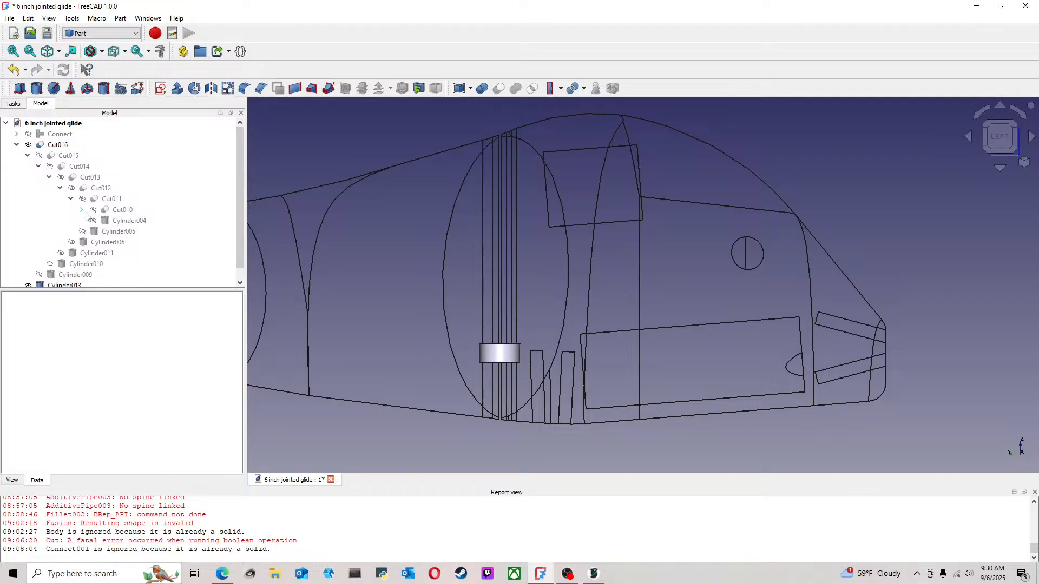
click(82, 209)
scroll(241, 220, down, 1)
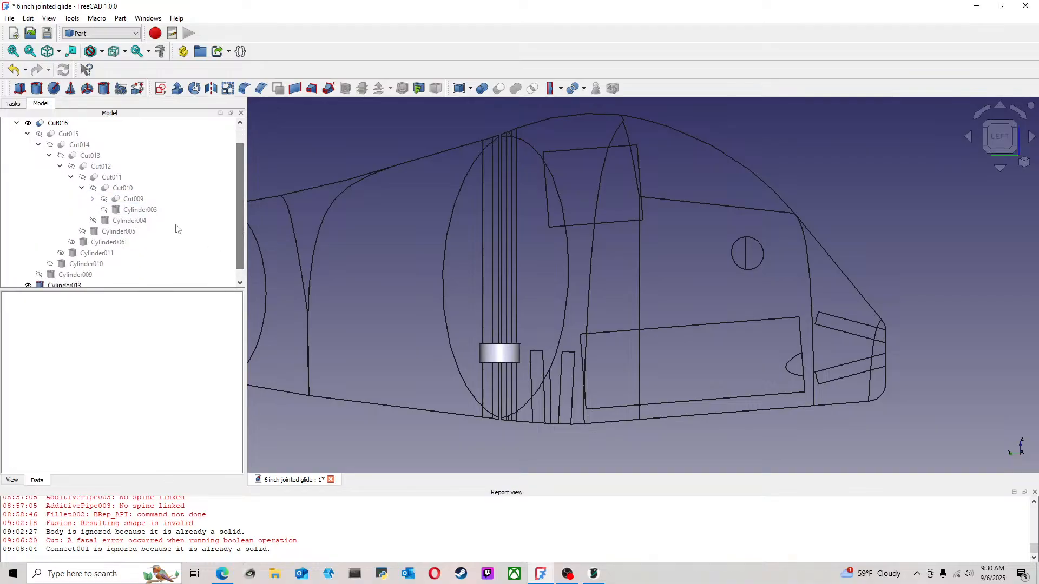
Make the joint pin cylinders Cylinder005, Cylinder004, Cylinder003 and Cylinder006 visible in the model
click(131, 232)
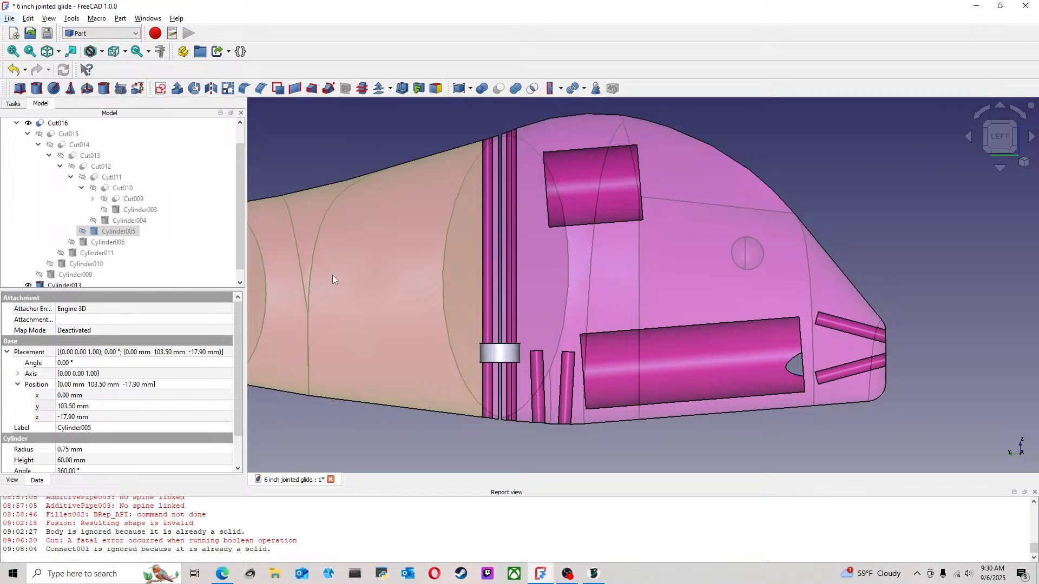
key(space)
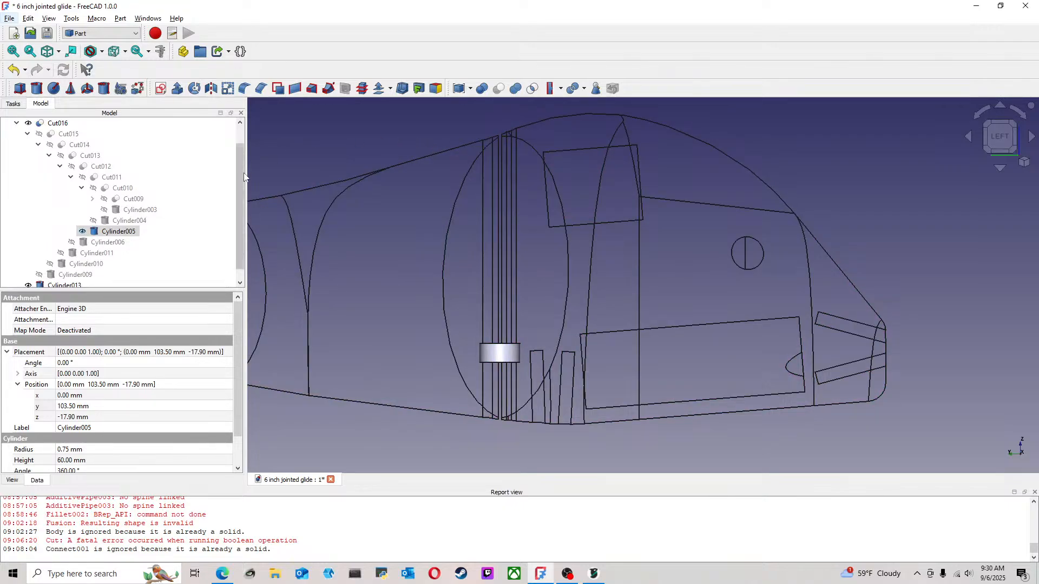
scroll(421, 274, down, 3)
click(387, 403)
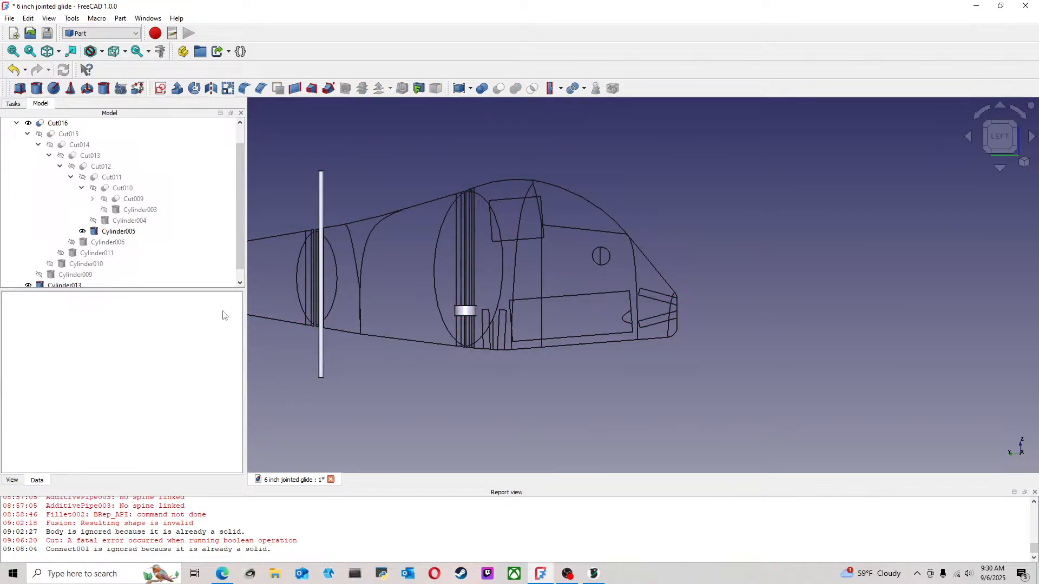
click(133, 222)
key(space)
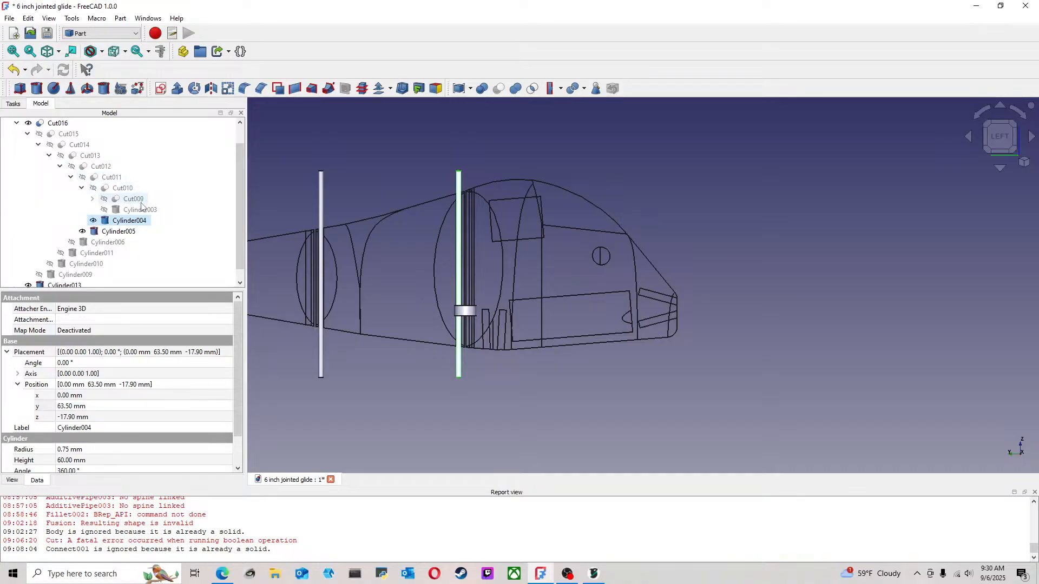
click(139, 210)
key(space)
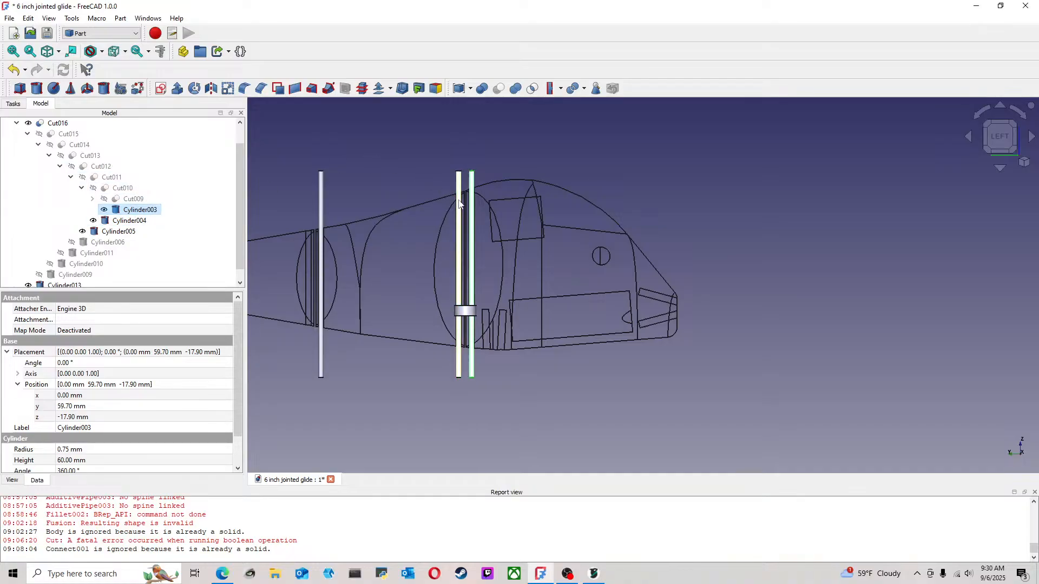
click(108, 242)
key(space)
click(399, 183)
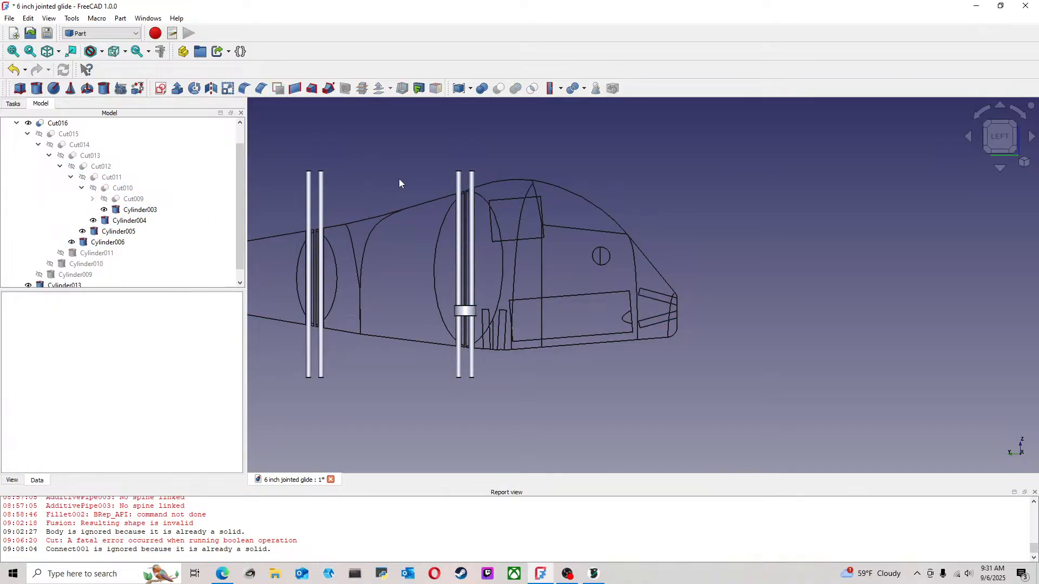
scroll(507, 191, up, 3)
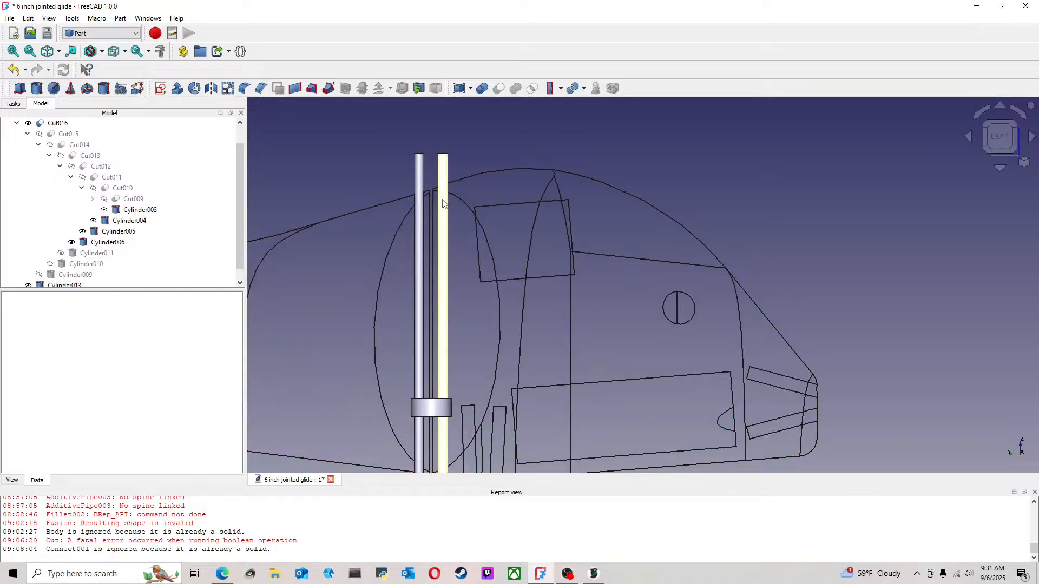
scroll(476, 288, up, 3)
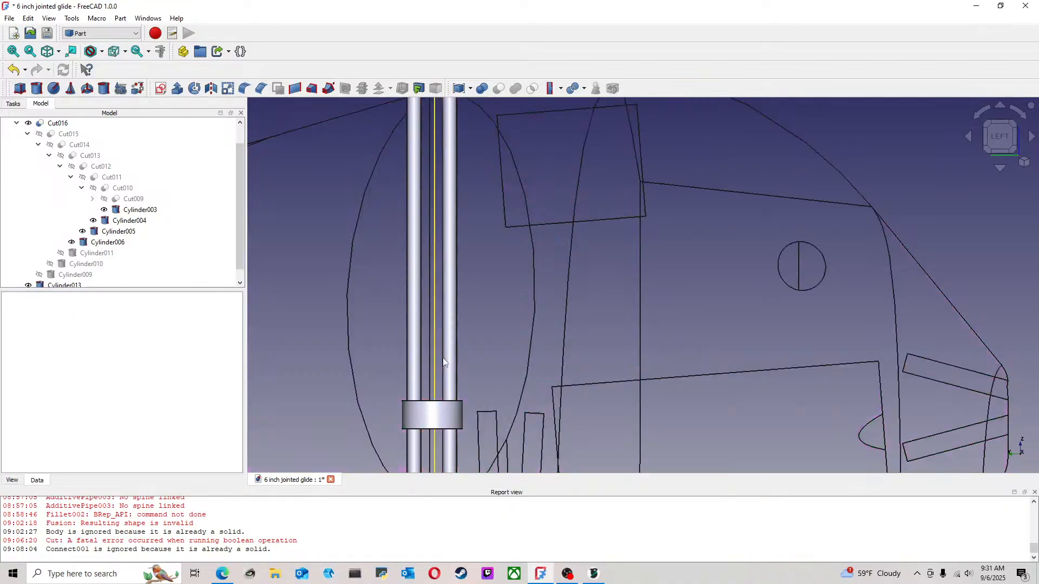
scroll(444, 361, up, 3)
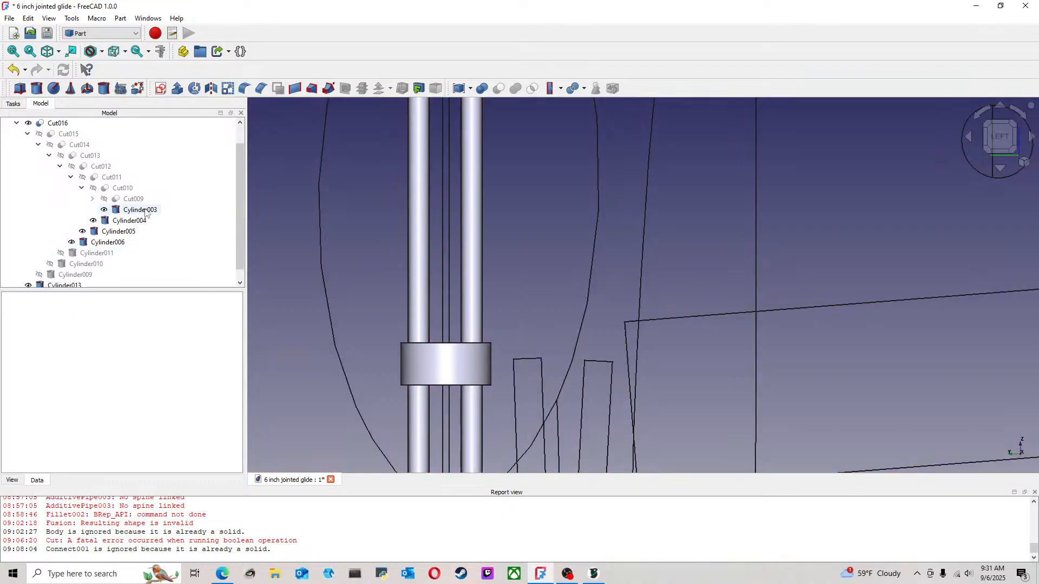
Set the Y position of Cylinder003, one of the front joint's pins, to 59.80 mm
click(140, 209)
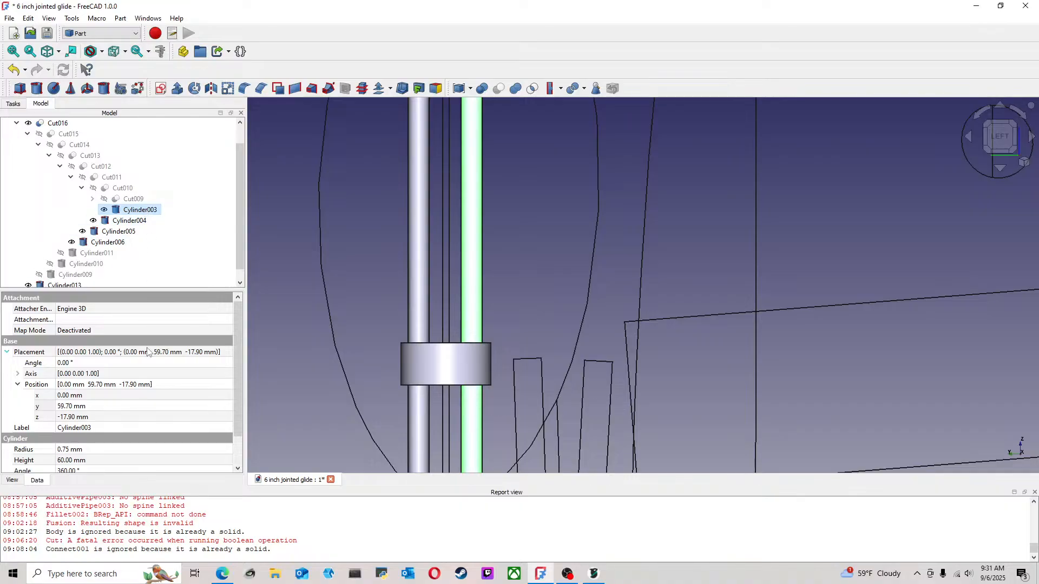
click(81, 409)
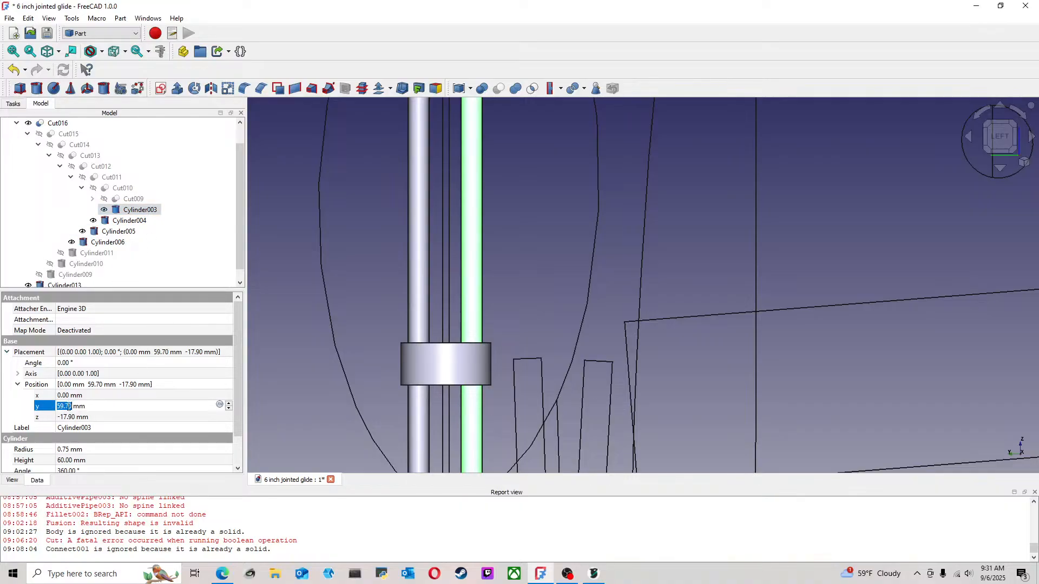
click(70, 407)
key(BackSpace)
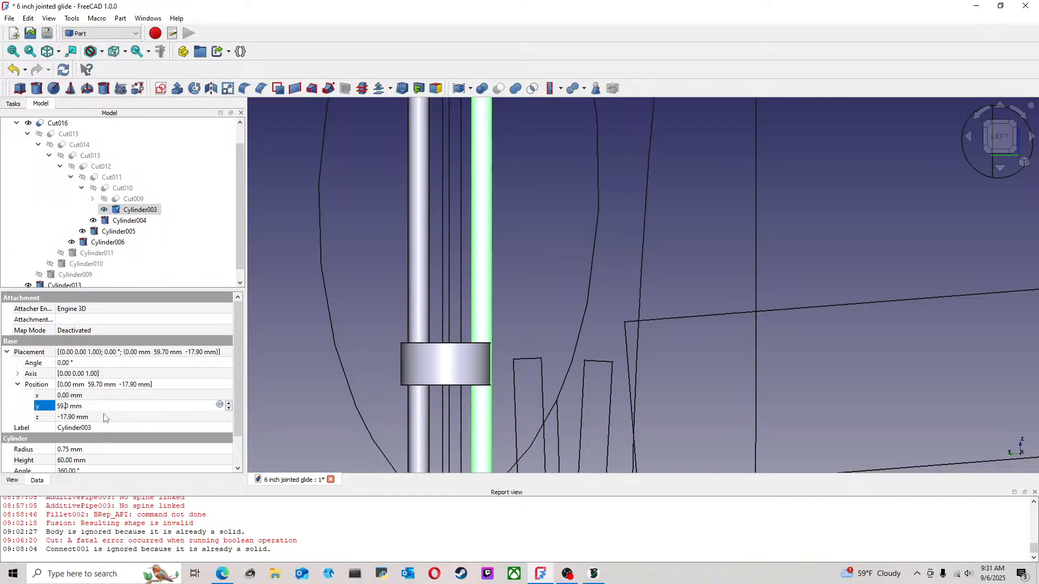
text(9)
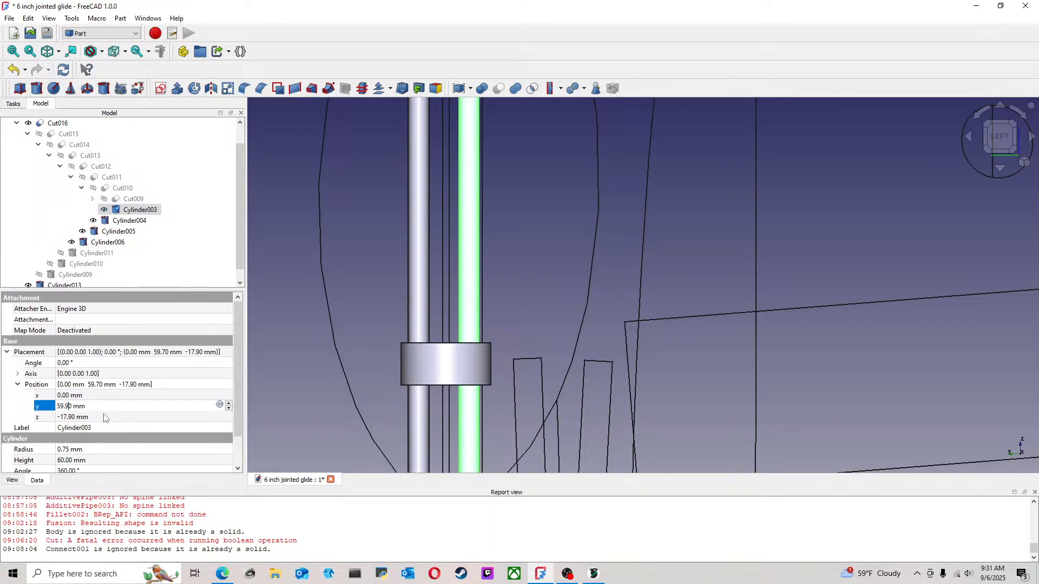
scroll(447, 310, up, 2)
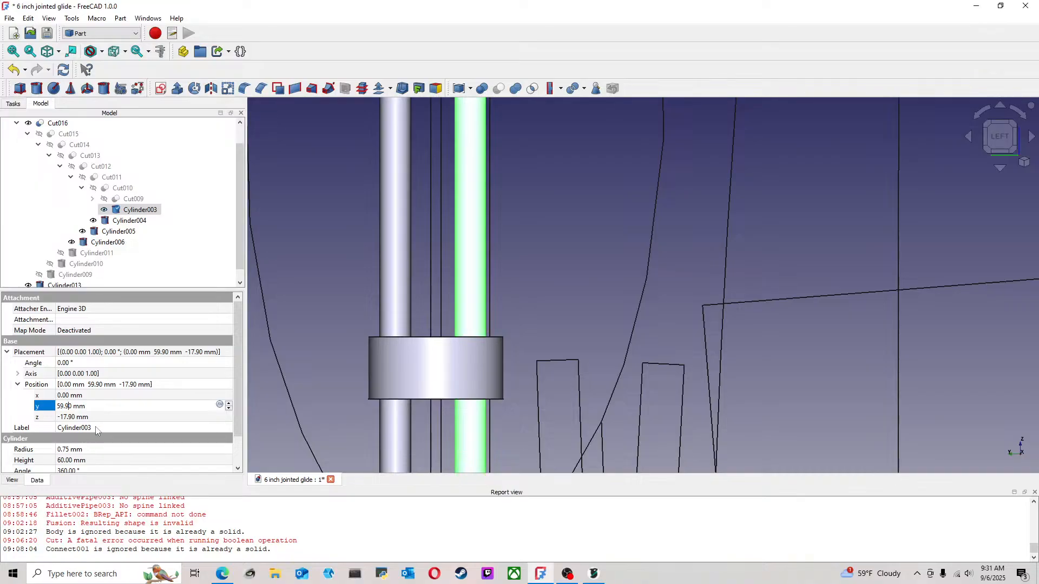
key(BackSpace)
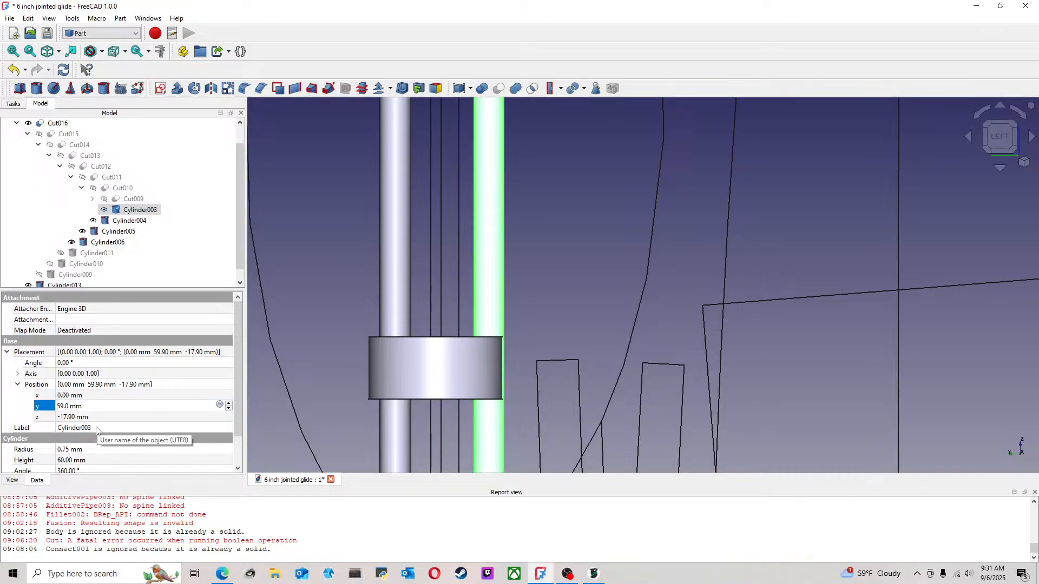
text(8)
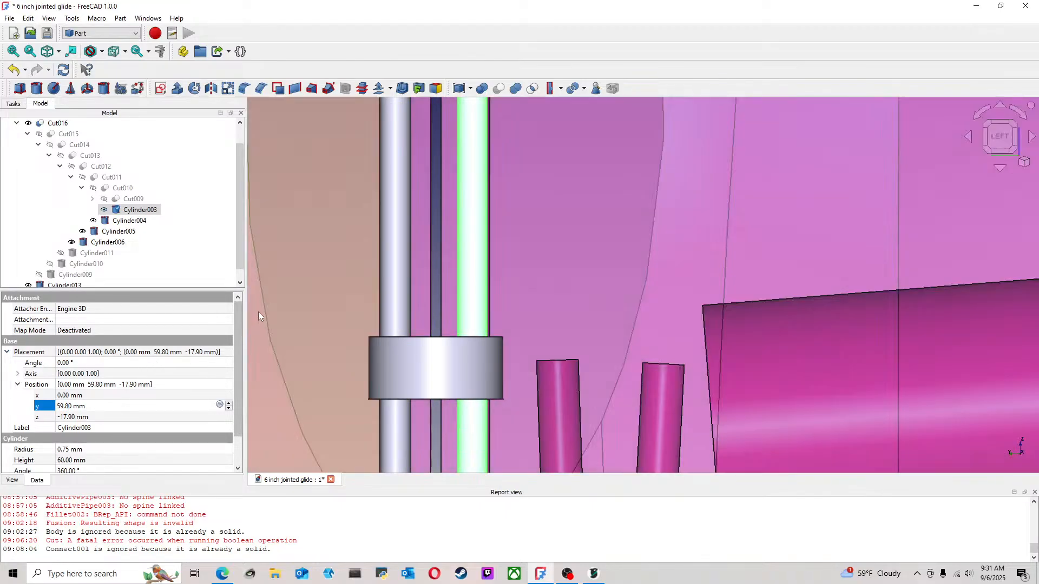
scroll(766, 309, down, 6)
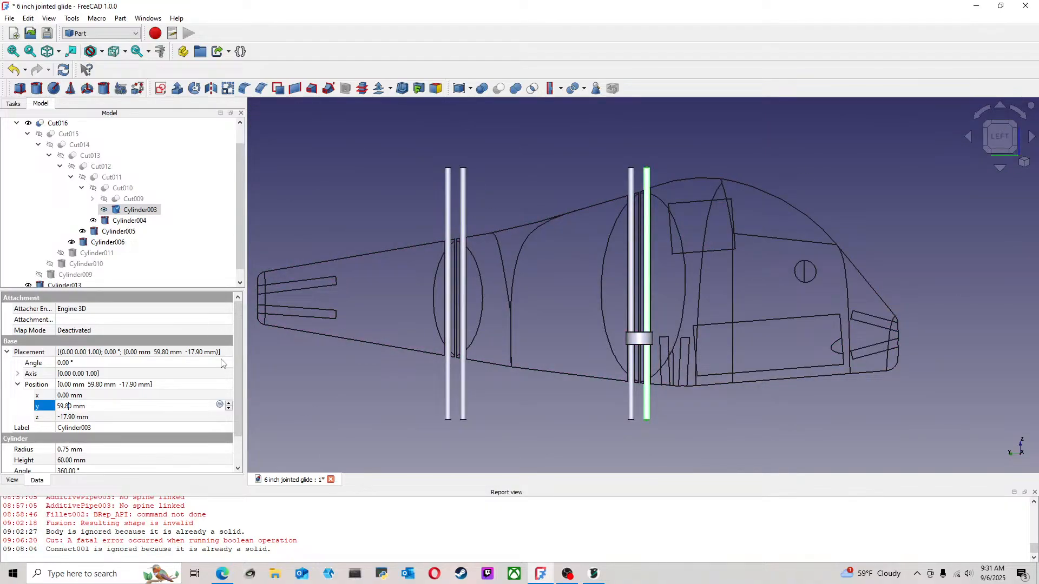
Try to change Cylinder004's Y coordinate to 63.4 mm directly within its combined position value
click(129, 221)
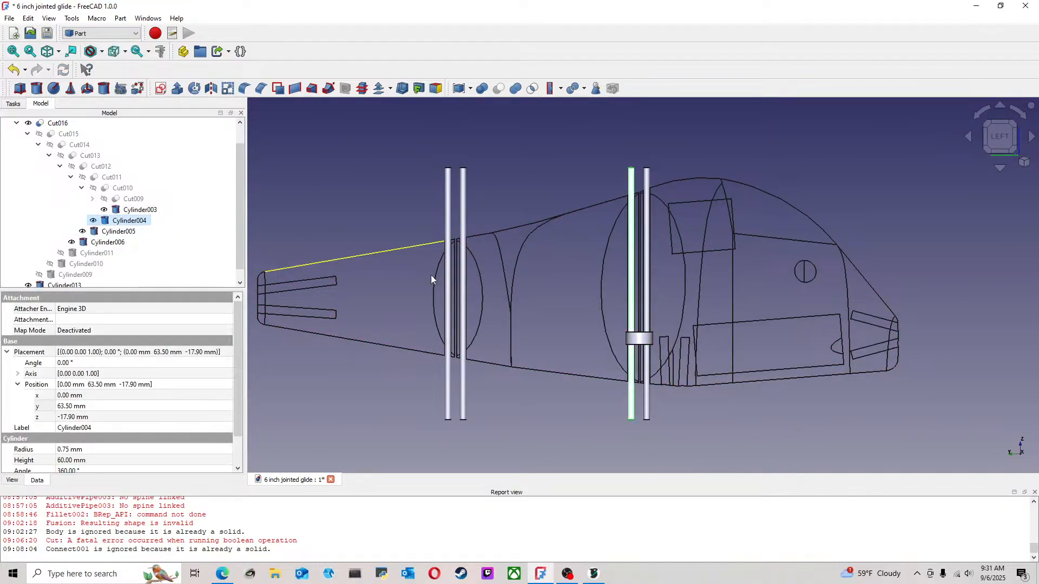
scroll(672, 286, up, 6)
scroll(672, 283, up, 1)
middle_drag(632, 349, 588, 223)
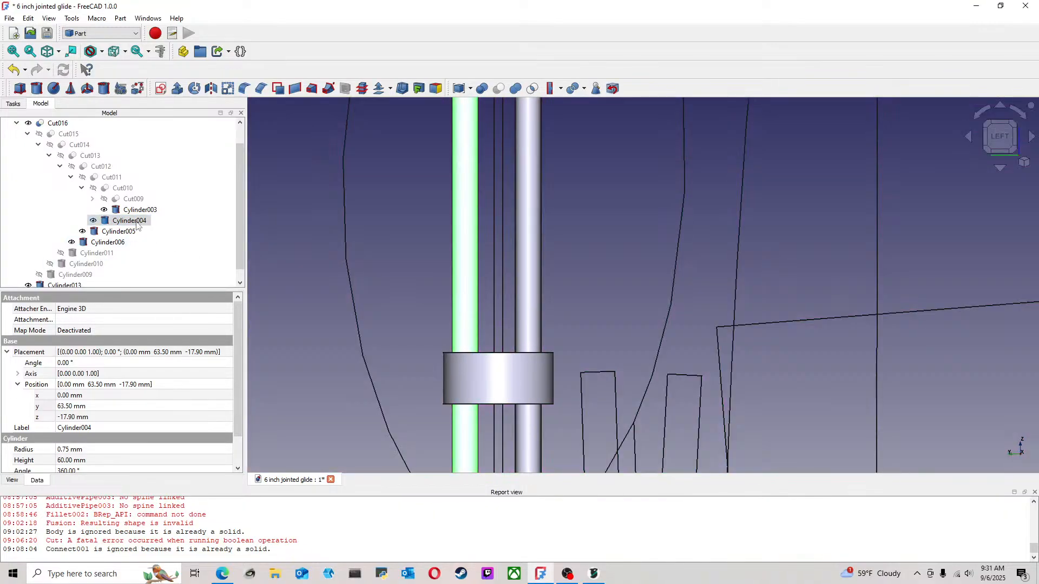
right_click(136, 222)
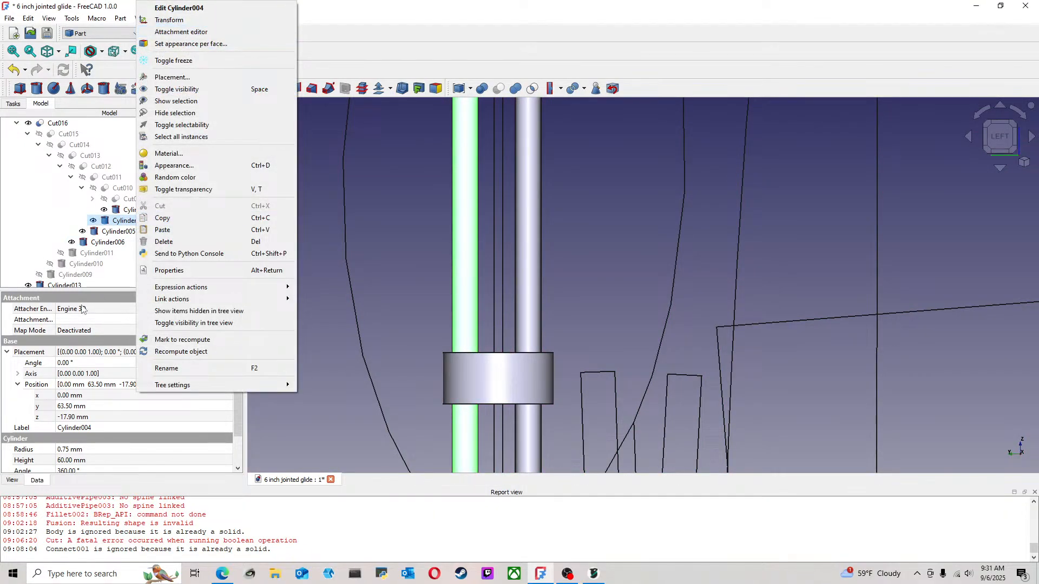
click(115, 222)
click(112, 383)
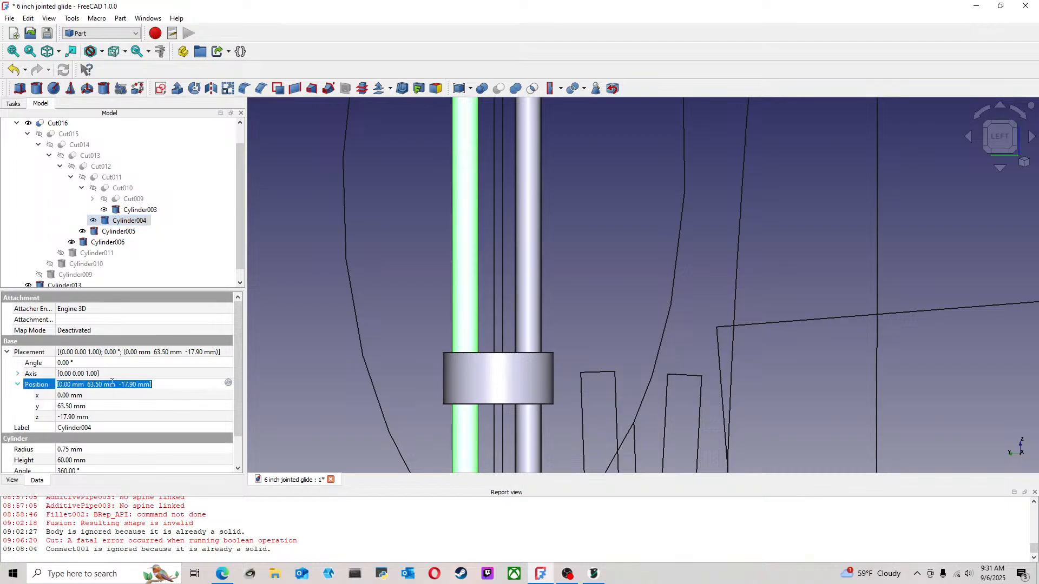
click(99, 385)
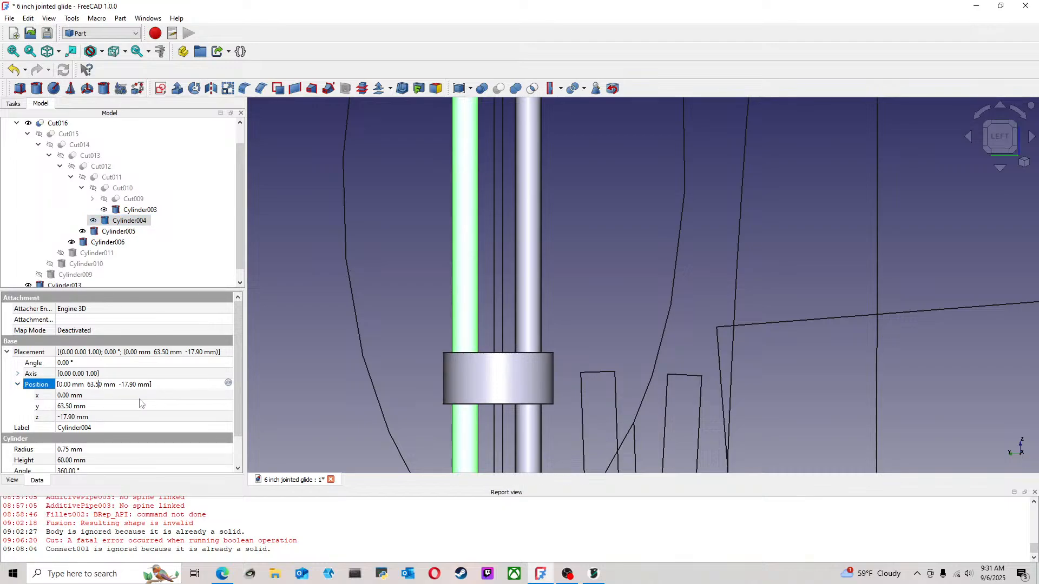
key(BackSpace)
text(4)
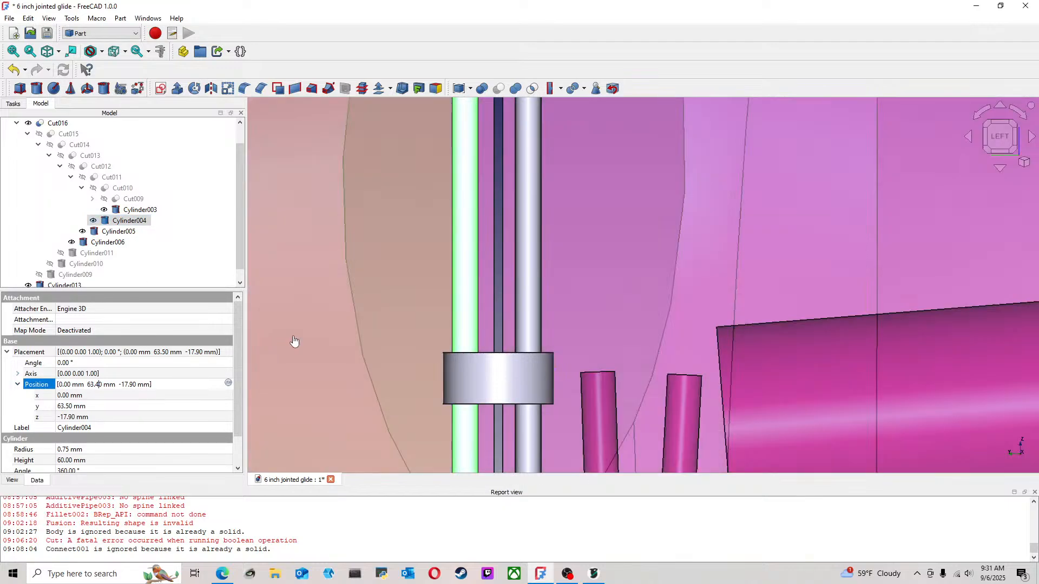
click(350, 370)
scroll(373, 381, down, 3)
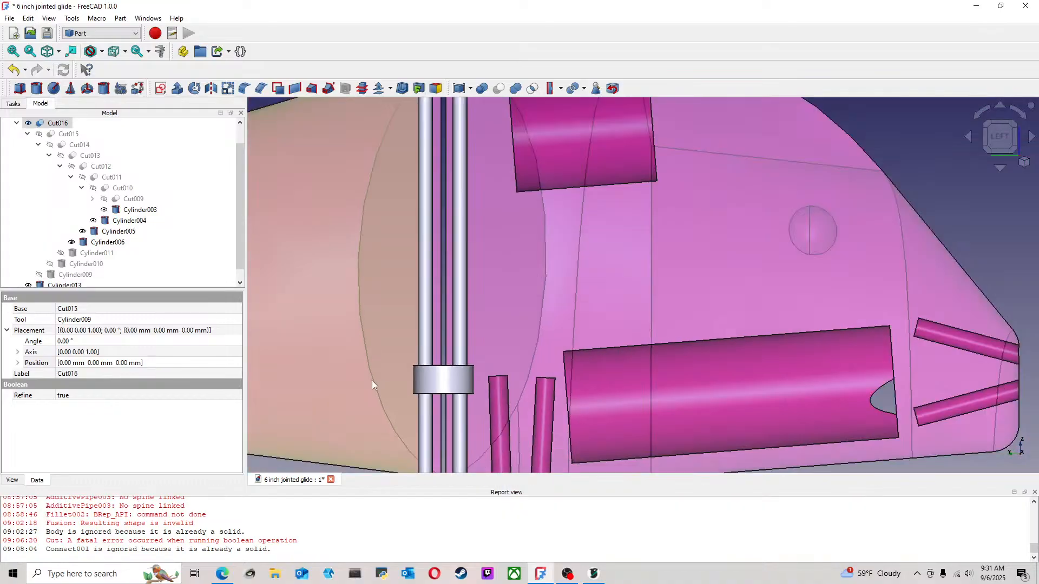
click(18, 363)
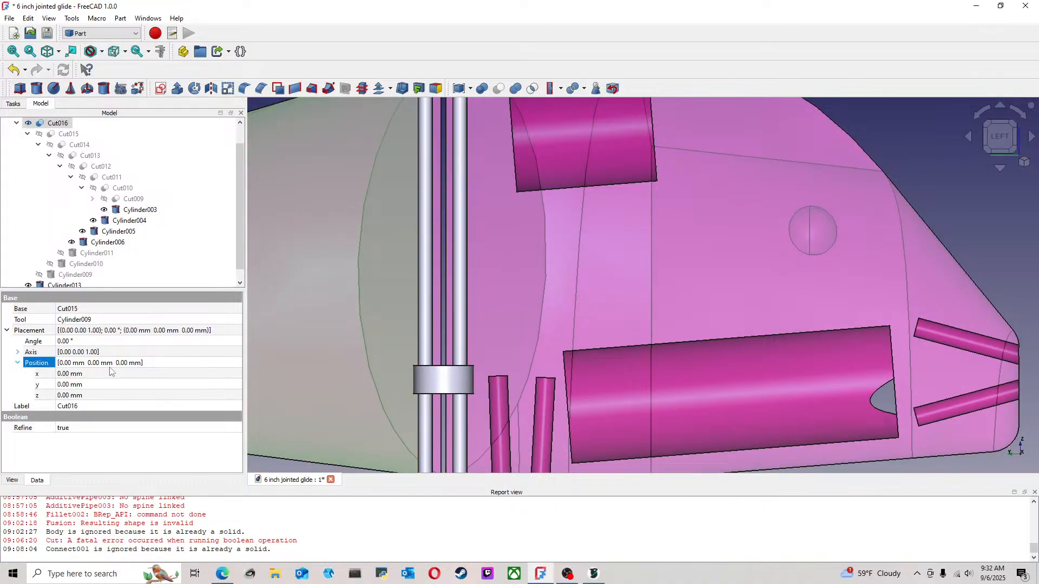
Set the Y position of Cylinder004, the front joint's rear pin, to 63.4 mm
click(428, 344)
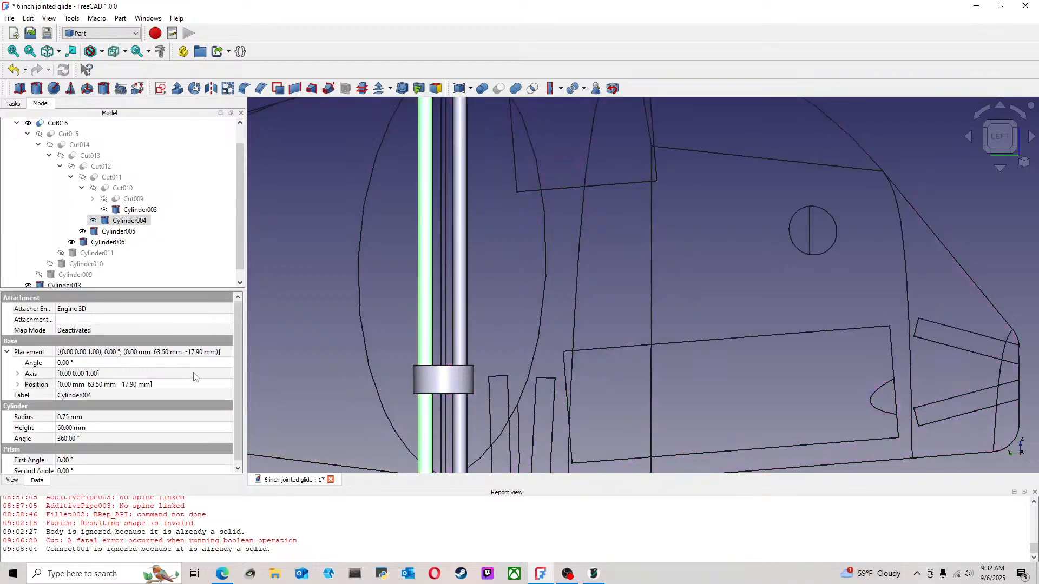
click(101, 384)
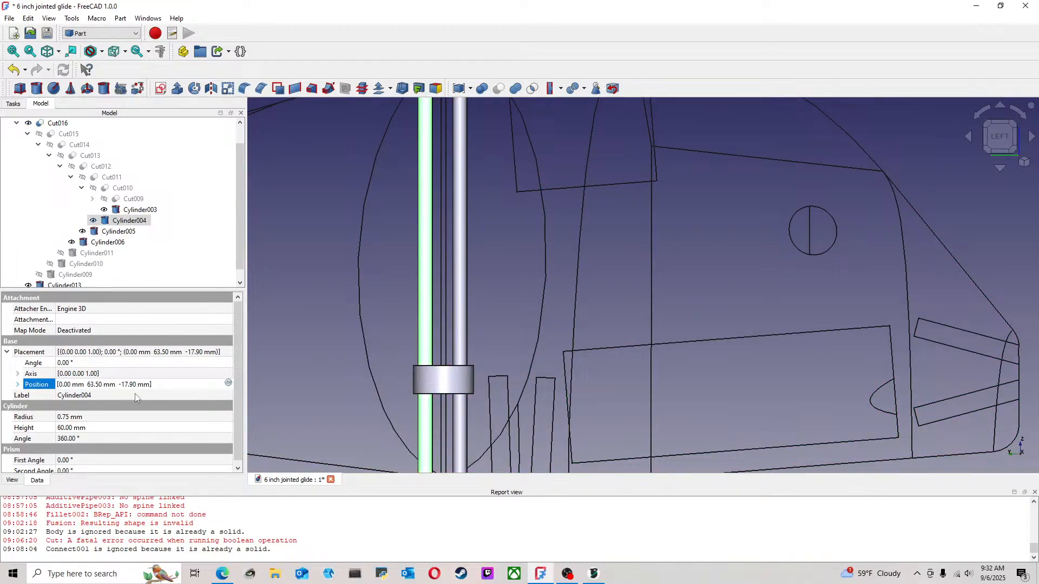
click(18, 384)
scroll(101, 393, down, 1)
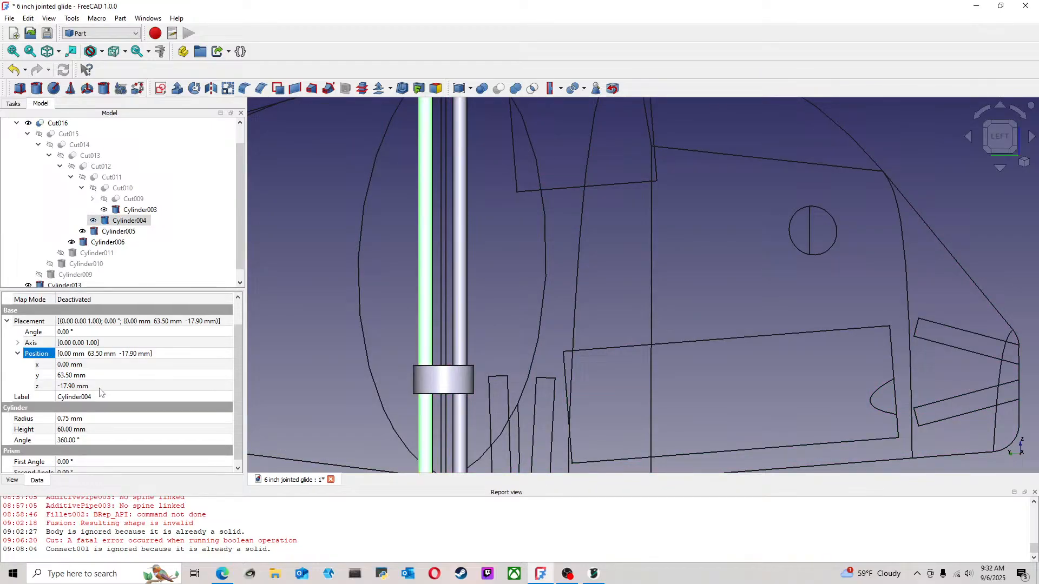
click(65, 376)
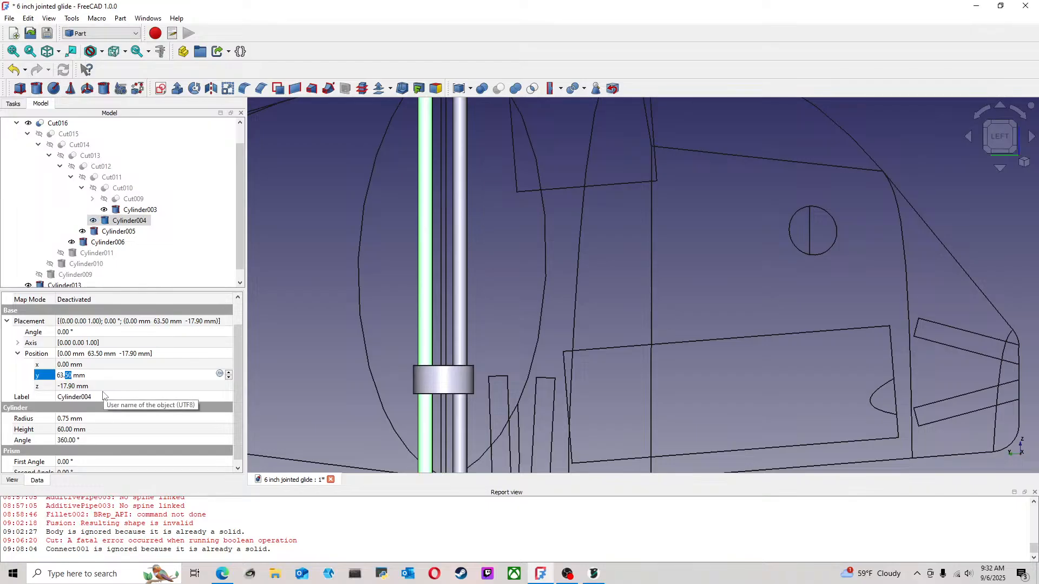
text(4)
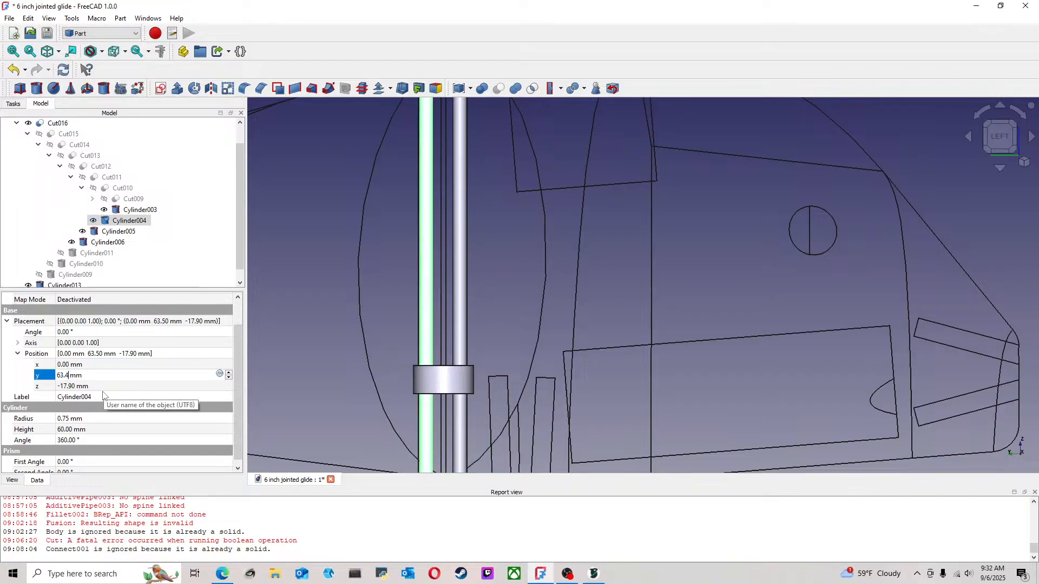
Examine how both front joint pins line up within the short cylinder, up close and across the whole body
scroll(419, 358, up, 2)
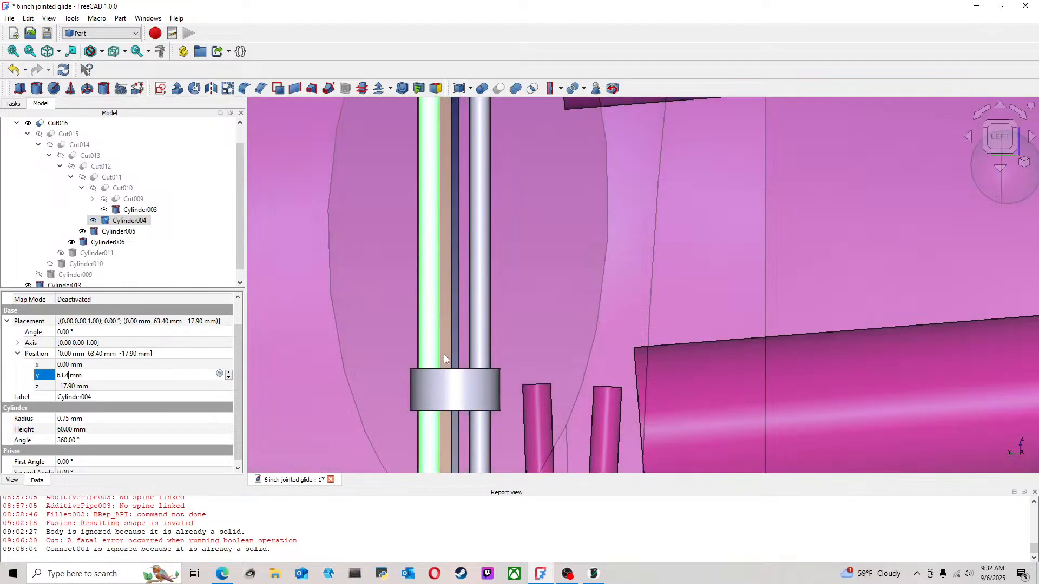
scroll(446, 355, up, 1)
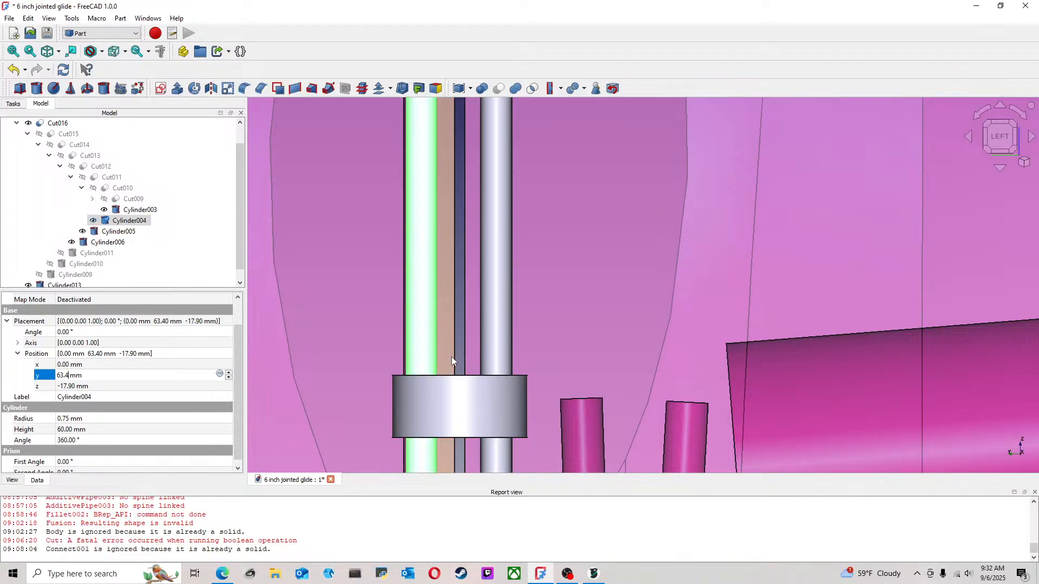
scroll(452, 356, up, 1)
scroll(451, 362, down, 3)
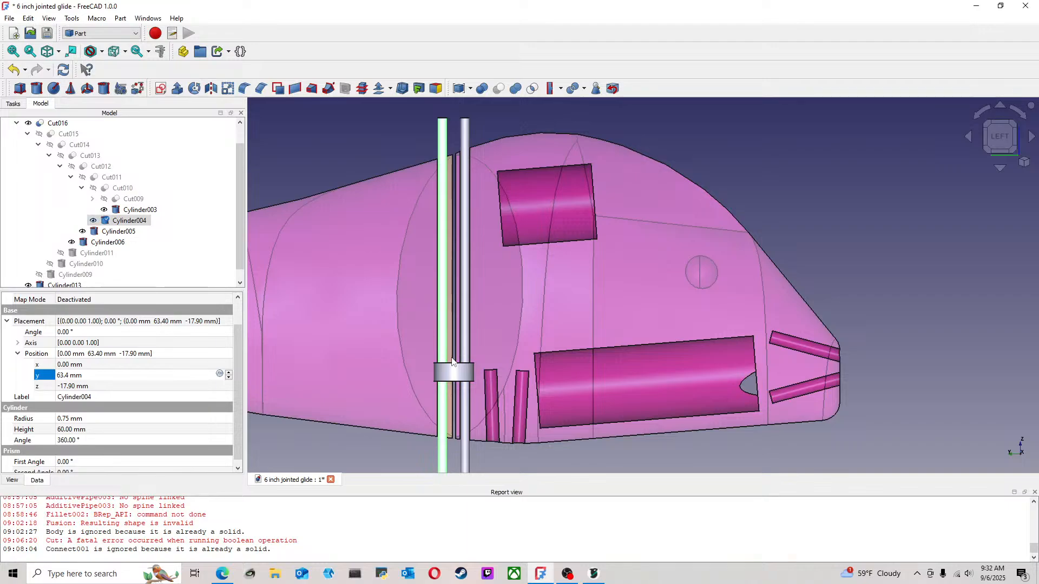
scroll(452, 361, down, 1)
scroll(398, 367, up, 4)
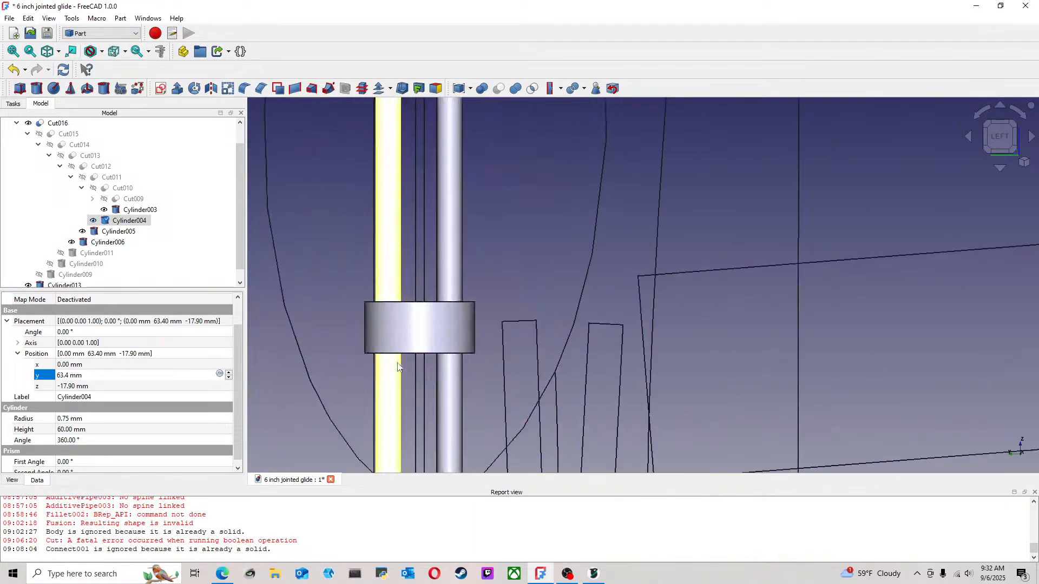
scroll(398, 367, up, 1)
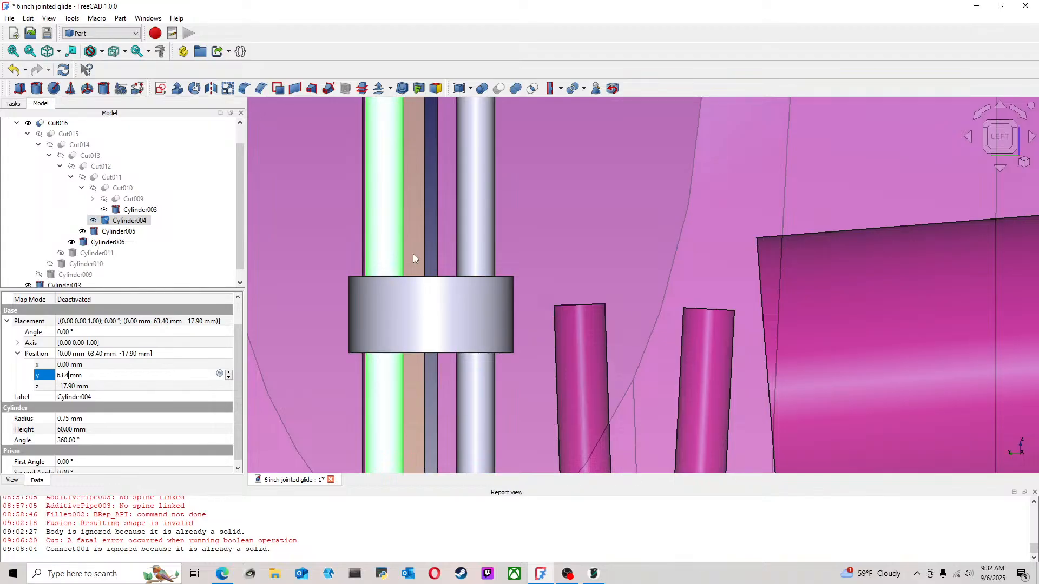
scroll(414, 258, down, 2)
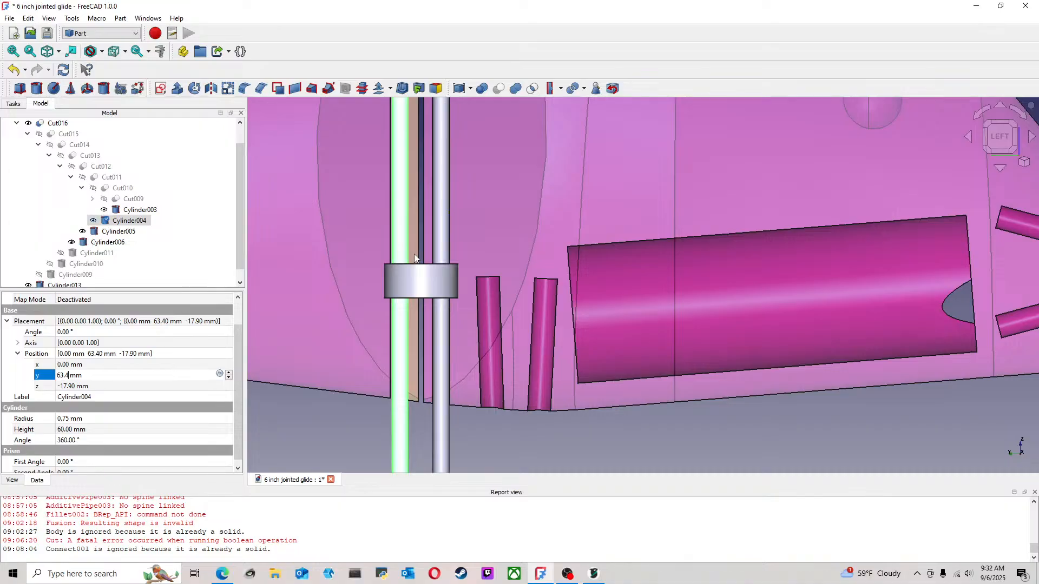
scroll(414, 258, down, 2)
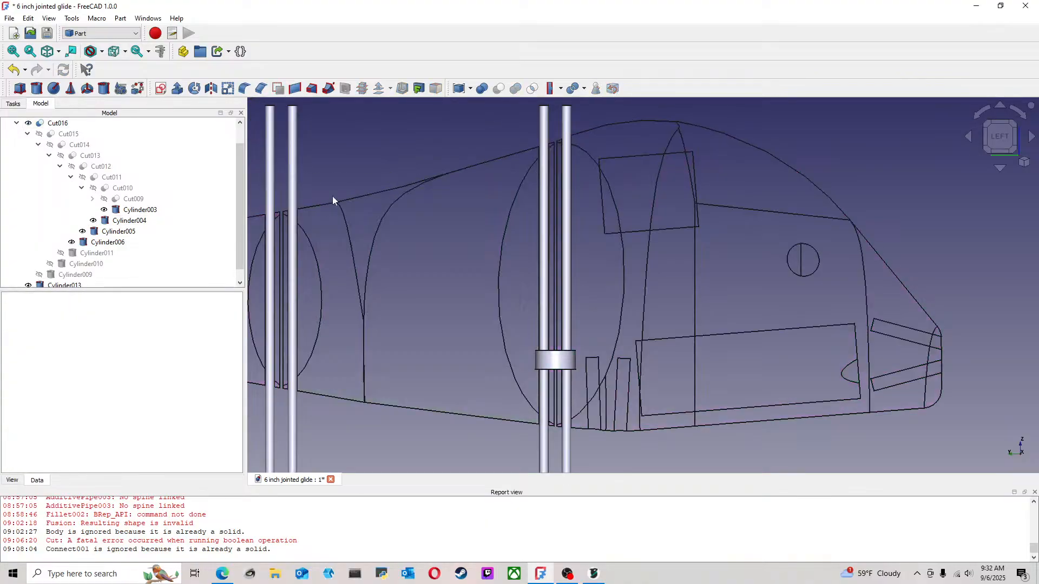
Check the position values of Cylinder005, the forward pin of the rear joint
middle_drag(336, 202, 447, 203)
scroll(411, 265, up, 5)
click(411, 265)
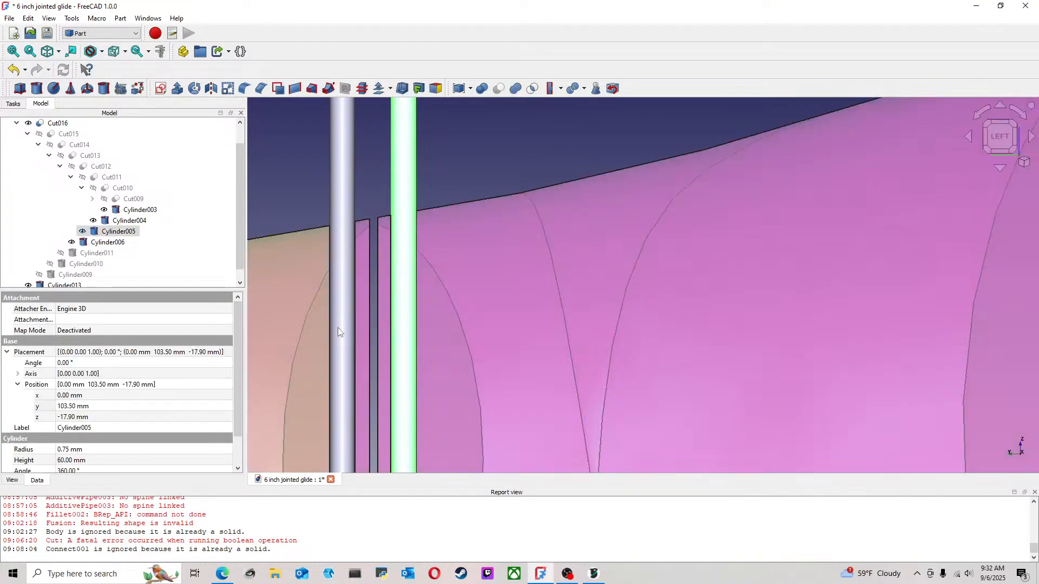
Duplicate the 3.25 mm radius cylinder Cylinder013 at the front joint by copying and pasting it
scroll(582, 383, down, 5)
middle_drag(625, 352, 586, 243)
click(739, 355)
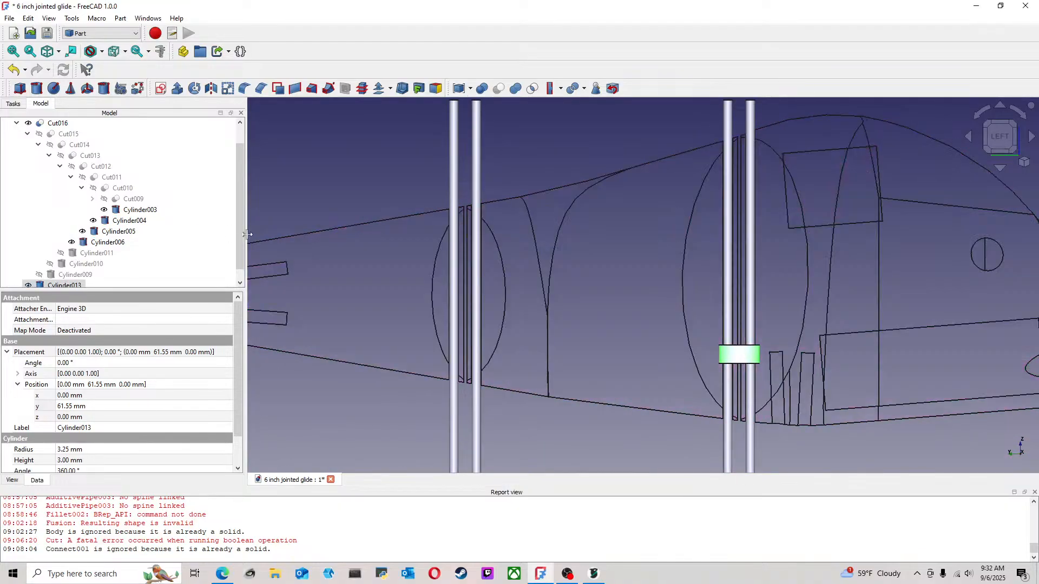
scroll(238, 238, down, 1)
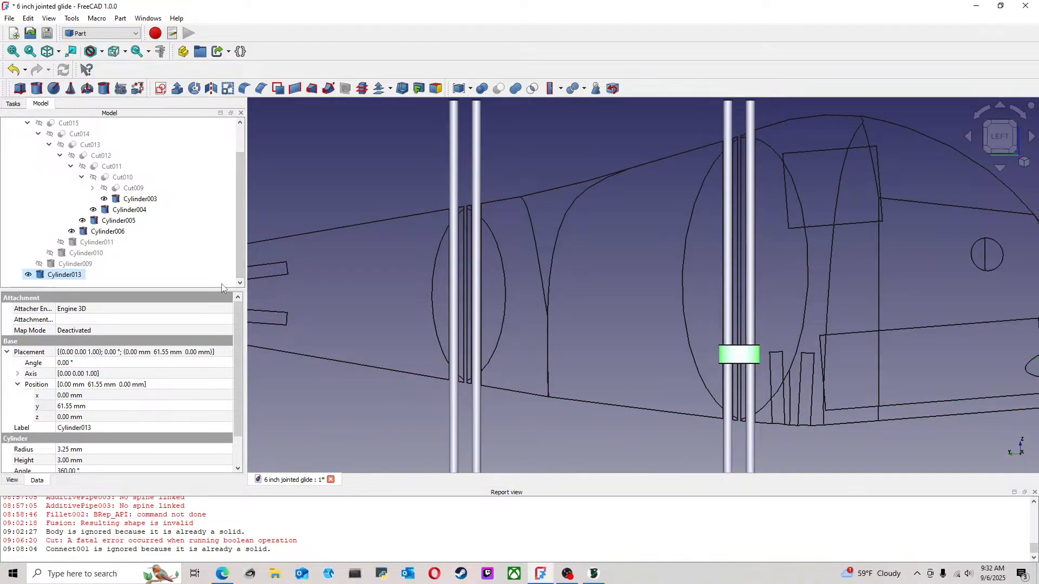
key(ctrl+c)
click(70, 283)
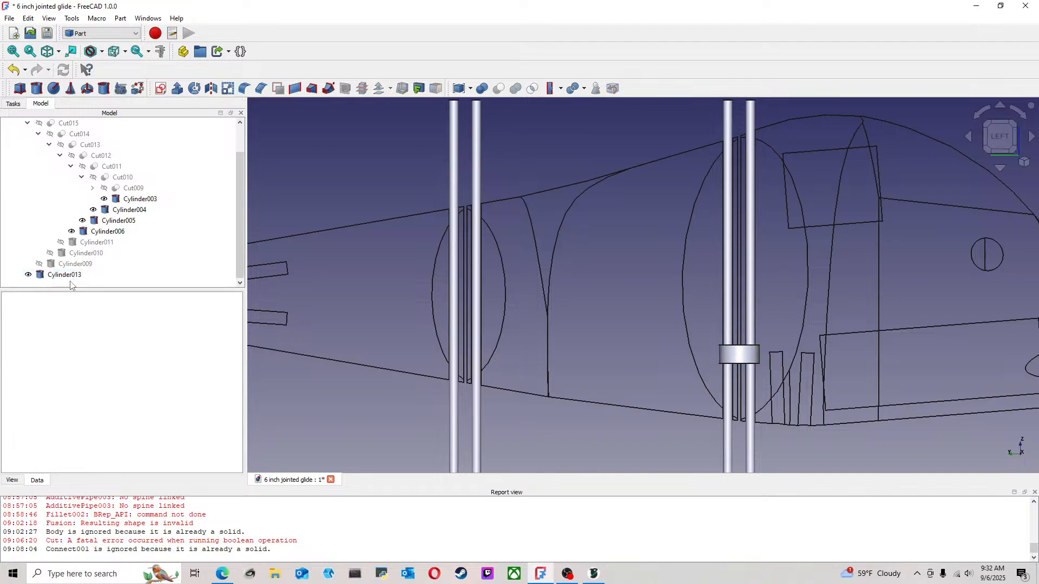
key(ctrl+v)
scroll(190, 260, down, 1)
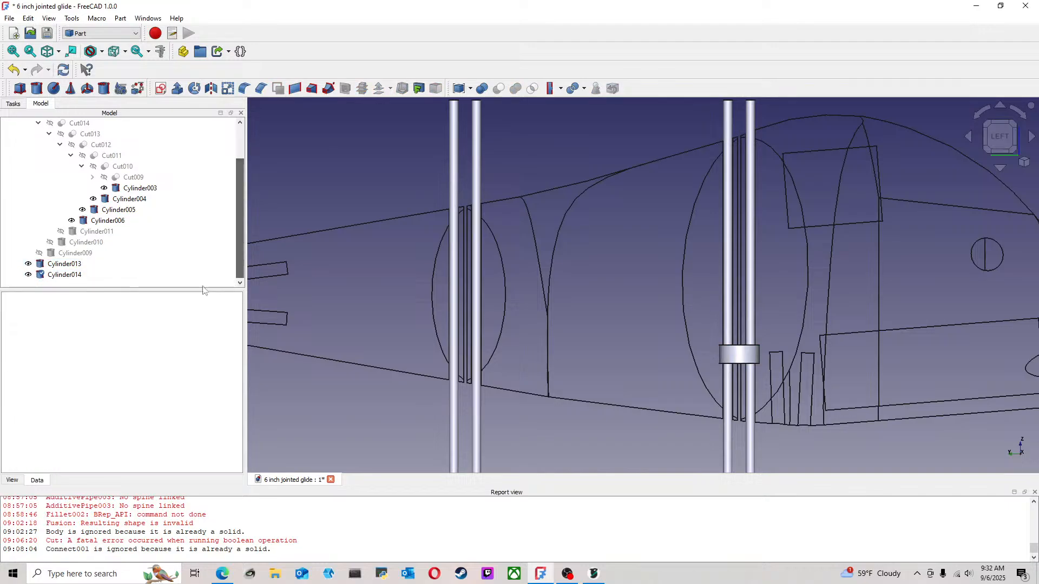
Set the Y position of Cylinder014, the copied 3.25 mm radius cylinder, to 105.25 mm at the rear joint
click(66, 275)
right_click(68, 275)
click(38, 284)
click(58, 275)
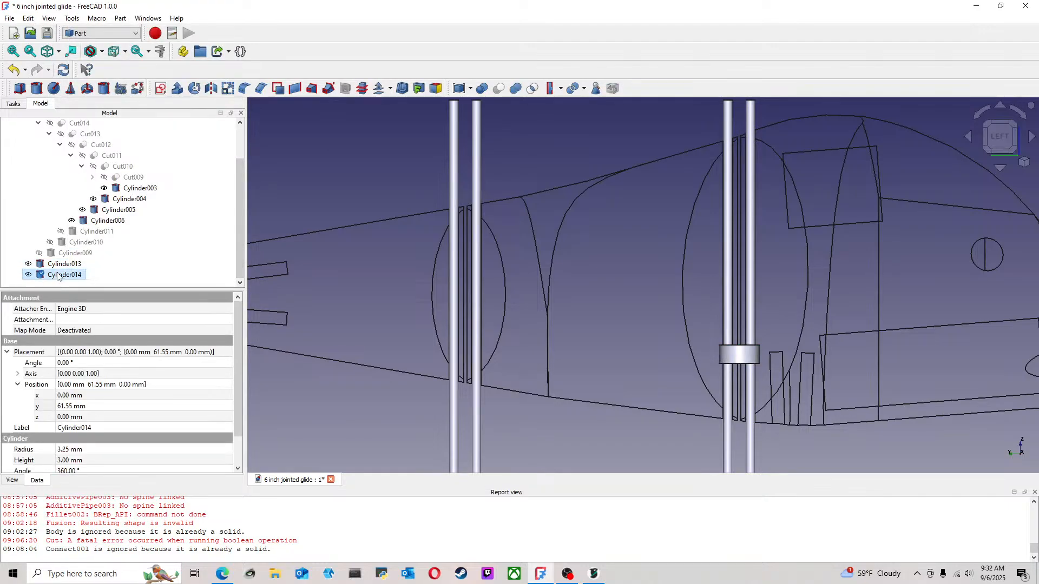
click(77, 406)
drag(87, 407, 41, 408)
text(1)
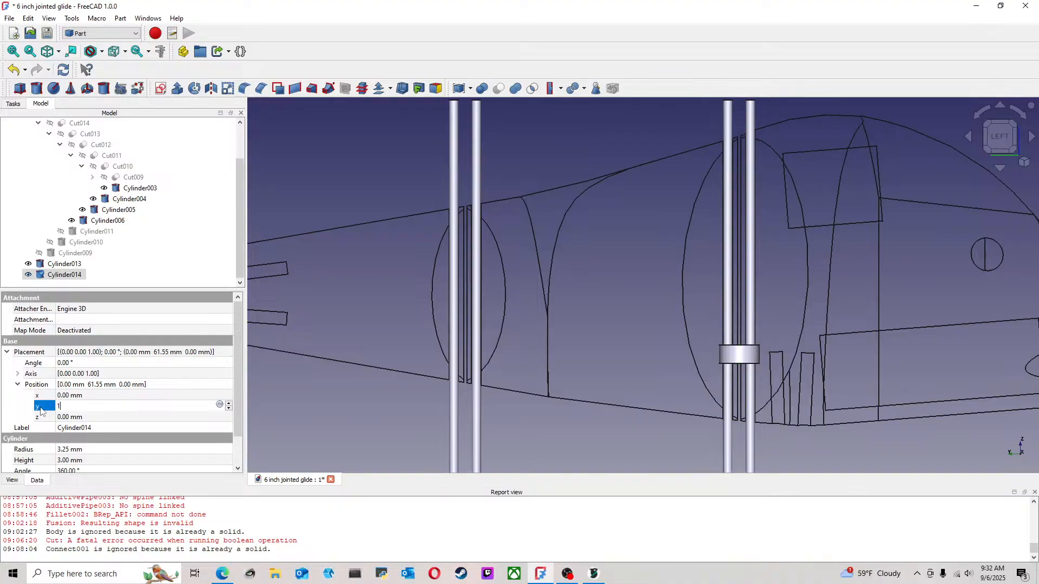
text(05)
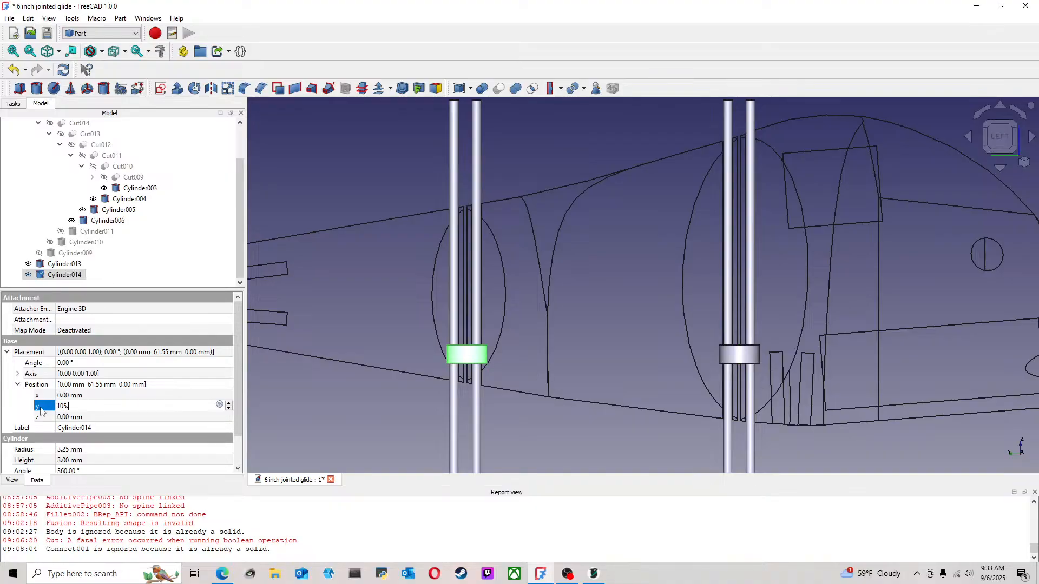
text(.25)
Set the Y position of Cylinder006, the rear joint's rear pin, to 107.0 mm
scroll(476, 355, up, 5)
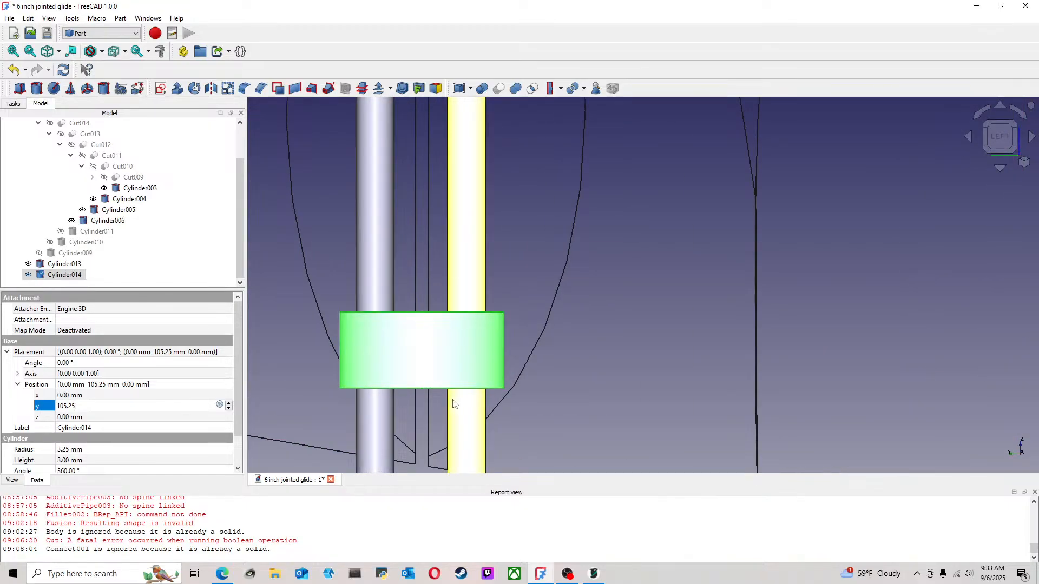
scroll(453, 404, down, 3)
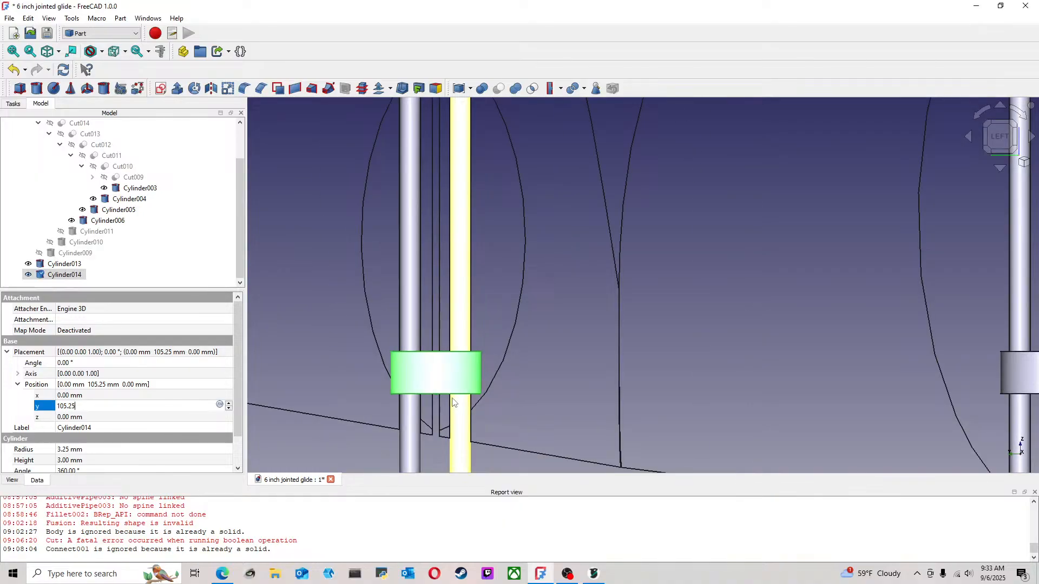
scroll(453, 403, down, 4)
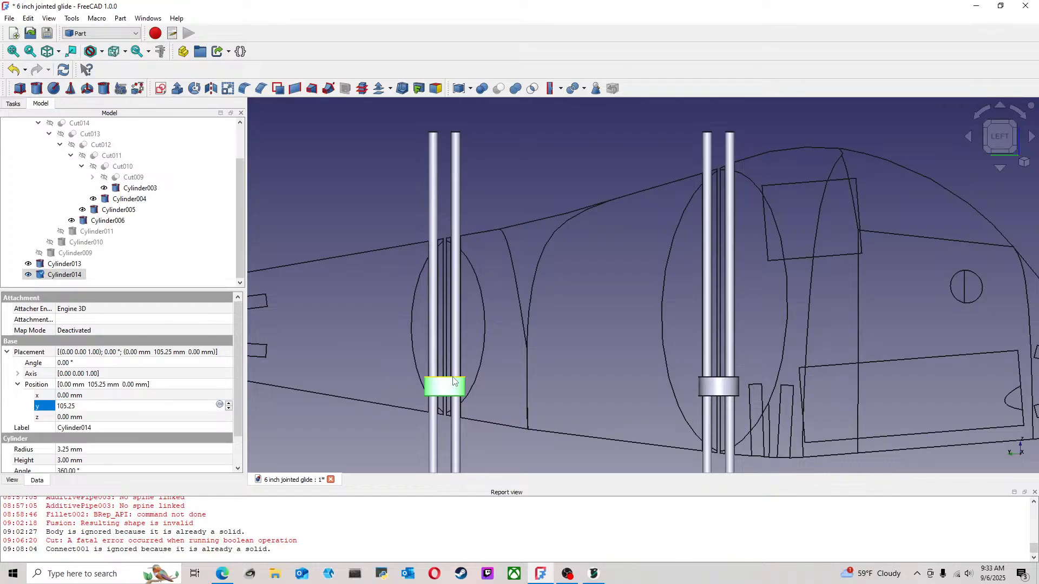
scroll(438, 392, up, 2)
scroll(424, 403, up, 2)
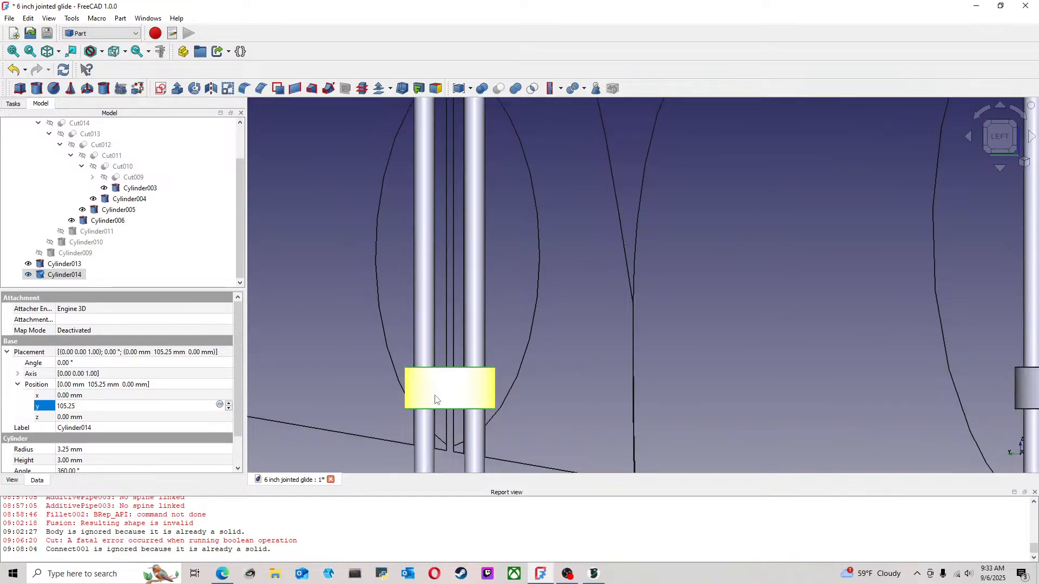
scroll(436, 399, up, 1)
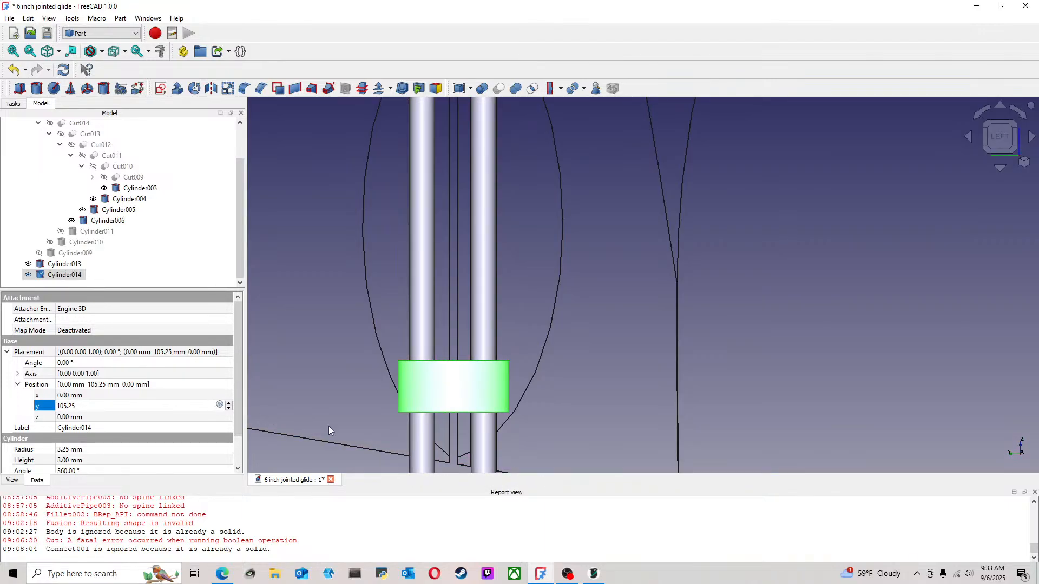
click(428, 440)
click(429, 444)
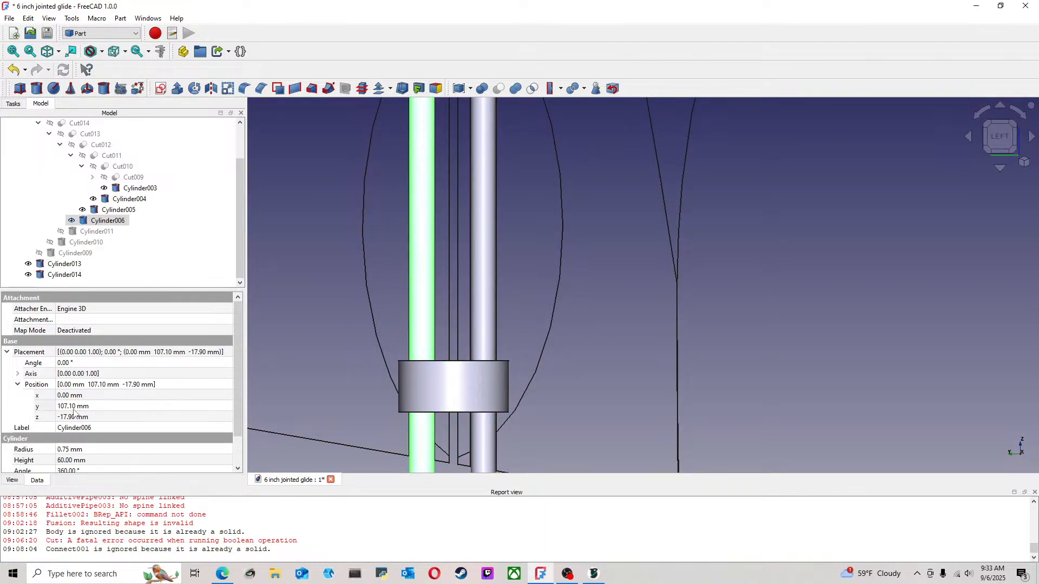
click(87, 406)
click(74, 409)
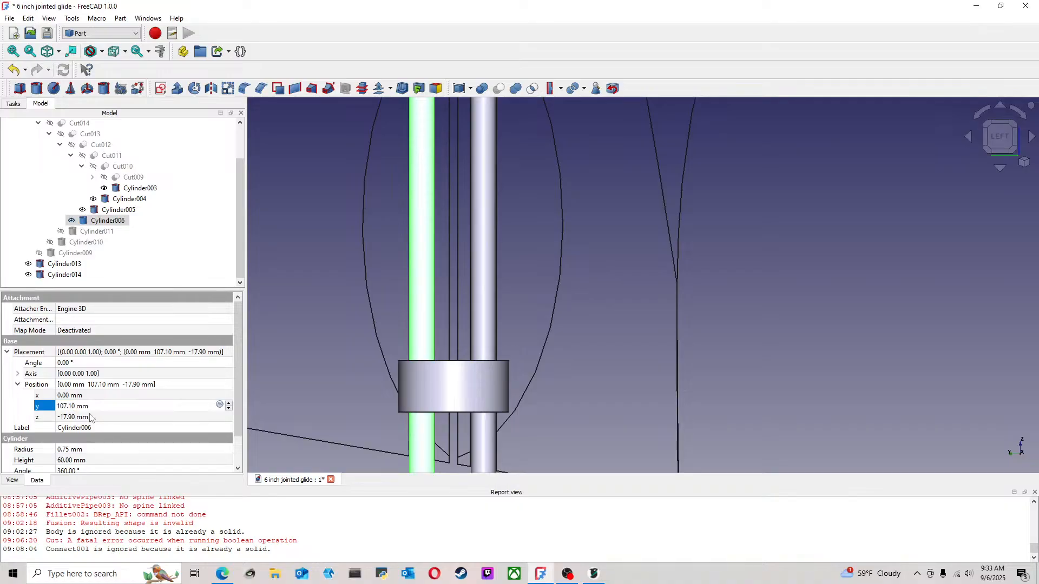
key(BackSpace)
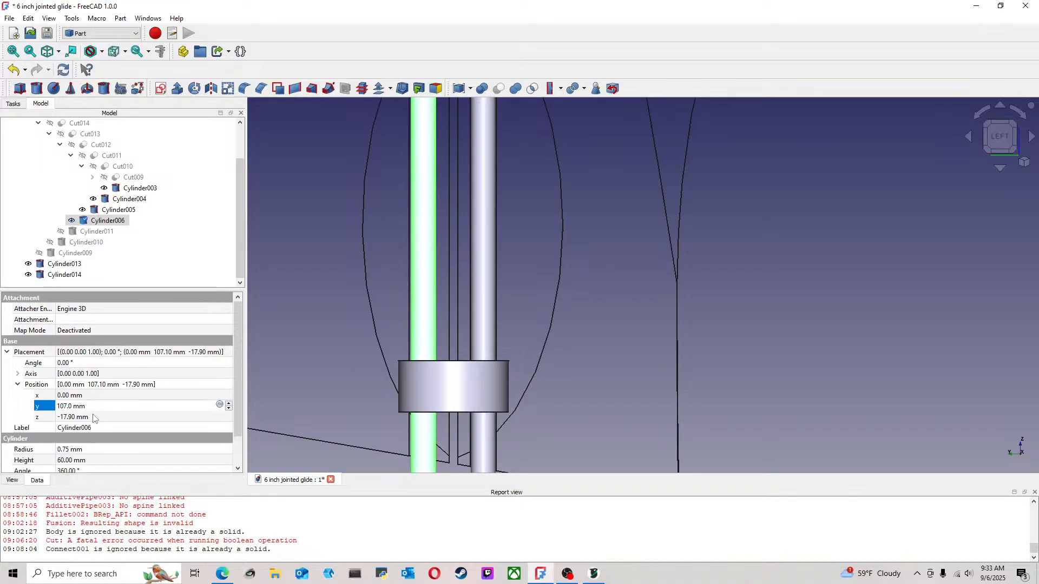
scroll(479, 325, down, 7)
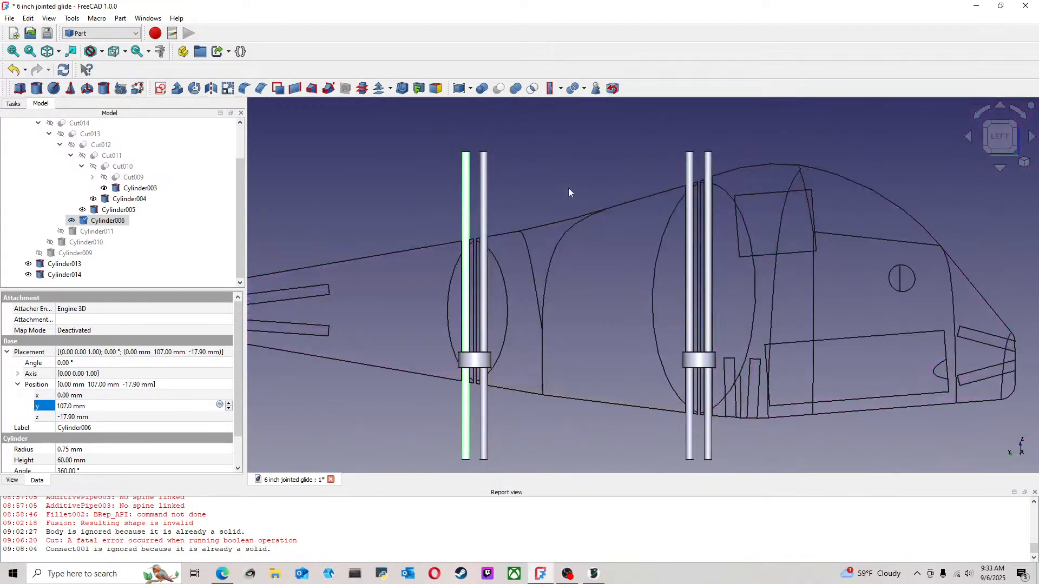
click(307, 200)
Make three copies of the short rear joint cylinder Cylinder014 by copying and pasting
scroll(444, 292, down, 2)
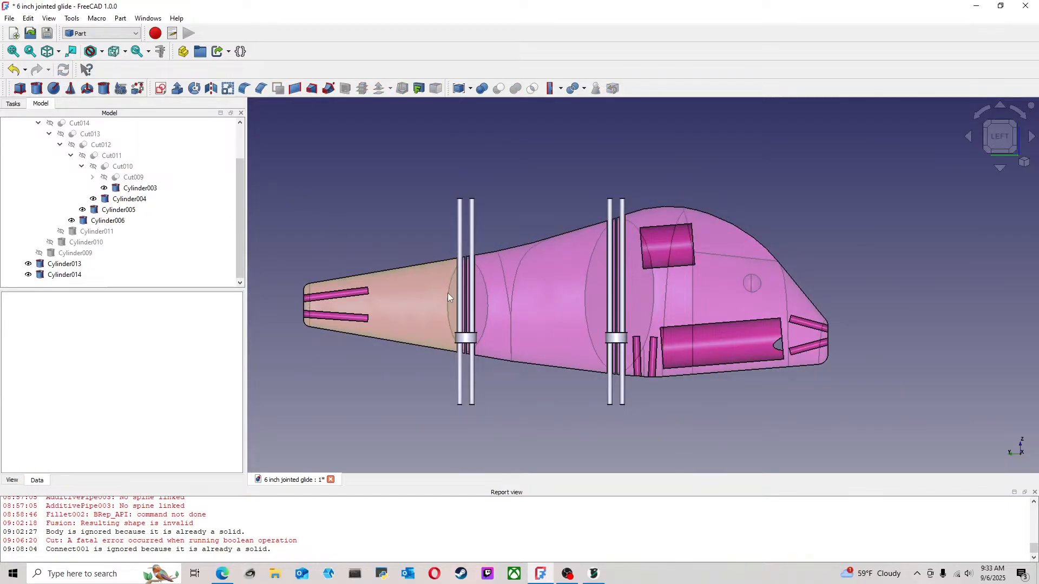
scroll(464, 298, up, 2)
click(470, 361)
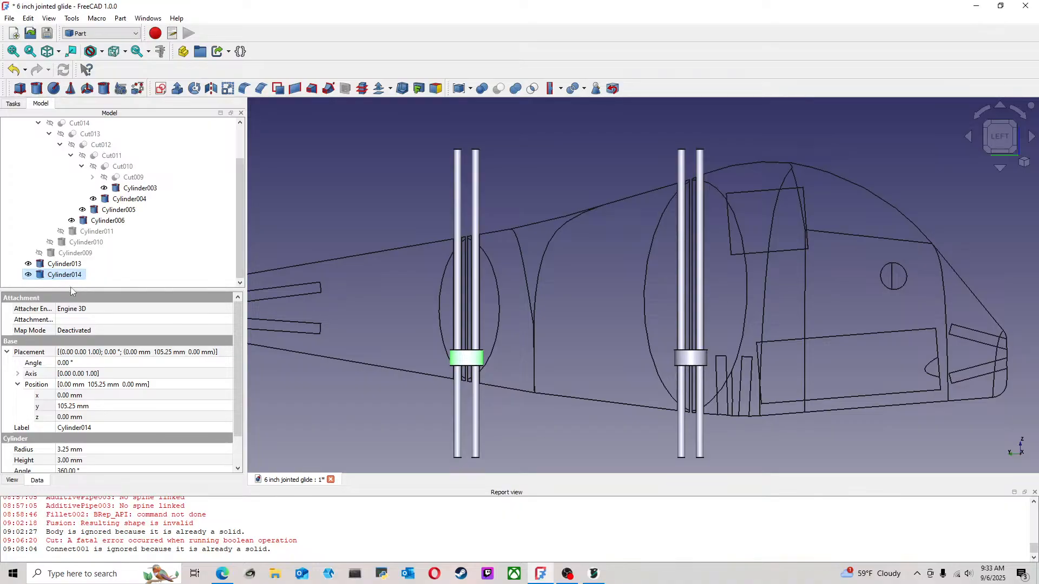
key(ctrl+c)
key(ctrl+v)
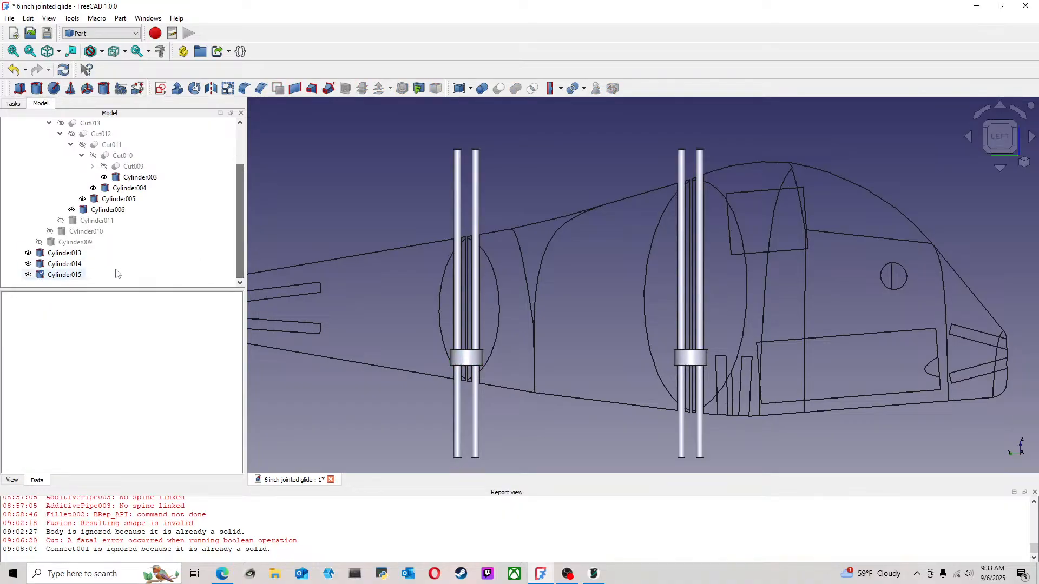
click(80, 276)
key(ctrl+c)
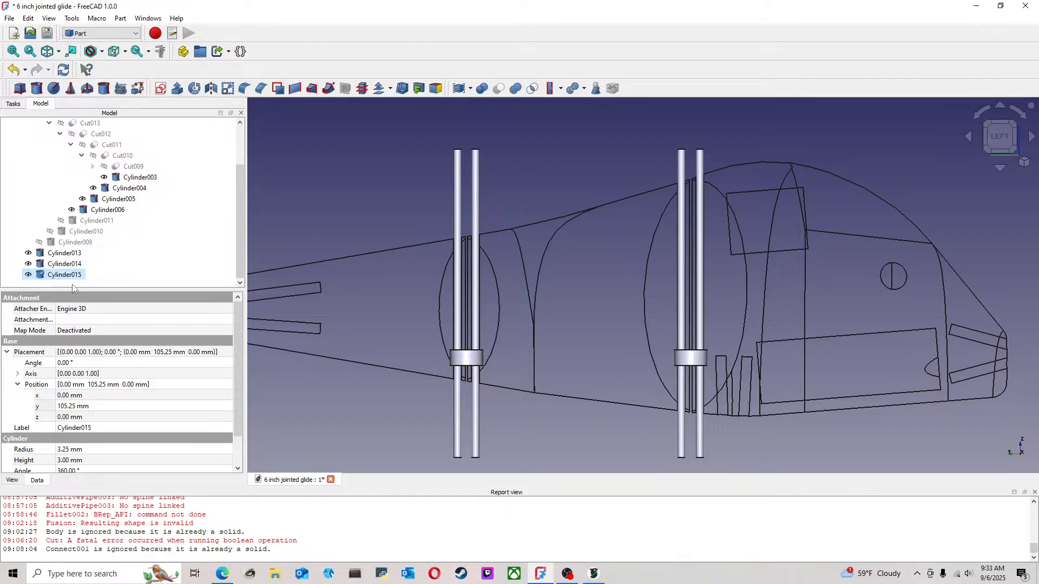
key(ctrl+v)
scroll(231, 255, down, 1)
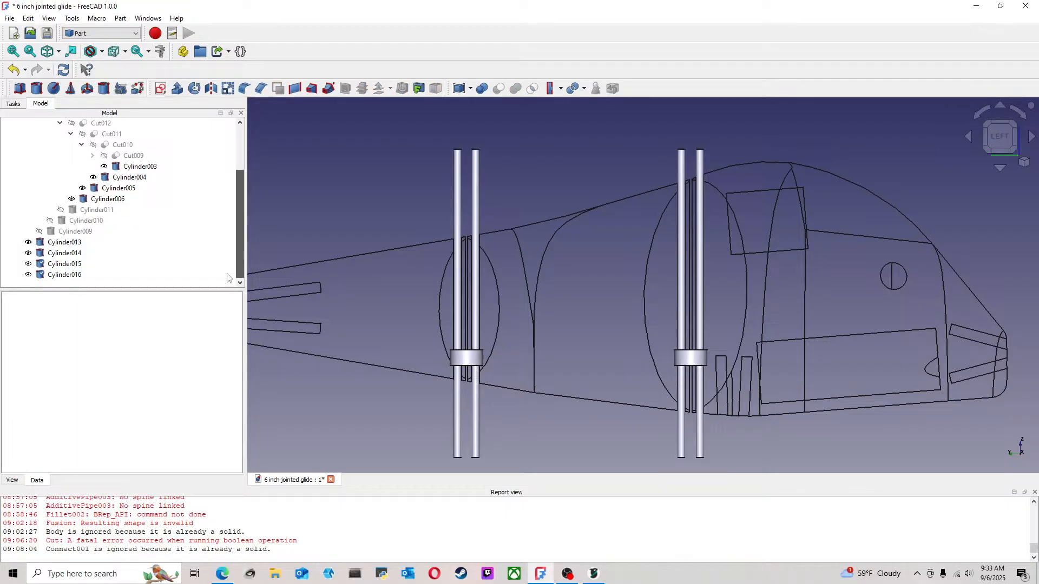
click(78, 276)
key(ctrl+c)
key(ctrl+v)
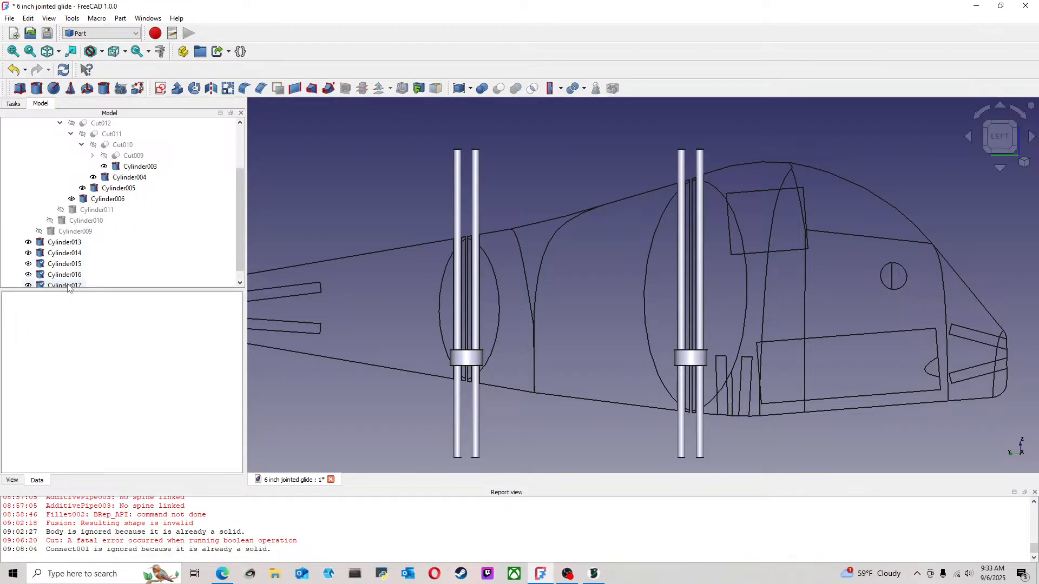
scroll(238, 240, down, 1)
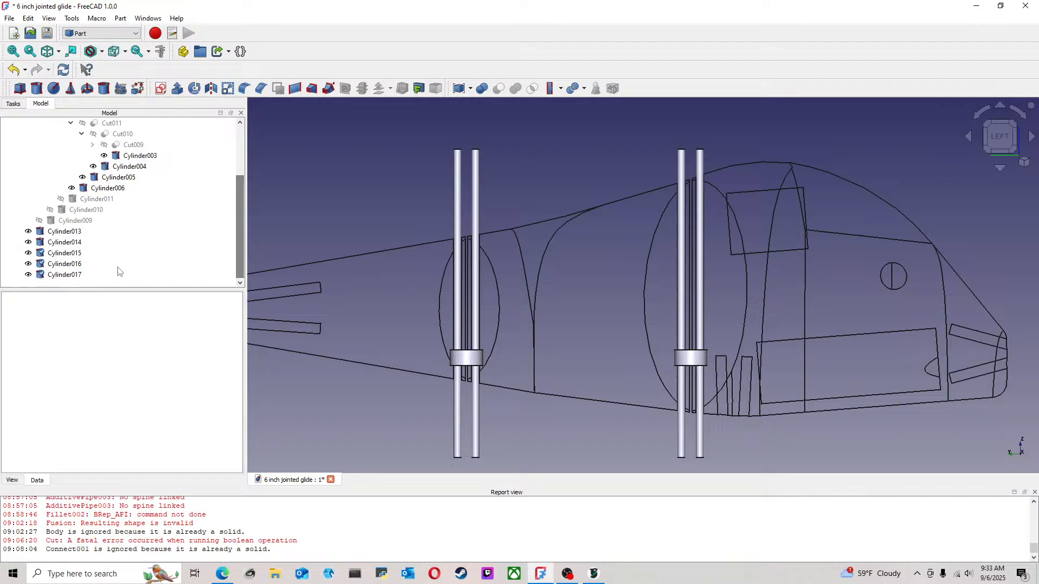
Transform Cylinder017 at the rear joint, moving it up along Z to about 6.5 mm
click(68, 275)
right_click(74, 275)
click(108, 20)
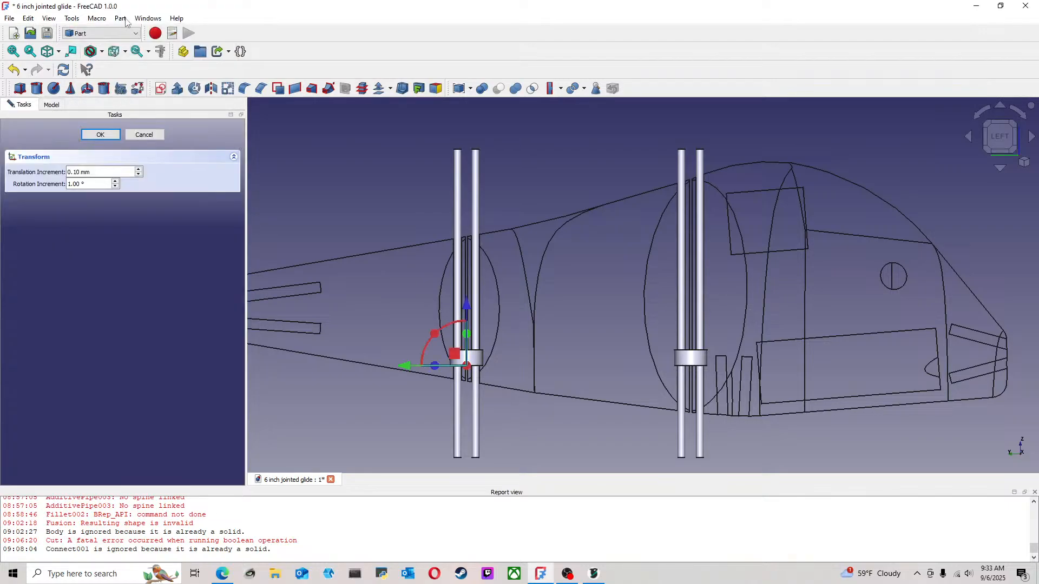
drag(467, 304, 469, 274)
click(101, 135)
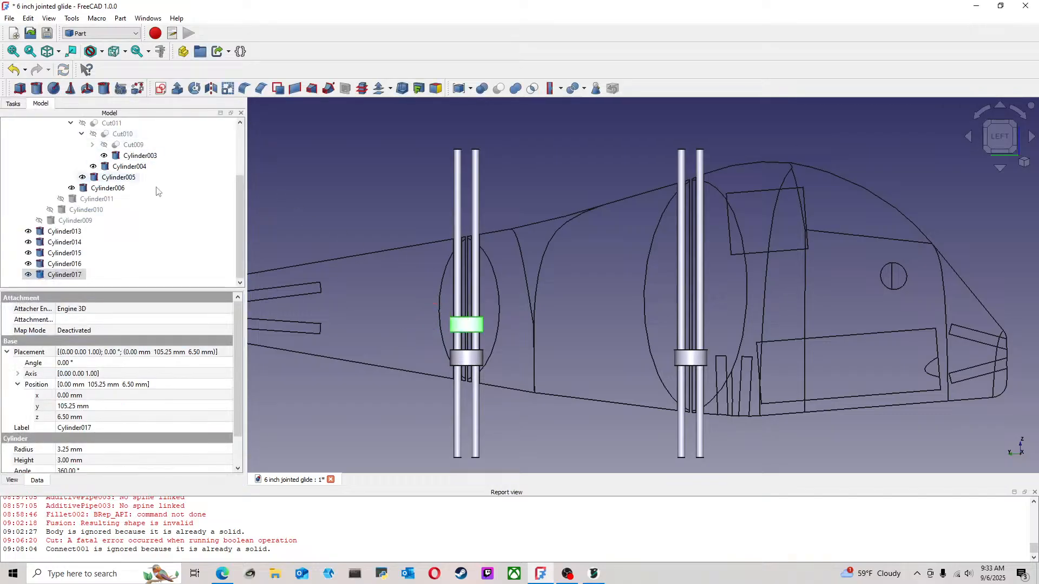
Transform Cylinder016 at the rear joint, moving it up along Z to about 13.1 mm, above Cylinder017
click(69, 265)
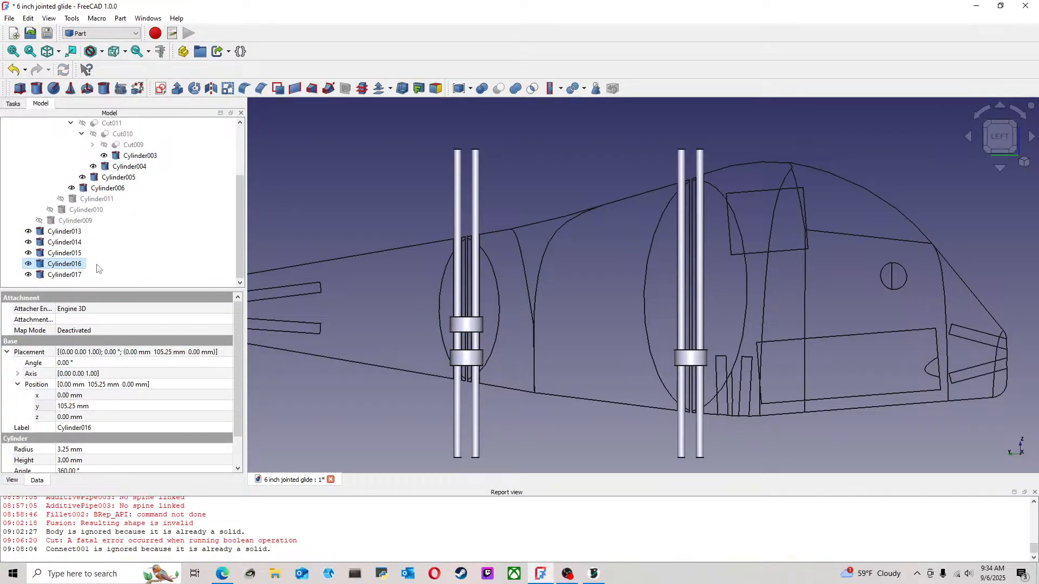
click(78, 276)
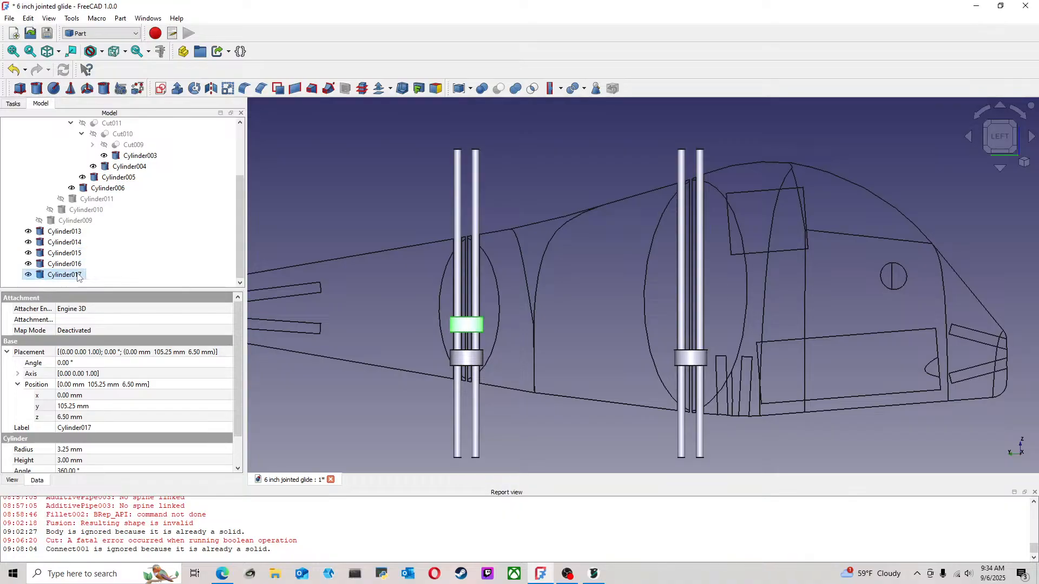
right_click(76, 273)
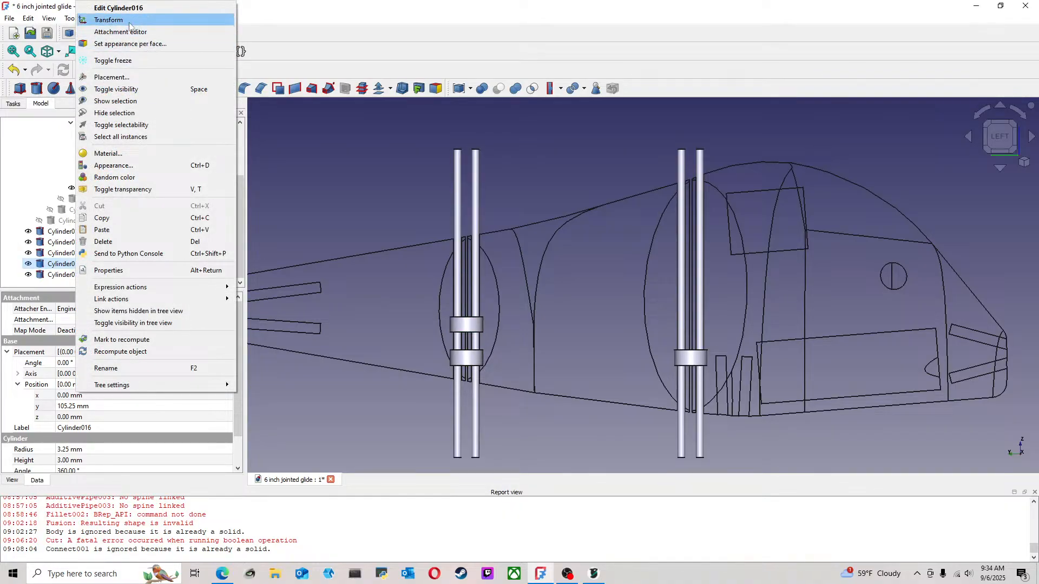
click(108, 19)
drag(467, 303, 468, 242)
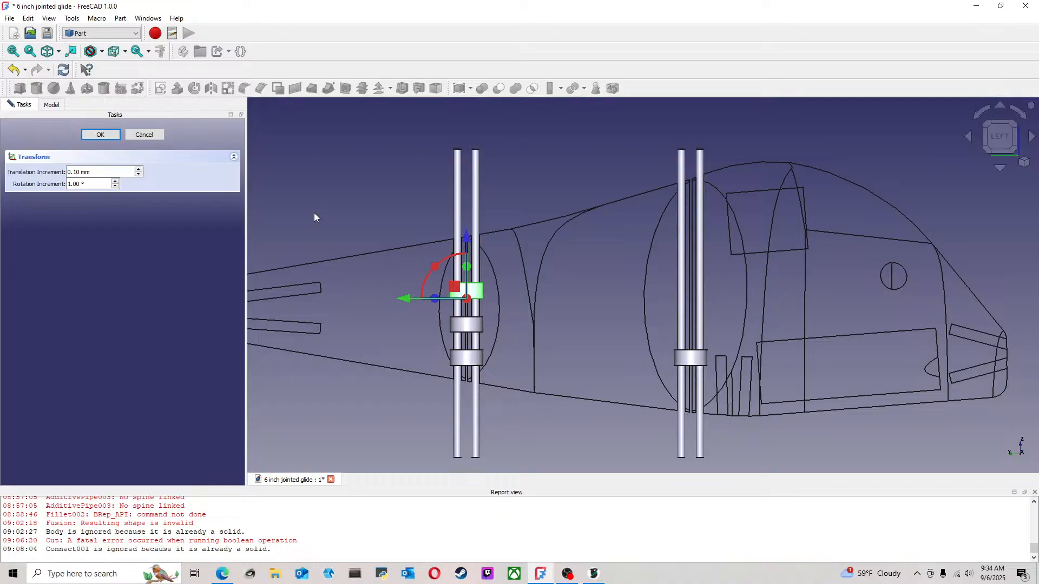
click(101, 135)
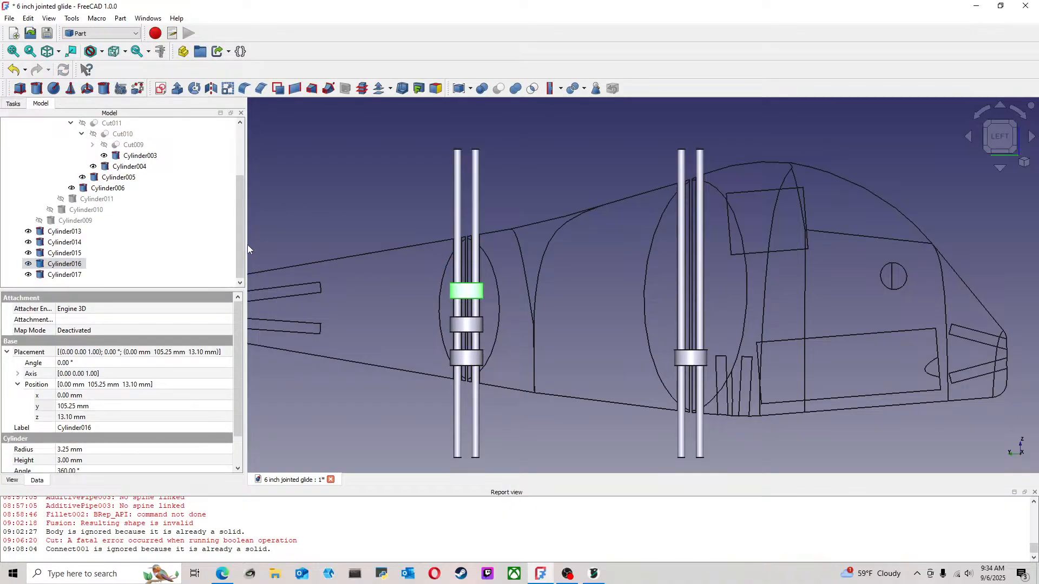
Transform Cylinder015 up along Z so it sits above Cylinder016, spaced like the other rear joint cylinders
click(70, 255)
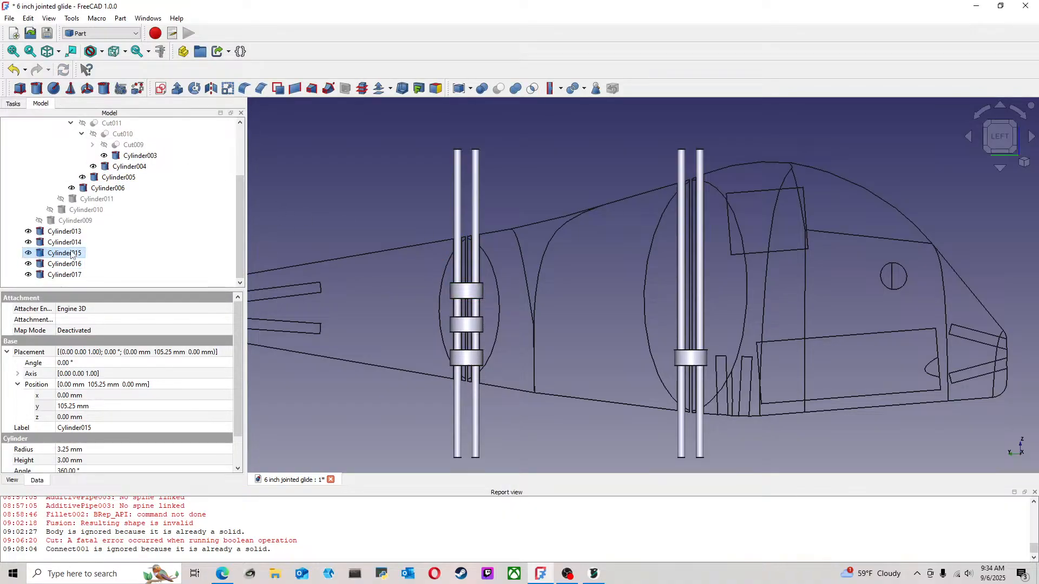
right_click(70, 254)
click(122, 20)
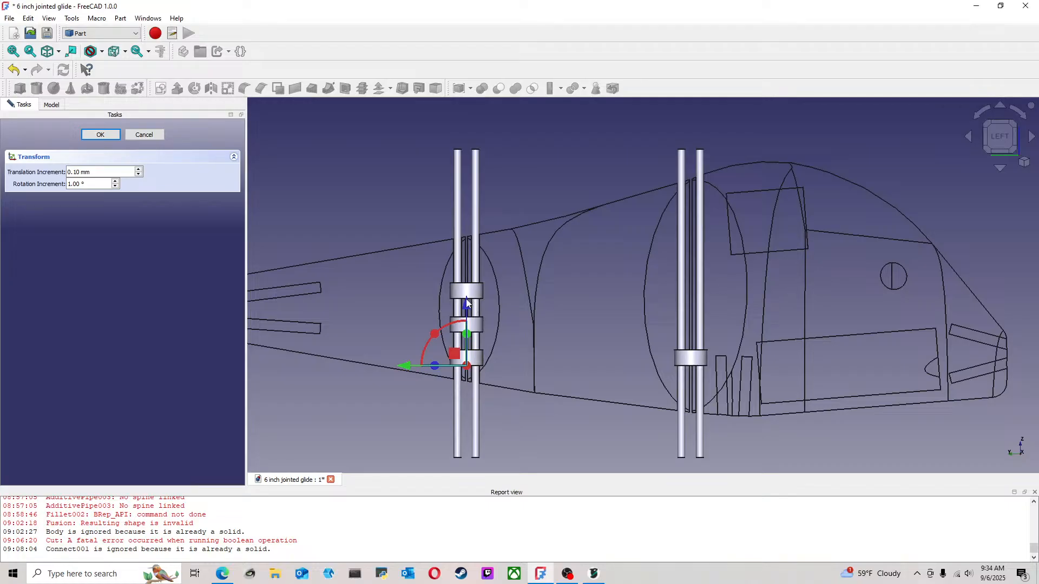
drag(466, 299, 464, 208)
click(109, 137)
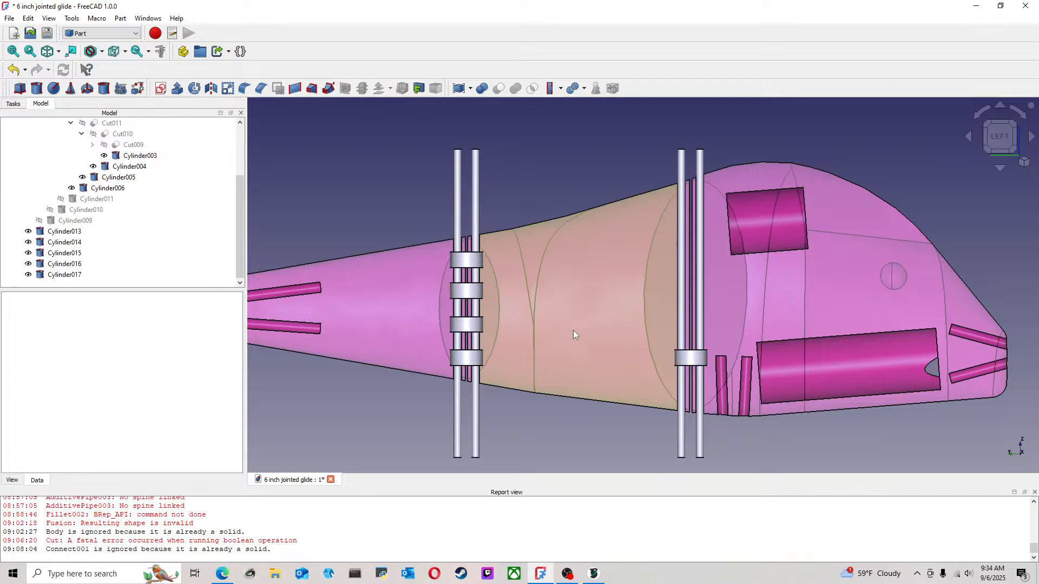
Make three copies of the short front joint cylinder Cylinder013 by copying and pasting
scroll(548, 355, down, 3)
middle_drag(612, 351, 498, 356)
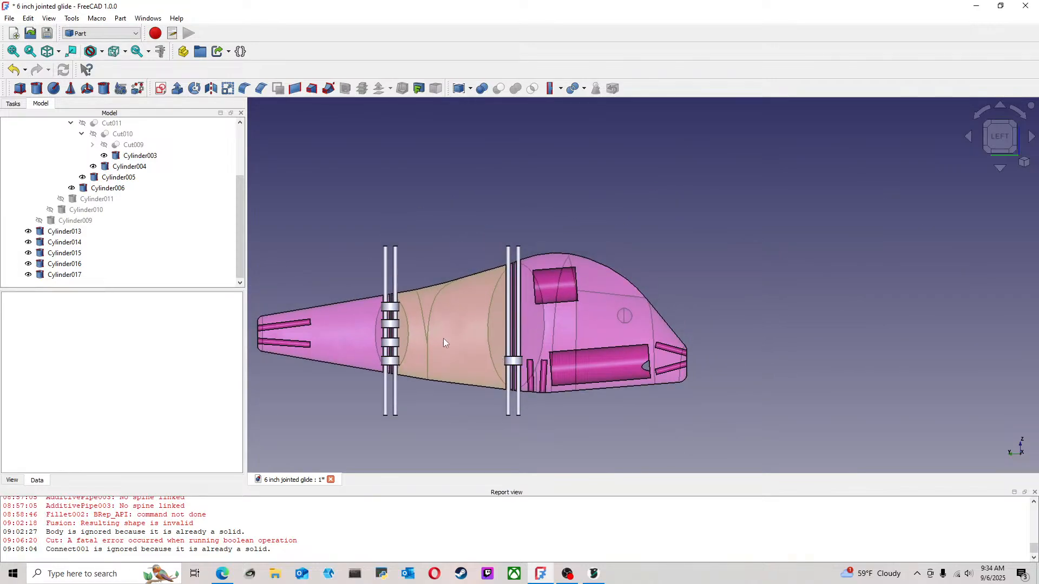
scroll(444, 342, up, 2)
click(64, 231)
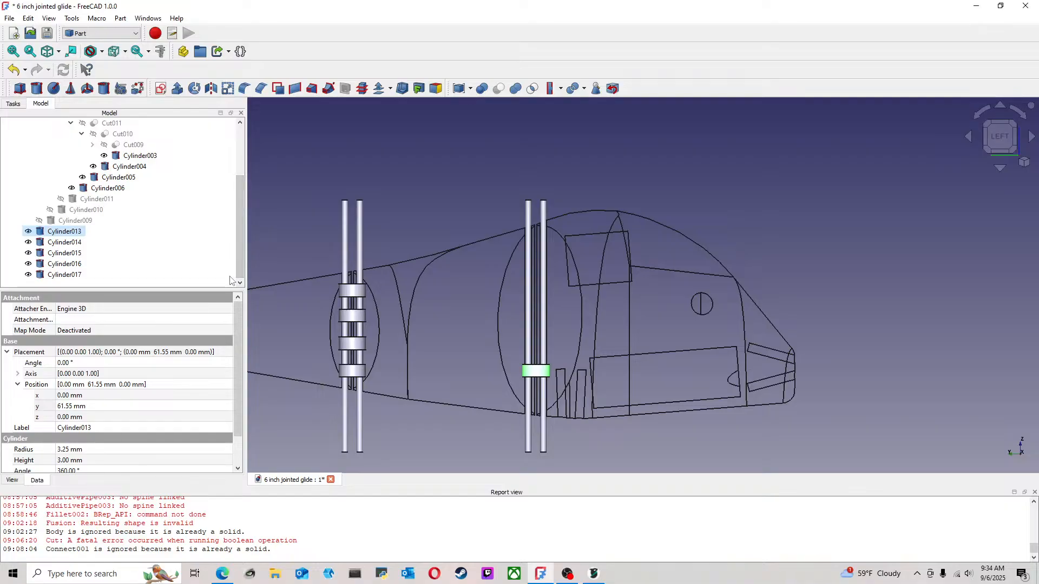
click(49, 285)
key(ctrl+v)
drag(239, 204, 240, 215)
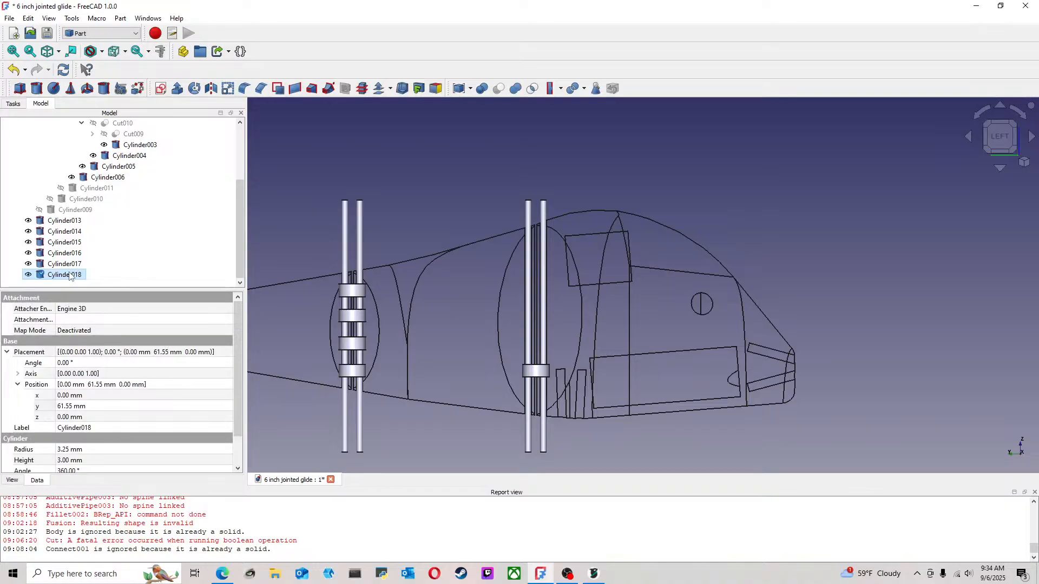
click(99, 286)
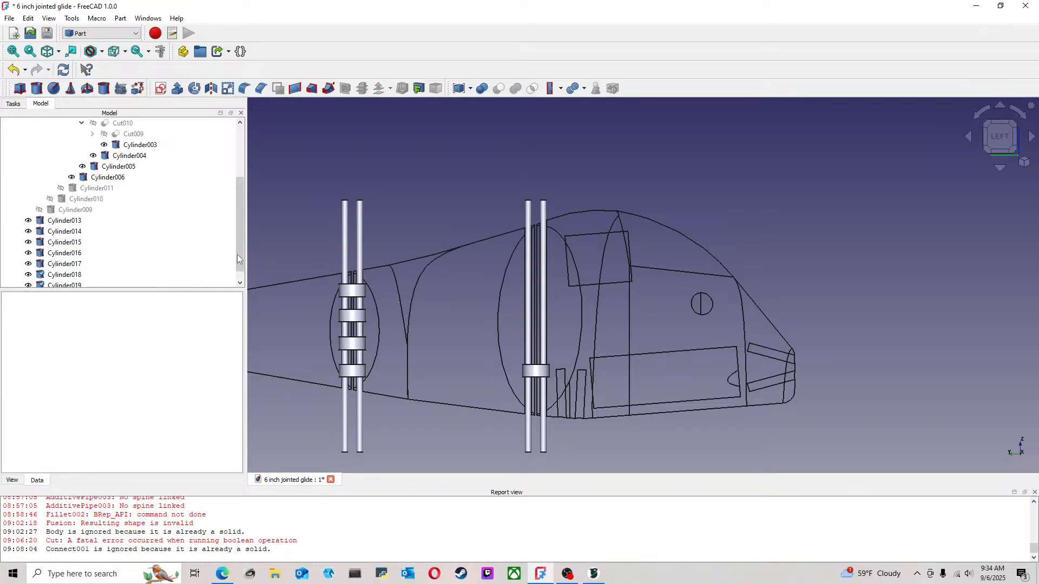
scroll(239, 259, down, 1)
click(72, 275)
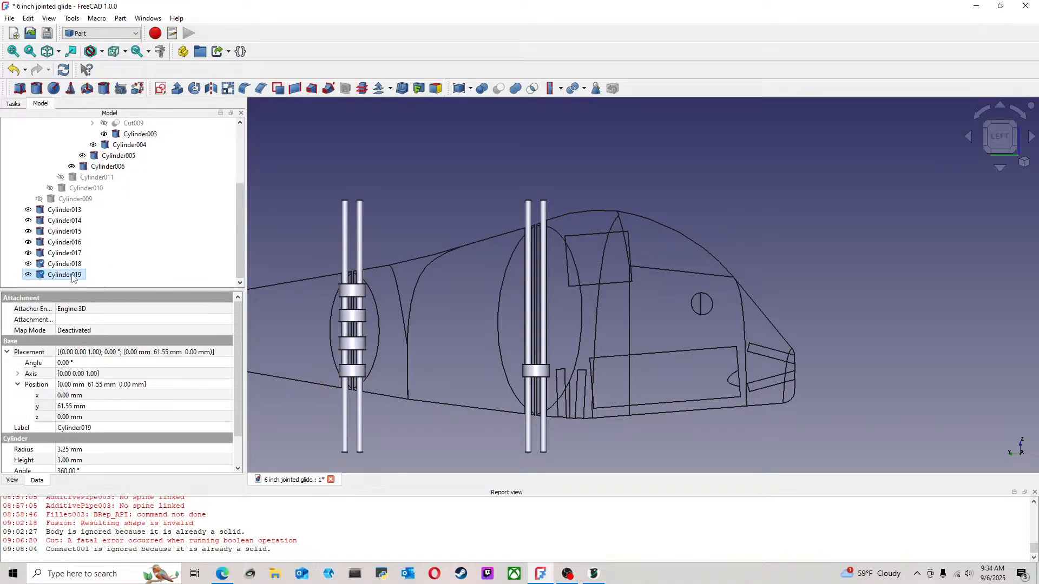
key(ctrl+v)
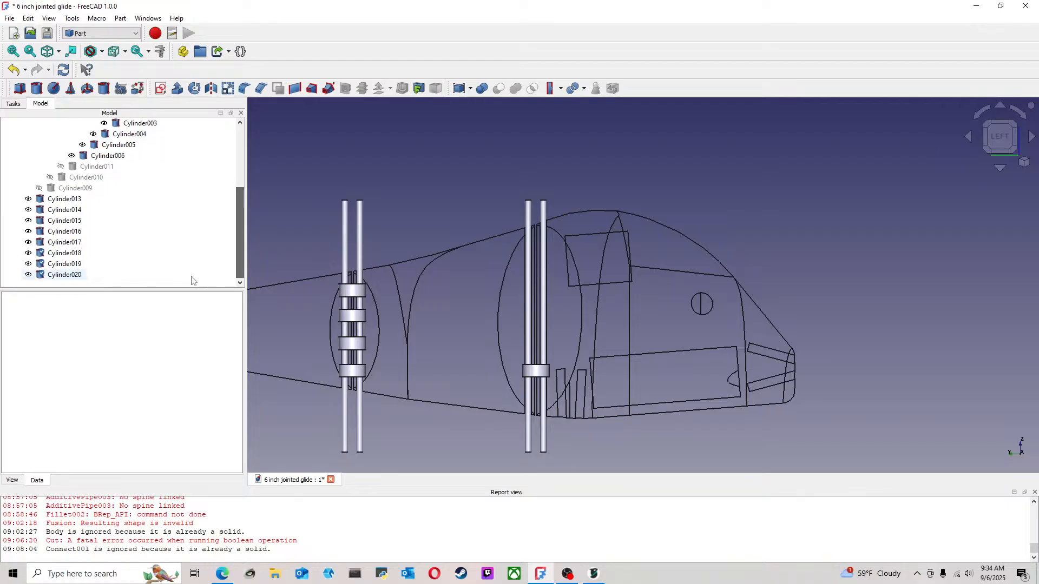
Add two more copies of the 3 mm high, 3.25 mm radius cylinder at the front joint, making Cylinder021 and Cylinder022
click(65, 275)
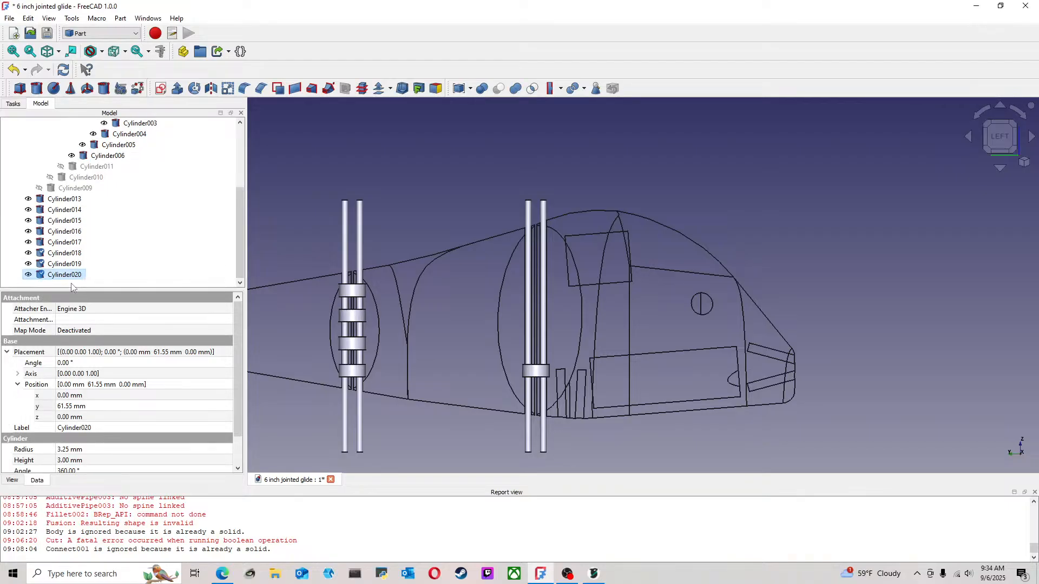
key(ctrl+v)
drag(241, 269, 241, 276)
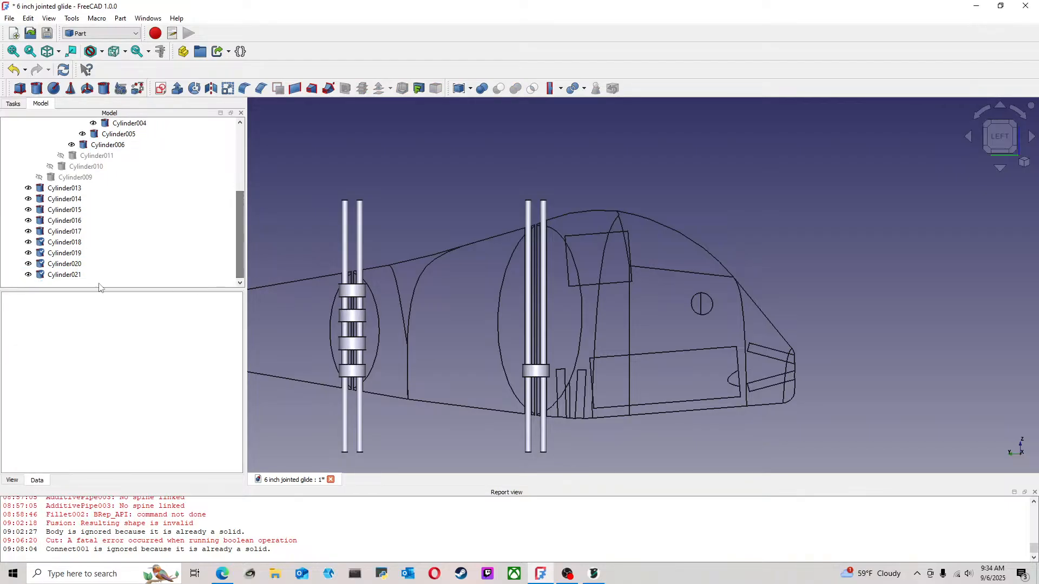
click(65, 275)
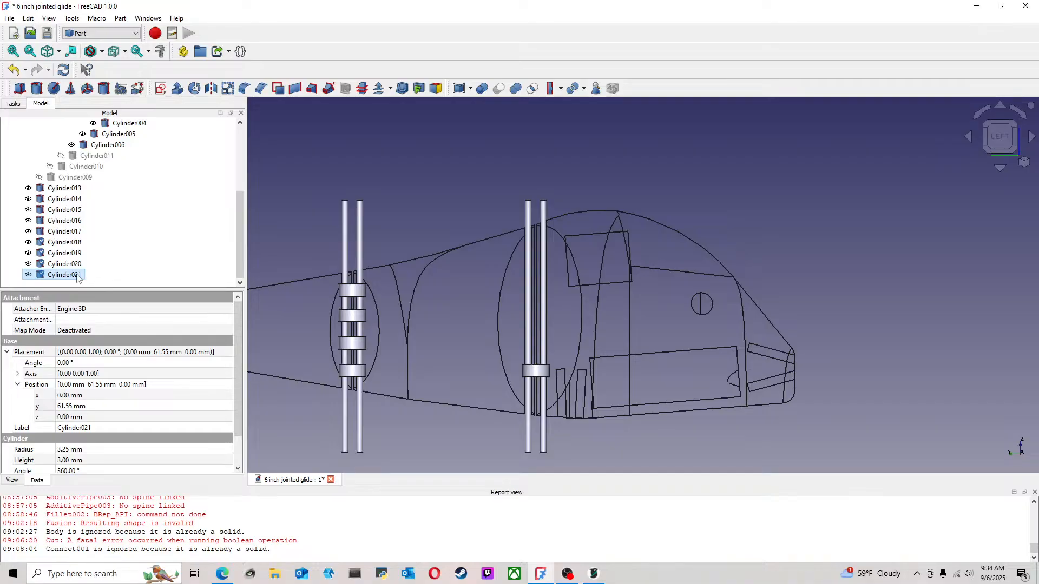
key(ctrl+v)
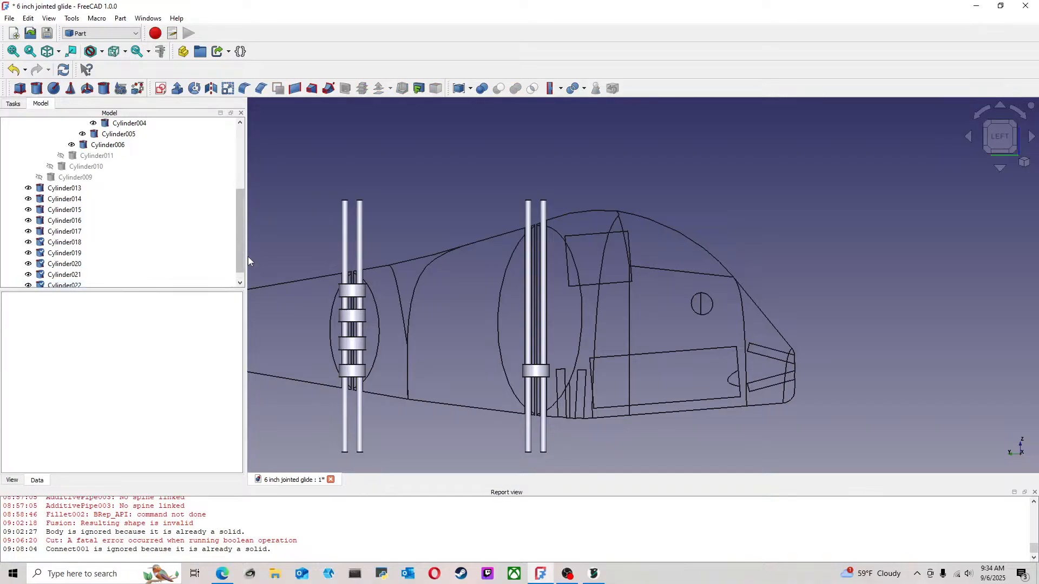
click(241, 283)
scroll(420, 330, down, 3)
scroll(420, 330, up, 3)
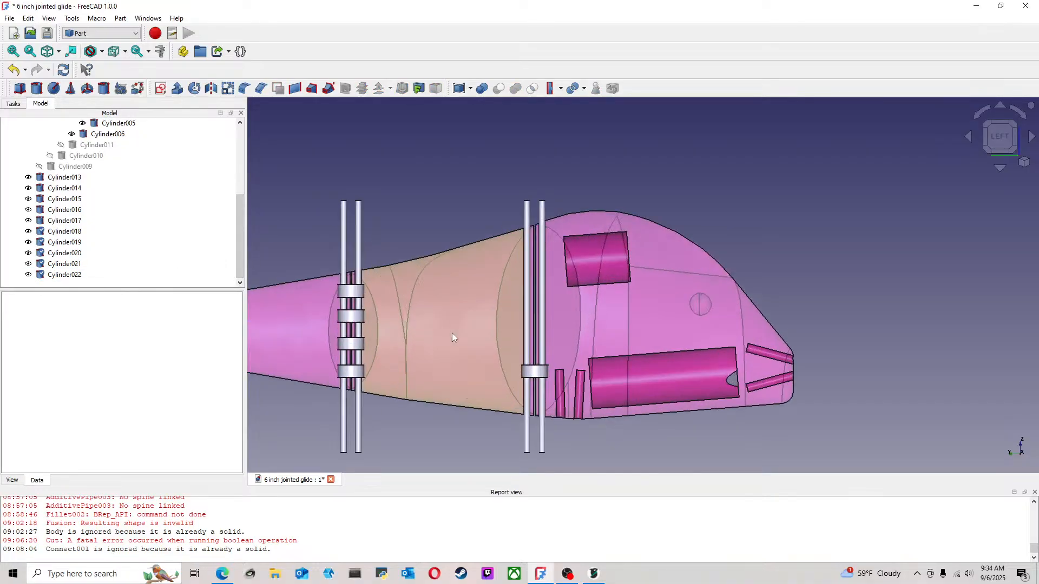
Transform Cylinder022 down along Z so it sits just below the lowest short cylinder at the front joint
click(69, 276)
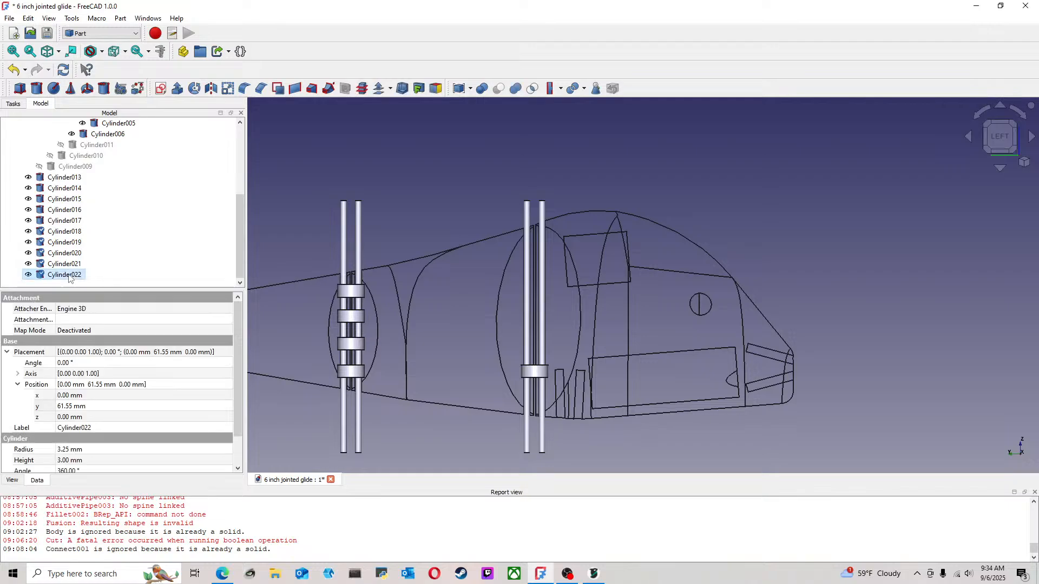
right_click(69, 277)
click(101, 20)
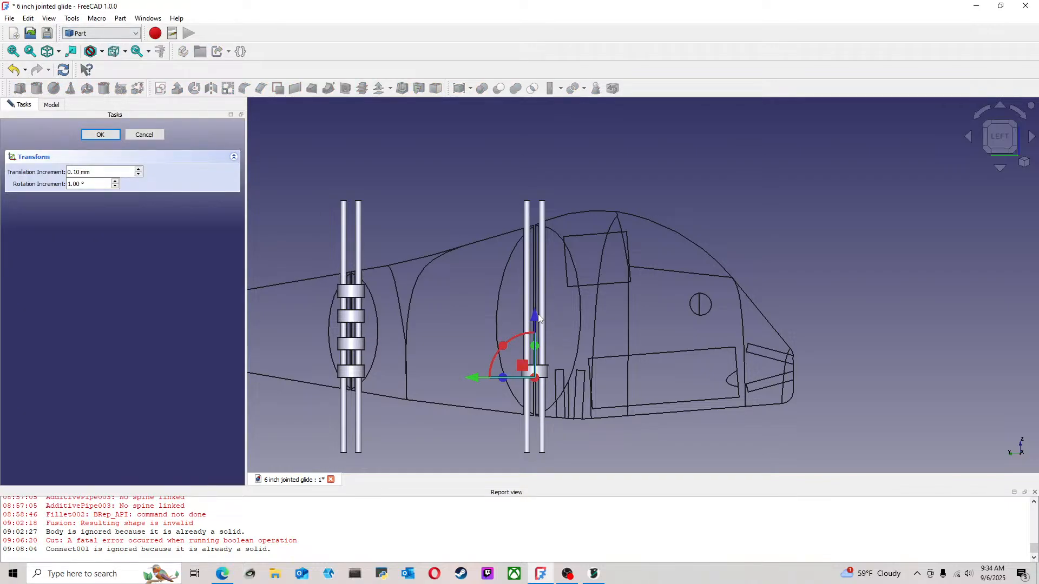
drag(536, 318, 540, 346)
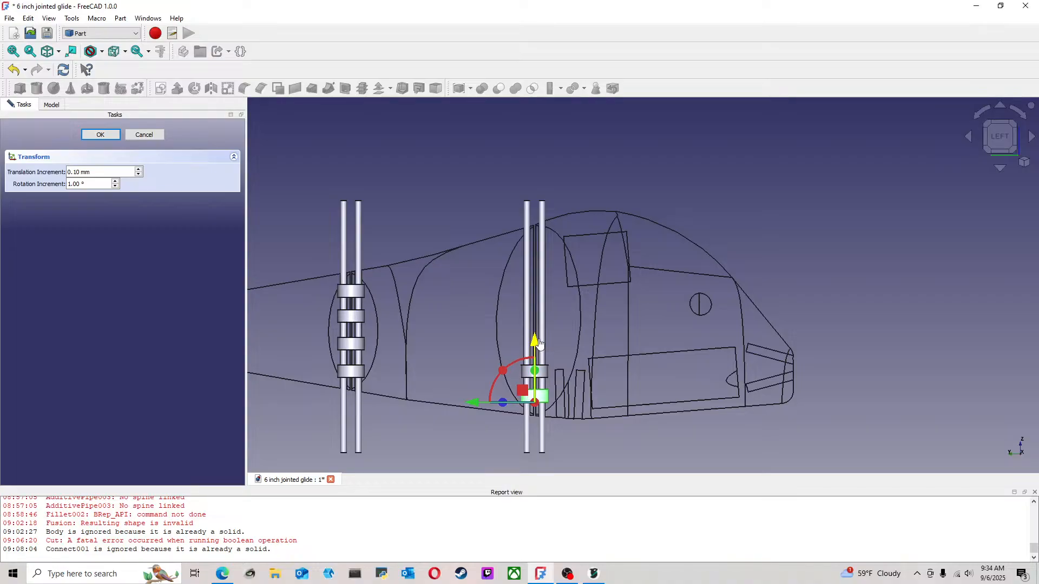
click(117, 137)
Transform Cylinder021 up along Z so it sits above the original short cylinder, level with the second rear joint cylinder
click(77, 265)
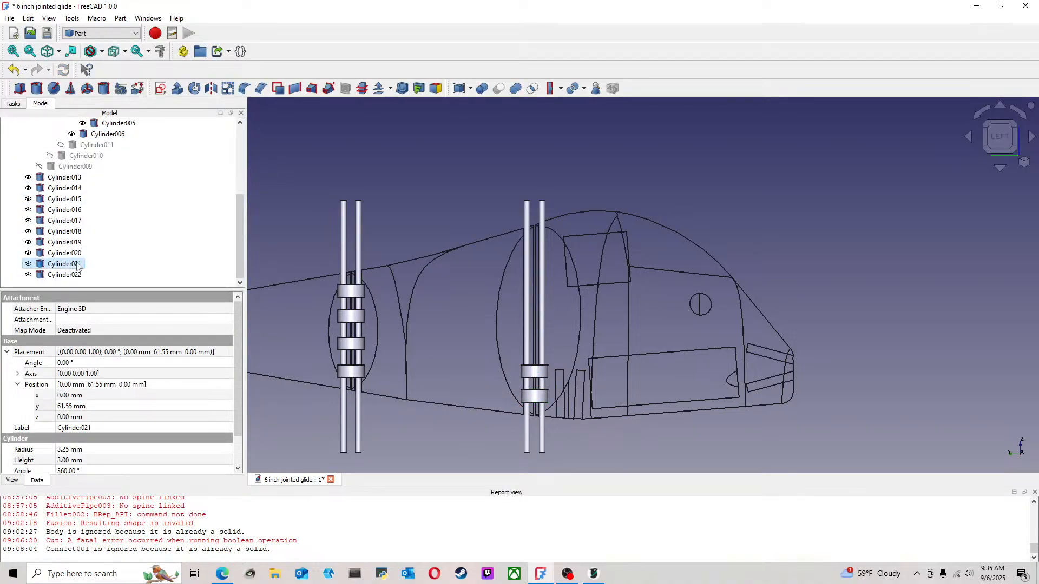
right_click(77, 265)
click(102, 19)
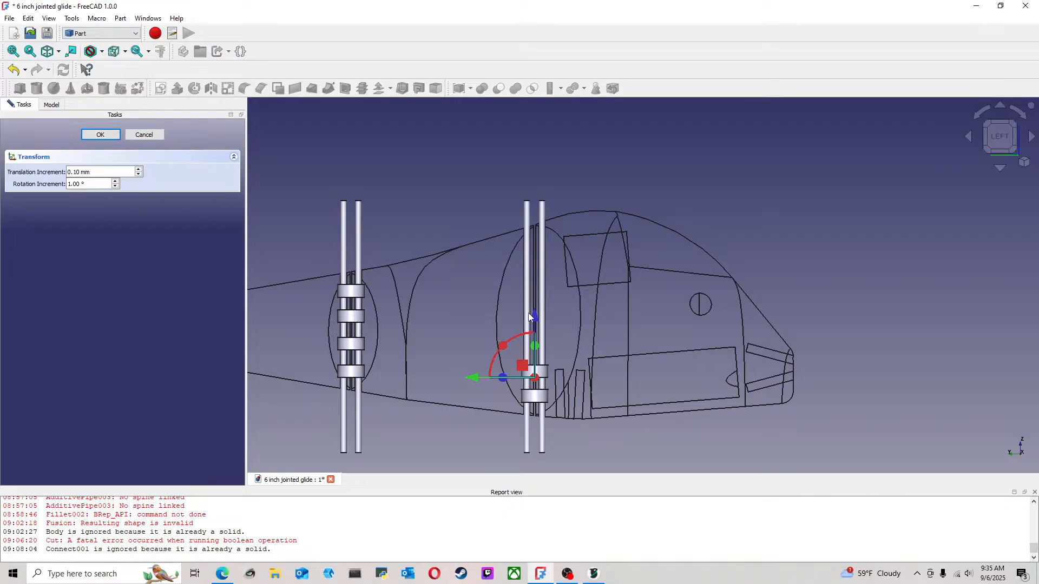
drag(530, 317, 539, 290)
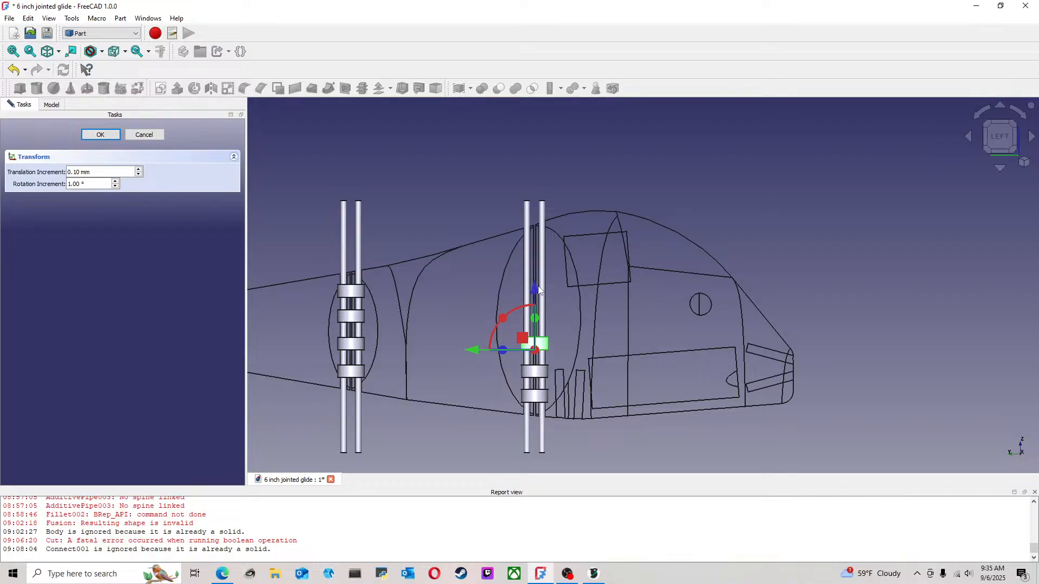
click(108, 135)
click(459, 178)
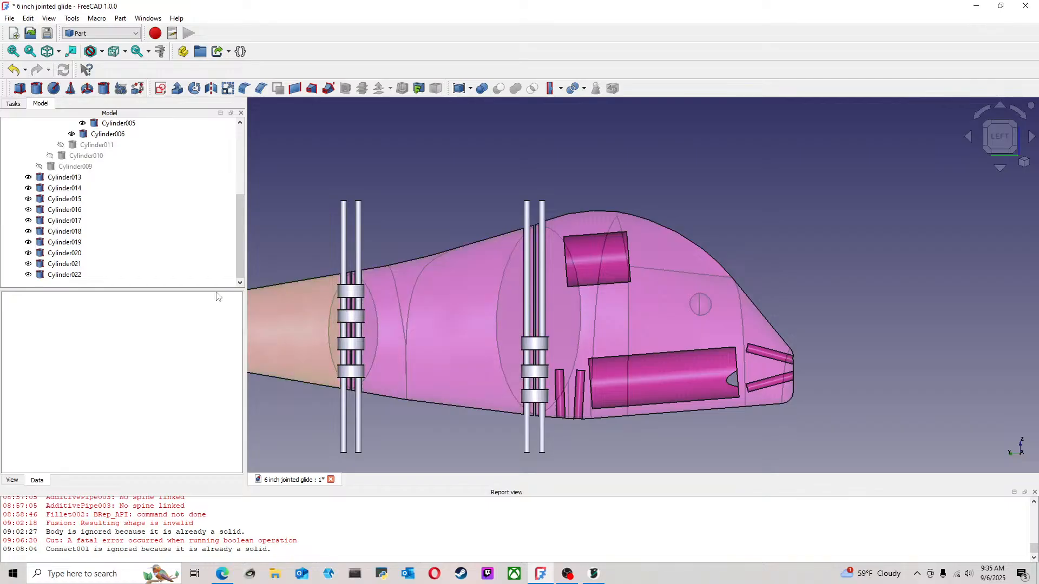
Transform Cylinder020 up along Z to about 12.5 mm, above Cylinder021 on the front joint
click(77, 265)
right_click(75, 265)
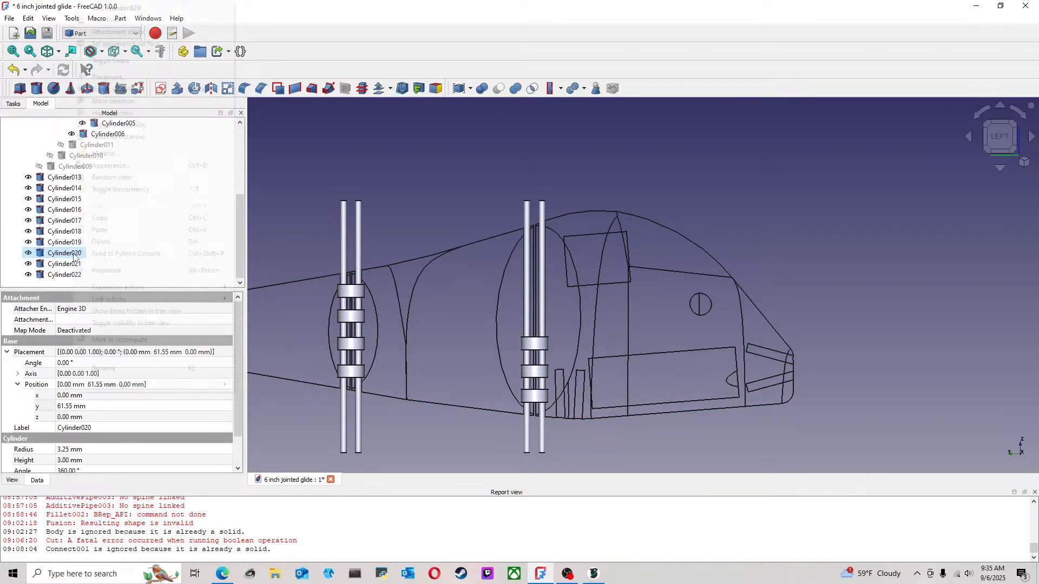
click(103, 20)
drag(537, 318, 543, 267)
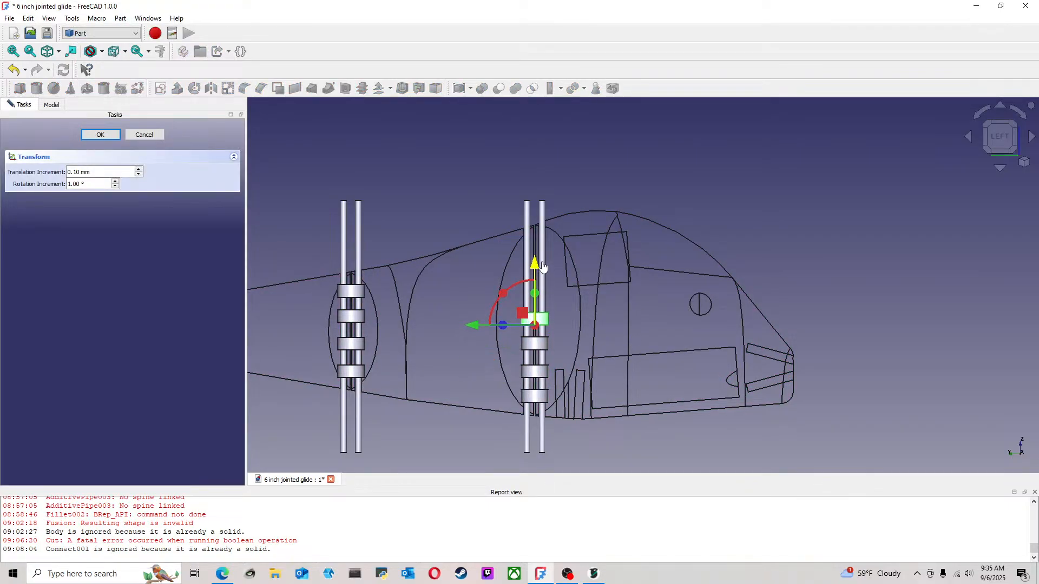
click(100, 134)
scroll(598, 285, up, 2)
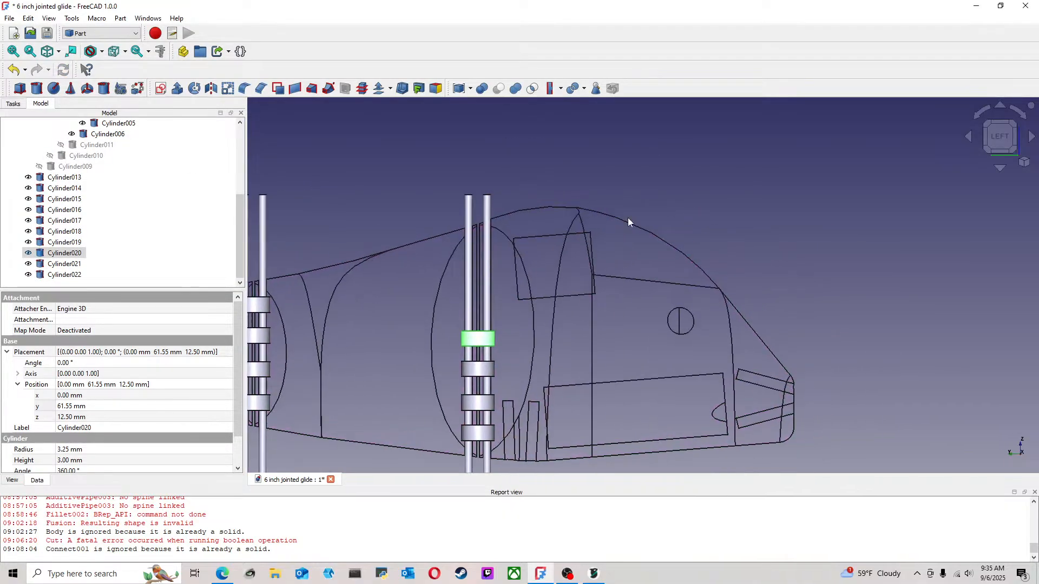
click(318, 250)
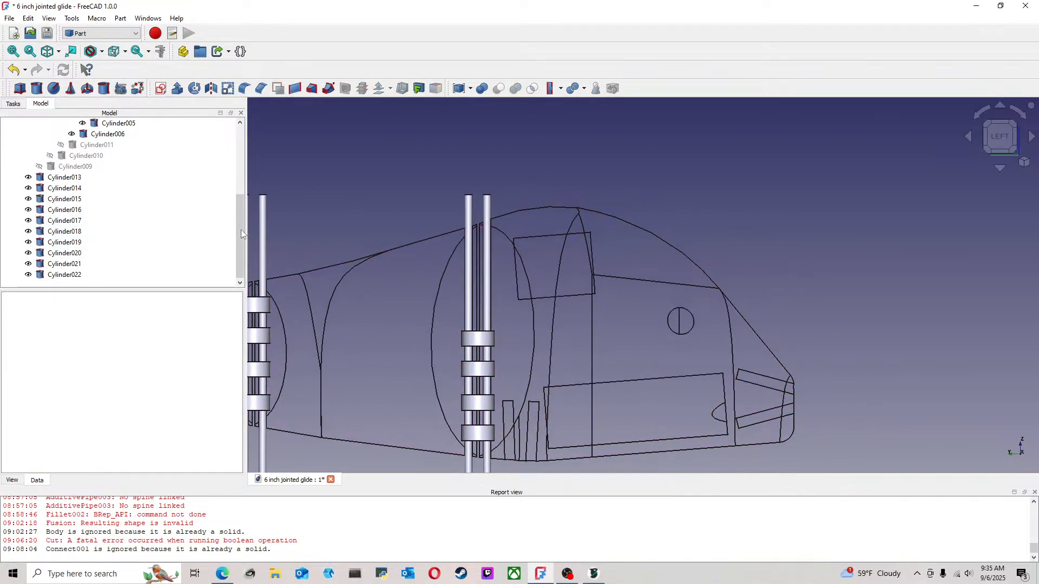
Transform Cylinder019 up along Z to about 18.8 mm, above Cylinder020 on the front joint
click(76, 243)
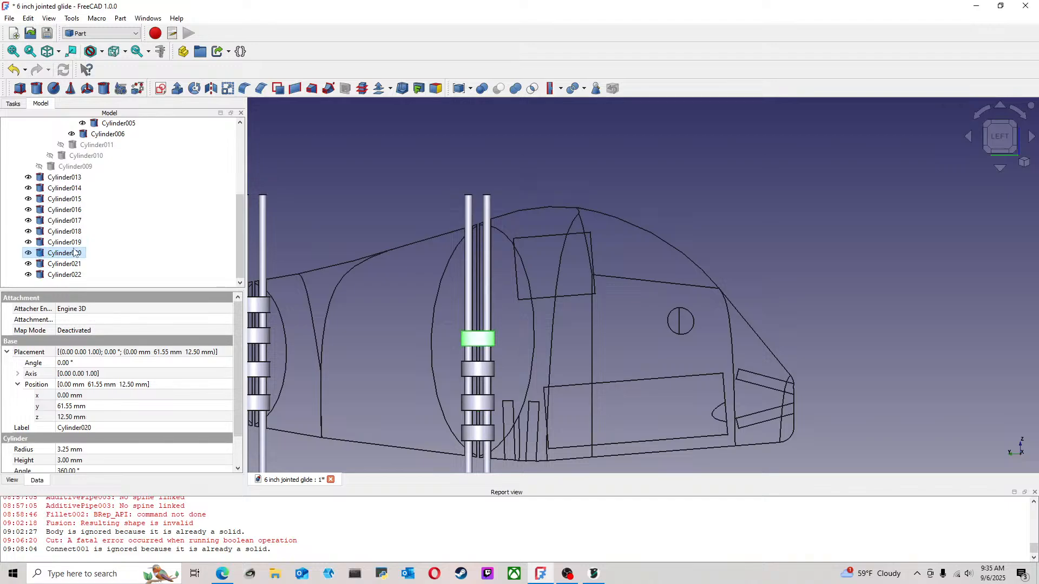
right_click(76, 243)
click(119, 22)
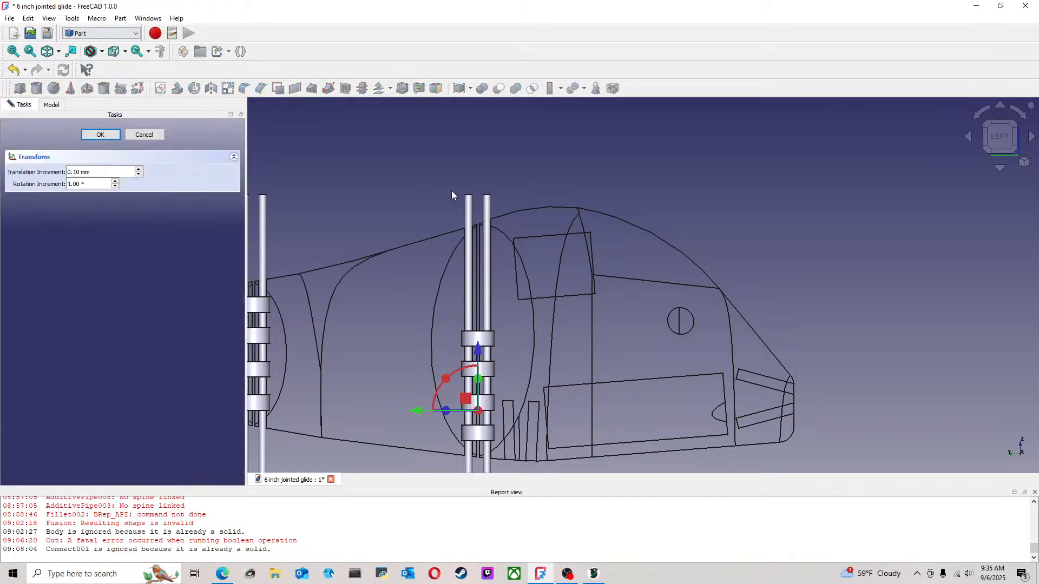
drag(478, 352, 484, 257)
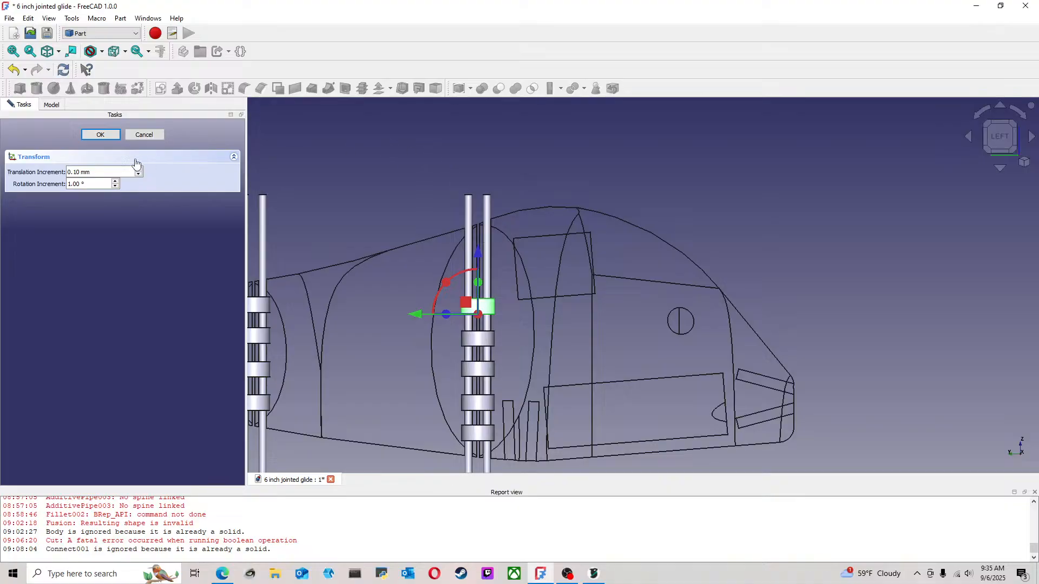
click(106, 135)
click(339, 162)
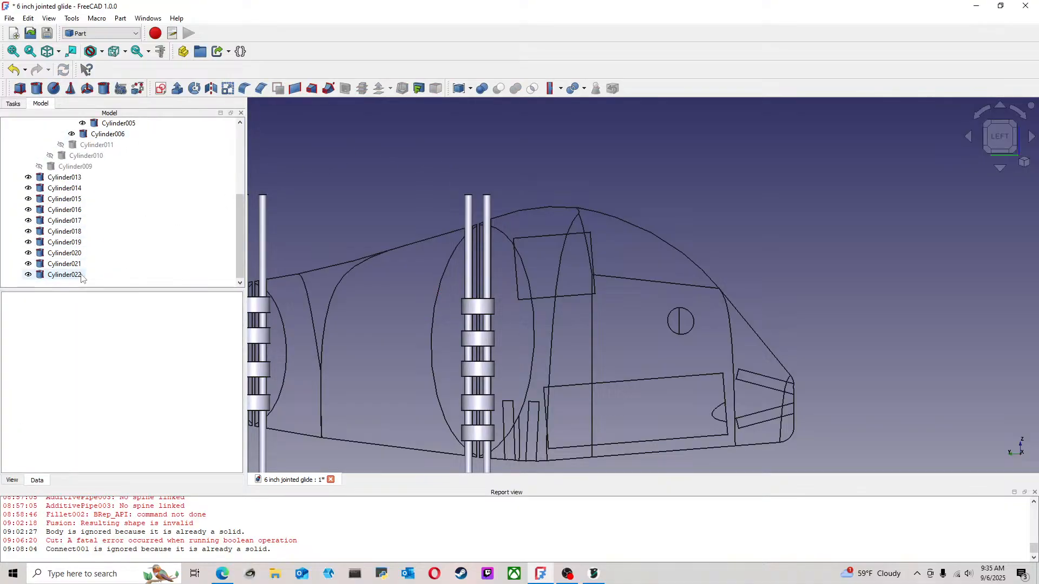
Transform Cylinder018 up along Z to about 25.3 mm, above Cylinder019 on the front joint
click(76, 242)
click(78, 234)
right_click(77, 234)
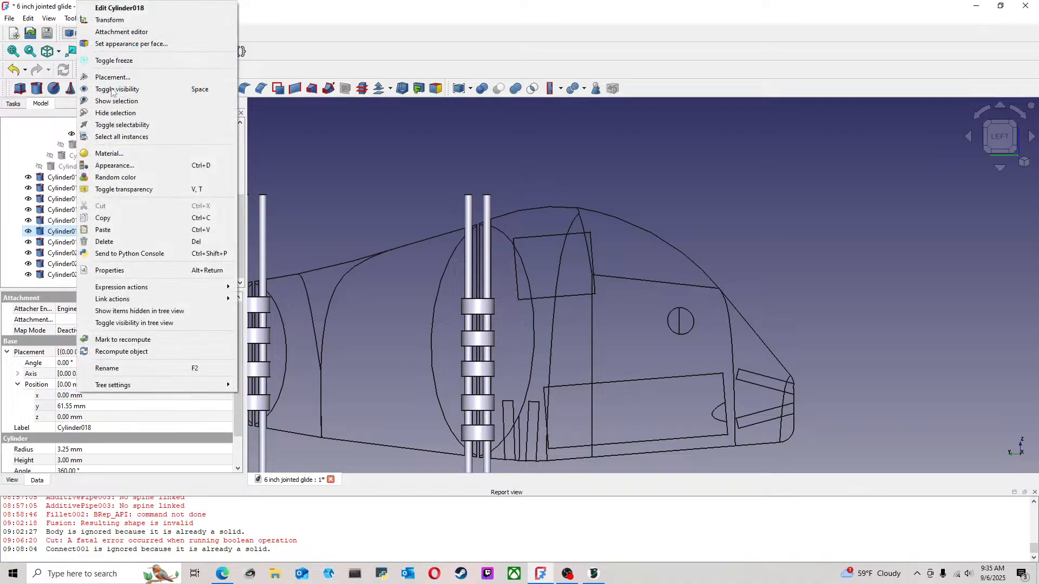
click(103, 21)
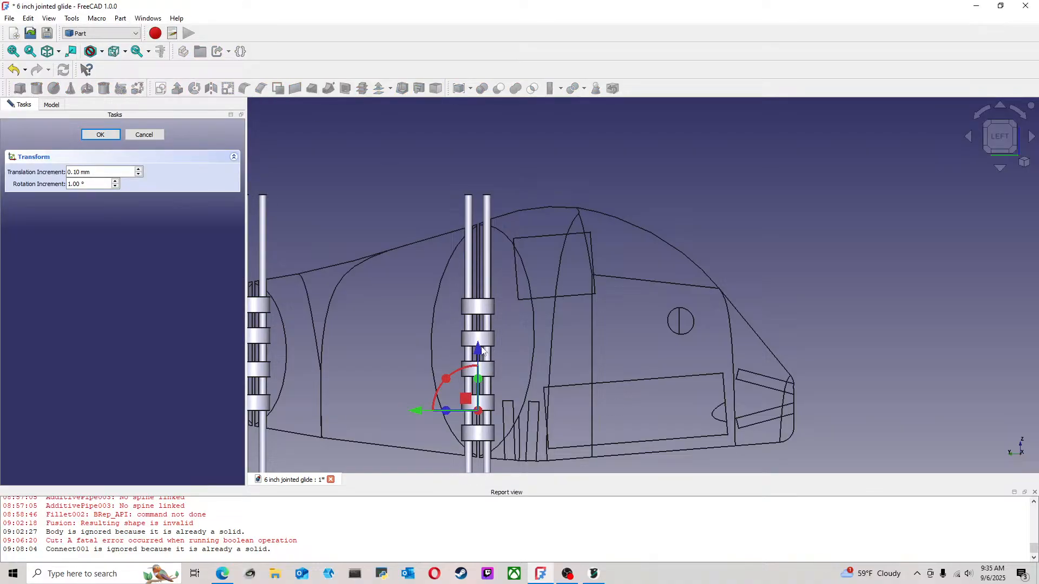
drag(480, 351, 479, 220)
click(106, 136)
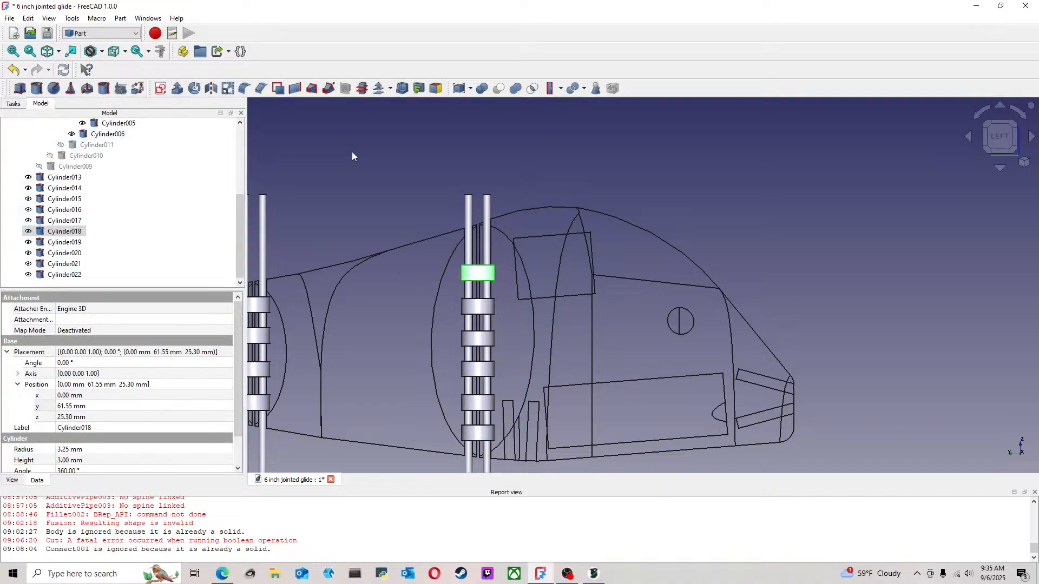
click(354, 153)
Raise Cylinder018 along Z to about 29.7 mm, closer to the upper edge of the front joint
scroll(621, 338, down, 3)
middle_drag(621, 342, 573, 303)
scroll(573, 302, up, 2)
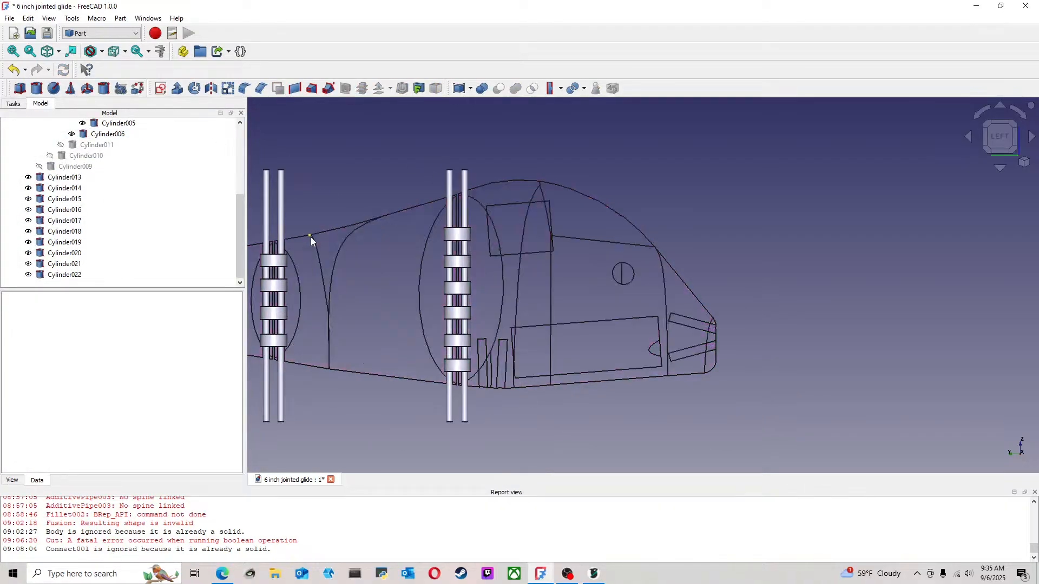
scroll(465, 238, up, 2)
click(471, 234)
right_click(471, 233)
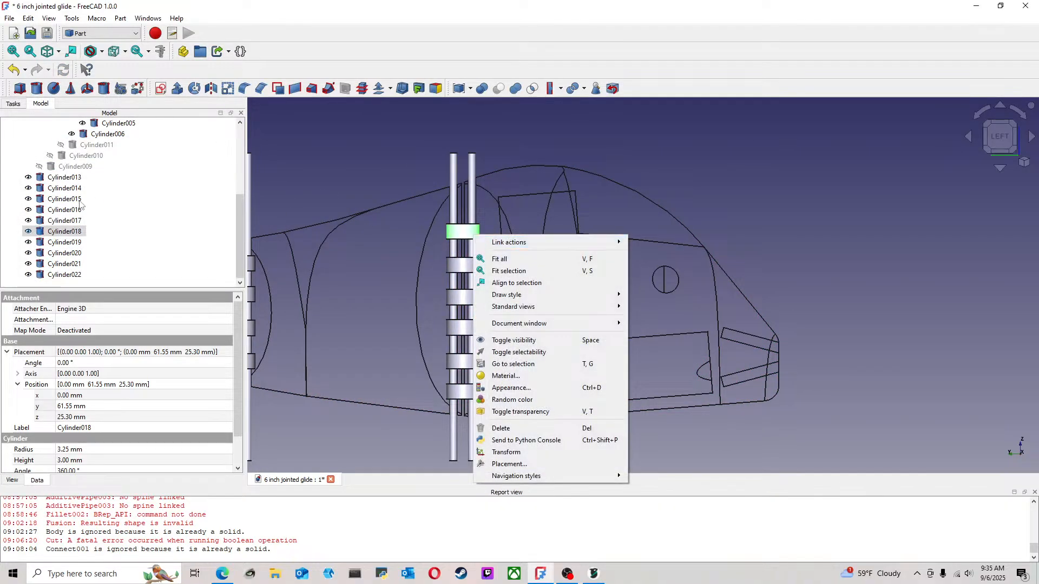
click(258, 226)
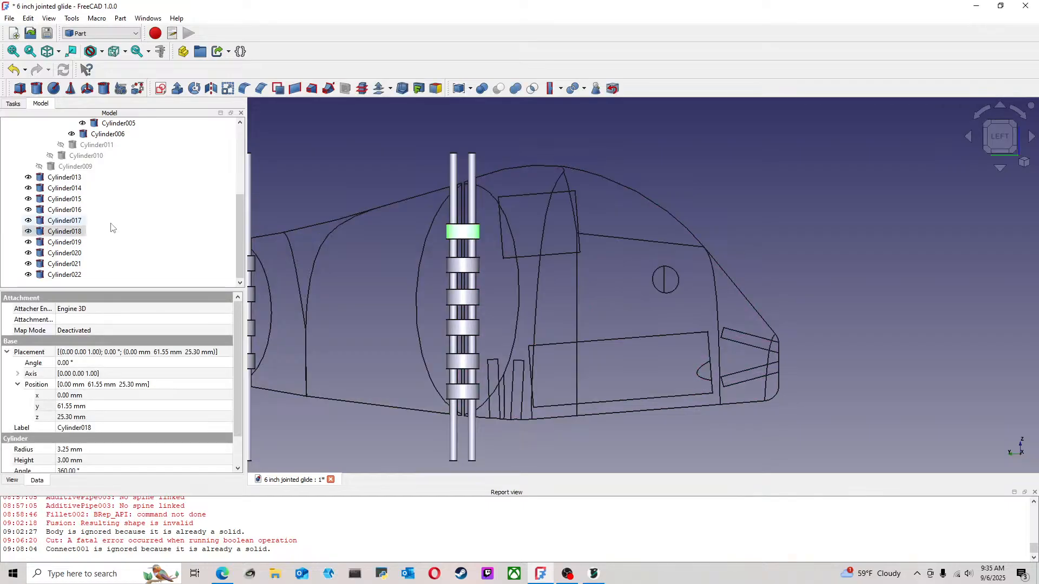
right_click(82, 236)
click(113, 21)
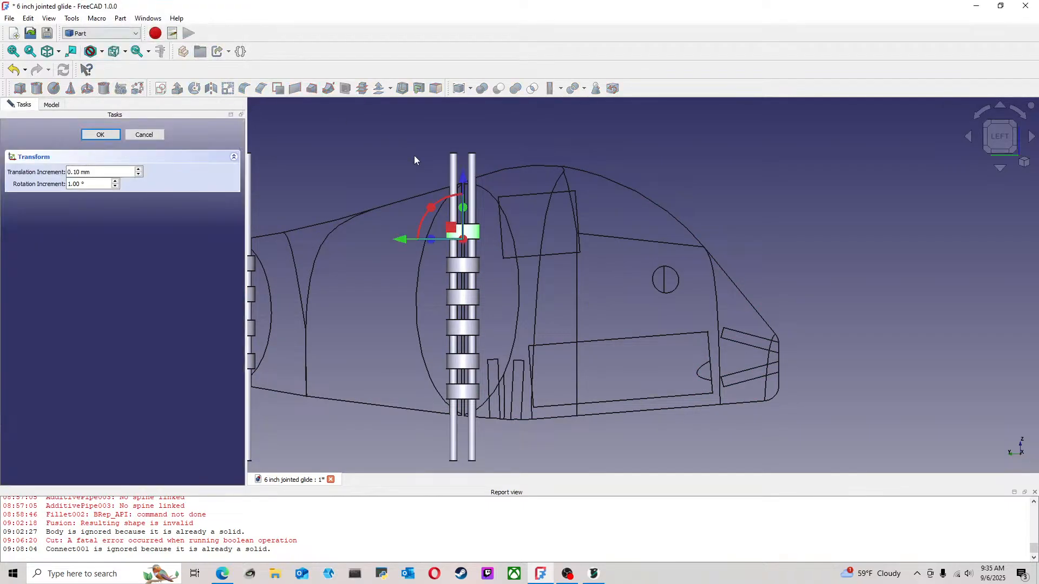
drag(464, 185, 464, 162)
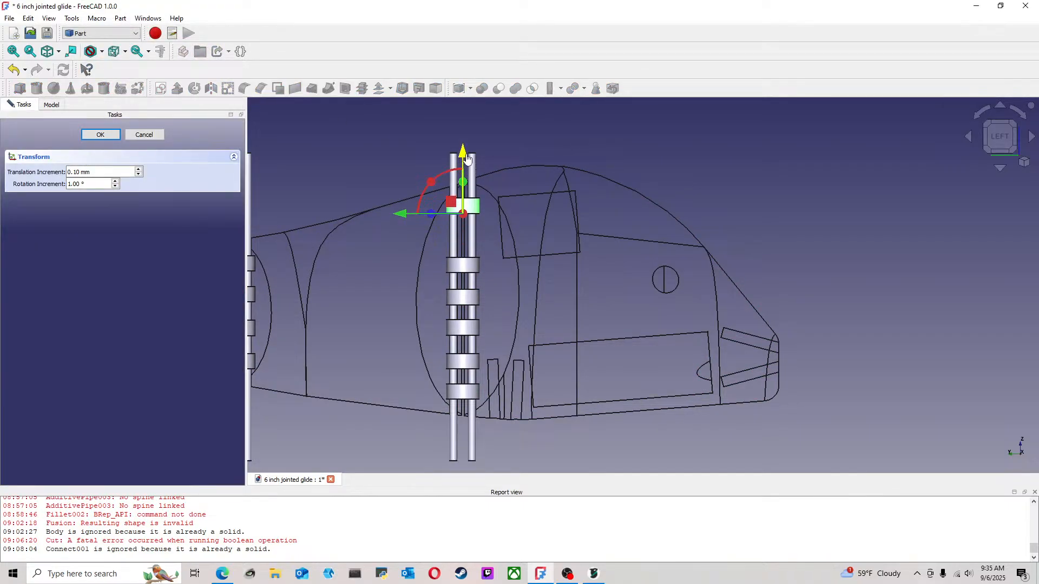
click(88, 134)
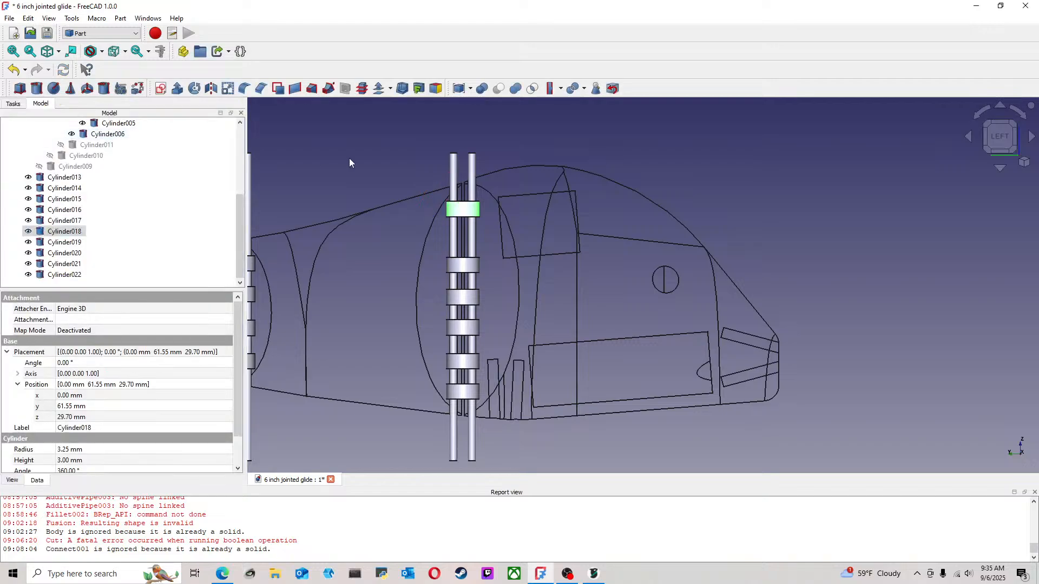
click(349, 158)
Raise Cylinder019 along Z to about 22.8 mm to widen its gap from the cylinders below
click(86, 231)
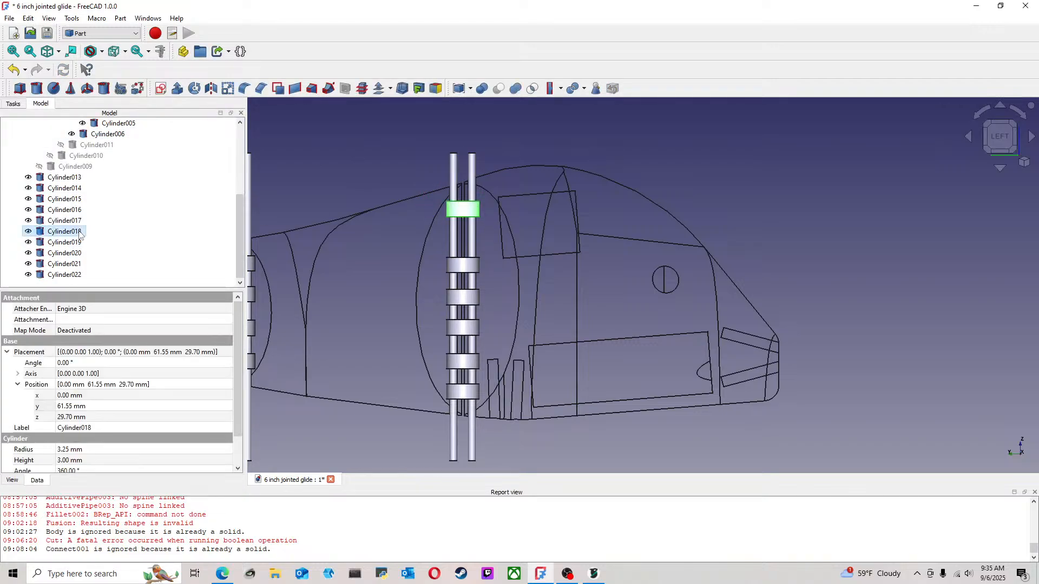
click(79, 242)
right_click(76, 244)
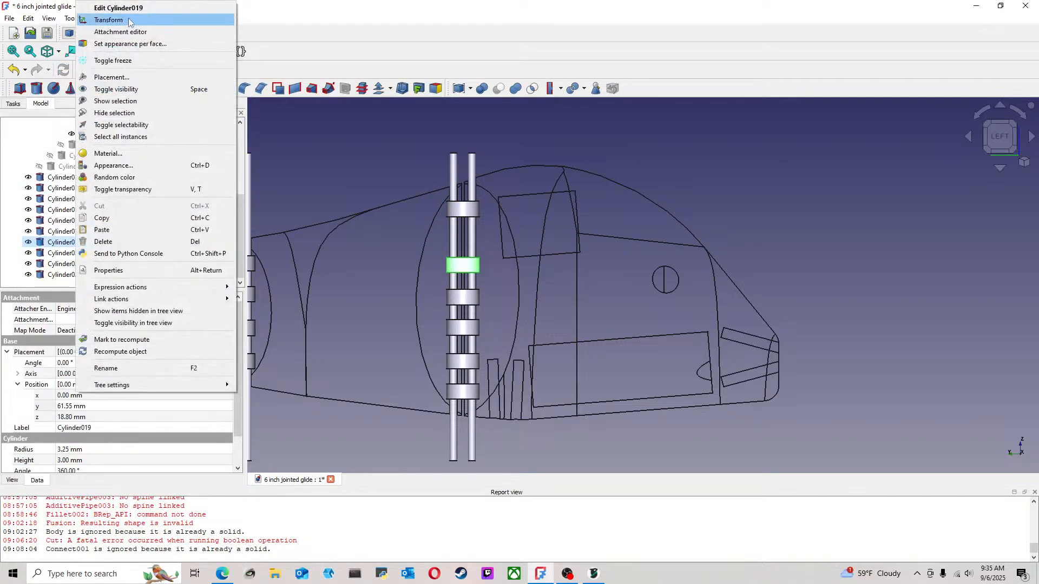
click(108, 20)
drag(464, 218, 467, 197)
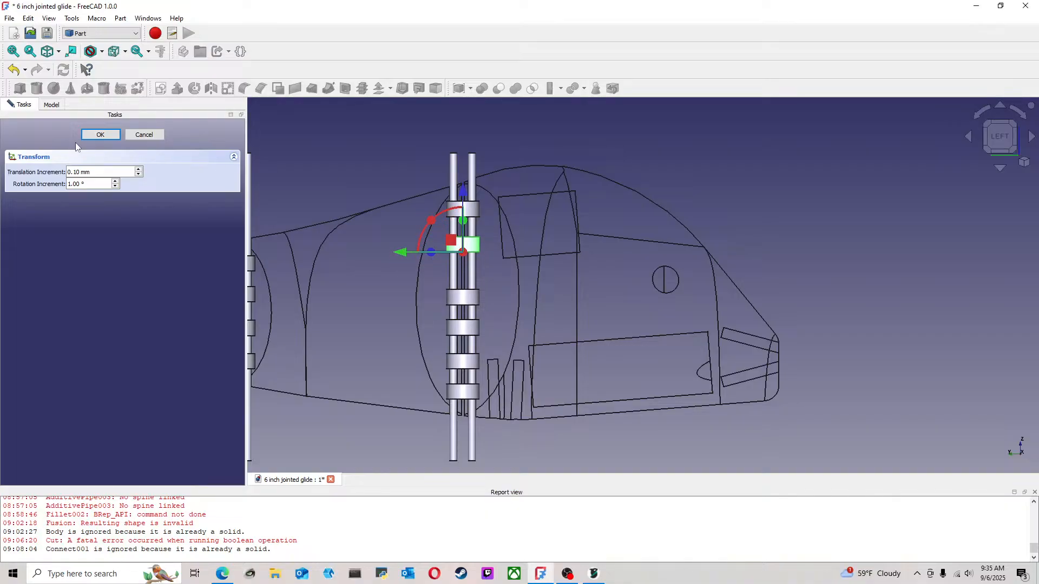
click(91, 136)
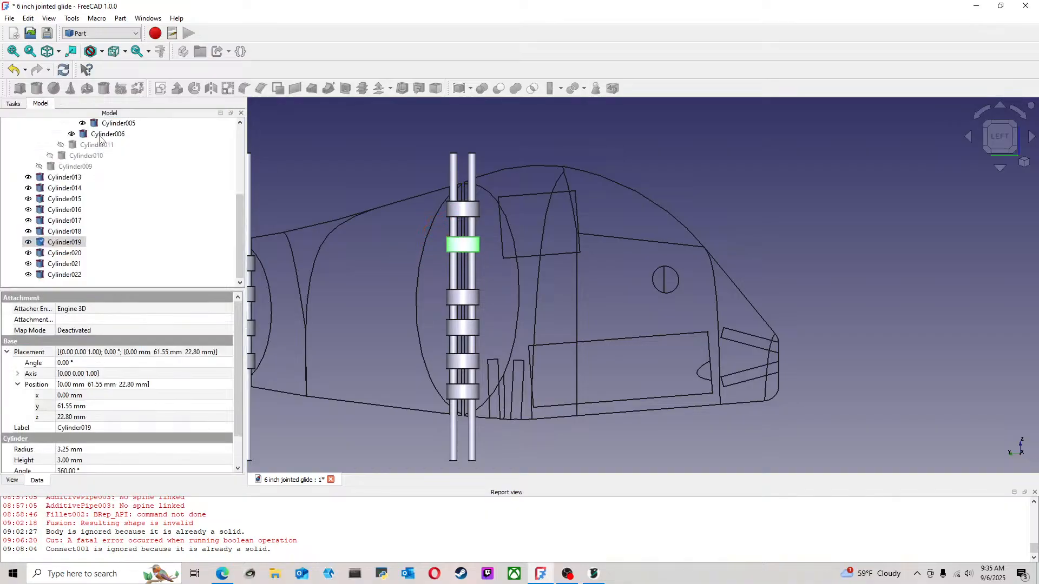
Raise Cylinder020 along Z to about 15.7 mm, closer to Cylinder019 on the front joint
click(76, 255)
right_click(76, 254)
click(108, 31)
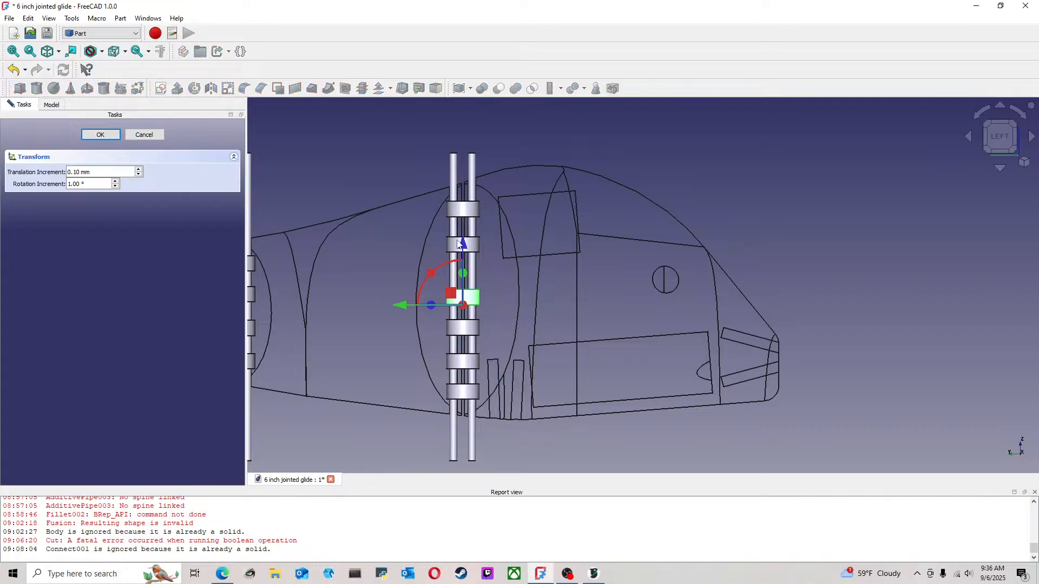
drag(464, 247, 464, 231)
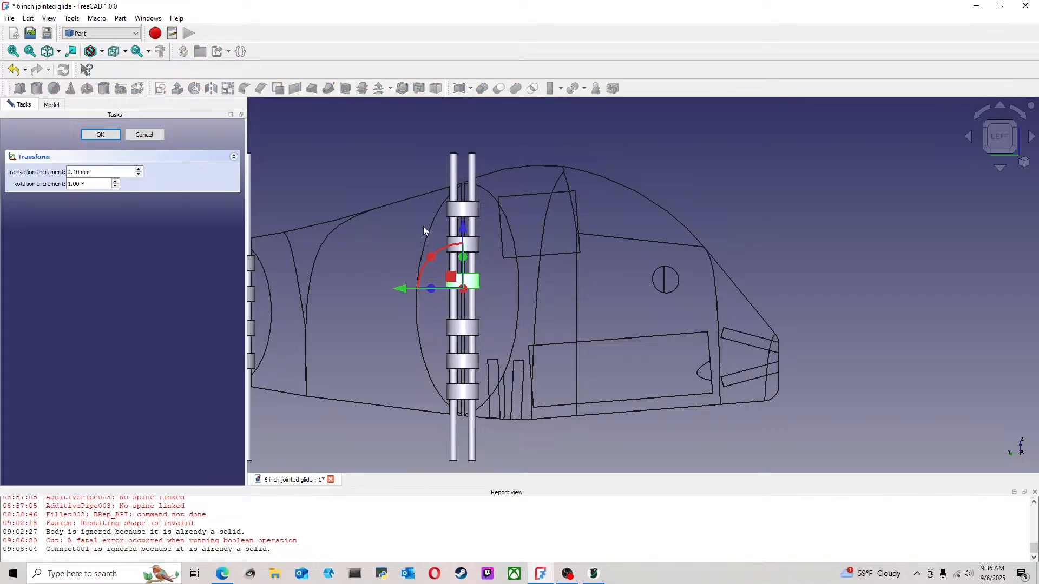
key(Return)
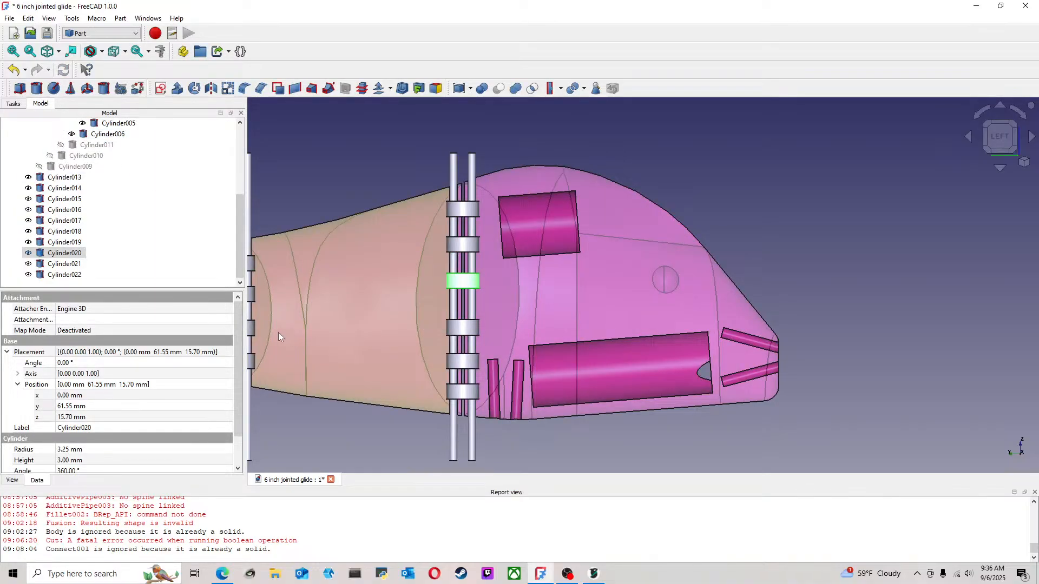
Transform Cylinder021 up along Z on the front joint to even its spacing below Cylinder020
click(74, 264)
right_click(74, 264)
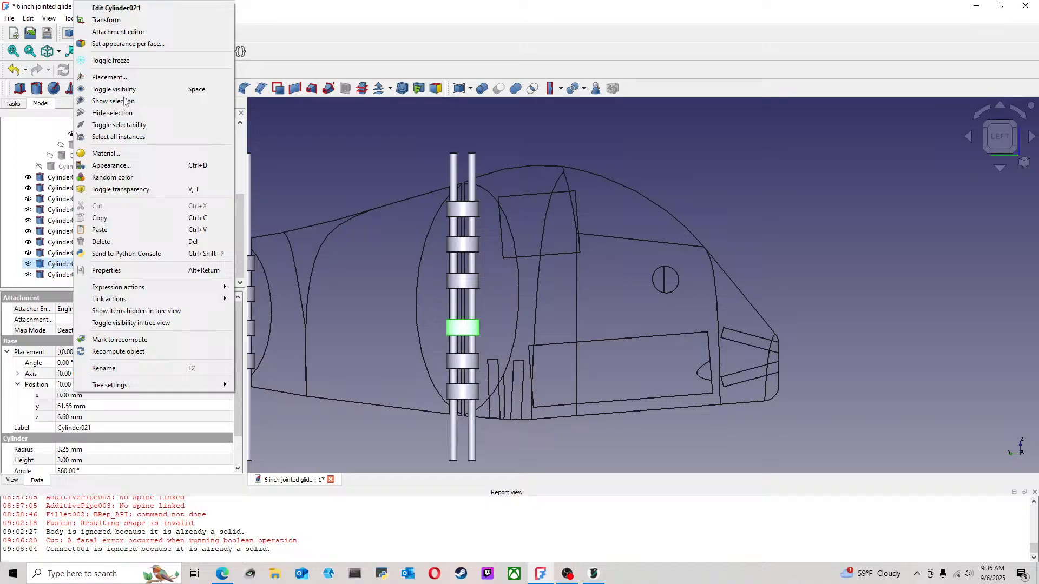
click(108, 20)
drag(464, 278, 464, 264)
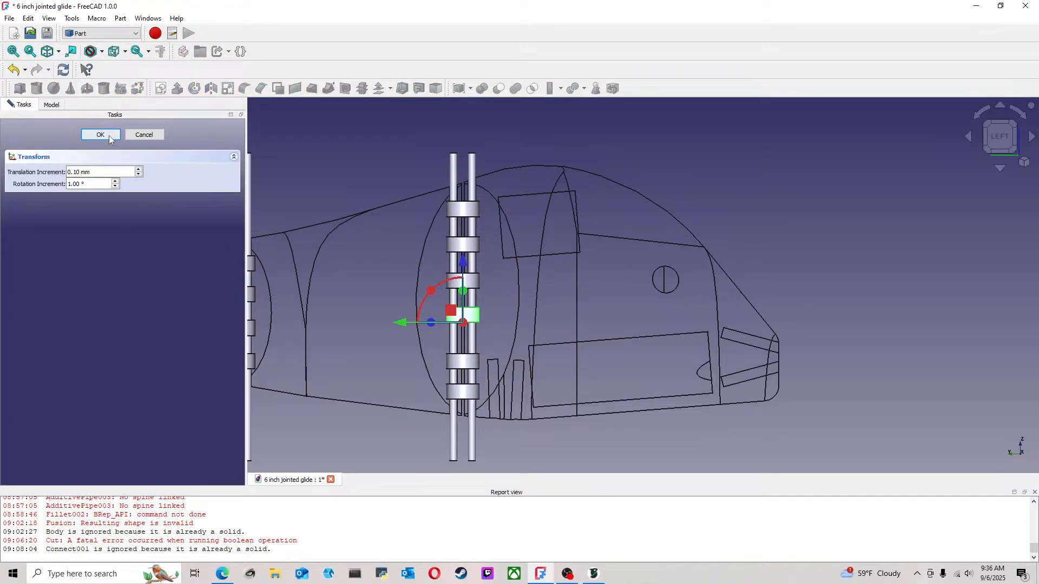
click(109, 135)
Transform Cylinder013 slightly up along Z on the front joint, between Cylinder021 and Cylinder022
click(57, 275)
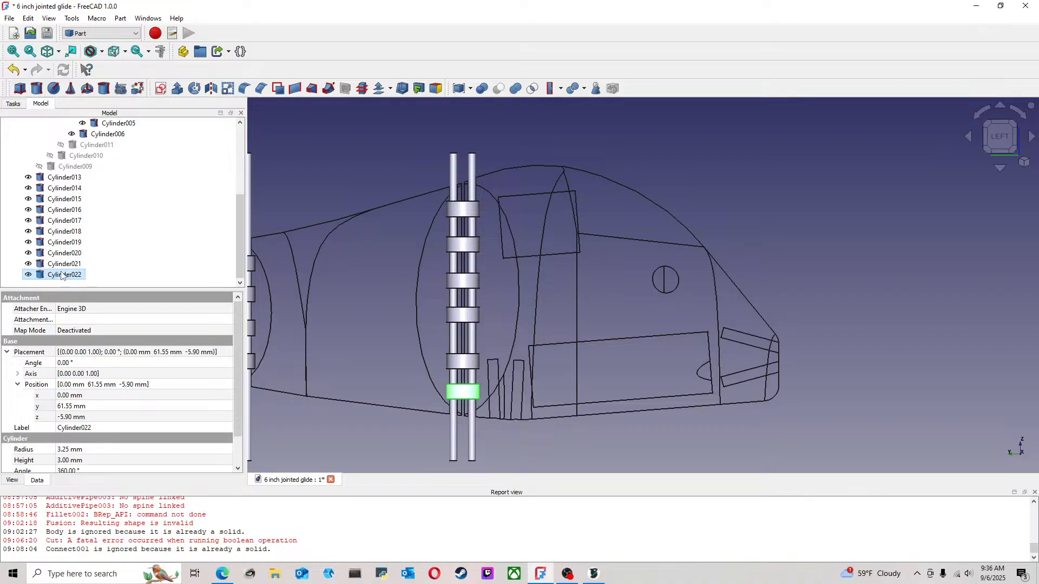
click(78, 177)
right_click(78, 178)
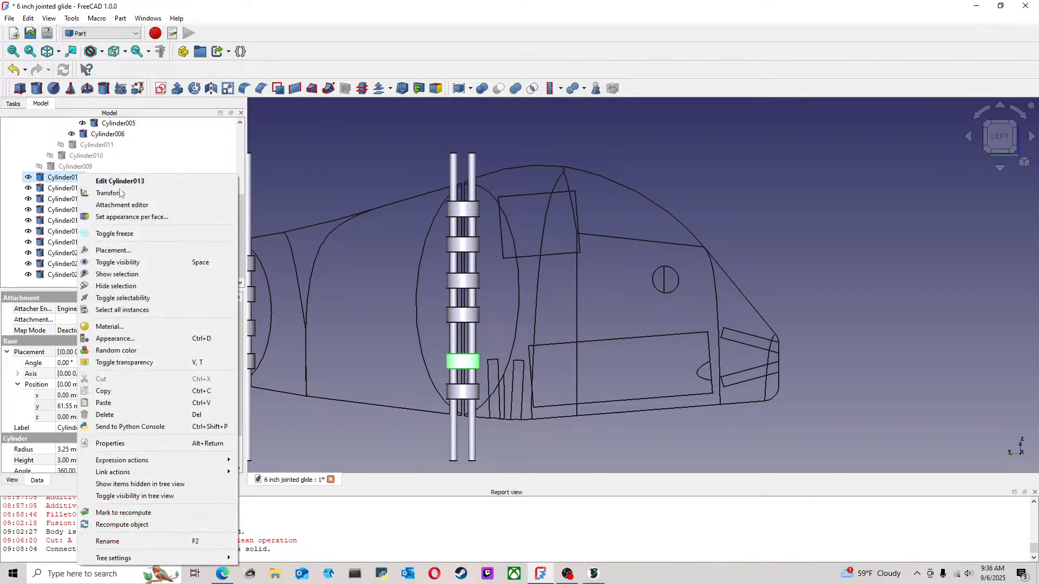
click(108, 191)
drag(465, 314, 465, 306)
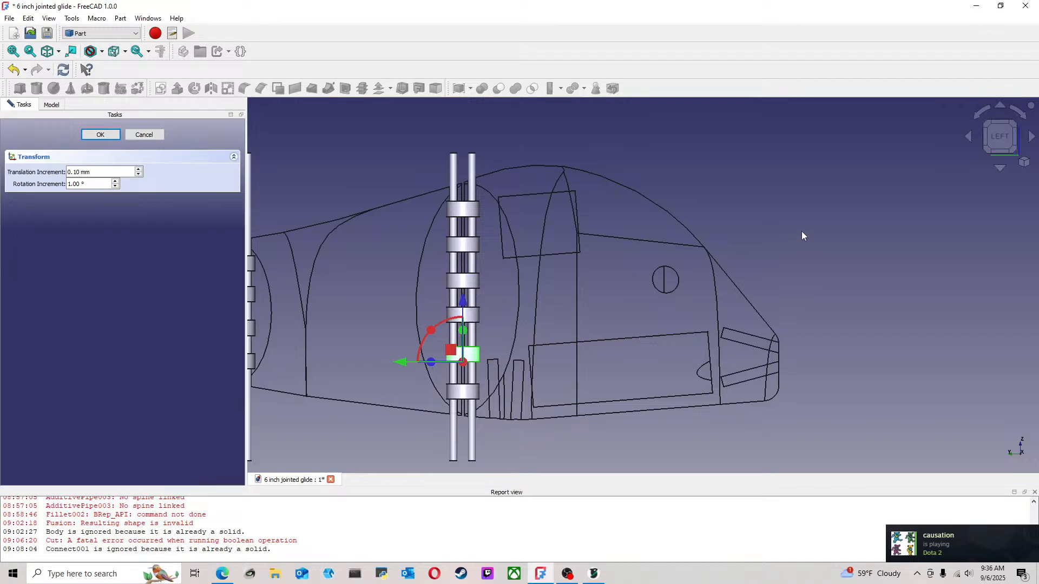
click(109, 135)
Hide the joint pins Cylinder003, Cylinder004, Cylinder005 and Cylinder006, and collapse Cut016 in the model tree
scroll(632, 427, down, 4)
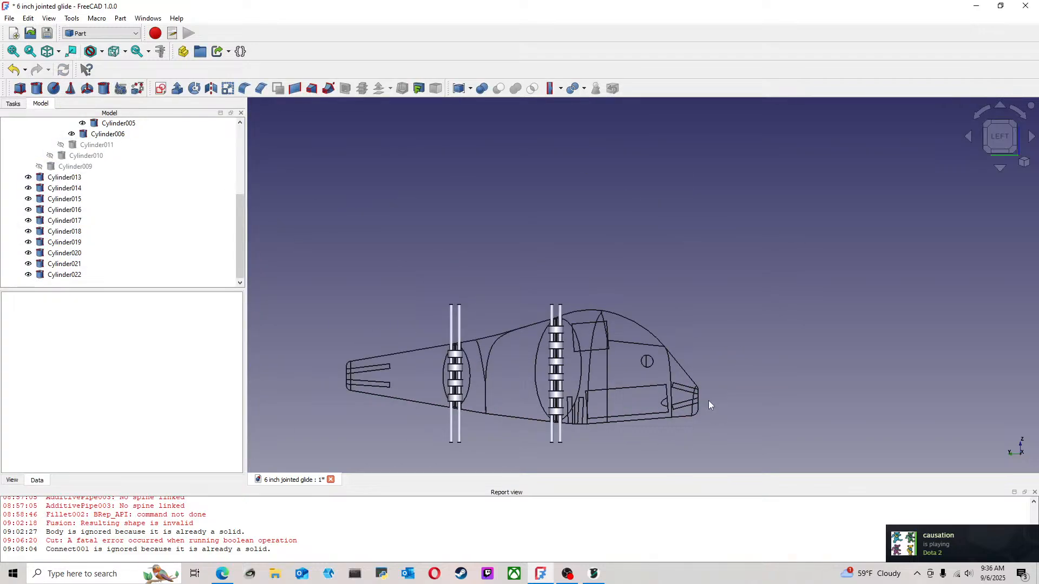
middle_drag(754, 358, 742, 318)
scroll(568, 357, up, 3)
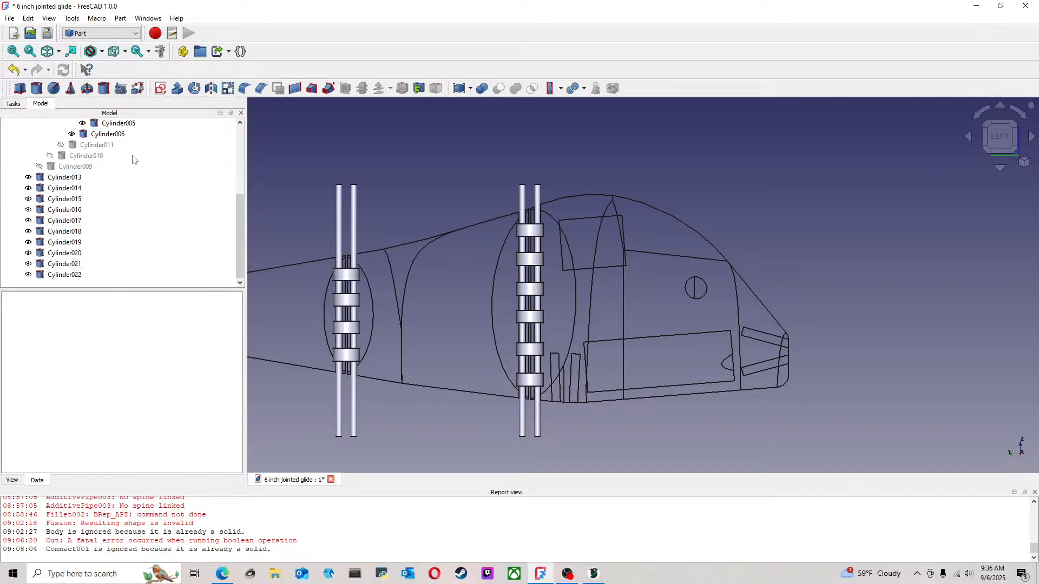
scroll(139, 162, up, 2)
click(140, 167)
key(space)
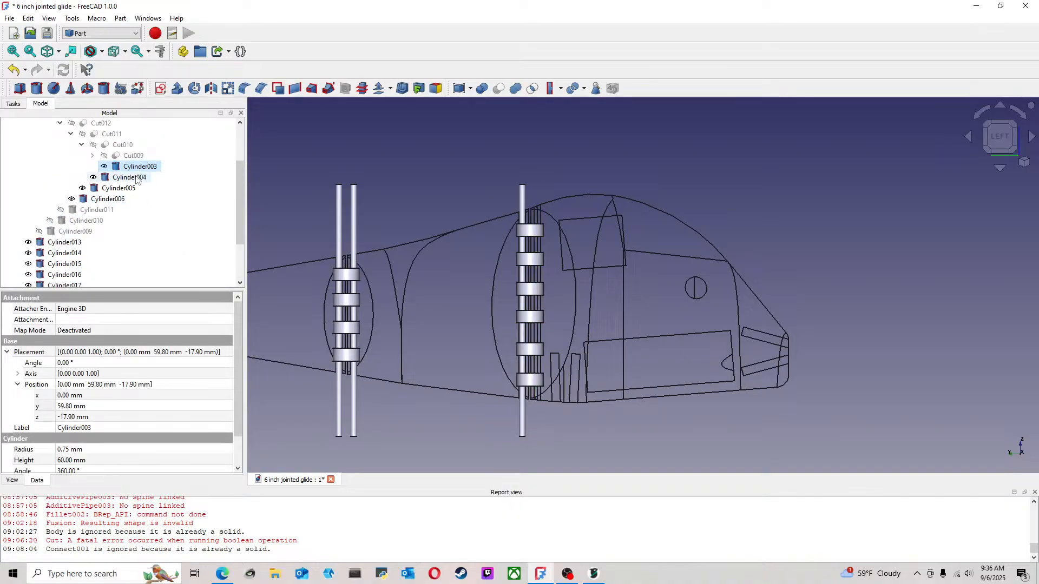
key(Down)
key(space)
key(Down)
key(space)
key(Down)
key(space)
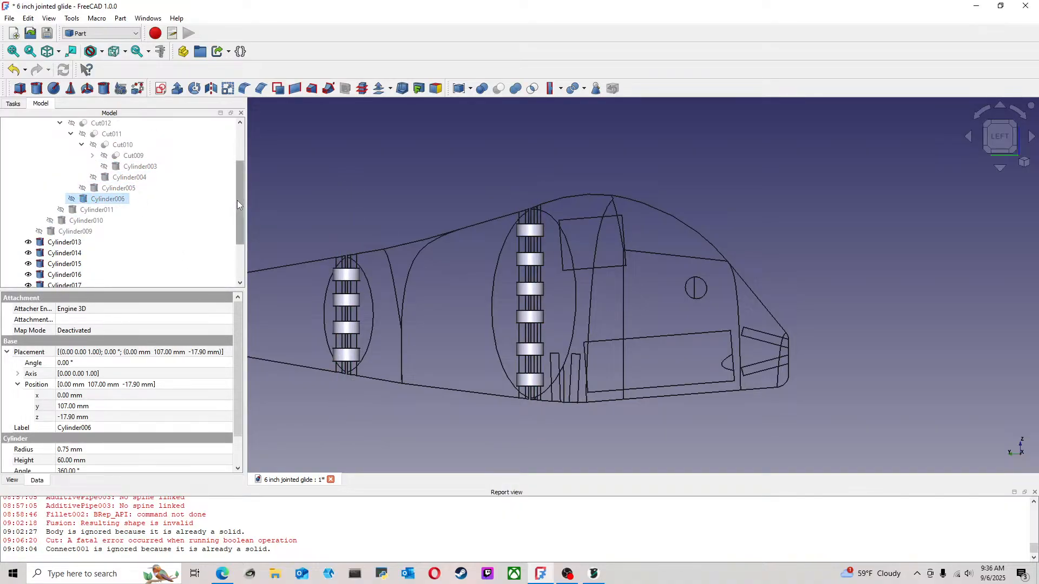
scroll(237, 204, up, 2)
click(17, 145)
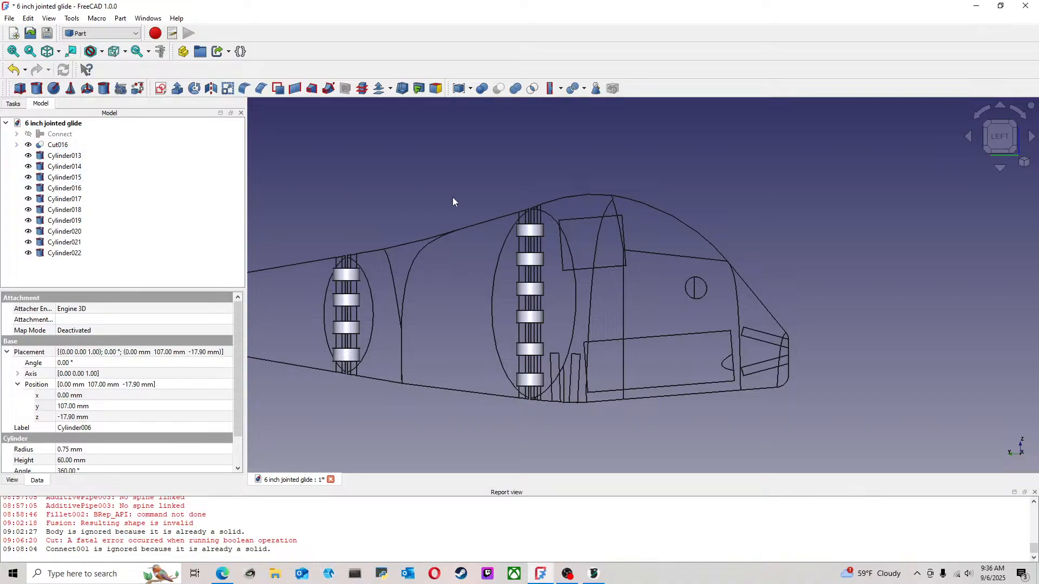
Cut Cylinder013 from the Cut016 body, and cut Cylinder022 from the resulting shape
click(433, 190)
click(69, 147)
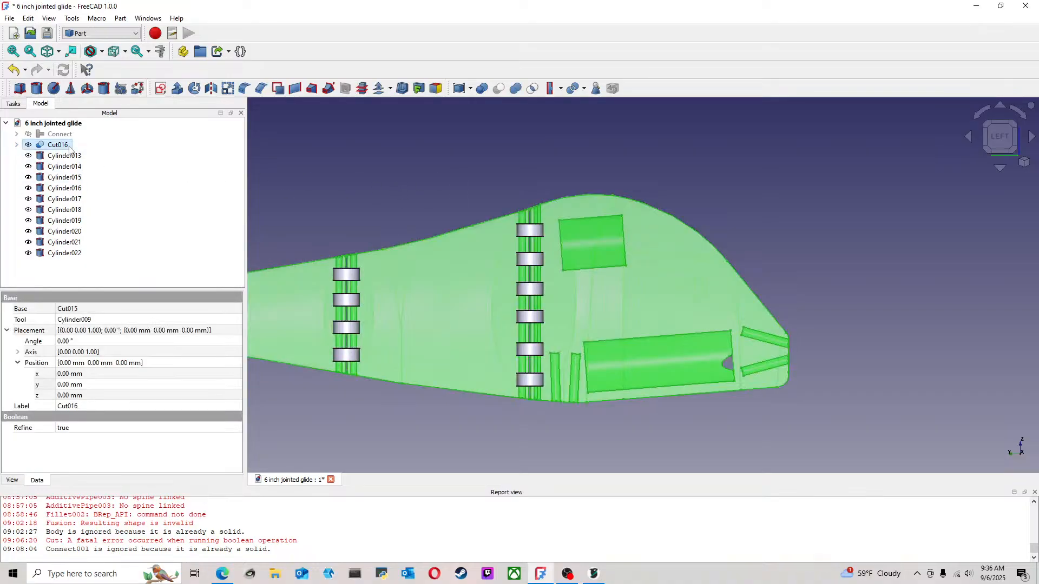
ctrl+click(81, 157)
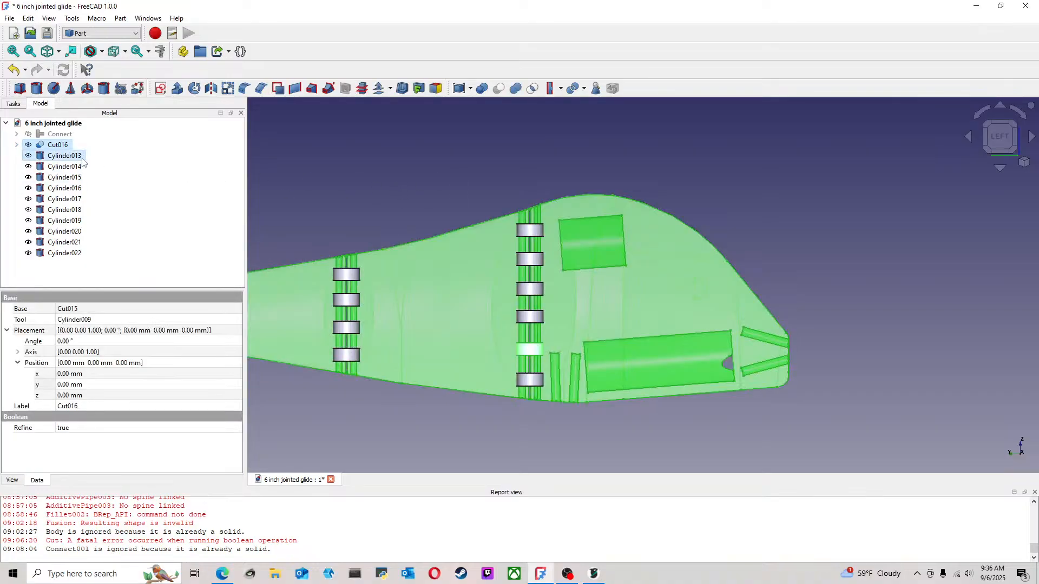
click(498, 88)
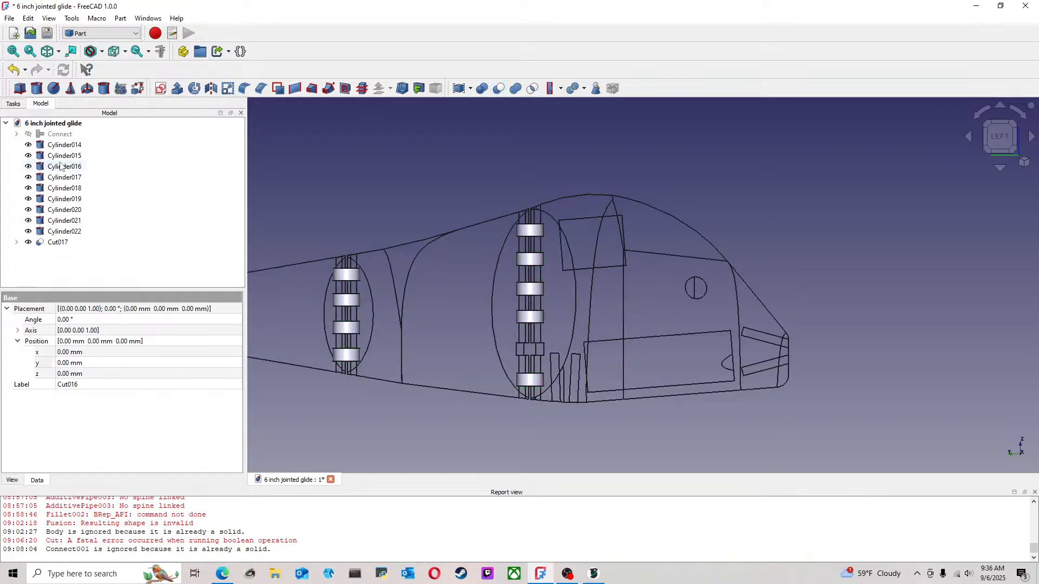
click(57, 242)
ctrl+click(71, 232)
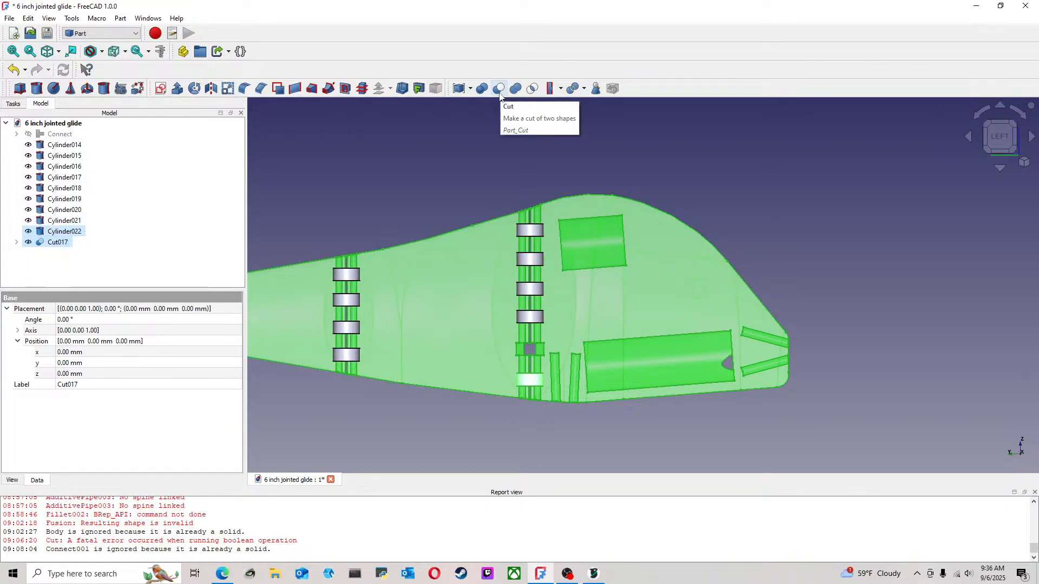
click(499, 89)
Cut Cylinder021 and Cylinder020 one after the other from the lure body at the front joint
click(60, 232)
ctrl+click(81, 220)
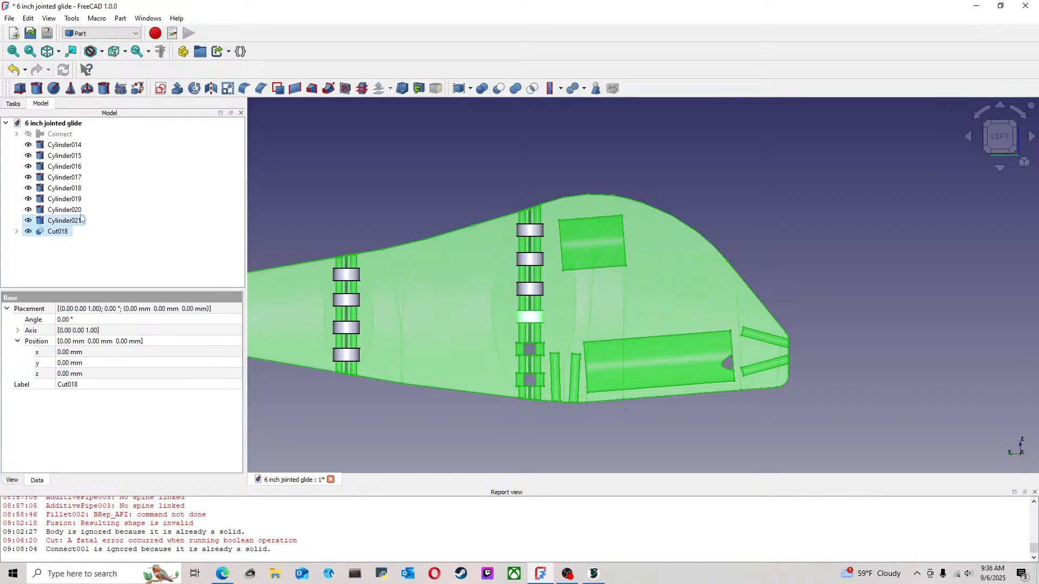
click(498, 89)
click(60, 221)
ctrl+click(66, 211)
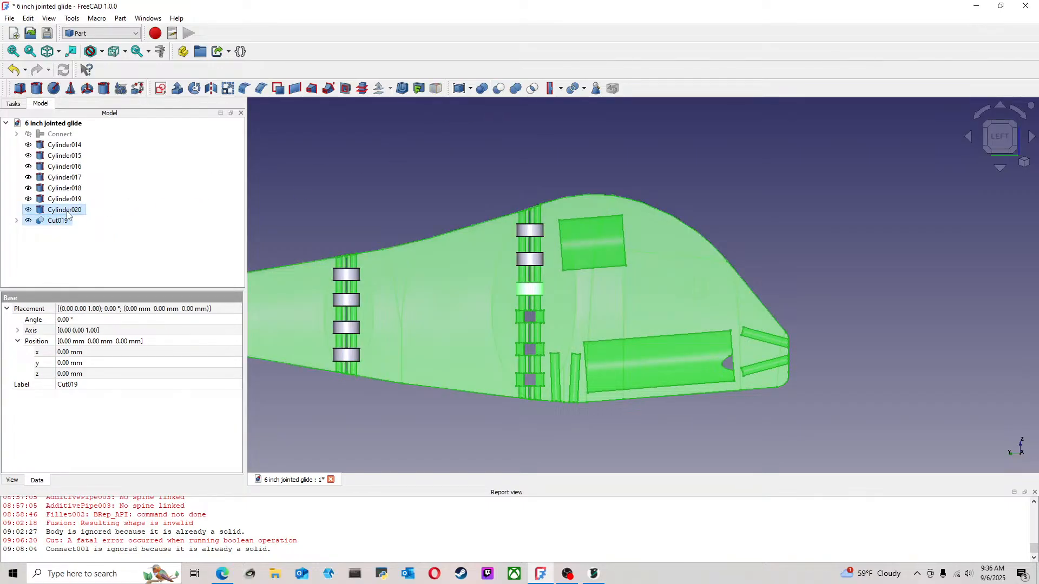
click(498, 92)
Cut Cylinder019 and Cylinder018 one after the other from the lure body at the front joint
ctrl+click(65, 199)
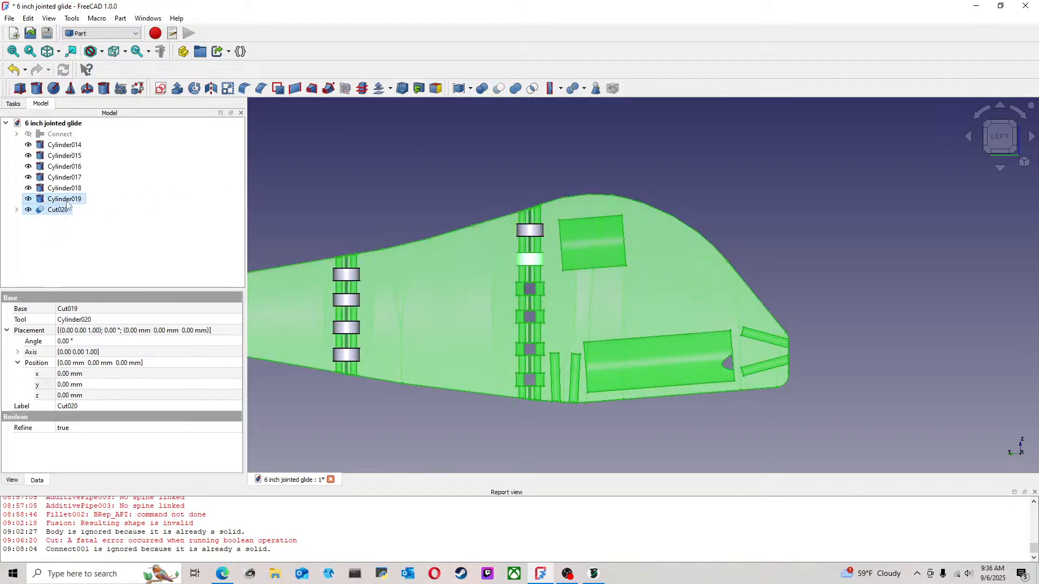
click(500, 93)
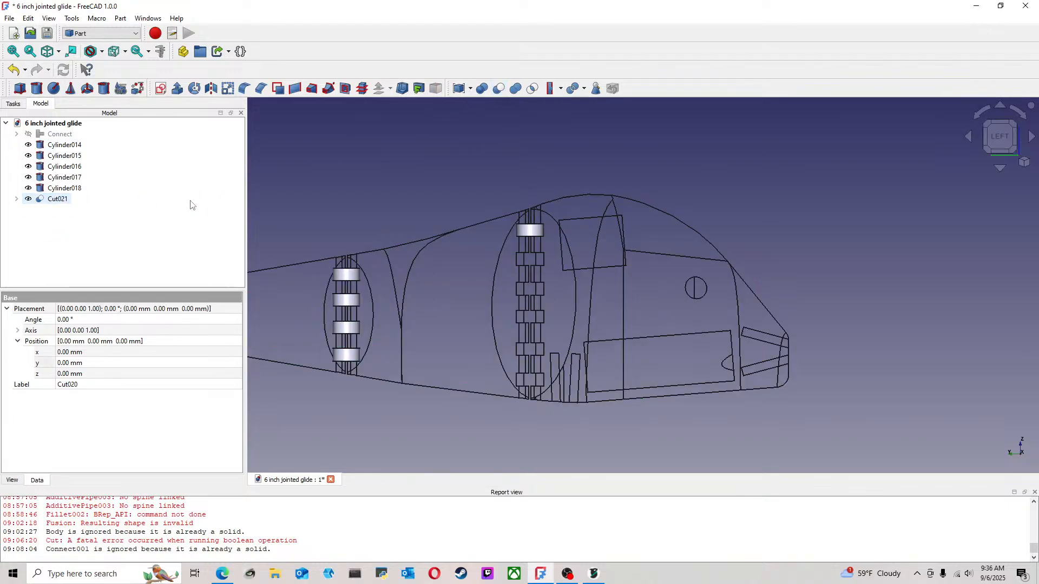
ctrl+click(71, 190)
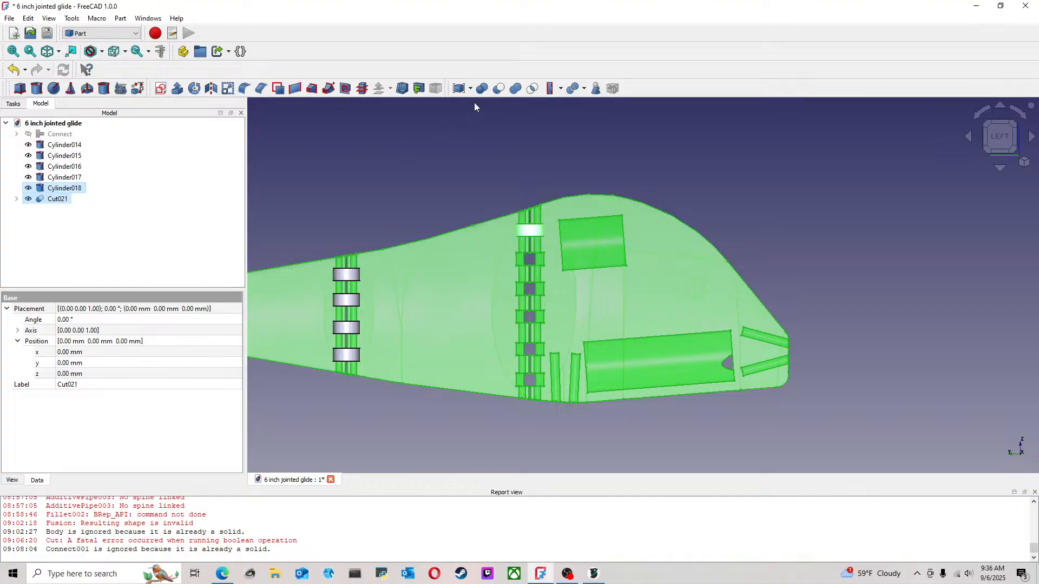
click(499, 91)
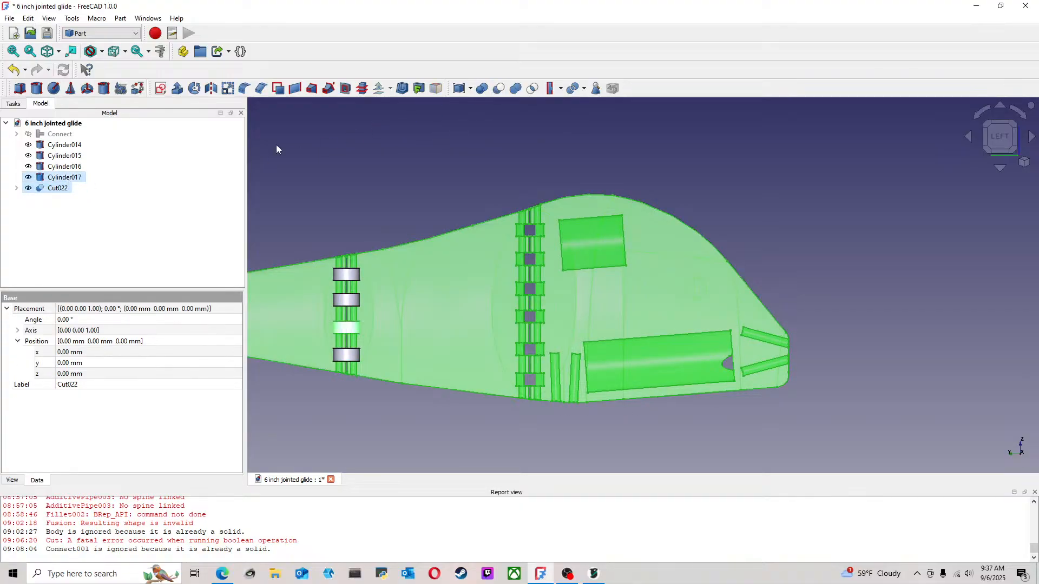
Cut Cylinder017, Cylinder016, Cylinder015 and Cylinder014 one after the other from the lure body at the rear joint
click(502, 92)
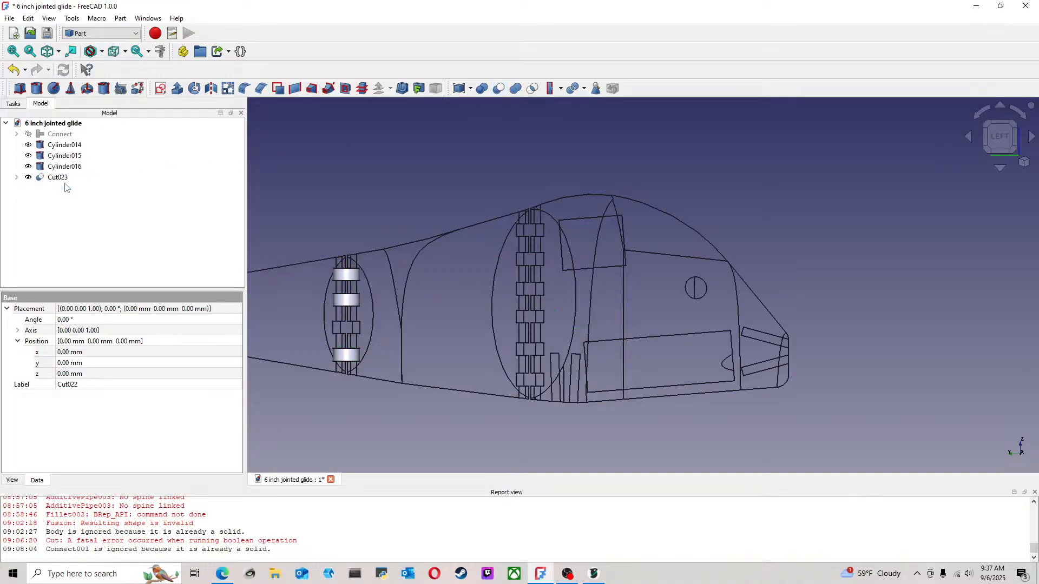
click(500, 89)
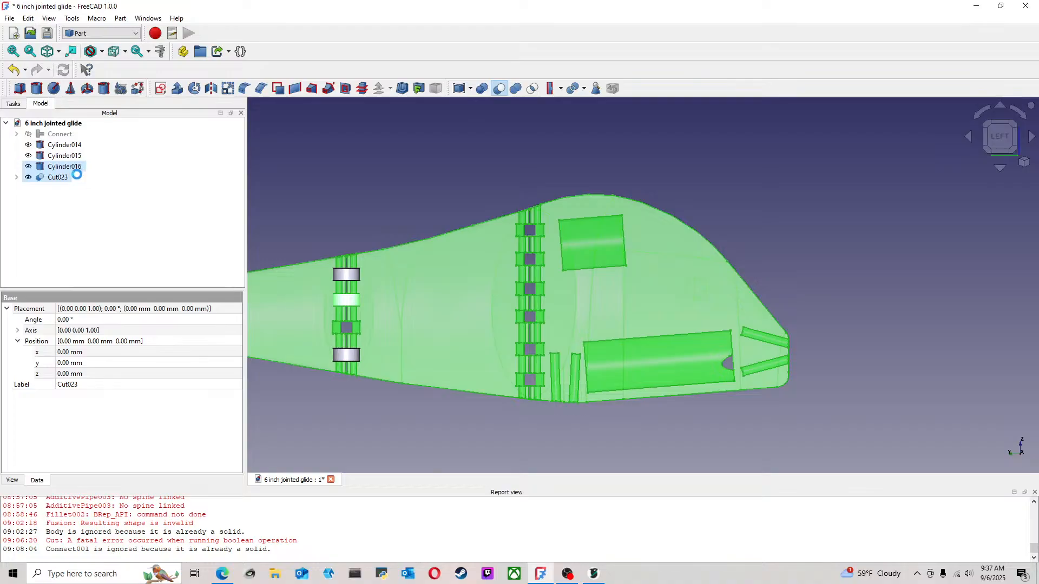
ctrl+click(70, 157)
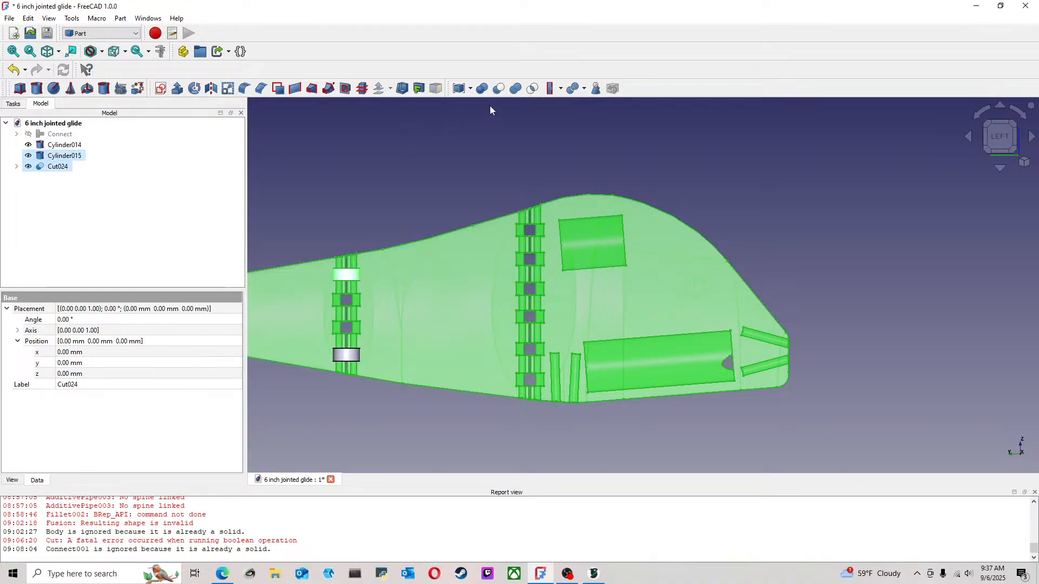
click(501, 89)
ctrl+click(63, 146)
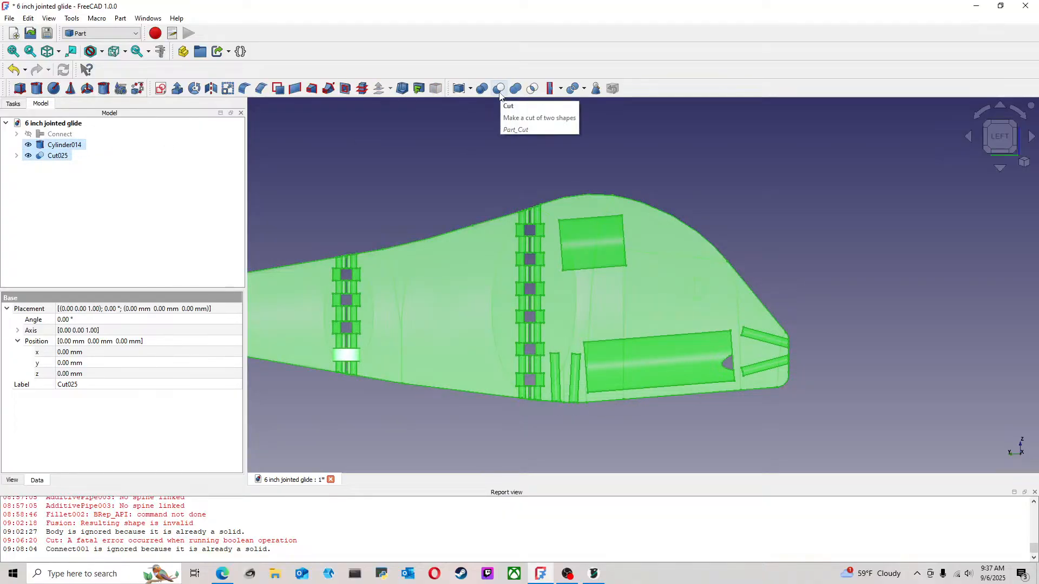
click(499, 90)
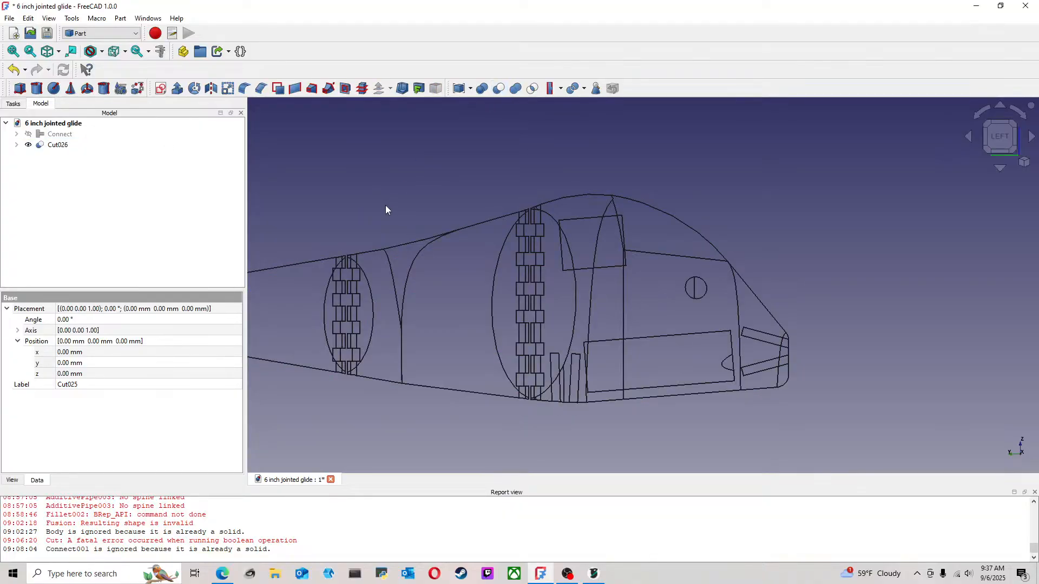
Save the 6 inch jointed glide document
click(8, 18)
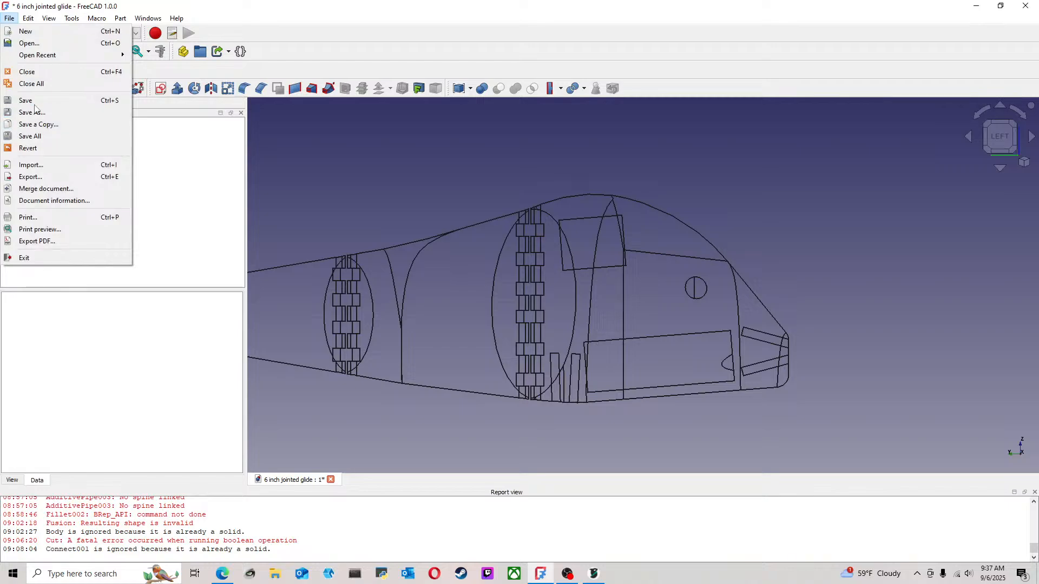
key(Escape)
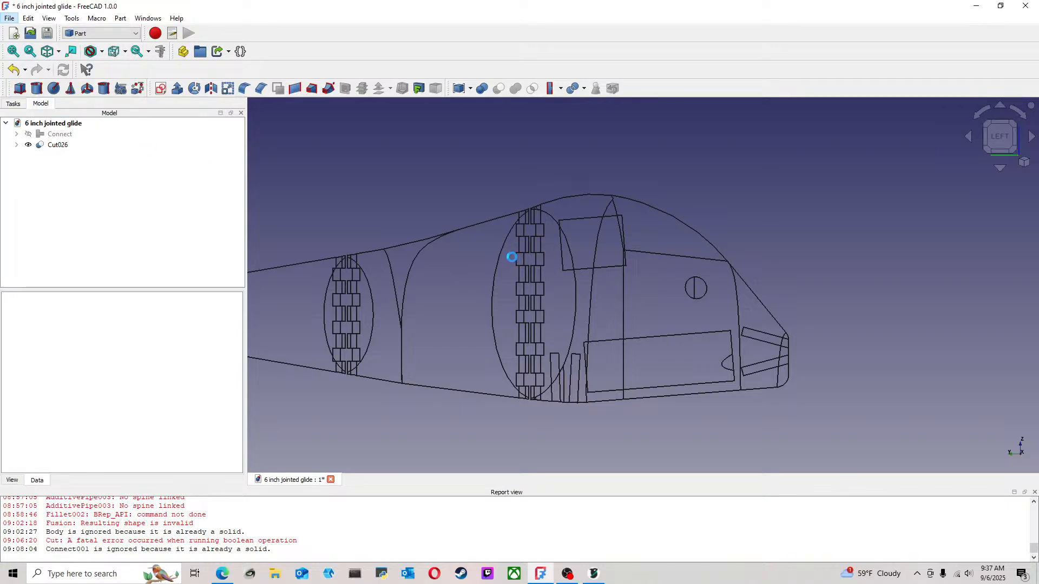
Examine the cylinder pockets cut along both joints from several angles, and switch the display to wireframe
scroll(512, 257, down, 2)
mouse_move(476, 245)
middle_down()
mouse_move(721, 277)
mouse_move(453, 247)
mouse_move(622, 301)
mouse_move(631, 286)
middle_up()
scroll(470, 291, up, 2)
middle_drag(387, 295, 343, 357)
scroll(348, 346, up, 3)
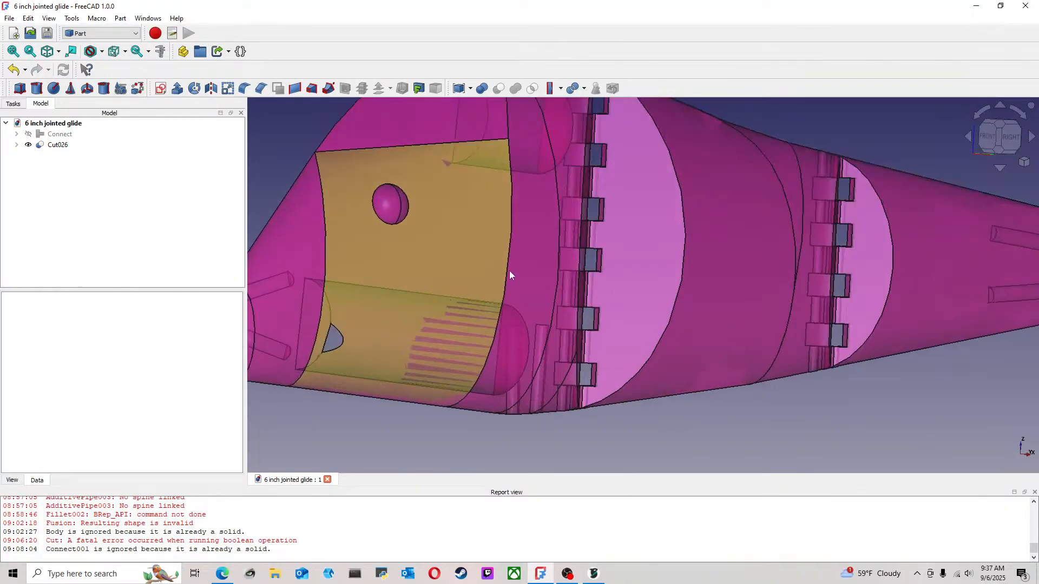
mouse_move(510, 275)
middle_down()
mouse_move(524, 269)
mouse_move(360, 278)
mouse_move(823, 325)
mouse_move(769, 336)
mouse_move(617, 297)
mouse_move(524, 329)
mouse_move(409, 314)
mouse_move(515, 304)
mouse_move(593, 325)
mouse_move(622, 310)
mouse_move(604, 293)
mouse_move(575, 290)
mouse_move(552, 301)
mouse_move(537, 328)
mouse_move(511, 325)
mouse_move(476, 342)
middle_up()
key(v)
key(3)
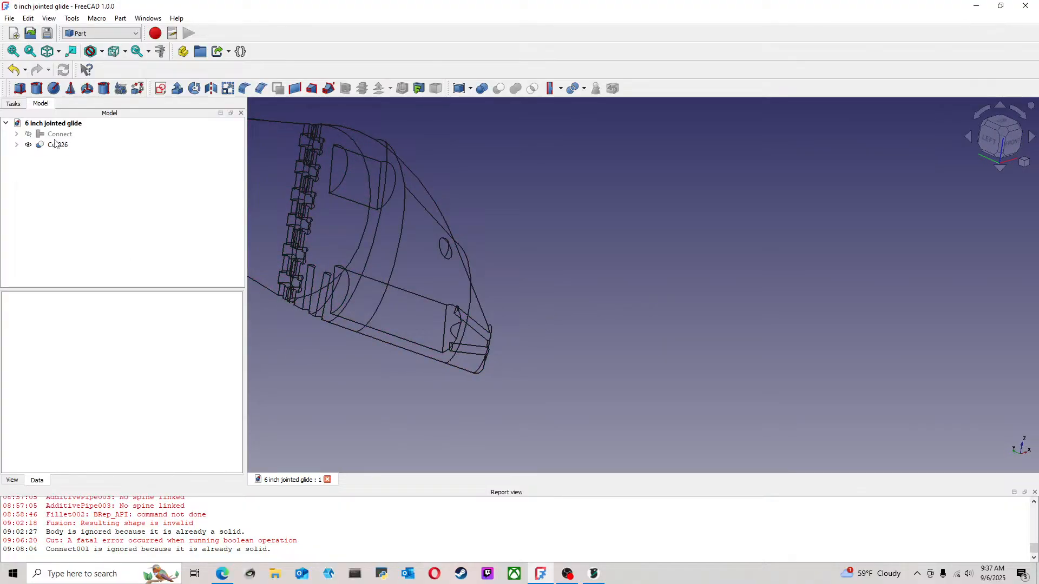
Expand the nested cuts of Cut026 down to the innermost Cut, widening the model tree so the object names are readable
click(17, 145)
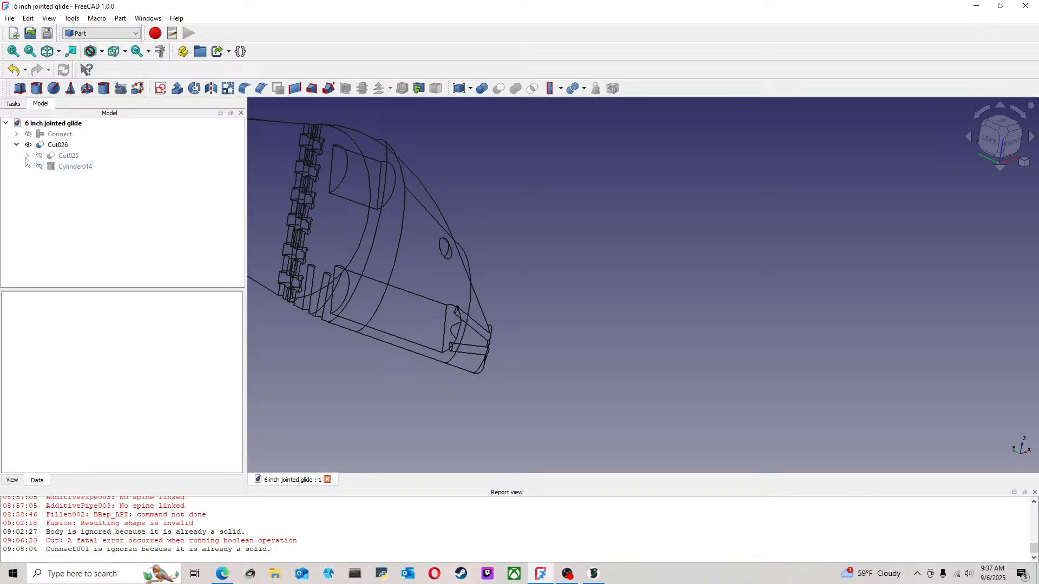
click(27, 156)
click(38, 167)
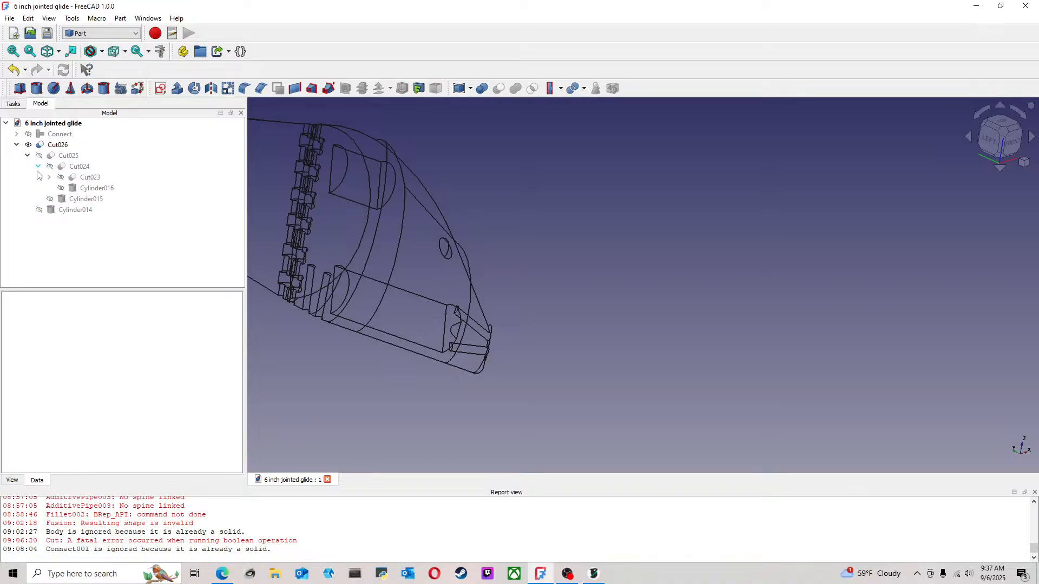
click(48, 177)
click(59, 188)
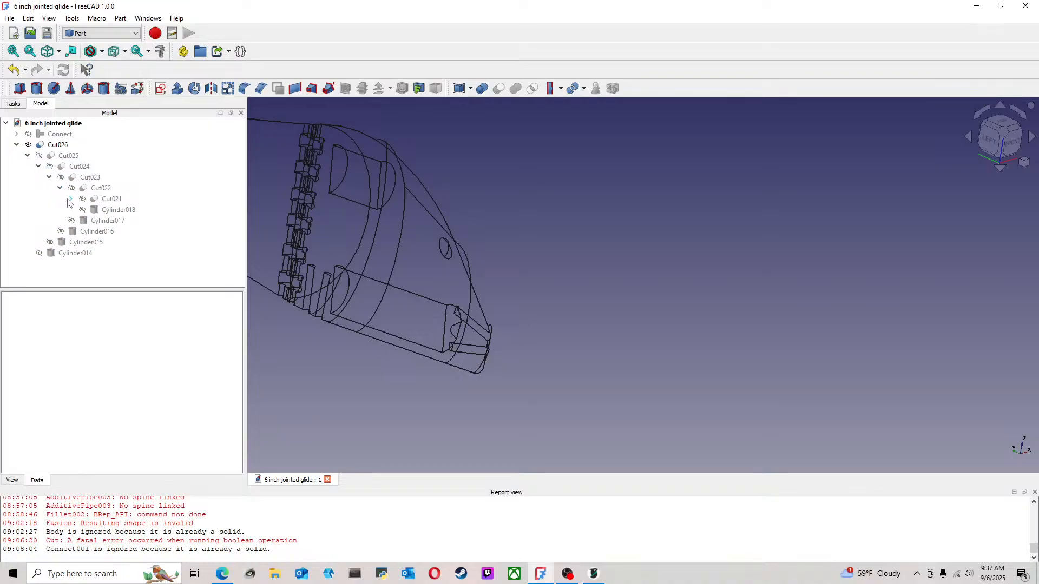
click(70, 199)
click(82, 210)
click(92, 221)
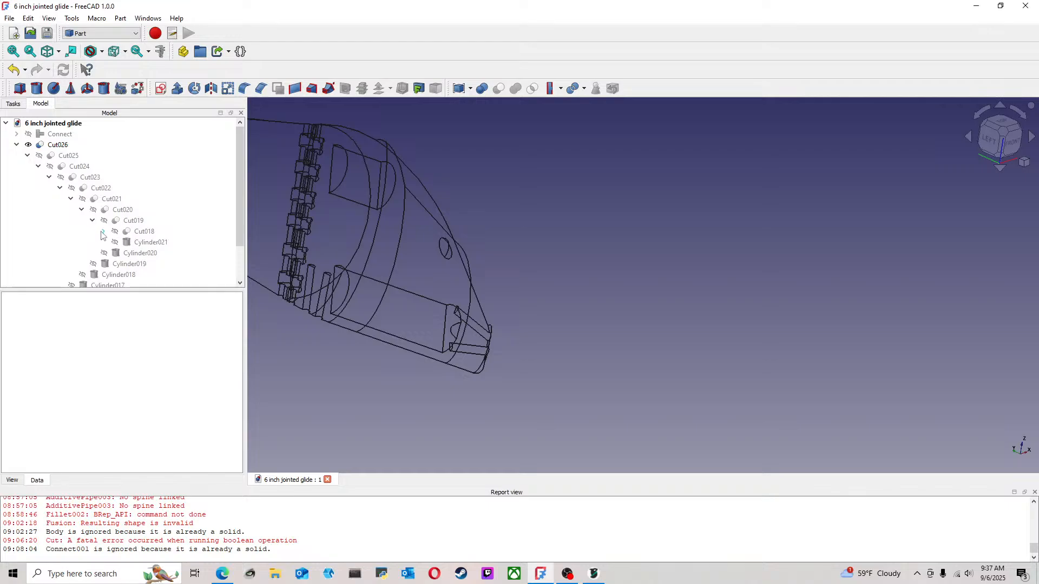
click(102, 232)
scroll(124, 204, down, 2)
click(114, 178)
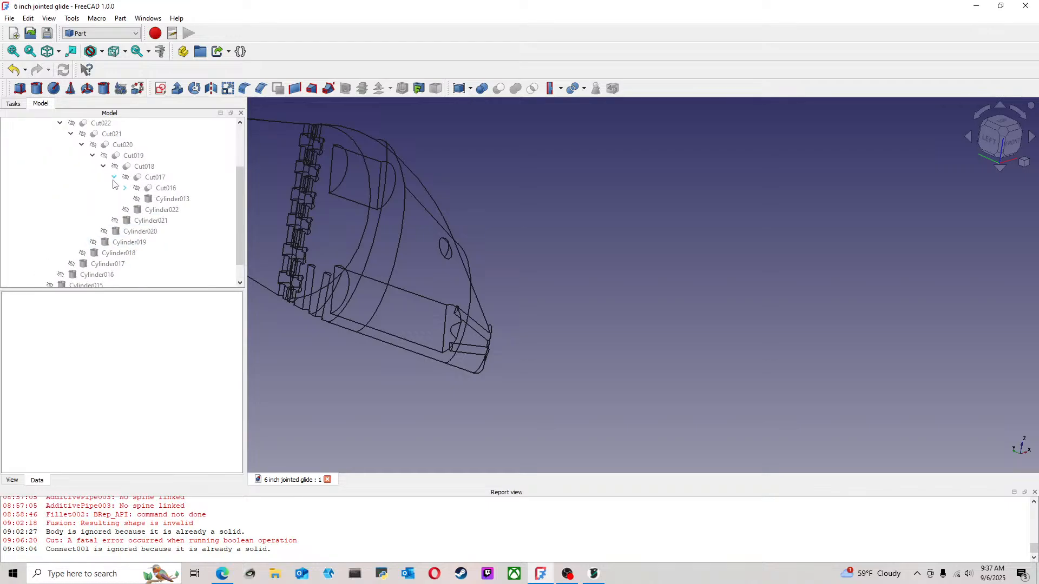
click(125, 188)
click(136, 199)
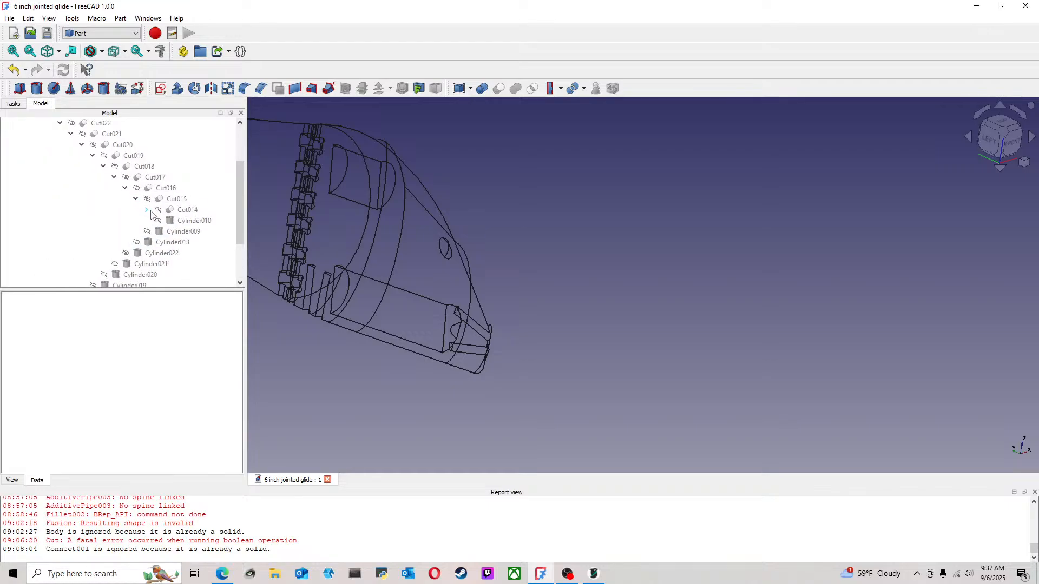
click(147, 210)
click(158, 221)
scroll(229, 226, down, 2)
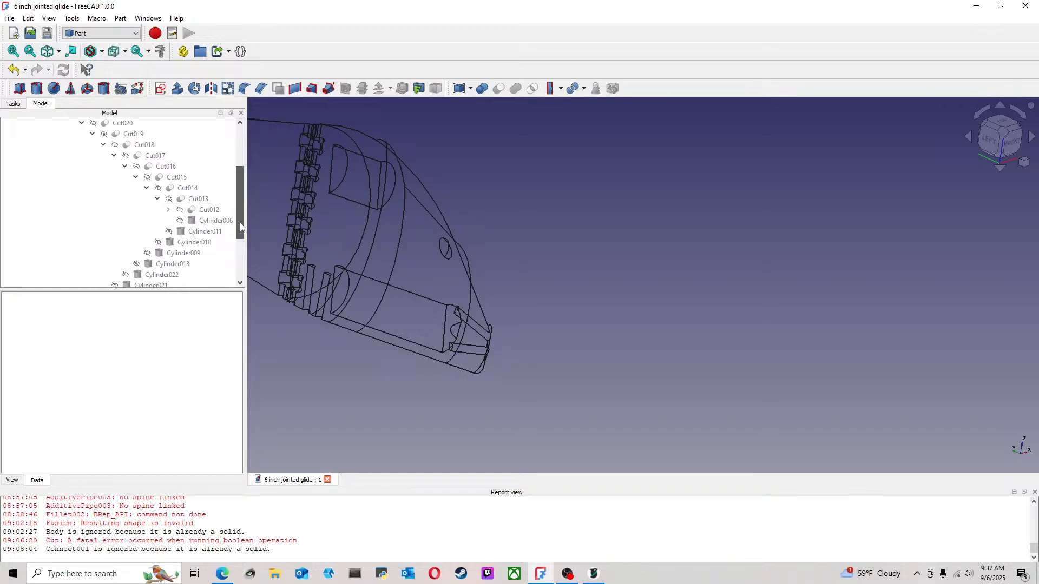
click(168, 187)
click(179, 199)
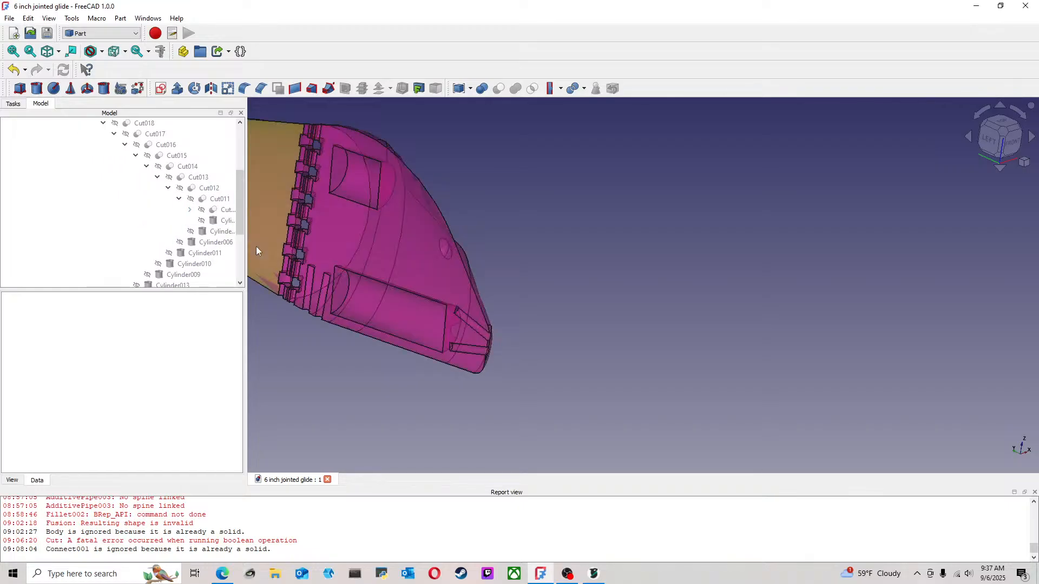
click(190, 210)
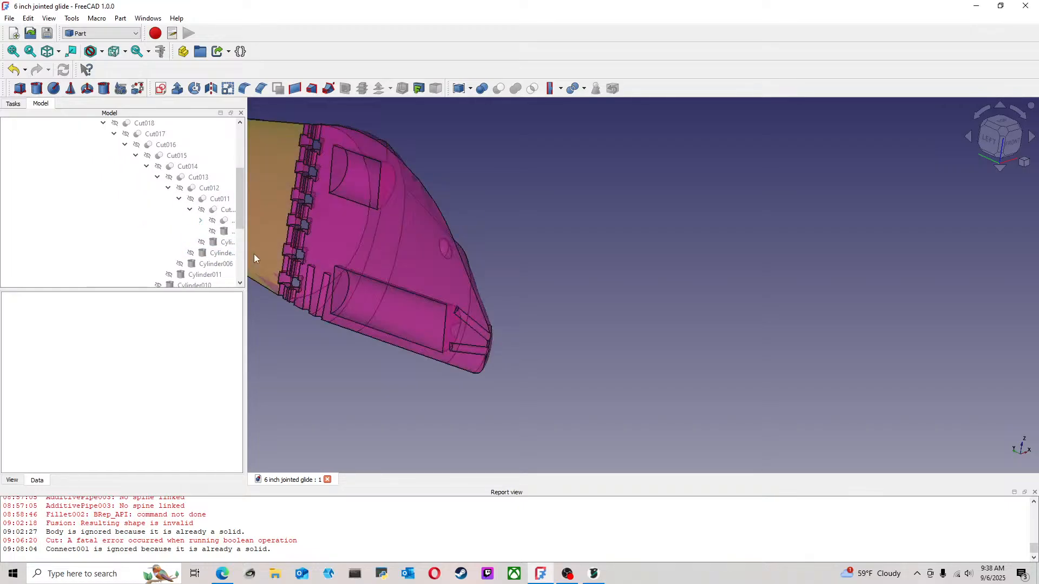
drag(247, 258, 320, 275)
click(201, 220)
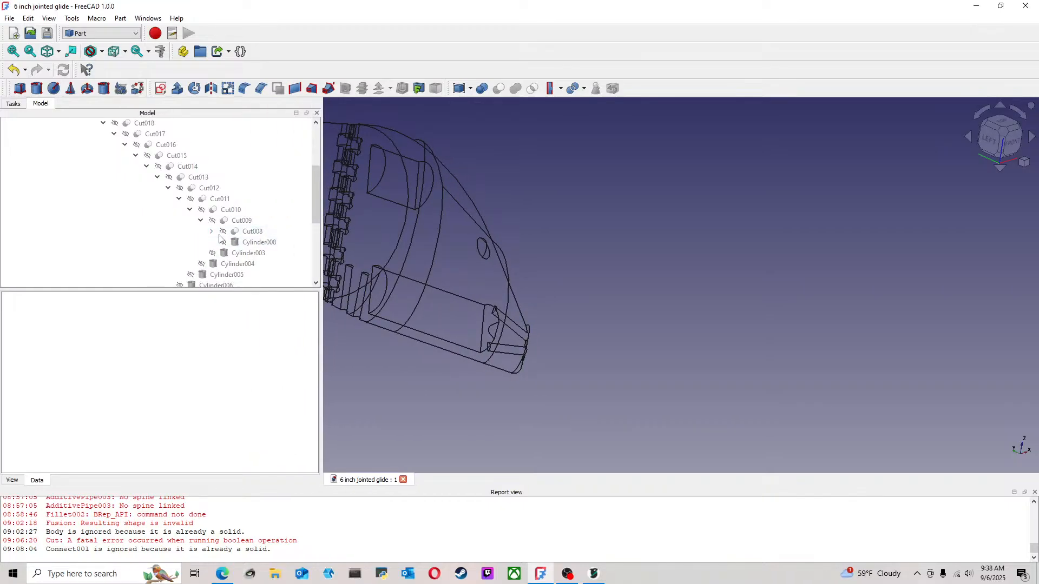
click(212, 231)
click(223, 242)
click(234, 253)
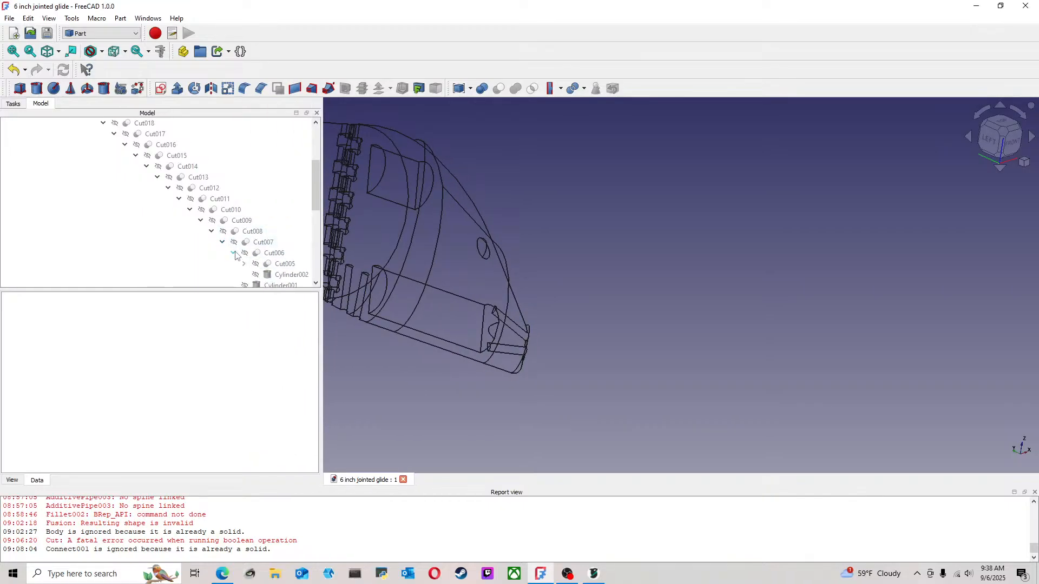
drag(322, 258, 464, 273)
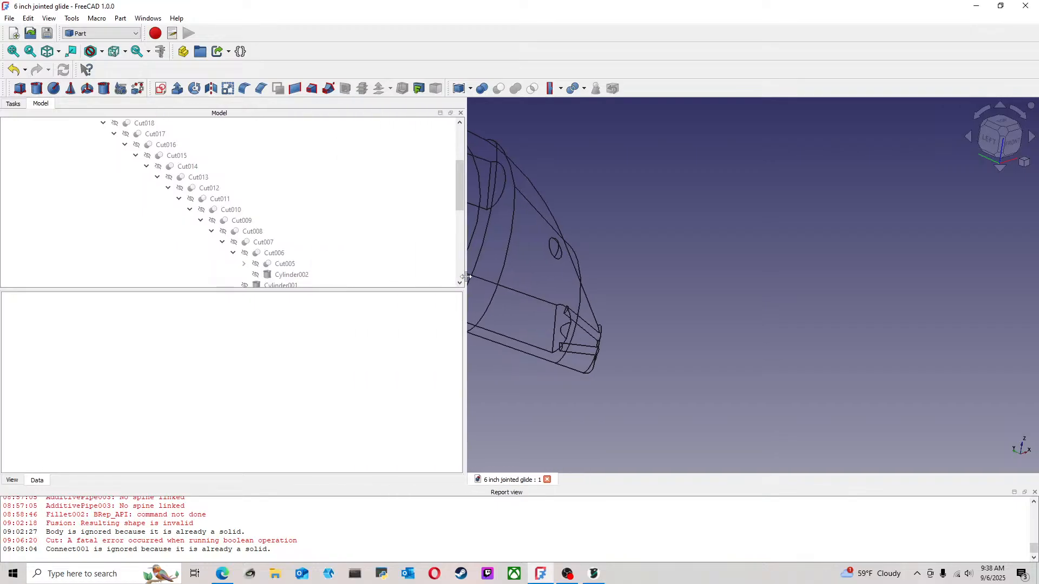
scroll(379, 262, down, 2)
click(244, 198)
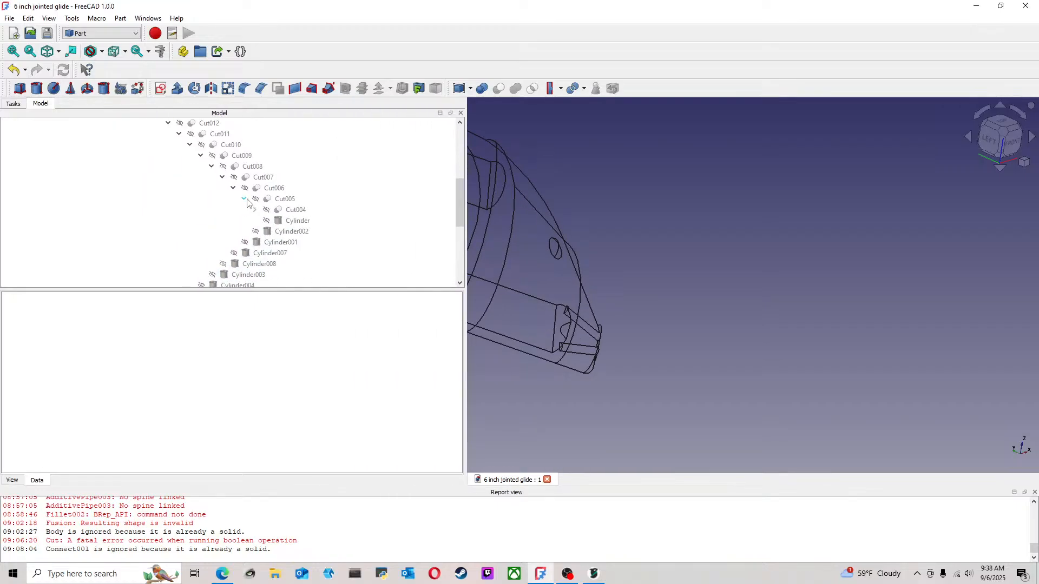
click(254, 210)
click(266, 221)
click(276, 231)
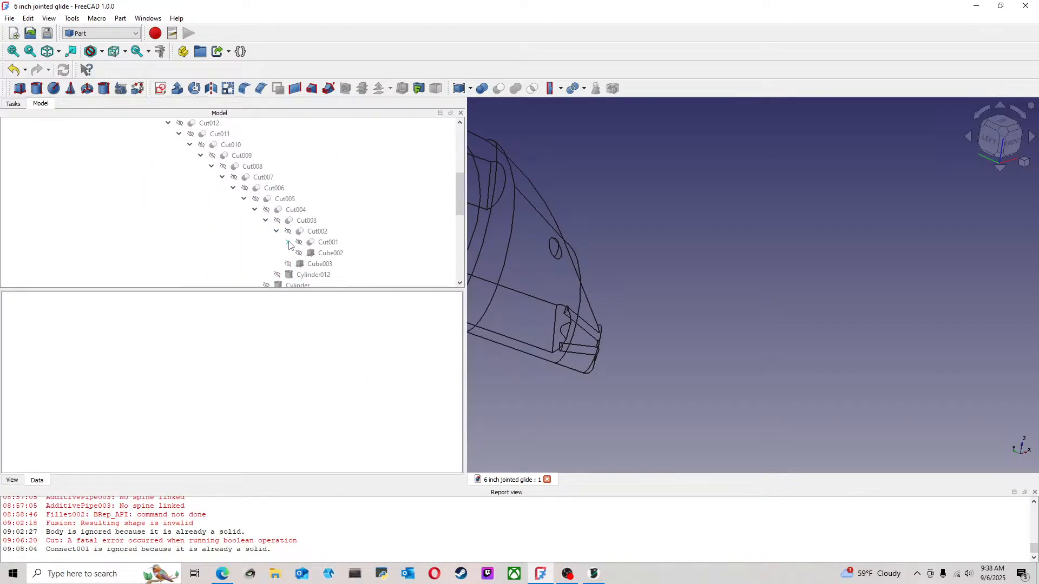
click(287, 242)
click(298, 252)
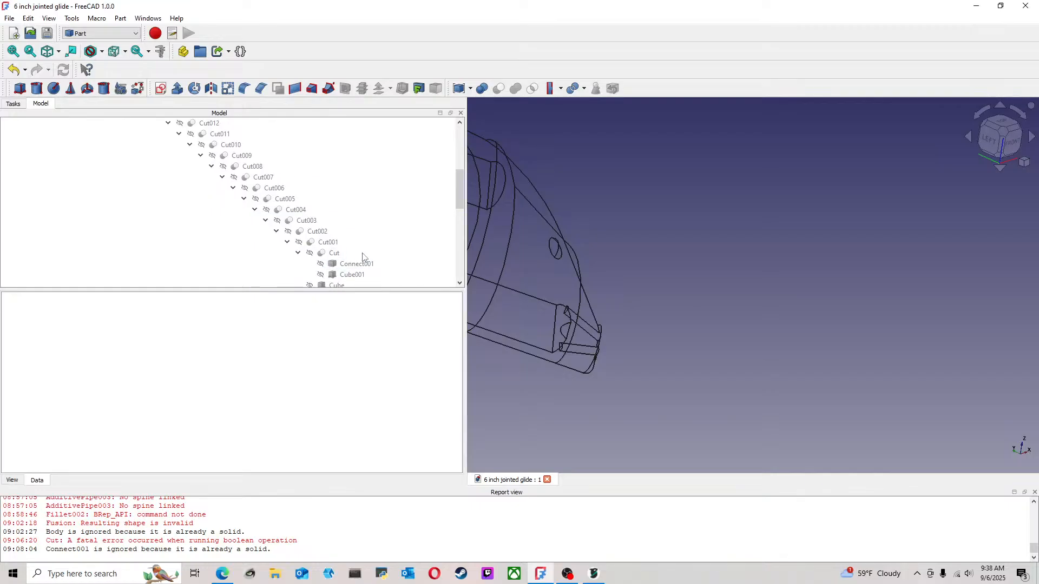
scroll(360, 256, down, 2)
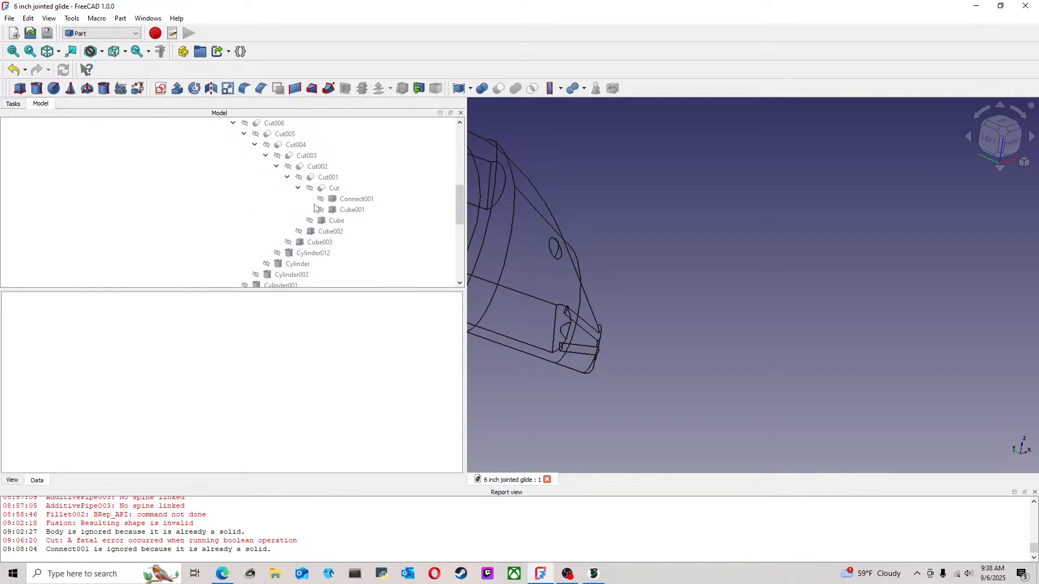
Show the object named Cylinder in the lower head section and set its radius to 5 mm
click(316, 265)
key(space)
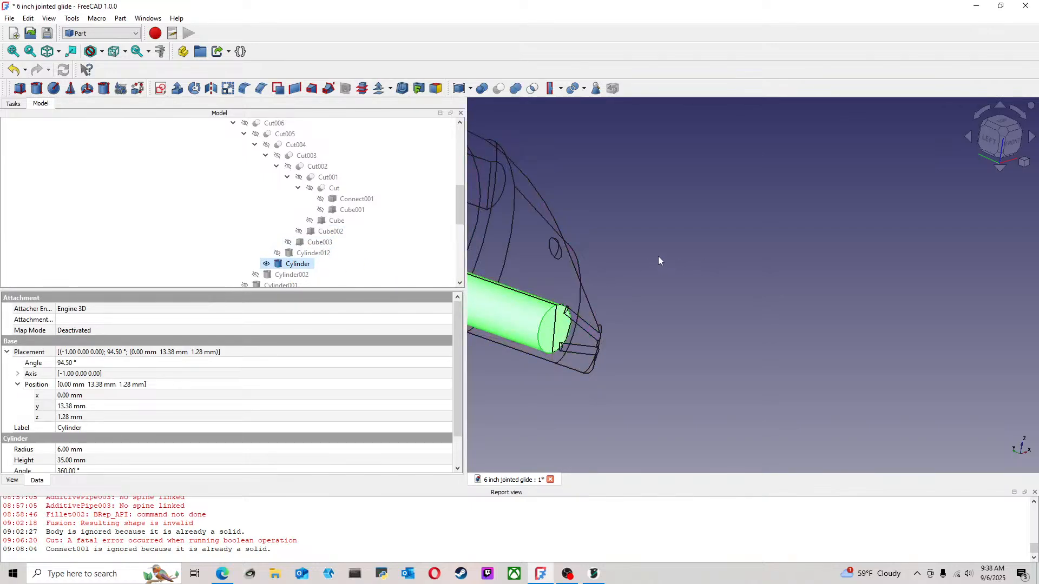
middle_drag(658, 256, 791, 255)
right_click(328, 265)
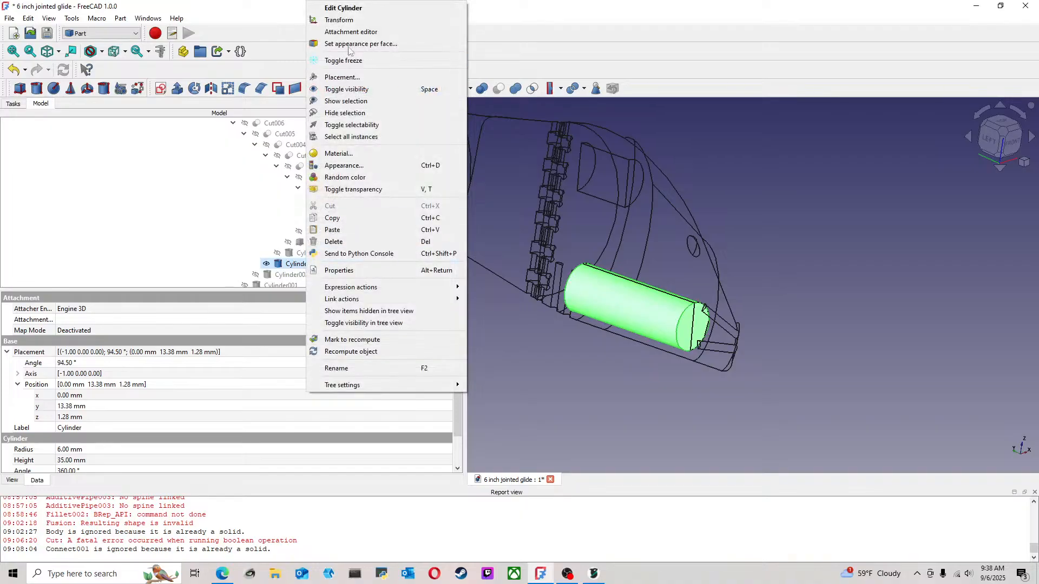
click(365, 11)
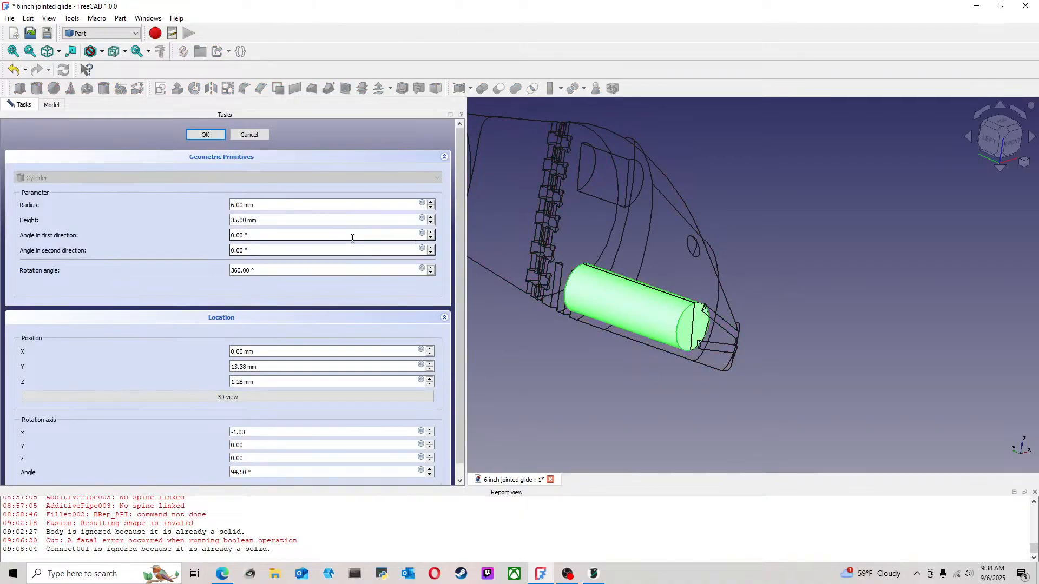
middle_drag(817, 286, 688, 285)
scroll(808, 334, up, 5)
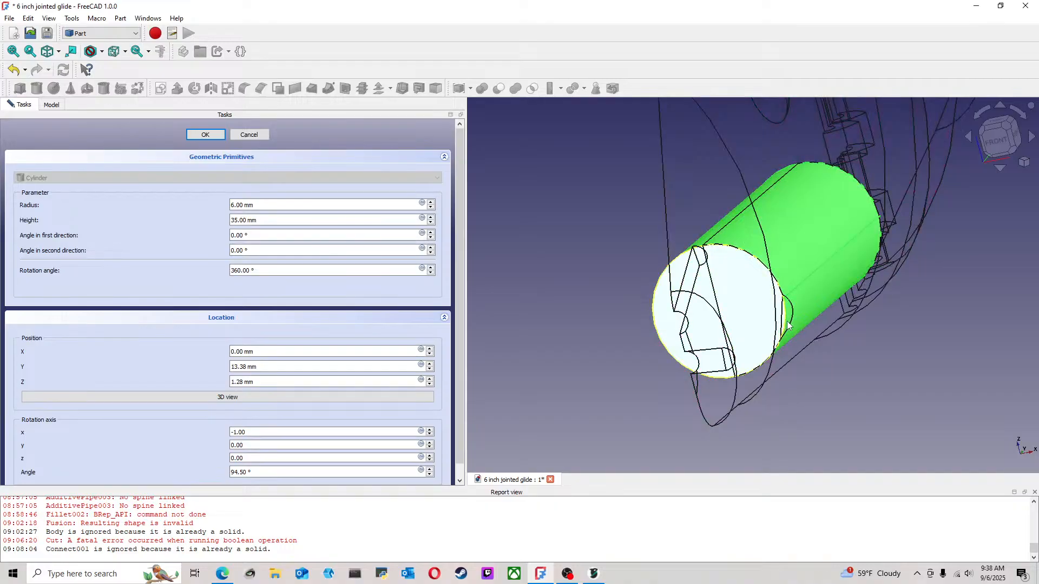
click(431, 207)
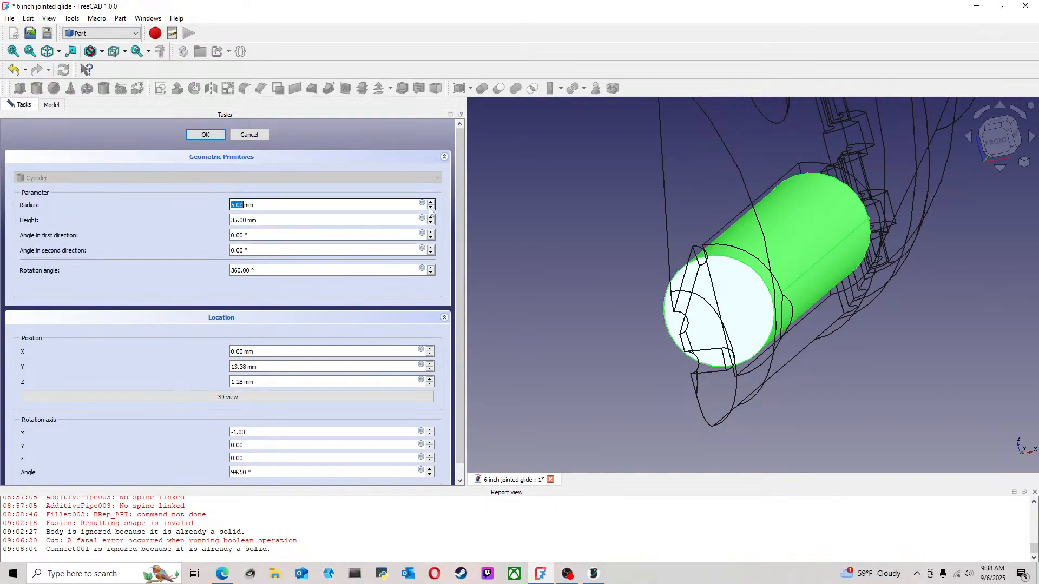
middle_drag(810, 318, 790, 299)
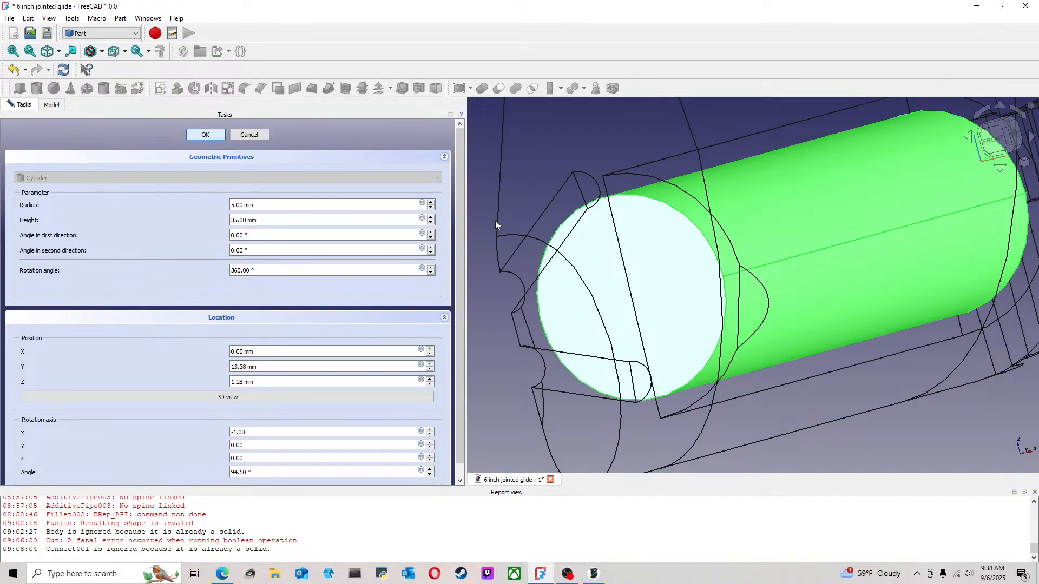
click(205, 135)
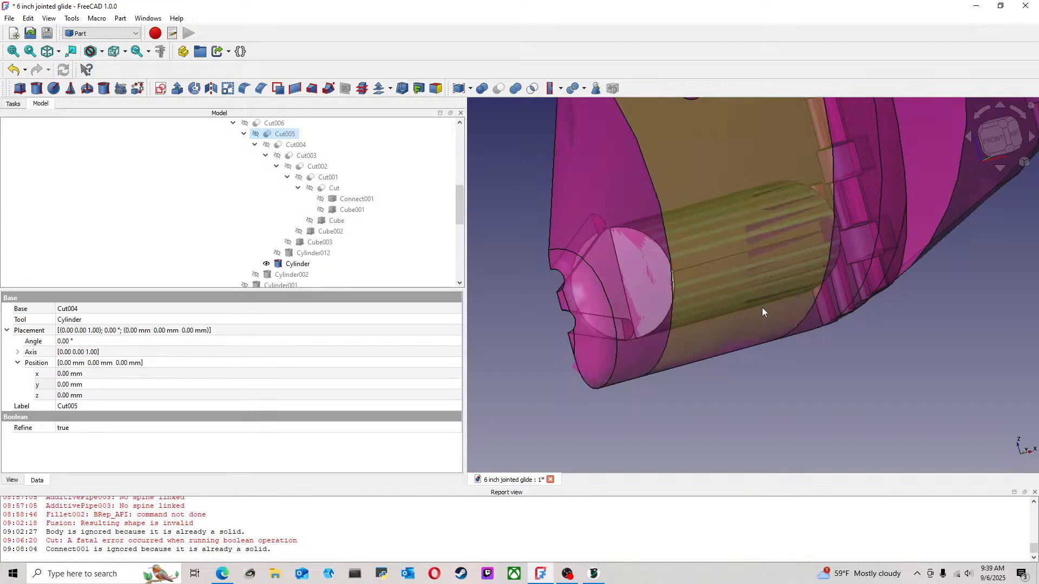
Hide the object named Cylinder in the head section
middle_drag(858, 362, 867, 420)
key(space)
click(299, 264)
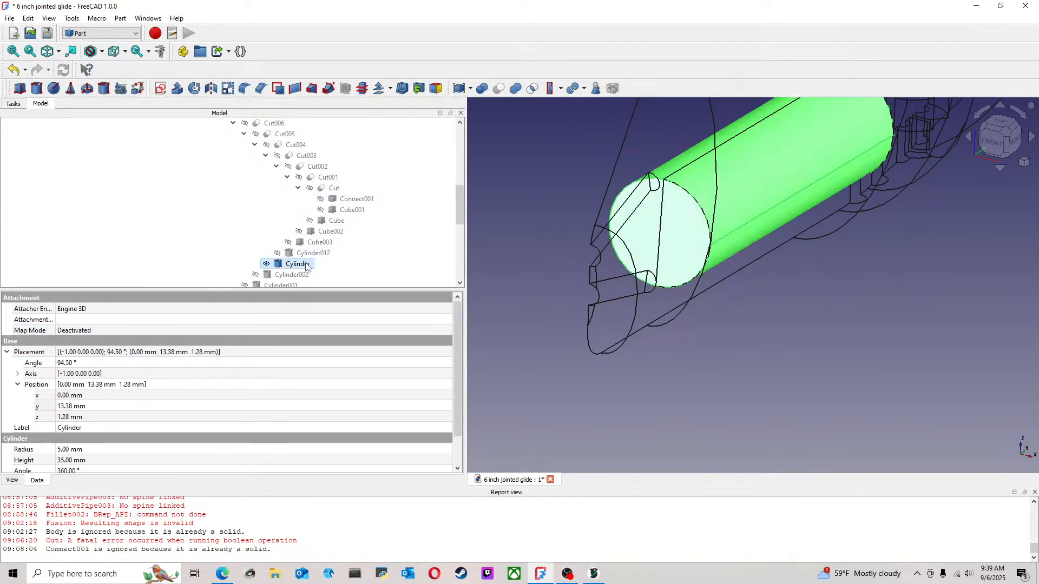
key(space)
Examine the lure body and its lower head pocket from several angles in wireframe, with the model tree narrowed again
mouse_move(730, 263)
middle_down()
mouse_move(758, 308)
mouse_move(749, 318)
mouse_move(732, 308)
mouse_move(742, 249)
mouse_move(781, 229)
mouse_move(786, 181)
mouse_move(606, 218)
middle_up()
scroll(725, 291, down, 10)
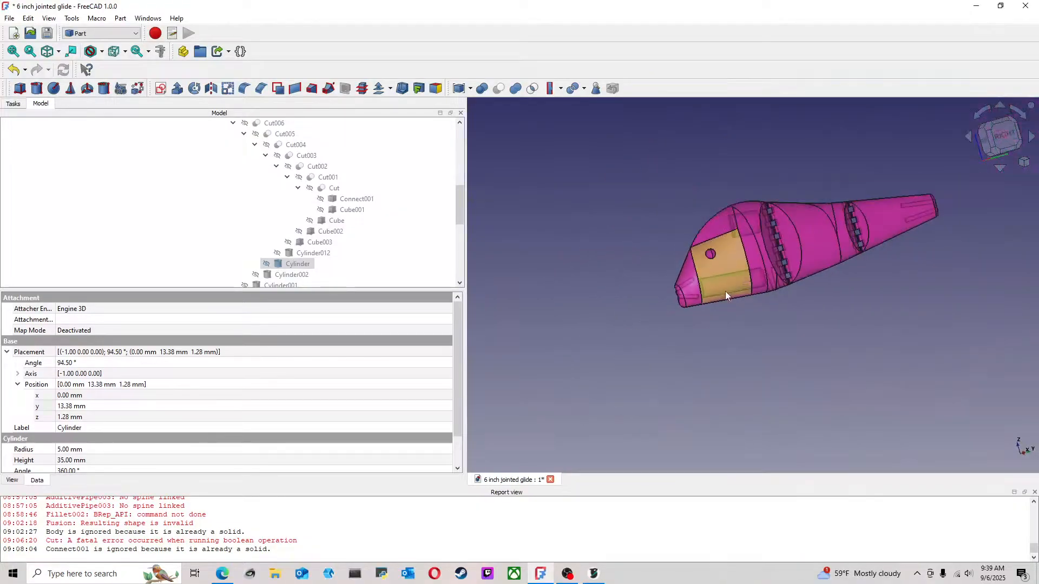
mouse_move(777, 287)
middle_down()
mouse_move(724, 282)
mouse_move(846, 254)
middle_up()
scroll(847, 255, up, 5)
middle_drag(755, 240, 734, 246)
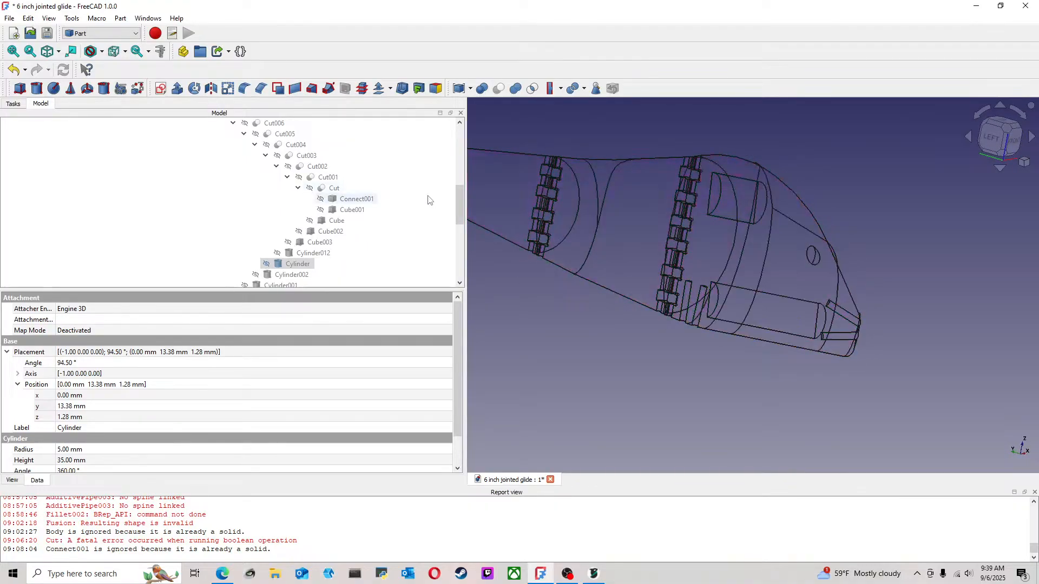
scroll(371, 190, up, 7)
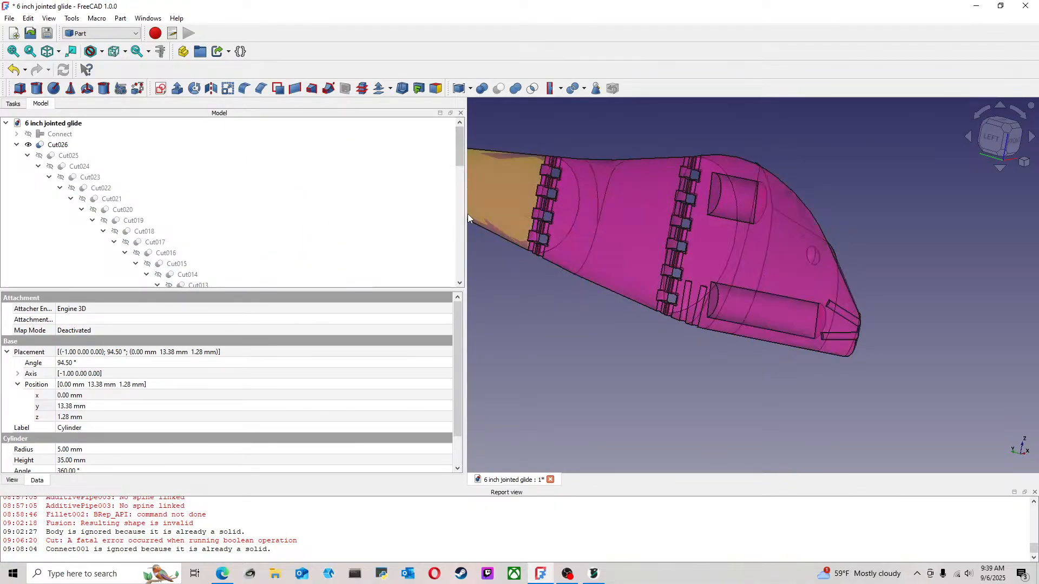
drag(466, 214, 181, 219)
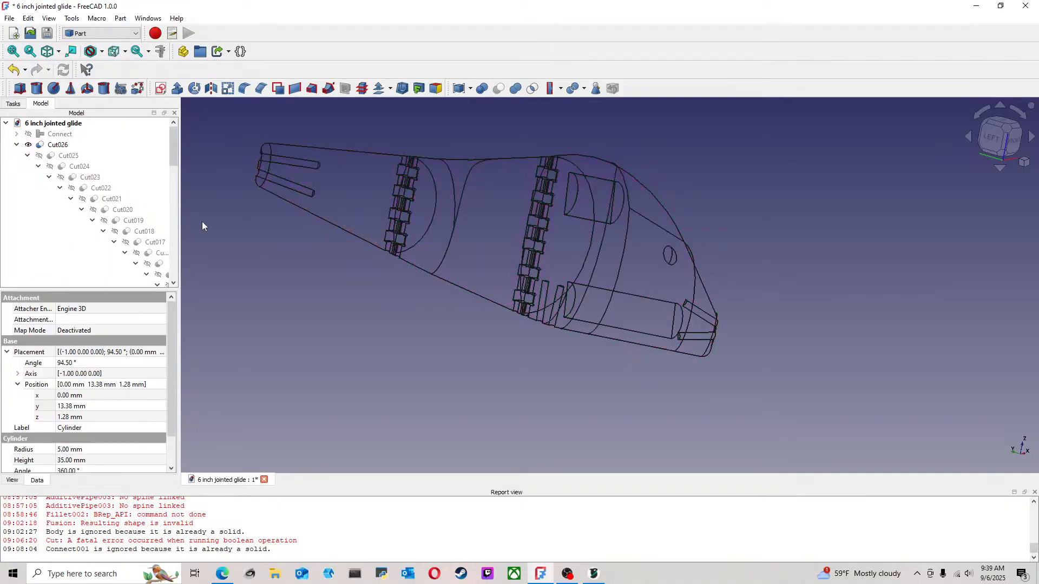
middle_drag(481, 276, 378, 290)
middle_drag(628, 265, 323, 218)
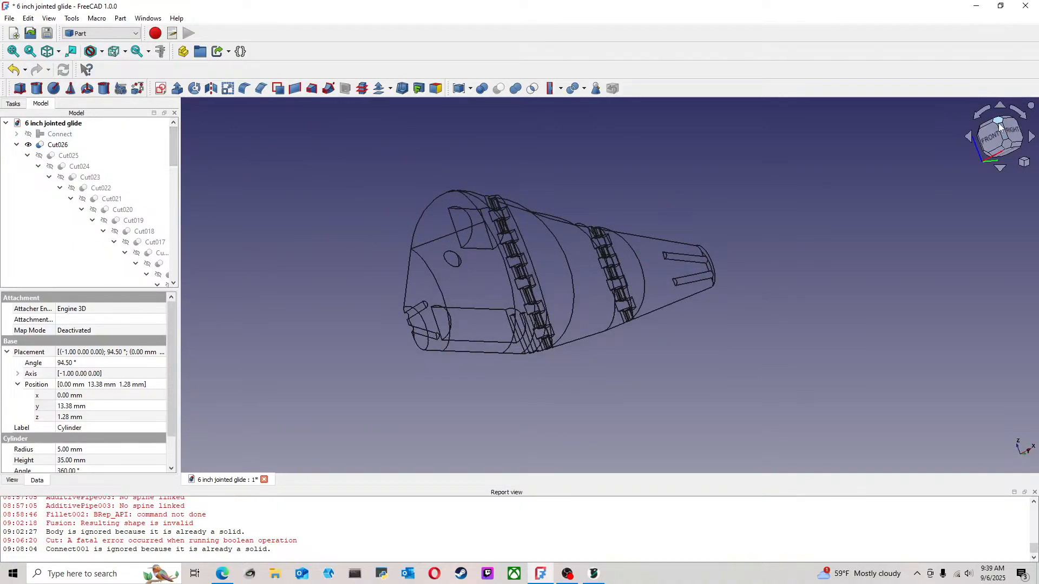
click(981, 123)
middle_drag(709, 150, 732, 236)
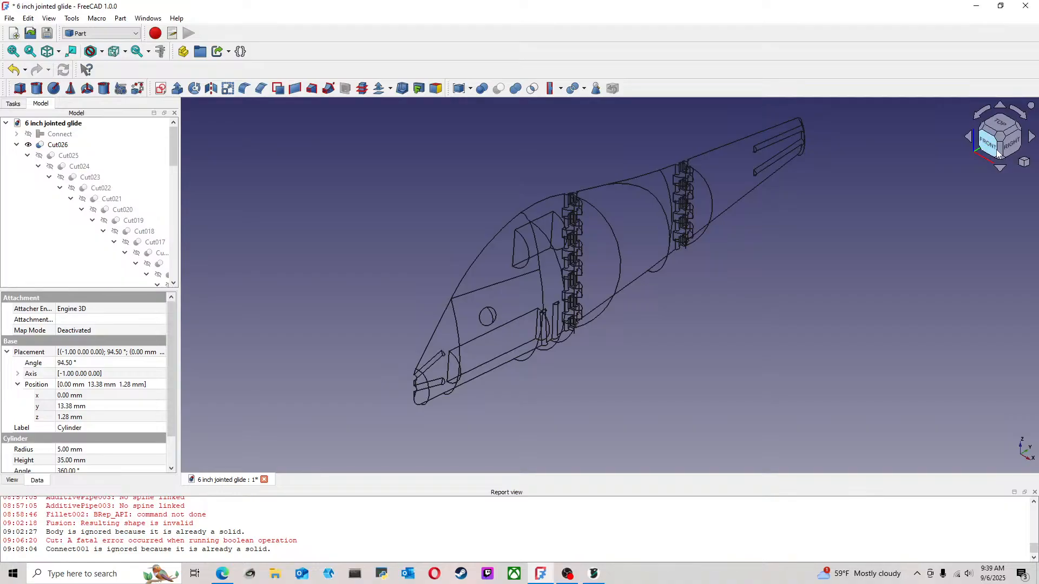
click(999, 150)
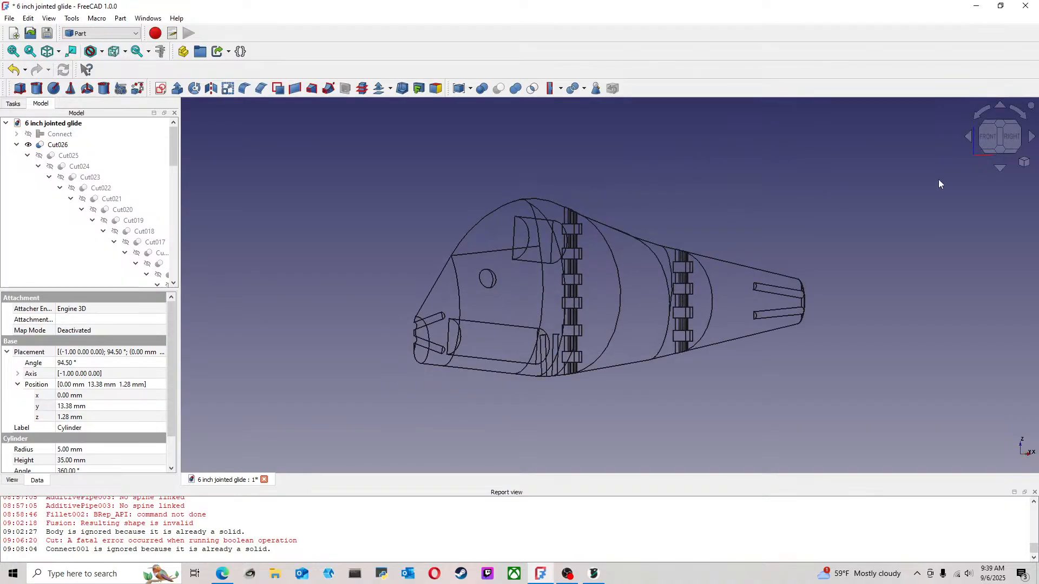
click(1000, 126)
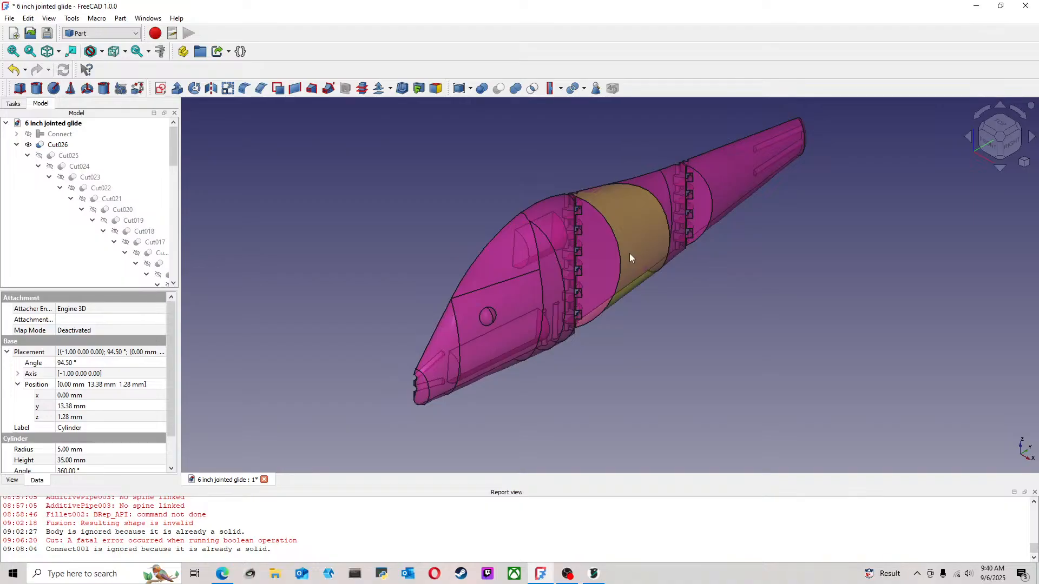
key(v)
key(3)
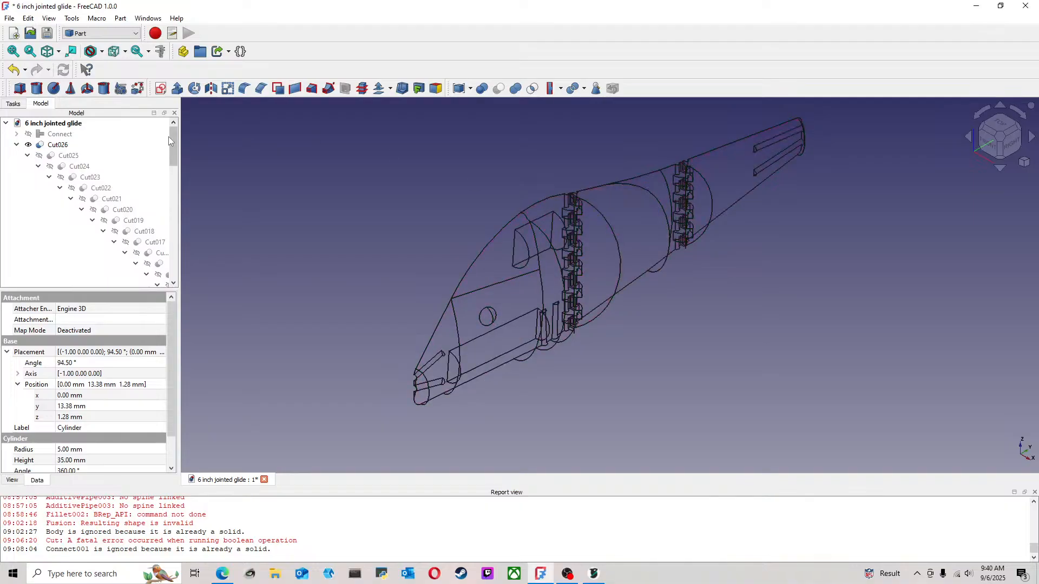
Collapse the Cut026 history, select Cut026 and view the lure body from the right side
click(17, 145)
click(54, 145)
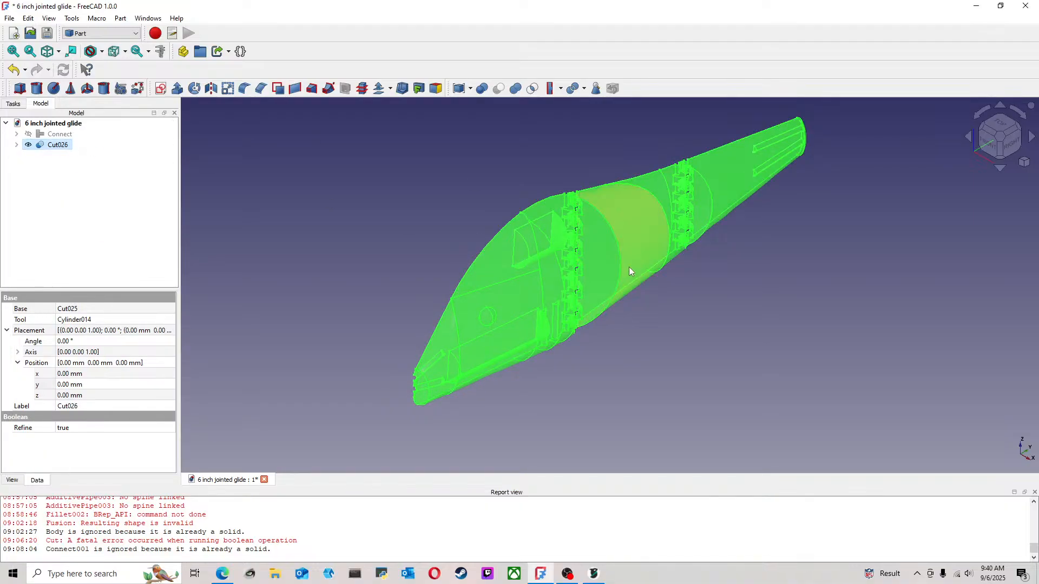
click(1010, 143)
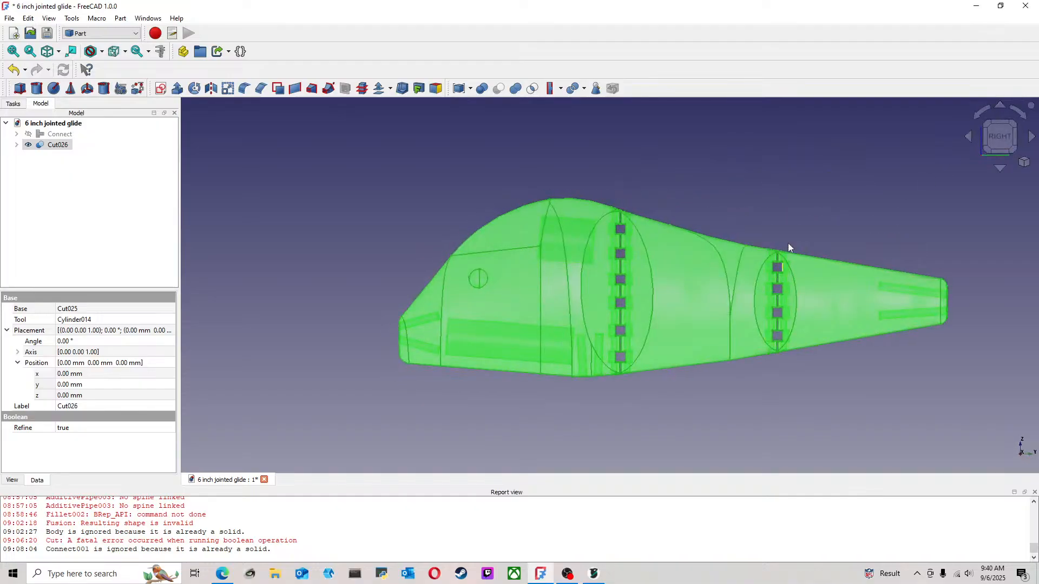
Mirror the lure body Cut026 across the XY plane with the base point at the origin
click(211, 92)
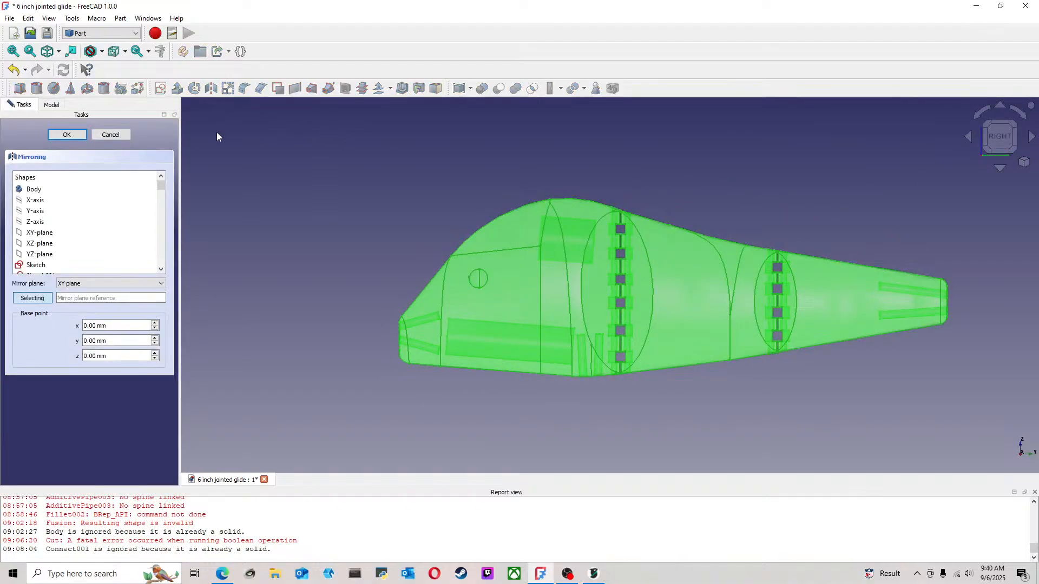
click(66, 134)
scroll(563, 263, down, 6)
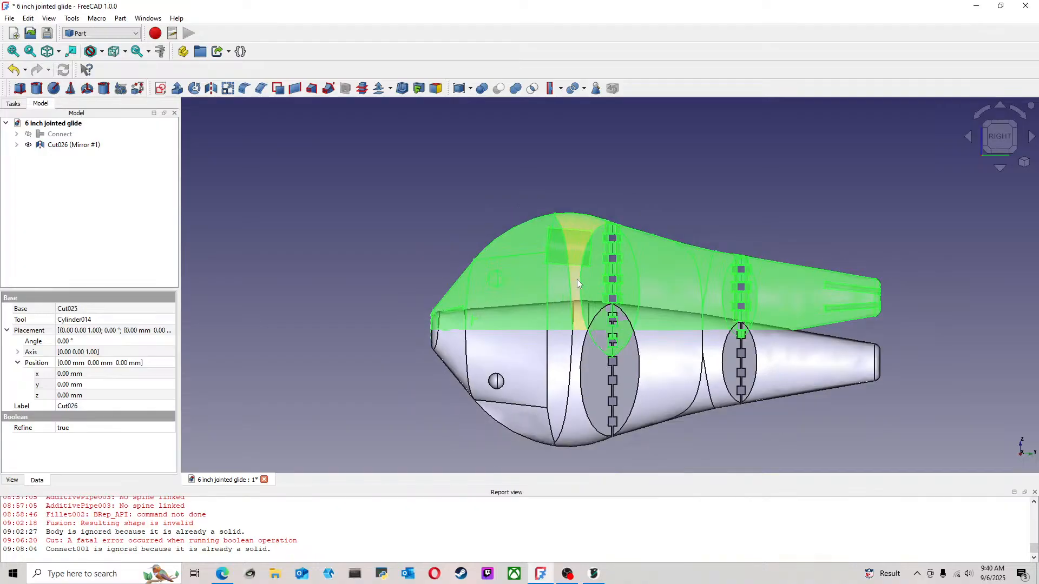
click(748, 364)
scroll(677, 352, up, 4)
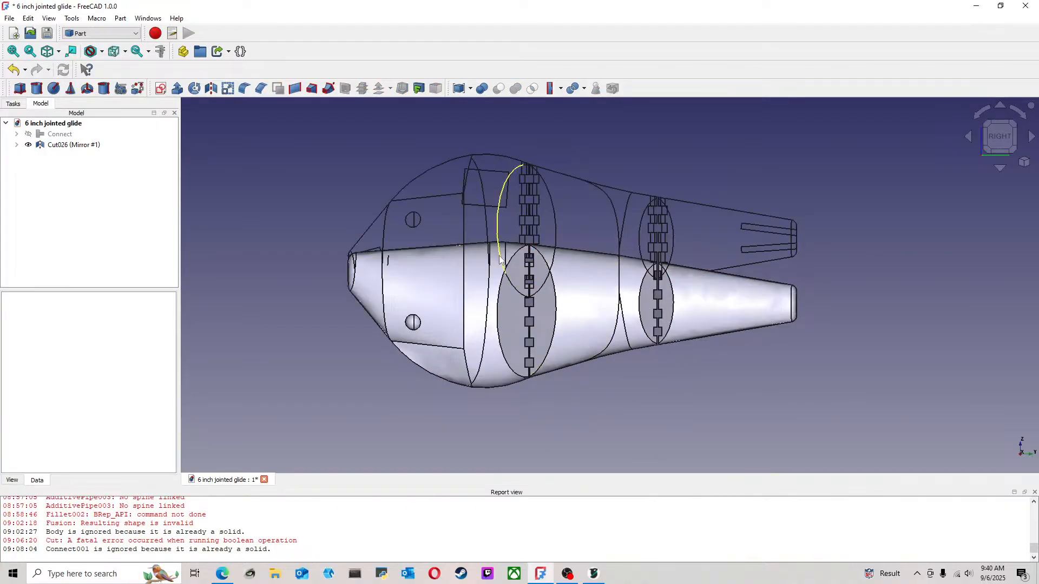
Transform the mirrored body straight down along Z until it sits clear below the original wireframe body
click(16, 144)
click(58, 156)
click(61, 145)
right_click(63, 147)
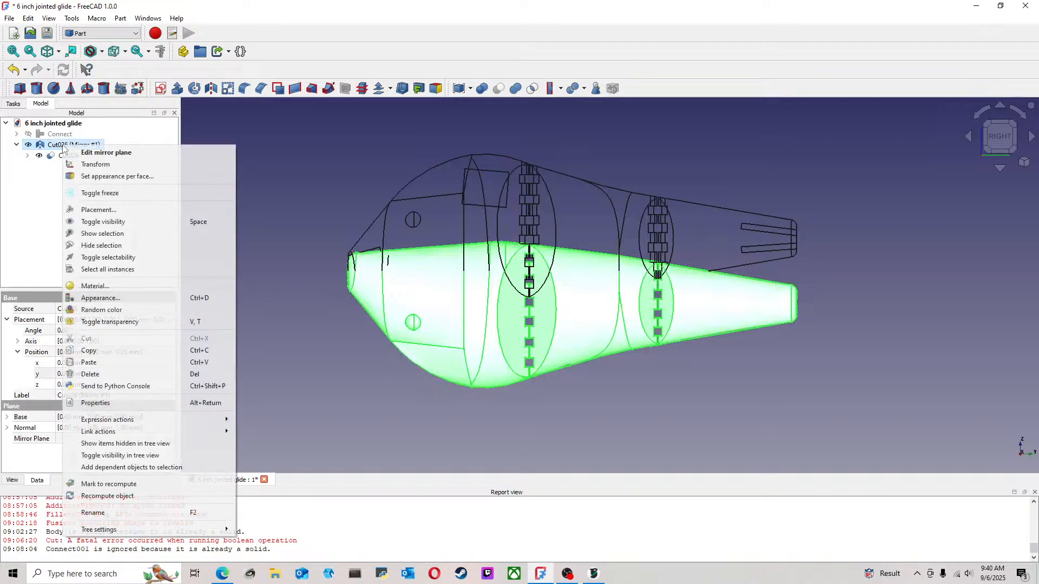
click(159, 165)
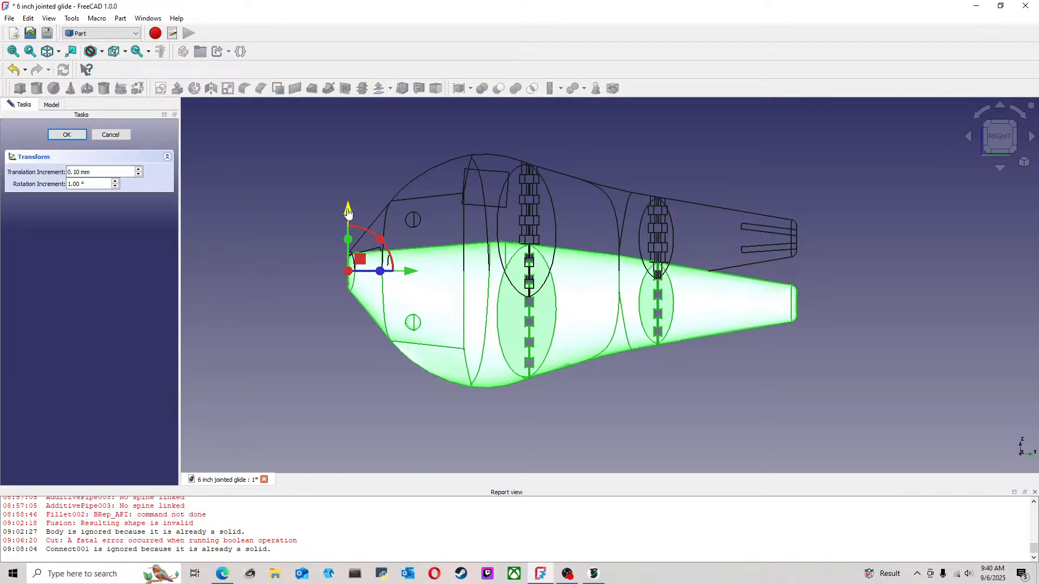
drag(348, 211, 348, 277)
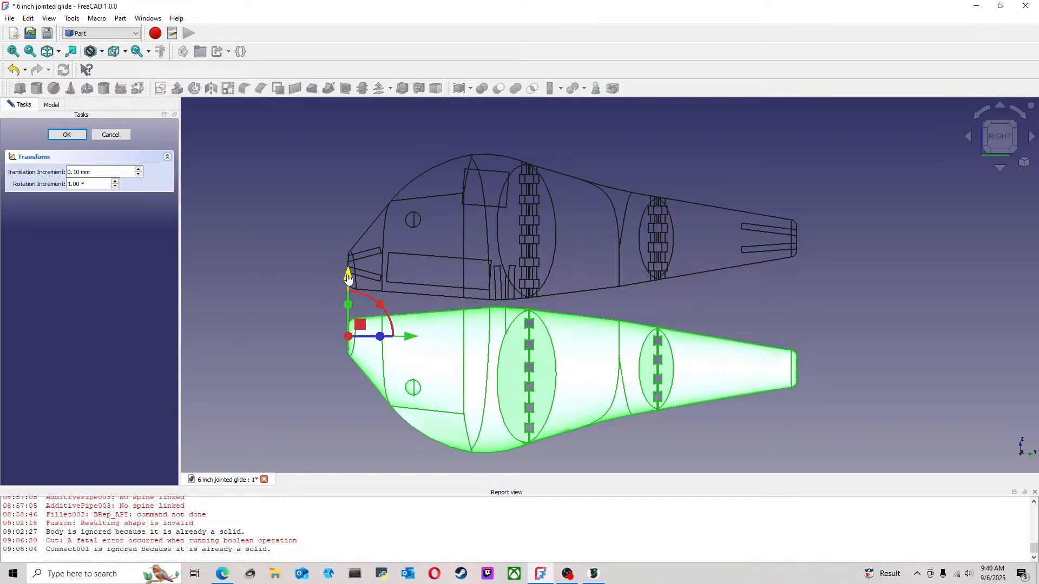
click(702, 297)
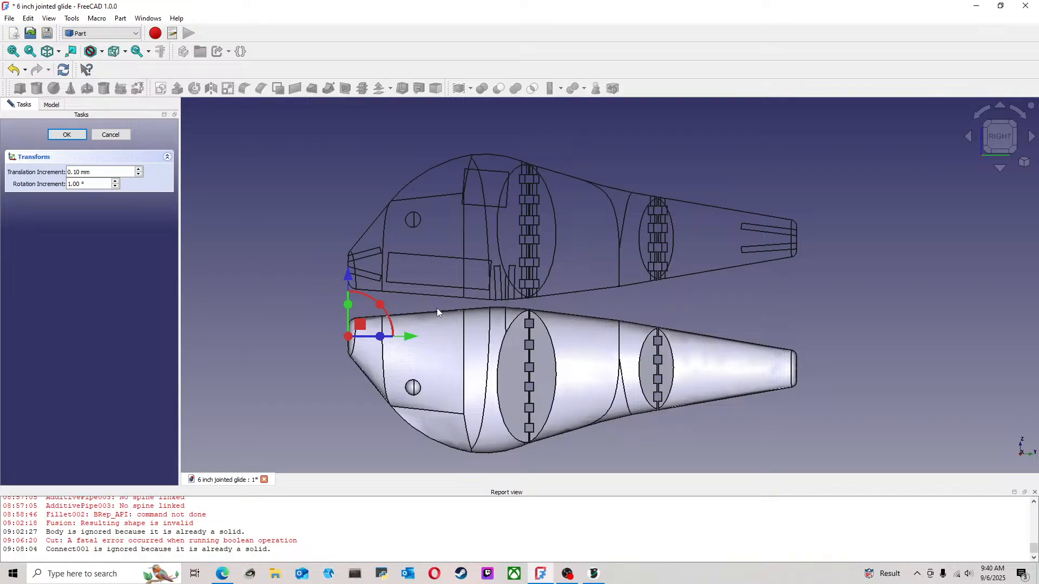
scroll(465, 314, down, 5)
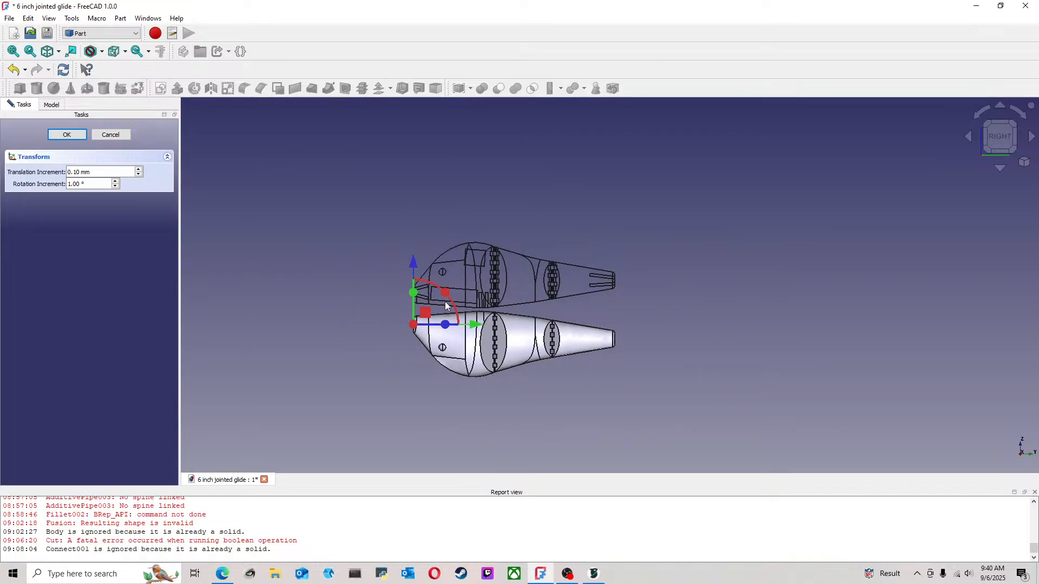
Set the transform's rotation increment to 90° and rotate the mirrored body 180° in the side view so its back faces up
drag(89, 184, 1, 185)
text(90)
click(79, 135)
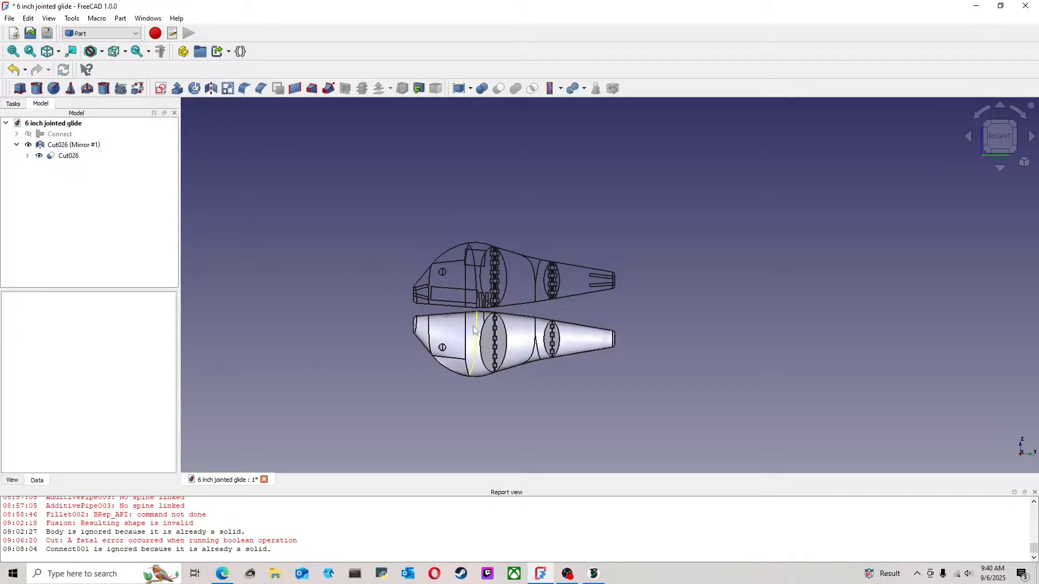
click(475, 330)
right_click(65, 147)
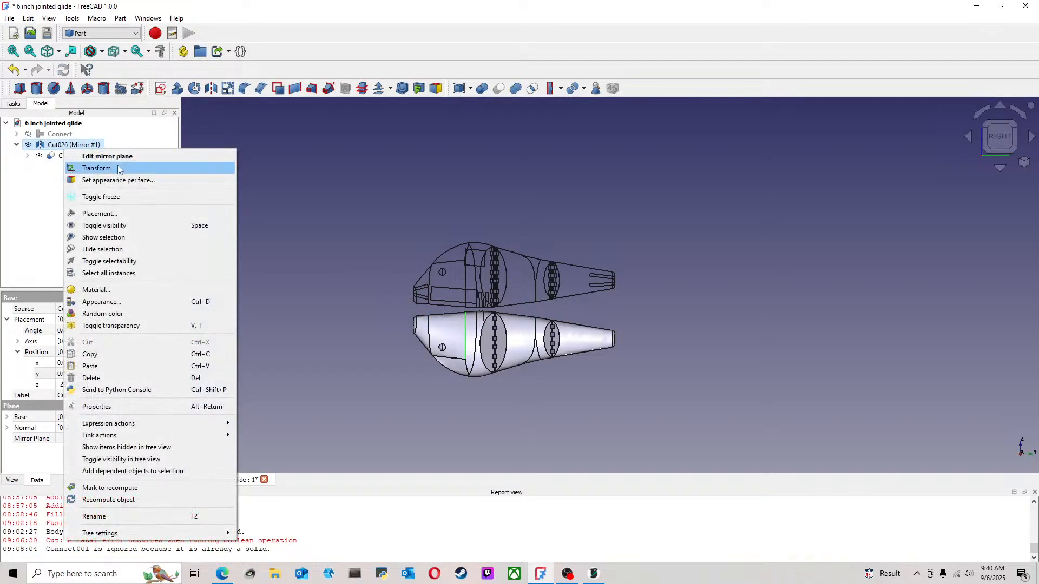
click(119, 170)
drag(445, 295, 292, 354)
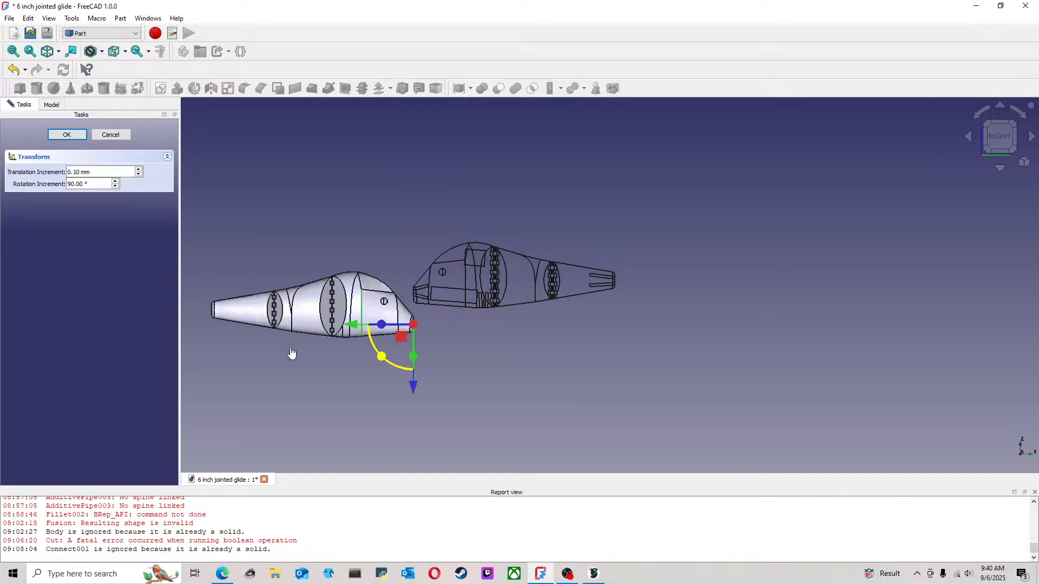
Move the rotated mirror lengthwise until it lines up under the original body, and lower it to leave a gap between the two
drag(355, 325, 557, 373)
scroll(538, 361, up, 4)
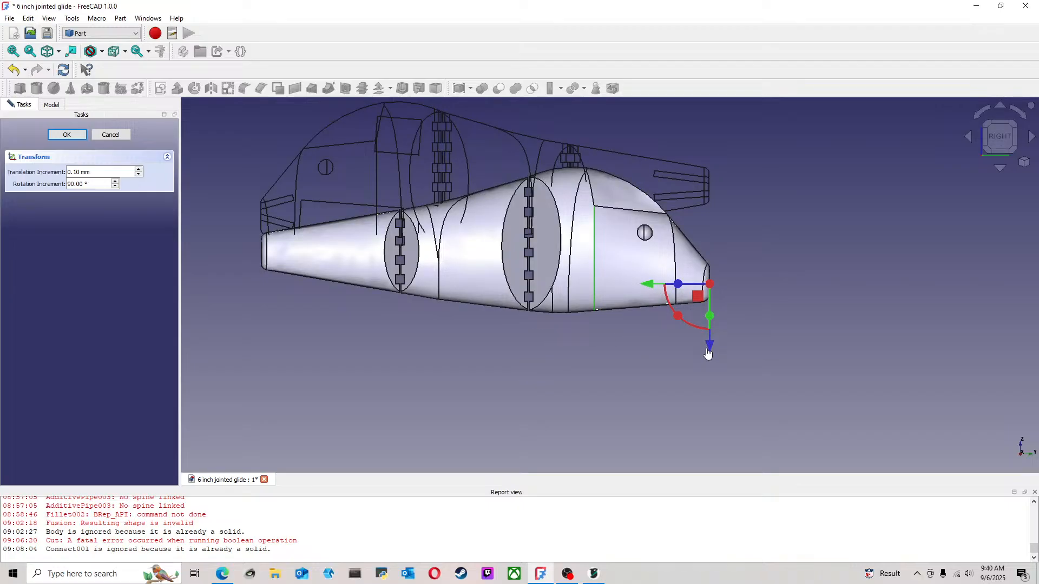
drag(707, 354, 699, 422)
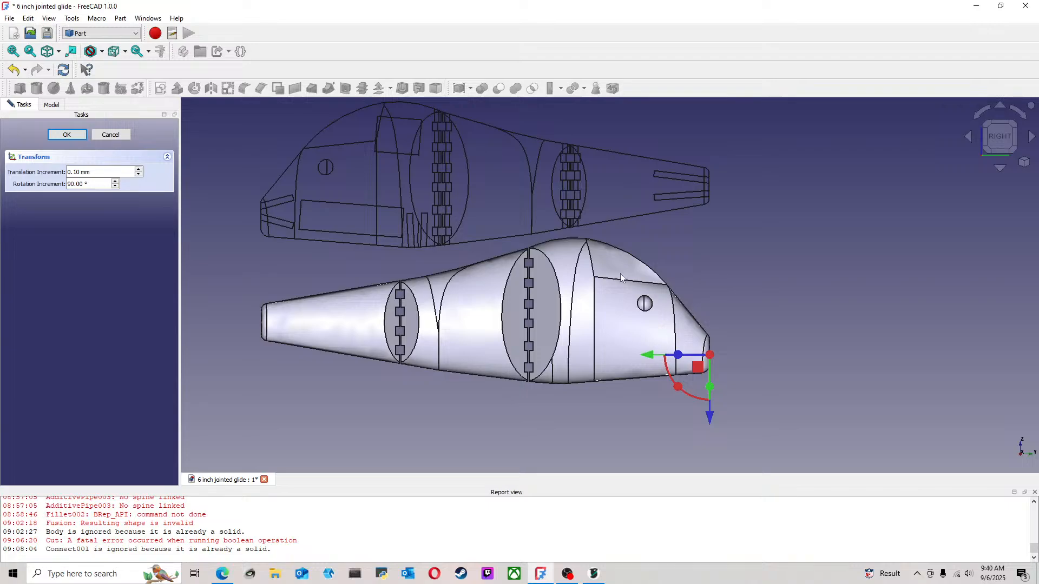
click(66, 134)
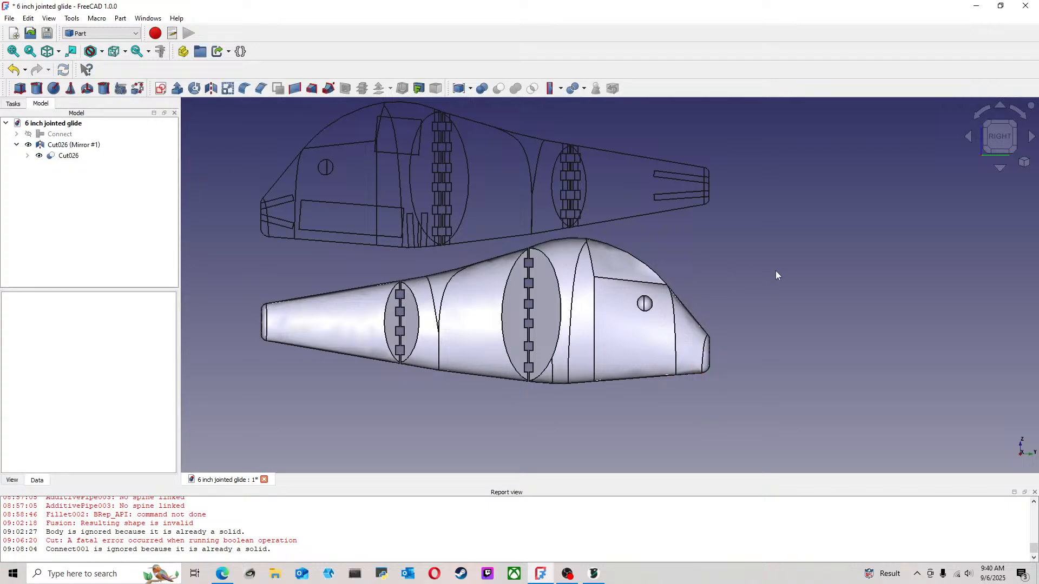
scroll(484, 253, down, 3)
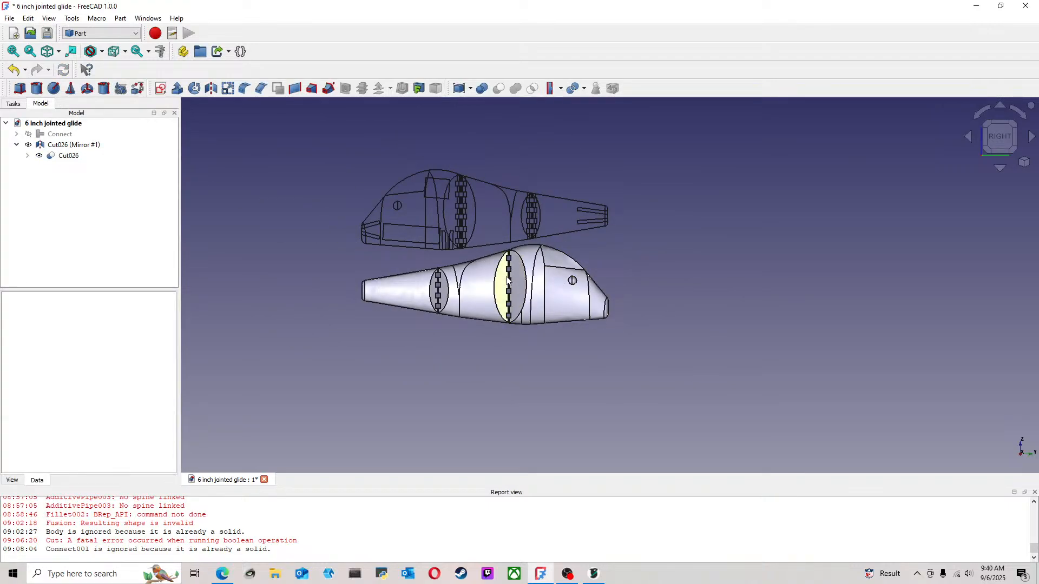
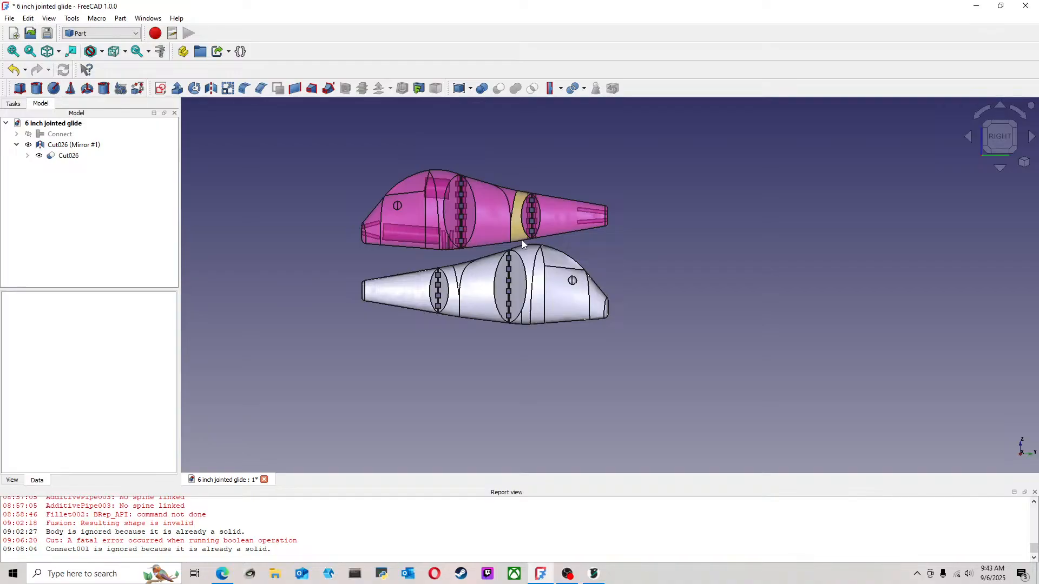
Export the mirrored body and Cut026 together as a STEP file named 6 inch jointed glide, using millimetre units and the AP214 scheme
click(64, 144)
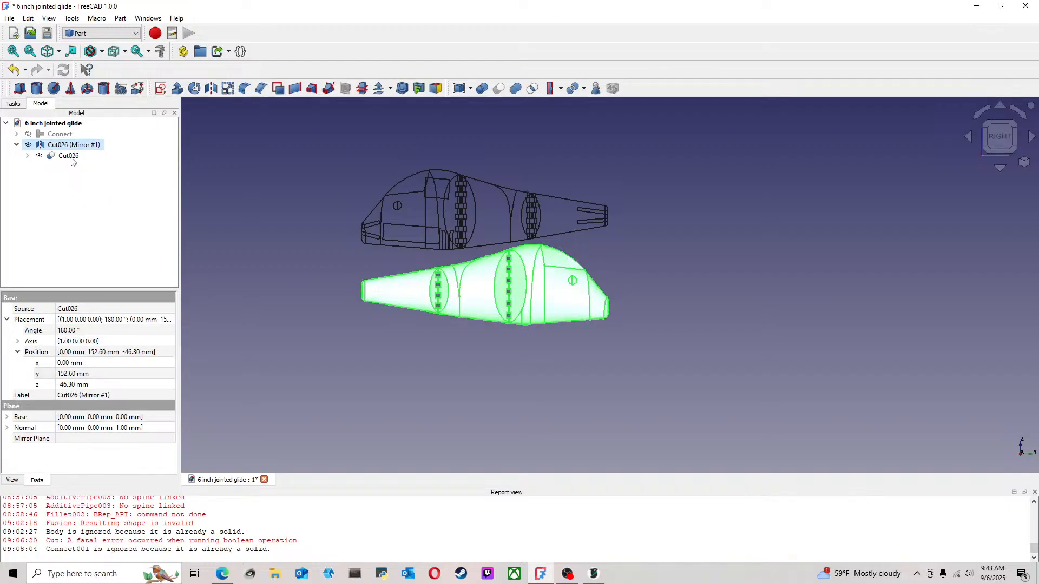
ctrl+click(70, 156)
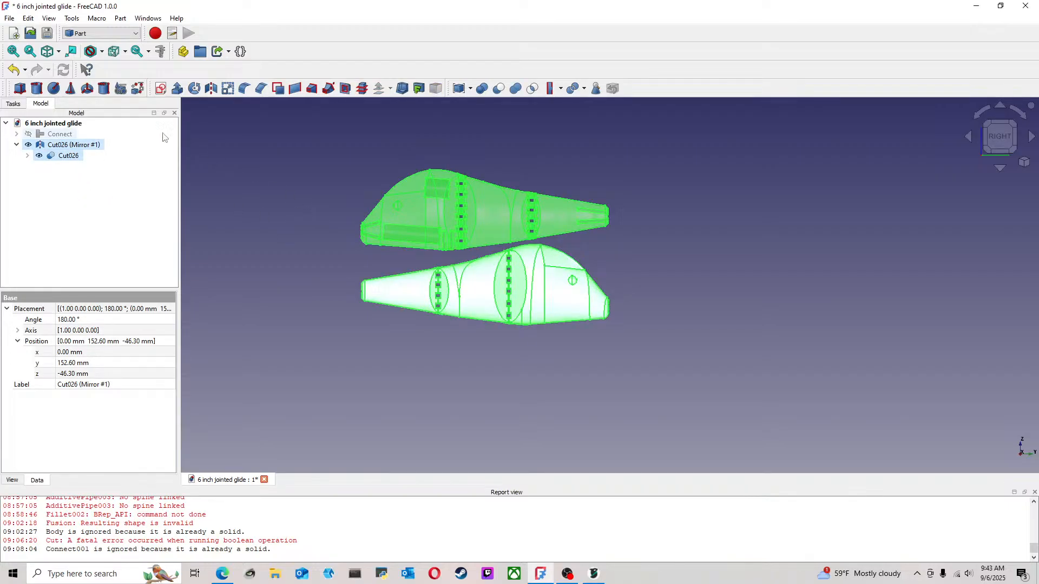
click(10, 20)
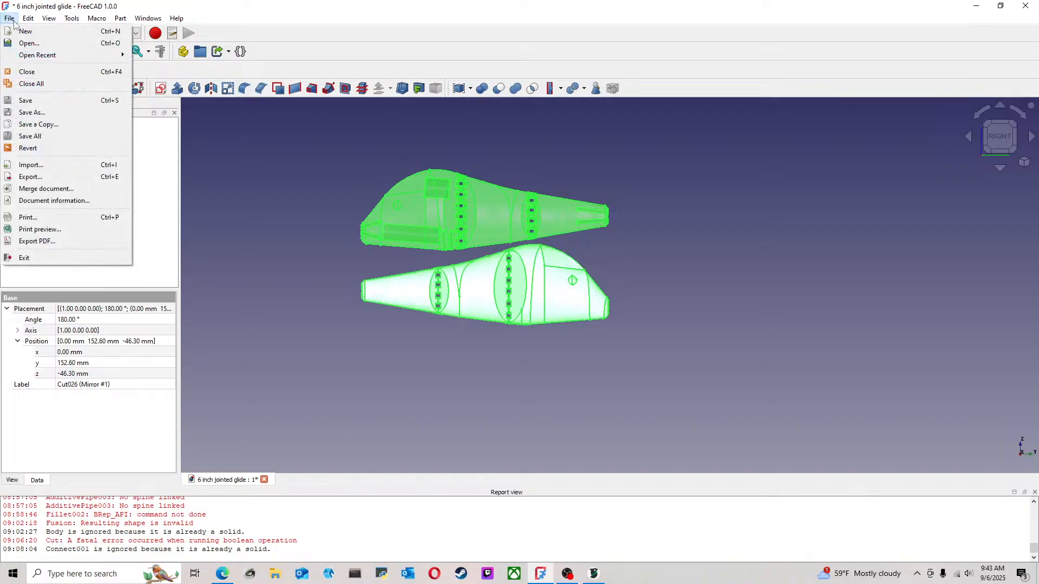
click(30, 177)
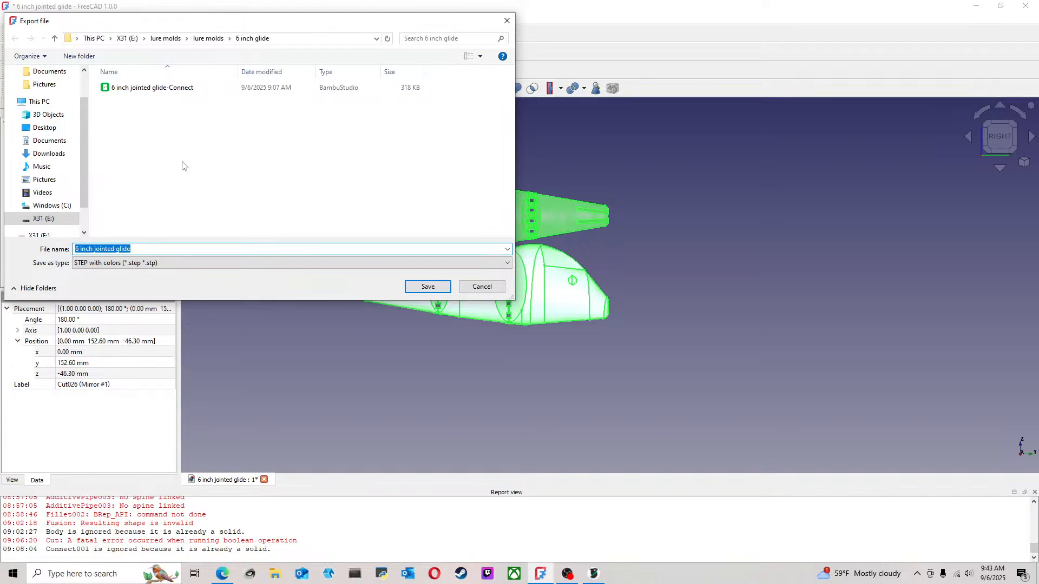
click(430, 285)
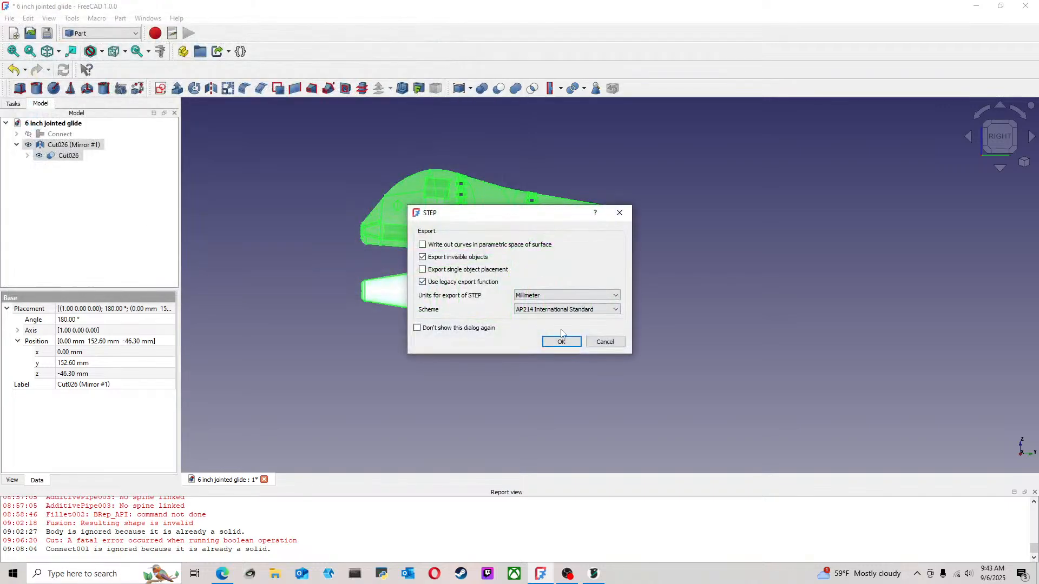
click(561, 339)
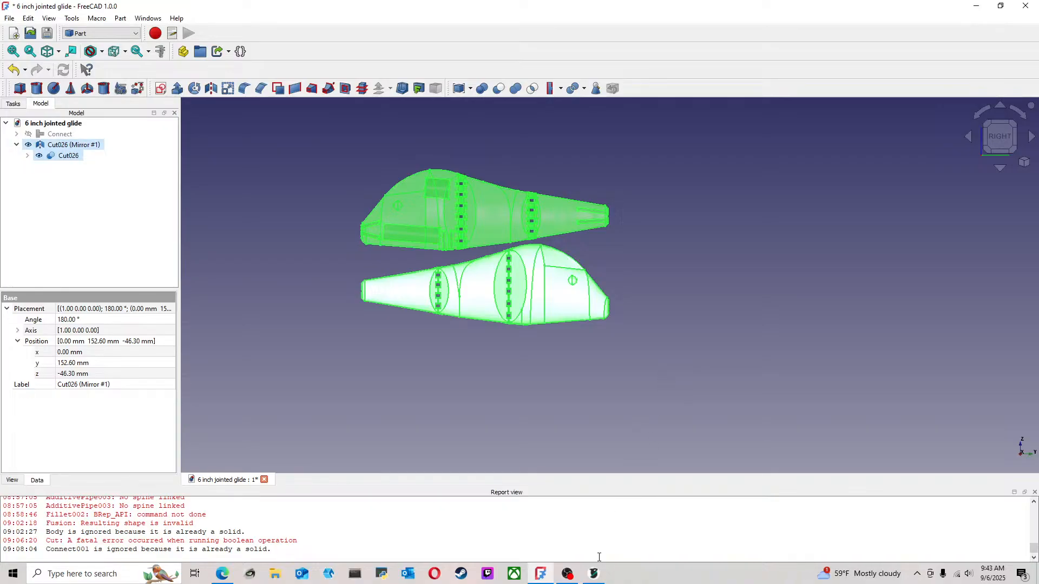
Switch to OrcaSlicer and import the 6 inch jointed glide STEP file with linear deflection 0.003 and angle deflection 0.50
click(593, 573)
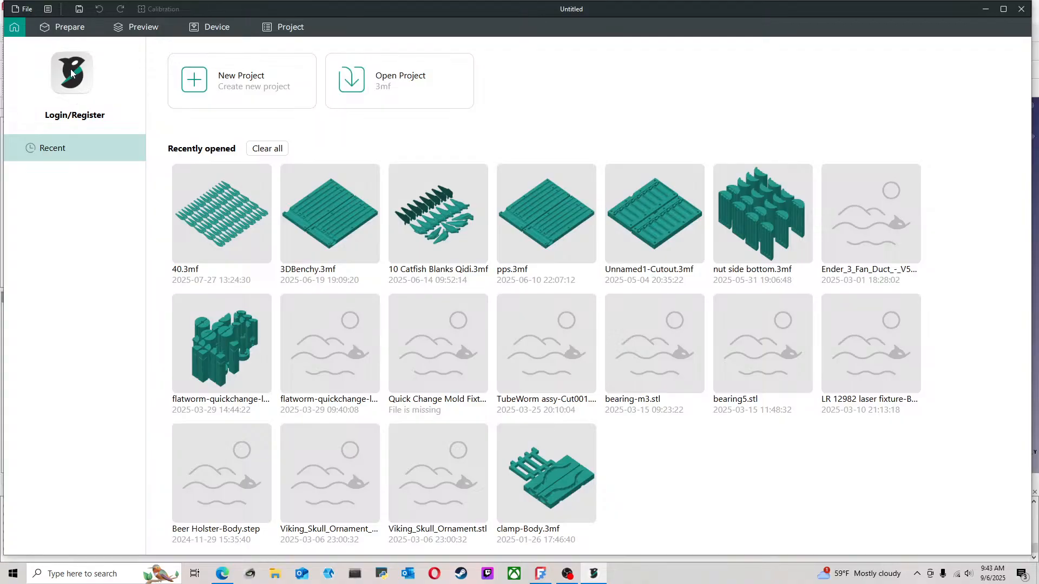
click(69, 31)
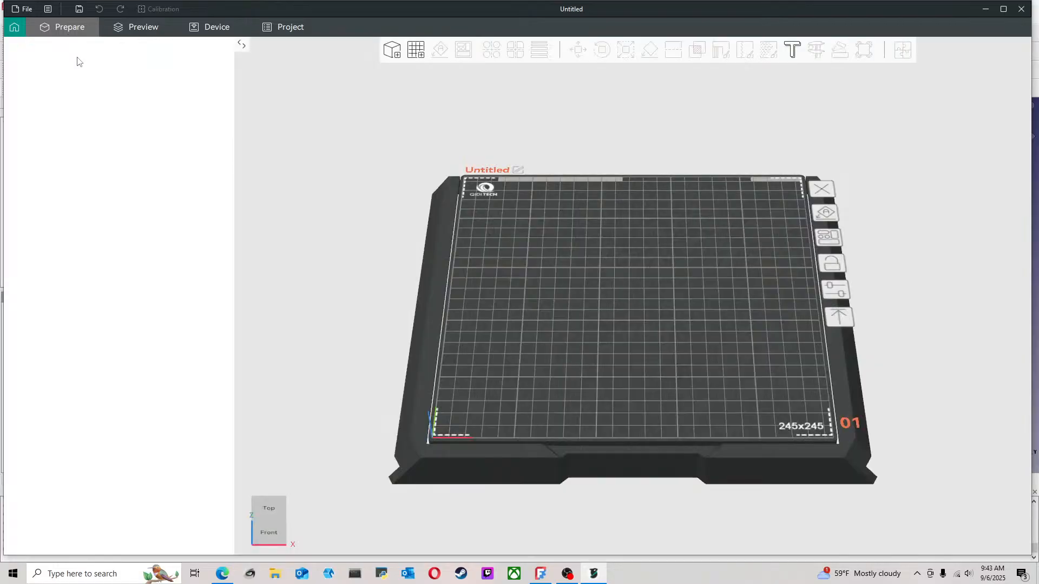
click(18, 10)
mouse_move(54, 87)
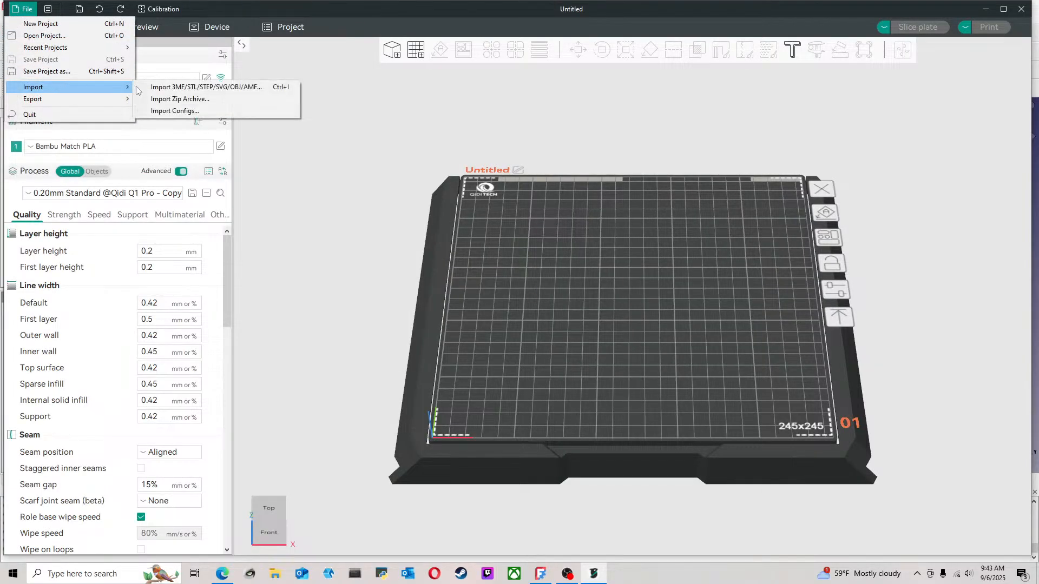
click(178, 86)
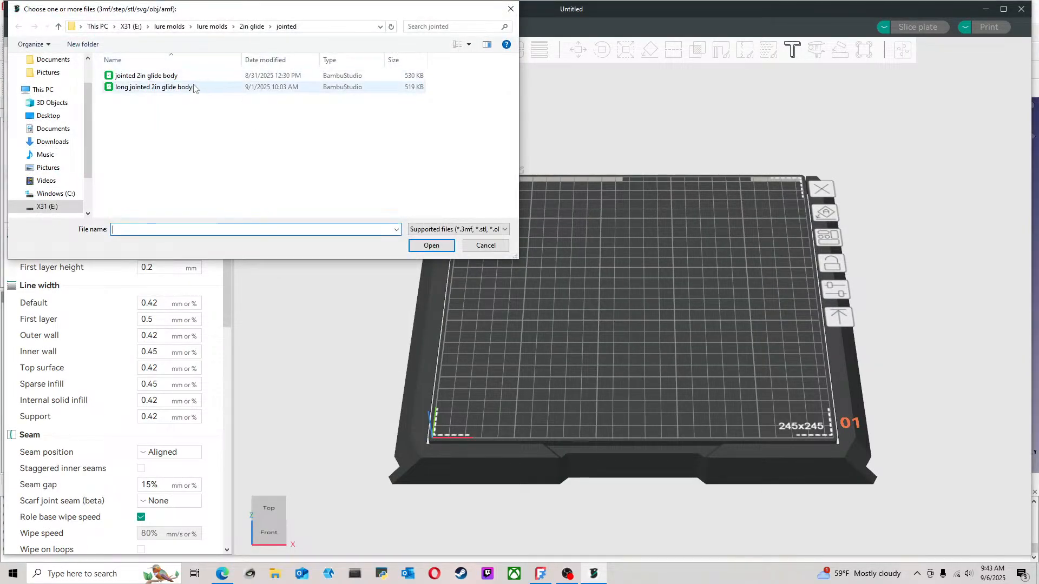
click(212, 26)
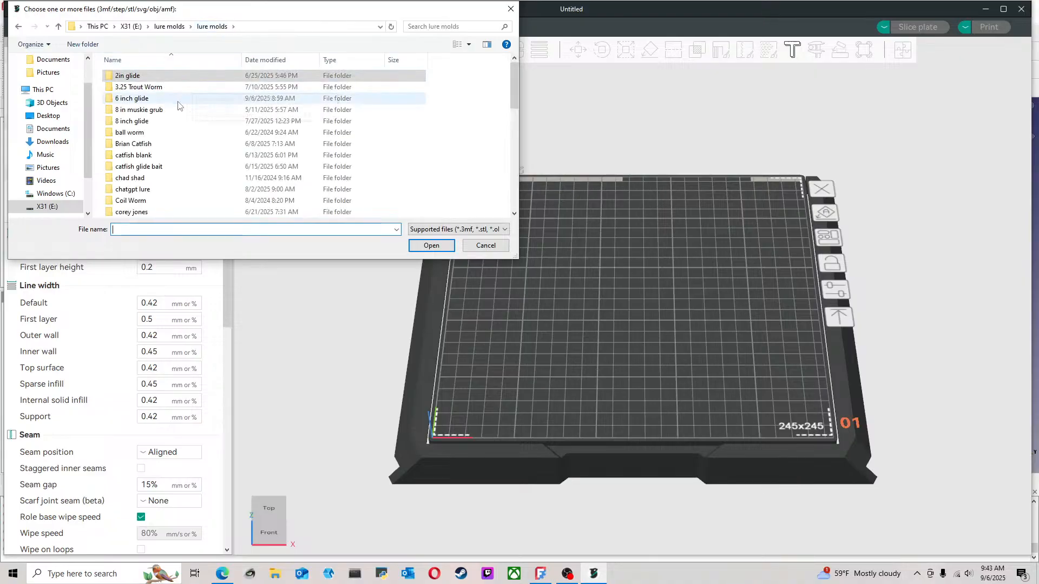
double_click(161, 99)
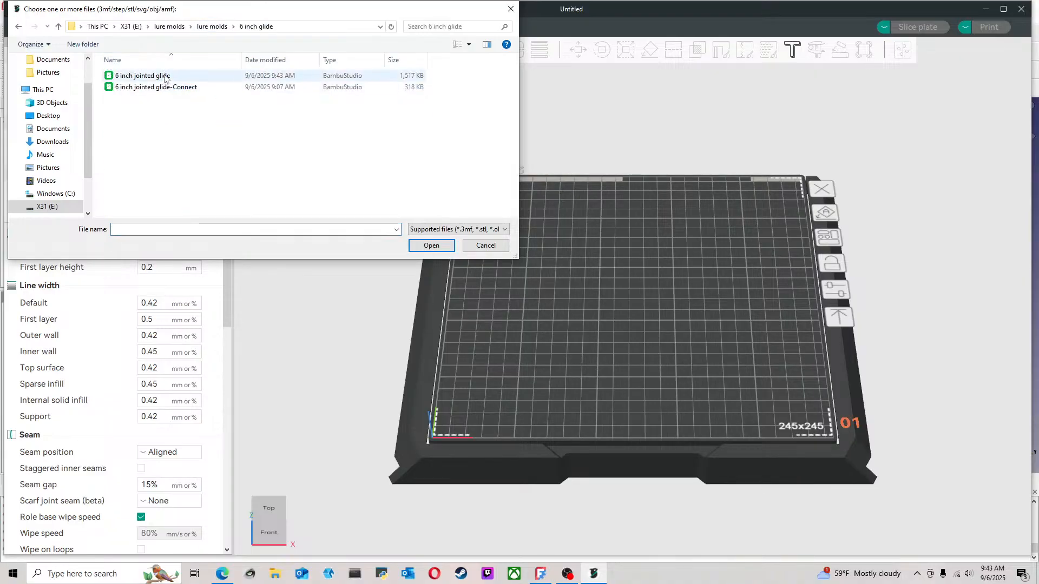
click(163, 76)
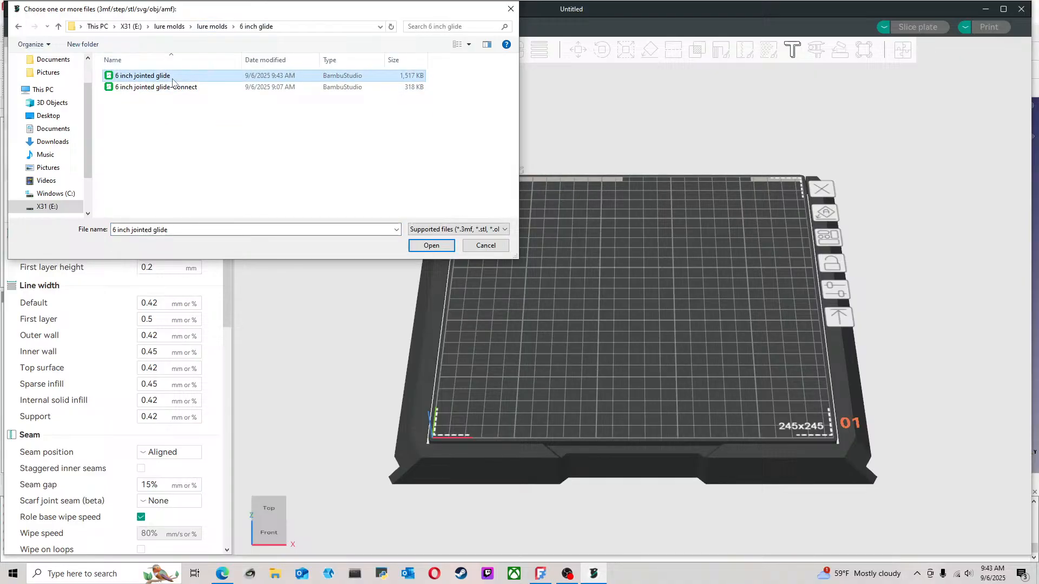
click(431, 245)
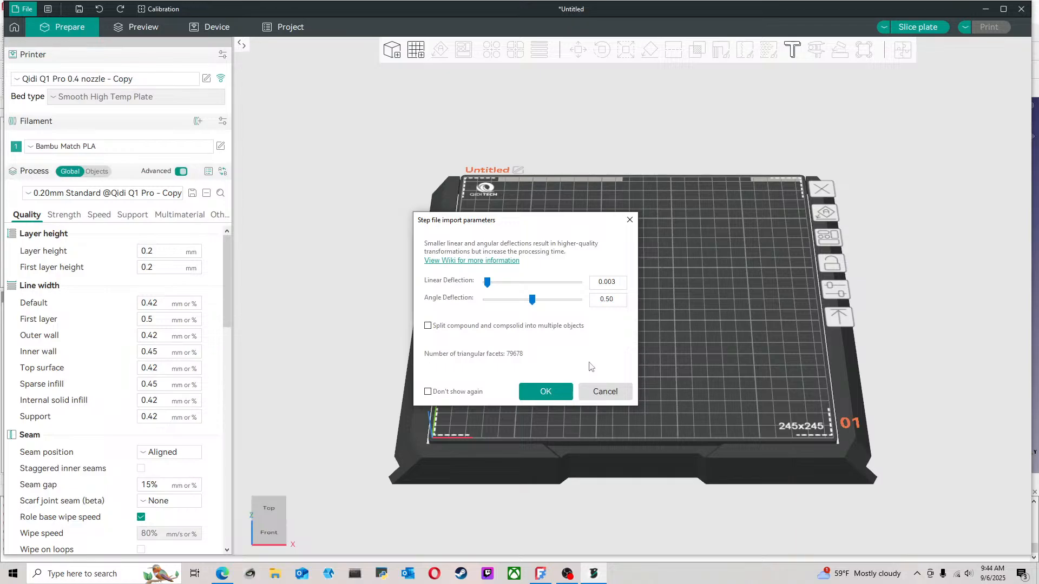
click(557, 390)
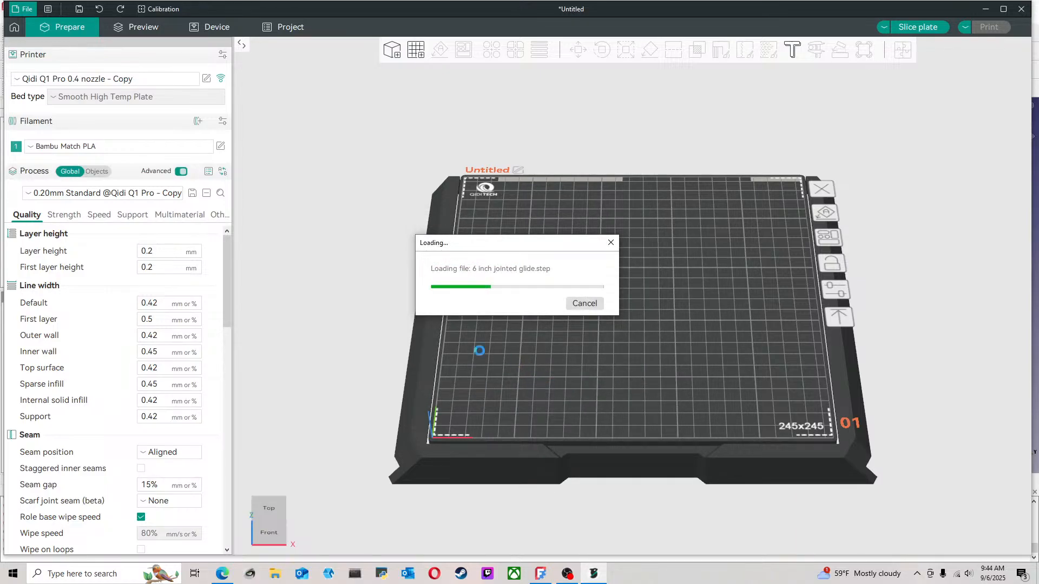
Lay the imported lure halves on the plate with their flat pocketed faces down
mouse_move(592, 378)
mouse_down()
mouse_move(574, 388)
mouse_move(593, 381)
mouse_up()
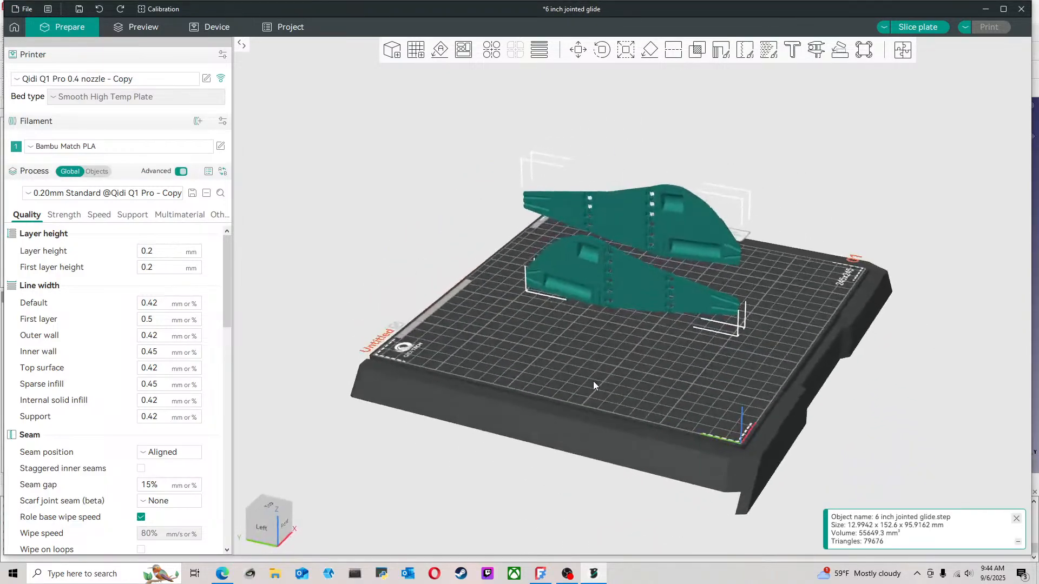
scroll(600, 370, up, 4)
drag(564, 336, 562, 351)
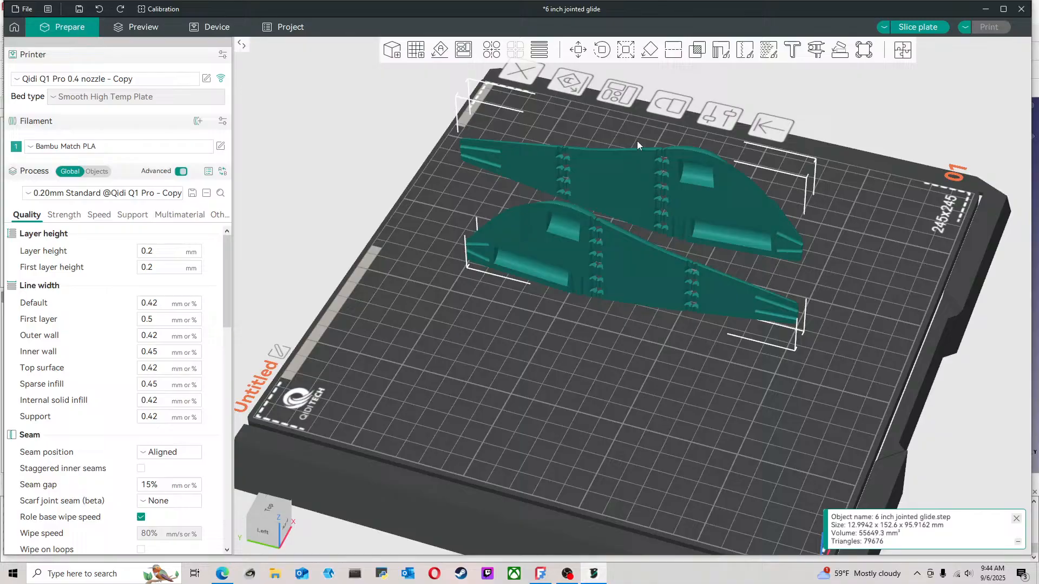
click(653, 55)
click(639, 216)
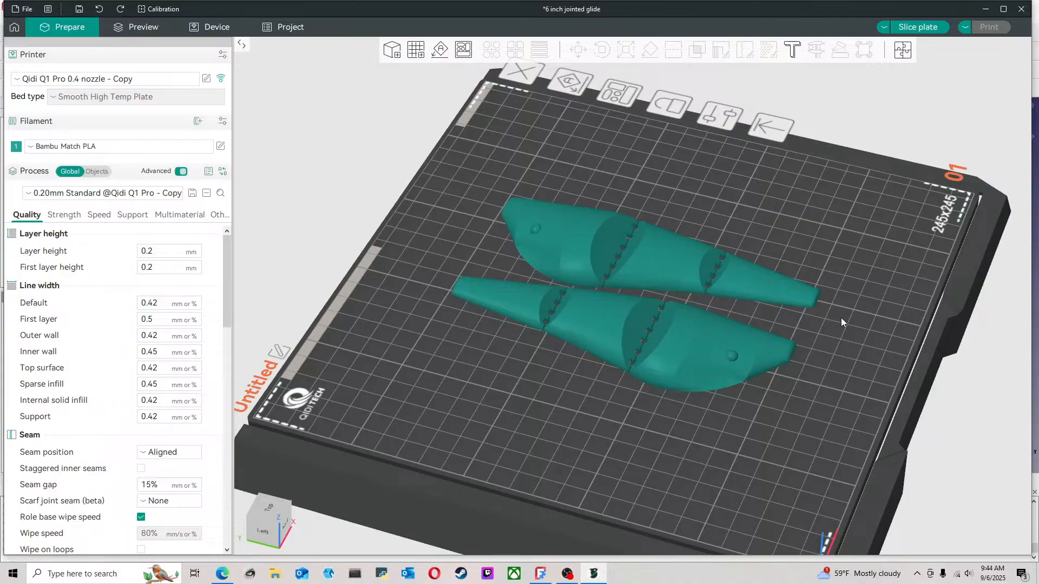
drag(841, 317, 676, 406)
scroll(741, 378, down, 3)
scroll(754, 424, down, 2)
Look at the printer's device page and set the layer height to 0.1 mm in the print preparation settings
click(197, 31)
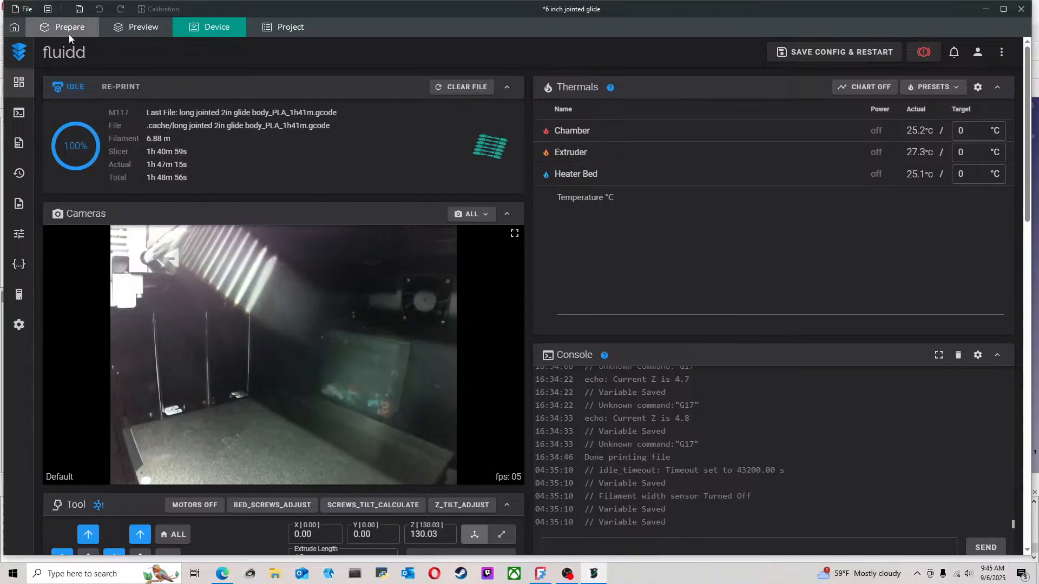
click(69, 34)
scroll(652, 317, up, 8)
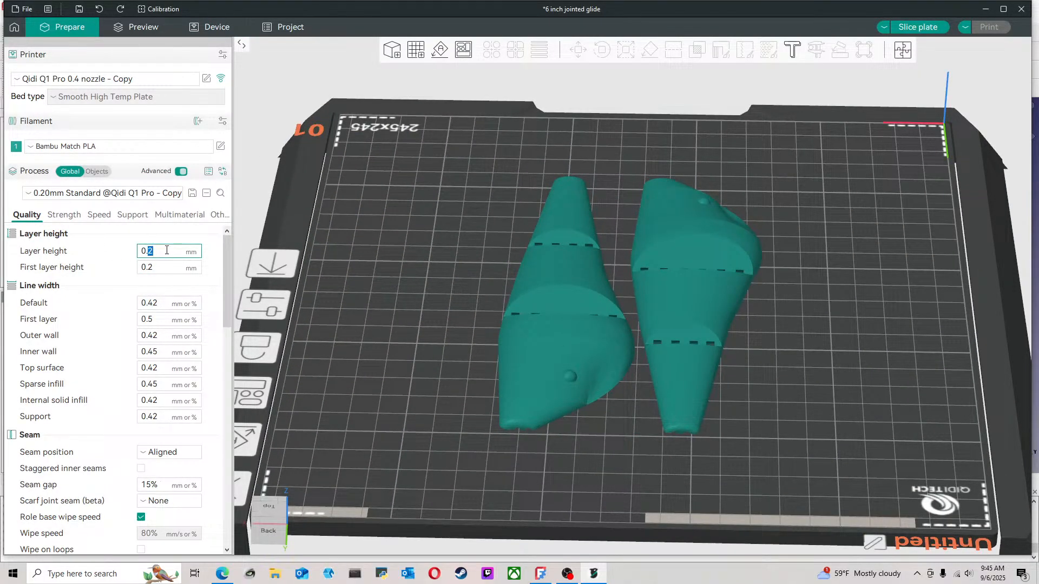
double_click(156, 268)
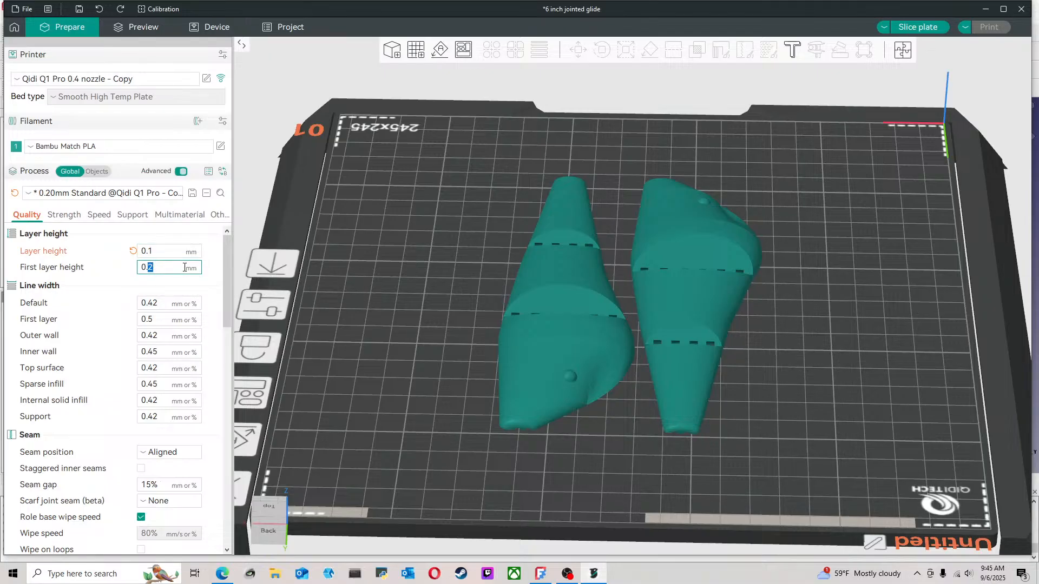
scroll(436, 324, up, 3)
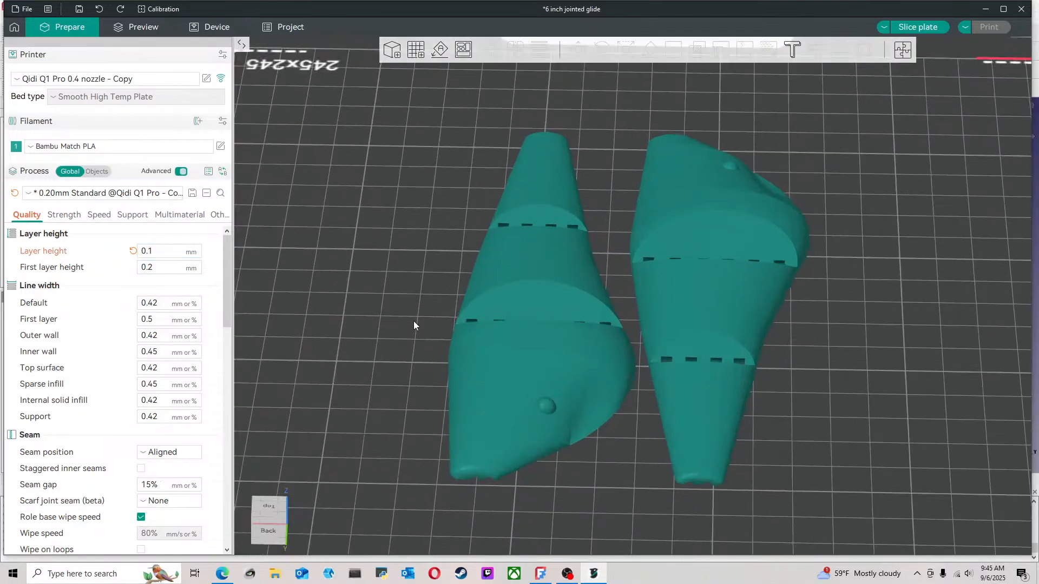
Set the wall loops to 7, the top shell layers to 7, and the top and bottom shell thickness to 3 mm
drag(414, 320, 72, 233)
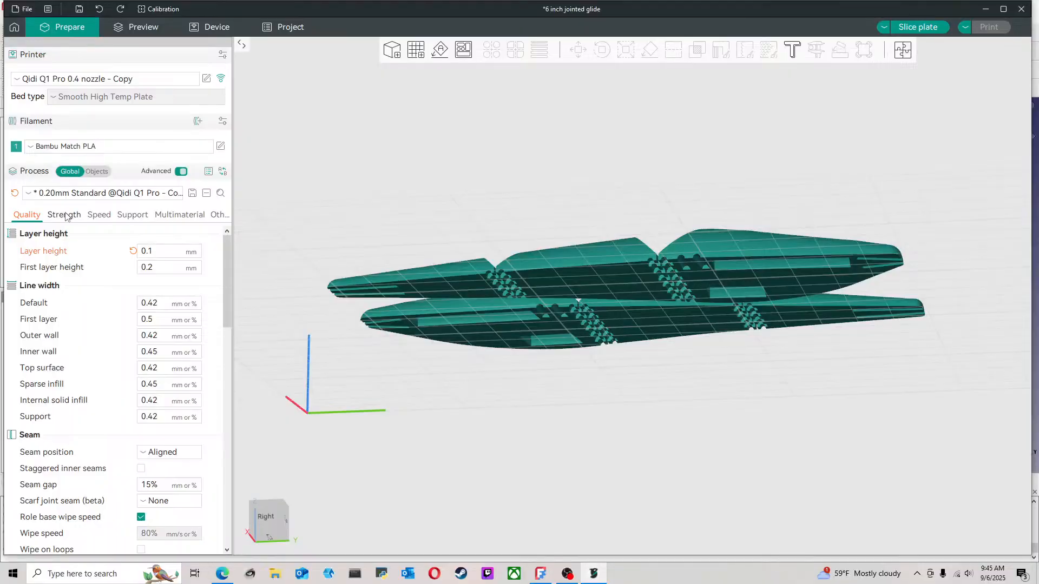
click(65, 216)
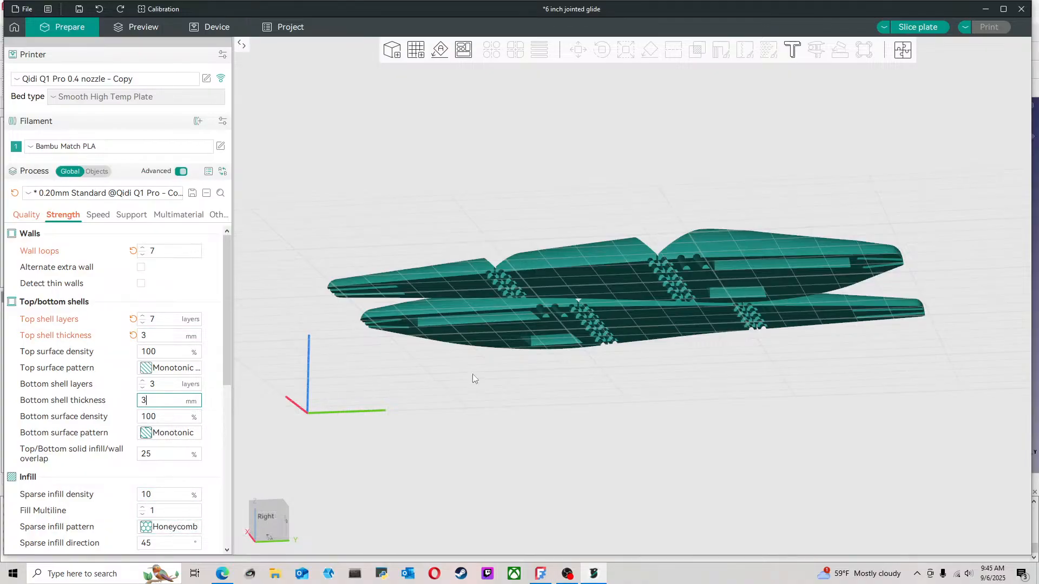
scroll(528, 367, down, 3)
drag(701, 353, 931, 64)
Slice the plate and examine the sliced lure halves around the joints, supports and rounded outer surface
click(930, 29)
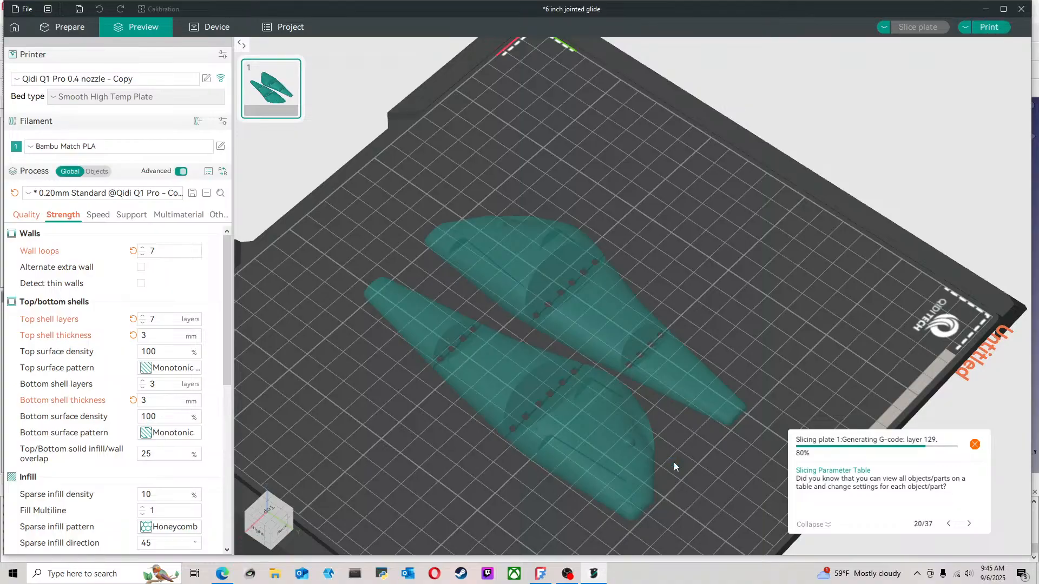
scroll(671, 478, up, 5)
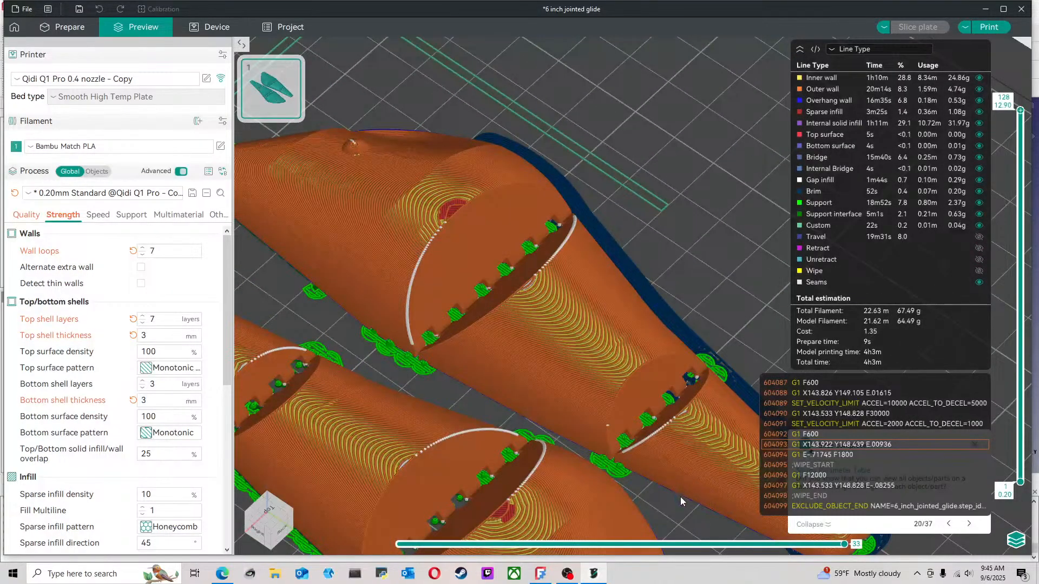
drag(678, 498, 635, 471)
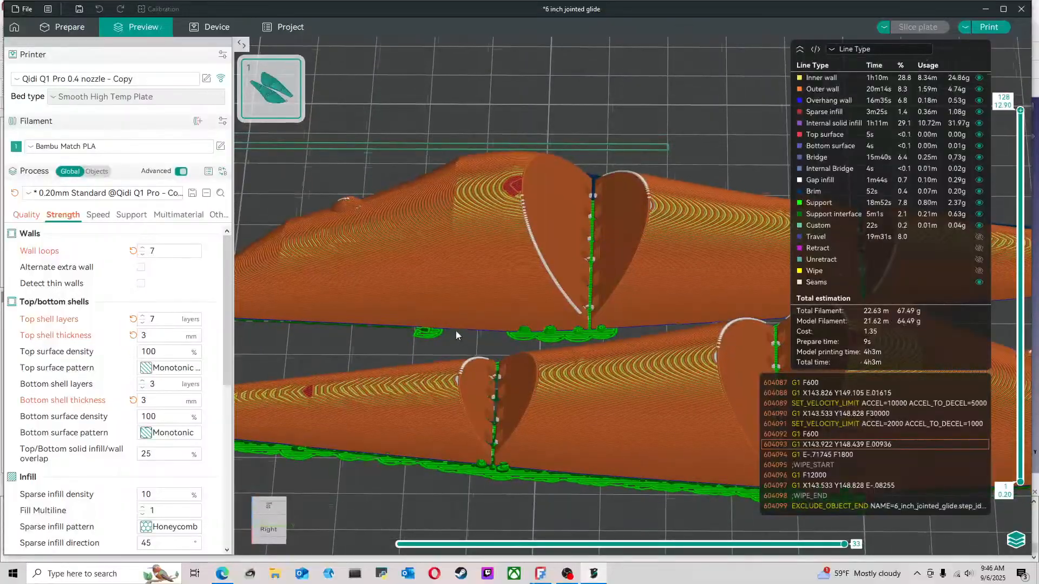
drag(456, 336, 502, 264)
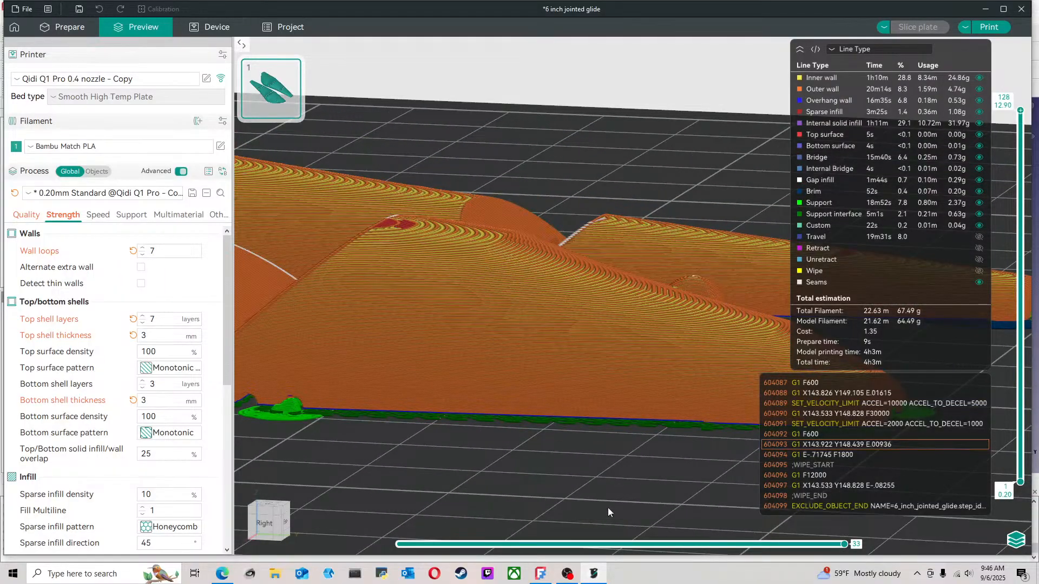
Switch back to FreeCAD and examine the mirrored lure half's joints, underside and head from several angles
click(568, 576)
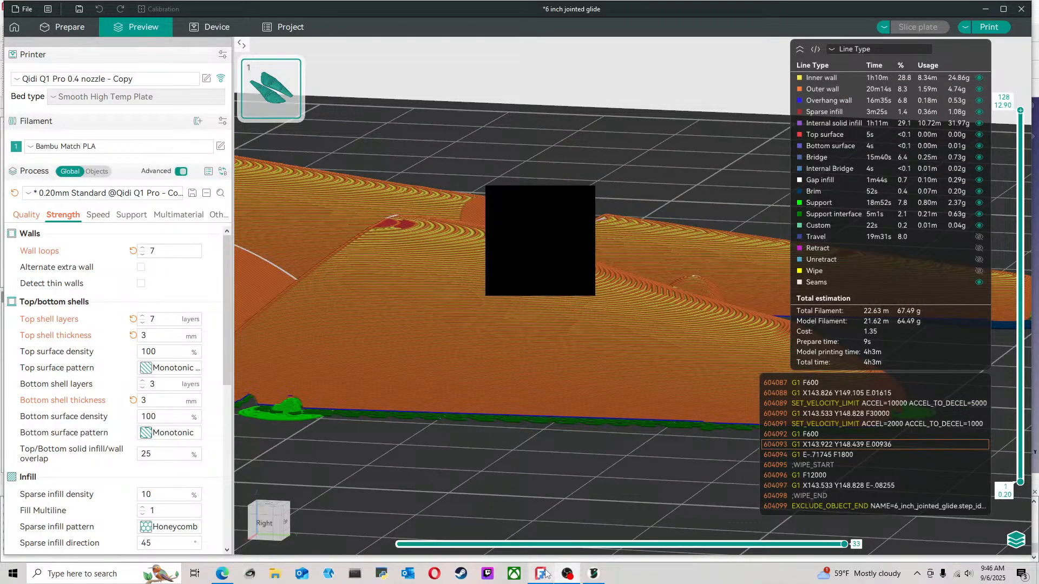
click(911, 109)
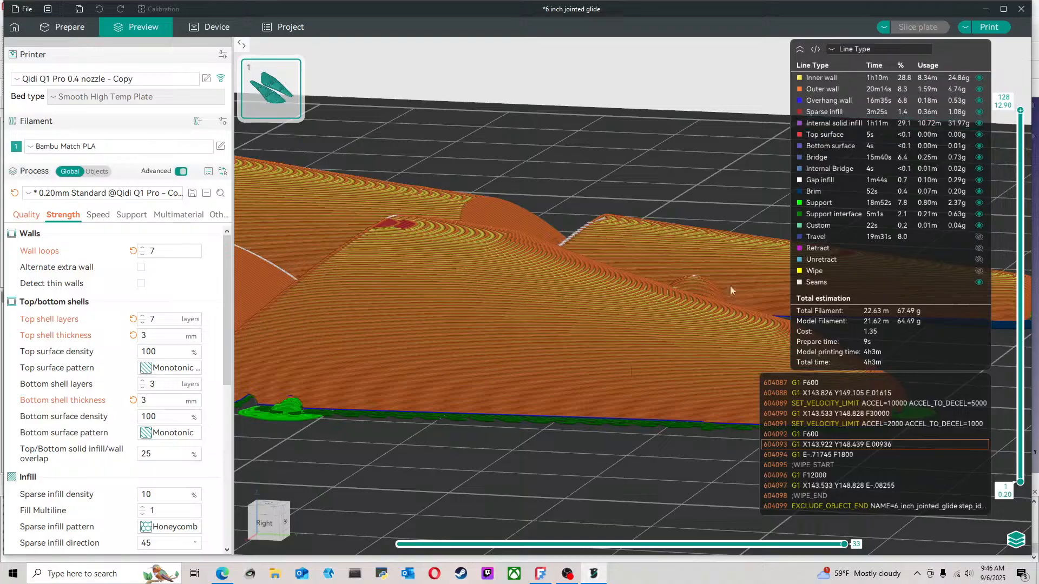
click(531, 574)
click(527, 339)
scroll(527, 339, up, 8)
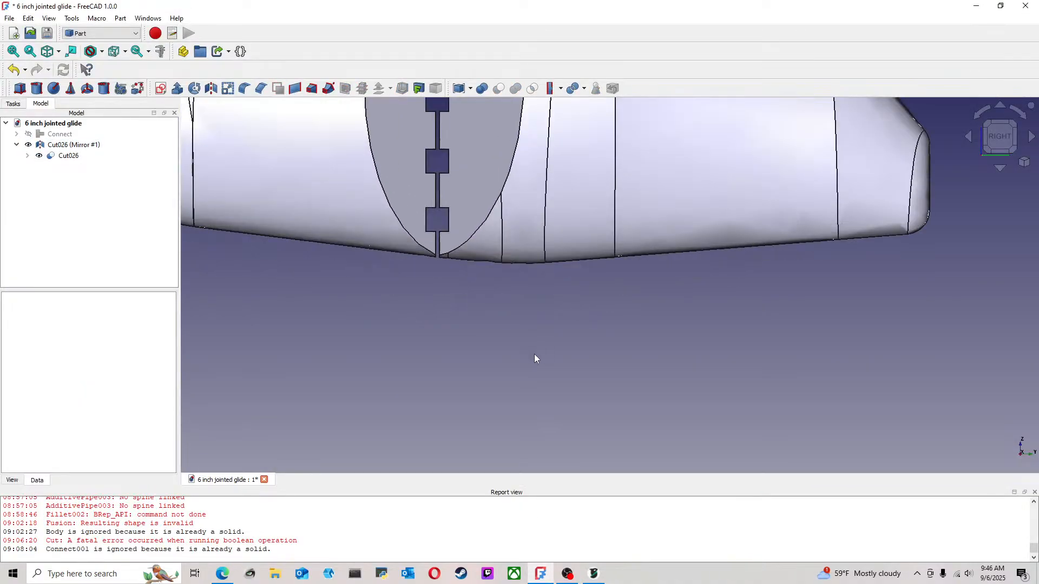
middle_drag(563, 329, 578, 142)
scroll(766, 352, down, 3)
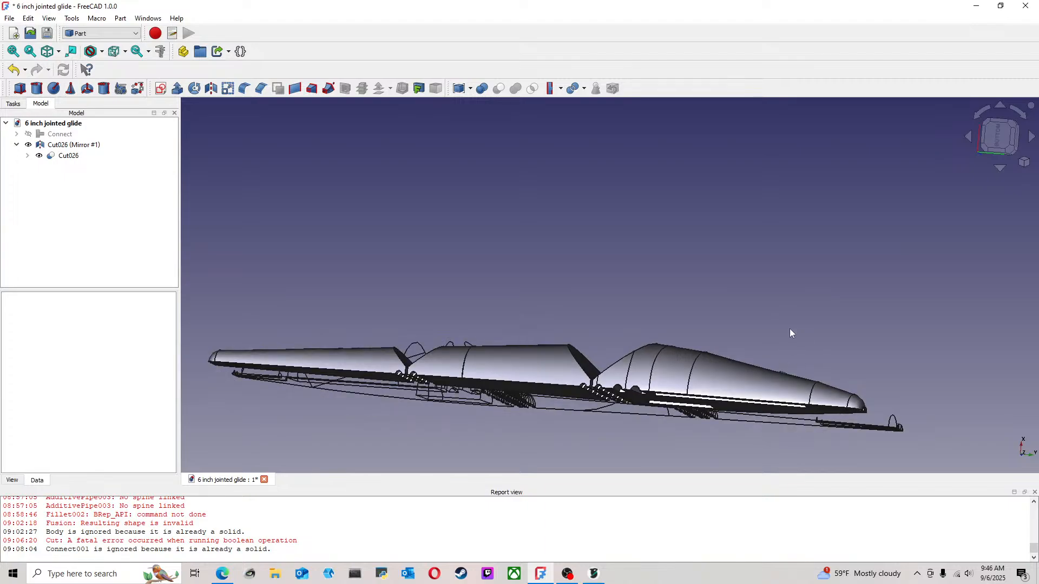
middle_drag(790, 325, 714, 388)
scroll(746, 386, down, 3)
scroll(650, 314, up, 5)
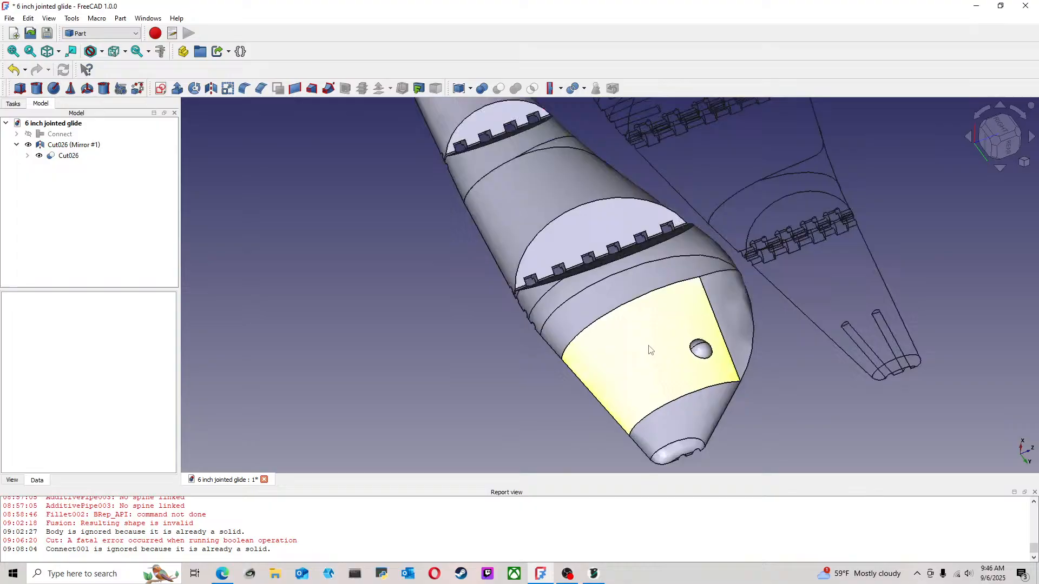
Try to fillet the curved edge across the mirrored half's head in the Part Design workbench, and return to the Part workbench
click(643, 301)
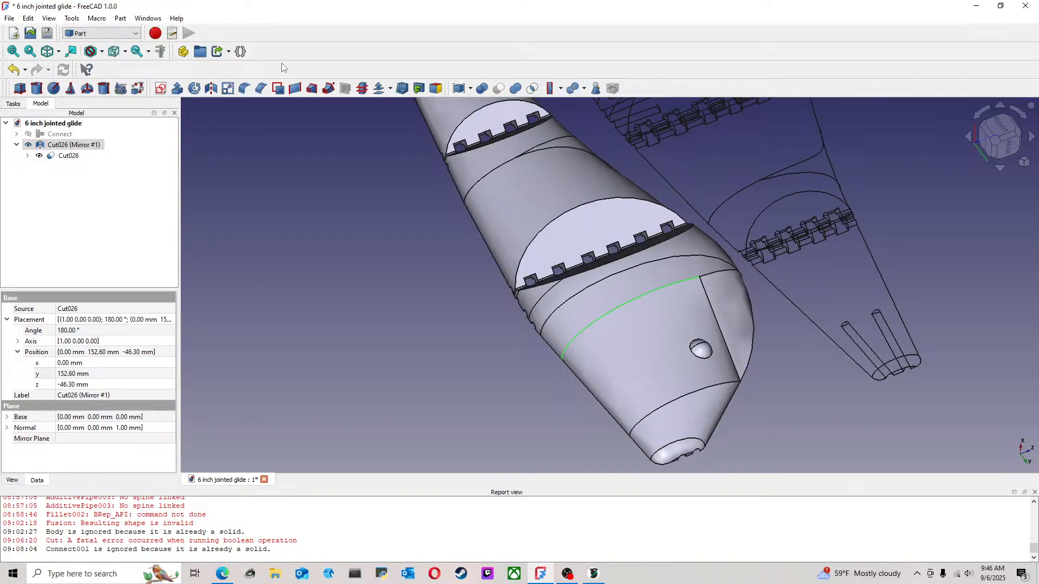
click(100, 33)
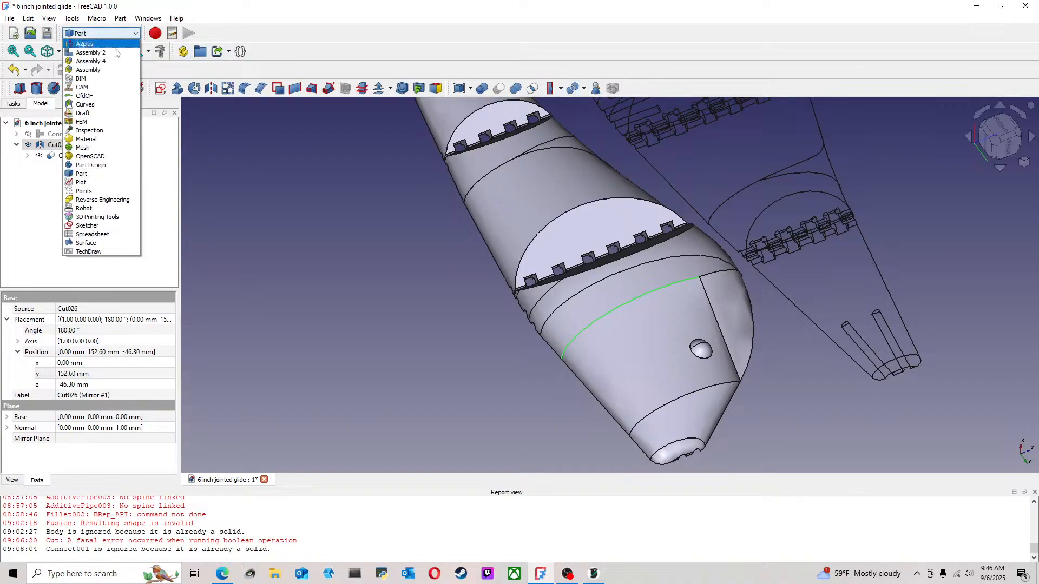
click(93, 165)
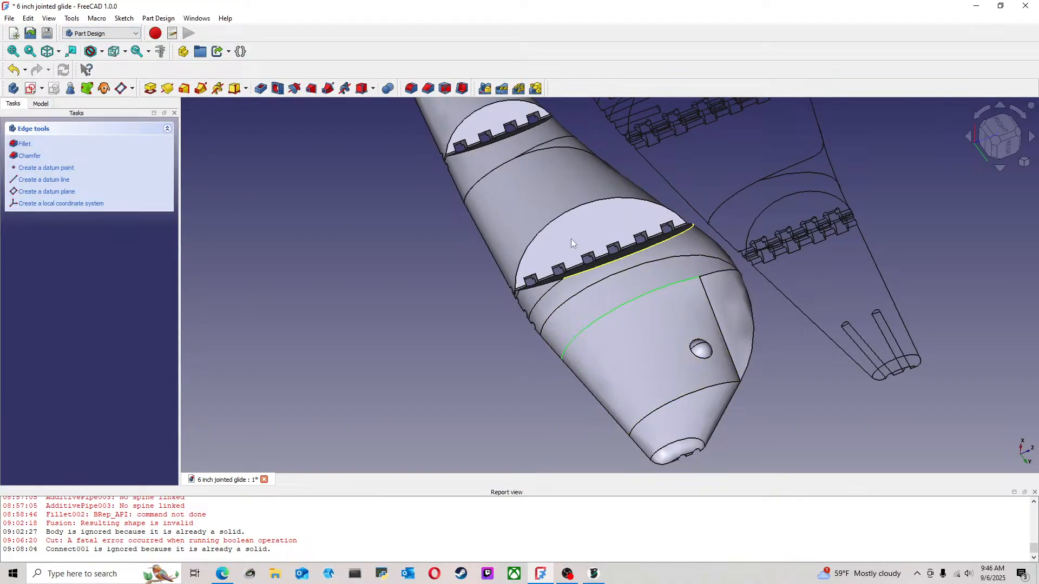
click(411, 91)
click(598, 302)
click(40, 105)
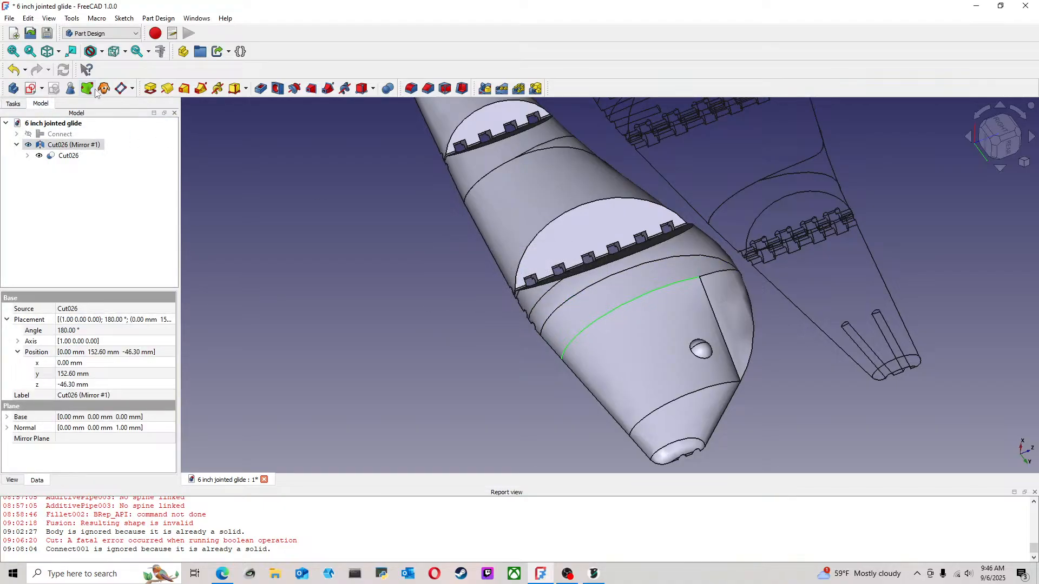
click(101, 33)
click(86, 169)
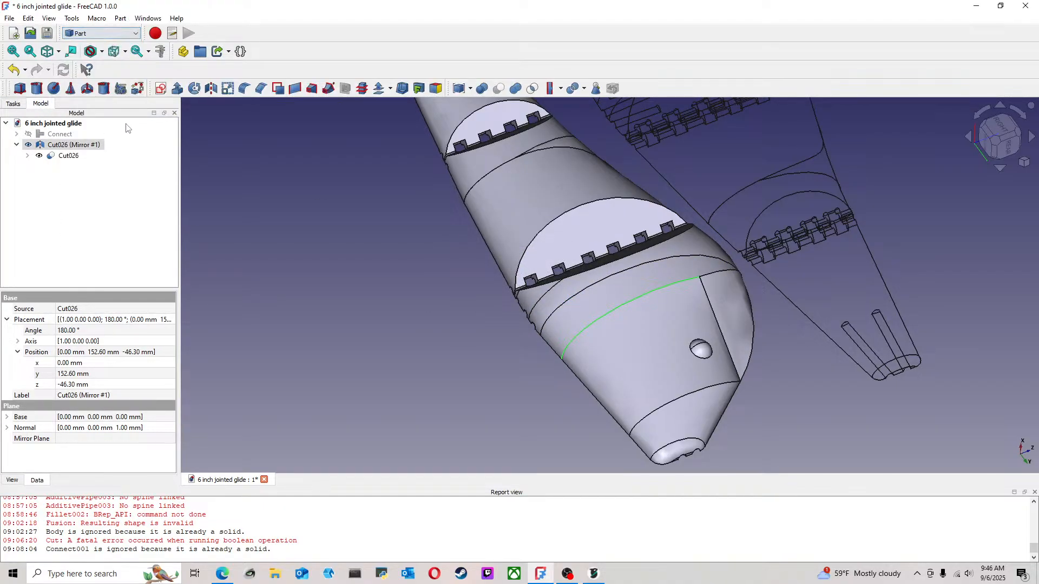
Fillet the curved edge across the mirrored half's head with a constant radius of 1 mm and inspect the head
click(465, 259)
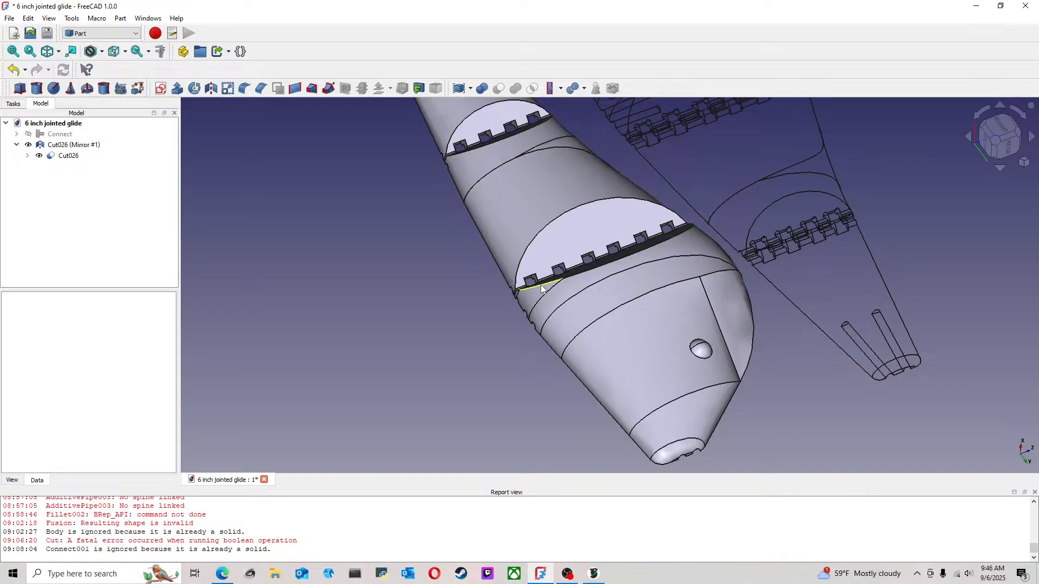
click(625, 306)
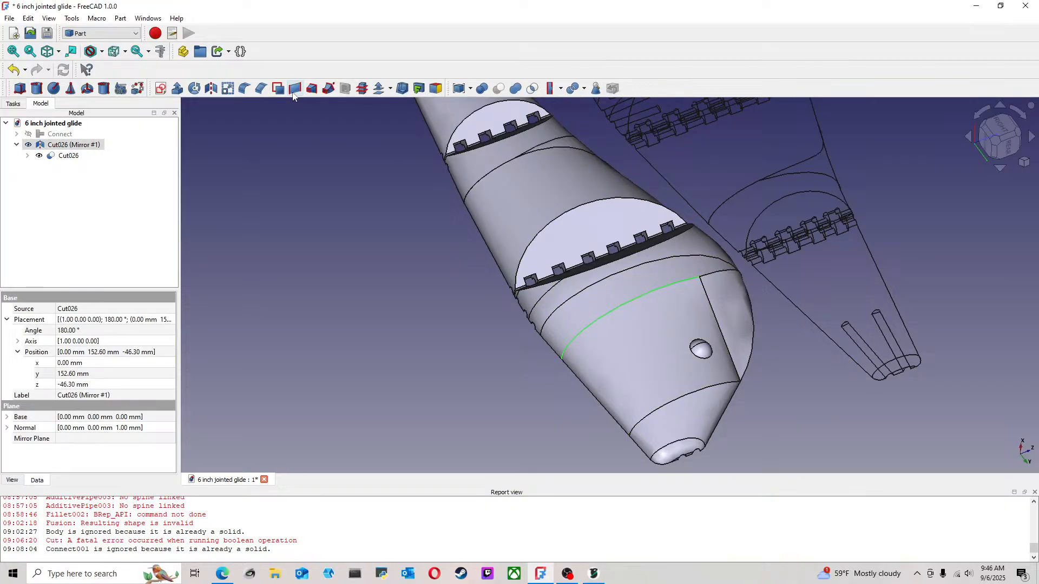
click(247, 92)
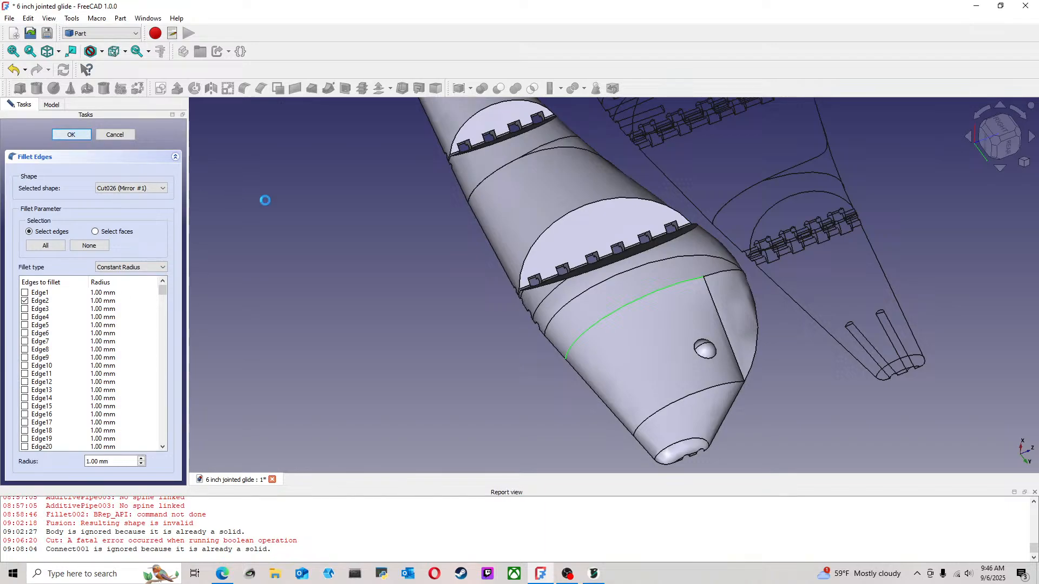
scroll(691, 342, up, 5)
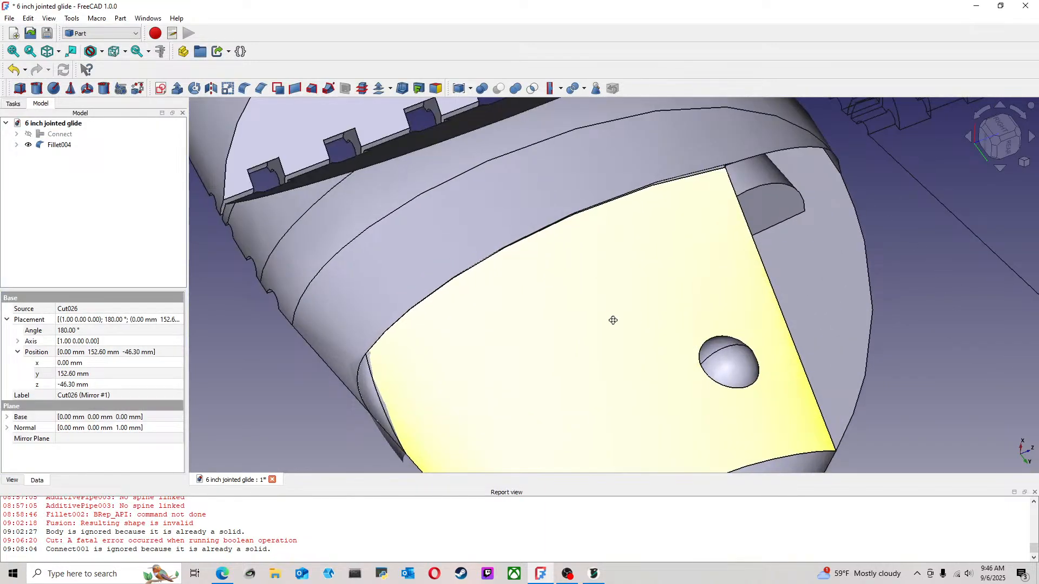
middle_drag(613, 320, 535, 303)
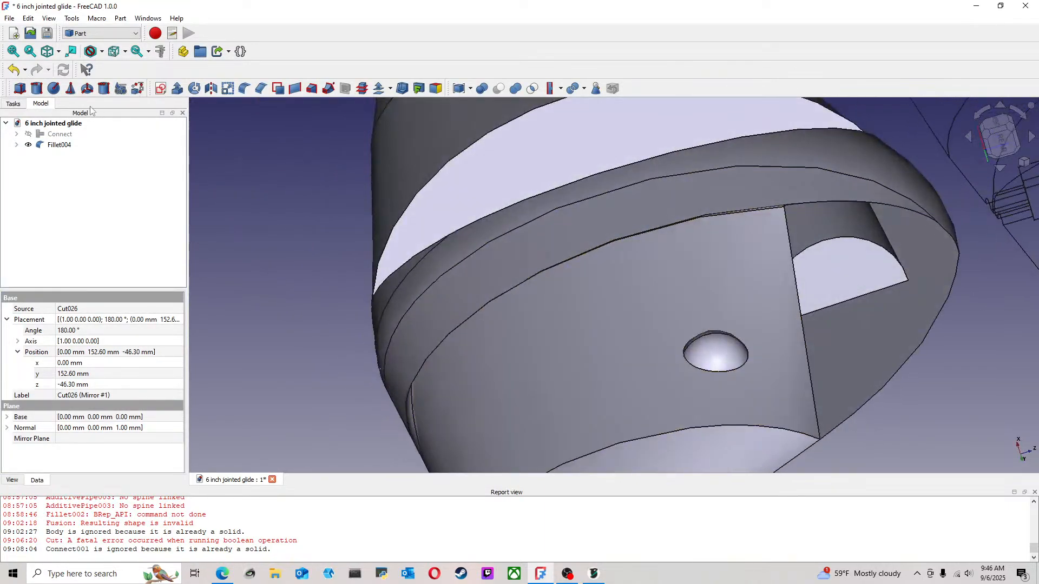
Undo the head edge fillet and look over the mirrored half's head and joints
click(14, 70)
scroll(536, 280, down, 4)
middle_drag(718, 356, 531, 406)
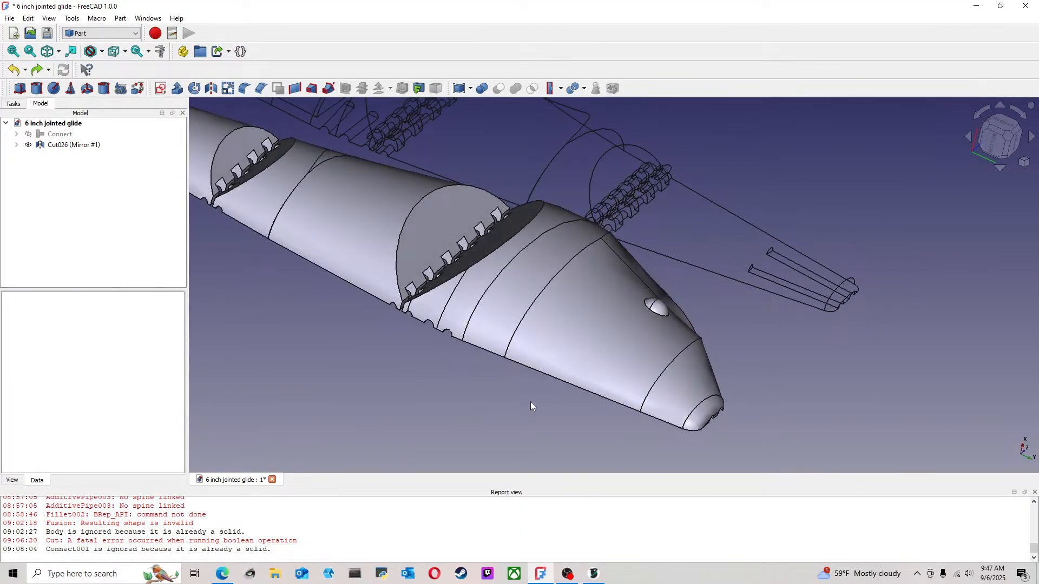
Switch to OrcaSlicer and examine the supports under the sliced lure halves and their outer surfaces
click(592, 574)
drag(569, 417, 497, 365)
scroll(662, 365, up, 5)
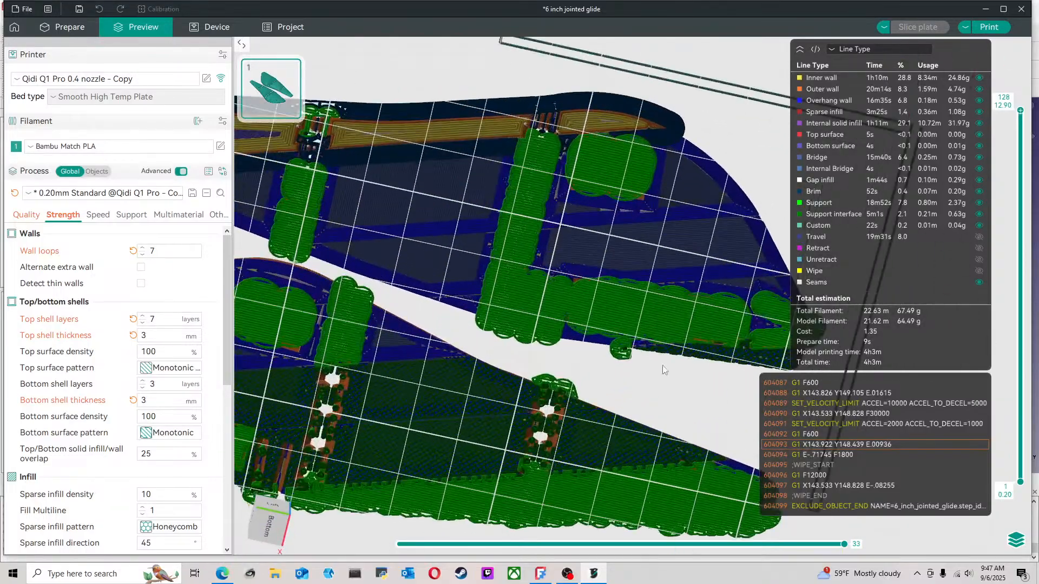
drag(663, 365, 493, 413)
Set the brim type to No-brim and disable support generation for the plate
click(218, 215)
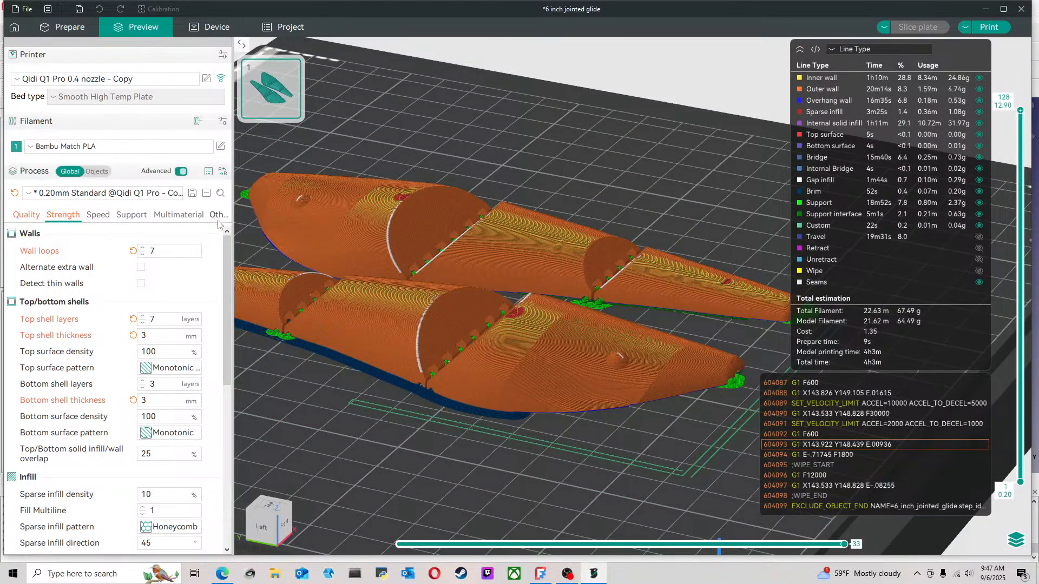
click(167, 411)
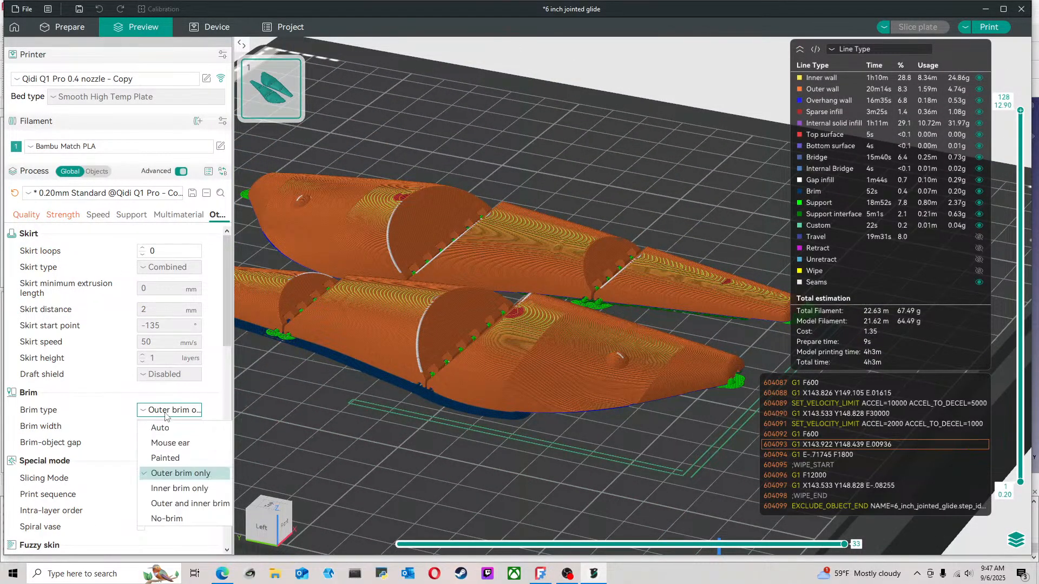
click(161, 428)
click(167, 411)
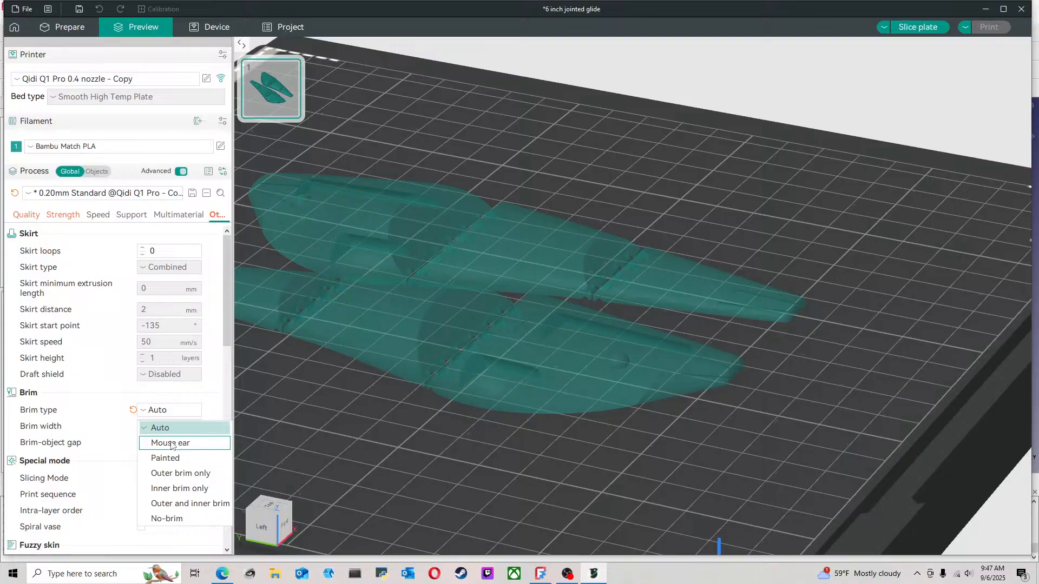
click(180, 520)
click(132, 216)
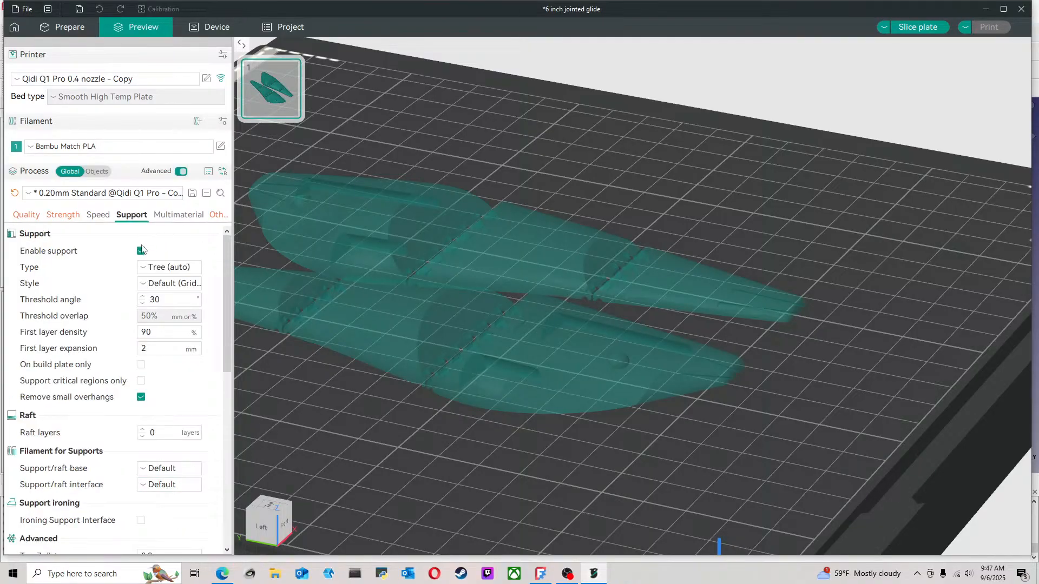
click(26, 216)
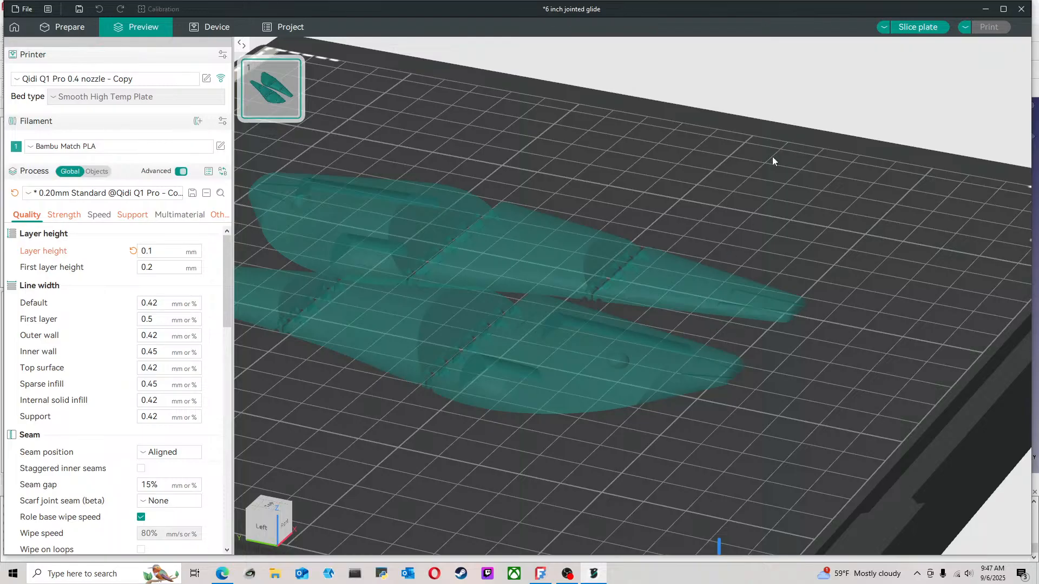
Reslice the plate and examine both sliced lure halves from several angles
click(933, 26)
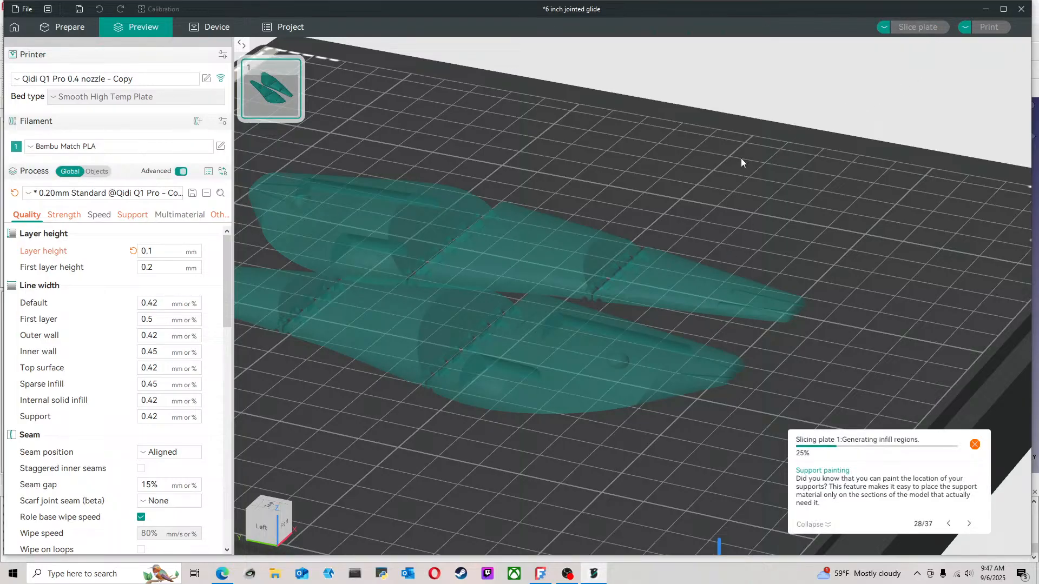
scroll(696, 286, down, 5)
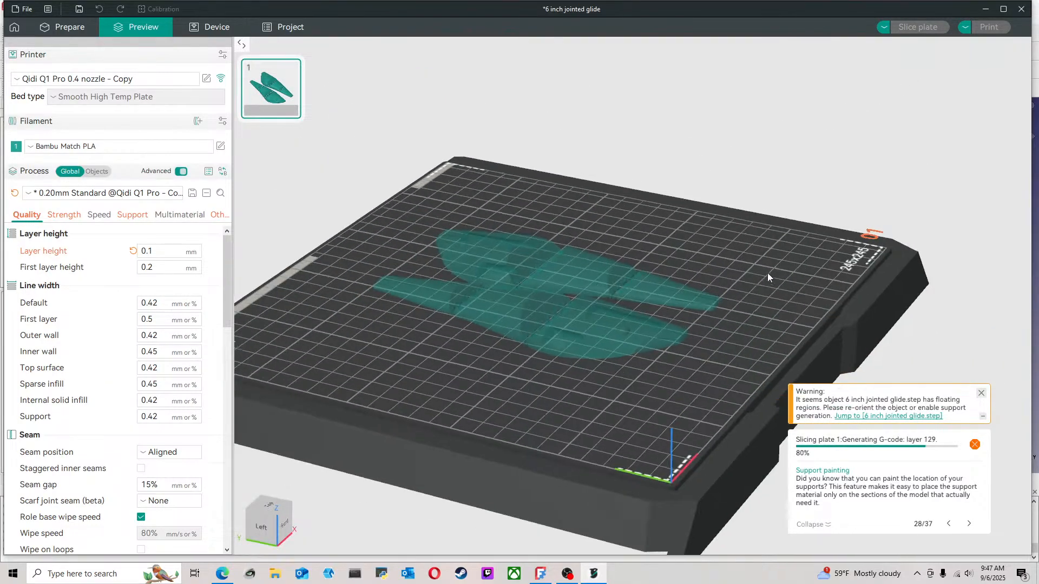
scroll(631, 344, up, 3)
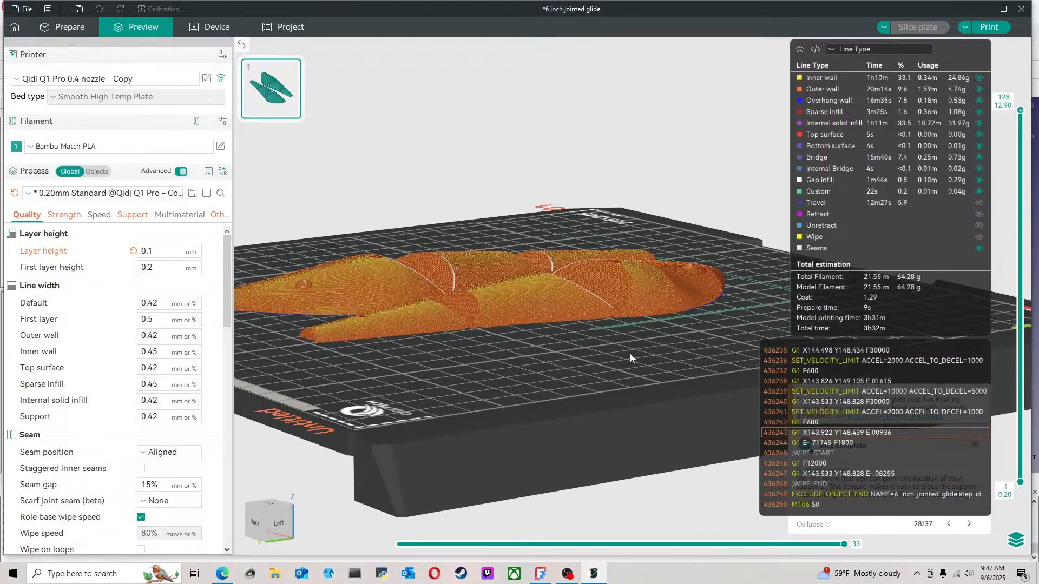
drag(630, 354, 775, 368)
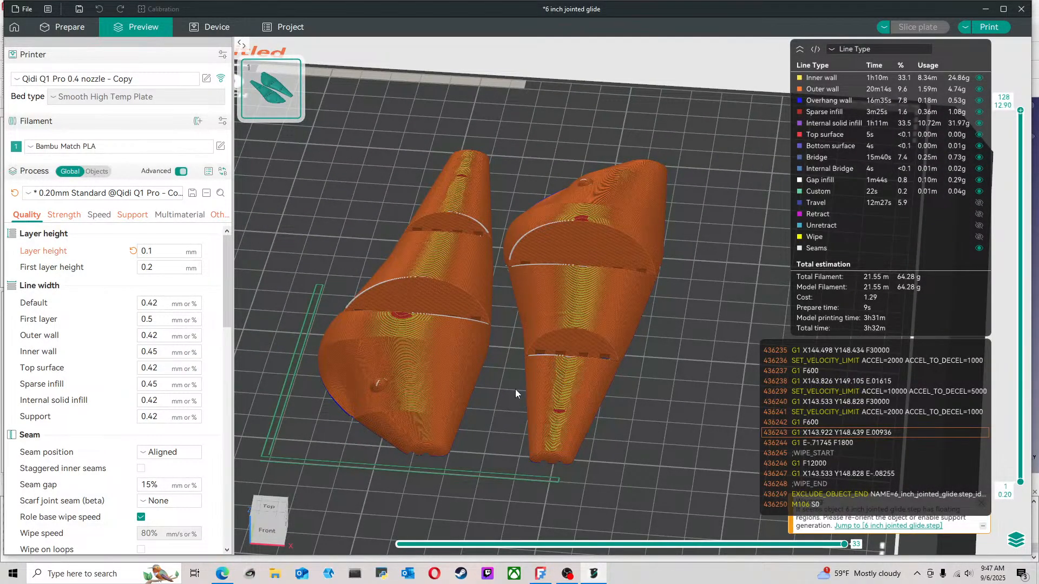
drag(515, 388, 487, 387)
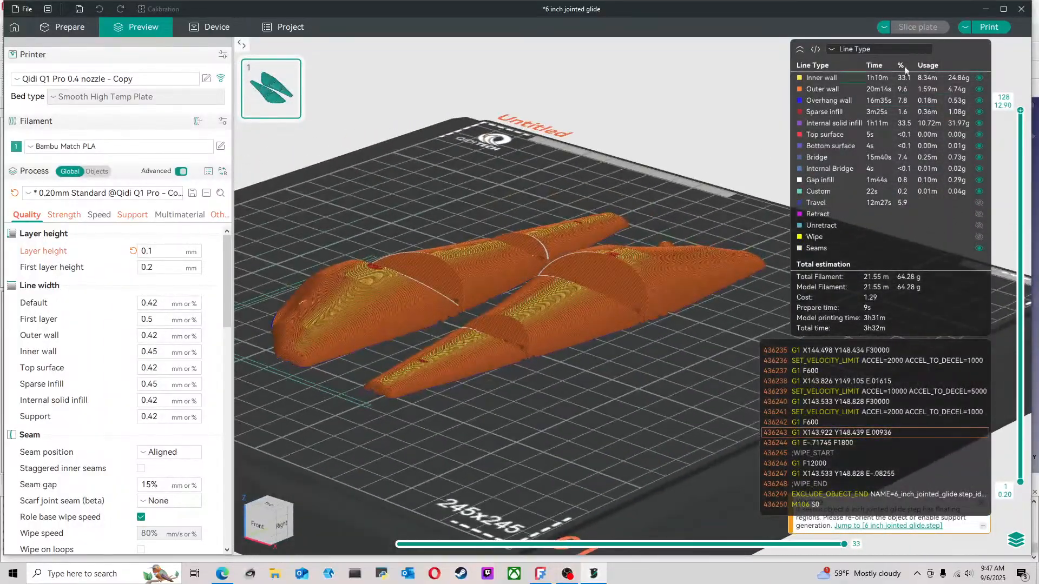
Upload the sliced G-code to the printer, start the print and show the printer's device page
click(991, 28)
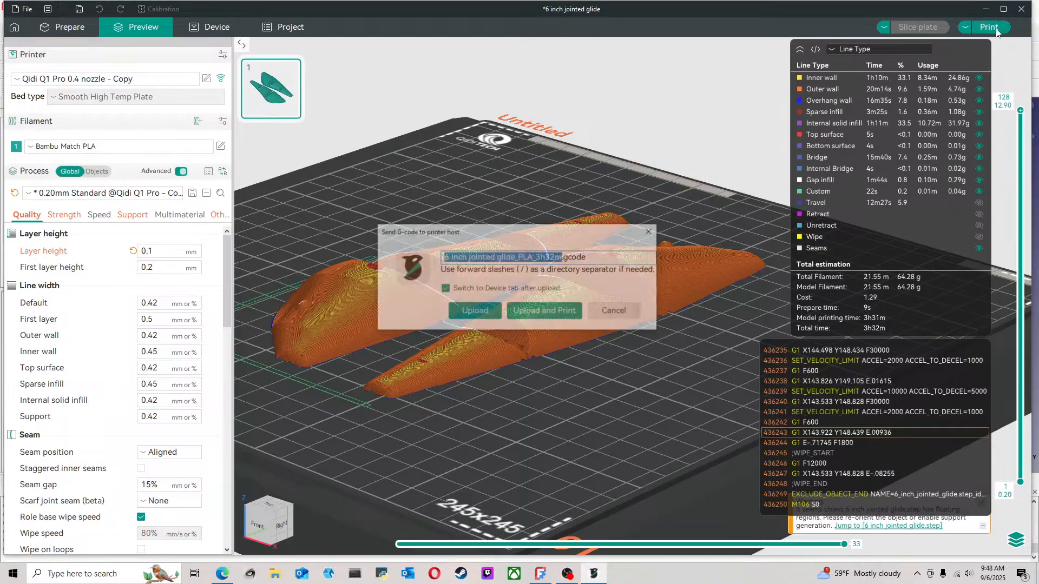
click(559, 314)
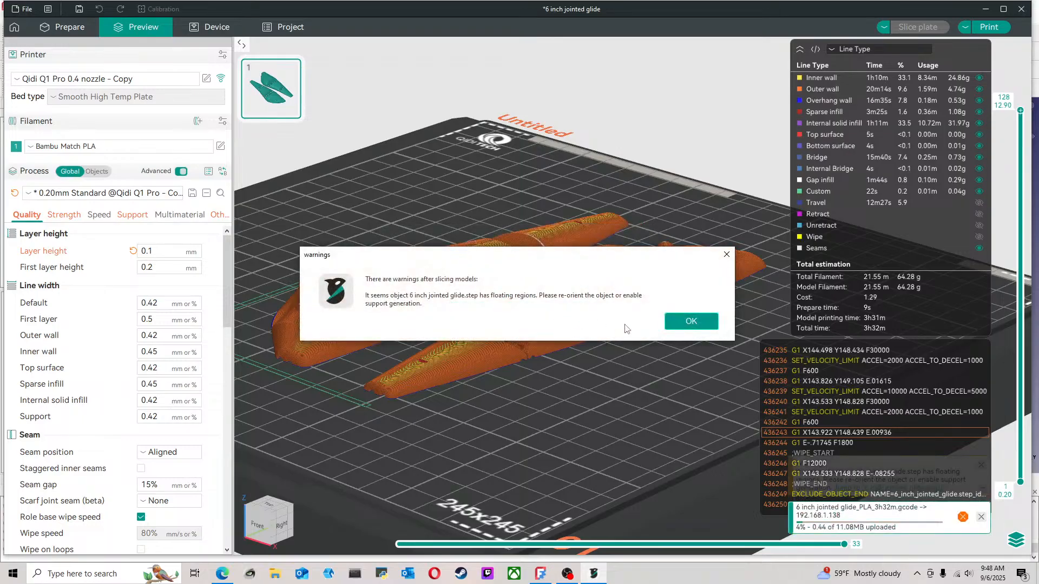
click(711, 327)
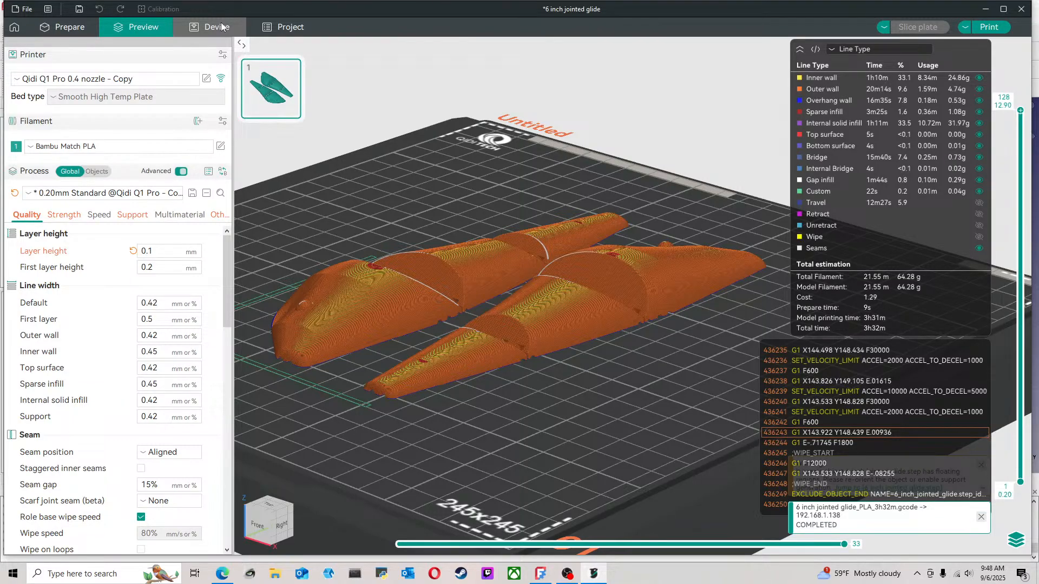
click(221, 21)
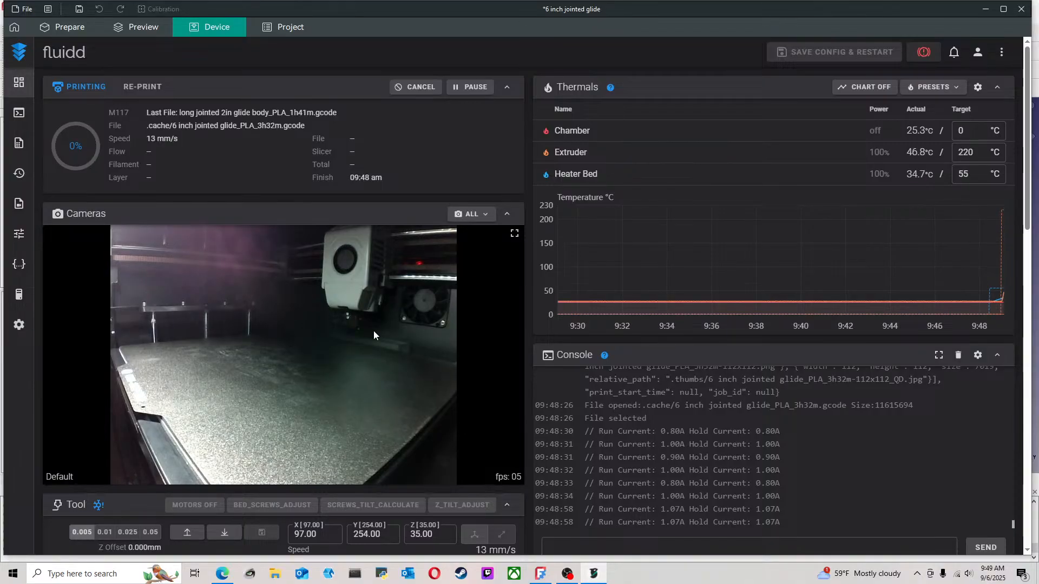
Switch to FreeCAD and examine both halves of the jointed glide lure from the side, the rear and the head end
click(986, 8)
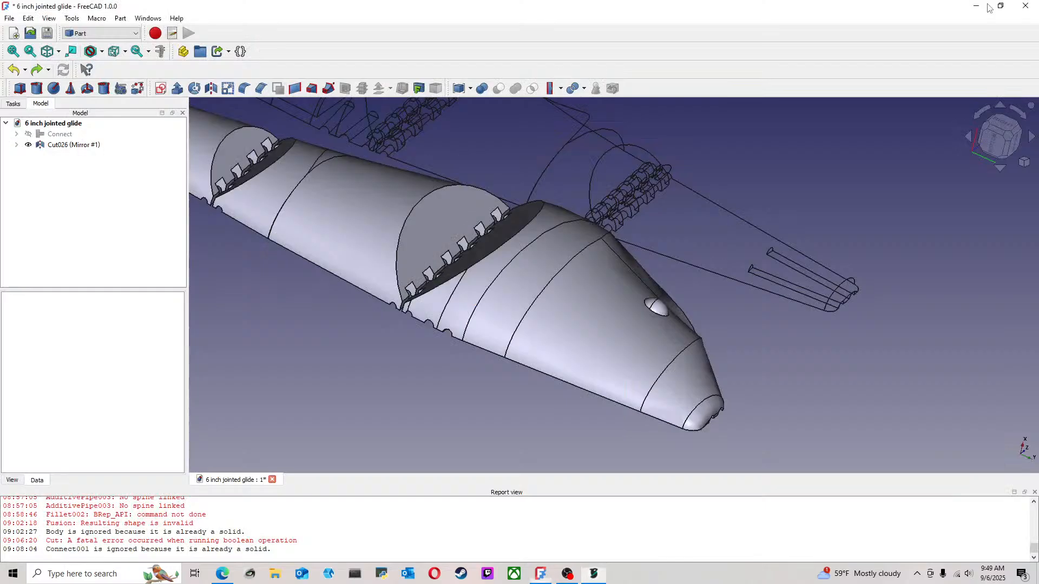
scroll(714, 292, down, 4)
mouse_move(791, 358)
middle_down()
mouse_move(790, 373)
mouse_move(818, 395)
middle_up()
middle_drag(707, 179, 606, 208)
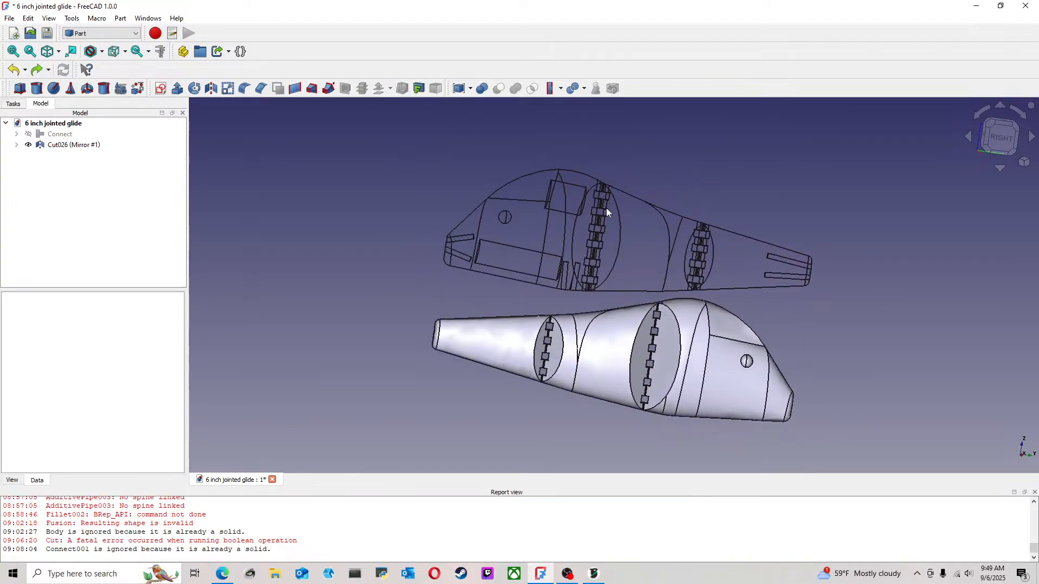
scroll(709, 382, up, 2)
mouse_move(652, 348)
middle_down()
mouse_move(759, 345)
mouse_move(646, 315)
mouse_move(713, 361)
mouse_move(682, 346)
mouse_move(688, 359)
mouse_move(863, 366)
mouse_move(742, 324)
mouse_move(839, 368)
middle_up()
scroll(689, 358, down, 3)
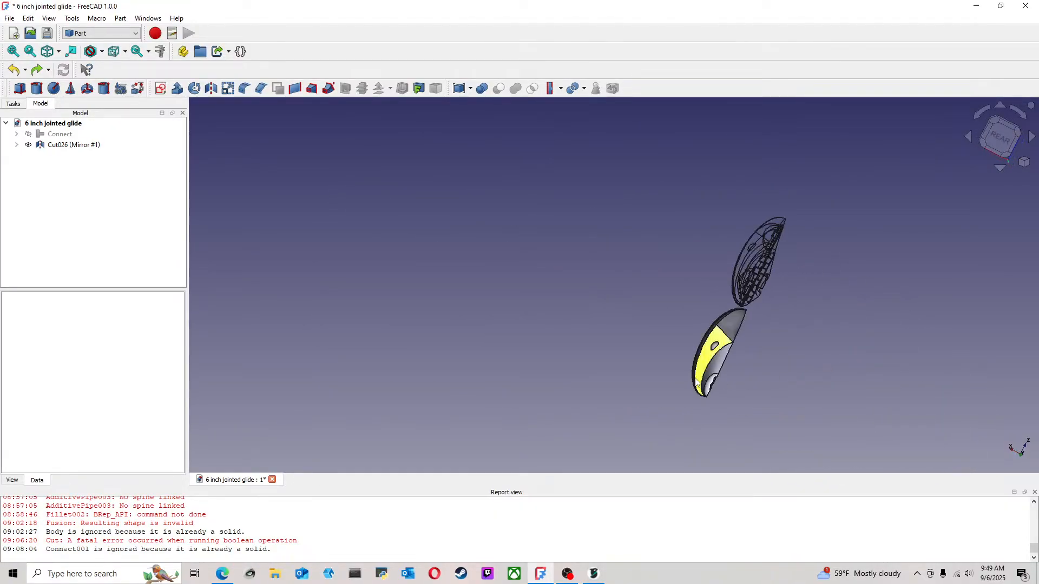
scroll(708, 371, up, 4)
scroll(758, 334, up, 2)
mouse_move(749, 324)
middle_down()
mouse_move(853, 311)
mouse_move(700, 415)
middle_up()
scroll(698, 416, down, 5)
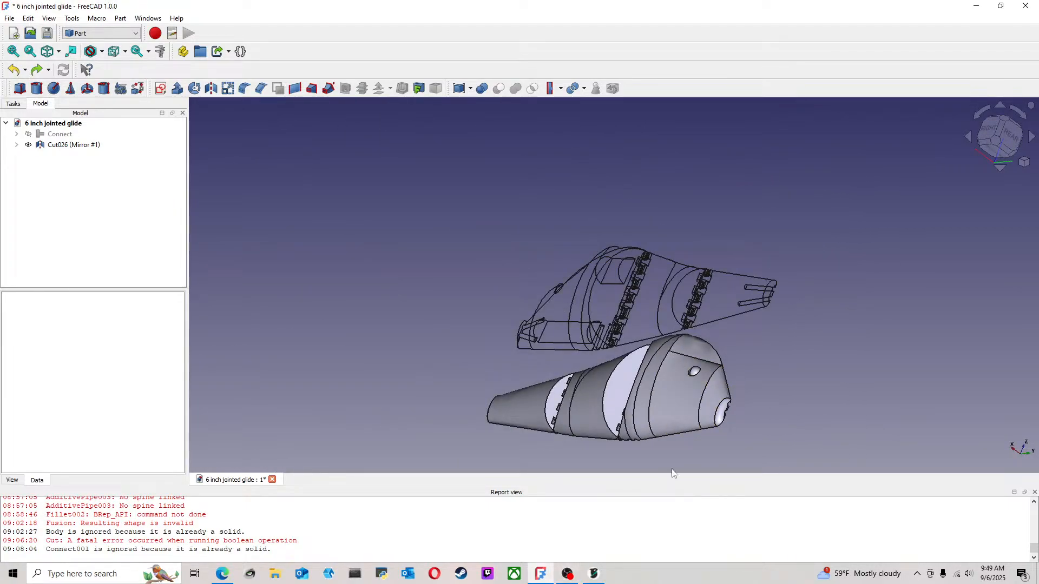
scroll(693, 372, up, 3)
mouse_move(674, 376)
middle_down()
mouse_move(720, 374)
mouse_move(639, 369)
middle_up()
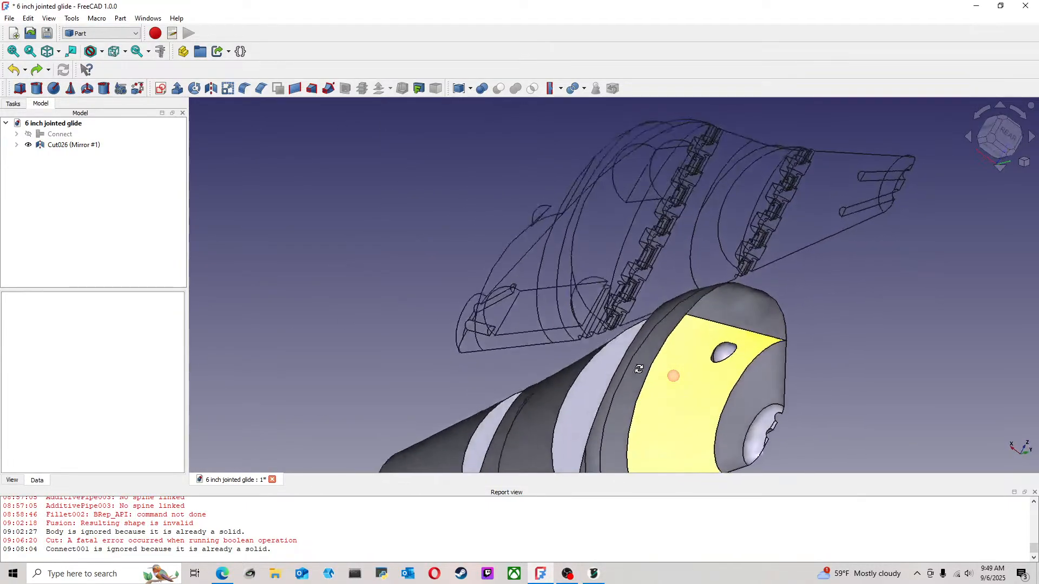
scroll(639, 369, down, 4)
middle_drag(622, 292, 498, 490)
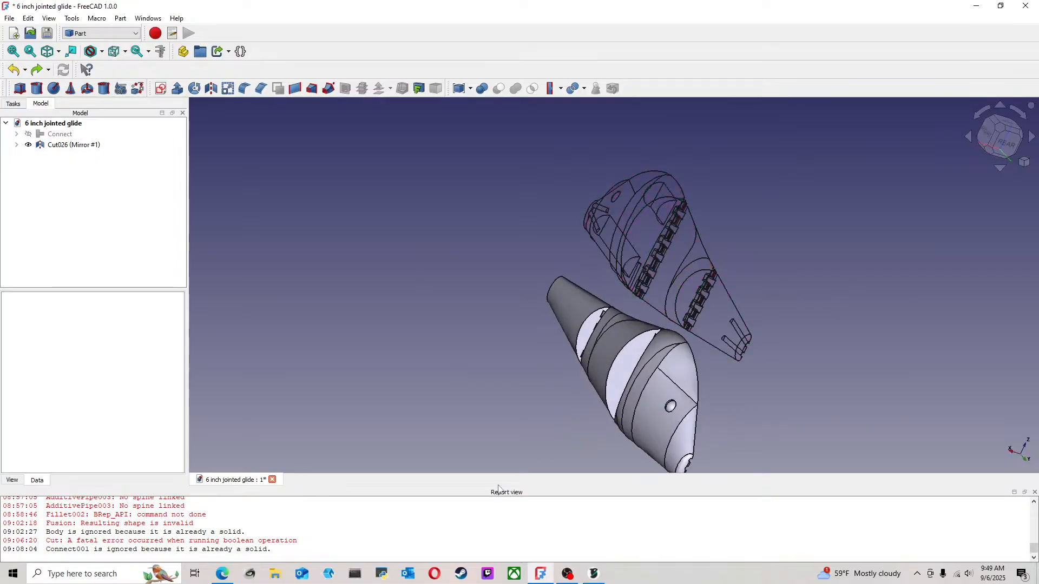
Switch back to OrcaSlicer and review the sliced preview of both lure halves and the print time estimate
click(593, 574)
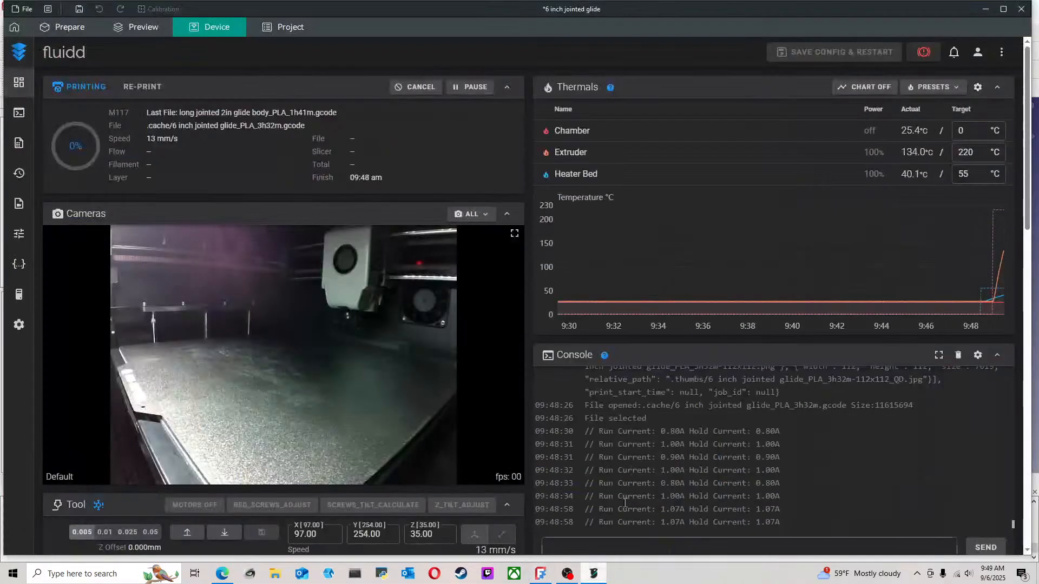
click(136, 27)
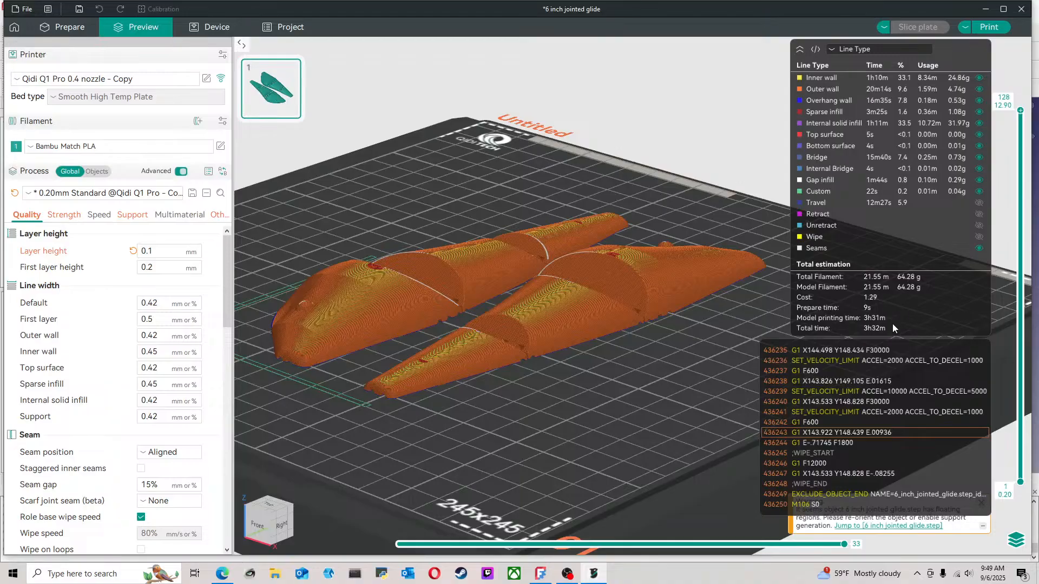
mouse_move(468, 425)
mouse_down()
mouse_move(522, 398)
mouse_move(557, 399)
mouse_move(483, 416)
mouse_up()
scroll(493, 416, down, 5)
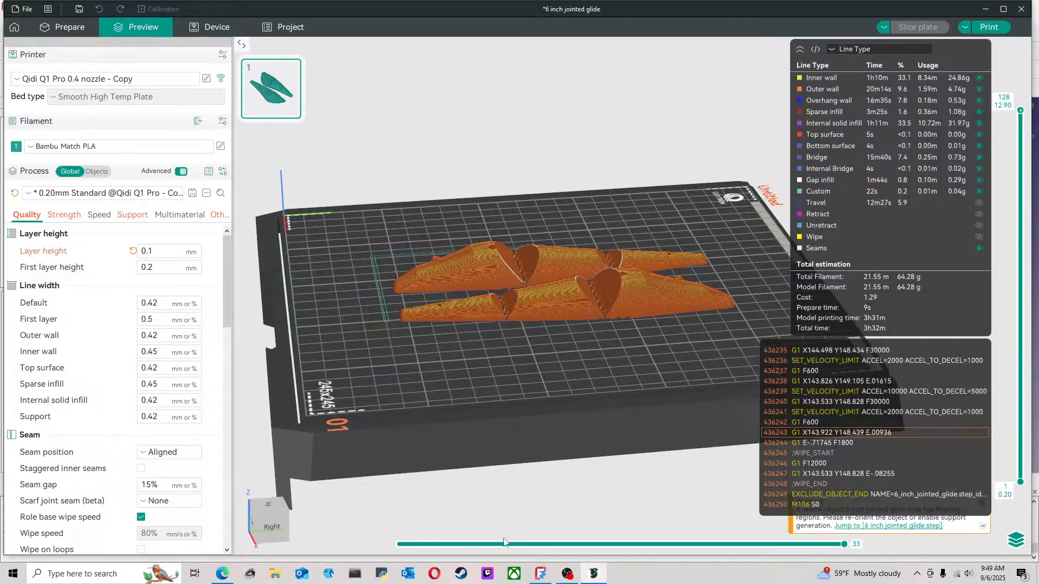
Switch to FreeCAD and select the mirrored lure half together with its source body Cut026
click(541, 574)
click(70, 145)
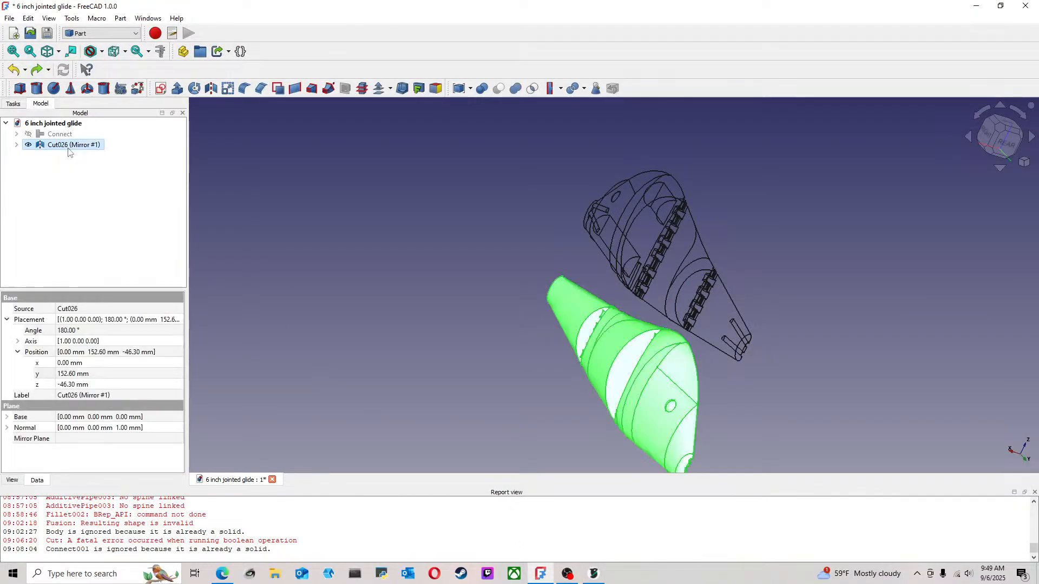
click(17, 146)
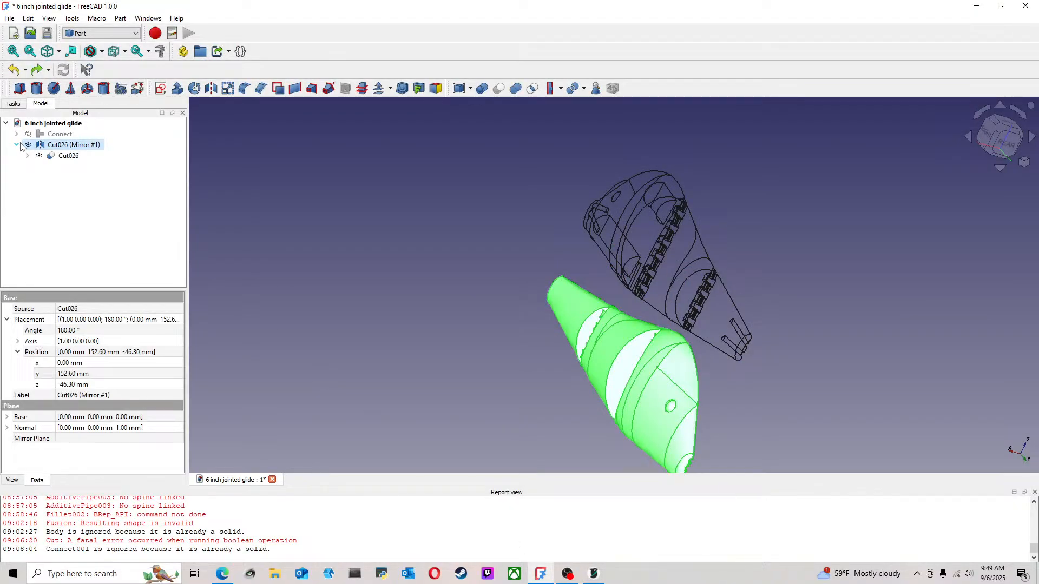
ctrl+click(67, 157)
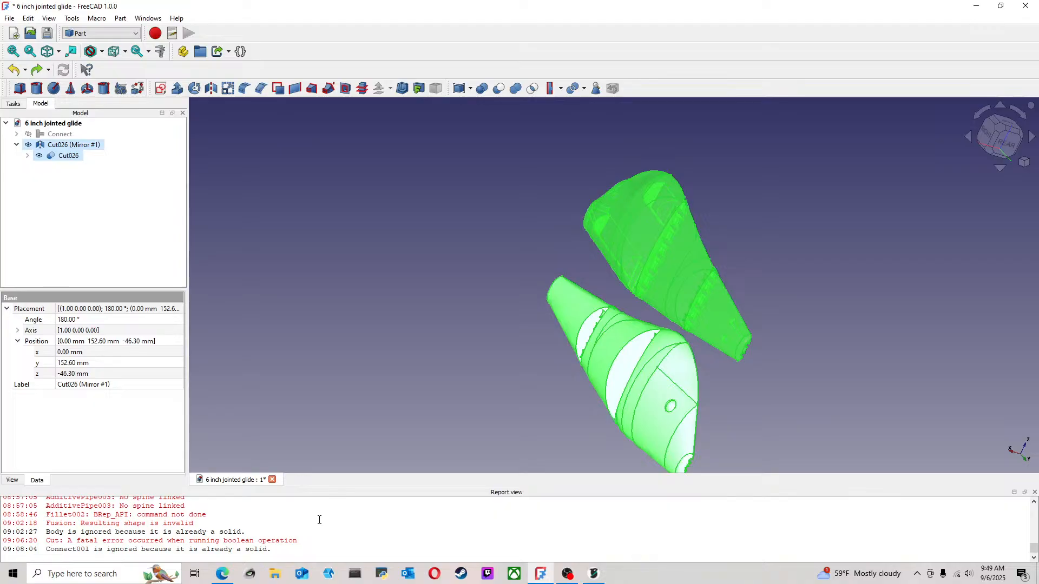
Open a new browser tab, search the web for "how to check volume freecad" and look through the results
mouse_move(223, 574)
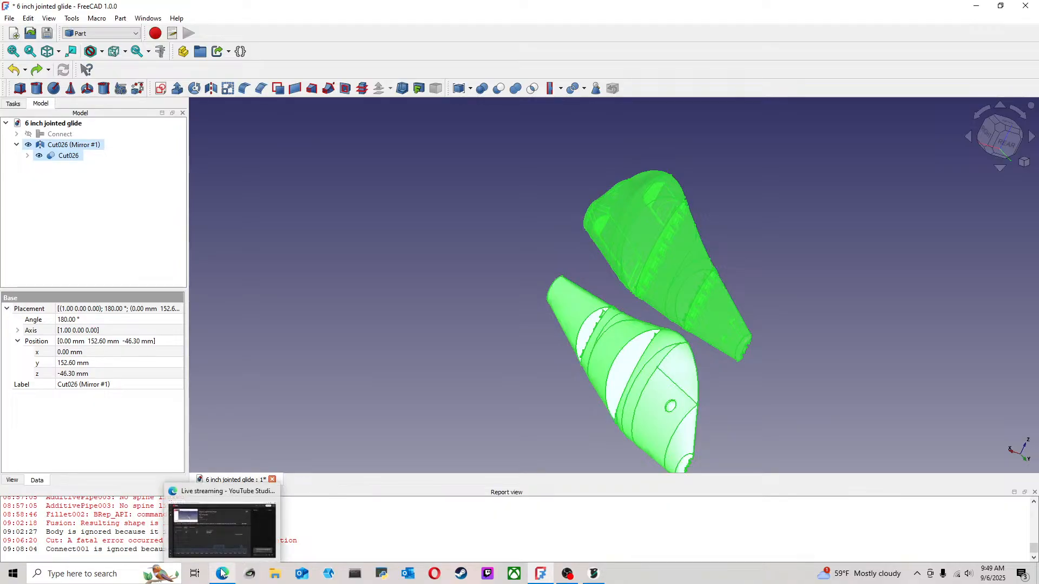
click(215, 544)
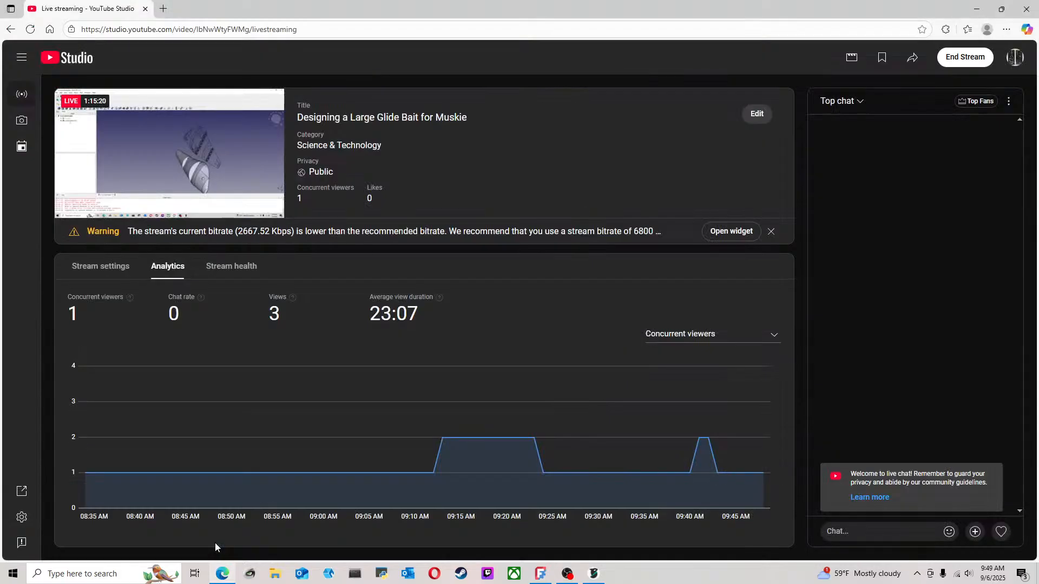
click(163, 8)
click(246, 33)
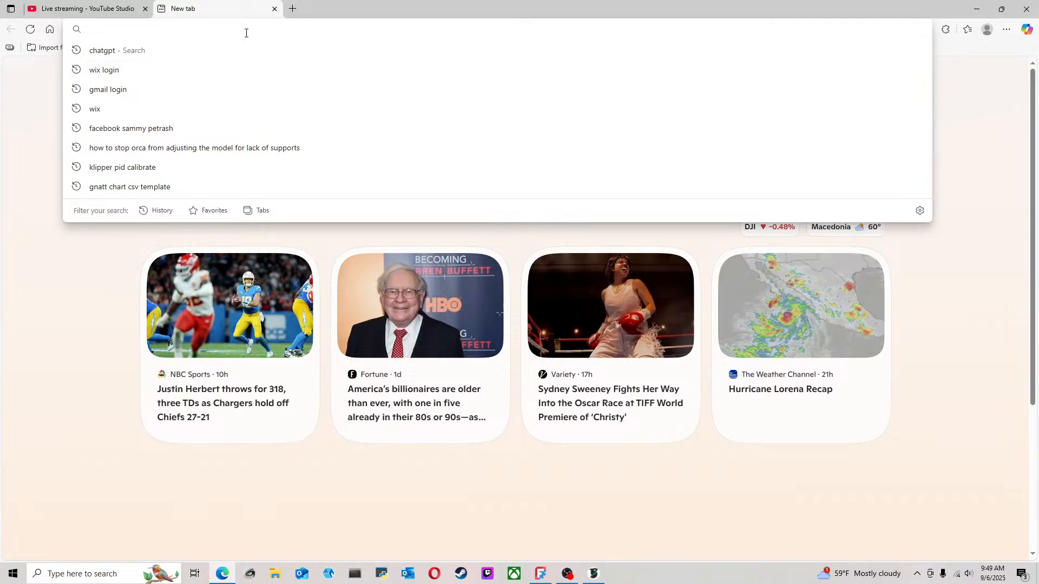
text(how to)
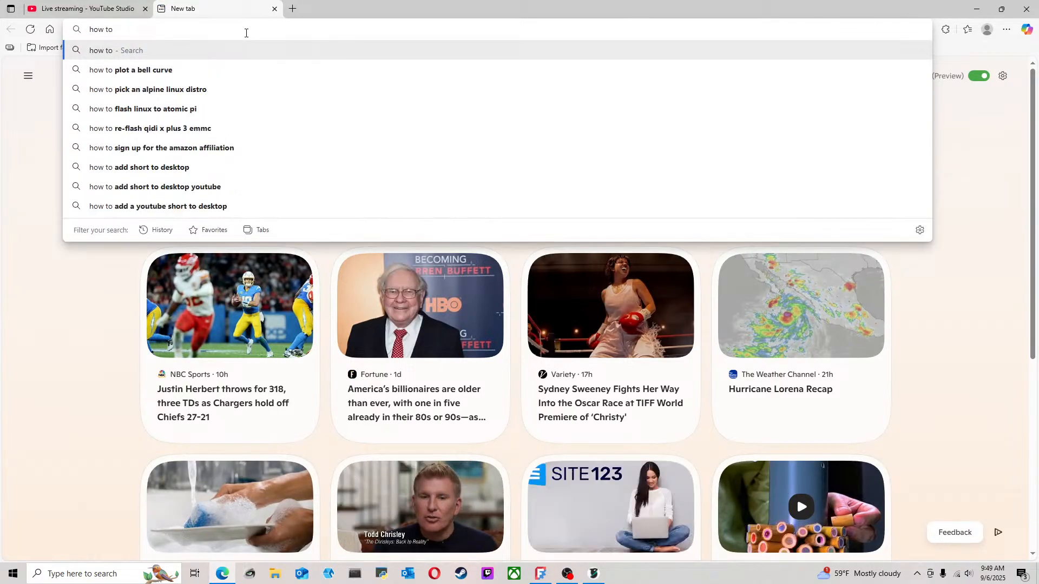
text( check volume )
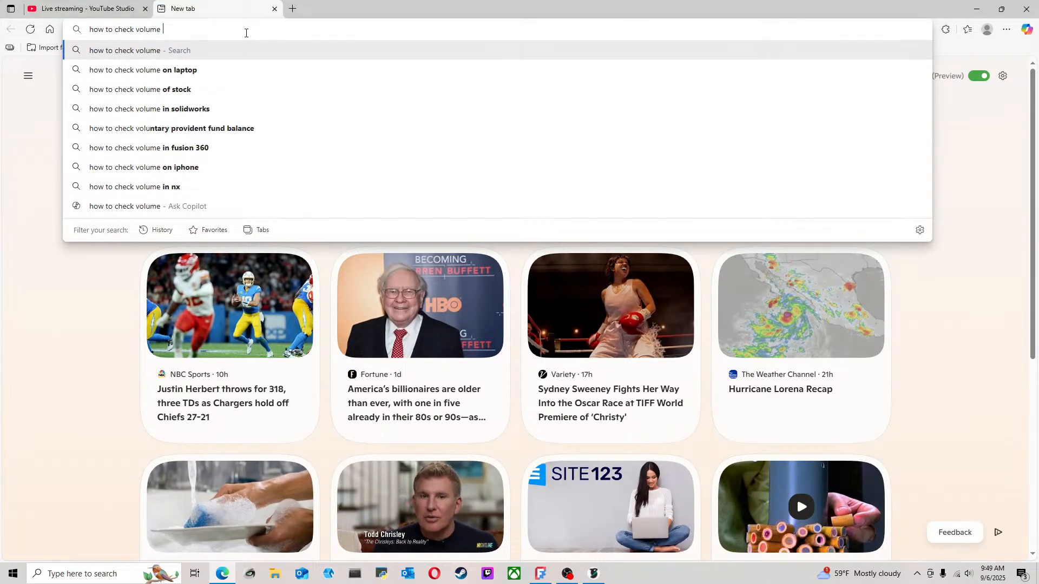
text(freecad)
key(Return)
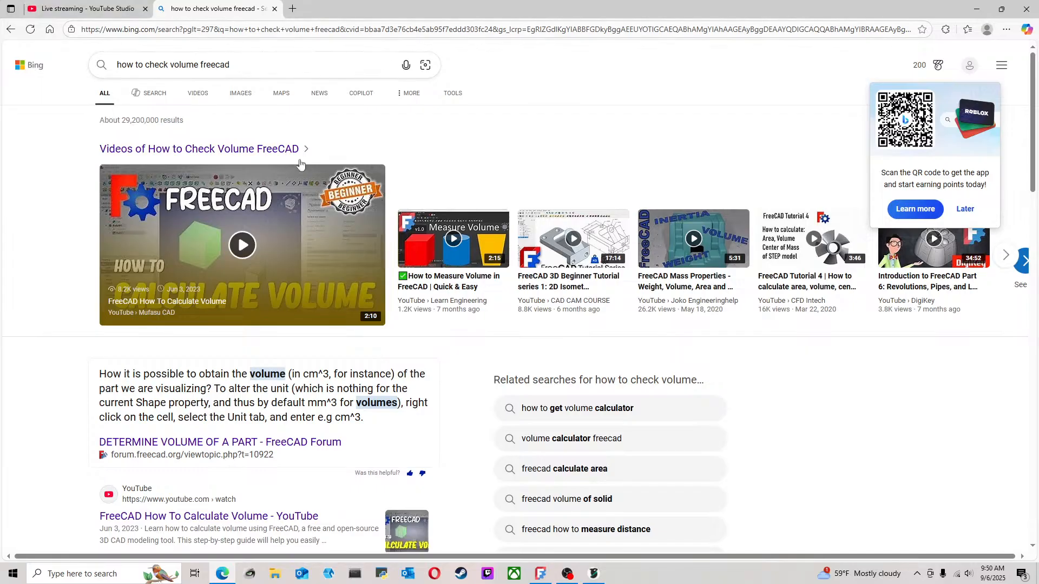
scroll(286, 327, down, 4)
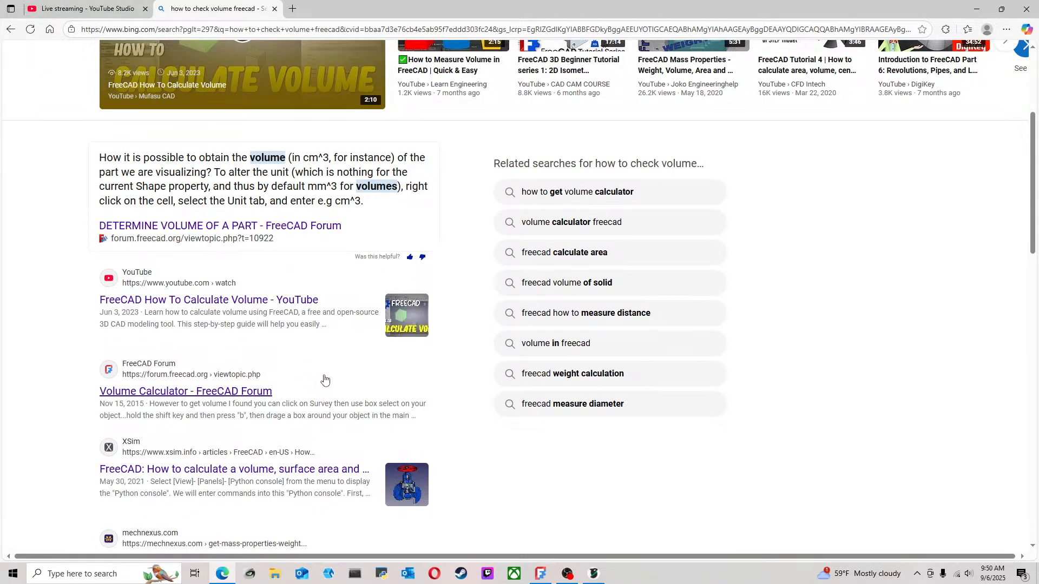
Switch back to FreeCAD, run Check Geometry on both selected lure halves and examine the shape content for the volume
click(538, 578)
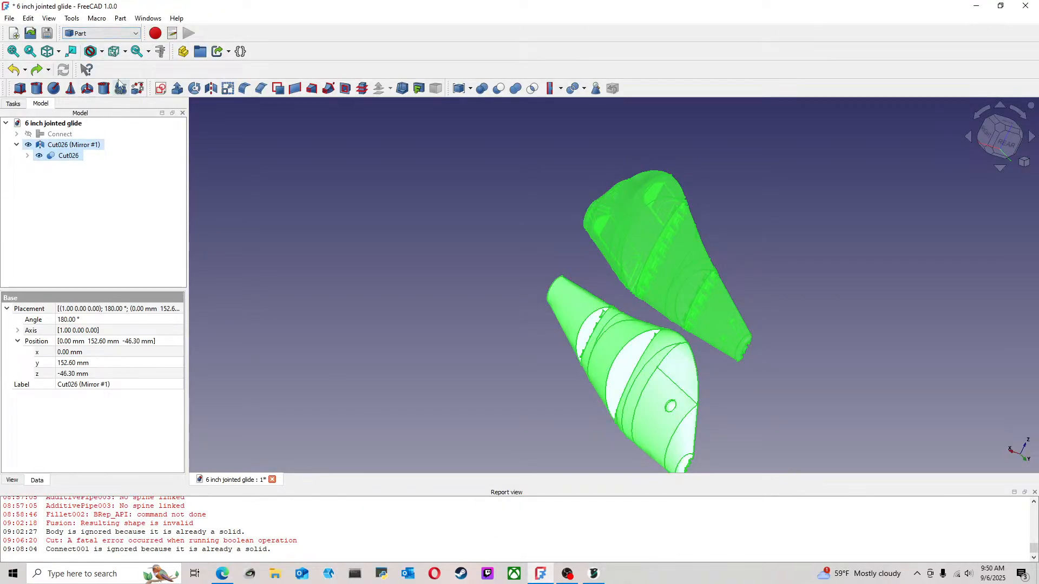
click(121, 20)
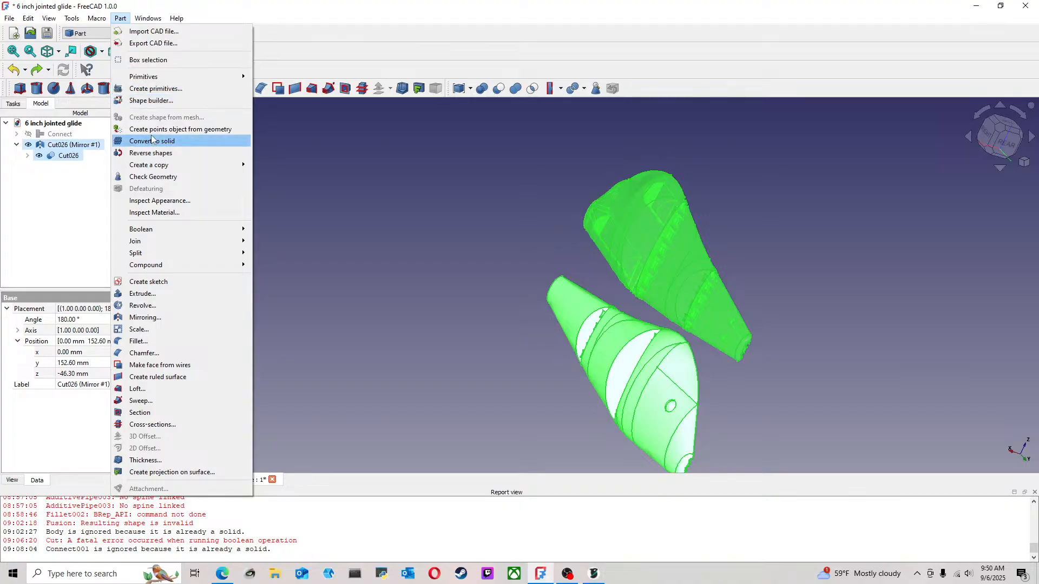
click(172, 178)
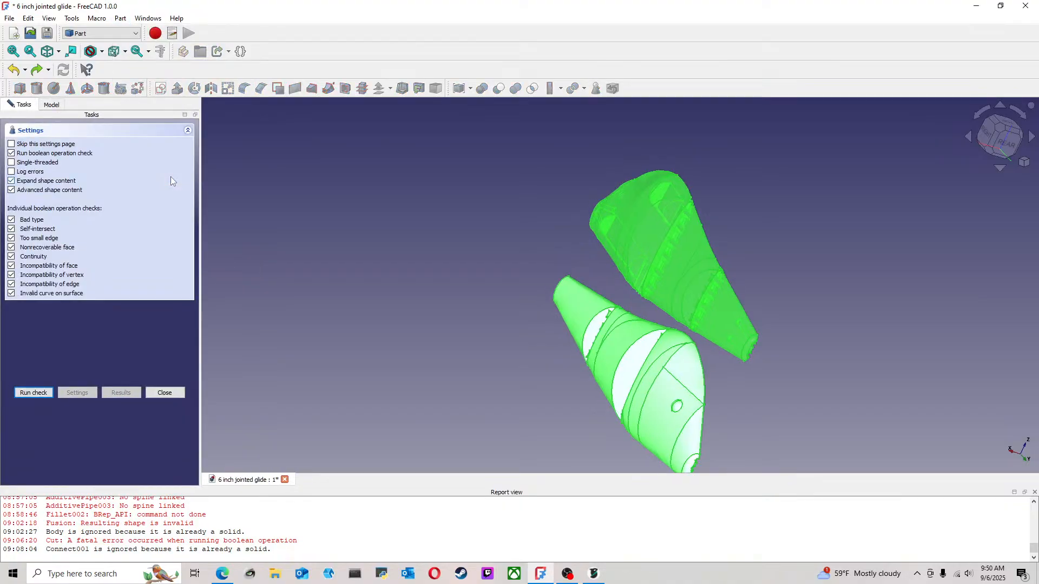
click(34, 393)
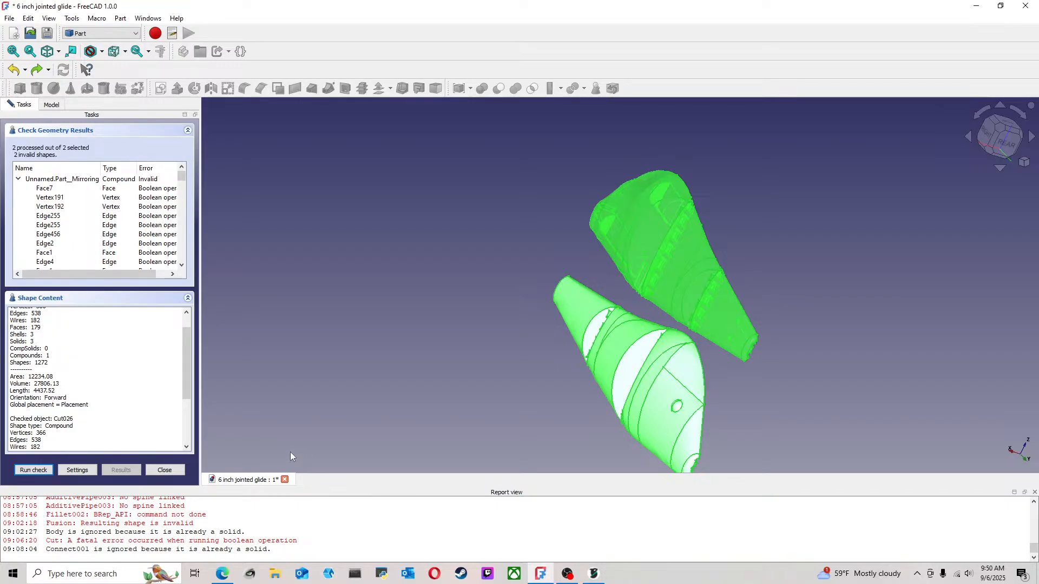
scroll(43, 359, up, 1)
scroll(54, 368, down, 1)
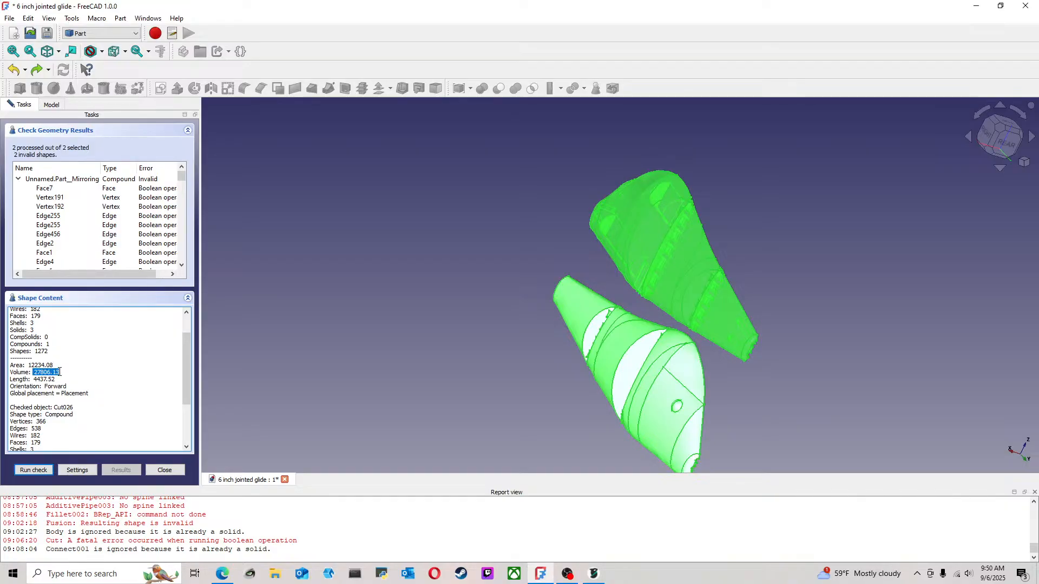
Copy the mirrored half's volume and search the web for "27806.13 mm cubed to cm cubed"
right_click(60, 372)
click(38, 372)
click(223, 574)
scroll(206, 114, up, 4)
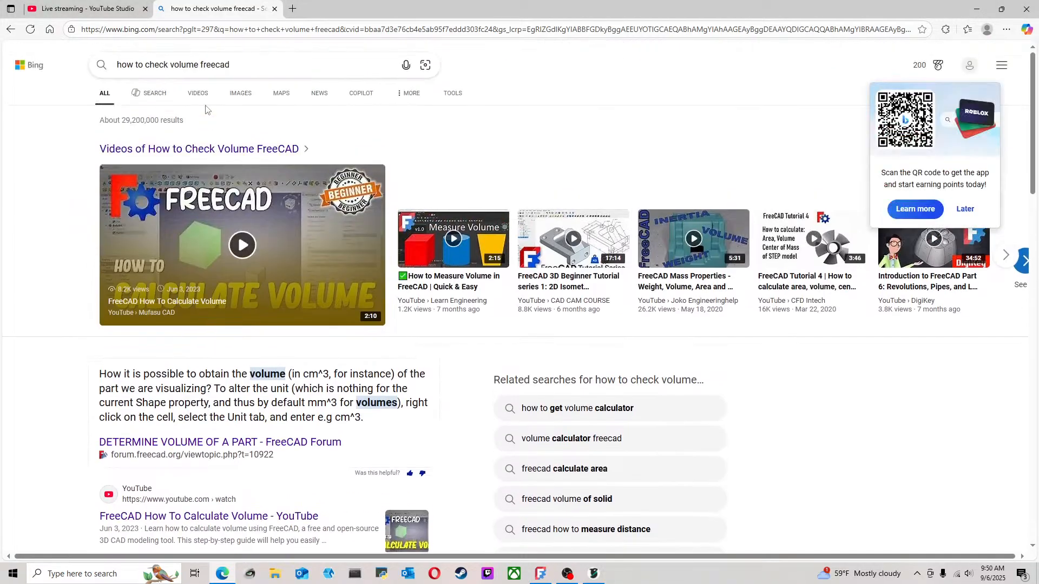
click(101, 56)
text(27806.13)
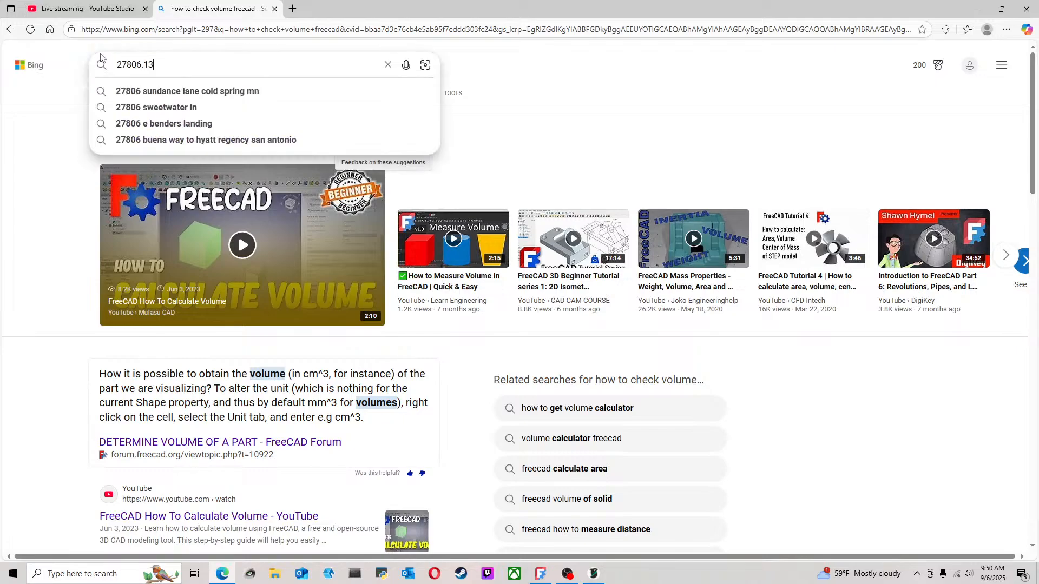
text(mm c)
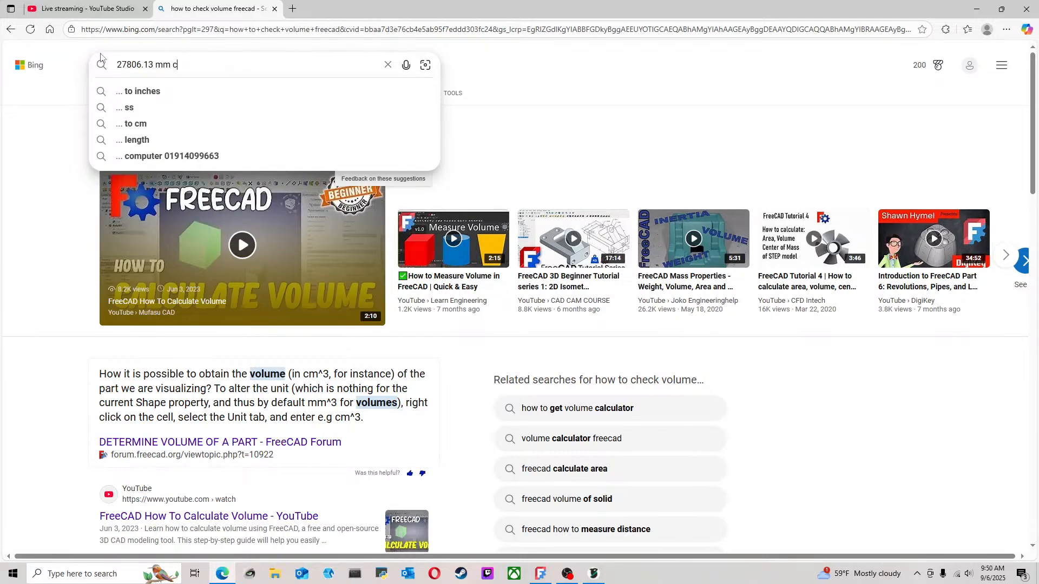
text(ubed to cm )
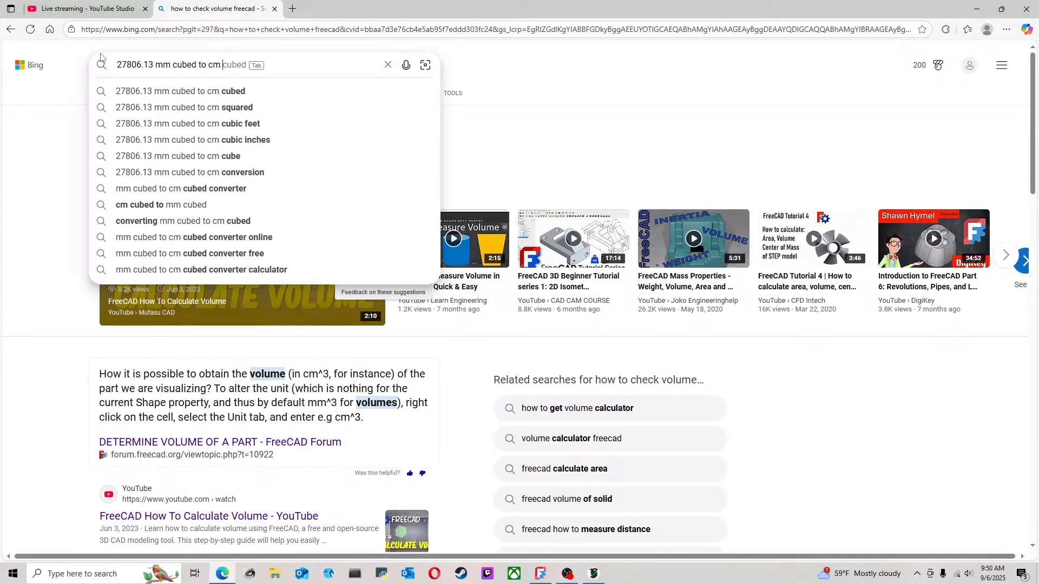
text(cub)
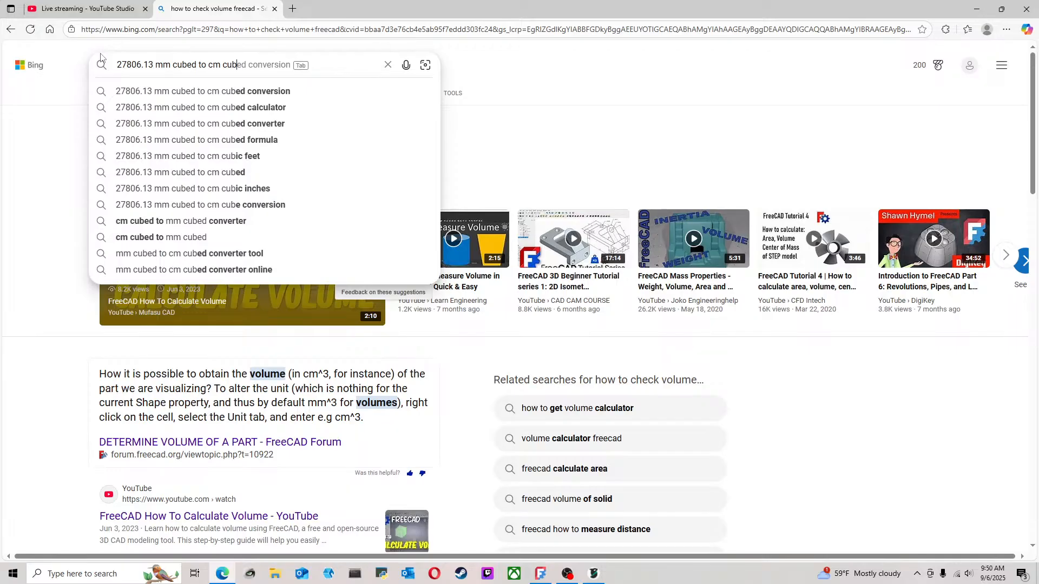
text(ed)
key(Return)
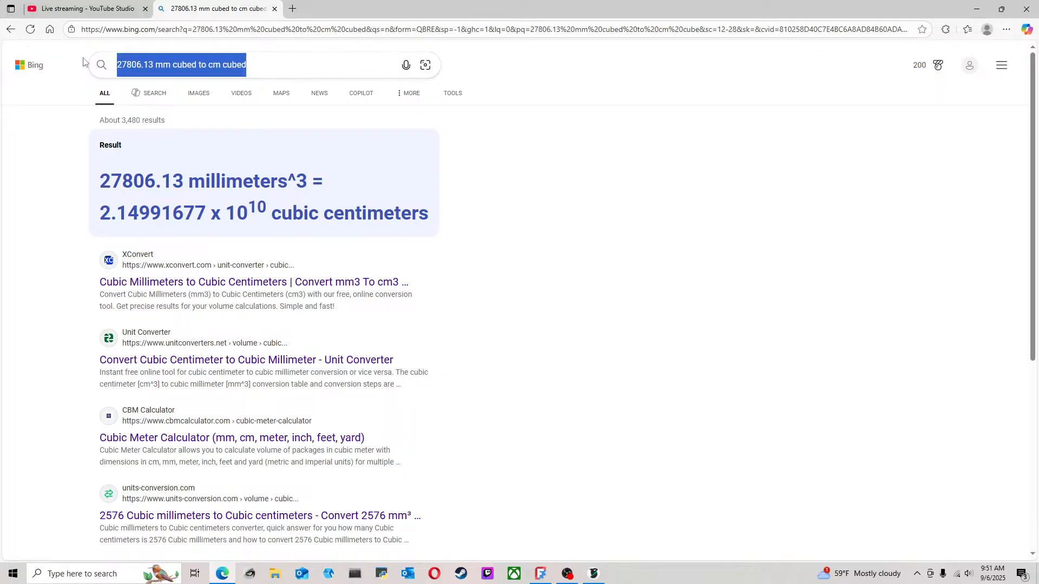
Search for "mm cubed to cm cubed" and convert 27806.13 mm³ to cm³ with the CheckYourMath calculator
text(m cube)
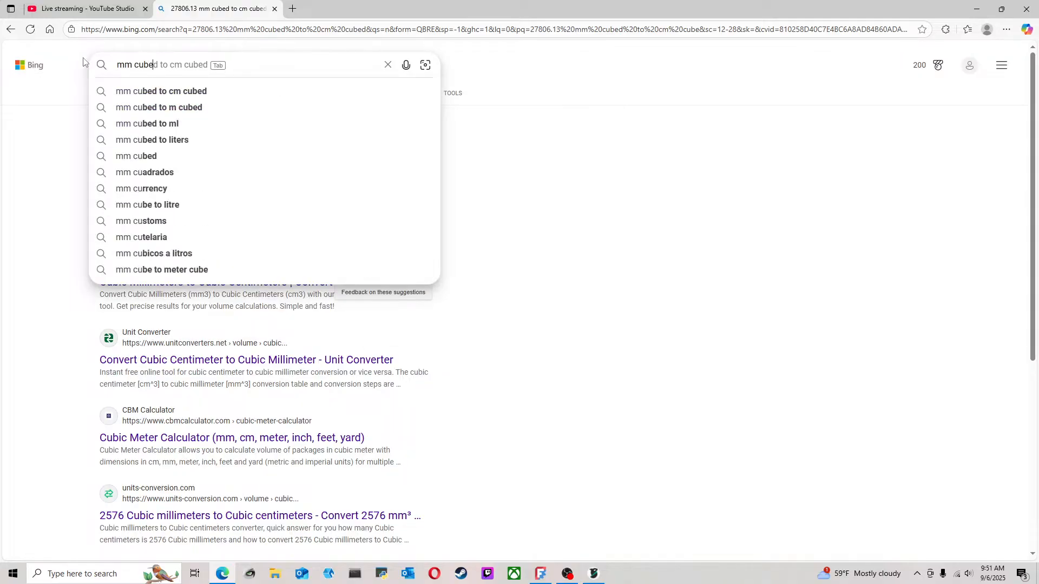
text(d to cm cuv)
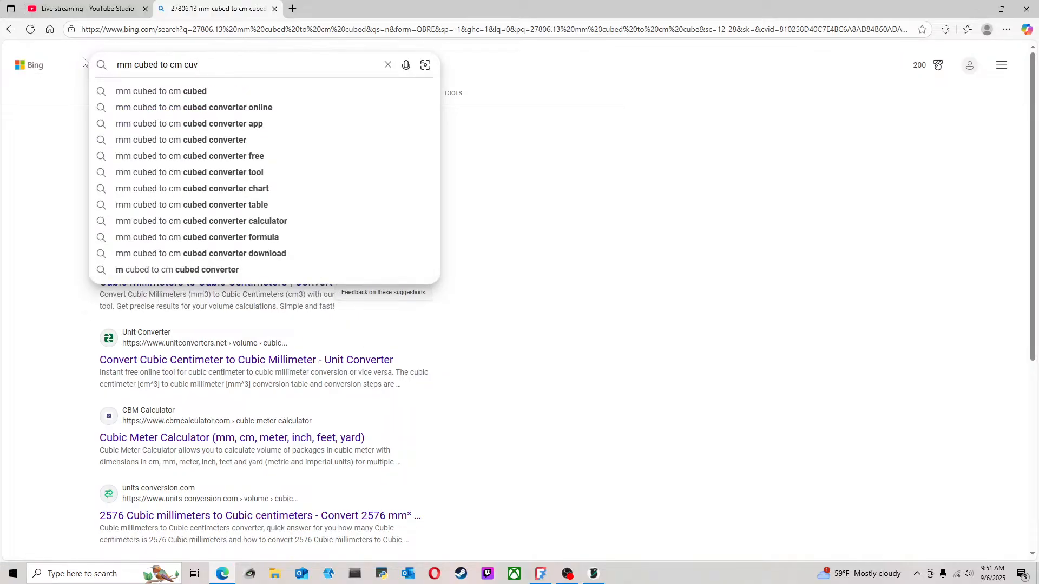
text(e)
key(BackSpace)
key(BackSpace)
text(bed)
key(Return)
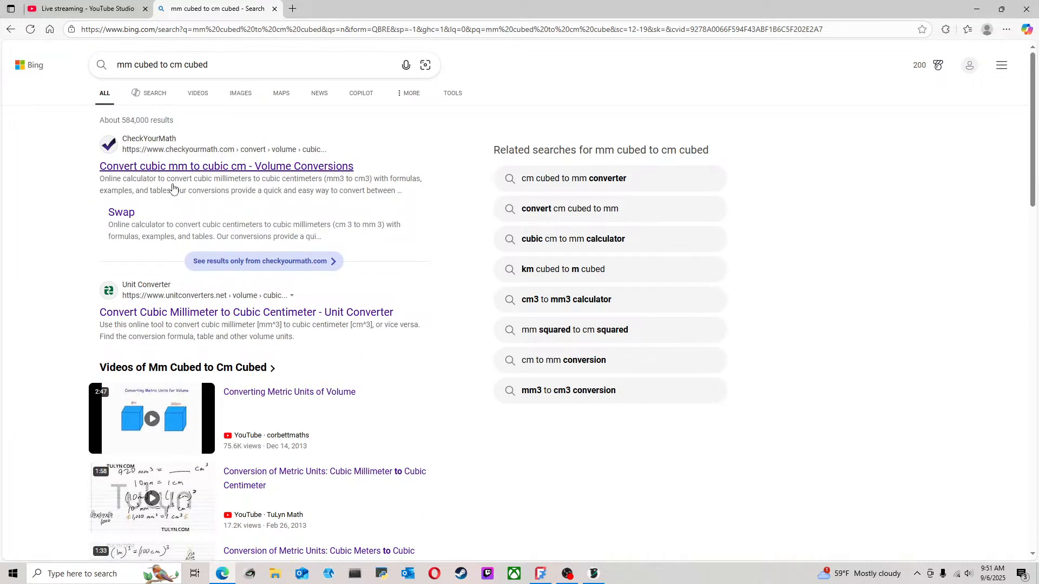
click(159, 172)
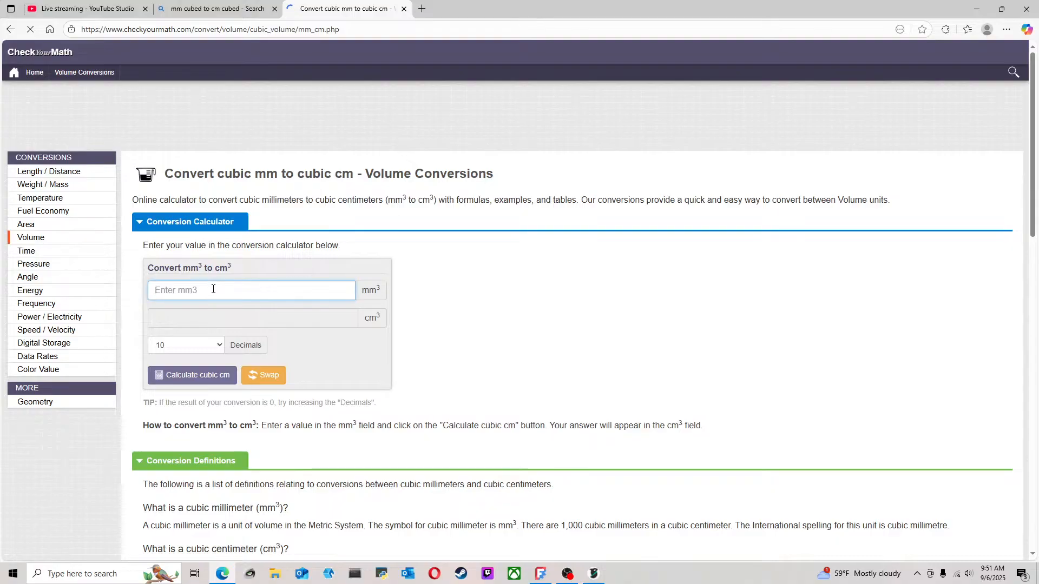
click(217, 369)
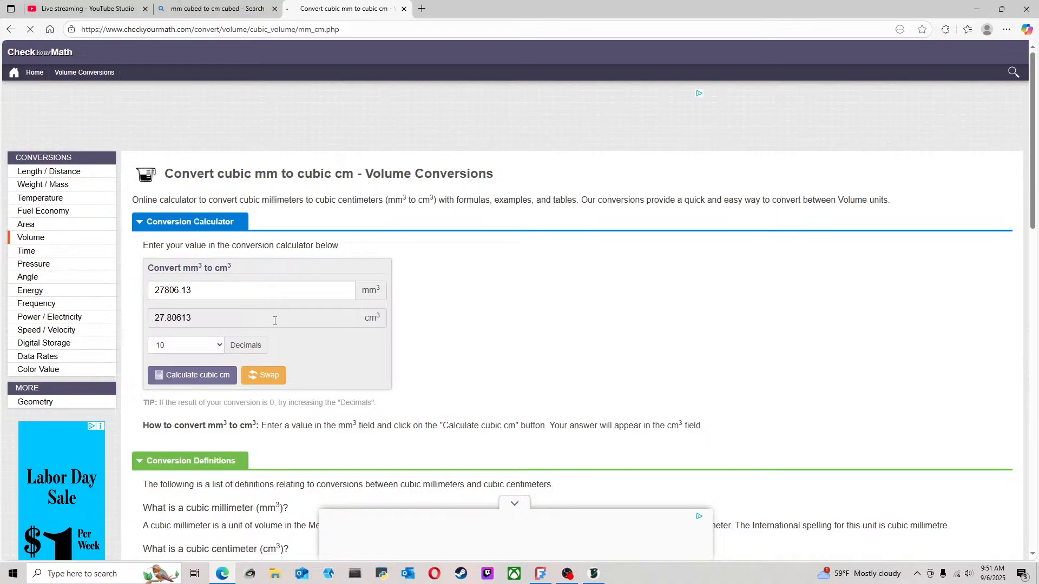
Switch to OrcaSlicer and review the filament weight estimate and the sliced lure halves
mouse_move(594, 574)
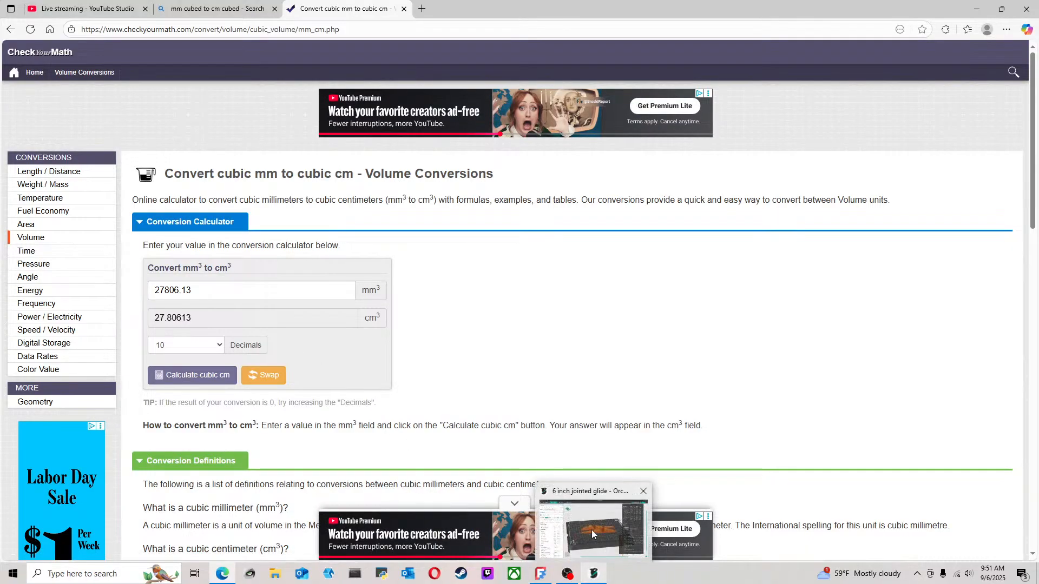
click(592, 531)
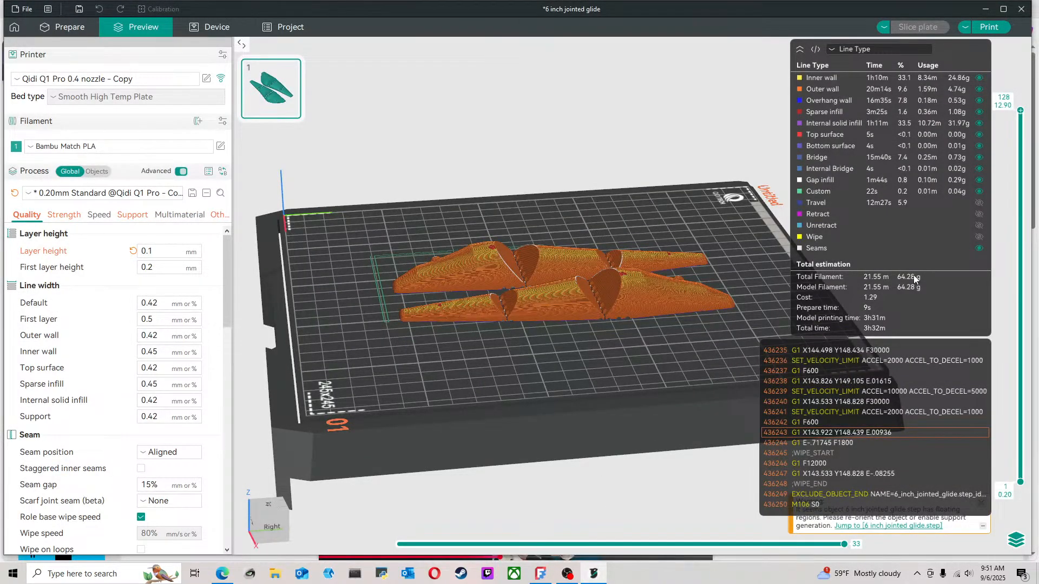
scroll(641, 362, up, 3)
mouse_move(640, 363)
mouse_down()
mouse_move(635, 371)
mouse_move(688, 345)
mouse_move(680, 326)
mouse_move(695, 345)
mouse_move(714, 343)
mouse_move(709, 329)
mouse_move(694, 329)
mouse_move(668, 376)
mouse_move(652, 379)
mouse_up()
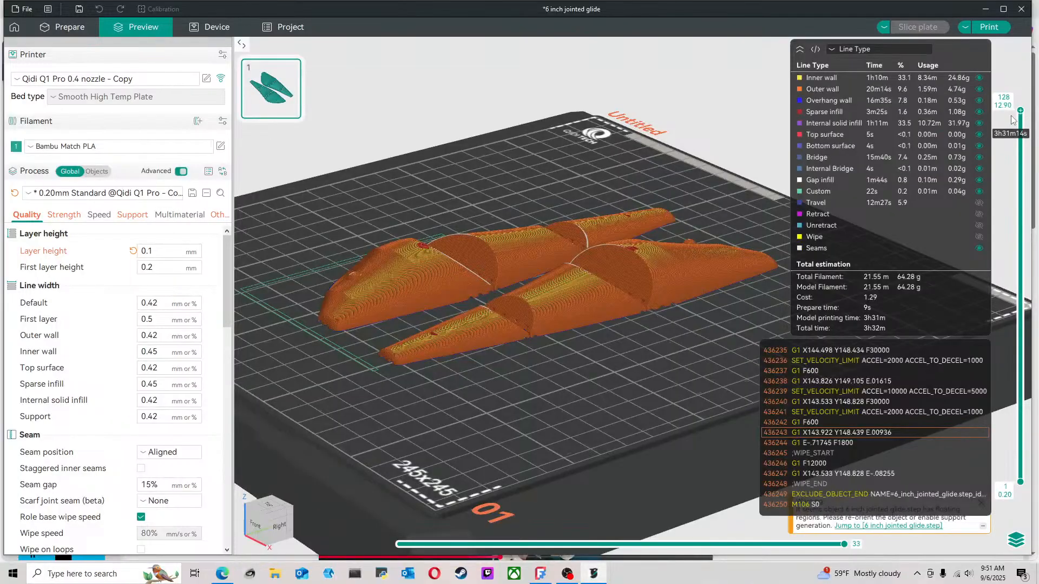
Lower the sliced preview to layers 68 and 30 and raise it to layer 51 to examine the infill inside both halves
drag(1020, 115, 1010, 288)
scroll(608, 280, up, 8)
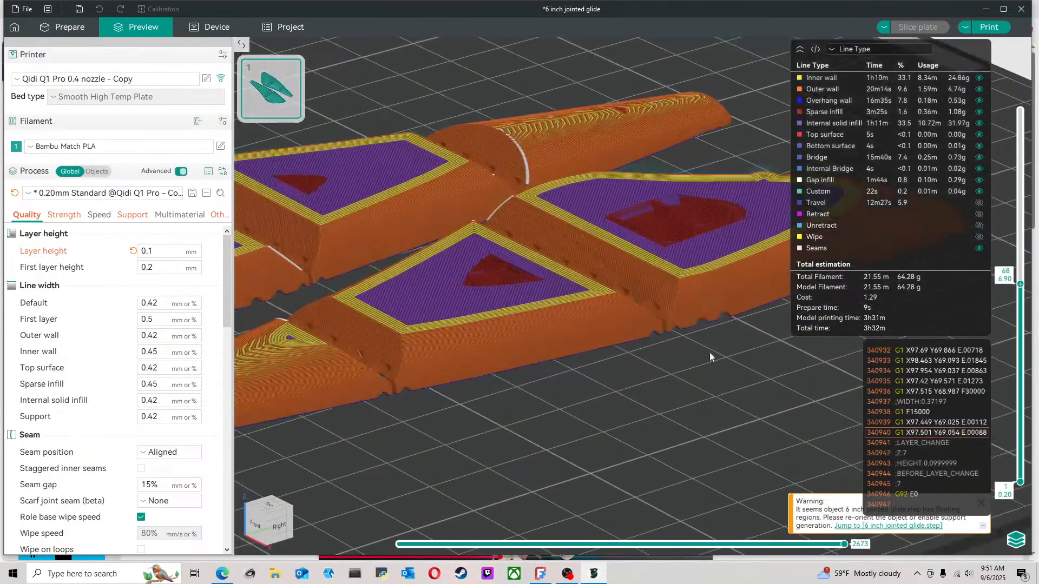
drag(710, 353, 945, 275)
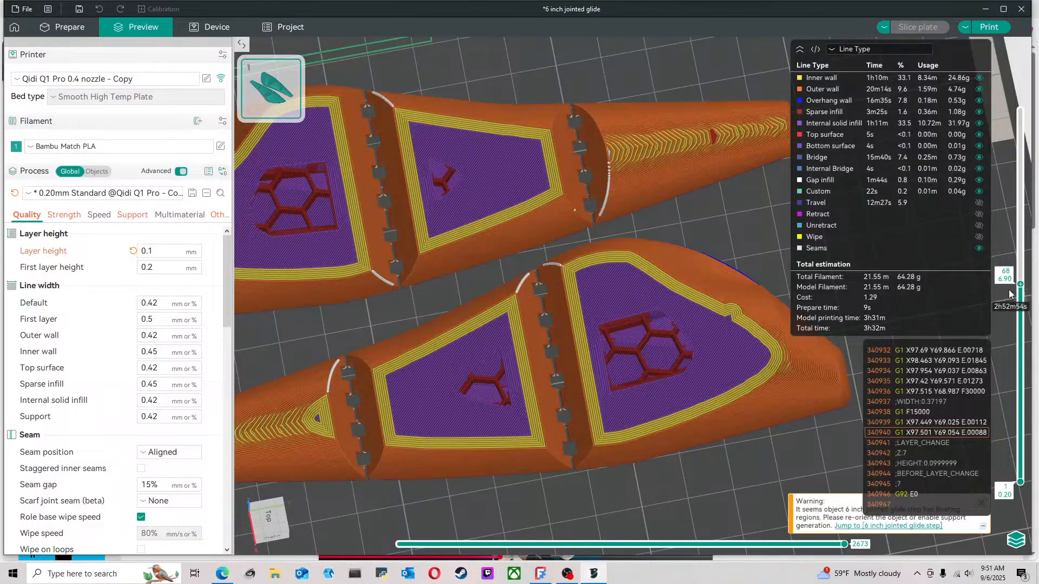
drag(1019, 290, 1024, 397)
scroll(684, 346, down, 5)
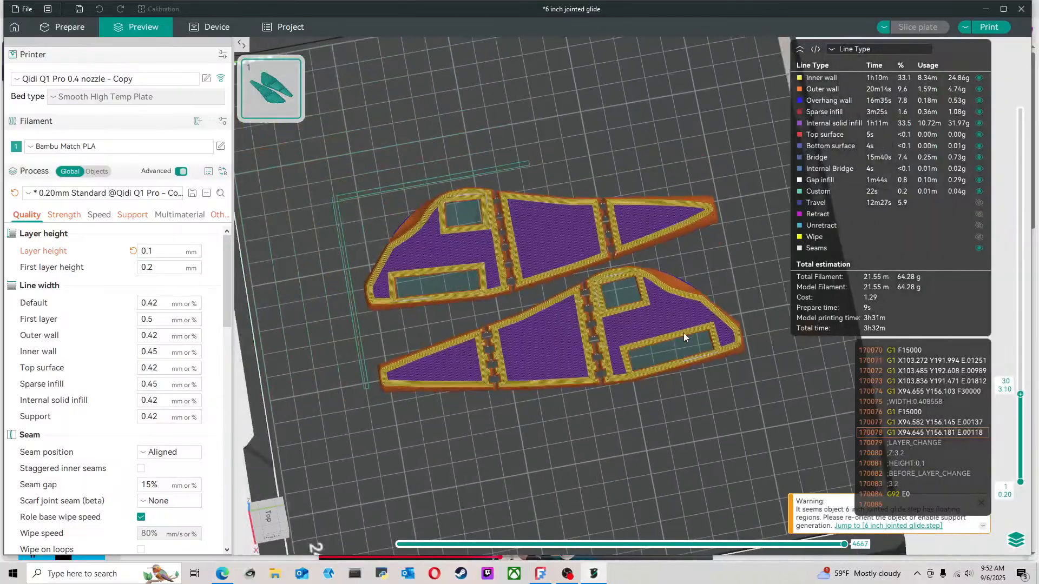
scroll(521, 371, up, 3)
scroll(523, 373, up, 2)
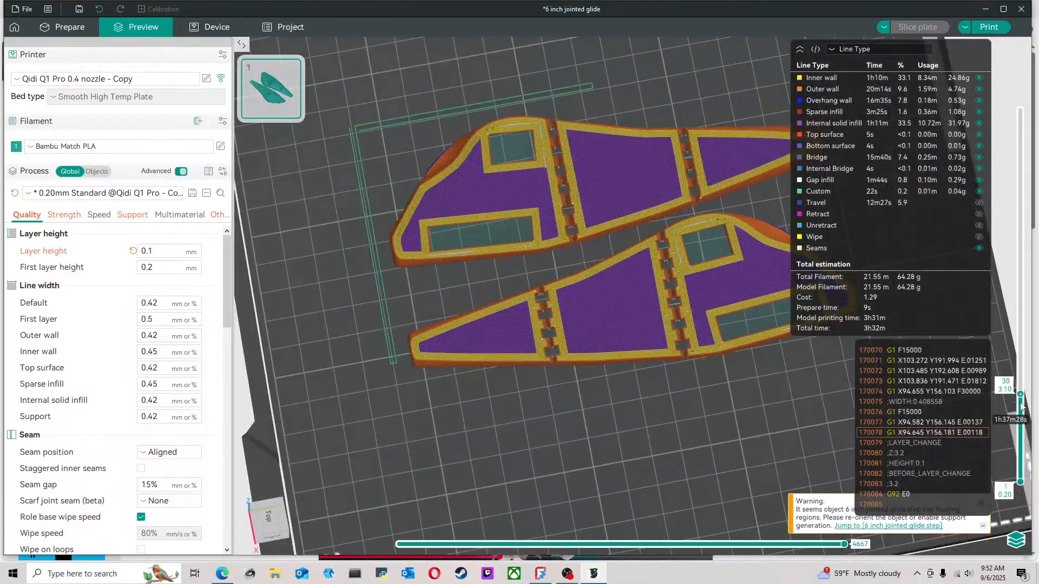
drag(1022, 397, 1007, 349)
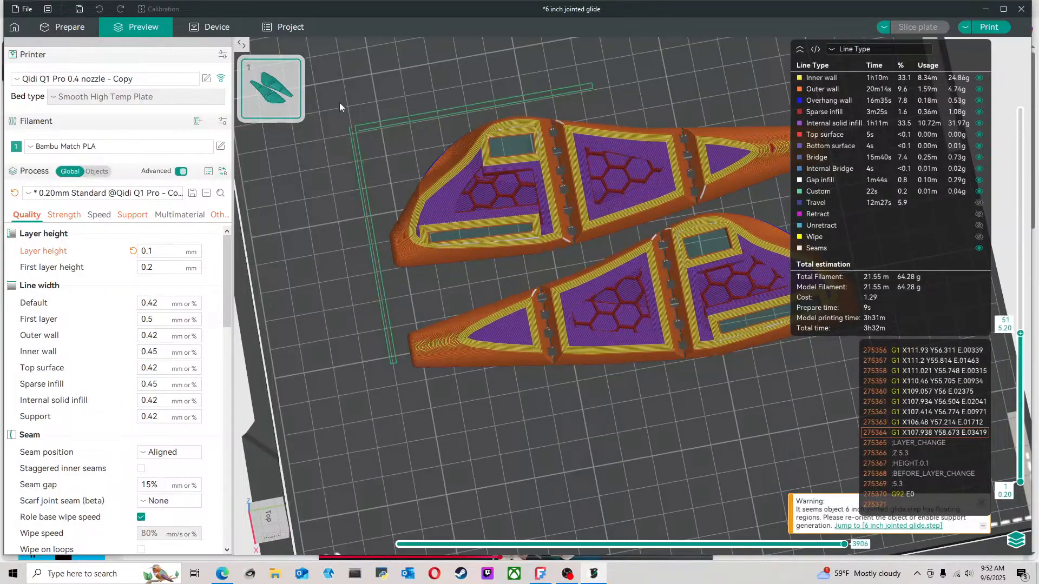
Open the printer's device page and cancel the running print of the jointed glide lure
click(207, 26)
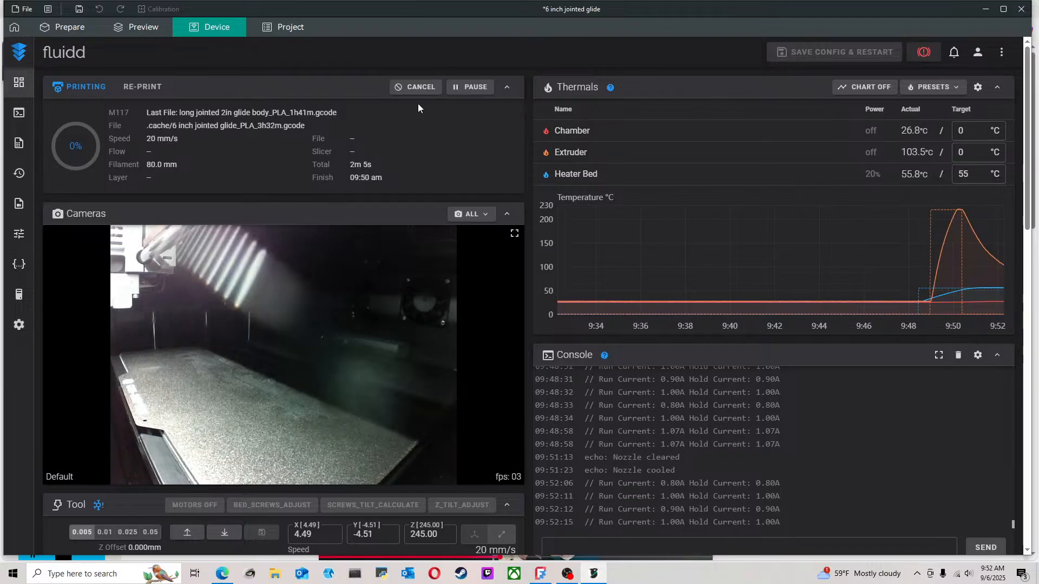
click(414, 87)
click(599, 319)
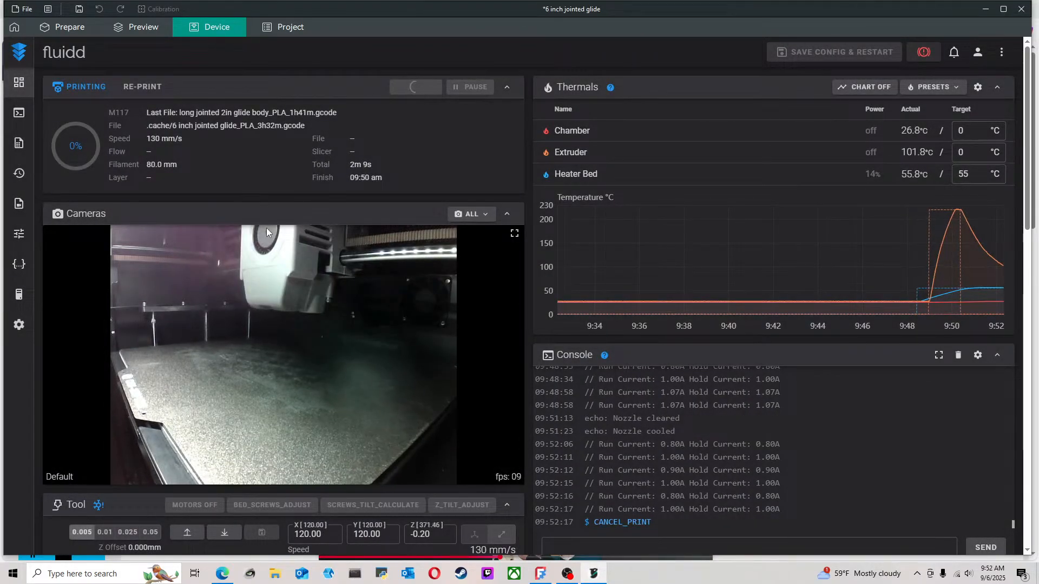
Set the top and bottom shell thickness to 2 mm in the strength settings and reslice the plate
click(89, 30)
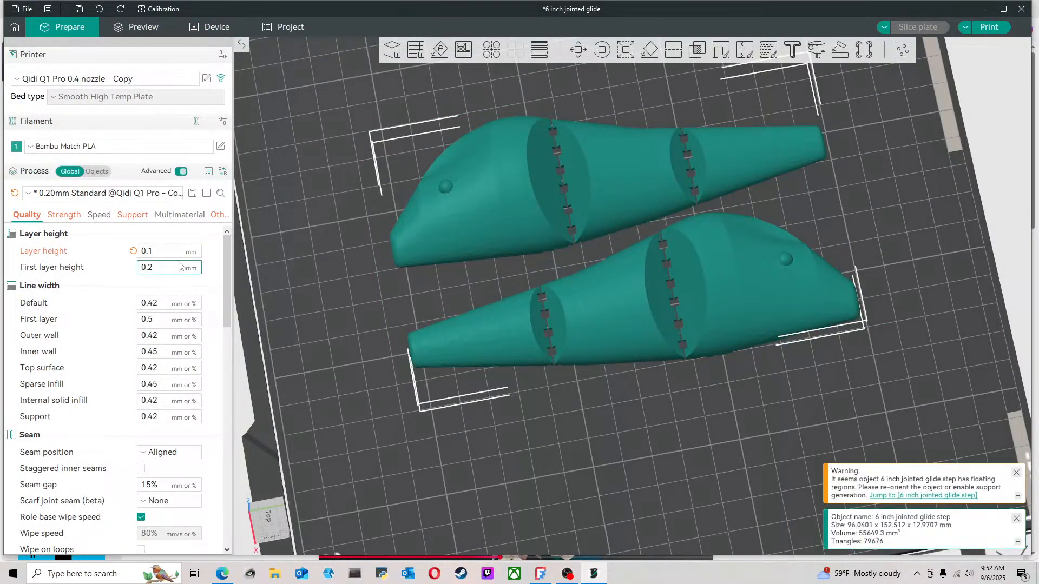
click(64, 215)
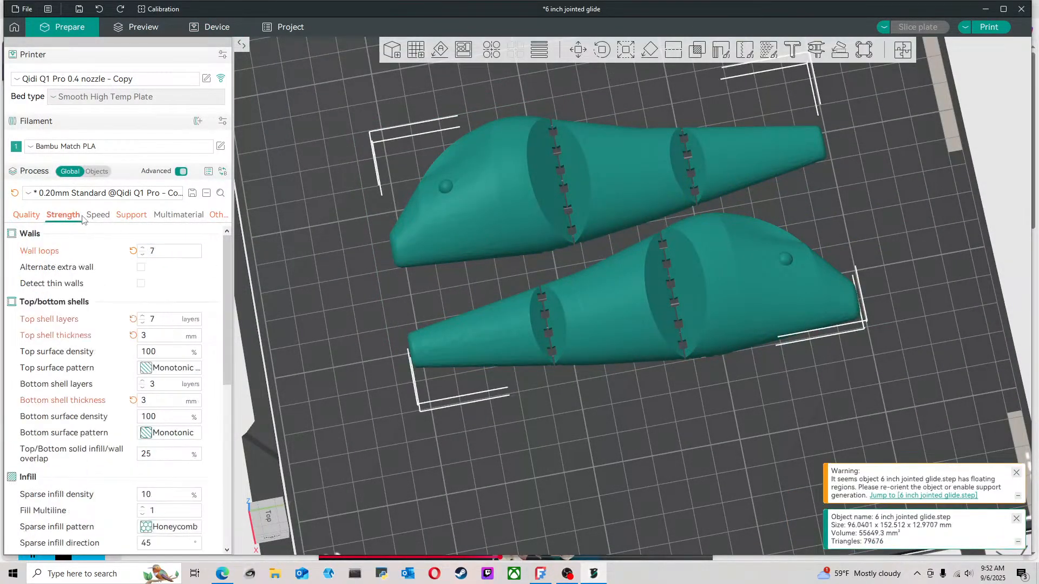
double_click(156, 340)
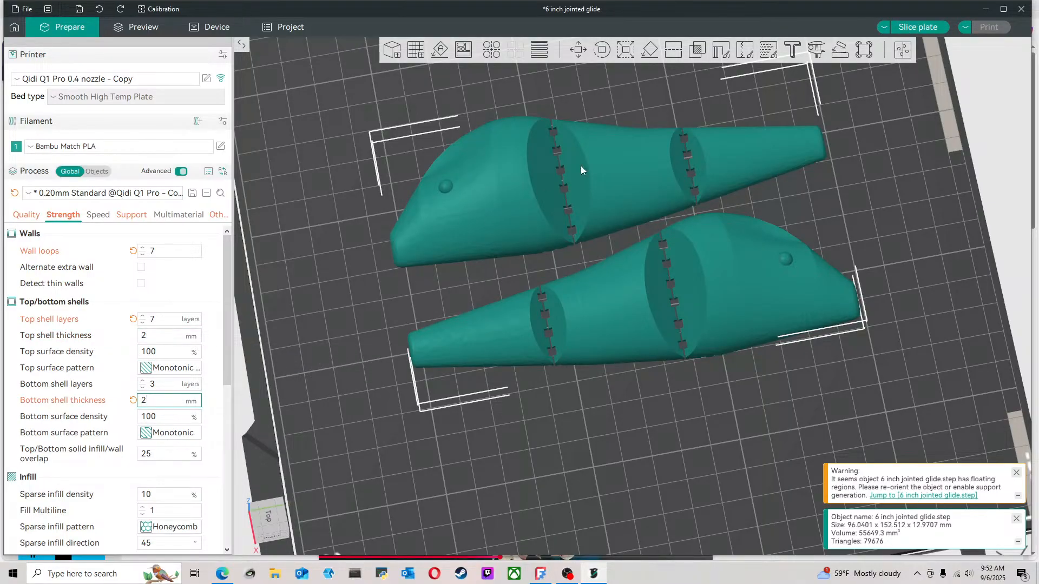
click(918, 29)
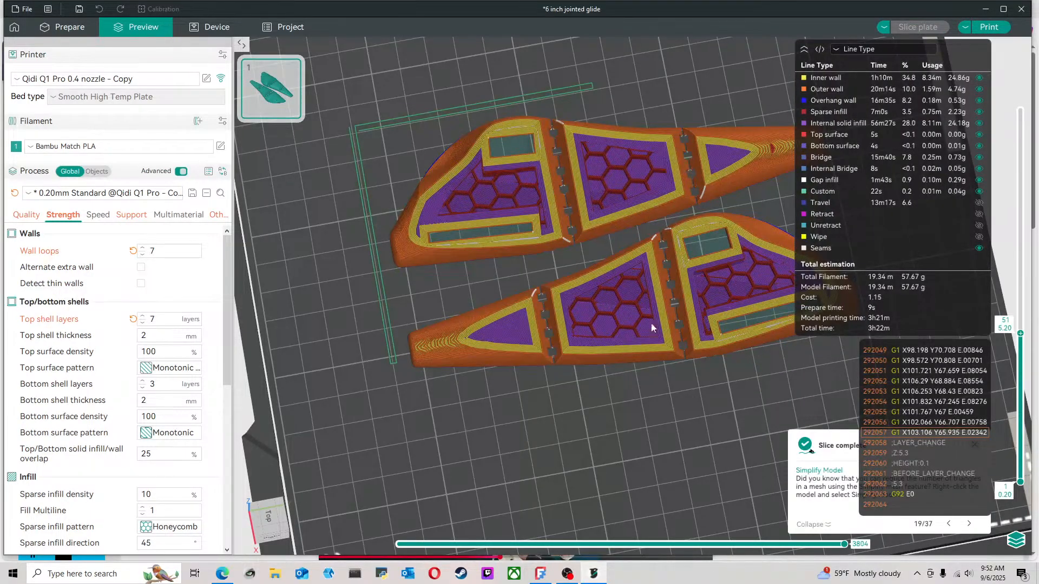
Reduce the wall loops to 5 after checking the infill in the sliced halves, and reslice the plate
scroll(692, 268, up, 5)
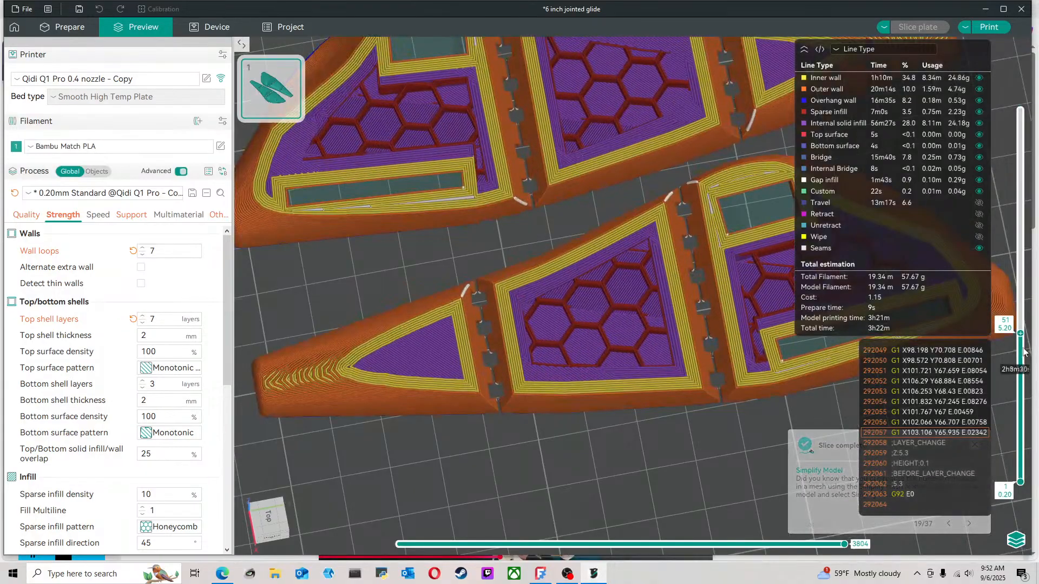
scroll(1020, 350, down, 2)
drag(1020, 351, 1021, 110)
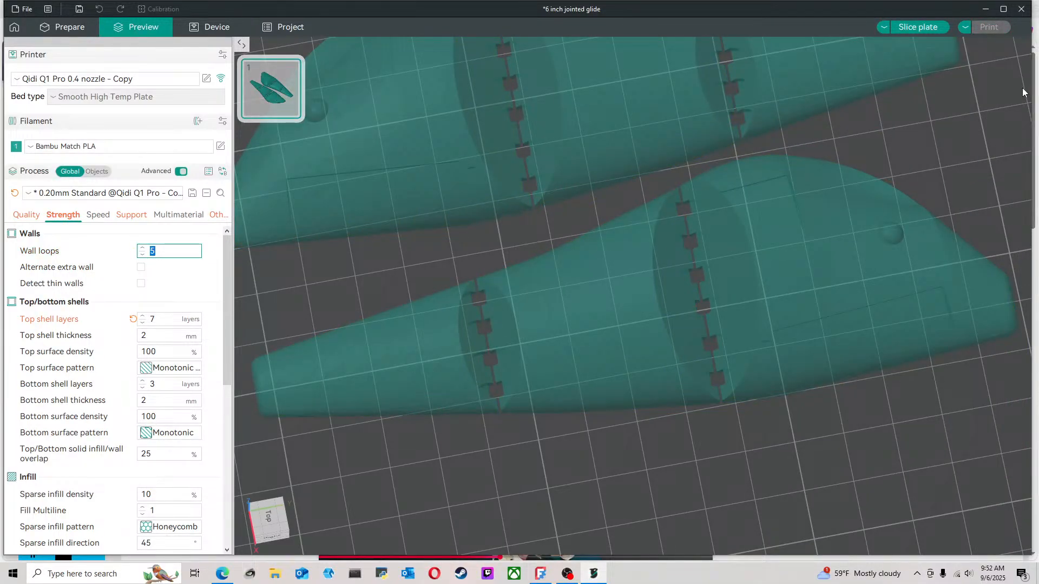
click(935, 29)
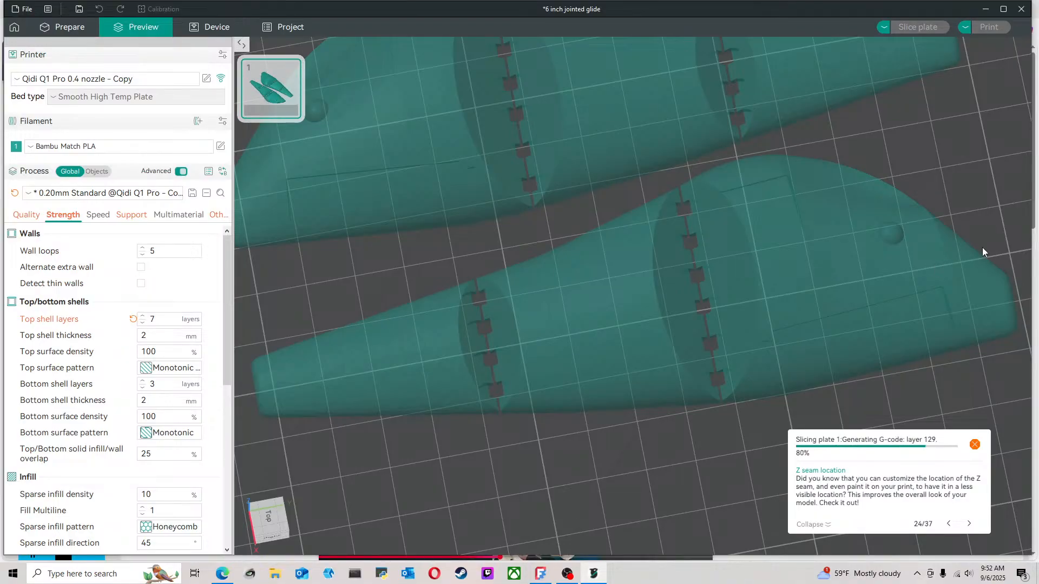
Lower the sliced preview to the first layer and inspect where the lure halves contact the bed
drag(1021, 126, 1004, 483)
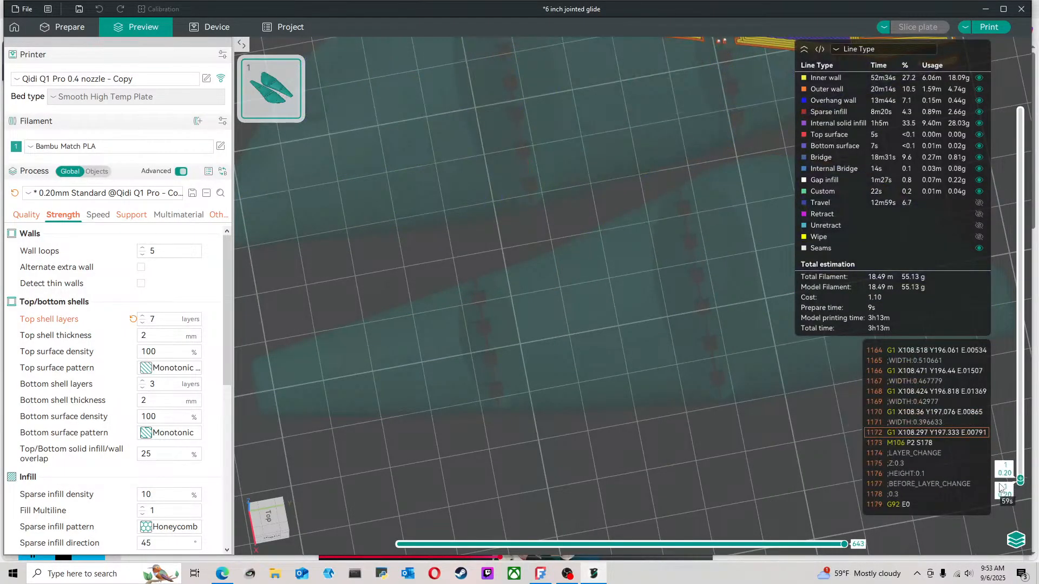
scroll(638, 370, down, 8)
drag(683, 410, 707, 376)
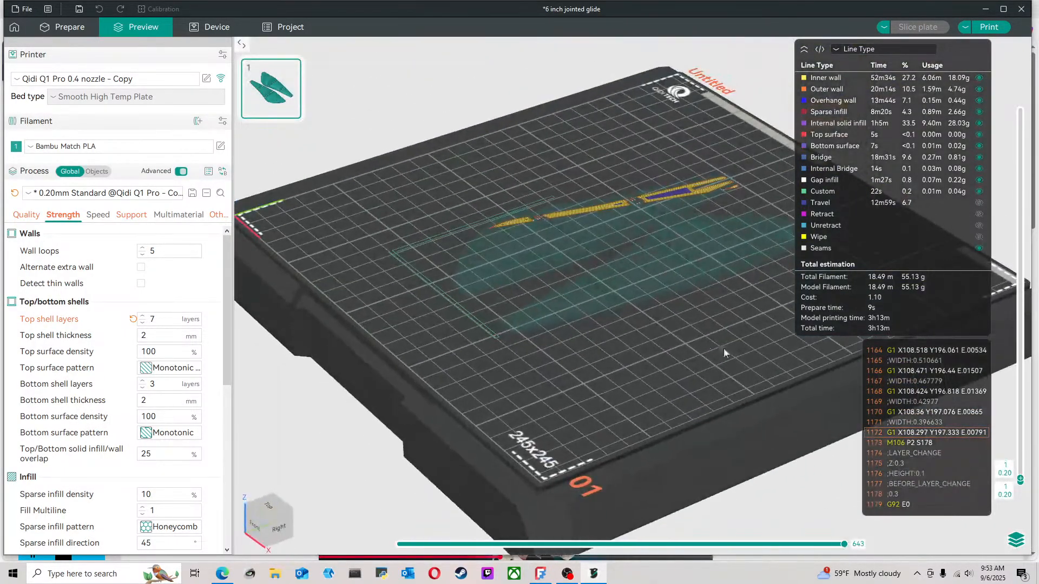
scroll(723, 349, up, 5)
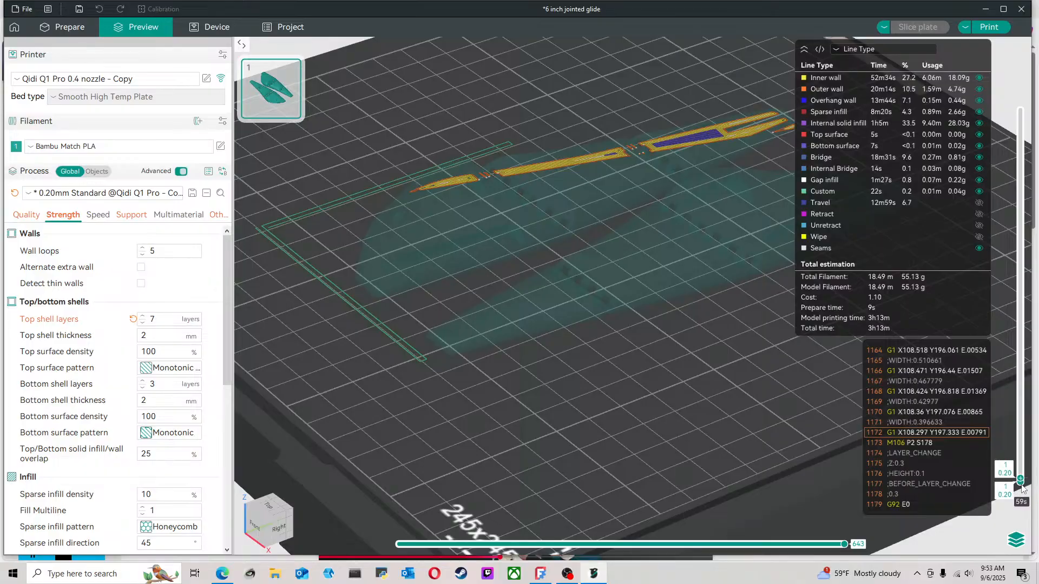
mouse_move(1022, 488)
mouse_down()
mouse_move(1026, 462)
mouse_move(1031, 485)
mouse_up()
drag(697, 420, 633, 271)
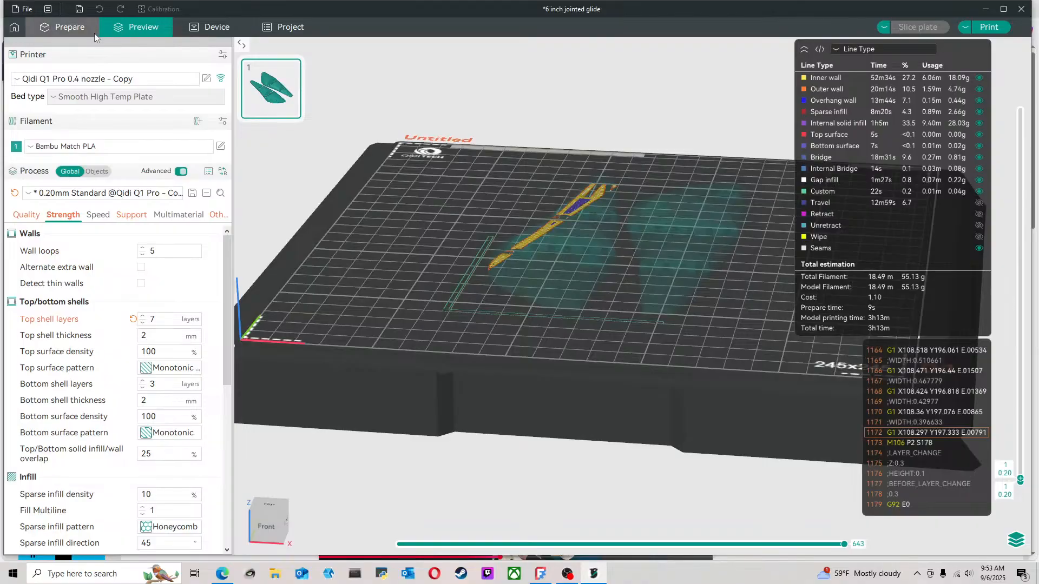
Return to the plate editor, activate Lay on Face and inspect how the undersides of the lure halves sit on the plate
click(93, 33)
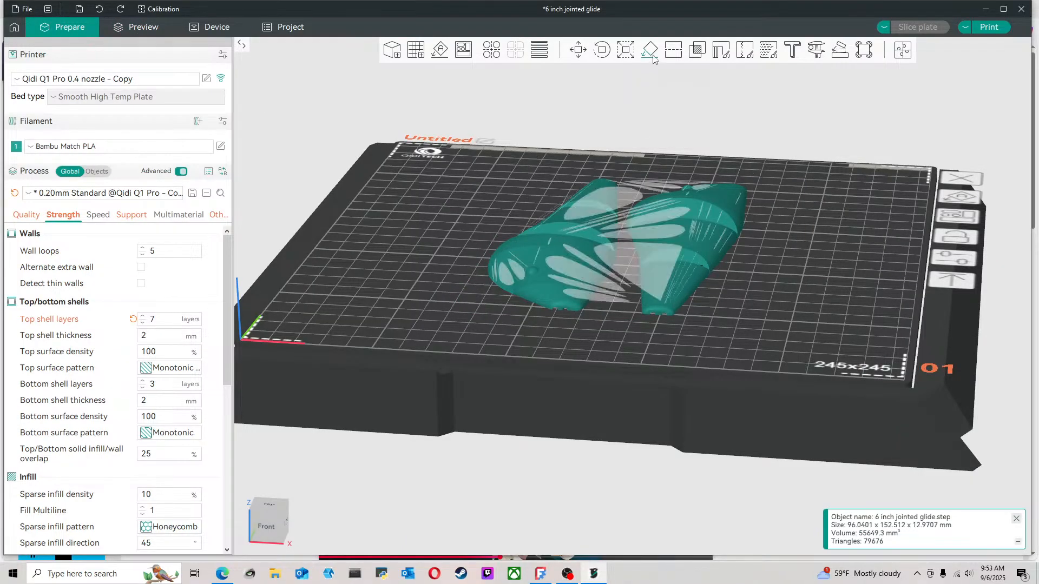
drag(602, 352, 607, 298)
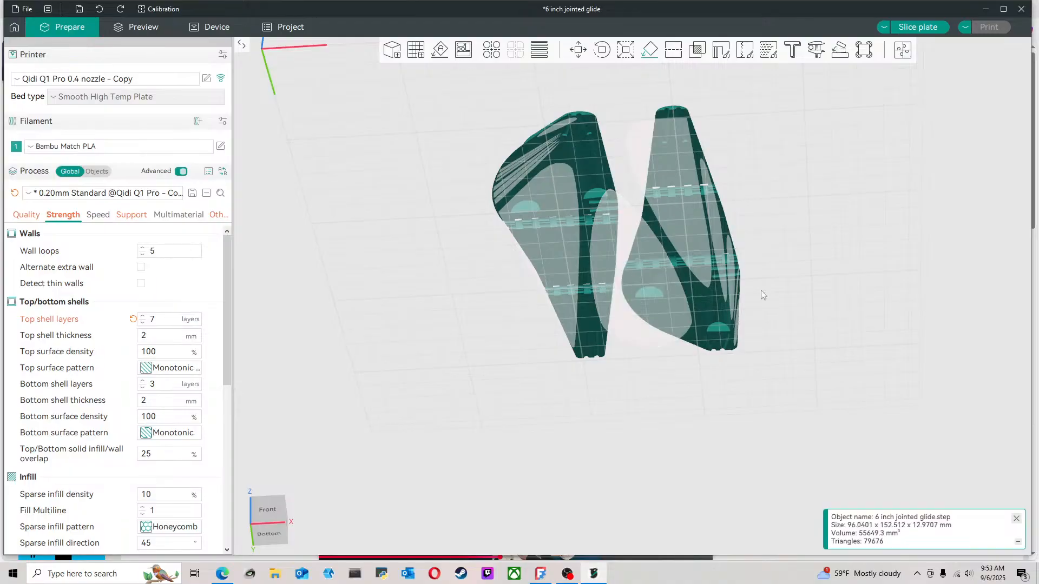
mouse_move(832, 190)
mouse_down()
mouse_move(826, 227)
mouse_move(838, 219)
mouse_move(830, 208)
mouse_up()
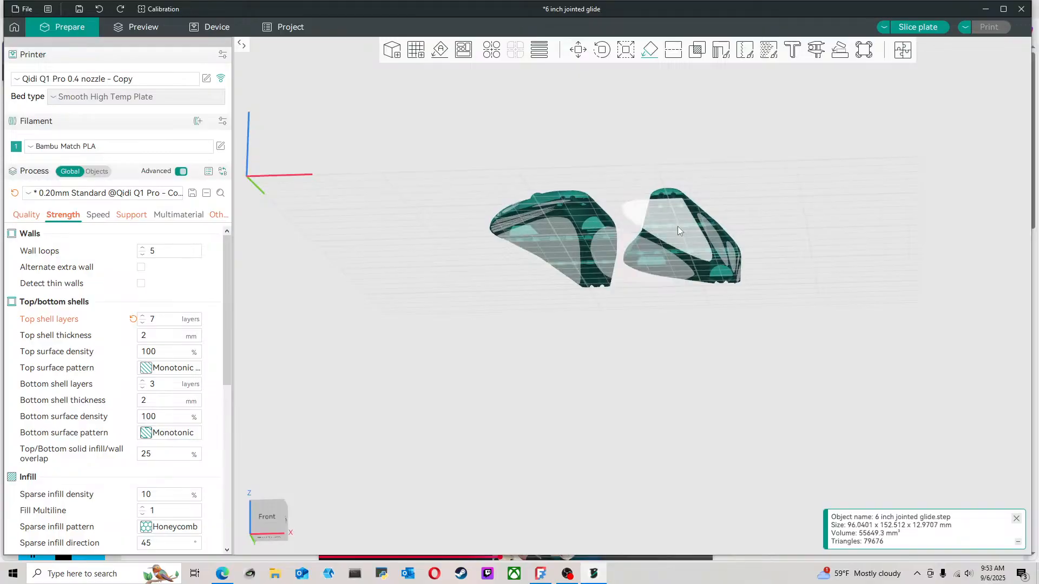
drag(729, 154, 727, 162)
scroll(627, 232, up, 5)
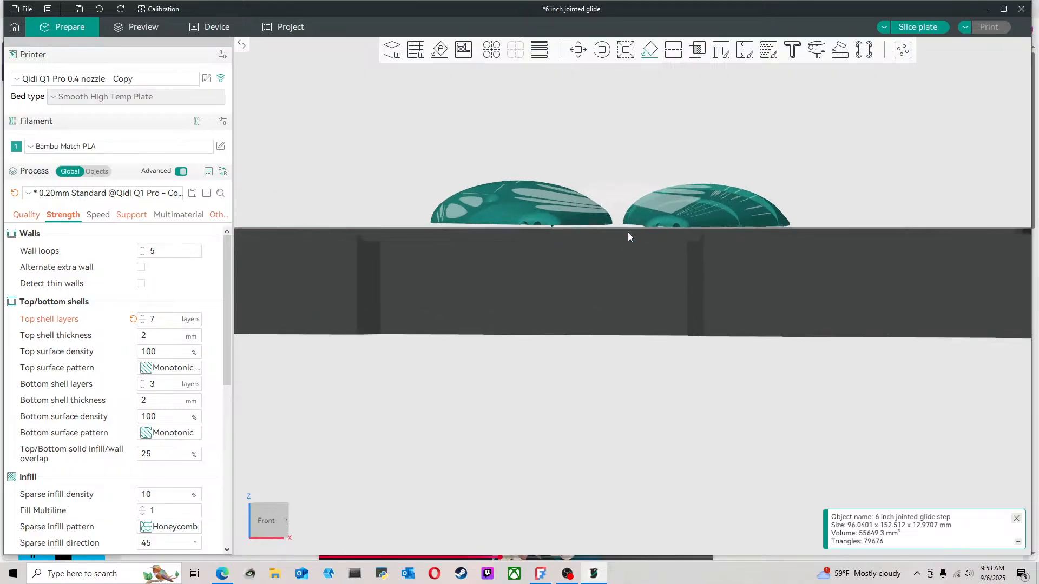
drag(628, 245, 595, 266)
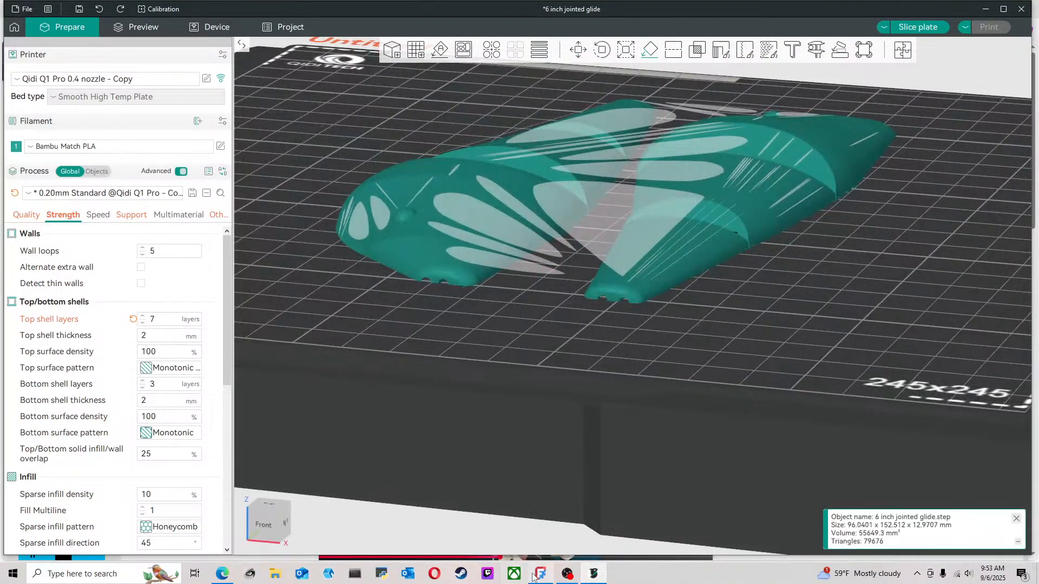
Switch to FreeCAD, inspect the flat mating side of both lure halves and show the model tree
click(536, 575)
click(540, 412)
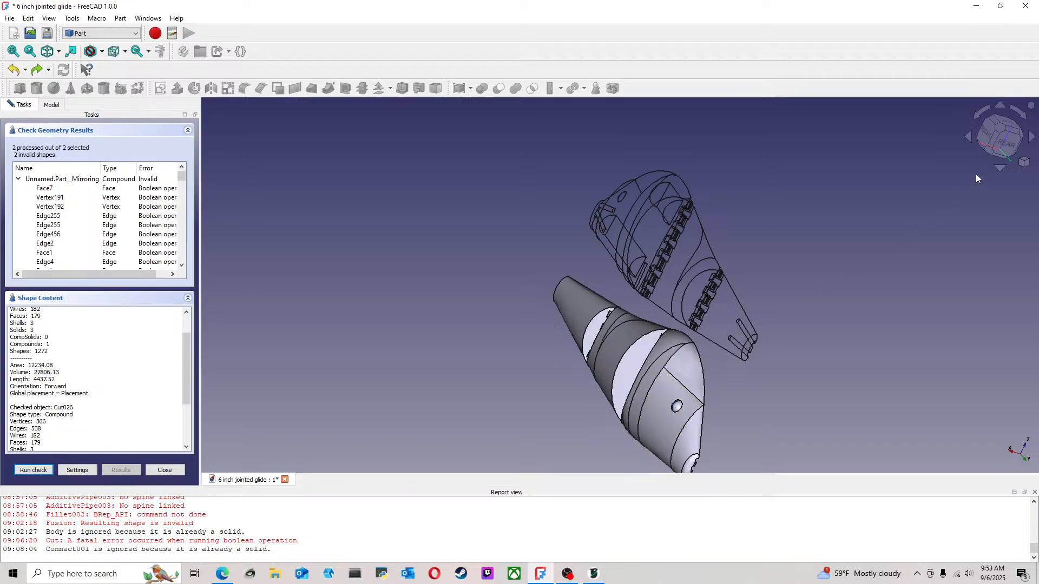
click(1004, 156)
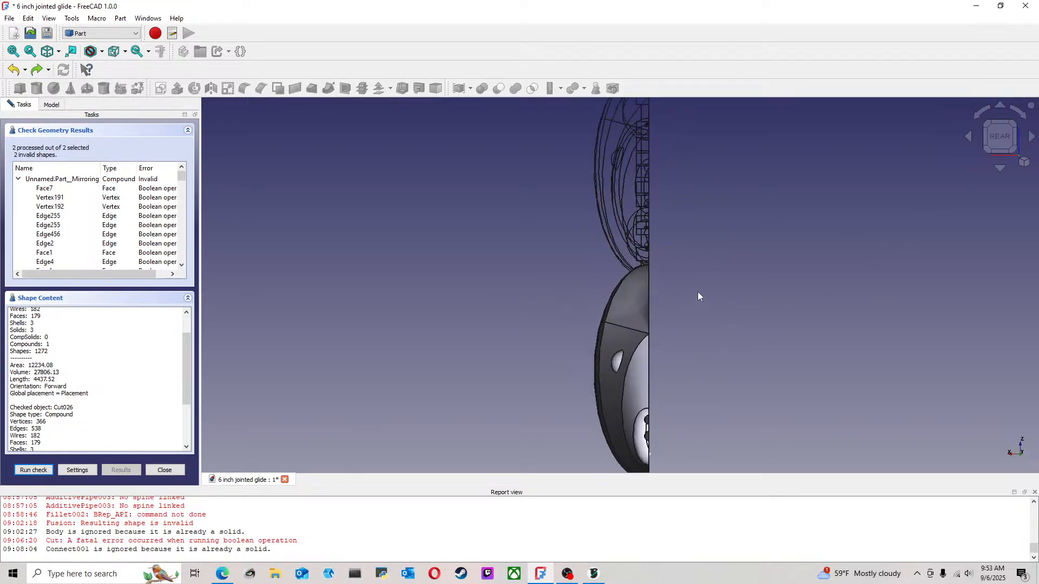
middle_drag(715, 277, 667, 296)
click(52, 105)
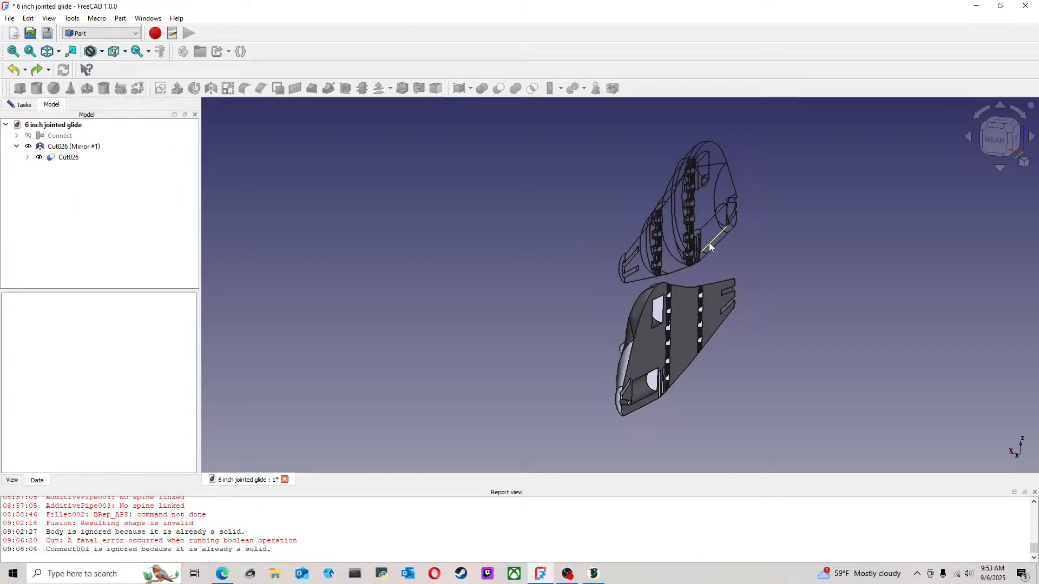
Switch back to OrcaSlicer and examine the bottom edges of the lure halves from the front for anything protruding below them
click(595, 575)
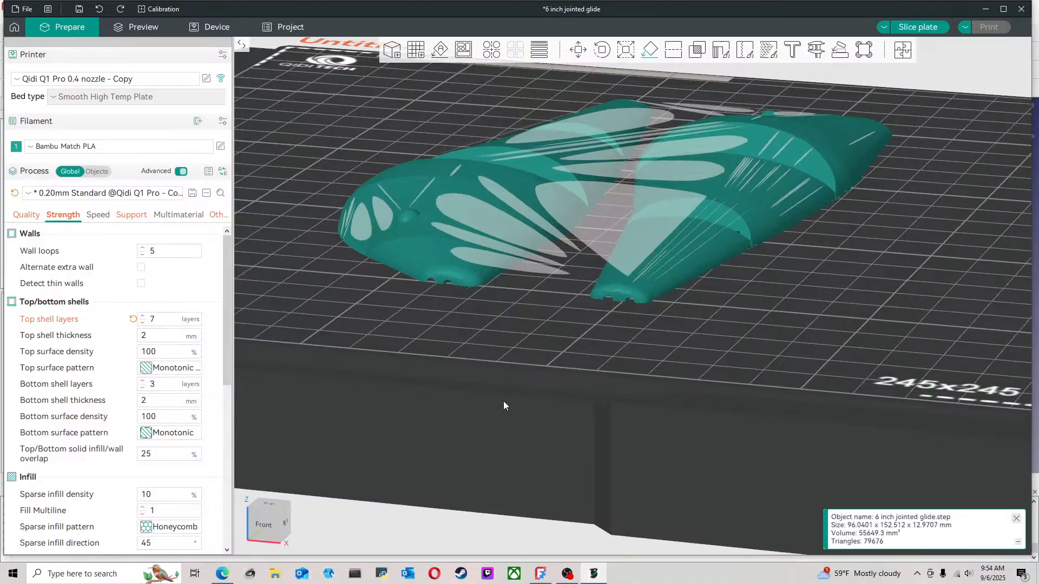
key(1)
scroll(514, 391, up, 2)
drag(514, 391, 523, 393)
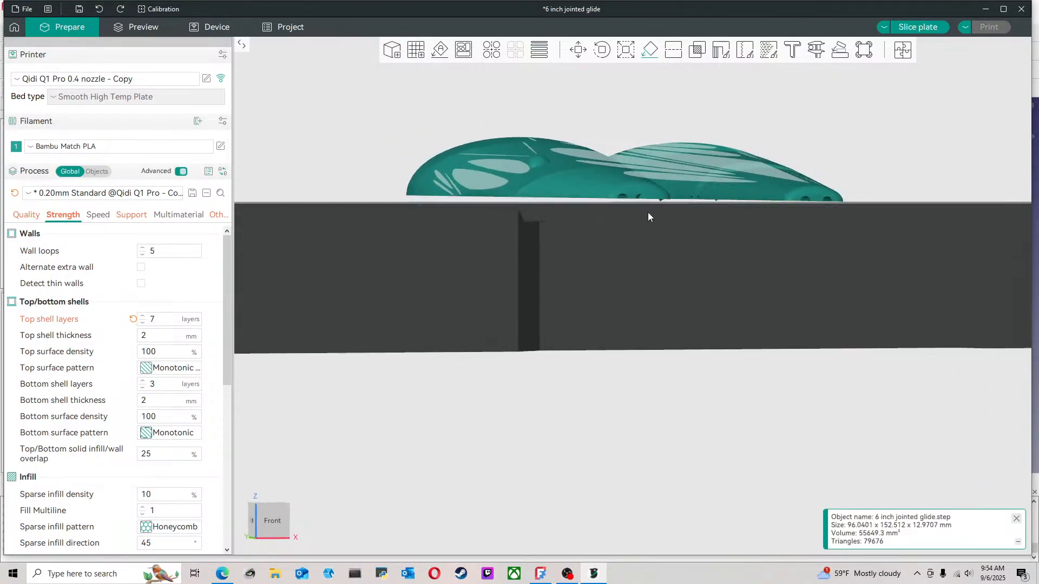
scroll(648, 212, up, 6)
middle_drag(663, 192, 580, 376)
scroll(609, 251, up, 6)
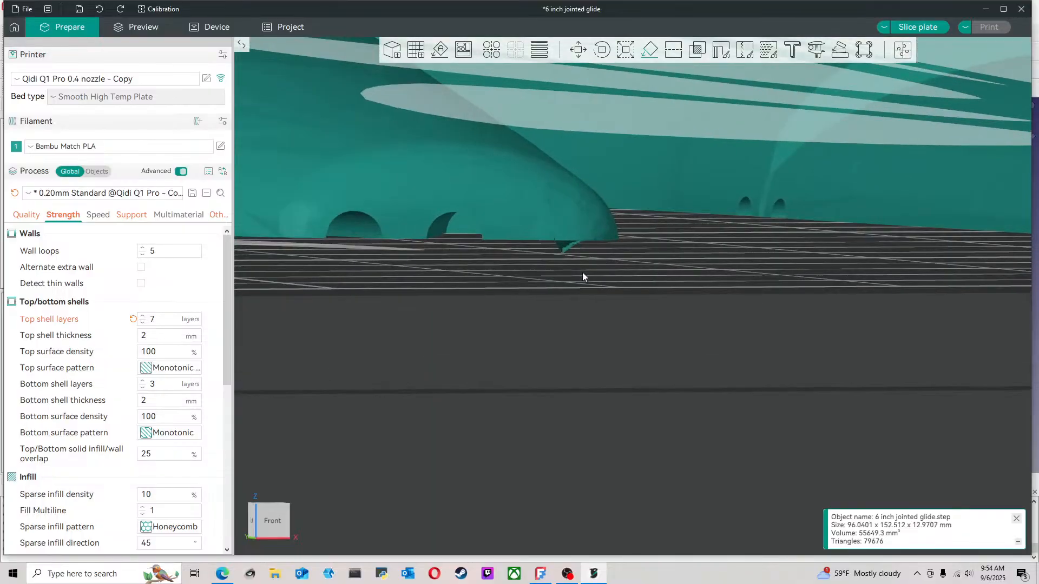
drag(407, 218, 398, 226)
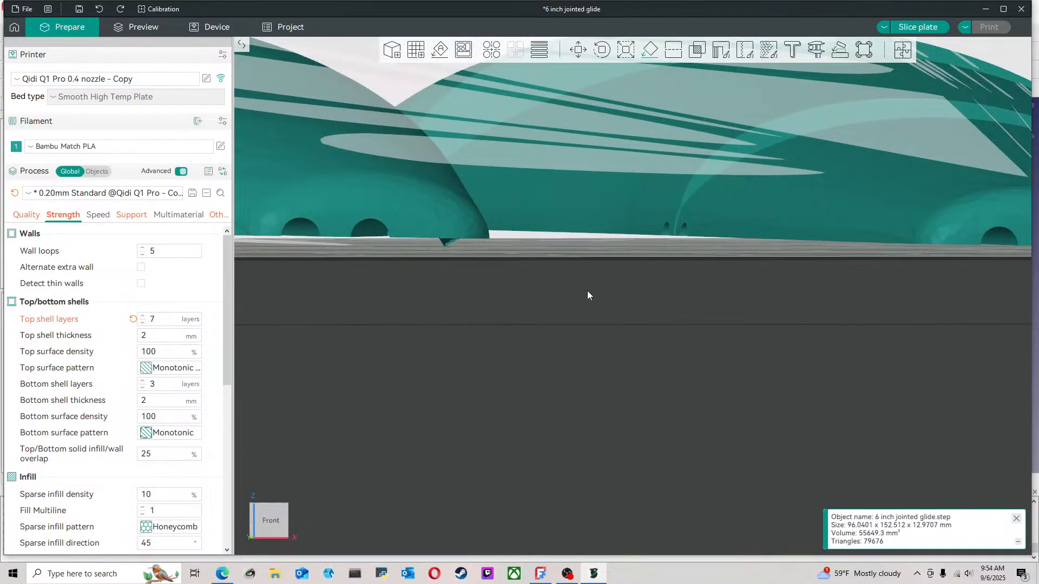
scroll(588, 296, down, 5)
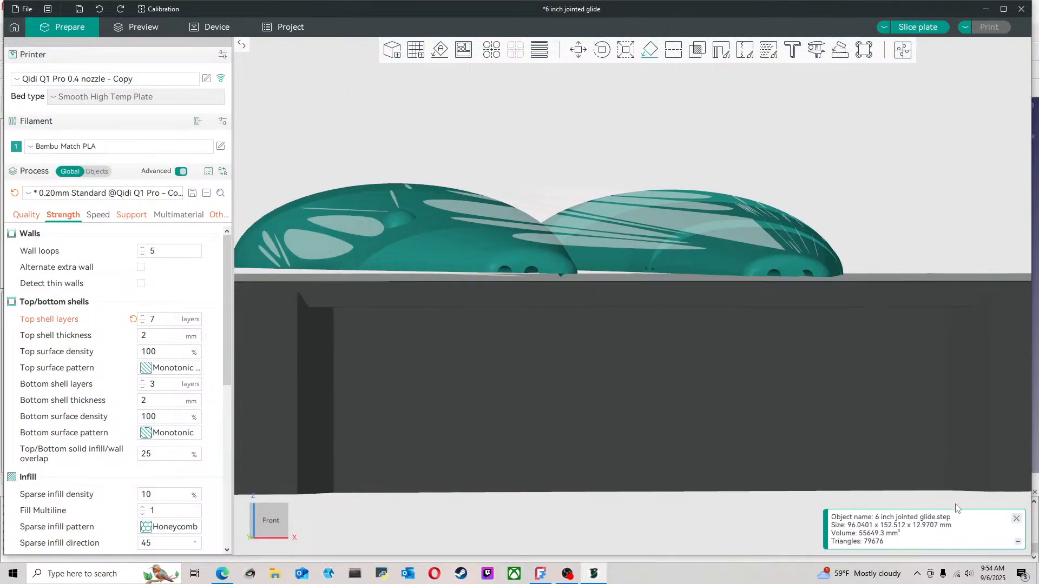
scroll(460, 250, down, 4)
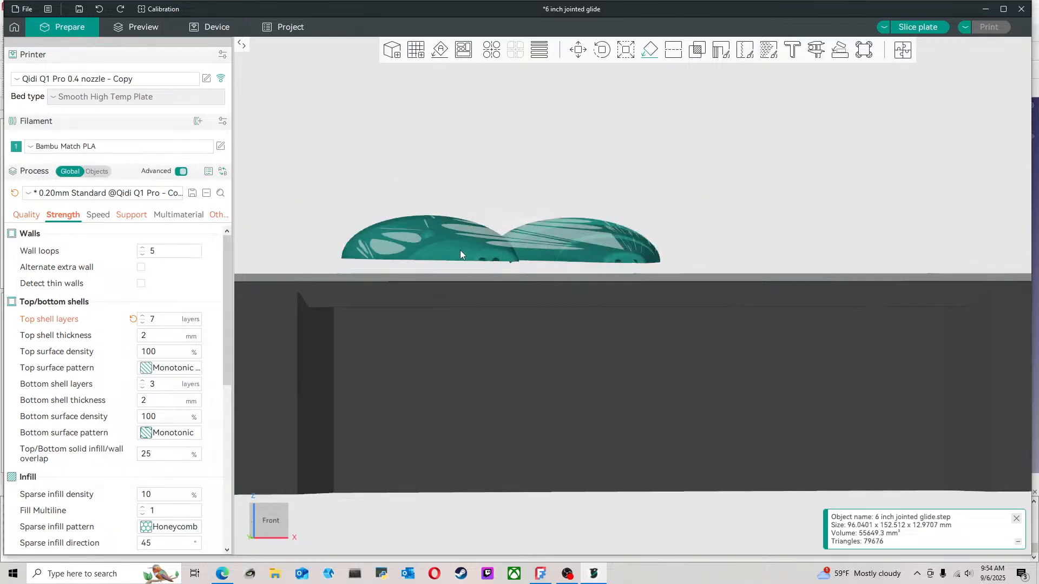
drag(460, 250, 611, 333)
click(611, 333)
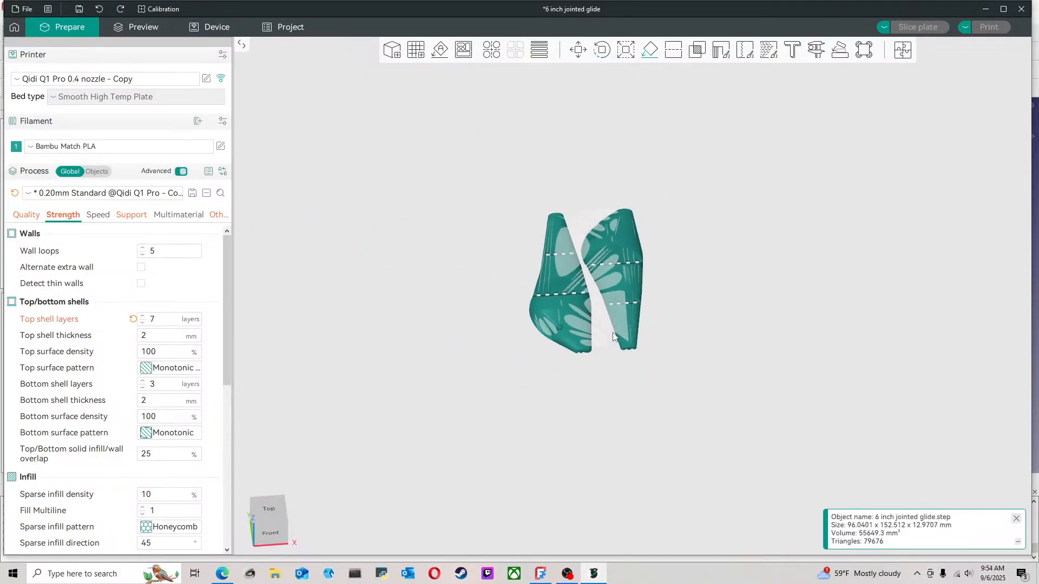
click(576, 320)
key(Delete)
scroll(644, 377, down, 8)
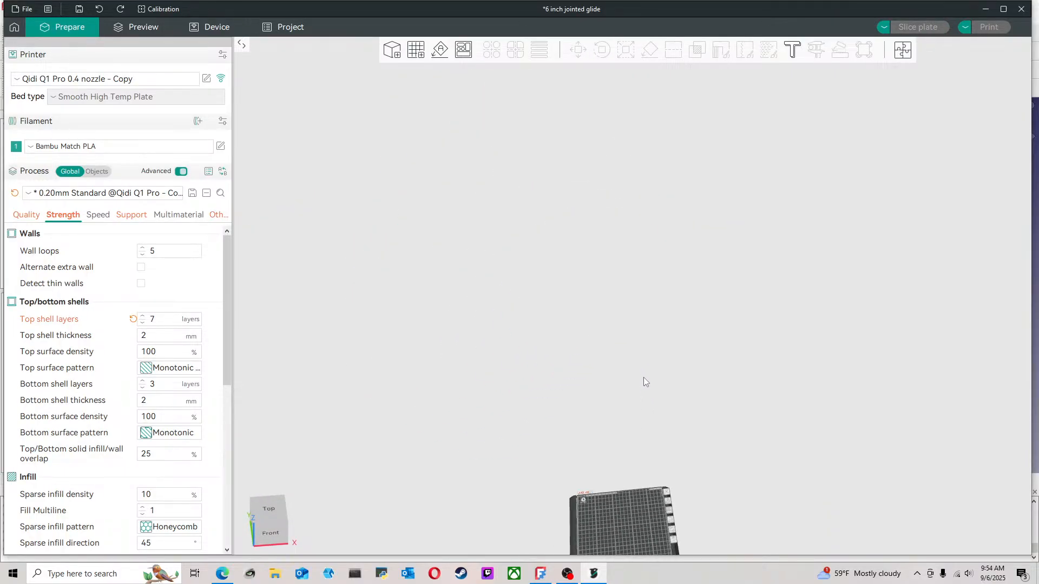
click(100, 10)
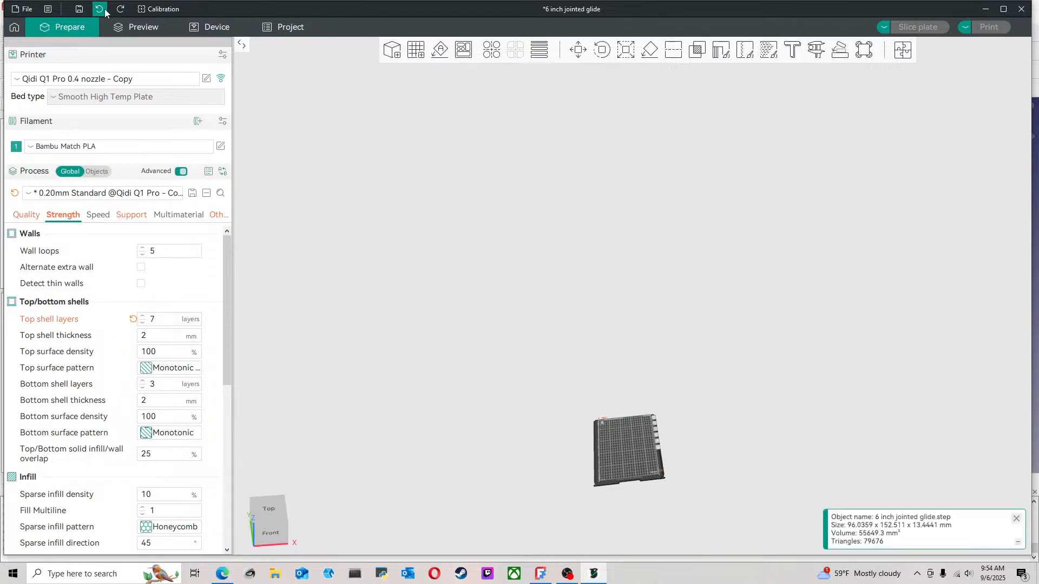
scroll(647, 500, up, 10)
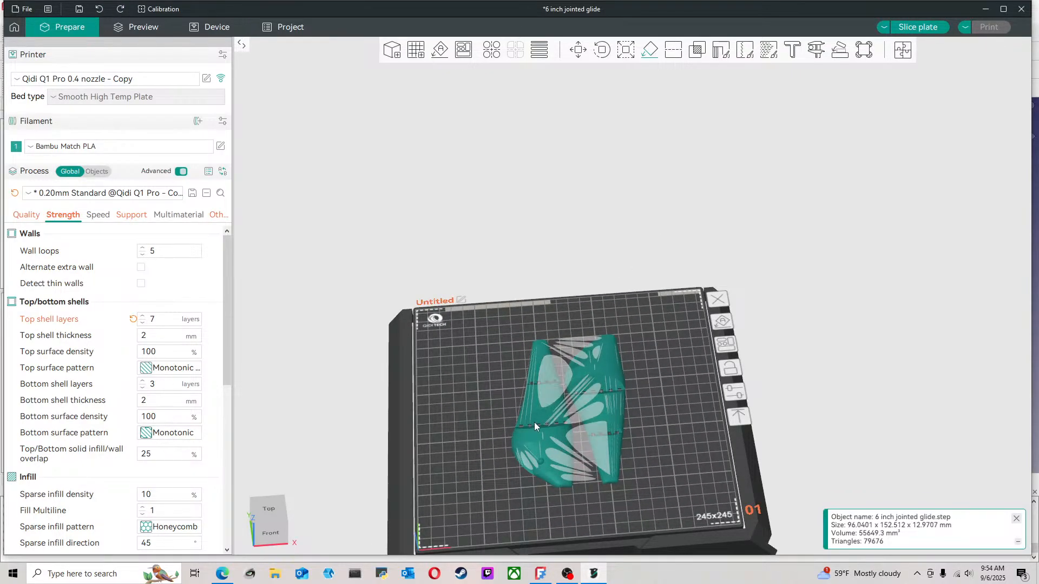
Delete the lure halves and reimport the 6 inch jointed glide STEP file without splitting it into multiple objects
key(Delete)
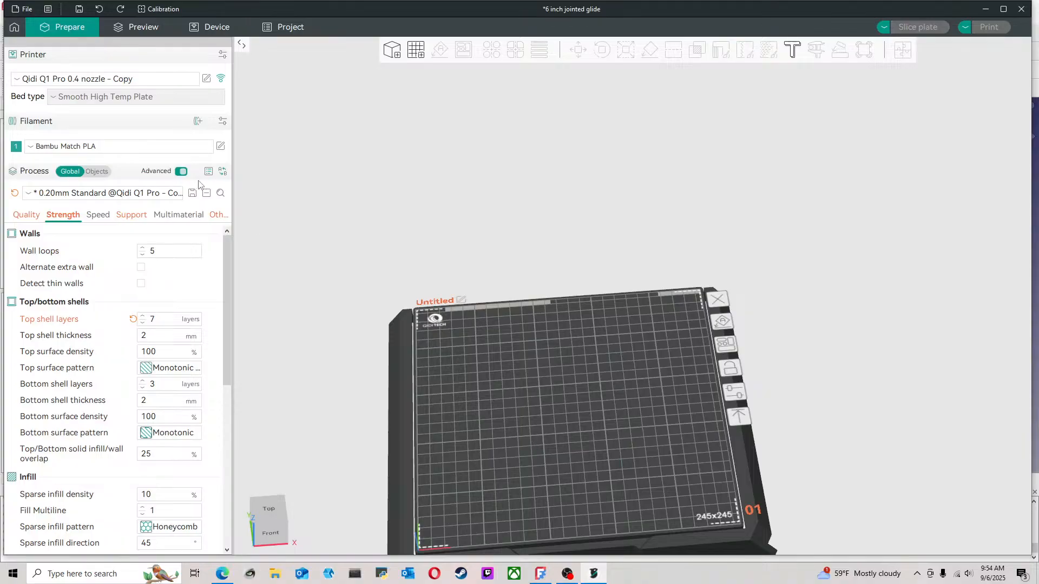
click(26, 10)
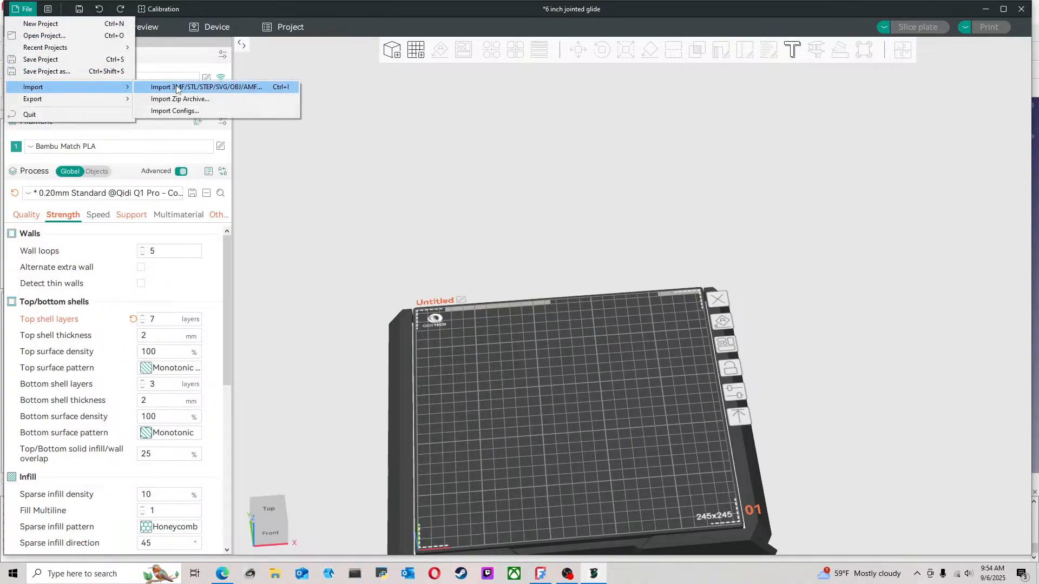
click(176, 88)
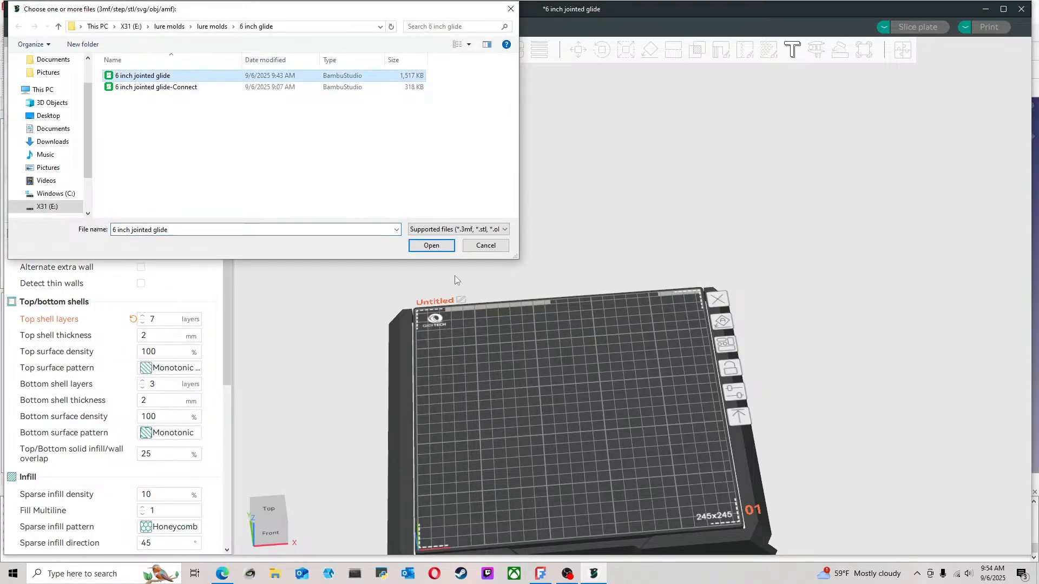
click(432, 244)
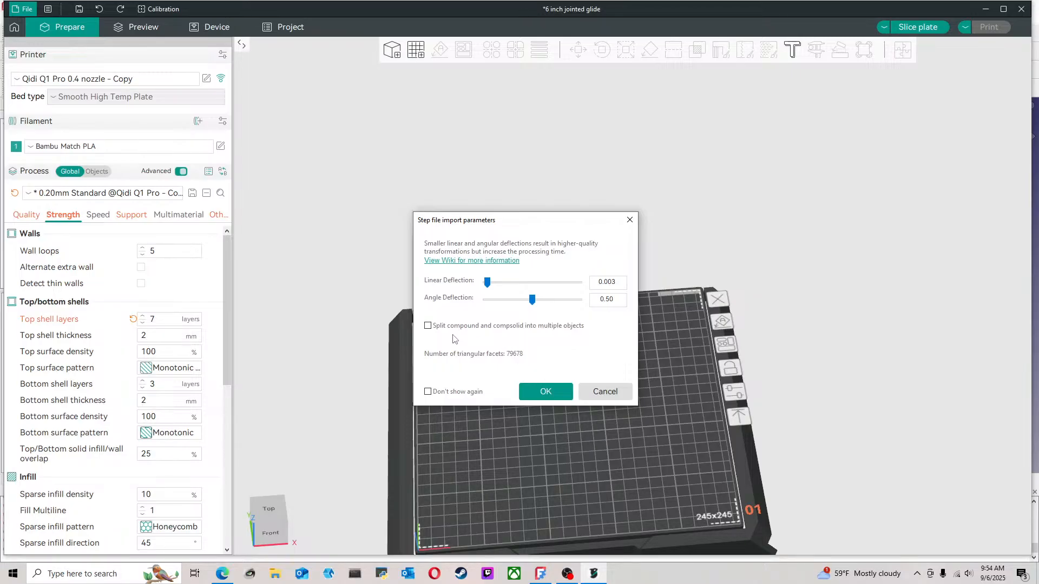
click(563, 395)
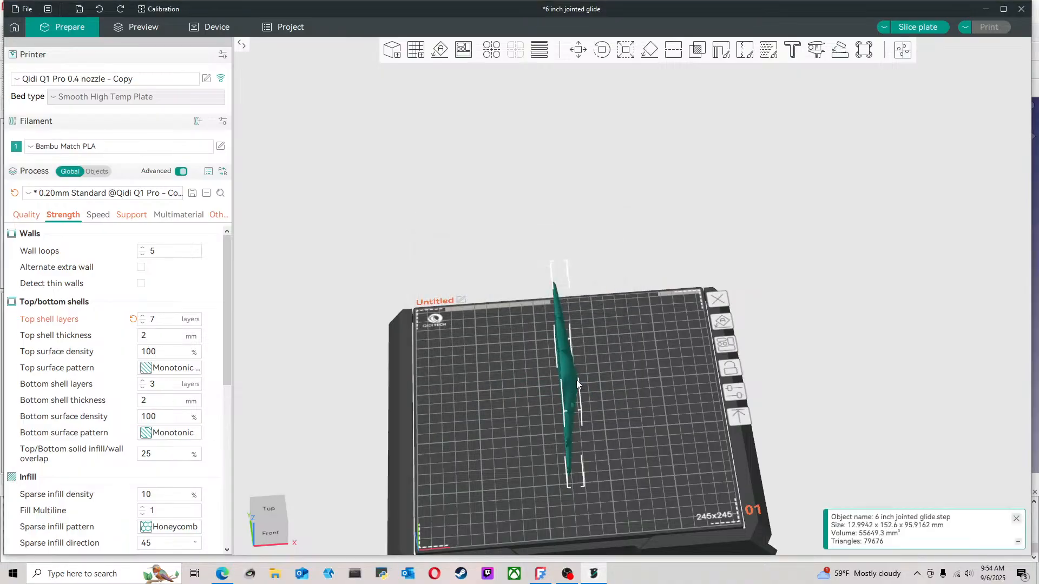
Examine the mating side of the reimported upright lure halves up close from the front
scroll(593, 407, up, 5)
mouse_move(594, 409)
mouse_down()
mouse_move(592, 377)
mouse_move(614, 379)
mouse_move(590, 392)
mouse_up()
drag(594, 433, 597, 411)
scroll(408, 398, up, 7)
right_drag(513, 476, 659, 324)
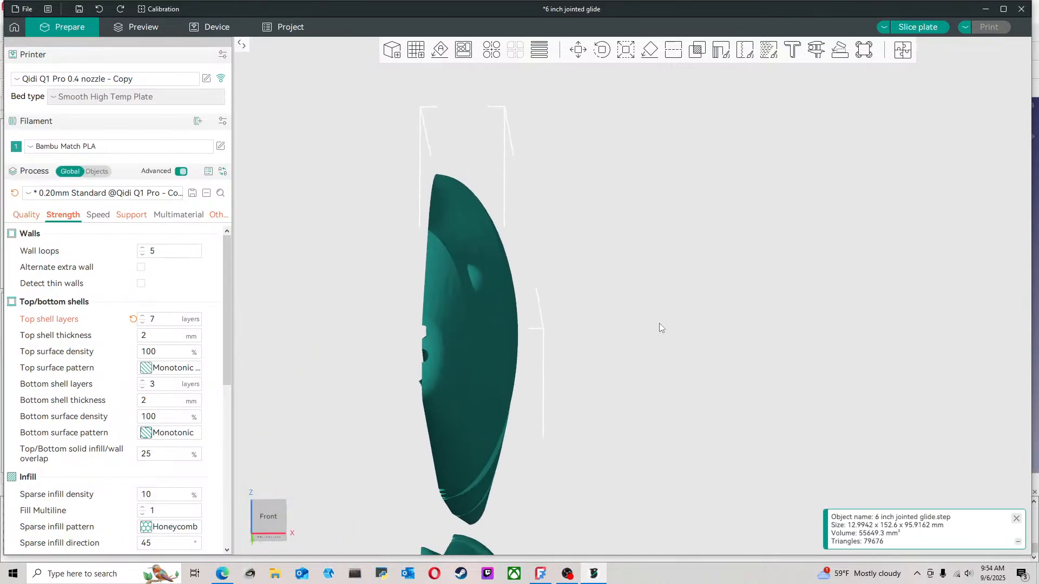
Examine the gap between the two upright lure halves and the nose edge of the lower half up close
right_drag(569, 416, 680, 282)
right_drag(628, 412, 641, 334)
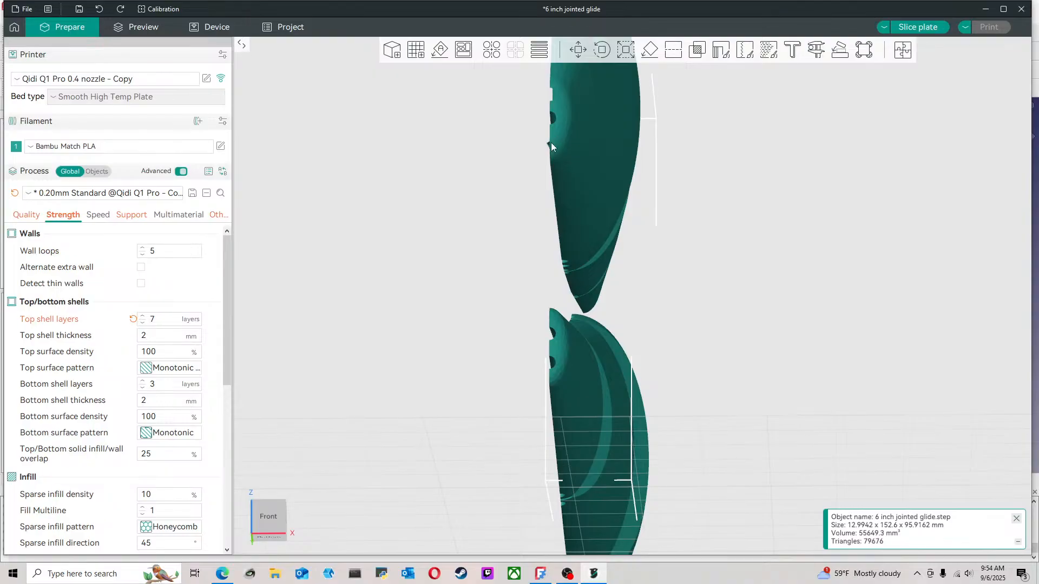
drag(696, 343, 706, 360)
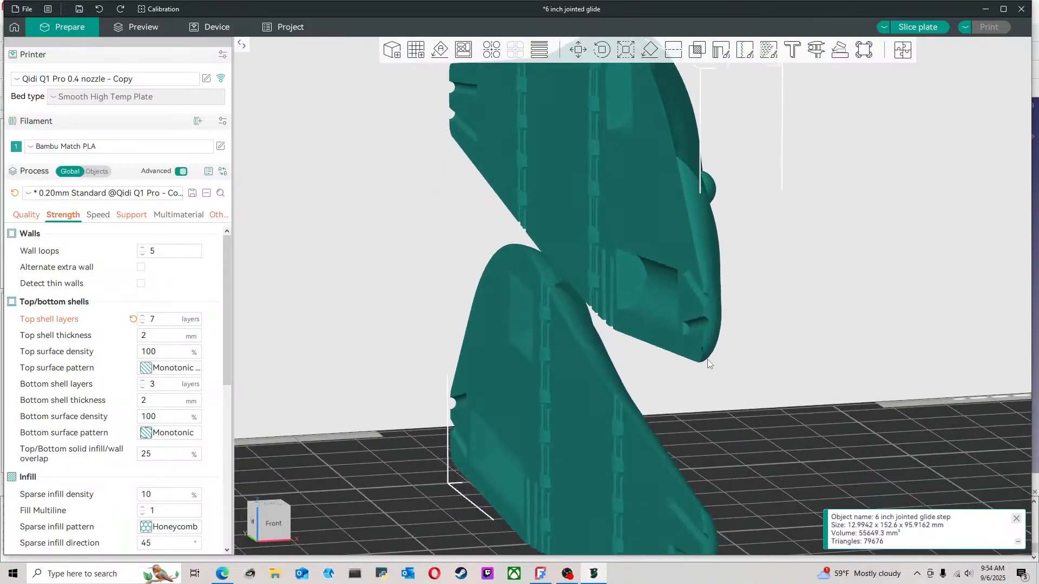
scroll(533, 341, up, 8)
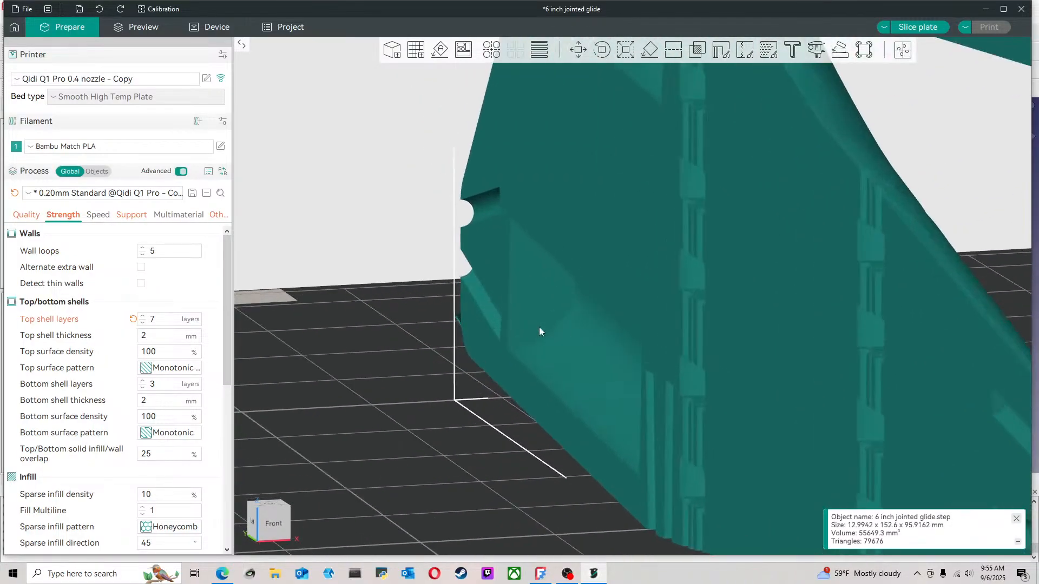
scroll(340, 365, up, 1)
right_drag(304, 369, 505, 369)
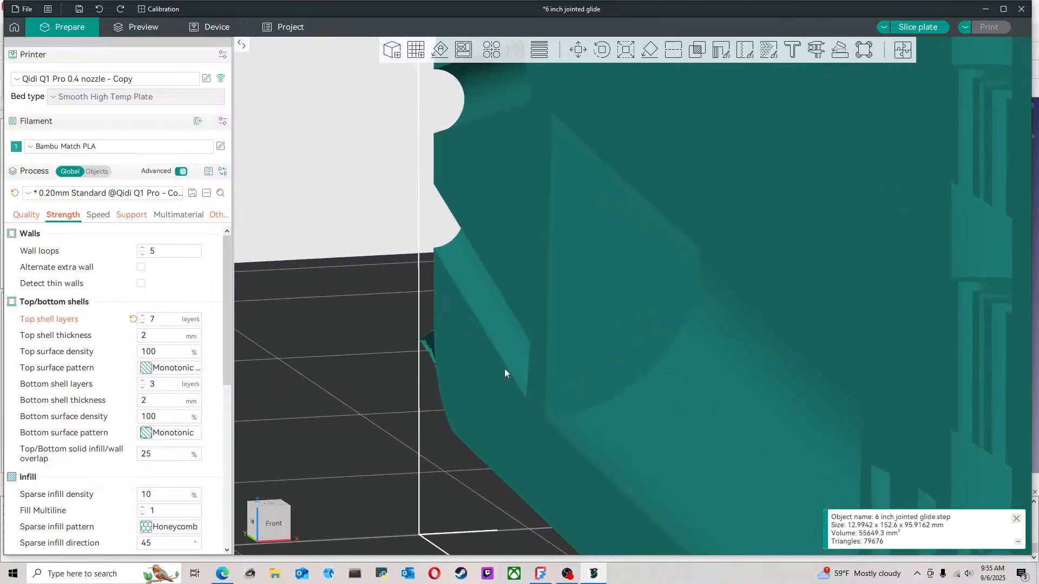
scroll(503, 369, up, 4)
right_drag(356, 378, 391, 372)
scroll(363, 394, down, 8)
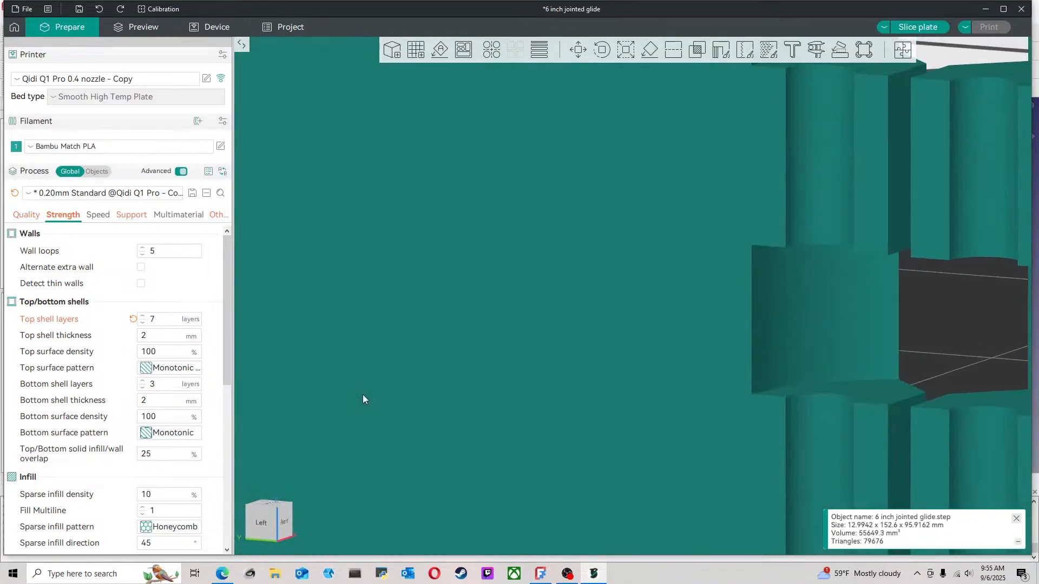
Examine the lower half's nose around its two slots from the mating side and from behind for stray geometry
scroll(362, 399, up, 8)
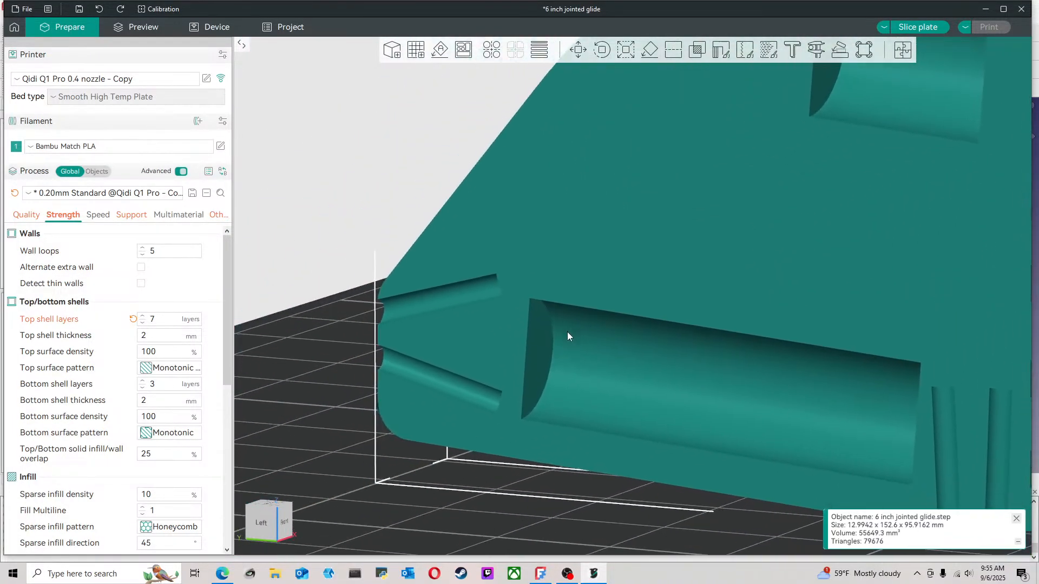
scroll(347, 420, up, 4)
right_drag(347, 421, 416, 389)
scroll(376, 433, down, 8)
drag(376, 433, 494, 372)
right_drag(500, 388, 249, 395)
scroll(657, 386, up, 8)
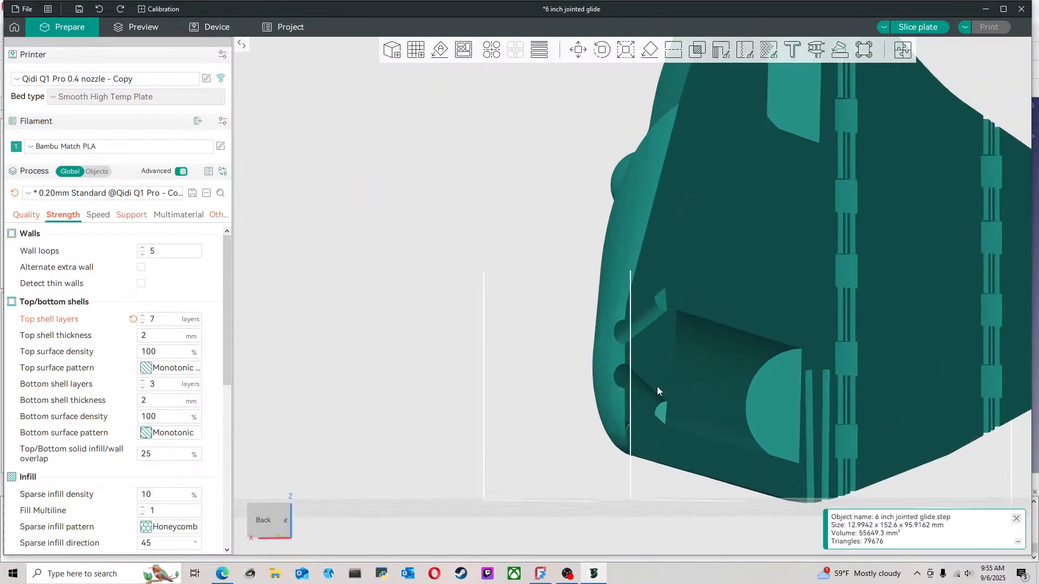
right_drag(721, 455, 647, 400)
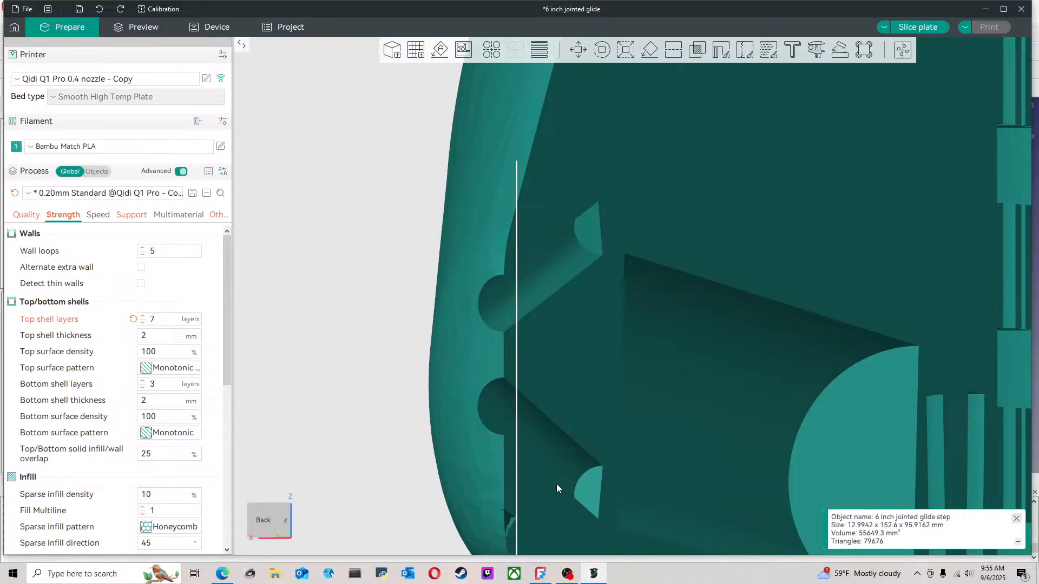
scroll(557, 483, down, 5)
drag(583, 466, 615, 410)
Delete the STEP-imported lure halves from the plate and switch to FreeCAD
key(Delete)
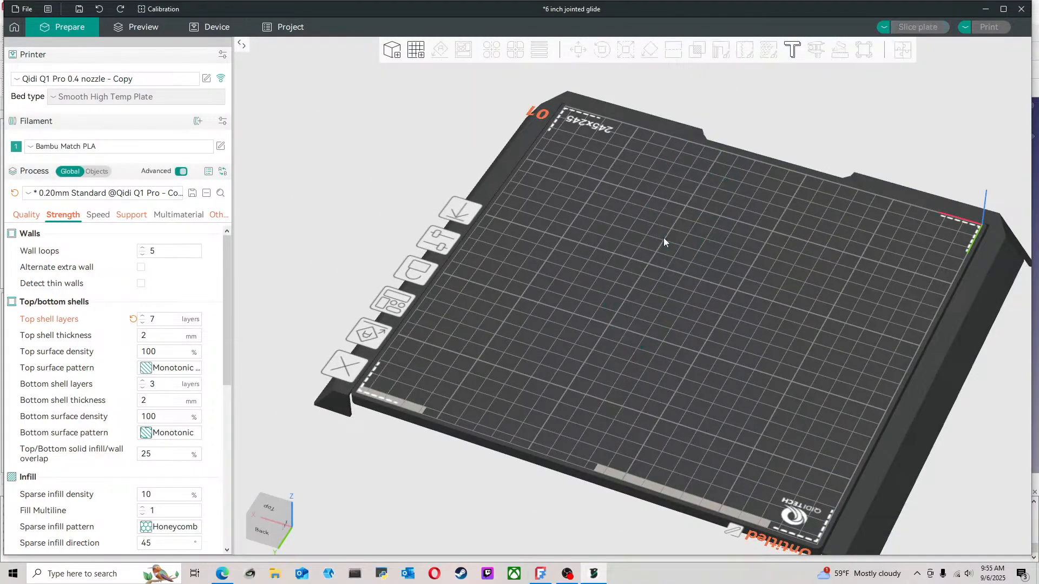
click(541, 573)
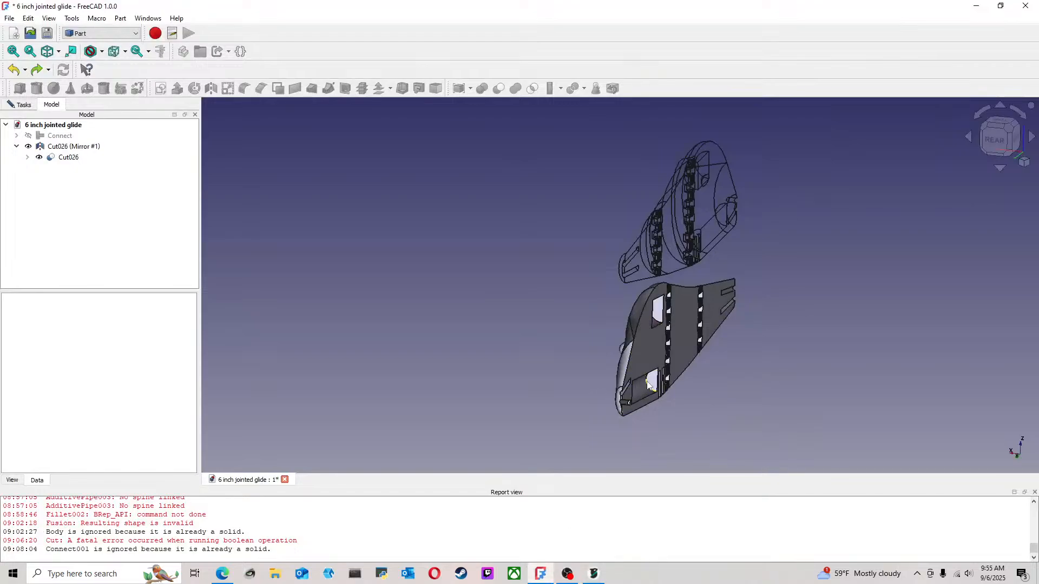
Export both lure halves together as an STL Mesh file named 6 inch jointed glide and save the document
click(668, 239)
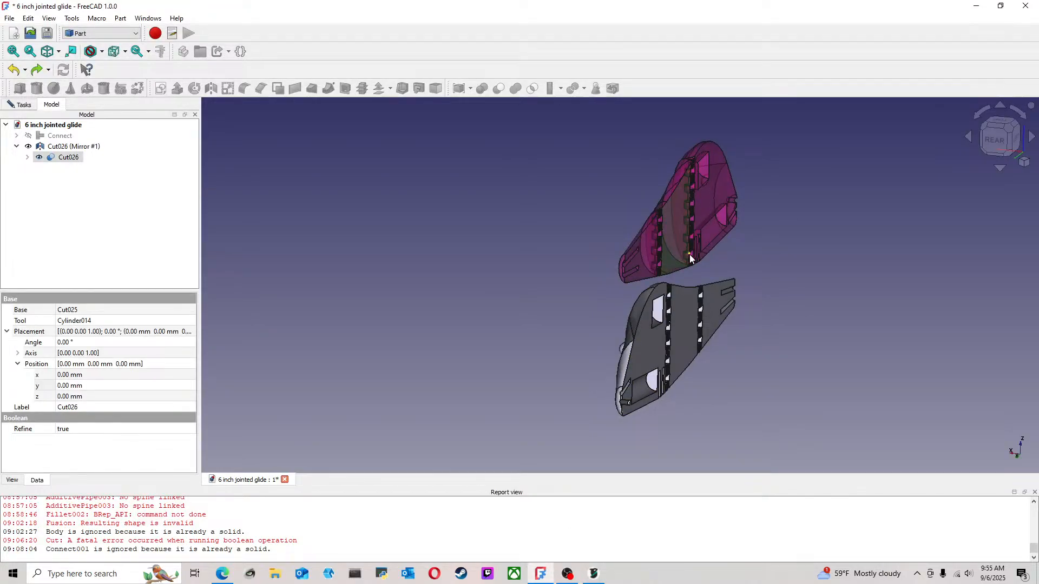
click(696, 306)
click(10, 18)
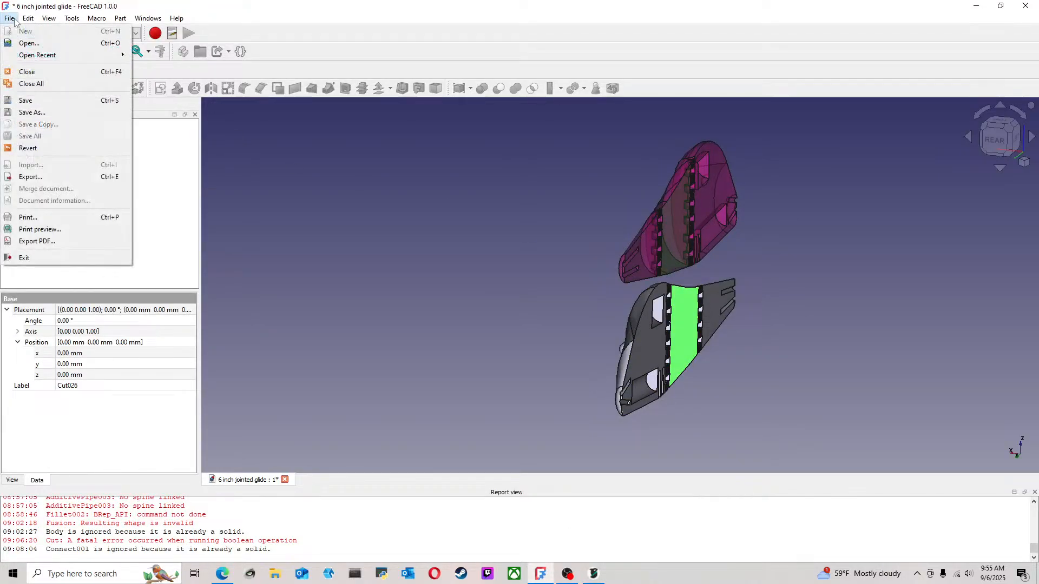
click(33, 176)
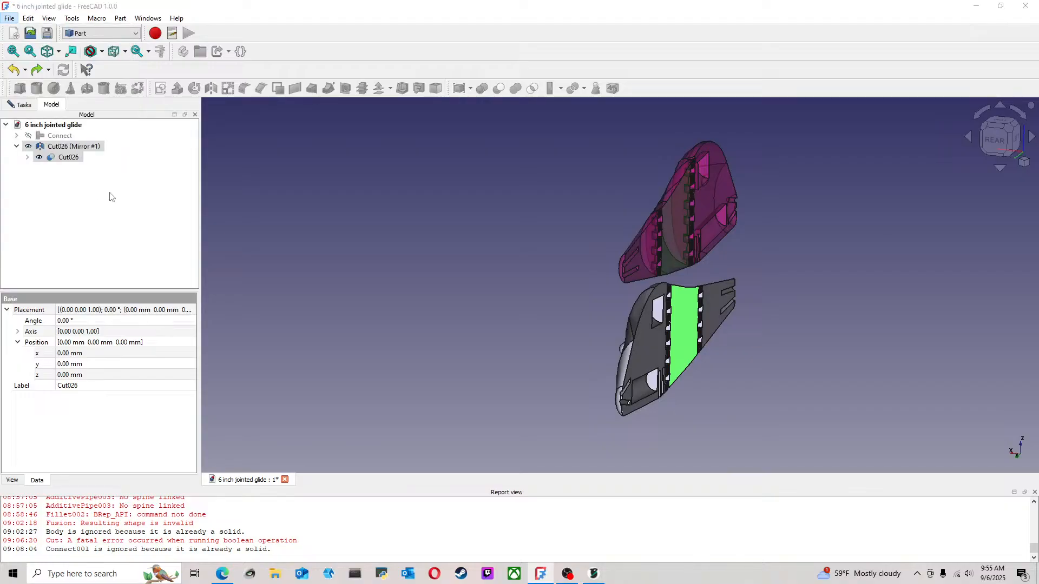
click(152, 265)
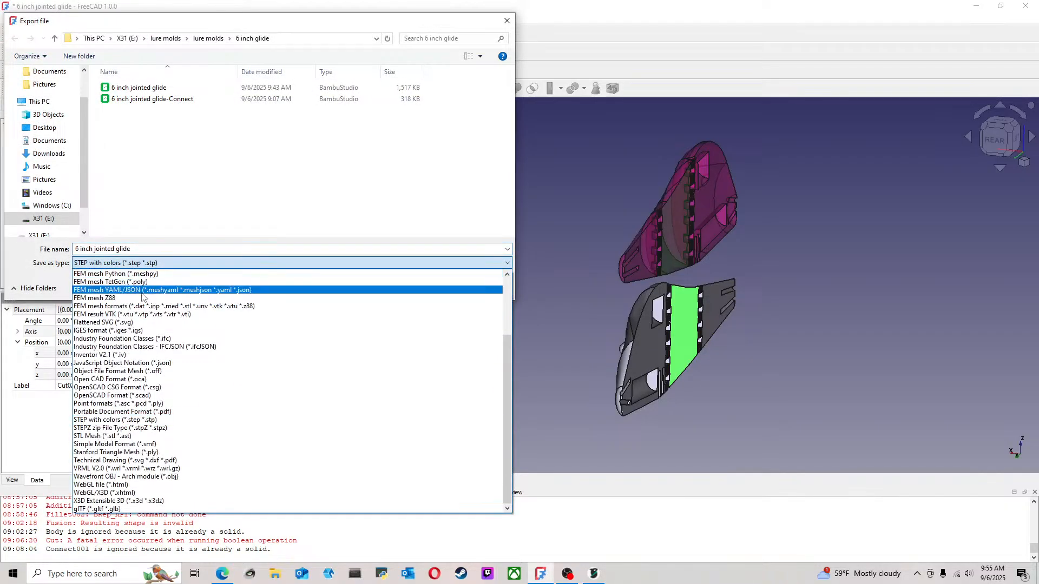
click(132, 437)
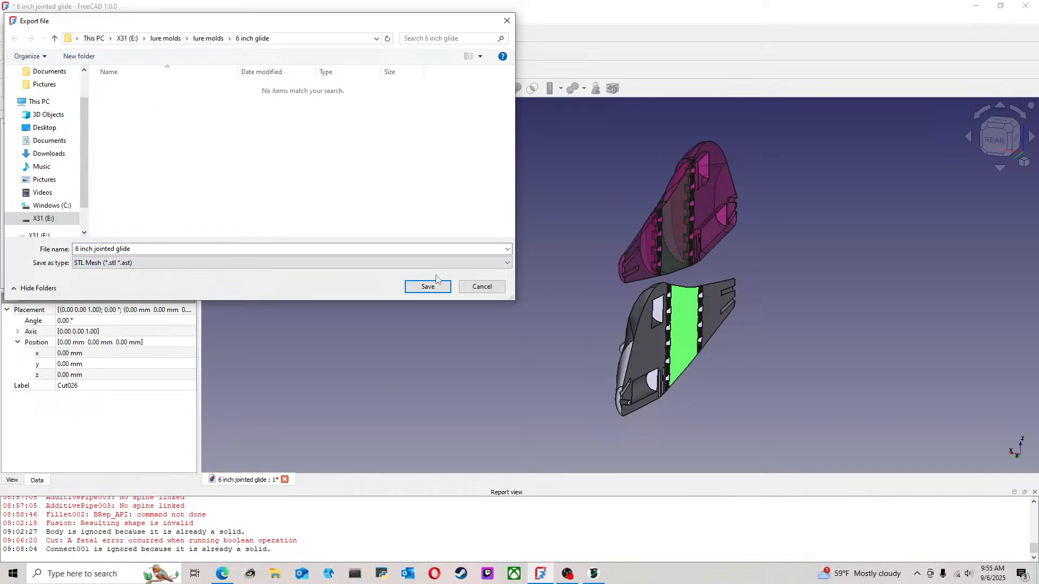
click(436, 284)
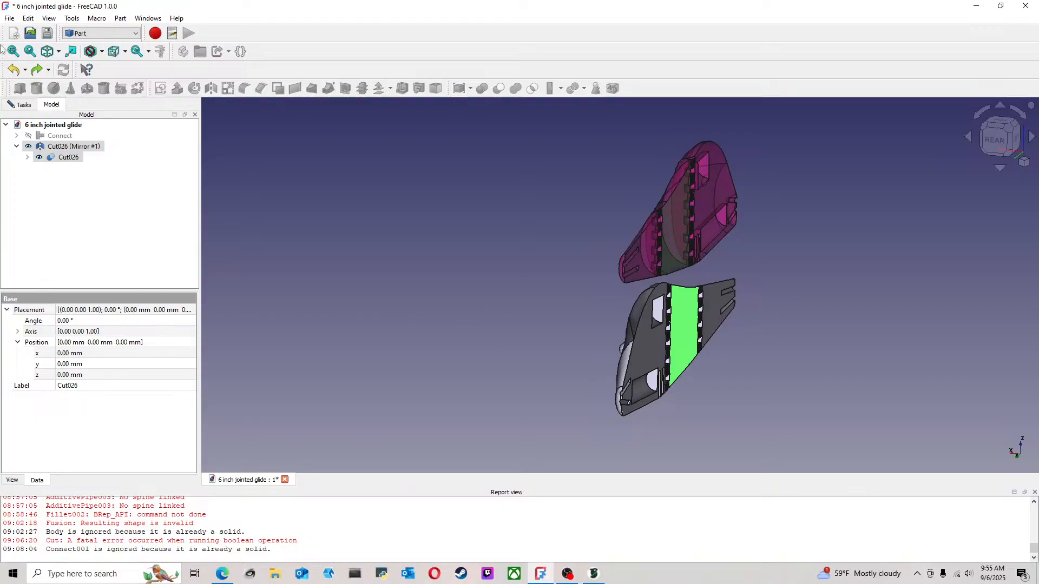
click(10, 18)
click(24, 99)
Switch to OrcaSlicer and import the newly exported 6 inch jointed glide STL file
click(594, 574)
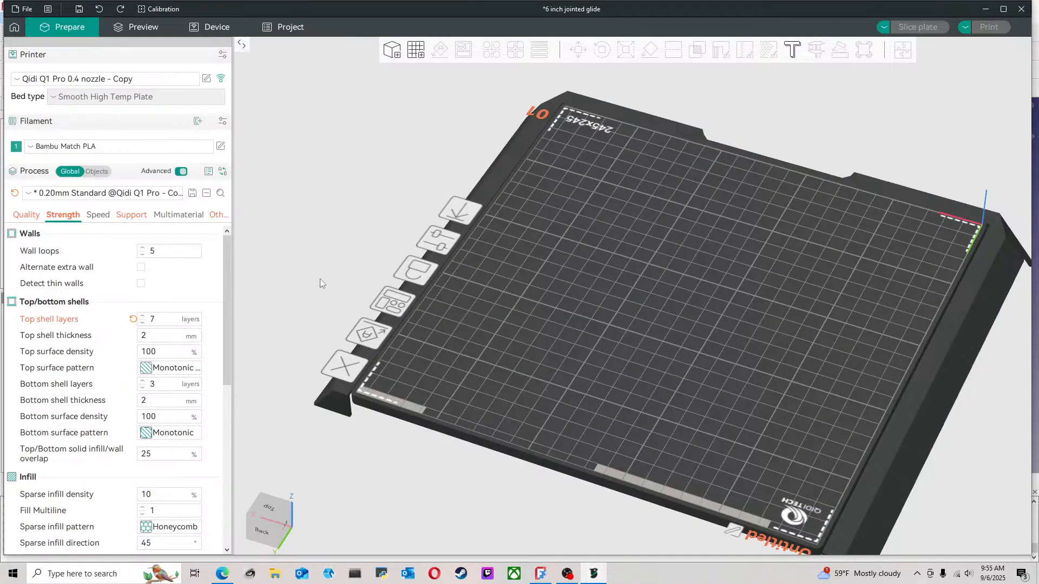
click(25, 9)
mouse_move(32, 85)
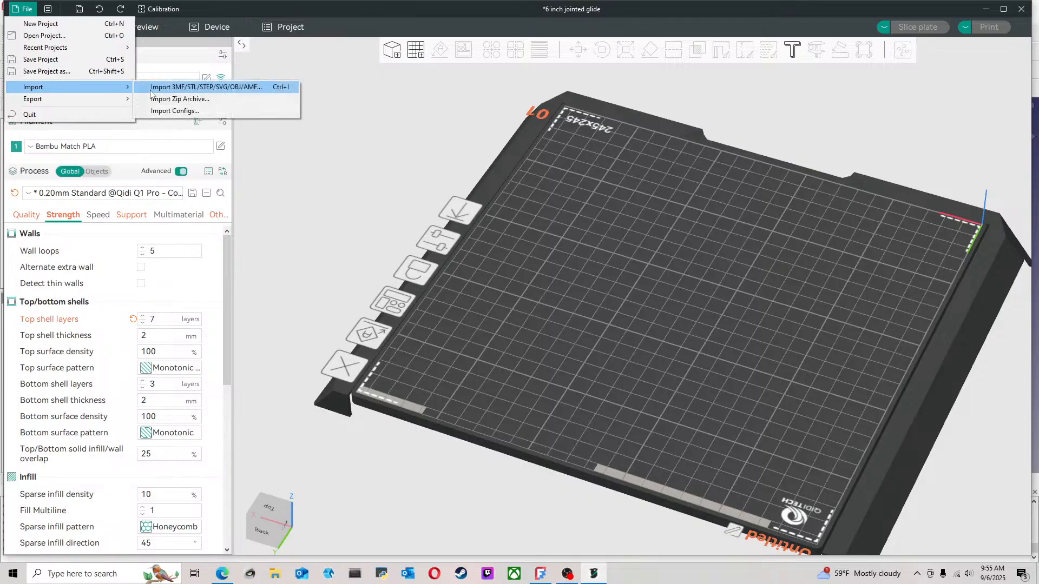
click(179, 85)
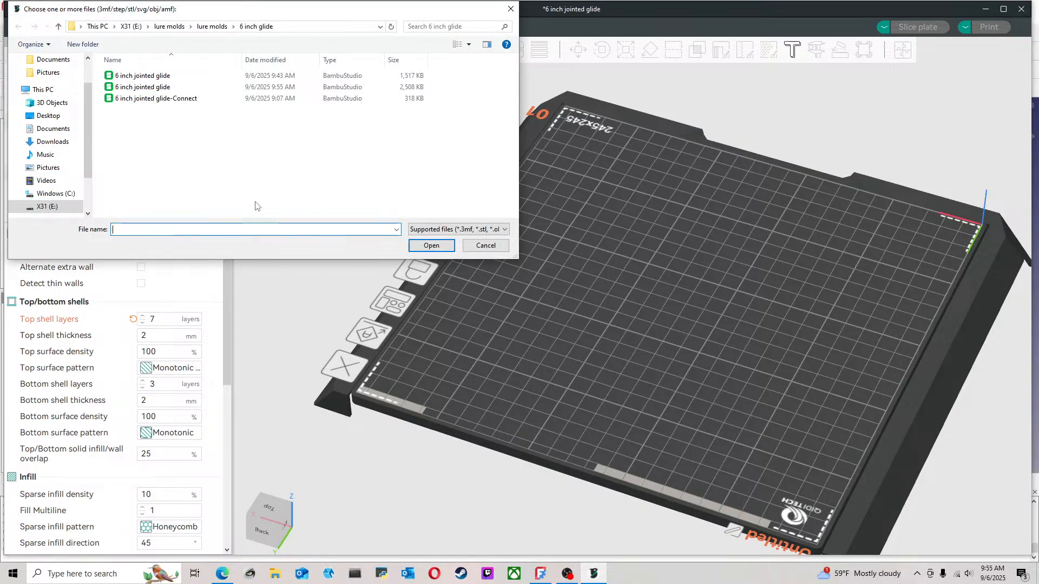
click(146, 87)
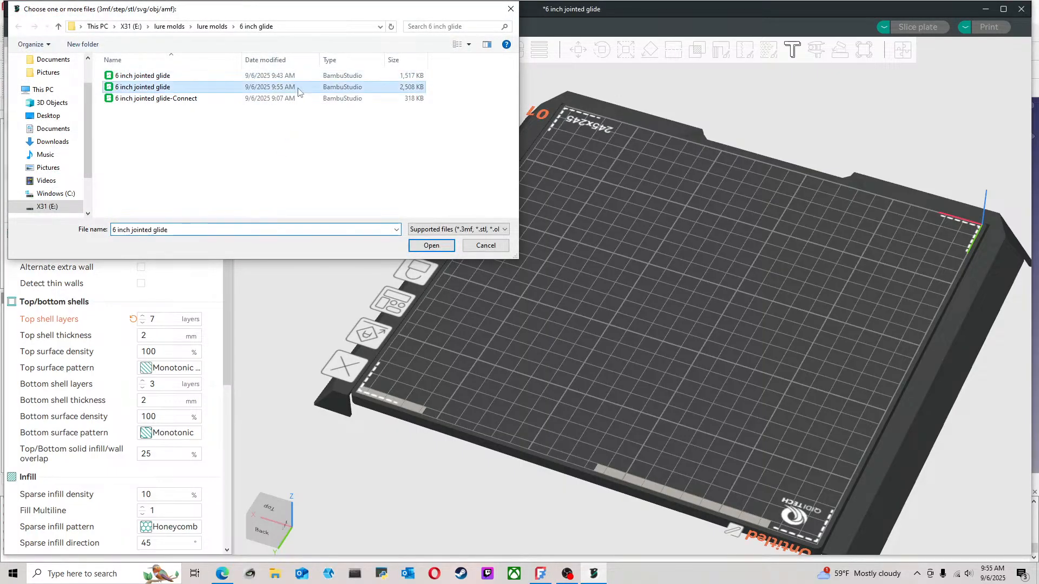
click(431, 247)
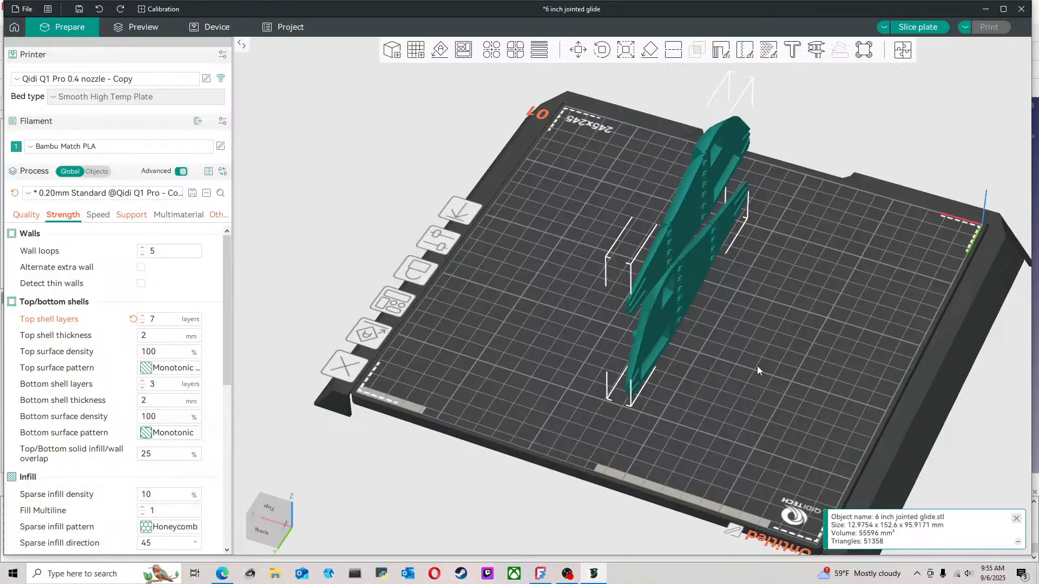
Examine the nose edge of the STL lure's lower half up close from its flat mating side
drag(758, 371, 715, 350)
scroll(715, 351, up, 10)
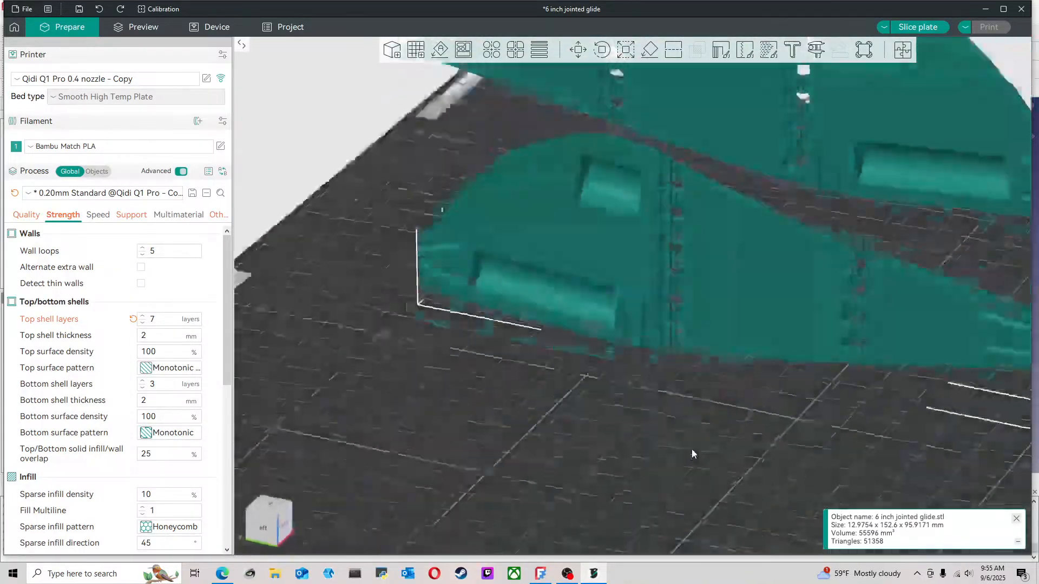
mouse_move(692, 450)
mouse_down()
mouse_move(675, 466)
mouse_move(660, 447)
mouse_move(674, 445)
mouse_up()
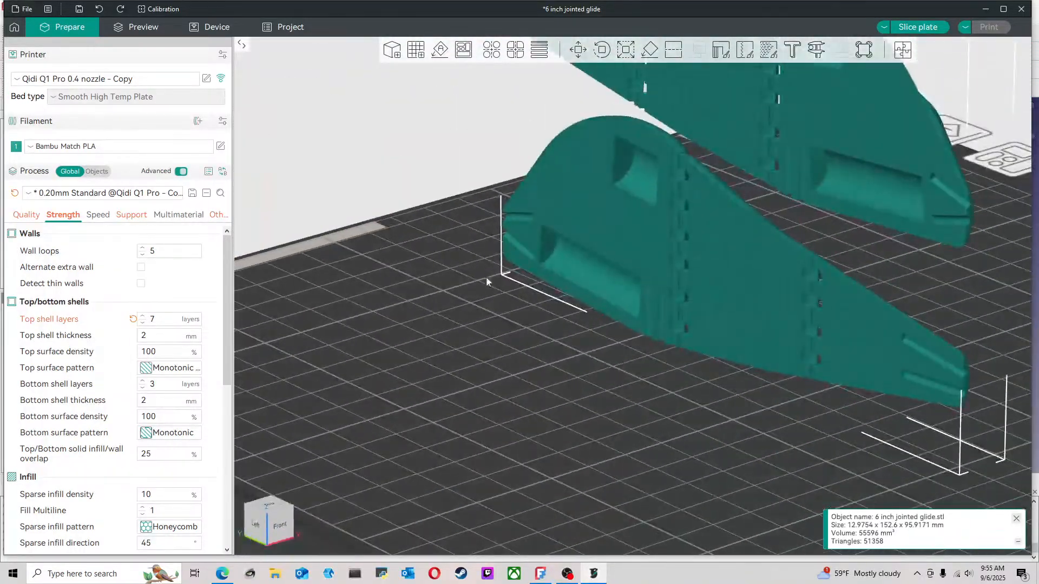
scroll(486, 277, up, 4)
right_drag(394, 298, 573, 499)
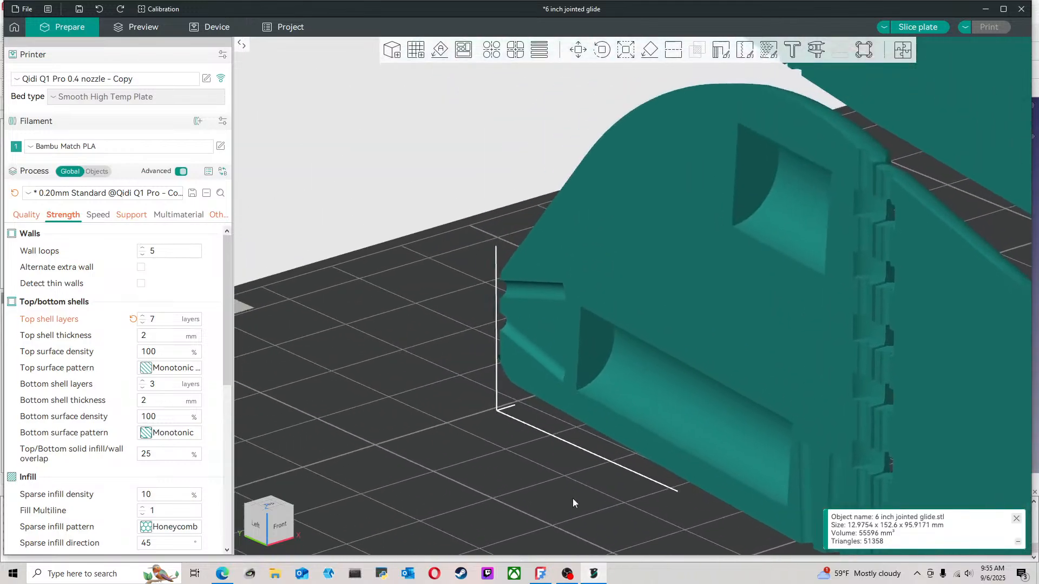
scroll(449, 364, up, 8)
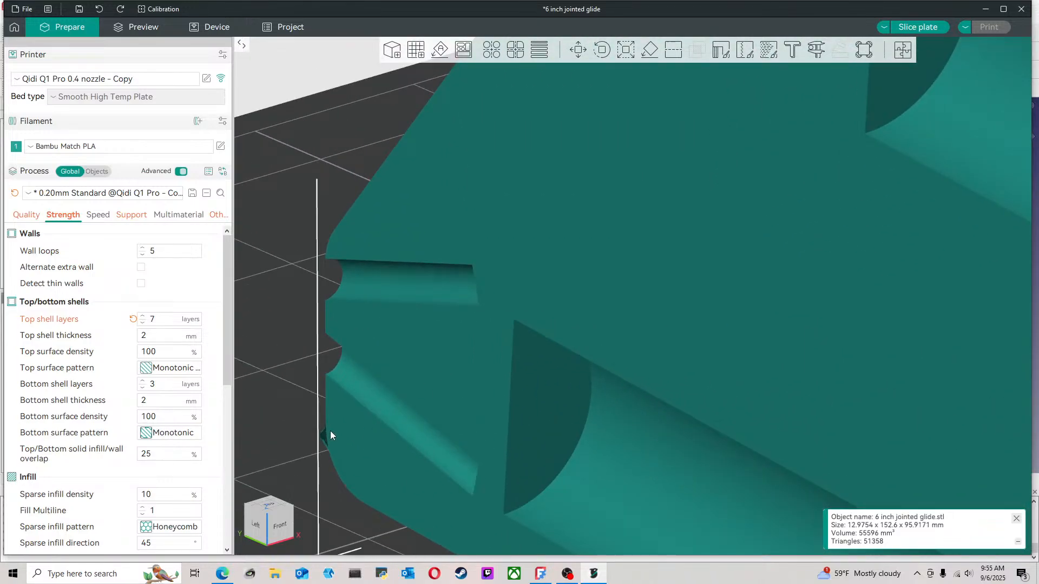
scroll(331, 431, down, 12)
drag(452, 399, 512, 377)
scroll(556, 397, up, 7)
scroll(464, 473, up, 1)
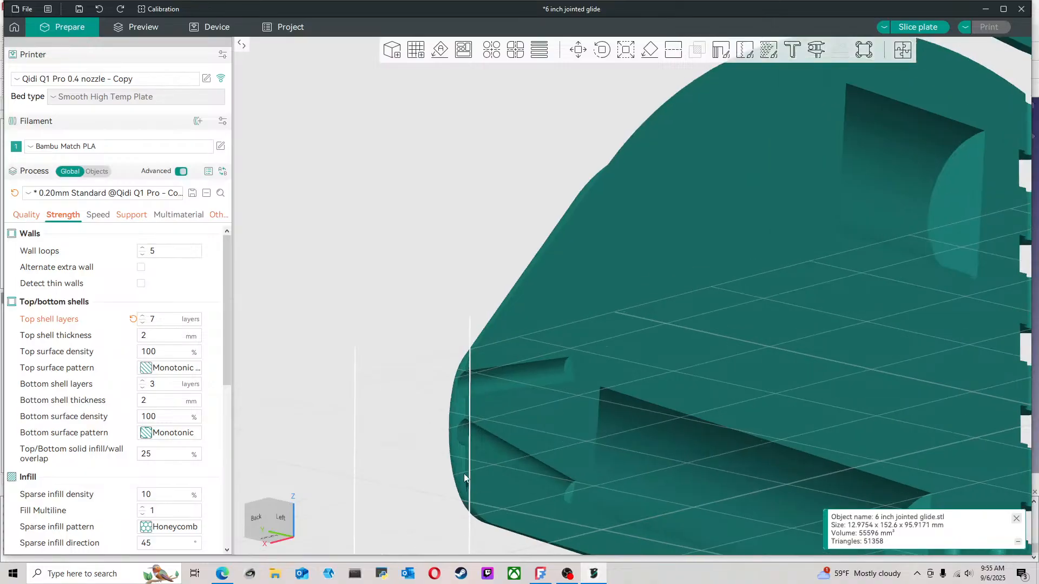
Examine the STL lure's nose slots from underneath and check both halves from their outer side
scroll(463, 473, up, 3)
drag(360, 253, 358, 245)
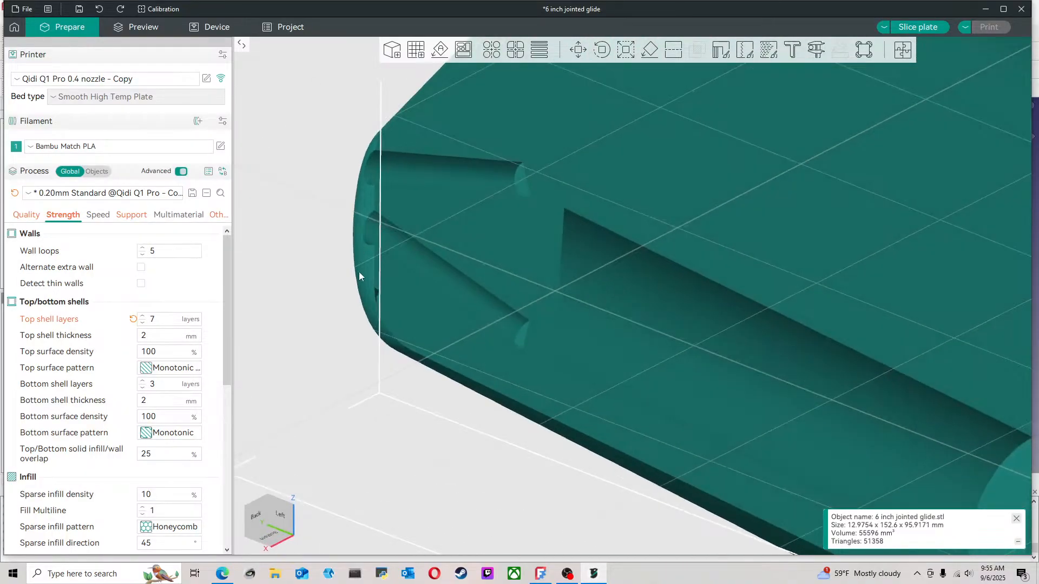
scroll(360, 292, up, 3)
scroll(490, 341, down, 3)
scroll(331, 325, up, 5)
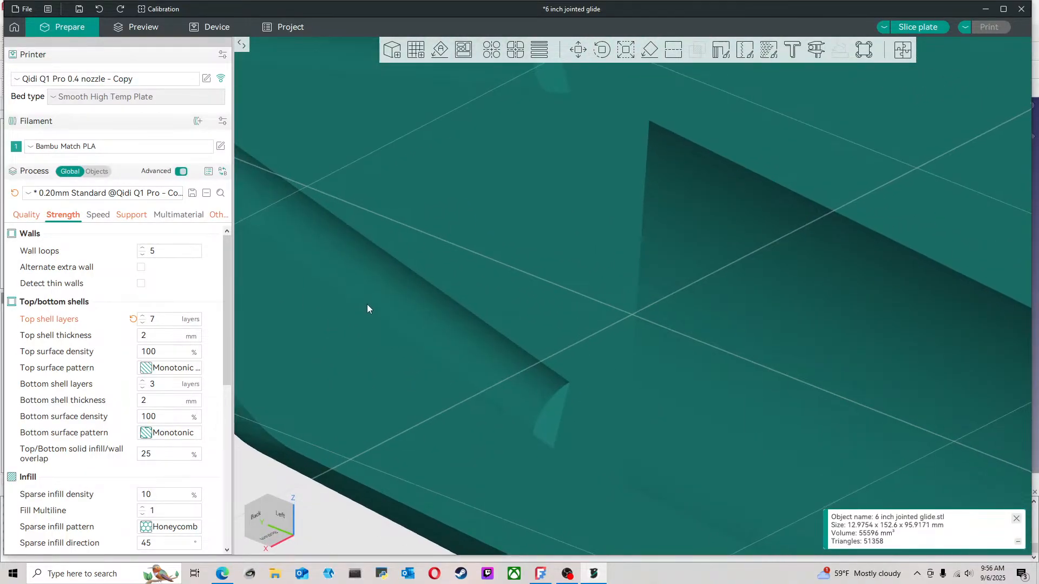
scroll(543, 332, down, 3)
scroll(450, 344, down, 4)
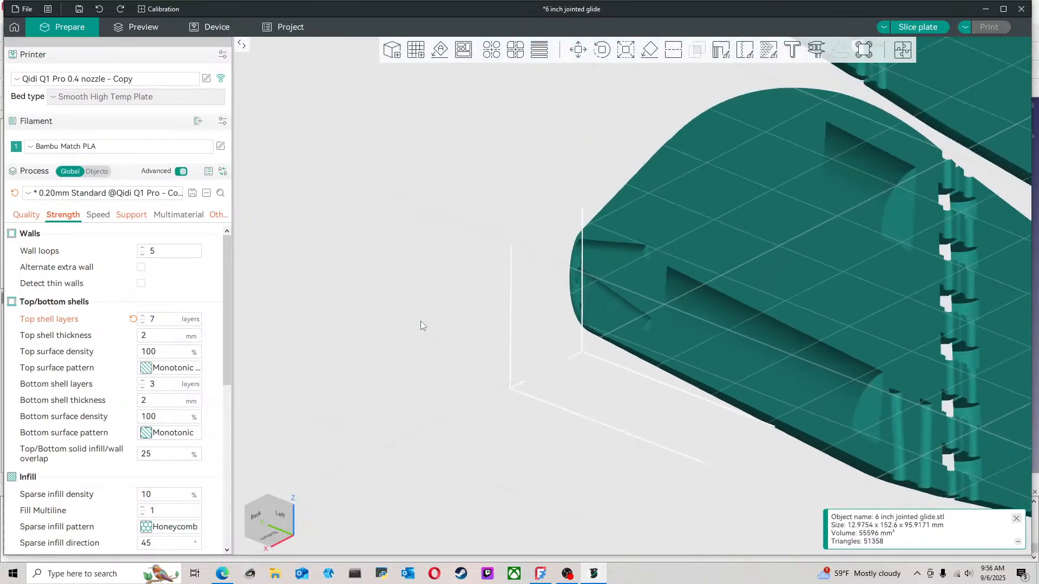
scroll(420, 321, down, 5)
drag(485, 231, 540, 279)
scroll(557, 281, down, 8)
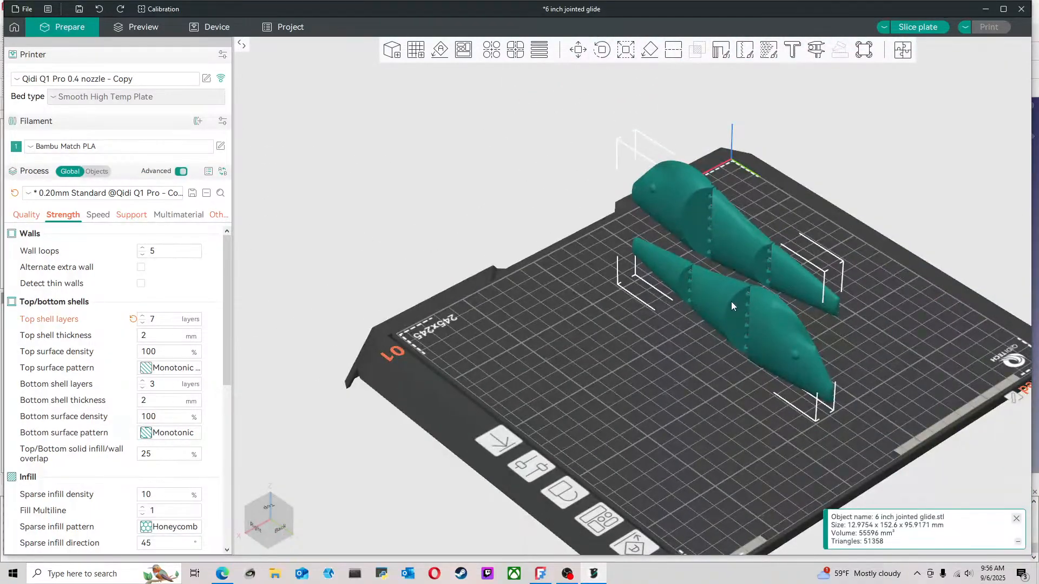
Delete the STL lure halves from the plate and switch to FreeCAD
key(Delete)
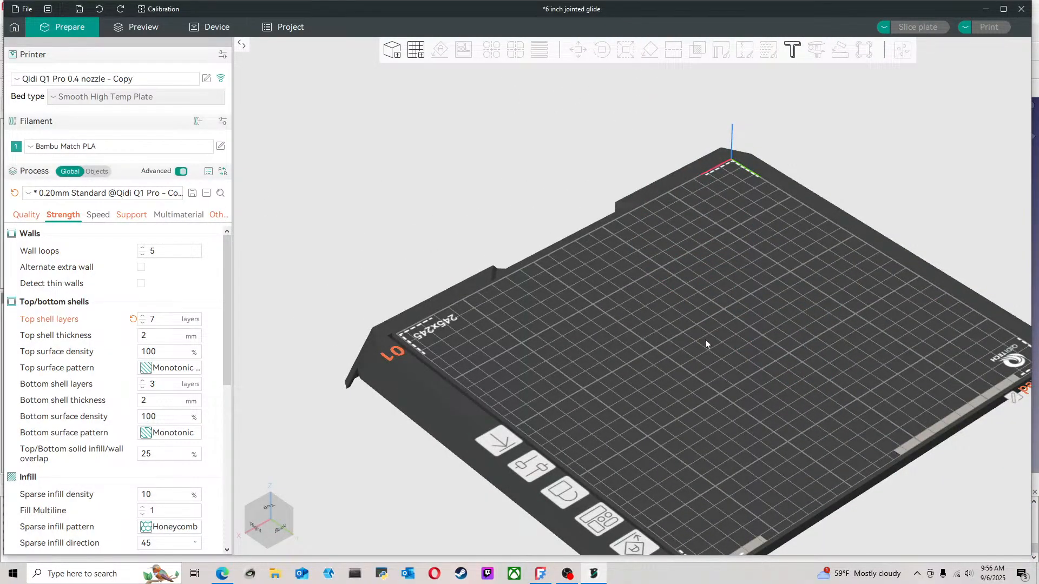
click(540, 574)
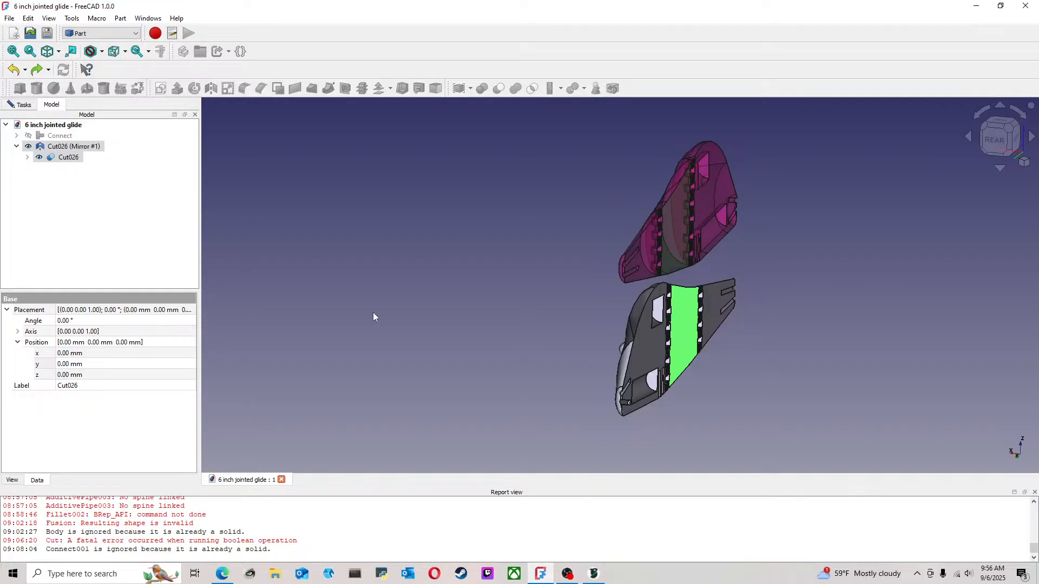
Select both lure halves, switch to the Mesh workbench and look through its commands for analysing or refining them
click(597, 273)
click(67, 146)
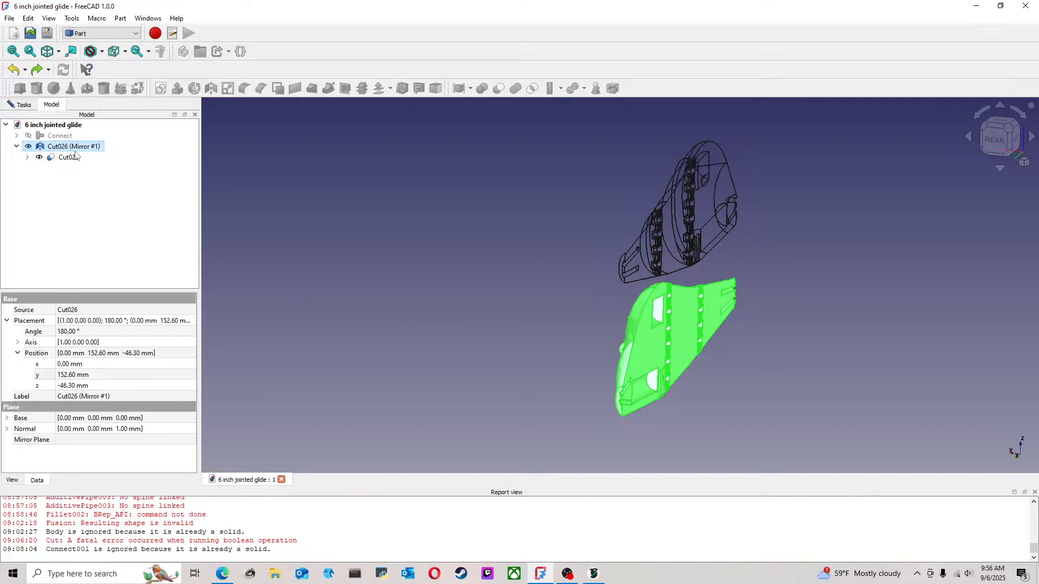
ctrl+click(71, 158)
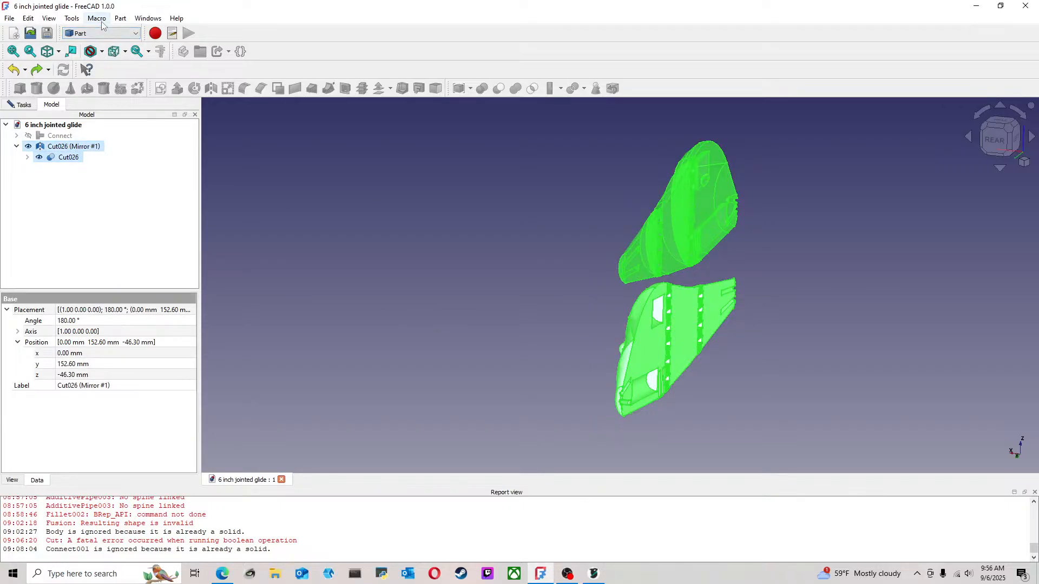
click(112, 34)
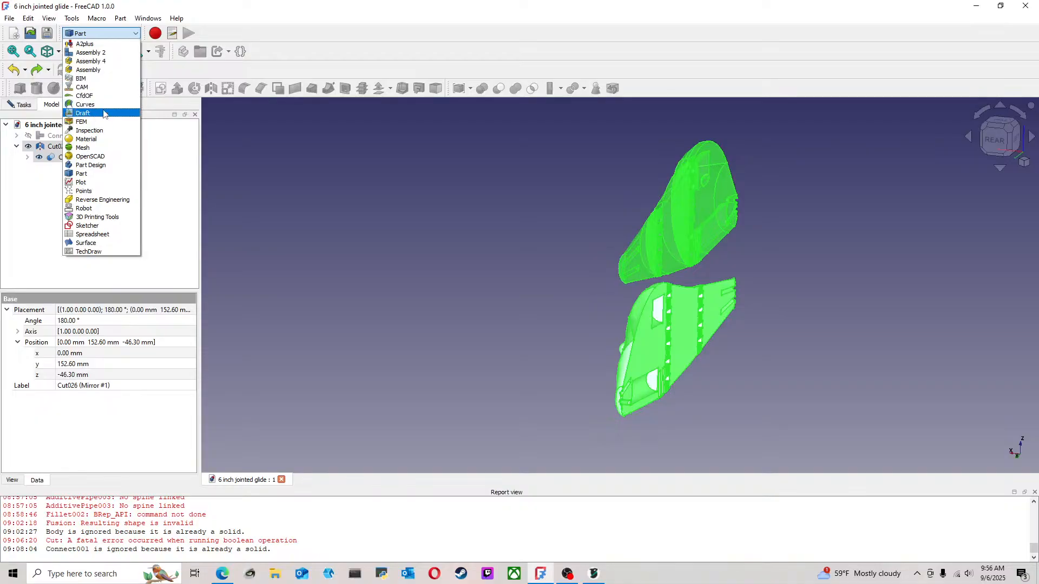
click(100, 147)
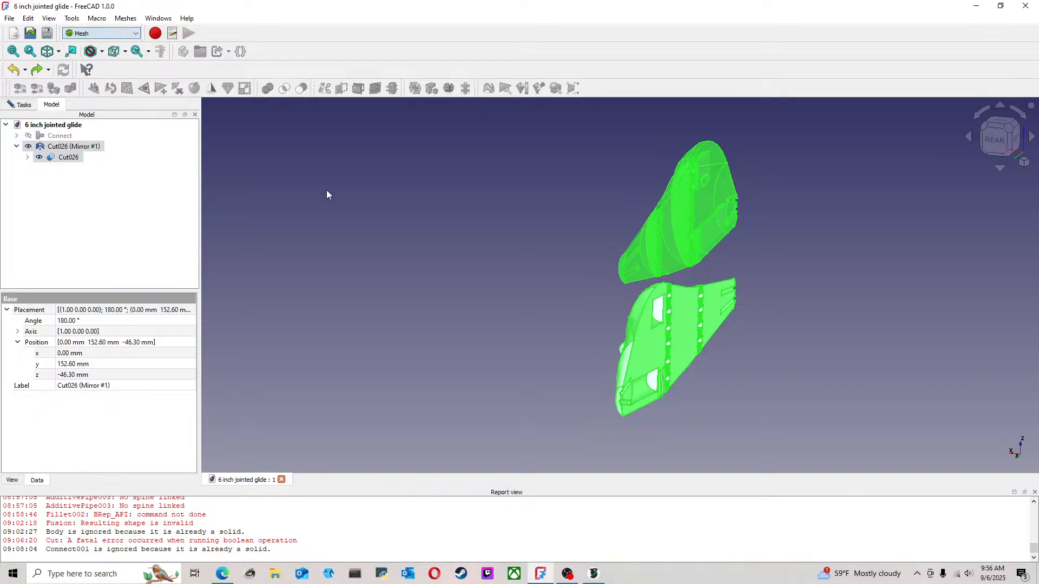
click(125, 18)
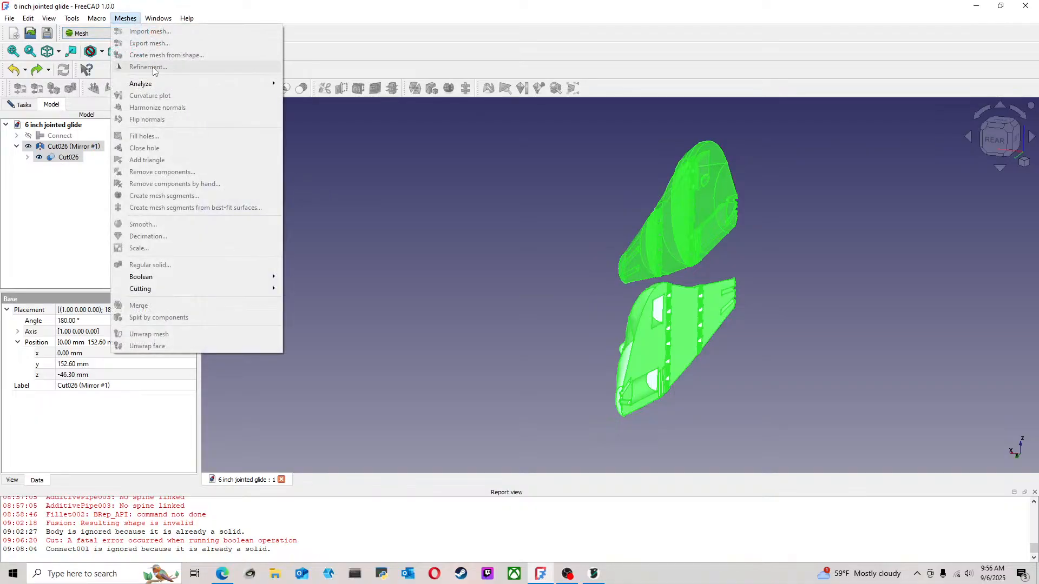
mouse_move(151, 85)
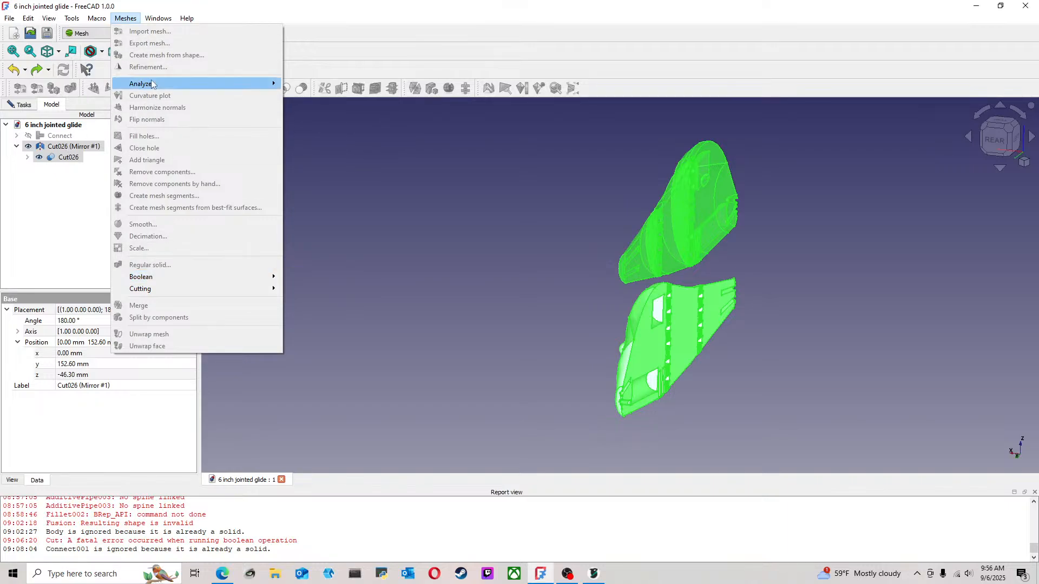
Check which mesh commands are available with only the mirrored lure half selected
click(71, 177)
click(76, 148)
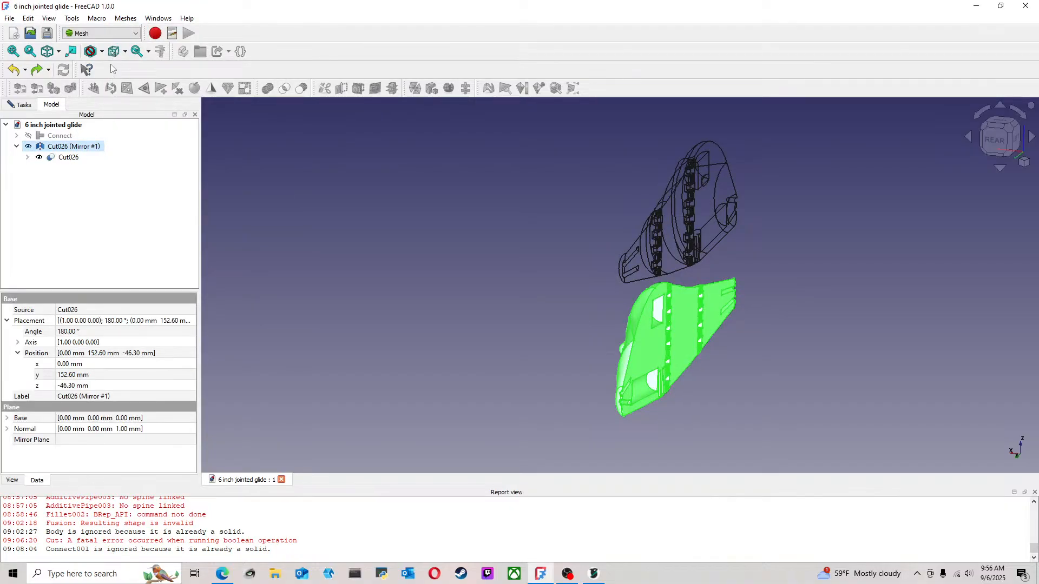
click(126, 18)
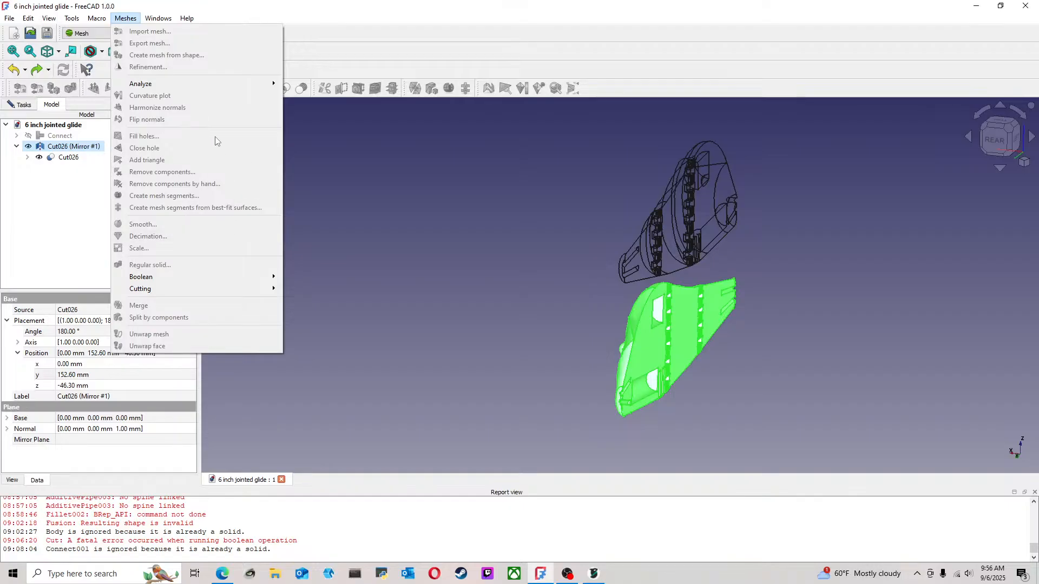
mouse_move(226, 83)
click(398, 176)
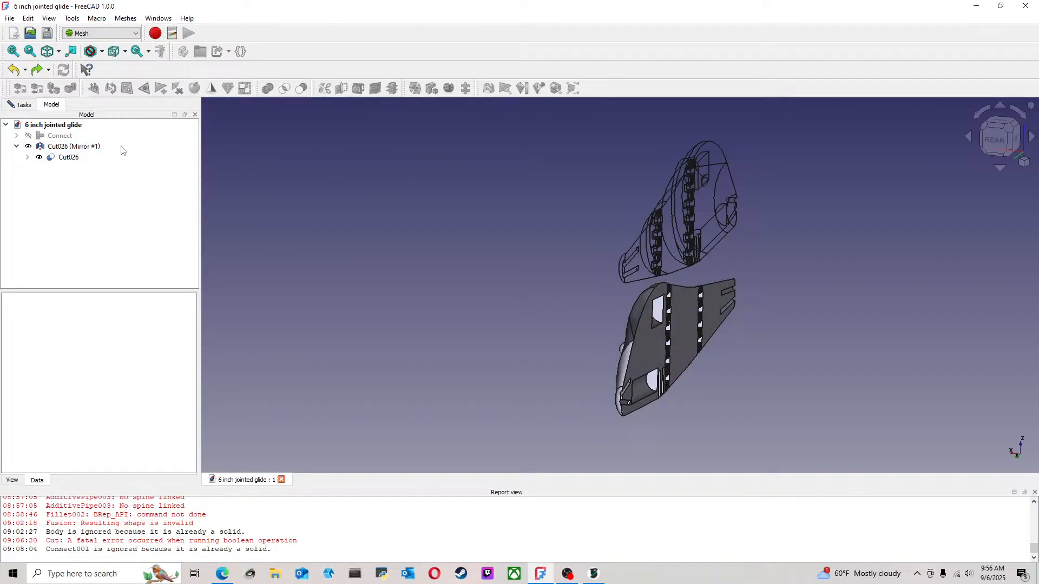
Examine both lure halves from their outer side and check the mesh commands with the original half Cut026 selected
click(74, 146)
ctrl+click(68, 161)
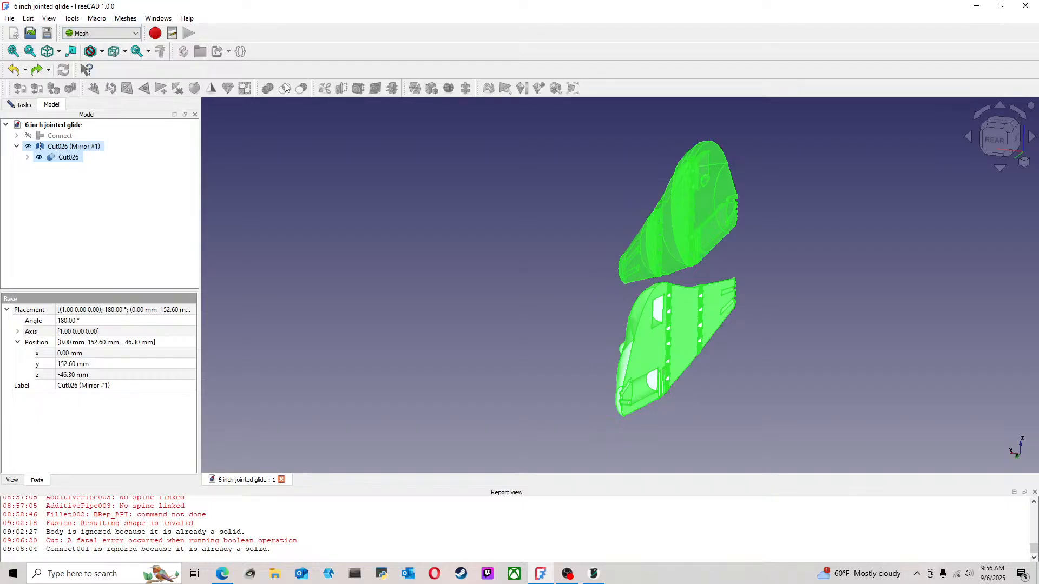
click(166, 170)
middle_drag(496, 201, 642, 223)
click(548, 301)
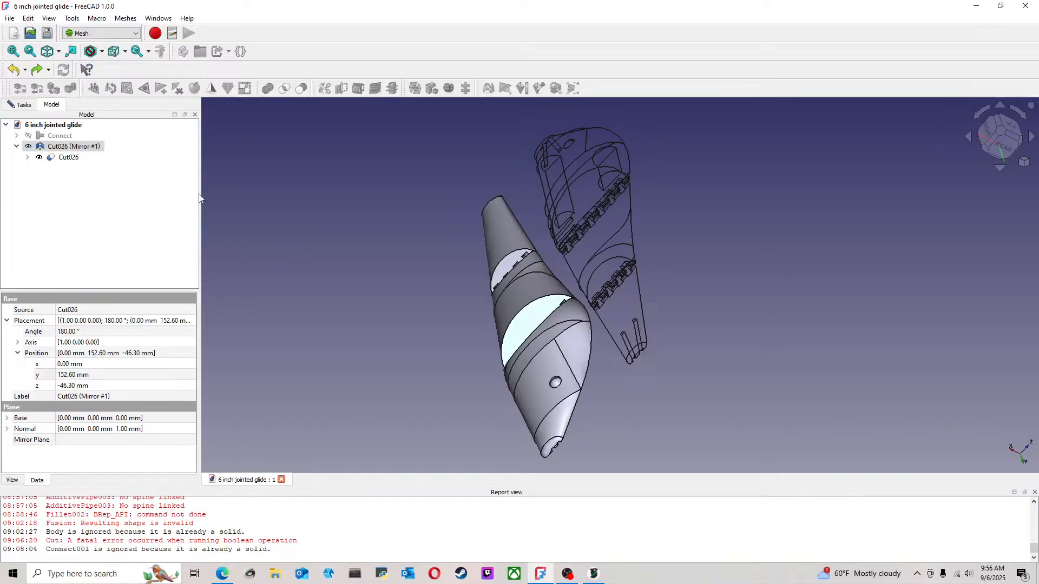
click(579, 191)
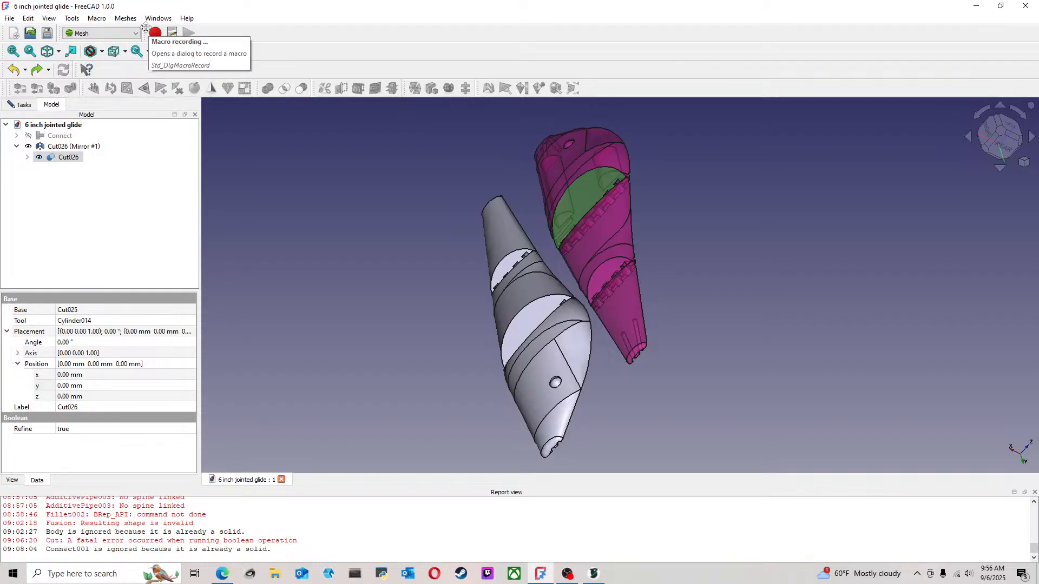
click(138, 20)
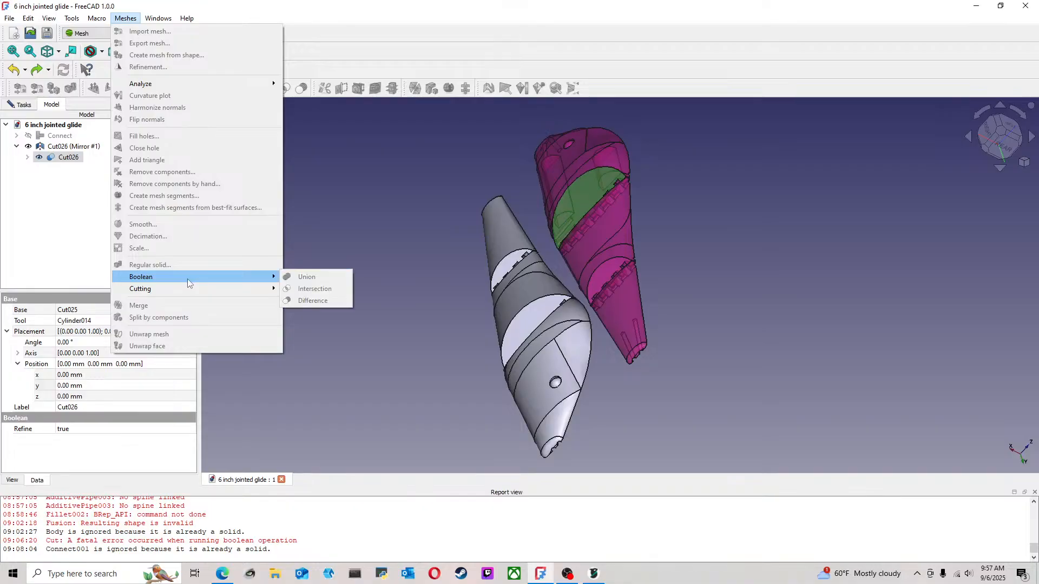
mouse_move(185, 292)
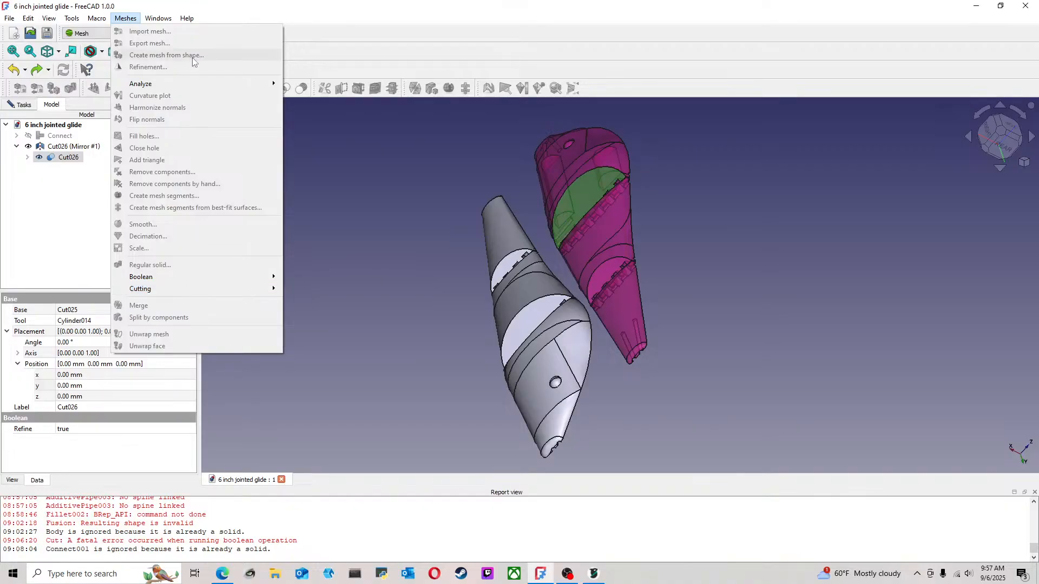
click(336, 180)
Reselect both lure halves together and look through the mesh analysis commands again
click(61, 148)
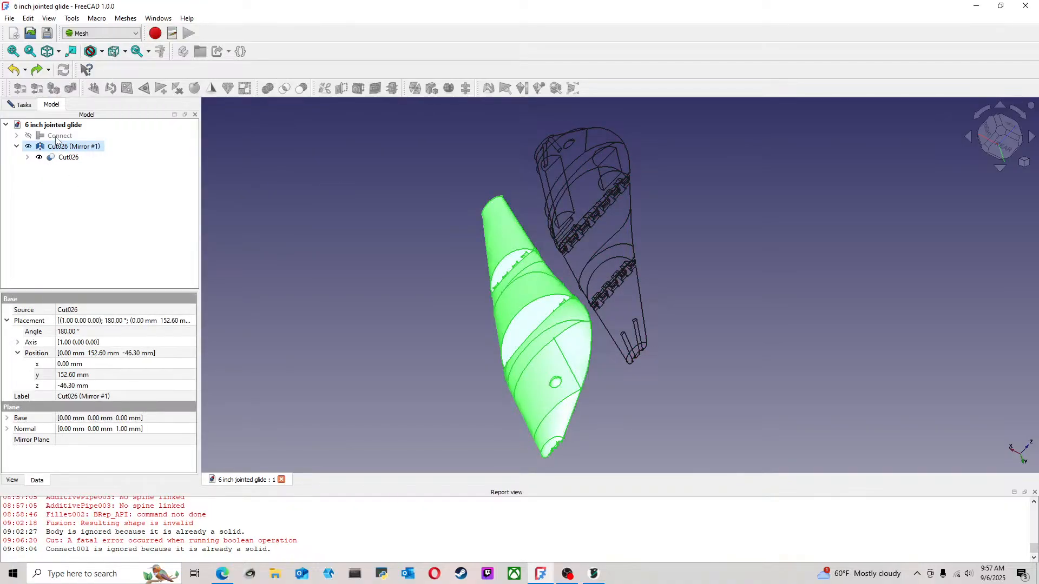
ctrl+click(68, 157)
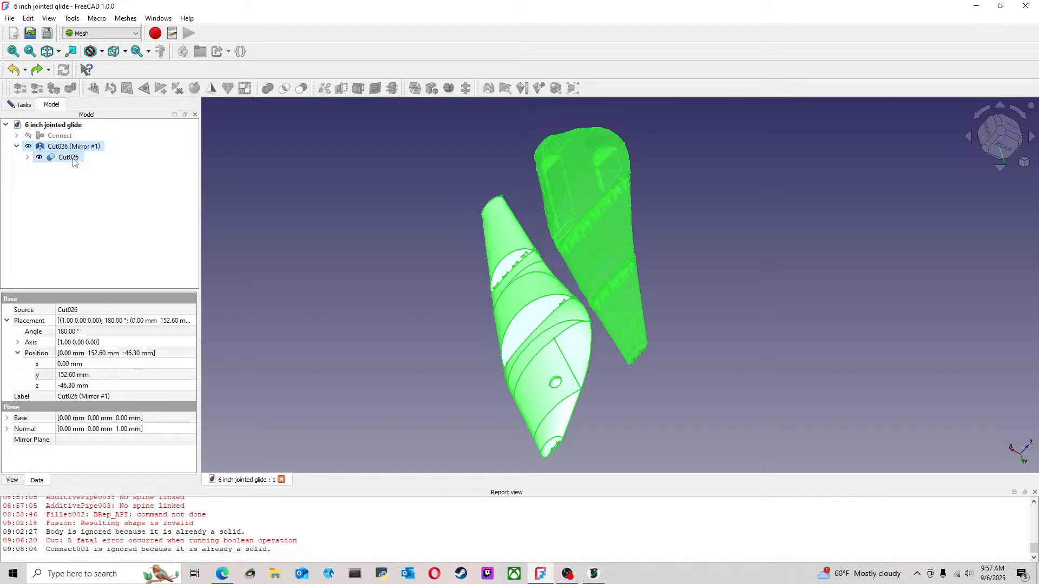
click(126, 17)
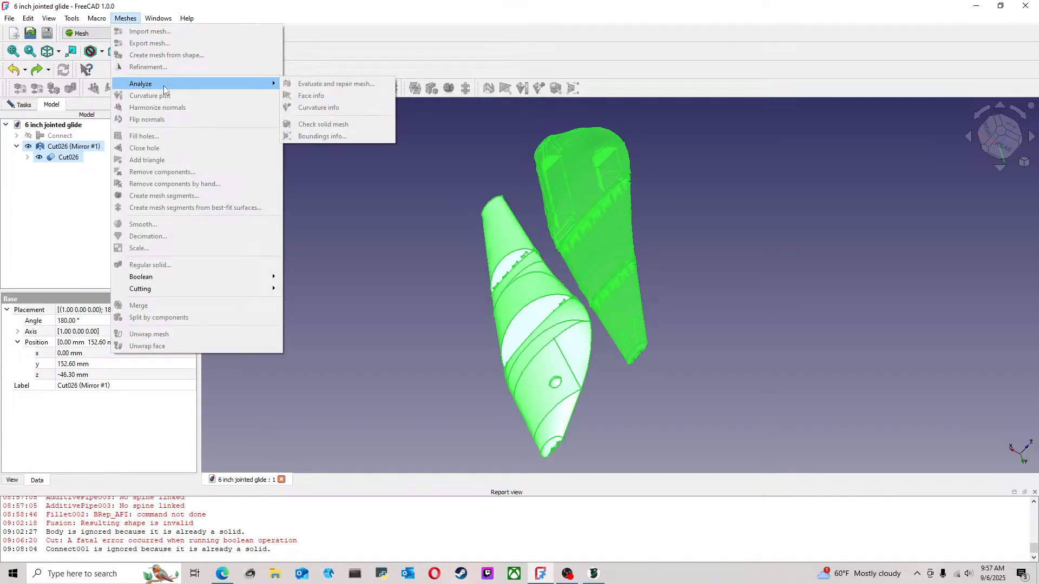
click(359, 229)
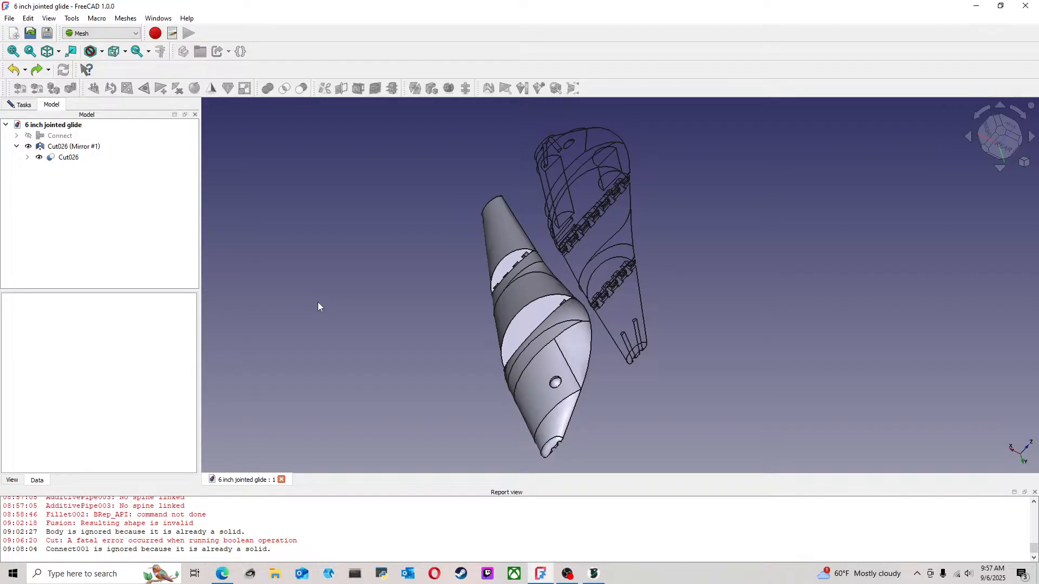
Try the FEM workbench with the original half Cut026 selected and return to the Part workbench
click(108, 34)
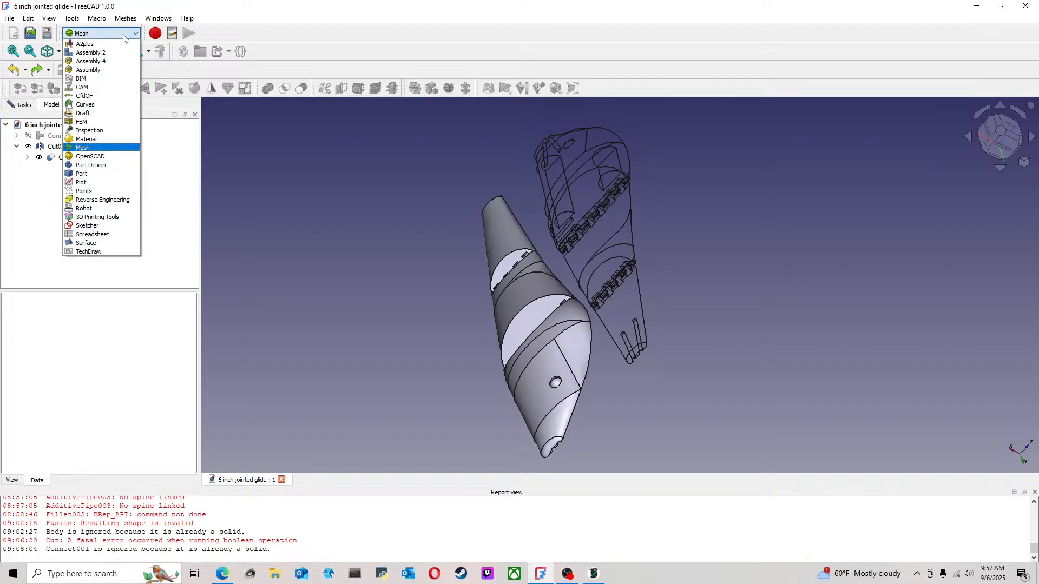
click(95, 122)
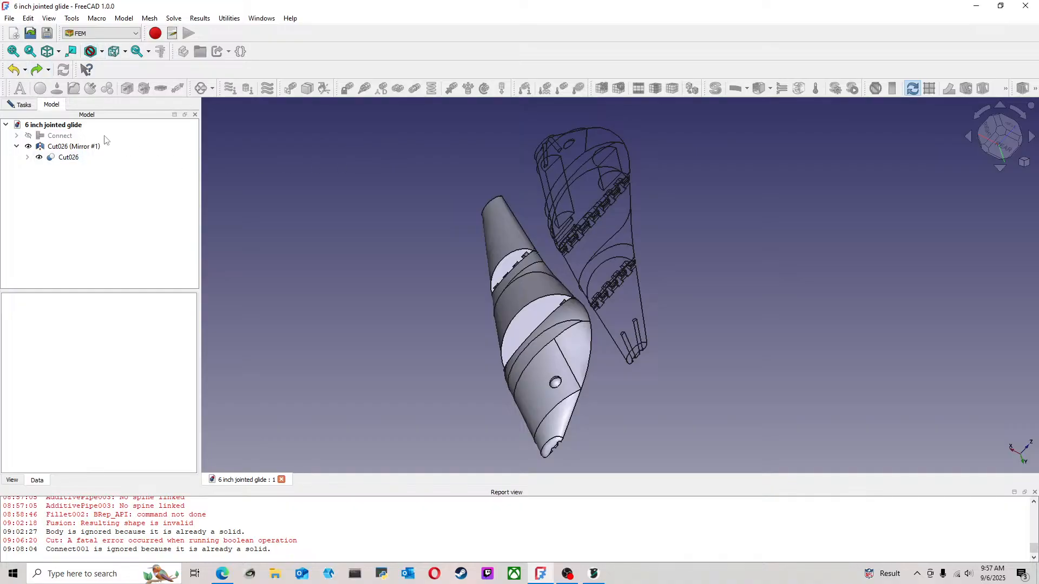
click(54, 146)
click(60, 157)
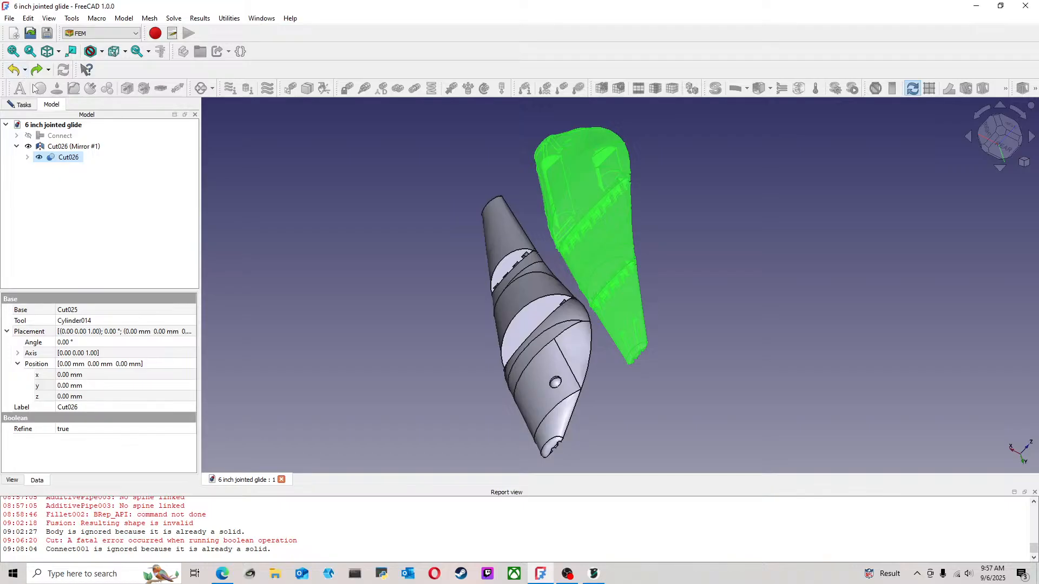
click(104, 33)
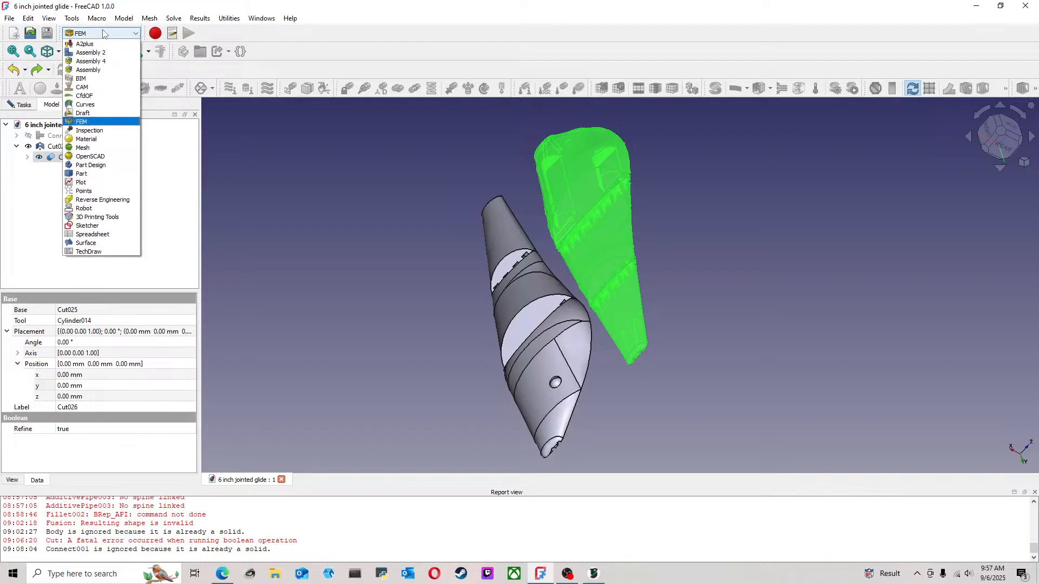
click(94, 172)
Examine the two lure halves at an angle and look through the Part commands with the mirrored half selected
click(367, 189)
click(80, 148)
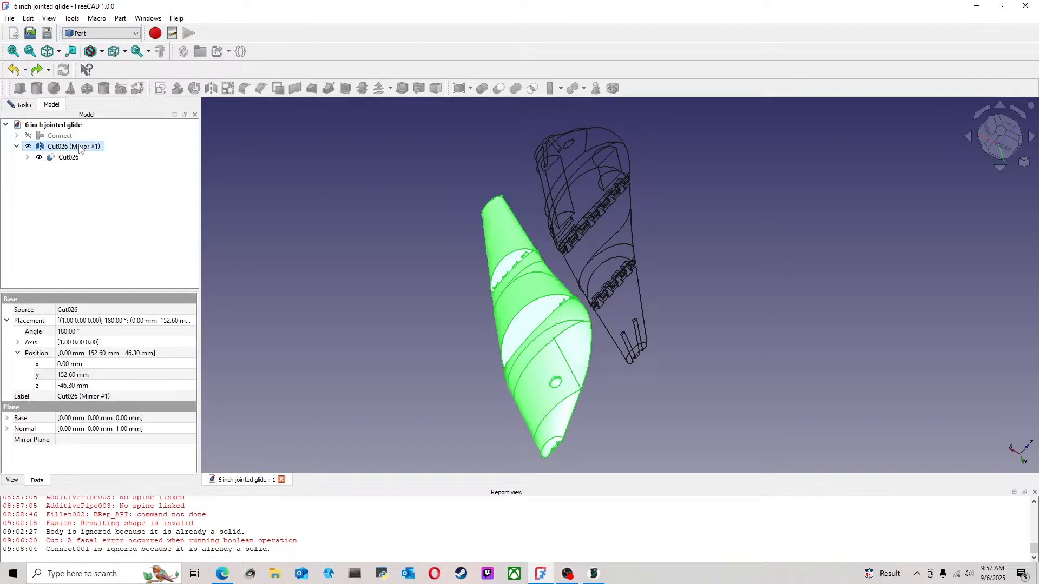
click(391, 232)
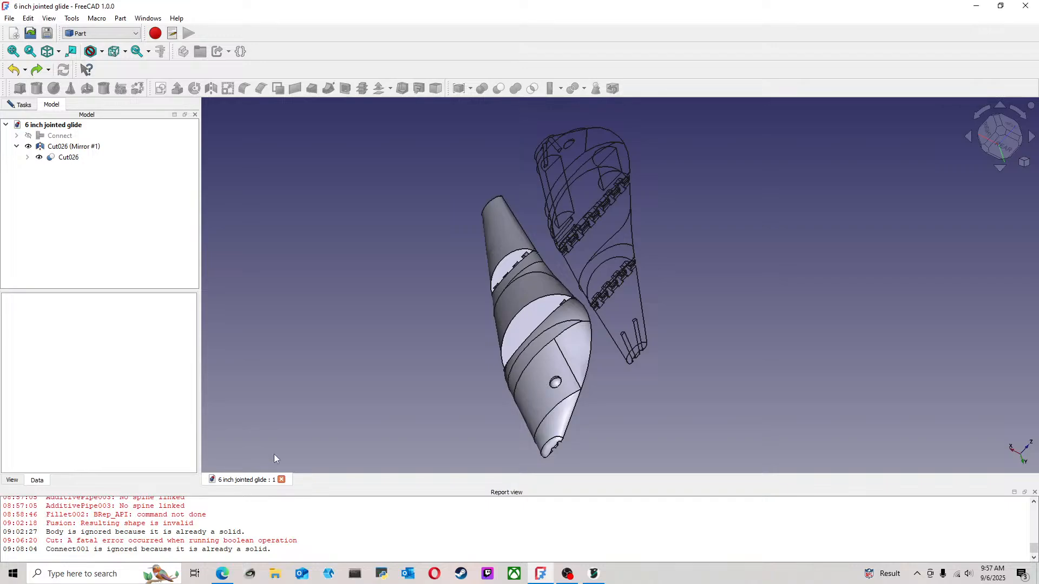
click(579, 268)
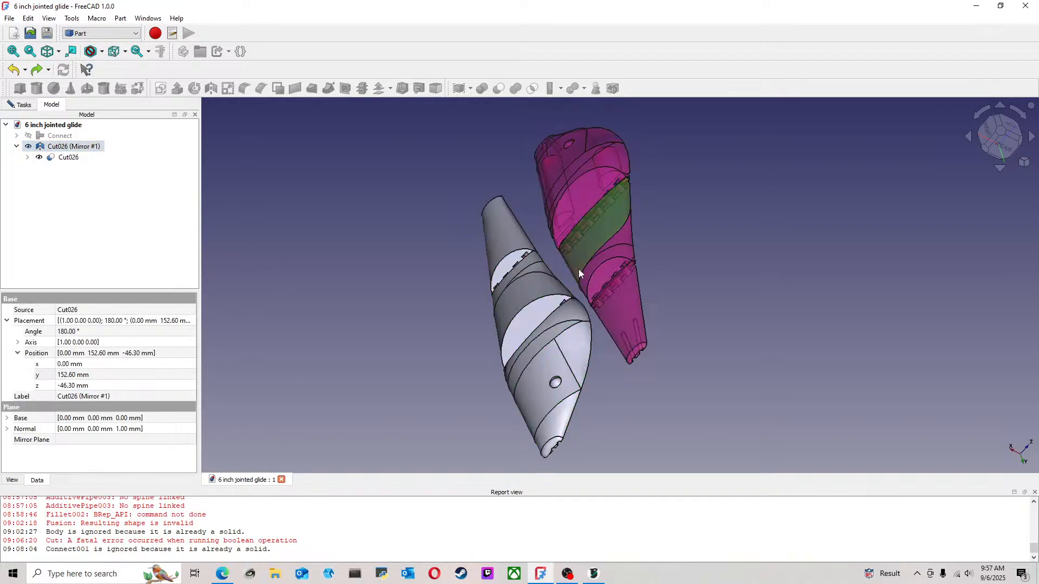
click(668, 203)
middle_drag(668, 203, 750, 164)
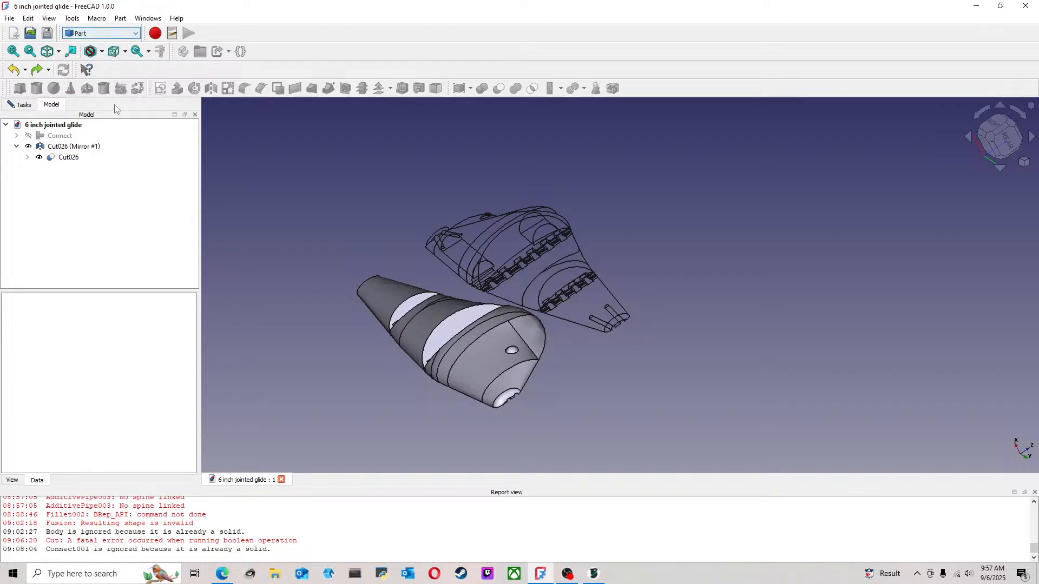
click(440, 311)
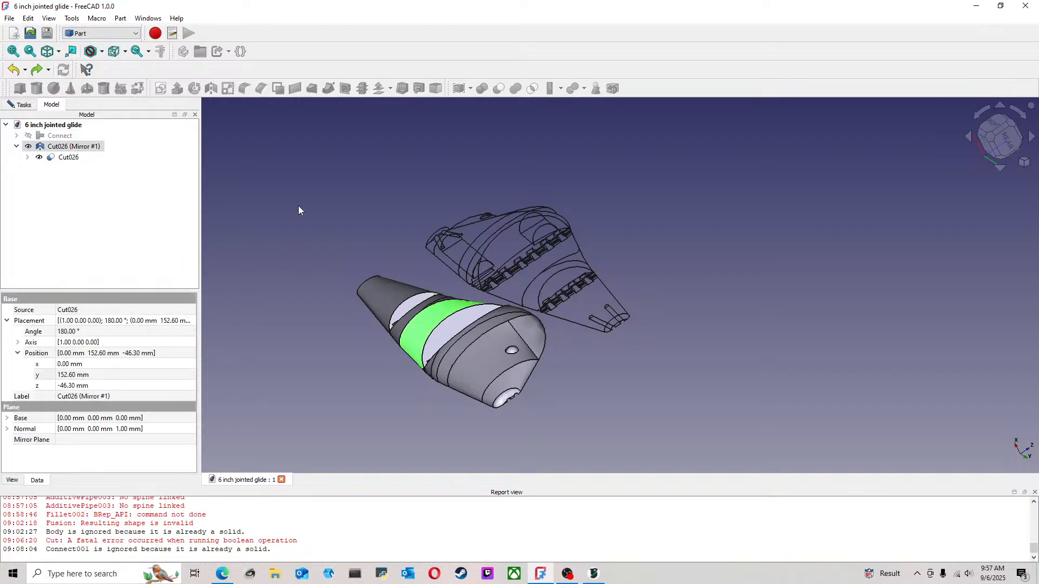
click(123, 17)
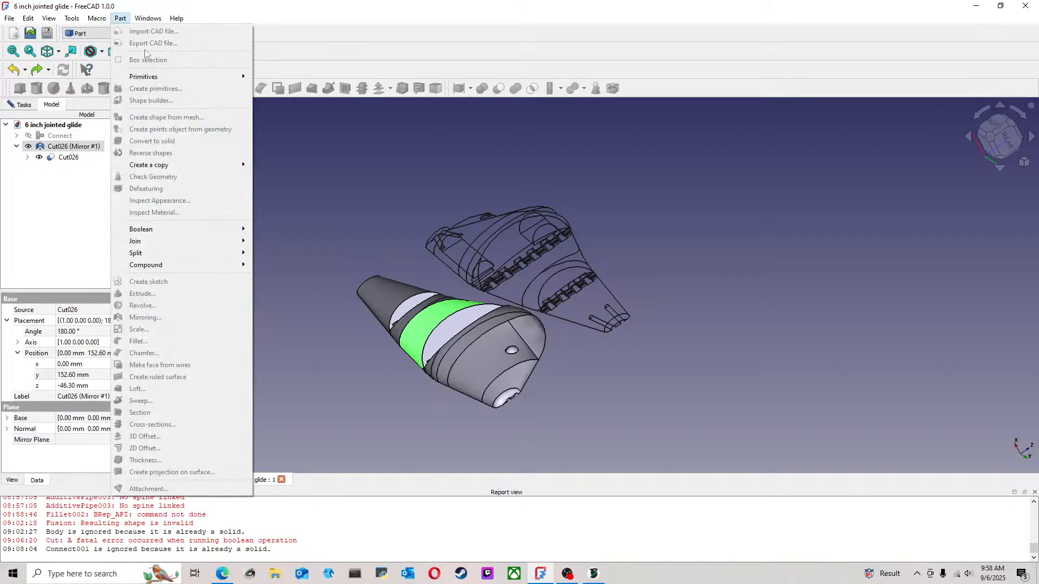
click(308, 221)
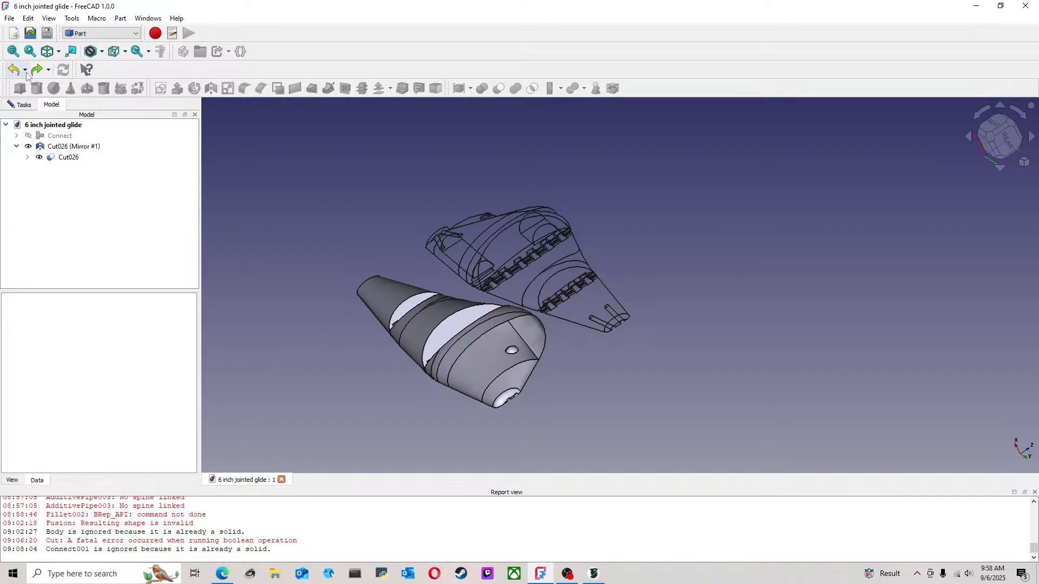
Open the original lure half Cut026 for transforming
click(72, 147)
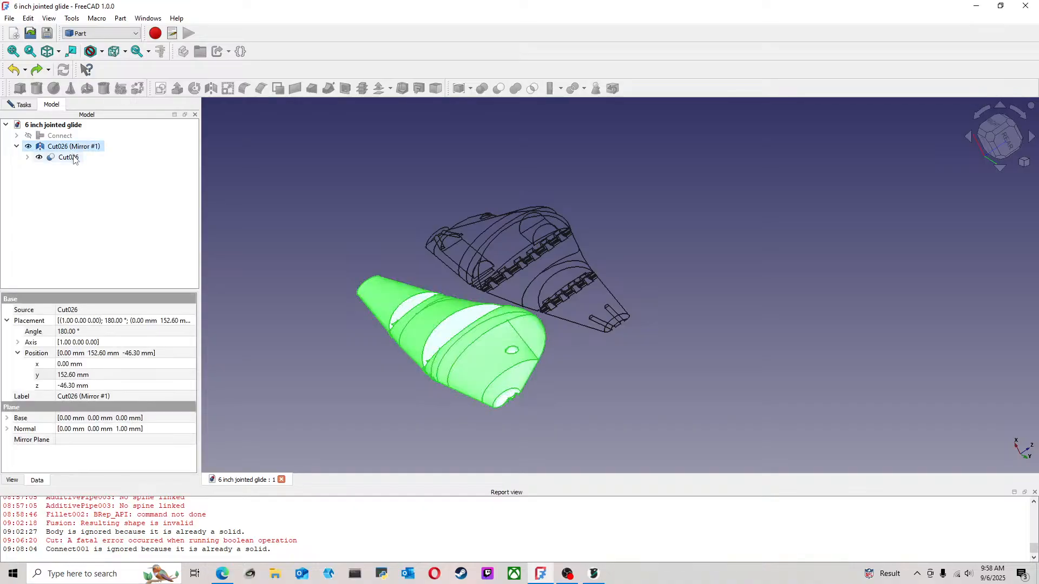
ctrl+click(69, 158)
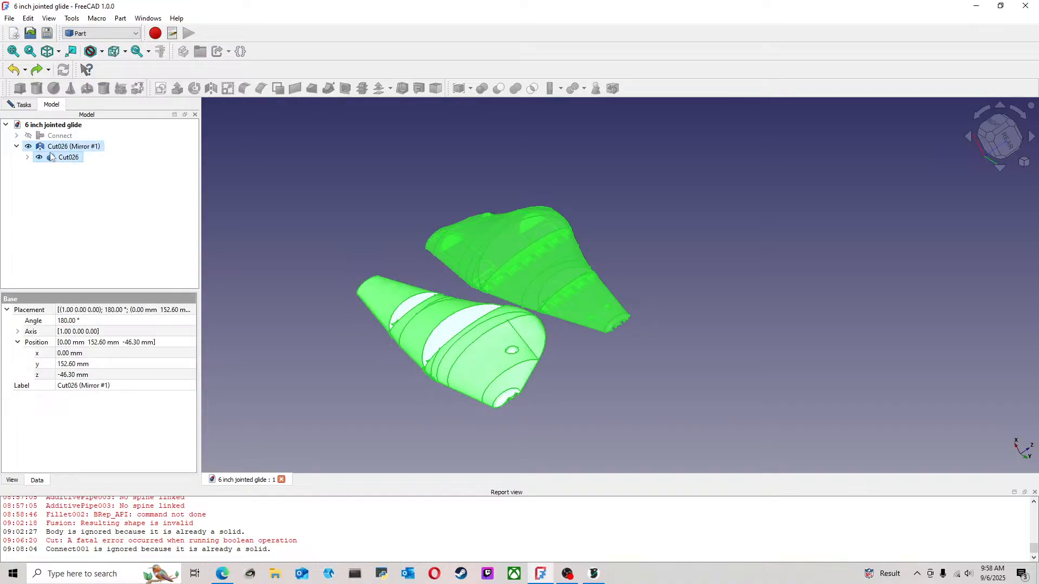
click(61, 151)
right_click(65, 150)
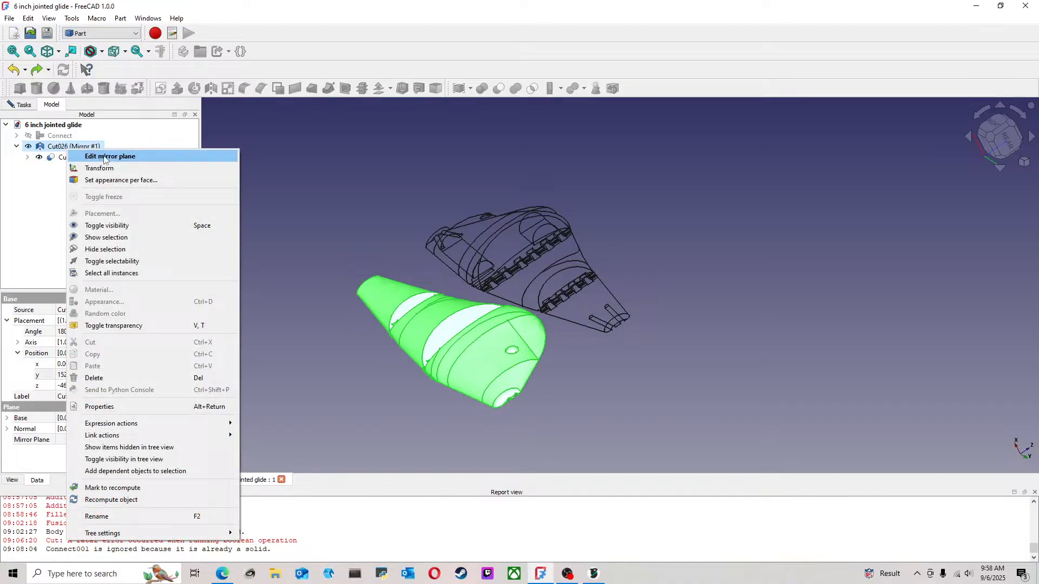
click(49, 159)
double_click(49, 158)
click(232, 172)
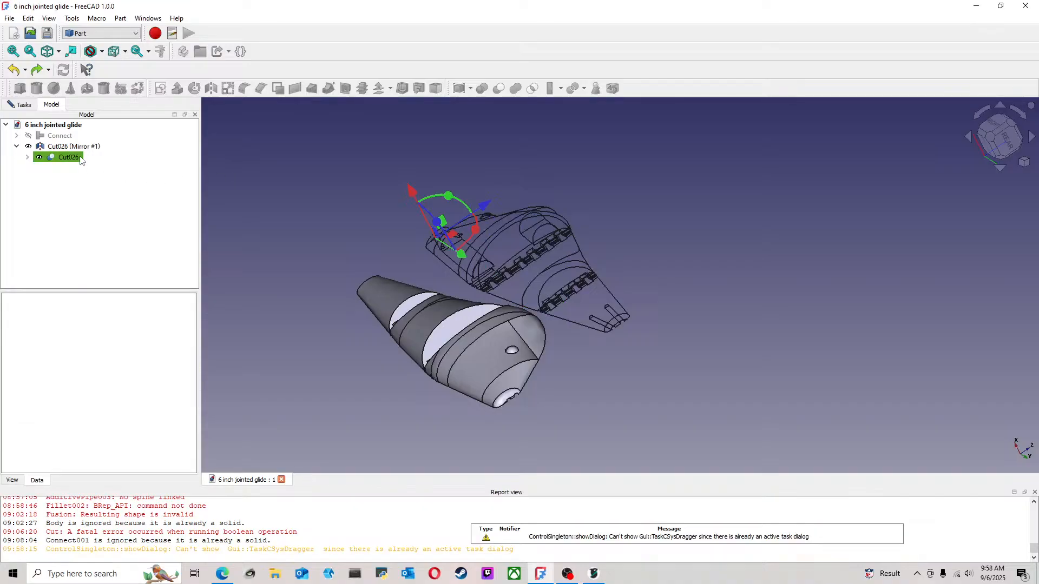
Toggle the visibility of the mirrored lure half off and back on
click(81, 147)
key(space)
key(space)
click(248, 181)
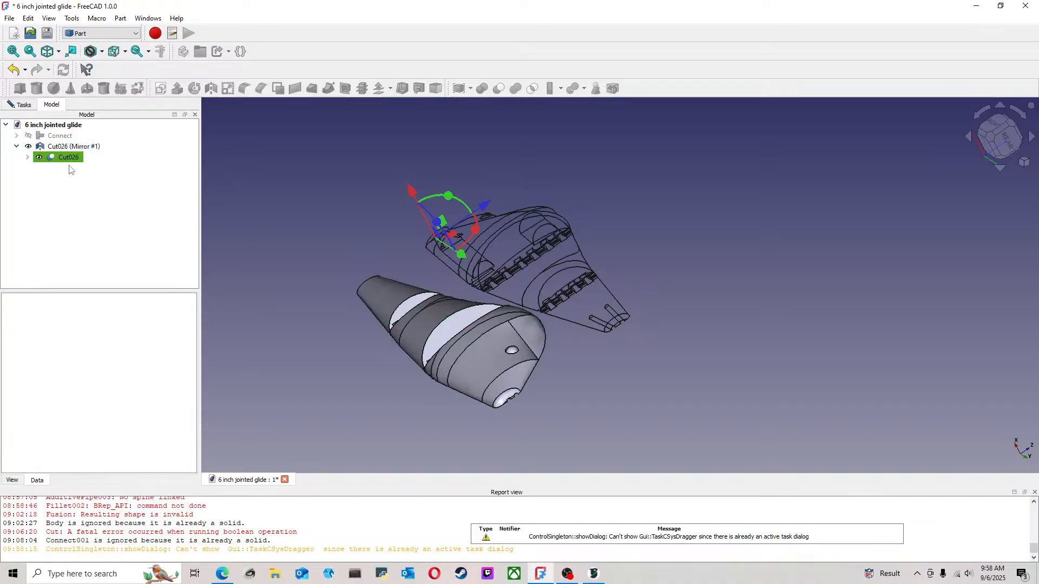
Switch to OrcaSlicer
click(76, 151)
click(244, 170)
click(594, 574)
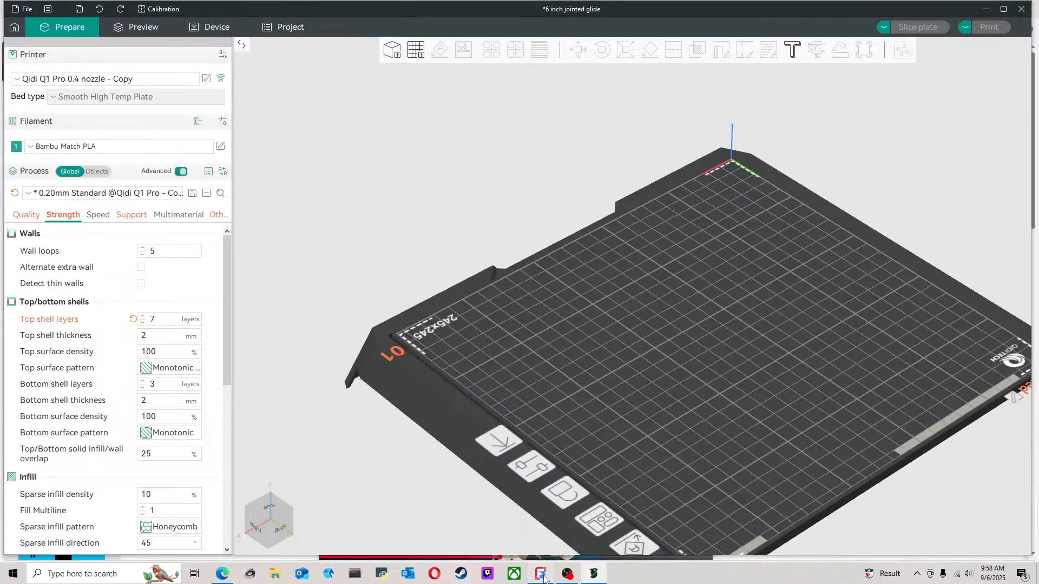
Switch to FreeCAD and save the 6 inch jointed glide document
click(541, 575)
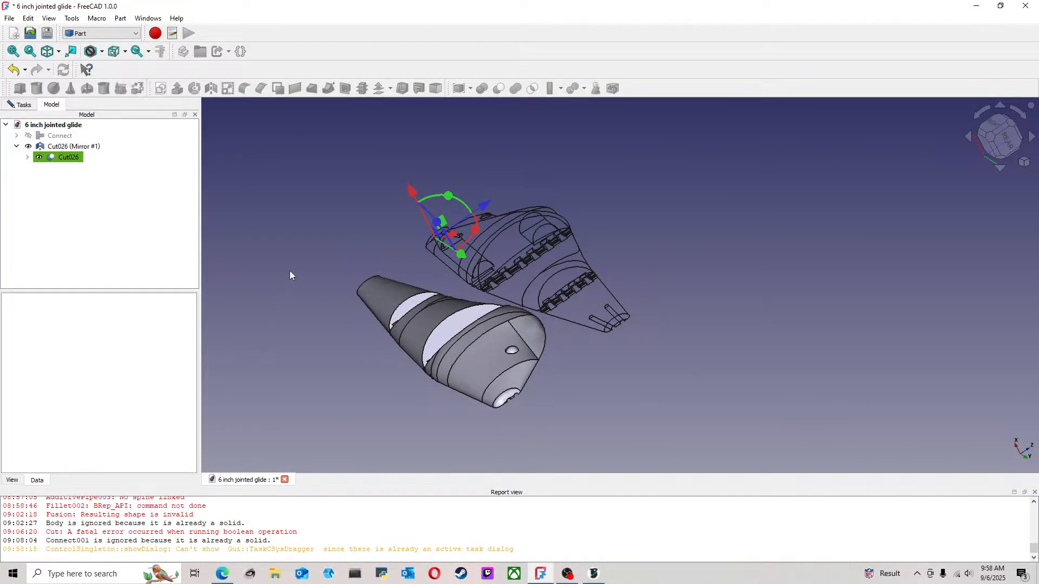
click(72, 156)
click(76, 151)
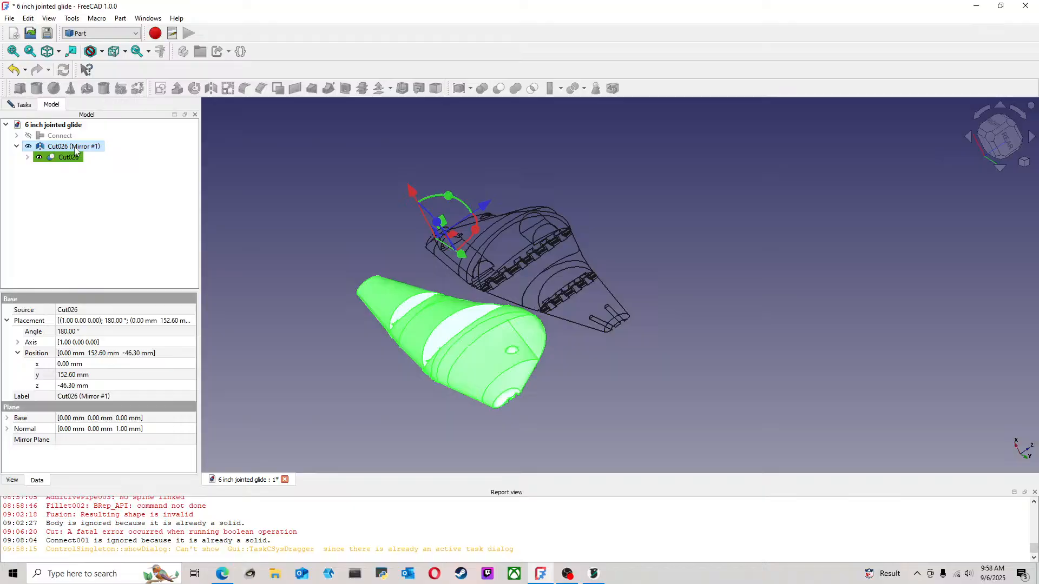
click(384, 433)
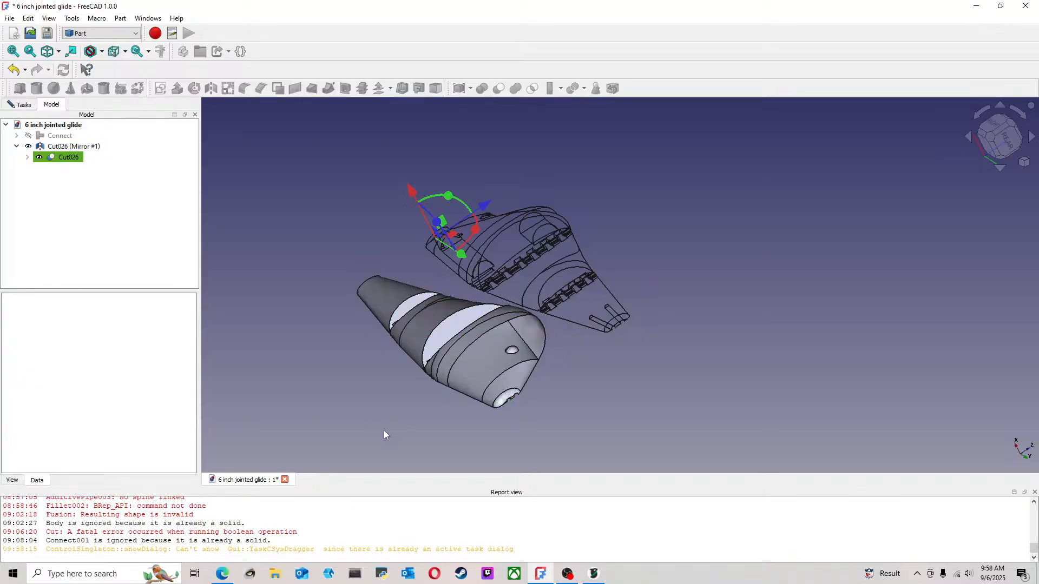
click(9, 18)
click(53, 124)
right_click(543, 572)
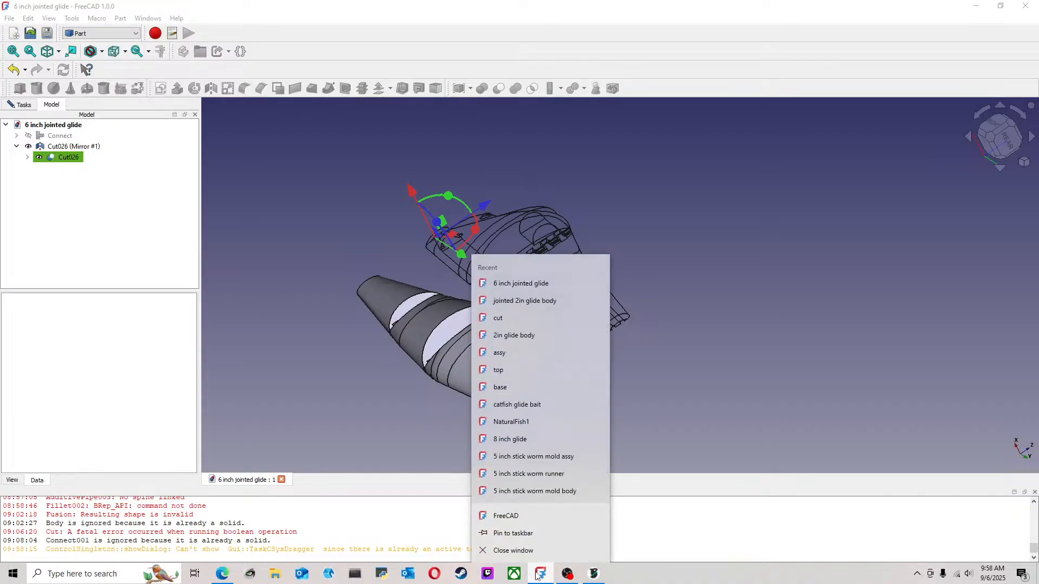
click(645, 406)
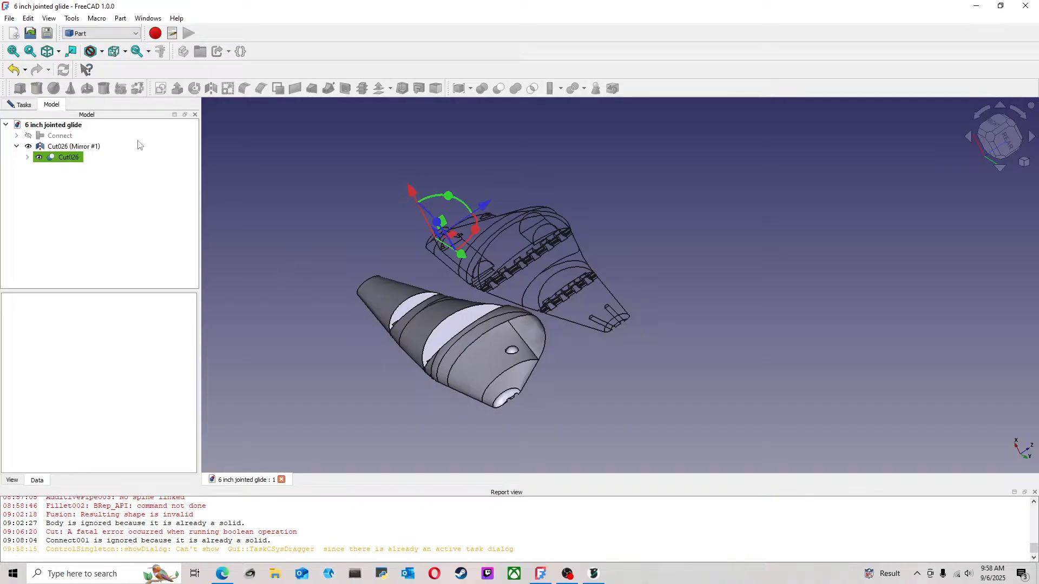
Toggle the visibility of the mirrored lure half off and on, and try toggling the original half Cut026
click(72, 147)
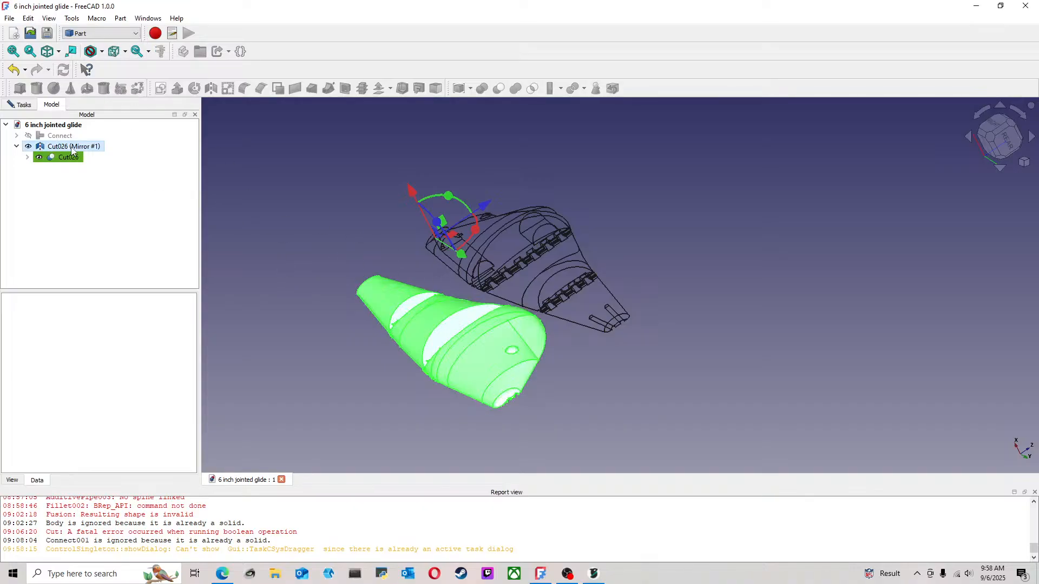
click(101, 179)
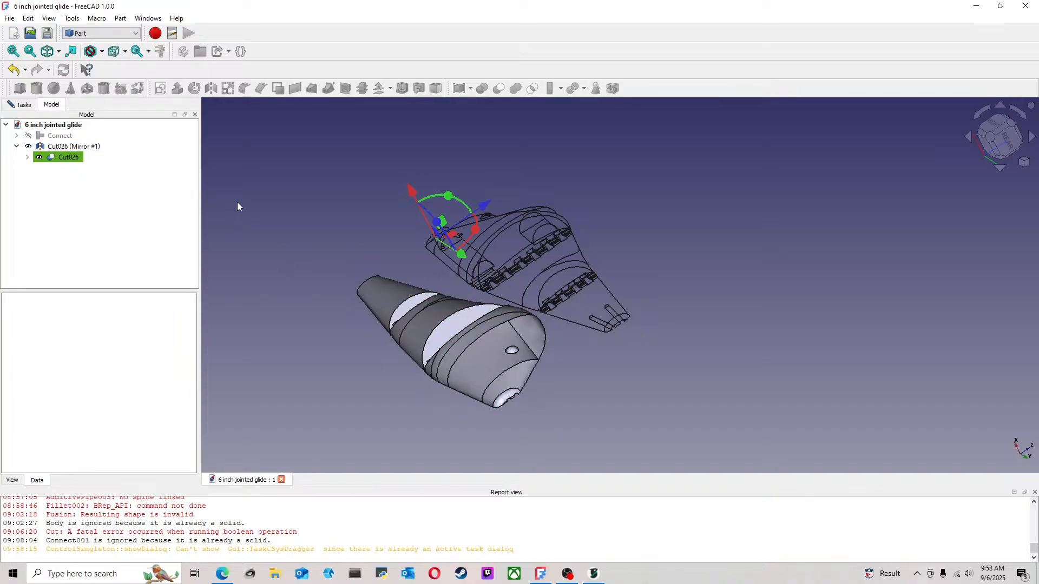
click(66, 158)
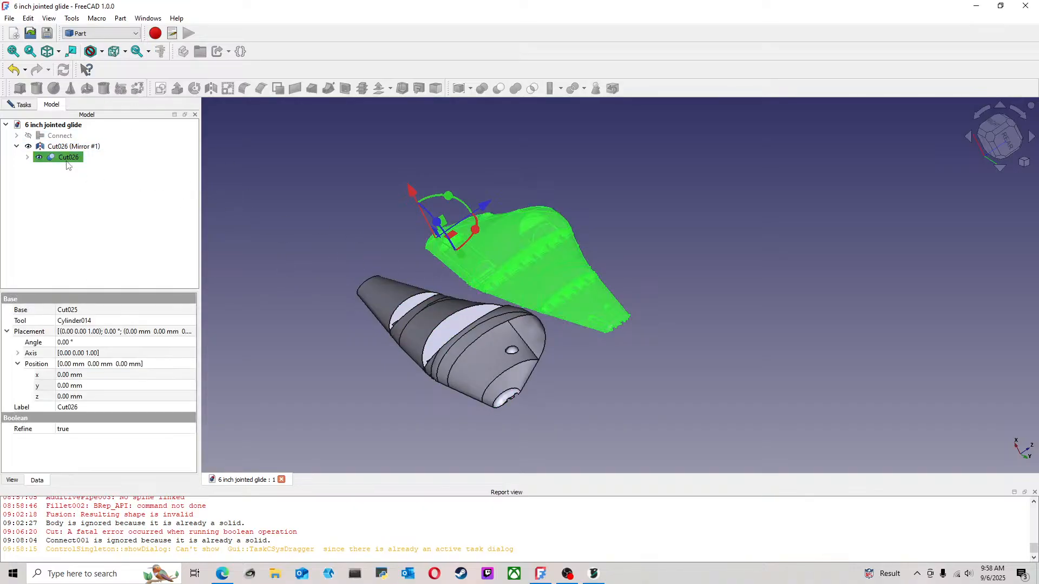
click(266, 187)
click(95, 146)
key(space)
key(space)
click(80, 155)
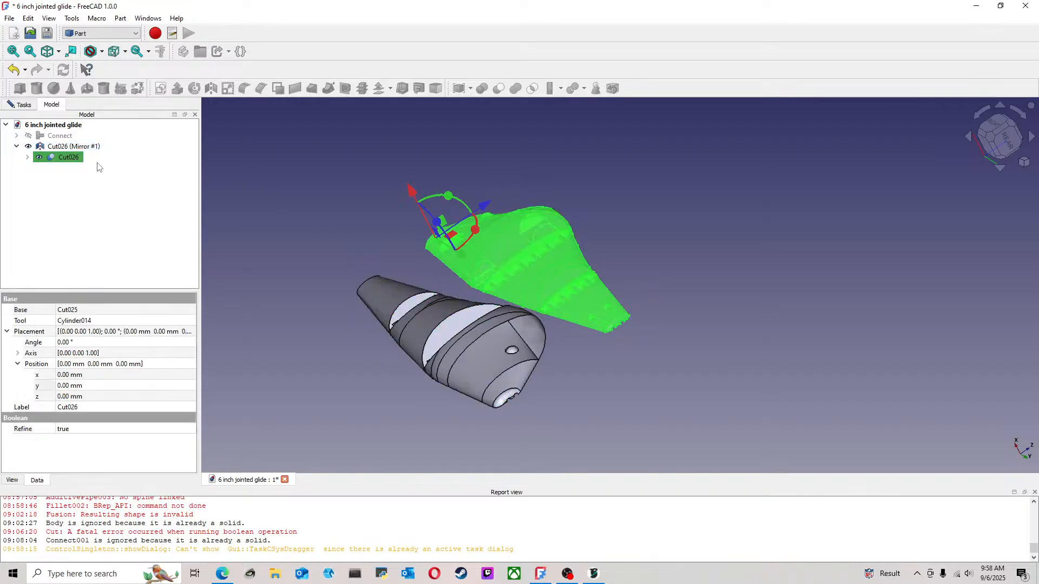
key(space)
click(150, 157)
Close the open geometry check results and return to the model tree
click(30, 107)
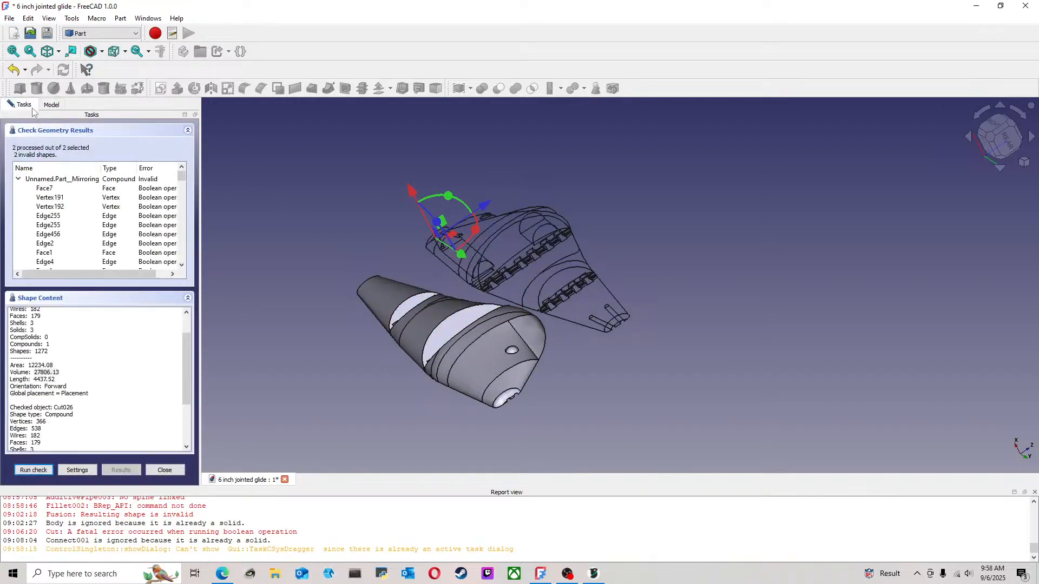
click(171, 469)
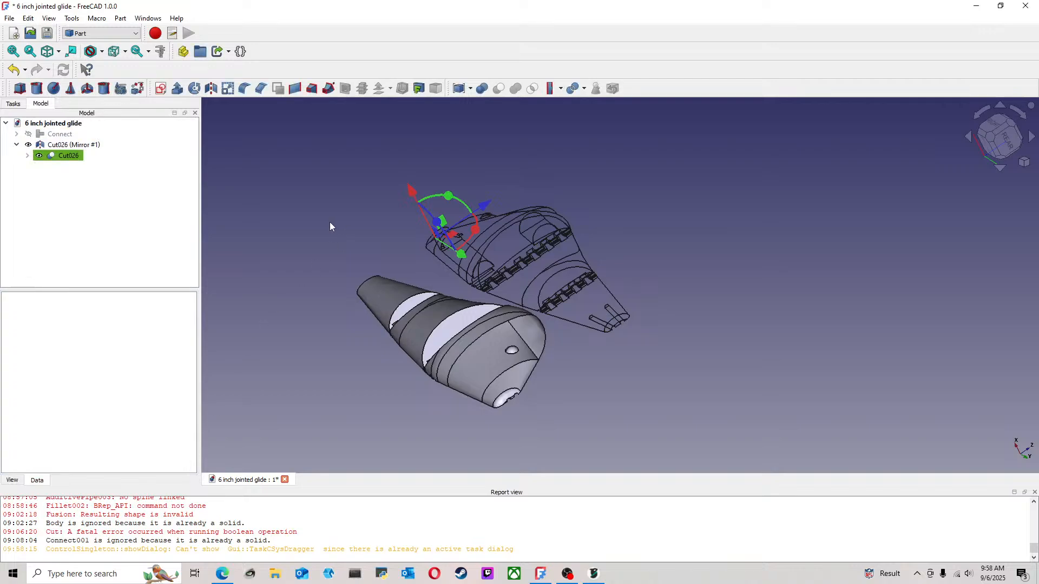
click(63, 150)
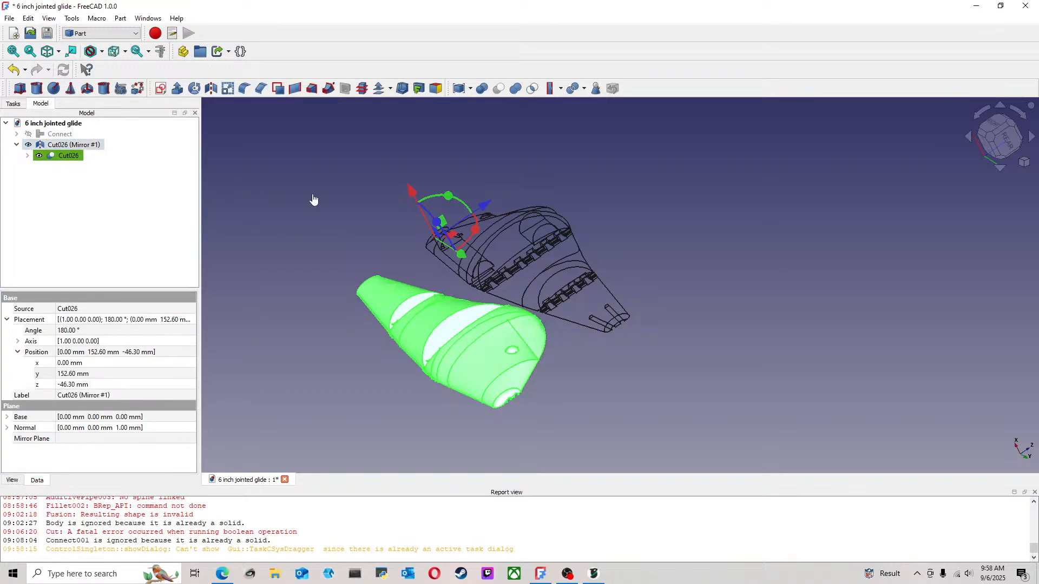
click(228, 213)
In the Mesh workbench, create meshes from both lure halves using standard tessellation with 10 µm surface deviation and 30° angular deviation
click(96, 146)
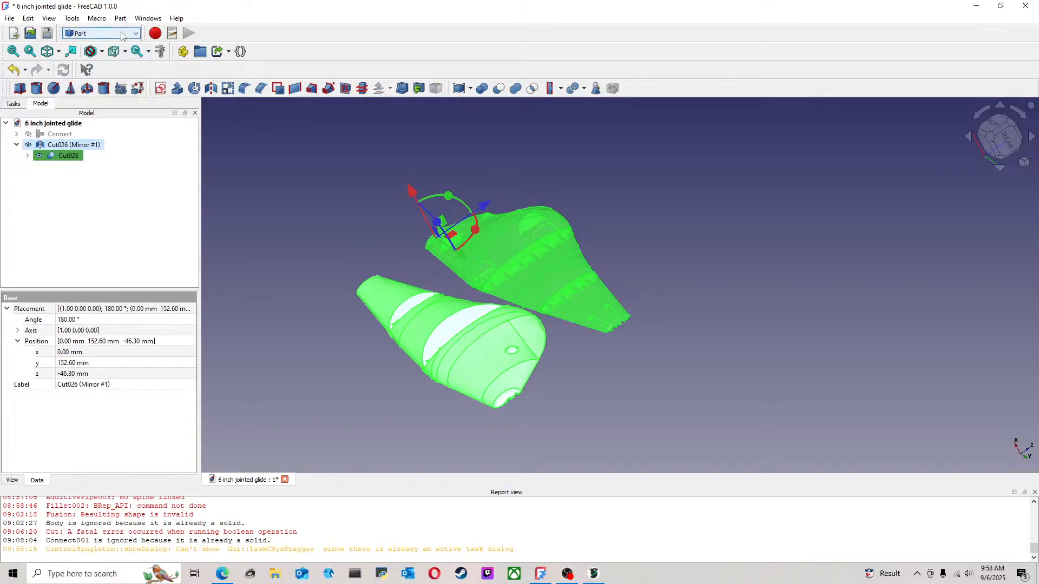
click(101, 33)
click(97, 148)
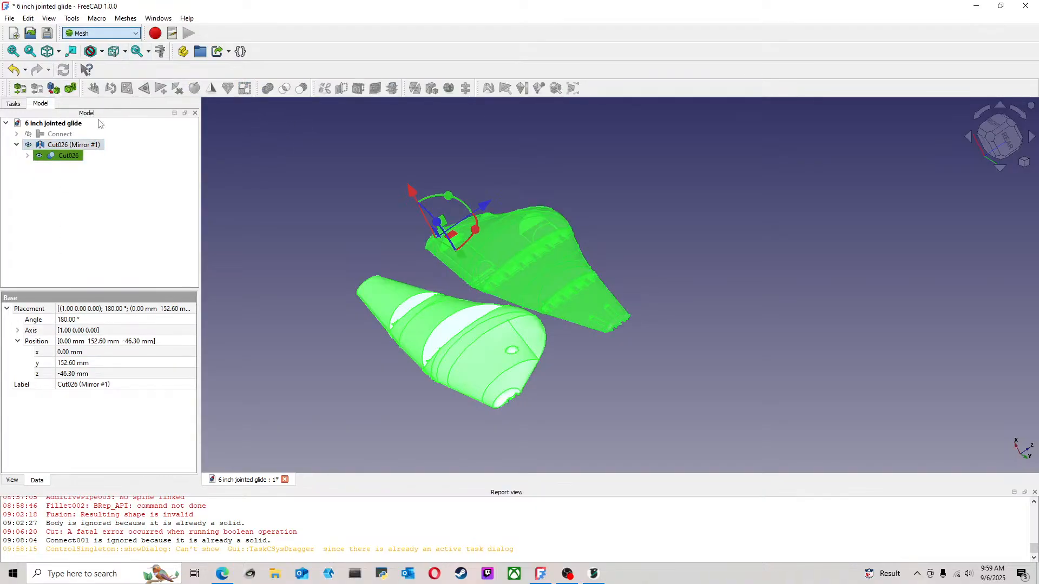
click(126, 18)
click(151, 54)
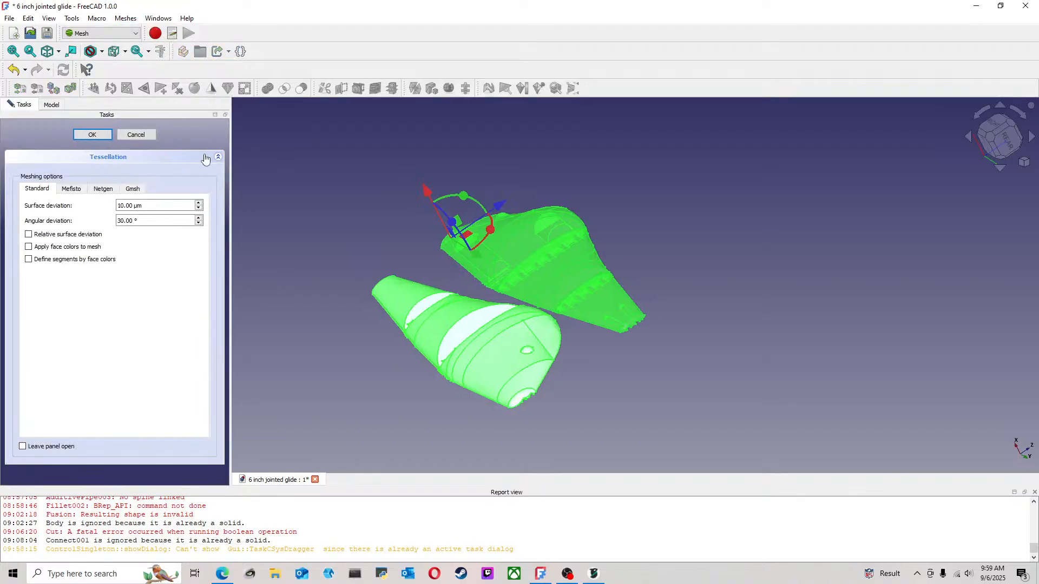
click(94, 136)
Inspect the meshed nose, and hide the solid Cut026 and its mirrored copy so only the meshes are displayed
scroll(353, 239, up, 3)
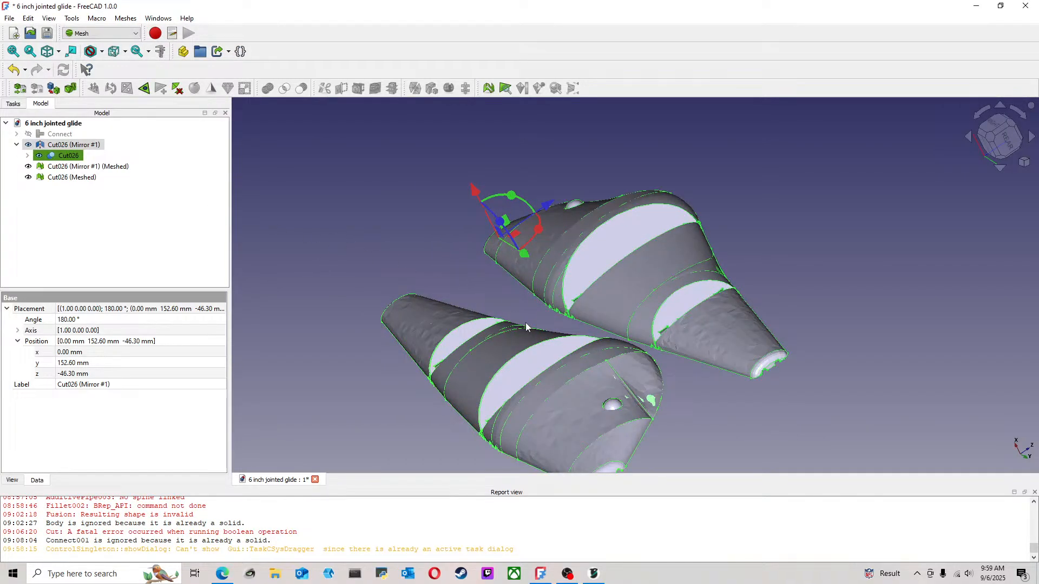
middle_drag(526, 327, 512, 352)
scroll(512, 352, up, 5)
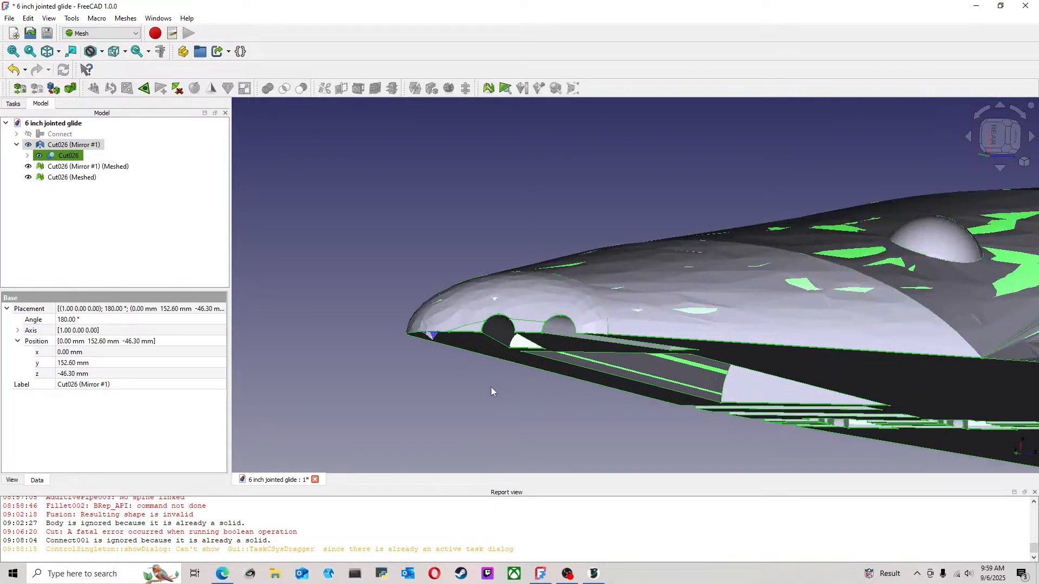
middle_drag(492, 387, 261, 277)
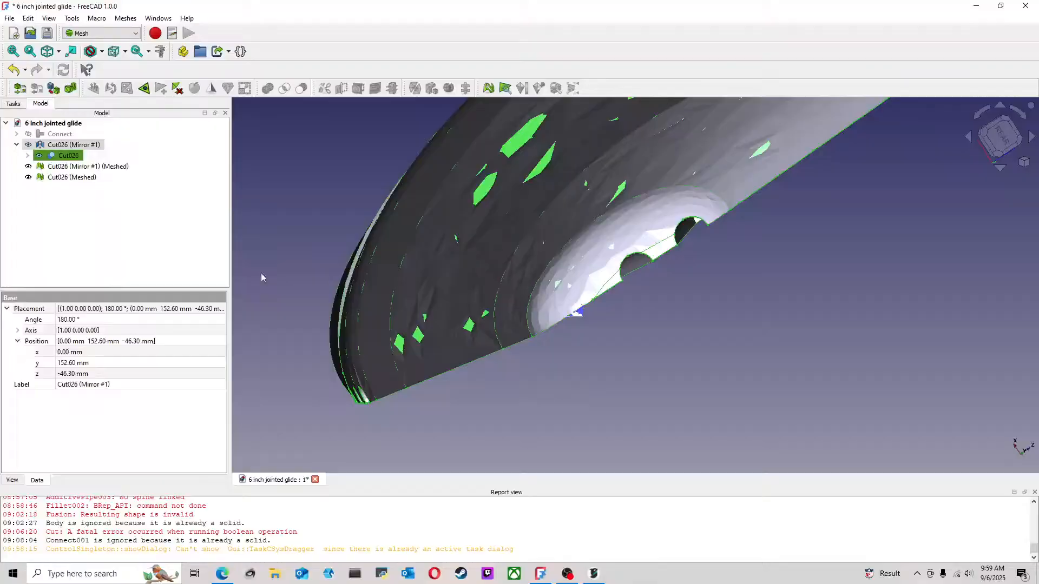
click(82, 147)
key(space)
click(73, 157)
key(space)
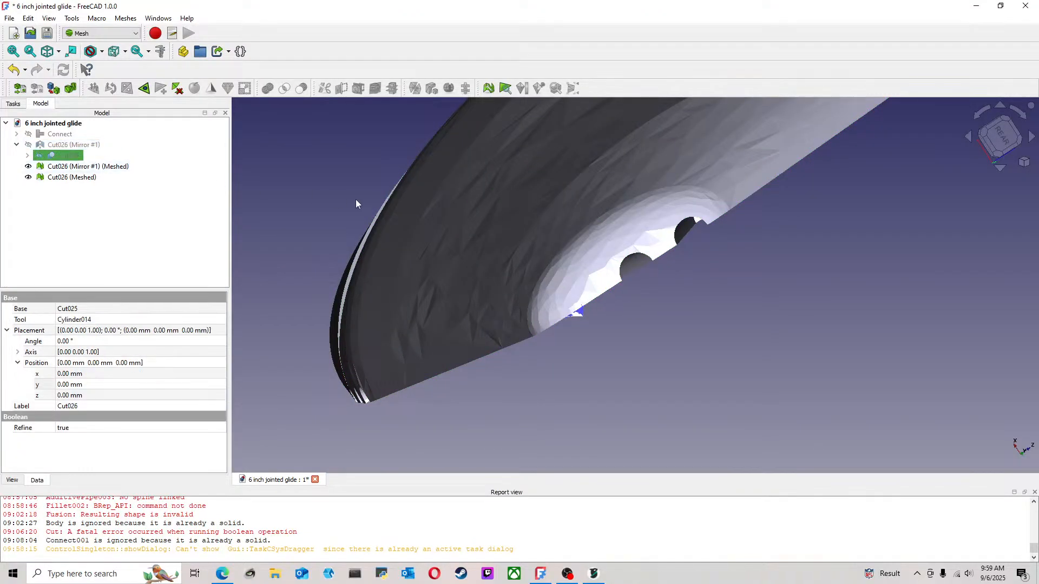
click(385, 216)
Open the Evaluate & Repair Mesh tool with both meshed lure halves selected
scroll(444, 255, down, 5)
middle_drag(457, 264, 243, 226)
click(87, 166)
ctrl+click(72, 178)
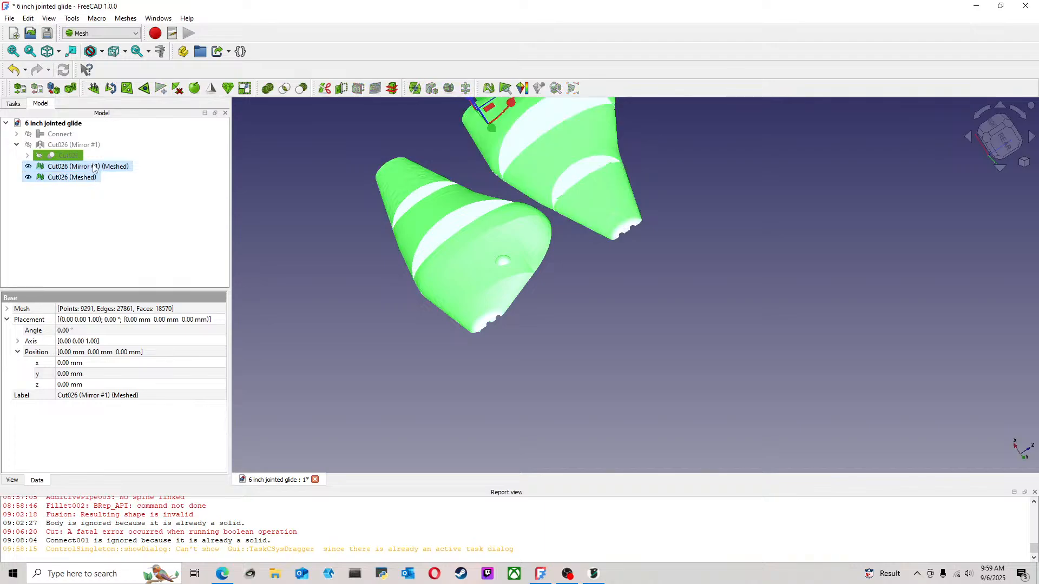
click(125, 18)
mouse_move(249, 84)
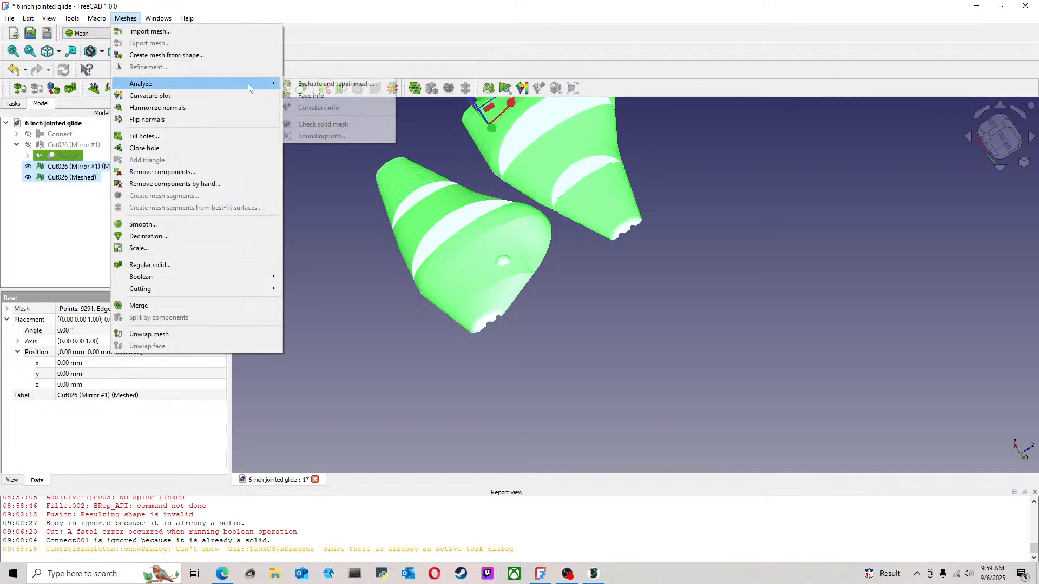
click(327, 85)
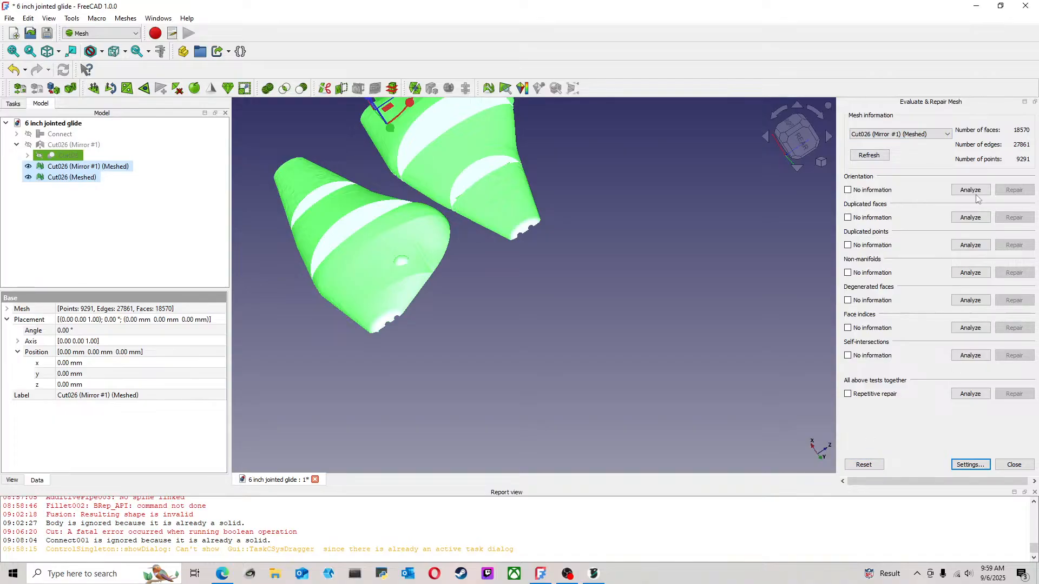
Enable repetitive repair, run all tests together on the Cut026 (Mirror #1) mesh, and examine the flagged area at the nose
click(848, 393)
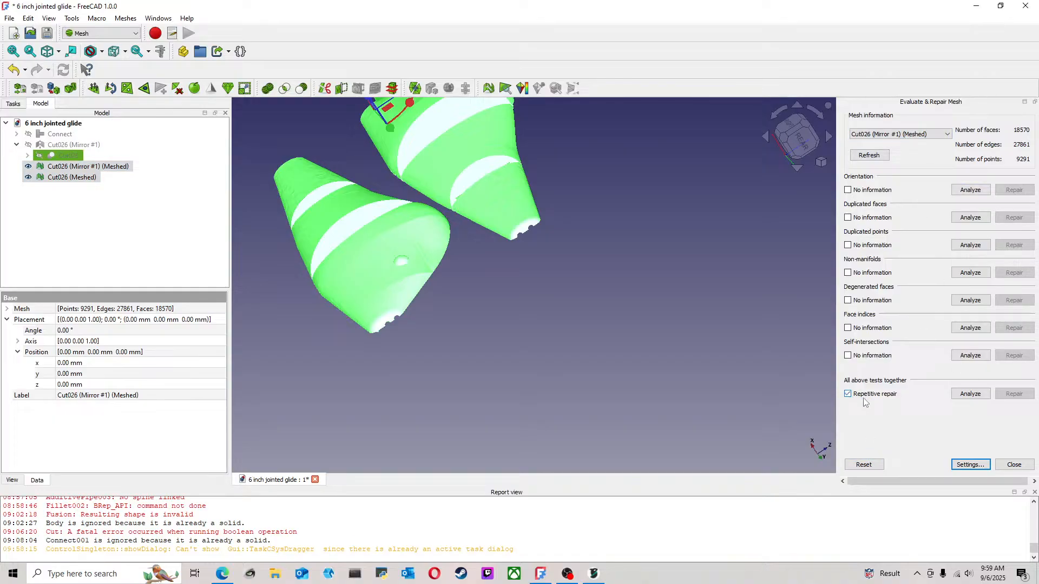
click(970, 393)
scroll(427, 338, up, 5)
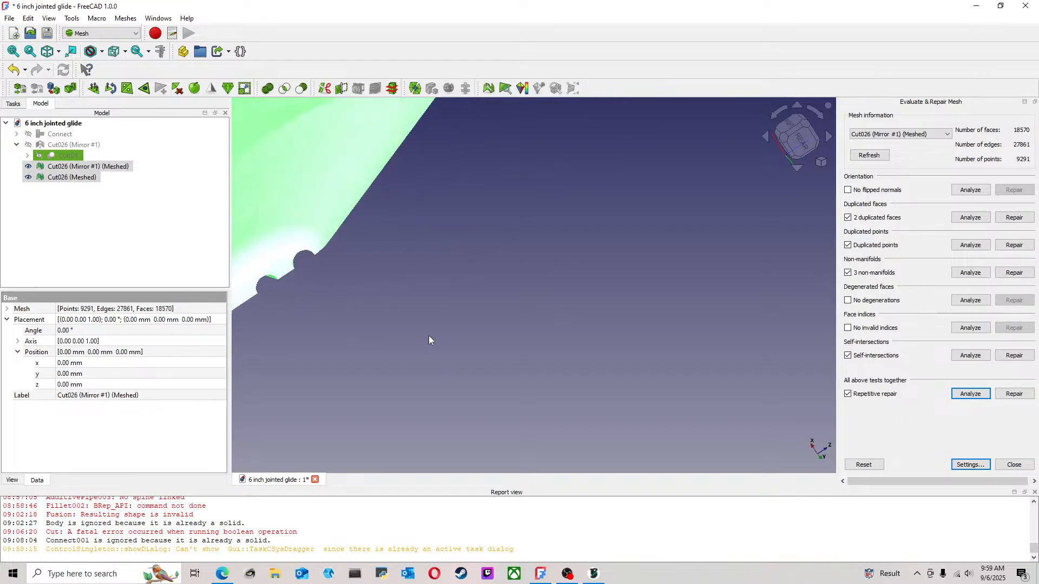
click(501, 314)
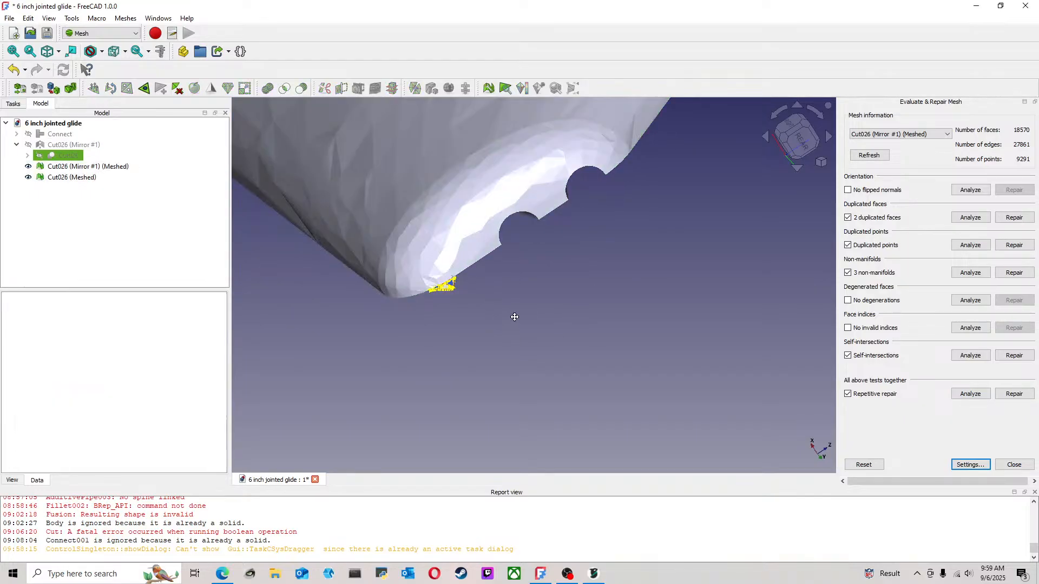
middle_drag(514, 315, 511, 296)
middle_drag(531, 232, 552, 309)
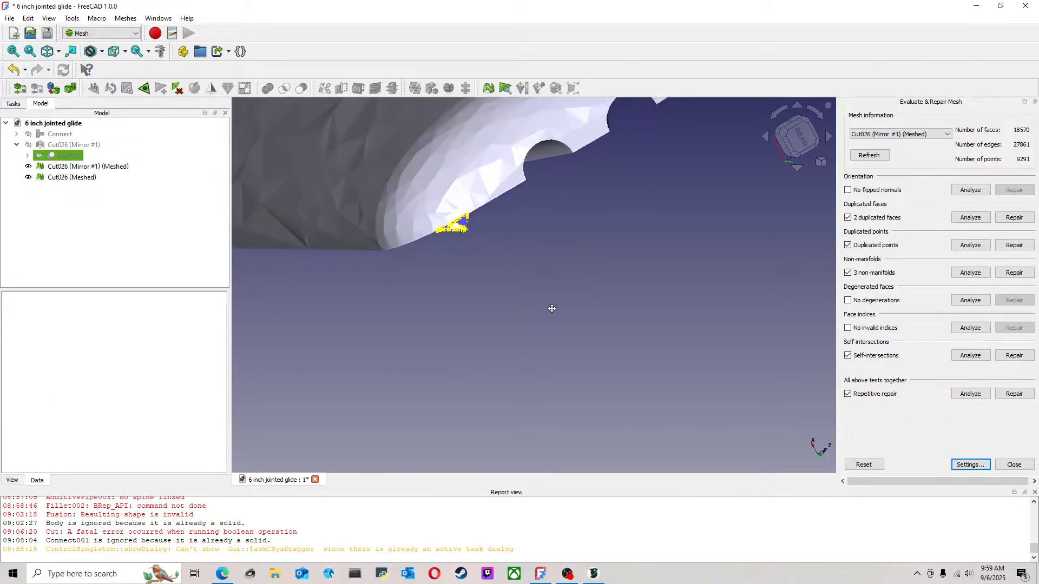
Repair all flagged defects in the mirrored mesh, rerun the combined analysis, and inspect the nose inside and out
click(1014, 394)
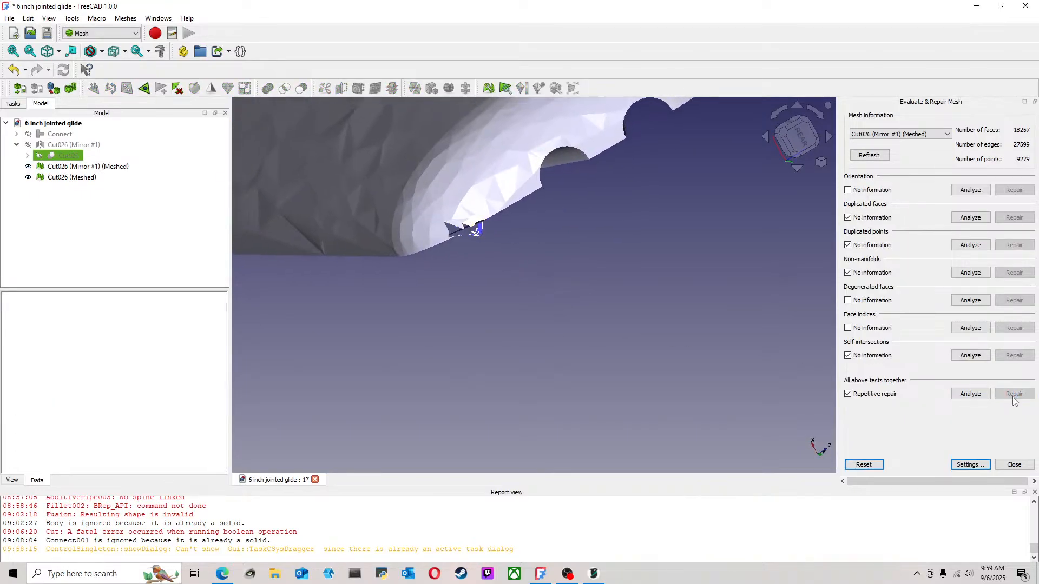
click(976, 395)
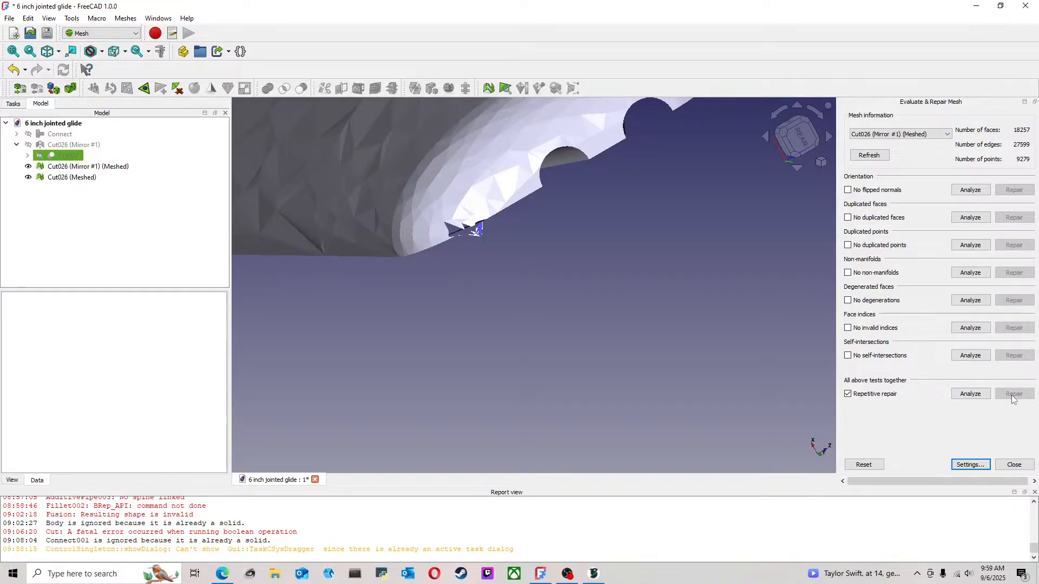
click(864, 465)
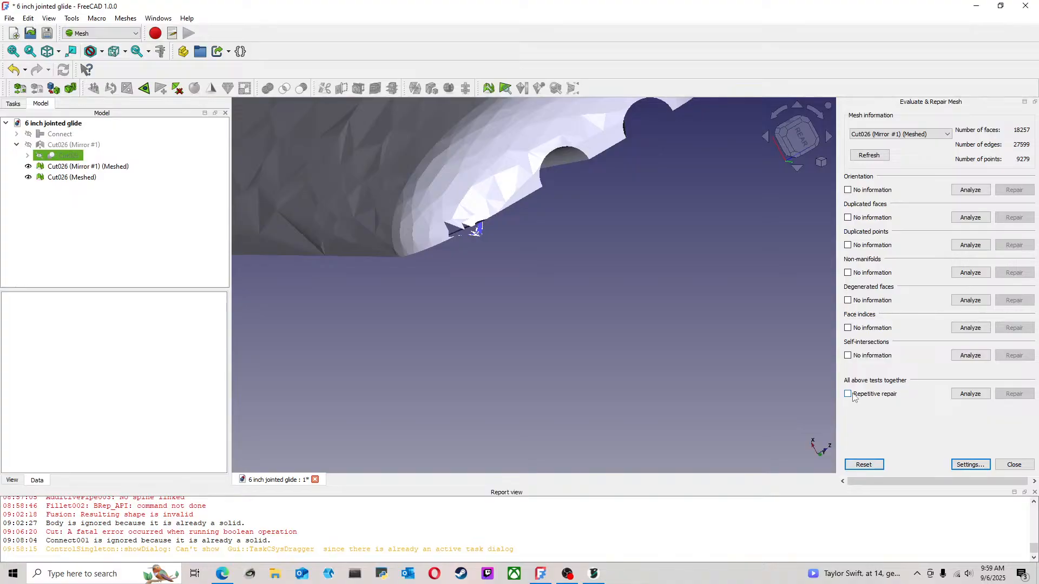
click(986, 394)
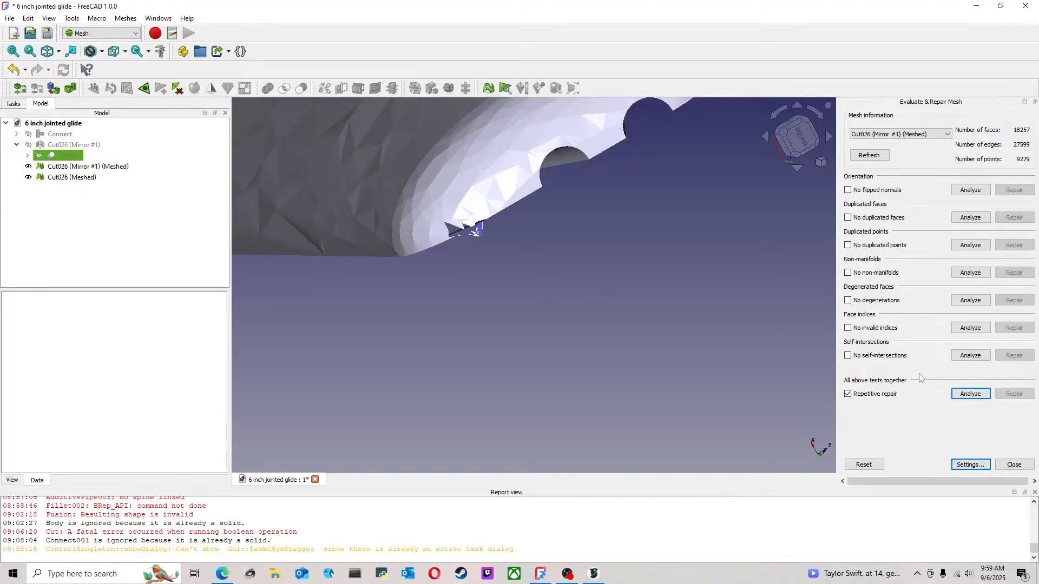
scroll(439, 229, up, 4)
scroll(536, 248, up, 3)
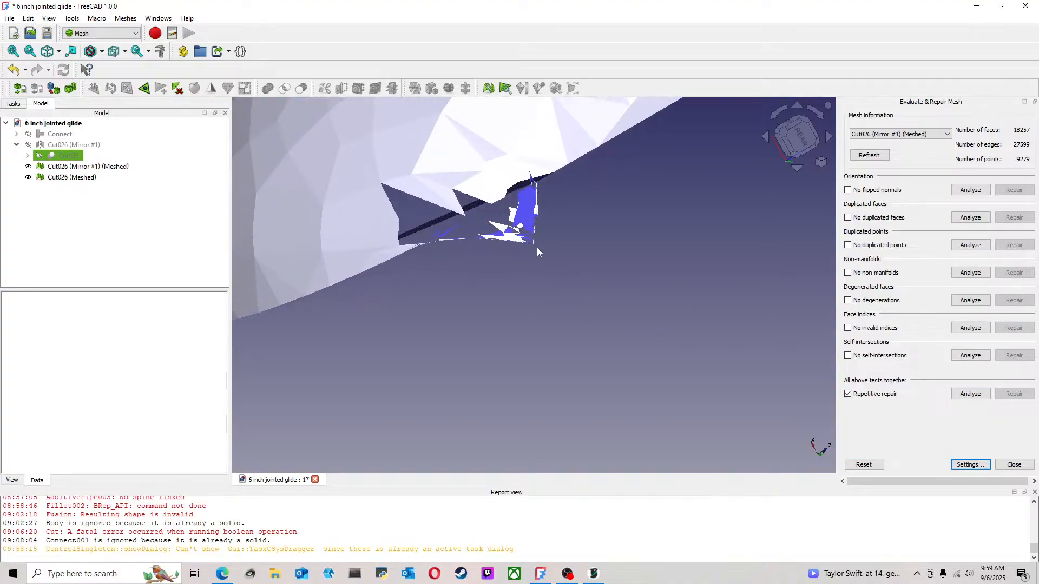
middle_drag(537, 254, 734, 250)
middle_drag(703, 301, 725, 359)
scroll(724, 355, down, 5)
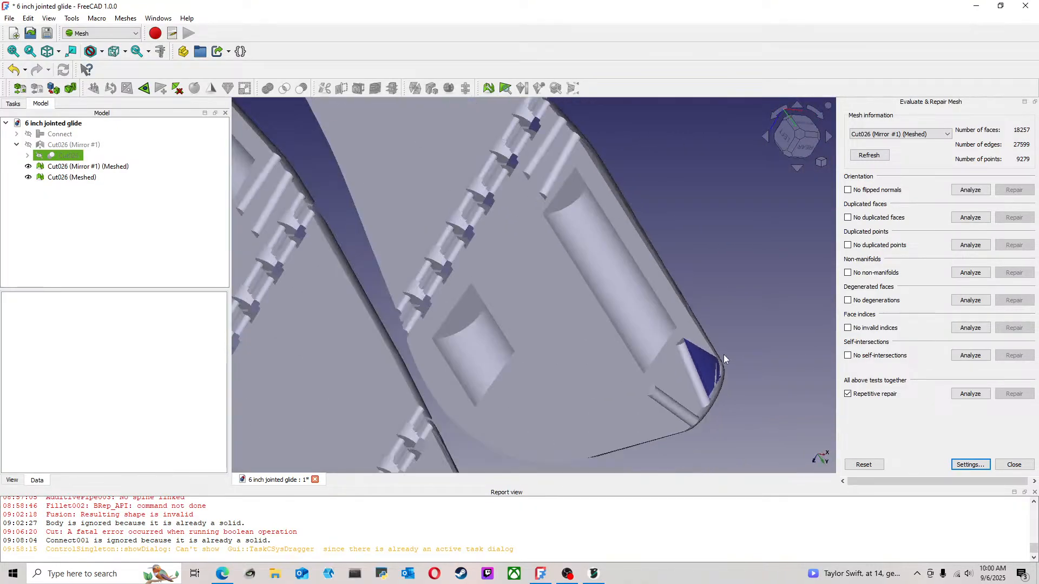
Refresh the mesh list, reselect Cut026 (Mirror #1) (Meshed), and rerun all tests together to recheck its nose
click(882, 158)
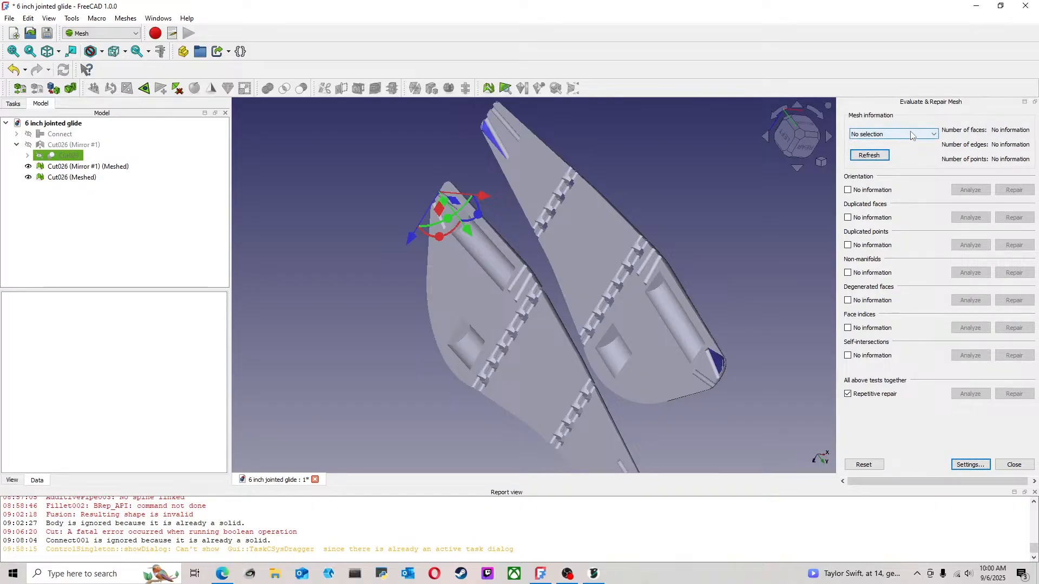
click(74, 145)
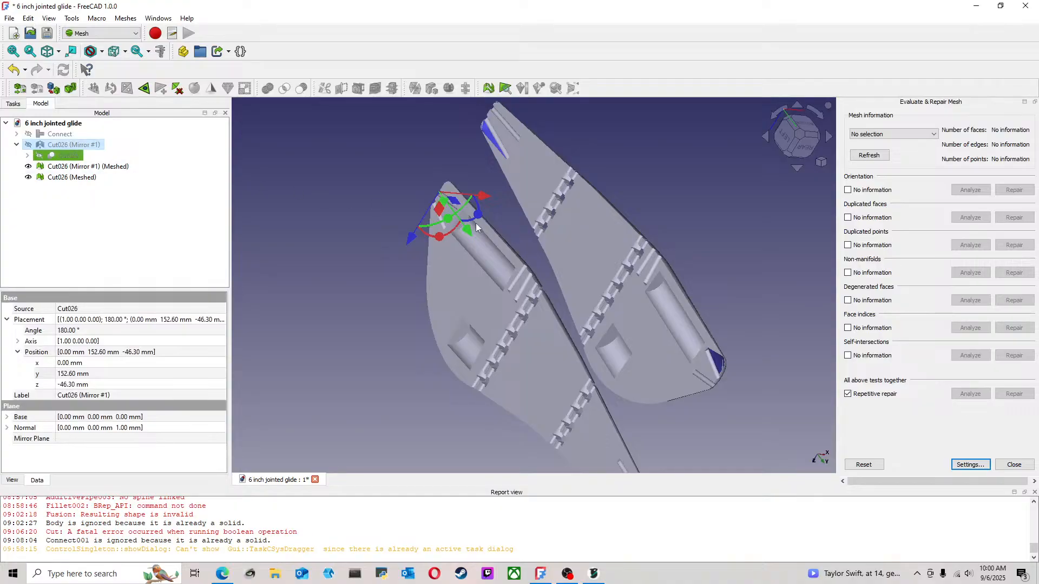
click(120, 193)
click(105, 166)
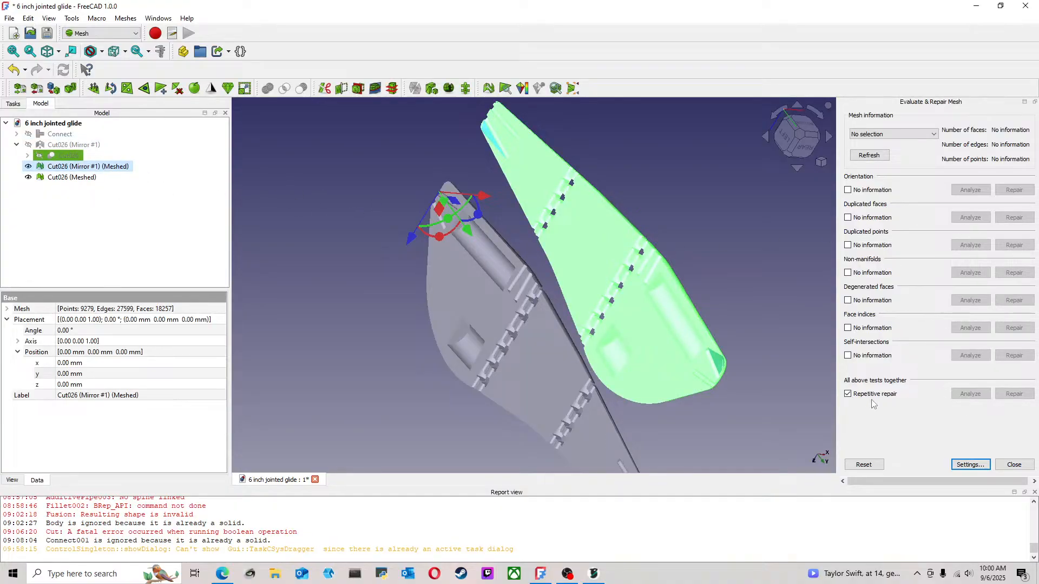
click(899, 137)
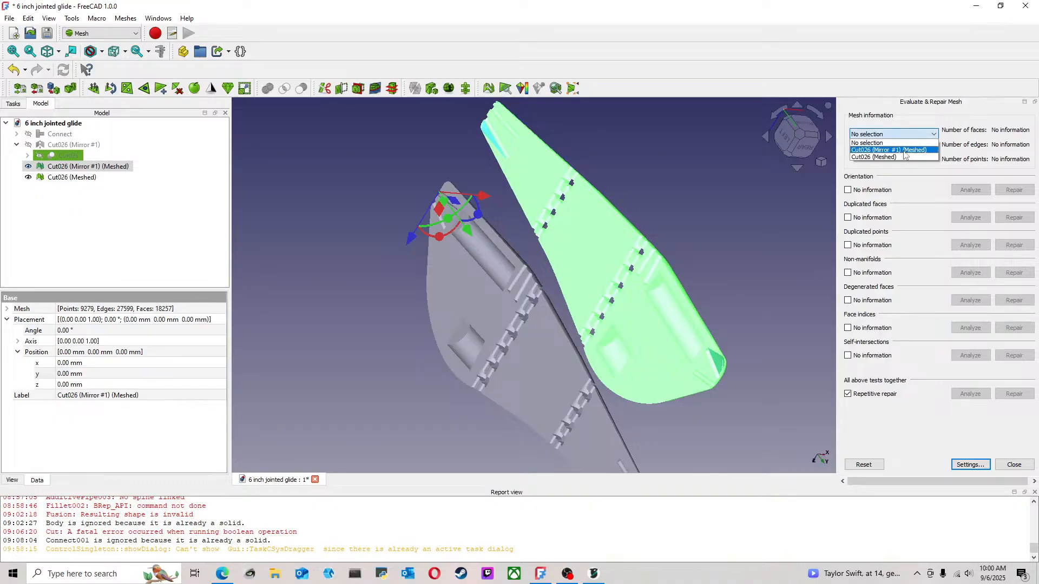
click(907, 152)
click(971, 393)
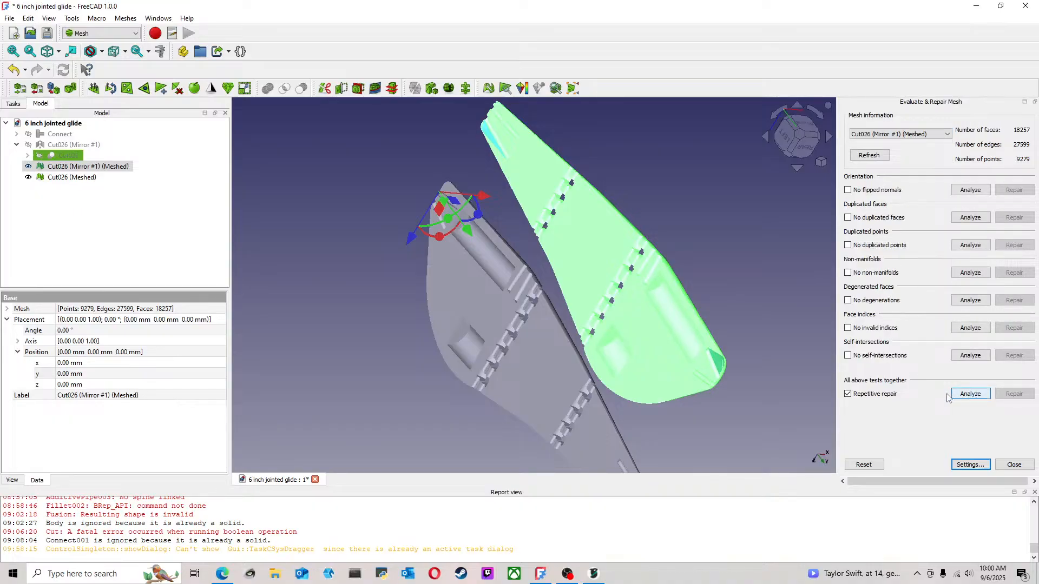
scroll(714, 395, up, 5)
click(755, 400)
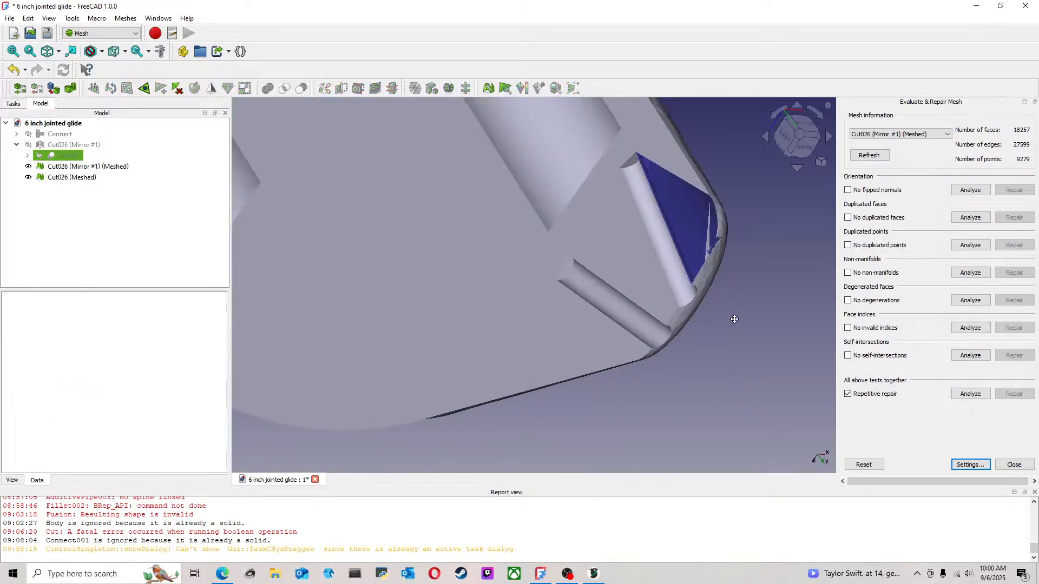
middle_drag(724, 314, 676, 299)
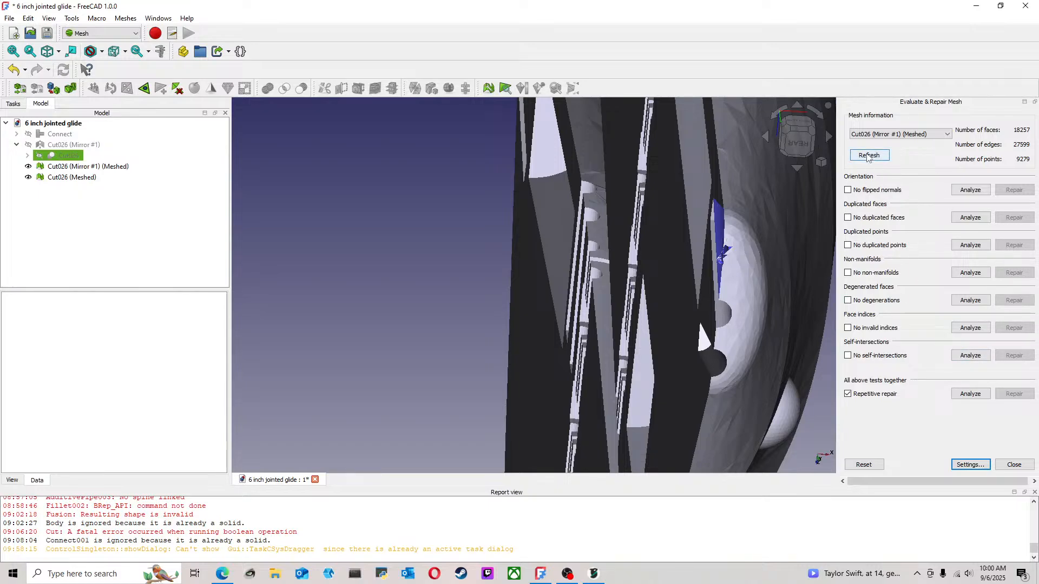
Choose Cut026 (Meshed) for evaluation, run all tests together, and locate the flagged areas on that half
scroll(697, 424, down, 4)
click(905, 136)
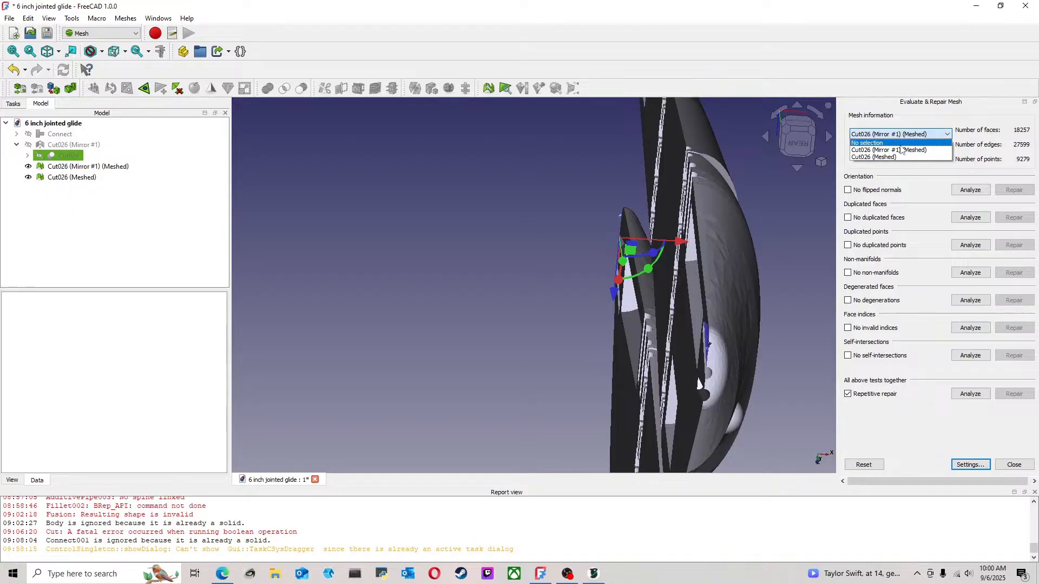
click(898, 157)
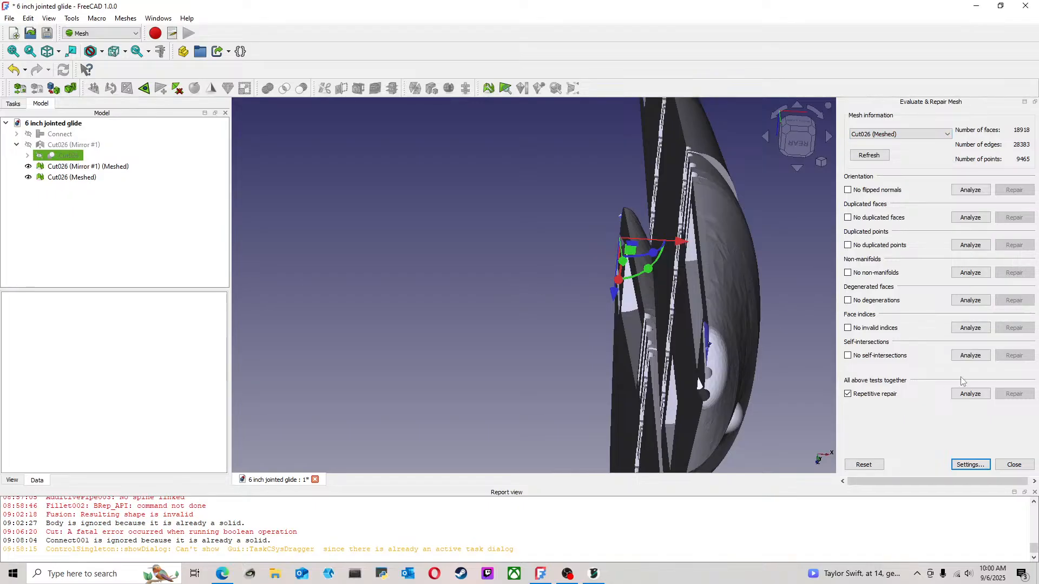
click(981, 400)
scroll(597, 223, up, 4)
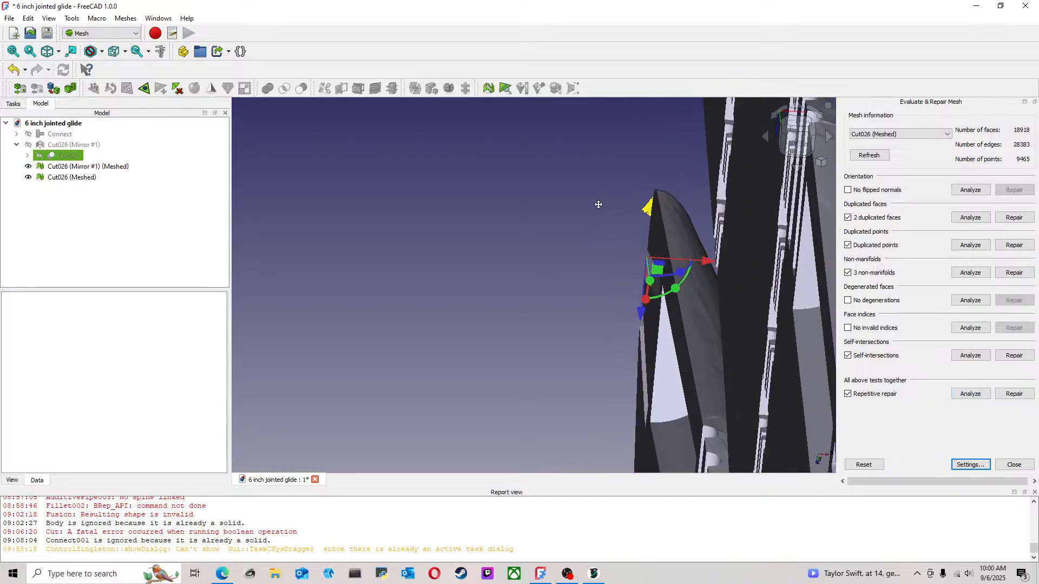
middle_drag(597, 204, 622, 259)
scroll(623, 259, down, 8)
middle_drag(556, 177, 605, 426)
scroll(565, 179, up, 4)
middle_drag(565, 183, 836, 385)
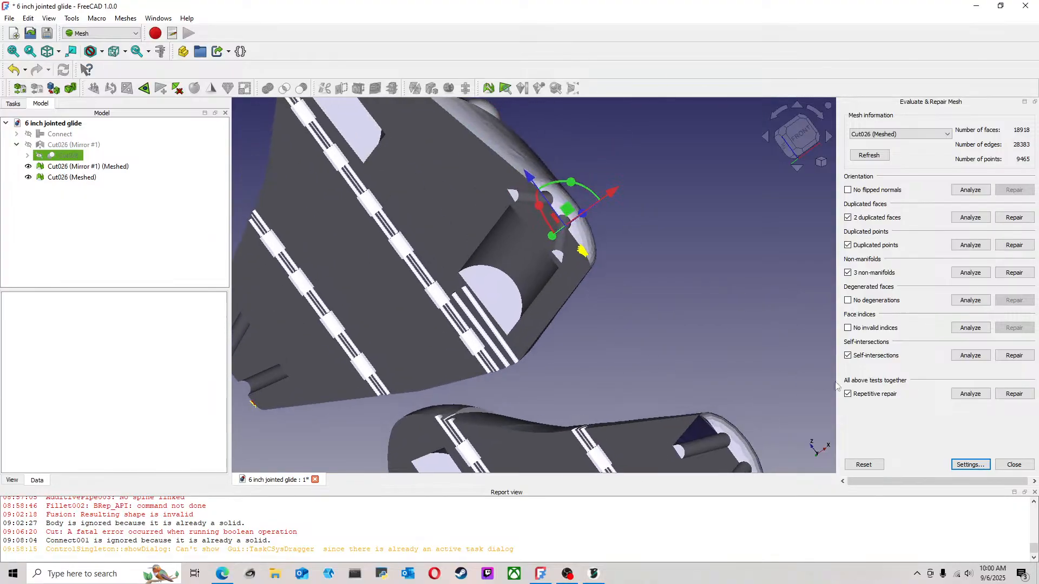
Repair all flagged defects in the Cut026 (Meshed) half and inspect the repaired nose
click(1014, 393)
scroll(567, 263, up, 5)
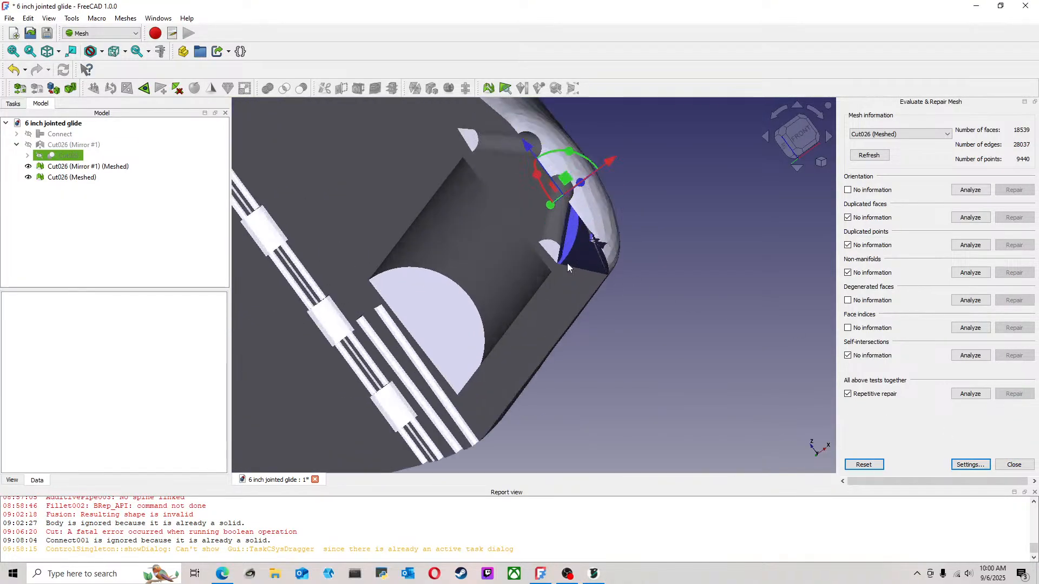
mouse_move(669, 245)
middle_down()
mouse_move(638, 255)
mouse_move(654, 233)
middle_up()
scroll(654, 233, down, 6)
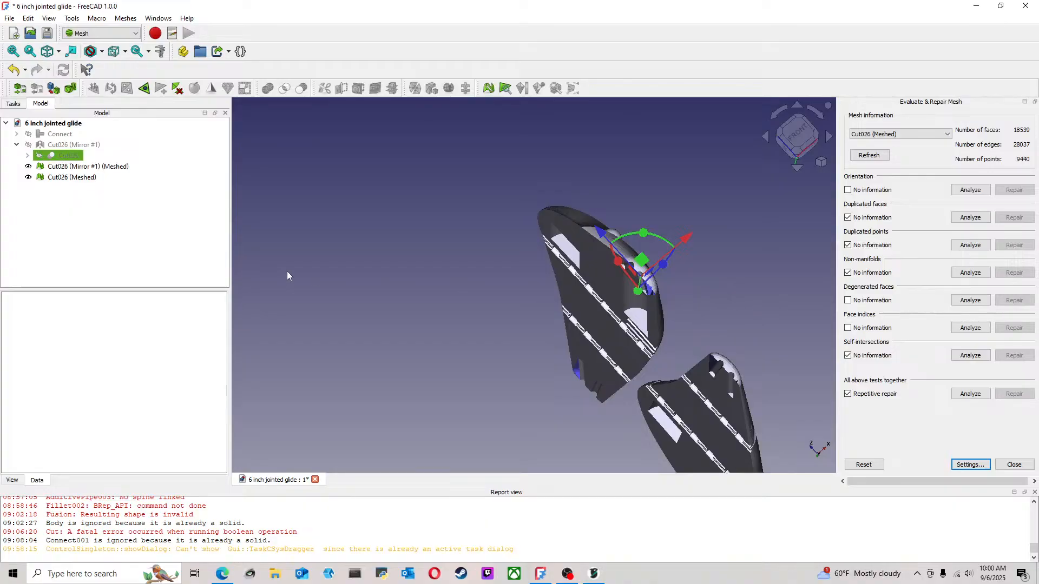
Export the Cut026 (Mirror #1) mesh as the STL file 6 inch jointed glide-Cut026 (Mirror #1) (Meshed) in the 6 inch glide folder
click(99, 169)
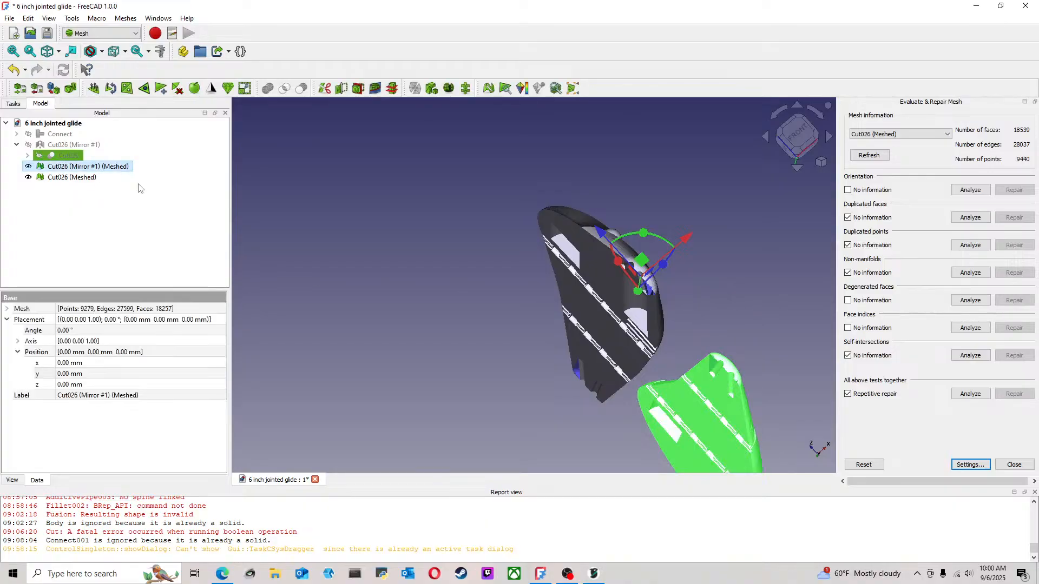
click(10, 18)
click(31, 177)
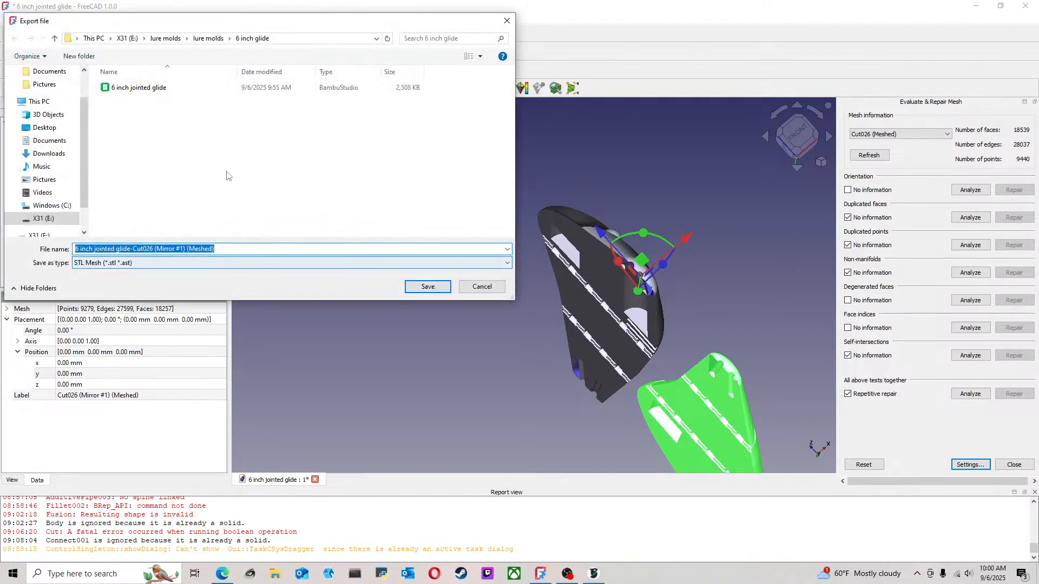
click(439, 290)
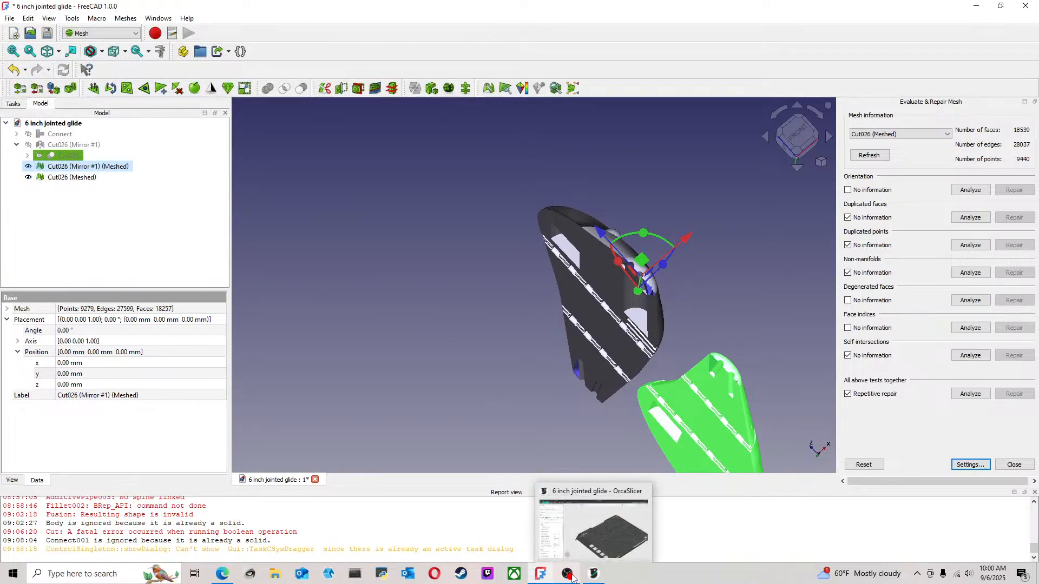
Switch to OrcaSlicer and import the STL 6 inch jointed glide-Cut026 (Mirror #1) (Meshed) onto the build plate
click(593, 574)
click(22, 8)
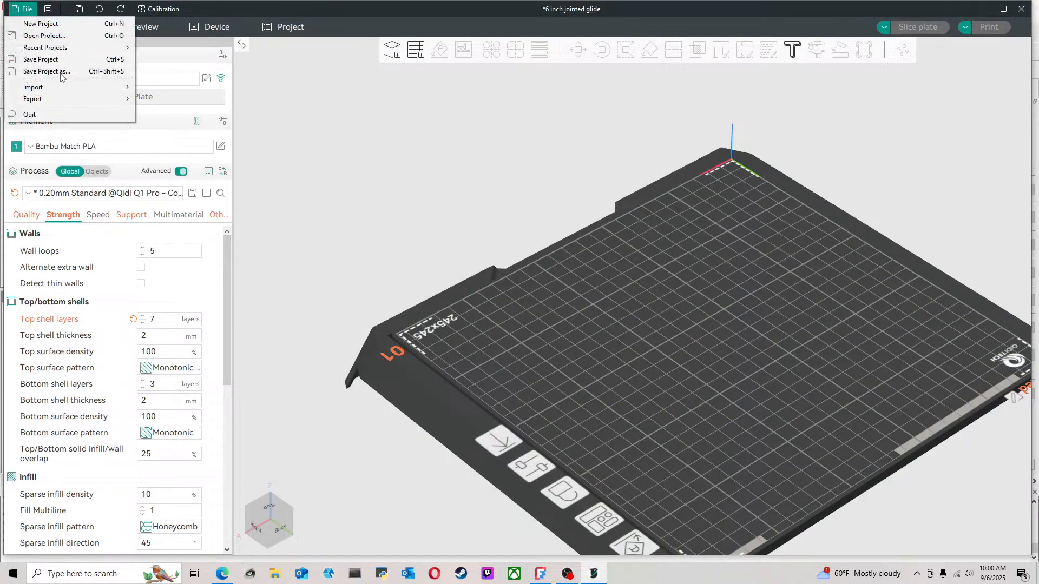
mouse_move(102, 89)
click(160, 87)
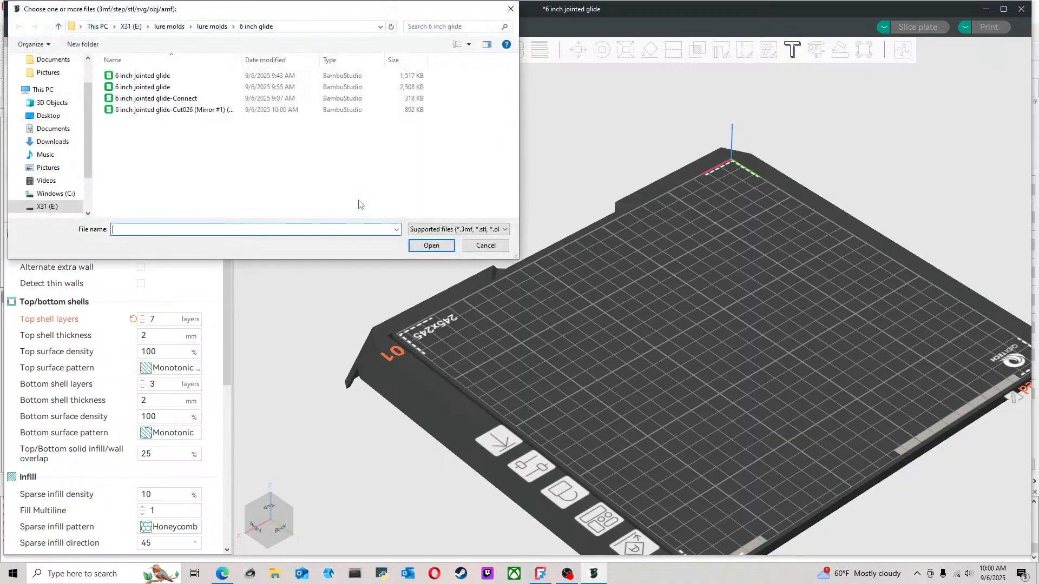
click(163, 110)
click(431, 245)
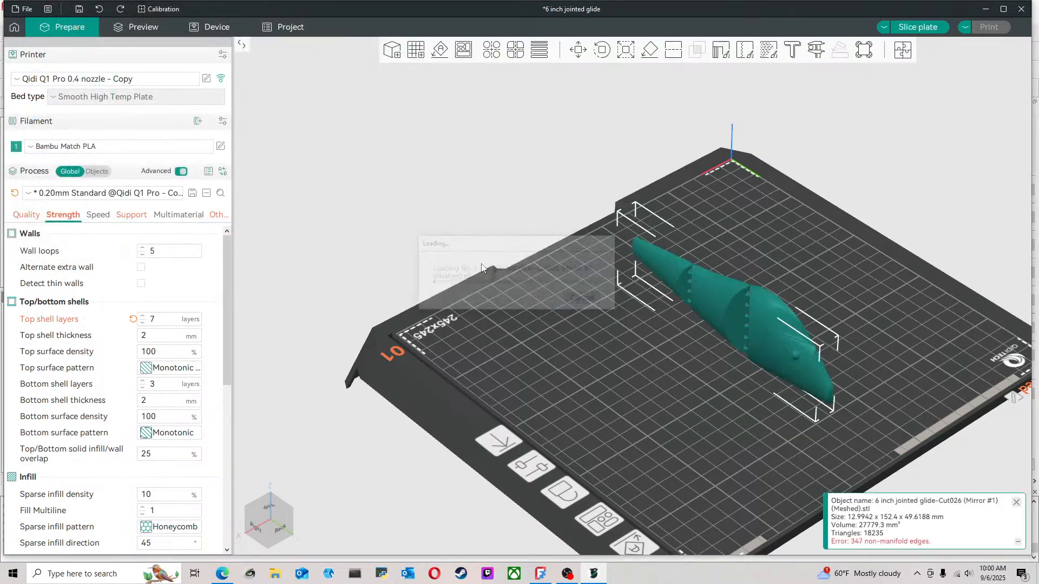
Examine the imported half's inner face and nose closely, along with its repair options and the reported mesh error details
key(5)
scroll(684, 420, up, 5)
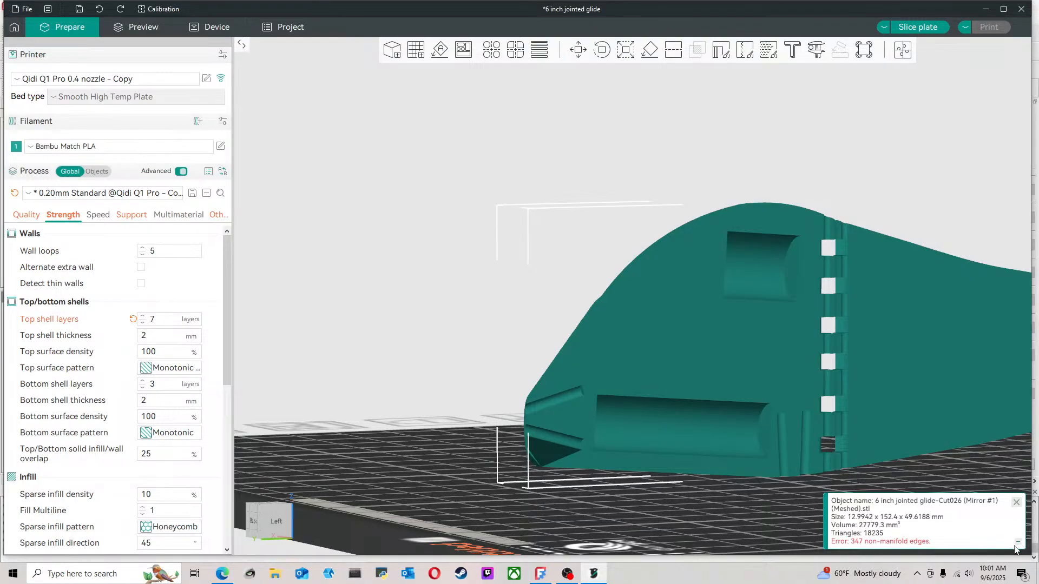
right_click(676, 380)
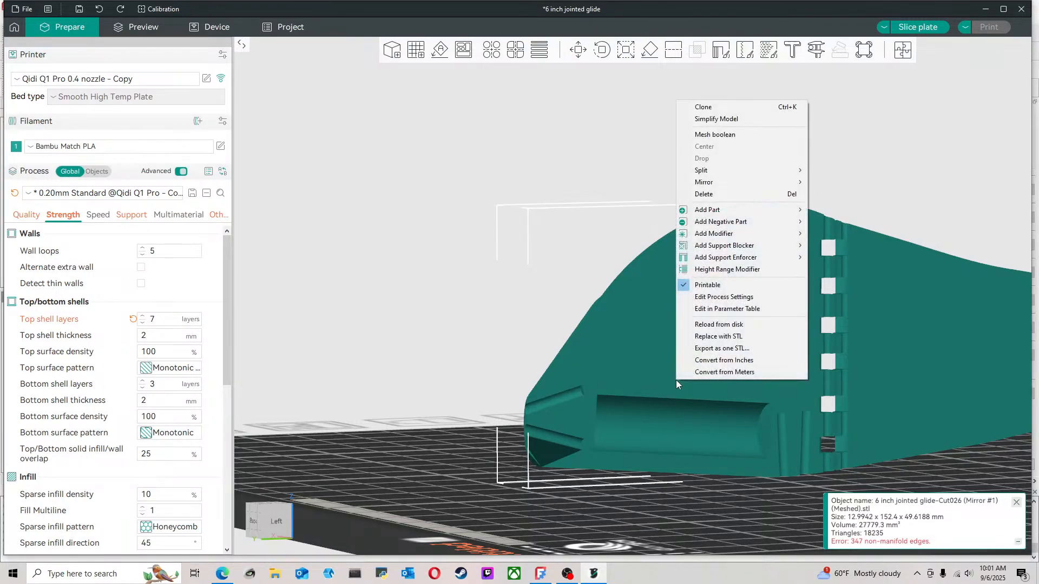
click(858, 500)
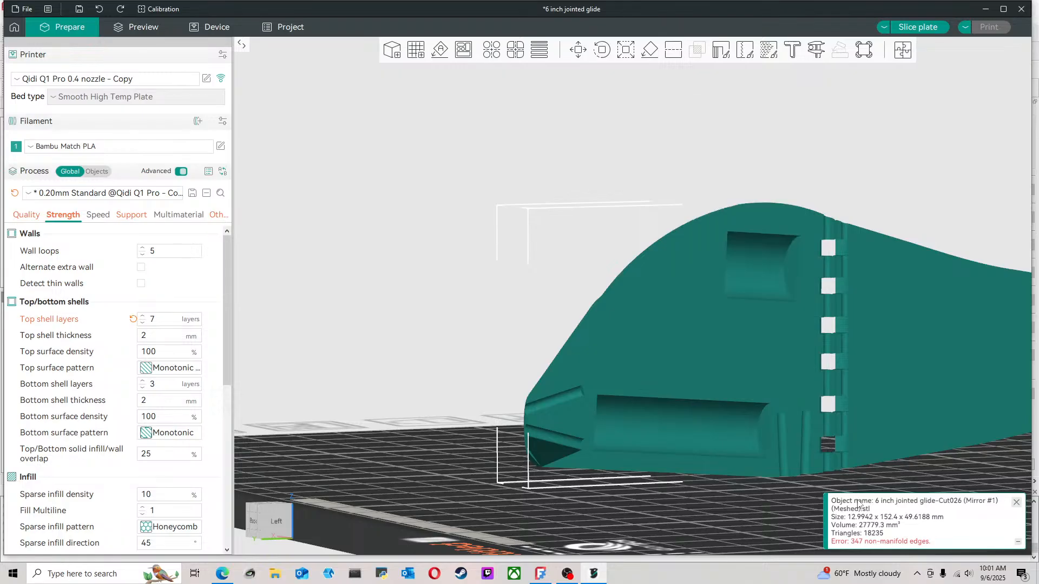
click(1018, 542)
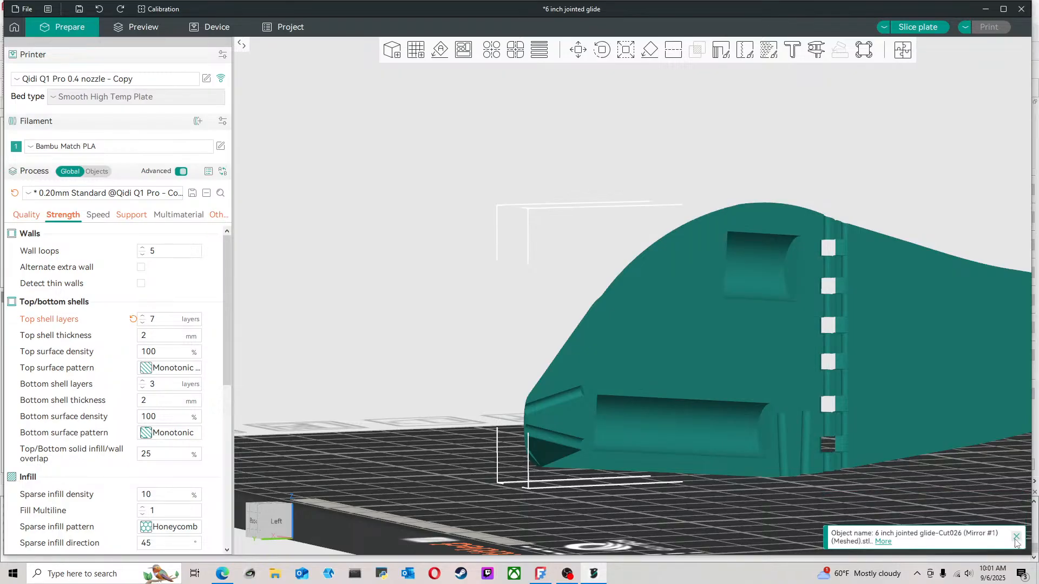
click(884, 542)
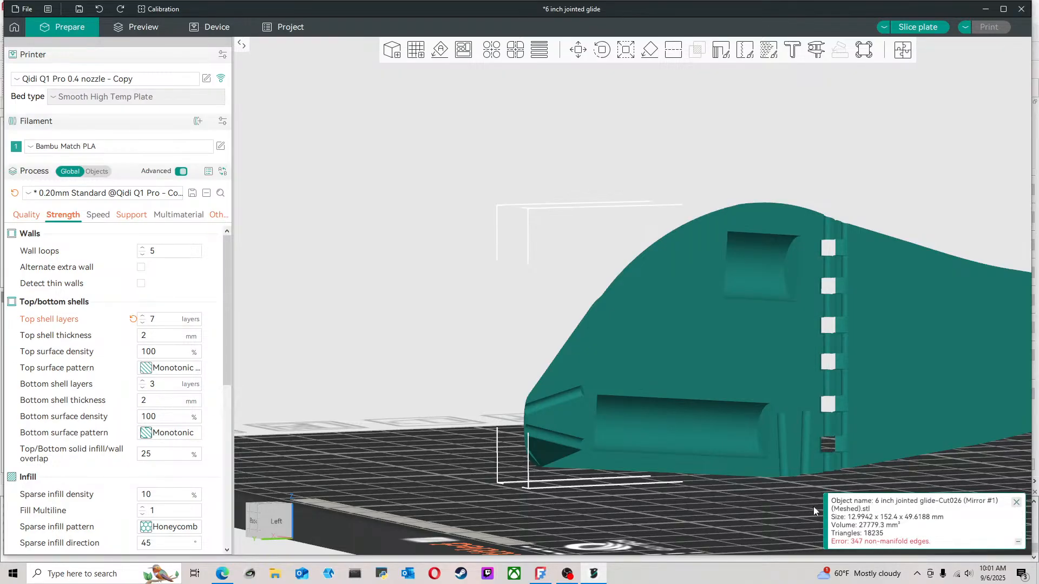
scroll(625, 469, up, 5)
scroll(485, 322, up, 3)
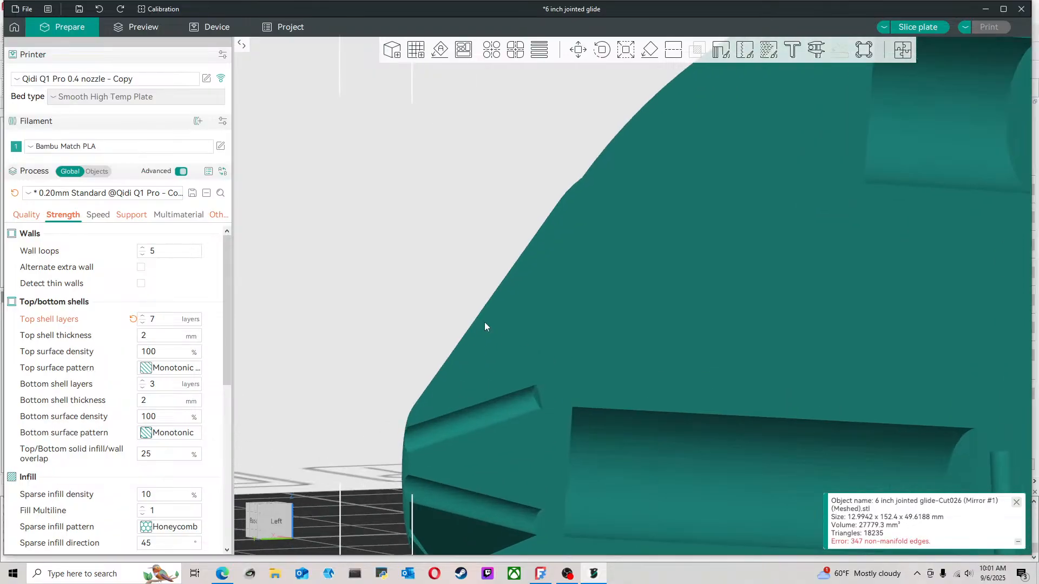
Examine the imported half's inner face and joints from behind, including the faces it could be laid flat on
scroll(485, 322, down, 5)
drag(588, 493, 703, 356)
right_drag(703, 355, 332, 243)
drag(836, 358, 828, 361)
scroll(829, 362, down, 5)
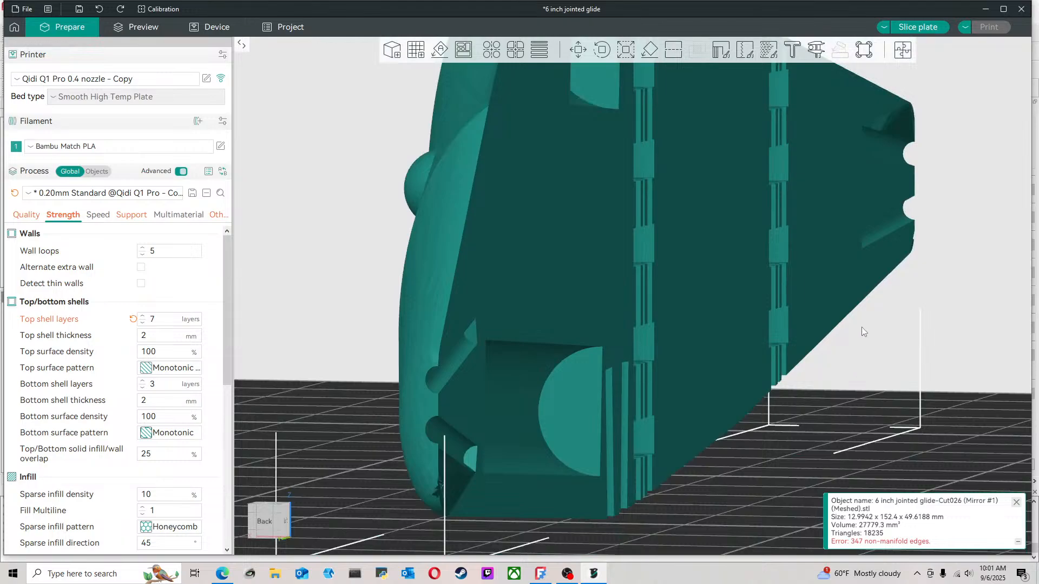
click(650, 50)
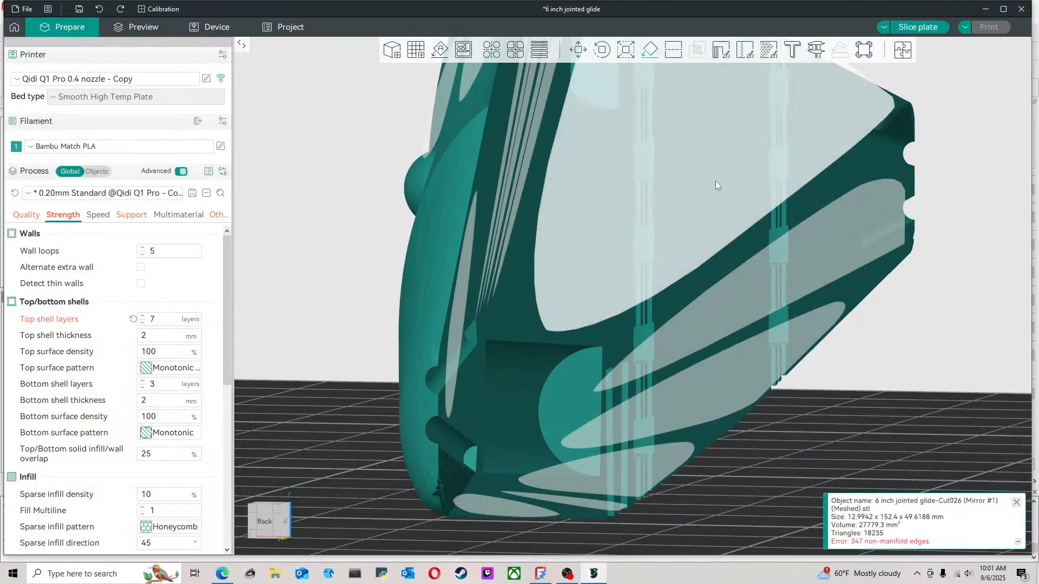
click(946, 318)
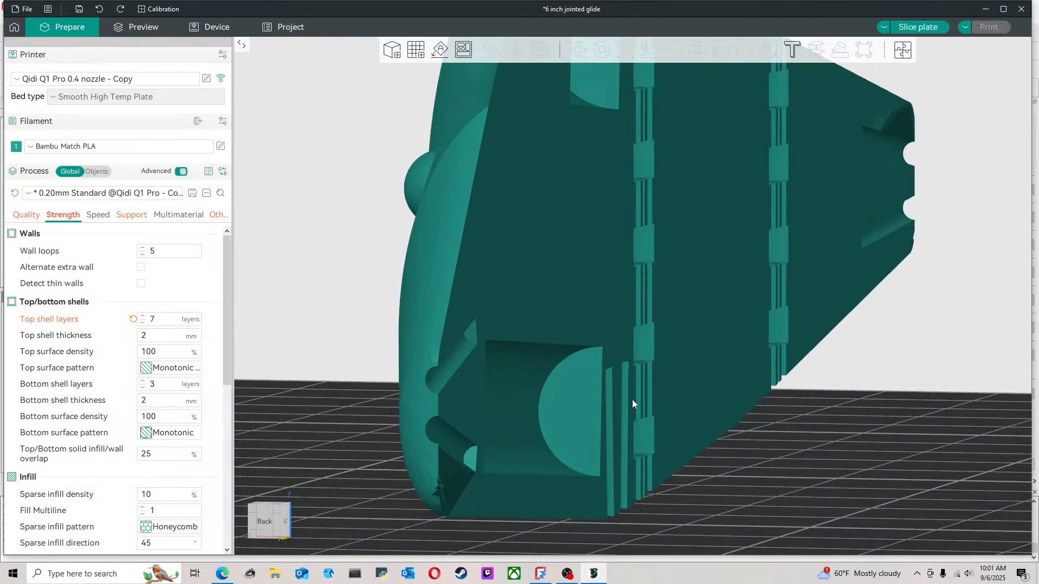
Delete the imported Cut026 (Mirror #1) half from the build plate
scroll(623, 409, down, 5)
click(663, 329)
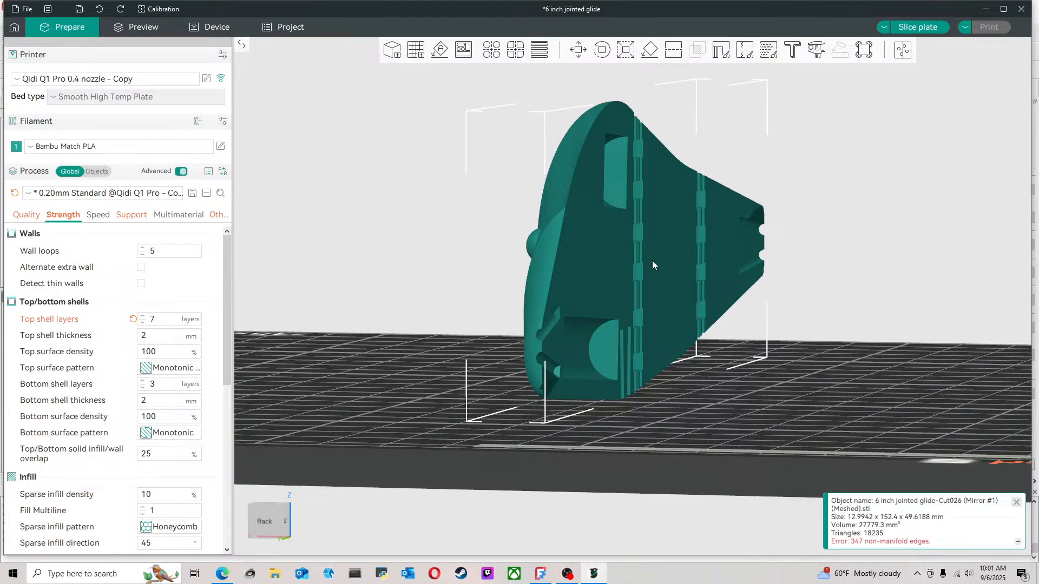
key(Delete)
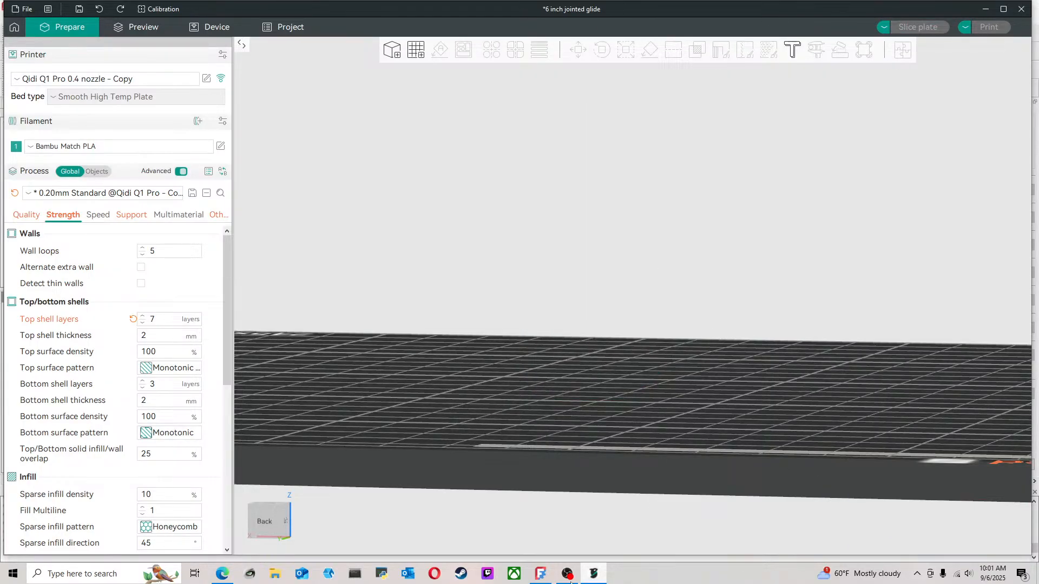
Switch to FreeCAD and examine the nose and flat inner faces of both meshed halves, starting from the front view
mouse_move(540, 573)
click(587, 514)
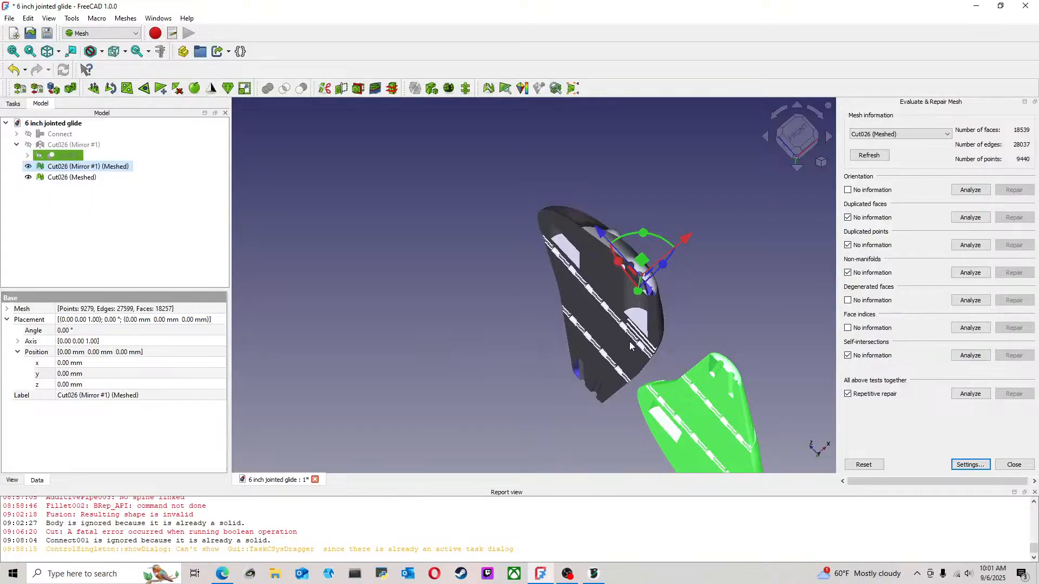
scroll(715, 362, down, 1)
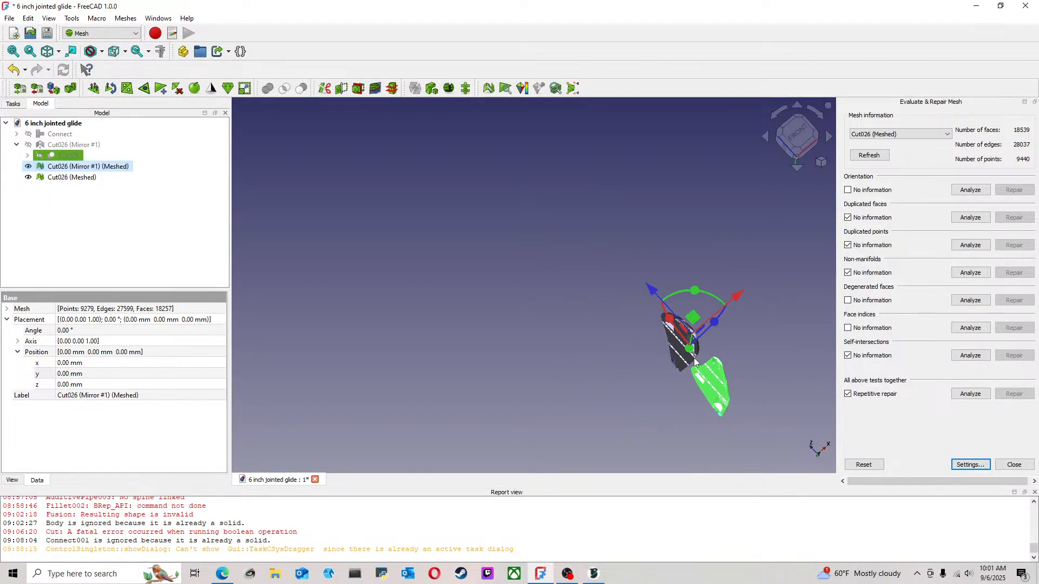
scroll(698, 361, down, 1)
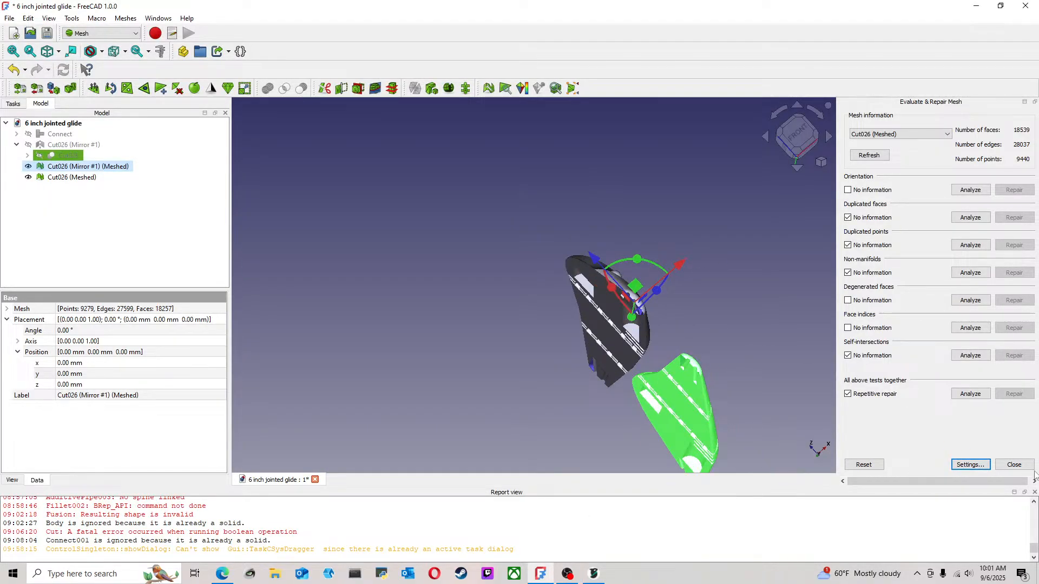
click(676, 292)
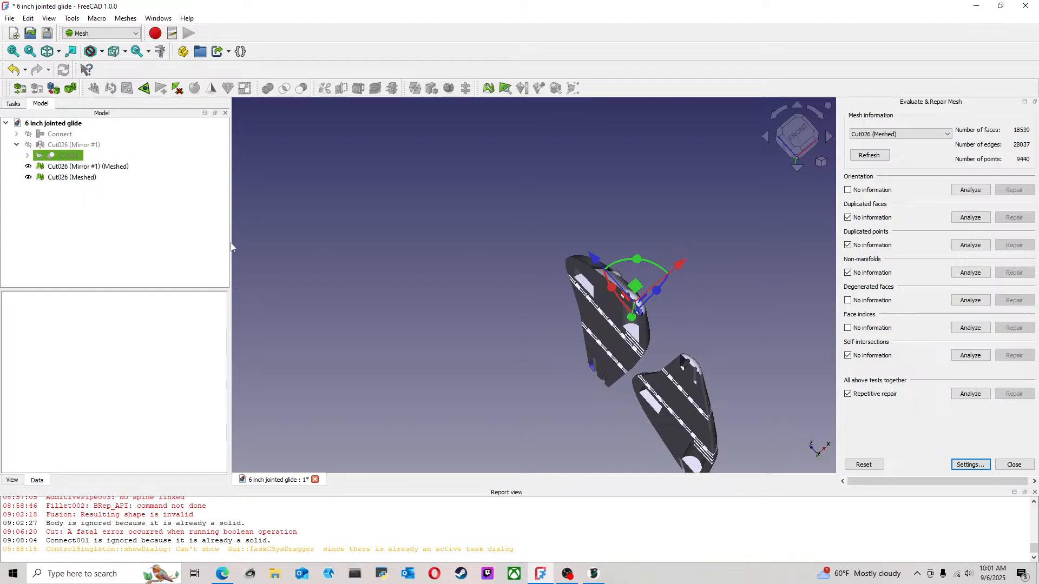
click(793, 132)
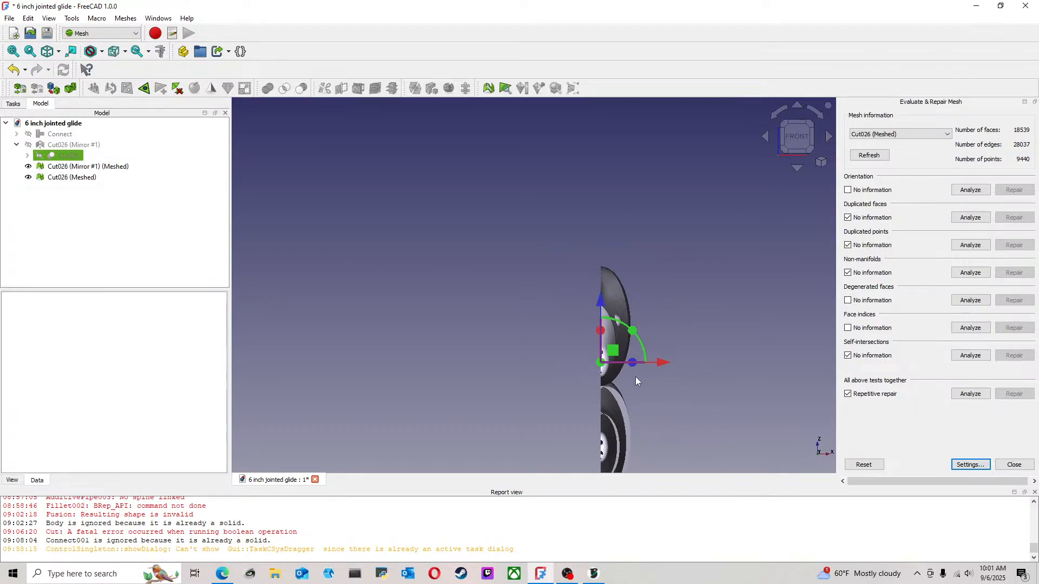
scroll(535, 361, up, 8)
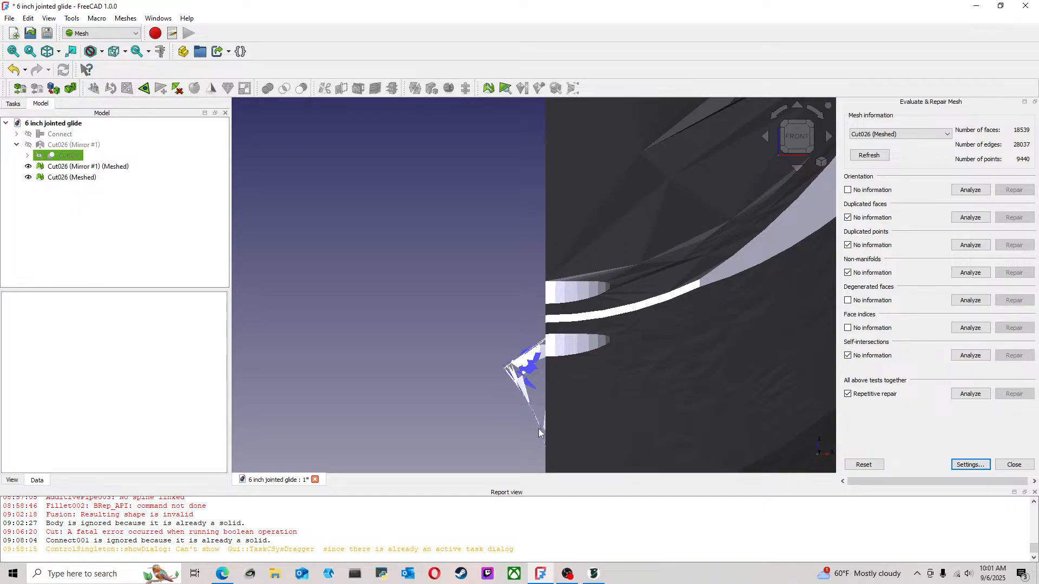
middle_drag(528, 398, 645, 329)
scroll(626, 331, down, 8)
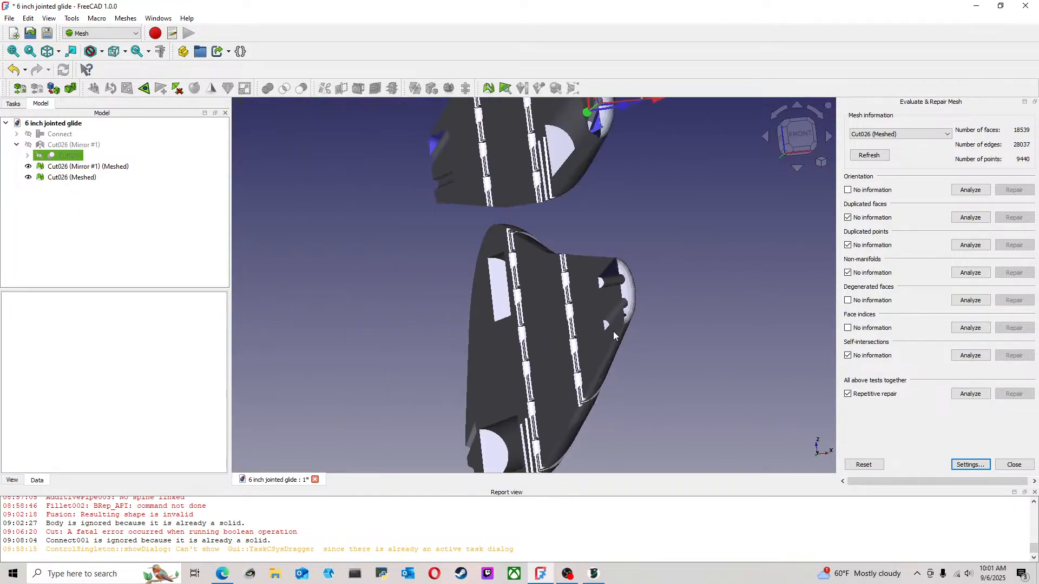
Close the mesh evaluation and repair tool and bring the outer sides of both halves into view
click(1023, 469)
scroll(655, 276, down, 9)
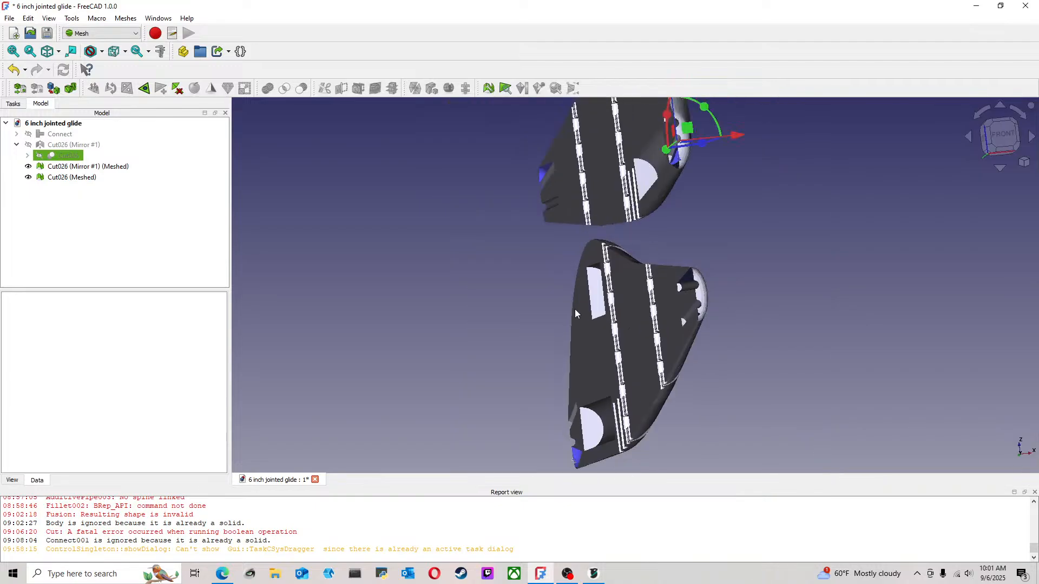
middle_drag(654, 276, 503, 284)
scroll(782, 303, up, 3)
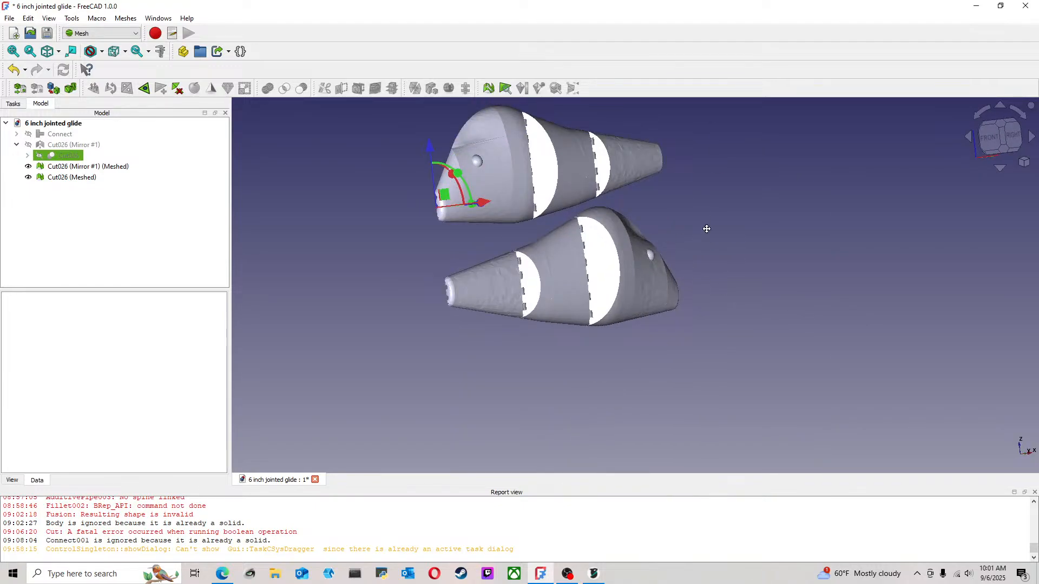
middle_drag(706, 228, 625, 307)
middle_drag(712, 316, 658, 312)
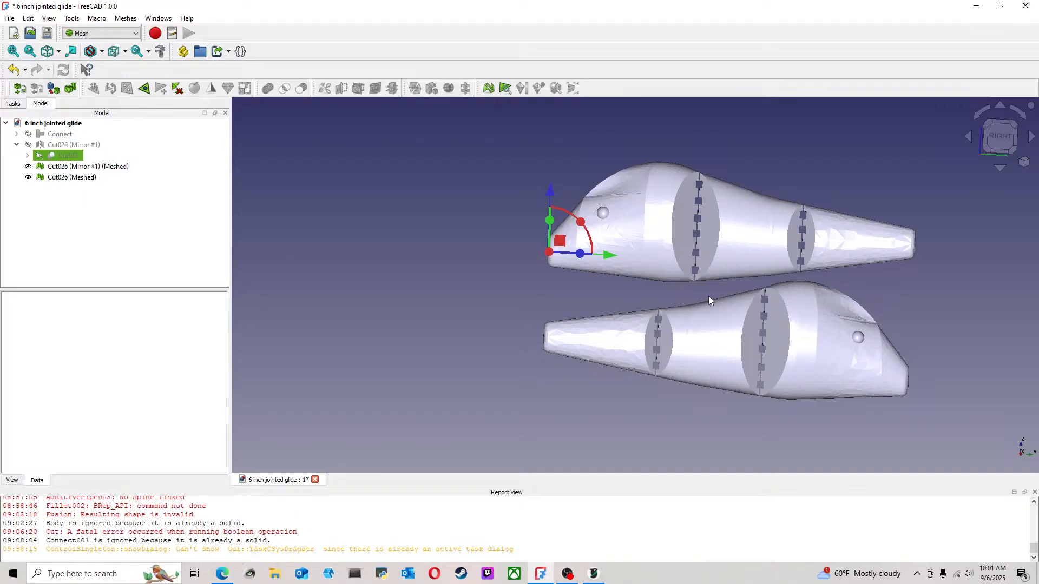
click(120, 168)
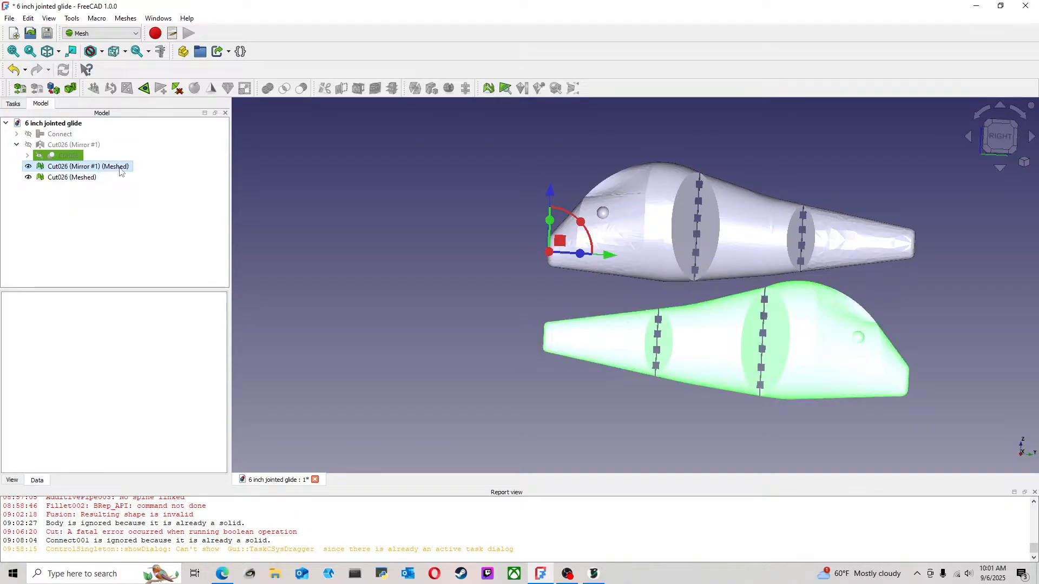
click(90, 177)
click(90, 167)
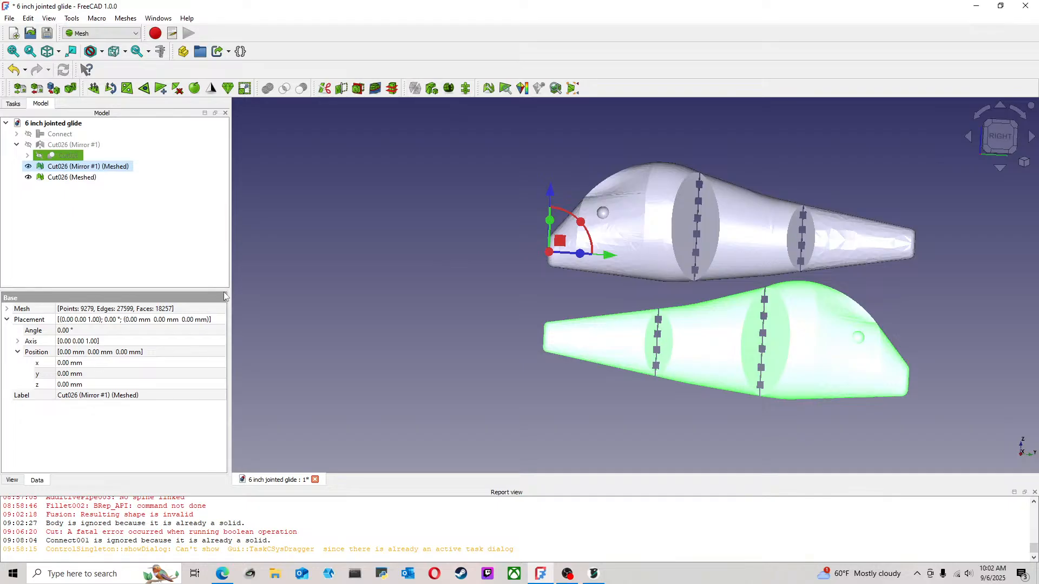
click(375, 359)
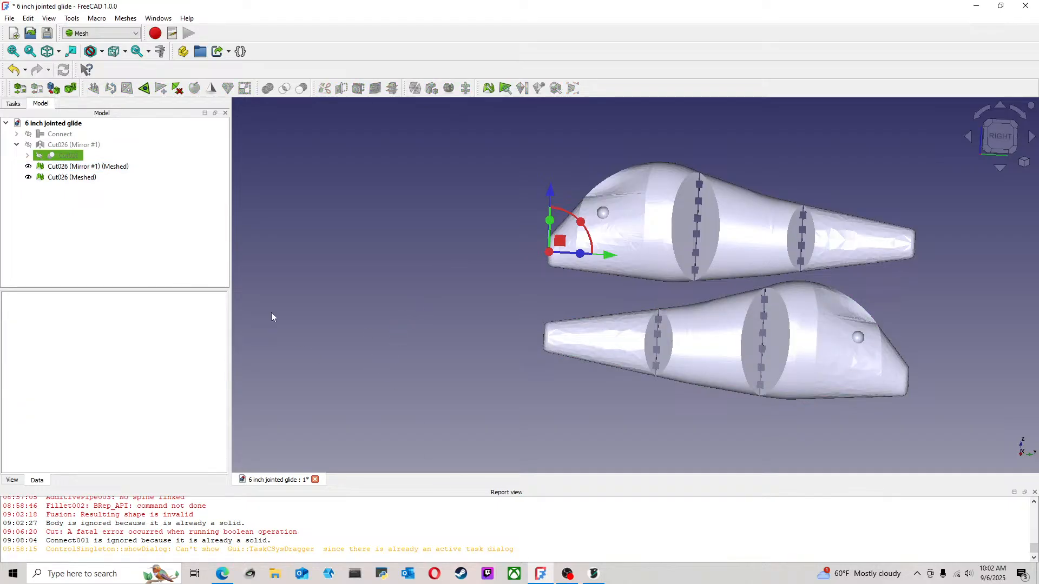
click(16, 105)
click(45, 106)
click(77, 167)
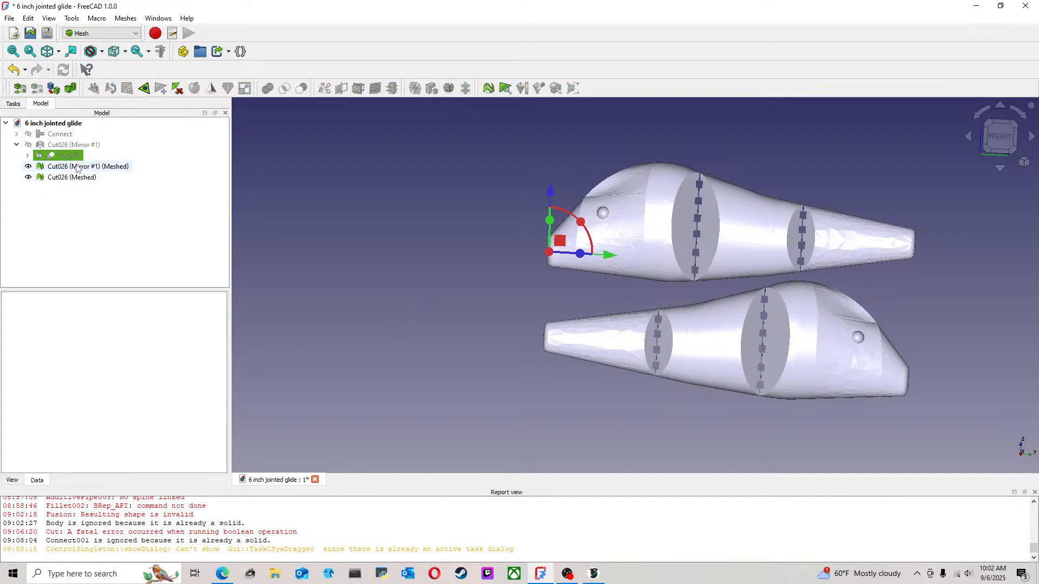
right_click(77, 167)
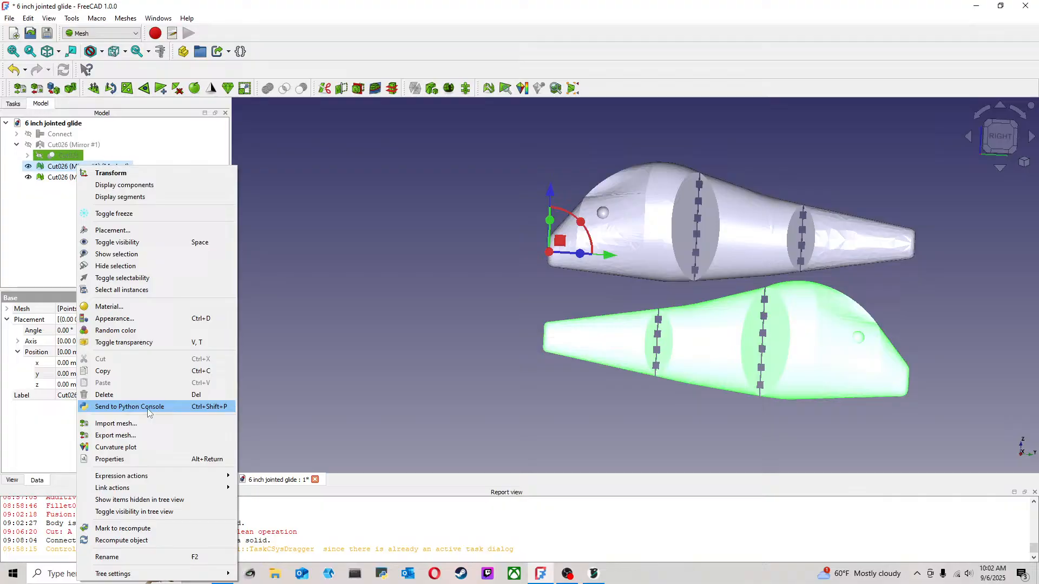
click(128, 556)
click(89, 217)
click(92, 167)
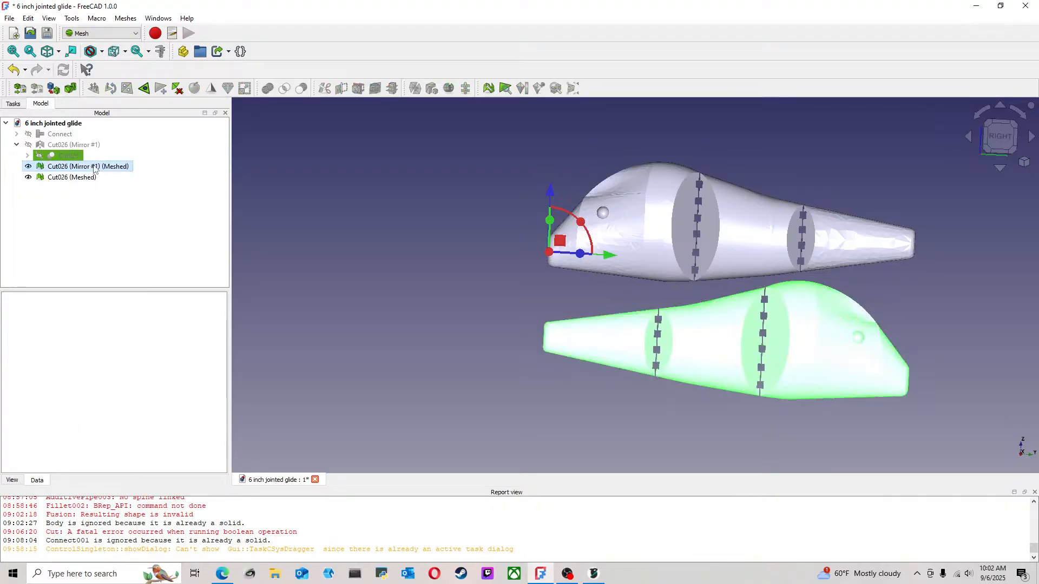
right_click(93, 166)
key(Escape)
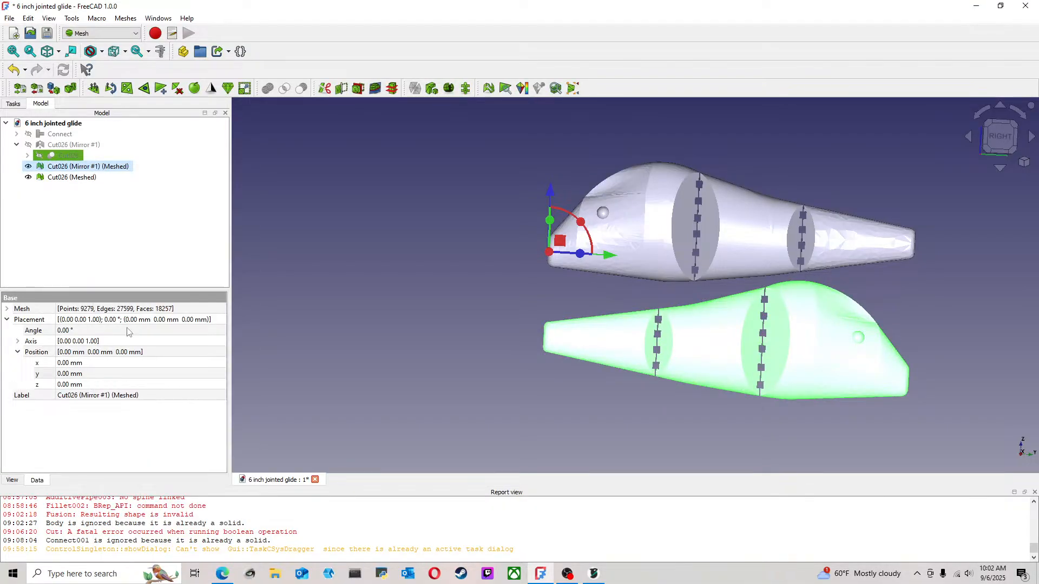
click(90, 178)
right_click(90, 178)
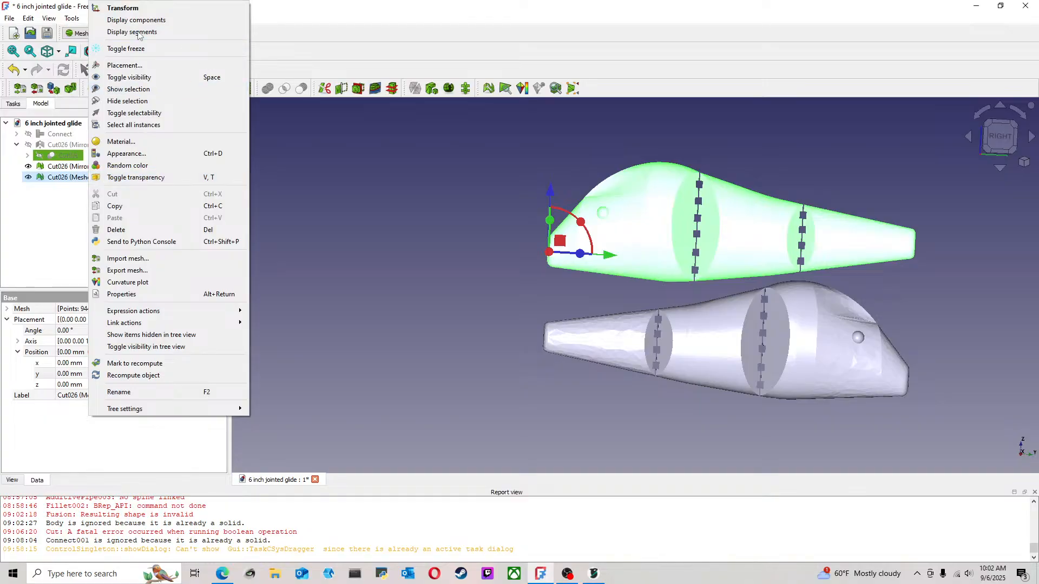
key(Escape)
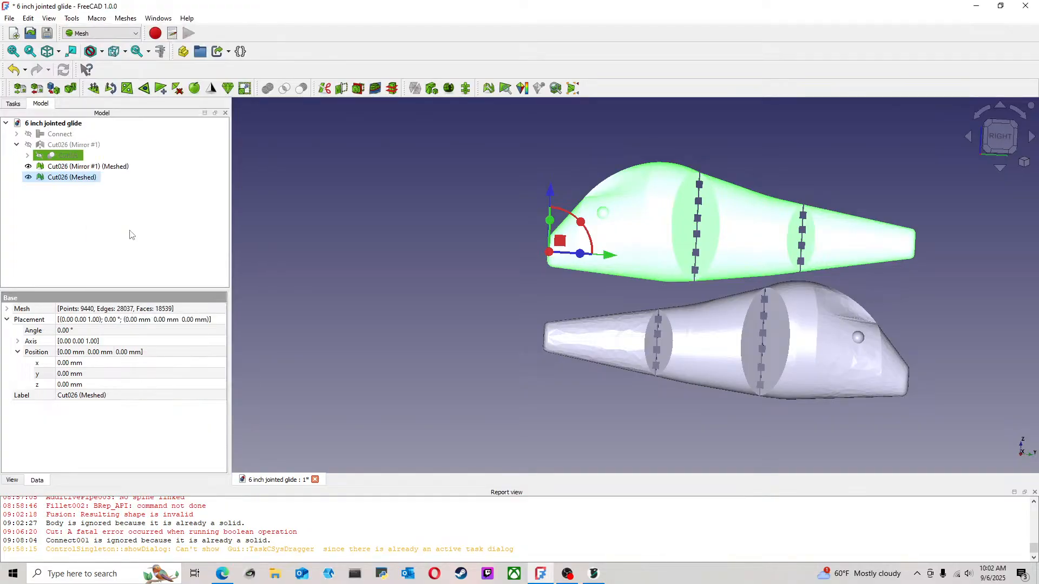
click(322, 220)
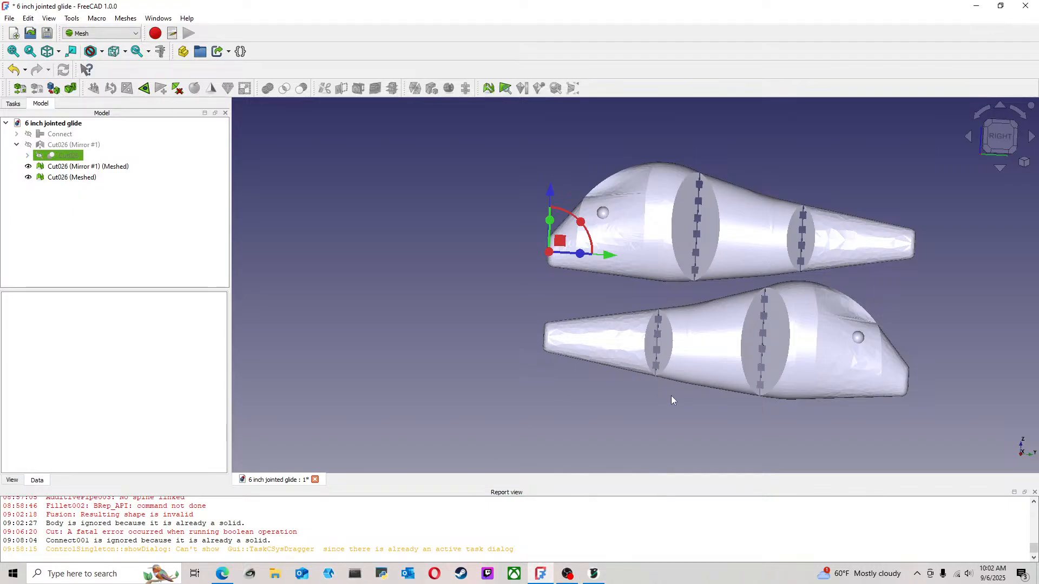
Align the view to the right side and hide both the Cut026 (Mirror #1) (Meshed) and Cut026 (Meshed) objects
click(1005, 136)
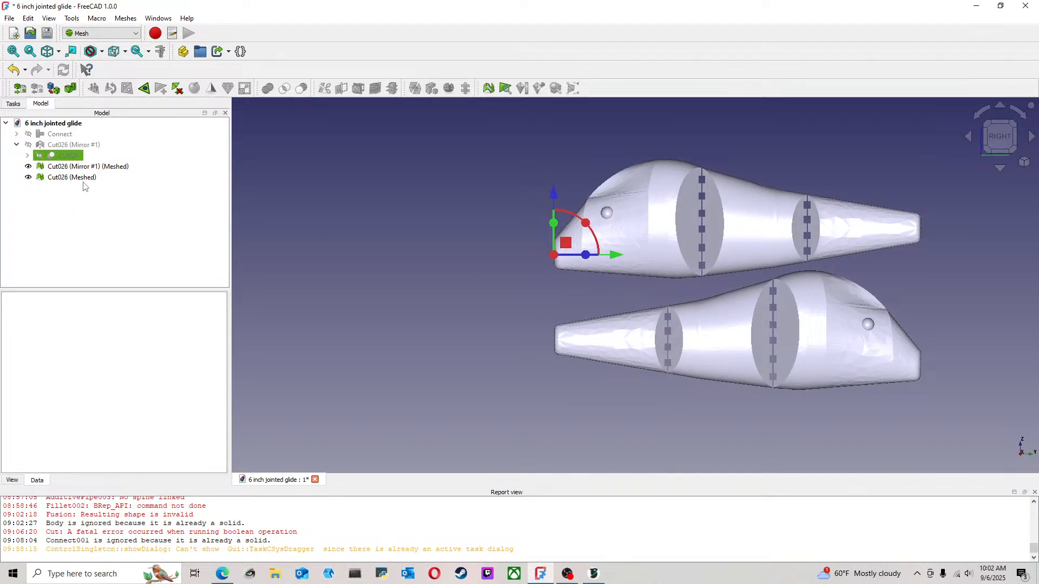
click(93, 167)
key(space)
click(87, 177)
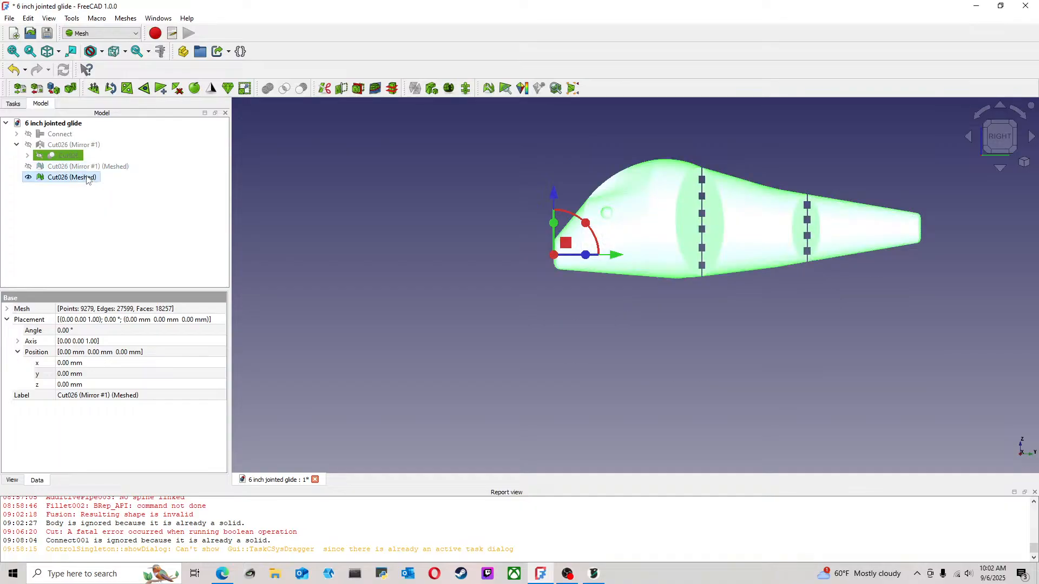
key(space)
click(305, 206)
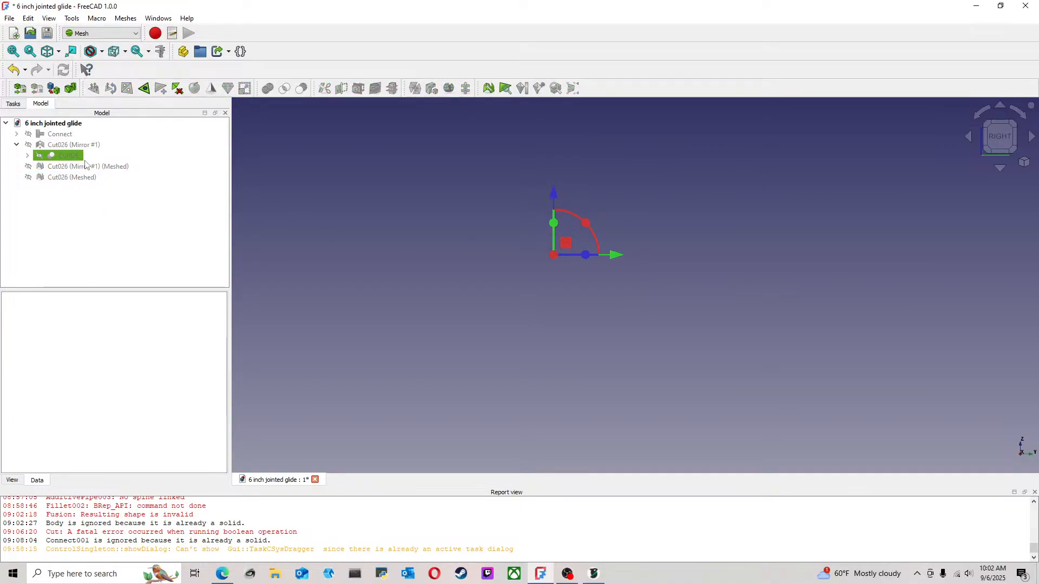
End the transform editing still active on the Cut026 solid
click(21, 105)
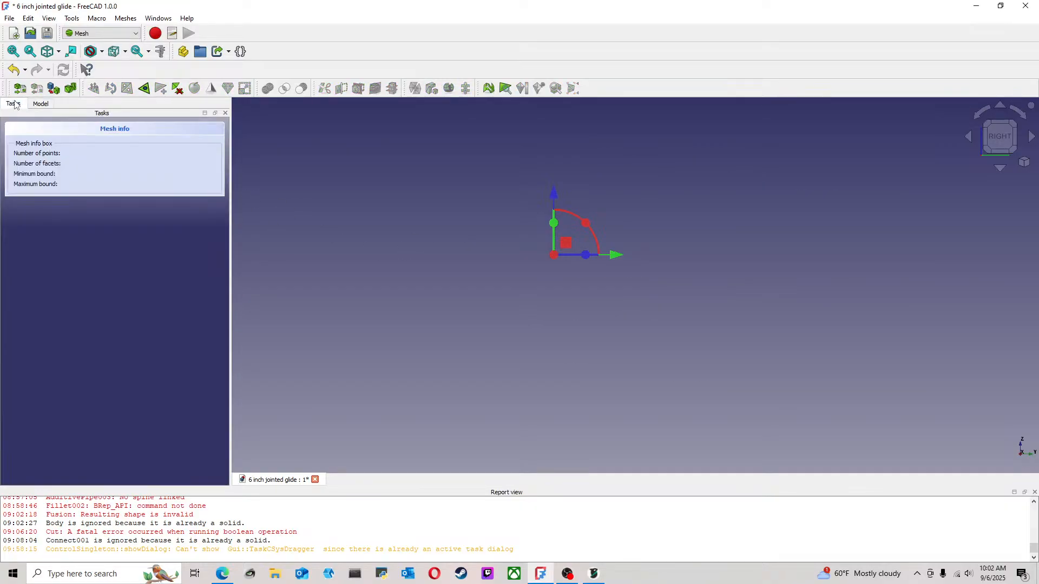
click(42, 104)
click(74, 144)
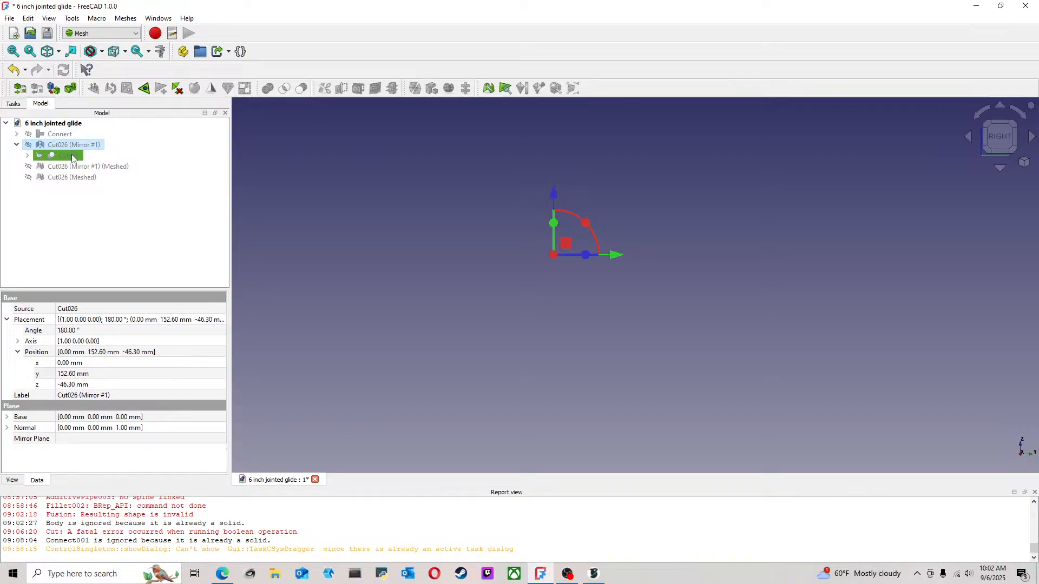
double_click(73, 158)
click(93, 135)
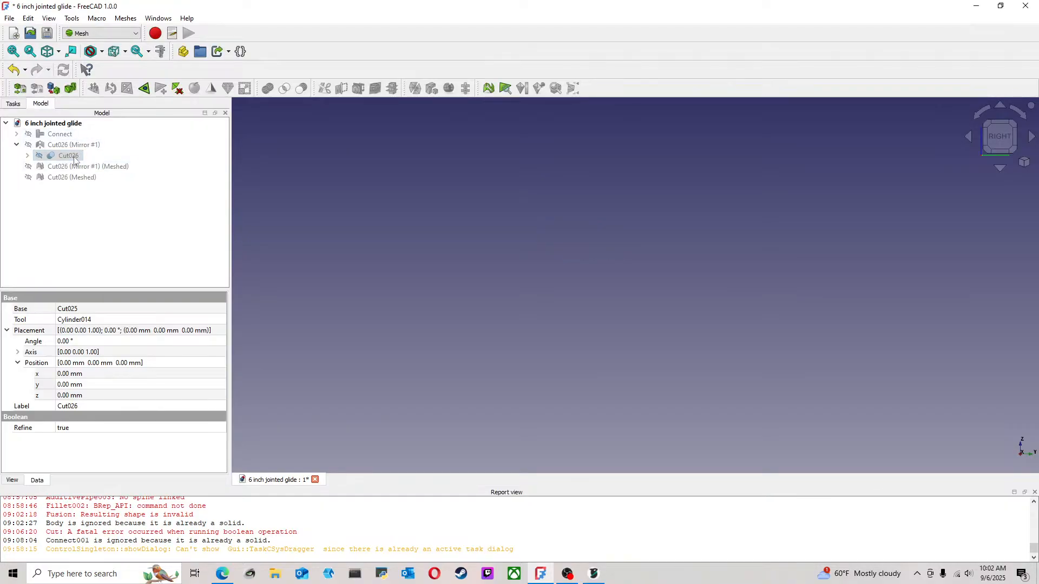
Make the original solids Cut026 (Mirror #1) and Cut026 visible
click(77, 146)
key(space)
click(72, 157)
key(space)
click(467, 237)
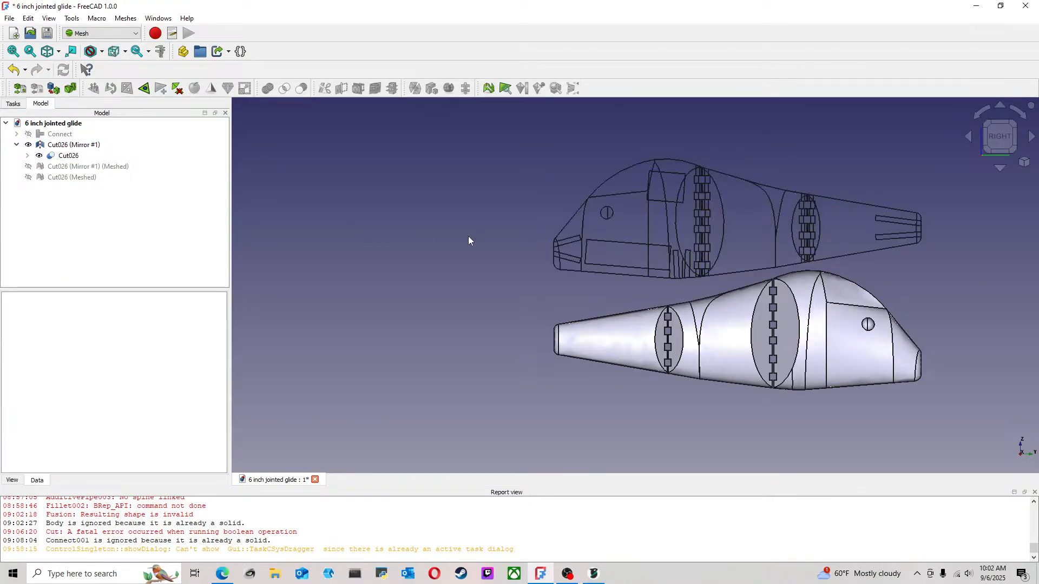
Delete the two mesh objects Cut026 (Mirror #1) (Meshed) and Cut026 (Meshed) from the document
middle_drag(469, 240, 313, 269)
click(85, 168)
right_click(85, 168)
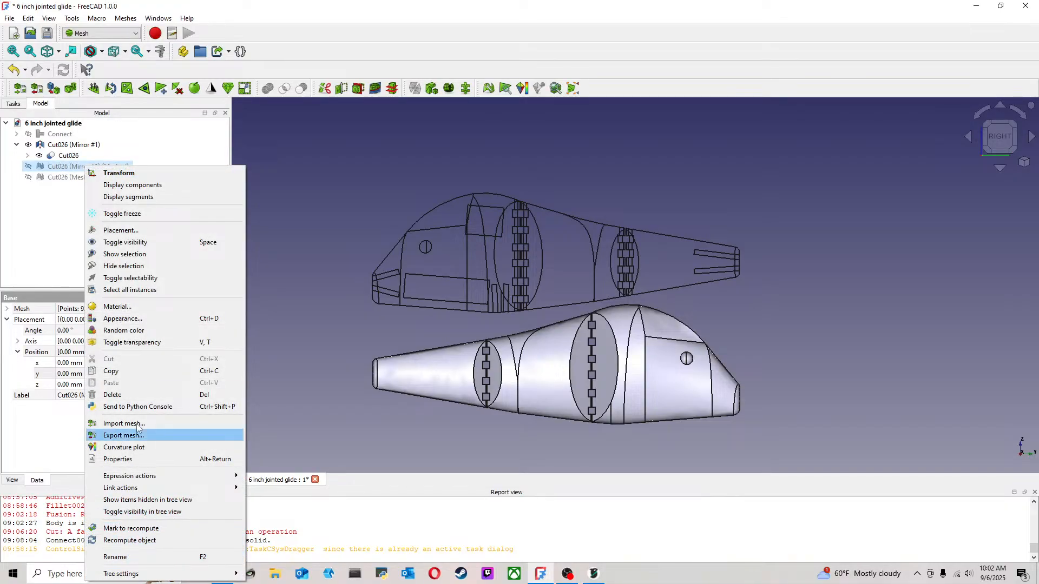
click(132, 395)
click(79, 169)
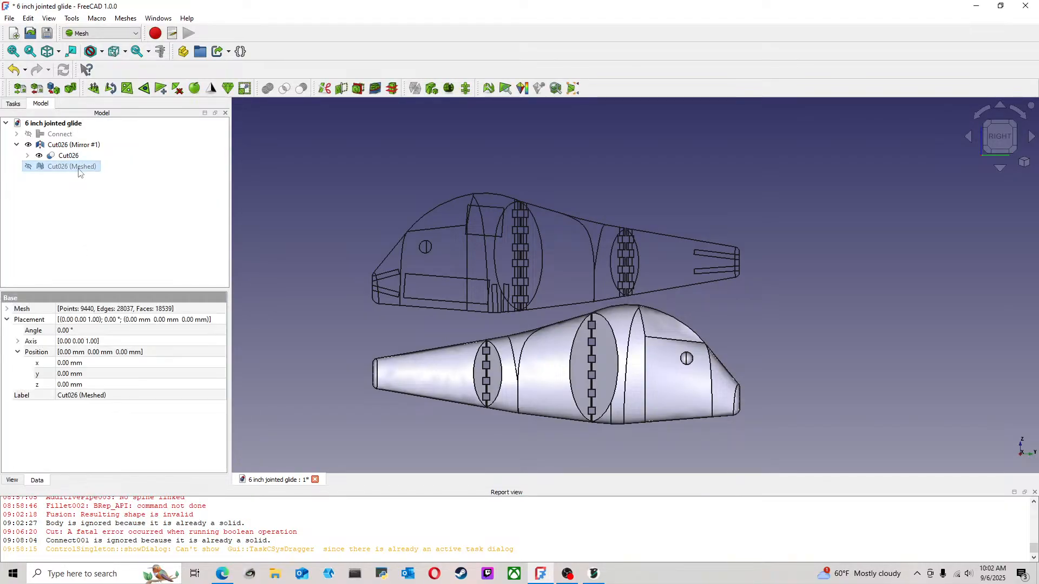
key(Delete)
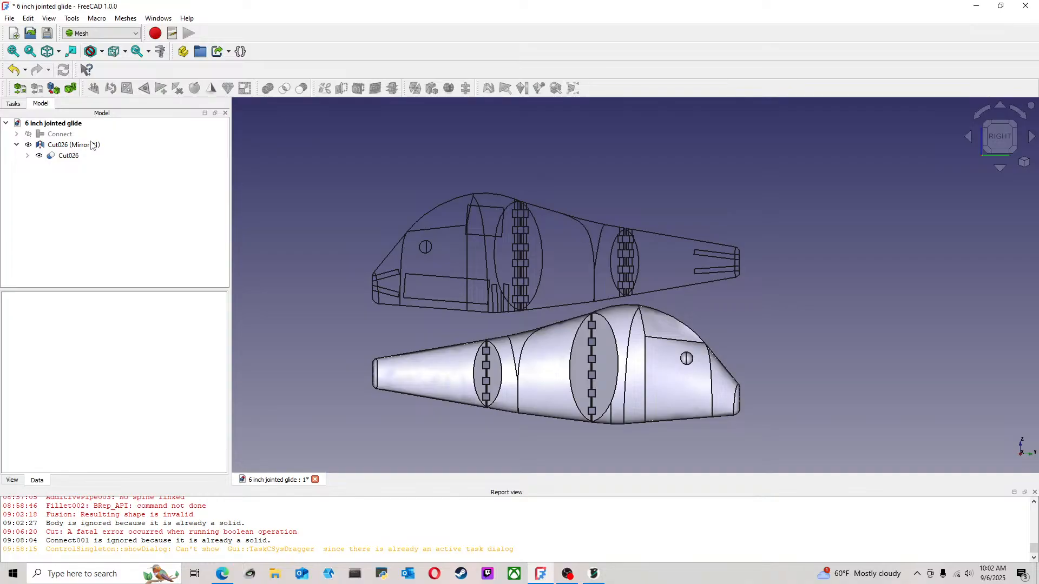
Tessellate the Cut026 (Mirror #1) and Cut026 solids with the Netgen mesher at Fine fineness
click(93, 145)
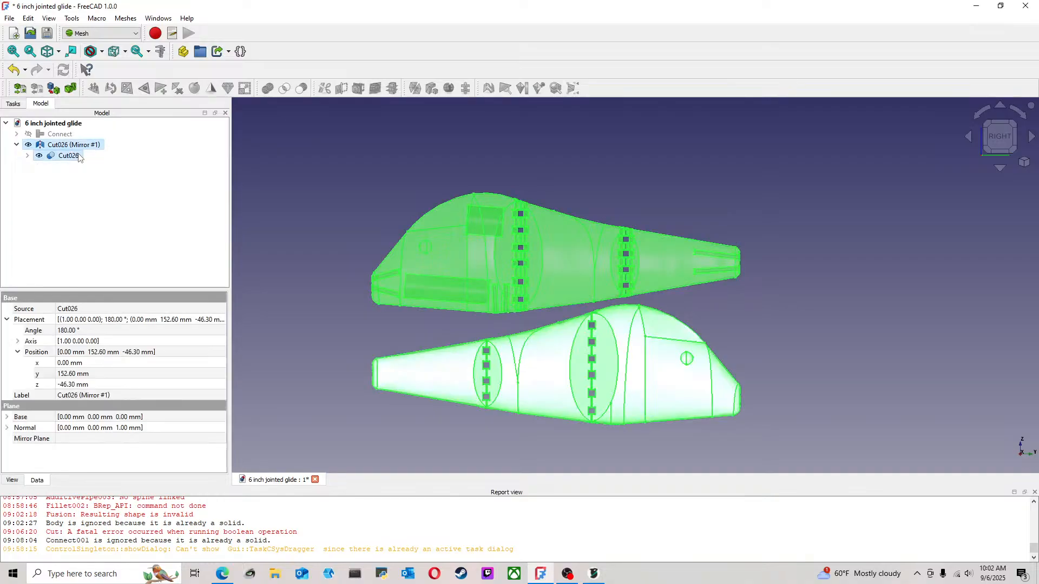
click(53, 89)
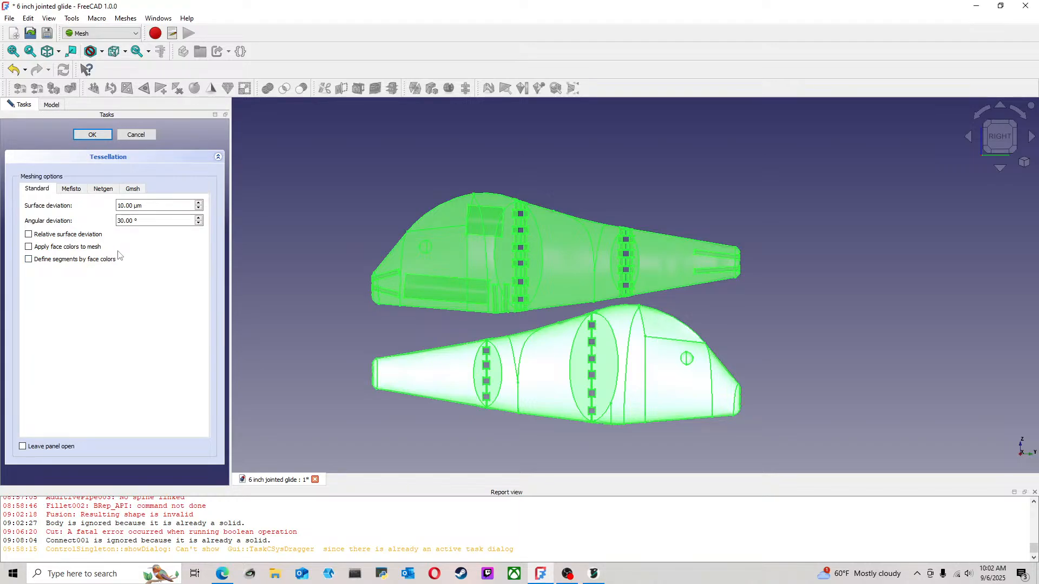
click(29, 235)
click(131, 190)
click(109, 190)
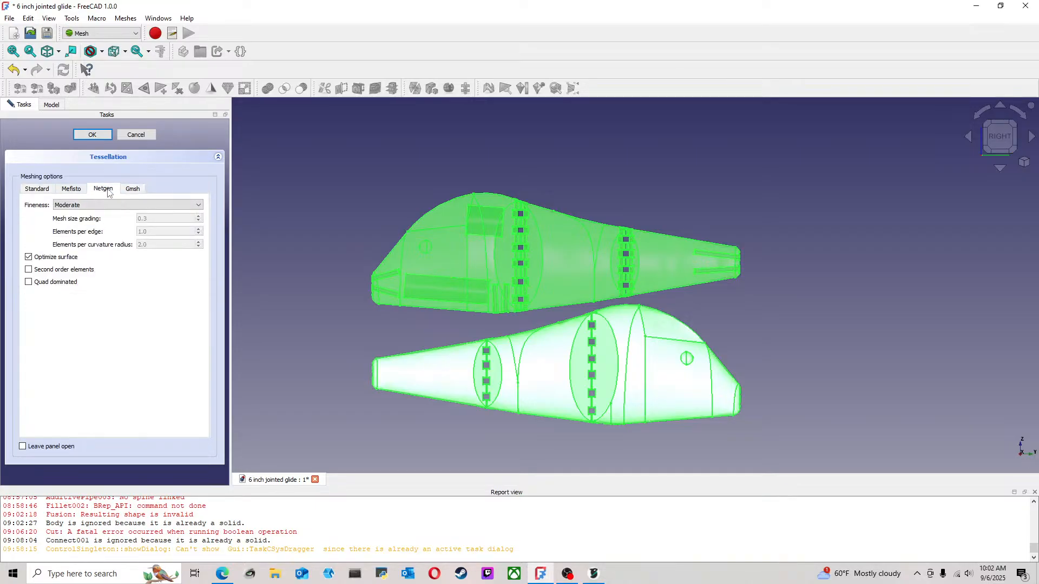
click(90, 205)
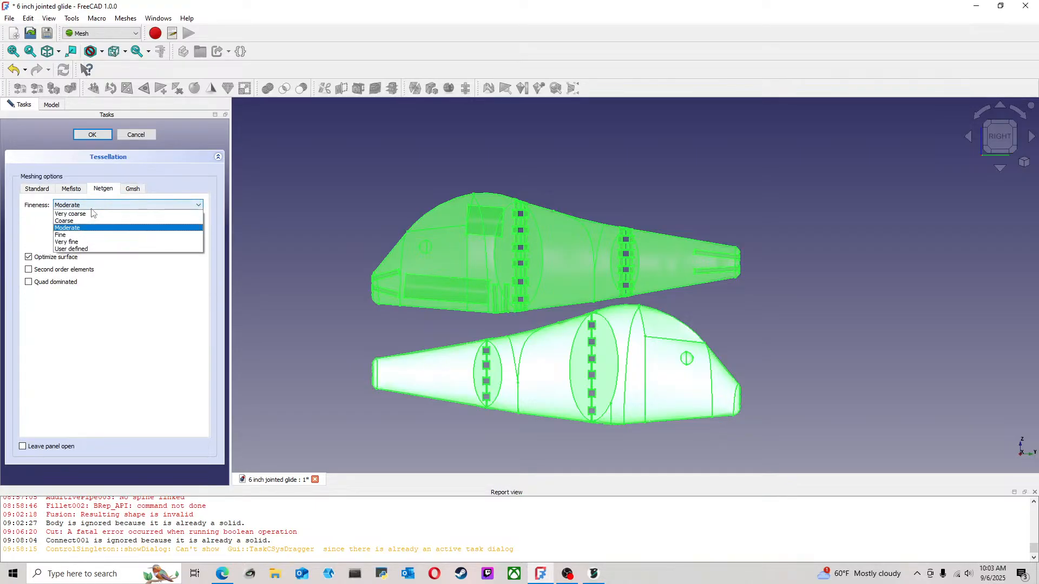
click(68, 234)
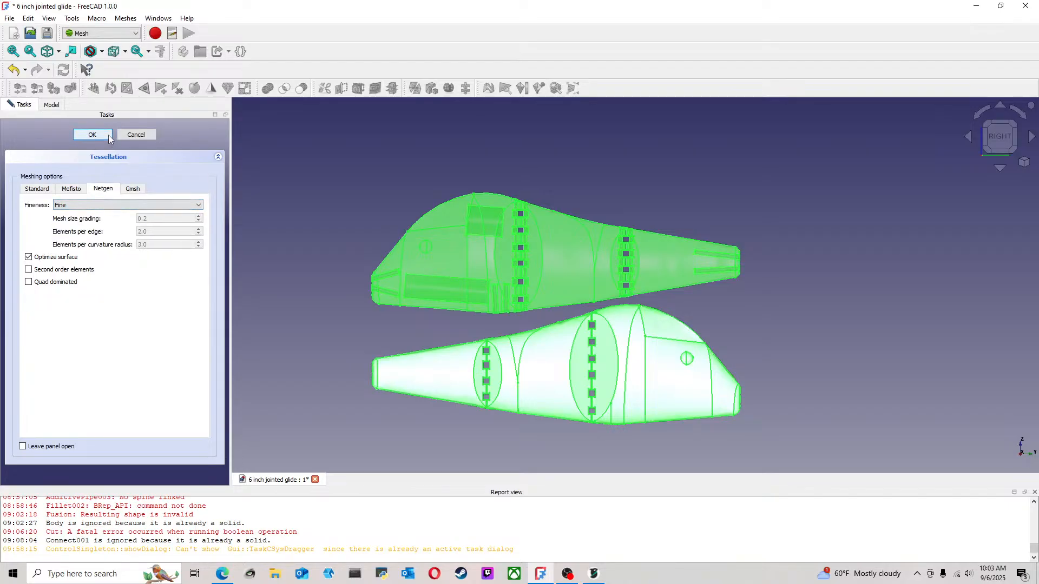
click(108, 135)
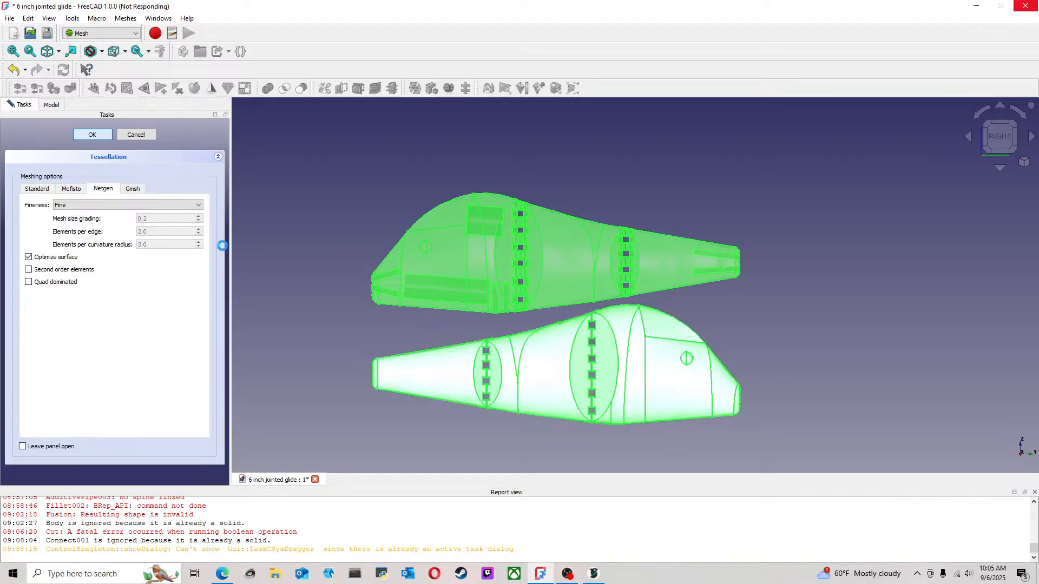
Switch to YouTube Studio in the browser, check the live stream's health, settings and analytics, and return to FreeCAD
click(222, 573)
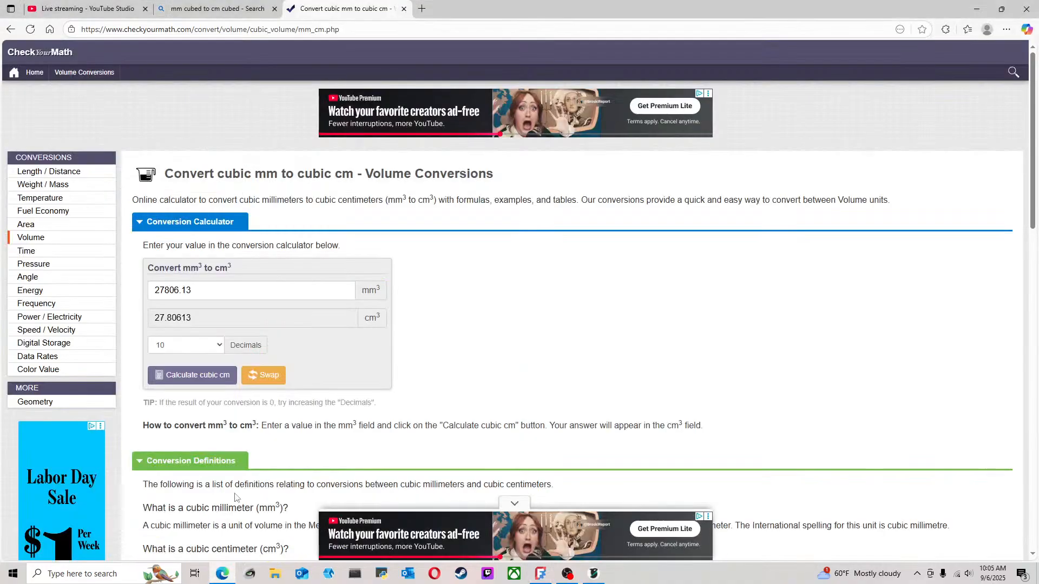
click(100, 8)
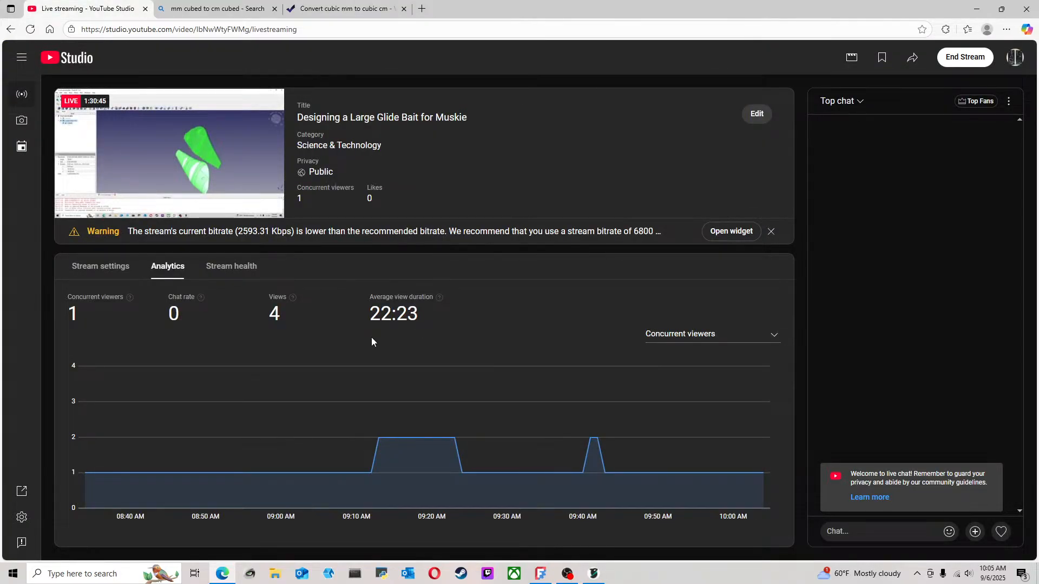
click(244, 273)
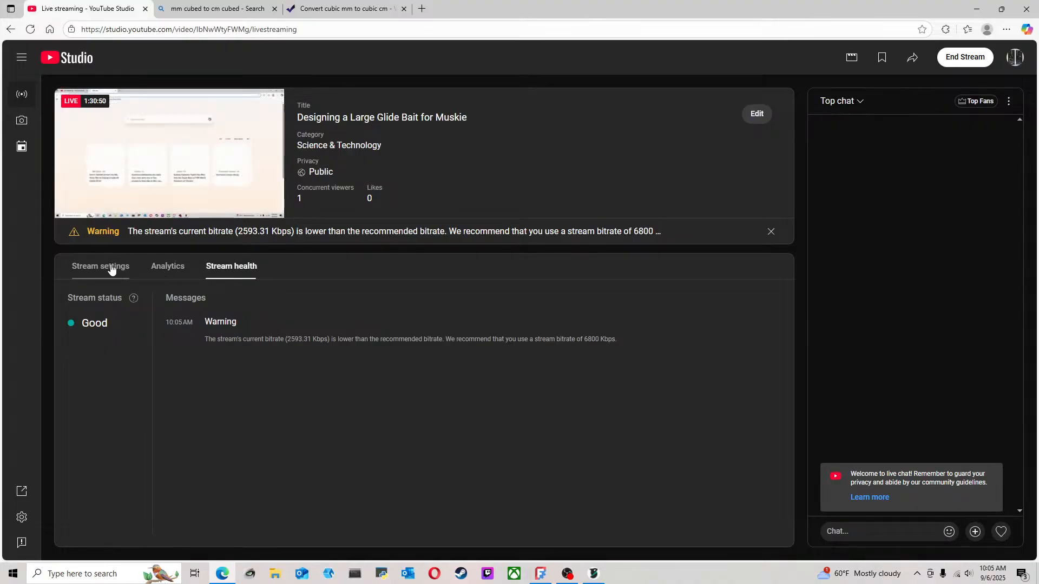
click(160, 266)
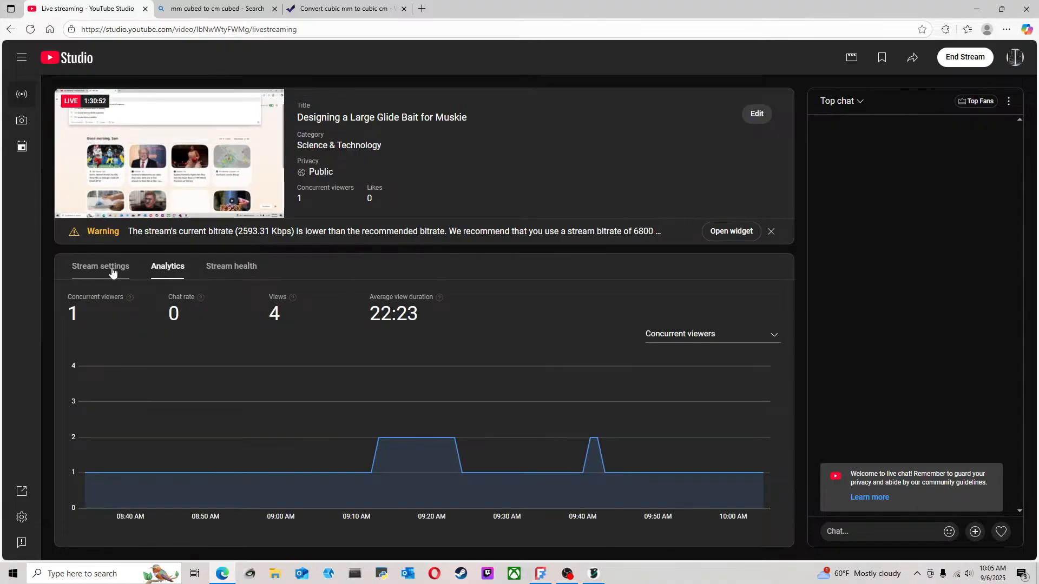
click(111, 268)
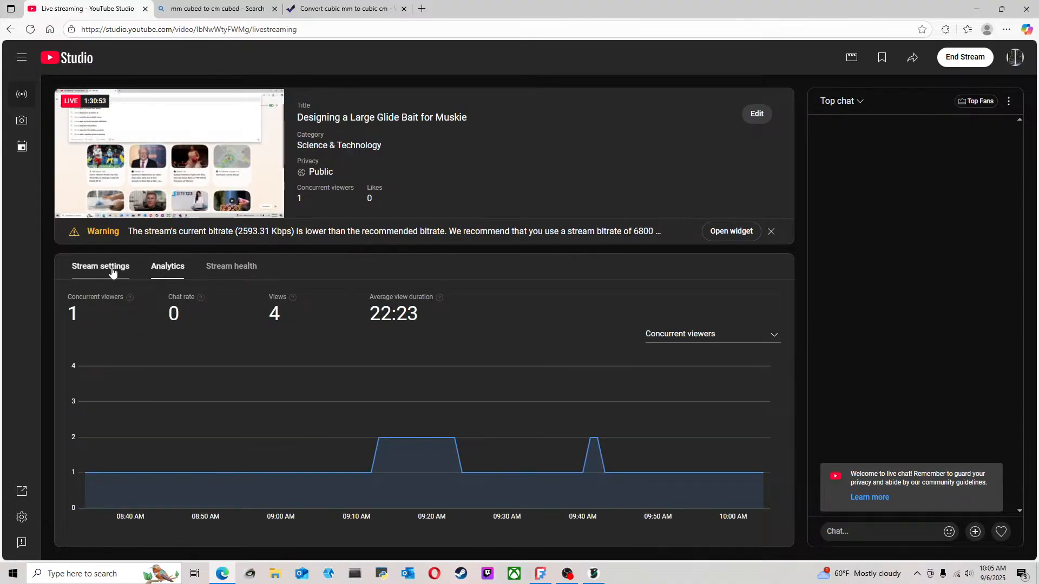
click(161, 271)
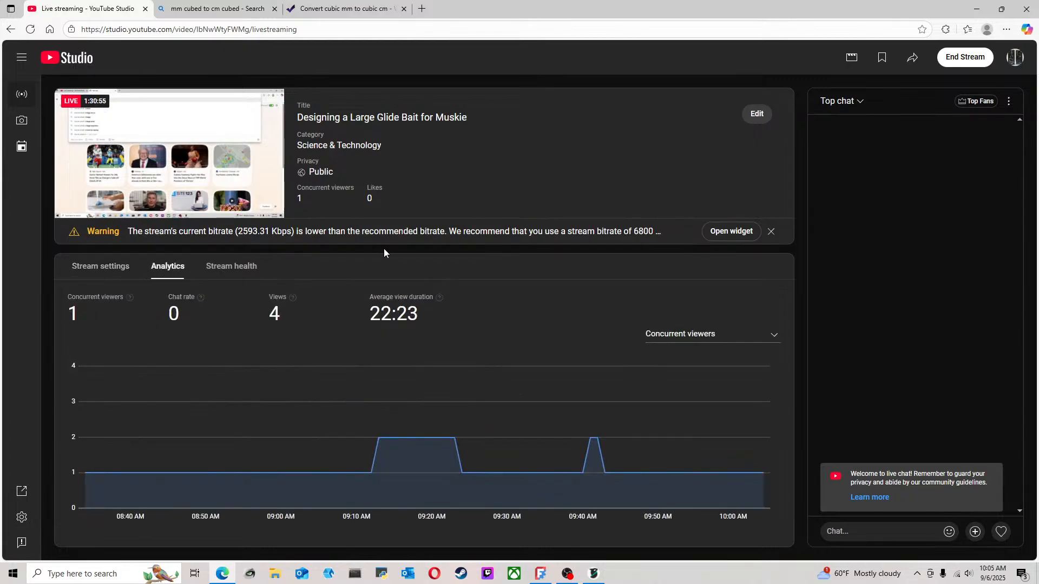
click(977, 9)
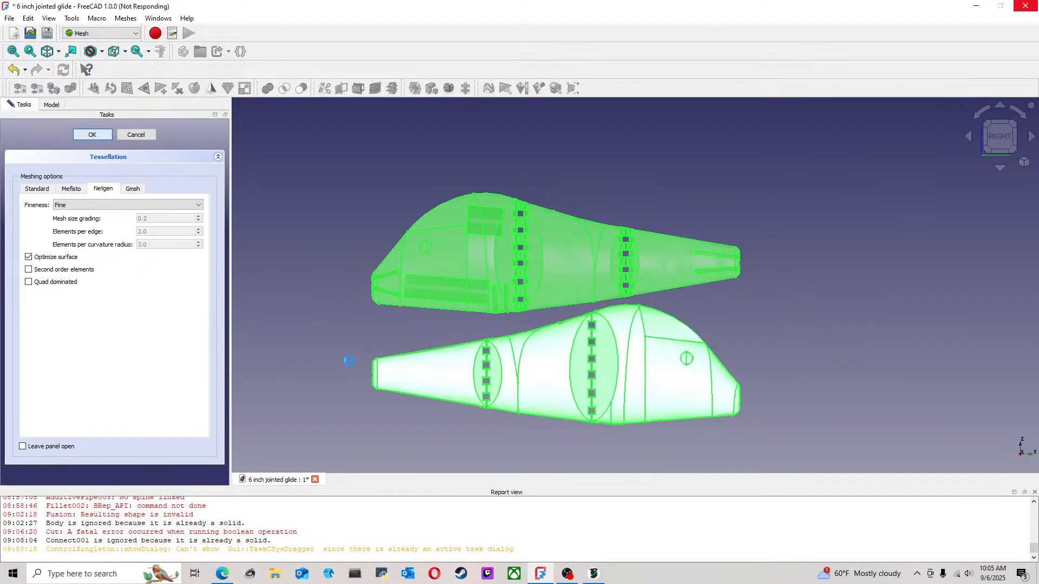
Switch to the browser, load YouTube, go to the 3DPrintedMolds channel and view the "Designing a Large Glide Bait for Muskie" live stream
click(222, 573)
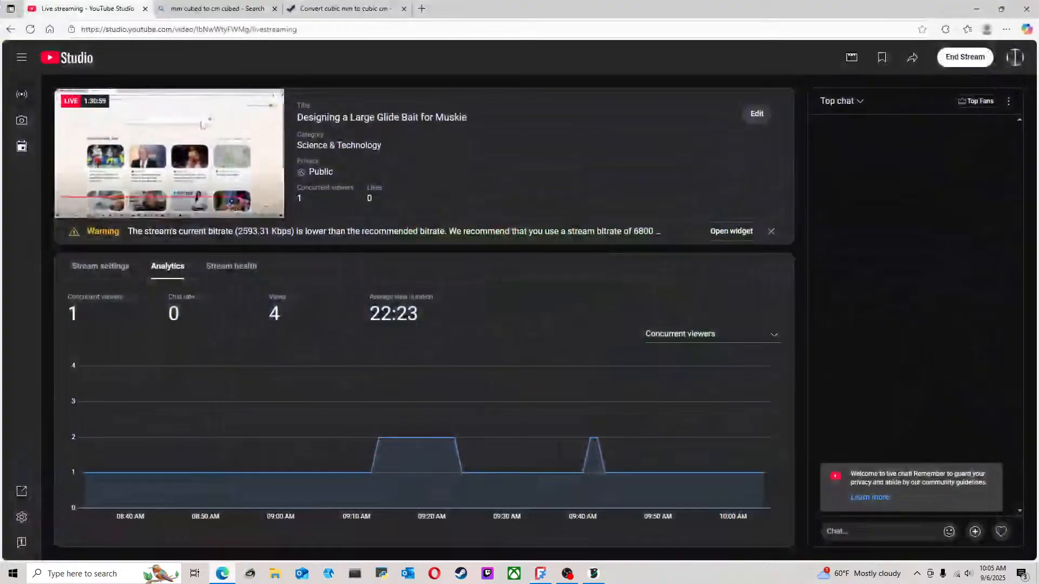
click(218, 9)
click(232, 28)
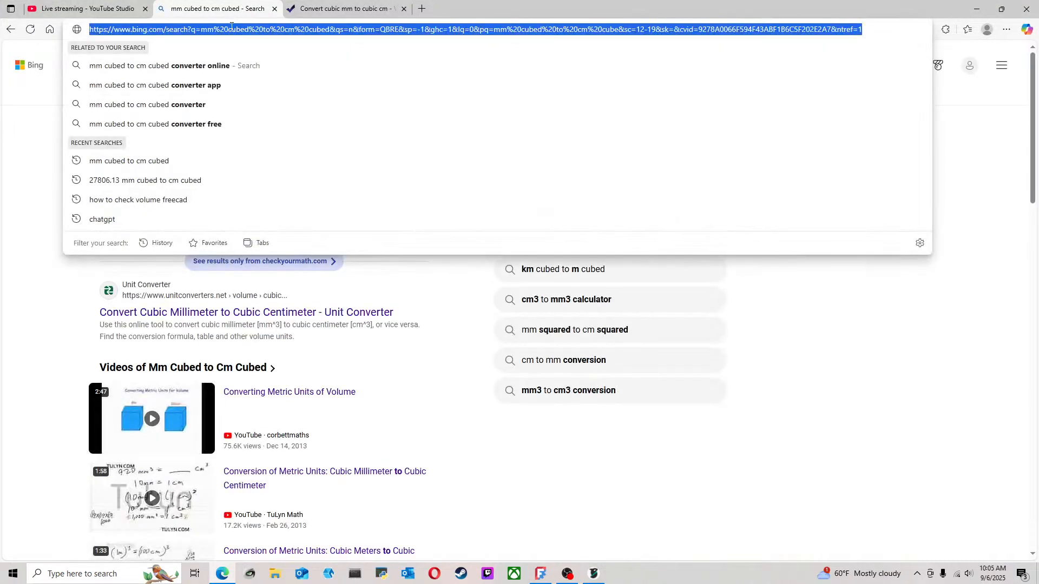
text(you)
key(Return)
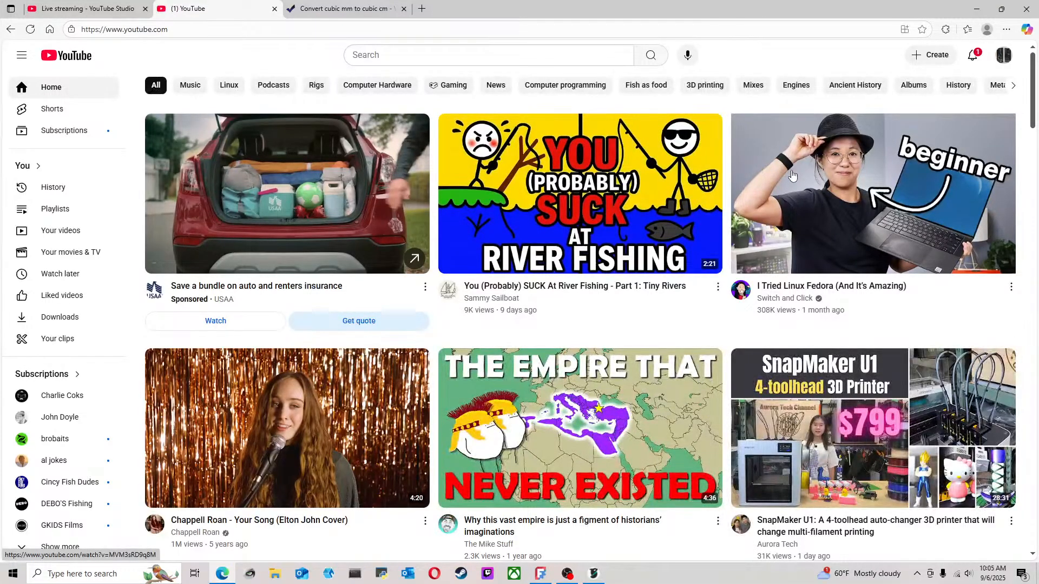
mouse_move(897, 149)
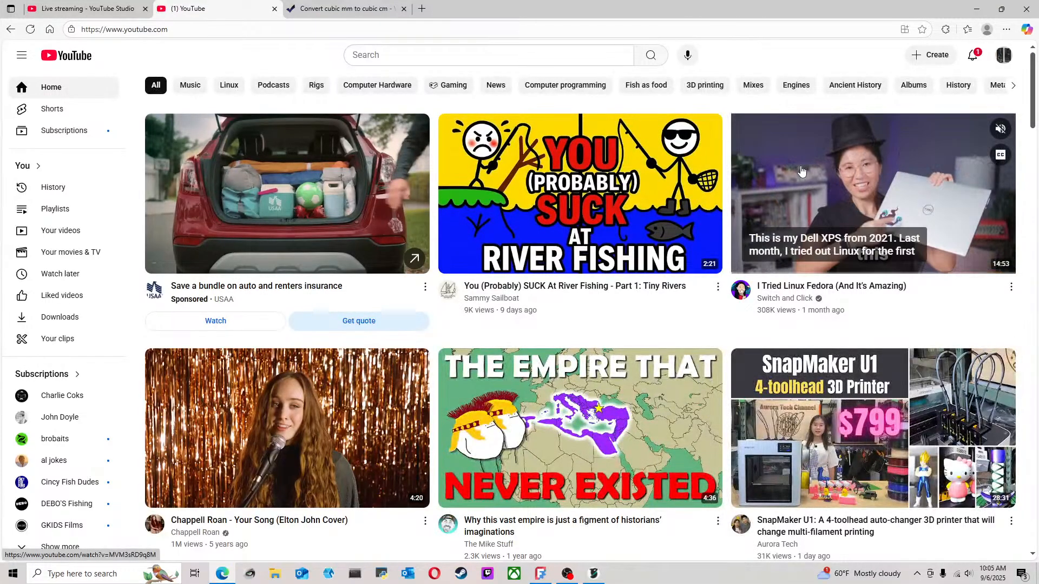
click(1004, 55)
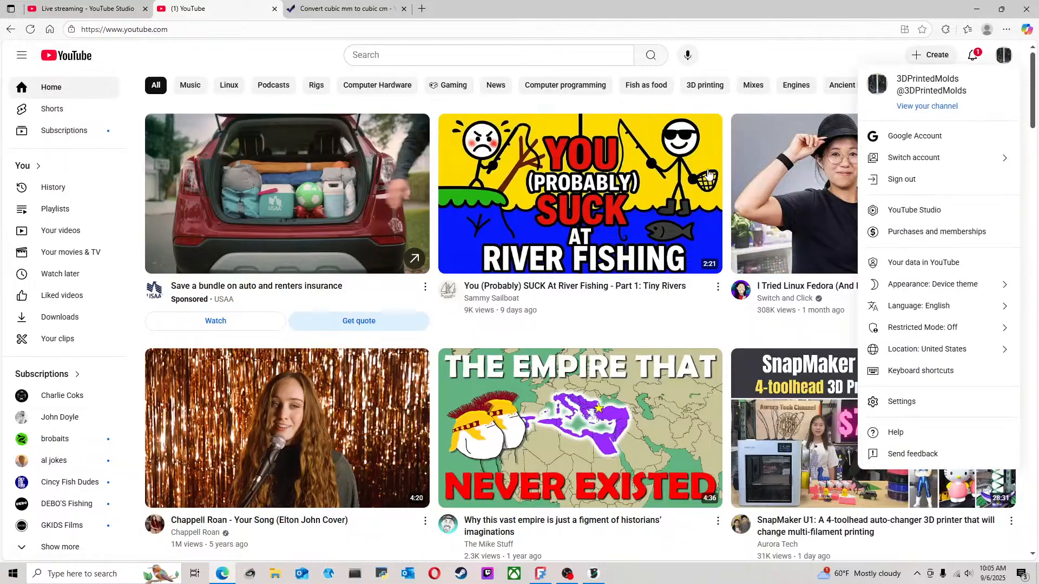
click(931, 106)
mouse_move(591, 217)
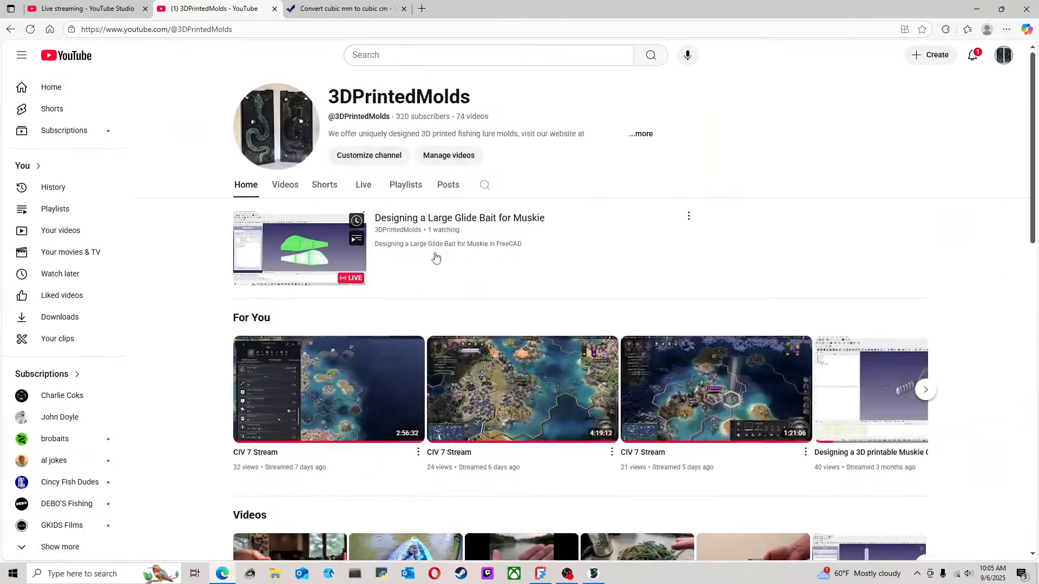
click(306, 250)
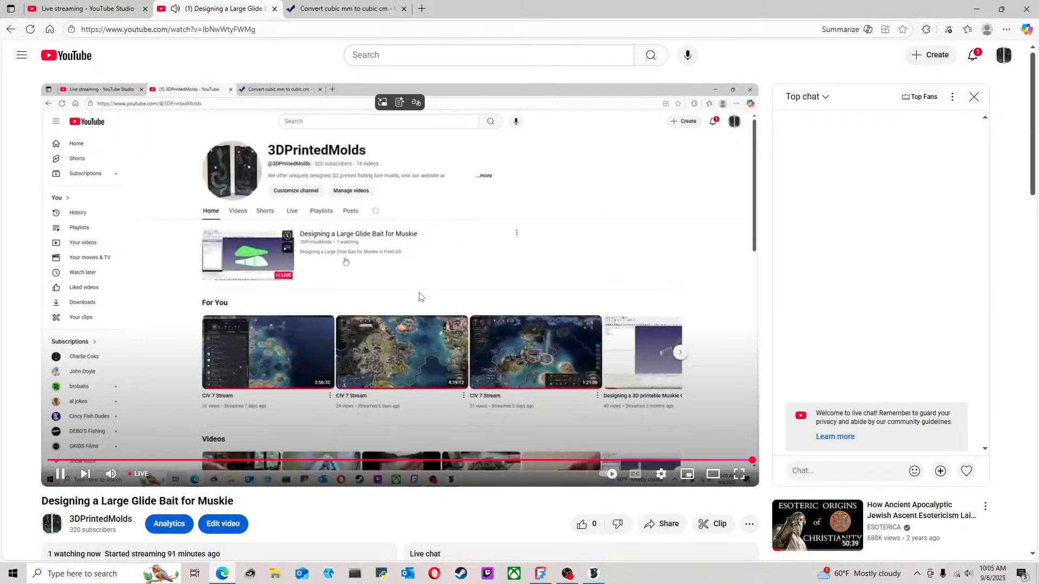
scroll(419, 292, down, 2)
scroll(418, 292, up, 2)
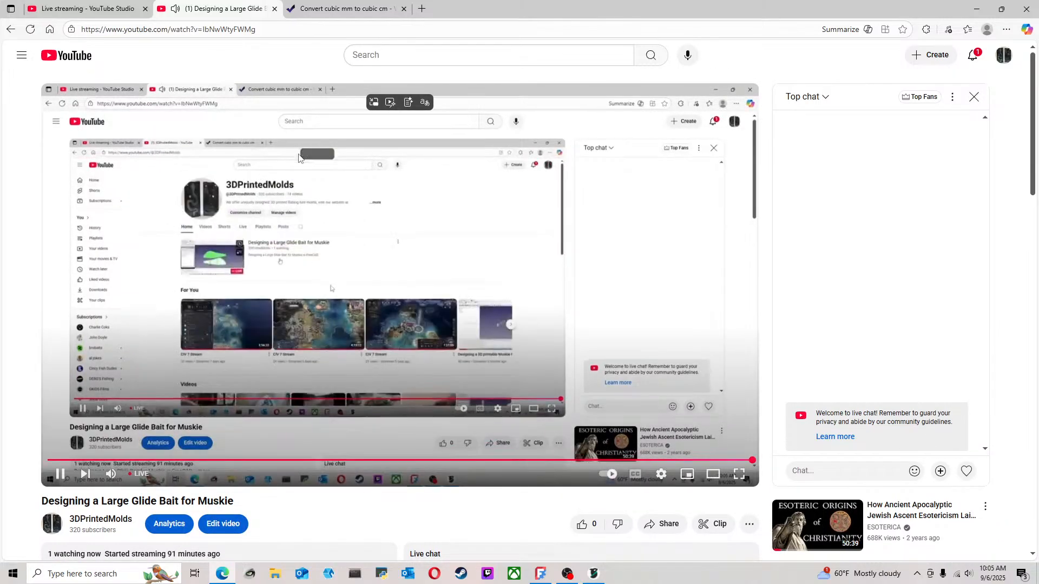
Close the live stream page and the cubic mm to cubic cm converter page, and return to FreeCAD
click(279, 11)
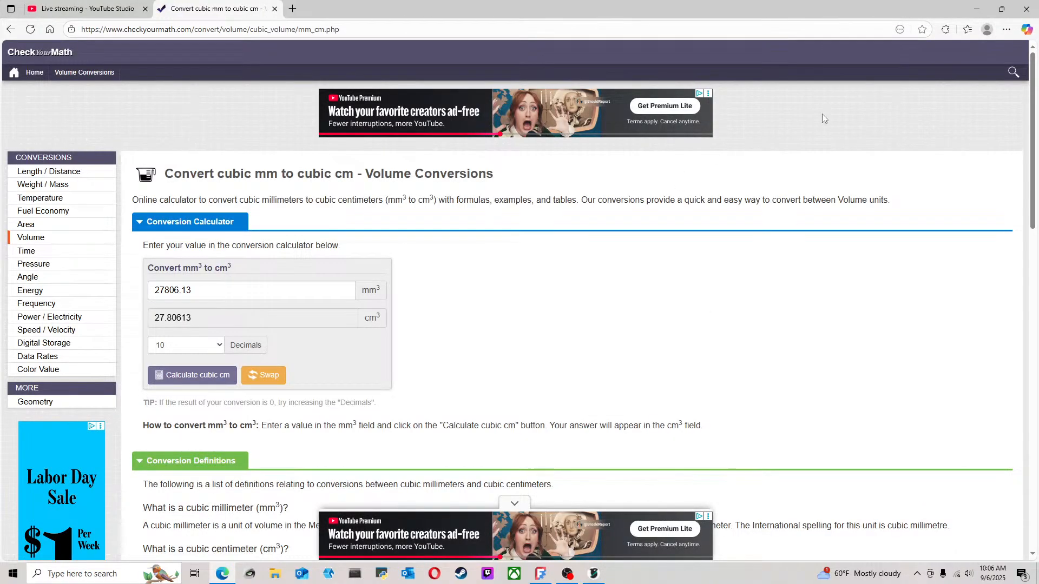
click(274, 9)
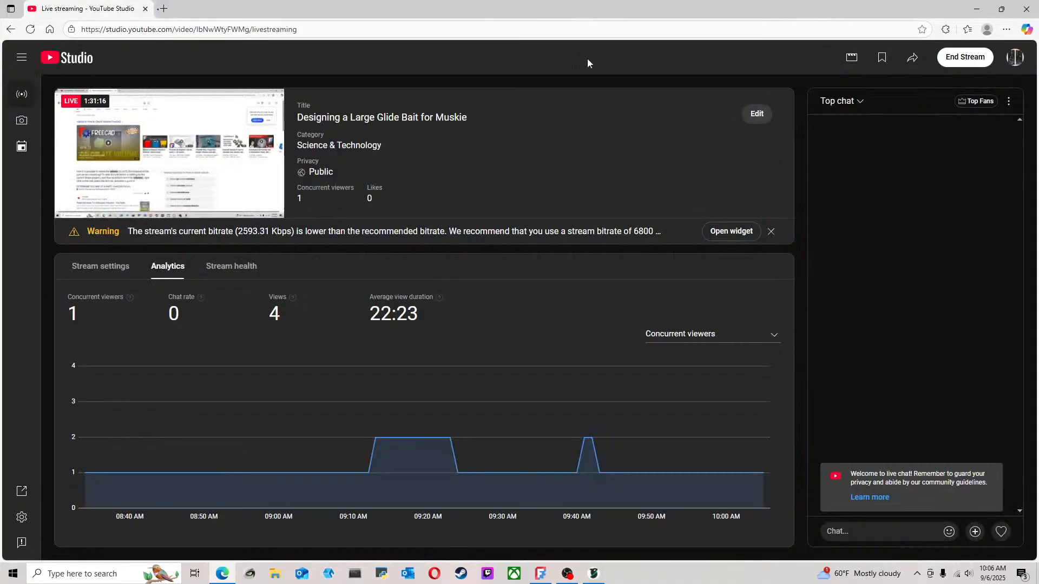
click(974, 16)
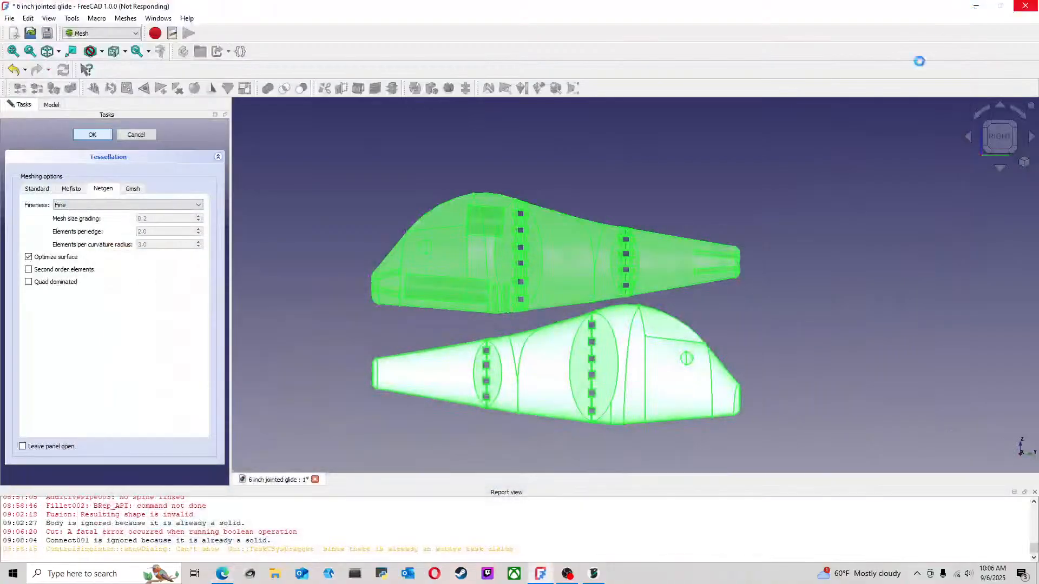